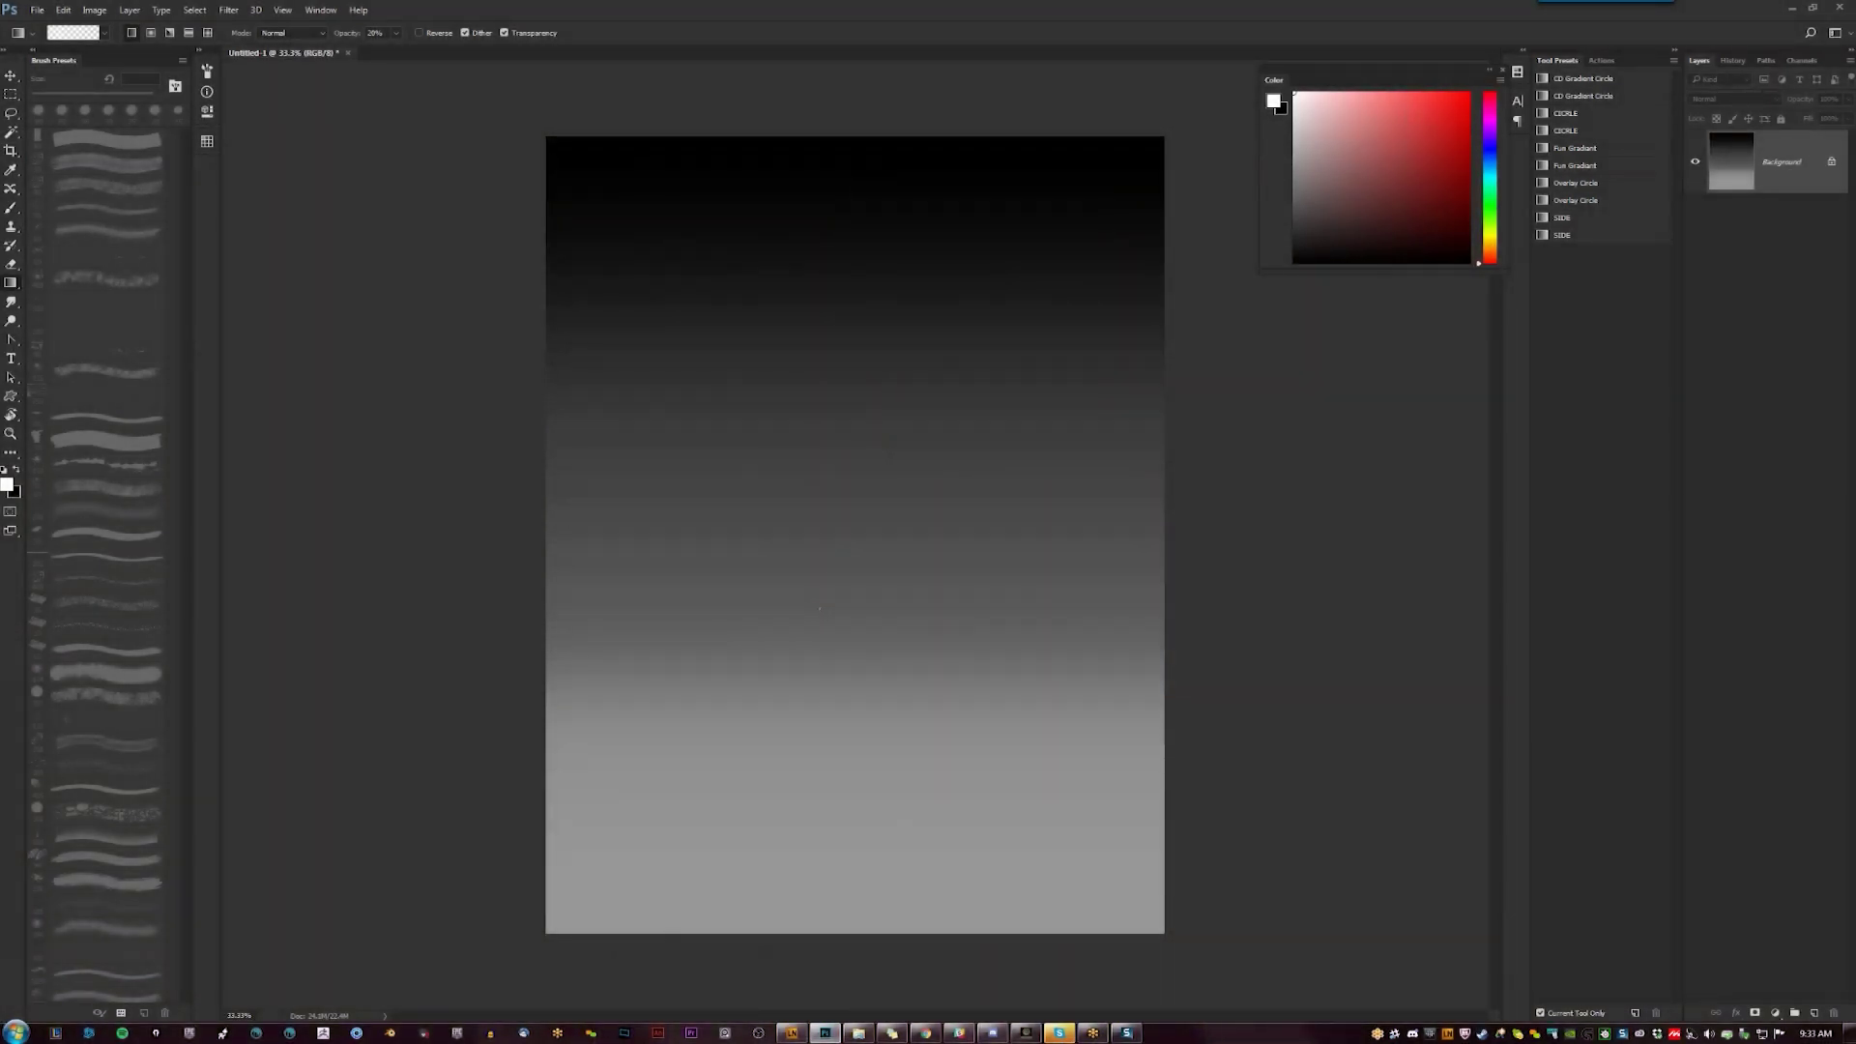
Undo the last background gradient and try another white gradient running from the lower canvas up past the top edge
{"action": "key", "text": "ctrl+z"}
{"action": "mouse_move", "coordinate": [844, 844]}
{"action": "left_mouse_down"}
{"action": "mouse_move", "coordinate": [853, 253]}
{"action": "mouse_move", "coordinate": [918, 106]}
{"action": "left_mouse_up"}
{"action": "key", "text": "ctrl+z"}
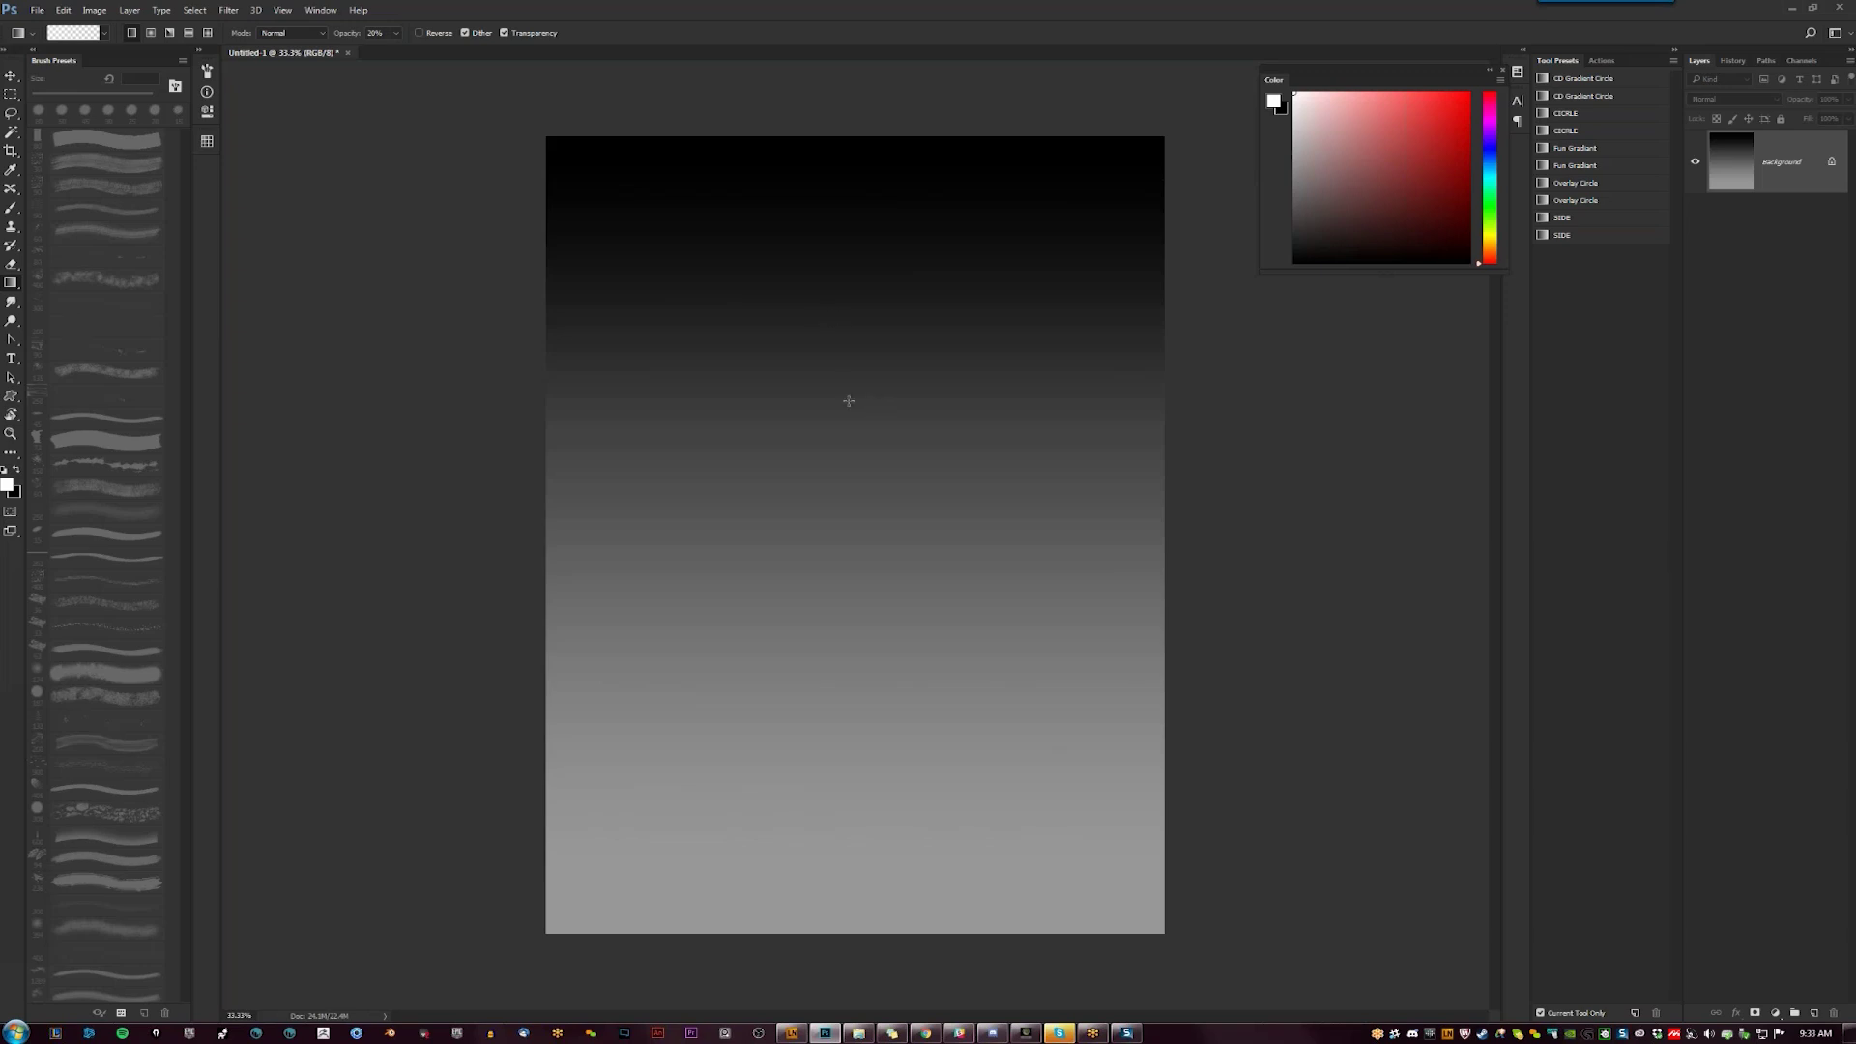
Try head-shaped test strokes near the top centre of the canvas with a soft 200 px brush in white and black
{"action": "key", "text": "b"}
{"action": "left_click", "coordinate": [125, 139]}
{"action": "key", "text": "bracketright"}
{"action": "key", "text": "bracketright"}
{"action": "mouse_move", "coordinate": [861, 253]}
{"action": "left_mouse_down"}
{"action": "mouse_move", "coordinate": [875, 280]}
{"action": "mouse_move", "coordinate": [882, 265]}
{"action": "mouse_move", "coordinate": [881, 334]}
{"action": "left_mouse_up"}
{"action": "key", "text": "ctrl+z"}
{"action": "key", "text": "x"}
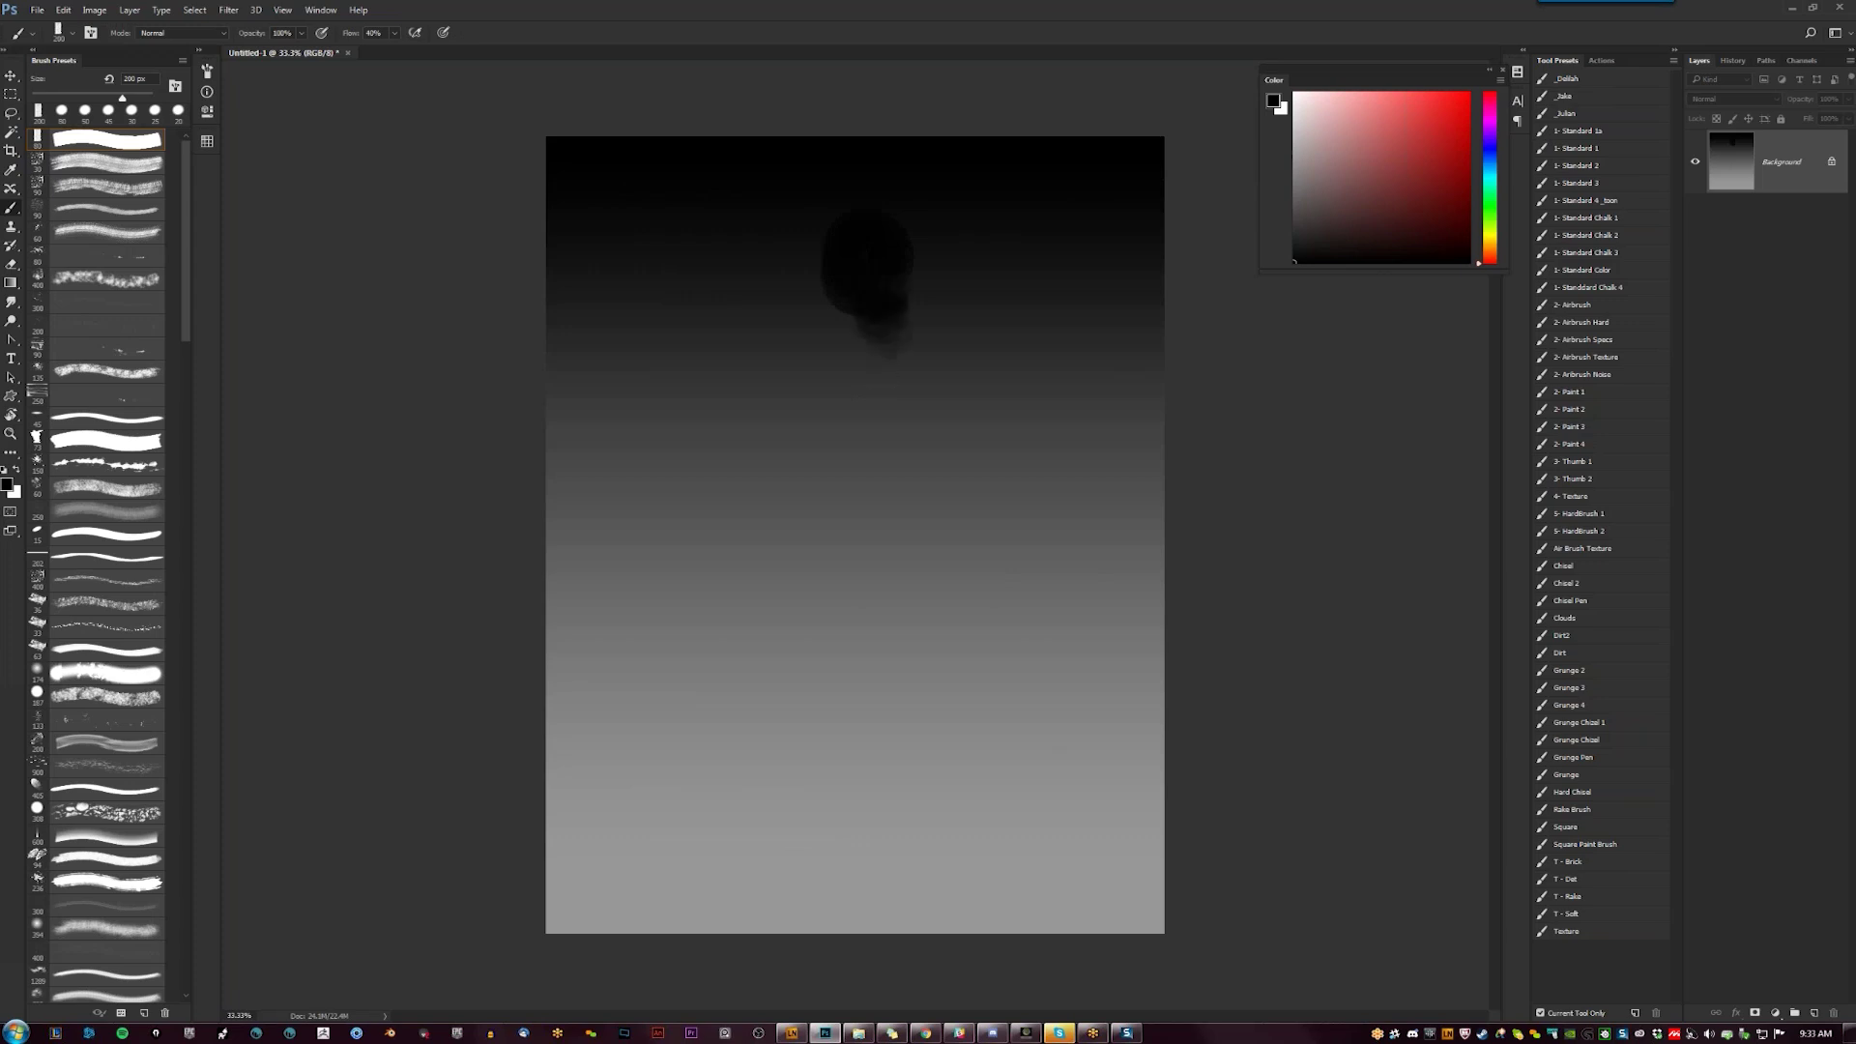
{"action": "key", "text": "ctrl+z"}
{"action": "key", "text": "l"}
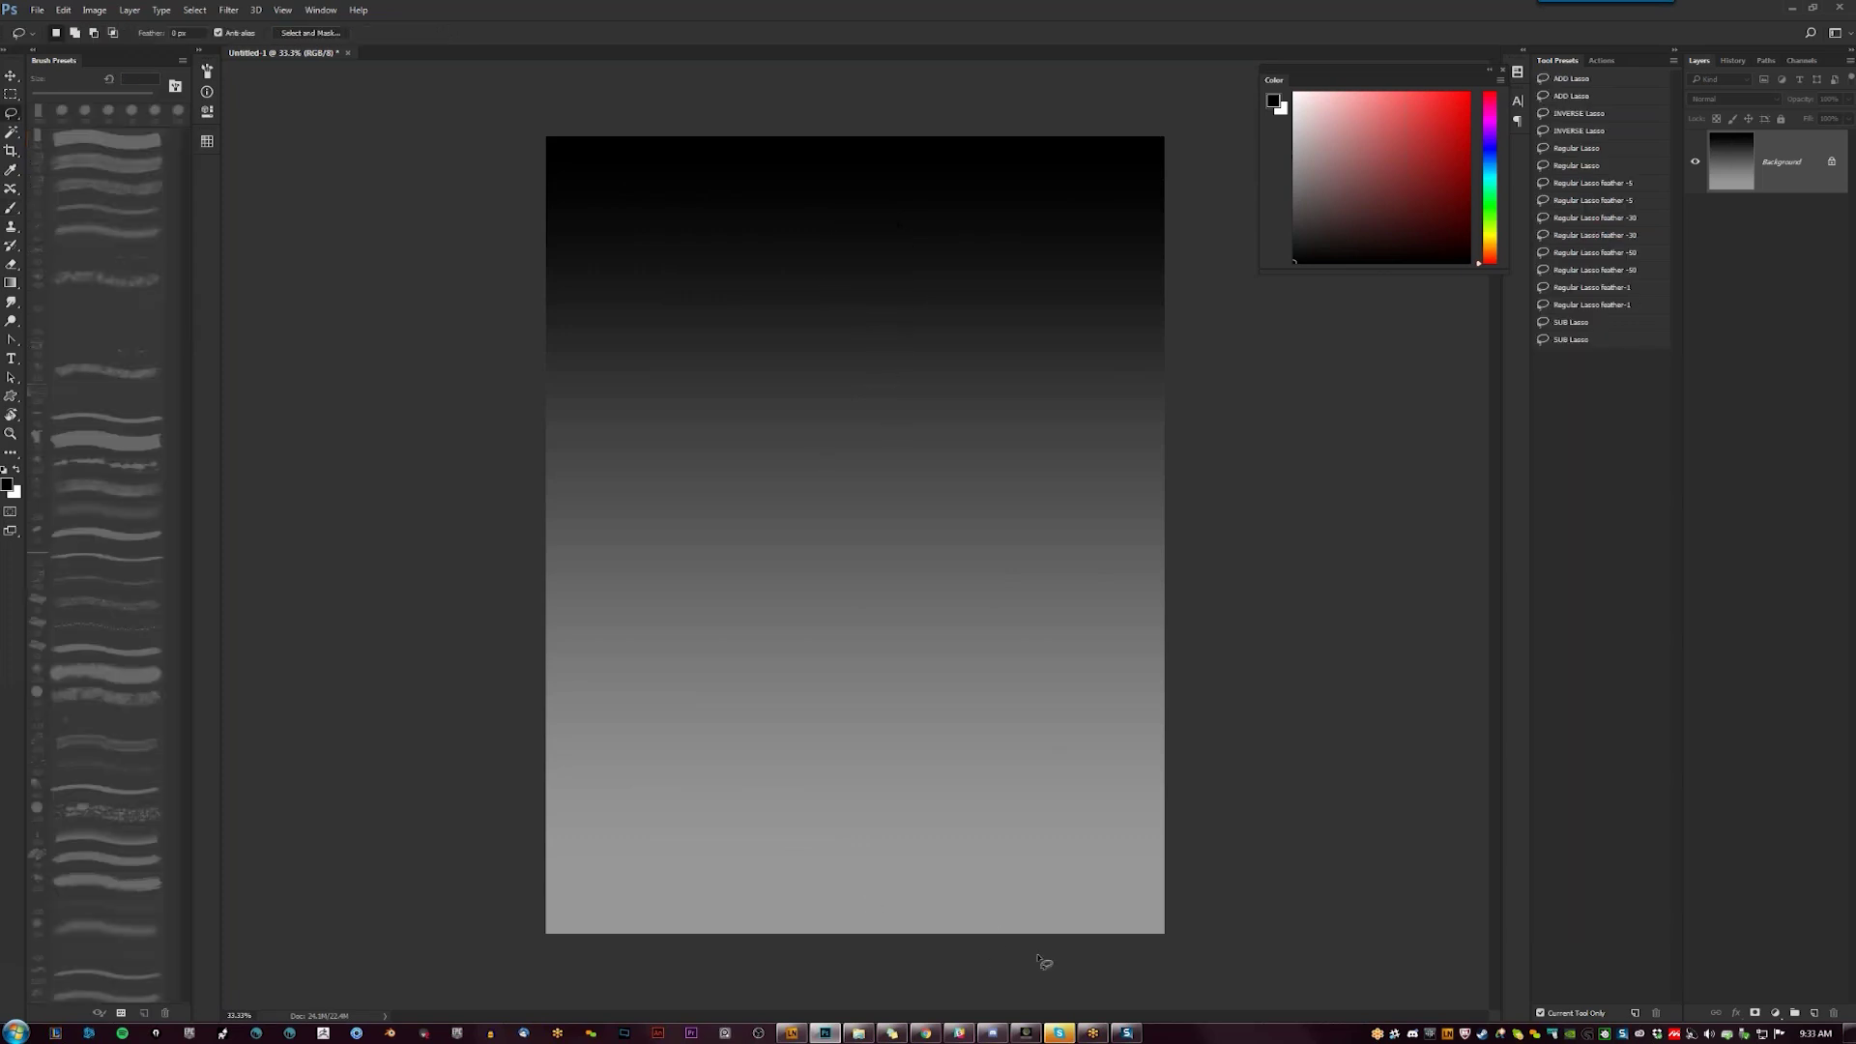
Switch to Chrome and open artstation.com in a new tab
{"action": "left_click", "coordinate": [925, 1032]}
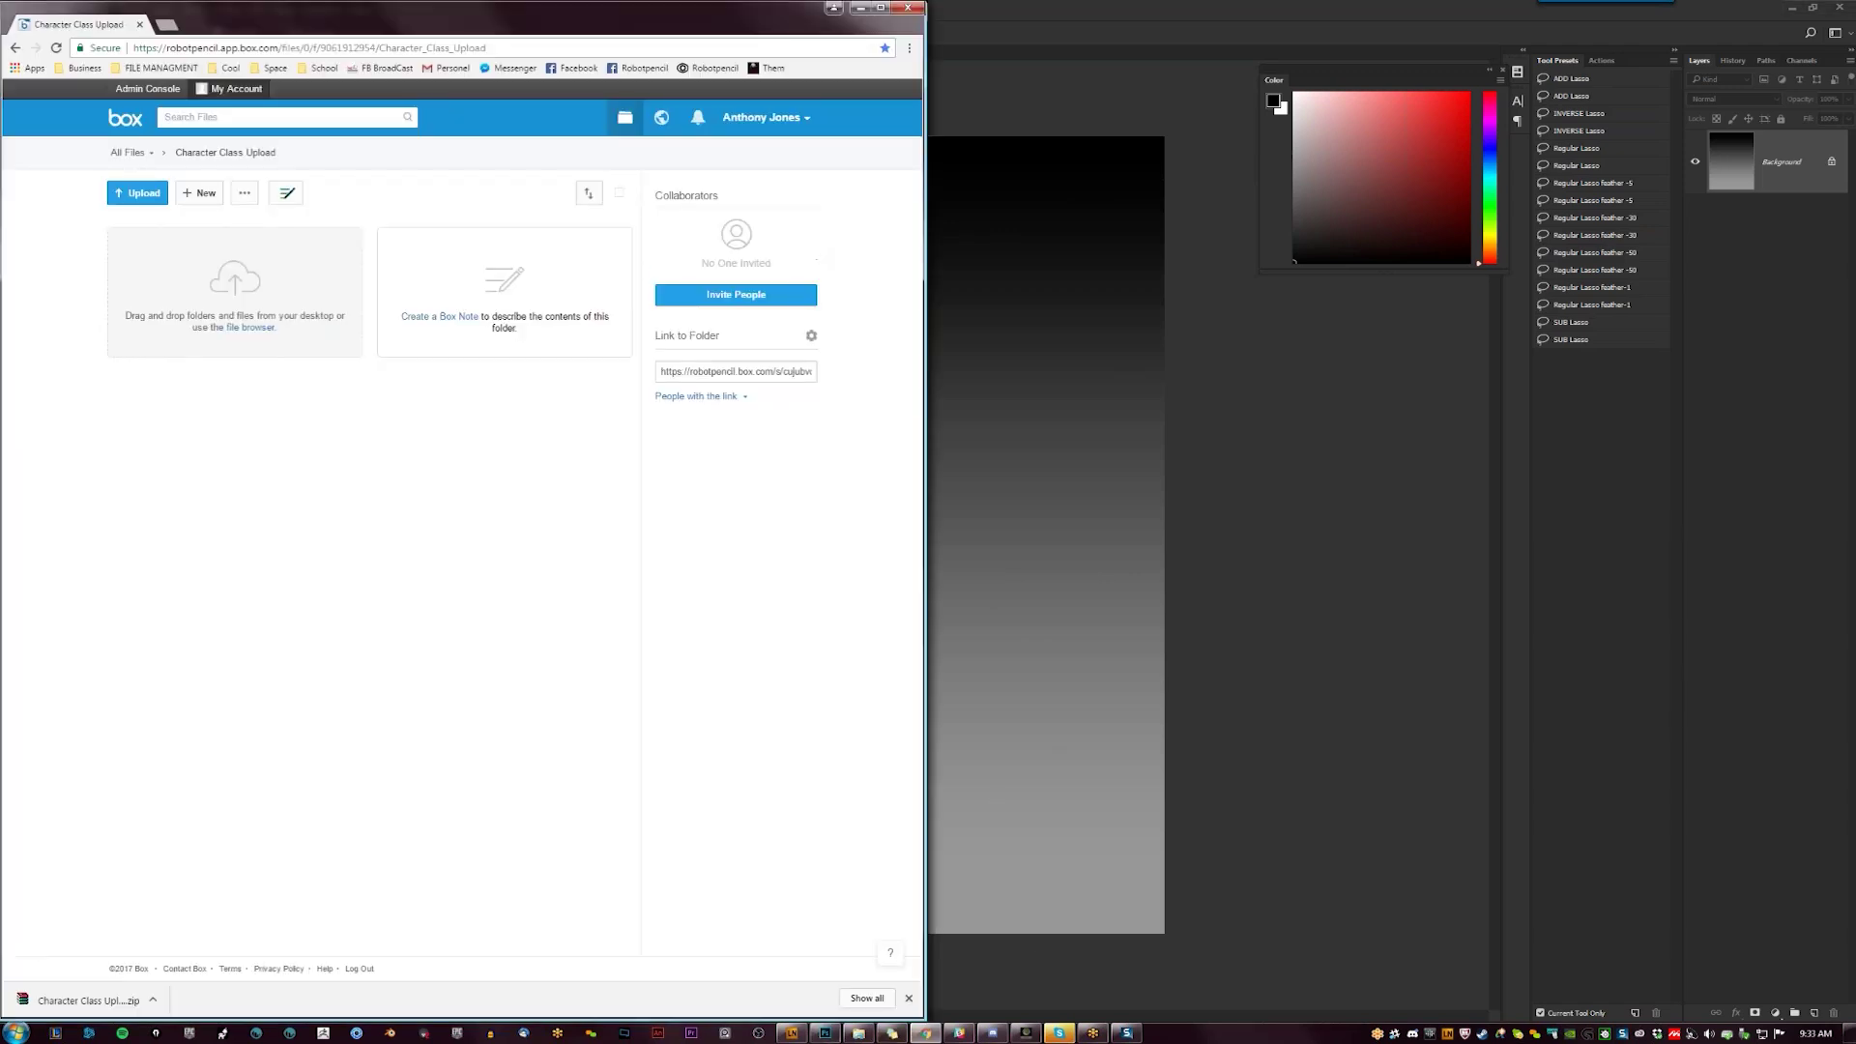
{"action": "left_click", "coordinate": [167, 24]}
{"action": "type", "text": "art"}
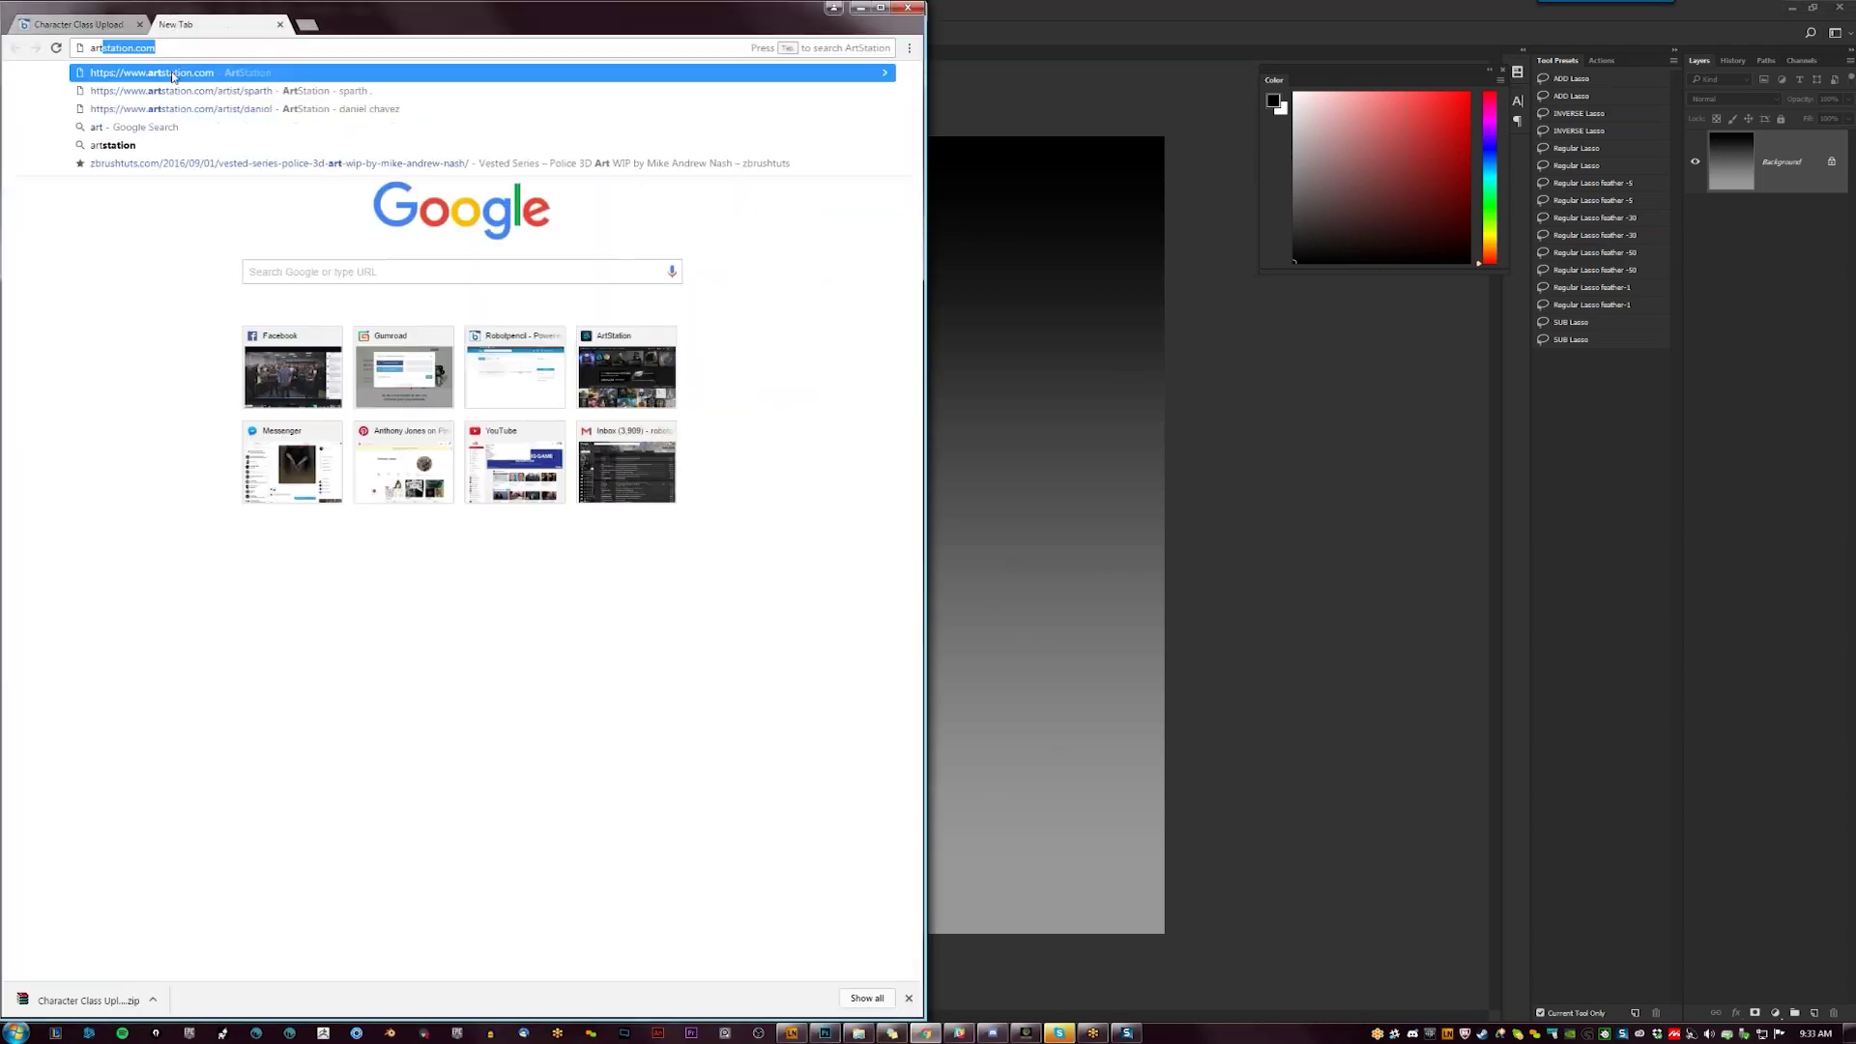
{"action": "left_click", "coordinate": [188, 74]}
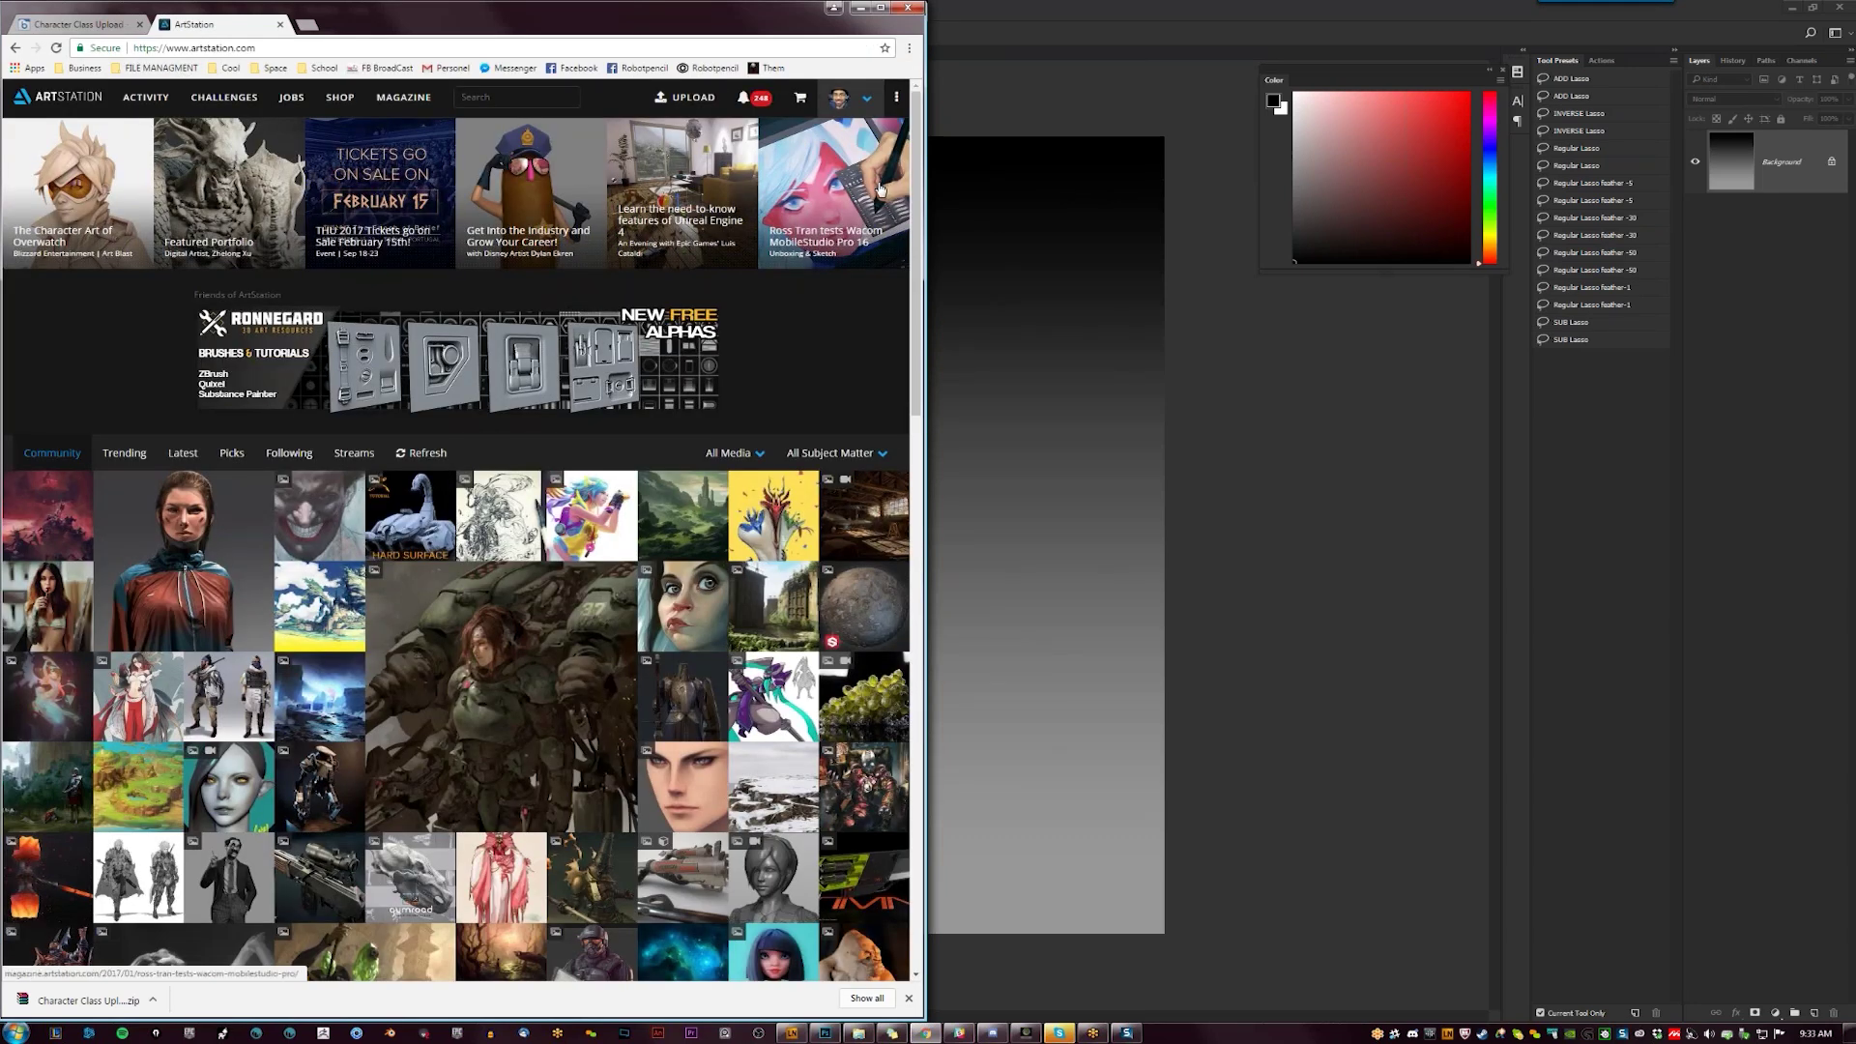
Browse the community gallery and open the large black-and-white figure artwork in a separate tab
{"action": "scroll", "coordinate": [917, 229], "scroll_direction": "down", "scroll_amount": 1}
{"action": "left_click_drag", "start_coordinate": [917, 230], "coordinate": [903, 406]}
{"action": "middle_click", "coordinate": [249, 409]}
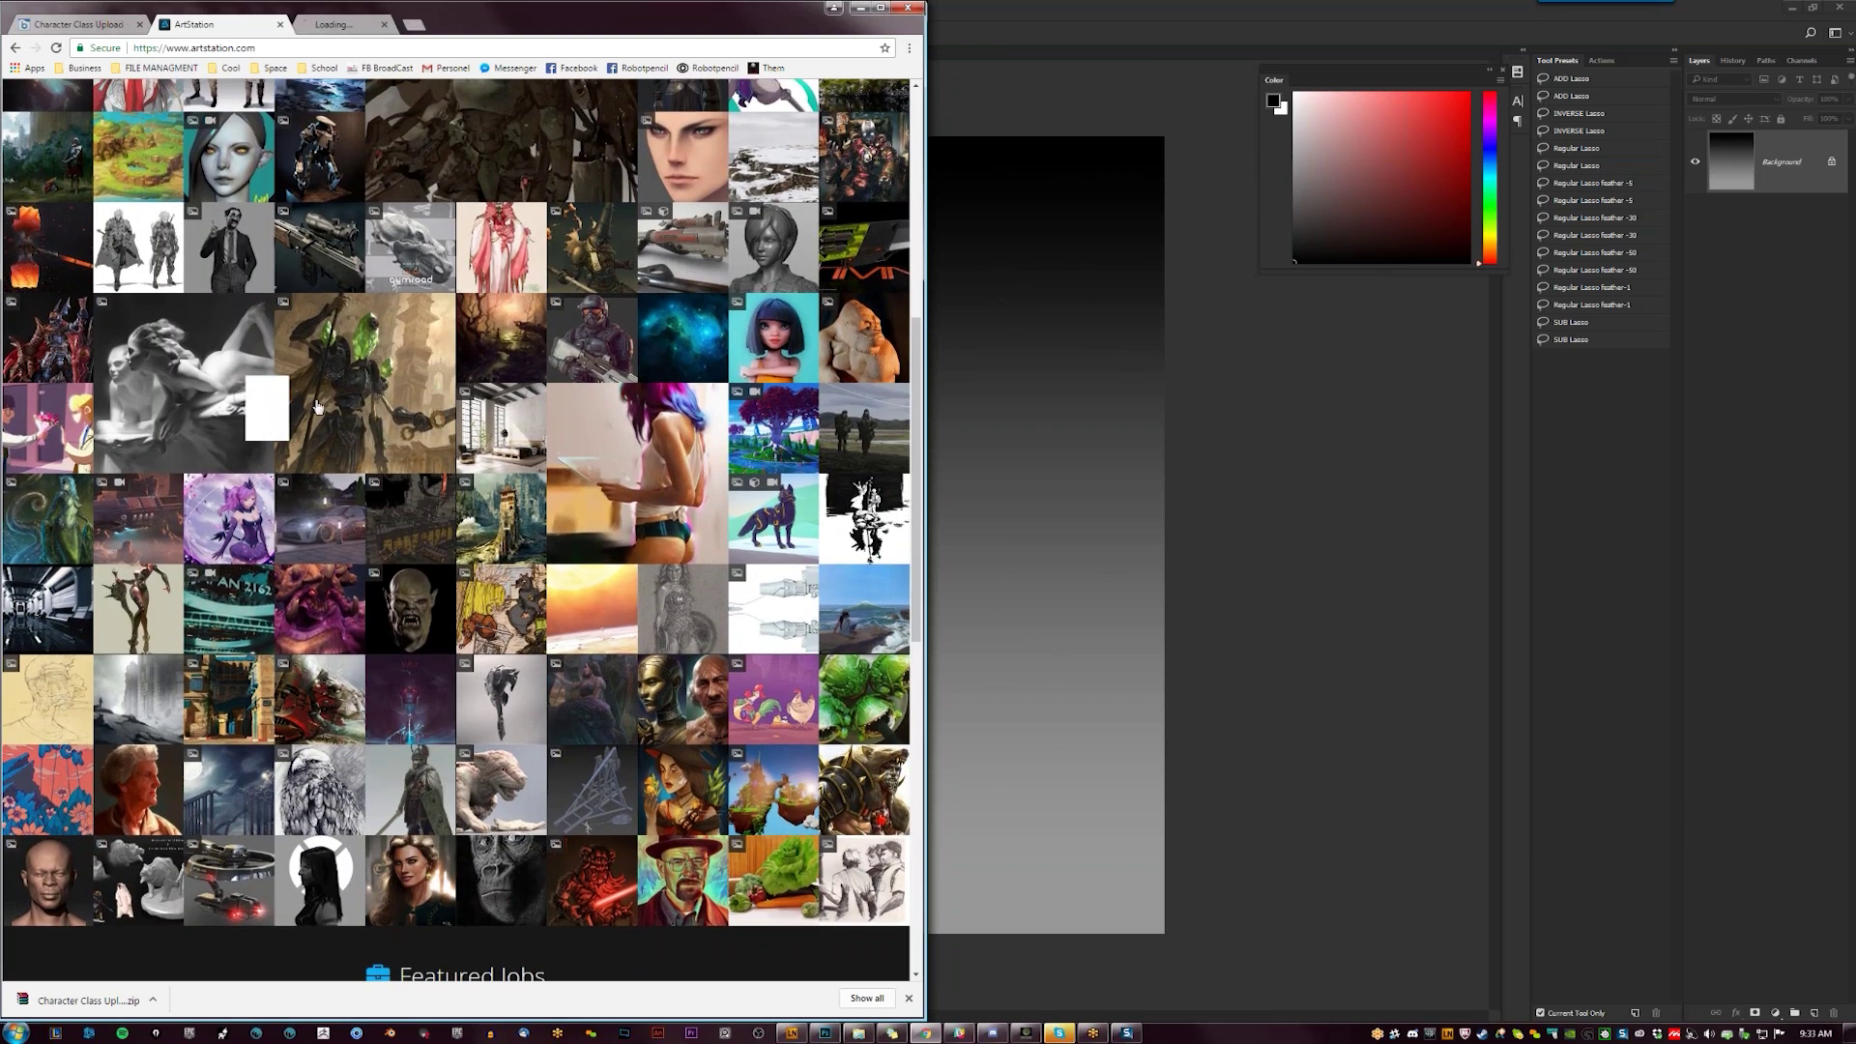
{"action": "left_click_drag", "start_coordinate": [915, 407], "coordinate": [915, 175]}
Open the account's own profile and look through its liked artworks for reference
{"action": "mouse_move", "coordinate": [848, 97]}
{"action": "left_click", "coordinate": [810, 134]}
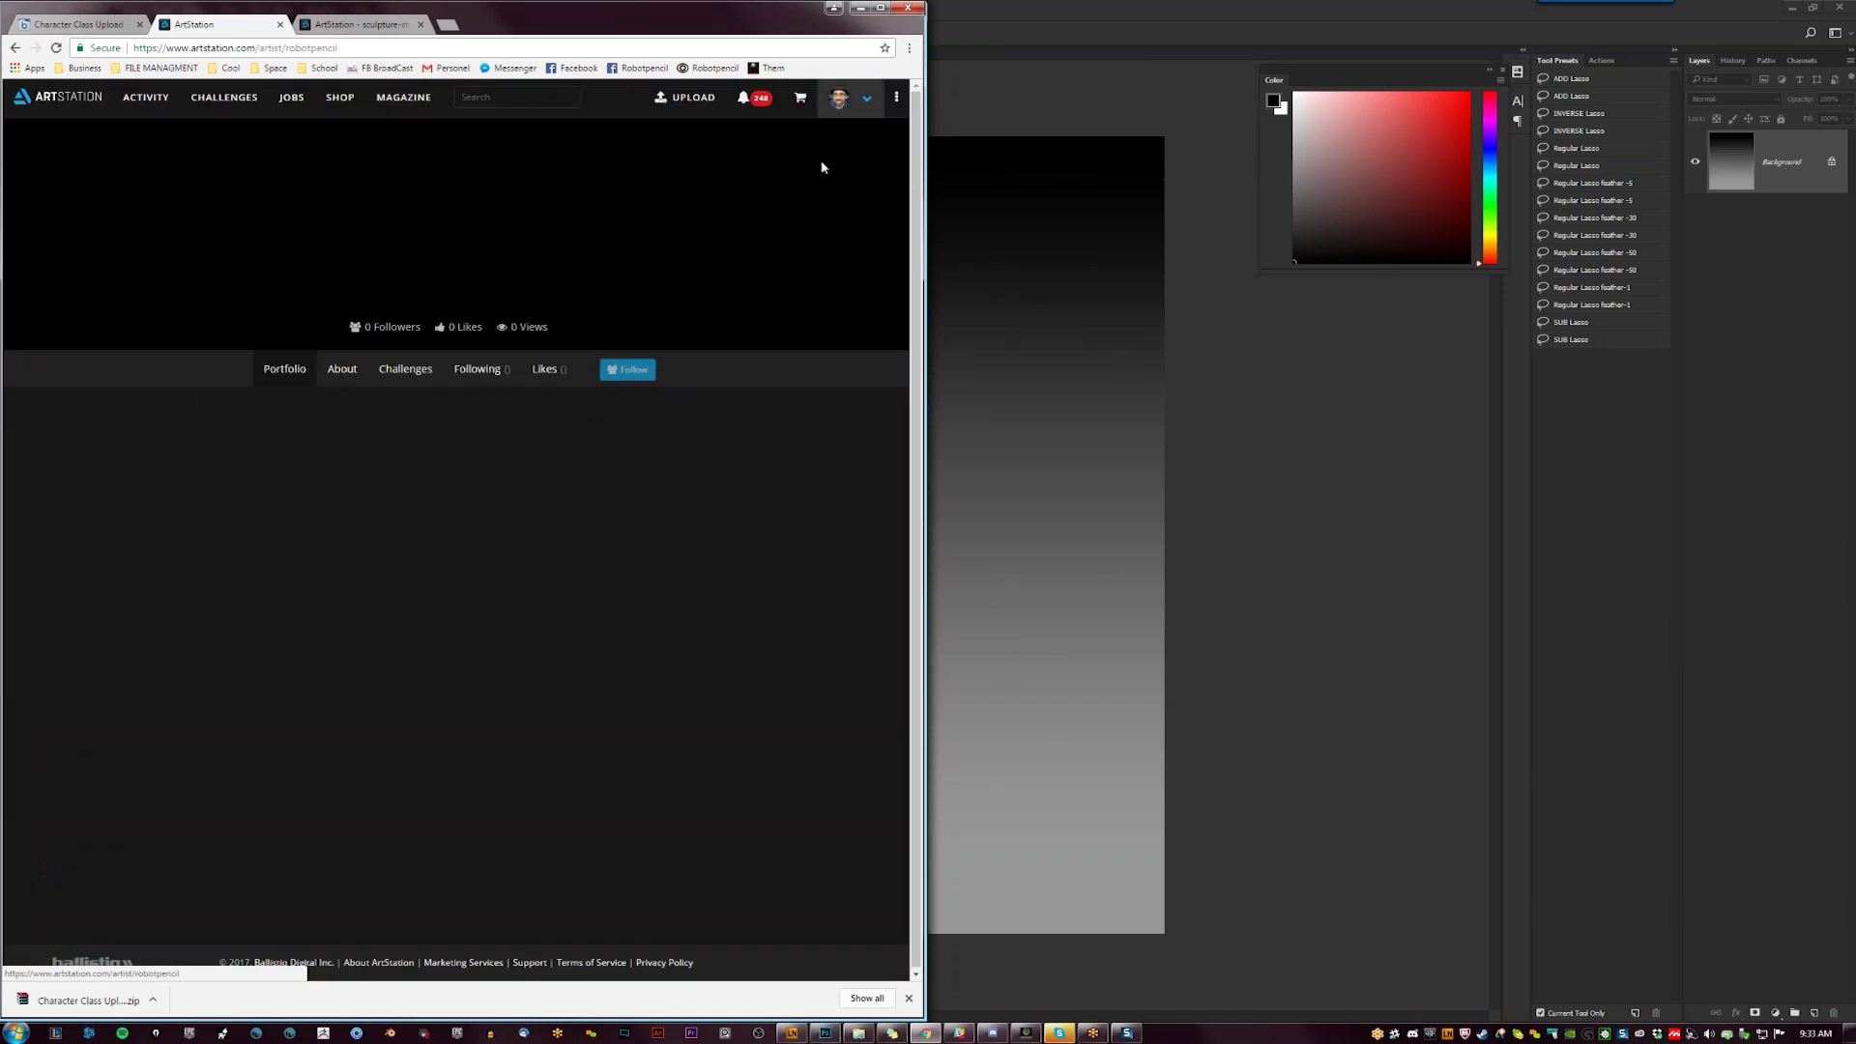
{"action": "left_click", "coordinate": [576, 368]}
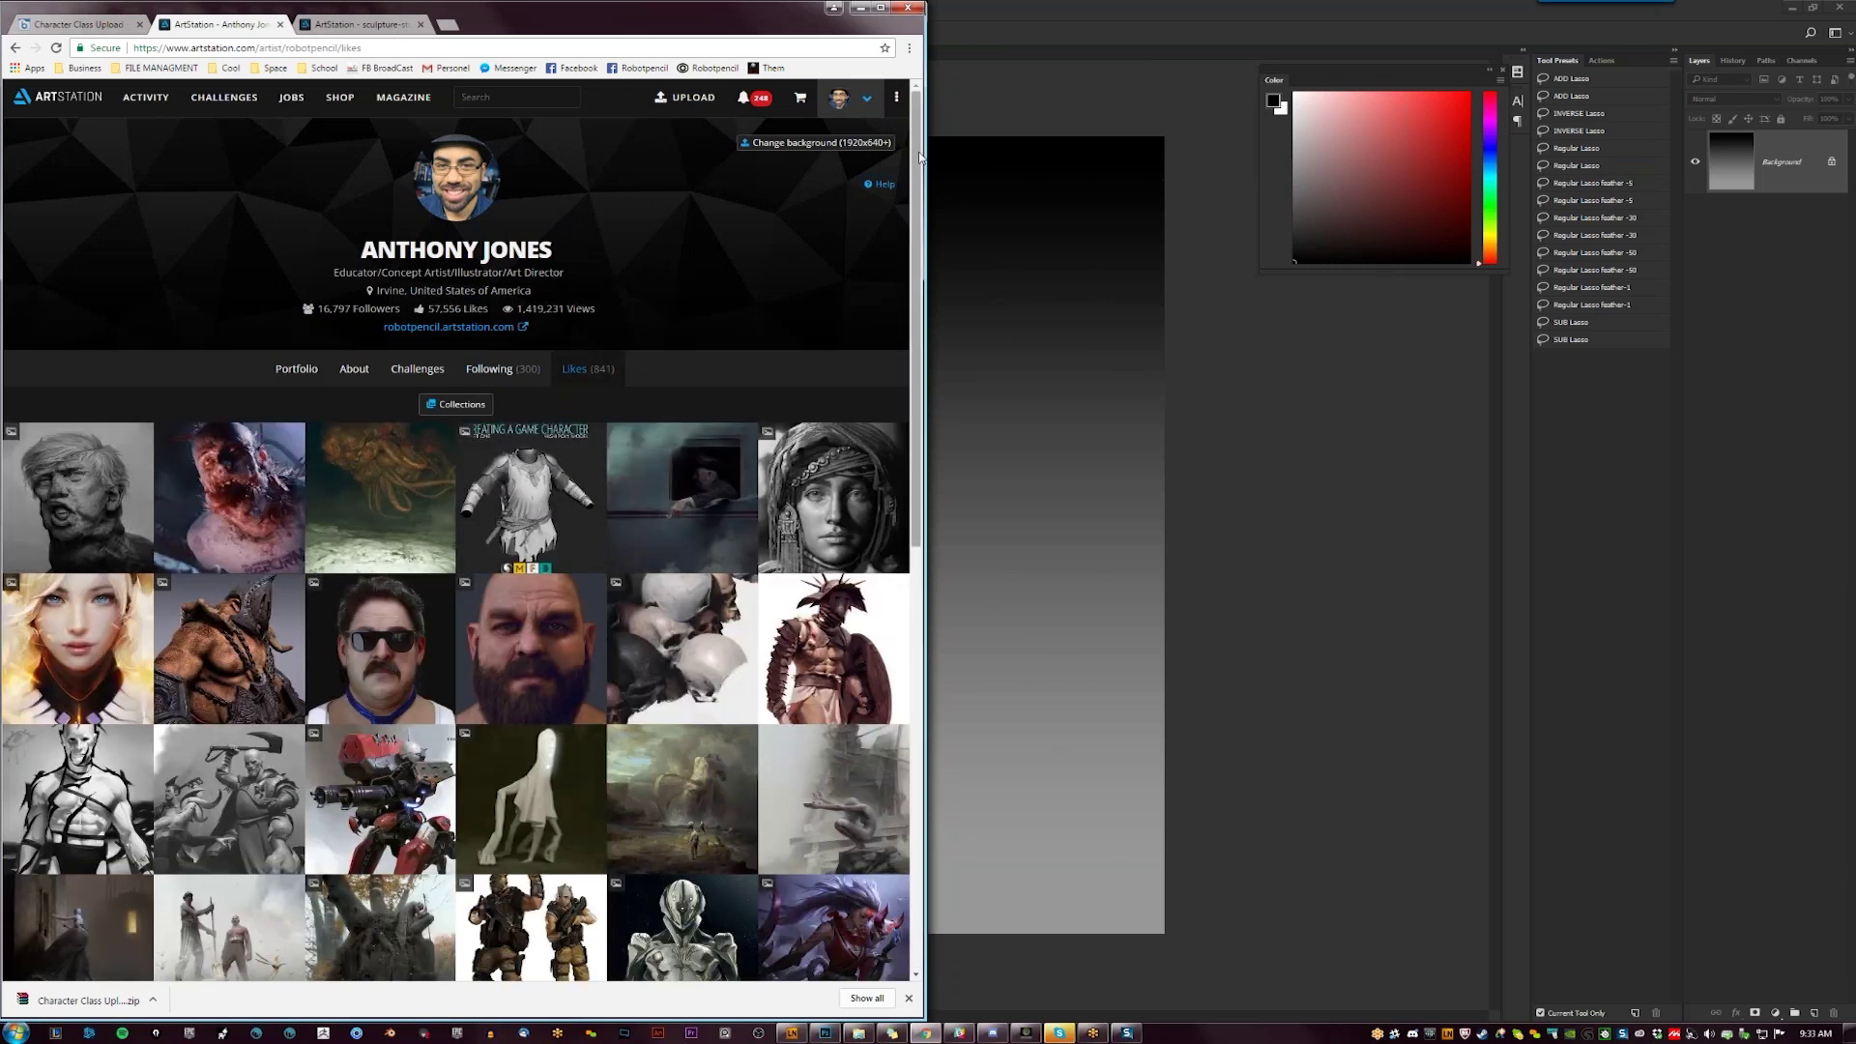
{"action": "scroll", "coordinate": [921, 157], "scroll_direction": "down", "scroll_amount": 3}
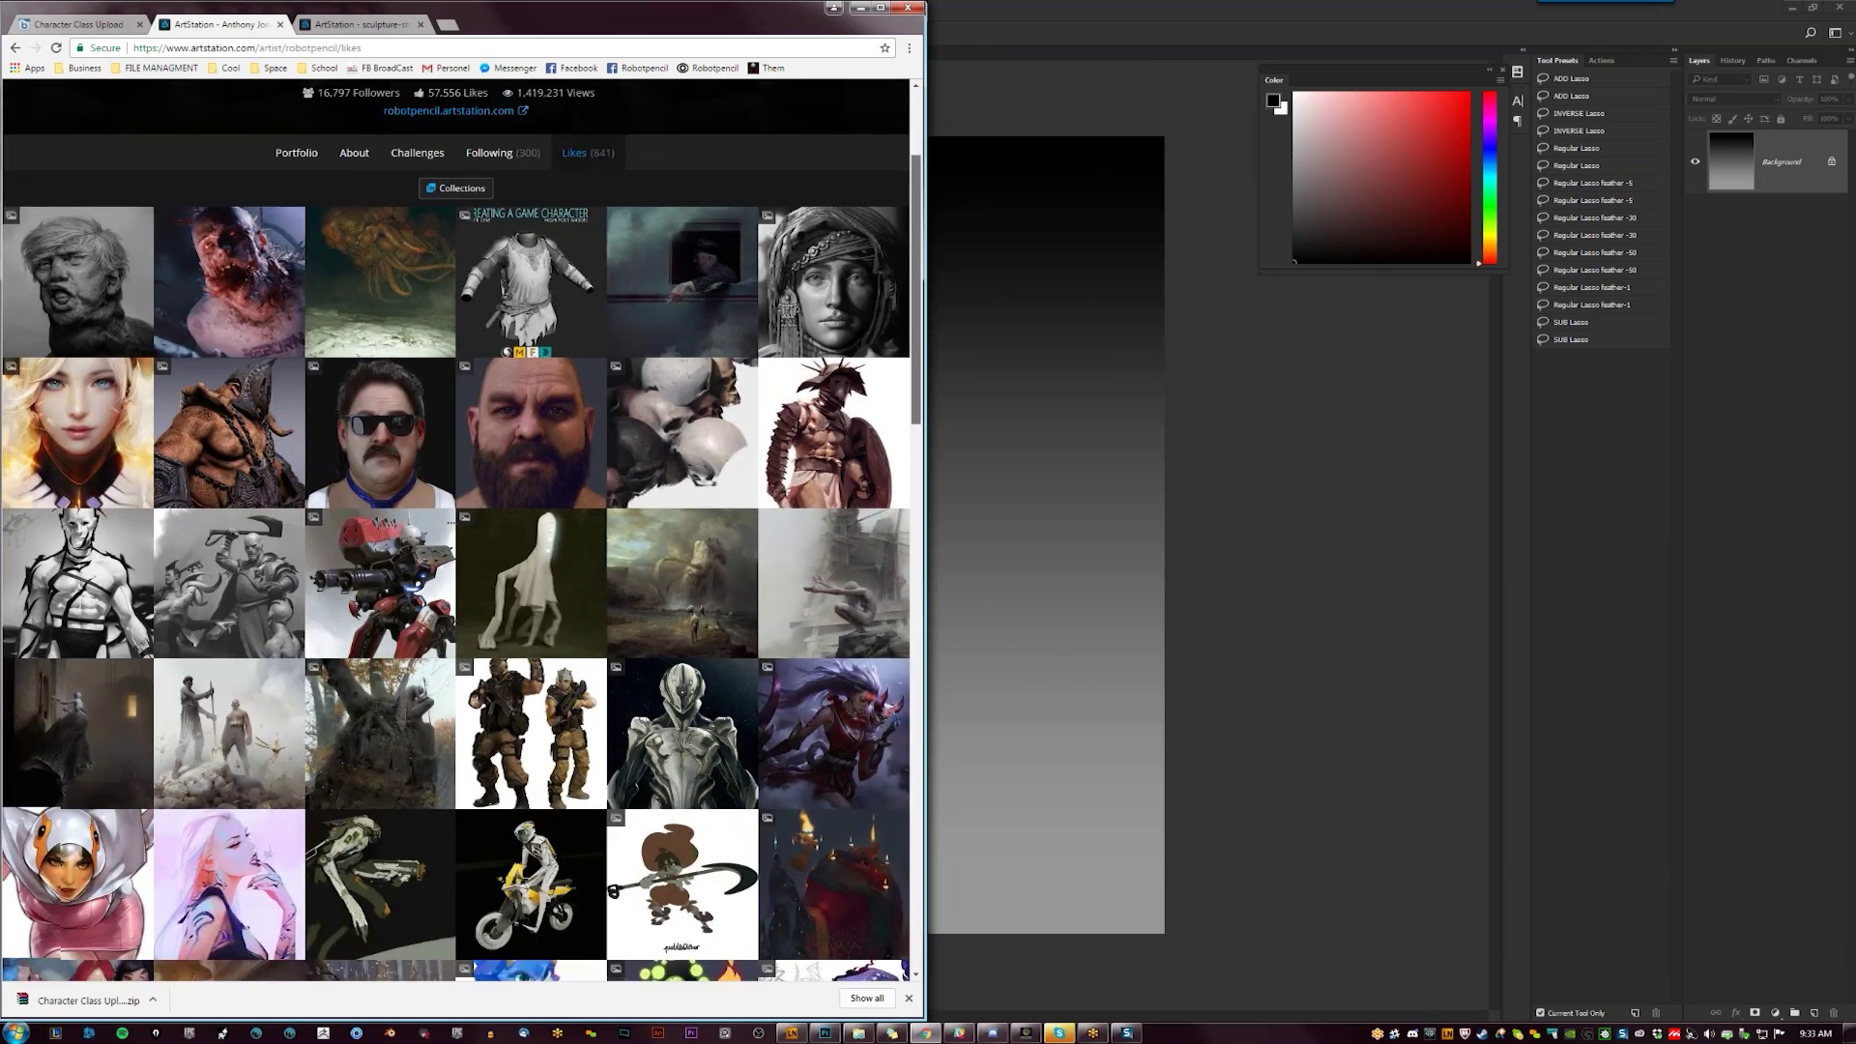
{"action": "scroll", "coordinate": [882, 284], "scroll_direction": "down", "scroll_amount": 2}
{"action": "scroll", "coordinate": [882, 284], "scroll_direction": "down", "scroll_amount": 1}
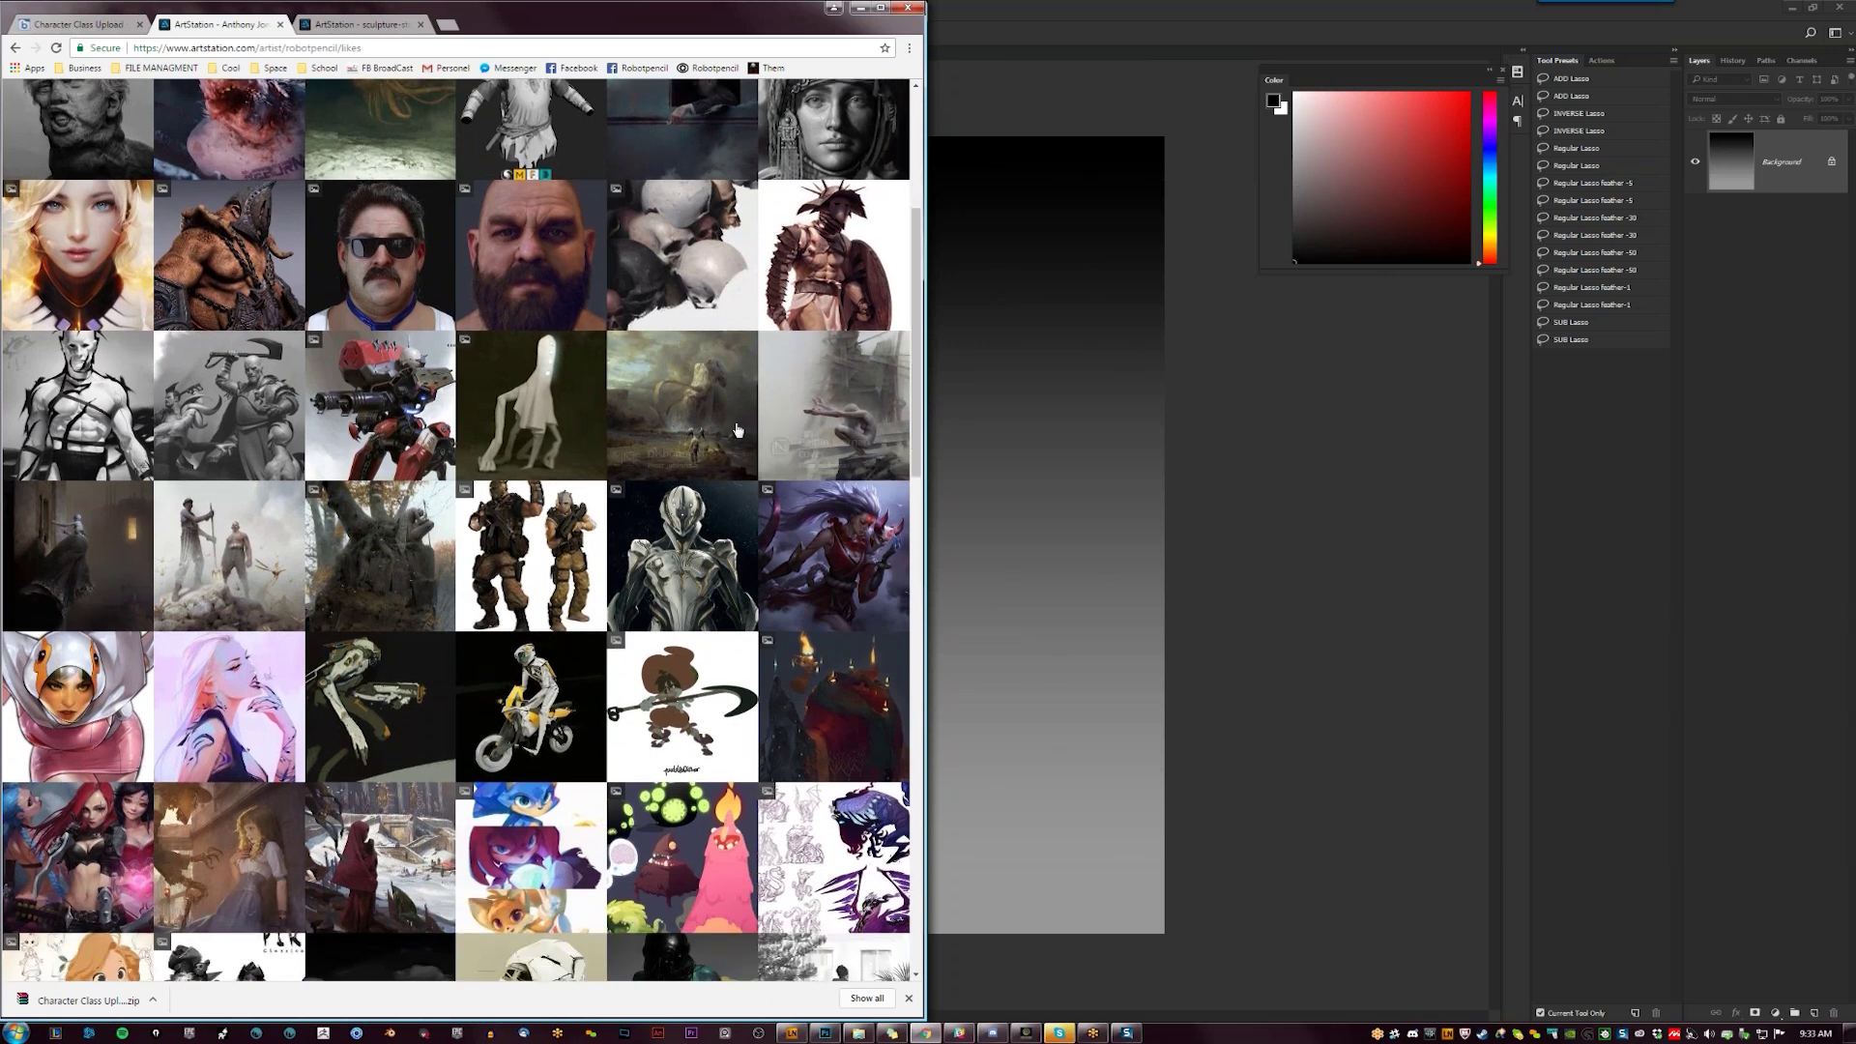
Open the misty crouching-figure illustration from the likes and look through its artist's portfolio
{"action": "left_click", "coordinate": [807, 457]}
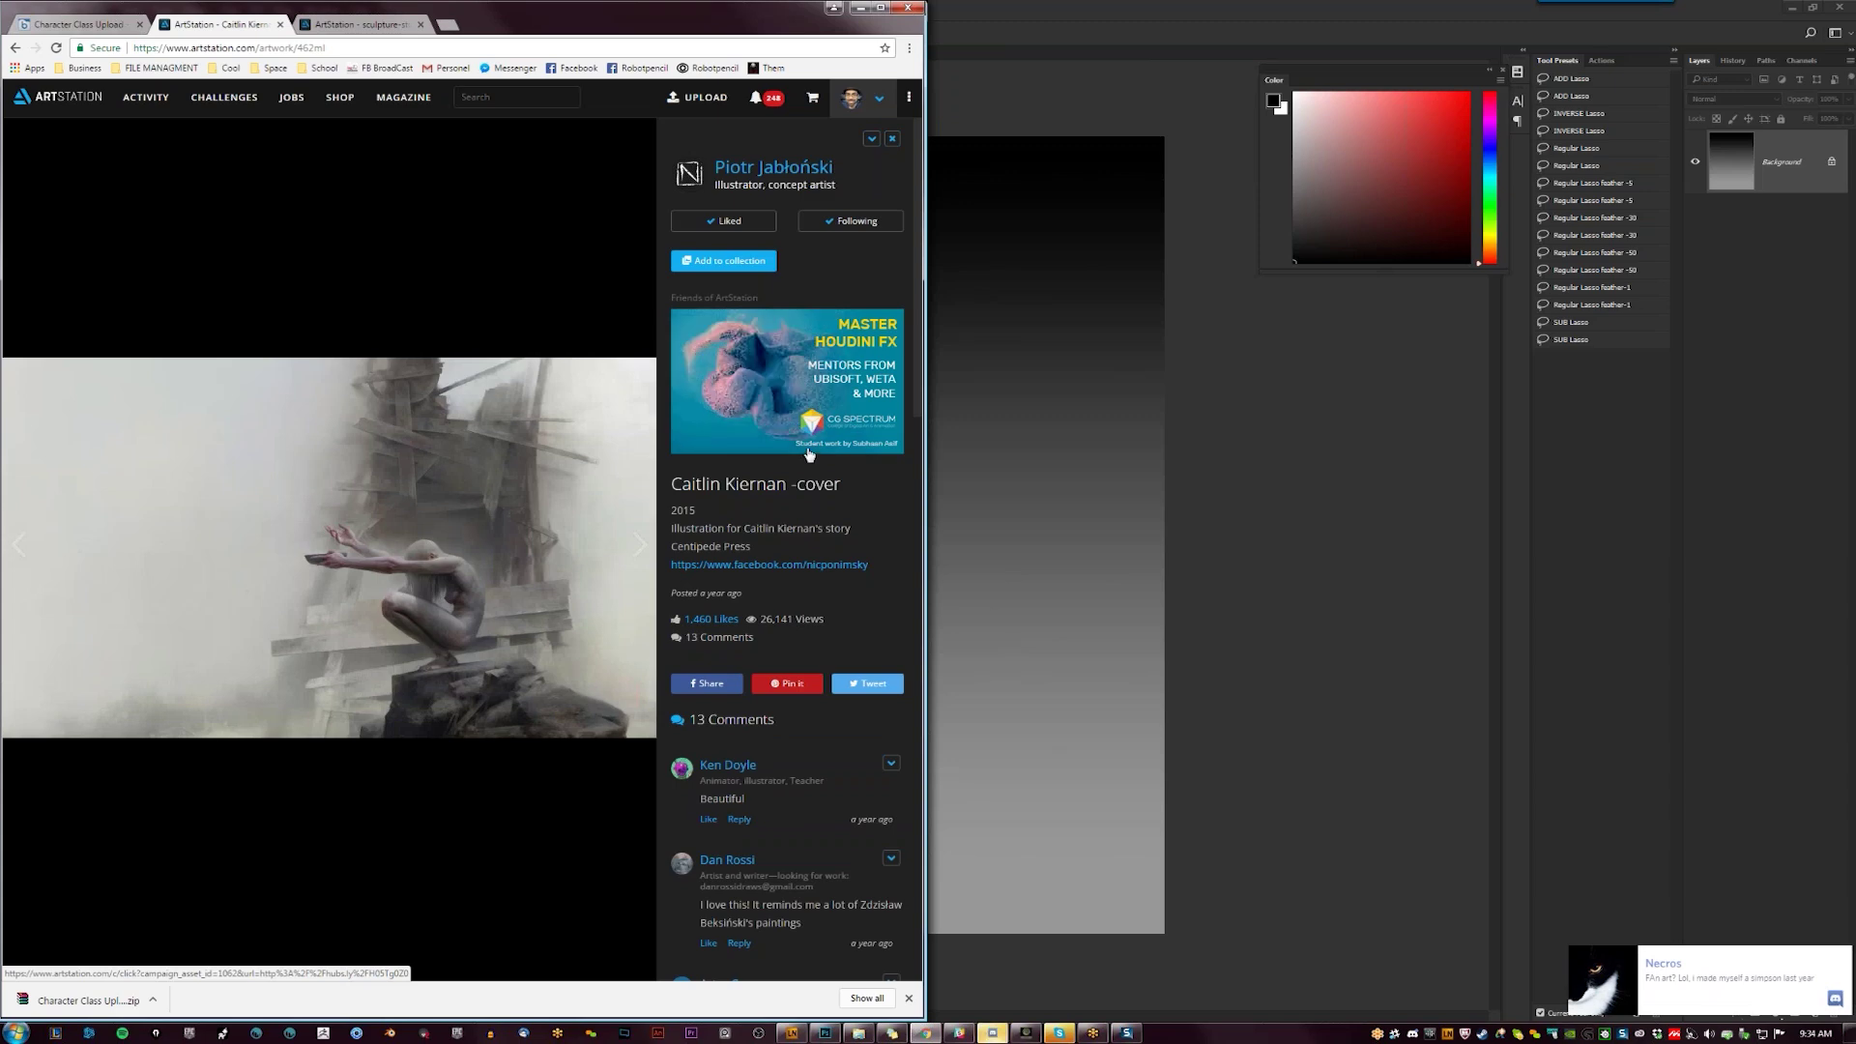
{"action": "left_click", "coordinate": [778, 168]}
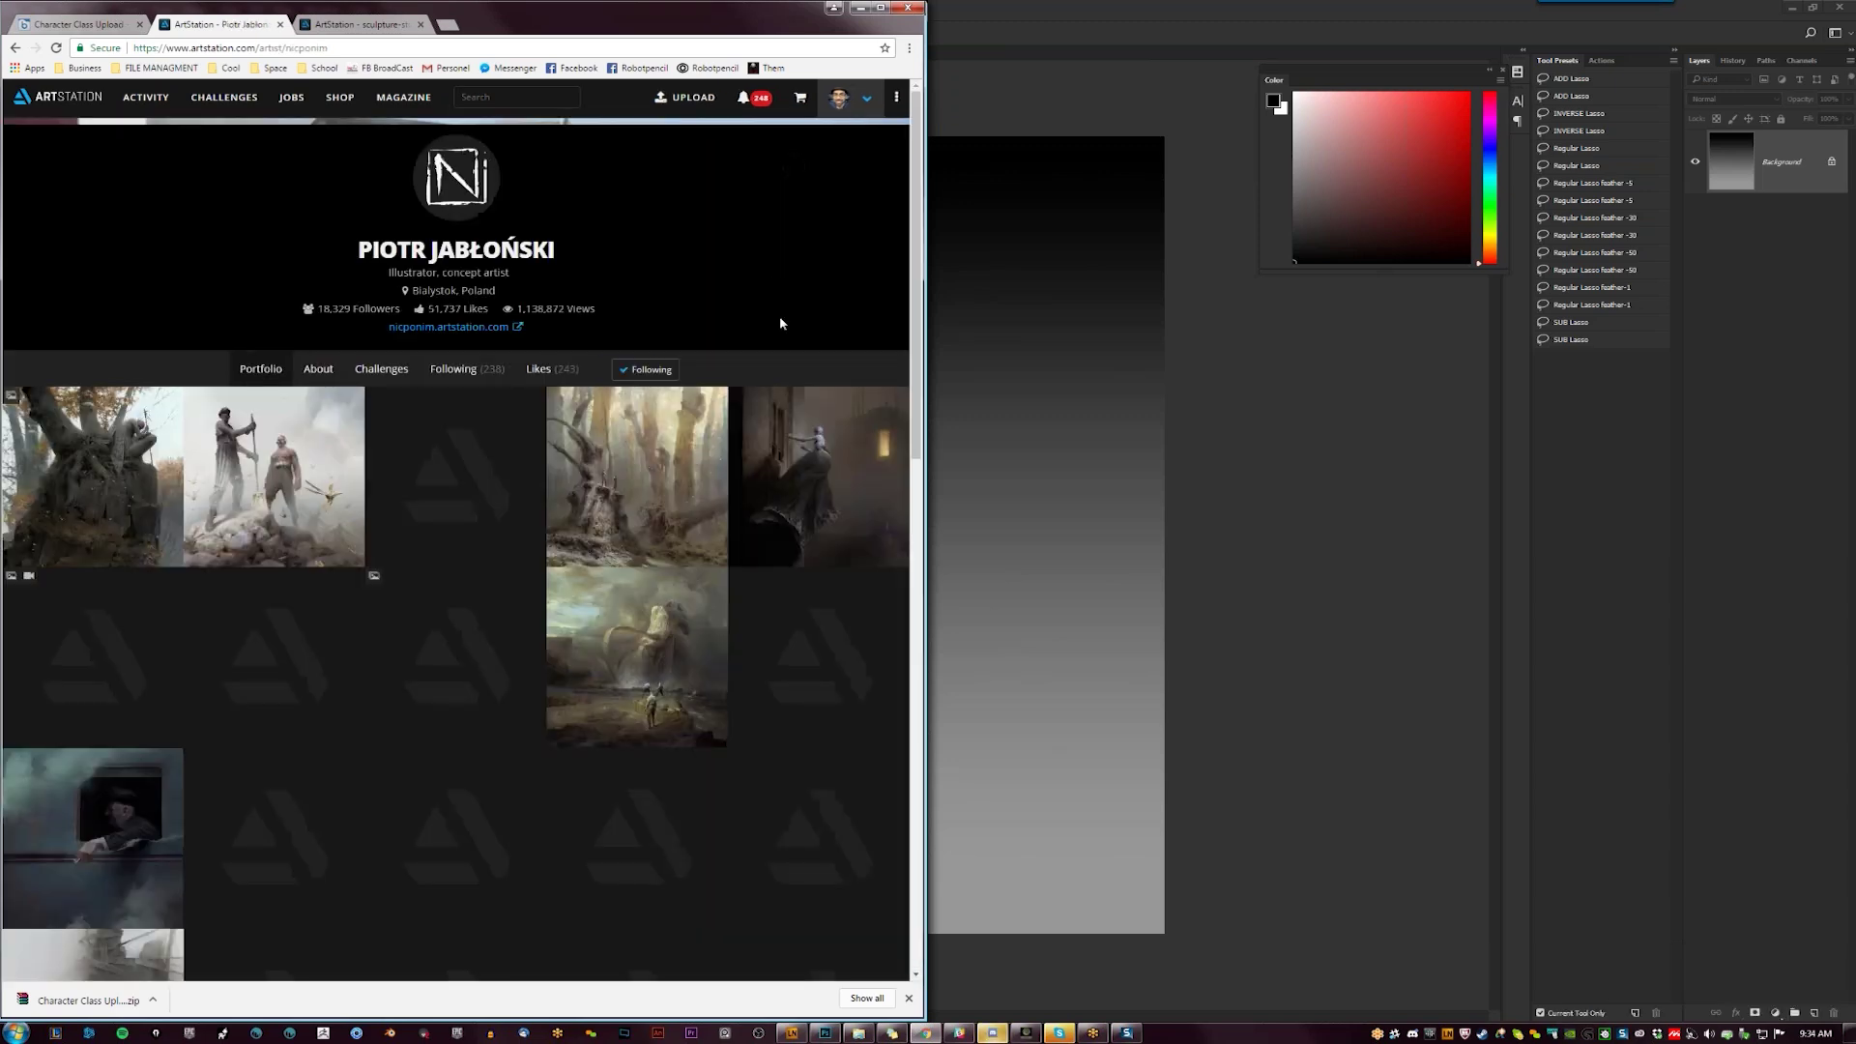
{"action": "scroll", "coordinate": [913, 345], "scroll_direction": "down", "scroll_amount": 3}
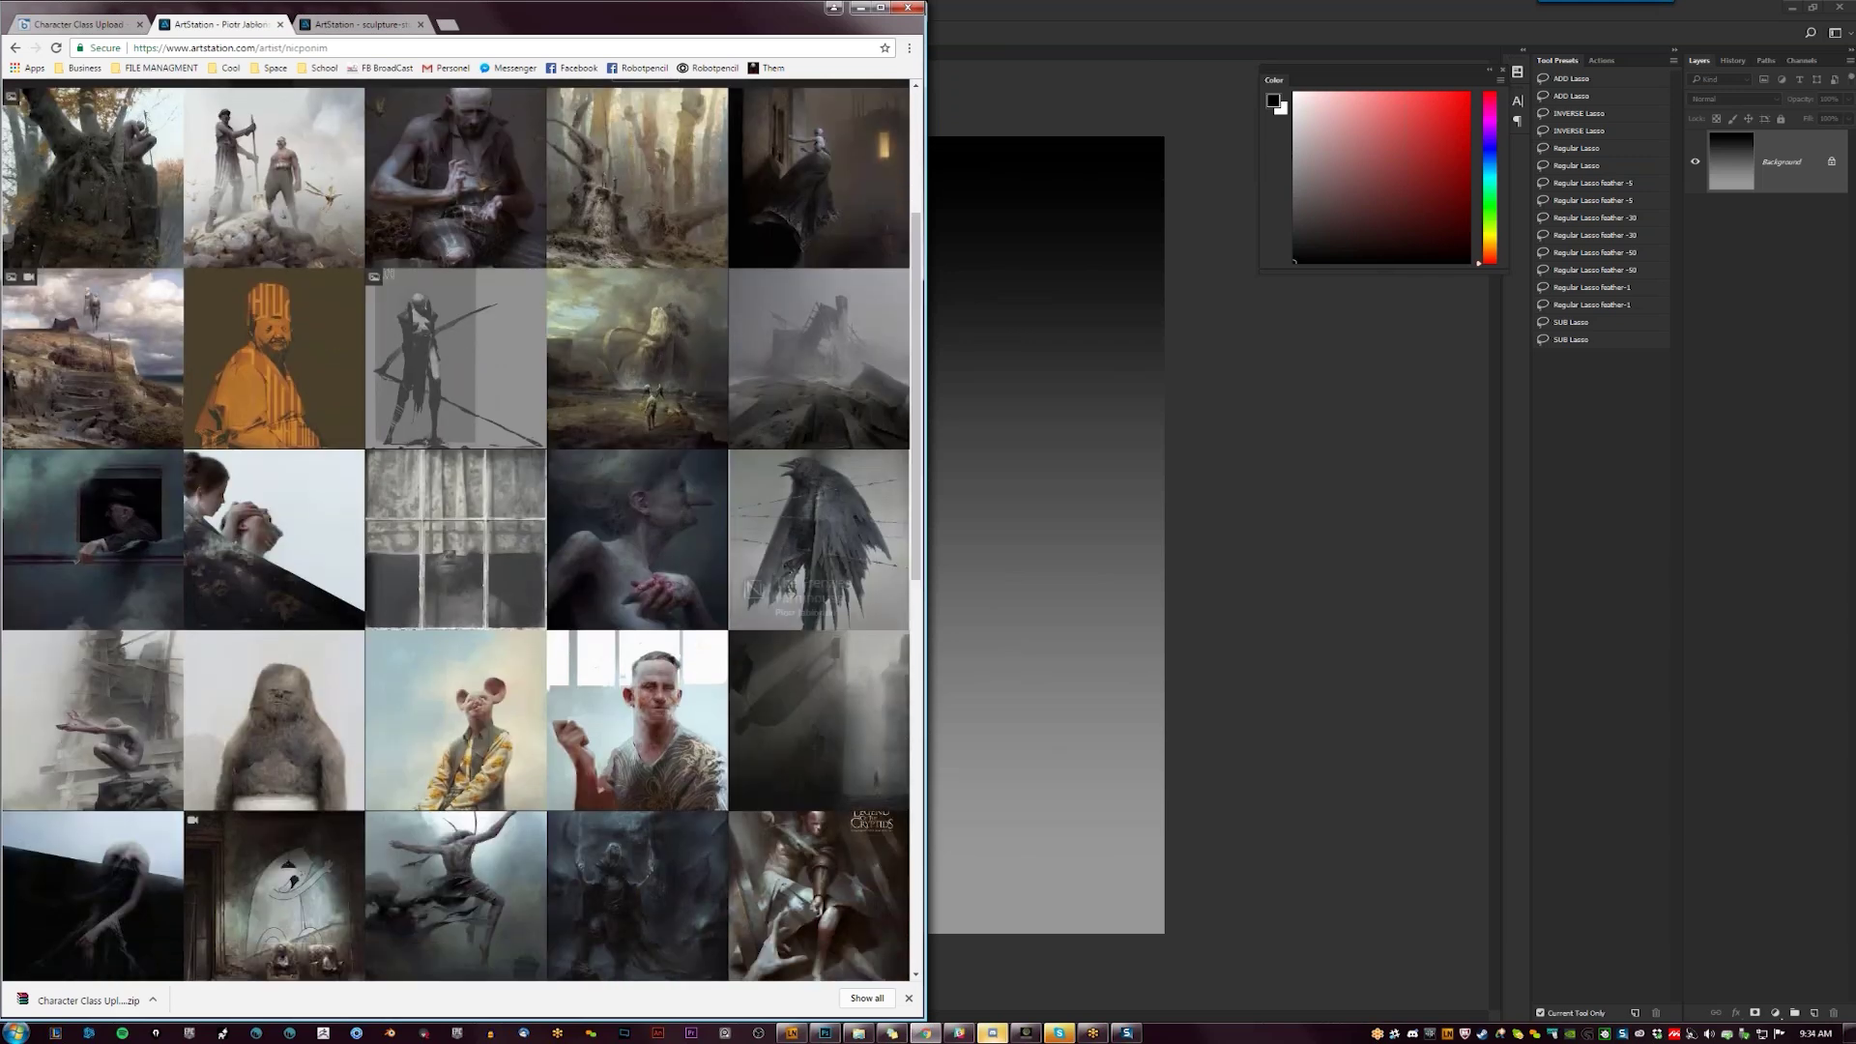
Open the artwork "The Area - Dziedzina" from the portfolio and like it
{"action": "left_click", "coordinate": [454, 560]}
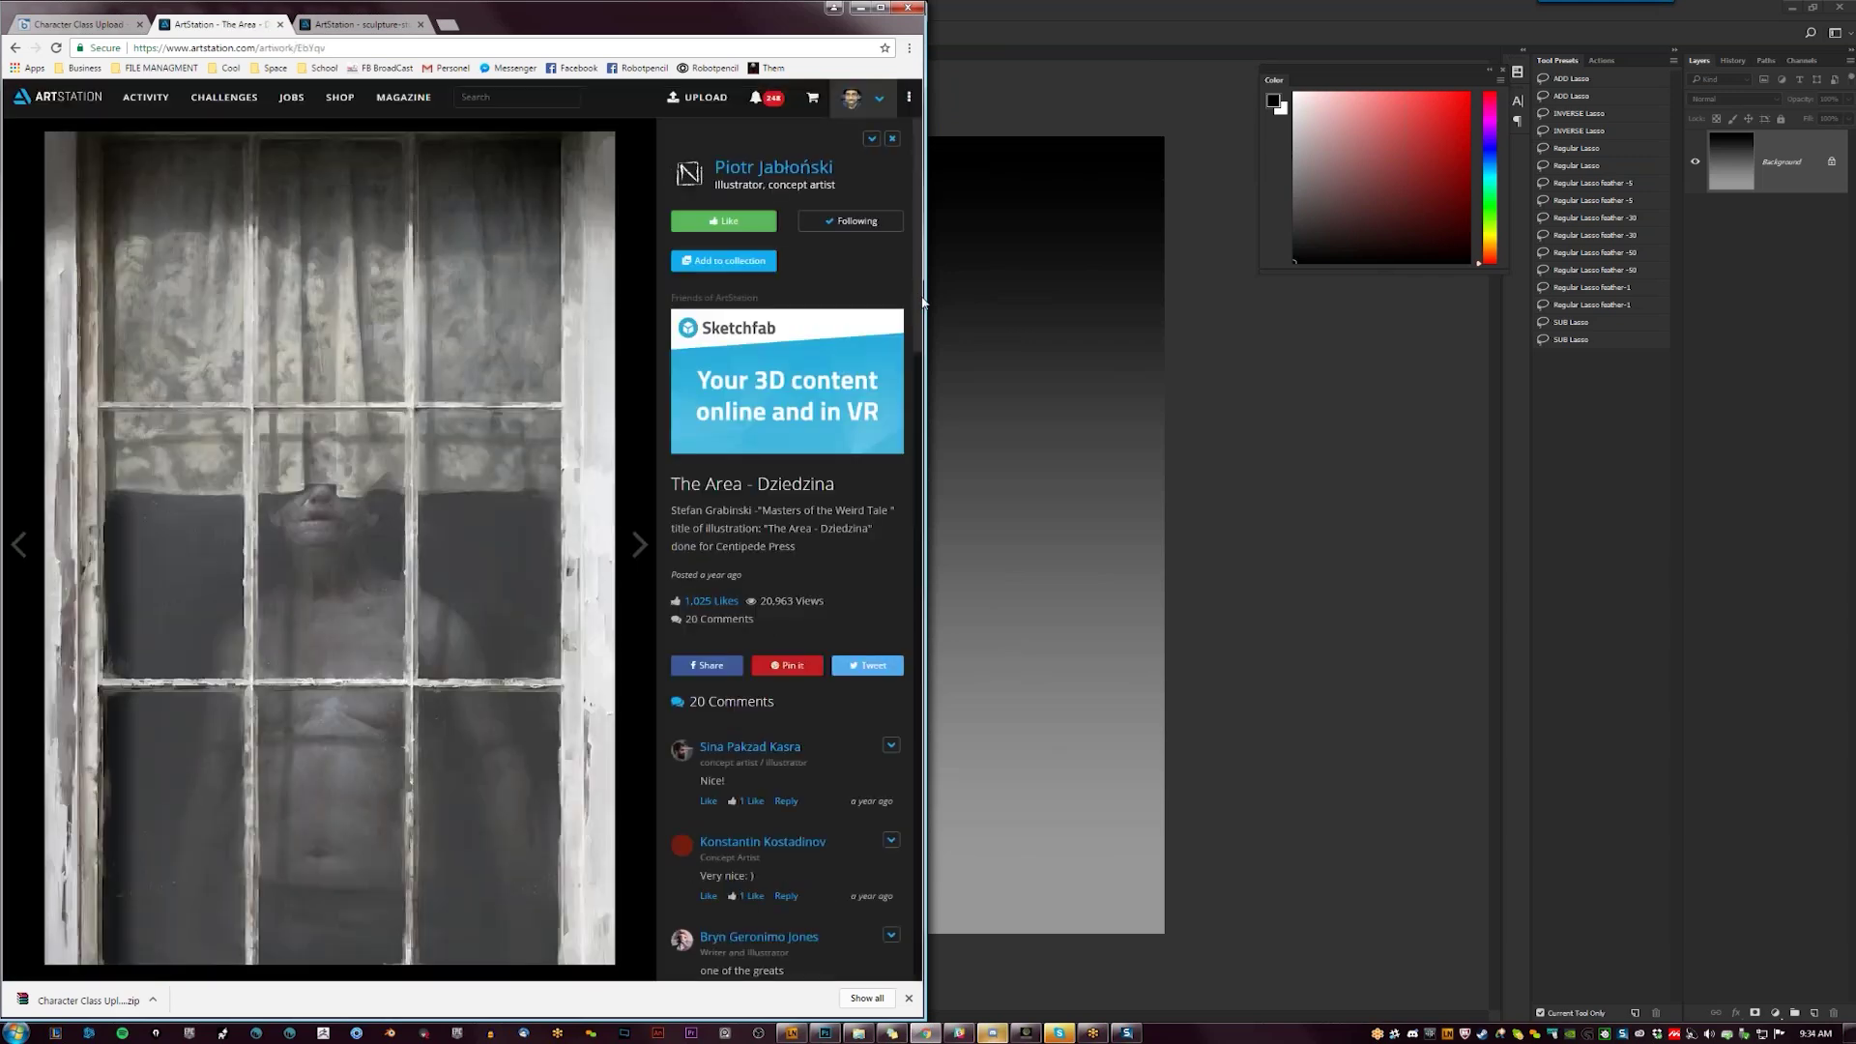
{"action": "scroll", "coordinate": [732, 154], "scroll_direction": "down", "scroll_amount": 2}
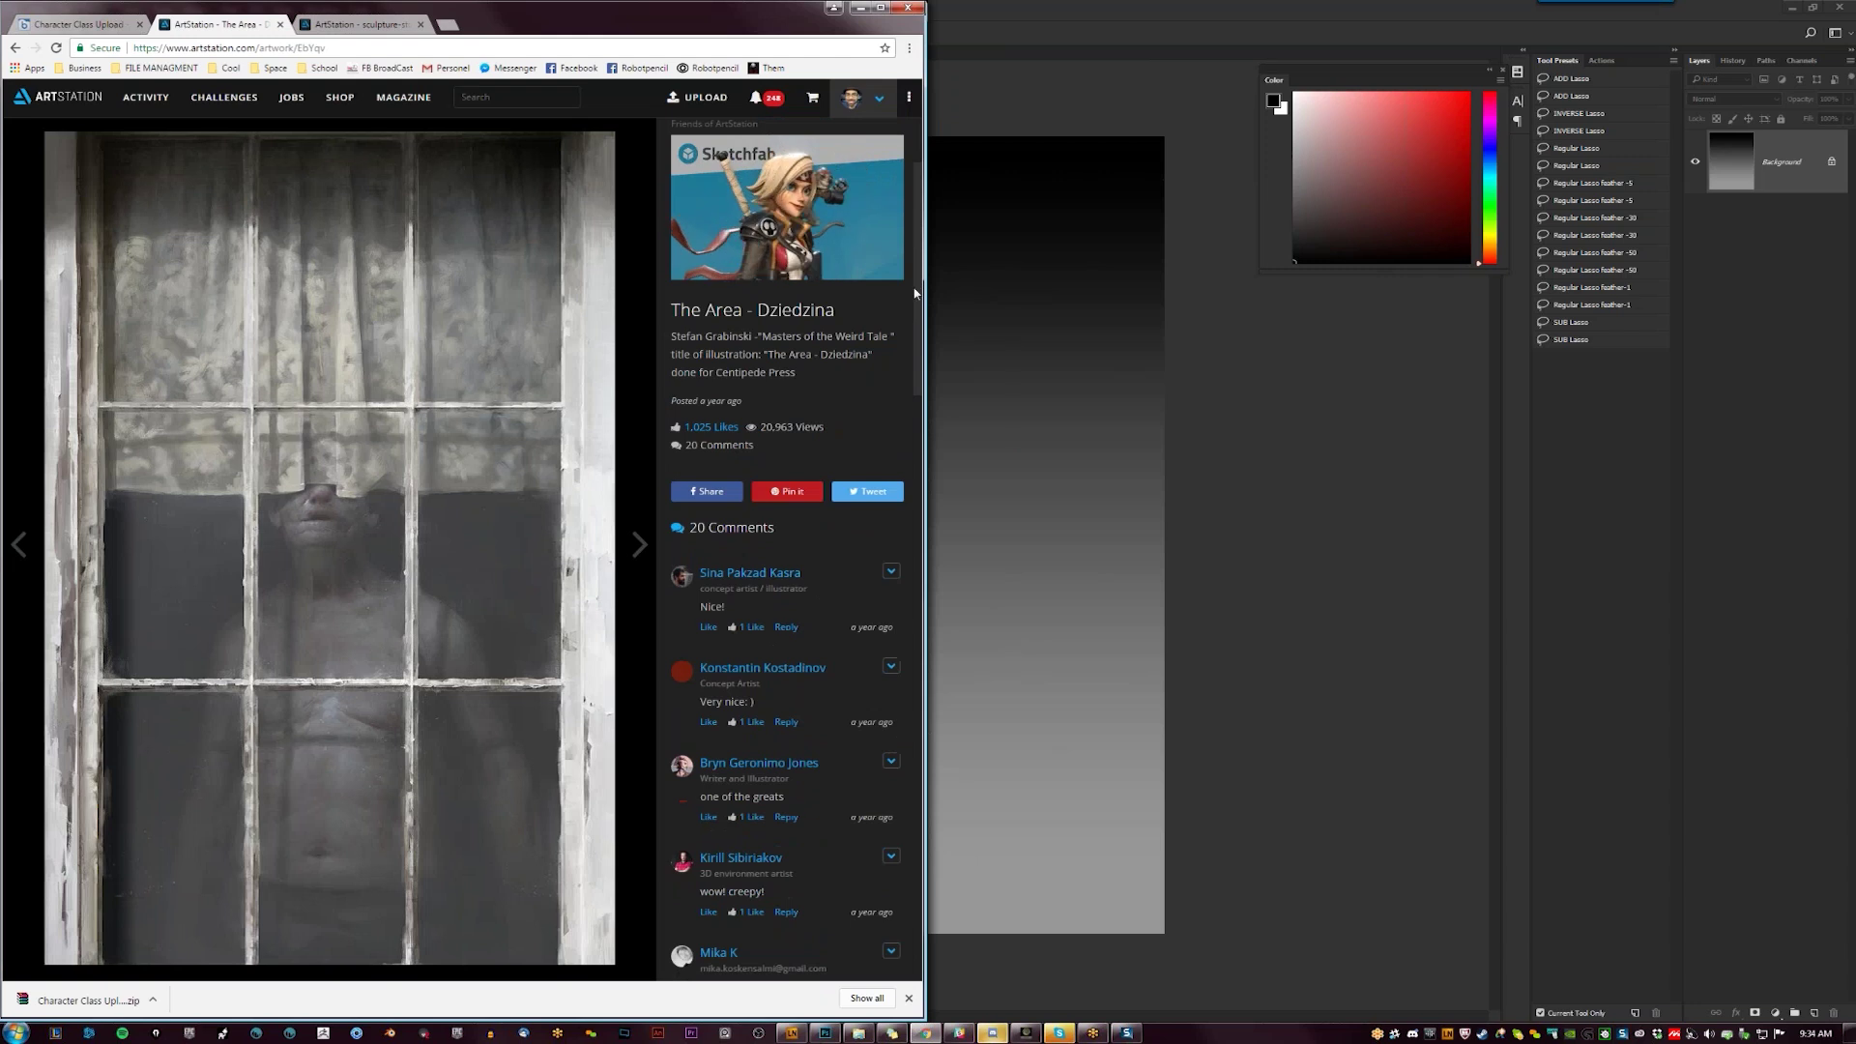
{"action": "scroll", "coordinate": [732, 155], "scroll_direction": "up", "scroll_amount": 2}
{"action": "left_click", "coordinate": [724, 220]}
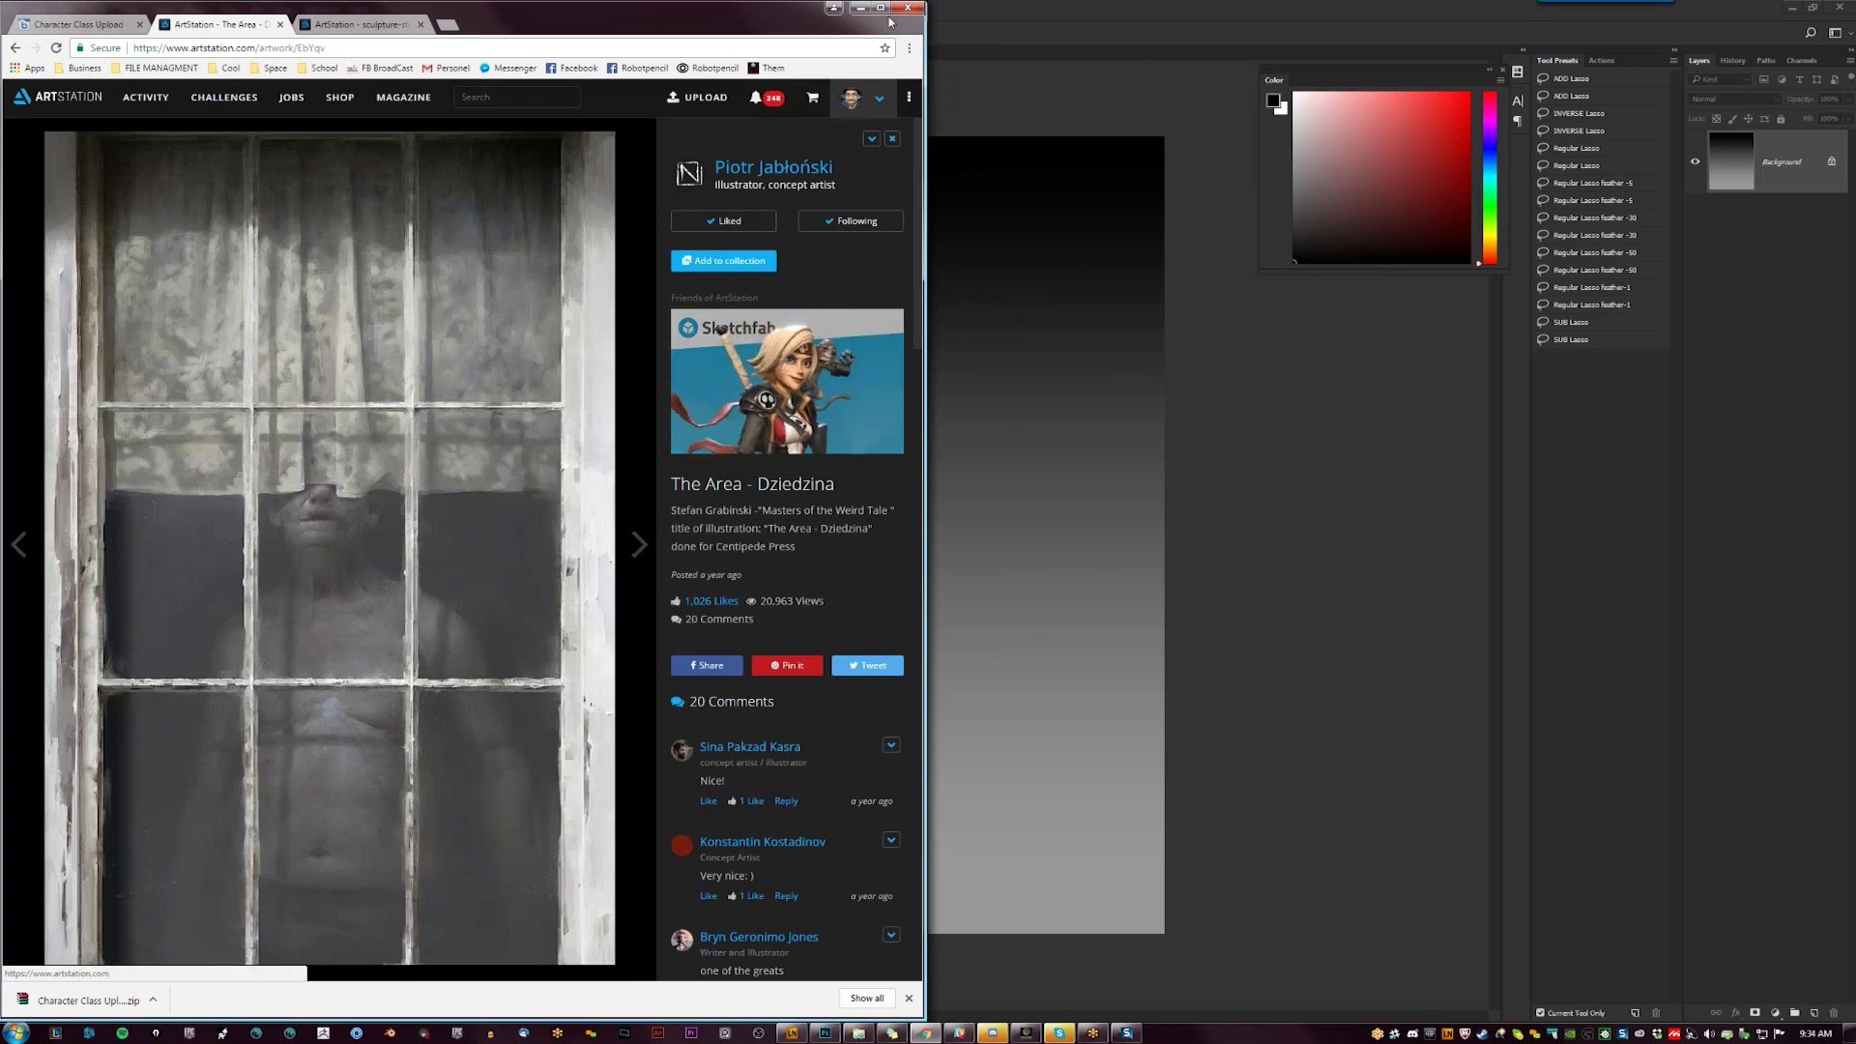
Maximize the browser, study the window painting as a standalone image, and return to Photoshop
{"action": "key", "text": "super+Up"}
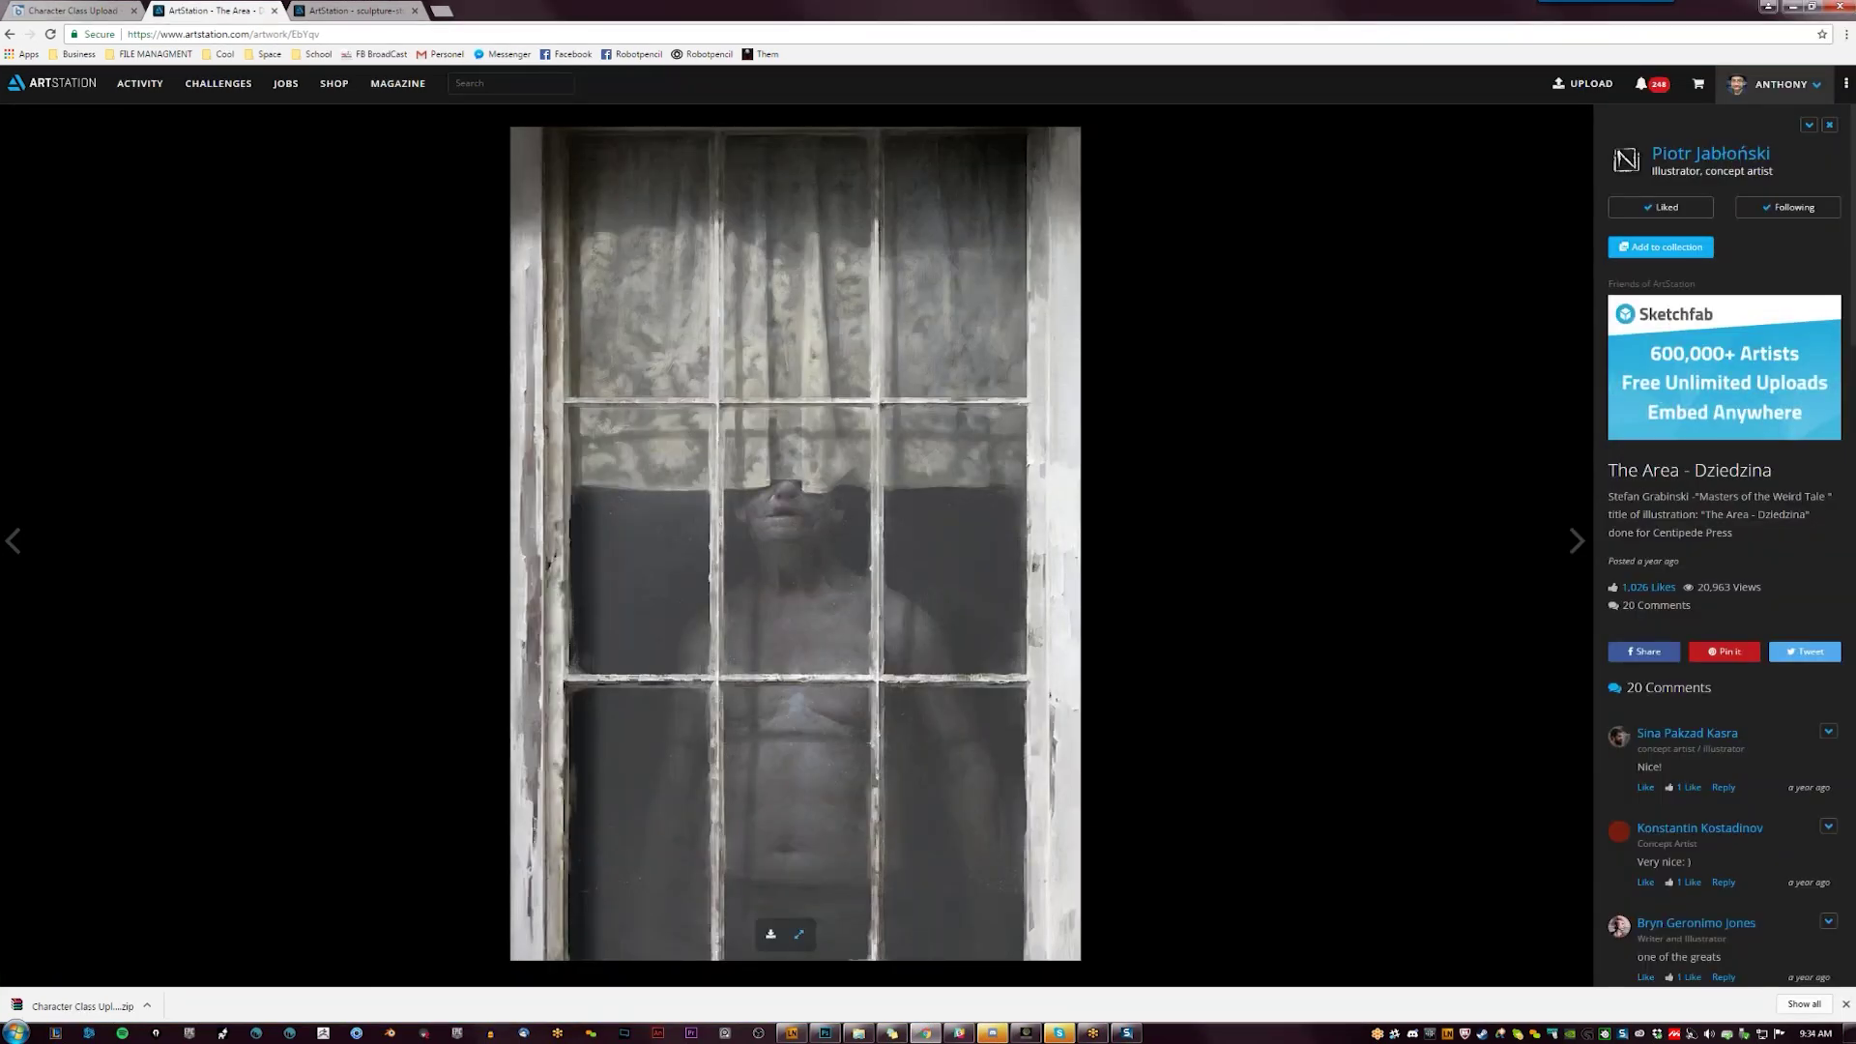
{"action": "left_click", "coordinate": [532, 322]}
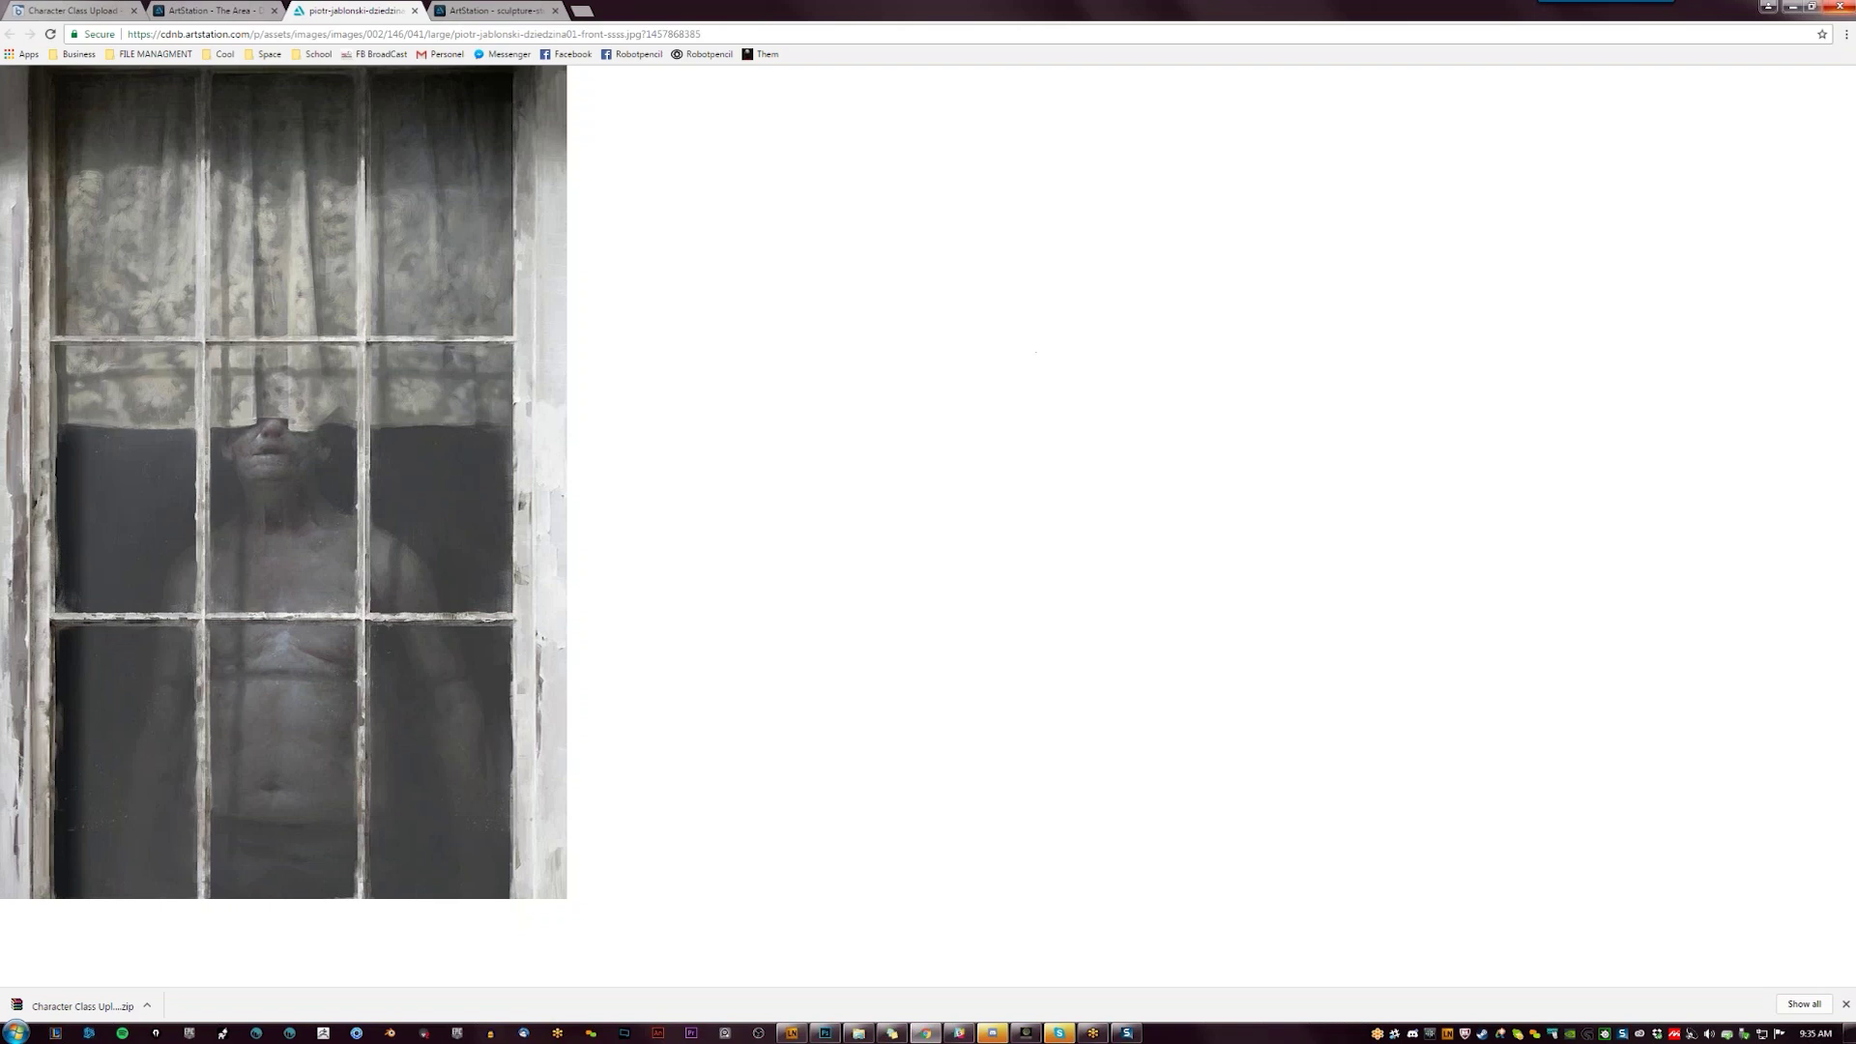
{"action": "left_click", "coordinate": [1786, 11]}
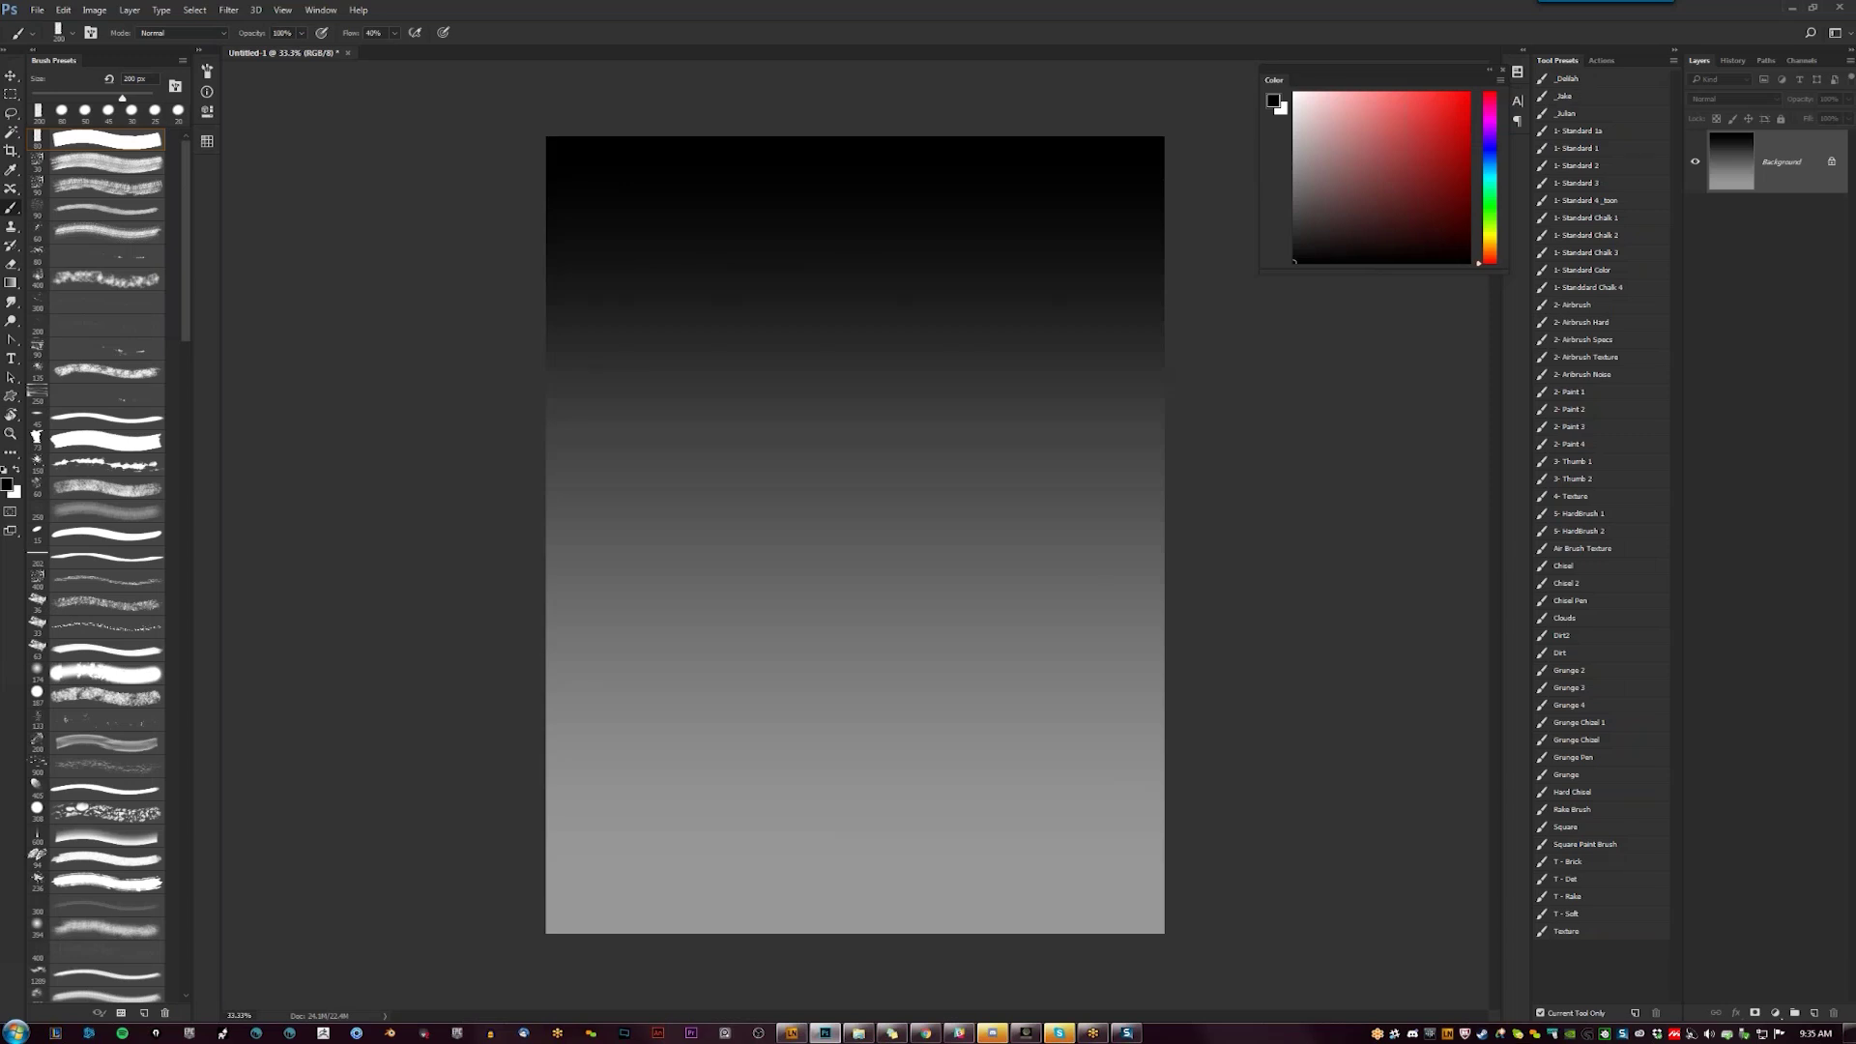
Paint smoky dark grey texture across the upper canvas and left side with a textured 1100 px brush
{"action": "left_click", "coordinate": [108, 493]}
{"action": "left_click", "coordinate": [1294, 247]}
{"action": "mouse_move", "coordinate": [693, 49]}
{"action": "left_mouse_down"}
{"action": "mouse_move", "coordinate": [479, 210]}
{"action": "mouse_move", "coordinate": [544, 248]}
{"action": "mouse_move", "coordinate": [754, 42]}
{"action": "mouse_move", "coordinate": [815, 159]}
{"action": "left_mouse_up"}
{"action": "left_click_drag", "start_coordinate": [962, 53], "coordinate": [867, 323]}
{"action": "left_click_drag", "start_coordinate": [970, 383], "coordinate": [1041, 429]}
{"action": "left_click", "coordinate": [856, 318], "text": "alt"}
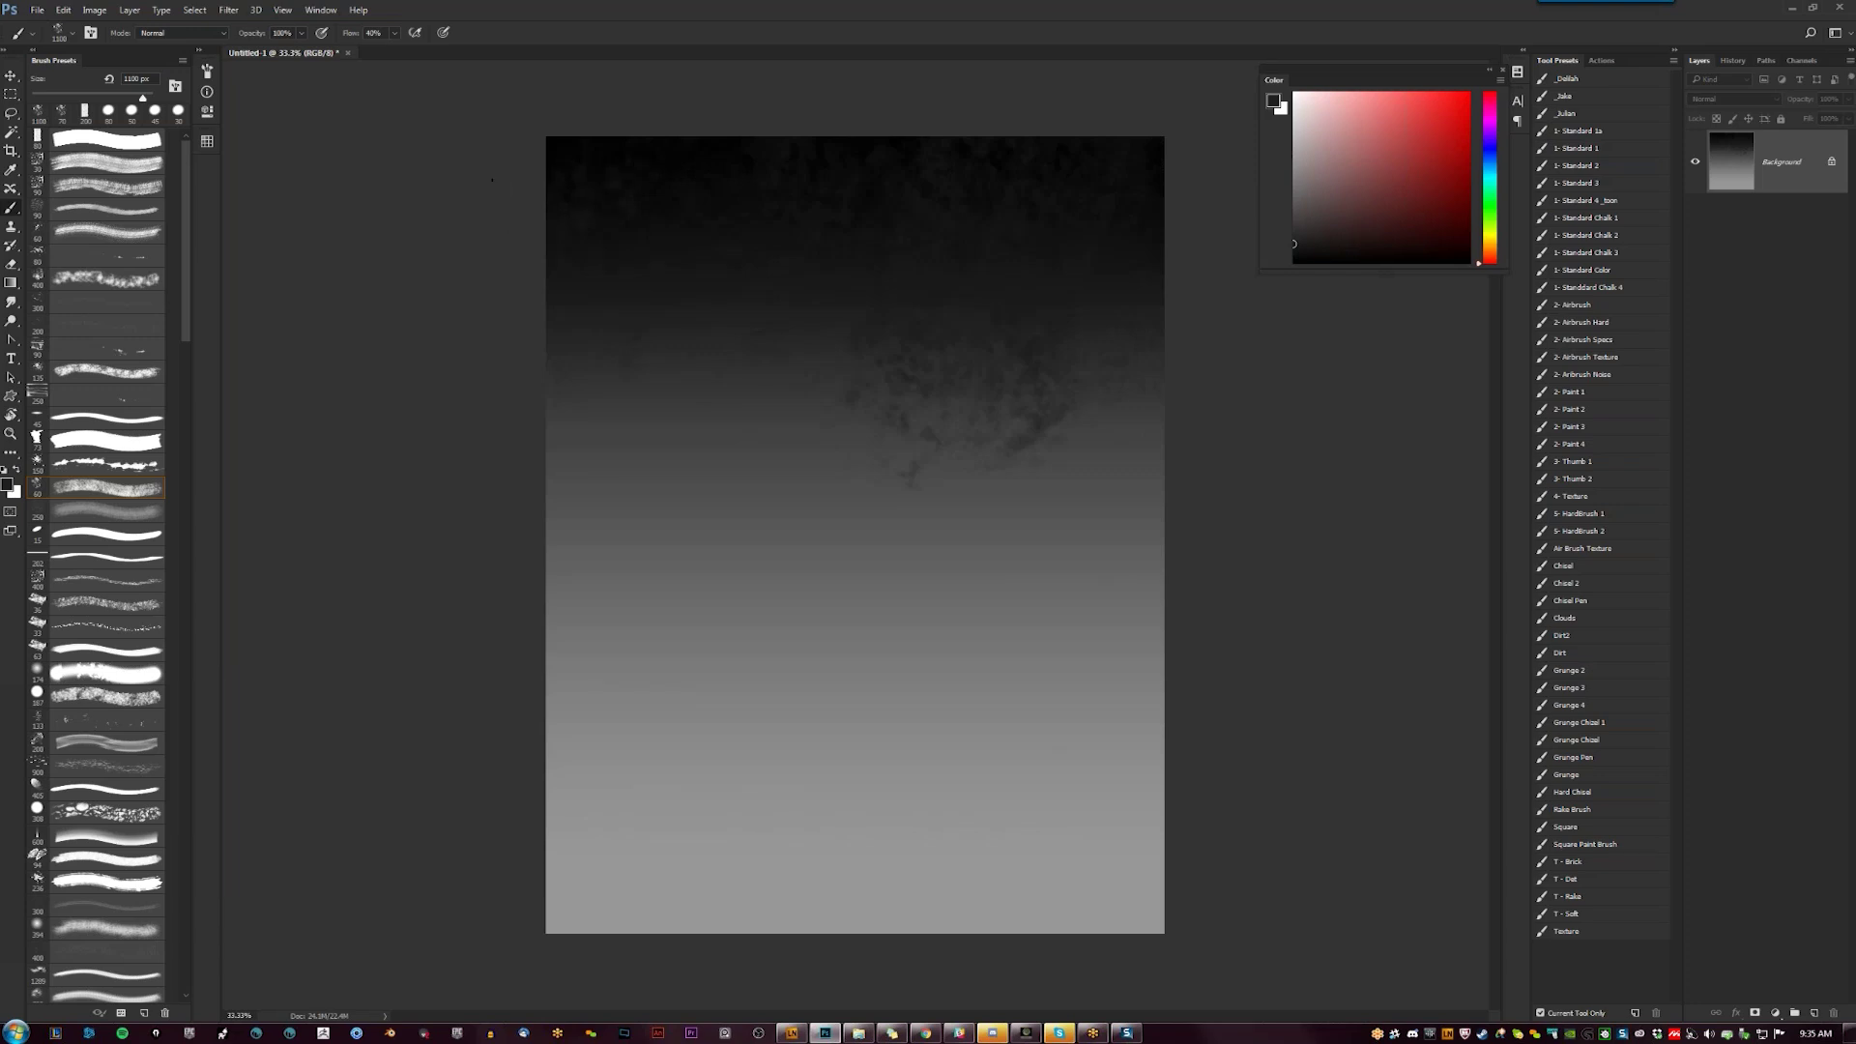
{"action": "left_click_drag", "start_coordinate": [542, 454], "coordinate": [619, 580]}
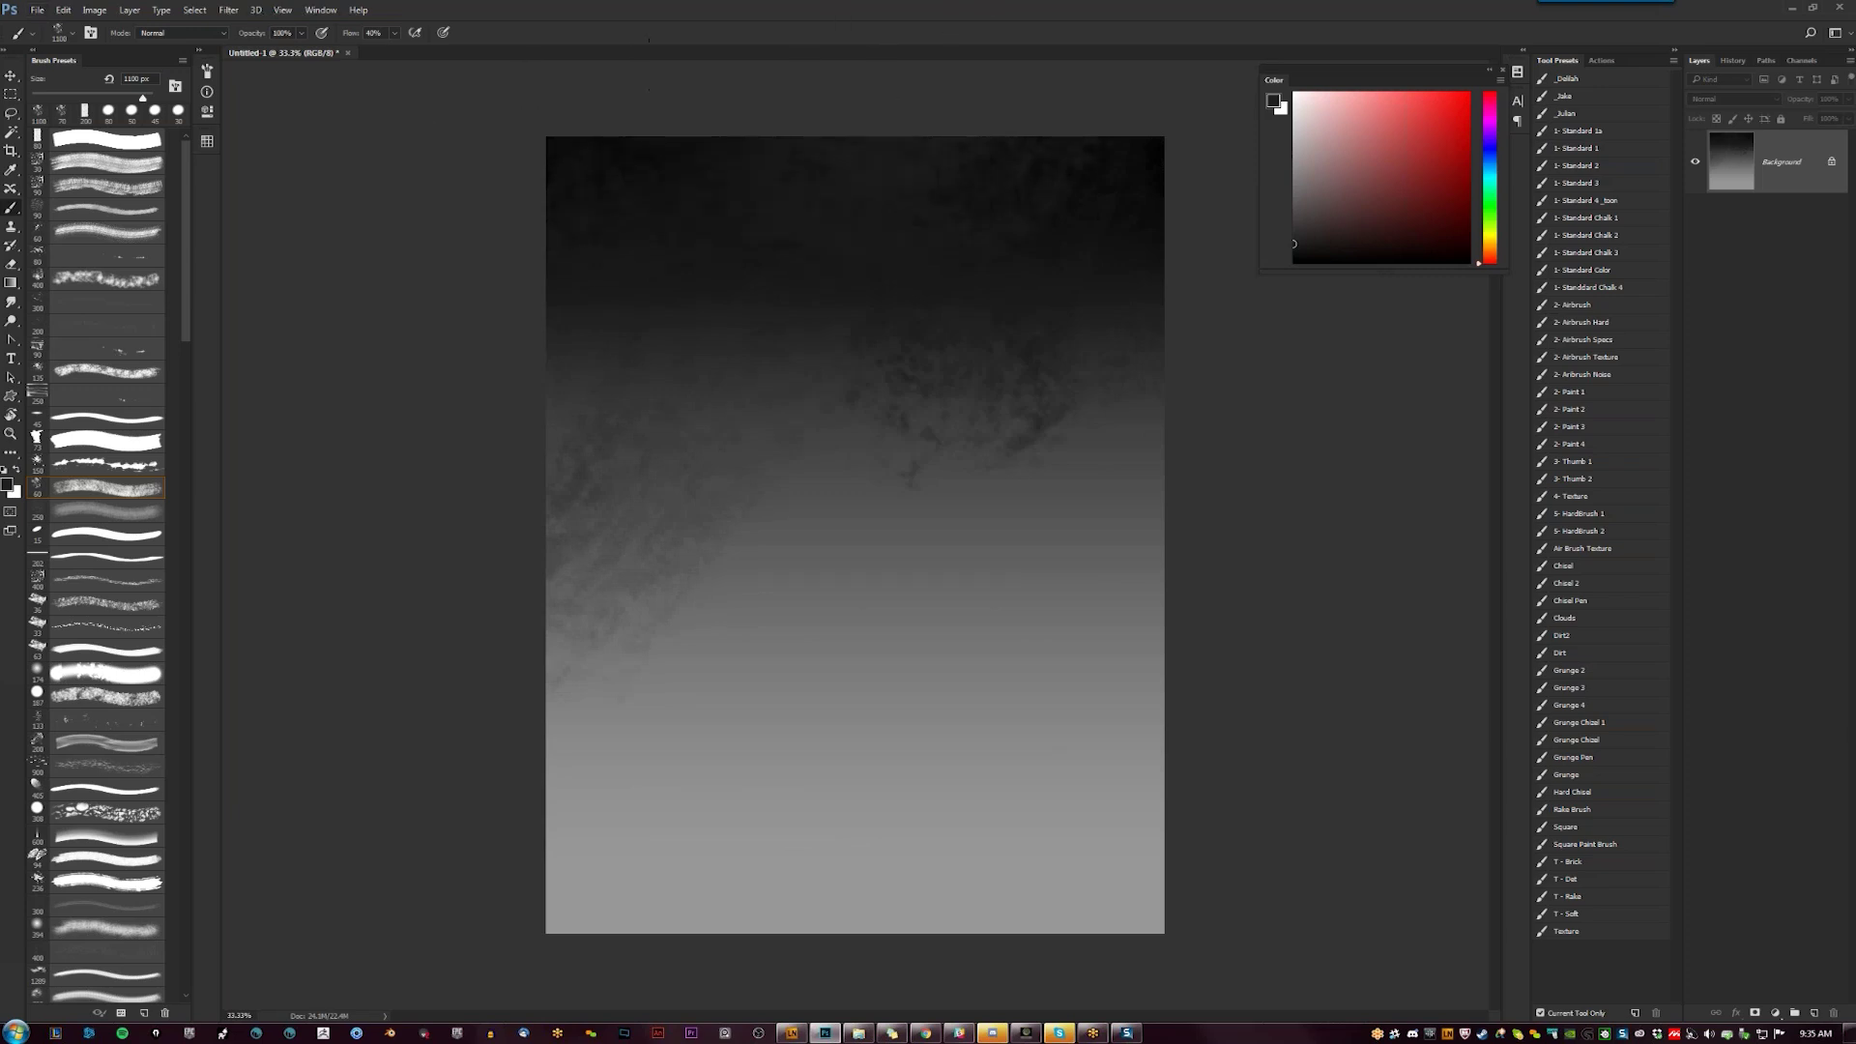
Blend the smoky texture into the background with dark grey linear gradients at 20% opacity, undoing the rejected passes
{"action": "key", "text": "g"}
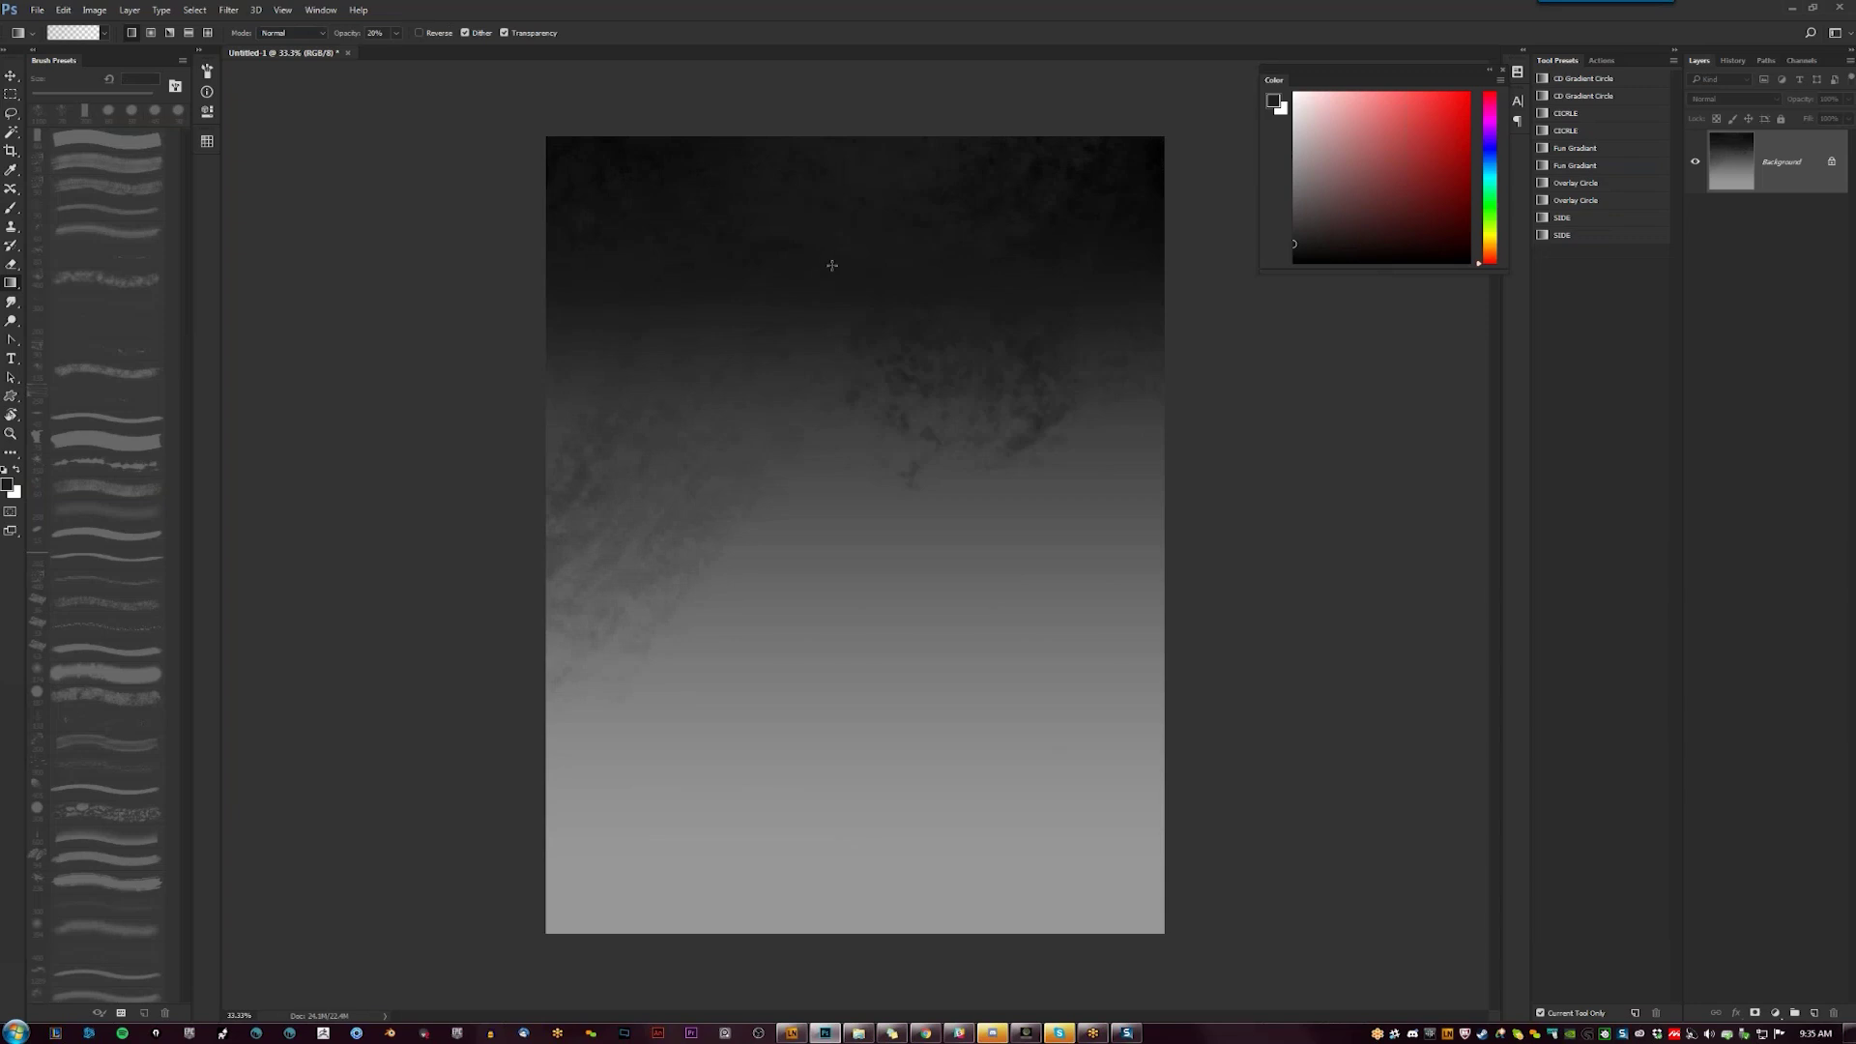
{"action": "left_click_drag", "start_coordinate": [766, 483], "coordinate": [749, 602]}
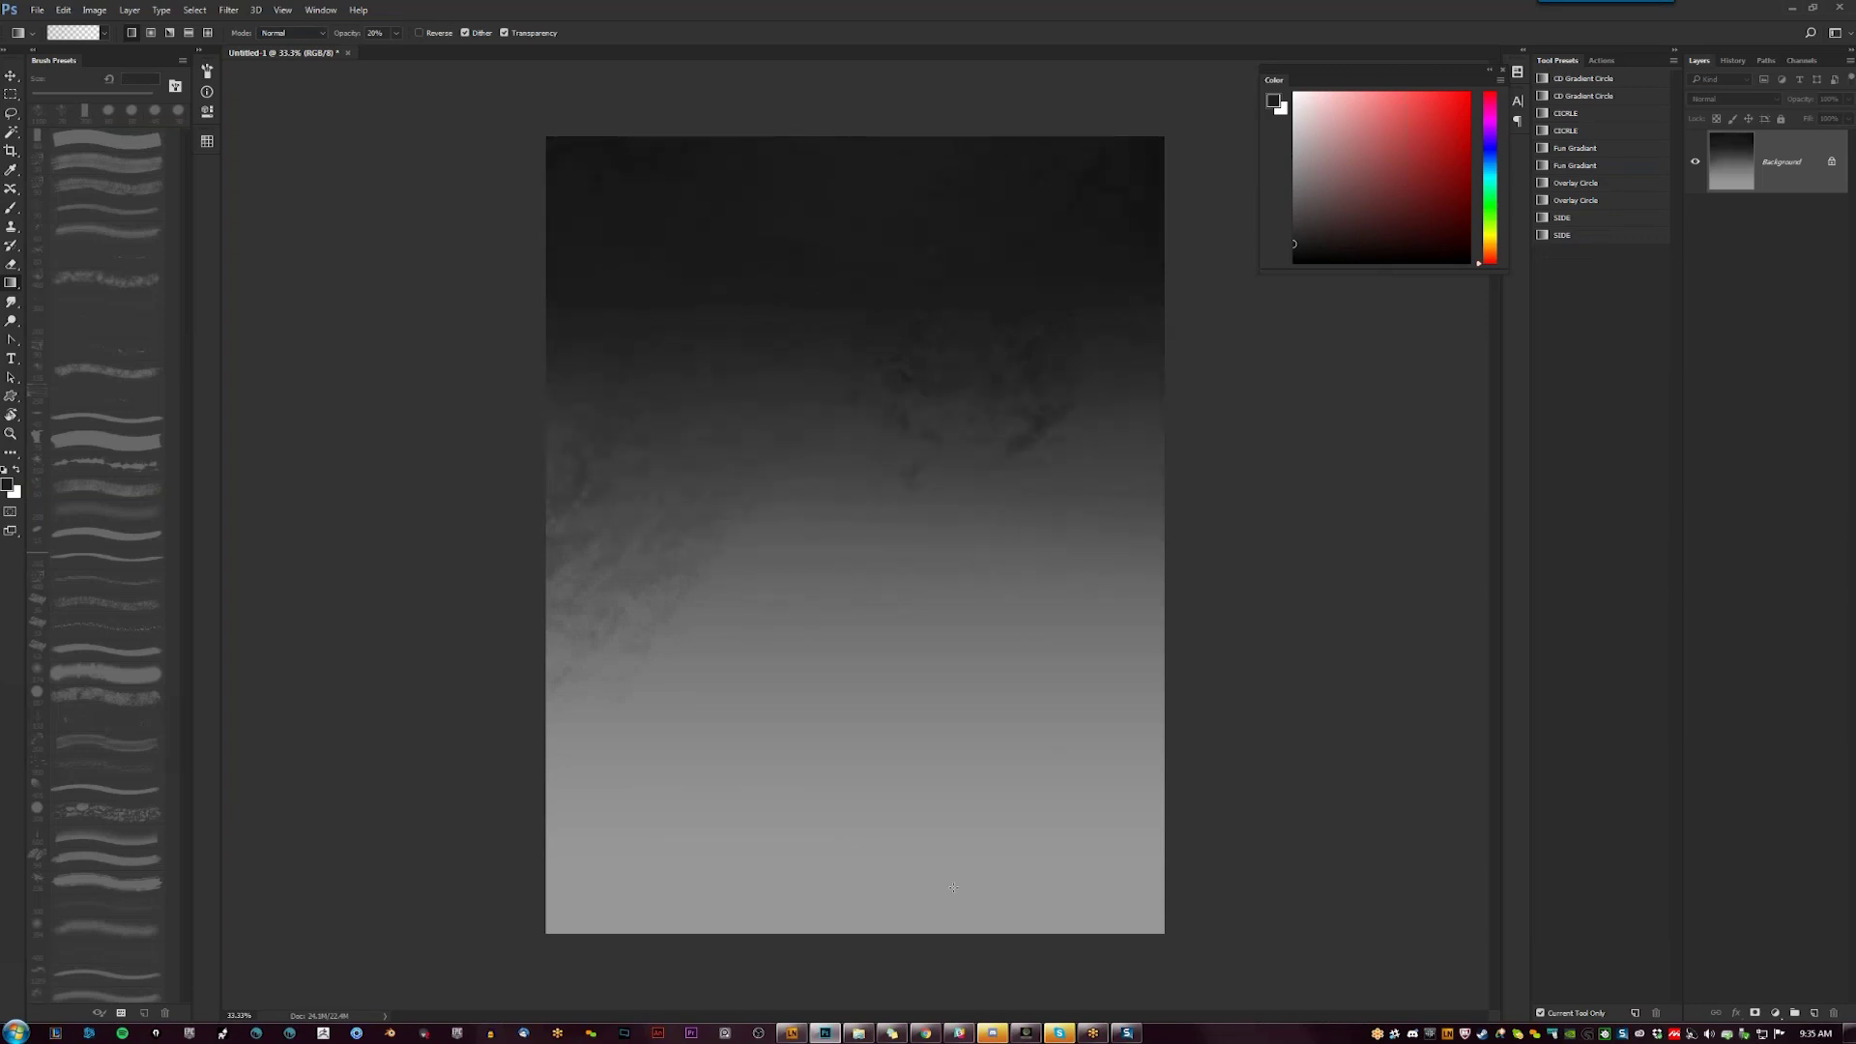
{"action": "left_click_drag", "start_coordinate": [884, 576], "coordinate": [875, 594]}
{"action": "left_click_drag", "start_coordinate": [861, 676], "coordinate": [924, 382]}
{"action": "key", "text": "ctrl+alt+z"}
{"action": "key", "text": "ctrl+alt+z"}
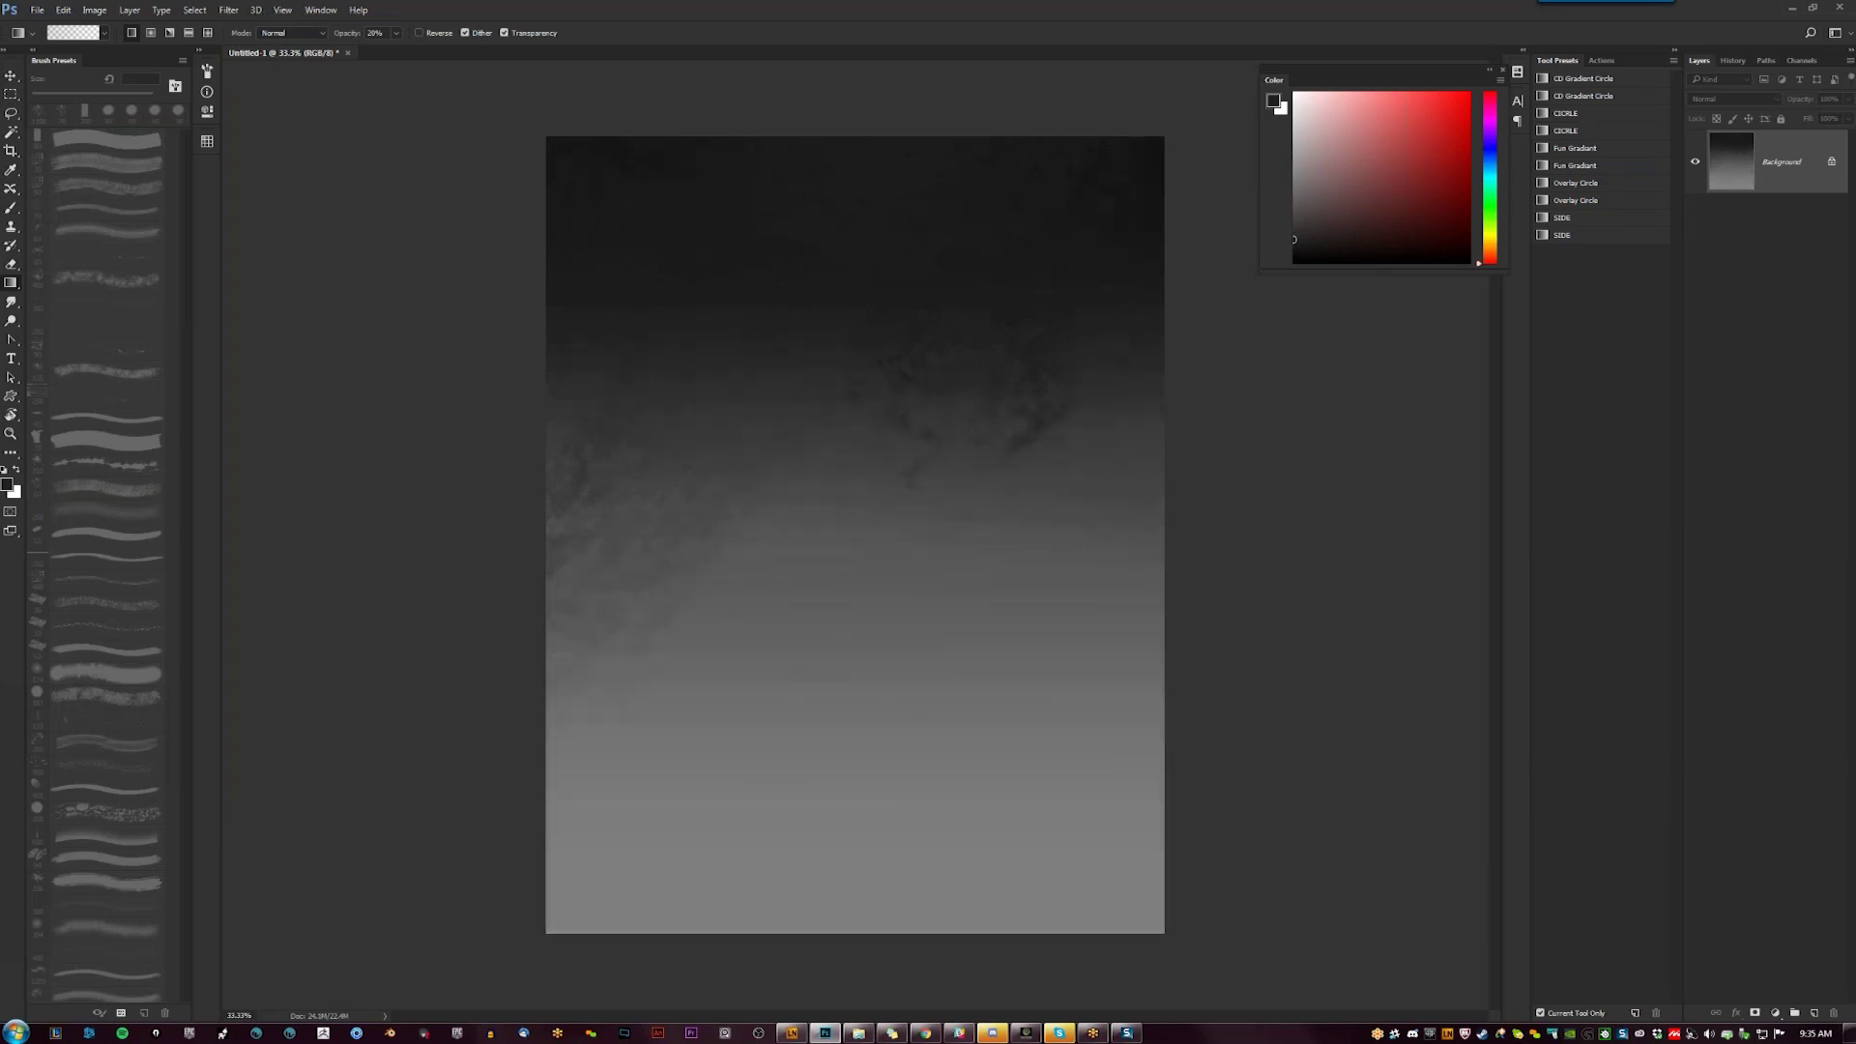
{"action": "left_click_drag", "start_coordinate": [860, 660], "coordinate": [953, 382]}
{"action": "key", "text": "ctrl+z"}
Make white the foreground colour and test white gradients over the canvas in different directions, undoing the rejected ones
{"action": "key", "text": "d"}
{"action": "key", "text": "x"}
{"action": "left_click_drag", "start_coordinate": [905, 453], "coordinate": [924, 245]}
{"action": "key", "text": "ctrl+z"}
{"action": "left_click_drag", "start_coordinate": [1071, 186], "coordinate": [1111, 110]}
{"action": "key", "text": "ctrl+z"}
{"action": "left_click_drag", "start_coordinate": [1046, 355], "coordinate": [938, 650]}
{"action": "key", "text": "ctrl+z"}
{"action": "left_click_drag", "start_coordinate": [862, 491], "coordinate": [826, 663]}
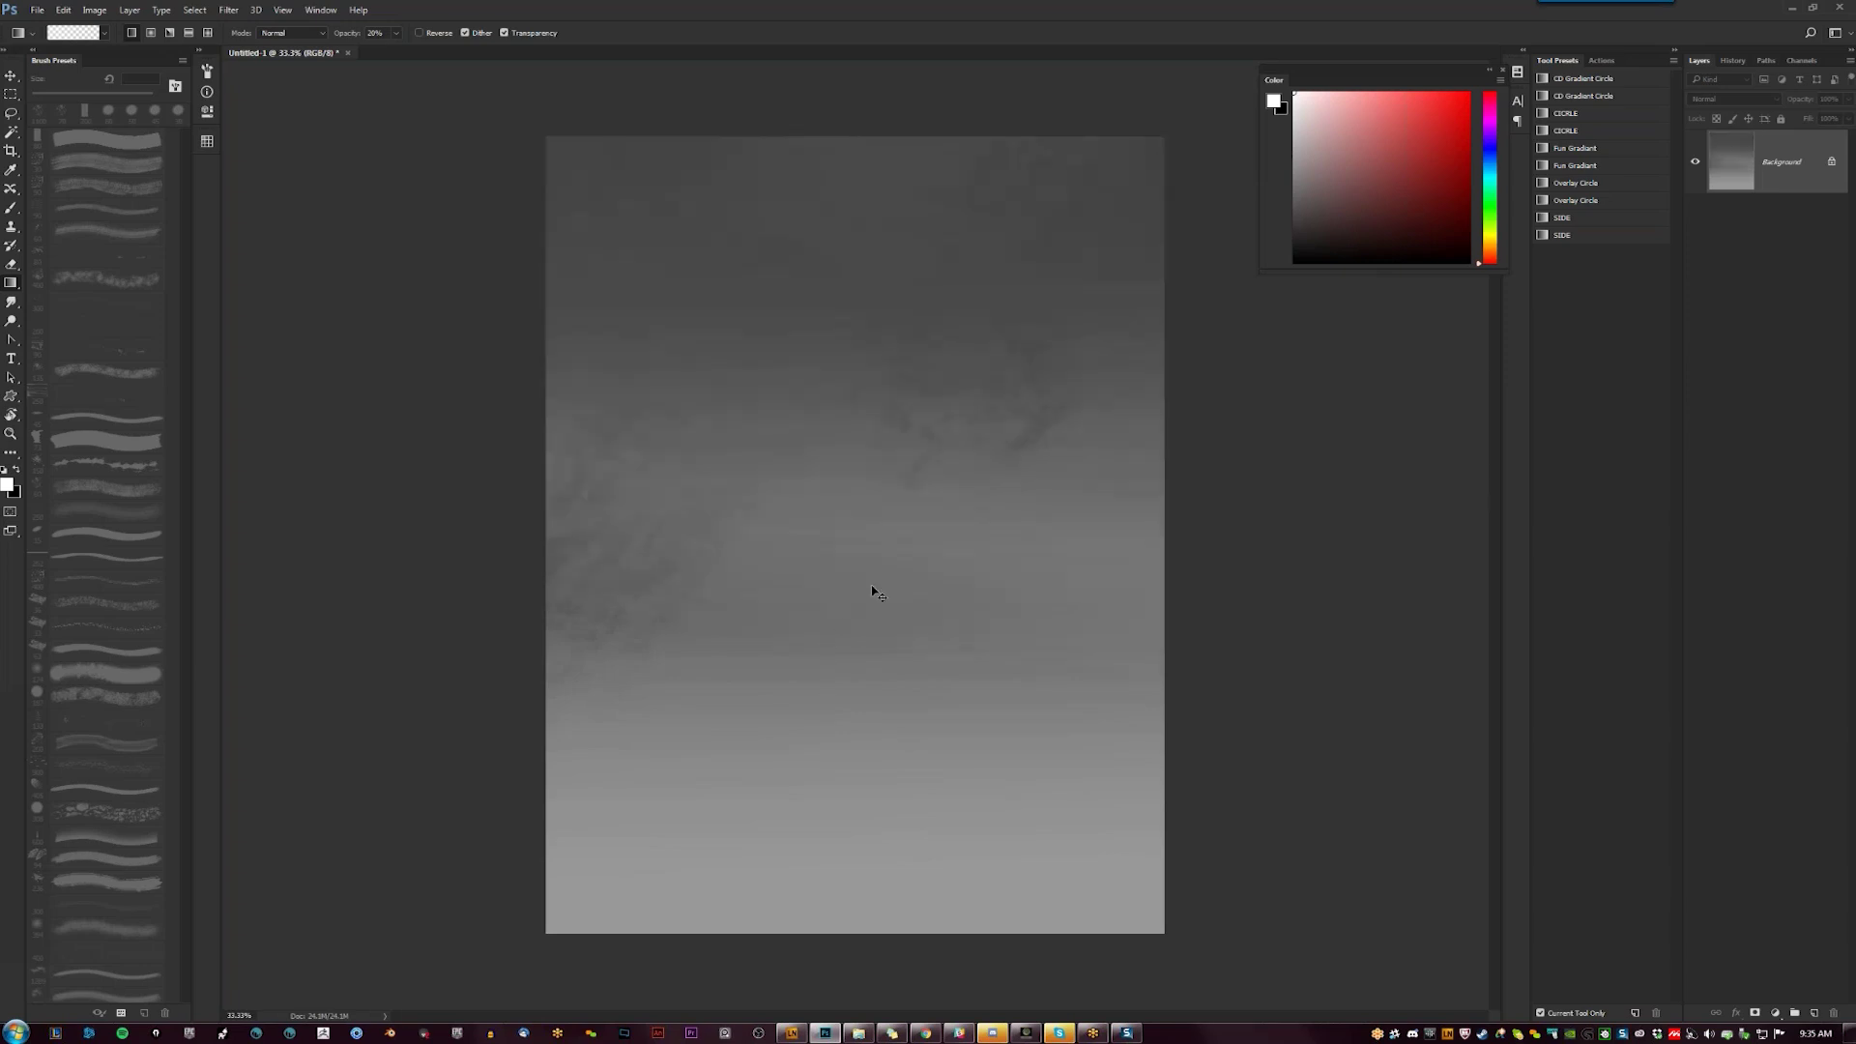
{"action": "key", "text": "ctrl+z"}
Lighten the lower canvas with a diagonal white gradient, comparing versions and keeping the upper right corner dark
{"action": "mouse_move", "coordinate": [896, 626]}
{"action": "left_mouse_down"}
{"action": "mouse_move", "coordinate": [898, 553]}
{"action": "mouse_move", "coordinate": [993, 248]}
{"action": "left_mouse_up"}
{"action": "key", "text": "ctrl+z"}
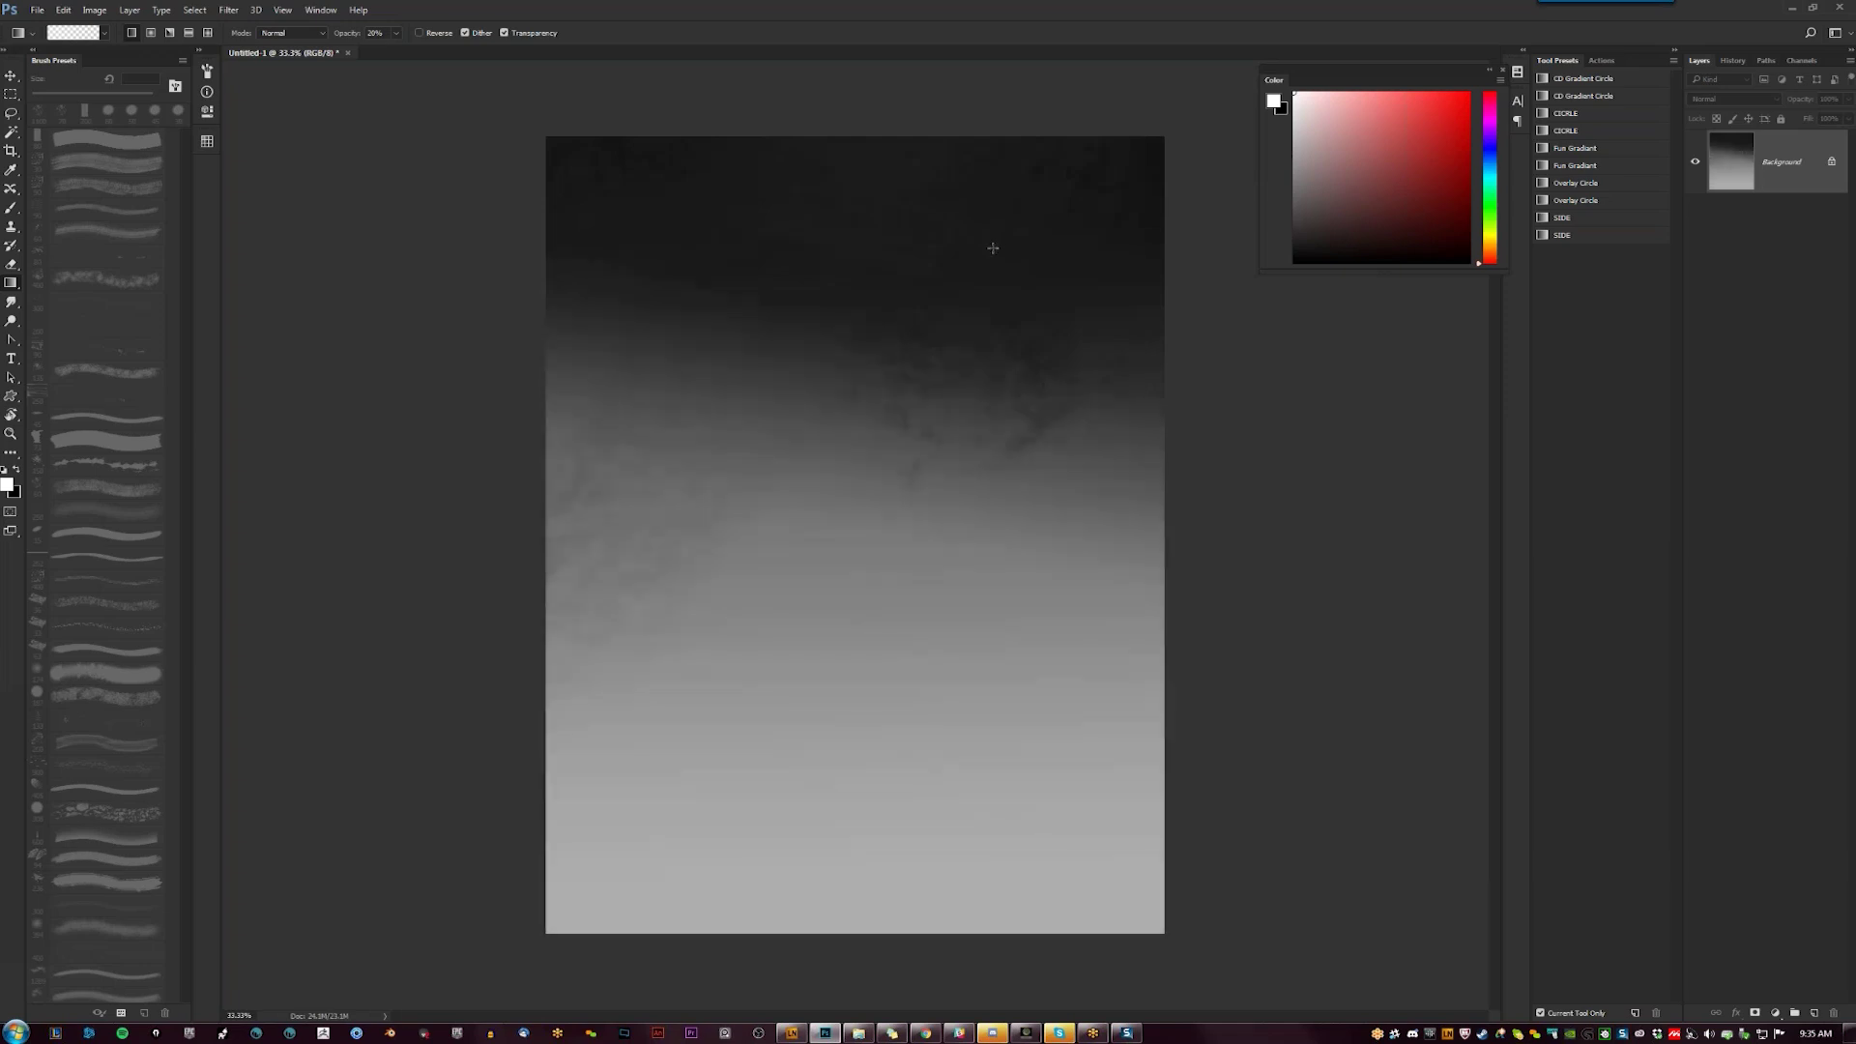
{"action": "key", "text": "ctrl+z"}
{"action": "key", "text": "ctrl+z"}
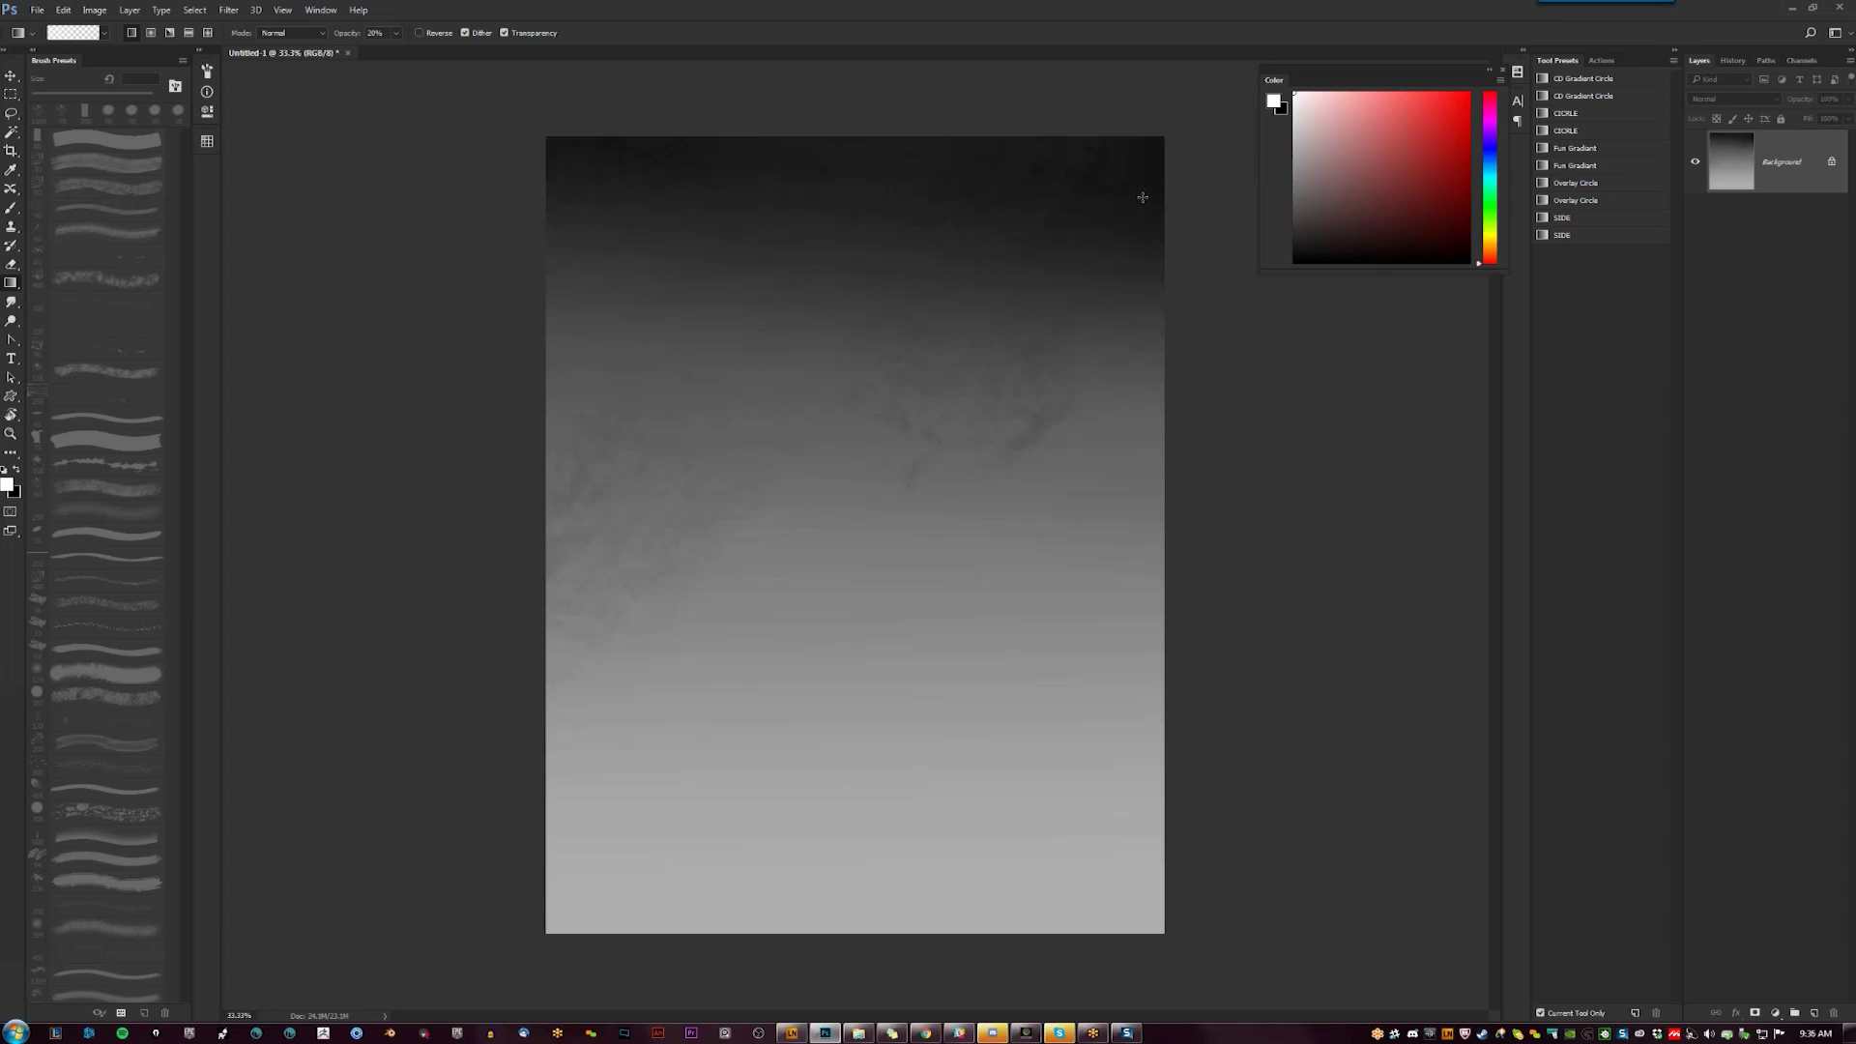
{"action": "left_click_drag", "start_coordinate": [987, 547], "coordinate": [966, 576]}
{"action": "key", "text": "ctrl+z"}
Darken the upper canvas with a diagonal black gradient running from the upper right towards the lower middle
{"action": "key", "text": "x"}
{"action": "left_click_drag", "start_coordinate": [1048, 274], "coordinate": [888, 677]}
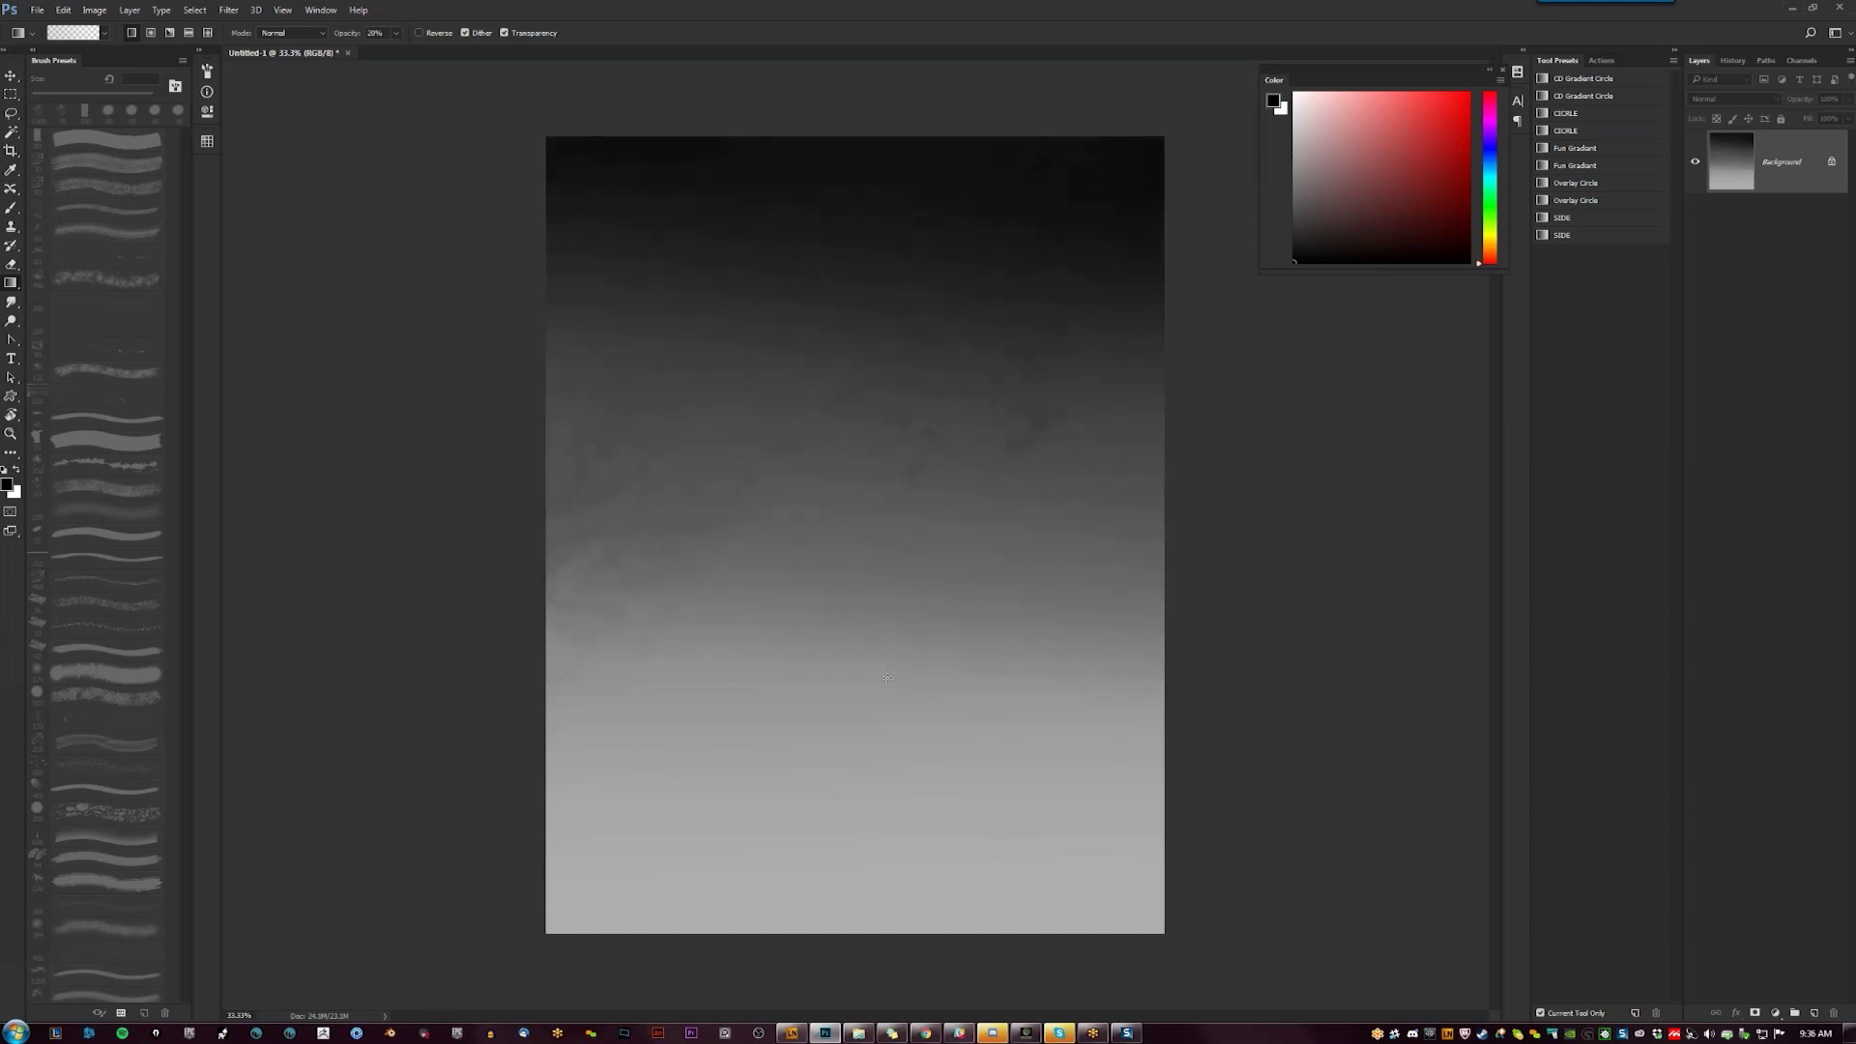
{"action": "left_click_drag", "start_coordinate": [944, 426], "coordinate": [890, 642]}
{"action": "key", "text": "ctrl+z"}
Sample dark greys from the upper right of the painting and apply gradients that even out the dark area and tone down the bright bottom
{"action": "left_click", "coordinate": [1083, 248], "text": "alt"}
{"action": "left_click_drag", "start_coordinate": [912, 444], "coordinate": [877, 501]}
{"action": "key", "text": "ctrl+z"}
{"action": "left_click", "coordinate": [987, 352], "text": "alt"}
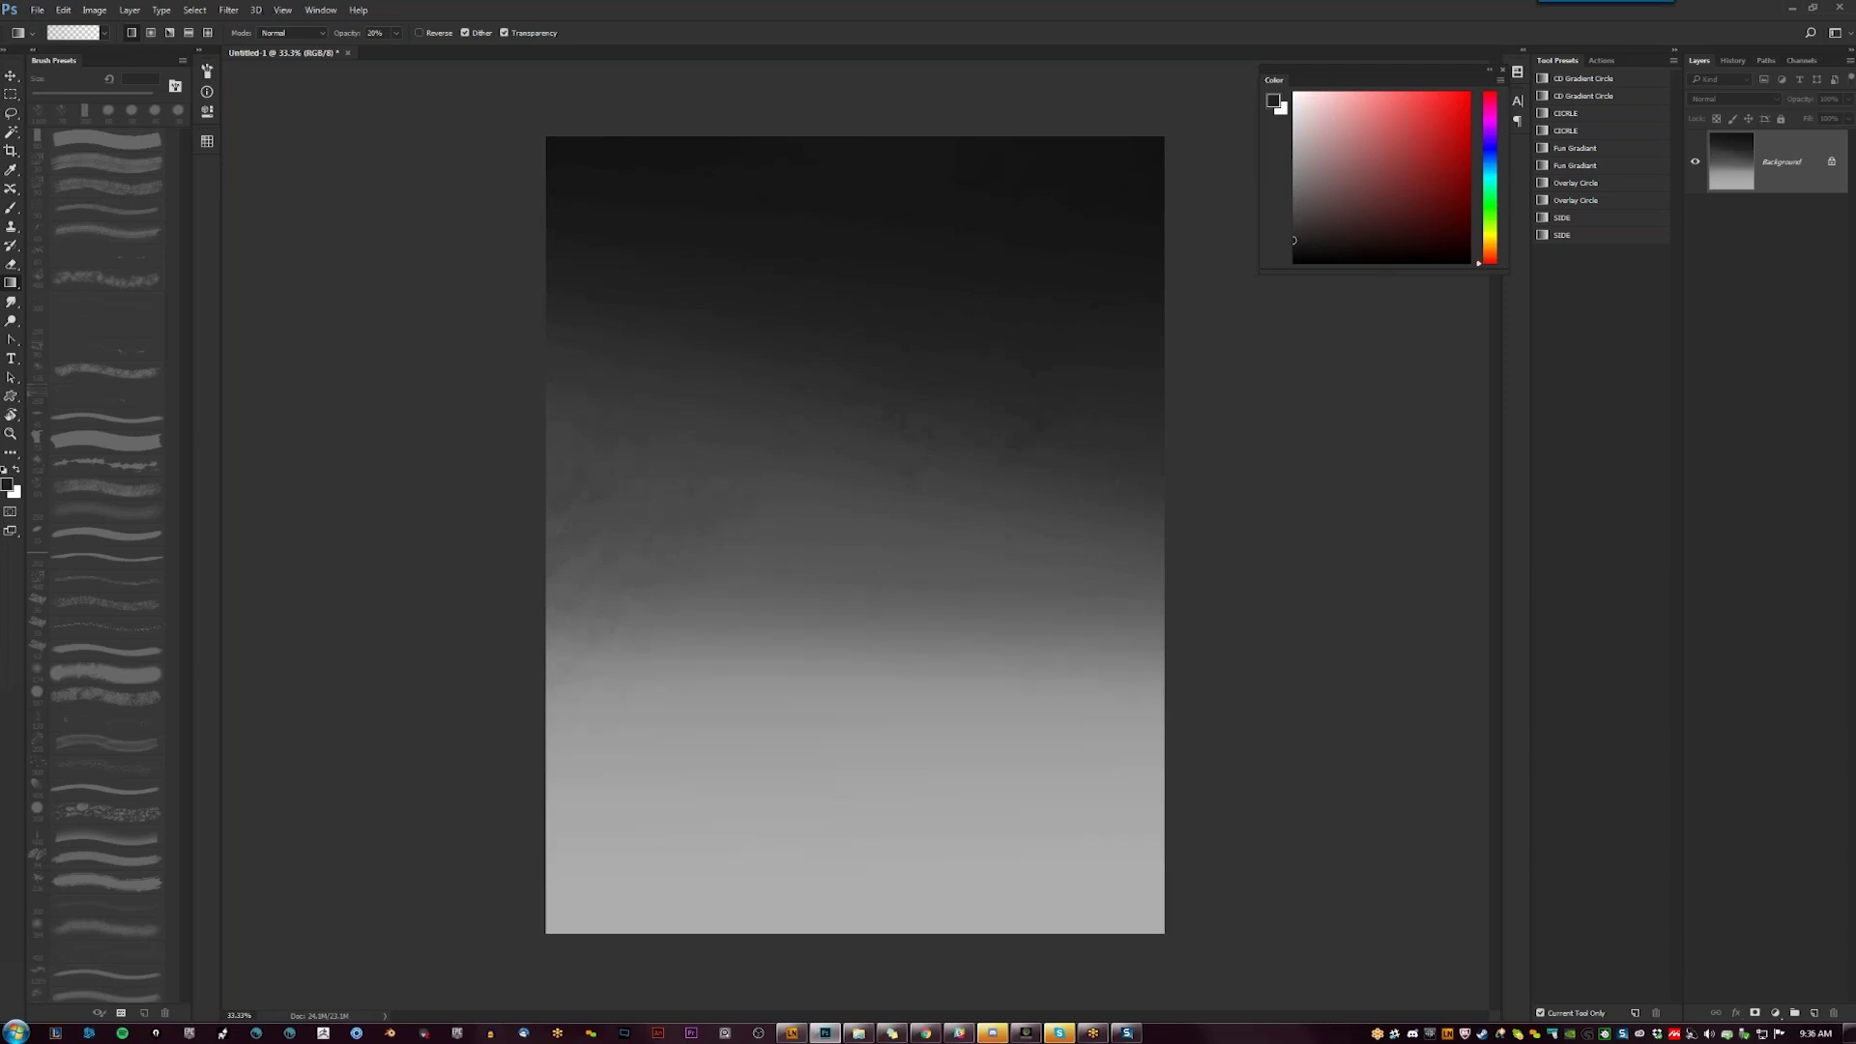
{"action": "left_click_drag", "start_coordinate": [860, 573], "coordinate": [1007, 276]}
{"action": "left_click_drag", "start_coordinate": [840, 685], "coordinate": [798, 903]}
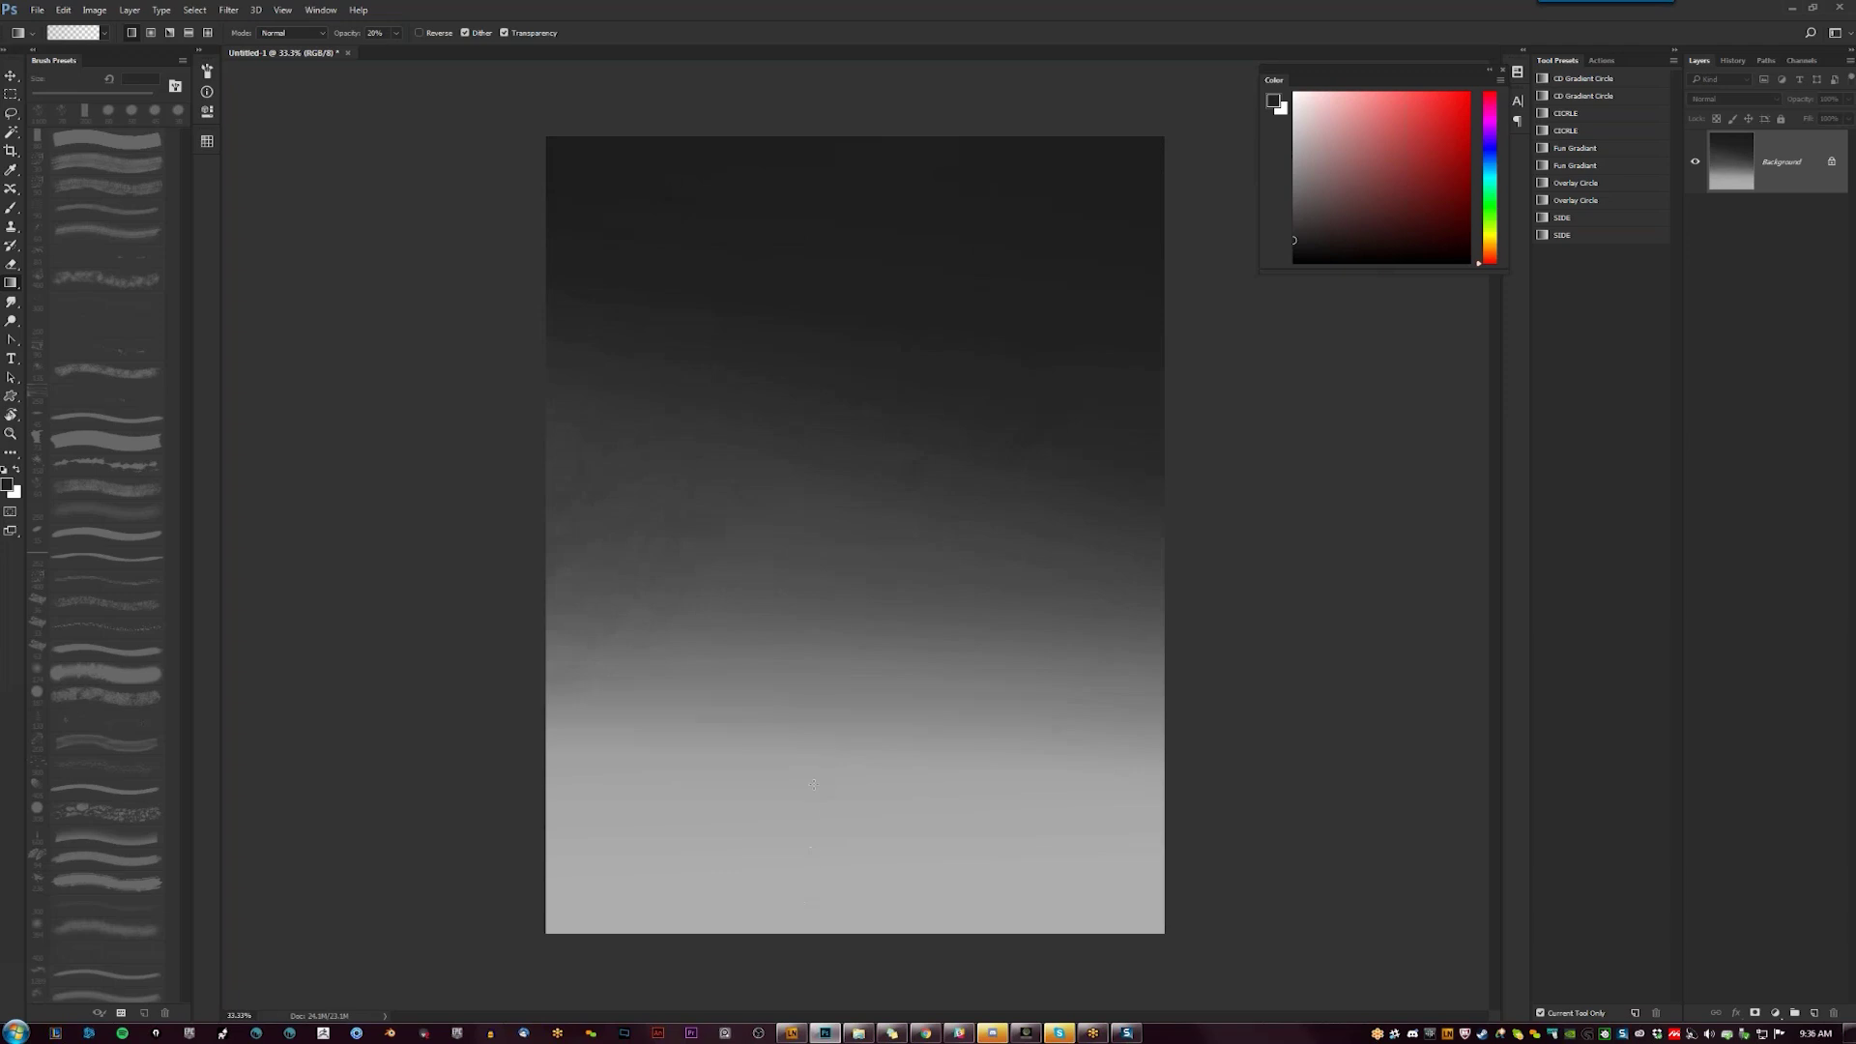
{"action": "left_click_drag", "start_coordinate": [813, 784], "coordinate": [848, 615]}
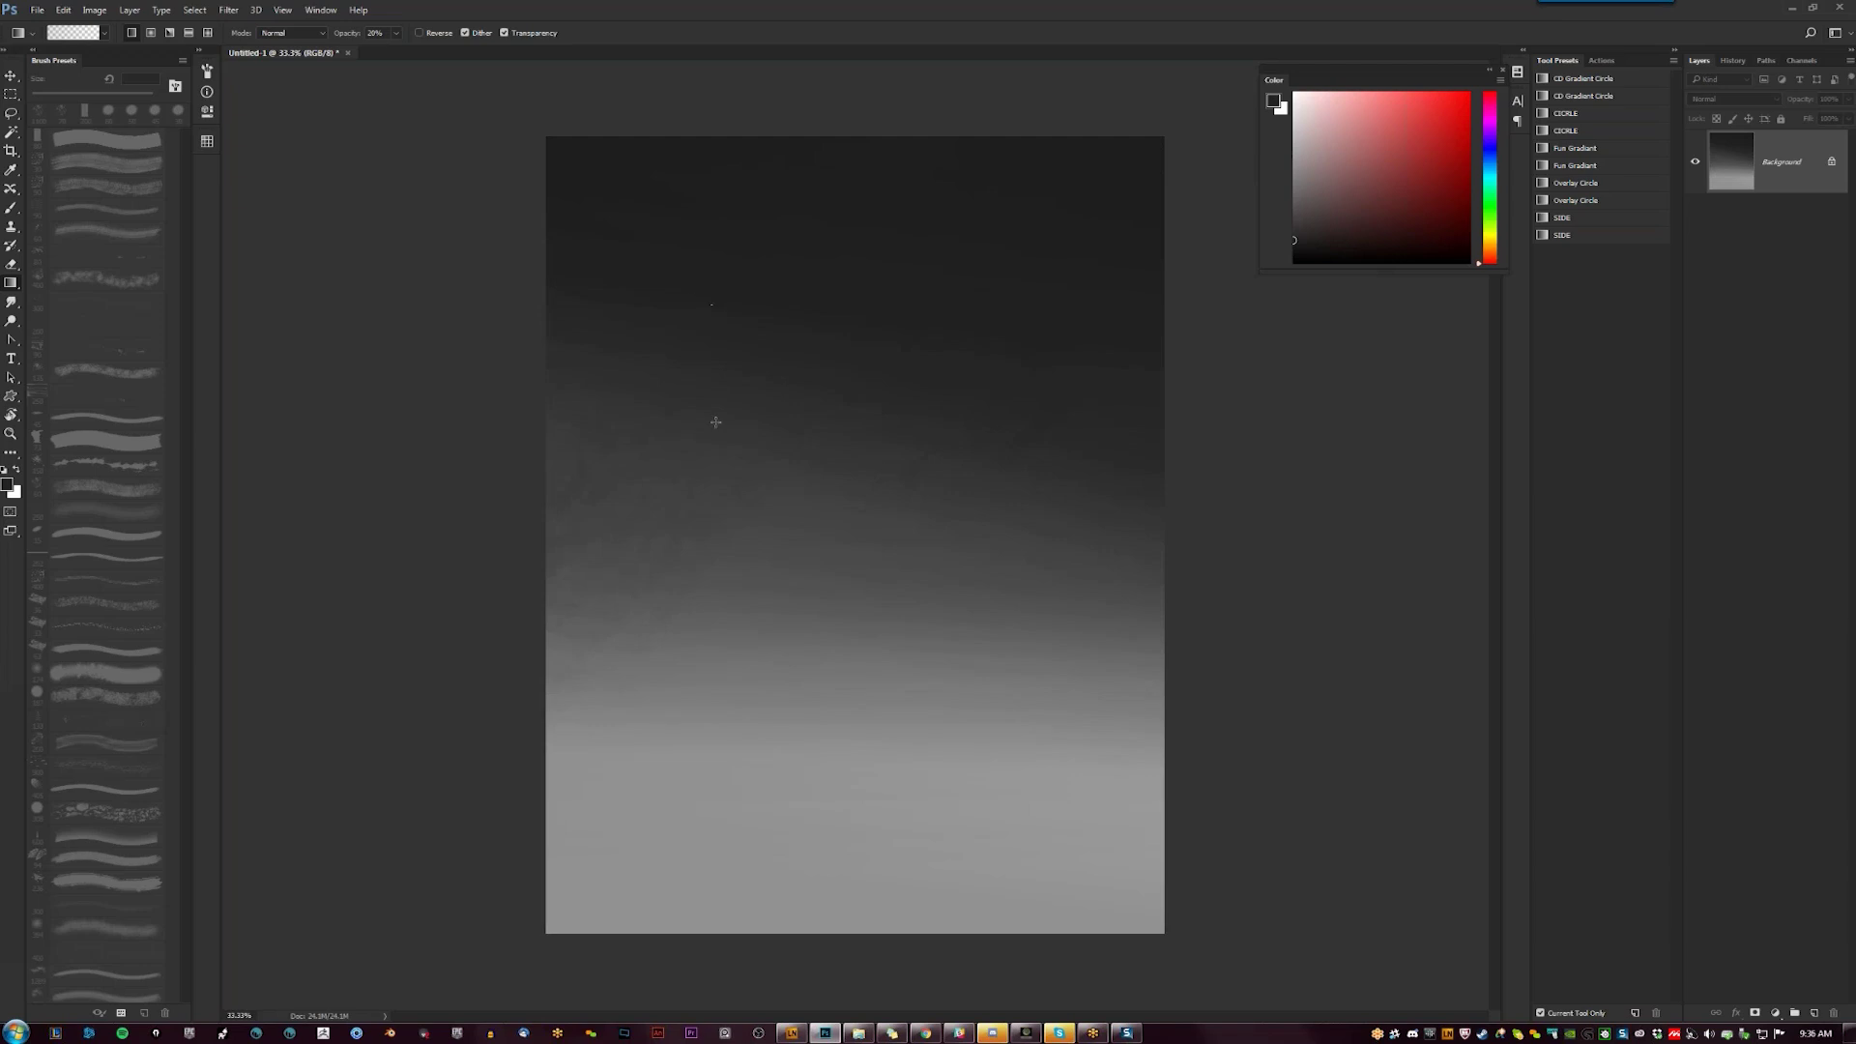
Switch to the Brush tool with the Thumb 1 preset
{"action": "key", "text": "l"}
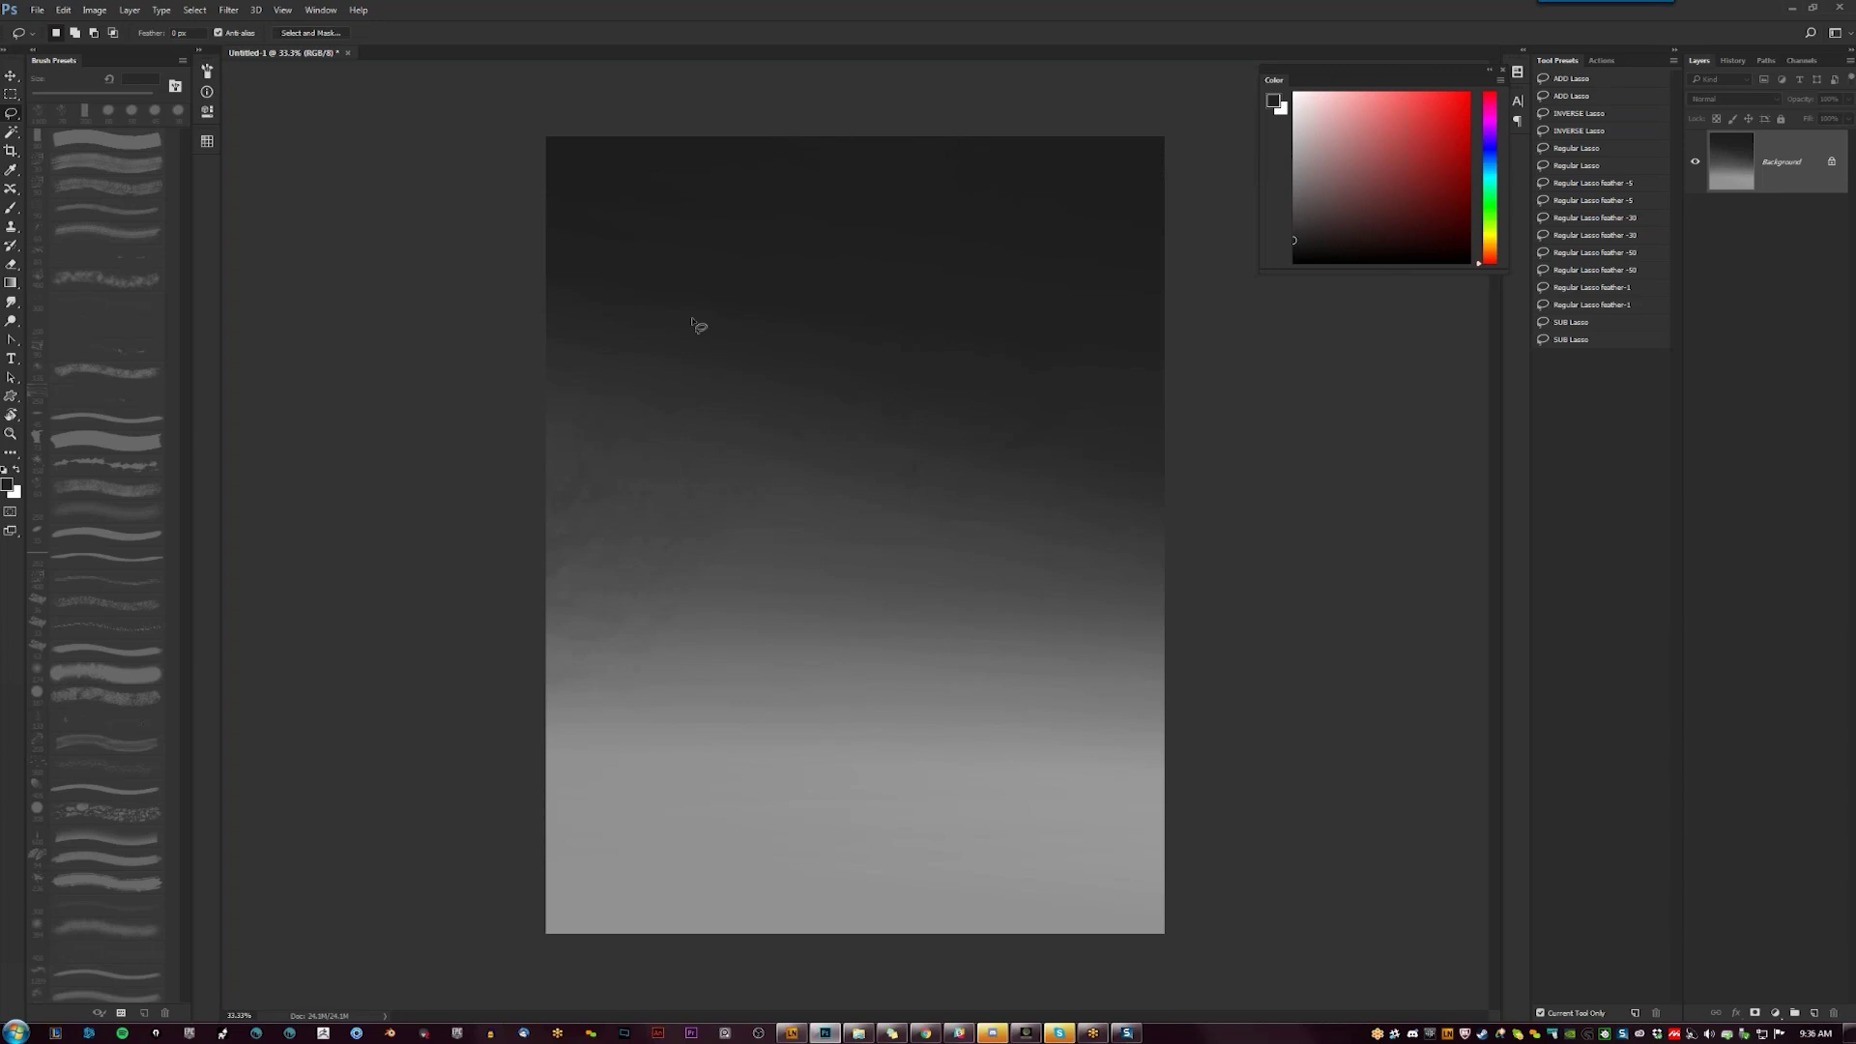
{"action": "key", "text": "b"}
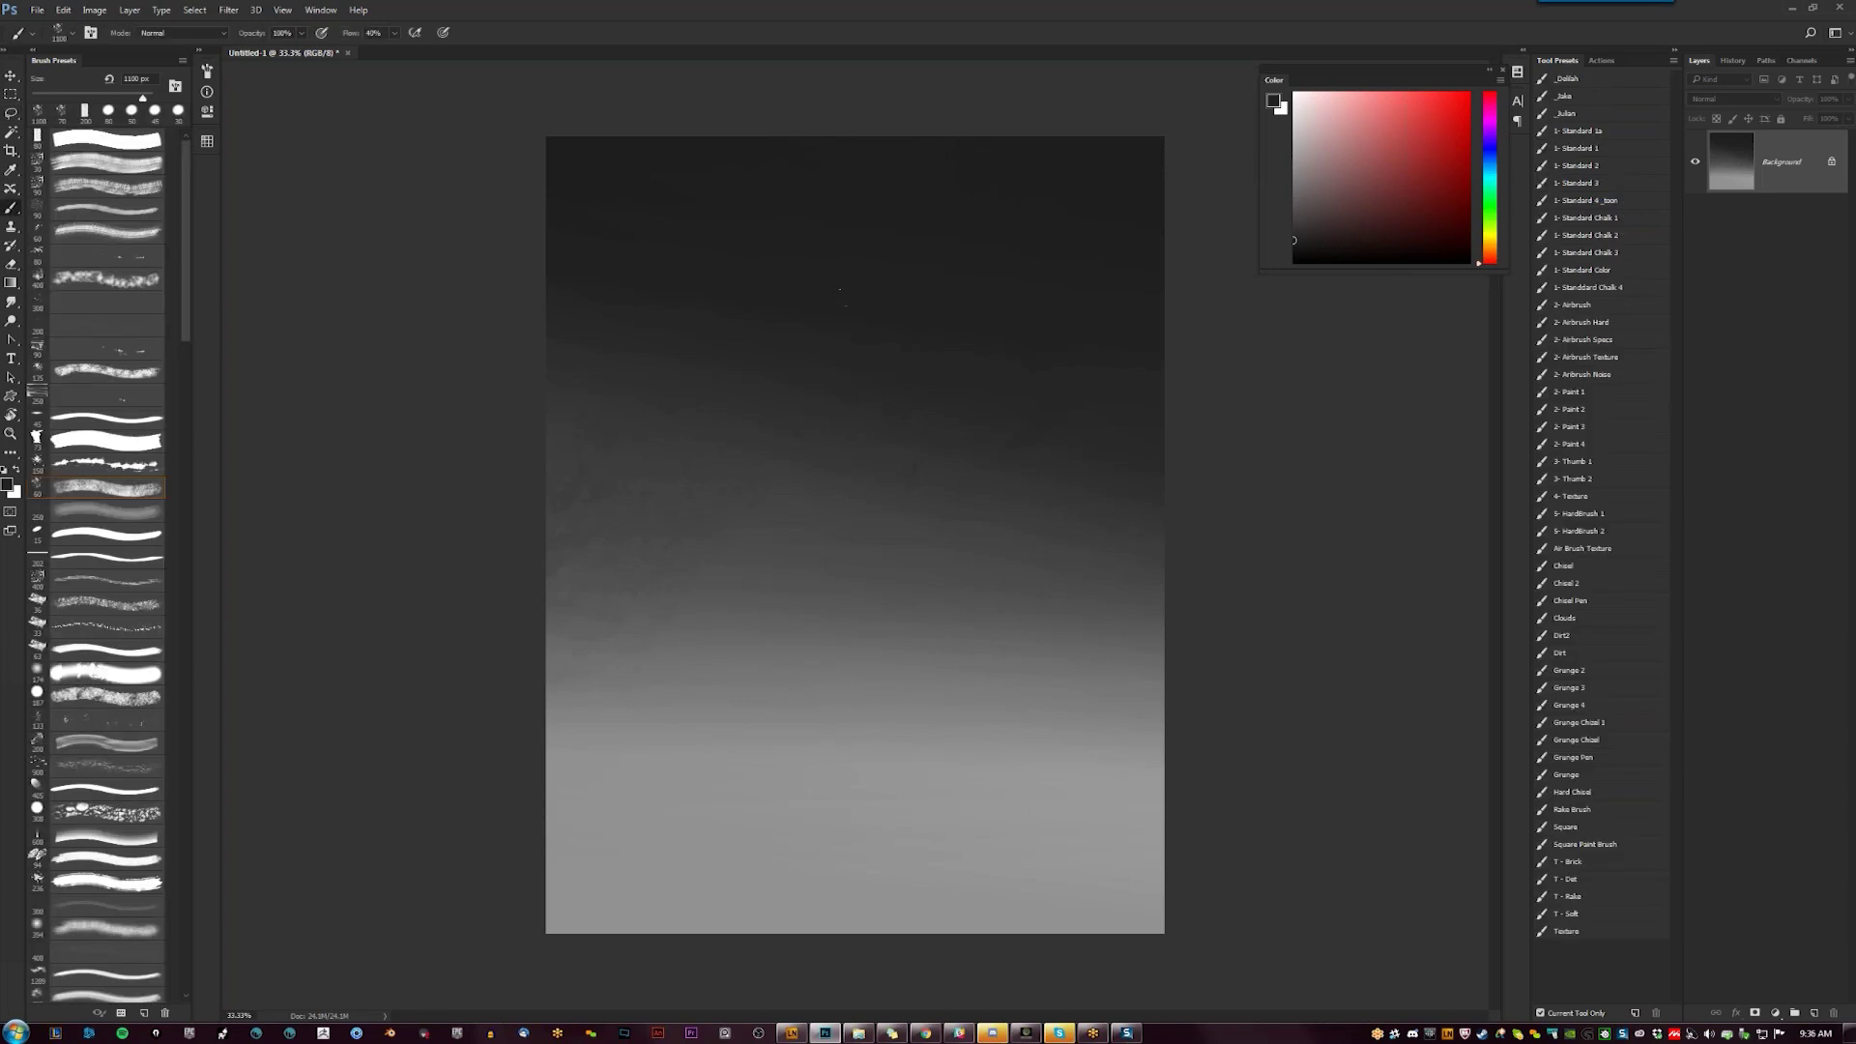
{"action": "left_click", "coordinate": [1585, 462]}
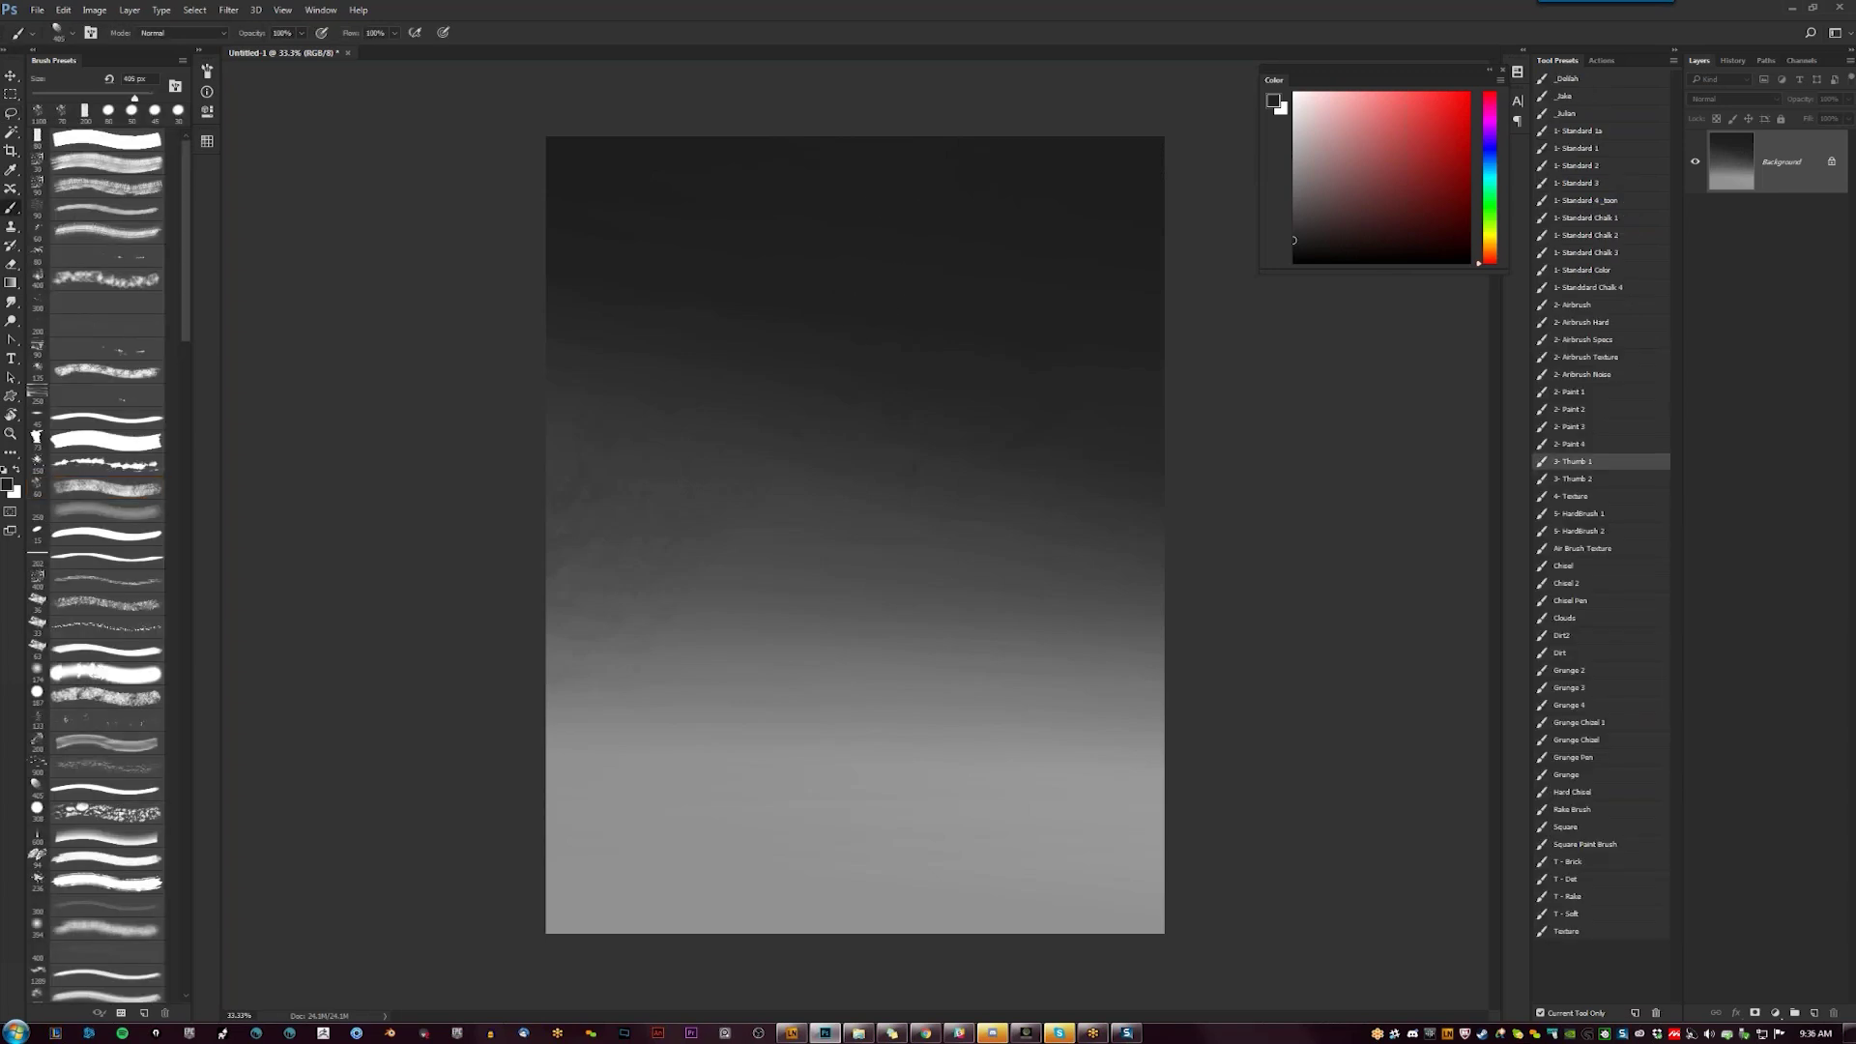
Block in a solid black head and upper torso on a new layer using the HardBrush 1 preset
{"action": "left_click", "coordinate": [1586, 513]}
{"action": "left_click", "coordinate": [861, 315]}
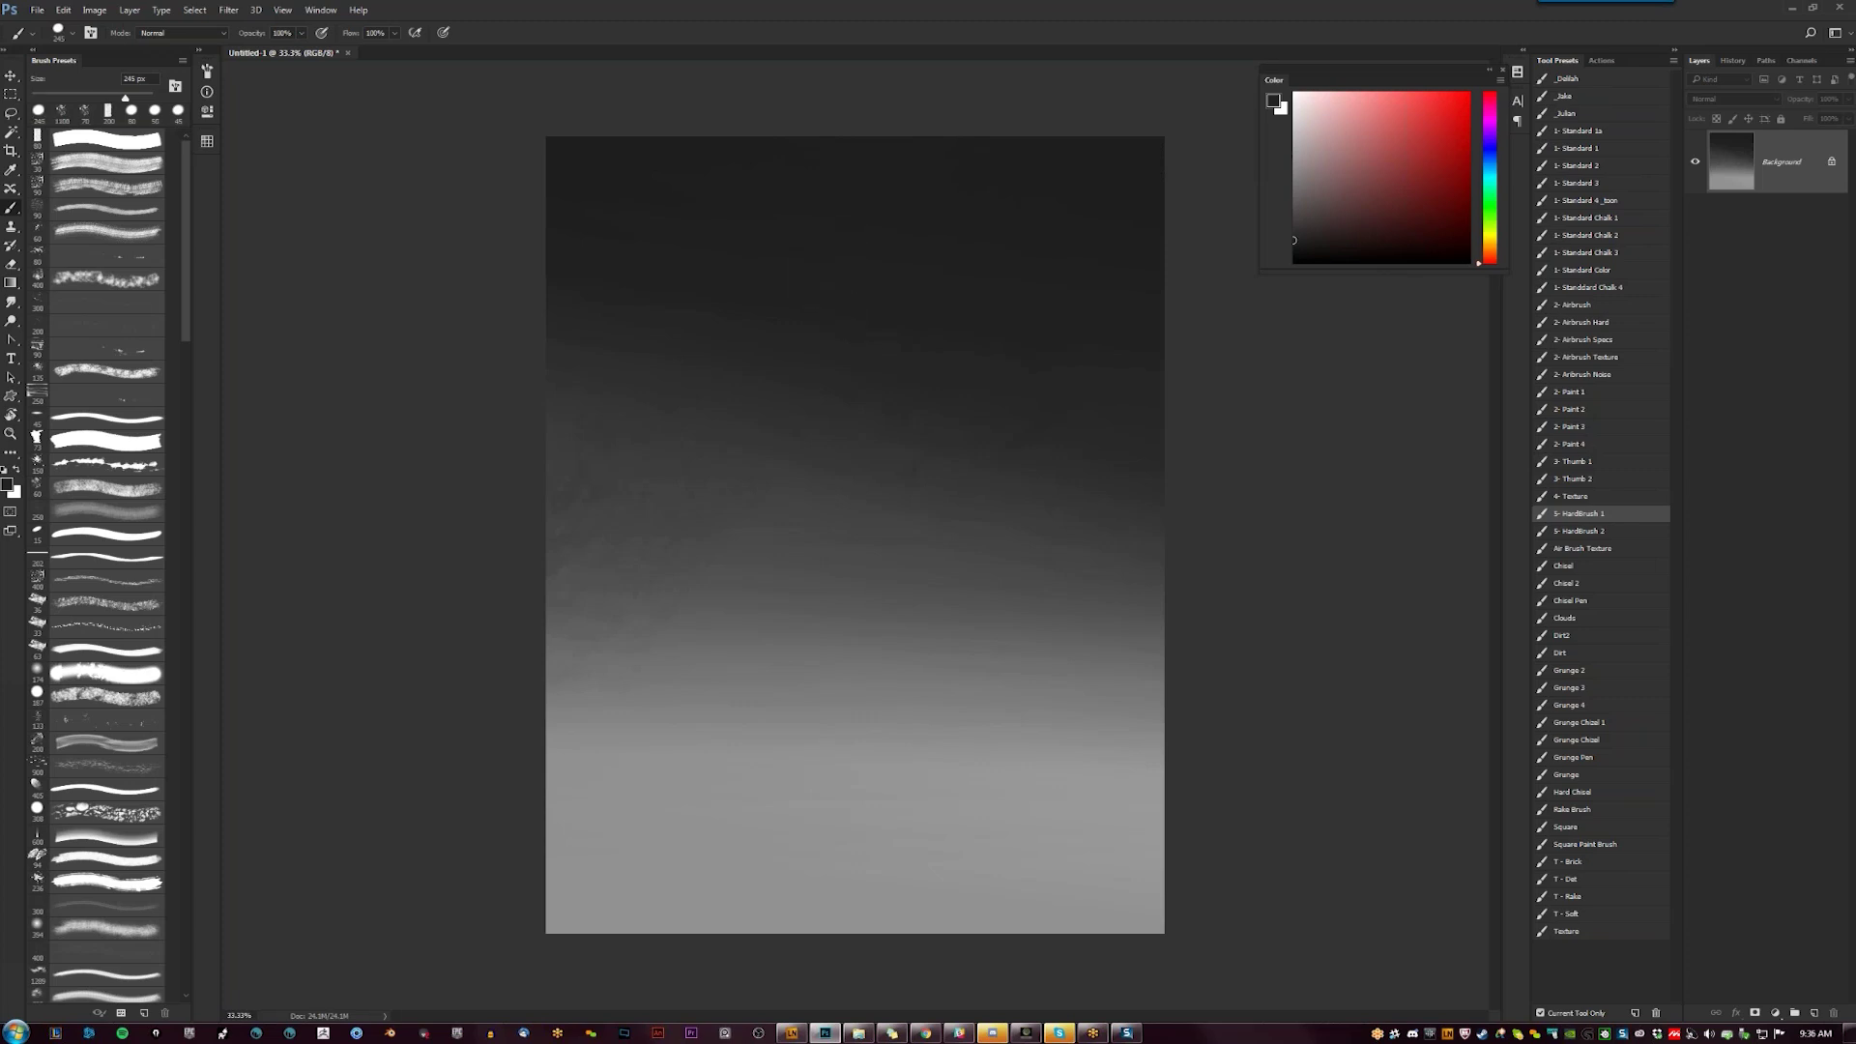
{"action": "key", "text": "ctrl+alt+shift+n"}
{"action": "key", "text": "d"}
{"action": "mouse_move", "coordinate": [886, 245]}
{"action": "left_mouse_down"}
{"action": "mouse_move", "coordinate": [881, 285]}
{"action": "mouse_move", "coordinate": [879, 262]}
{"action": "mouse_move", "coordinate": [850, 268]}
{"action": "mouse_move", "coordinate": [882, 241]}
{"action": "left_mouse_up"}
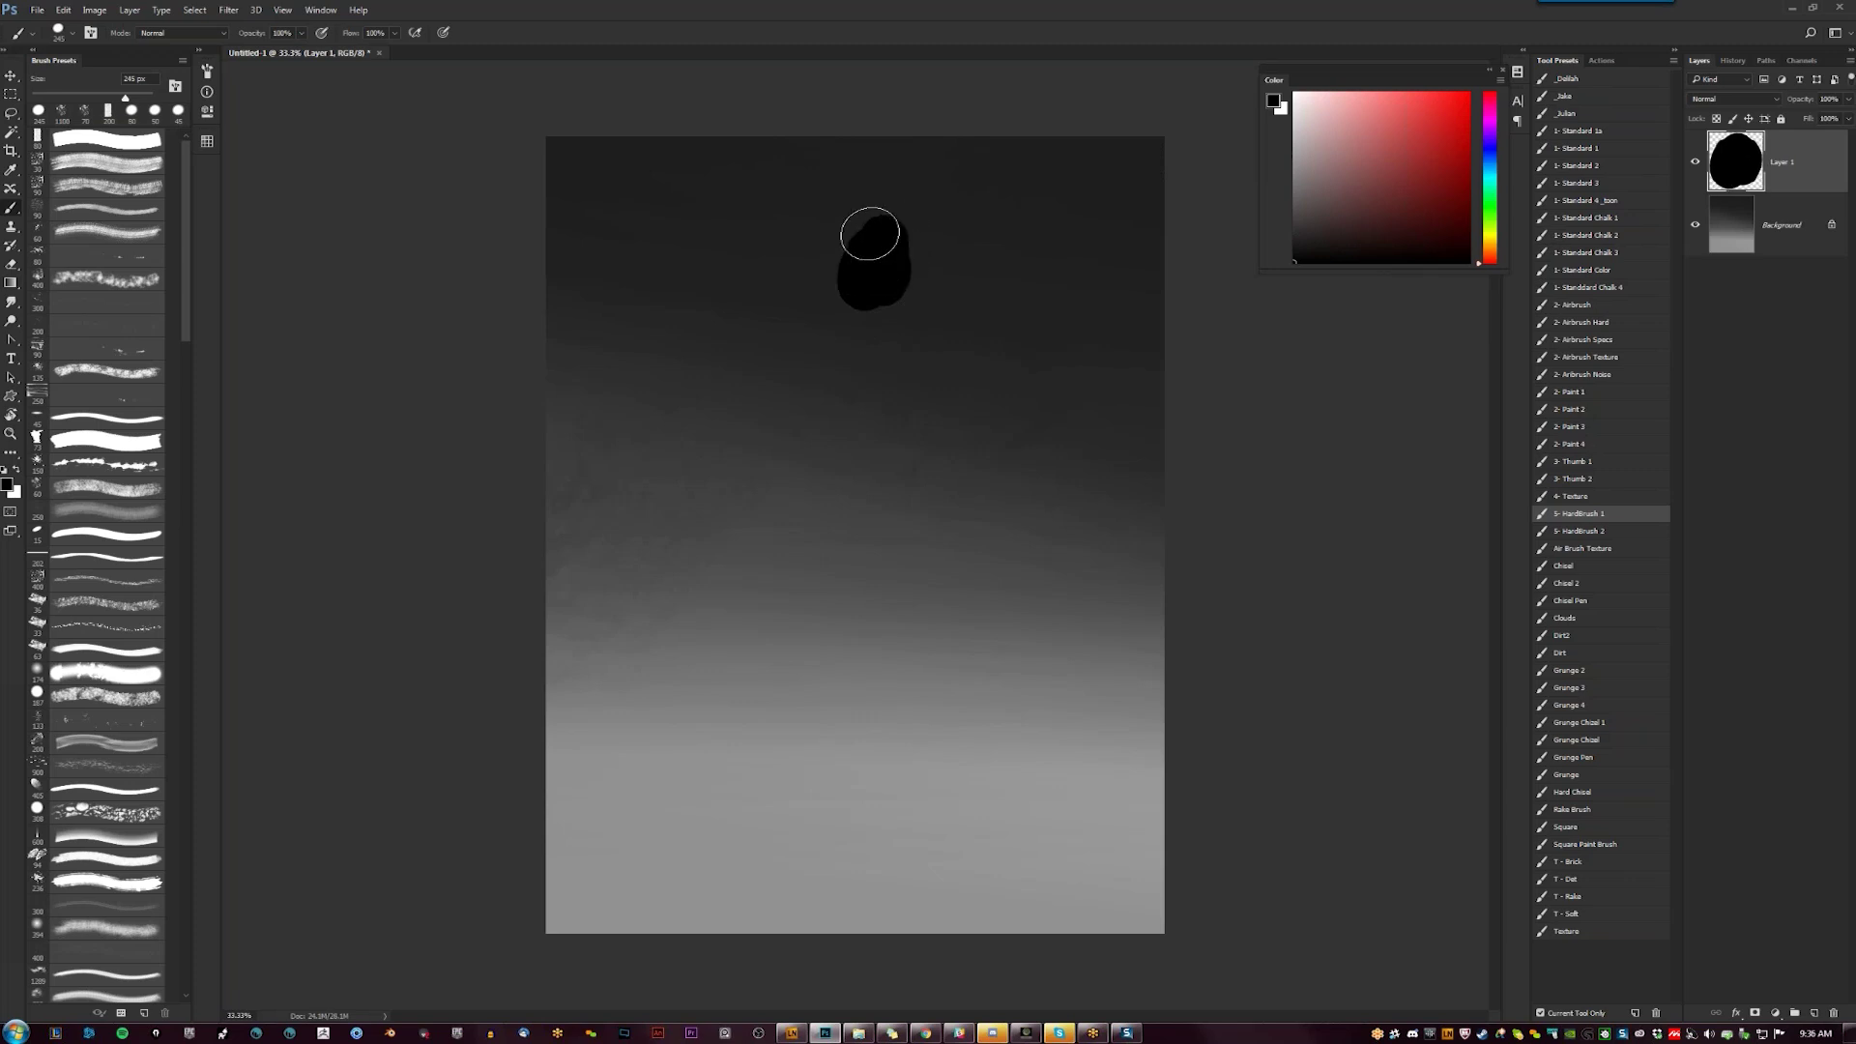
{"action": "mouse_move", "coordinate": [845, 258]}
{"action": "left_mouse_down"}
{"action": "mouse_move", "coordinate": [854, 316]}
{"action": "mouse_move", "coordinate": [882, 313]}
{"action": "mouse_move", "coordinate": [854, 245]}
{"action": "mouse_move", "coordinate": [851, 265]}
{"action": "mouse_move", "coordinate": [877, 236]}
{"action": "mouse_move", "coordinate": [855, 254]}
{"action": "mouse_move", "coordinate": [860, 328]}
{"action": "mouse_move", "coordinate": [832, 331]}
{"action": "mouse_move", "coordinate": [884, 360]}
{"action": "mouse_move", "coordinate": [889, 337]}
{"action": "mouse_move", "coordinate": [829, 349]}
{"action": "mouse_move", "coordinate": [853, 388]}
{"action": "mouse_move", "coordinate": [881, 364]}
{"action": "mouse_move", "coordinate": [825, 393]}
{"action": "mouse_move", "coordinate": [846, 411]}
{"action": "mouse_move", "coordinate": [843, 346]}
{"action": "mouse_move", "coordinate": [841, 409]}
{"action": "left_mouse_up"}
{"action": "left_click", "coordinate": [905, 395]}
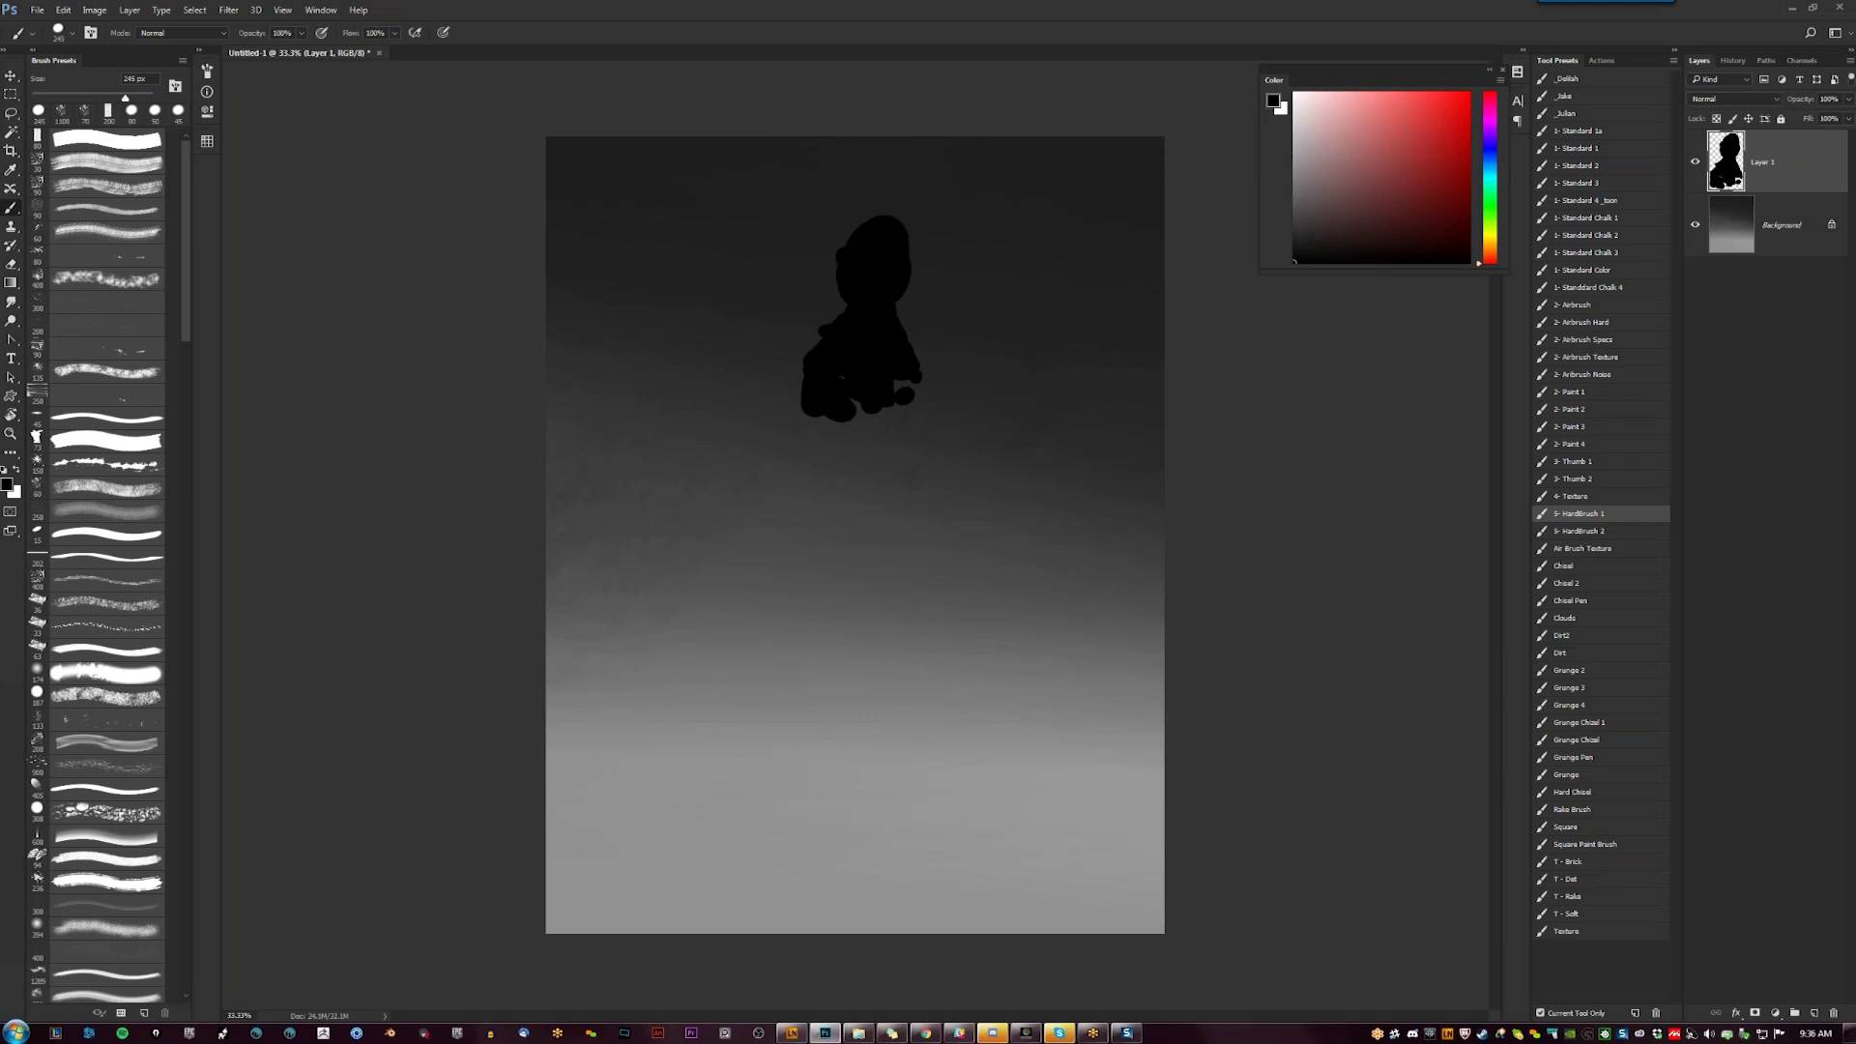
{"action": "mouse_move", "coordinate": [809, 360]}
{"action": "left_mouse_down"}
{"action": "mouse_move", "coordinate": [787, 373]}
{"action": "mouse_move", "coordinate": [770, 348]}
{"action": "mouse_move", "coordinate": [803, 332]}
{"action": "mouse_move", "coordinate": [787, 377]}
{"action": "mouse_move", "coordinate": [741, 360]}
{"action": "mouse_move", "coordinate": [659, 392]}
{"action": "left_mouse_up"}
{"action": "key", "text": "ctrl+alt+z"}
{"action": "key", "text": "ctrl+alt+z"}
{"action": "key", "text": "ctrl+alt+z"}
{"action": "key", "text": "ctrl+alt+z"}
Paint one shoulder with a long thin arm and extend the chest, reducing the brush to 100 px, and flip the canvas horizontally
{"action": "mouse_move", "coordinate": [802, 360]}
{"action": "left_mouse_down"}
{"action": "mouse_move", "coordinate": [775, 402]}
{"action": "mouse_move", "coordinate": [756, 536]}
{"action": "mouse_move", "coordinate": [766, 686]}
{"action": "left_mouse_up"}
{"action": "key", "text": "bracketleft"}
{"action": "key", "text": "bracketleft"}
{"action": "key", "text": "bracketleft"}
{"action": "key", "text": "bracketleft"}
{"action": "key", "text": "bracketleft"}
{"action": "key", "text": "bracketleft"}
{"action": "left_click_drag", "start_coordinate": [753, 619], "coordinate": [763, 741]}
{"action": "mouse_move", "coordinate": [816, 416]}
{"action": "left_mouse_down"}
{"action": "mouse_move", "coordinate": [838, 477]}
{"action": "mouse_move", "coordinate": [824, 435]}
{"action": "mouse_move", "coordinate": [868, 406]}
{"action": "left_mouse_up"}
{"action": "left_click_drag", "start_coordinate": [883, 406], "coordinate": [864, 440]}
{"action": "key", "text": "ctrl+shift+h"}
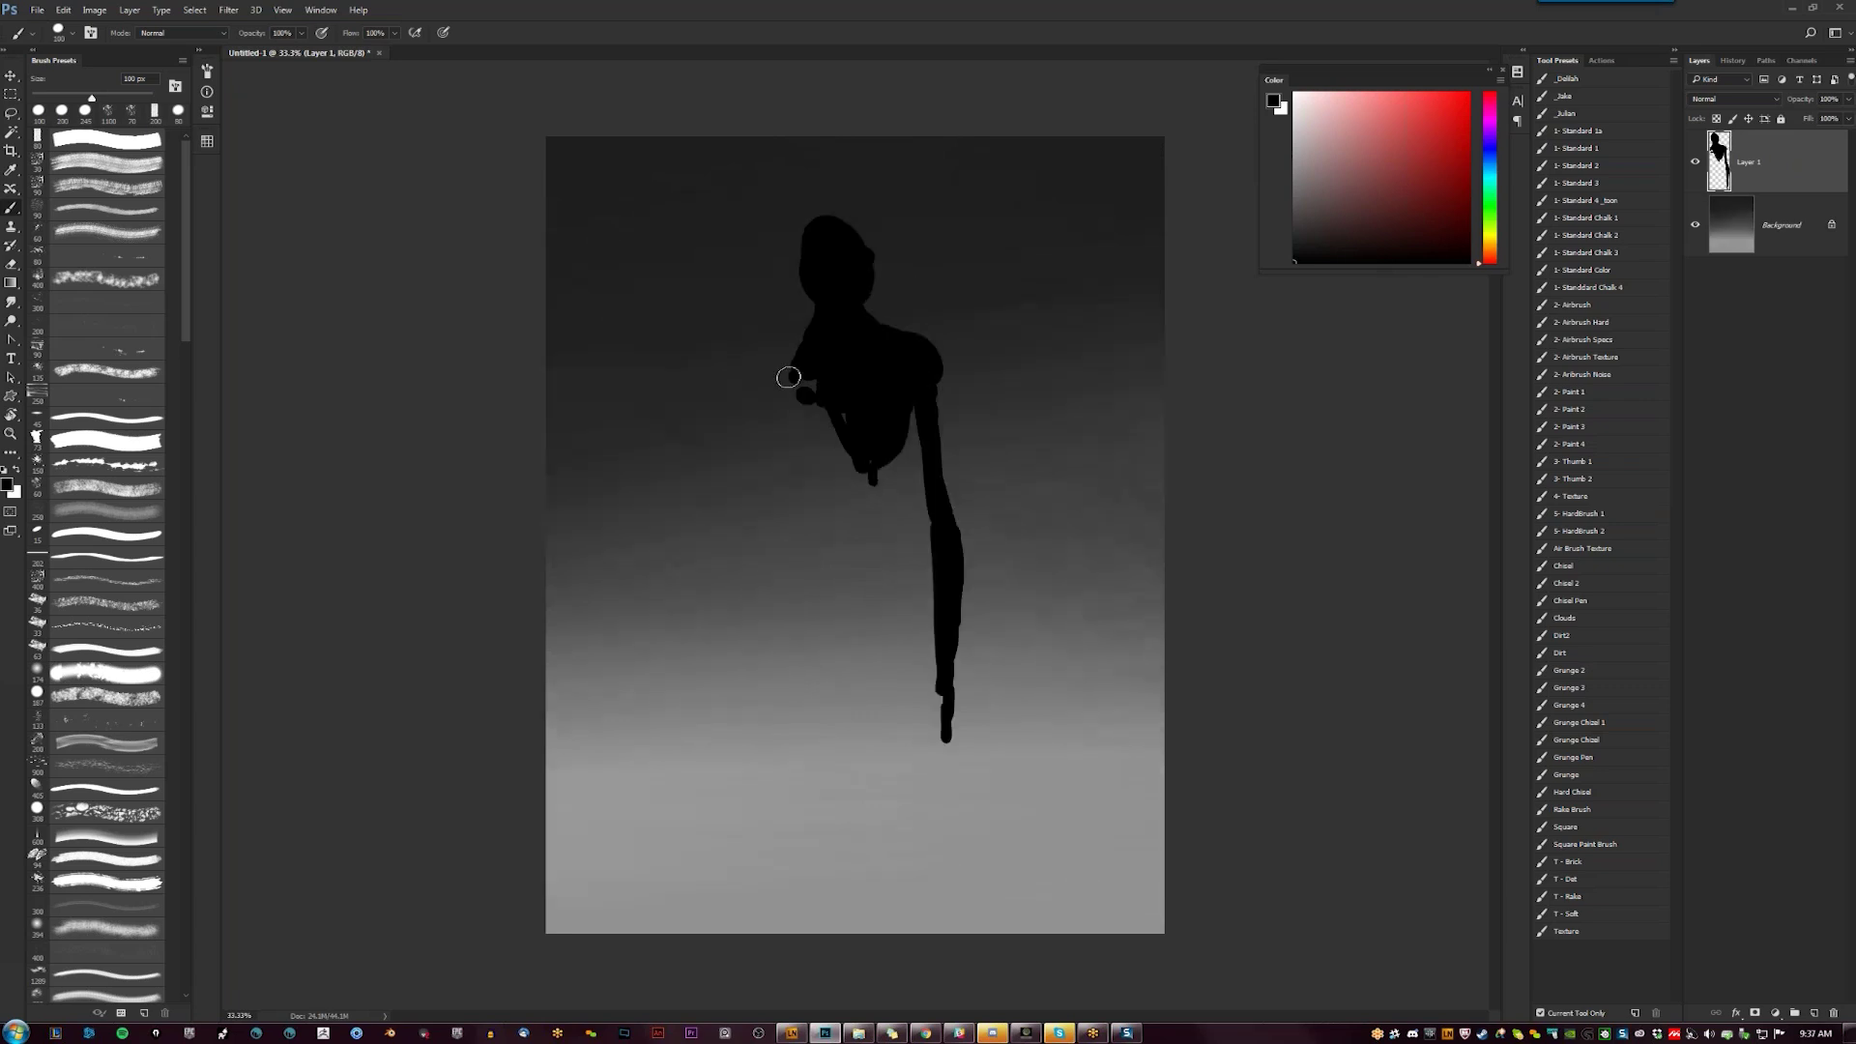
Paint the start of the second shoulder, fill out the top of the head and add pointed ears
{"action": "left_click_drag", "start_coordinate": [799, 362], "coordinate": [781, 402]}
{"action": "mouse_move", "coordinate": [812, 274]}
{"action": "left_mouse_down"}
{"action": "mouse_move", "coordinate": [830, 213]}
{"action": "mouse_move", "coordinate": [862, 288]}
{"action": "left_mouse_up"}
{"action": "left_click_drag", "start_coordinate": [827, 215], "coordinate": [854, 219]}
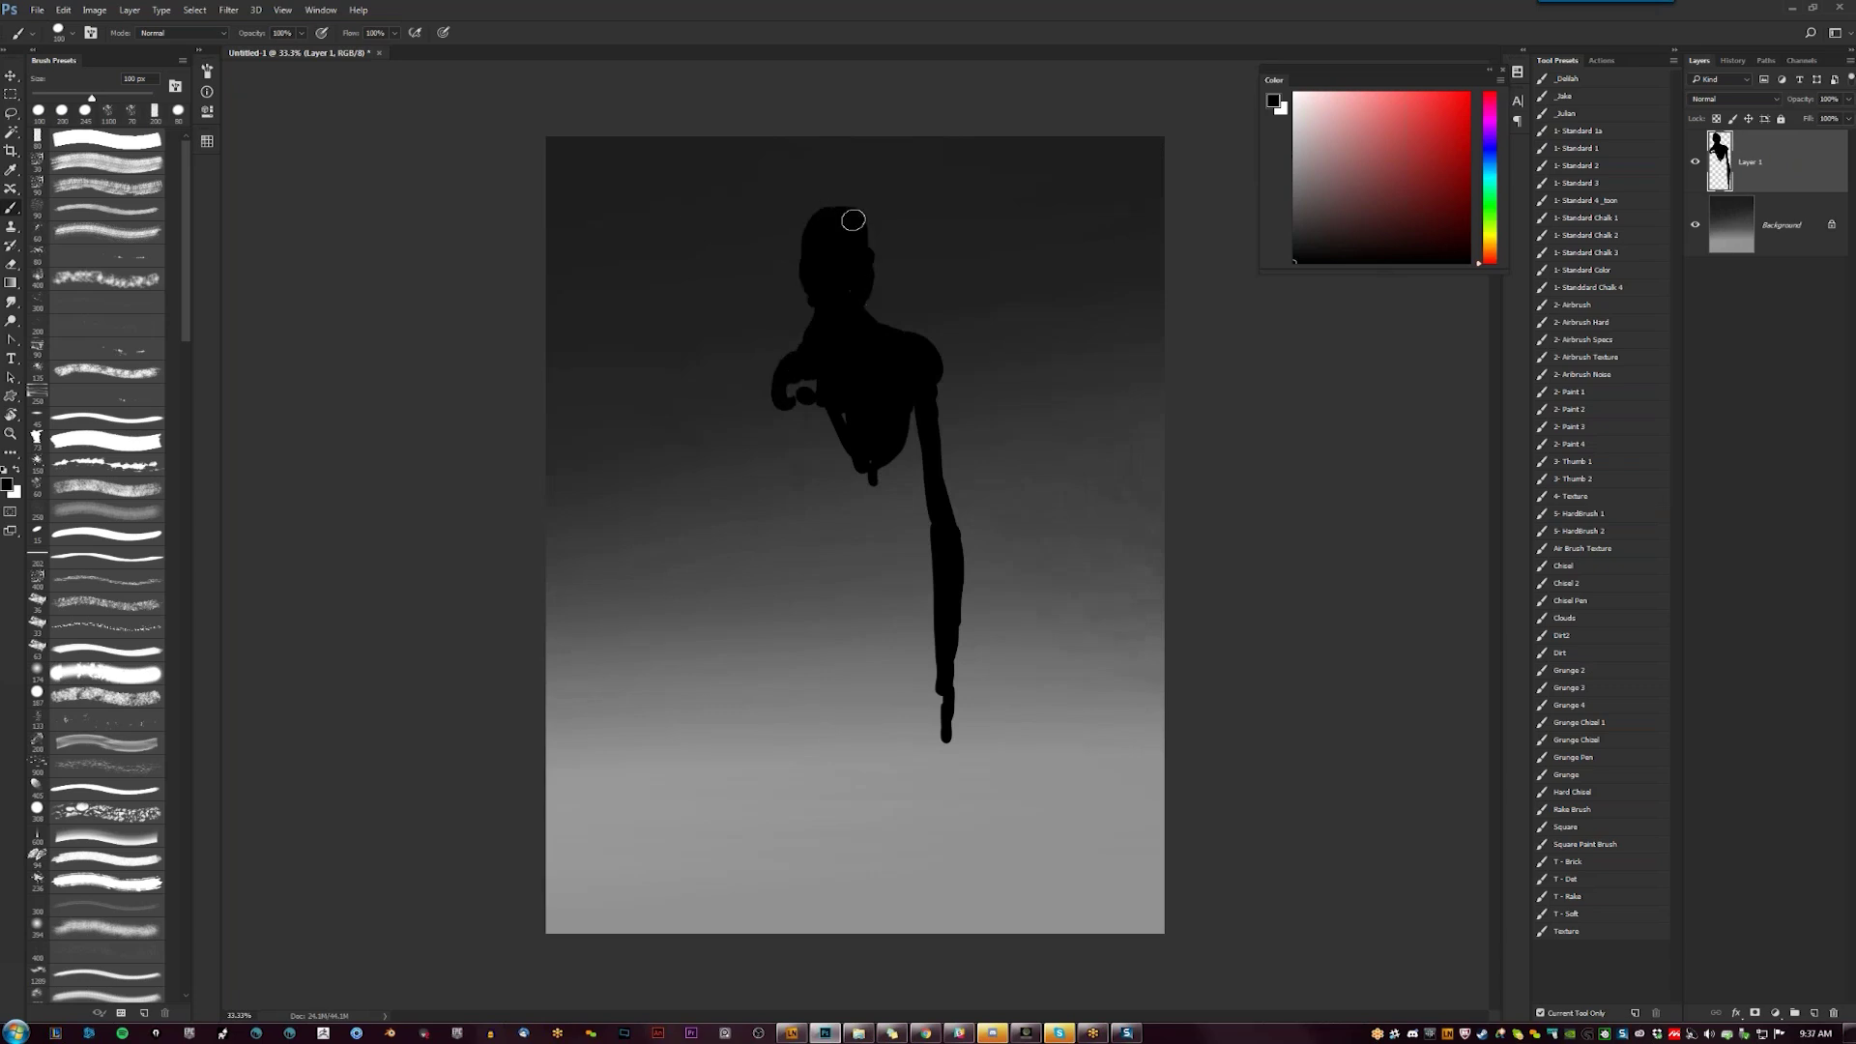
{"action": "key", "text": "["}
{"action": "key", "text": "bracketleft"}
{"action": "left_click_drag", "start_coordinate": [805, 275], "coordinate": [867, 291]}
Fill in the rounded lower chest and paint the second long arm down to the wrist
{"action": "key", "text": "bracketright"}
{"action": "mouse_move", "coordinate": [793, 425]}
{"action": "left_mouse_down"}
{"action": "mouse_move", "coordinate": [875, 479]}
{"action": "mouse_move", "coordinate": [804, 450]}
{"action": "mouse_move", "coordinate": [870, 464]}
{"action": "left_mouse_up"}
{"action": "key", "text": "bracketright"}
{"action": "mouse_move", "coordinate": [786, 387]}
{"action": "left_mouse_down"}
{"action": "mouse_move", "coordinate": [797, 358]}
{"action": "mouse_move", "coordinate": [766, 447]}
{"action": "mouse_move", "coordinate": [765, 710]}
{"action": "left_mouse_up"}
{"action": "left_click_drag", "start_coordinate": [764, 608], "coordinate": [765, 624]}
{"action": "left_click_drag", "start_coordinate": [759, 542], "coordinate": [767, 507]}
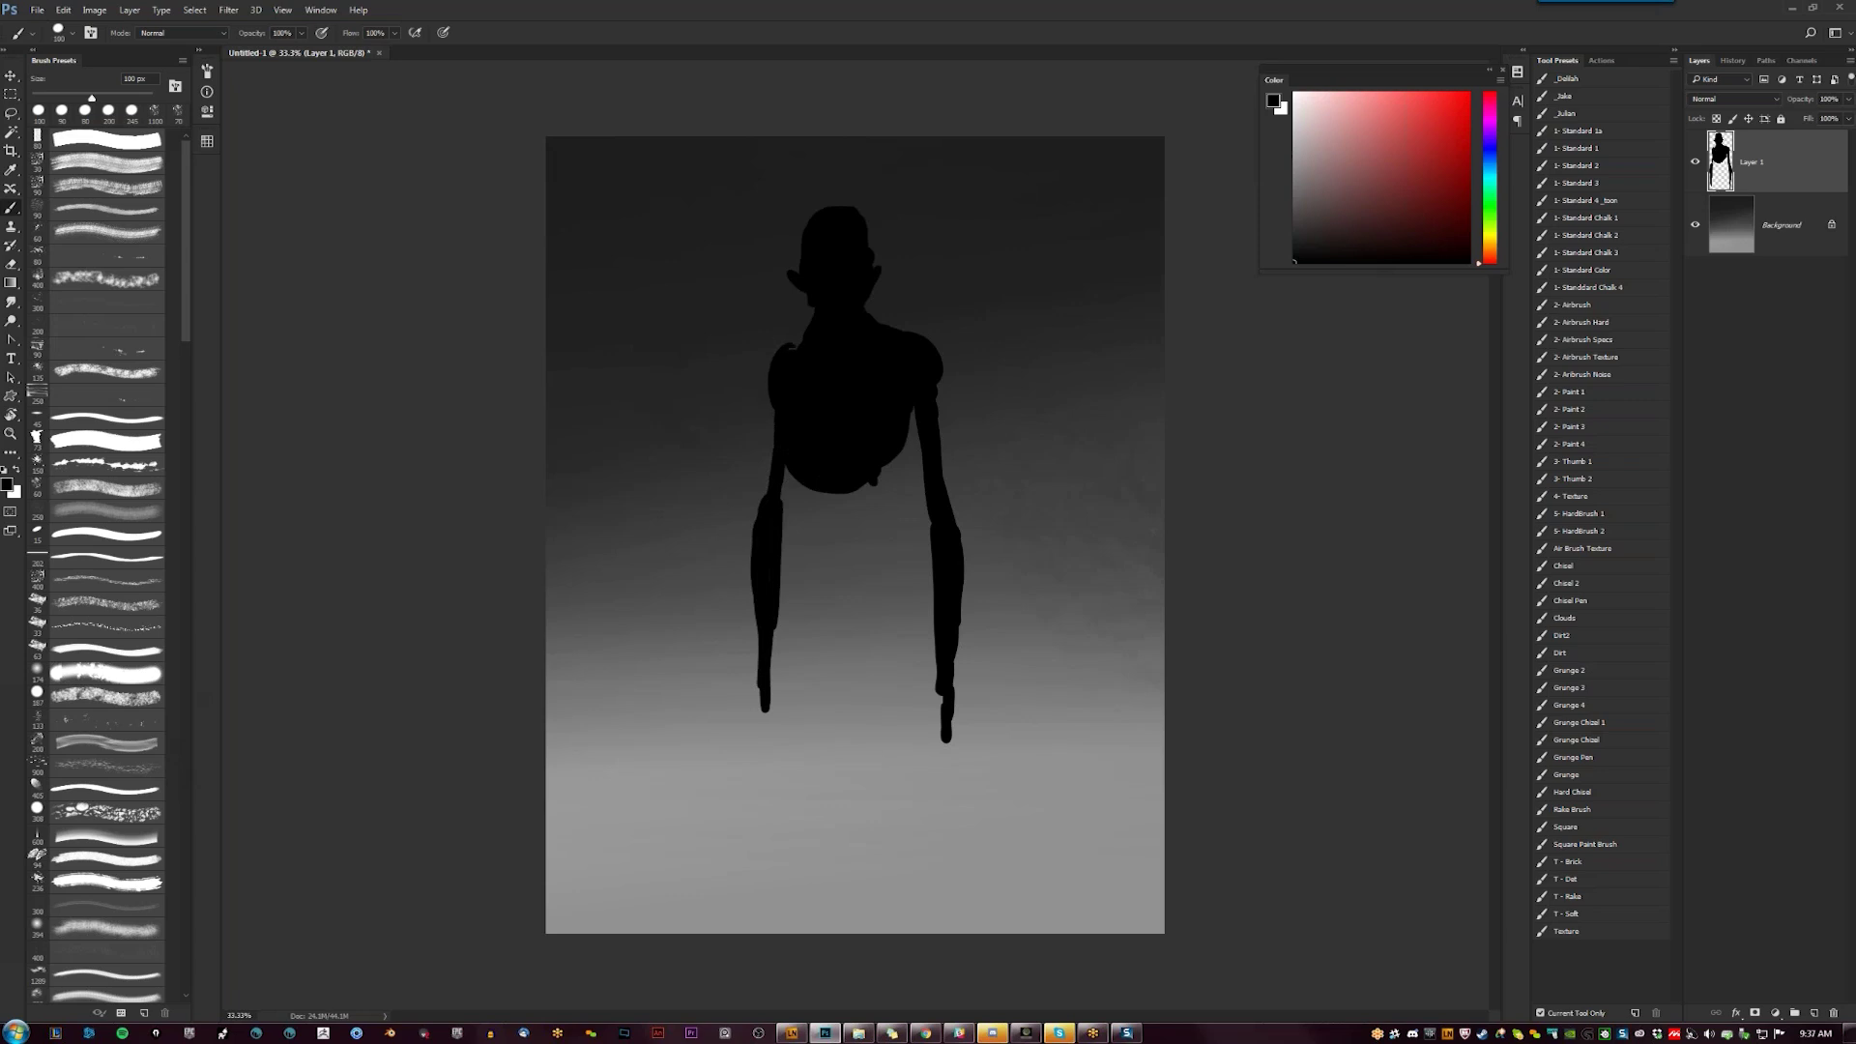
Paint a narrow waist, hips and a ragged skirt below the chest, and broaden the shoulder
{"action": "mouse_move", "coordinate": [799, 348]}
{"action": "left_mouse_down"}
{"action": "mouse_move", "coordinate": [767, 506]}
{"action": "mouse_move", "coordinate": [771, 472]}
{"action": "mouse_move", "coordinate": [836, 498]}
{"action": "mouse_move", "coordinate": [813, 489]}
{"action": "mouse_move", "coordinate": [882, 493]}
{"action": "mouse_move", "coordinate": [888, 467]}
{"action": "mouse_move", "coordinate": [873, 508]}
{"action": "mouse_move", "coordinate": [805, 506]}
{"action": "mouse_move", "coordinate": [849, 524]}
{"action": "mouse_move", "coordinate": [884, 499]}
{"action": "mouse_move", "coordinate": [874, 483]}
{"action": "mouse_move", "coordinate": [888, 508]}
{"action": "mouse_move", "coordinate": [825, 549]}
{"action": "mouse_move", "coordinate": [835, 535]}
{"action": "mouse_move", "coordinate": [810, 530]}
{"action": "mouse_move", "coordinate": [818, 557]}
{"action": "mouse_move", "coordinate": [884, 542]}
{"action": "mouse_move", "coordinate": [868, 582]}
{"action": "mouse_move", "coordinate": [803, 556]}
{"action": "mouse_move", "coordinate": [809, 707]}
{"action": "mouse_move", "coordinate": [829, 562]}
{"action": "mouse_move", "coordinate": [804, 776]}
{"action": "left_mouse_up"}
{"action": "mouse_move", "coordinate": [845, 548]}
{"action": "left_mouse_down"}
{"action": "mouse_move", "coordinate": [862, 601]}
{"action": "mouse_move", "coordinate": [866, 574]}
{"action": "mouse_move", "coordinate": [822, 672]}
{"action": "mouse_move", "coordinate": [841, 550]}
{"action": "mouse_move", "coordinate": [841, 657]}
{"action": "mouse_move", "coordinate": [884, 556]}
{"action": "mouse_move", "coordinate": [881, 658]}
{"action": "left_mouse_up"}
{"action": "left_click_drag", "start_coordinate": [894, 538], "coordinate": [895, 595]}
{"action": "left_click", "coordinate": [873, 717]}
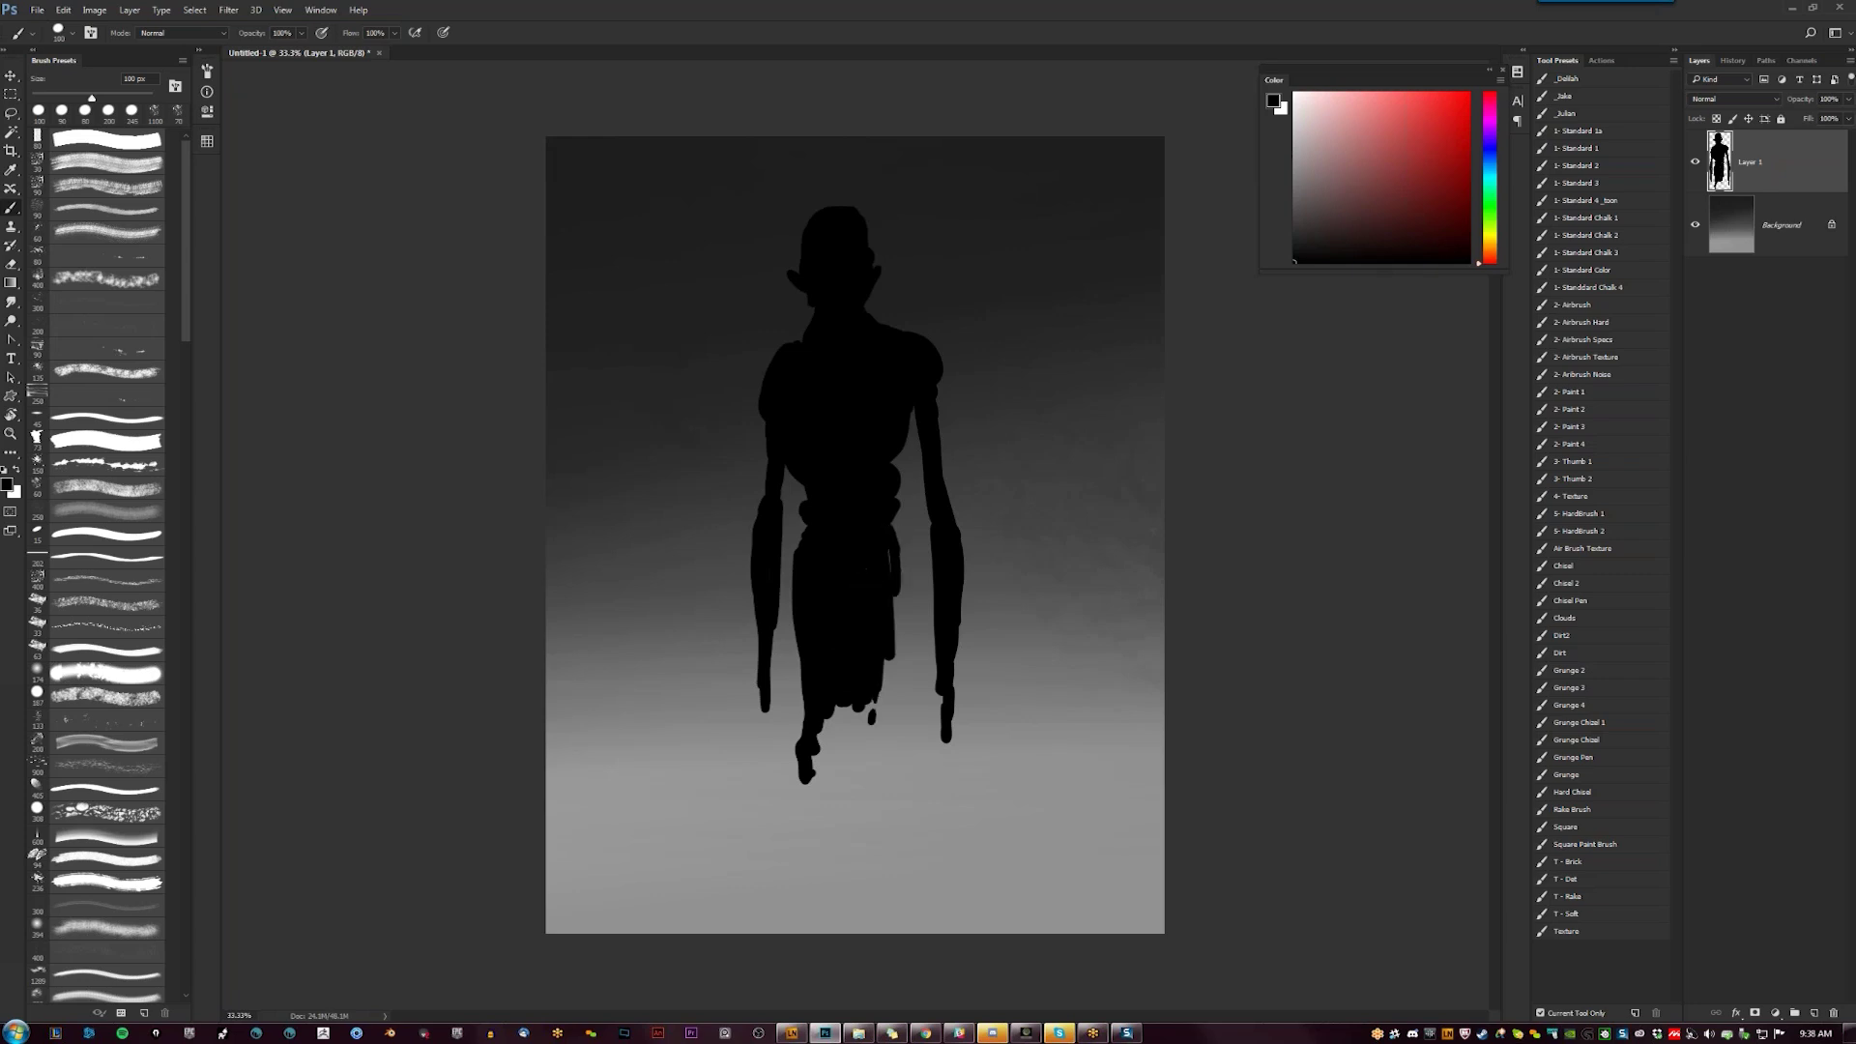
Paint both thin legs with bulging knees down to the bottom edge of the canvas
{"action": "mouse_move", "coordinate": [894, 585]}
{"action": "left_mouse_down"}
{"action": "mouse_move", "coordinate": [894, 536]}
{"action": "mouse_move", "coordinate": [904, 700]}
{"action": "left_mouse_up"}
{"action": "mouse_move", "coordinate": [905, 775]}
{"action": "left_mouse_down"}
{"action": "mouse_move", "coordinate": [898, 714]}
{"action": "mouse_move", "coordinate": [909, 952]}
{"action": "left_mouse_up"}
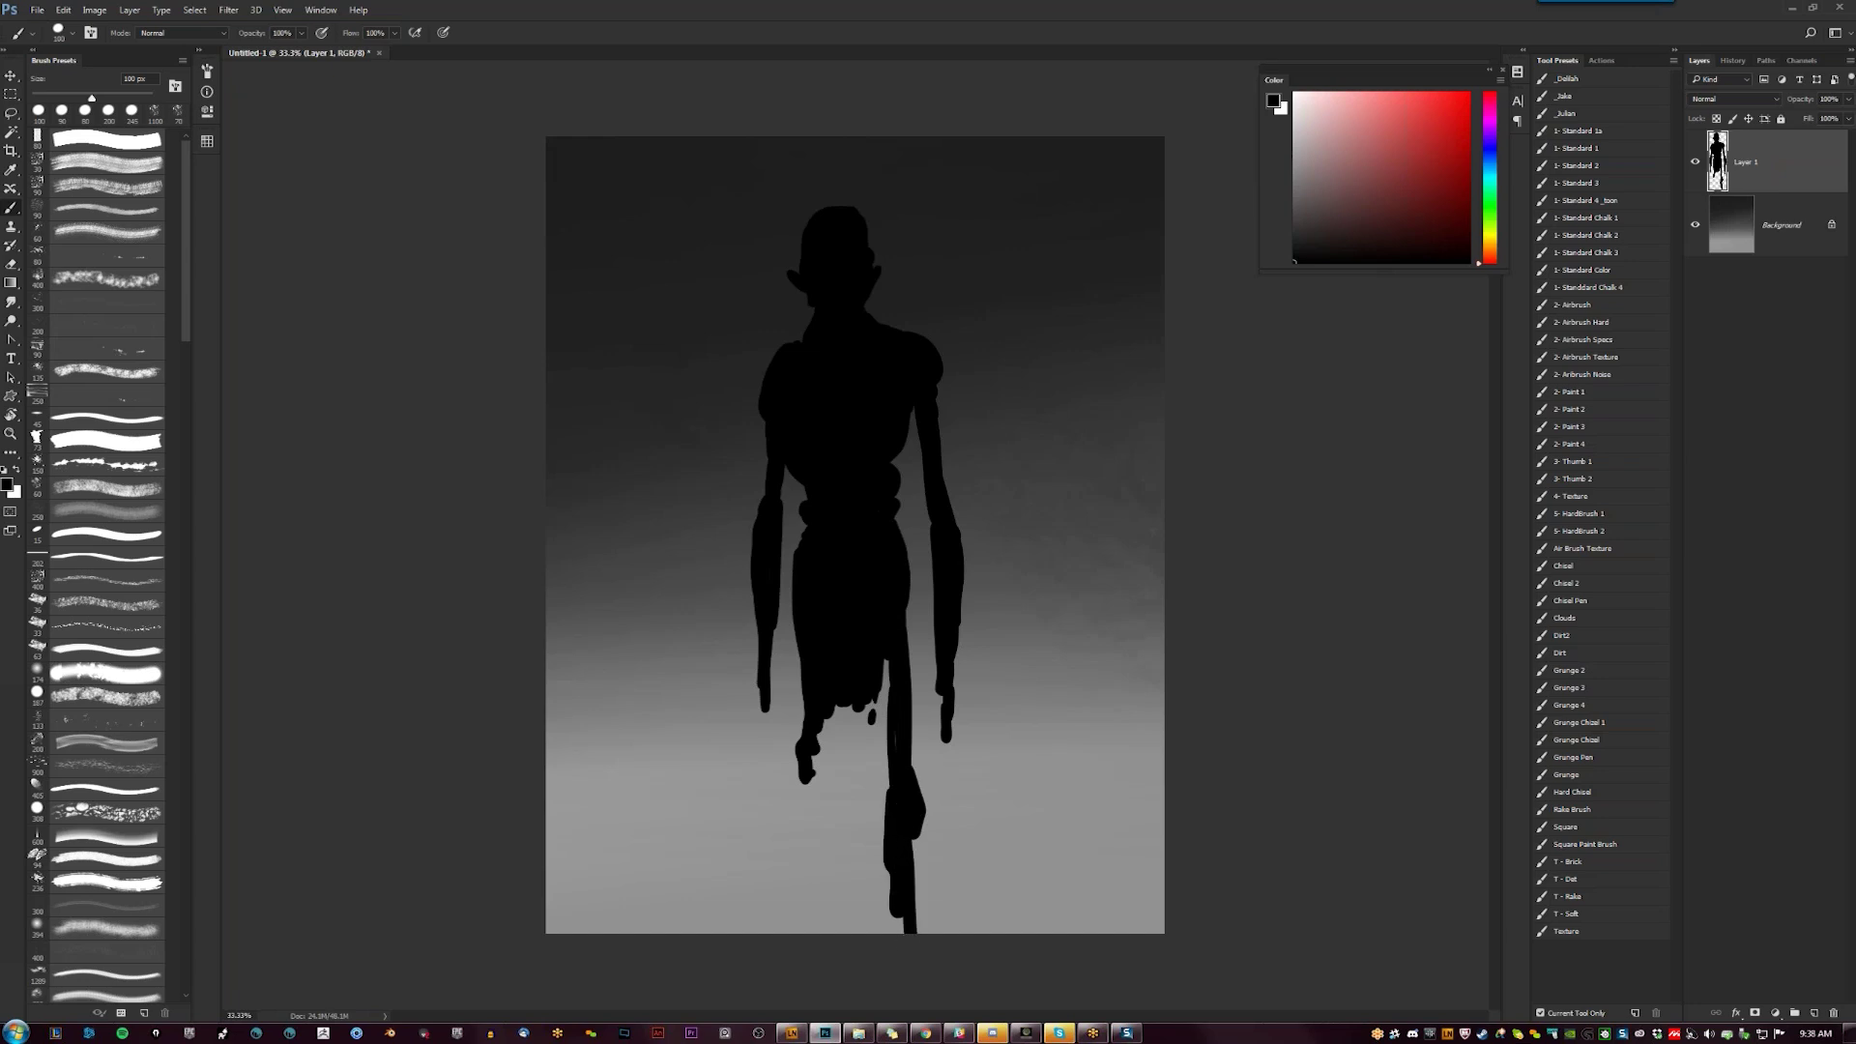
{"action": "mouse_move", "coordinate": [789, 739]}
{"action": "left_mouse_down"}
{"action": "mouse_move", "coordinate": [800, 810]}
{"action": "mouse_move", "coordinate": [820, 725]}
{"action": "mouse_move", "coordinate": [827, 917]}
{"action": "mouse_move", "coordinate": [807, 804]}
{"action": "mouse_move", "coordinate": [825, 720]}
{"action": "mouse_move", "coordinate": [817, 969]}
{"action": "mouse_move", "coordinate": [882, 945]}
{"action": "mouse_move", "coordinate": [883, 725]}
{"action": "mouse_move", "coordinate": [872, 746]}
{"action": "mouse_move", "coordinate": [848, 717]}
{"action": "mouse_move", "coordinate": [839, 752]}
{"action": "left_mouse_up"}
Paint long bony fingers on both hands with a smaller brush
{"action": "left_click_drag", "start_coordinate": [770, 623], "coordinate": [760, 814]}
{"action": "key", "text": "bracketleft"}
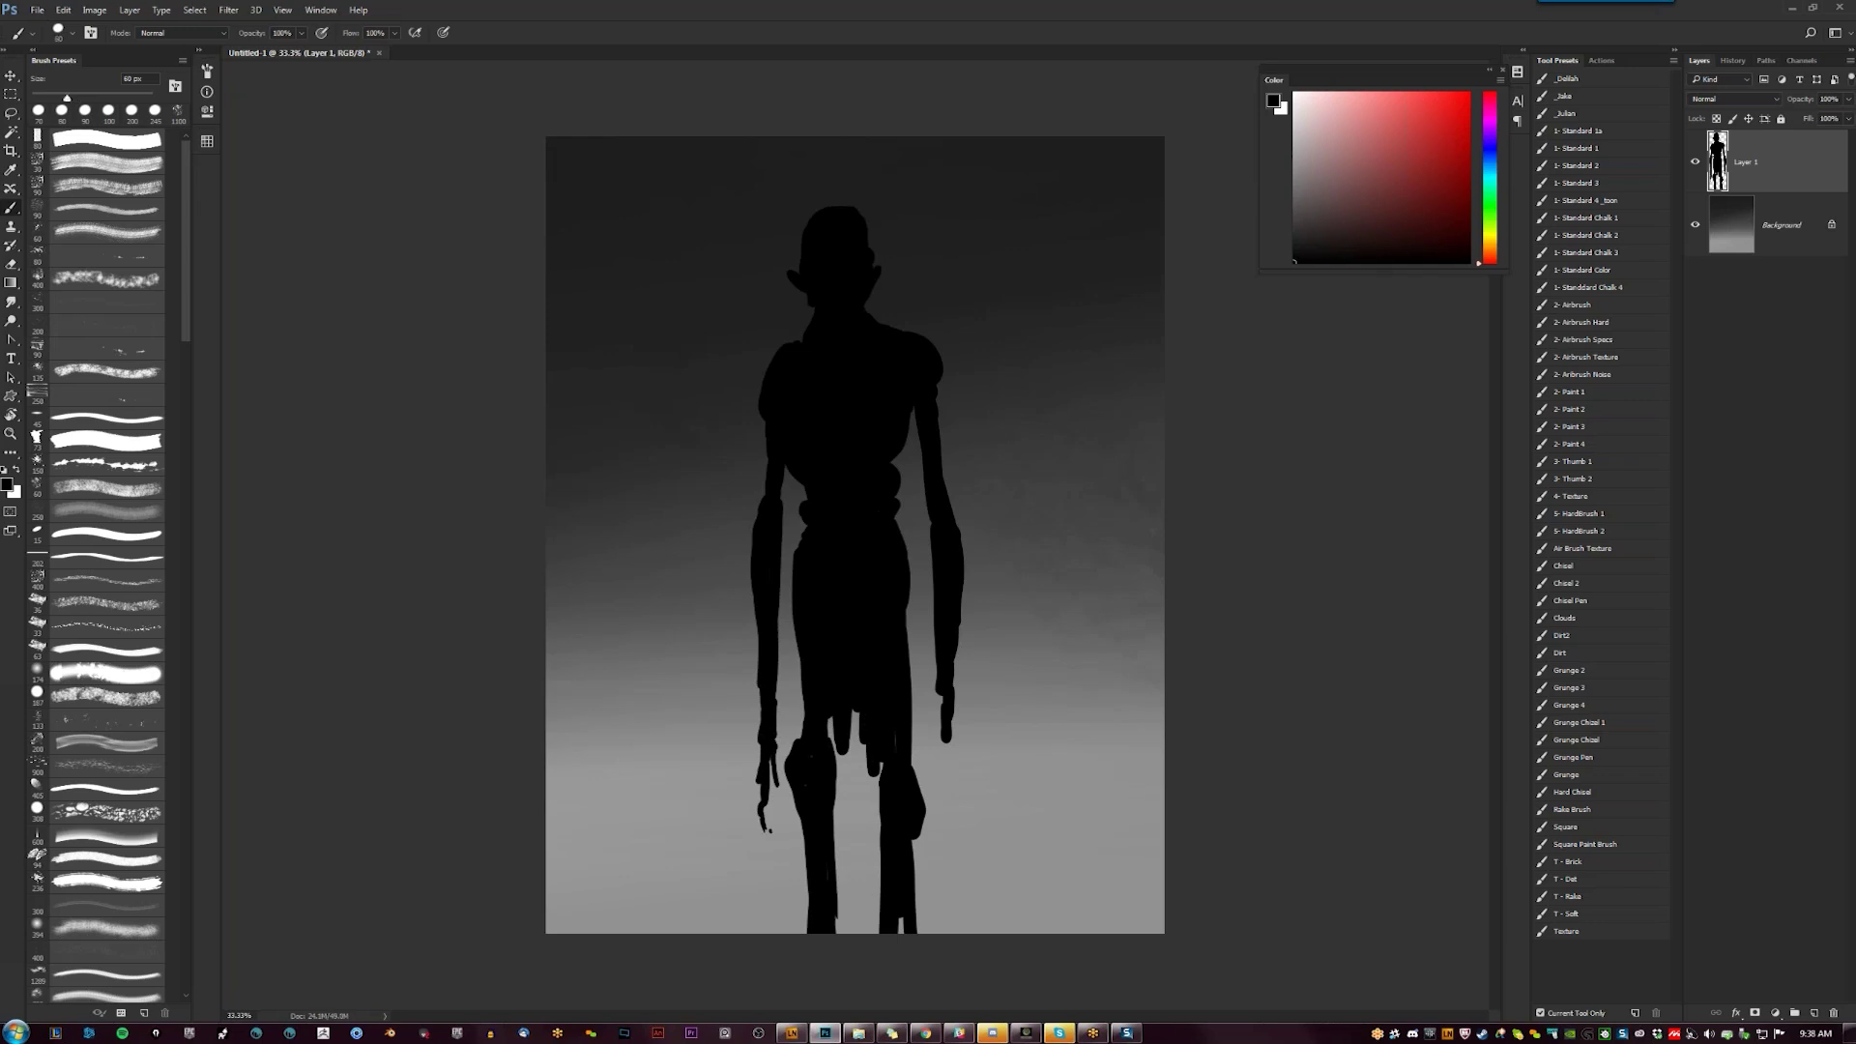
{"action": "left_click_drag", "start_coordinate": [777, 780], "coordinate": [778, 810]}
{"action": "key", "text": "ctrl+z"}
{"action": "left_click_drag", "start_coordinate": [779, 800], "coordinate": [775, 781]}
{"action": "left_click_drag", "start_coordinate": [939, 735], "coordinate": [938, 765]}
{"action": "left_click_drag", "start_coordinate": [943, 744], "coordinate": [946, 824]}
{"action": "left_click_drag", "start_coordinate": [956, 700], "coordinate": [952, 765]}
{"action": "left_click_drag", "start_coordinate": [958, 663], "coordinate": [956, 690]}
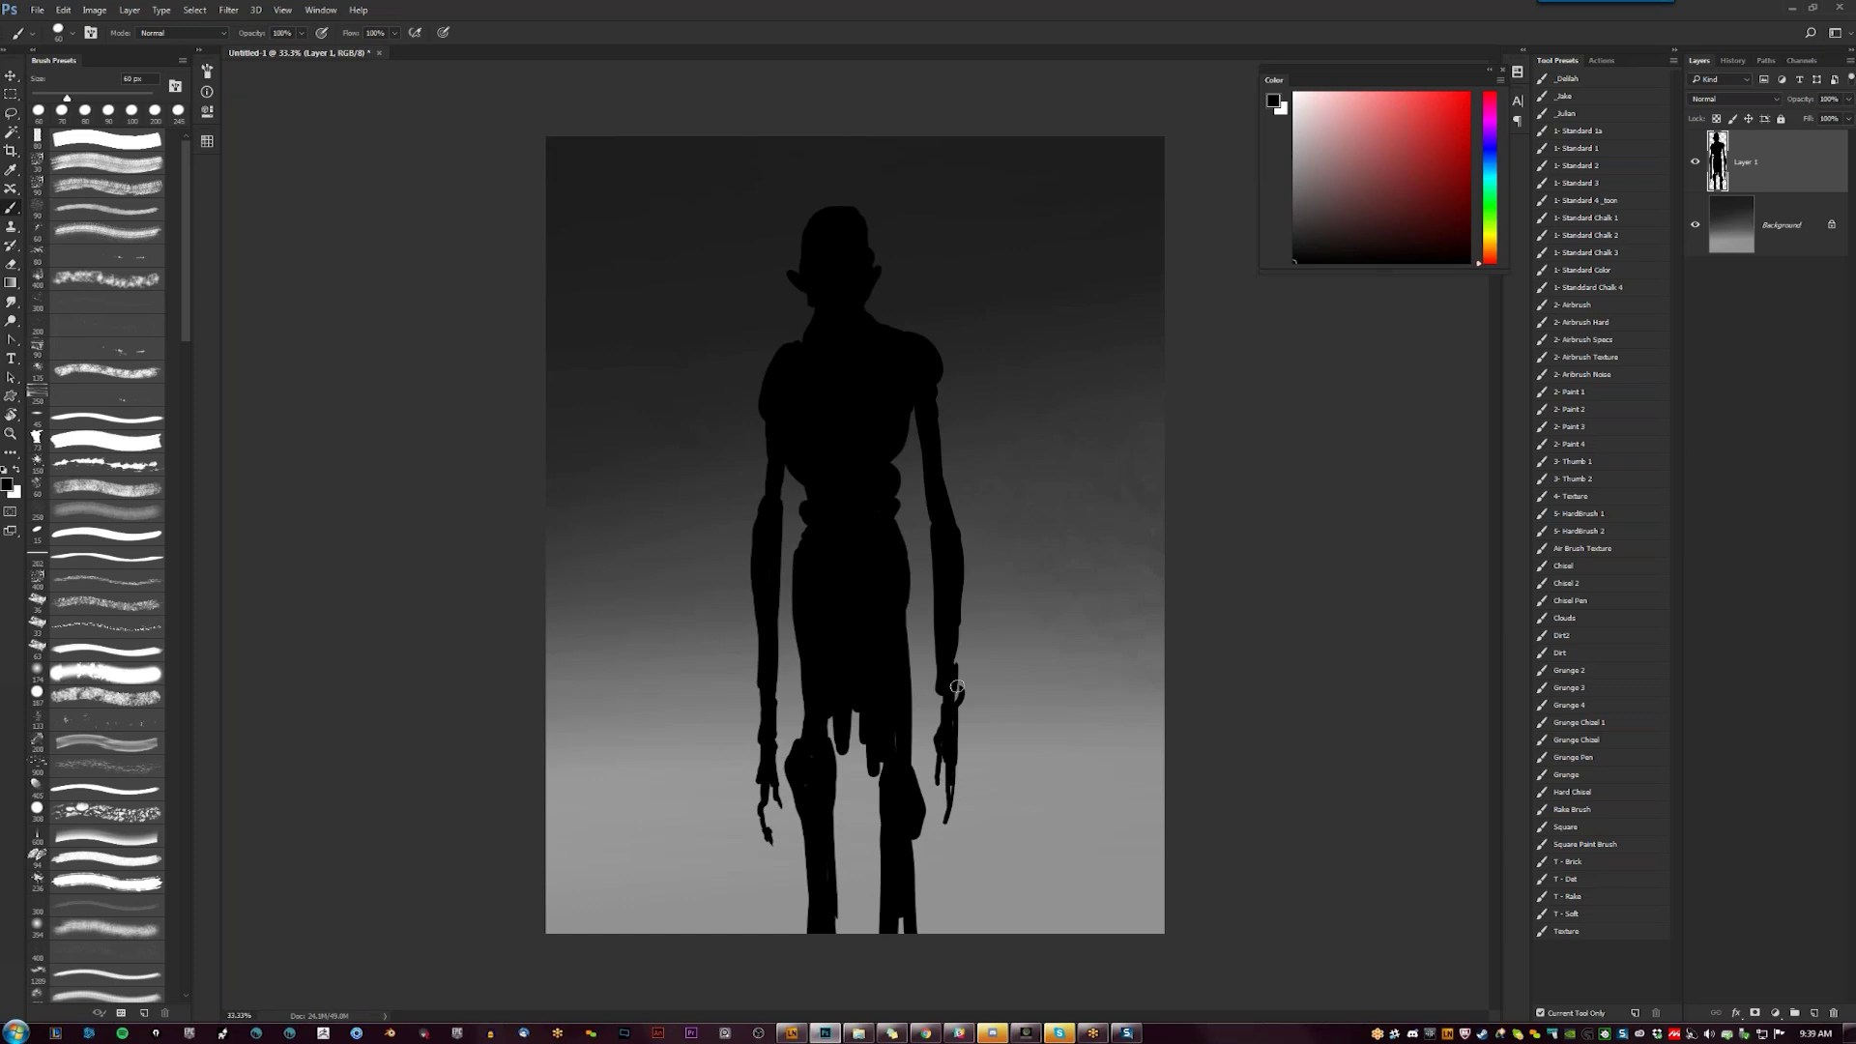
Roughen the outlines of the wrist and forearms with small bumps
{"action": "left_click_drag", "start_coordinate": [765, 684], "coordinate": [754, 708]}
{"action": "left_click_drag", "start_coordinate": [756, 592], "coordinate": [762, 629]}
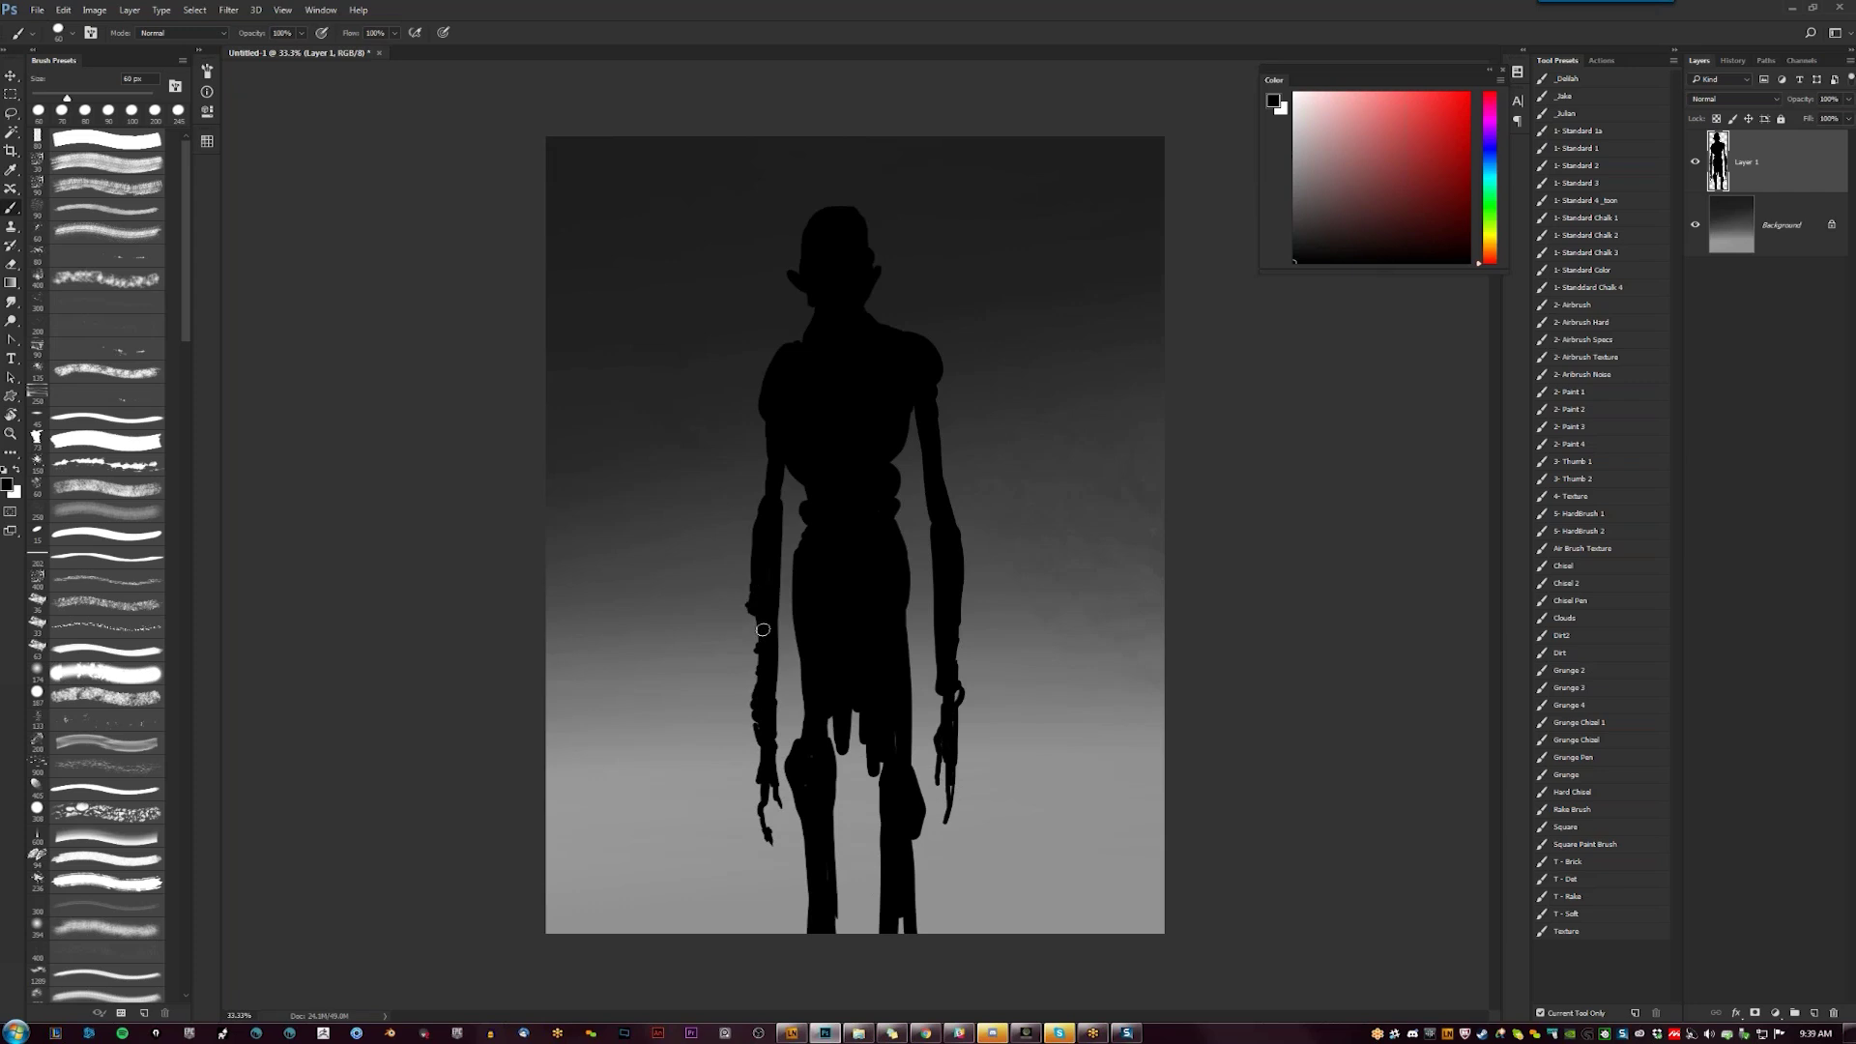
{"action": "left_click", "coordinate": [960, 585]}
Fill out the side of the torso, flip the canvas horizontally and build up the raised shoulder
{"action": "key", "text": "e"}
{"action": "key", "text": "b"}
{"action": "left_click_drag", "start_coordinate": [897, 454], "coordinate": [911, 416]}
{"action": "key", "text": "ctrl+shift+h"}
{"action": "key", "text": "ctrl+t"}
{"action": "mouse_move", "coordinate": [772, 368]}
{"action": "left_mouse_down"}
{"action": "mouse_move", "coordinate": [805, 334]}
{"action": "mouse_move", "coordinate": [829, 342]}
{"action": "left_mouse_up"}
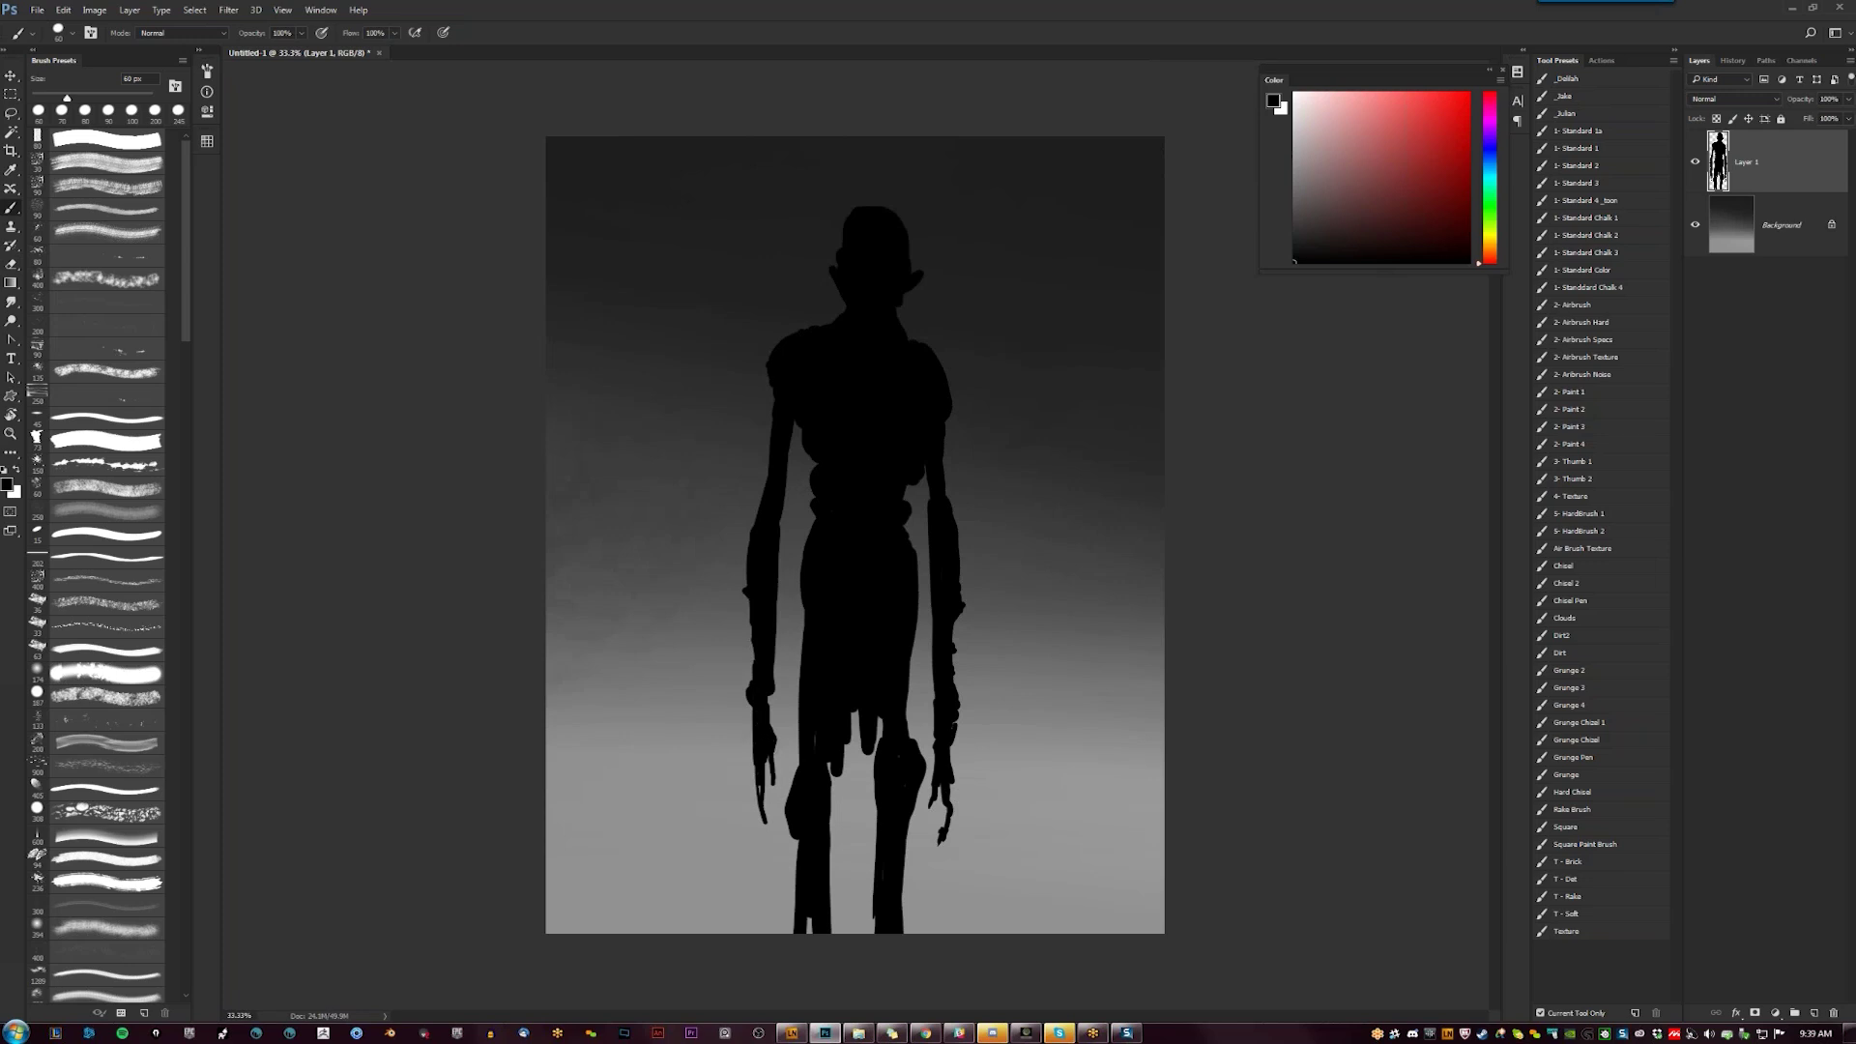
Shape the skirt's hem into thin torn strands using the first brush preset at a small size
{"action": "left_click_drag", "start_coordinate": [833, 766], "coordinate": [839, 813]}
{"action": "mouse_move", "coordinate": [850, 713]}
{"action": "left_mouse_down"}
{"action": "mouse_move", "coordinate": [861, 761]}
{"action": "mouse_move", "coordinate": [881, 739]}
{"action": "left_mouse_up"}
{"action": "key", "text": "bracketleft"}
{"action": "key", "text": "bracketleft"}
{"action": "left_click", "coordinate": [116, 141]}
{"action": "key", "text": "bracketleft"}
{"action": "key", "text": "bracketleft"}
{"action": "key", "text": "bracketleft"}
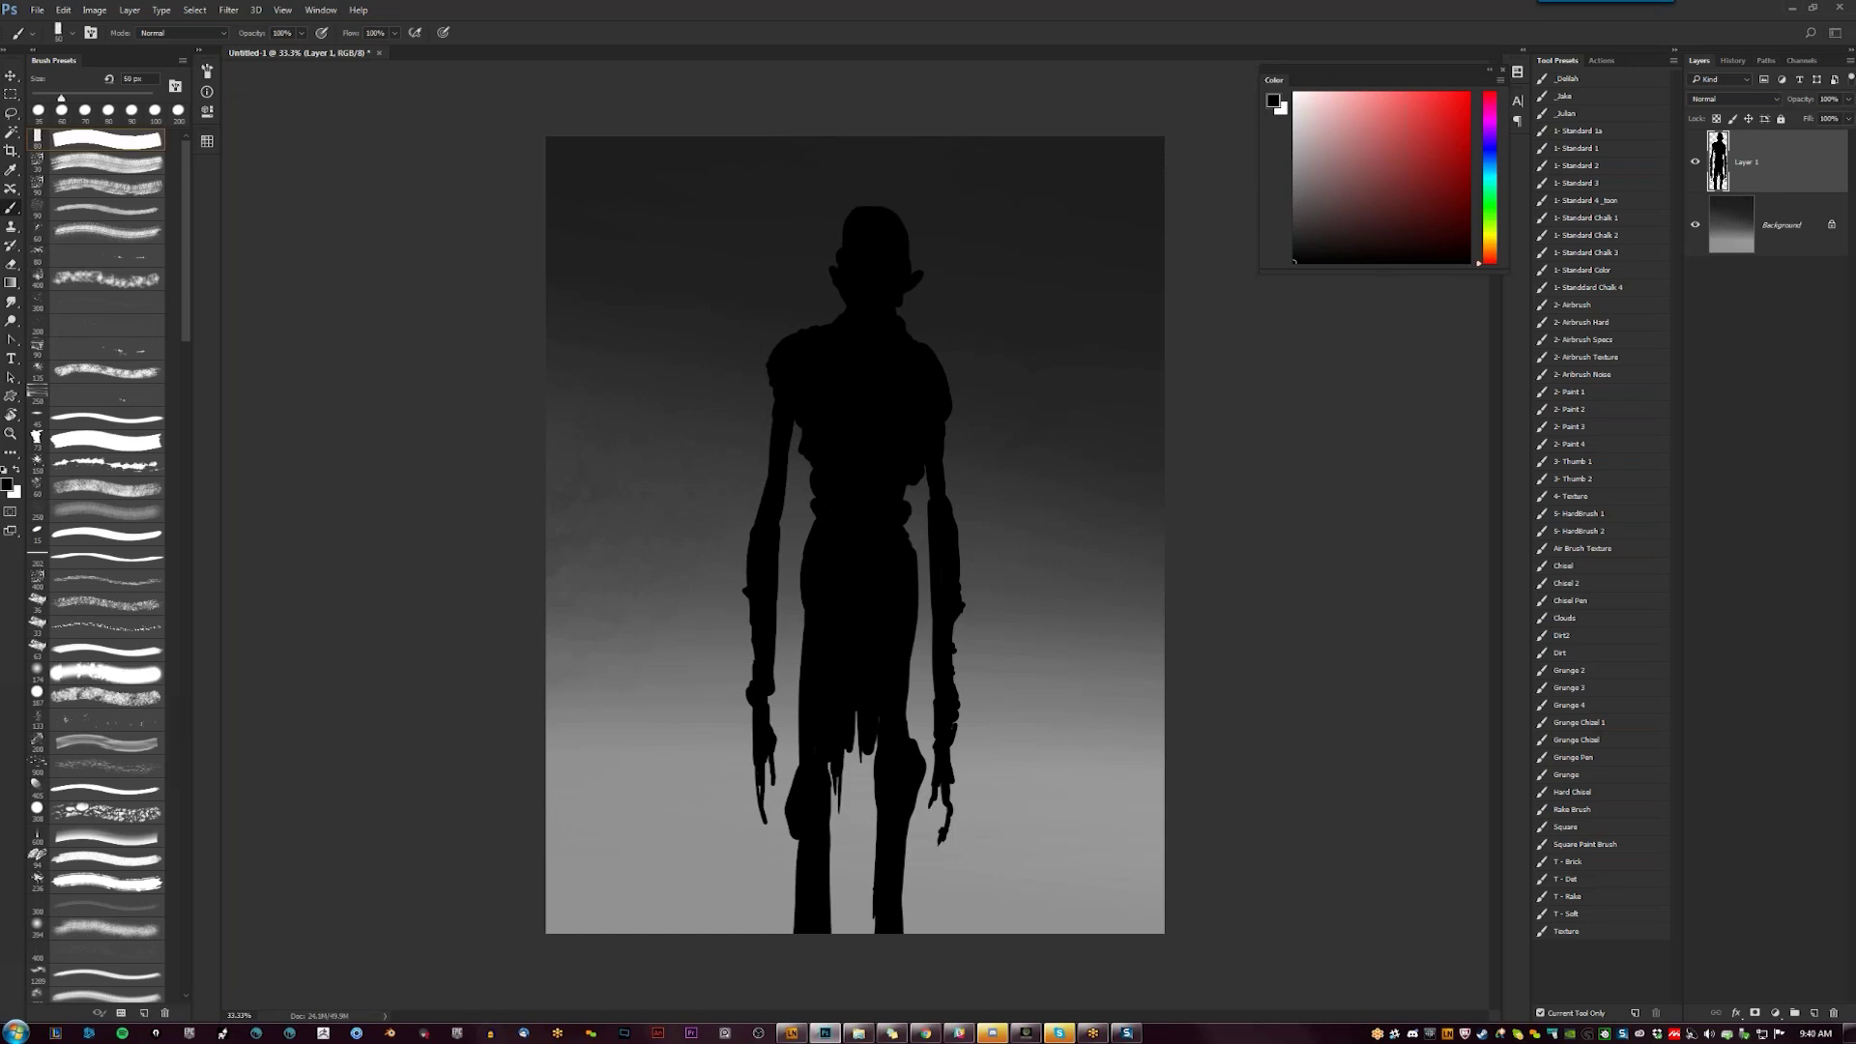
Soften the edges around the neck and beside the waist with black strokes from a larger brush
{"action": "key", "text": "bracketright"}
{"action": "key", "text": "bracketright"}
{"action": "key", "text": "bracketright"}
{"action": "key", "text": "bracketright"}
{"action": "key", "text": "bracketright"}
{"action": "key", "text": "bracketright"}
{"action": "left_click", "coordinate": [903, 309]}
{"action": "left_click_drag", "start_coordinate": [800, 428], "coordinate": [796, 466]}
{"action": "key", "text": "ctrl+z"}
{"action": "left_click_drag", "start_coordinate": [922, 473], "coordinate": [922, 501]}
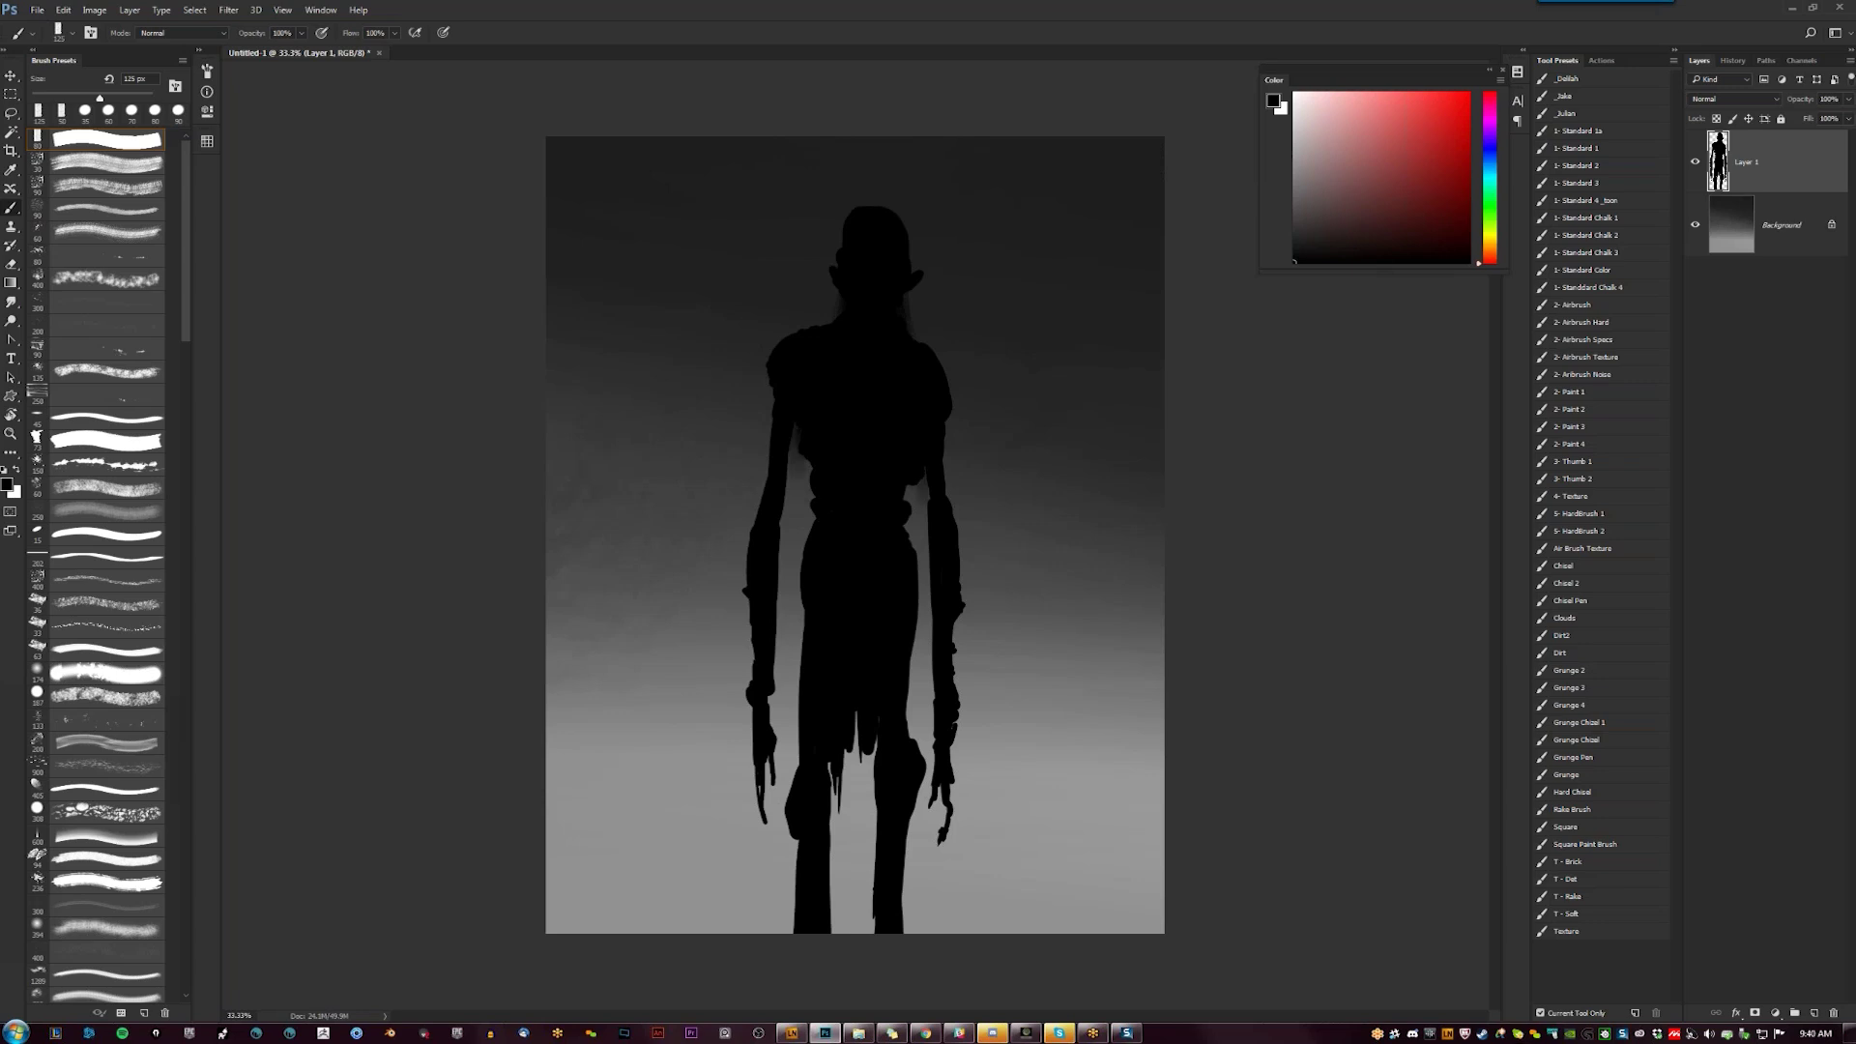
Add soft, fading tatters to the skirt's hem between the legs with a 100 px brush
{"action": "key", "text": "bracketleft"}
{"action": "left_click_drag", "start_coordinate": [858, 717], "coordinate": [871, 812]}
{"action": "left_click_drag", "start_coordinate": [859, 739], "coordinate": [860, 814]}
{"action": "left_click_drag", "start_coordinate": [850, 750], "coordinate": [848, 787]}
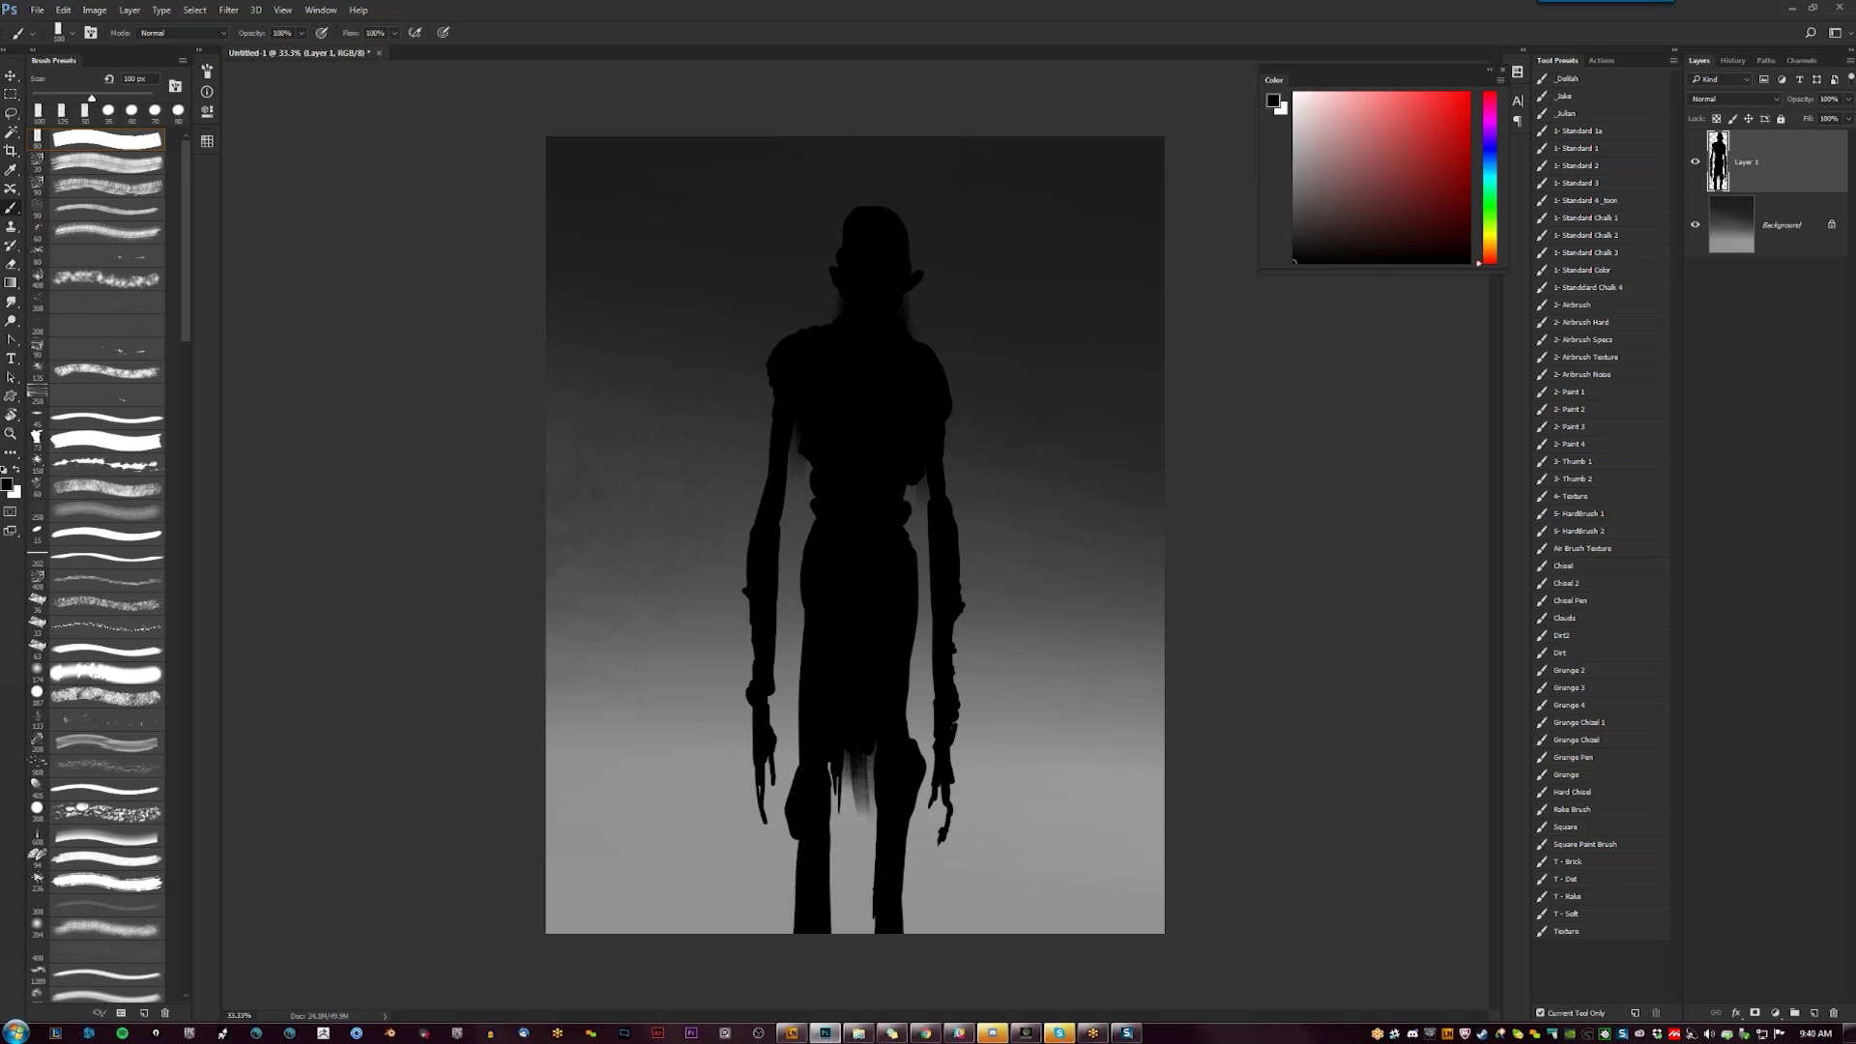
Soften the outline of the forearm and wrist with short black strokes
{"action": "left_click_drag", "start_coordinate": [779, 525], "coordinate": [779, 566]}
{"action": "left_click_drag", "start_coordinate": [954, 738], "coordinate": [955, 781]}
{"action": "key", "text": "ctrl+z"}
{"action": "left_click_drag", "start_coordinate": [770, 698], "coordinate": [770, 726]}
Switch to the browser, examine the ArtStation portfolio for moody references and open the artwork "Conflagration Site - Pozarowisko"
{"action": "key", "text": "alt+Tab"}
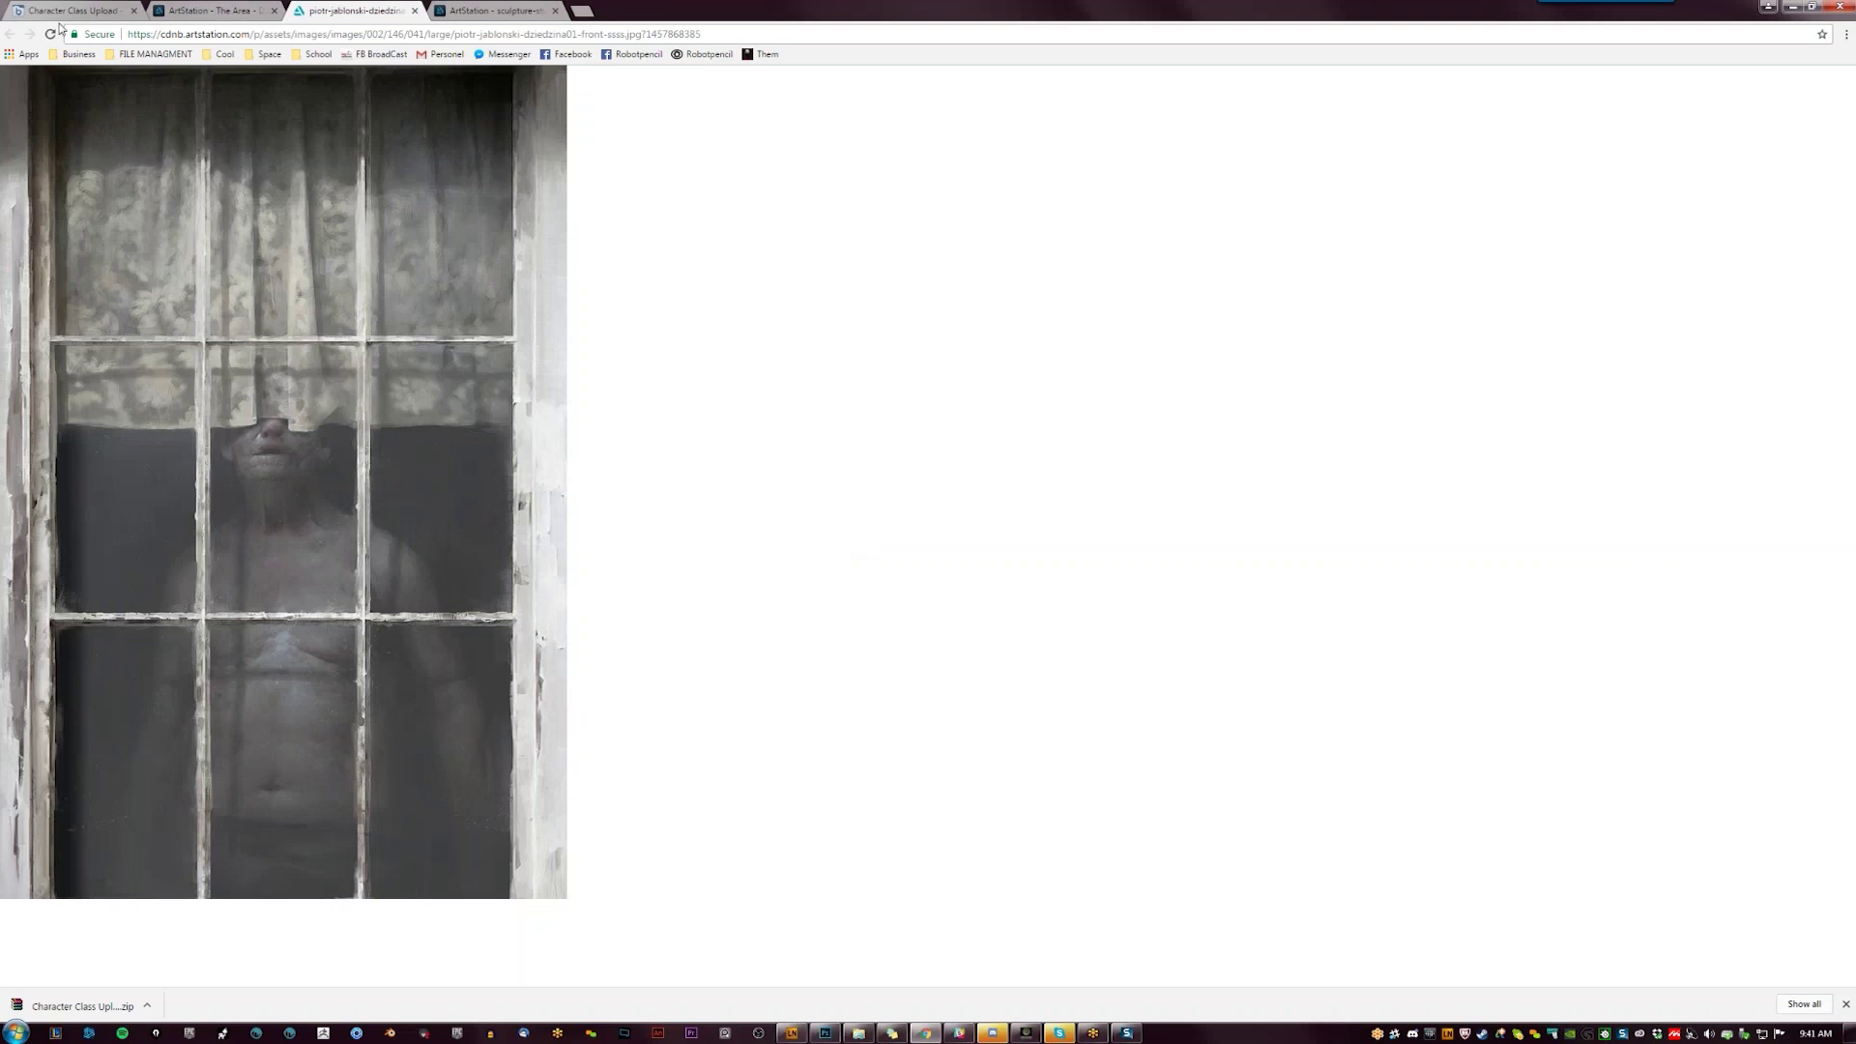
{"action": "left_click", "coordinate": [203, 11]}
{"action": "left_click", "coordinate": [1713, 153]}
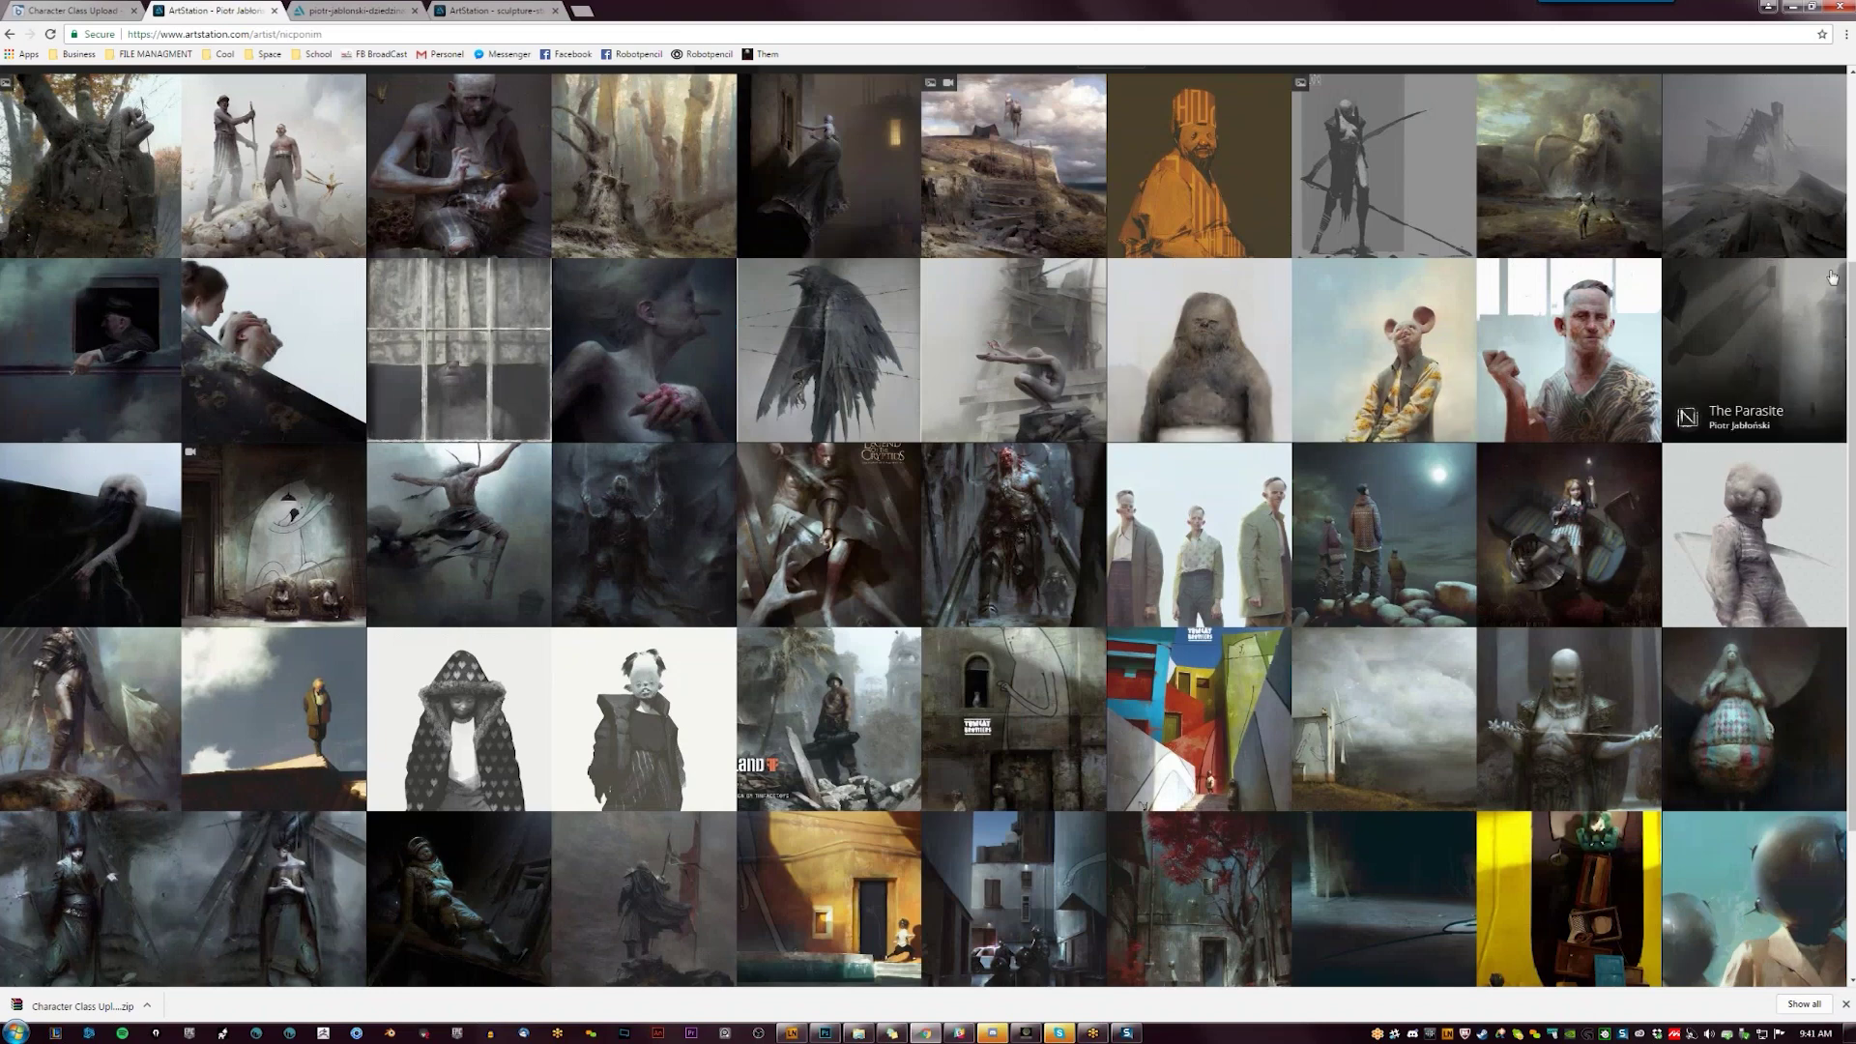
{"action": "scroll", "coordinate": [1788, 396], "scroll_direction": "up", "scroll_amount": 2}
{"action": "scroll", "coordinate": [928, 527], "scroll_direction": "up", "scroll_amount": 2}
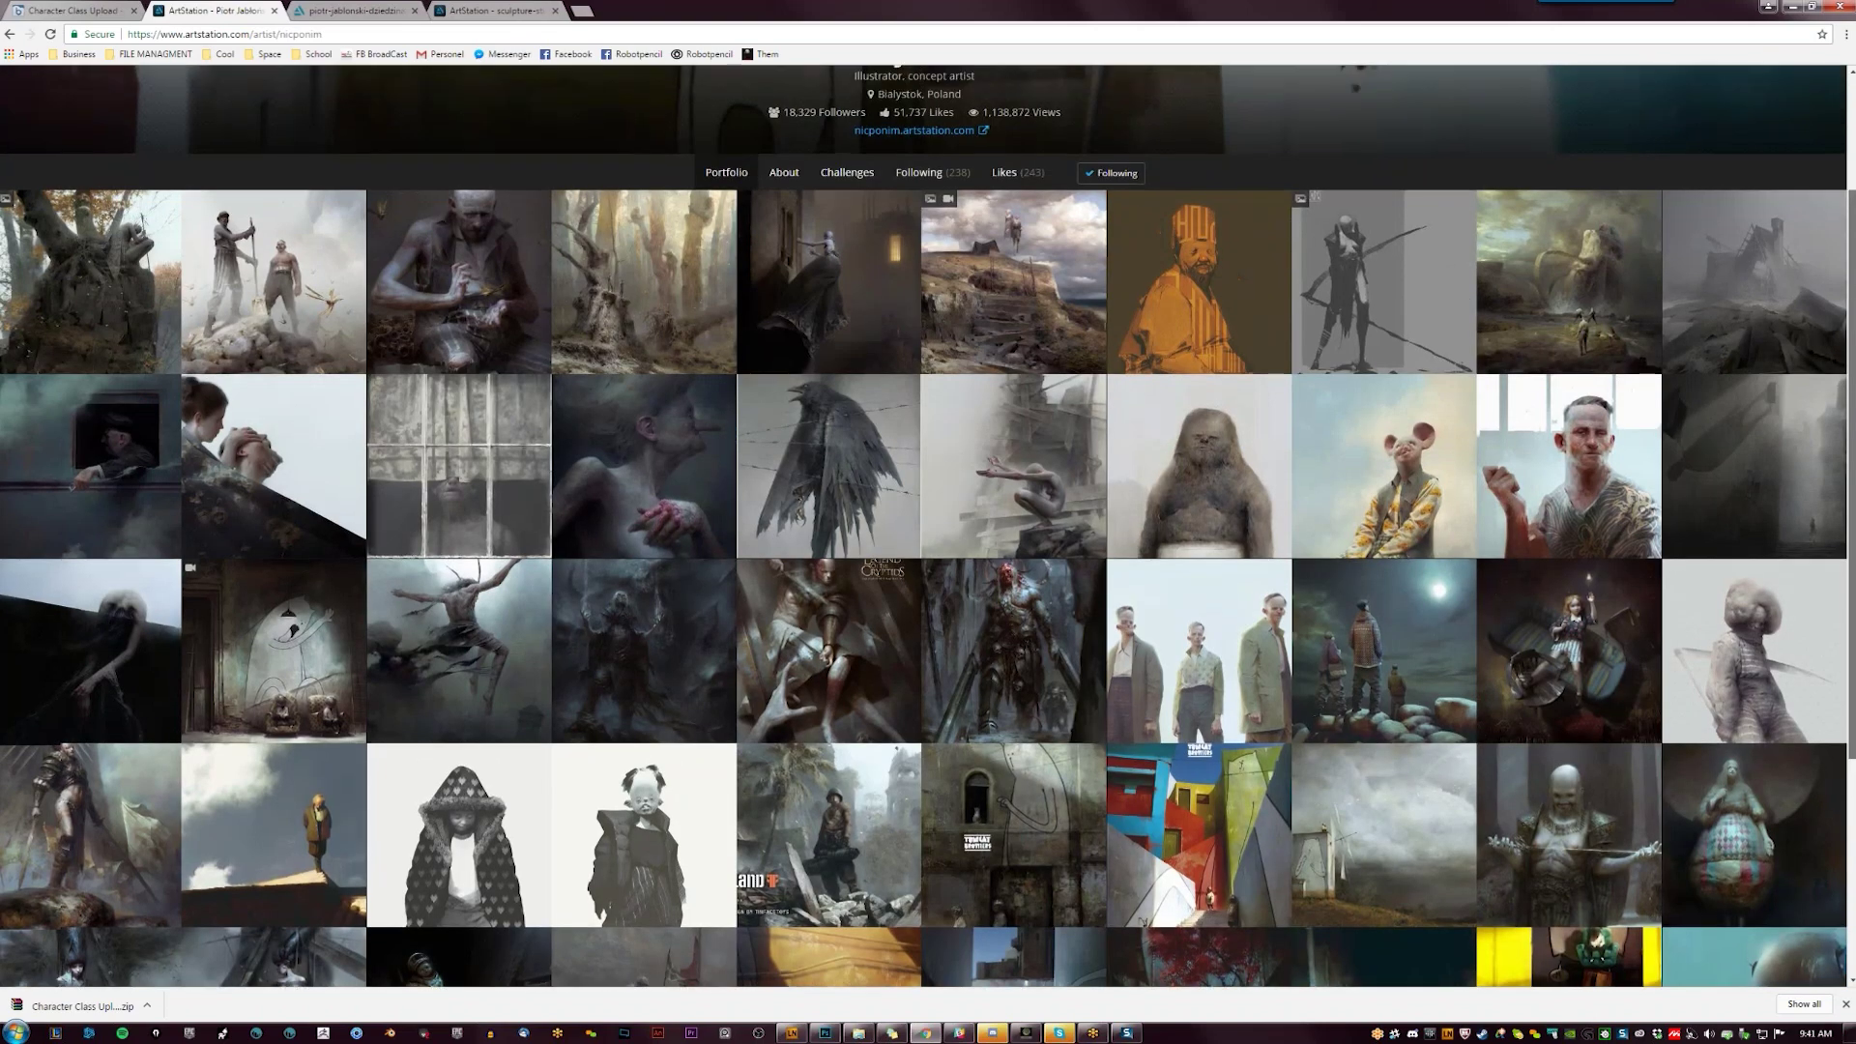
{"action": "scroll", "coordinate": [928, 527], "scroll_direction": "down", "scroll_amount": 1}
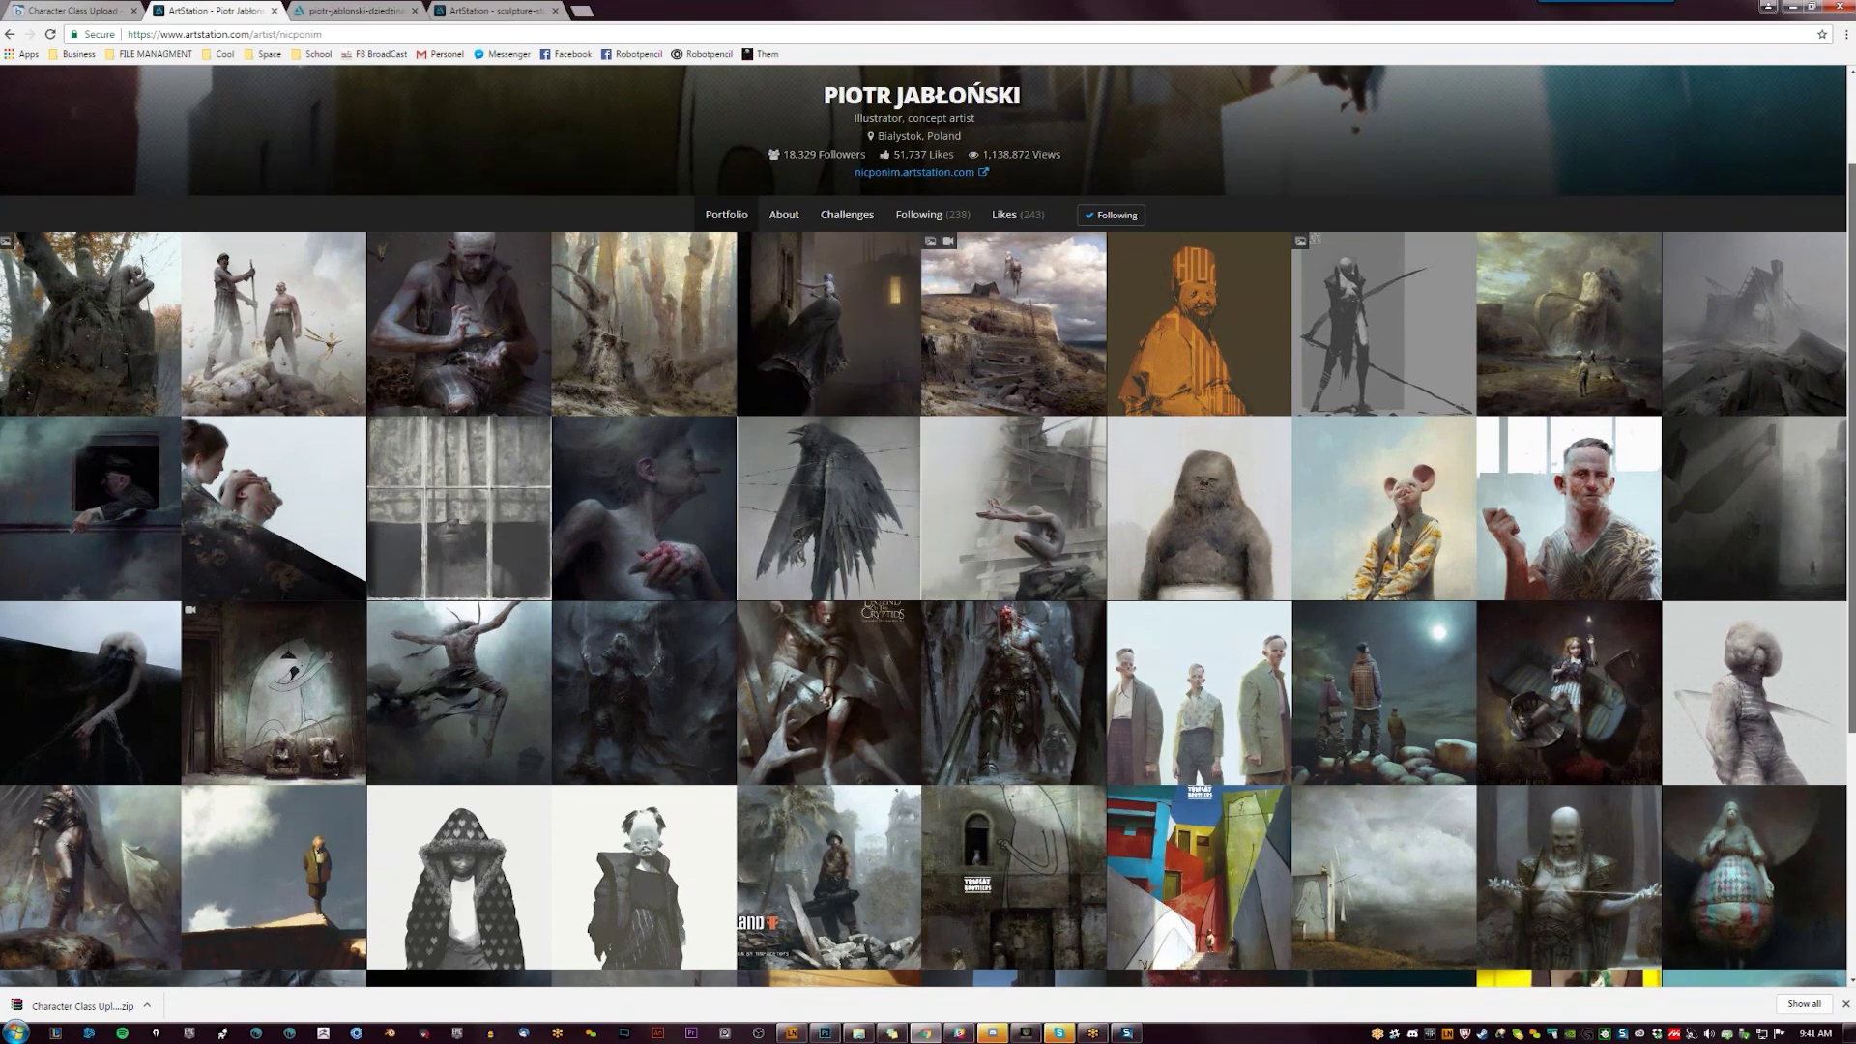
{"action": "scroll", "coordinate": [1837, 384], "scroll_direction": "down", "scroll_amount": 3}
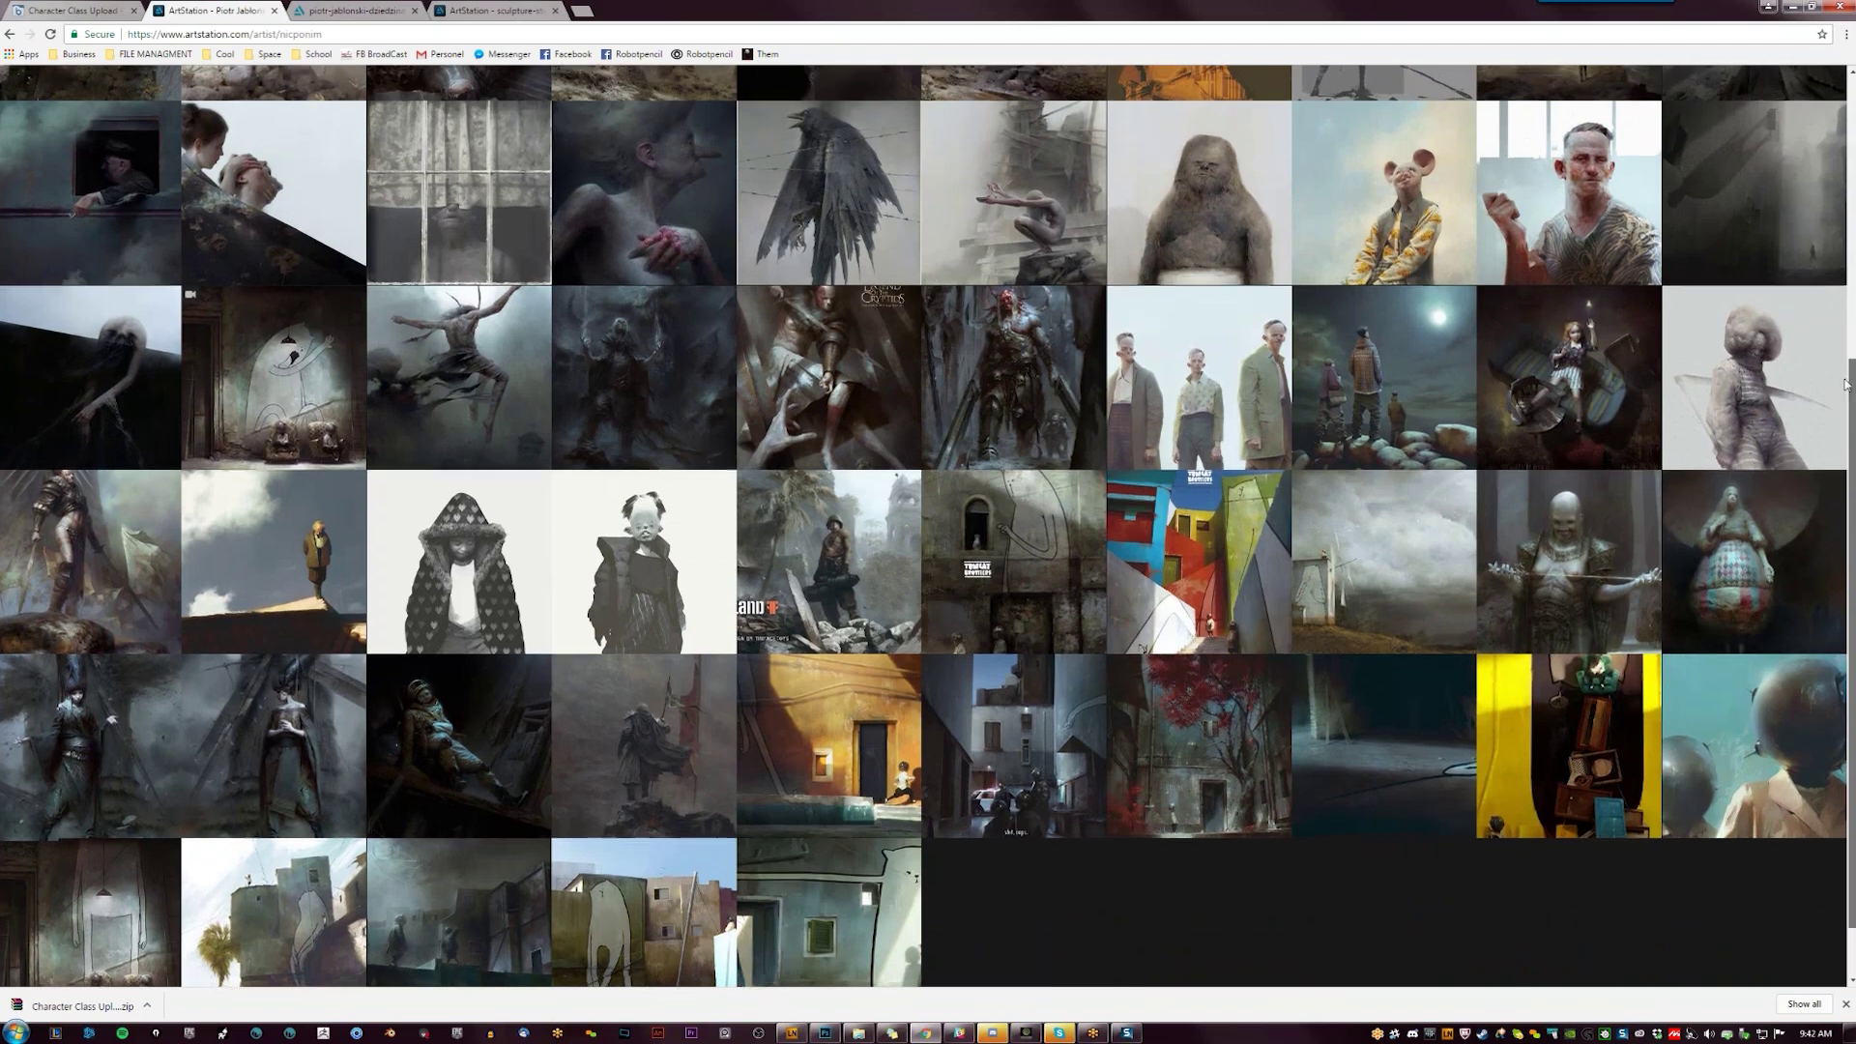
{"action": "scroll", "coordinate": [1850, 250], "scroll_direction": "up", "scroll_amount": 2}
{"action": "left_click_drag", "start_coordinate": [1849, 250], "coordinate": [1849, 123]}
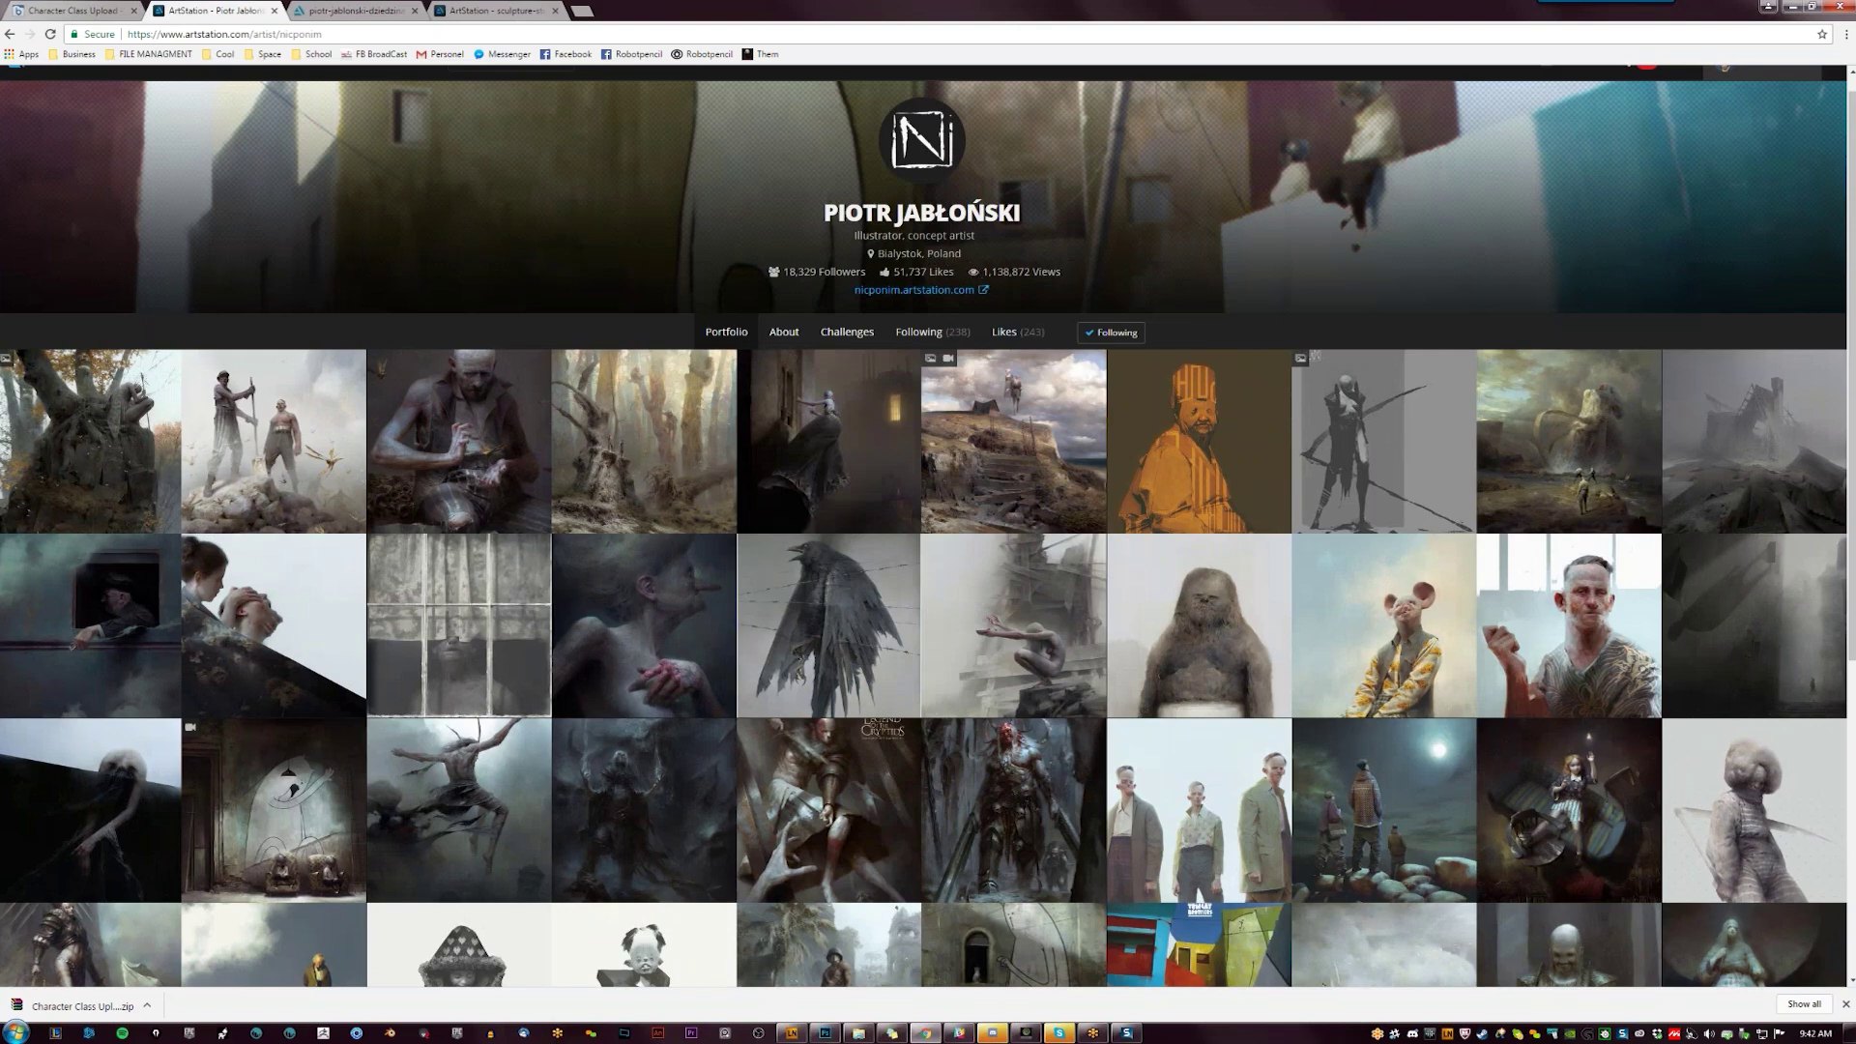
{"action": "left_click", "coordinate": [1723, 408]}
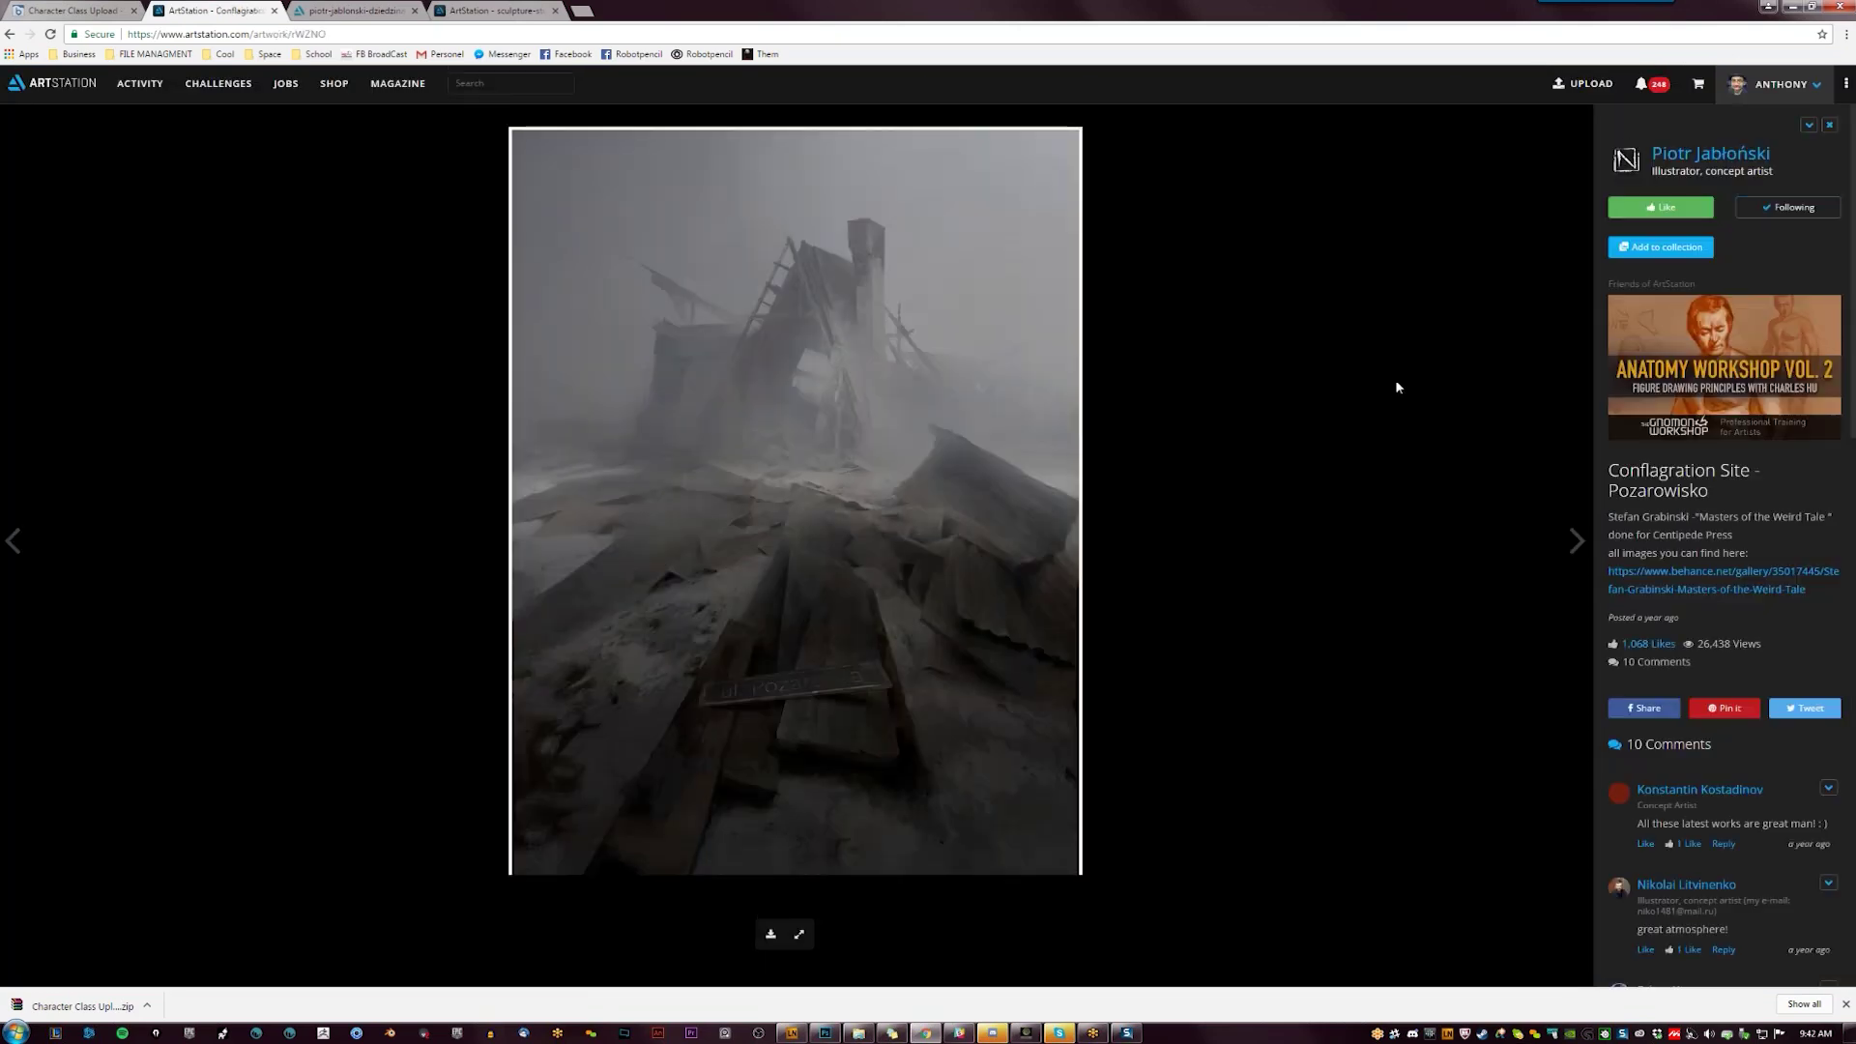
Return to Photoshop, lock the figure layer's transparent pixels and paint light grey tones on the head and neck
{"action": "key", "text": "alt+Tab"}
{"action": "key", "text": "bracketright"}
{"action": "key", "text": "bracketright"}
{"action": "key", "text": "bracketright"}
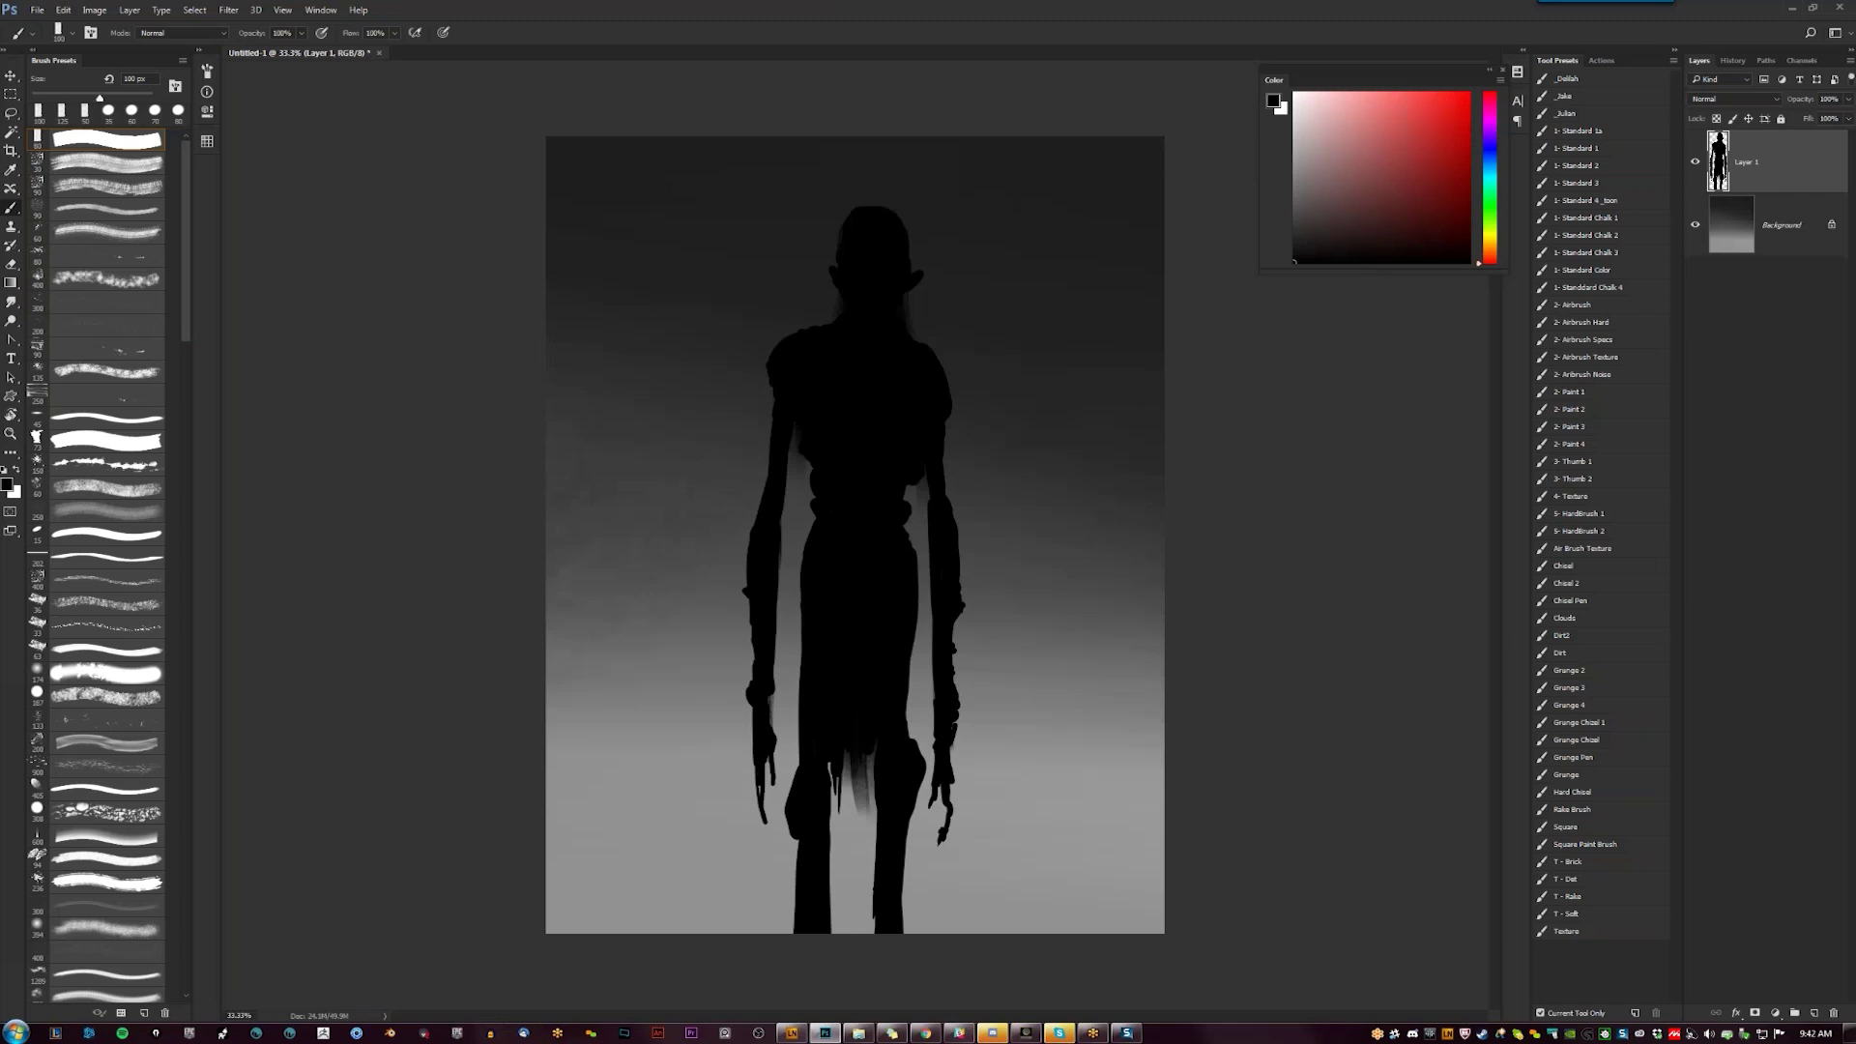
{"action": "key", "text": "slash"}
{"action": "key", "text": "x"}
{"action": "mouse_move", "coordinate": [856, 222]}
{"action": "left_mouse_down"}
{"action": "mouse_move", "coordinate": [882, 274]}
{"action": "mouse_move", "coordinate": [897, 207]}
{"action": "left_mouse_up"}
{"action": "left_click", "coordinate": [864, 275], "text": "alt"}
{"action": "mouse_move", "coordinate": [849, 276]}
{"action": "left_mouse_down"}
{"action": "mouse_move", "coordinate": [912, 350]}
{"action": "mouse_move", "coordinate": [831, 368]}
{"action": "mouse_move", "coordinate": [841, 343]}
{"action": "mouse_move", "coordinate": [923, 348]}
{"action": "mouse_move", "coordinate": [880, 343]}
{"action": "left_mouse_up"}
Brush dark grey over the shoulders, chest and upper arms with an increasingly large brush, undoing the last stroke
{"action": "left_click", "coordinate": [812, 396]}
{"action": "key", "text": "]"}
{"action": "left_click_drag", "start_coordinate": [791, 387], "coordinate": [791, 435]}
{"action": "key", "text": "]"}
{"action": "key", "text": "]"}
{"action": "key", "text": "]"}
{"action": "left_click", "coordinate": [820, 401]}
{"action": "key", "text": "]"}
{"action": "key", "text": "]"}
{"action": "mouse_move", "coordinate": [909, 406]}
{"action": "left_mouse_down"}
{"action": "mouse_move", "coordinate": [916, 440]}
{"action": "mouse_move", "coordinate": [865, 503]}
{"action": "mouse_move", "coordinate": [812, 512]}
{"action": "mouse_move", "coordinate": [812, 643]}
{"action": "left_mouse_up"}
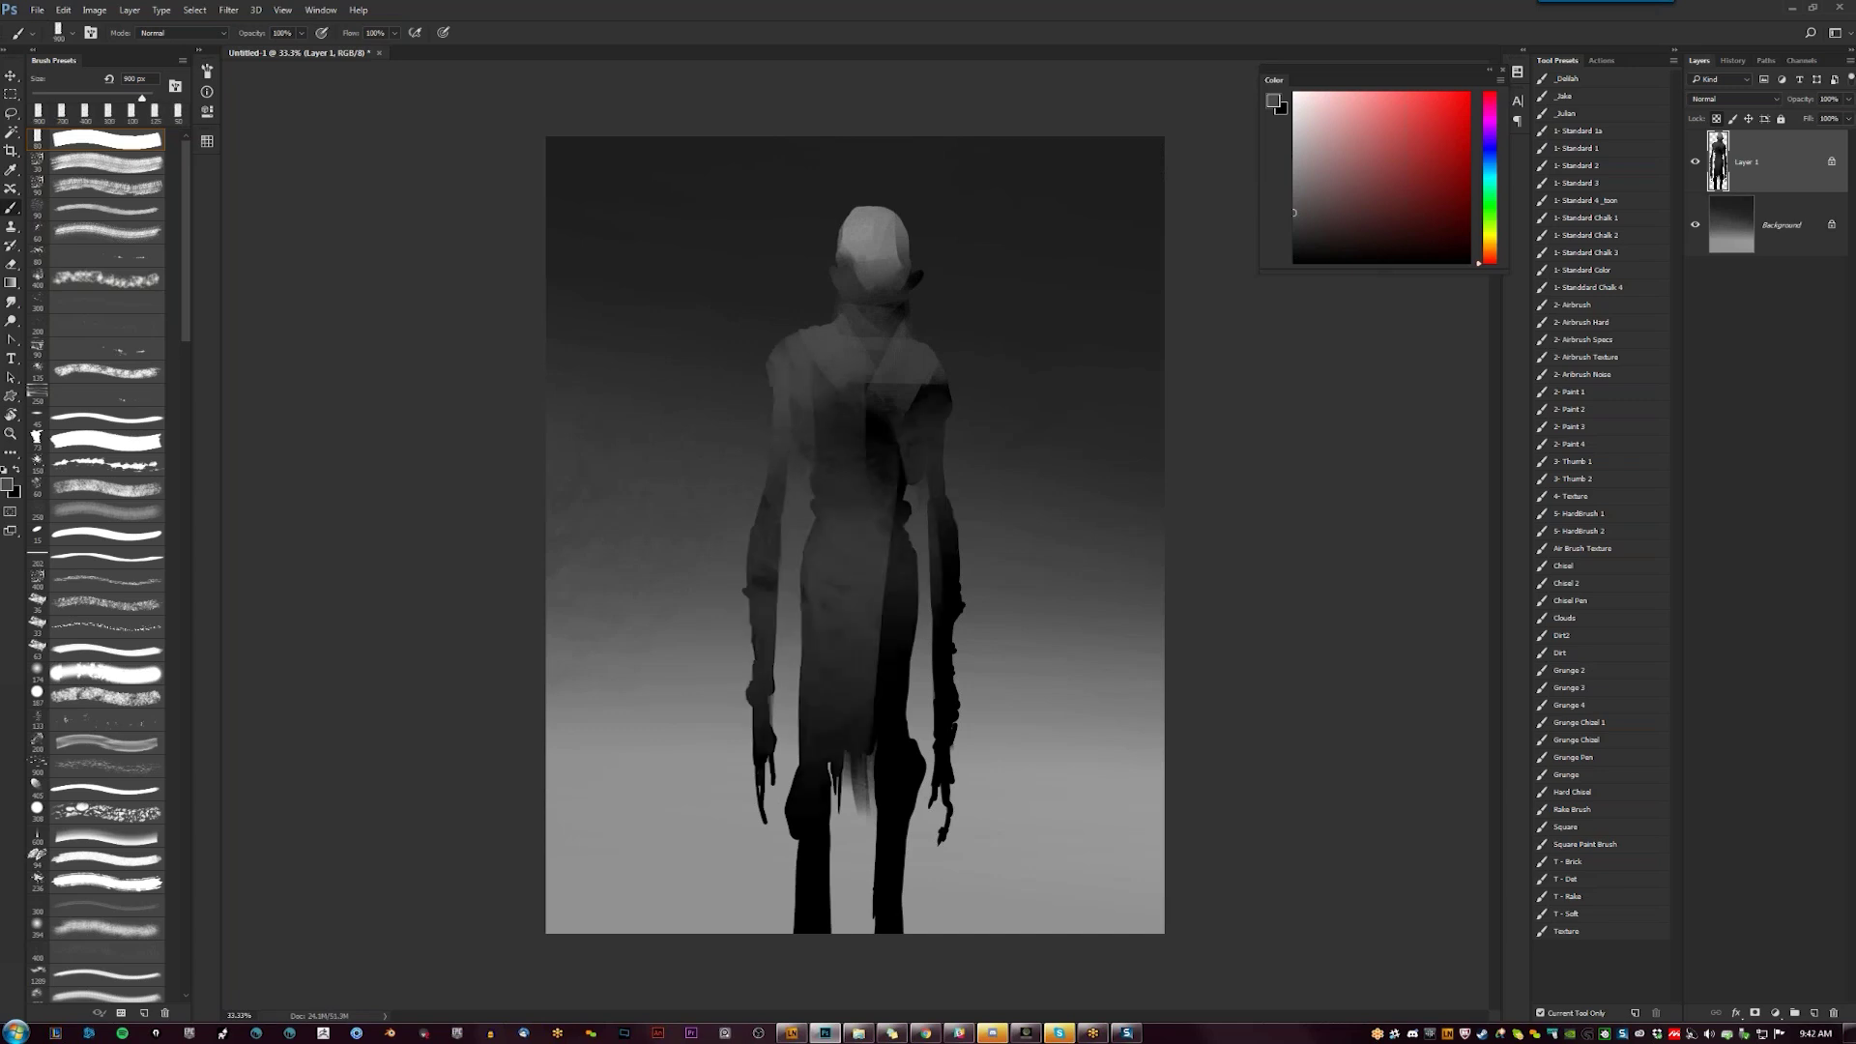
{"action": "key", "text": "ctrl+z"}
Spread the dark grey over the torso, skirt, forearms and thighs with broad strokes
{"action": "mouse_move", "coordinate": [874, 551]}
{"action": "left_mouse_down"}
{"action": "mouse_move", "coordinate": [826, 785]}
{"action": "mouse_move", "coordinate": [952, 580]}
{"action": "left_mouse_up"}
{"action": "mouse_move", "coordinate": [894, 459]}
{"action": "left_mouse_down"}
{"action": "mouse_move", "coordinate": [758, 522]}
{"action": "mouse_move", "coordinate": [774, 667]}
{"action": "left_mouse_up"}
{"action": "mouse_move", "coordinate": [952, 599]}
{"action": "left_mouse_down"}
{"action": "mouse_move", "coordinate": [943, 705]}
{"action": "mouse_move", "coordinate": [870, 767]}
{"action": "mouse_move", "coordinate": [841, 696]}
{"action": "mouse_move", "coordinate": [763, 624]}
{"action": "left_mouse_up"}
{"action": "left_click_drag", "start_coordinate": [851, 406], "coordinate": [870, 484]}
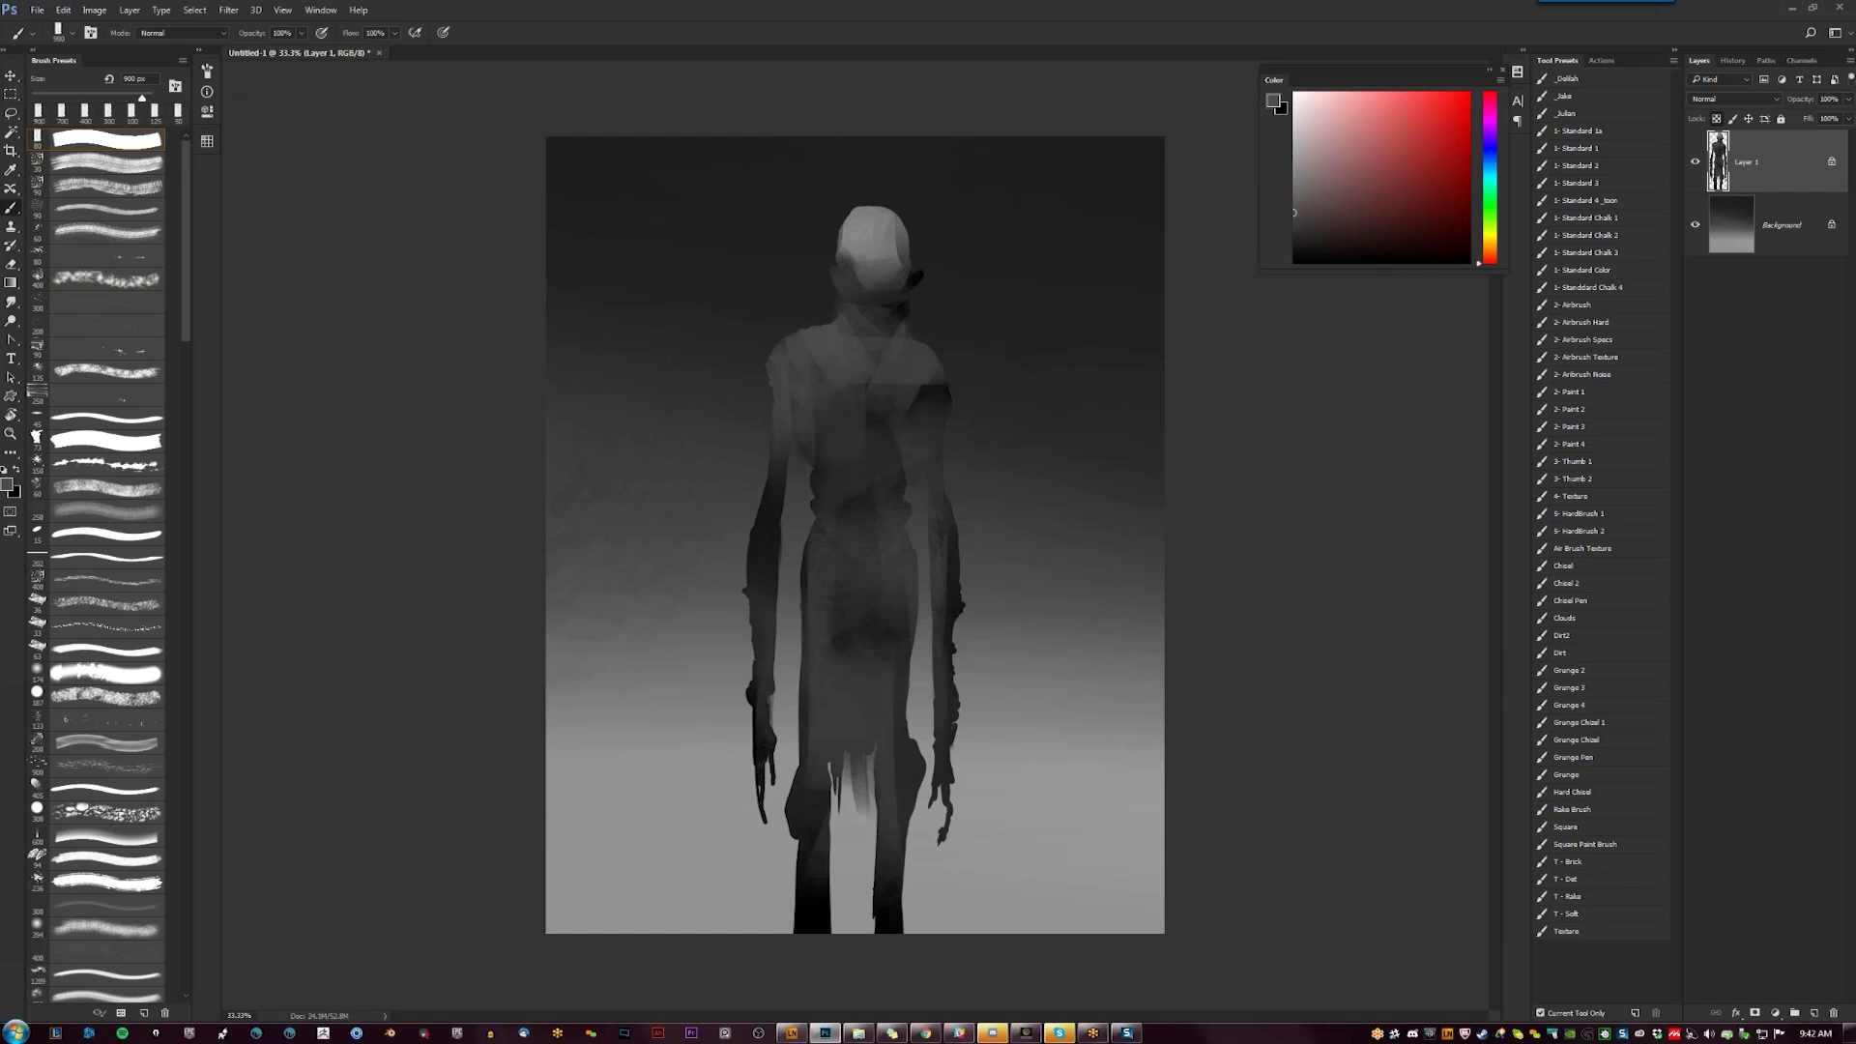
Darken the neck and upper chest with black using the Airbrush preset
{"action": "left_click", "coordinate": [1605, 302]}
{"action": "key", "text": "d"}
{"action": "left_click_drag", "start_coordinate": [822, 328], "coordinate": [895, 357]}
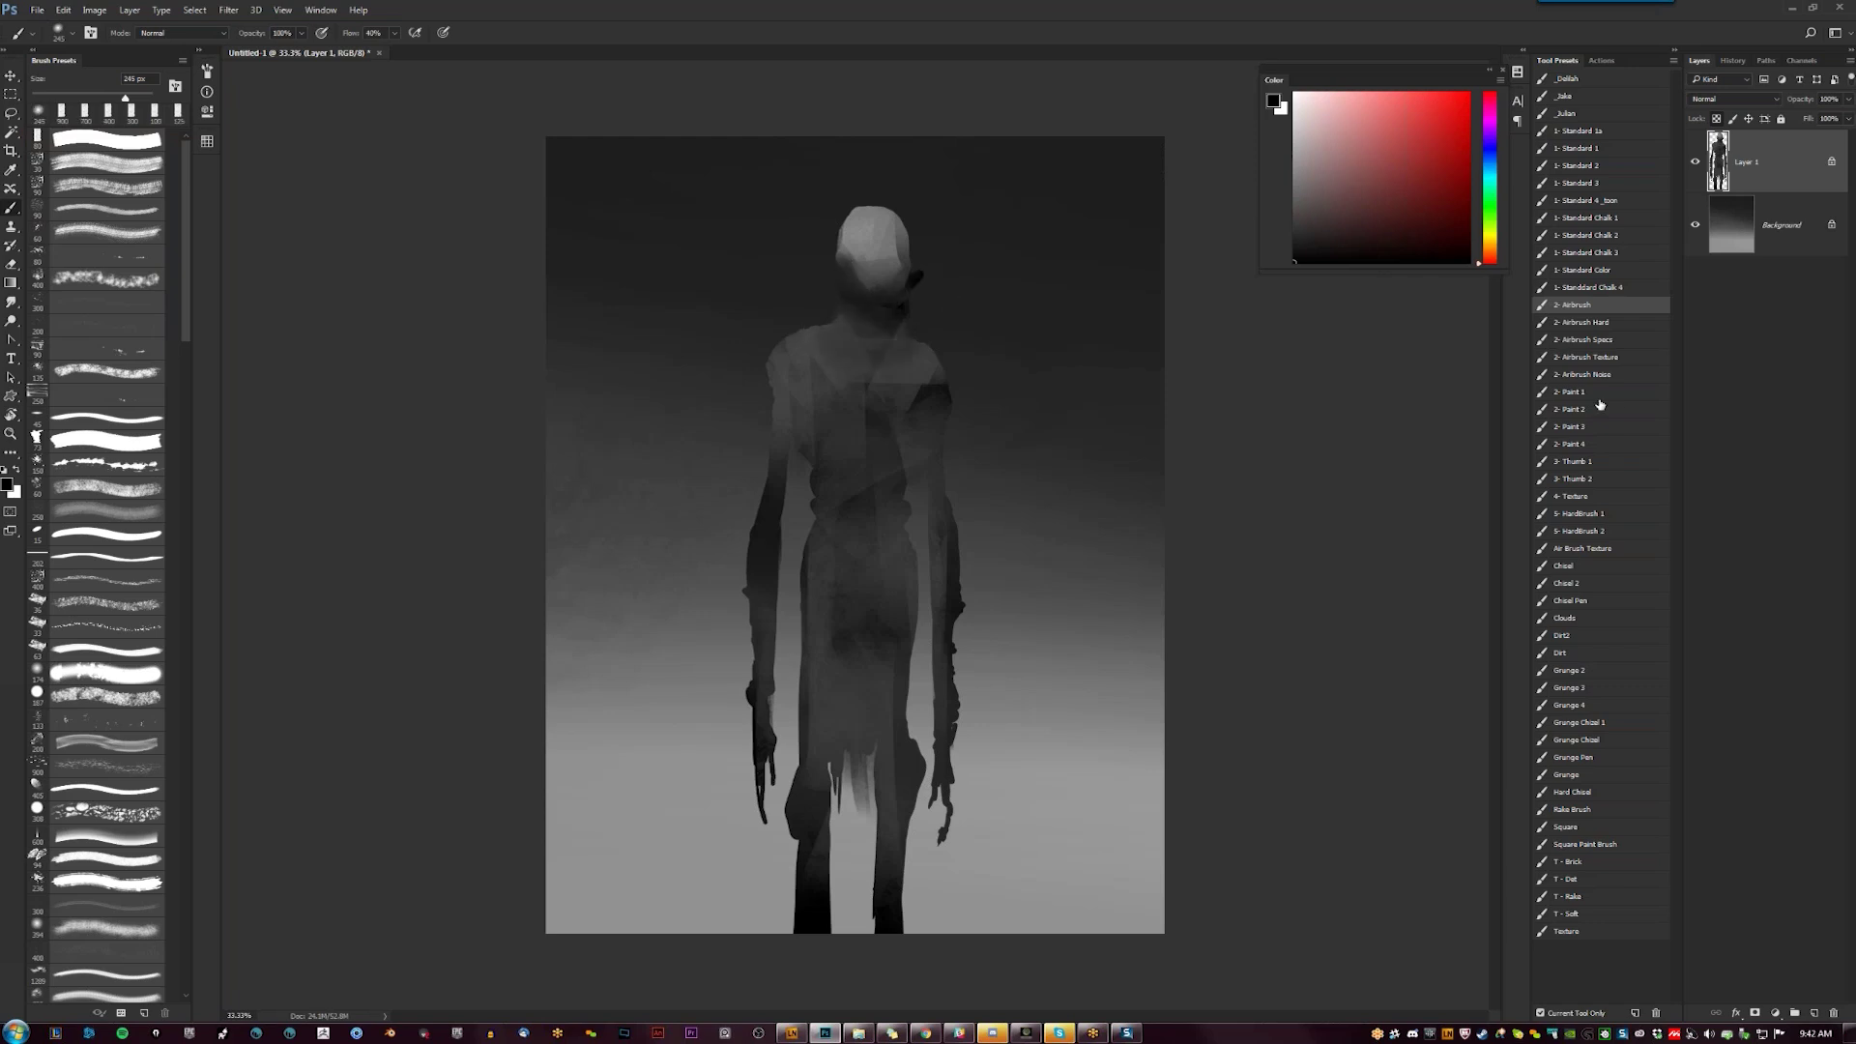
Darken the chest, waist and skirt with black using the Airbrush Space preset
{"action": "left_click", "coordinate": [1619, 329]}
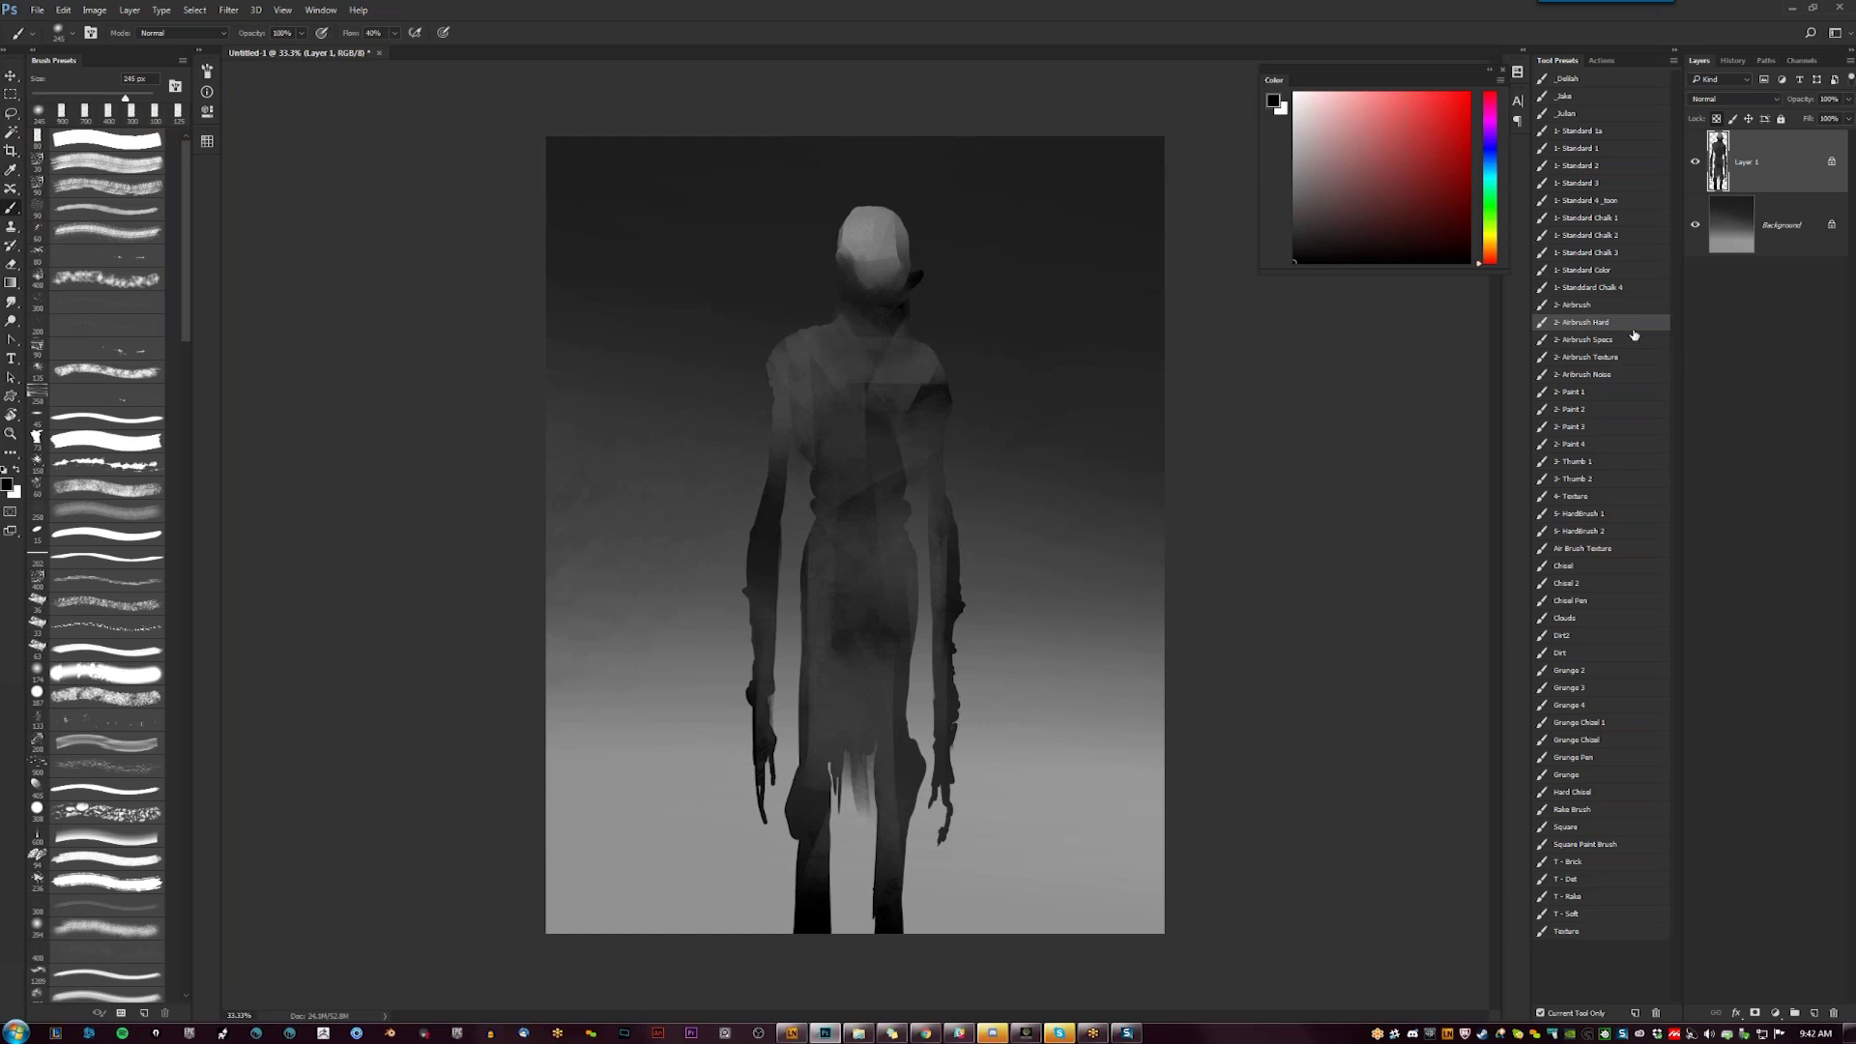
{"action": "left_click", "coordinate": [1634, 339]}
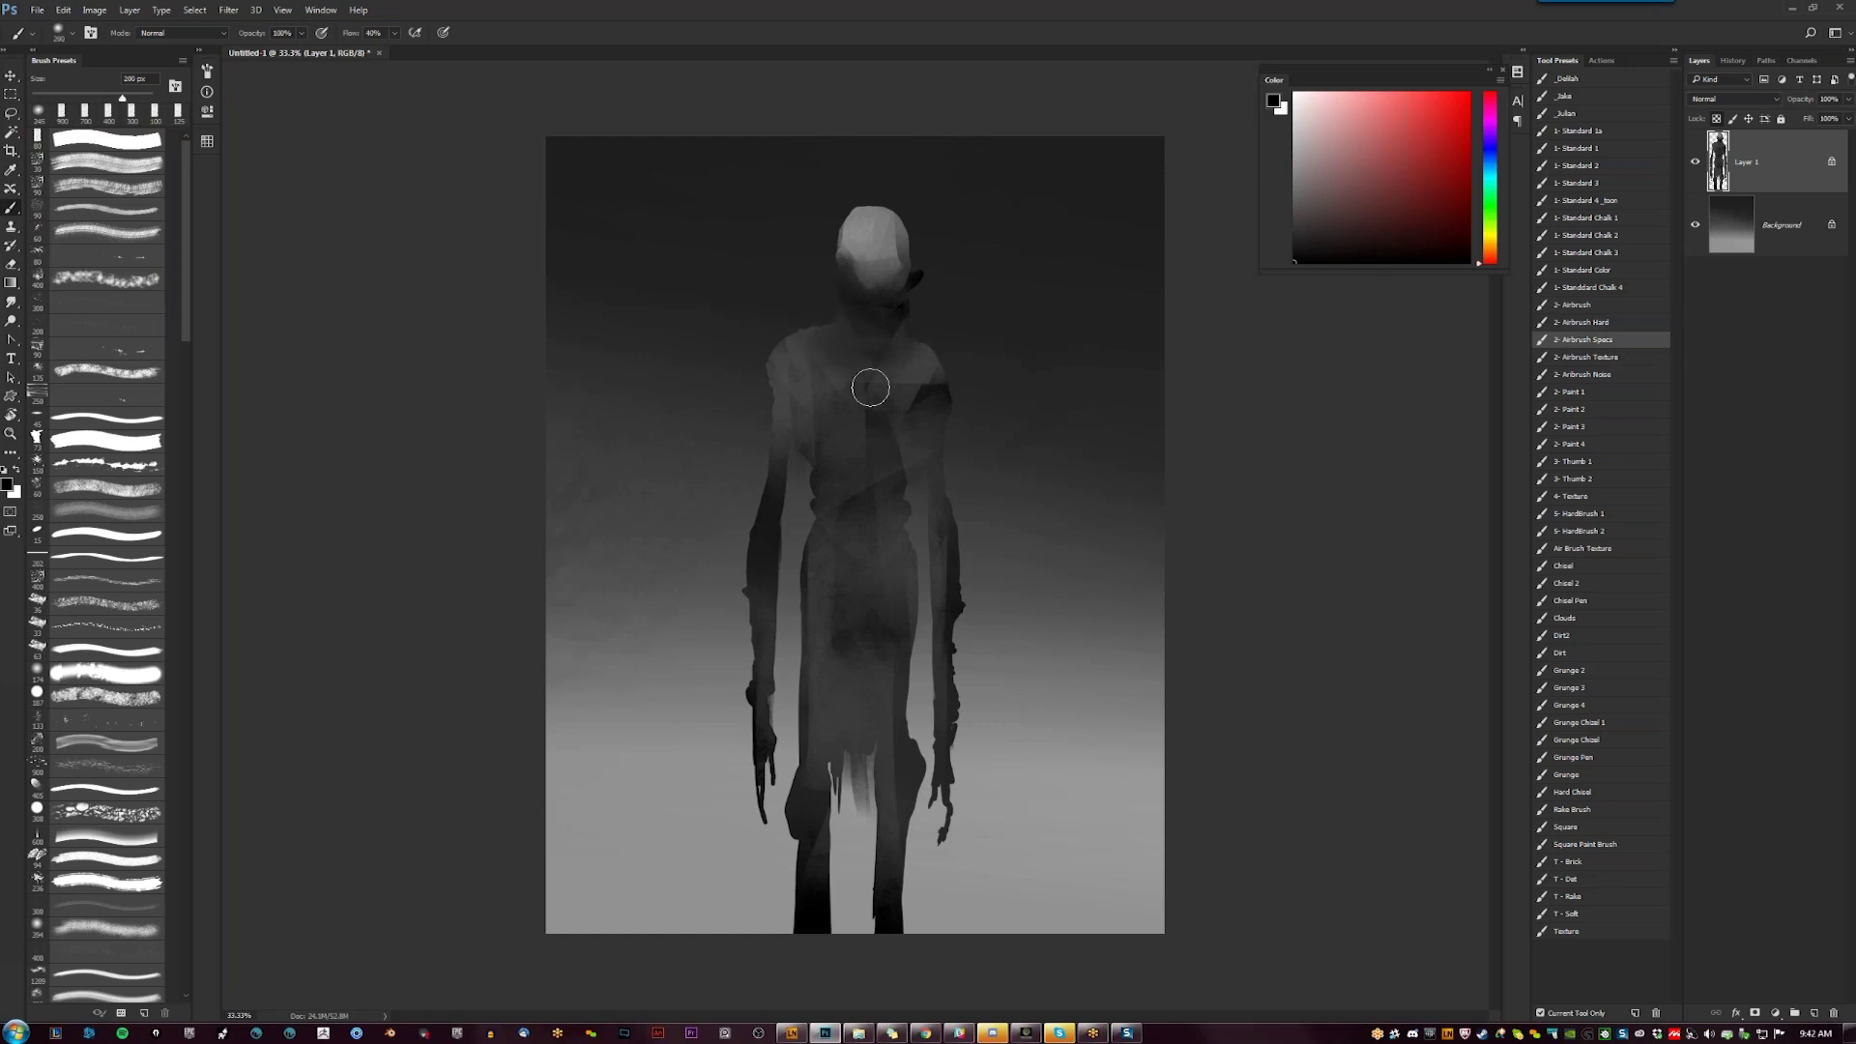
{"action": "left_click_drag", "start_coordinate": [801, 416], "coordinate": [849, 406]}
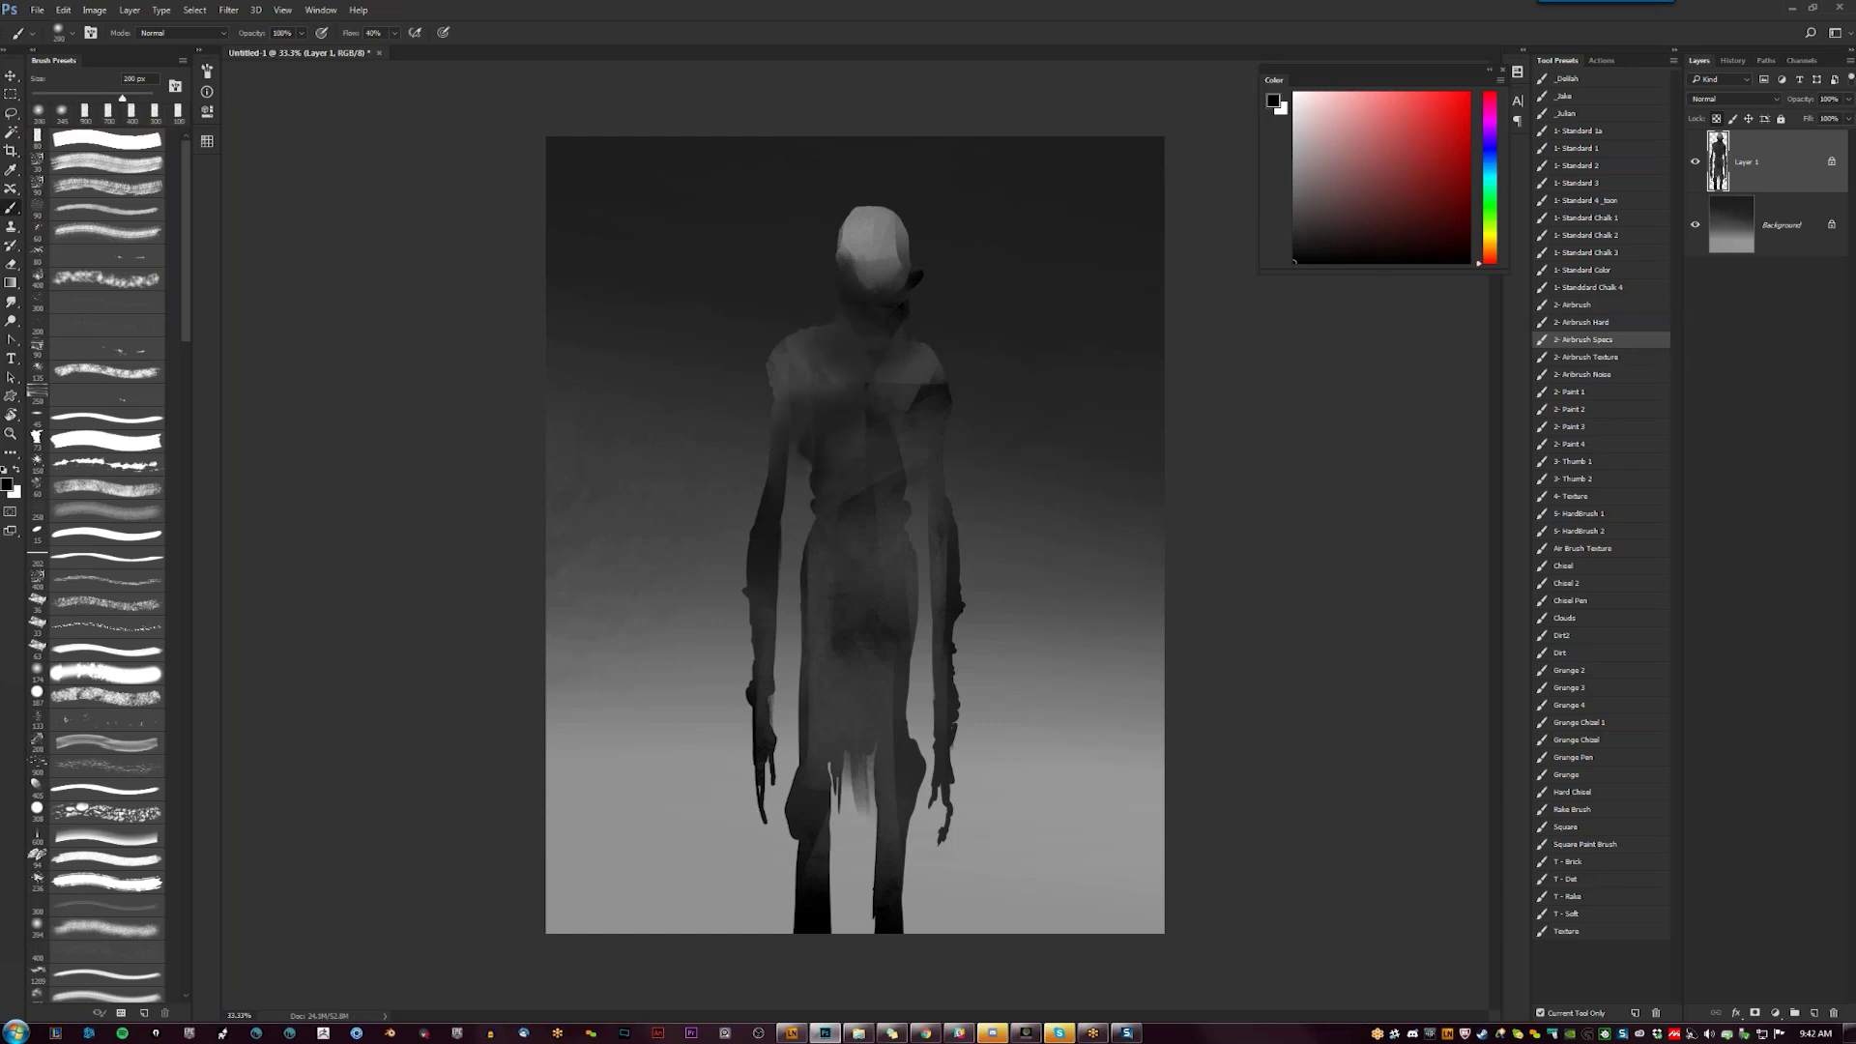
{"action": "mouse_move", "coordinate": [845, 505]}
{"action": "left_mouse_down"}
{"action": "mouse_move", "coordinate": [890, 473]}
{"action": "mouse_move", "coordinate": [866, 472]}
{"action": "mouse_move", "coordinate": [898, 640]}
{"action": "left_mouse_up"}
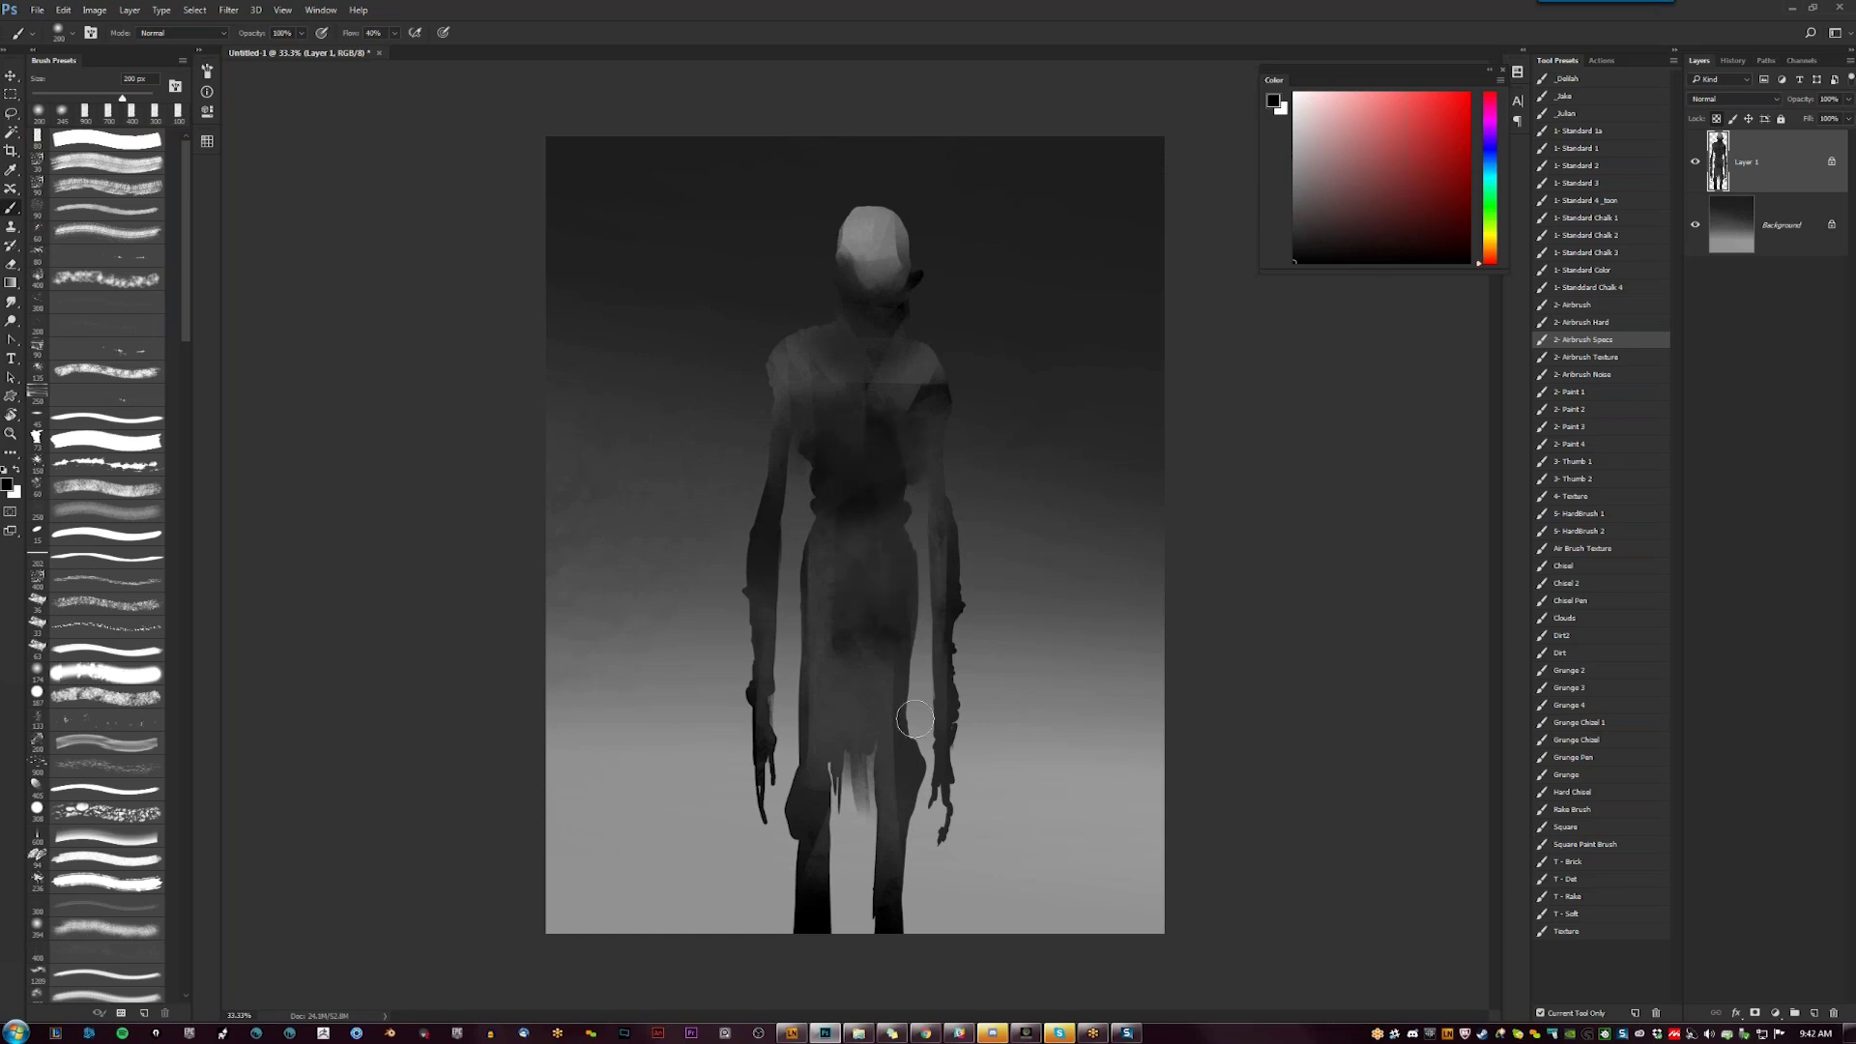
{"action": "left_click_drag", "start_coordinate": [836, 546], "coordinate": [872, 742]}
Lighten the head and the tops of both shoulders with soft white strokes
{"action": "key", "text": "x"}
{"action": "left_click_drag", "start_coordinate": [872, 259], "coordinate": [862, 223]}
{"action": "left_click_drag", "start_coordinate": [808, 352], "coordinate": [828, 323]}
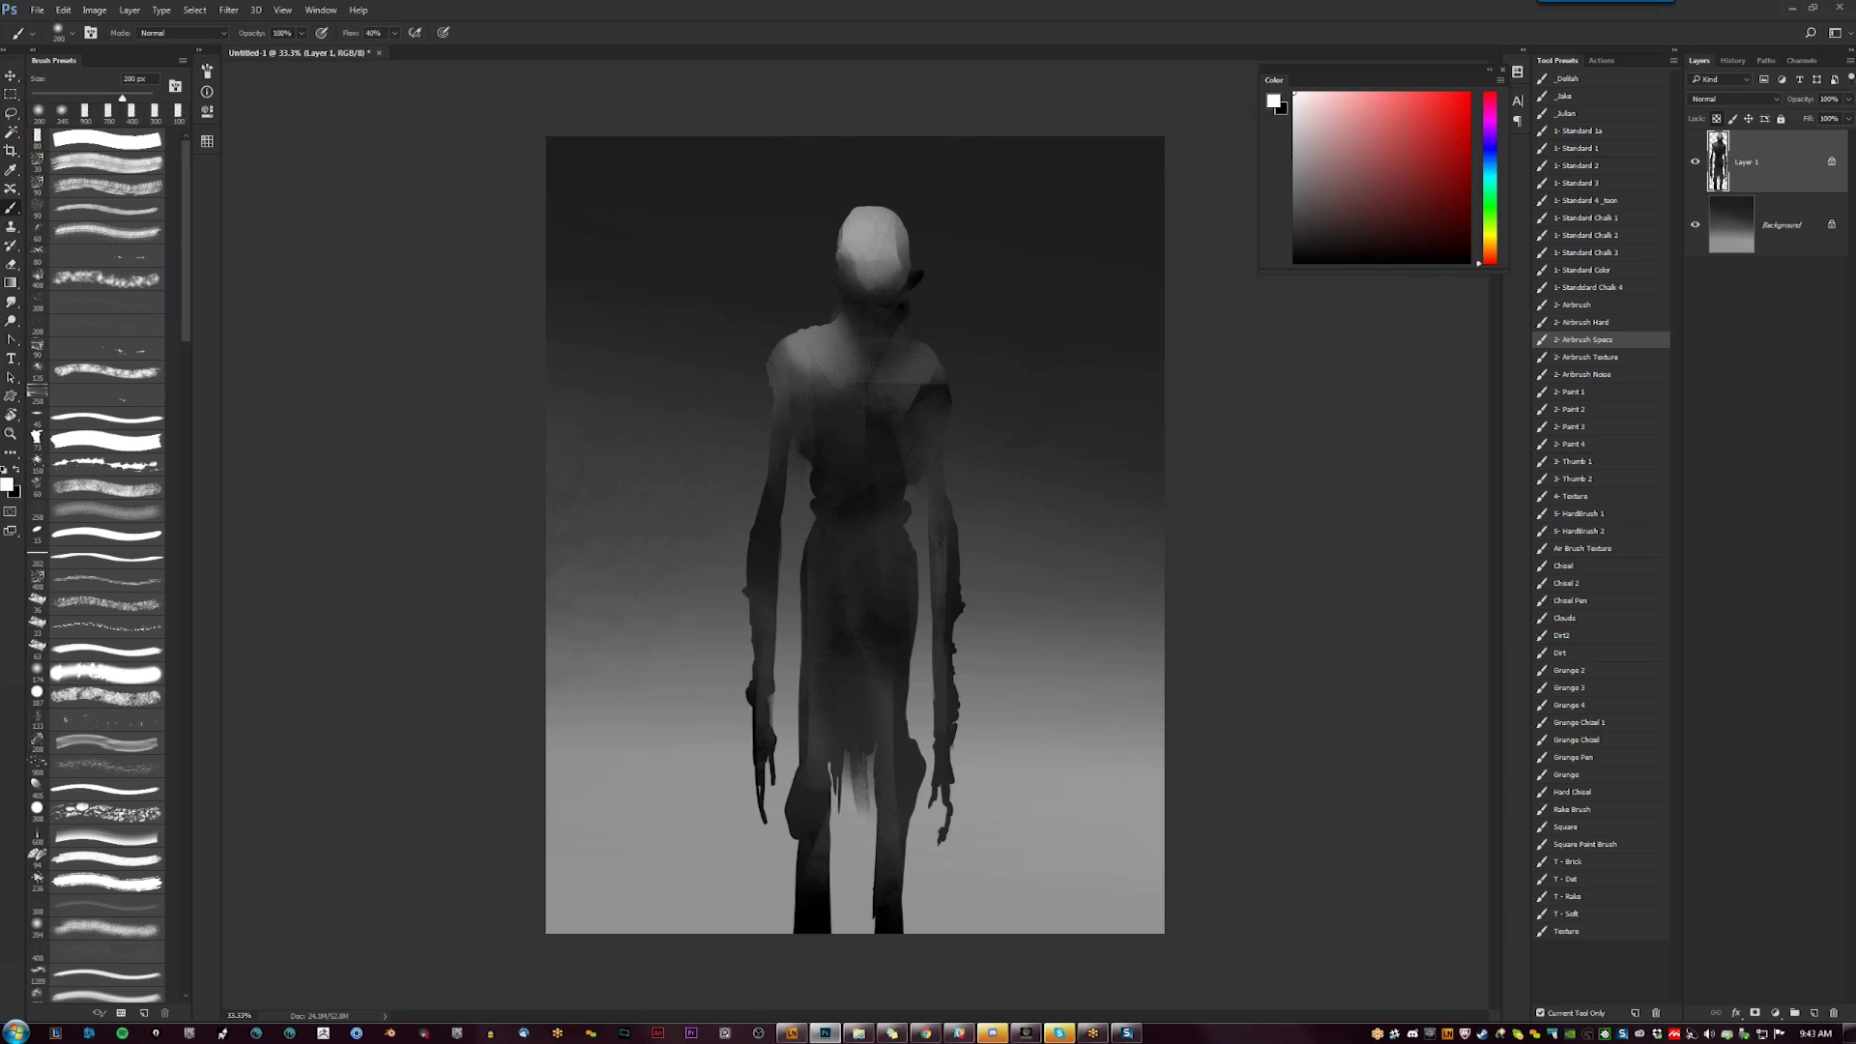
{"action": "mouse_move", "coordinate": [913, 349]}
{"action": "left_mouse_down"}
{"action": "mouse_move", "coordinate": [928, 372]}
{"action": "mouse_move", "coordinate": [944, 352]}
{"action": "left_mouse_up"}
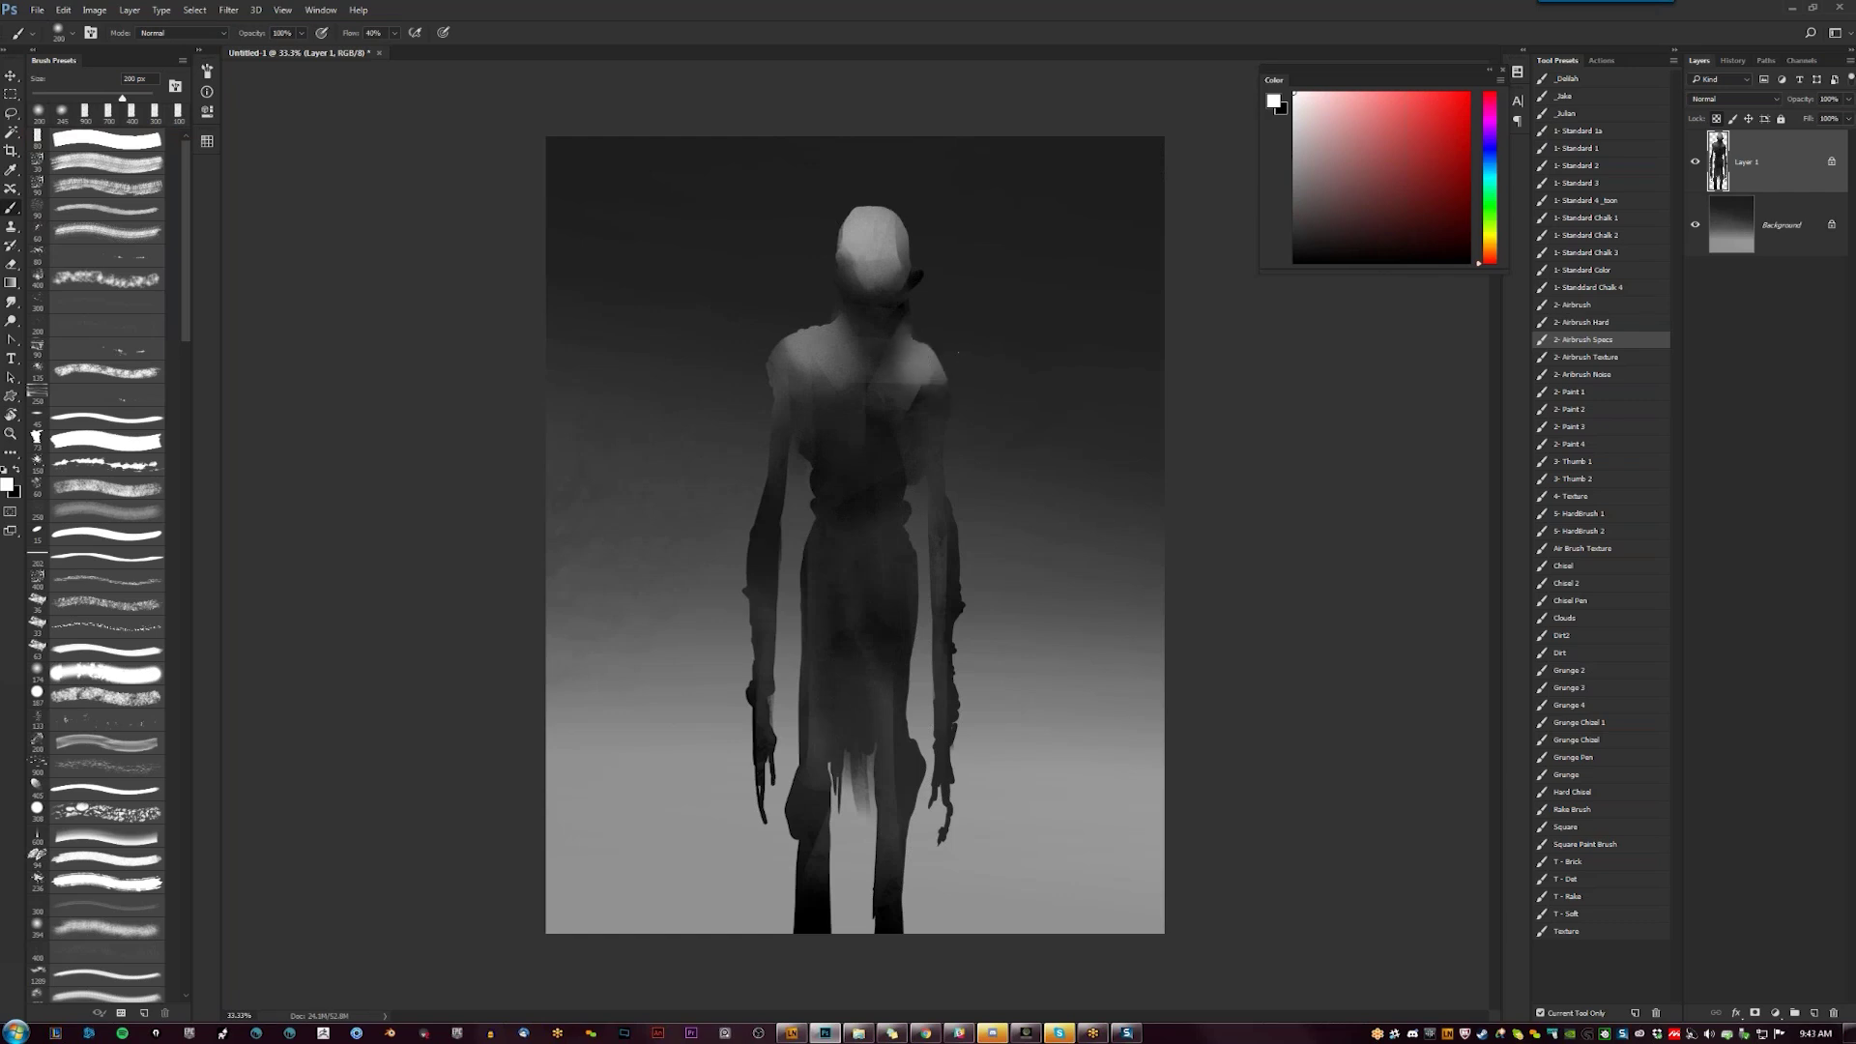
Add highlights along the outer edges of both shoulders with a smaller white brush
{"action": "key", "text": "["}
{"action": "key", "text": "["}
{"action": "key", "text": "["}
{"action": "key", "text": "["}
{"action": "key", "text": "["}
{"action": "left_click_drag", "start_coordinate": [945, 379], "coordinate": [934, 360]}
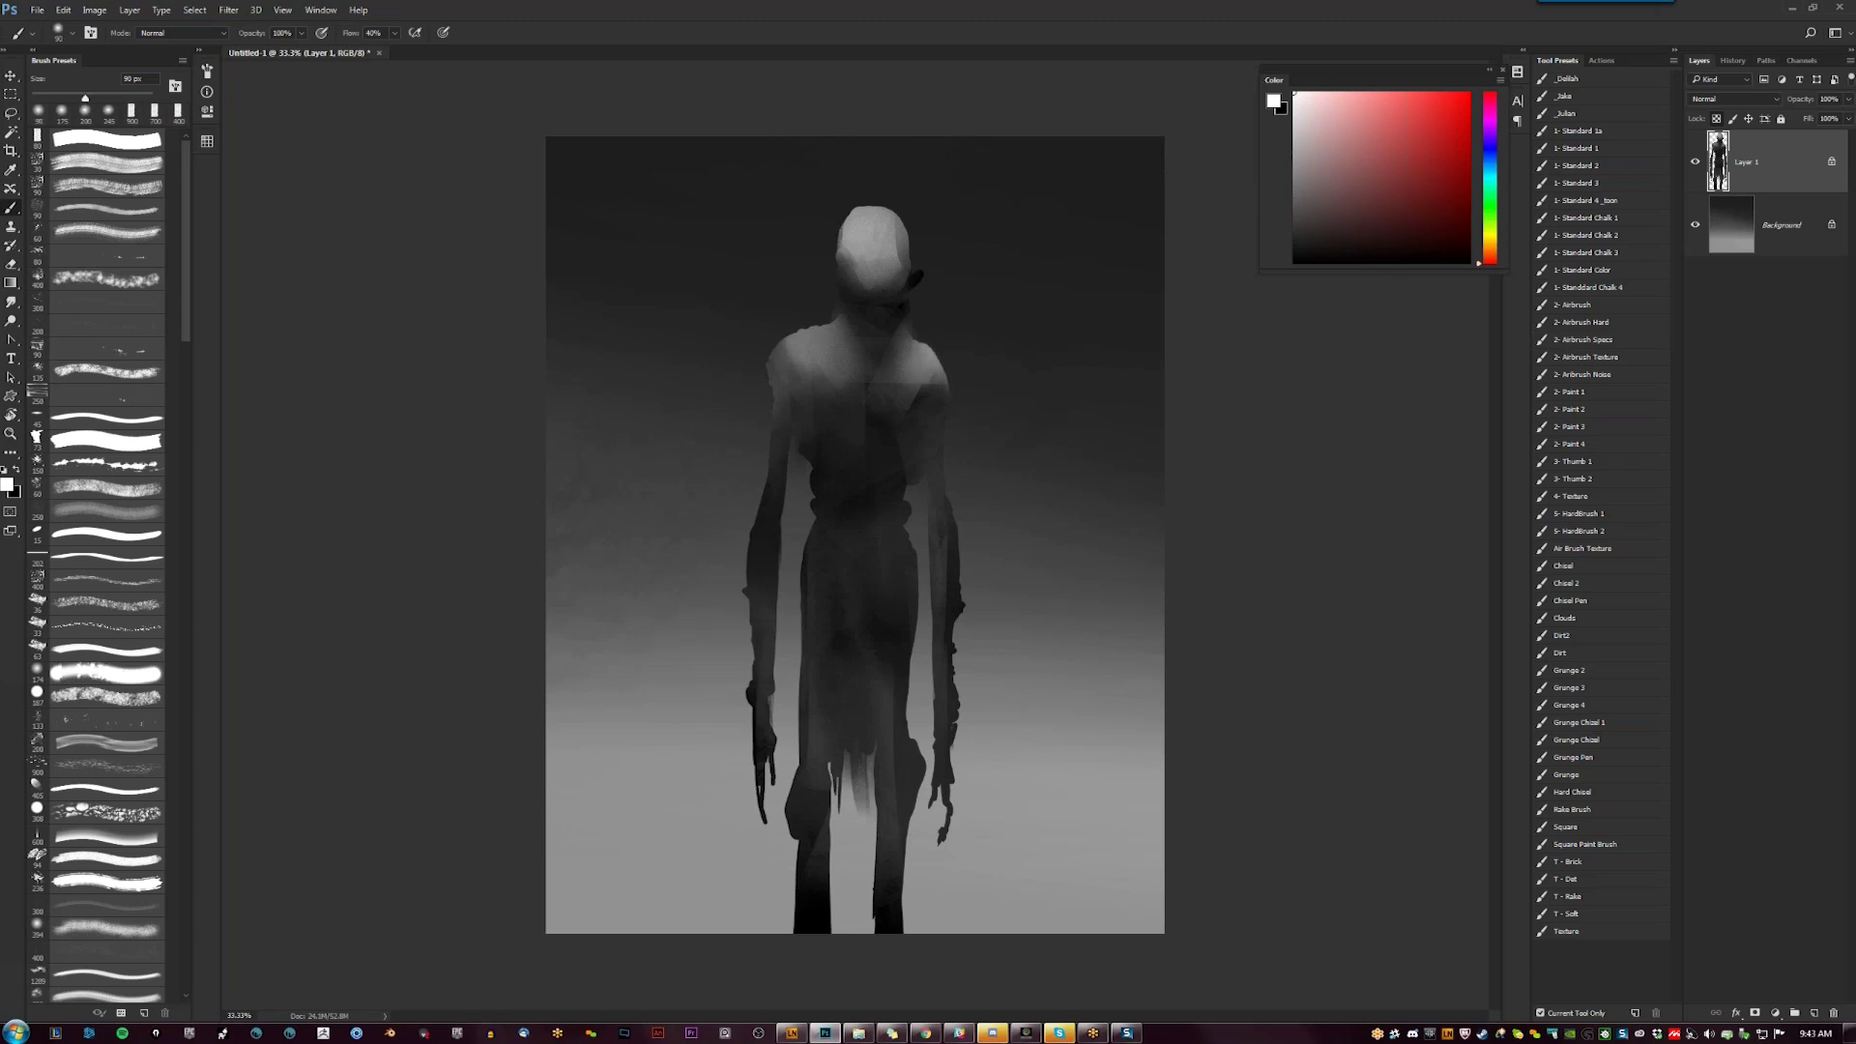
{"action": "mouse_move", "coordinate": [810, 329]}
{"action": "left_mouse_down"}
{"action": "mouse_move", "coordinate": [771, 362]}
{"action": "mouse_move", "coordinate": [831, 367]}
{"action": "mouse_move", "coordinate": [785, 370]}
{"action": "mouse_move", "coordinate": [791, 355]}
{"action": "left_mouse_up"}
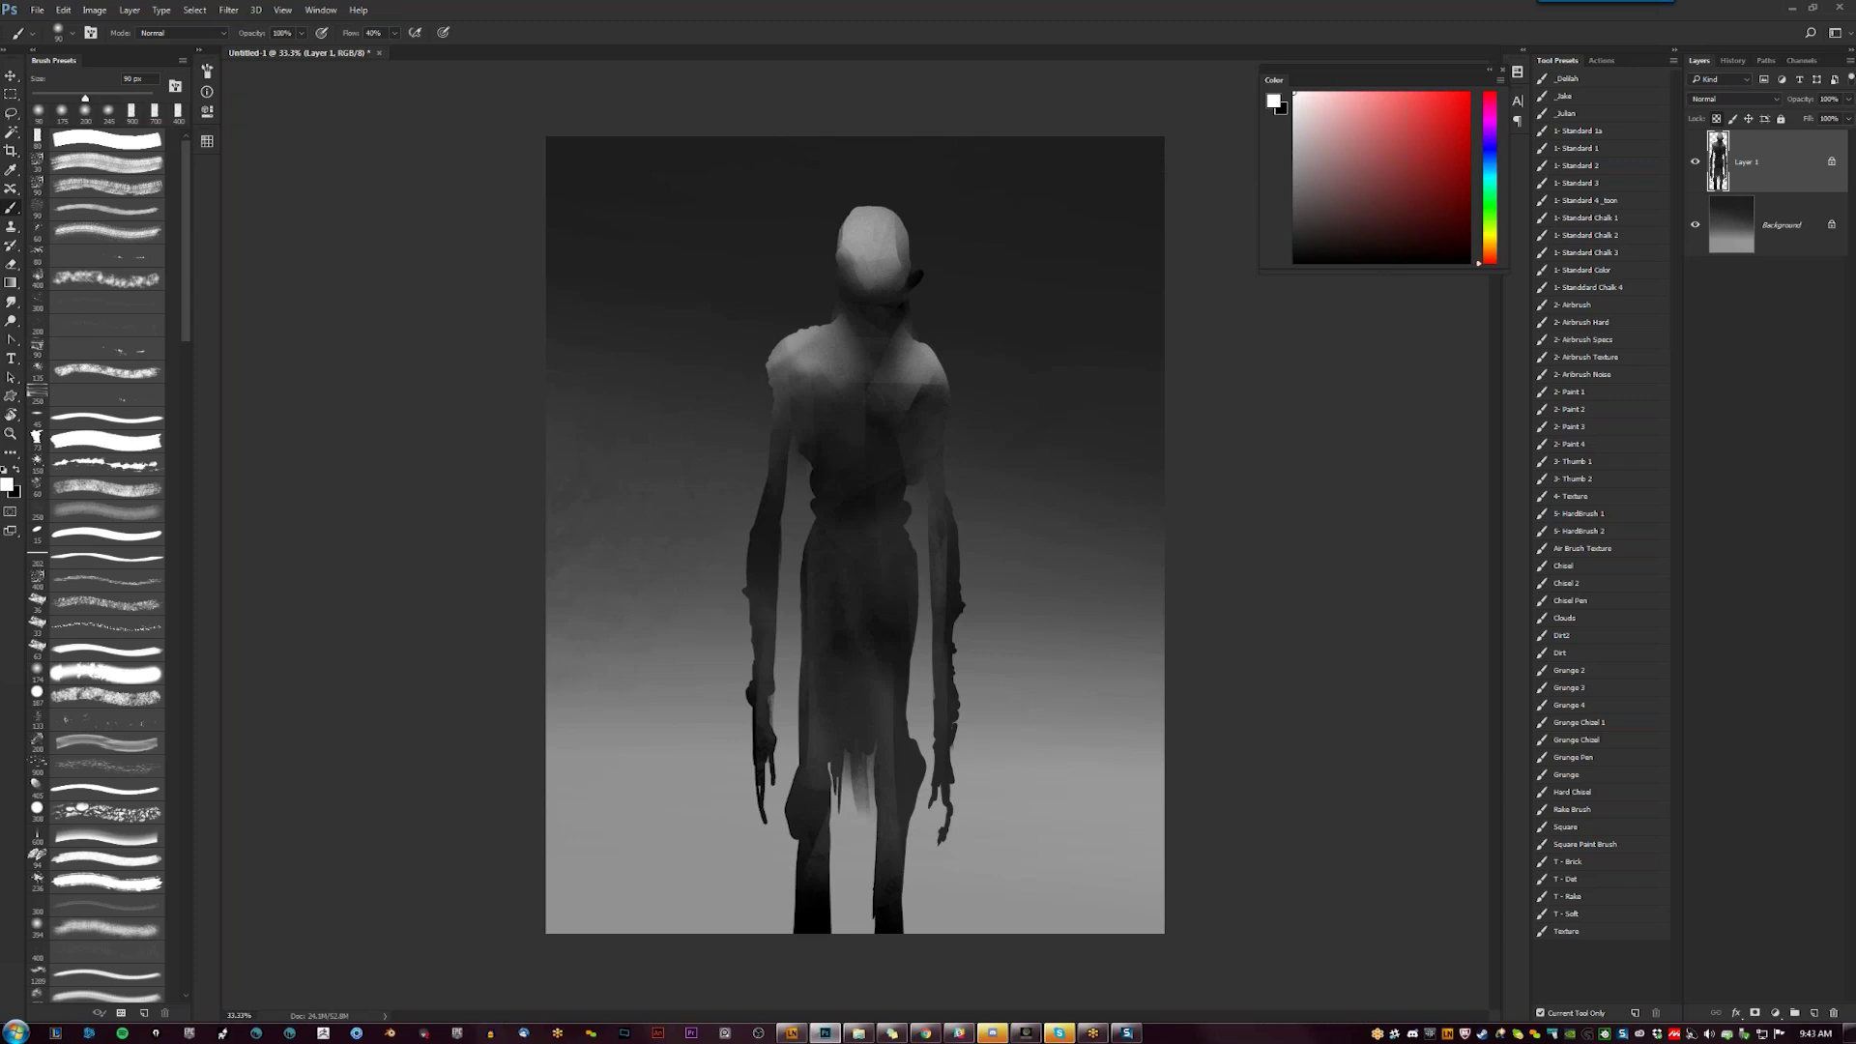
Brighten both shoulders and the face with the textured round brush preset and sample a mid grey from the face
{"action": "left_click", "coordinate": [132, 672]}
{"action": "left_click_drag", "start_coordinate": [810, 348], "coordinate": [788, 367]}
{"action": "left_click_drag", "start_coordinate": [906, 342], "coordinate": [934, 371]}
{"action": "mouse_move", "coordinate": [857, 238]}
{"action": "left_mouse_down"}
{"action": "mouse_move", "coordinate": [855, 261]}
{"action": "mouse_move", "coordinate": [888, 237]}
{"action": "mouse_move", "coordinate": [857, 253]}
{"action": "left_mouse_up"}
{"action": "left_click", "coordinate": [860, 275], "text": "alt"}
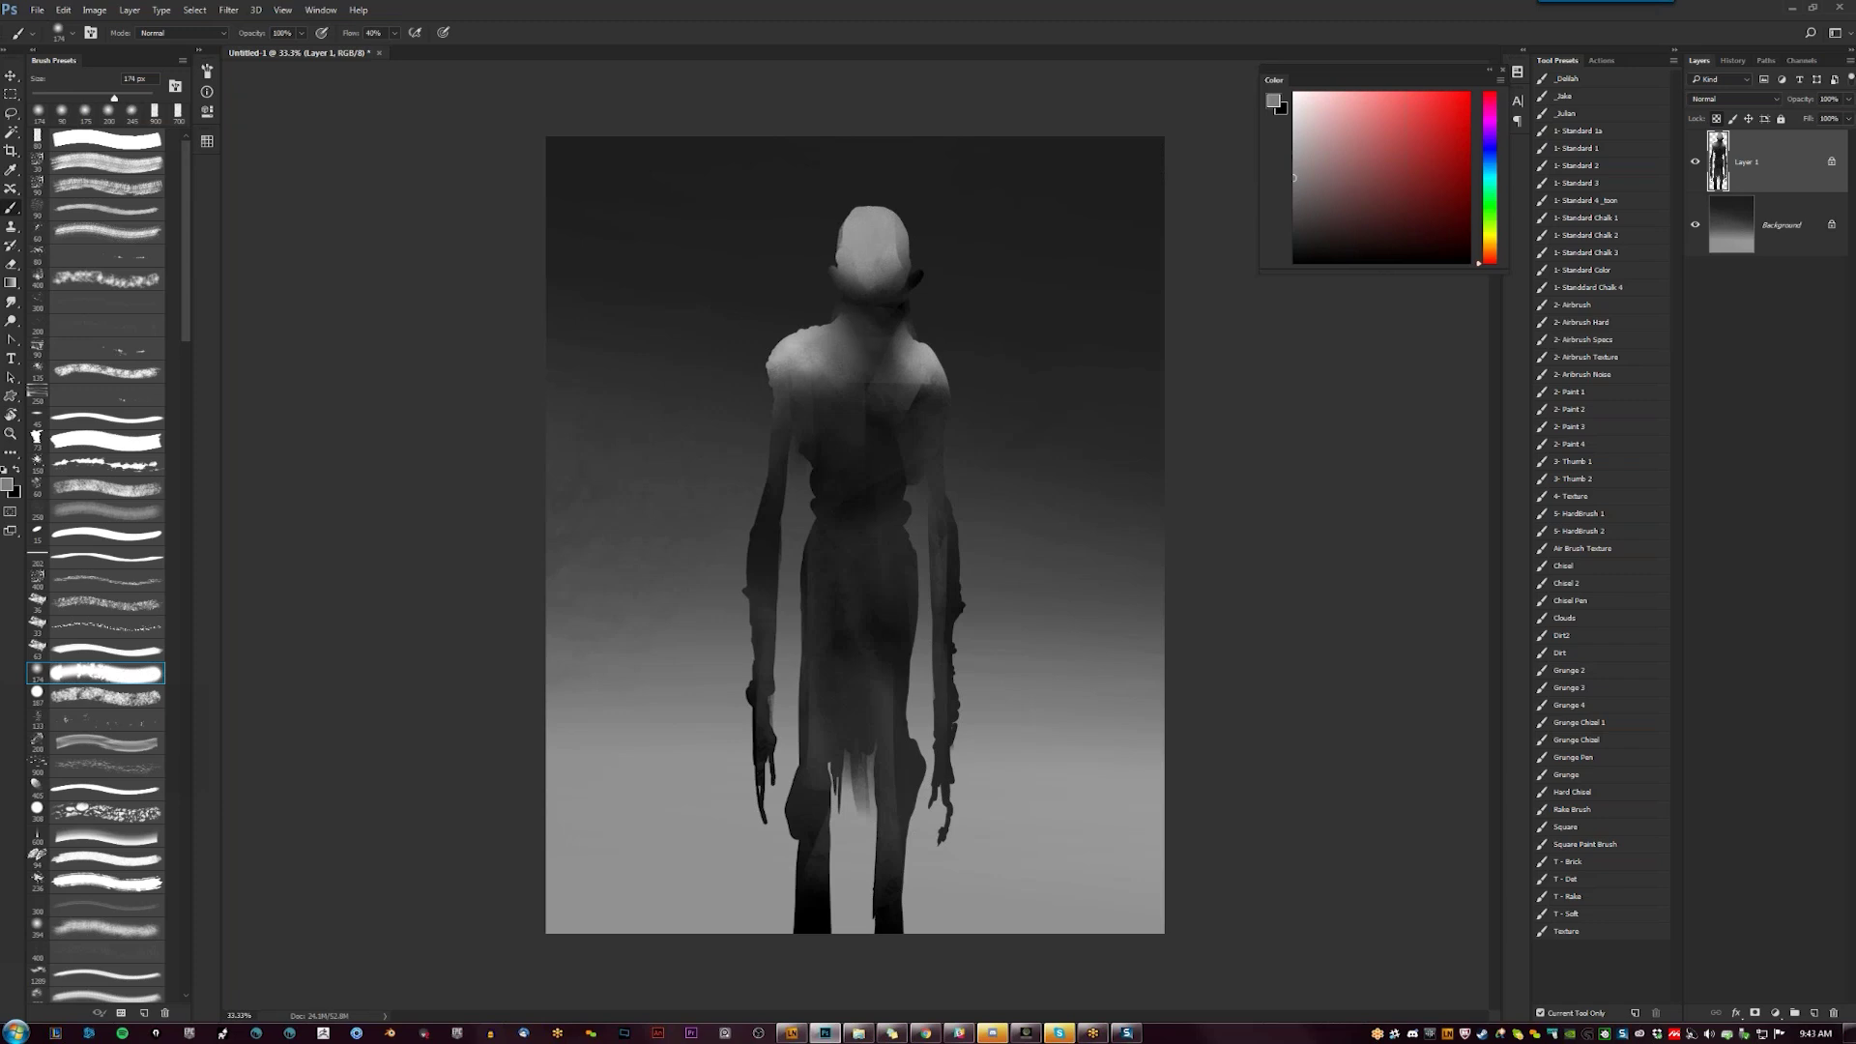
Sketch thin dark collarbone lines across the upper chest with a small black brush and undo the last stroke
{"action": "key", "text": "bracketleft"}
{"action": "key", "text": "bracketleft"}
{"action": "key", "text": "bracketleft"}
{"action": "key", "text": "bracketleft"}
{"action": "key", "text": "bracketleft"}
{"action": "key", "text": "bracketleft"}
{"action": "key", "text": "bracketleft"}
{"action": "key", "text": "bracketleft"}
{"action": "key", "text": "bracketleft"}
{"action": "key", "text": "bracketleft"}
{"action": "key", "text": "bracketleft"}
{"action": "key", "text": "bracketleft"}
{"action": "key", "text": "bracketleft"}
{"action": "key", "text": "bracketleft"}
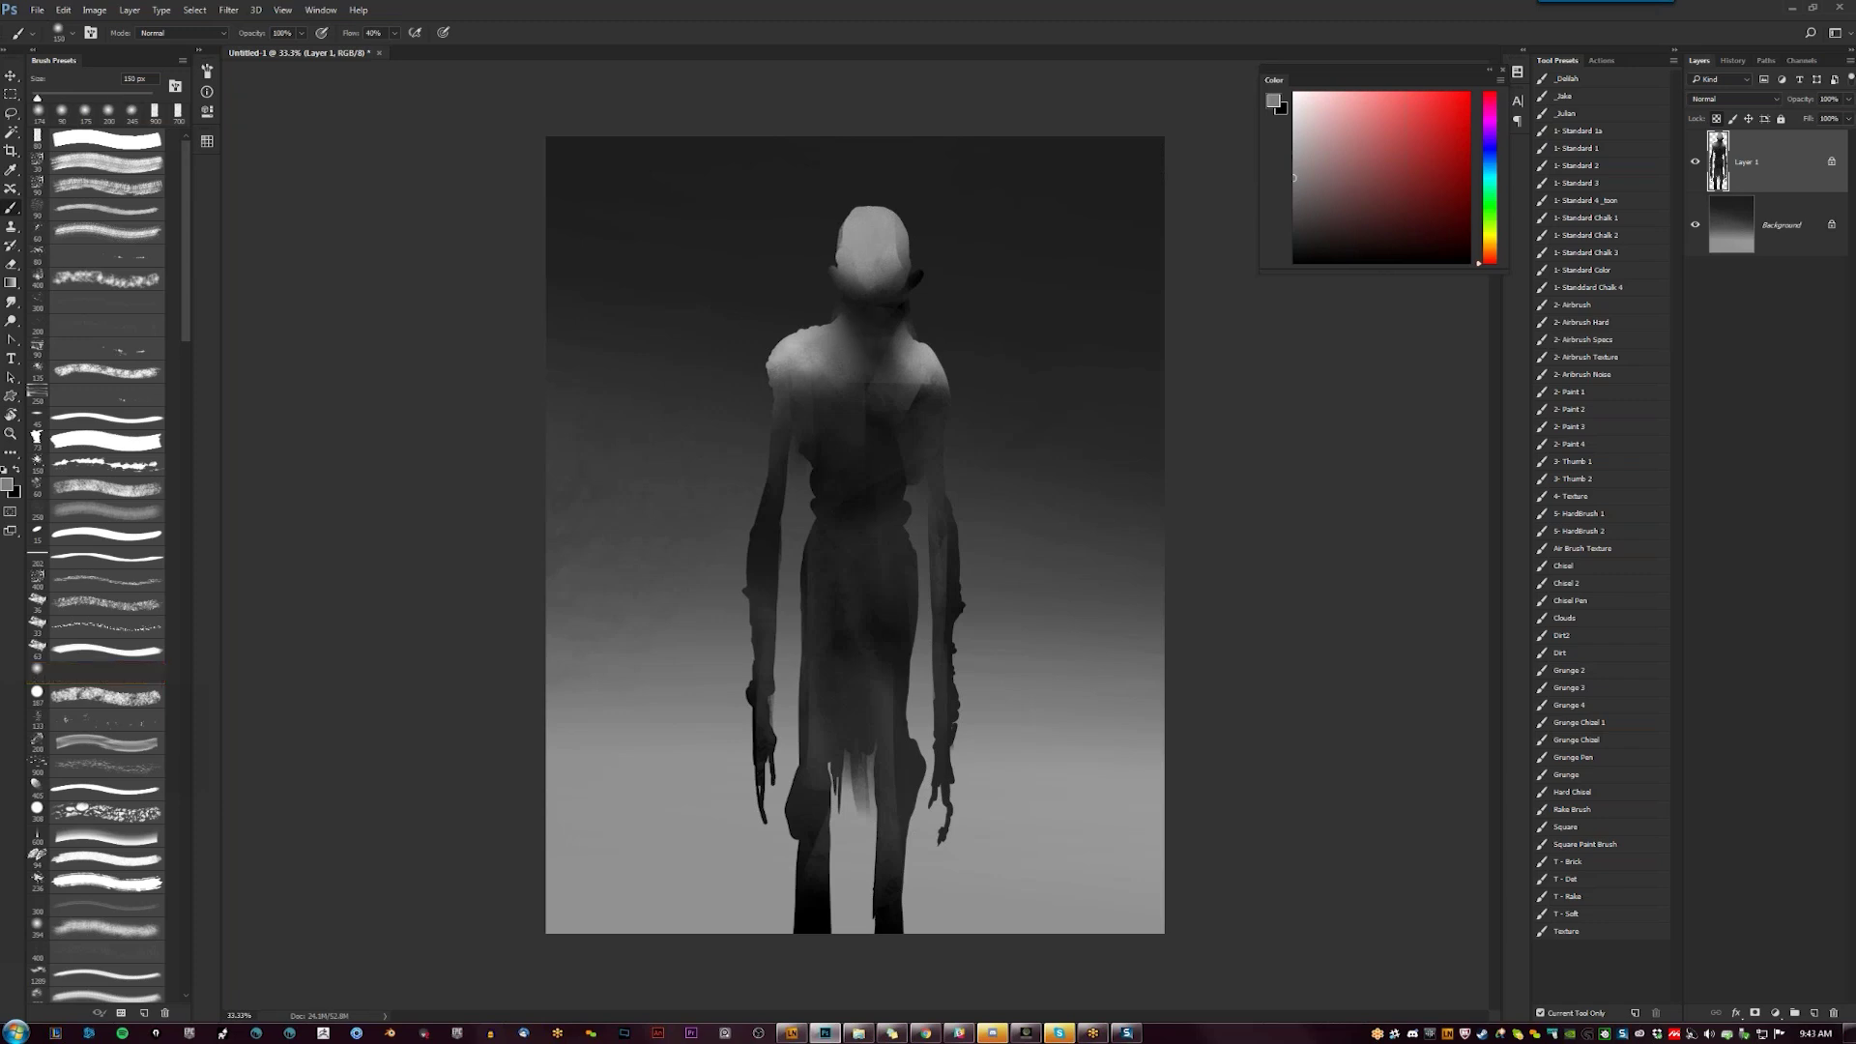
{"action": "key", "text": "d"}
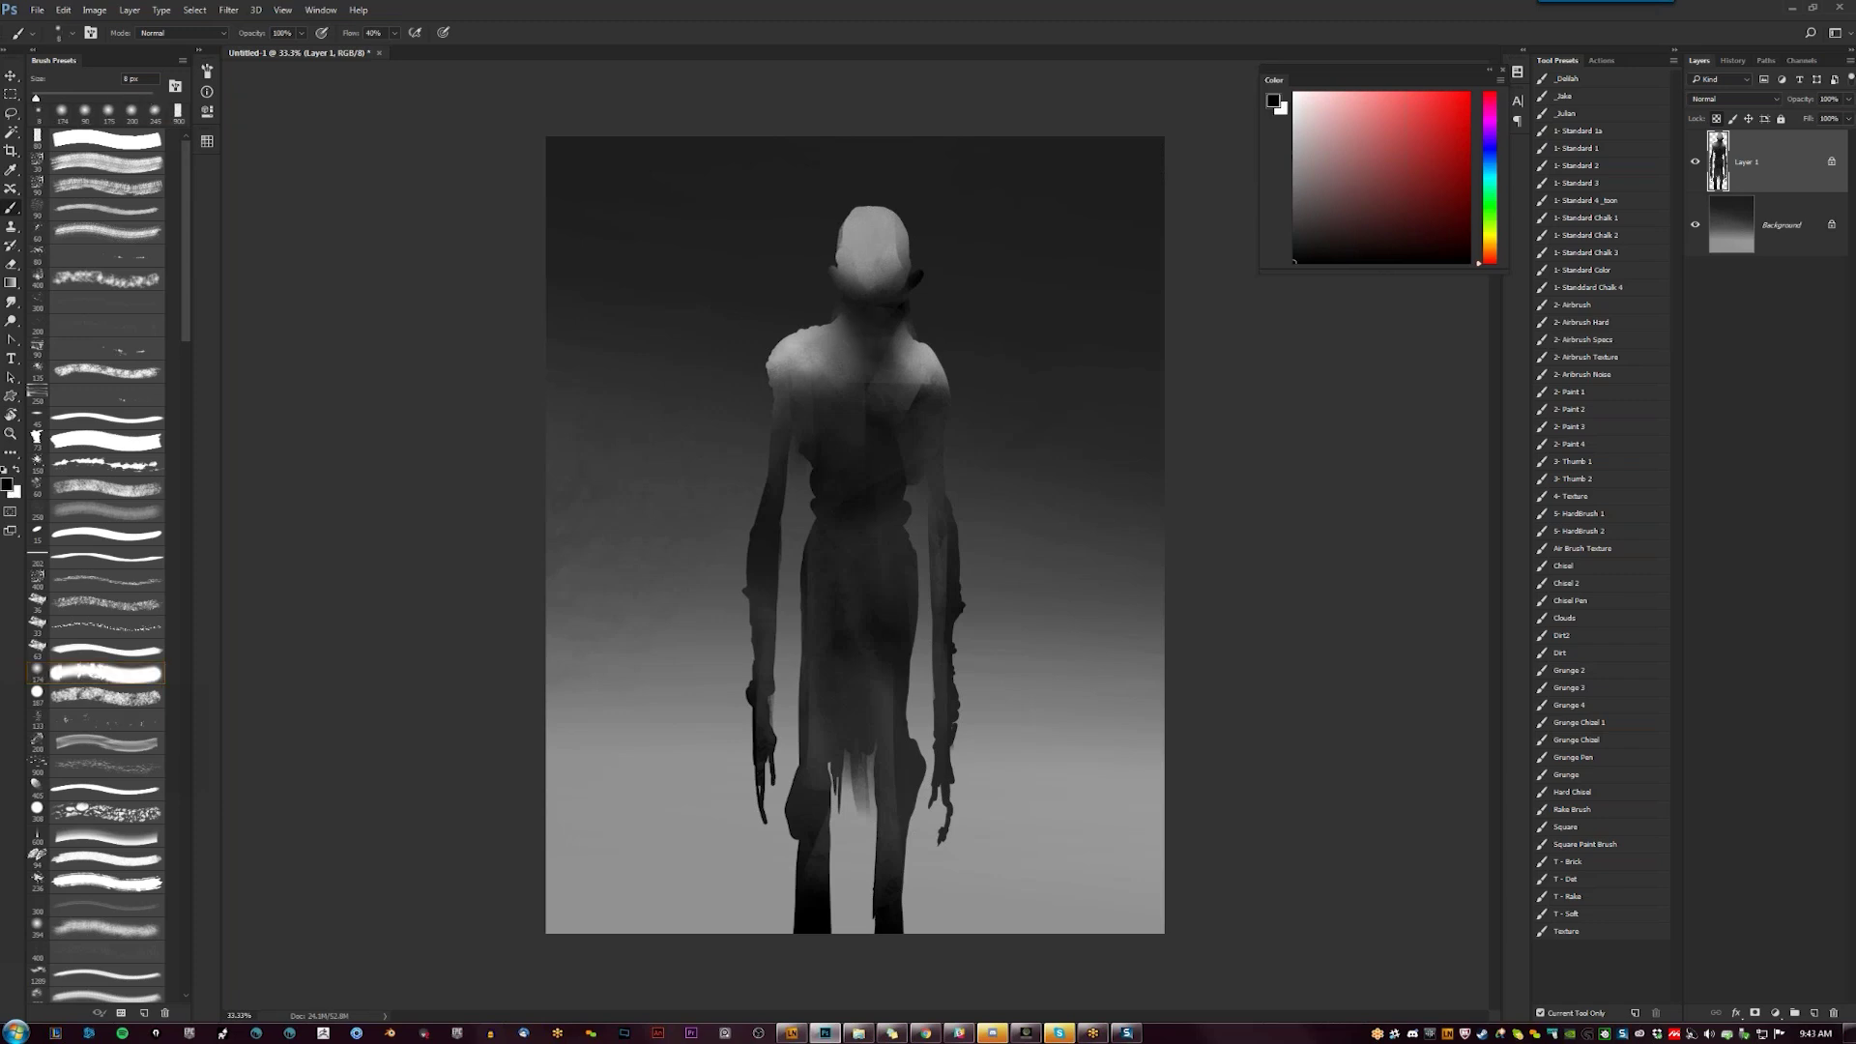
{"action": "key", "text": "ctrl+z"}
Switch to the first flat brush preset at 80 px and paint the dark right ear in mid grey
{"action": "left_click", "coordinate": [131, 143]}
{"action": "left_click", "coordinate": [1295, 233]}
{"action": "left_click", "coordinate": [1294, 175]}
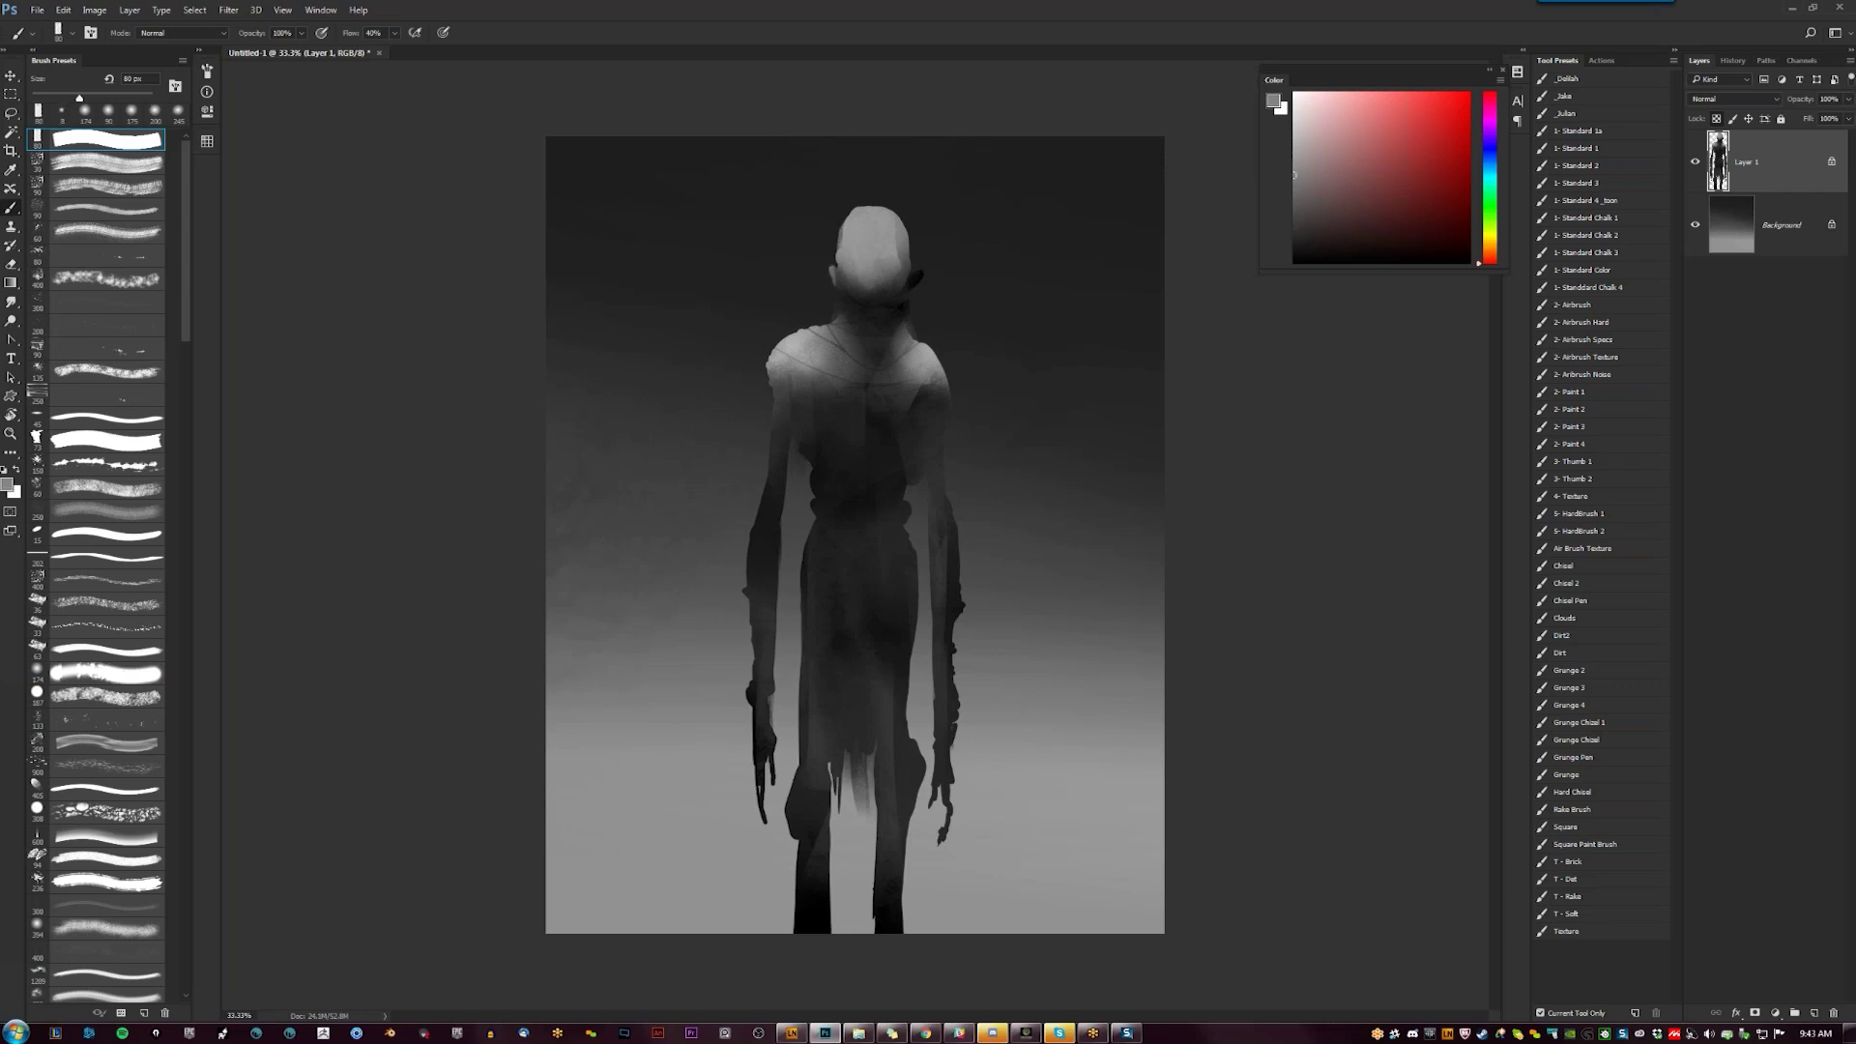
{"action": "left_click", "coordinate": [842, 288]}
{"action": "key", "text": "ctrl+z"}
{"action": "left_click", "coordinate": [915, 277]}
{"action": "left_click", "coordinate": [916, 276]}
{"action": "left_click", "coordinate": [918, 280]}
Smooth the shading of the face and forehead with greys sampled from the face
{"action": "left_click", "coordinate": [882, 294], "text": "alt"}
{"action": "left_click", "coordinate": [883, 291], "text": "alt"}
{"action": "left_click_drag", "start_coordinate": [873, 289], "coordinate": [856, 259]}
{"action": "left_click", "coordinate": [850, 263], "text": "alt"}
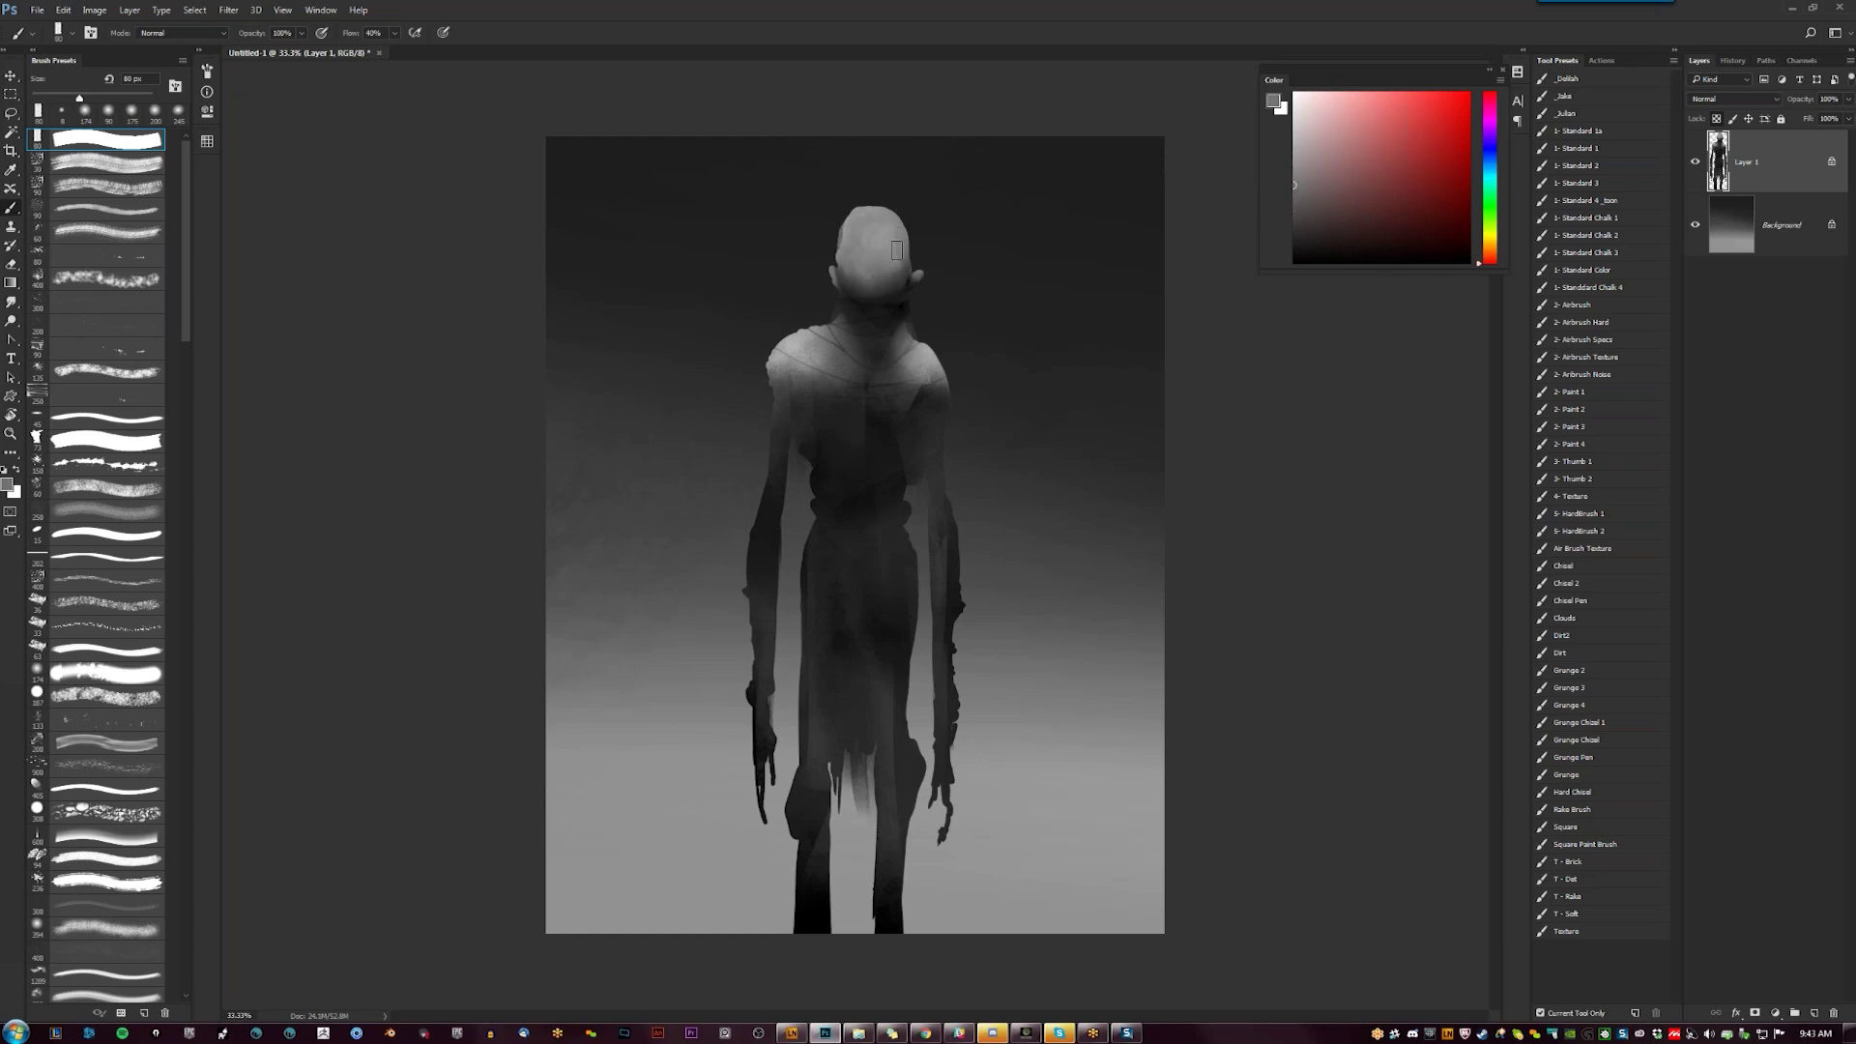
Darken the top of the left arm just below the shoulder using tones sampled from the arm and armpit
{"action": "key", "text": "bracketleft"}
{"action": "key", "text": "bracketleft"}
{"action": "key", "text": "bracketleft"}
{"action": "key", "text": "bracketleft"}
{"action": "key", "text": "bracketleft"}
{"action": "key", "text": "bracketleft"}
{"action": "key", "text": "bracketleft"}
{"action": "key", "text": "bracketleft"}
{"action": "key", "text": "bracketleft"}
{"action": "key", "text": "bracketleft"}
{"action": "key", "text": "bracketleft"}
{"action": "key", "text": "bracketleft"}
{"action": "key", "text": "bracketleft"}
{"action": "key", "text": "bracketleft"}
{"action": "key", "text": "bracketright"}
{"action": "key", "text": "bracketright"}
{"action": "key", "text": "bracketright"}
{"action": "key", "text": "bracketright"}
{"action": "key", "text": "bracketright"}
{"action": "key", "text": "bracketright"}
{"action": "key", "text": "bracketright"}
{"action": "key", "text": "bracketright"}
{"action": "left_click_drag", "start_coordinate": [781, 406], "coordinate": [786, 462]}
{"action": "left_click", "coordinate": [795, 426], "text": "alt"}
{"action": "left_click_drag", "start_coordinate": [781, 399], "coordinate": [782, 445]}
{"action": "mouse_move", "coordinate": [781, 394]}
{"action": "left_mouse_down"}
{"action": "mouse_move", "coordinate": [794, 452]}
{"action": "mouse_move", "coordinate": [783, 402]}
{"action": "left_mouse_up"}
{"action": "left_click", "coordinate": [785, 435], "text": "alt"}
Deepen the left armpit and upper arm with near-black sampled from the lower torso, using a larger brush
{"action": "key", "text": "bracketright"}
{"action": "key", "text": "bracketright"}
{"action": "key", "text": "bracketright"}
{"action": "key", "text": "bracketright"}
{"action": "key", "text": "bracketright"}
{"action": "left_click", "coordinate": [801, 406]}
{"action": "left_click", "coordinate": [827, 457], "text": "alt"}
{"action": "mouse_move", "coordinate": [790, 427]}
{"action": "left_mouse_down"}
{"action": "mouse_move", "coordinate": [790, 471]}
{"action": "mouse_move", "coordinate": [783, 428]}
{"action": "left_mouse_up"}
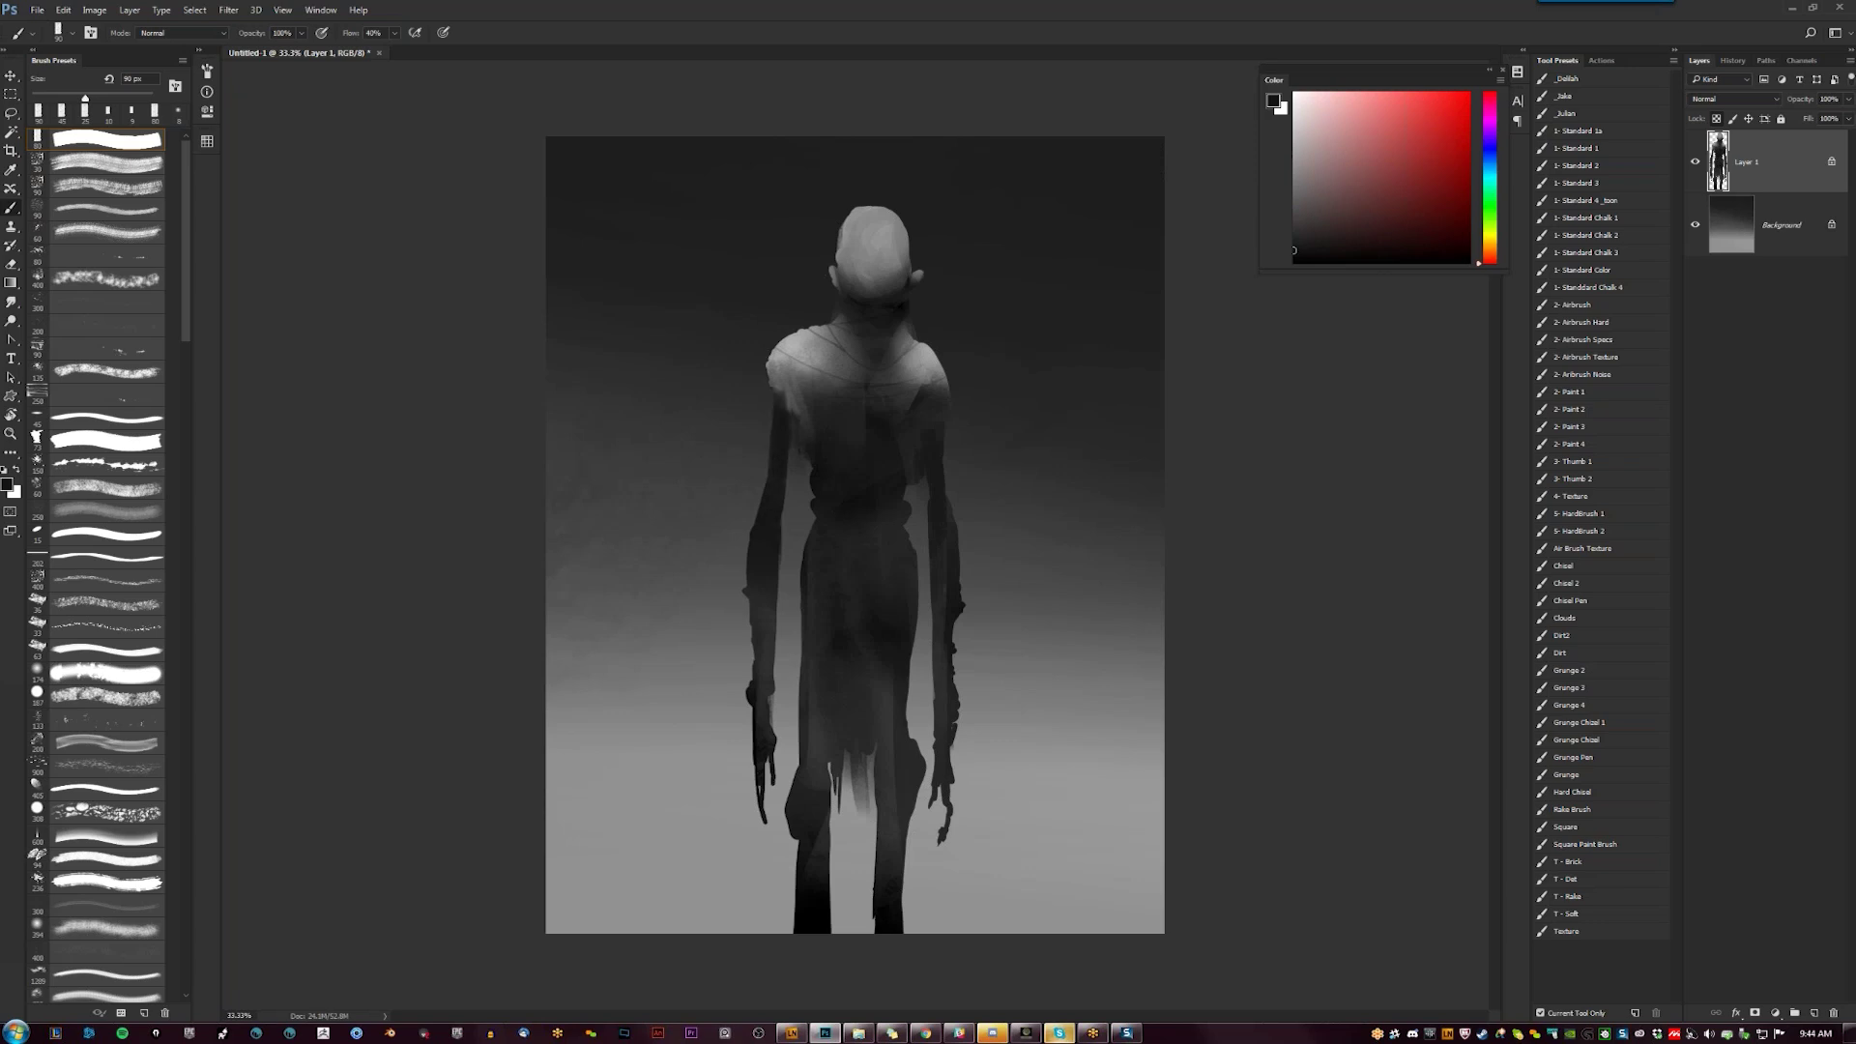
Paint ragged grey folds down the chest with tones sampled from the upper torso
{"action": "left_click", "coordinate": [808, 406], "text": "alt"}
{"action": "mouse_move", "coordinate": [810, 399]}
{"action": "left_mouse_down"}
{"action": "mouse_move", "coordinate": [818, 431]}
{"action": "mouse_move", "coordinate": [830, 401]}
{"action": "mouse_move", "coordinate": [856, 427]}
{"action": "mouse_move", "coordinate": [825, 429]}
{"action": "mouse_move", "coordinate": [873, 422]}
{"action": "mouse_move", "coordinate": [833, 435]}
{"action": "mouse_move", "coordinate": [851, 449]}
{"action": "left_mouse_up"}
{"action": "left_click", "coordinate": [812, 441], "text": "alt"}
{"action": "left_click", "coordinate": [821, 431], "text": "alt"}
{"action": "left_click", "coordinate": [870, 408], "text": "alt"}
{"action": "key", "text": "bracketleft"}
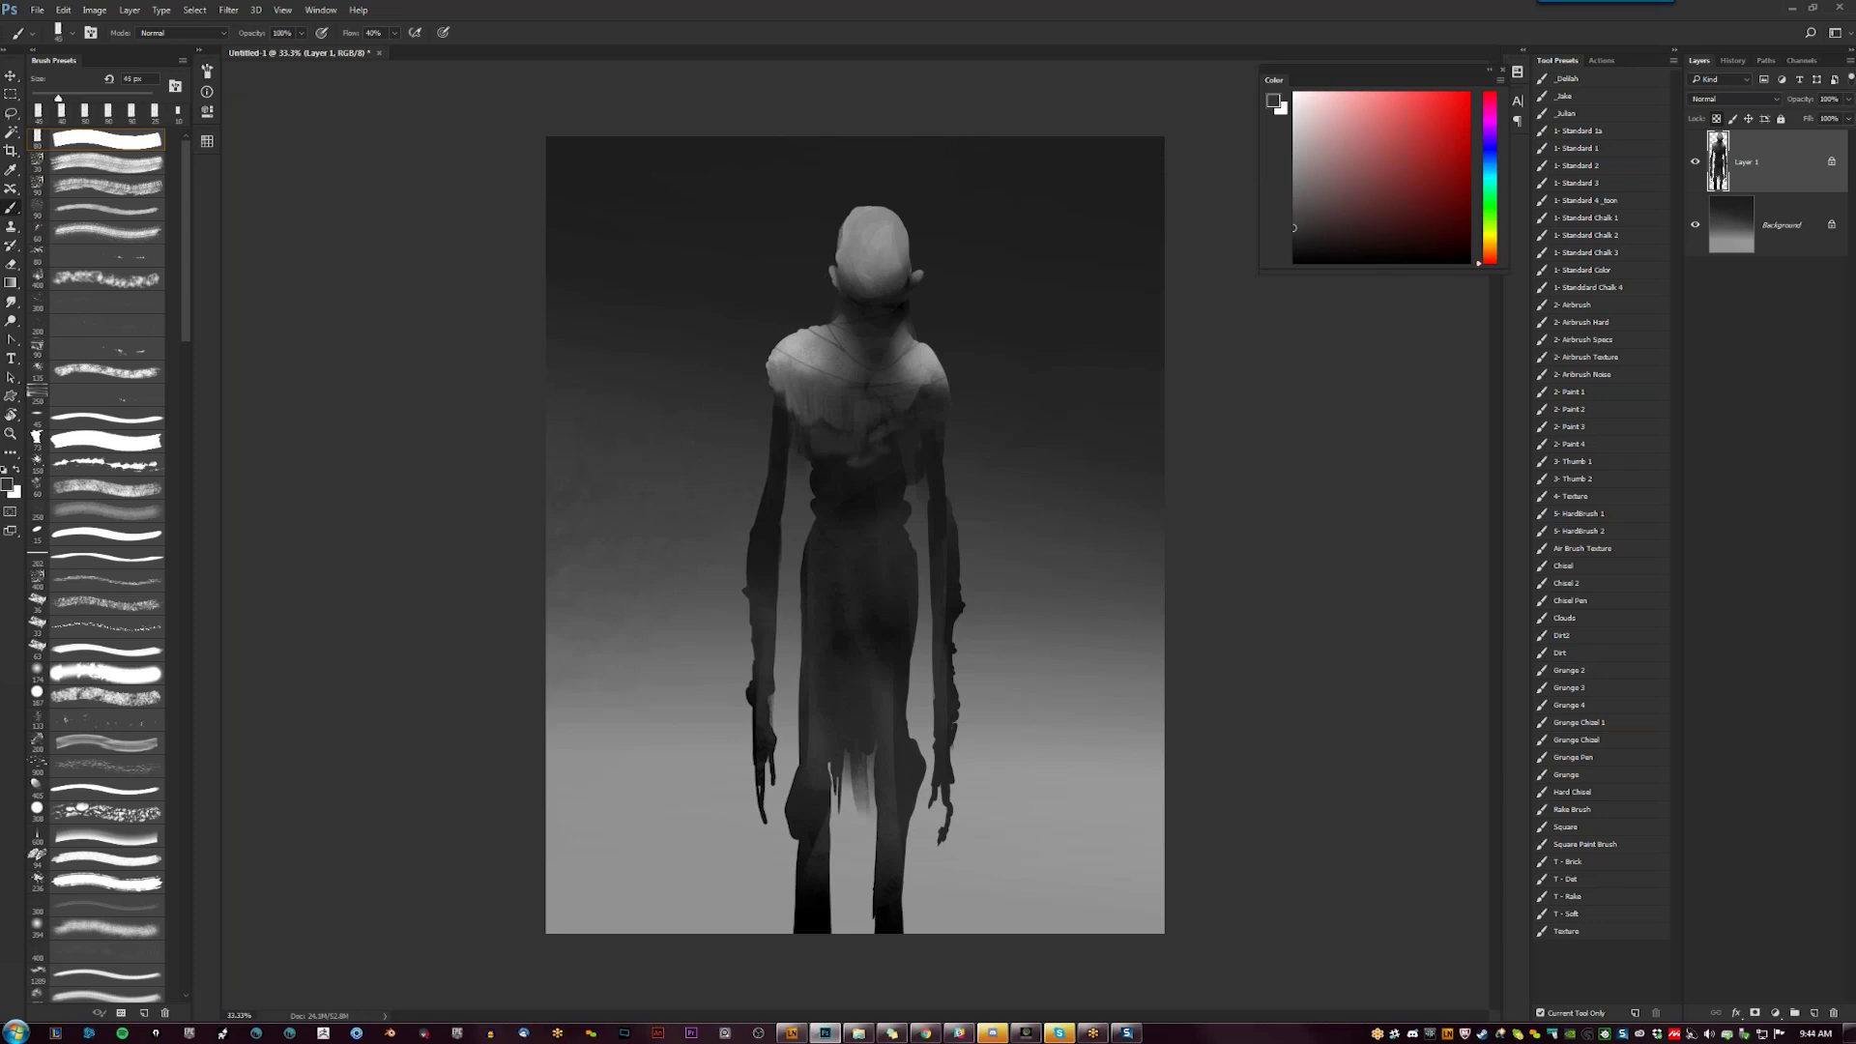
Dab dark grey over the waist and hips and enlarge the brush to 400 px for softening the skirt
{"action": "left_click", "coordinate": [823, 482]}
{"action": "left_click", "coordinate": [900, 523]}
{"action": "key", "text": "bracketright"}
{"action": "key", "text": "bracketright"}
{"action": "key", "text": "bracketright"}
{"action": "key", "text": "bracketright"}
{"action": "key", "text": "bracketright"}
{"action": "key", "text": "bracketright"}
{"action": "key", "text": "bracketright"}
{"action": "key", "text": "bracketright"}
{"action": "key", "text": "bracketright"}
{"action": "key", "text": "bracketright"}
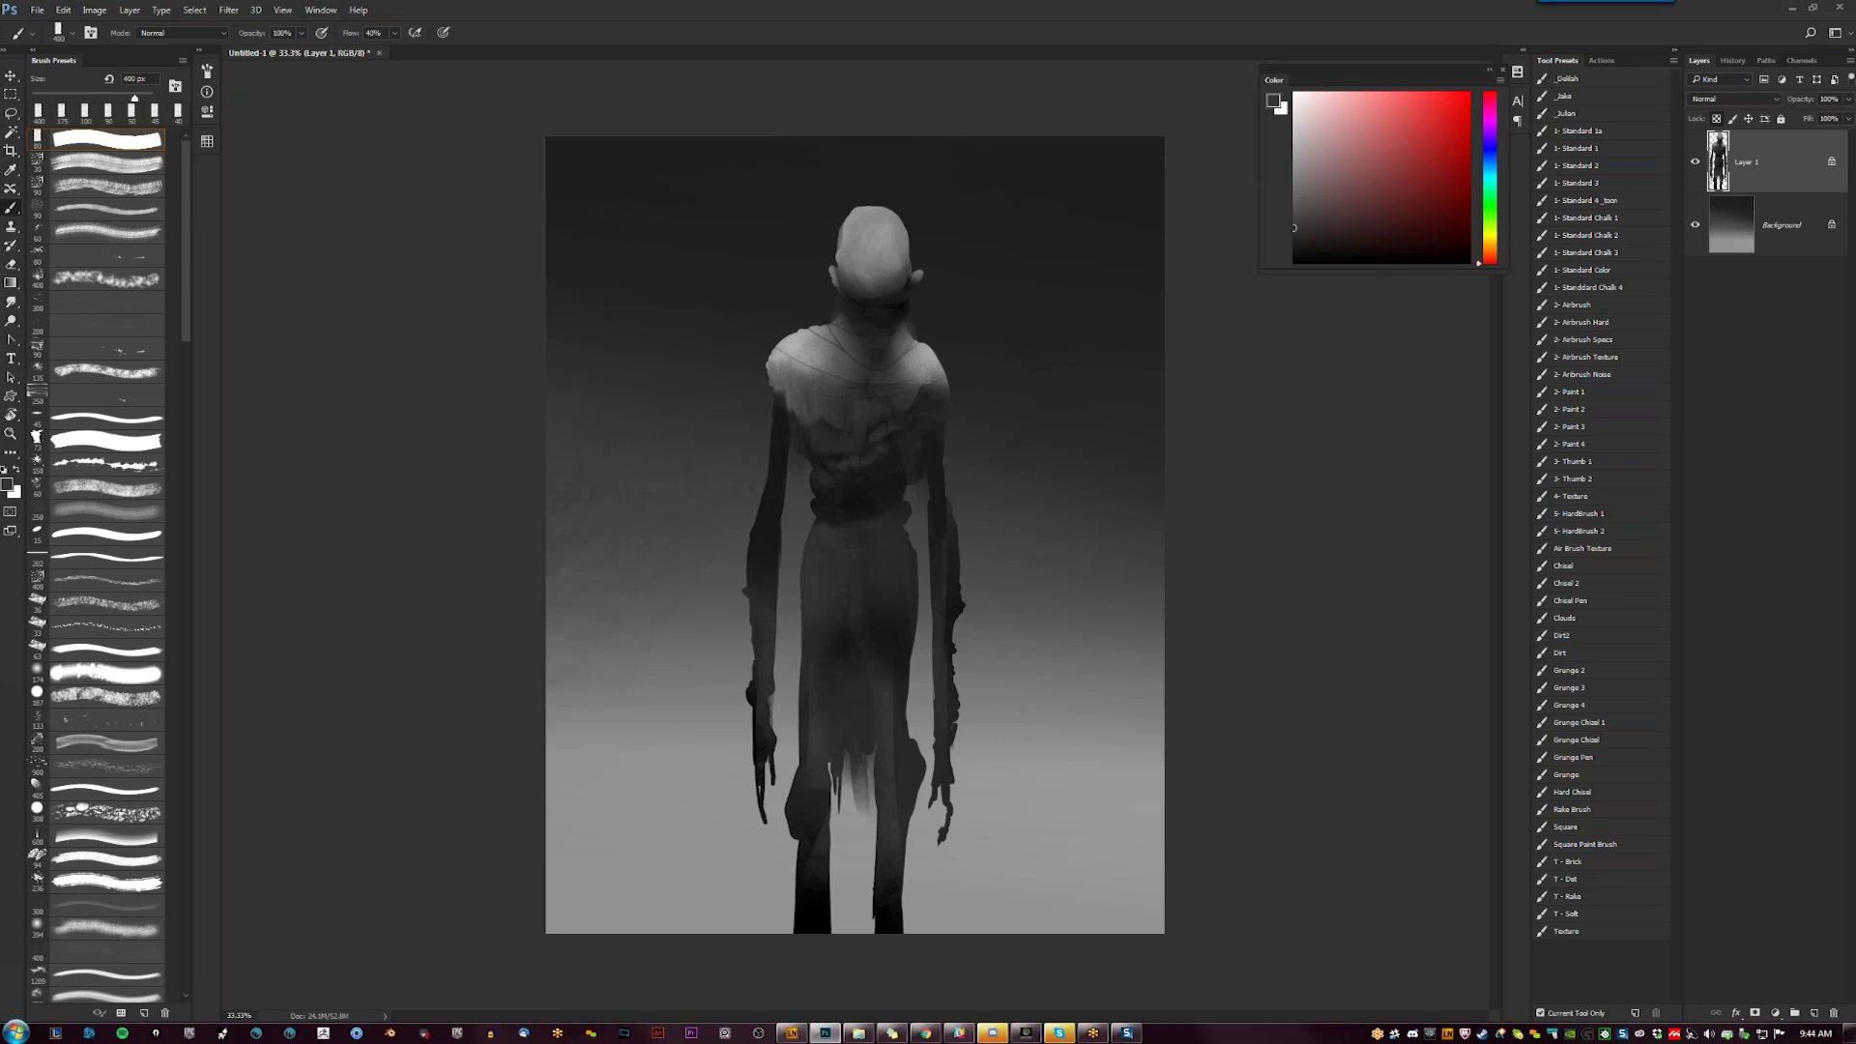
Even out the forehead and crown with grey sampled from the head, using a 100 px brush
{"action": "key", "text": "bracketleft"}
{"action": "key", "text": "bracketleft"}
{"action": "key", "text": "bracketleft"}
{"action": "key", "text": "bracketleft"}
{"action": "key", "text": "bracketleft"}
{"action": "key", "text": "bracketleft"}
{"action": "key", "text": "bracketleft"}
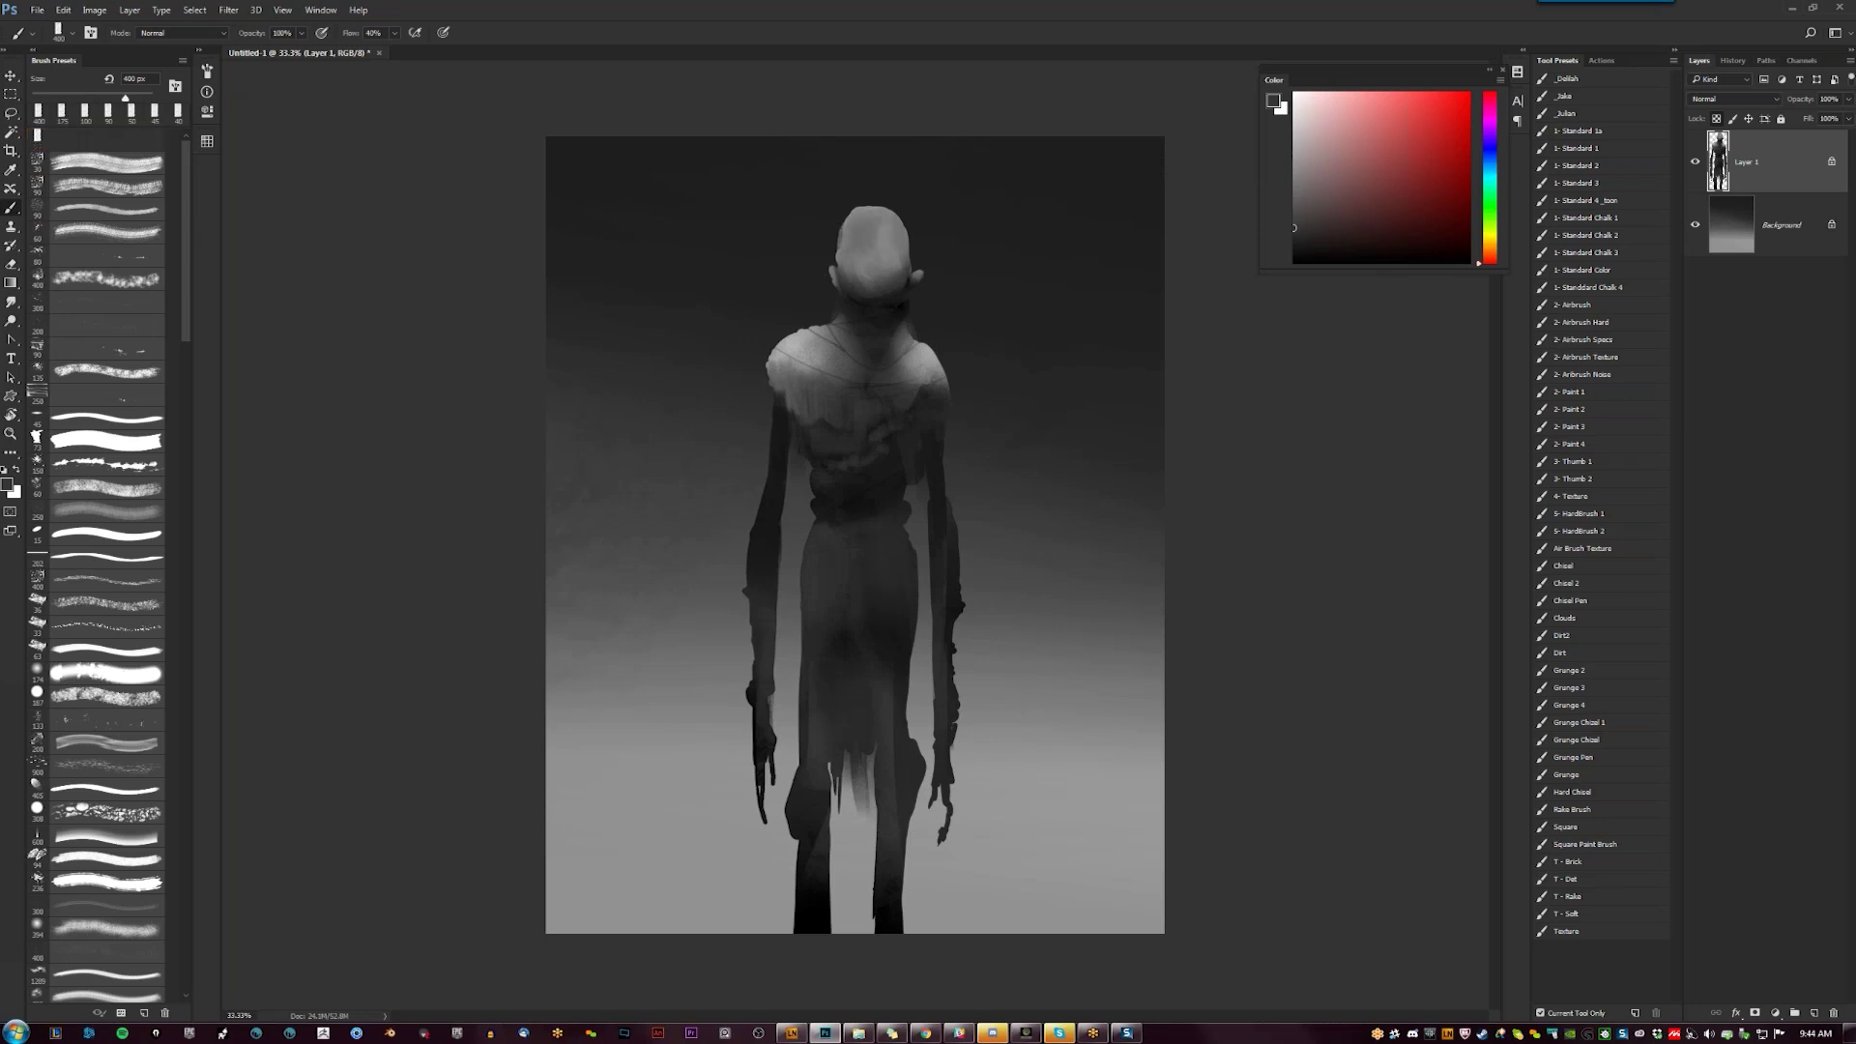
{"action": "left_click", "coordinate": [872, 232], "text": "alt"}
{"action": "left_click_drag", "start_coordinate": [875, 238], "coordinate": [864, 214]}
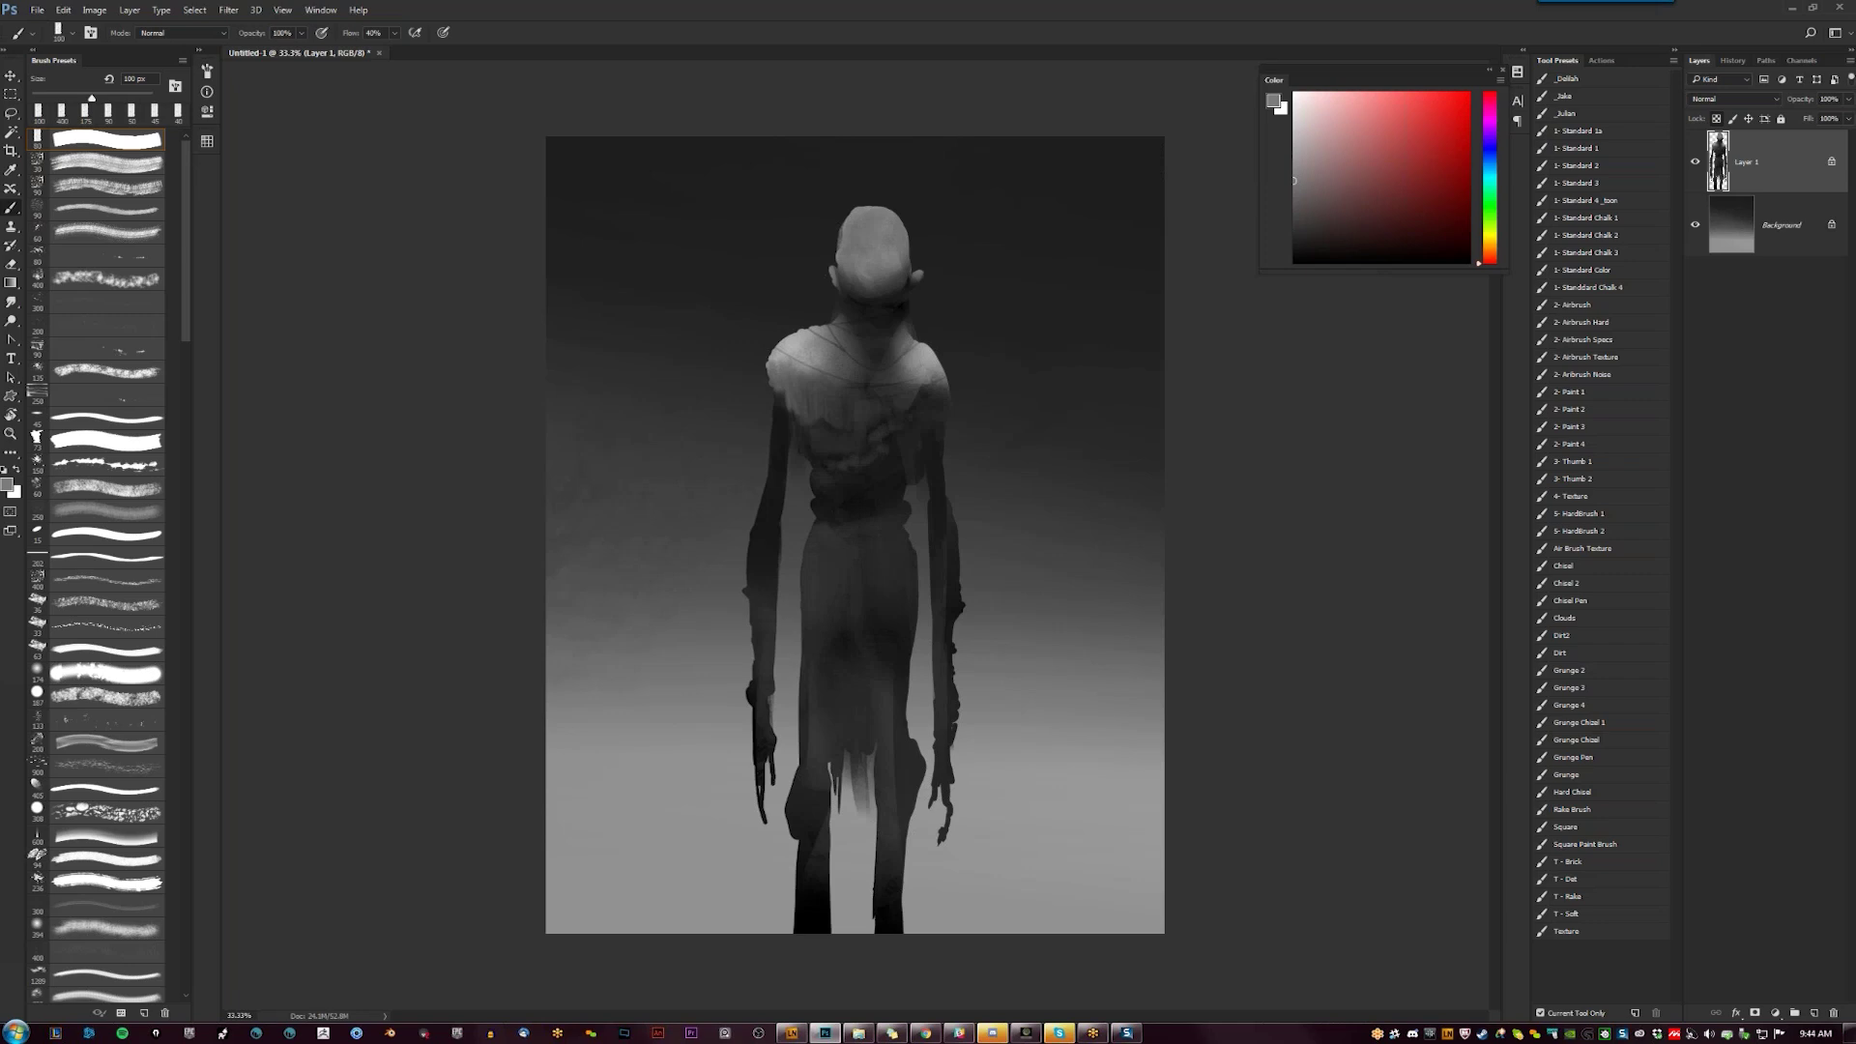
Blend the neck base and collarbone lines into the upper chest with a dark tone sampled from the neck
{"action": "key", "text": "d"}
{"action": "key", "text": "bracketleft"}
{"action": "key", "text": "bracketleft"}
{"action": "key", "text": "bracketleft"}
{"action": "key", "text": "bracketleft"}
{"action": "key", "text": "bracketleft"}
{"action": "key", "text": "bracketleft"}
{"action": "key", "text": "bracketleft"}
{"action": "key", "text": "bracketleft"}
{"action": "left_click", "coordinate": [889, 314], "text": "alt"}
{"action": "key", "text": "bracketright"}
{"action": "key", "text": "bracketright"}
{"action": "key", "text": "bracketright"}
{"action": "key", "text": "bracketright"}
{"action": "key", "text": "bracketright"}
{"action": "key", "text": "bracketright"}
{"action": "key", "text": "bracketright"}
{"action": "key", "text": "bracketright"}
{"action": "key", "text": "bracketright"}
{"action": "key", "text": "bracketright"}
{"action": "key", "text": "bracketright"}
{"action": "key", "text": "bracketright"}
{"action": "key", "text": "bracketright"}
{"action": "key", "text": "bracketright"}
{"action": "mouse_move", "coordinate": [839, 322]}
{"action": "left_mouse_down"}
{"action": "mouse_move", "coordinate": [832, 362]}
{"action": "mouse_move", "coordinate": [916, 359]}
{"action": "left_mouse_up"}
{"action": "key", "text": "bracketleft"}
{"action": "left_click_drag", "start_coordinate": [837, 333], "coordinate": [842, 351]}
Blend the lower edge of the left shoulder into the upper arm with tones sampled there
{"action": "left_click", "coordinate": [781, 415], "text": "alt"}
{"action": "left_click", "coordinate": [781, 396], "text": "alt"}
{"action": "left_click_drag", "start_coordinate": [781, 393], "coordinate": [781, 410]}
Tone down the highlights on both shoulders with sampled mid greys and a 125 px brush
{"action": "key", "text": "bracketright"}
{"action": "key", "text": "bracketright"}
{"action": "key", "text": "bracketright"}
{"action": "key", "text": "bracketright"}
{"action": "key", "text": "bracketright"}
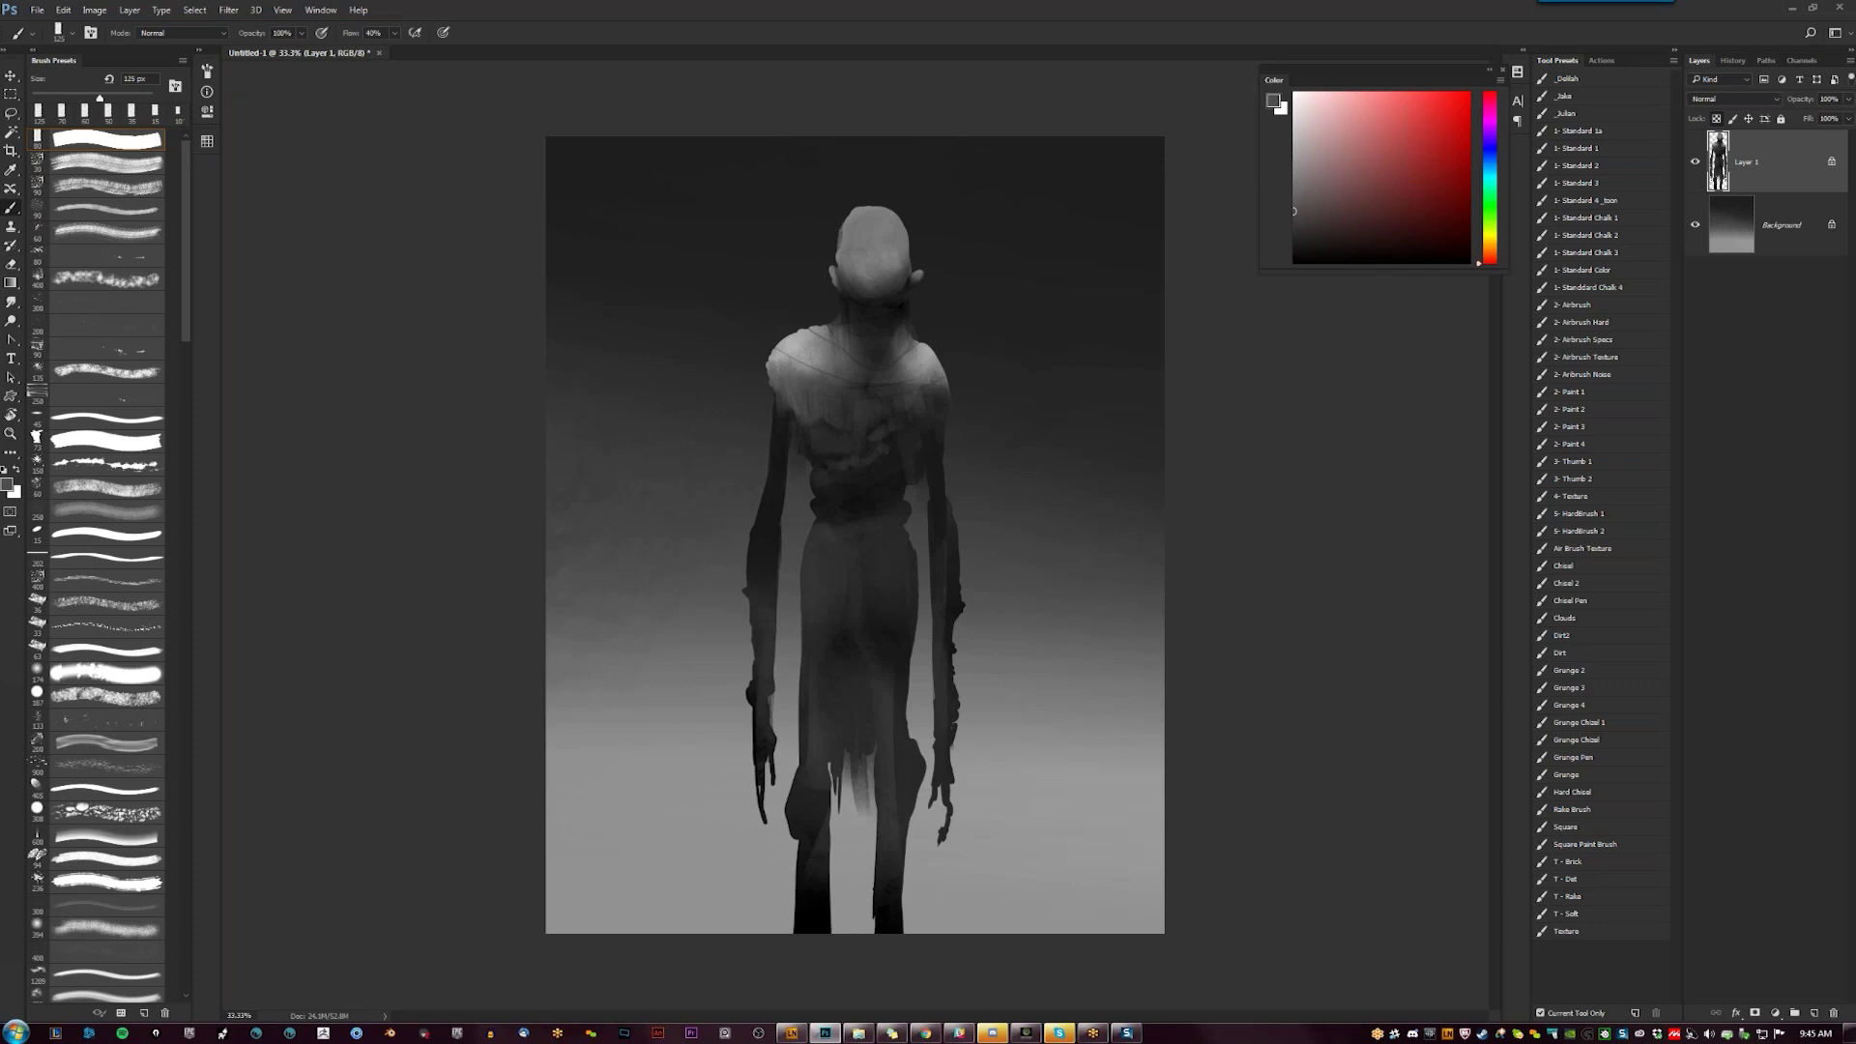
{"action": "left_click", "coordinate": [923, 382], "text": "alt"}
{"action": "left_click", "coordinate": [923, 362], "text": "alt"}
{"action": "left_click", "coordinate": [802, 392], "text": "alt"}
{"action": "left_click_drag", "start_coordinate": [785, 350], "coordinate": [816, 353]}
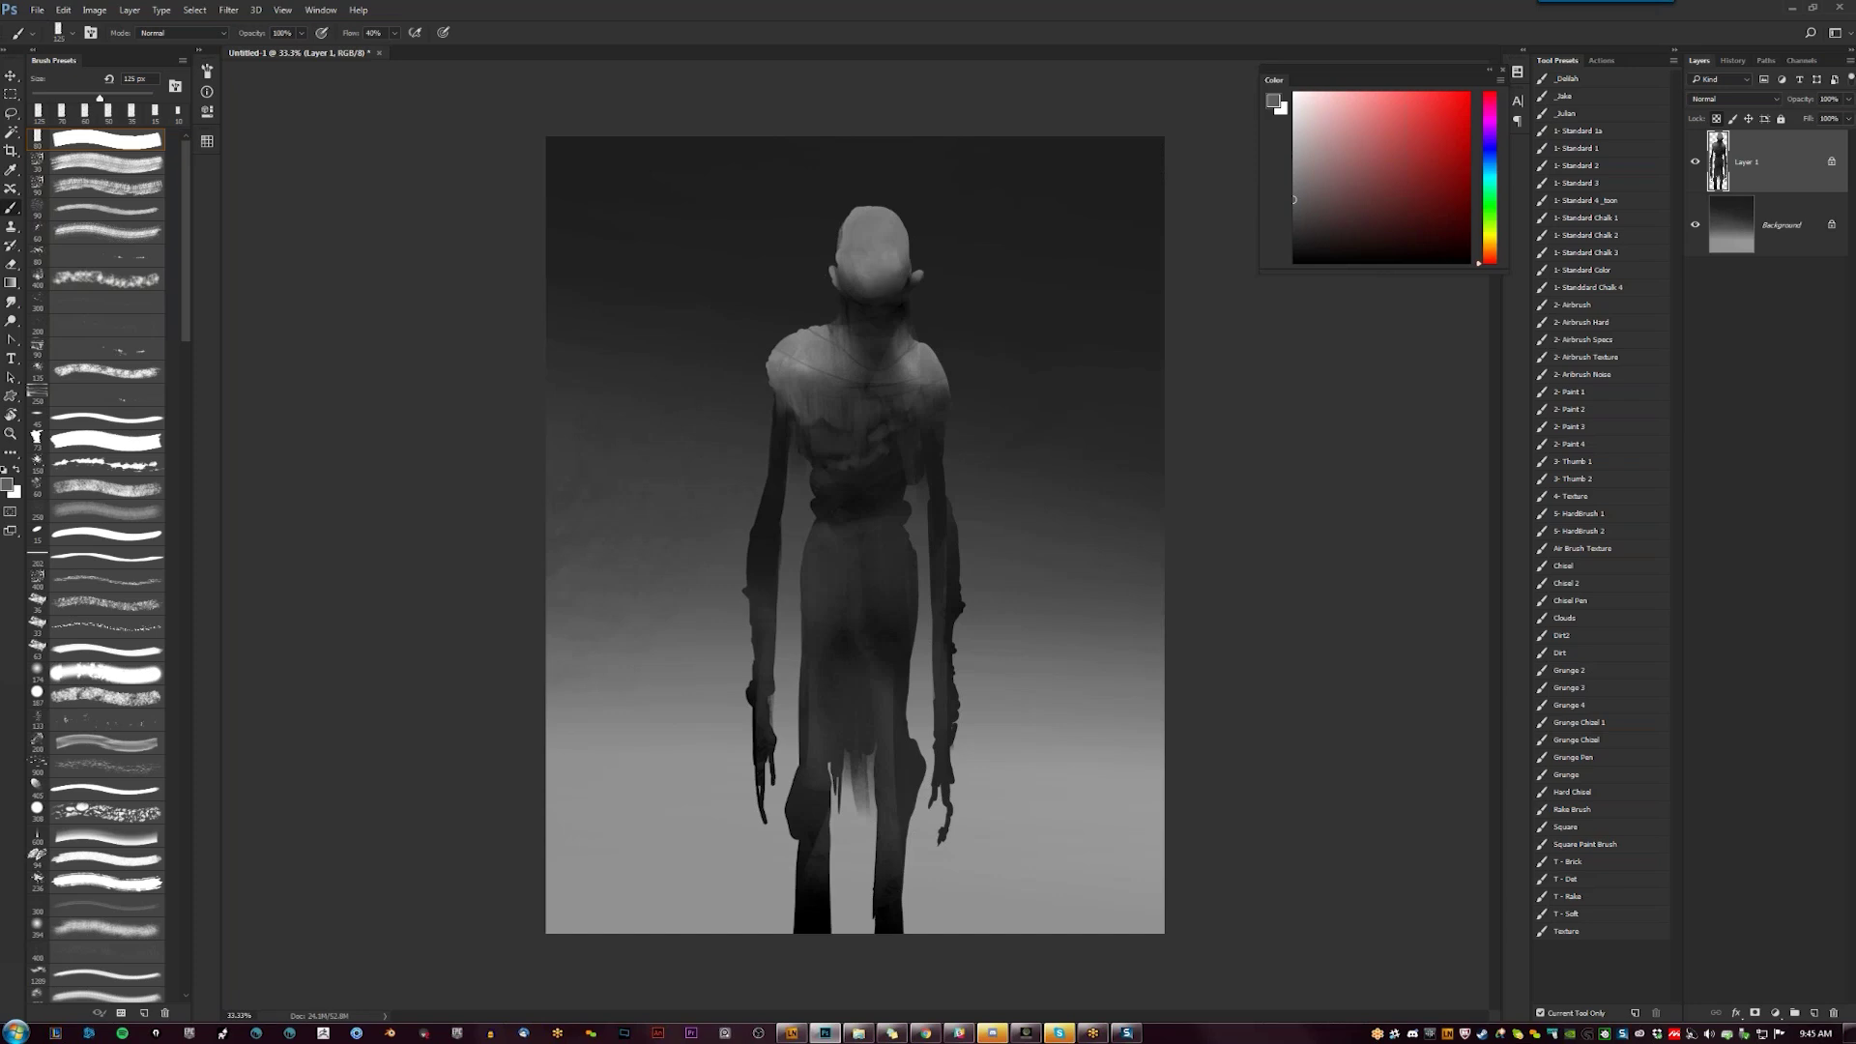
{"action": "left_click", "coordinate": [803, 357], "text": "alt"}
Rework the left upper arm with sampled greys and a 100 px brush, undoing the long stroke down the arm
{"action": "key", "text": "["}
{"action": "left_click", "coordinate": [793, 417], "text": "alt"}
{"action": "left_click", "coordinate": [779, 413], "text": "alt"}
{"action": "left_click_drag", "start_coordinate": [778, 420], "coordinate": [768, 495]}
{"action": "key", "text": "ctrl+z"}
{"action": "left_click", "coordinate": [787, 418], "text": "alt"}
{"action": "left_click", "coordinate": [781, 412], "text": "alt"}
{"action": "left_click", "coordinate": [786, 421], "text": "alt"}
{"action": "left_click", "coordinate": [779, 414], "text": "alt"}
Darken both forearms down to the wrists with black strokes
{"action": "key", "text": "d"}
{"action": "left_click_drag", "start_coordinate": [767, 570], "coordinate": [761, 721]}
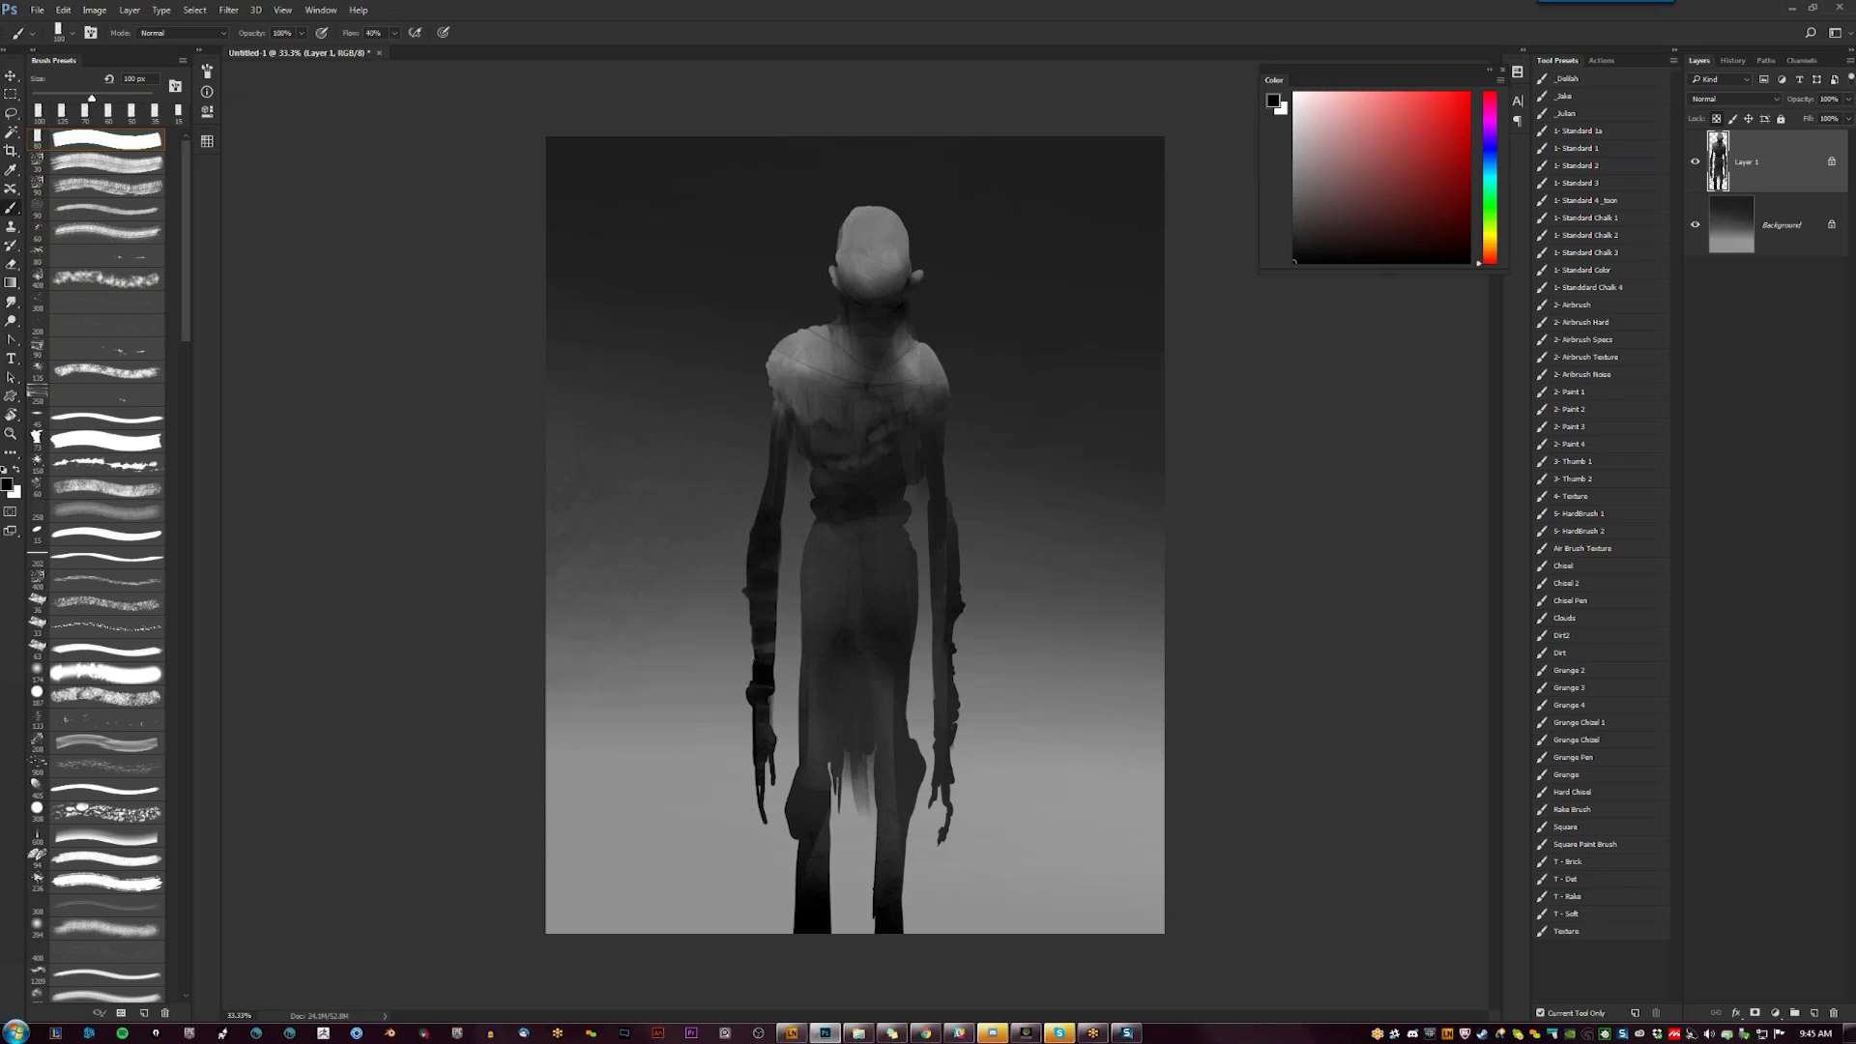
{"action": "mouse_move", "coordinate": [947, 732]}
{"action": "left_mouse_down"}
{"action": "mouse_move", "coordinate": [953, 537]}
{"action": "mouse_move", "coordinate": [944, 587]}
{"action": "mouse_move", "coordinate": [968, 565]}
{"action": "mouse_move", "coordinate": [941, 646]}
{"action": "left_mouse_up"}
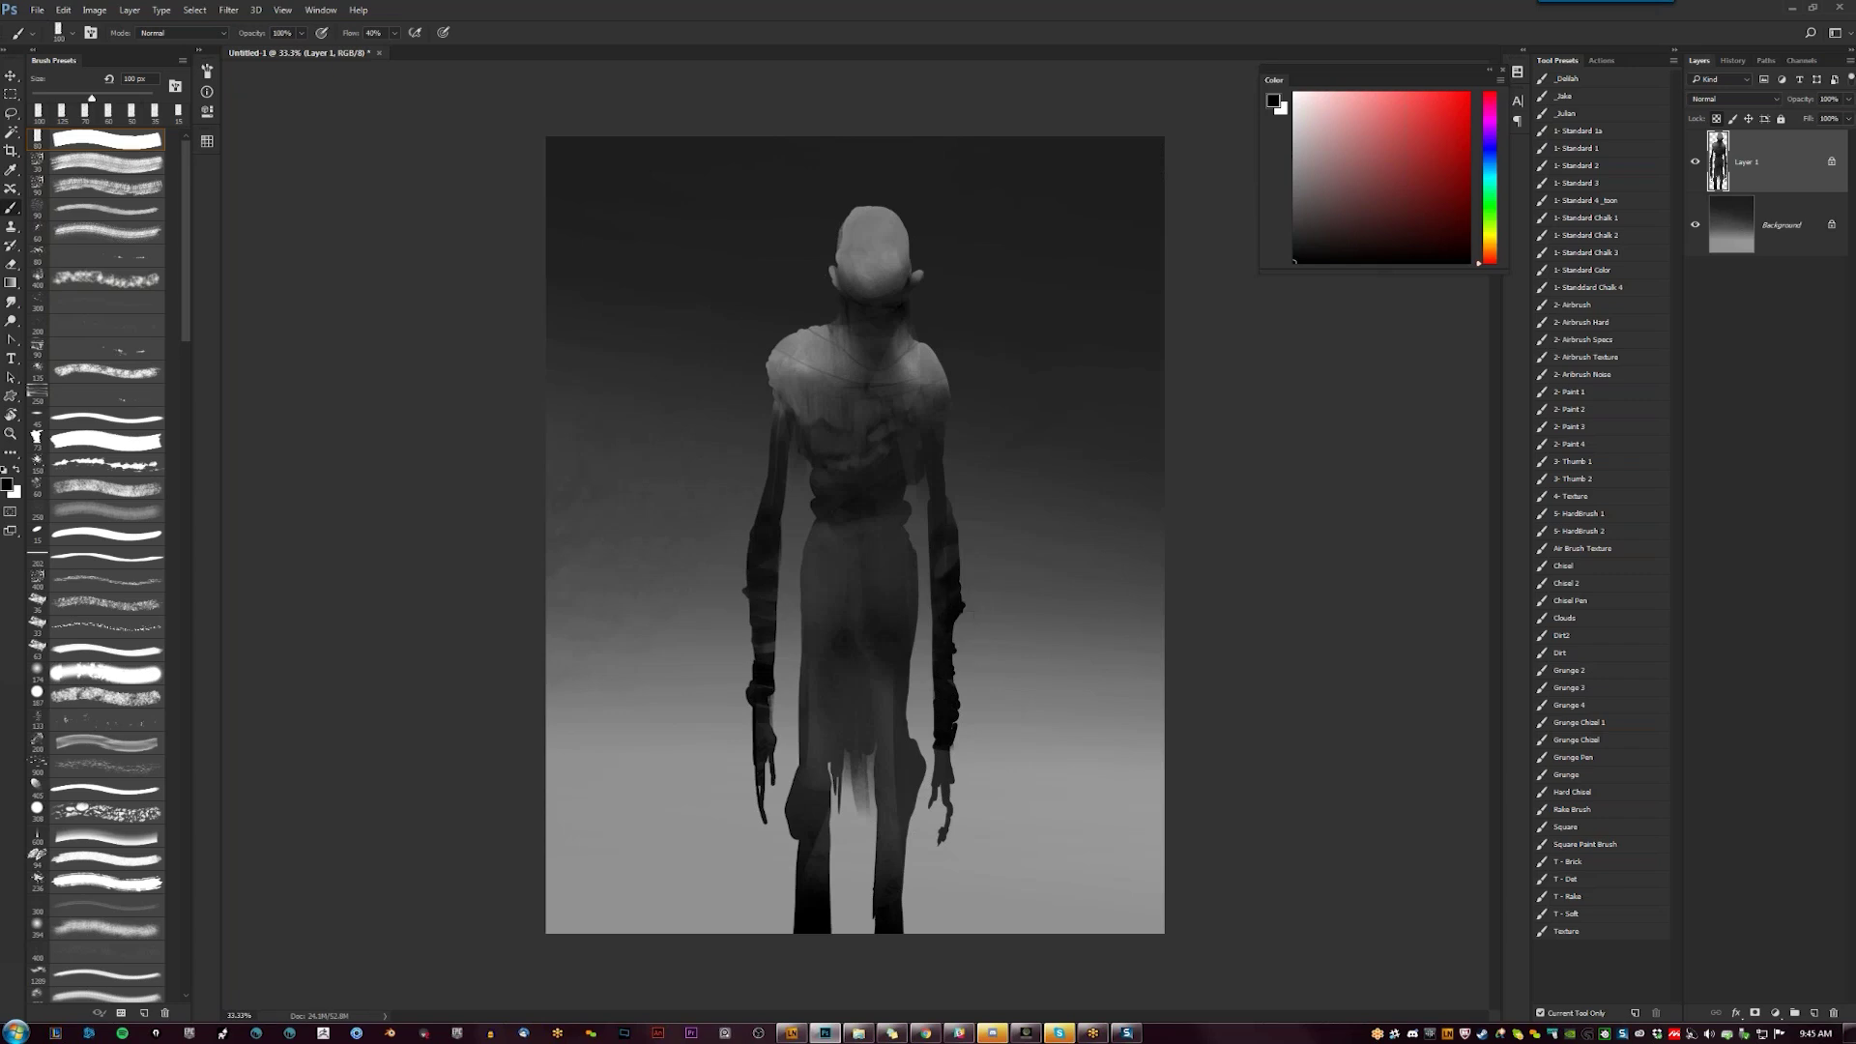
Lighten the neck below the jaw with a mid grey and a tone sampled beside the head, using a smaller brush
{"action": "key", "text": "bracketleft"}
{"action": "key", "text": "bracketleft"}
{"action": "key", "text": "bracketleft"}
{"action": "key", "text": "bracketleft"}
{"action": "key", "text": "bracketleft"}
{"action": "key", "text": "bracketleft"}
{"action": "key", "text": "bracketleft"}
{"action": "left_click", "coordinate": [1294, 196]}
{"action": "left_click", "coordinate": [839, 299], "text": "alt"}
{"action": "key", "text": "bracketleft"}
{"action": "key", "text": "bracketright"}
{"action": "key", "text": "bracketleft"}
{"action": "key", "text": "bracketleft"}
{"action": "key", "text": "bracketleft"}
{"action": "key", "text": "bracketright"}
{"action": "key", "text": "bracketright"}
{"action": "key", "text": "bracketright"}
{"action": "key", "text": "bracketright"}
Blend the base of the neck into the right shoulder with a grey sampled there and enlarge the brush to 60 px
{"action": "left_click", "coordinate": [903, 338], "text": "alt"}
{"action": "left_click_drag", "start_coordinate": [900, 327], "coordinate": [903, 338]}
{"action": "key", "text": "bracketright"}
{"action": "key", "text": "bracketright"}
{"action": "key", "text": "bracketright"}
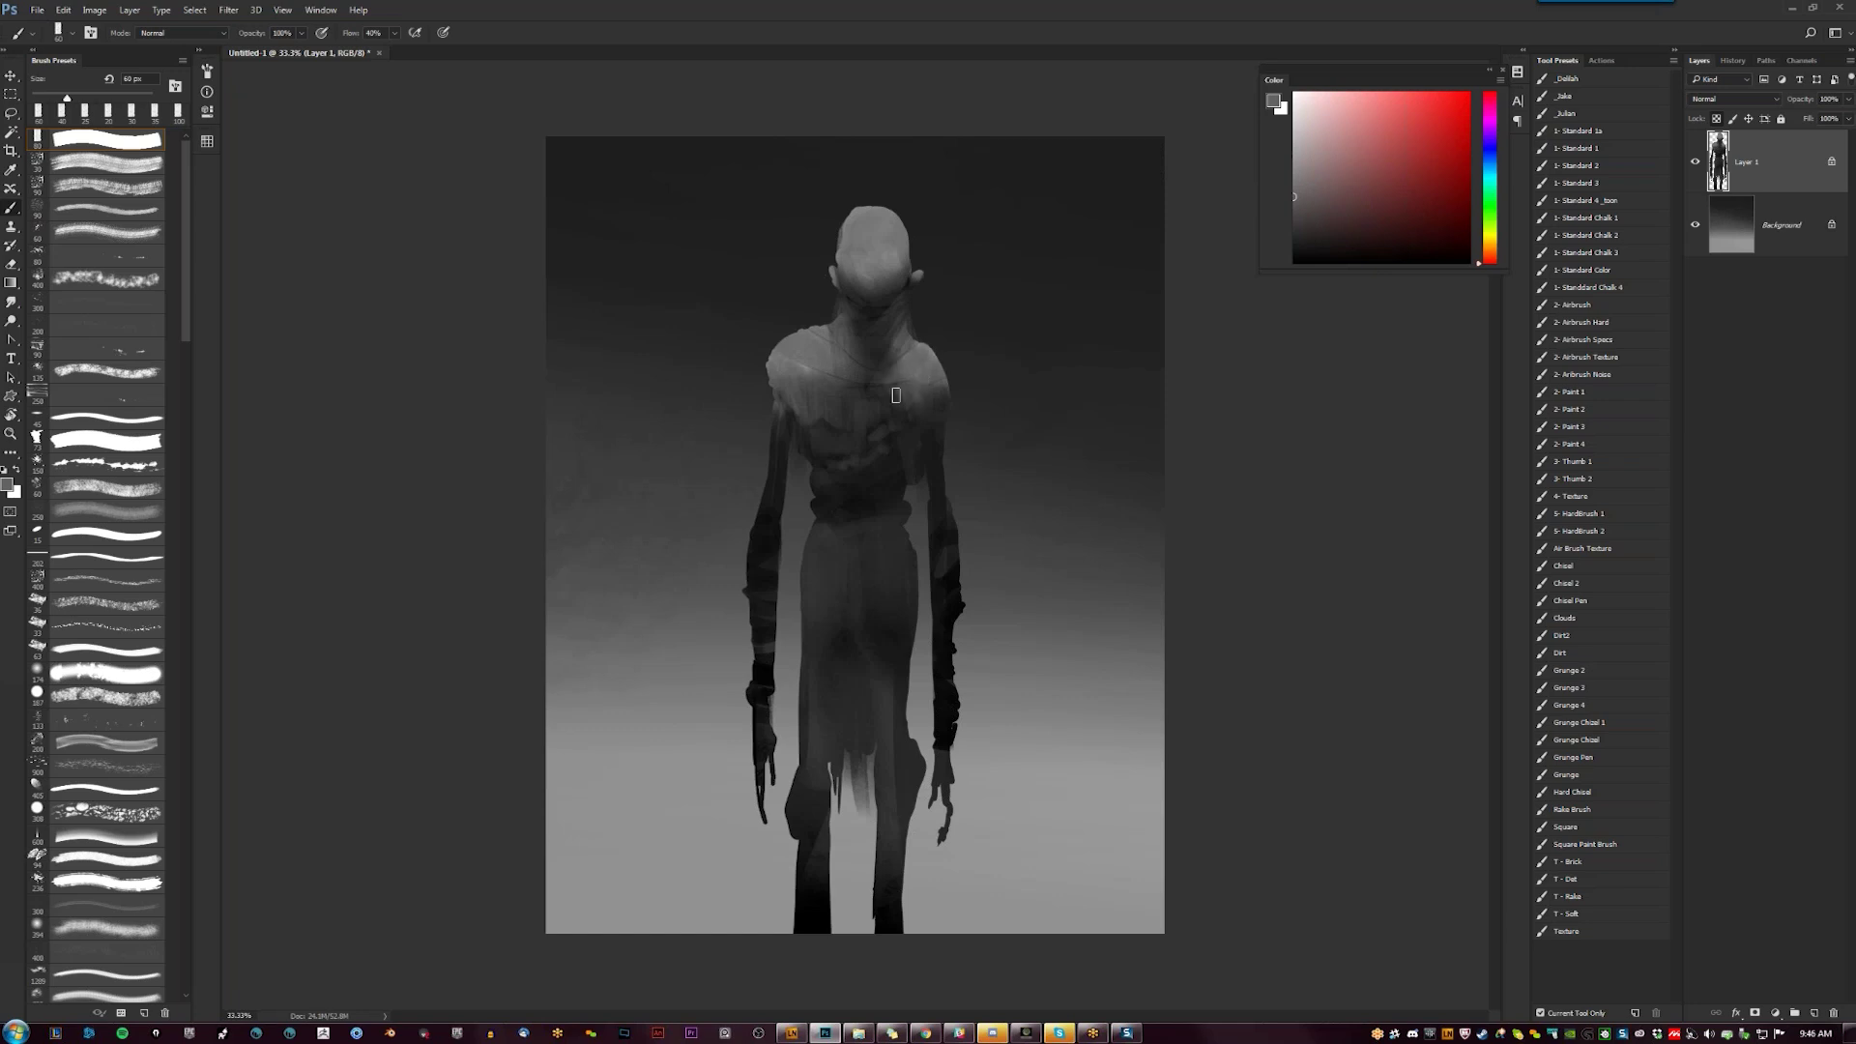
Rework the left shoulder with a grey sampled on it, undoing the long stroke down the arm
{"action": "left_click", "coordinate": [804, 386], "text": "alt"}
{"action": "left_click_drag", "start_coordinate": [799, 385], "coordinate": [782, 394]}
{"action": "left_click_drag", "start_coordinate": [781, 433], "coordinate": [772, 517]}
{"action": "key", "text": "ctrl+z"}
Darken the top of the right upper arm below the shoulder with black
{"action": "key", "text": "d"}
{"action": "key", "text": "d"}
{"action": "left_click_drag", "start_coordinate": [940, 464], "coordinate": [943, 438]}
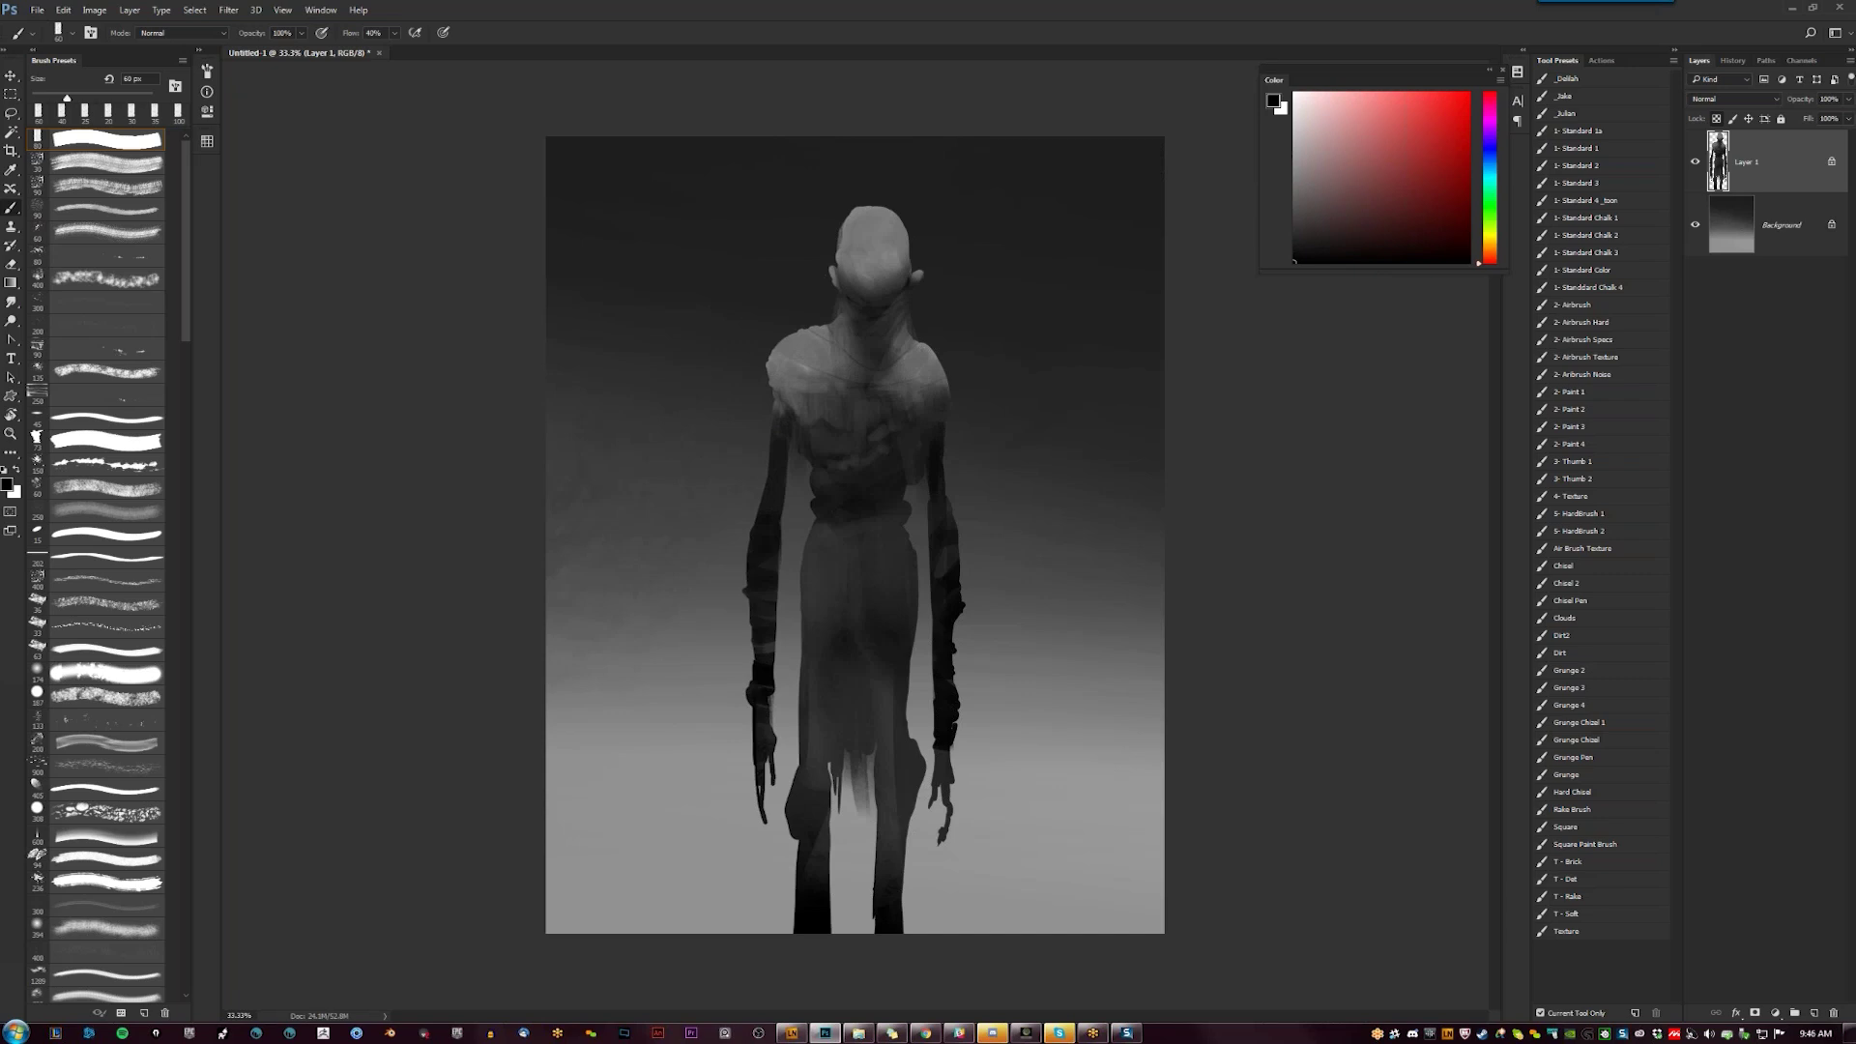
Paint dark-to-mid grey form on the left side of the ribcage, adjusting the brush up to 45 px
{"action": "key", "text": "bracketleft"}
{"action": "key", "text": "bracketleft"}
{"action": "key", "text": "bracketleft"}
{"action": "key", "text": "bracketleft"}
{"action": "key", "text": "bracketleft"}
{"action": "key", "text": "bracketright"}
{"action": "key", "text": "bracketright"}
{"action": "key", "text": "bracketright"}
{"action": "key", "text": "bracketright"}
{"action": "key", "text": "bracketright"}
{"action": "key", "text": "bracketright"}
{"action": "left_click", "coordinate": [1294, 207]}
{"action": "left_click_drag", "start_coordinate": [819, 429], "coordinate": [819, 449]}
{"action": "key", "text": "bracketright"}
{"action": "key", "text": "bracketright"}
{"action": "key", "text": "bracketright"}
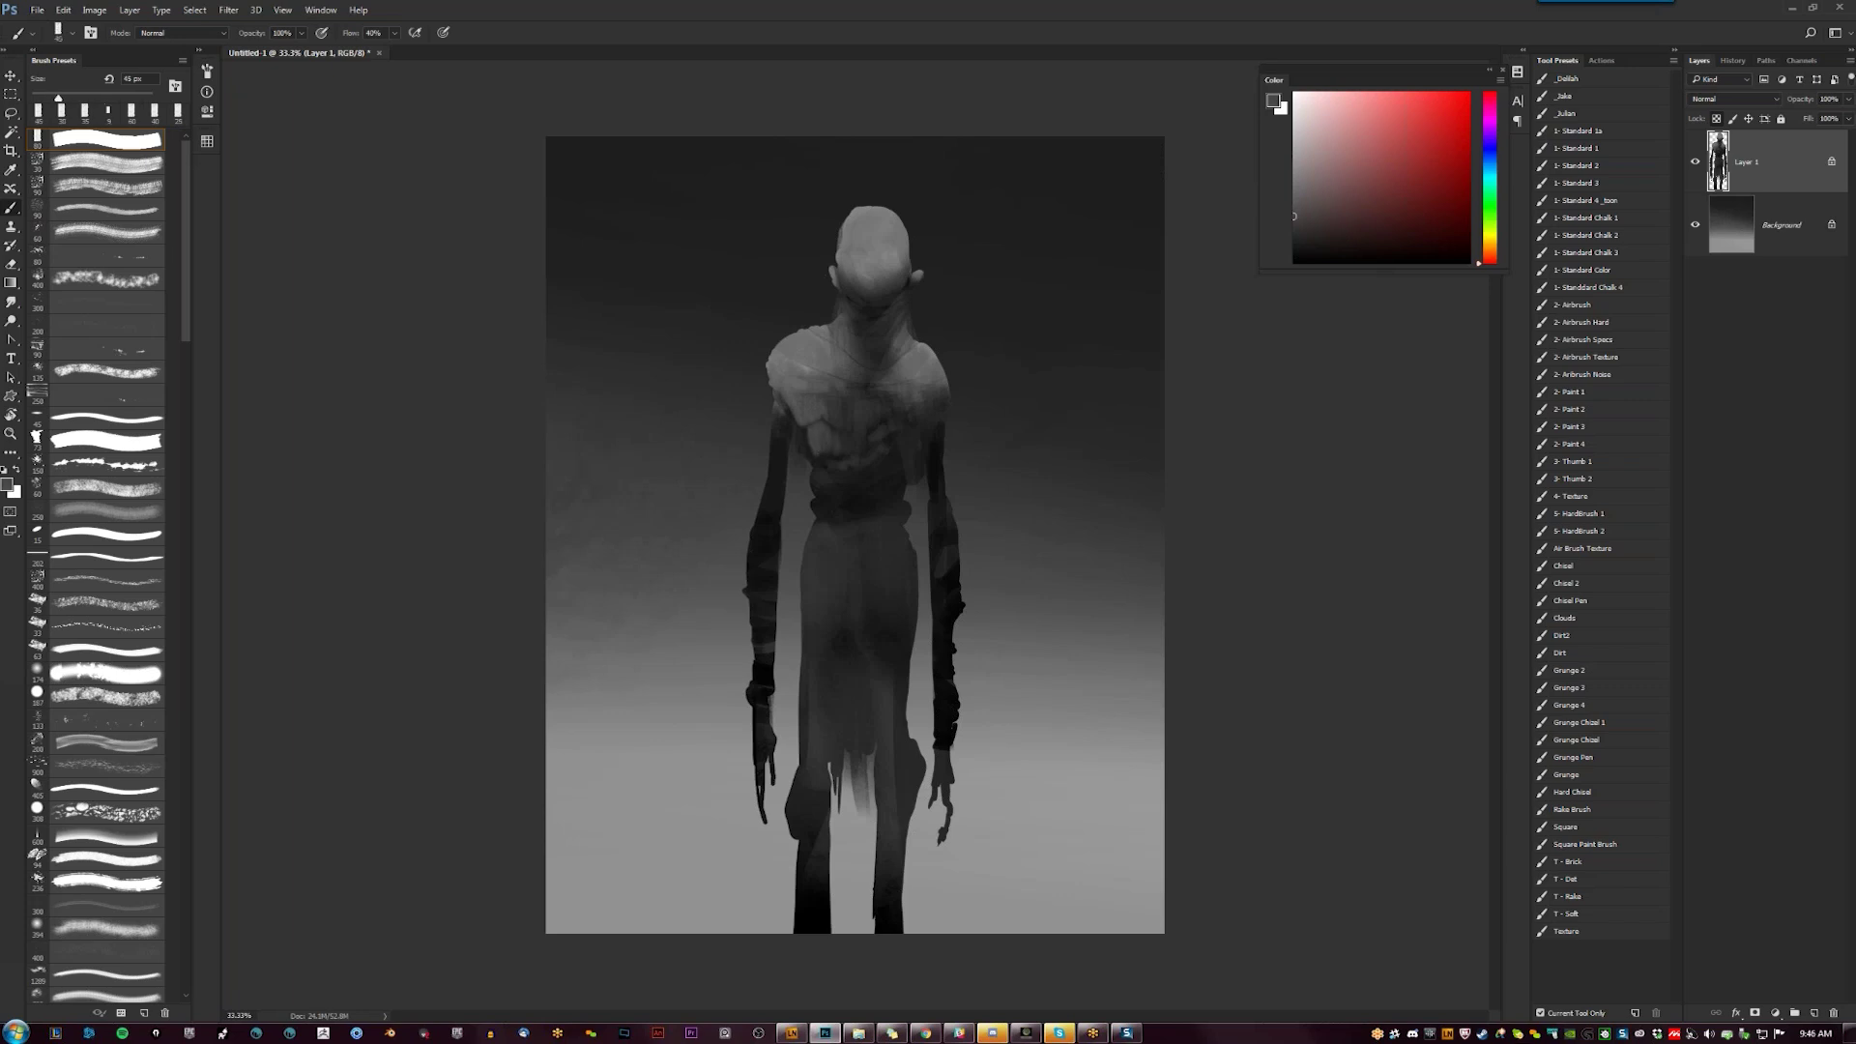
Blend the left shoulder into the chest with greys sampled on the torso, and flip the canvas horizontally
{"action": "left_click", "coordinate": [850, 416], "text": "alt"}
{"action": "left_click_drag", "start_coordinate": [786, 391], "coordinate": [790, 401]}
{"action": "left_click", "coordinate": [811, 406], "text": "alt"}
{"action": "left_click", "coordinate": [797, 383], "text": "alt"}
{"action": "key", "text": "ctrl+shift+h"}
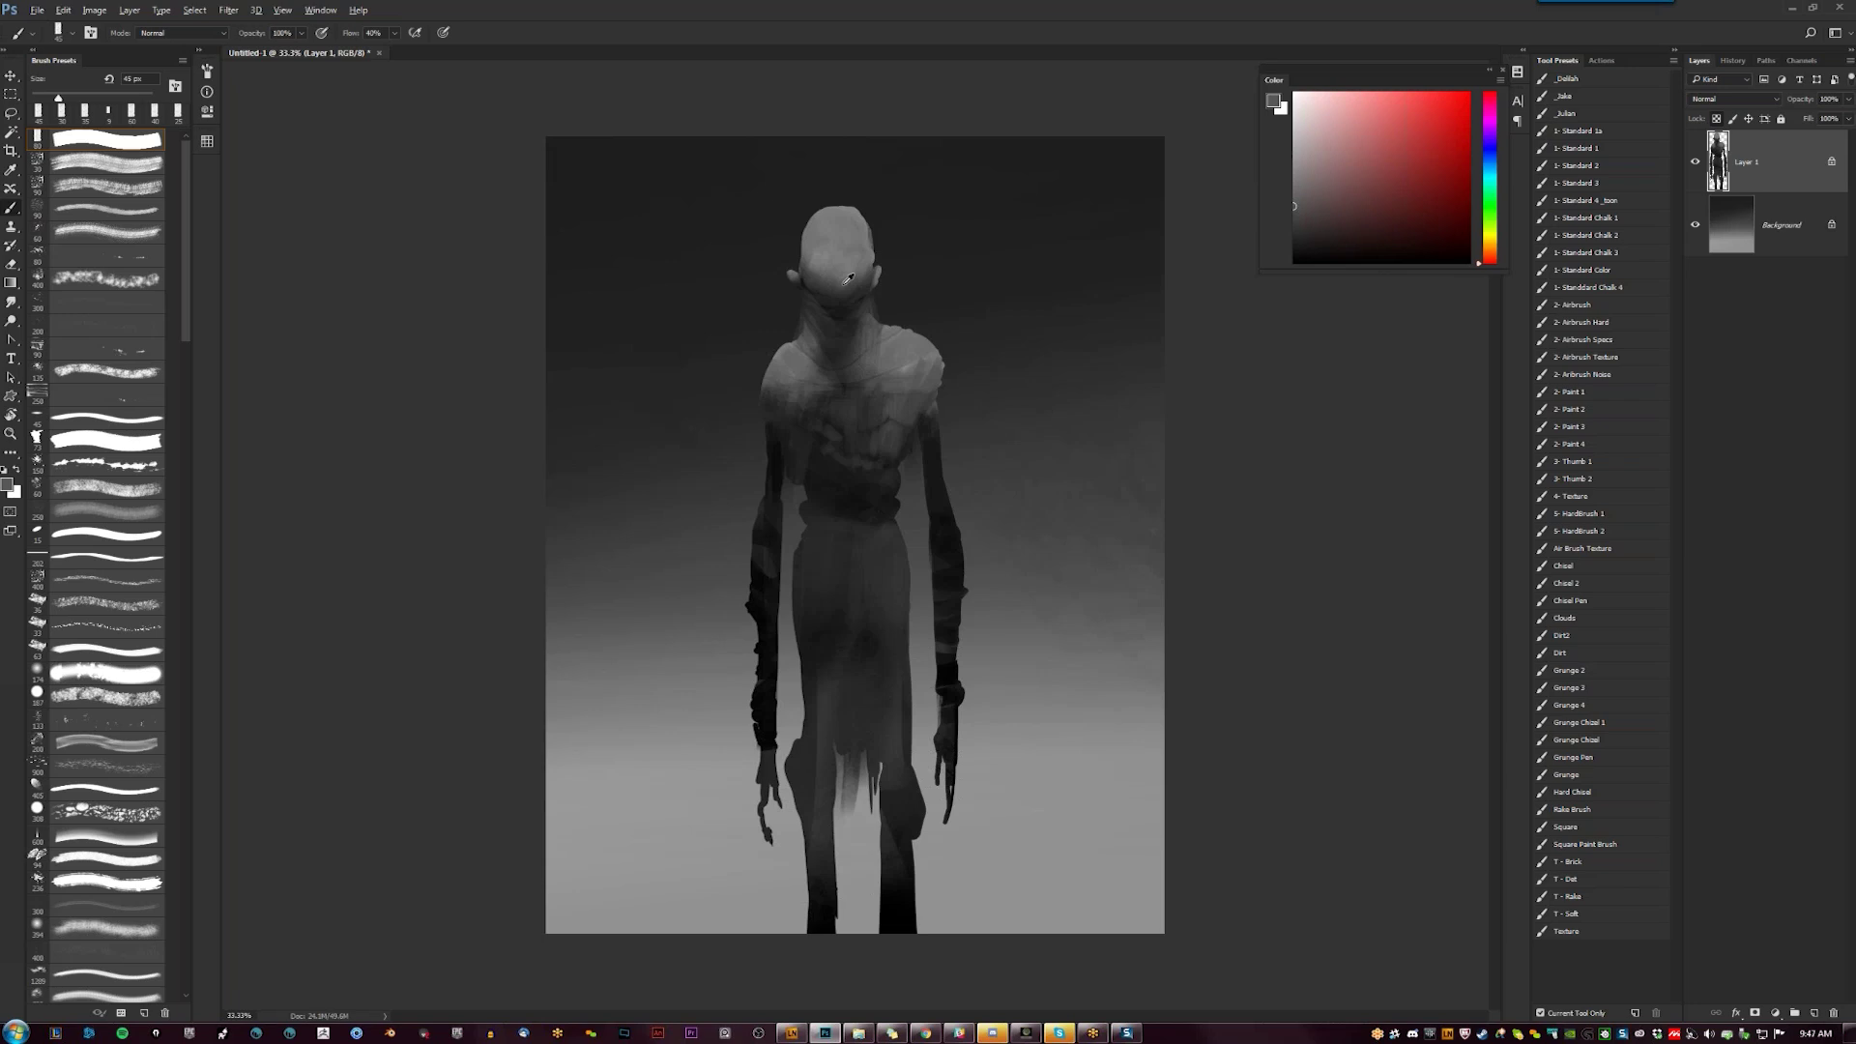
Touch up the edges of the head with greys sampled near the ear and temple, reducing the brush to 20 px
{"action": "left_click", "coordinate": [807, 278], "text": "alt"}
{"action": "key", "text": "]"}
{"action": "key", "text": "bracketright"}
{"action": "left_click", "coordinate": [873, 246], "text": "alt"}
{"action": "key", "text": "bracketleft"}
{"action": "key", "text": "bracketleft"}
{"action": "key", "text": "bracketleft"}
{"action": "key", "text": "bracketleft"}
{"action": "key", "text": "bracketleft"}
{"action": "key", "text": "bracketleft"}
{"action": "key", "text": "bracketleft"}
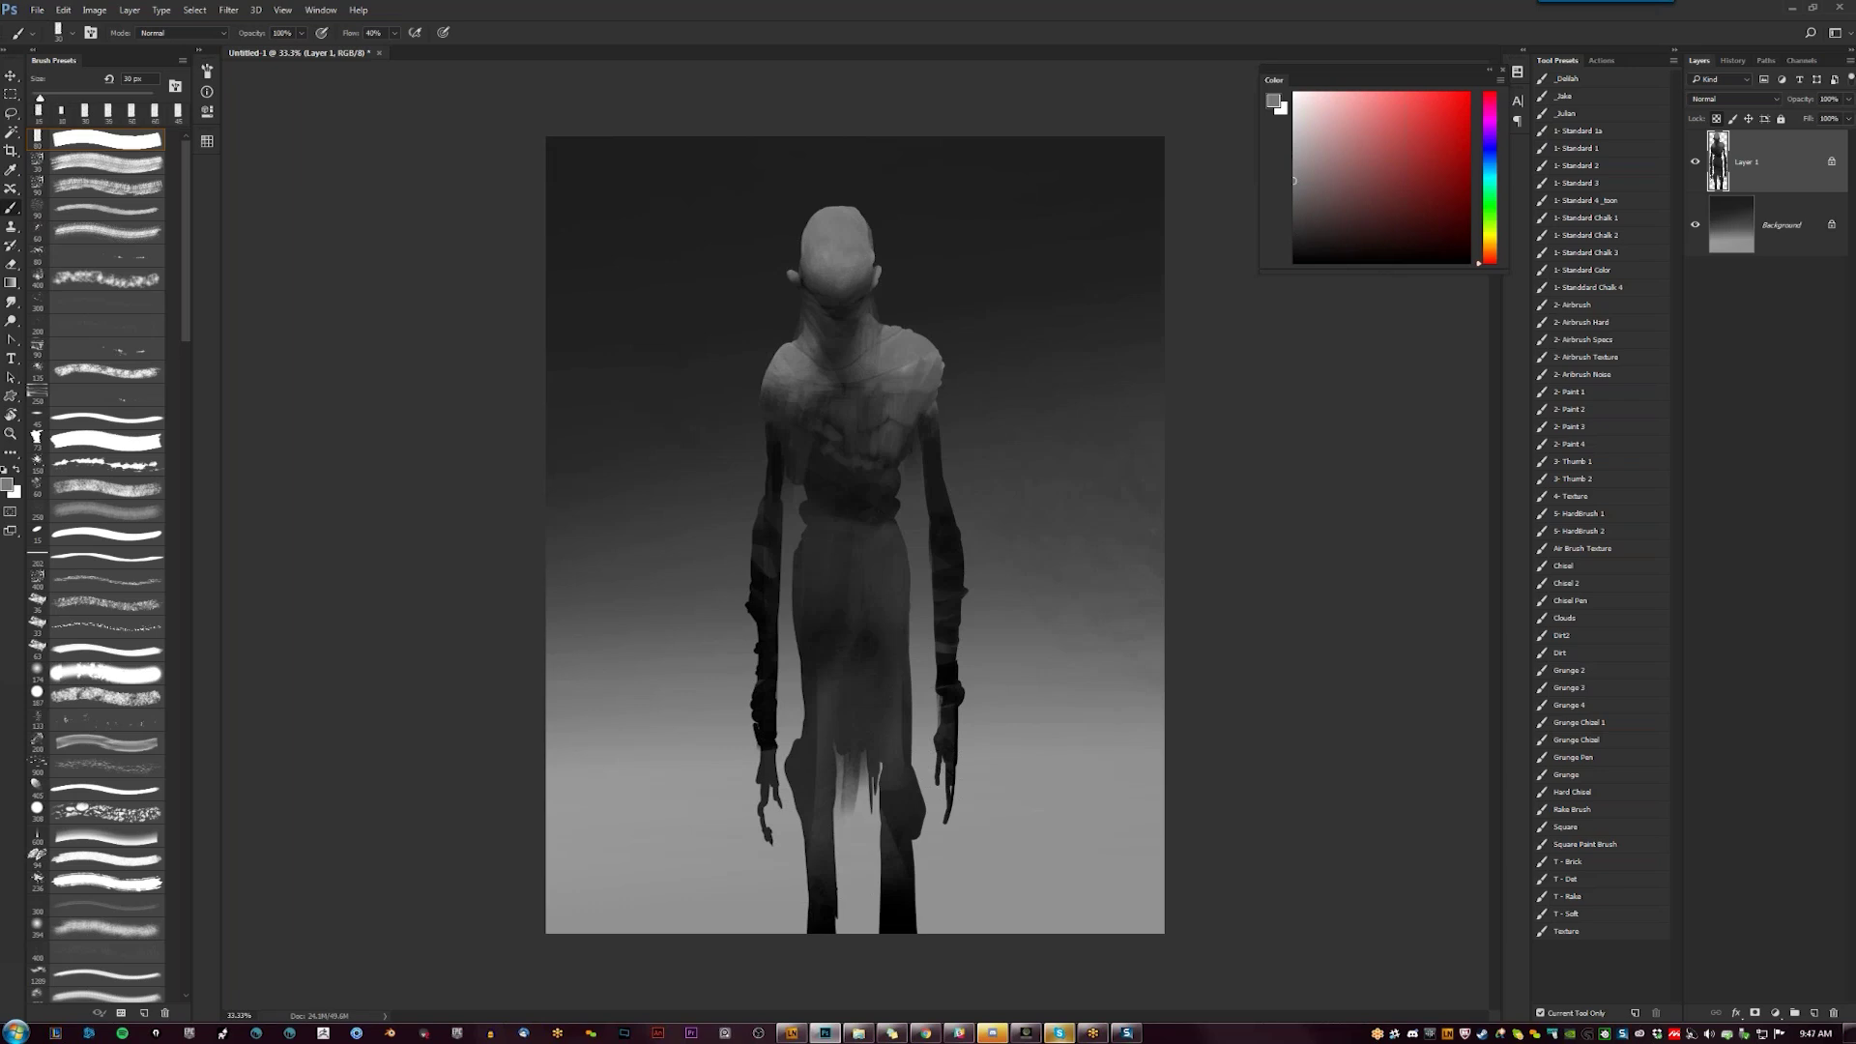
Paint dark folds around the waist in black with a 30 px brush
{"action": "key", "text": "bracketright"}
{"action": "key", "text": "bracketright"}
{"action": "key", "text": "bracketright"}
{"action": "key", "text": "d"}
{"action": "key", "text": "bracketright"}
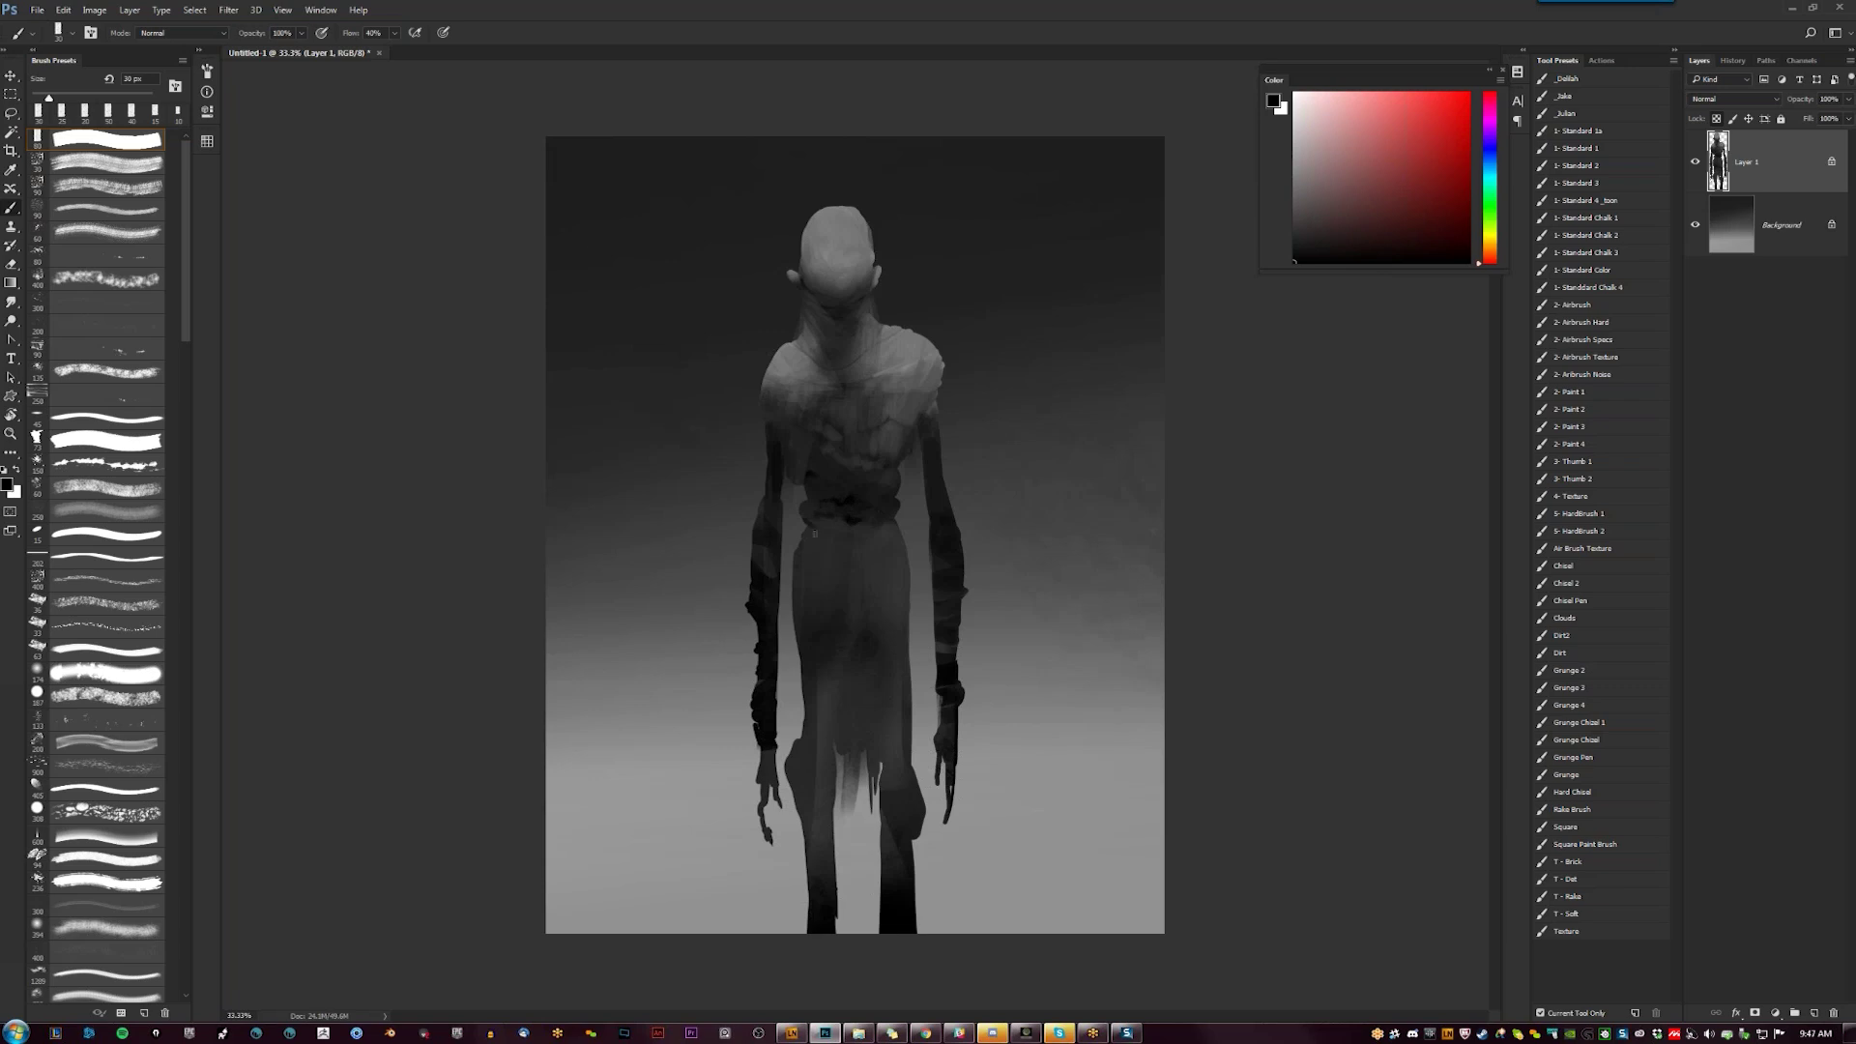
Shade the upper skirt below the waist with a dark grey sampled there and a 50 px brush
{"action": "key", "text": "bracketright"}
{"action": "key", "text": "bracketright"}
{"action": "key", "text": "bracketright"}
{"action": "left_click", "coordinate": [817, 546], "text": "alt"}
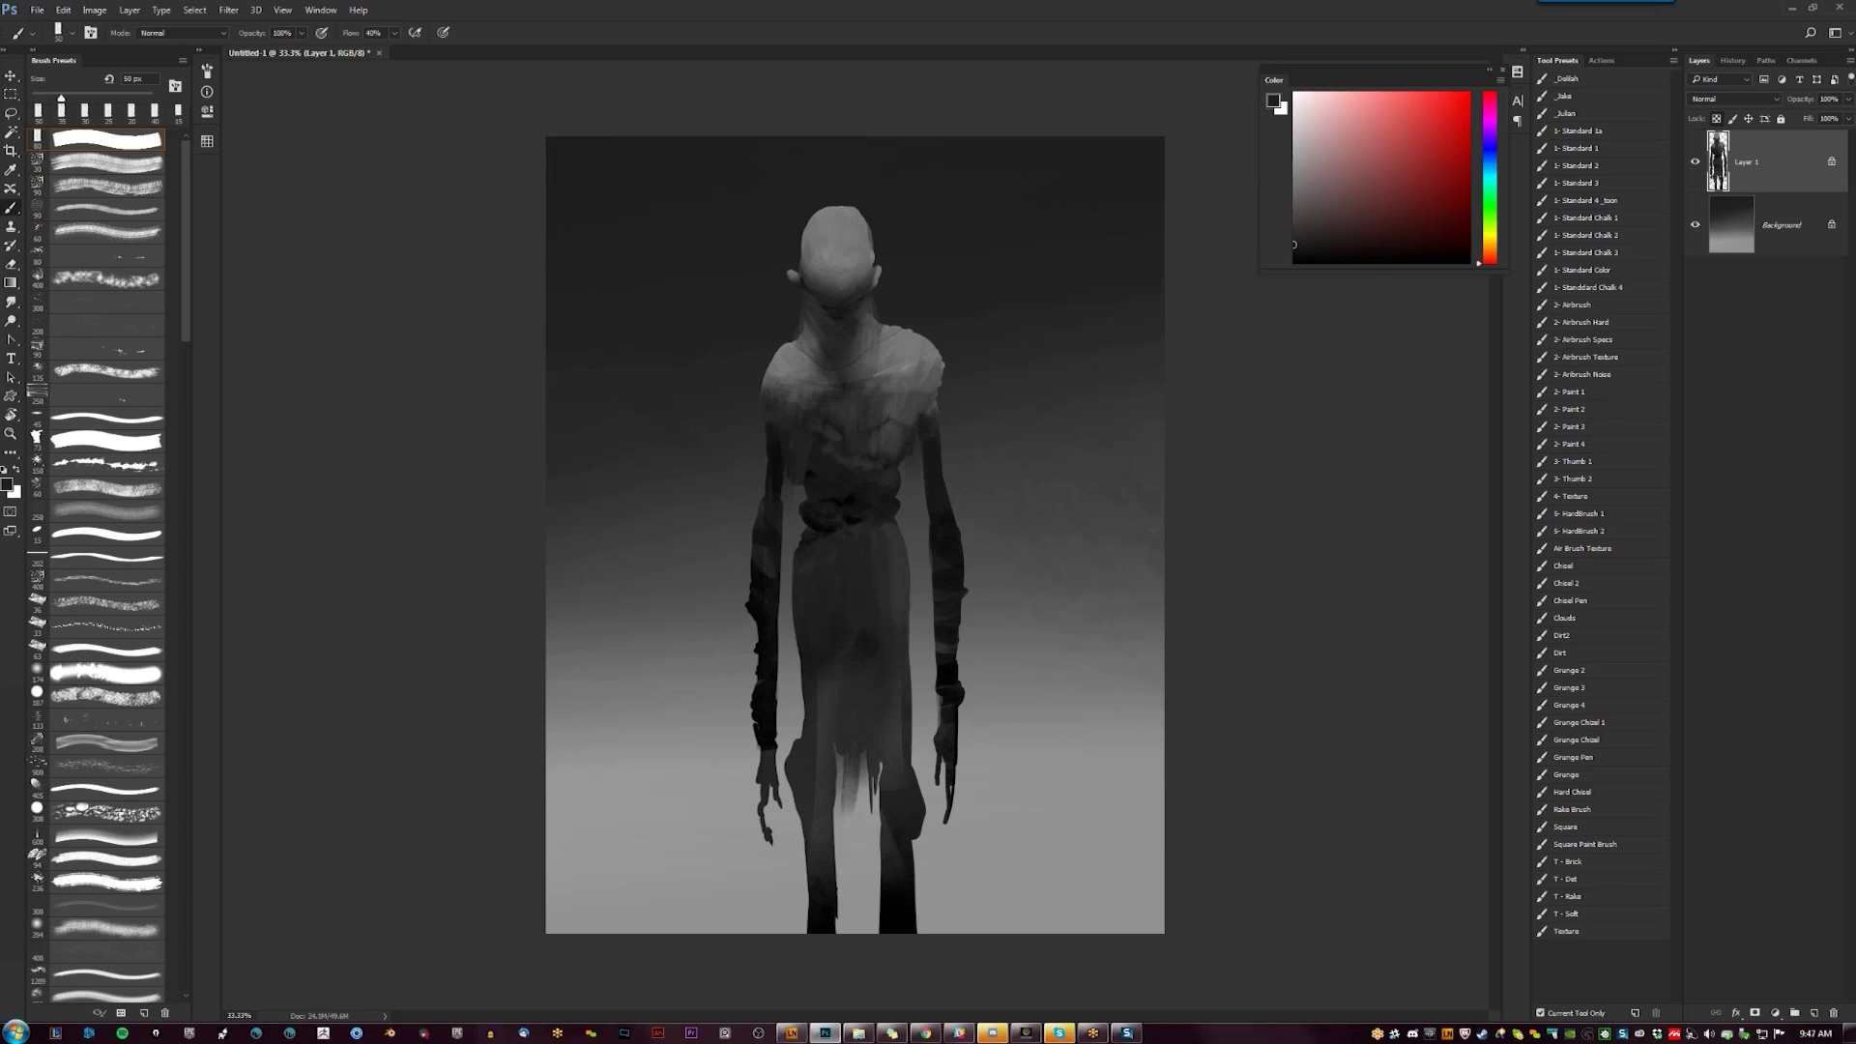
Darken the lower left edge of the skirt with black and a larger brush
{"action": "key", "text": "bracketright"}
{"action": "key", "text": "bracketright"}
{"action": "key", "text": "d"}
{"action": "left_click_drag", "start_coordinate": [804, 675], "coordinate": [810, 714]}
Draw thin black fold lines across the skirt with a fine brush of about 15 px
{"action": "key", "text": "bracketleft"}
{"action": "key", "text": "bracketleft"}
{"action": "key", "text": "bracketleft"}
{"action": "key", "text": "bracketleft"}
{"action": "key", "text": "bracketleft"}
{"action": "key", "text": "bracketleft"}
{"action": "key", "text": "bracketleft"}
{"action": "key", "text": "bracketleft"}
{"action": "key", "text": "bracketleft"}
{"action": "key", "text": "bracketleft"}
{"action": "key", "text": "bracketleft"}
{"action": "key", "text": "bracketleft"}
{"action": "key", "text": "bracketright"}
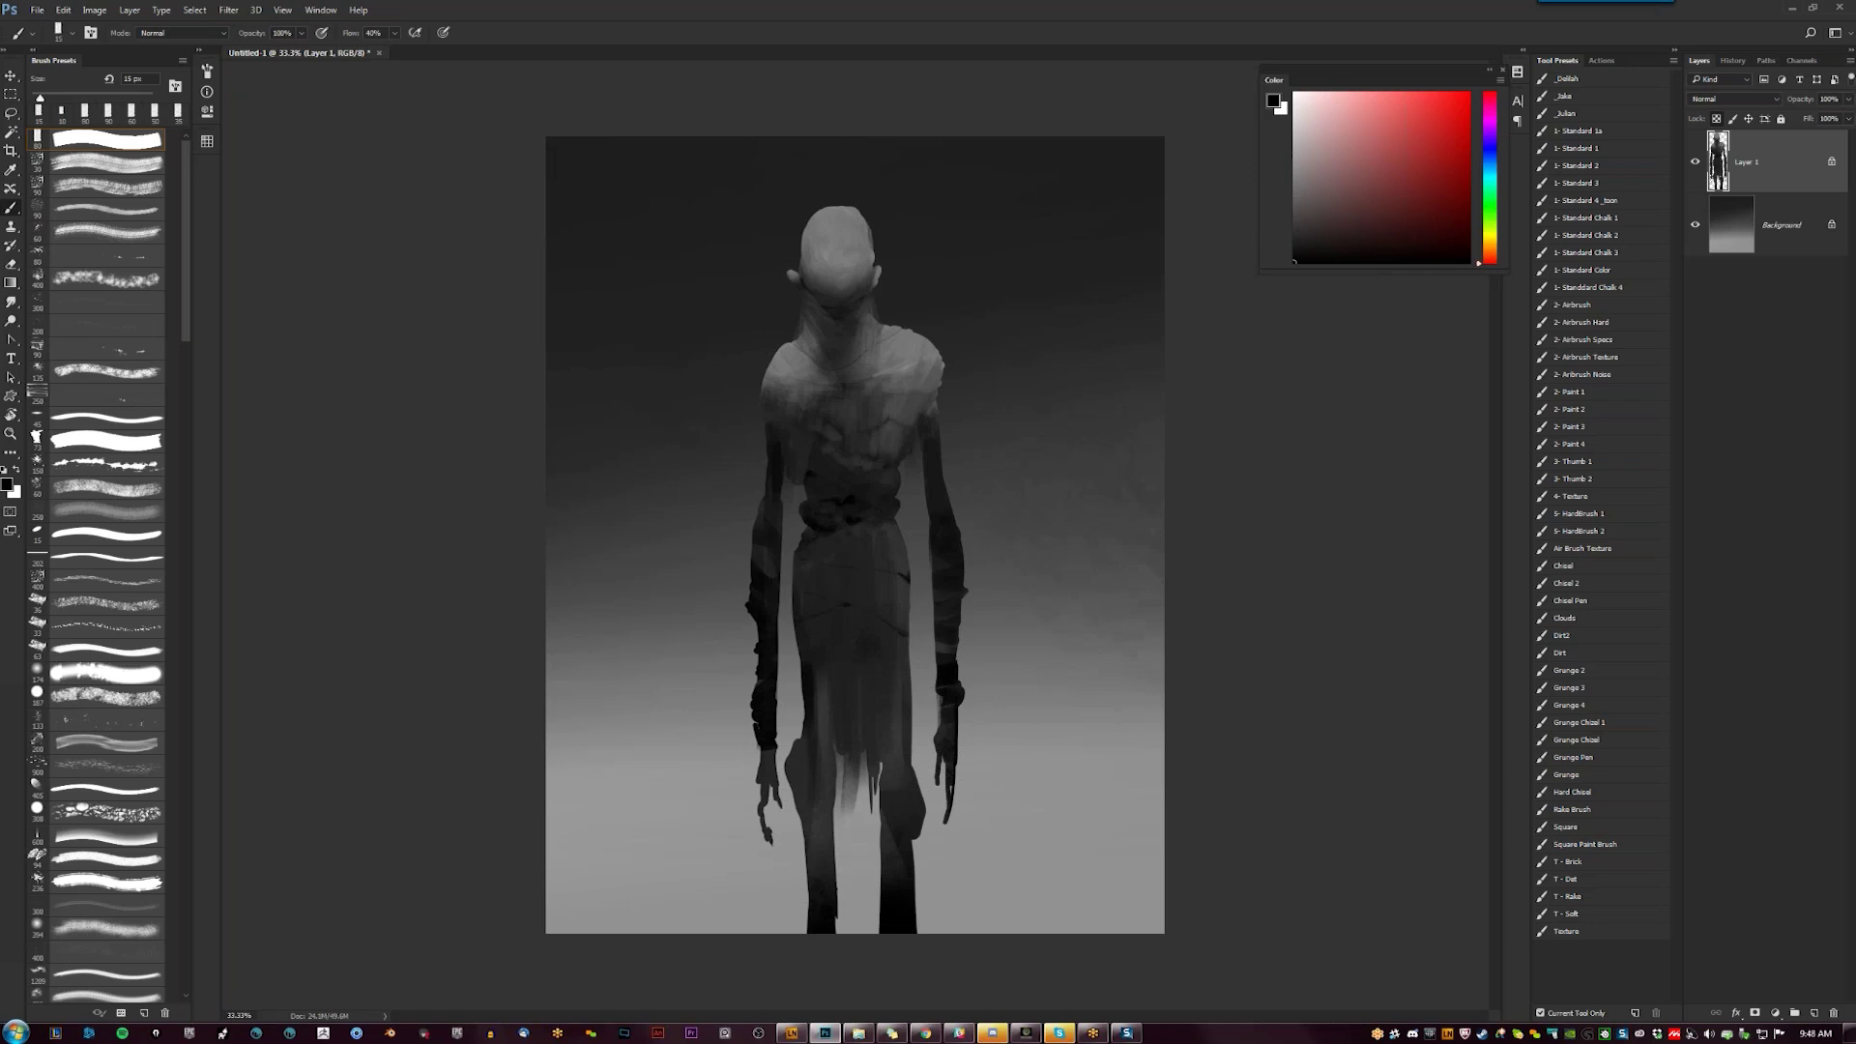
Soften the skirt folds with a grey sampled below the waist, and sample a head tone with the brush at 100 px
{"action": "left_click", "coordinate": [885, 538], "text": "alt"}
{"action": "key", "text": "bracketright"}
{"action": "key", "text": "bracketright"}
{"action": "key", "text": "bracketright"}
{"action": "key", "text": "bracketright"}
{"action": "key", "text": "bracketright"}
{"action": "key", "text": "bracketright"}
{"action": "key", "text": "bracketright"}
{"action": "key", "text": "bracketright"}
{"action": "key", "text": "bracketright"}
{"action": "key", "text": "bracketright"}
{"action": "key", "text": "bracketright"}
{"action": "key", "text": "bracketright"}
{"action": "left_click", "coordinate": [812, 244], "text": "alt"}
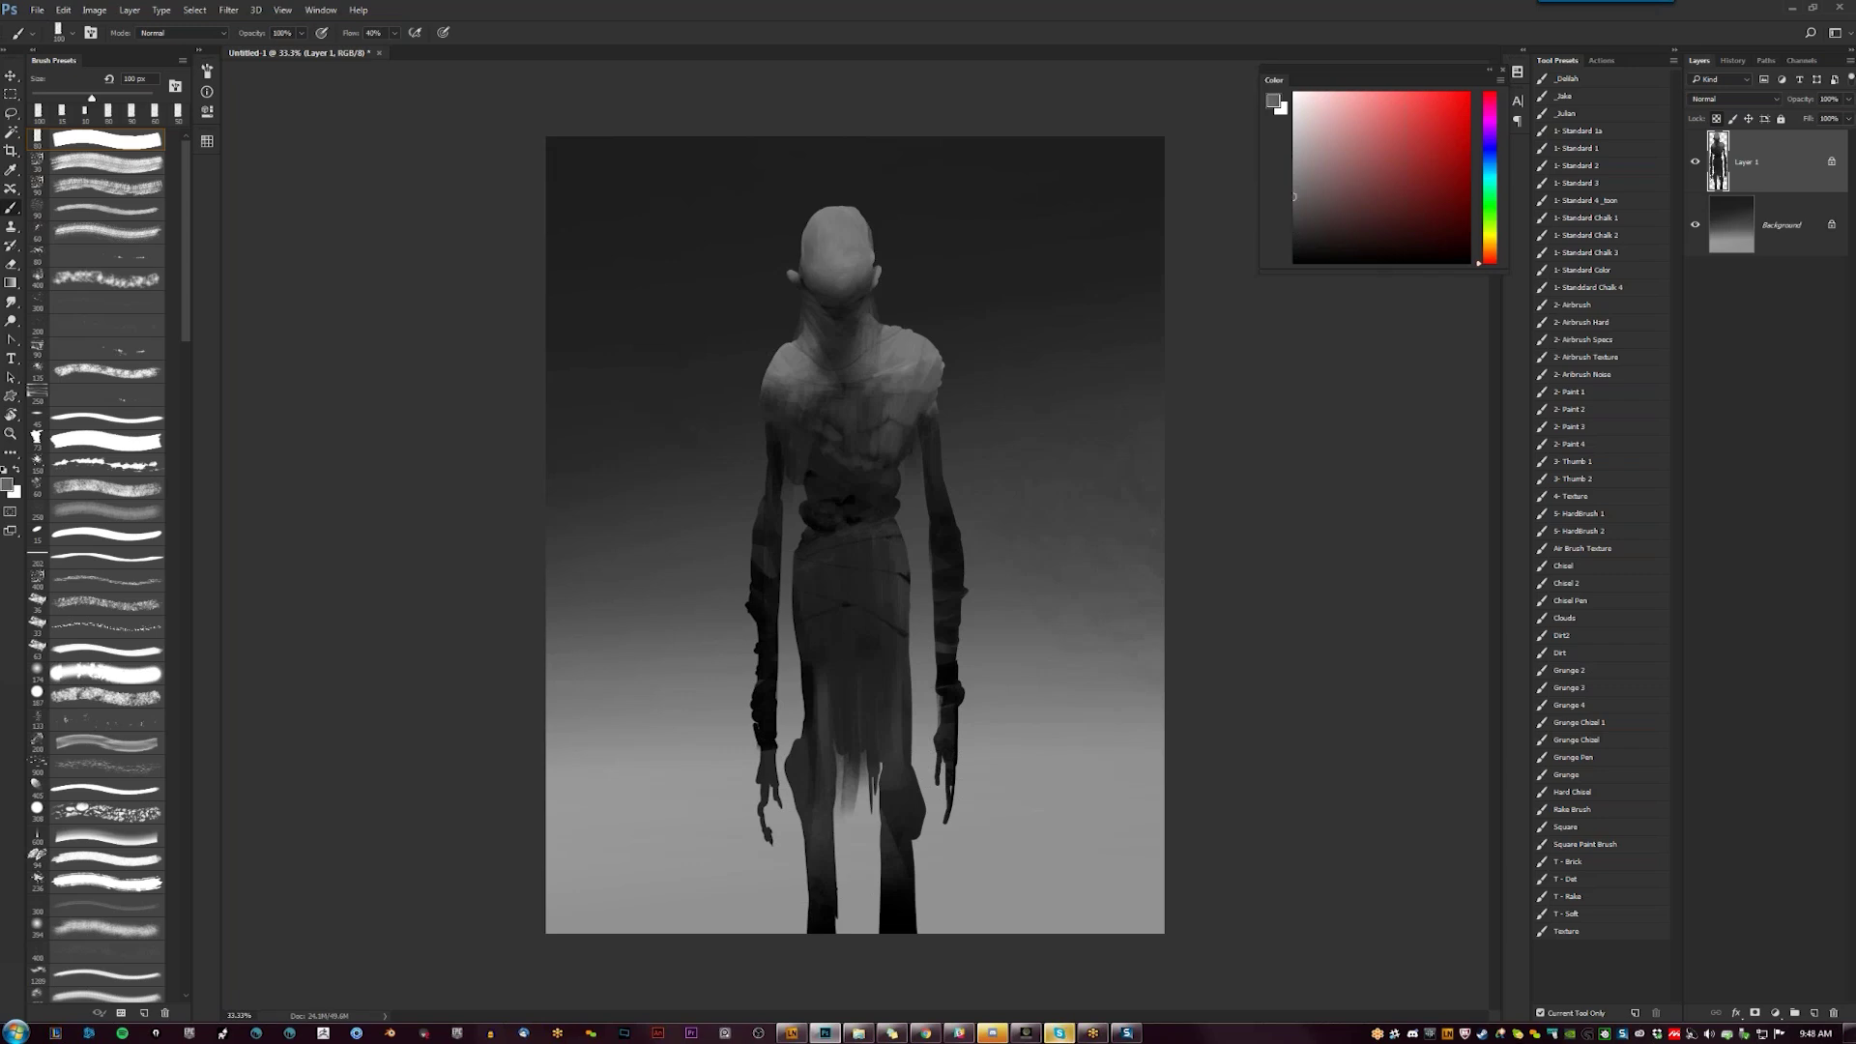
Unlock Layer 1's transparent pixels and extend the left shoulder's outline with greys sampled around the shoulder
{"action": "key", "text": "d"}
{"action": "key", "text": "x"}
{"action": "left_click", "coordinate": [781, 351], "text": "alt"}
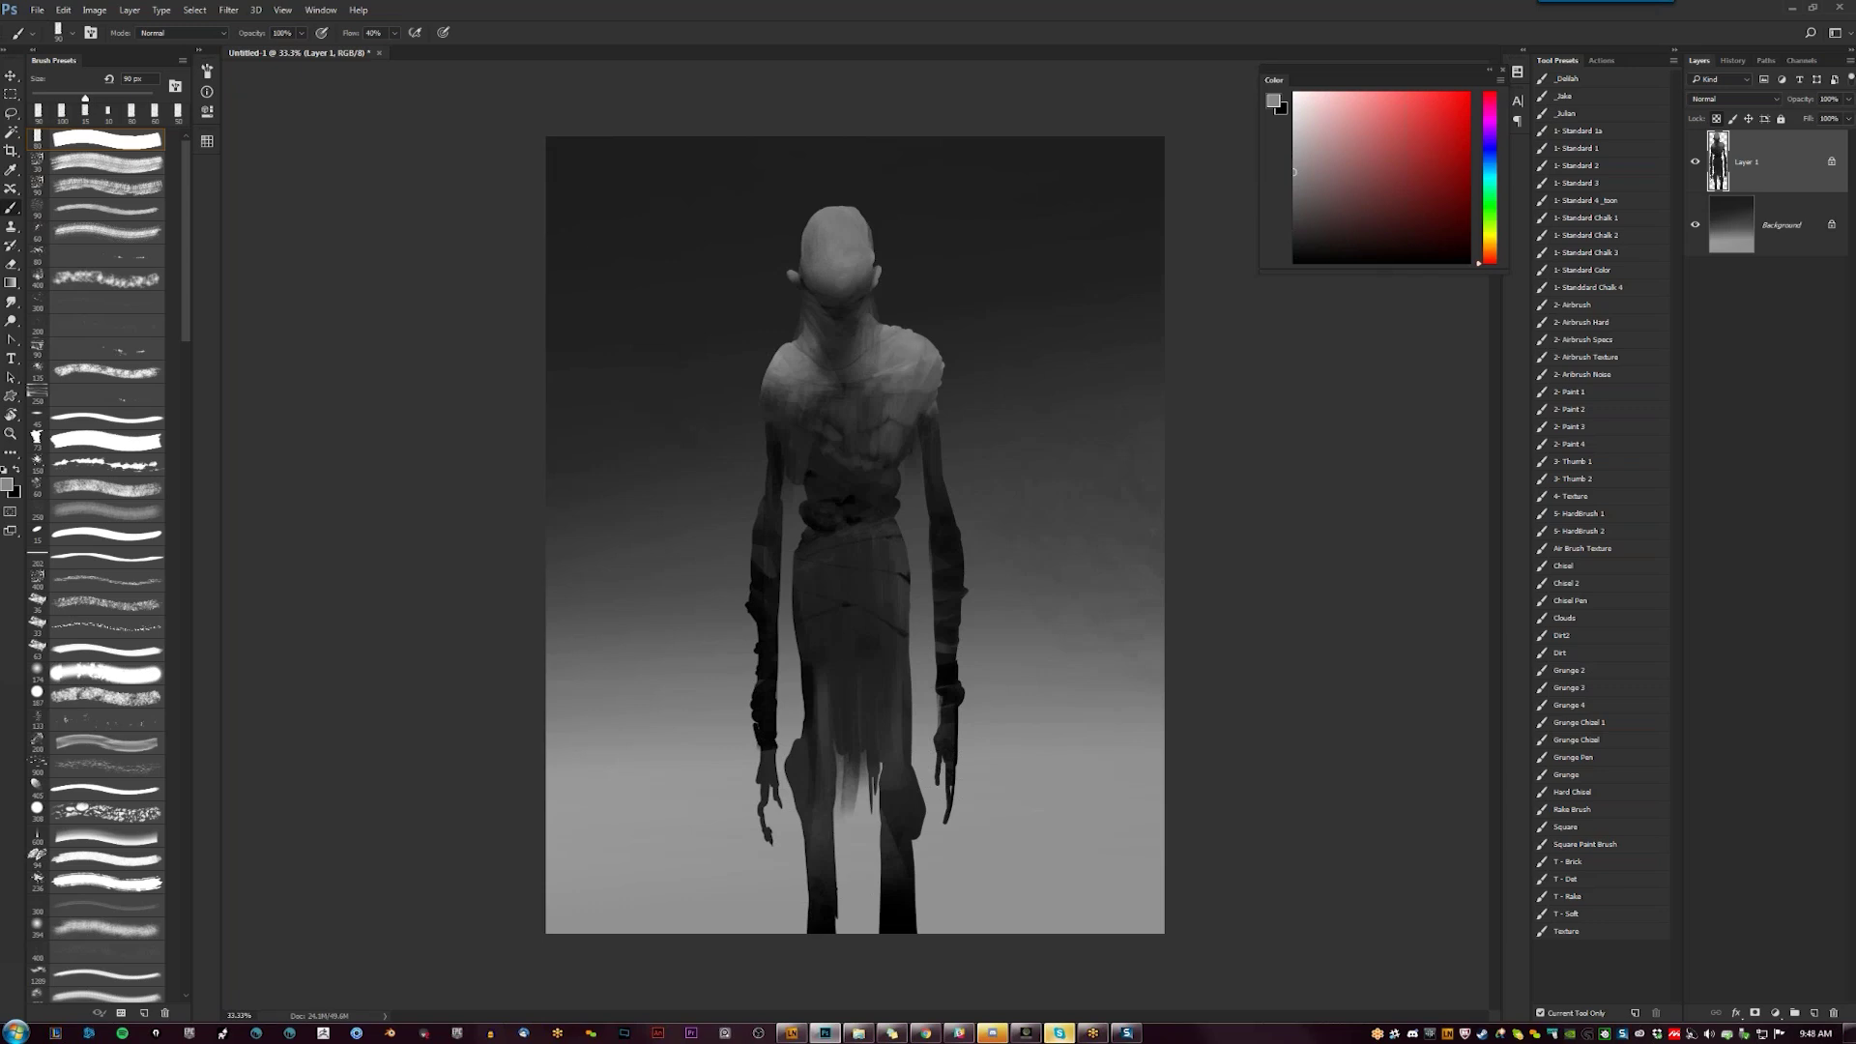
{"action": "key", "text": "slash"}
{"action": "mouse_move", "coordinate": [768, 375]}
{"action": "left_mouse_down"}
{"action": "mouse_move", "coordinate": [781, 406]}
{"action": "mouse_move", "coordinate": [764, 400]}
{"action": "left_mouse_up"}
{"action": "left_click", "coordinate": [759, 414], "text": "alt"}
{"action": "left_click", "coordinate": [773, 405], "text": "alt"}
{"action": "left_click", "coordinate": [785, 371], "text": "alt"}
Refine the left shoulder's outer edge with sampled greys and a 45 px brush, and flip the canvas back horizontally
{"action": "key", "text": "bracketleft"}
{"action": "key", "text": "bracketleft"}
{"action": "key", "text": "bracketleft"}
{"action": "key", "text": "bracketleft"}
{"action": "key", "text": "bracketleft"}
{"action": "left_click_drag", "start_coordinate": [771, 363], "coordinate": [763, 380]}
{"action": "left_click", "coordinate": [760, 375], "text": "alt"}
{"action": "left_click", "coordinate": [781, 375], "text": "alt"}
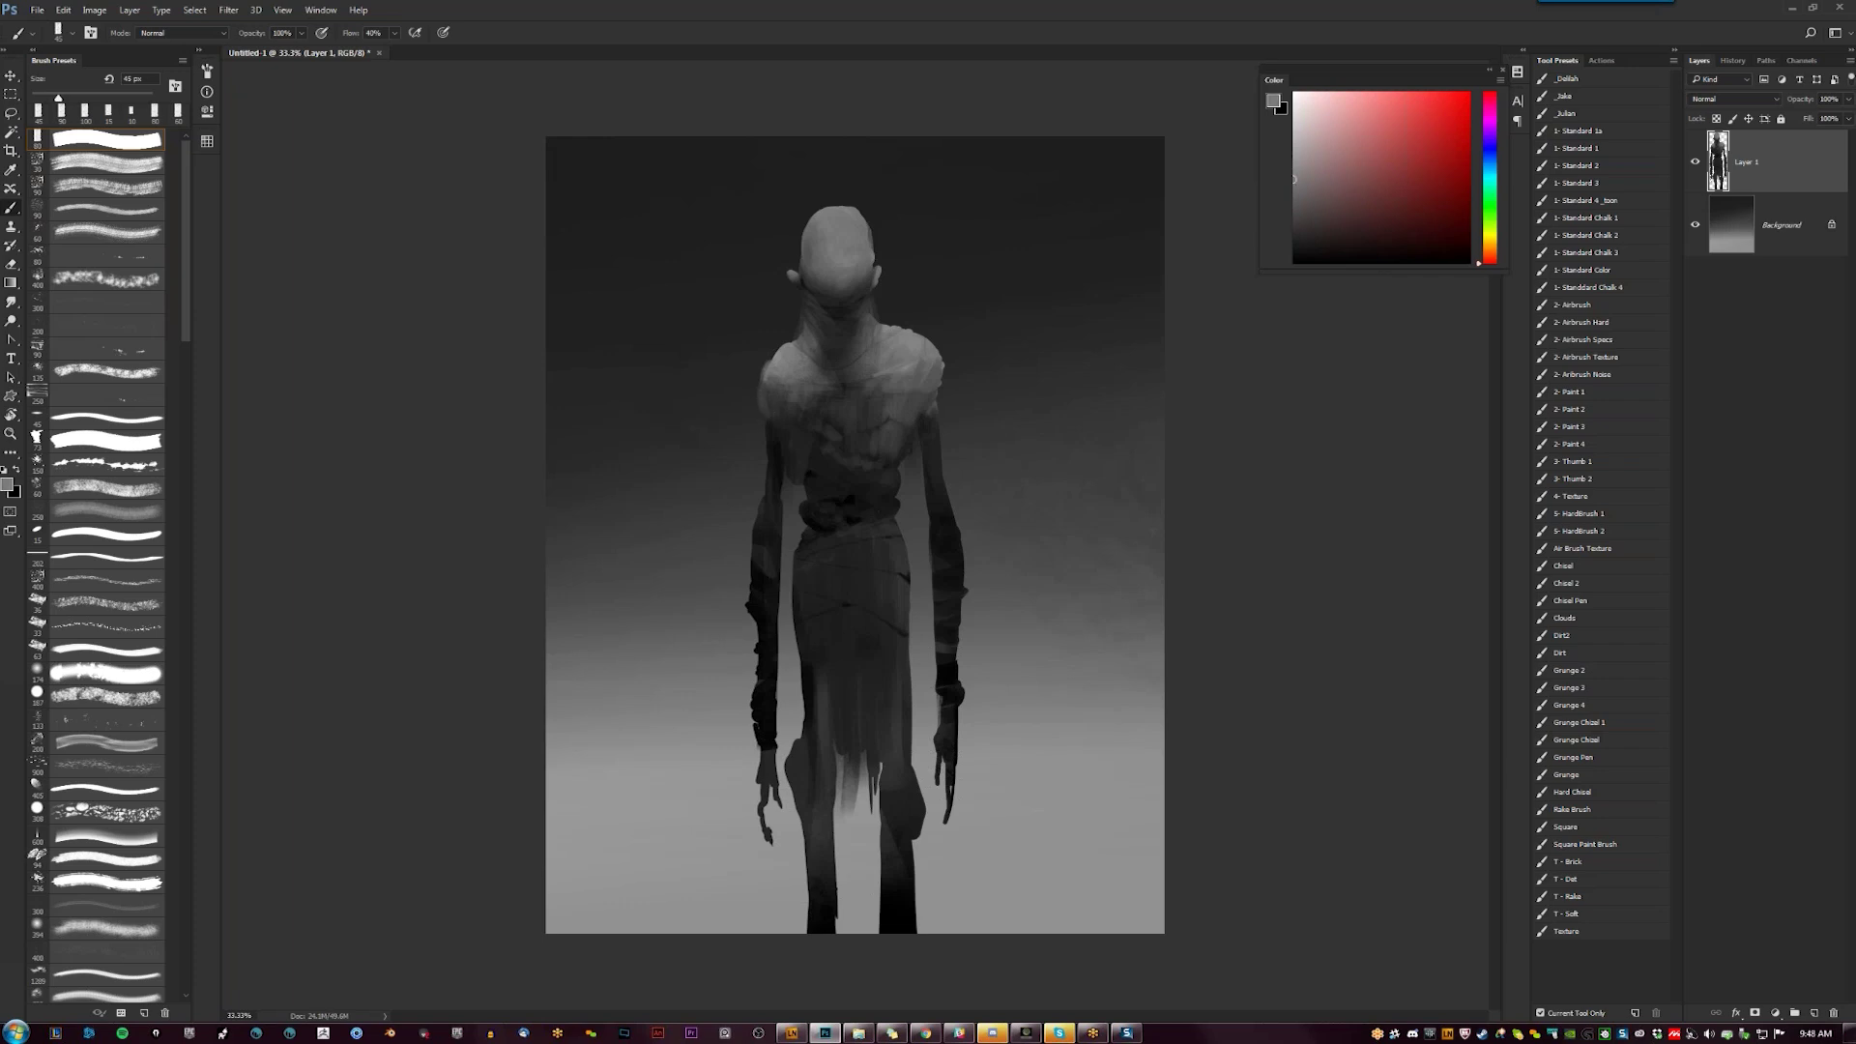
{"action": "left_click", "coordinate": [771, 416], "text": "alt"}
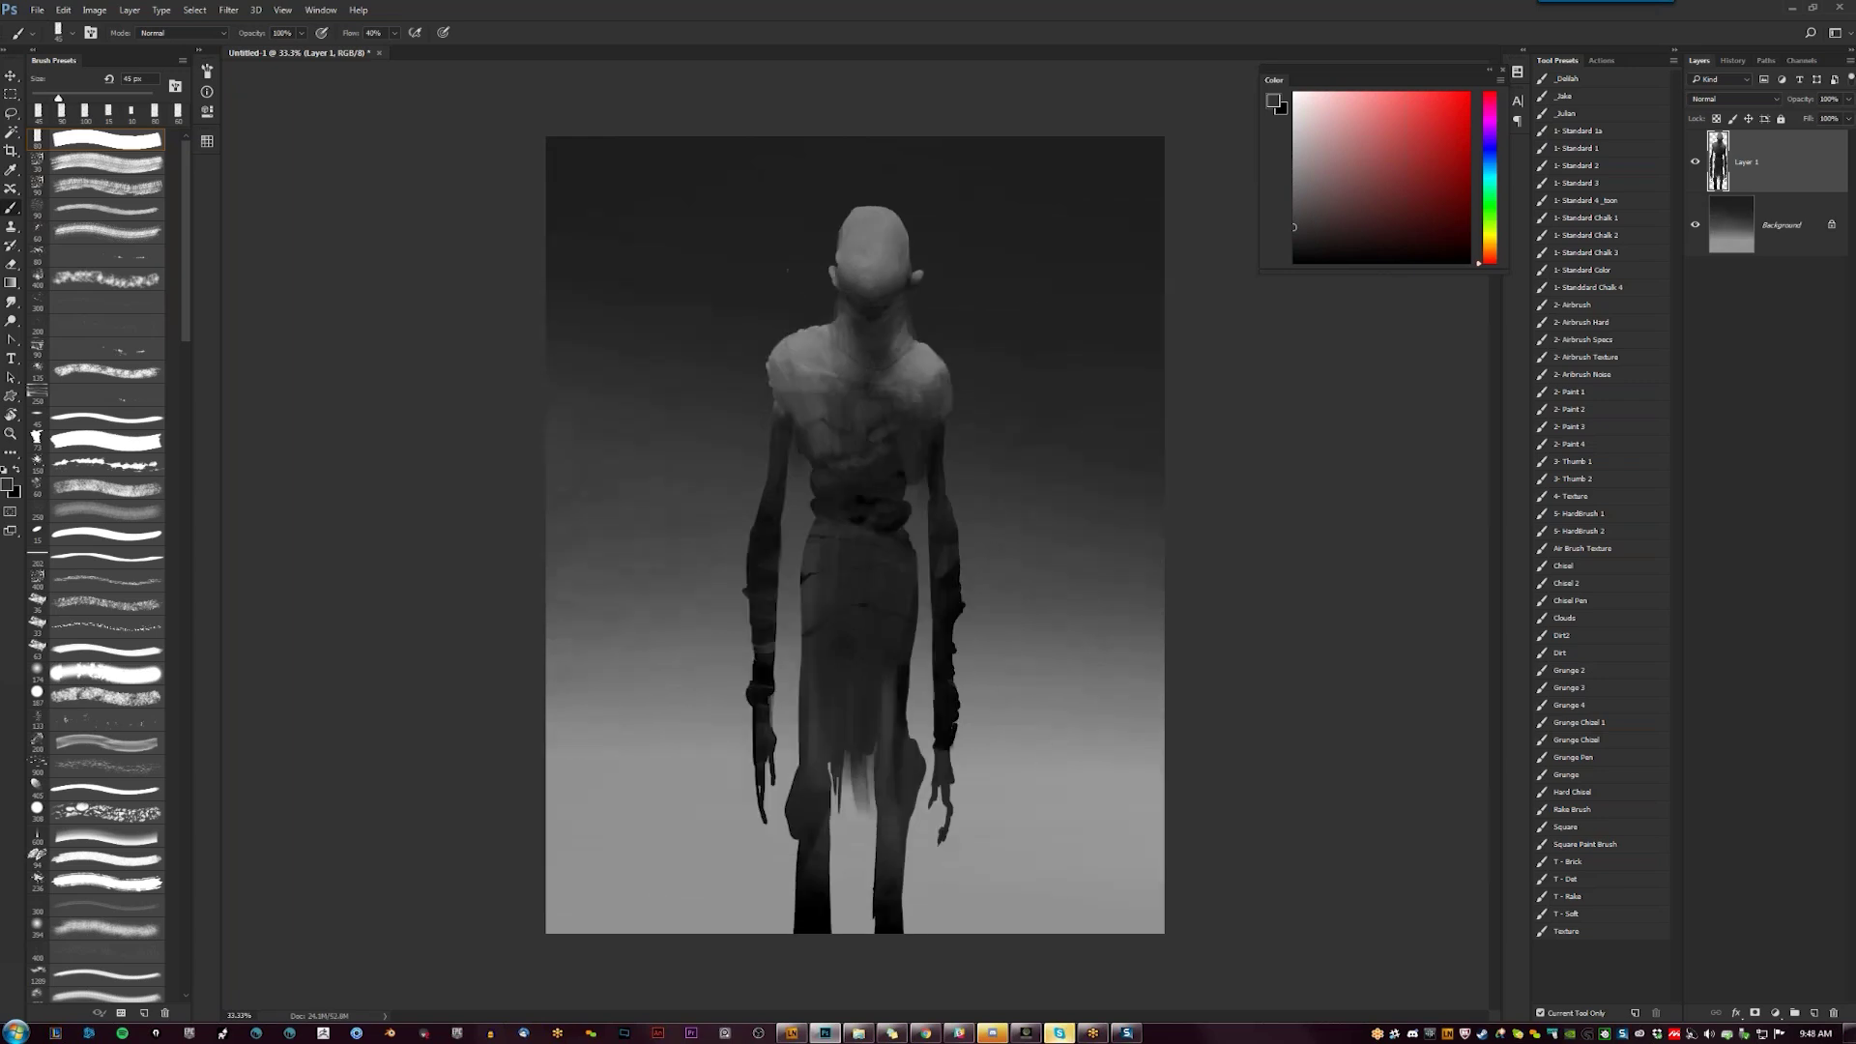
{"action": "key", "text": "bracketright"}
Trim the left shoulder's outer contour with the Circle HARD Eraser at 35 px
{"action": "key", "text": "e"}
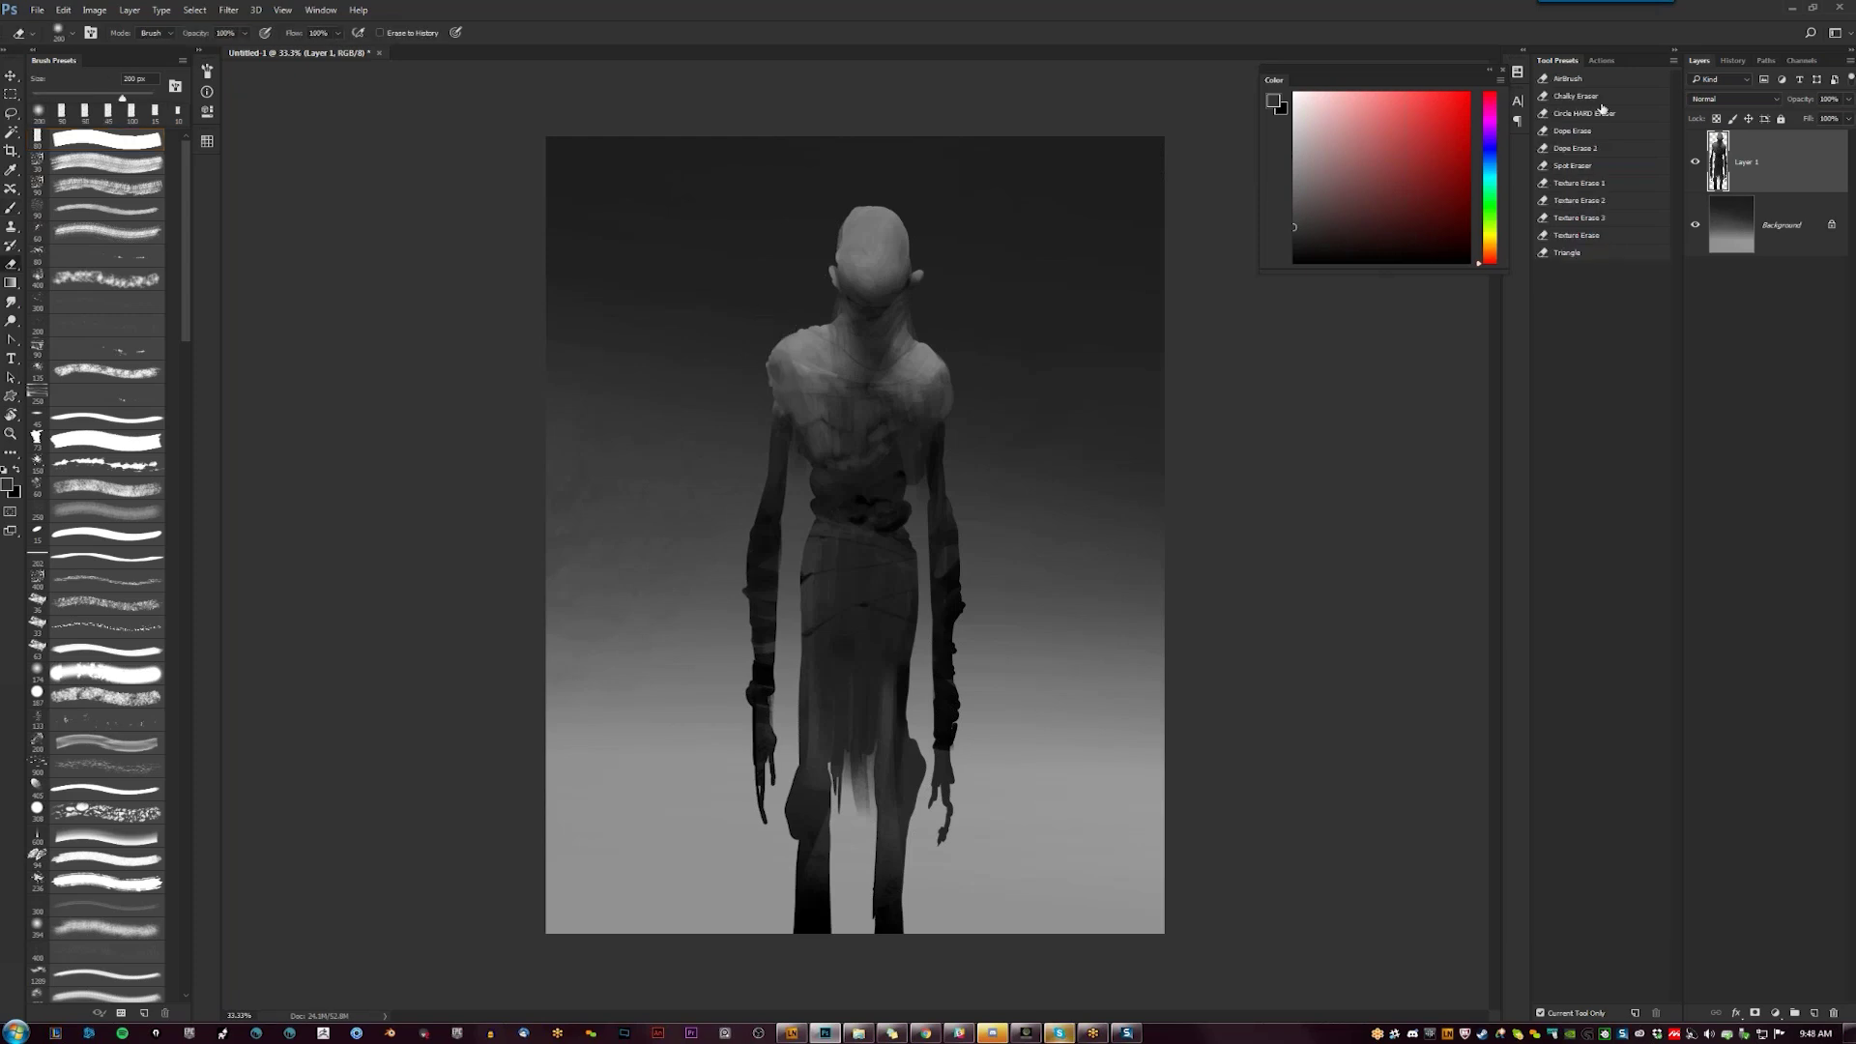
{"action": "left_click", "coordinate": [1599, 169]}
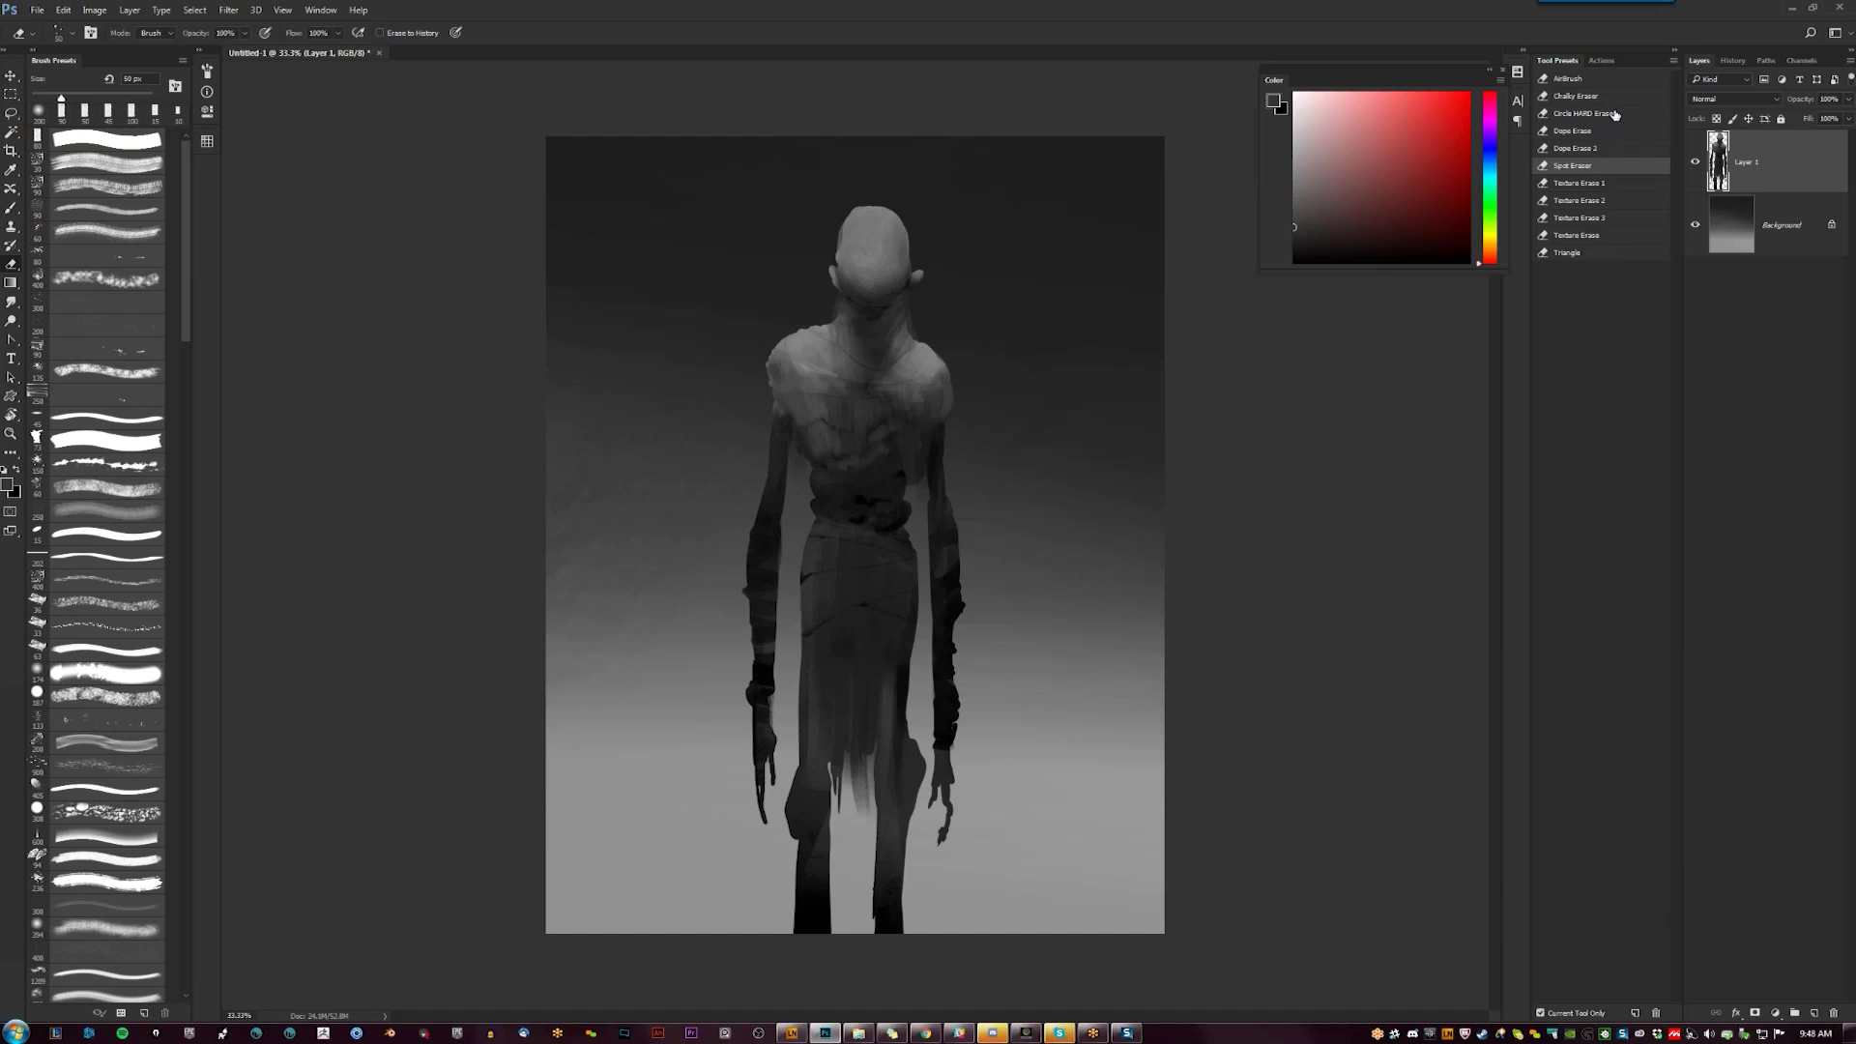
{"action": "left_click", "coordinate": [1614, 114]}
{"action": "key", "text": "bracketleft"}
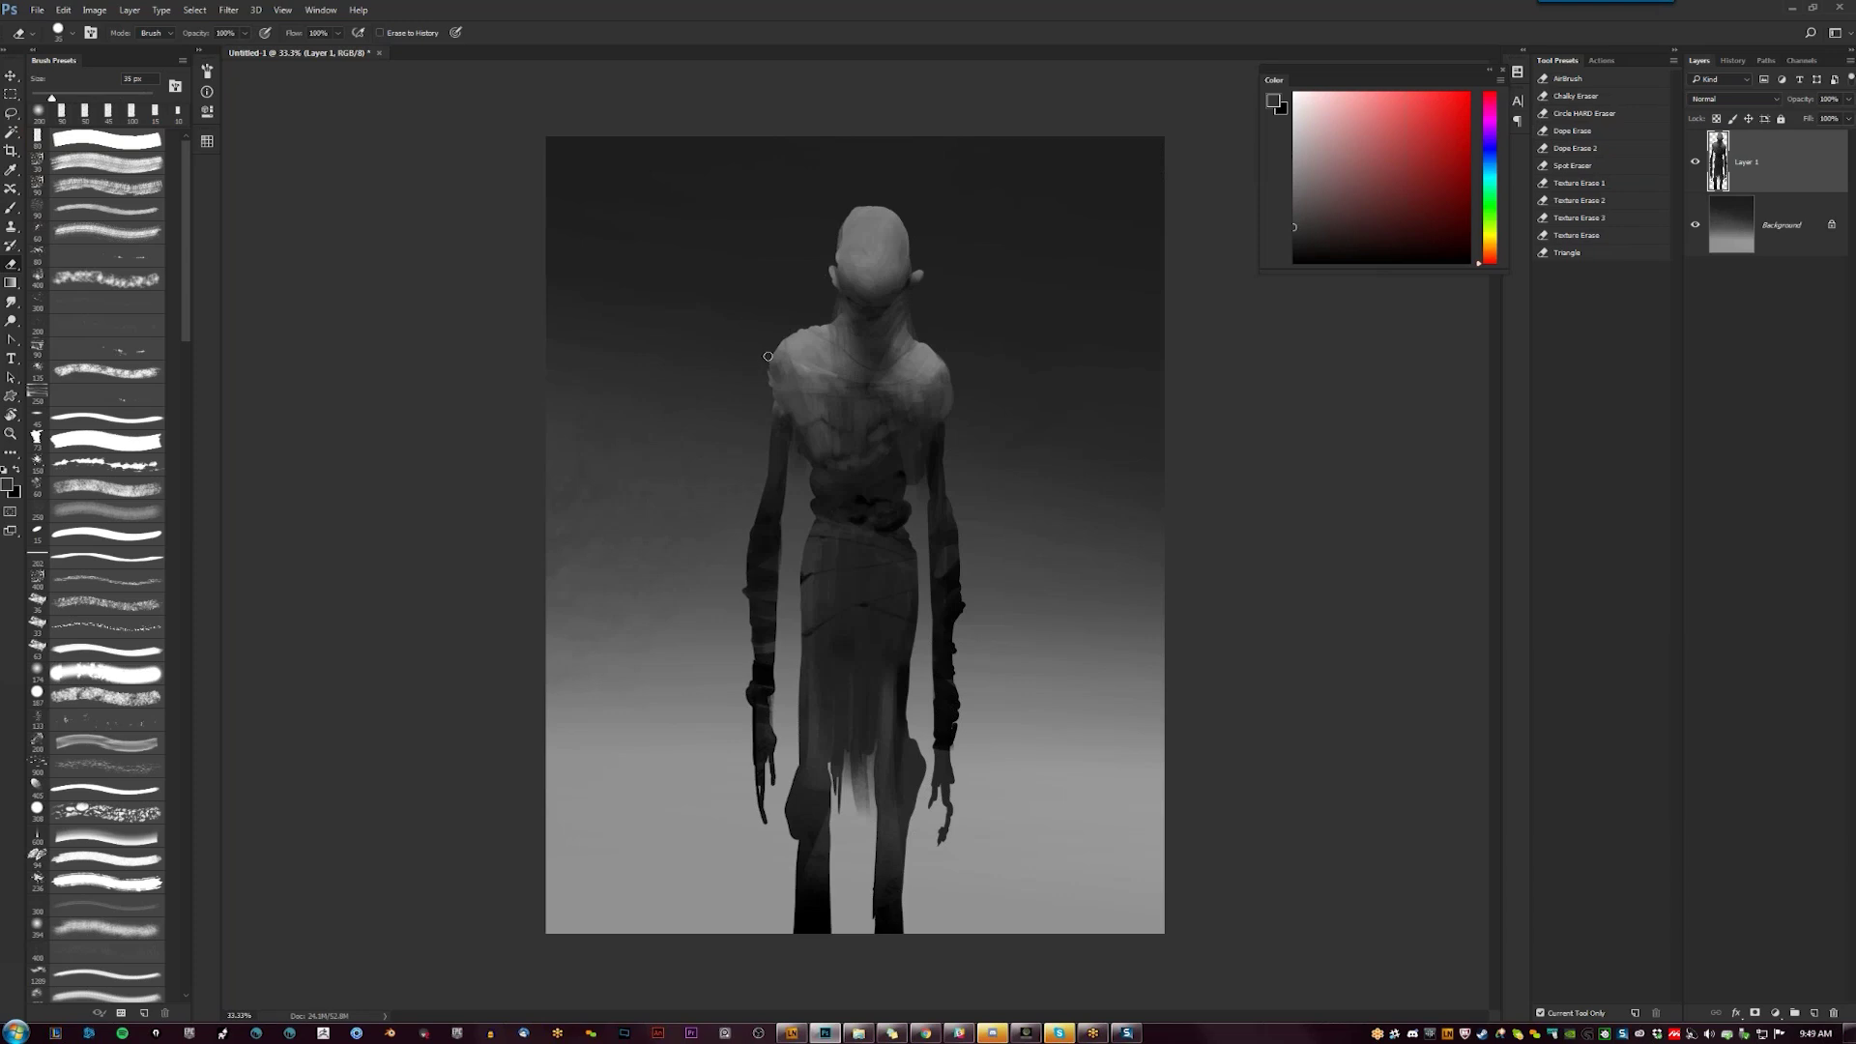
{"action": "left_click", "coordinate": [785, 330]}
Clean up the fine irregularities along the figure's silhouette with a much smaller eraser
{"action": "key", "text": "["}
{"action": "key", "text": "["}
{"action": "key", "text": "["}
{"action": "key", "text": "["}
{"action": "key", "text": "["}
{"action": "key", "text": "["}
{"action": "key", "text": "["}
Switch back to the brush and choose a mid grey for shading the head
{"action": "key", "text": "b"}
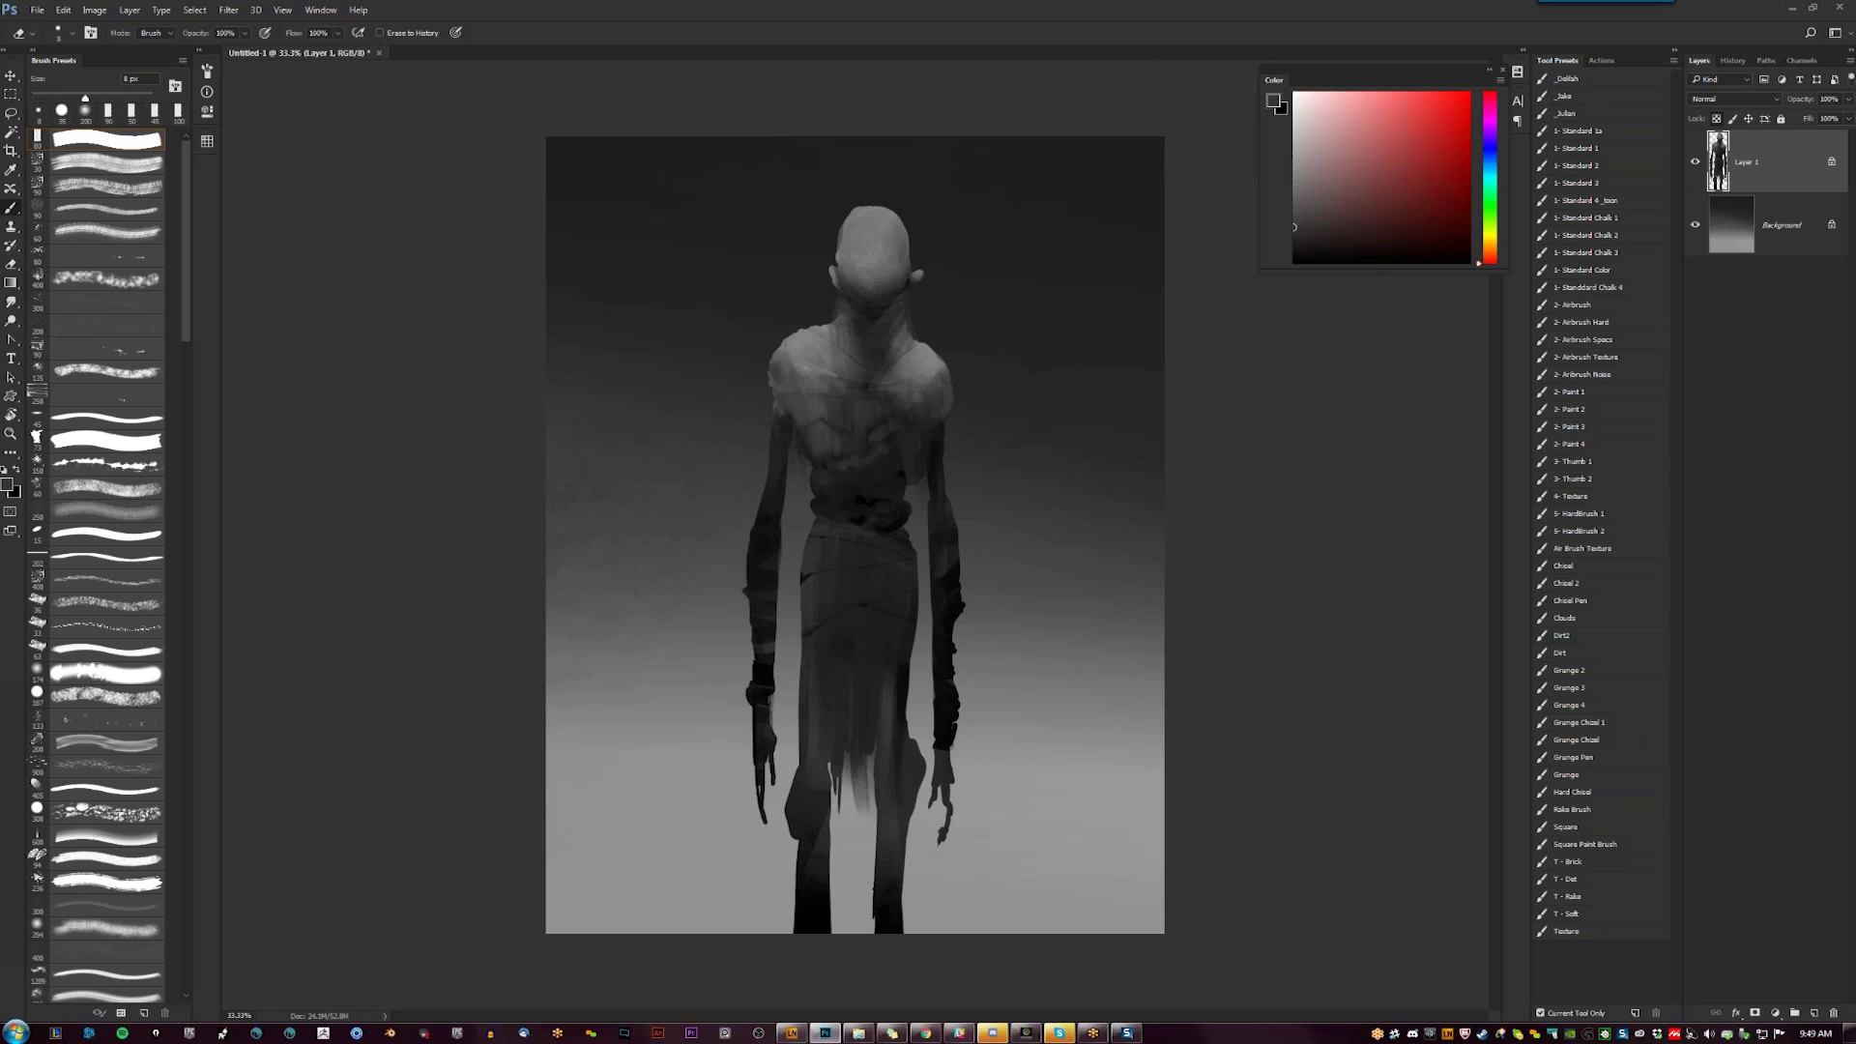
{"action": "left_click", "coordinate": [855, 249], "text": "alt"}
{"action": "key", "text": "d"}
{"action": "left_click", "coordinate": [1294, 185]}
{"action": "left_click", "coordinate": [1294, 197]}
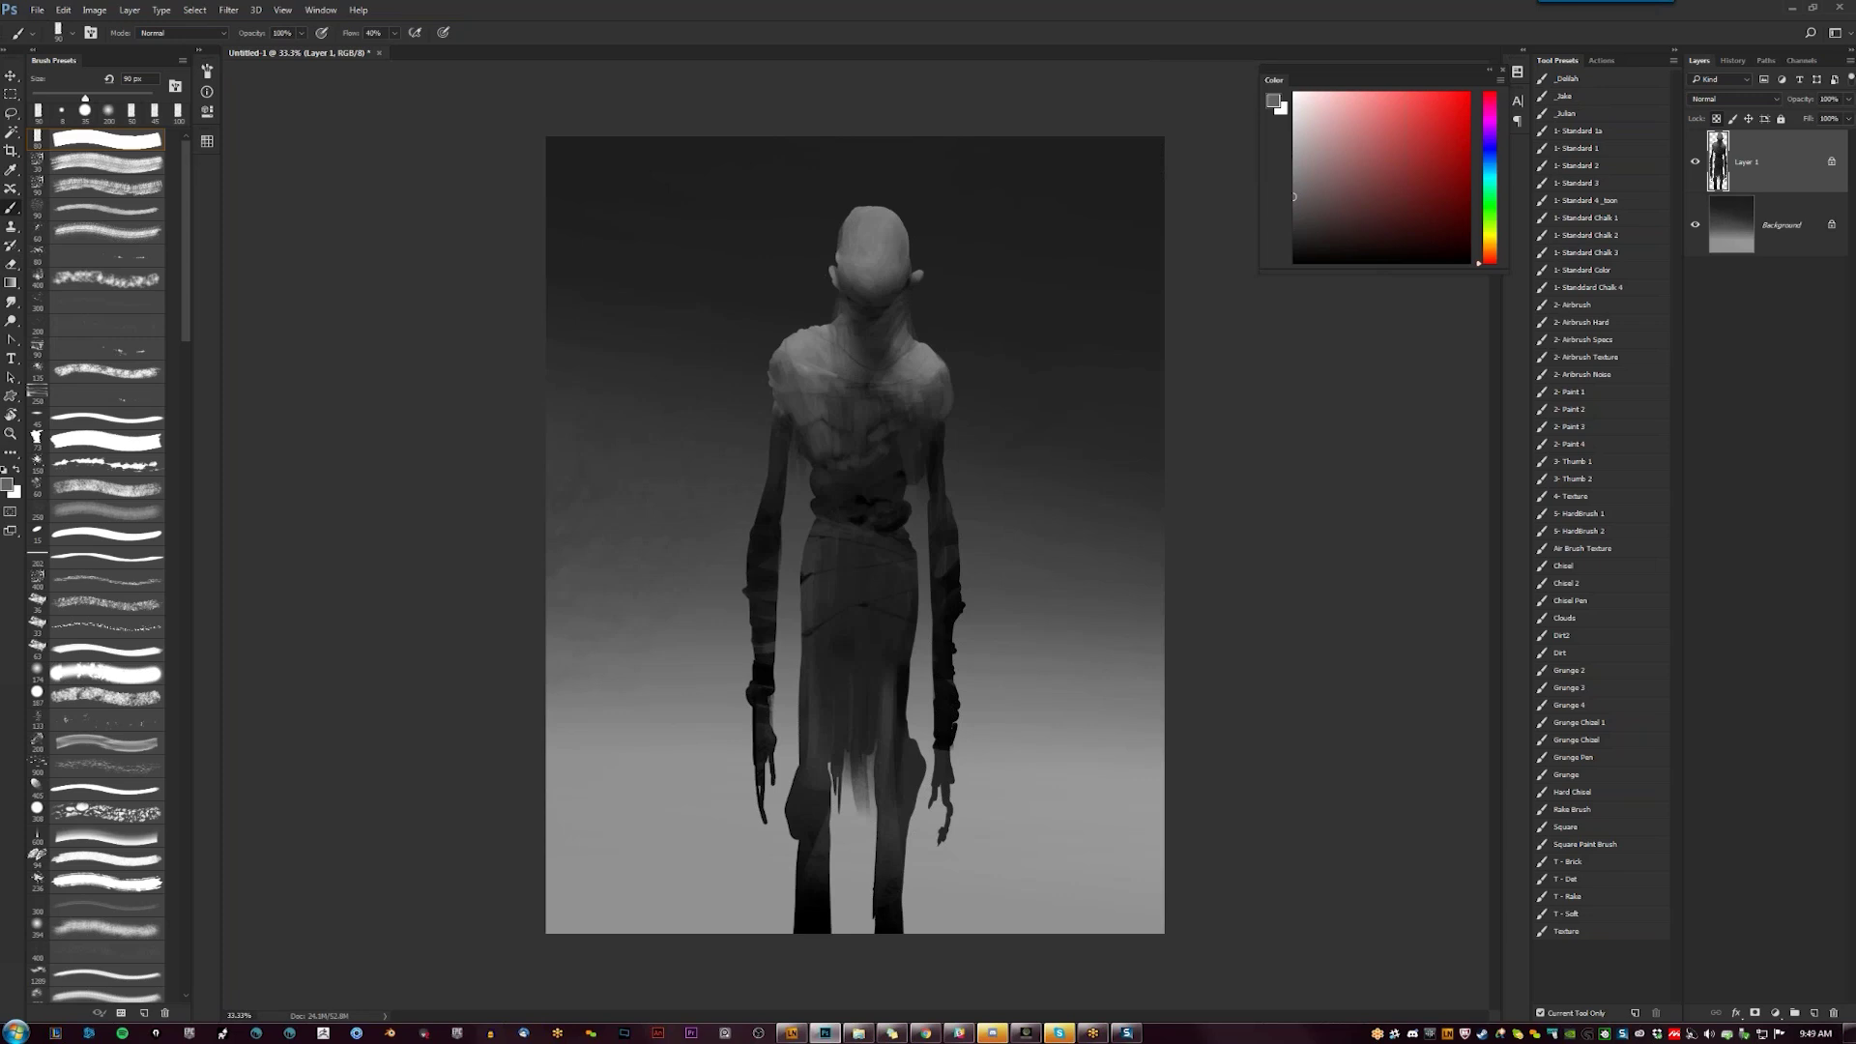
Touch up the face with a light grey sampled from the head and a 15 px brush
{"action": "left_click", "coordinate": [838, 253], "text": "alt"}
{"action": "key", "text": "bracketleft"}
{"action": "key", "text": "bracketleft"}
{"action": "key", "text": "bracketleft"}
{"action": "key", "text": "bracketleft"}
{"action": "key", "text": "bracketleft"}
{"action": "key", "text": "bracketleft"}
{"action": "key", "text": "bracketleft"}
{"action": "key", "text": "bracketleft"}
{"action": "key", "text": "bracketleft"}
{"action": "key", "text": "bracketleft"}
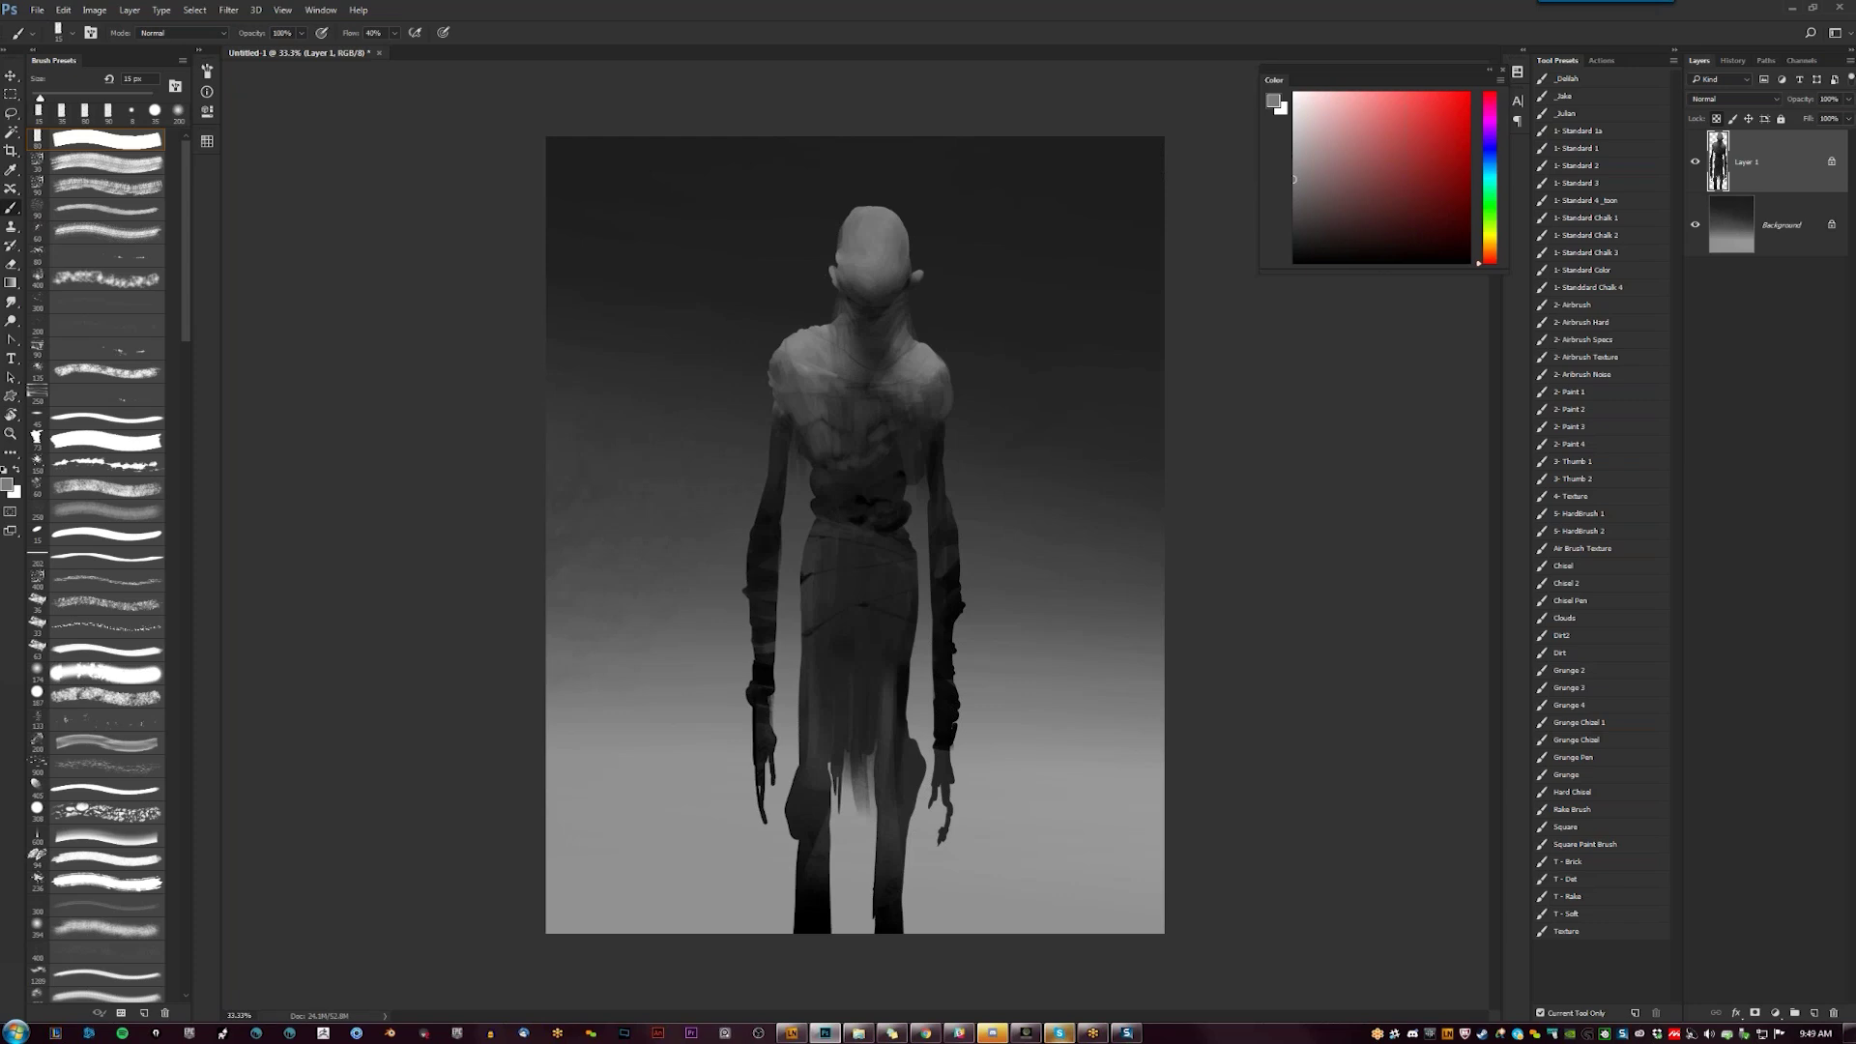
Enlarge the brush to 125 px and smooth the left shoulder's shading with greys sampled from it
{"action": "key", "text": "bracketright"}
{"action": "key", "text": "bracketright"}
{"action": "key", "text": "bracketright"}
{"action": "key", "text": "bracketright"}
{"action": "key", "text": "bracketright"}
{"action": "key", "text": "bracketright"}
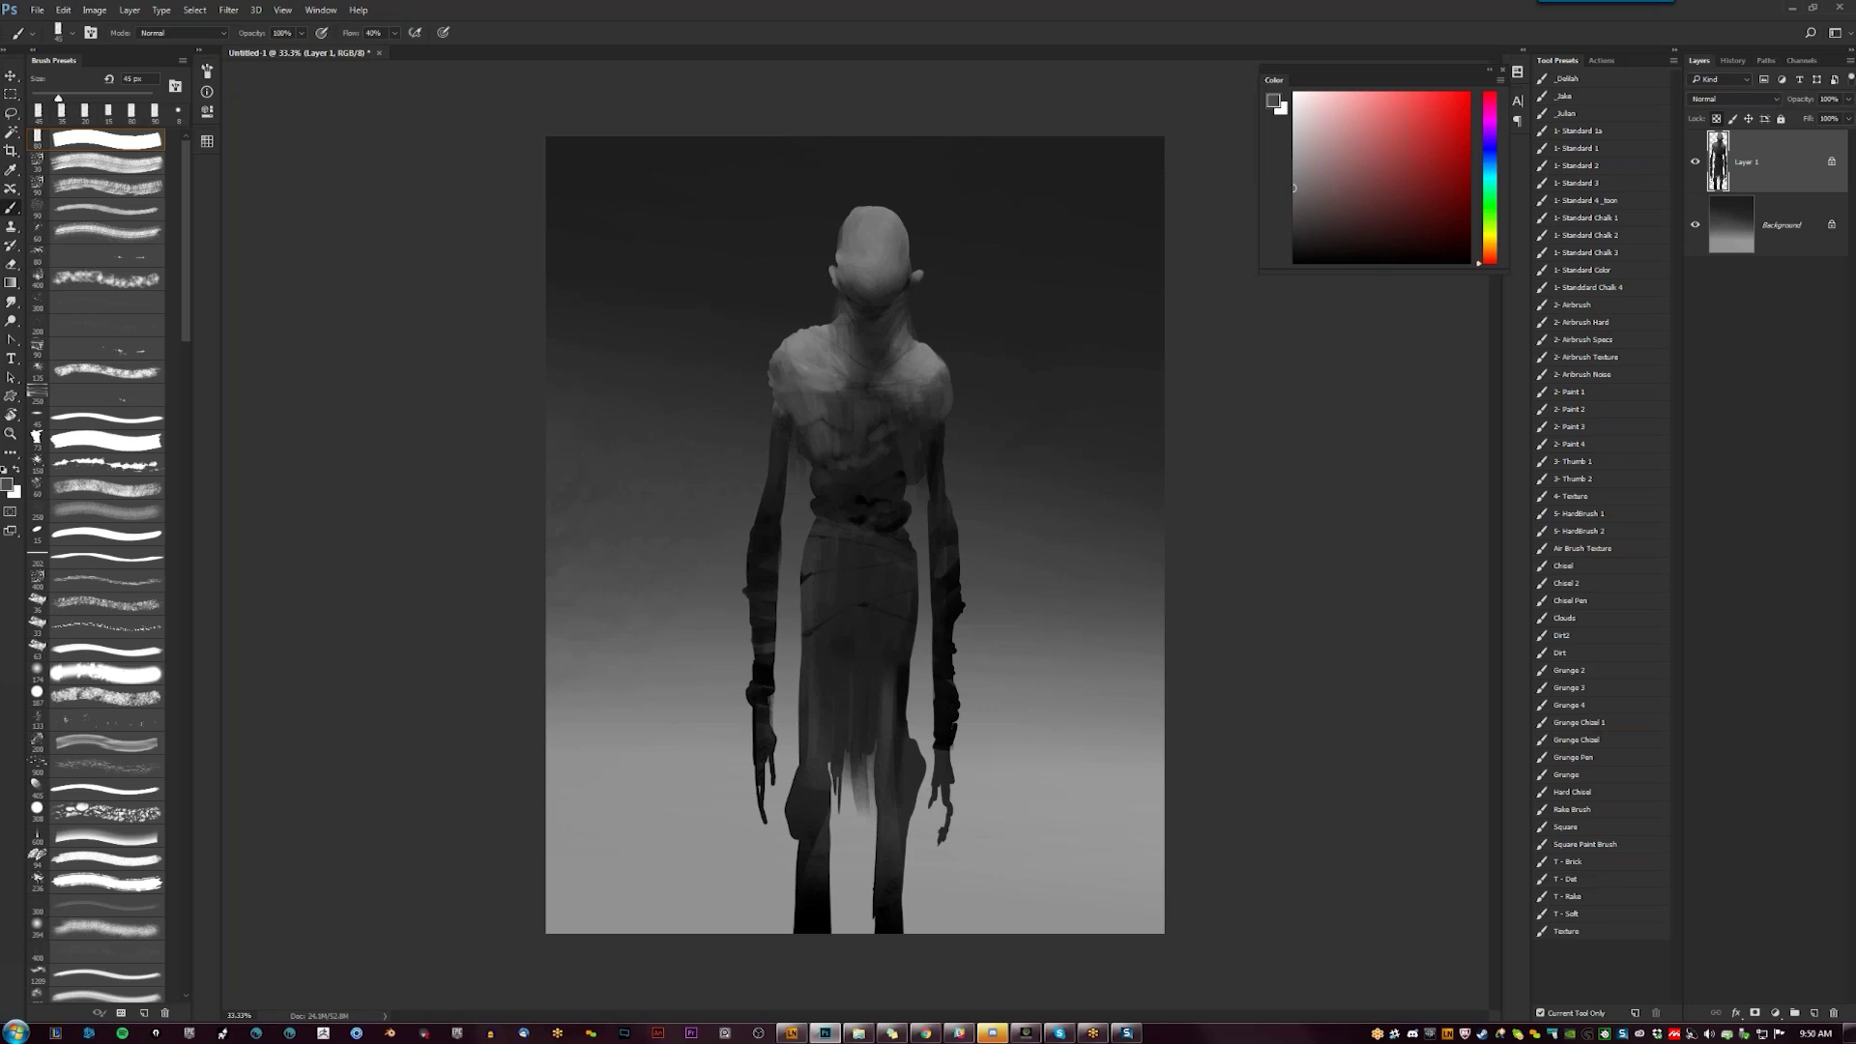
{"action": "key", "text": "]"}
{"action": "key", "text": "]"}
{"action": "key", "text": "]"}
{"action": "key", "text": "]"}
{"action": "key", "text": "]"}
{"action": "key", "text": "]"}
{"action": "key", "text": "]"}
{"action": "left_click", "coordinate": [801, 357]}
{"action": "left_click", "coordinate": [801, 357], "text": "alt"}
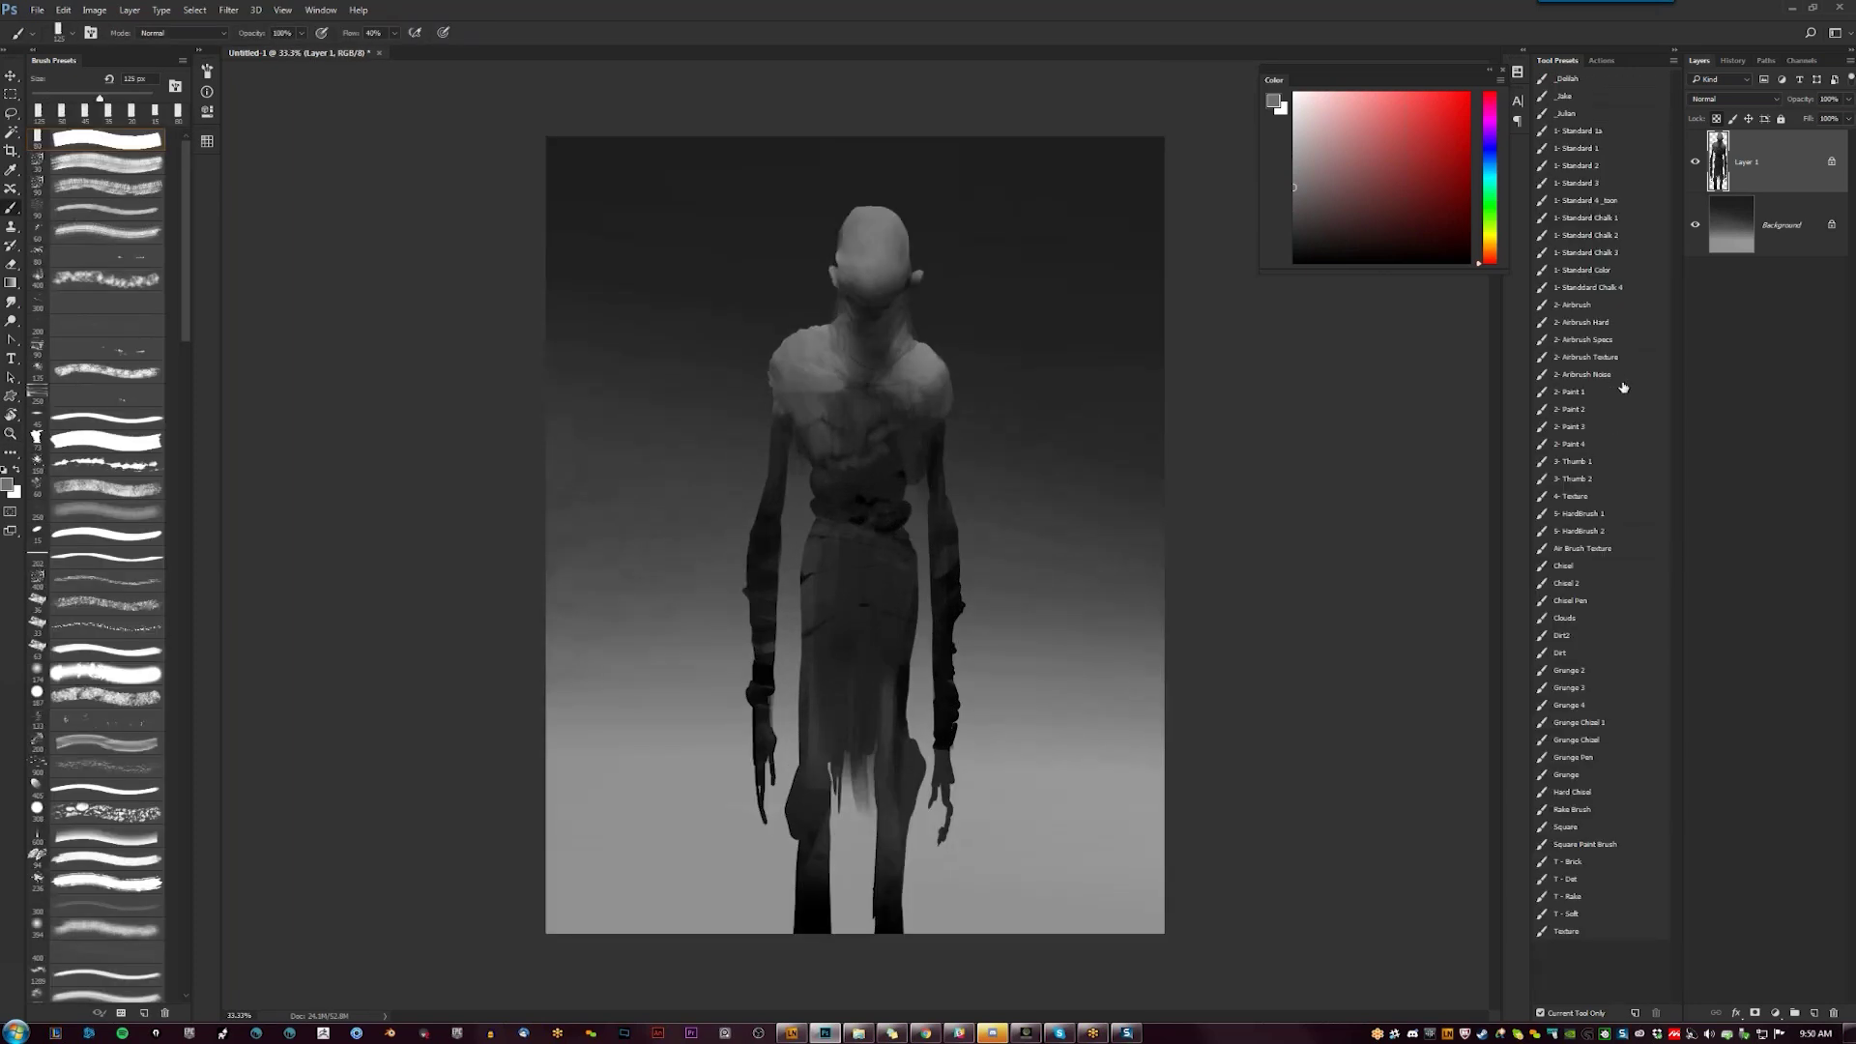
Load the 2- Airbrush preset and set the foreground colour to white
{"action": "left_click", "coordinate": [1597, 515]}
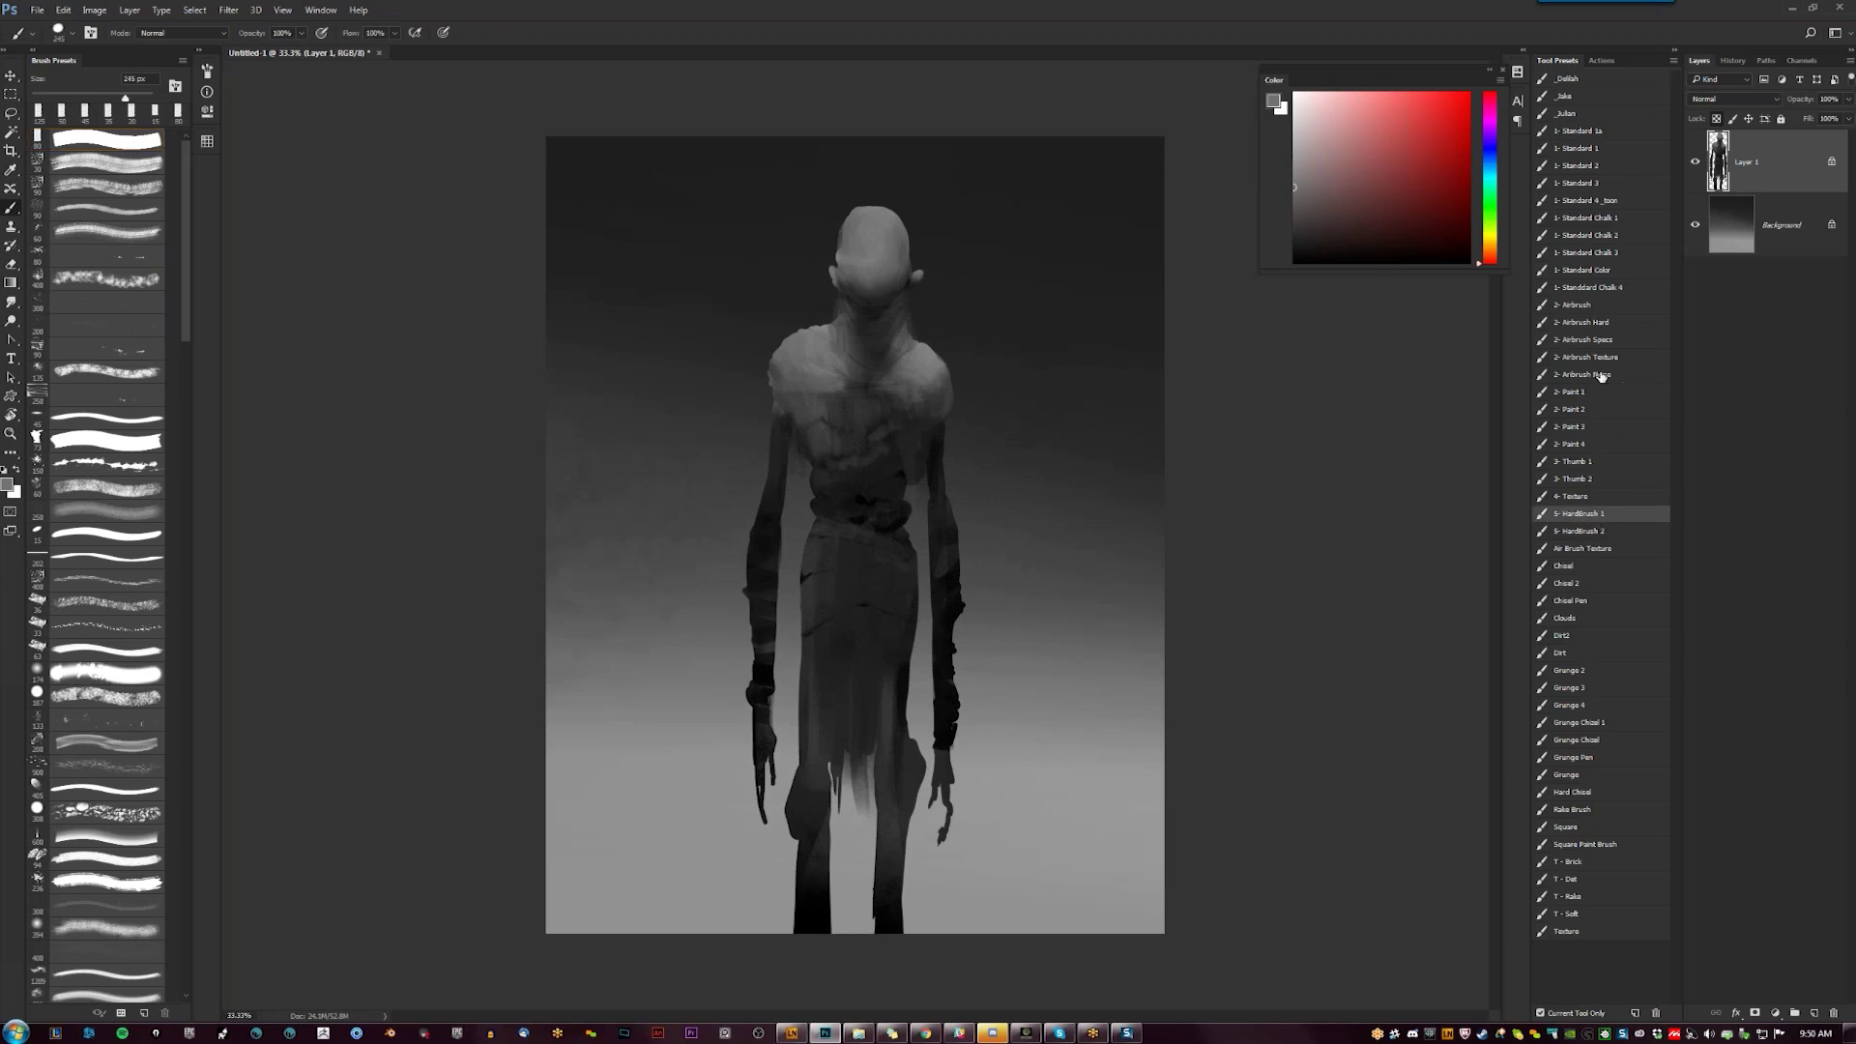
{"action": "left_click", "coordinate": [1605, 305]}
{"action": "key", "text": "d"}
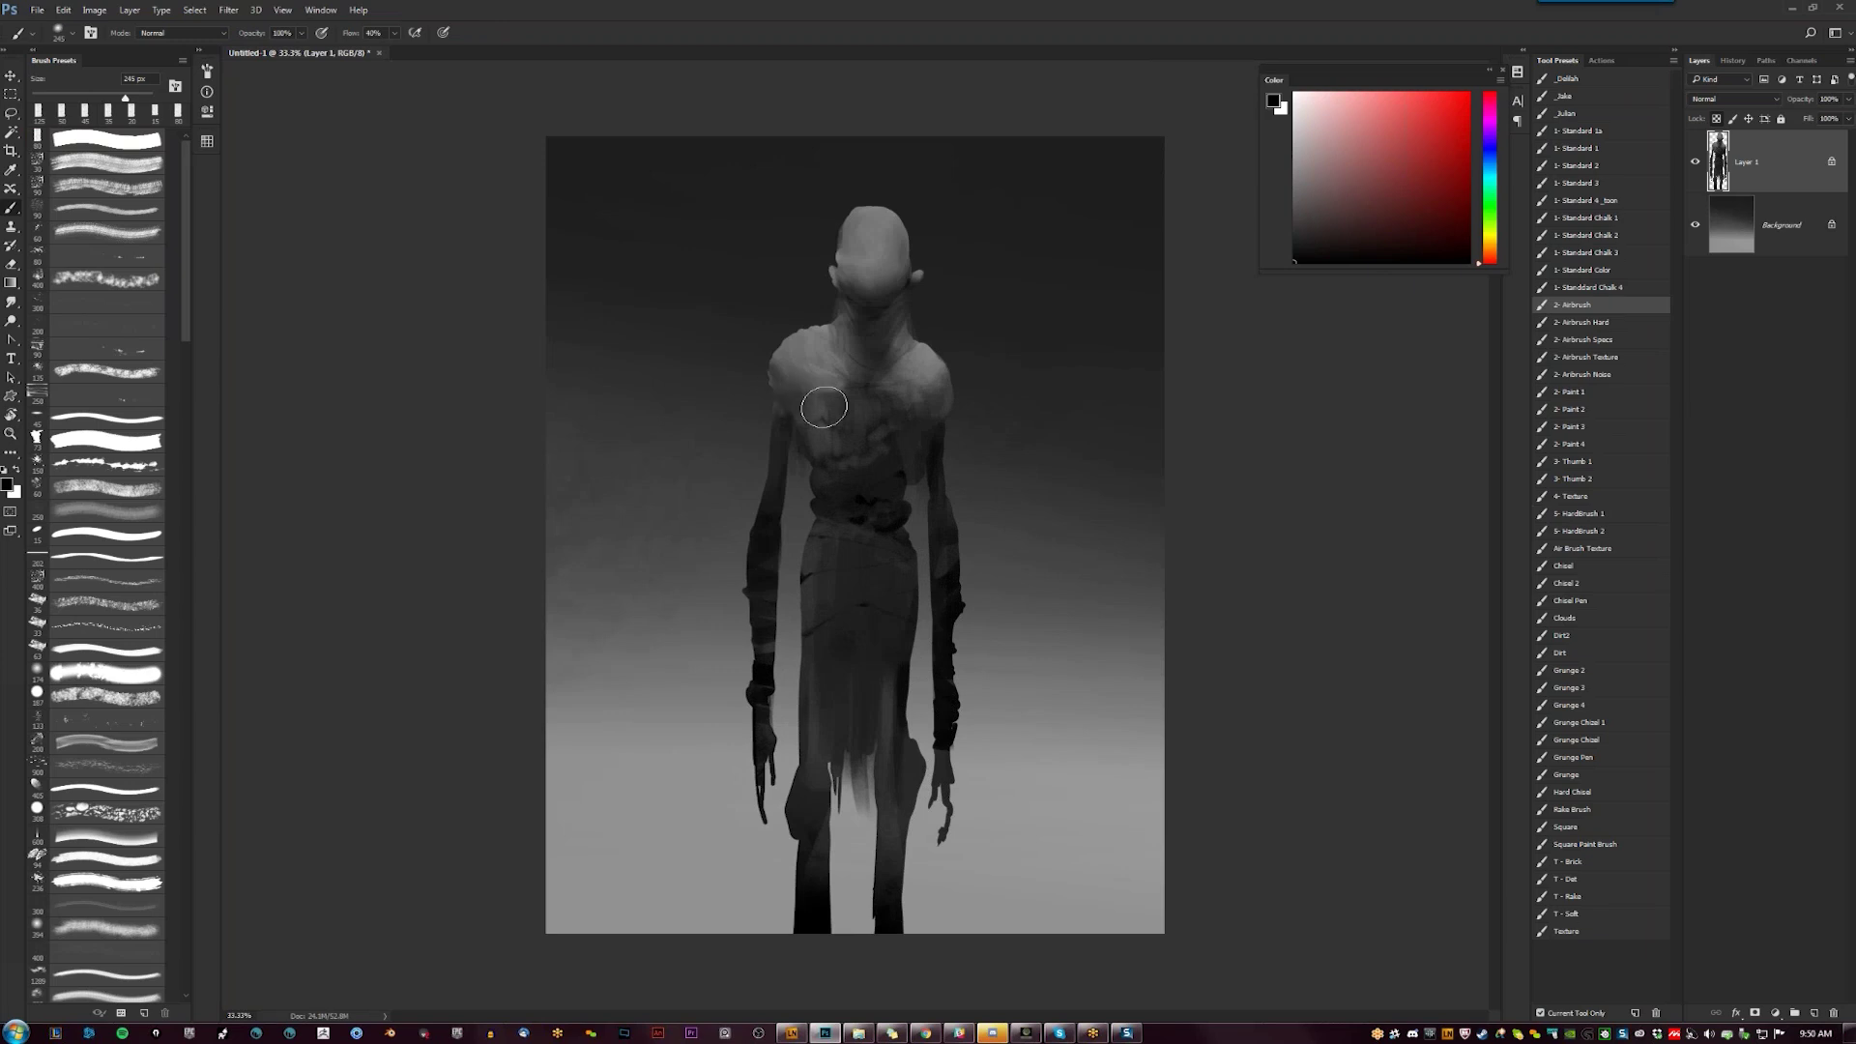
{"action": "left_click", "coordinate": [839, 416], "text": "alt"}
{"action": "key", "text": "d"}
{"action": "key", "text": "x"}
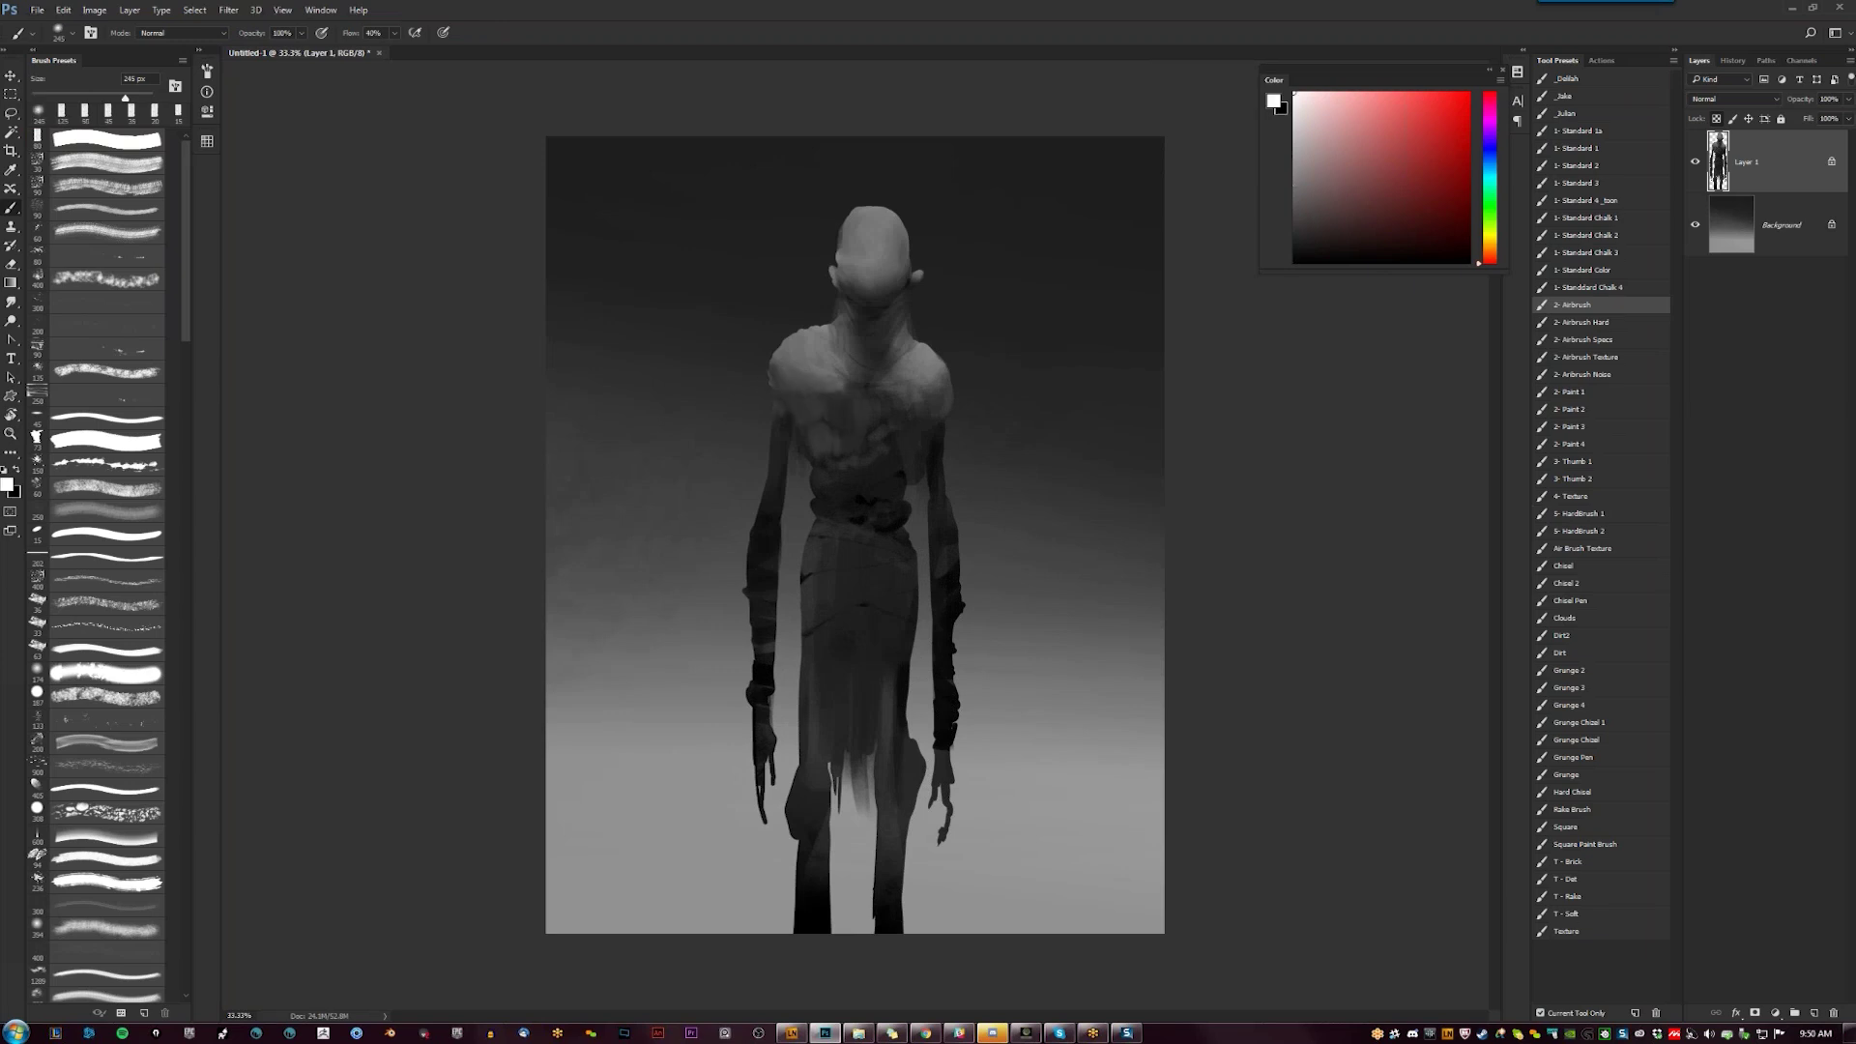
Airbrush soft white highlights onto the tops of both shoulders and the crown of the head
{"action": "left_click", "coordinate": [815, 346]}
{"action": "left_click", "coordinate": [810, 346]}
{"action": "left_click", "coordinate": [791, 354]}
{"action": "left_click", "coordinate": [871, 228]}
{"action": "left_click", "coordinate": [862, 218]}
{"action": "left_click_drag", "start_coordinate": [872, 220], "coordinate": [852, 240]}
{"action": "key", "text": "ctrl+z"}
{"action": "left_click", "coordinate": [926, 357]}
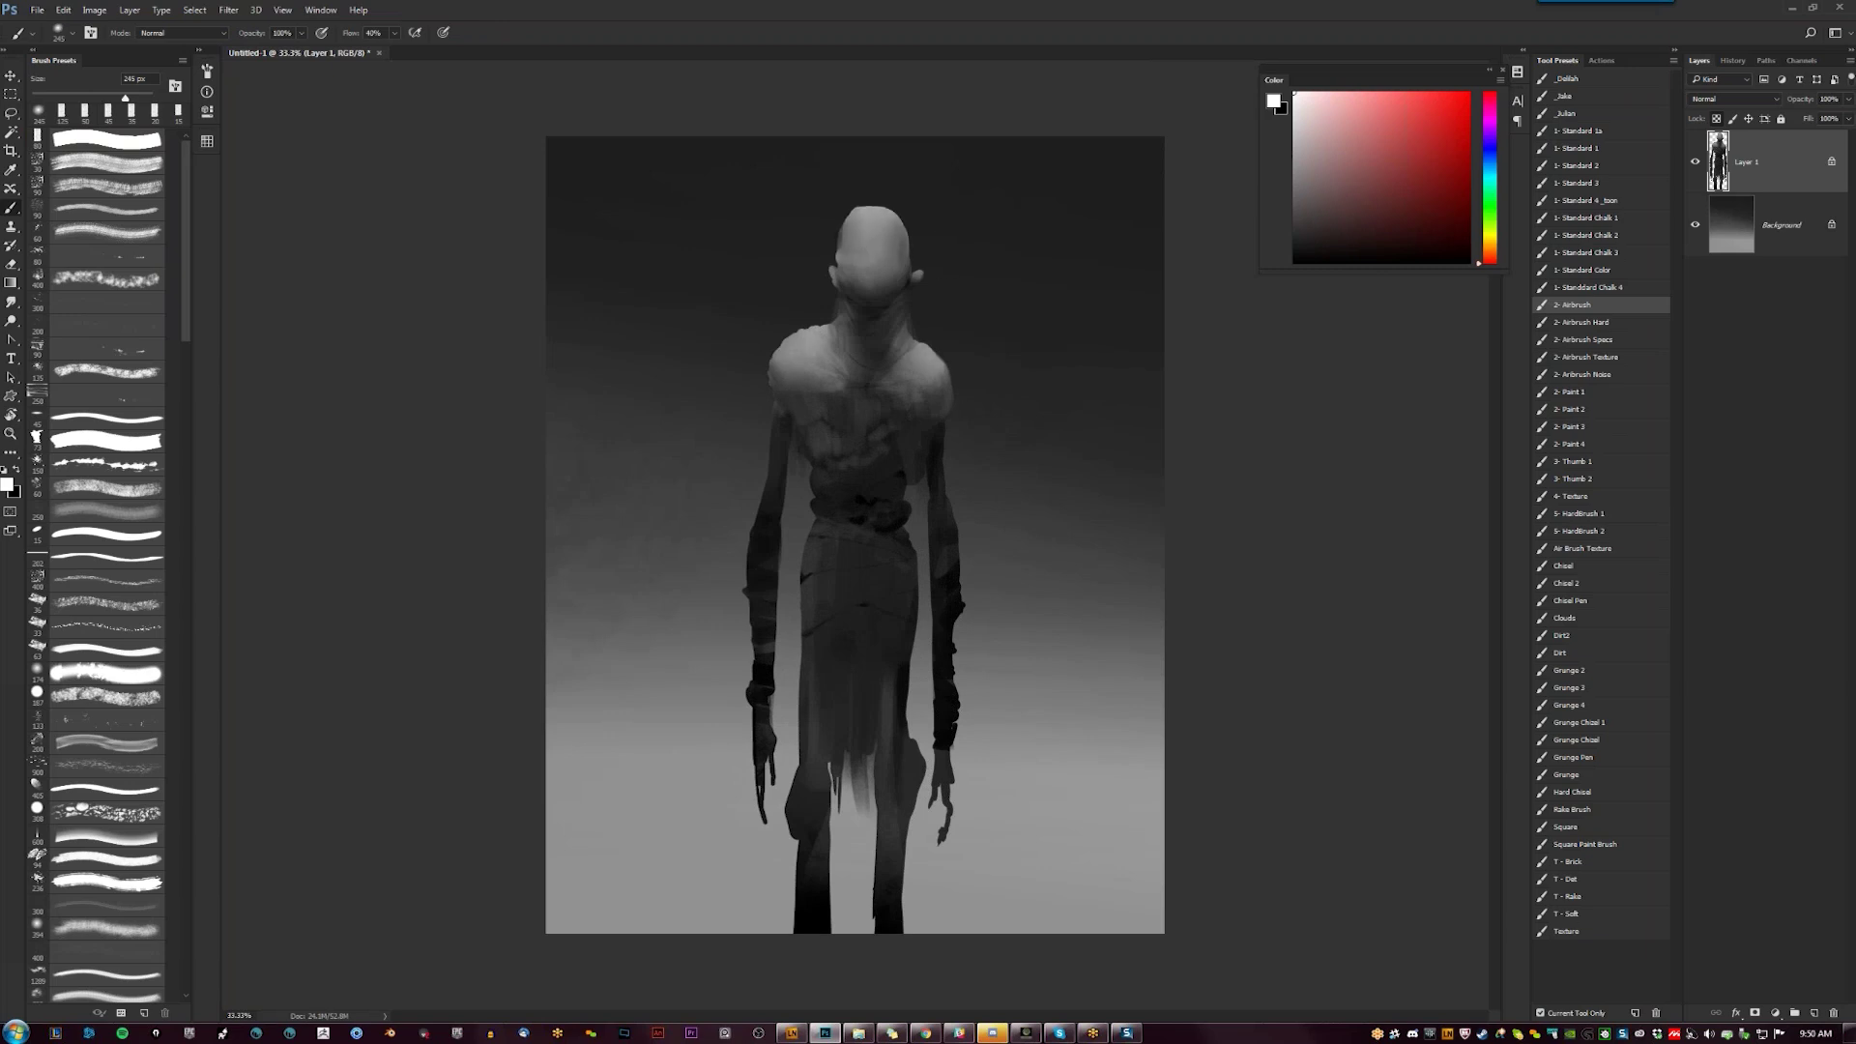
Add faint white airbrush highlights along the outer edges of both forearms
{"action": "left_click", "coordinate": [750, 537]}
{"action": "left_click", "coordinate": [751, 535]}
{"action": "left_click", "coordinate": [749, 543]}
{"action": "left_click", "coordinate": [746, 558]}
{"action": "left_click", "coordinate": [957, 540]}
{"action": "left_click", "coordinate": [956, 535]}
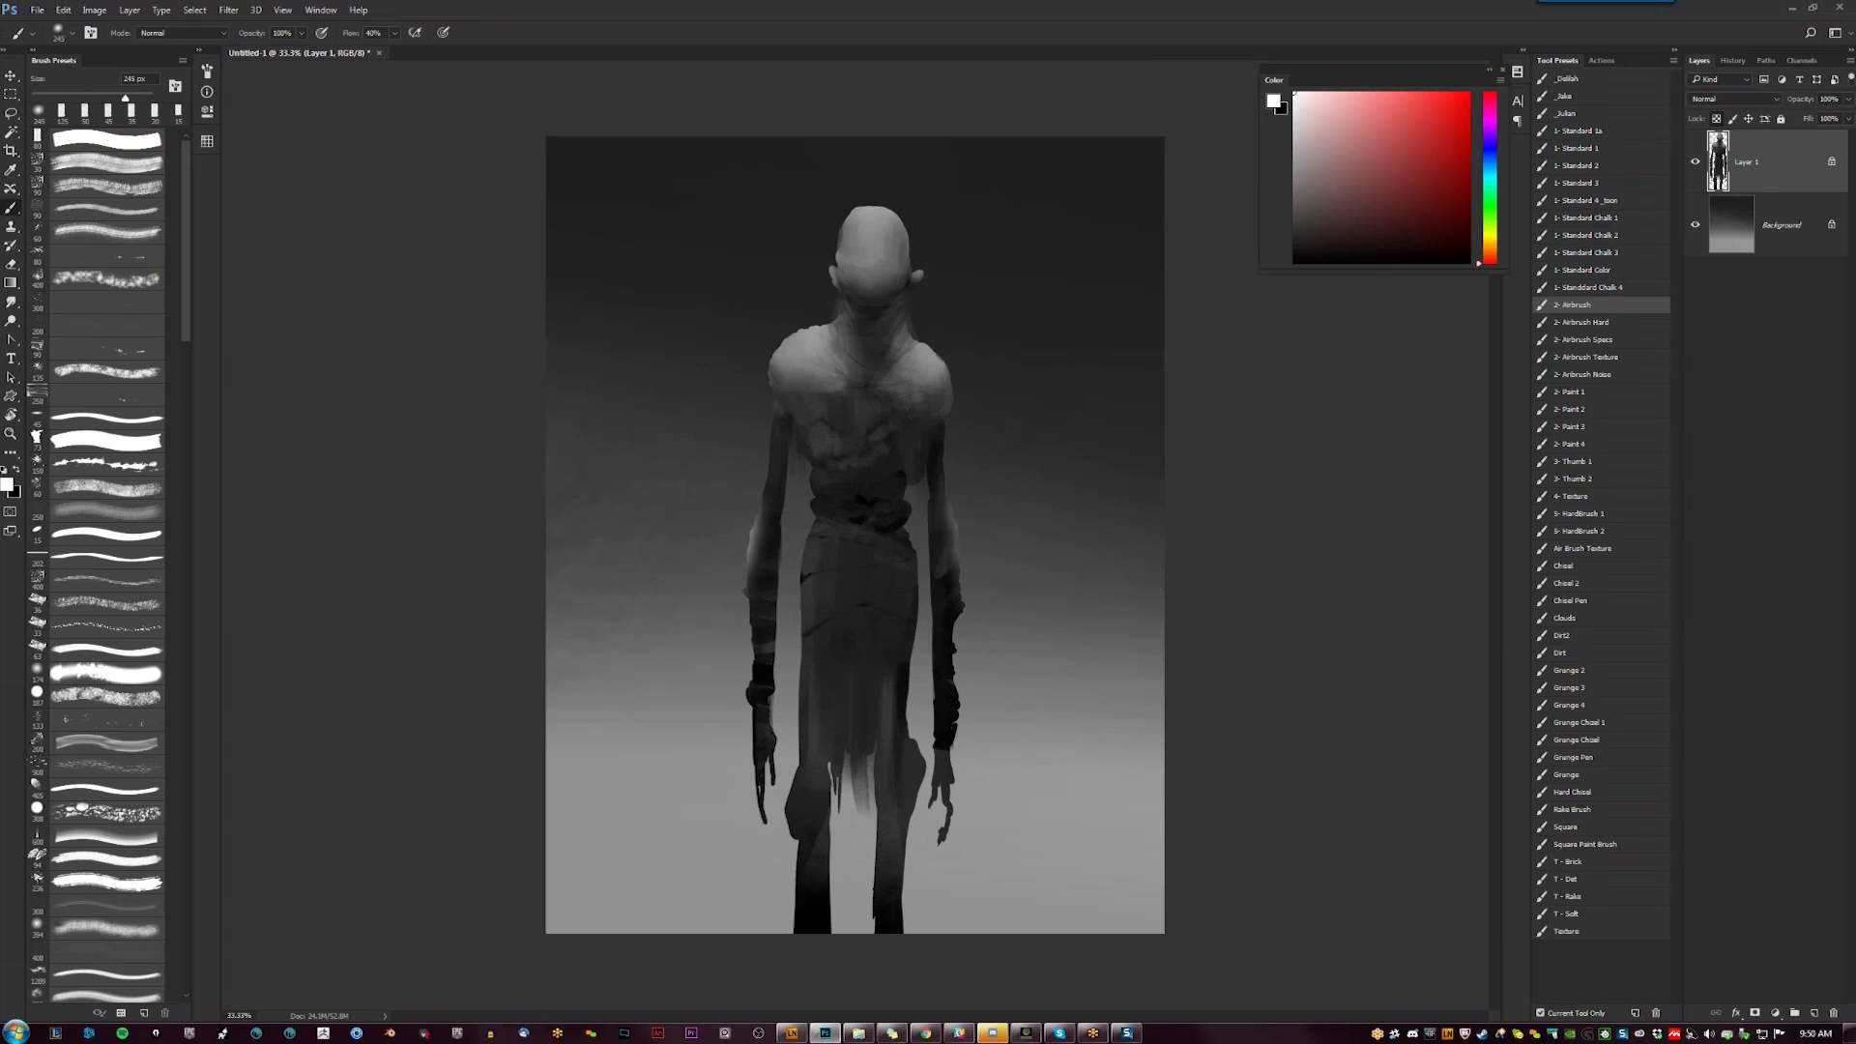
Lighten both hip edges of the skirt below the waist with a smaller airbrush at 125 px
{"action": "left_click", "coordinate": [804, 549]}
{"action": "key", "text": "bracketleft"}
{"action": "key", "text": "bracketleft"}
{"action": "key", "text": "bracketleft"}
{"action": "key", "text": "bracketleft"}
{"action": "key", "text": "bracketleft"}
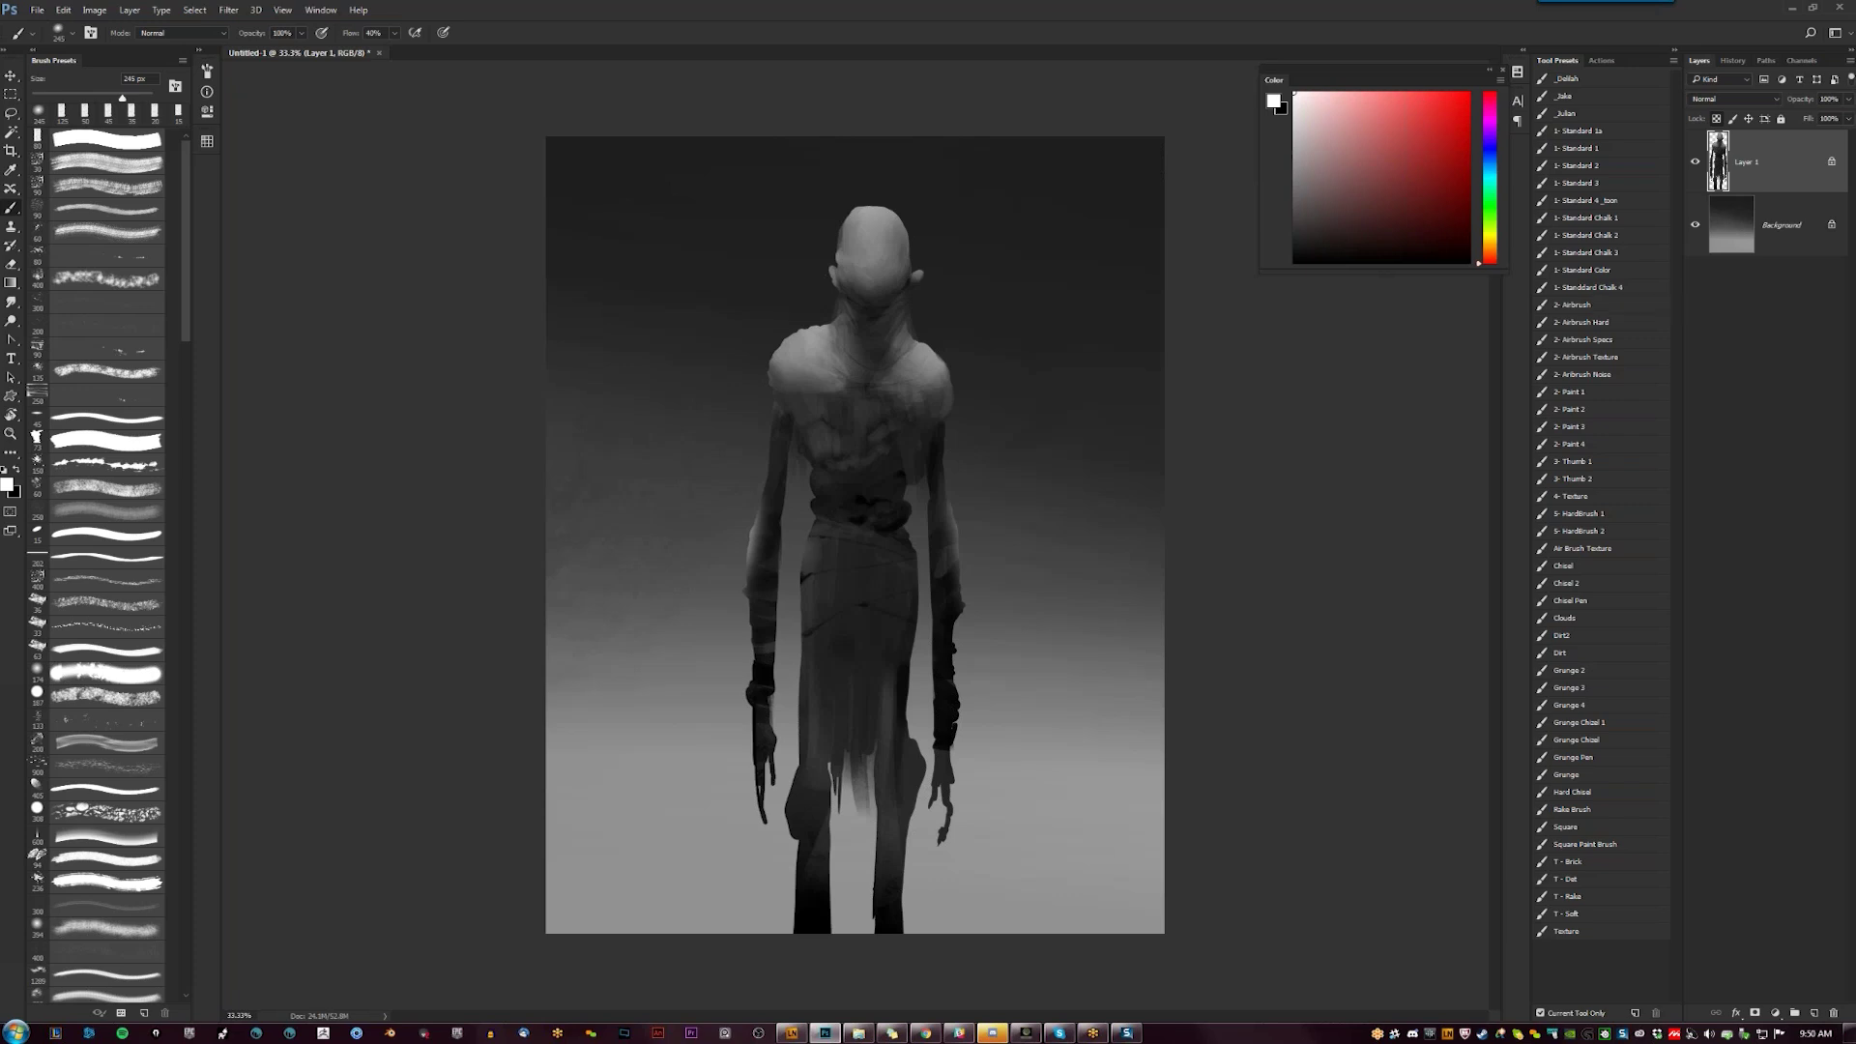
{"action": "left_click_drag", "start_coordinate": [810, 530], "coordinate": [806, 578]}
{"action": "left_click_drag", "start_coordinate": [922, 551], "coordinate": [911, 596]}
Choose a mid grey and switch from the airbrush to the hard square brush preset
{"action": "left_click", "coordinate": [812, 557], "text": "alt"}
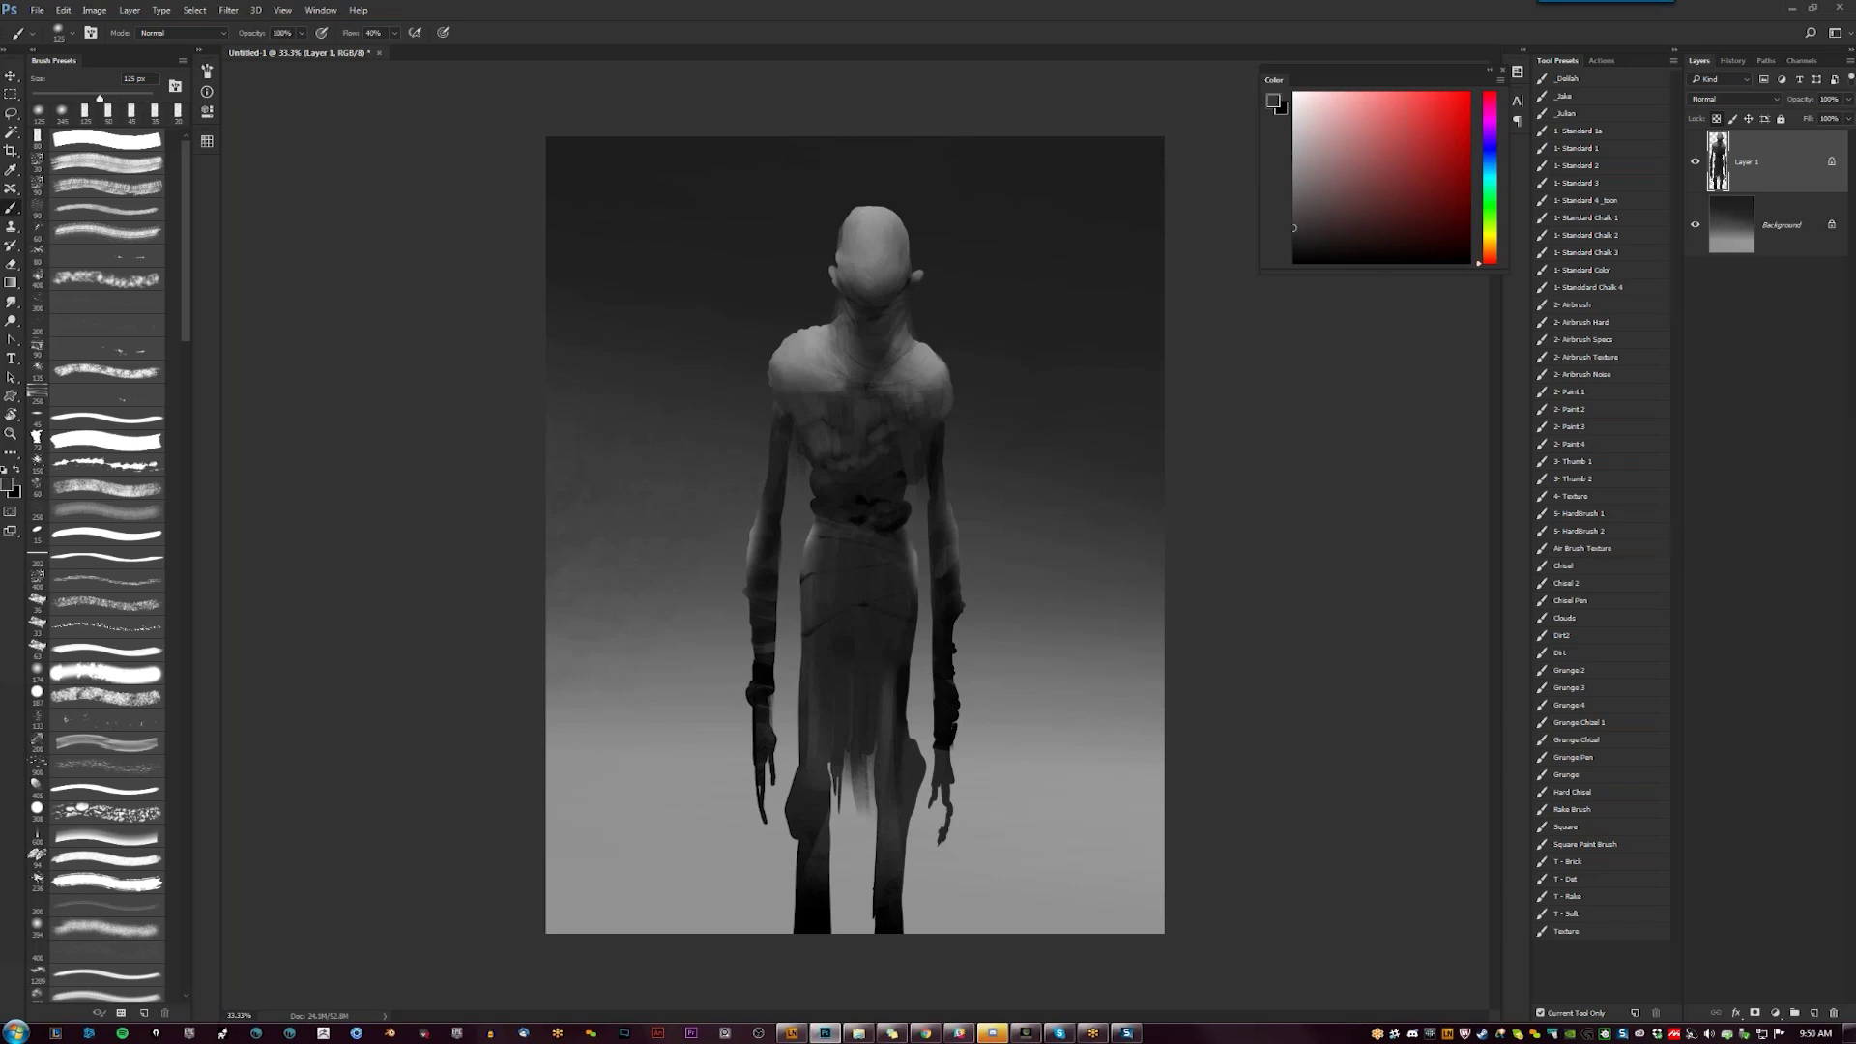
{"action": "key", "text": "d"}
{"action": "key", "text": "x"}
{"action": "key", "text": "bracketleft"}
{"action": "key", "text": "bracketleft"}
{"action": "left_click", "coordinate": [1294, 182]}
{"action": "left_click", "coordinate": [137, 147]}
Refine the upper chest shading with grey sampled there, varying the brush size
{"action": "left_click", "coordinate": [819, 384], "text": "alt"}
{"action": "key", "text": "bracketleft"}
{"action": "key", "text": "bracketleft"}
{"action": "key", "text": "bracketleft"}
{"action": "key", "text": "bracketleft"}
{"action": "key", "text": "bracketleft"}
{"action": "key", "text": "bracketleft"}
{"action": "key", "text": "bracketleft"}
{"action": "key", "text": "bracketright"}
{"action": "key", "text": "bracketright"}
{"action": "key", "text": "bracketright"}
{"action": "key", "text": "bracketright"}
{"action": "key", "text": "bracketright"}
Add finer tonal strokes around the shoulder and collarbone with sampled grey at 20 px, and flip the canvas horizontally
{"action": "left_click", "coordinate": [810, 372], "text": "alt"}
{"action": "key", "text": "bracketleft"}
{"action": "key", "text": "bracketleft"}
{"action": "key", "text": "bracketleft"}
{"action": "key", "text": "bracketleft"}
{"action": "key", "text": "bracketleft"}
{"action": "key", "text": "bracketleft"}
{"action": "key", "text": "bracketleft"}
{"action": "key", "text": "bracketleft"}
{"action": "key", "text": "bracketleft"}
{"action": "key", "text": "bracketright"}
{"action": "key", "text": "bracketright"}
{"action": "key", "text": "bracketright"}
{"action": "key", "text": "bracketright"}
{"action": "key", "text": "ctrl+shift+h"}
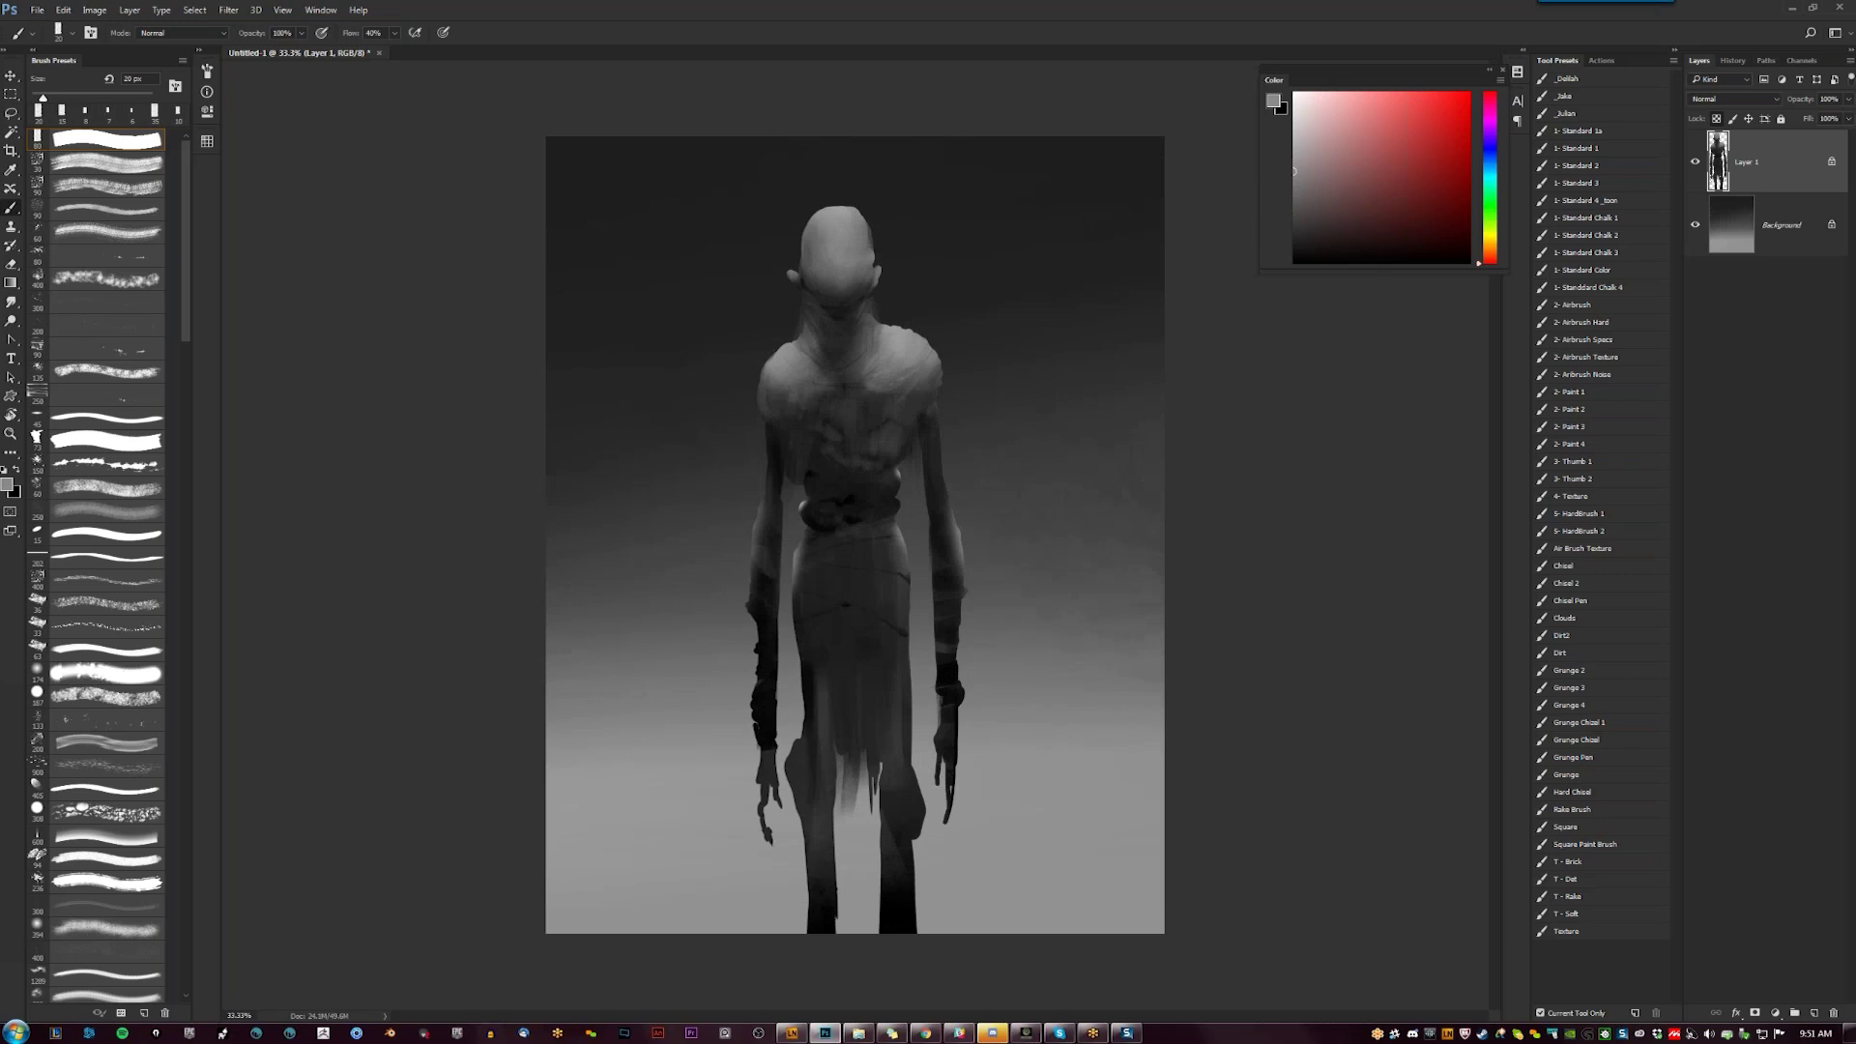
Lighten the hand on the left with a soft white brush at 200 px
{"action": "left_click", "coordinate": [141, 372]}
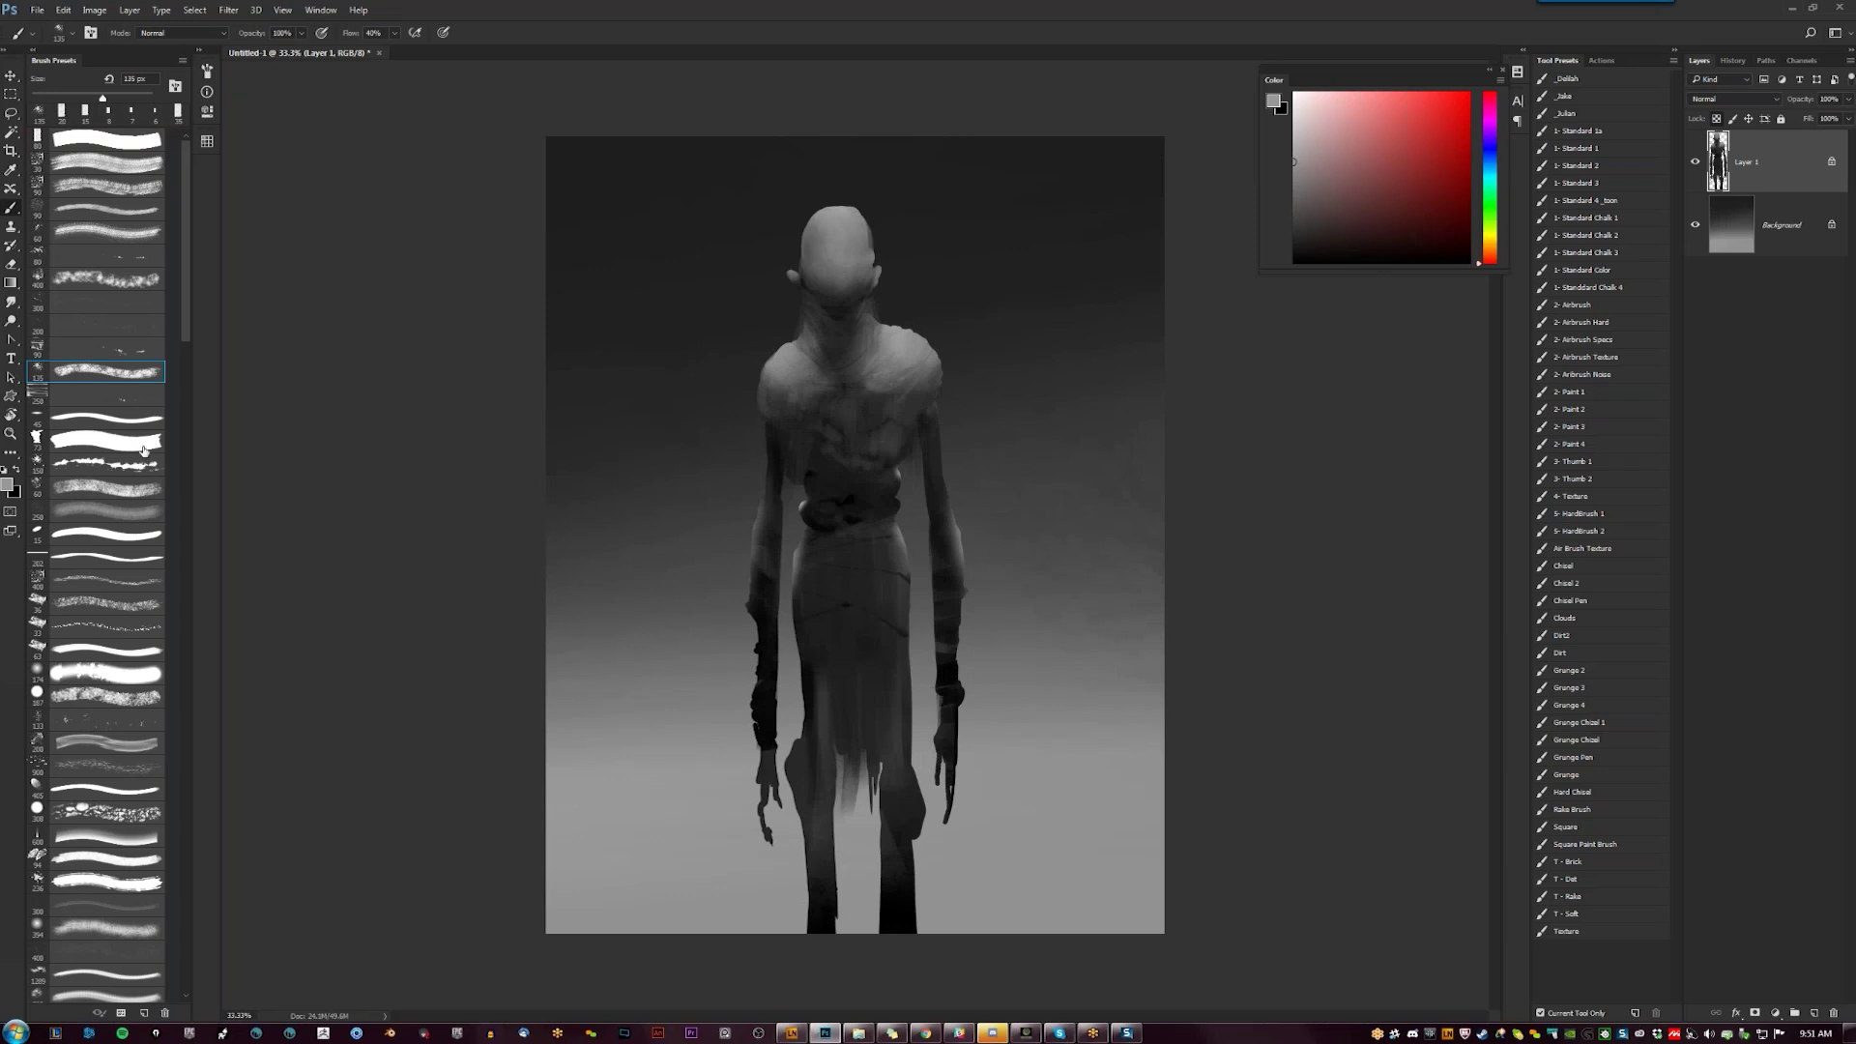
{"action": "left_click", "coordinate": [150, 508]}
{"action": "key", "text": "d"}
{"action": "key", "text": "x"}
{"action": "left_click_drag", "start_coordinate": [805, 214], "coordinate": [837, 230]}
{"action": "key", "text": "ctrl+z"}
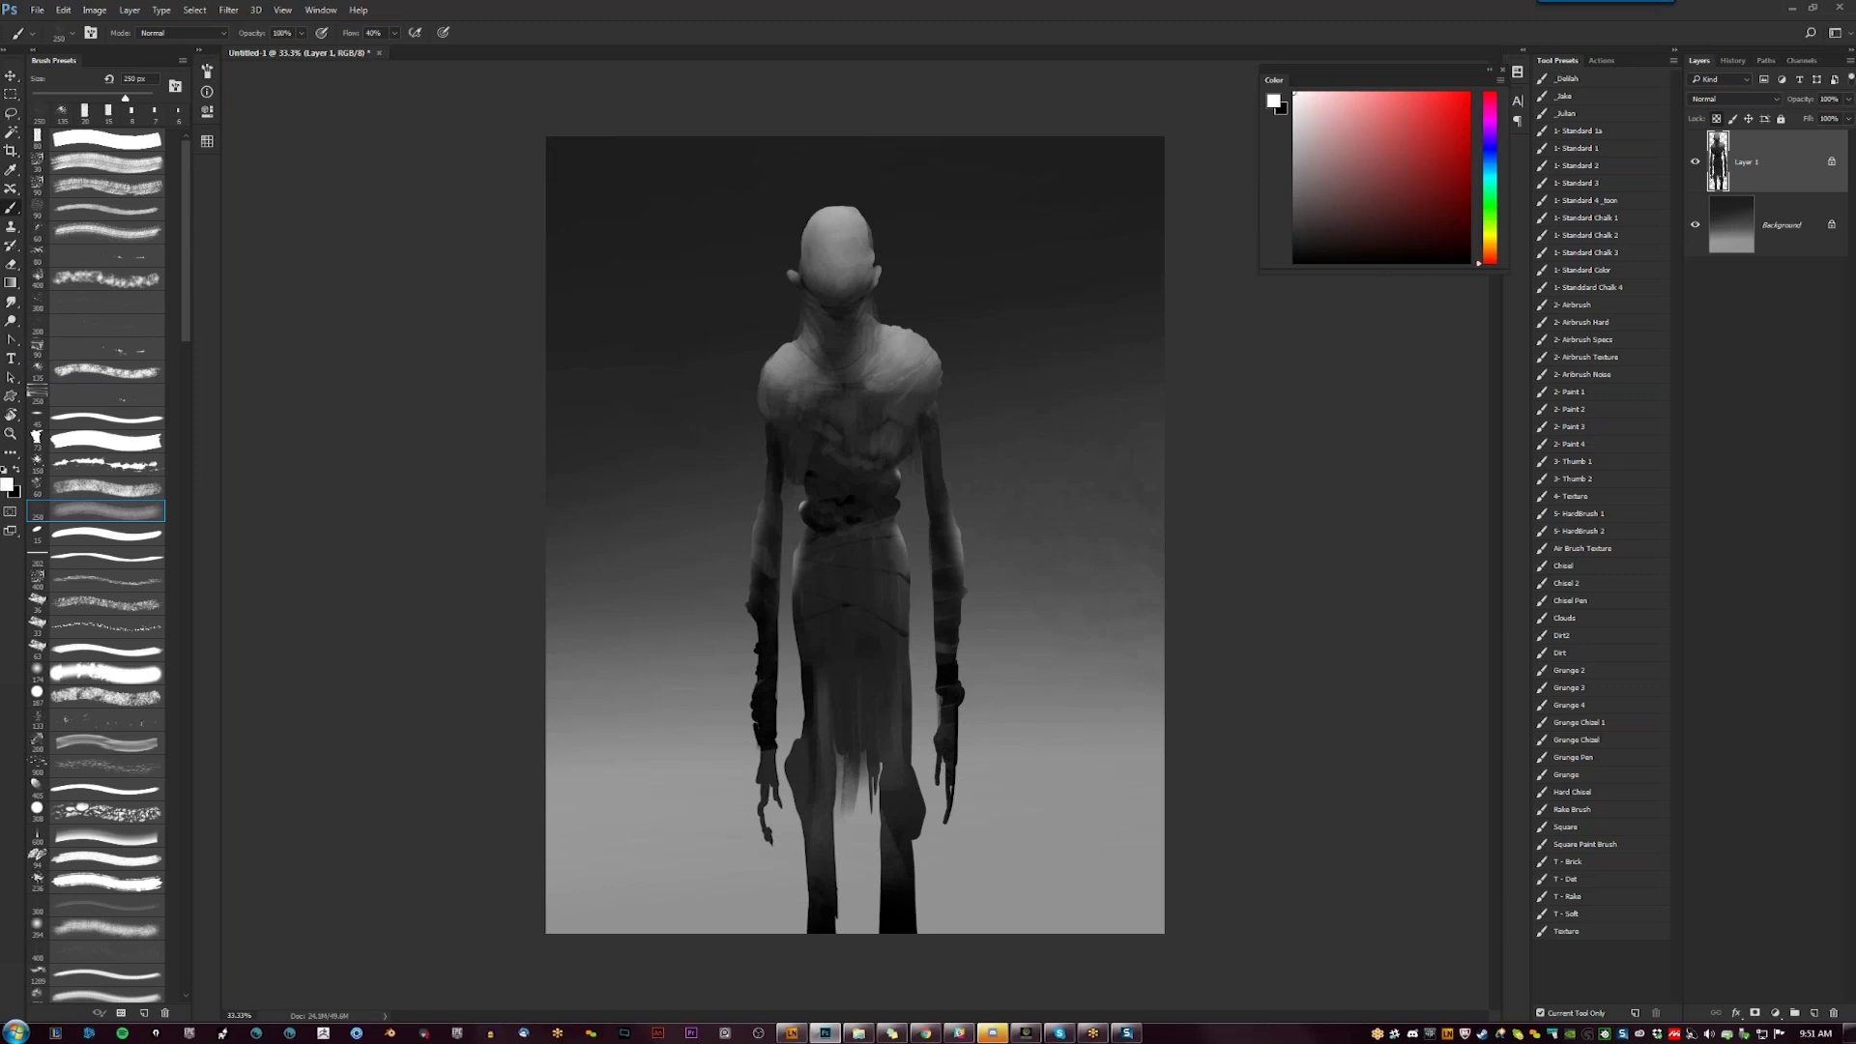
{"action": "key", "text": "bracketleft"}
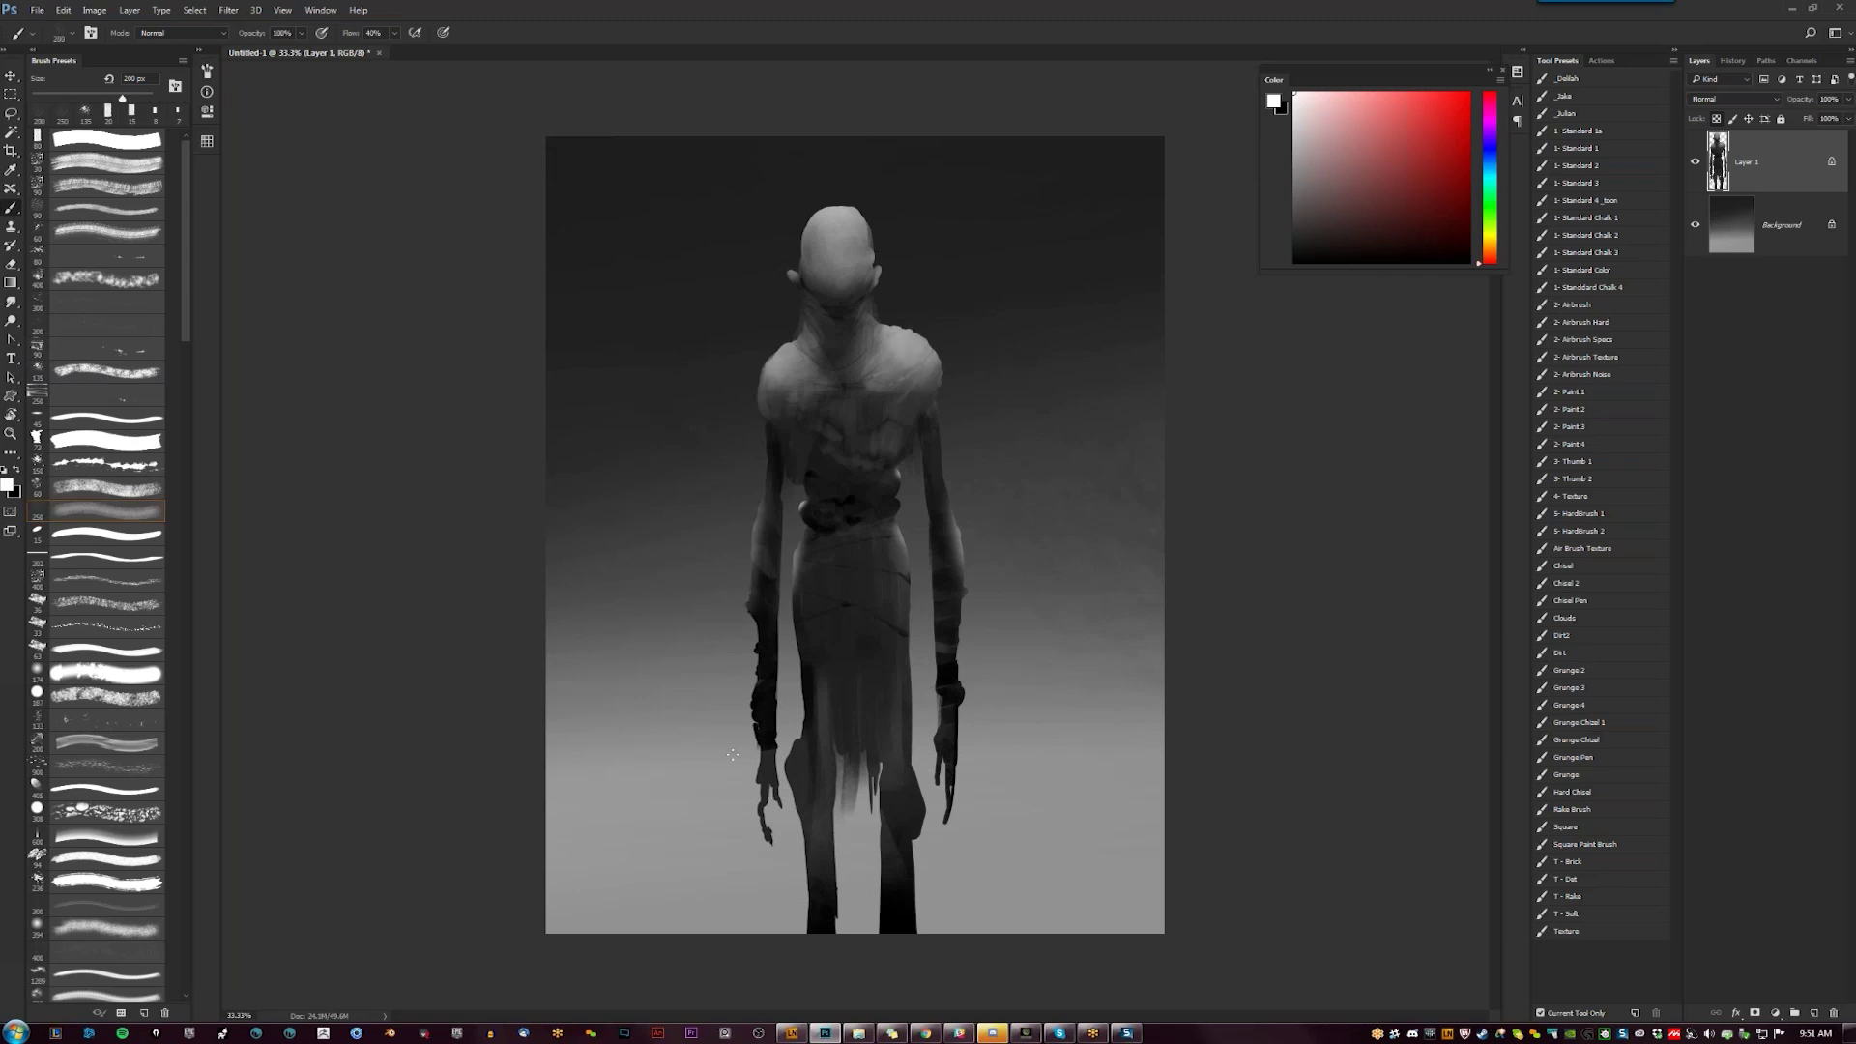
{"action": "left_click_drag", "start_coordinate": [749, 808], "coordinate": [749, 773]}
On the Background layer, paint light grey mist left of the figure with a textured brush at 1600 px
{"action": "key", "text": "alt+bracketleft"}
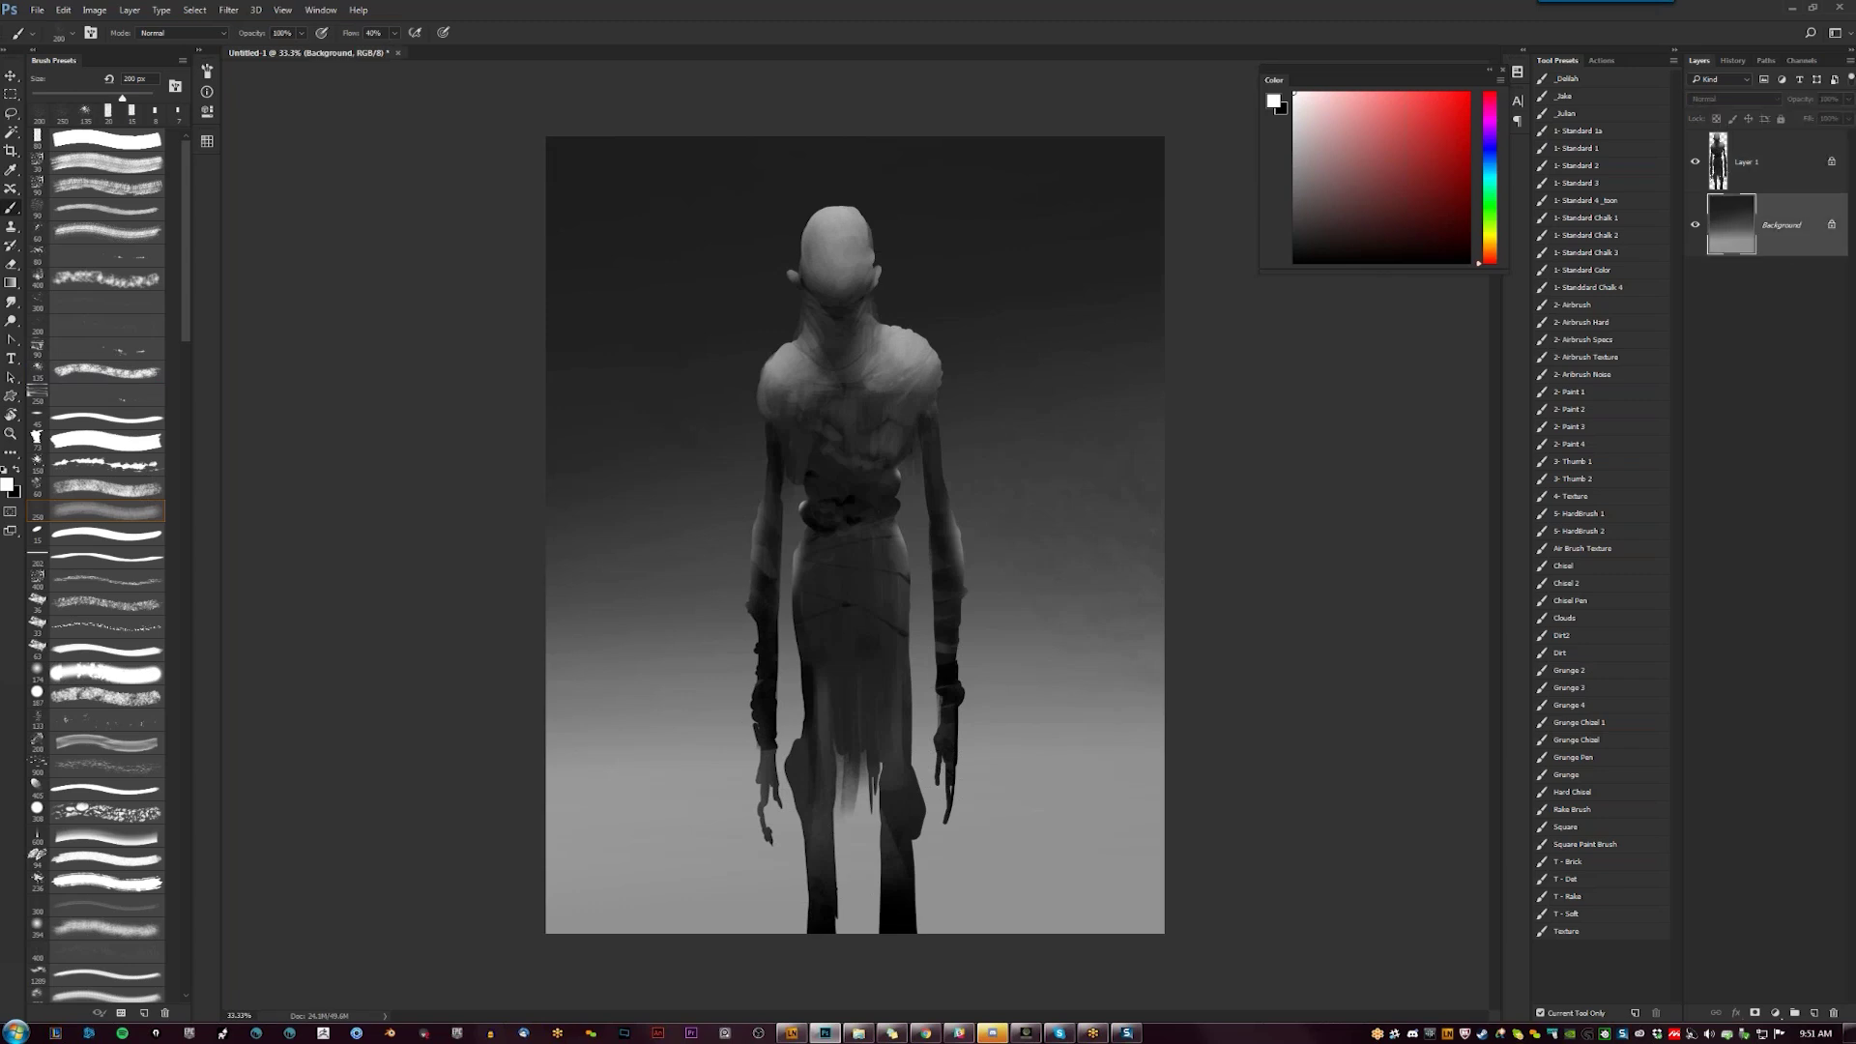
{"action": "scroll", "coordinate": [185, 360], "scroll_direction": "down", "scroll_amount": 2}
{"action": "left_click_drag", "start_coordinate": [185, 361], "coordinate": [185, 338]}
{"action": "left_click", "coordinate": [141, 373]}
{"action": "left_click", "coordinate": [145, 280]}
{"action": "key", "text": "bracketright"}
{"action": "key", "text": "bracketright"}
{"action": "key", "text": "bracketright"}
{"action": "key", "text": "bracketright"}
{"action": "key", "text": "bracketright"}
{"action": "key", "text": "bracketright"}
{"action": "key", "text": "bracketright"}
{"action": "key", "text": "bracketright"}
{"action": "key", "text": "bracketright"}
{"action": "left_click", "coordinate": [677, 812], "text": "alt"}
{"action": "left_click_drag", "start_coordinate": [605, 642], "coordinate": [594, 546]}
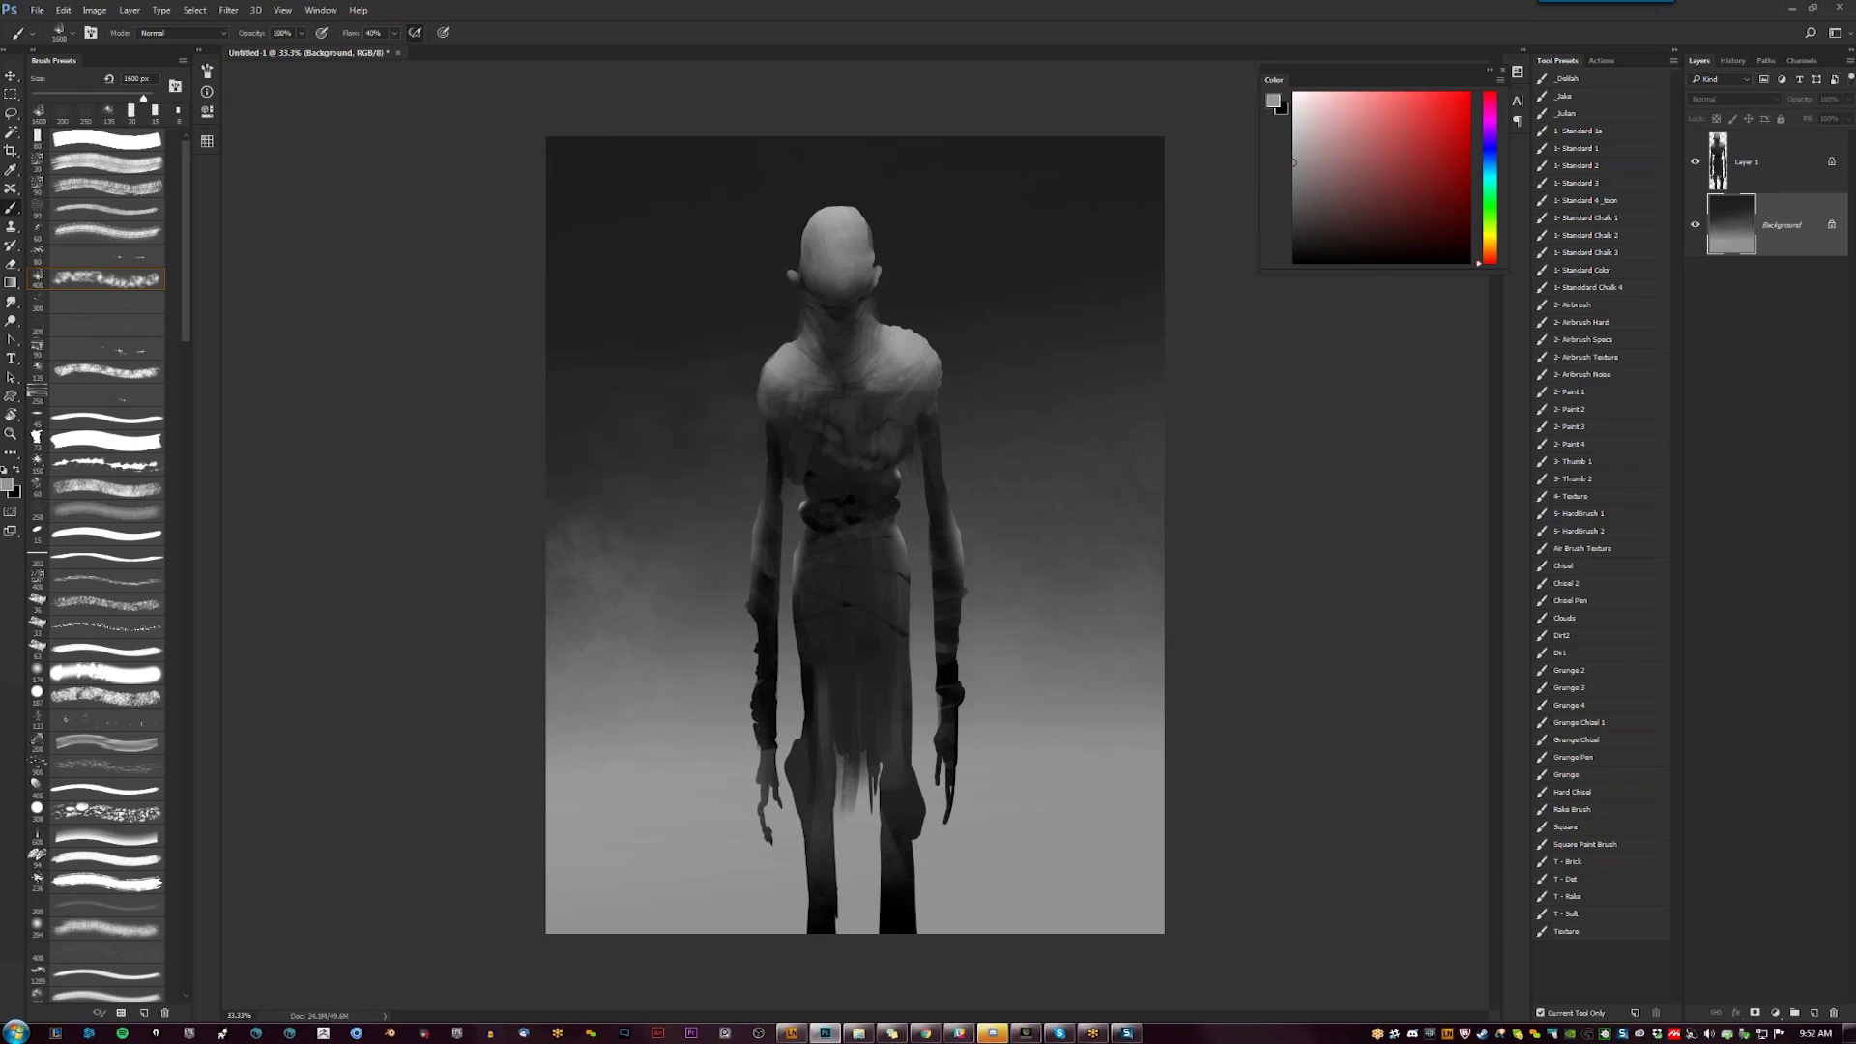
Block angular dark grey patches into the background left of the figure with the square brush at 800 px
{"action": "left_click", "coordinate": [700, 263], "text": "alt"}
{"action": "left_click", "coordinate": [565, 549]}
{"action": "left_click", "coordinate": [107, 139]}
{"action": "key", "text": "]"}
{"action": "key", "text": "]"}
{"action": "key", "text": "]"}
{"action": "key", "text": "]"}
{"action": "key", "text": "]"}
{"action": "key", "text": "]"}
{"action": "key", "text": "]"}
{"action": "key", "text": "]"}
{"action": "key", "text": "]"}
{"action": "key", "text": "]"}
{"action": "left_click_drag", "start_coordinate": [724, 426], "coordinate": [682, 425]}
{"action": "mouse_move", "coordinate": [638, 507]}
{"action": "left_mouse_down"}
{"action": "mouse_move", "coordinate": [585, 513]}
{"action": "mouse_move", "coordinate": [623, 561]}
{"action": "mouse_move", "coordinate": [615, 657]}
{"action": "mouse_move", "coordinate": [648, 614]}
{"action": "mouse_move", "coordinate": [694, 631]}
{"action": "left_mouse_up"}
{"action": "left_click", "coordinate": [607, 843]}
{"action": "left_click", "coordinate": [609, 681]}
{"action": "key", "text": "ctrl+z"}
Paint matching dark and mid grey patches into the background right of the figure using sampled tones
{"action": "left_click_drag", "start_coordinate": [1093, 589], "coordinate": [1010, 630]}
{"action": "left_click_drag", "start_coordinate": [1053, 561], "coordinate": [1016, 613]}
{"action": "left_click", "coordinate": [1068, 580], "text": "alt"}
{"action": "mouse_move", "coordinate": [1079, 665]}
{"action": "left_mouse_down"}
{"action": "mouse_move", "coordinate": [1091, 700]}
{"action": "mouse_move", "coordinate": [942, 676]}
{"action": "mouse_move", "coordinate": [947, 730]}
{"action": "left_mouse_up"}
{"action": "left_click", "coordinate": [996, 714], "text": "alt"}
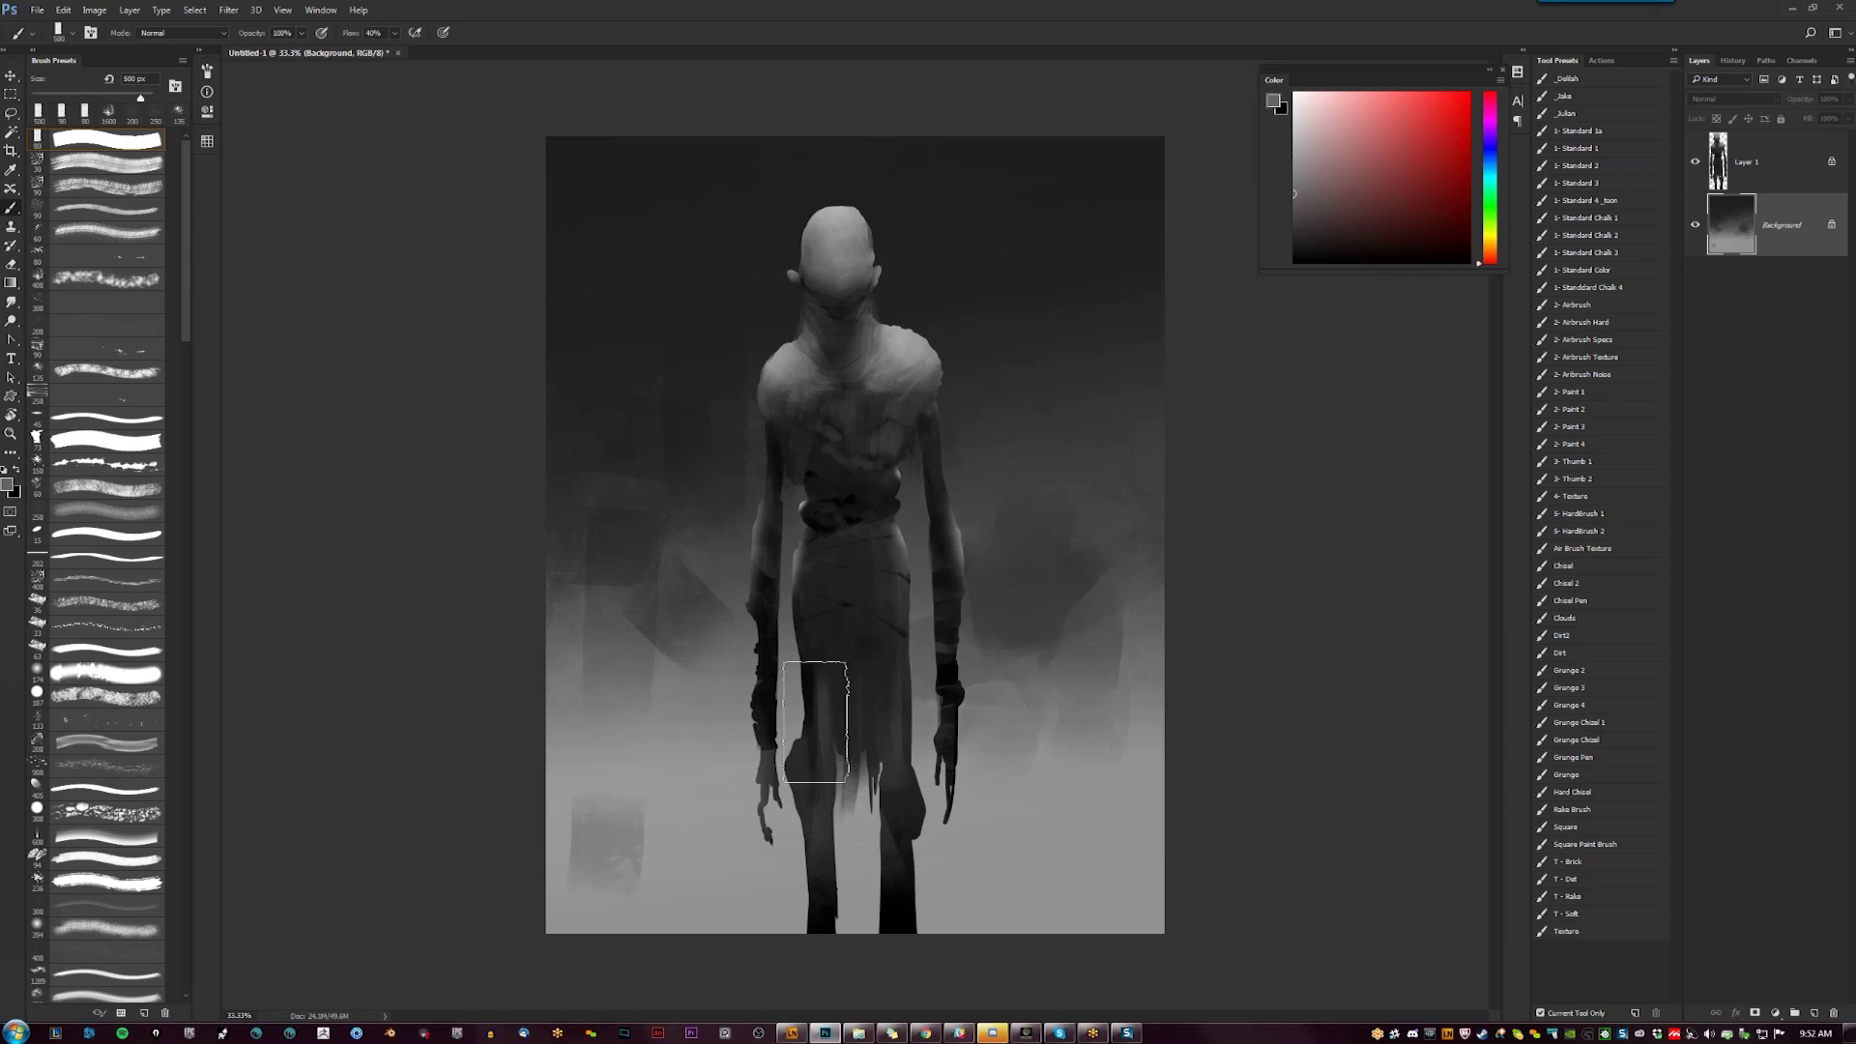
Blend the patches in the lower left background with greys sampled nearby
{"action": "left_click", "coordinate": [667, 841], "text": "alt"}
{"action": "left_click_drag", "start_coordinate": [633, 831], "coordinate": [609, 850]}
{"action": "left_click", "coordinate": [676, 705], "text": "alt"}
{"action": "left_click_drag", "start_coordinate": [711, 676], "coordinate": [643, 667]}
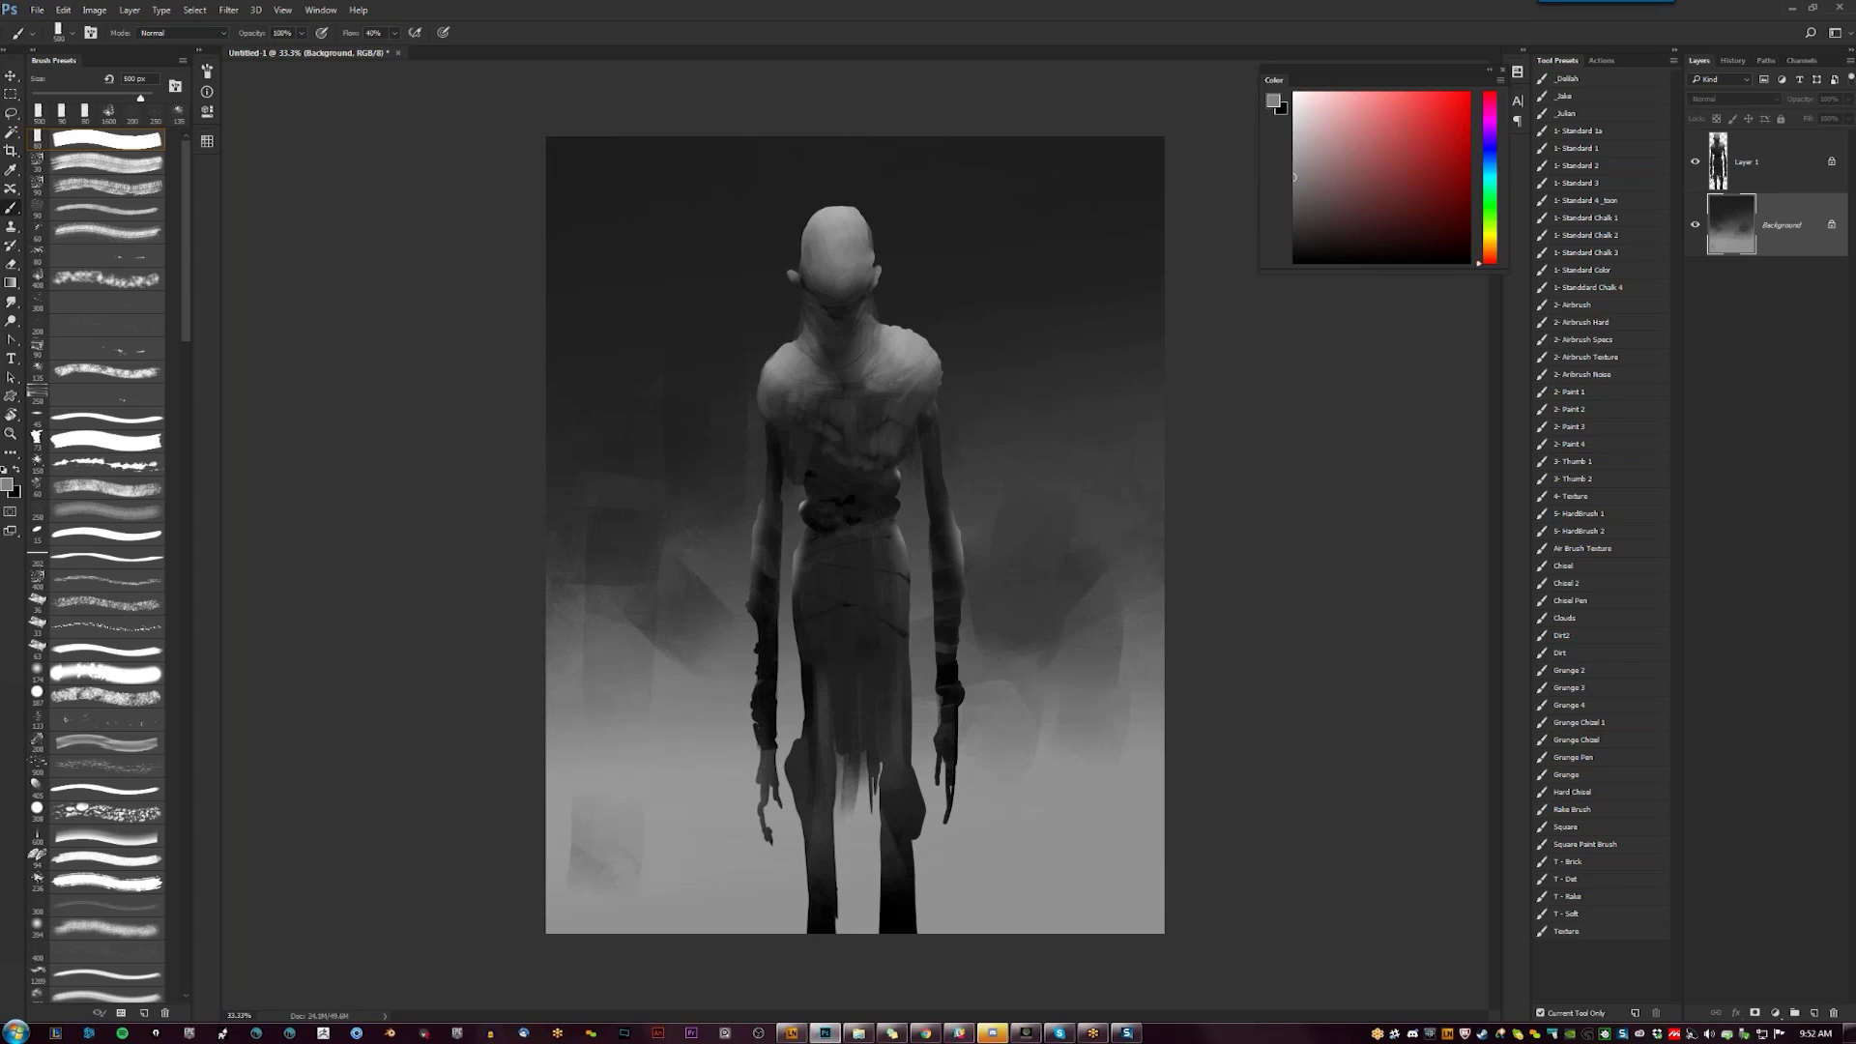
Darken the upper background with a black-to-transparent linear gradient and return to the brush
{"action": "key", "text": "d"}
{"action": "key", "text": "g"}
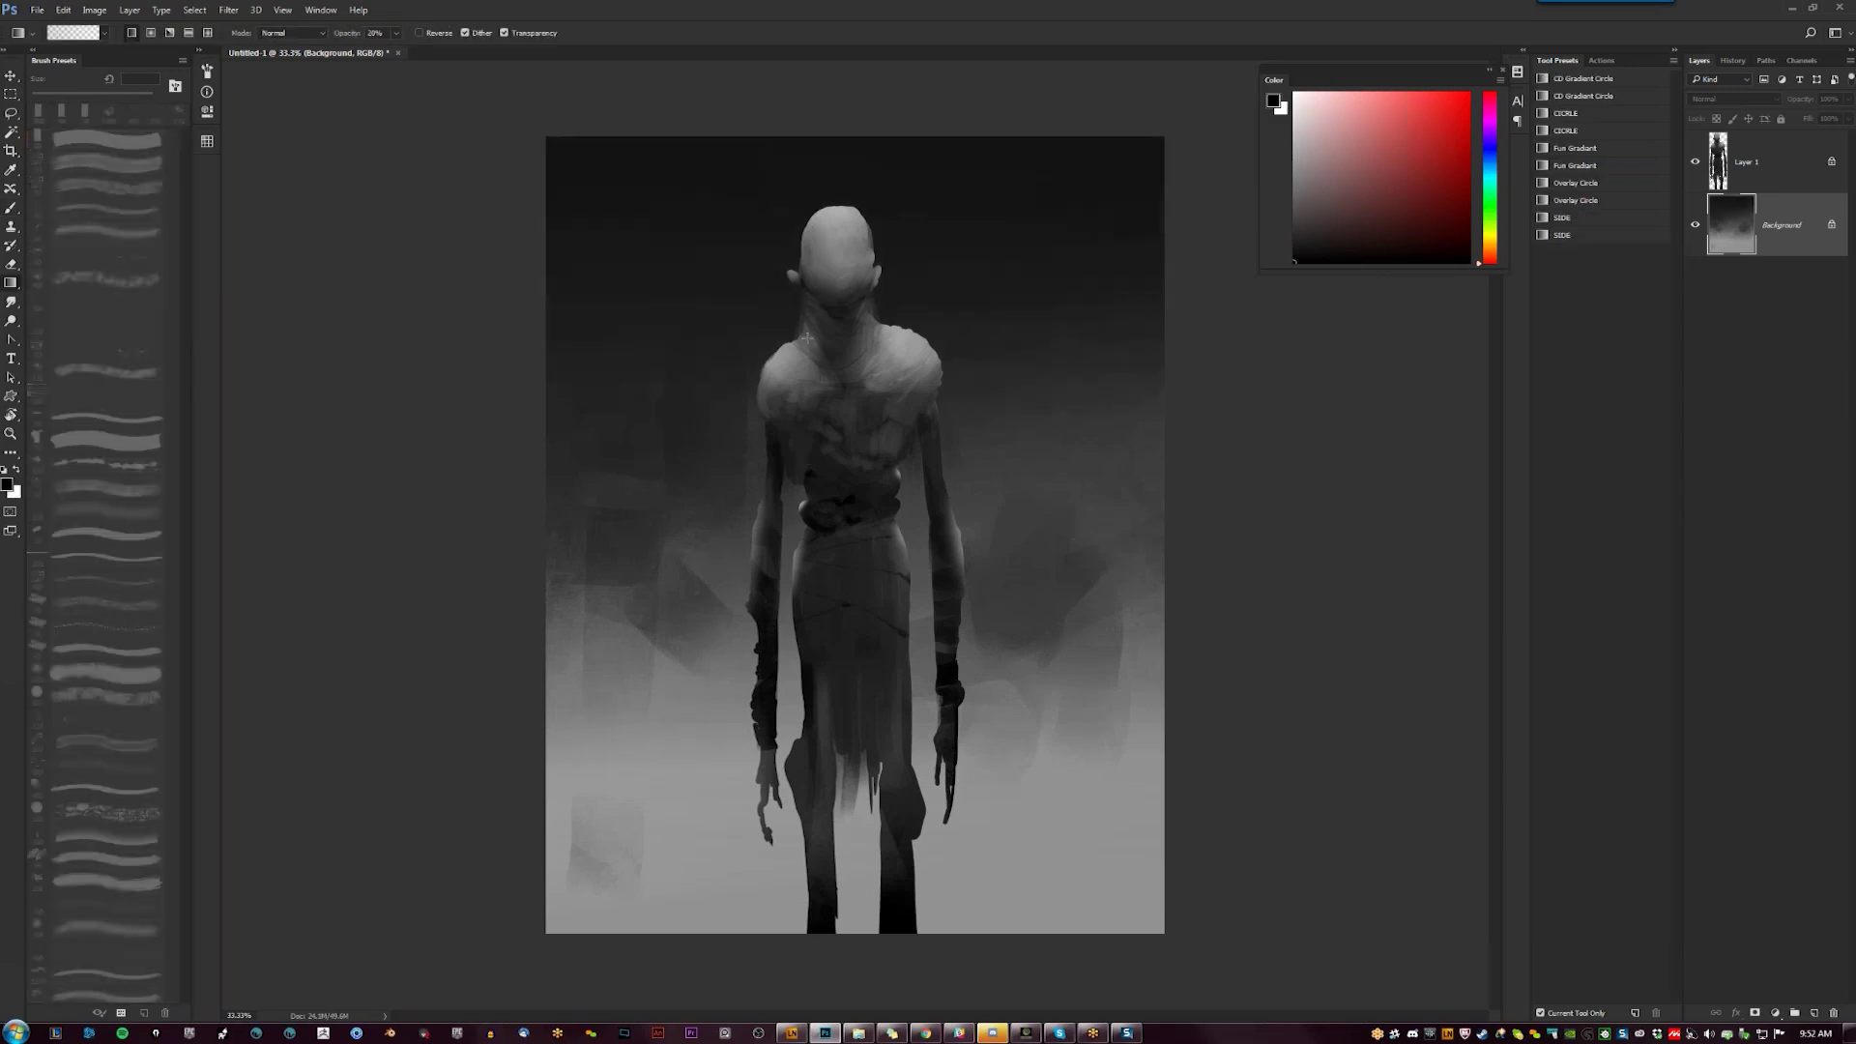
{"action": "left_click_drag", "start_coordinate": [792, 510], "coordinate": [791, 661]}
{"action": "key", "text": "b"}
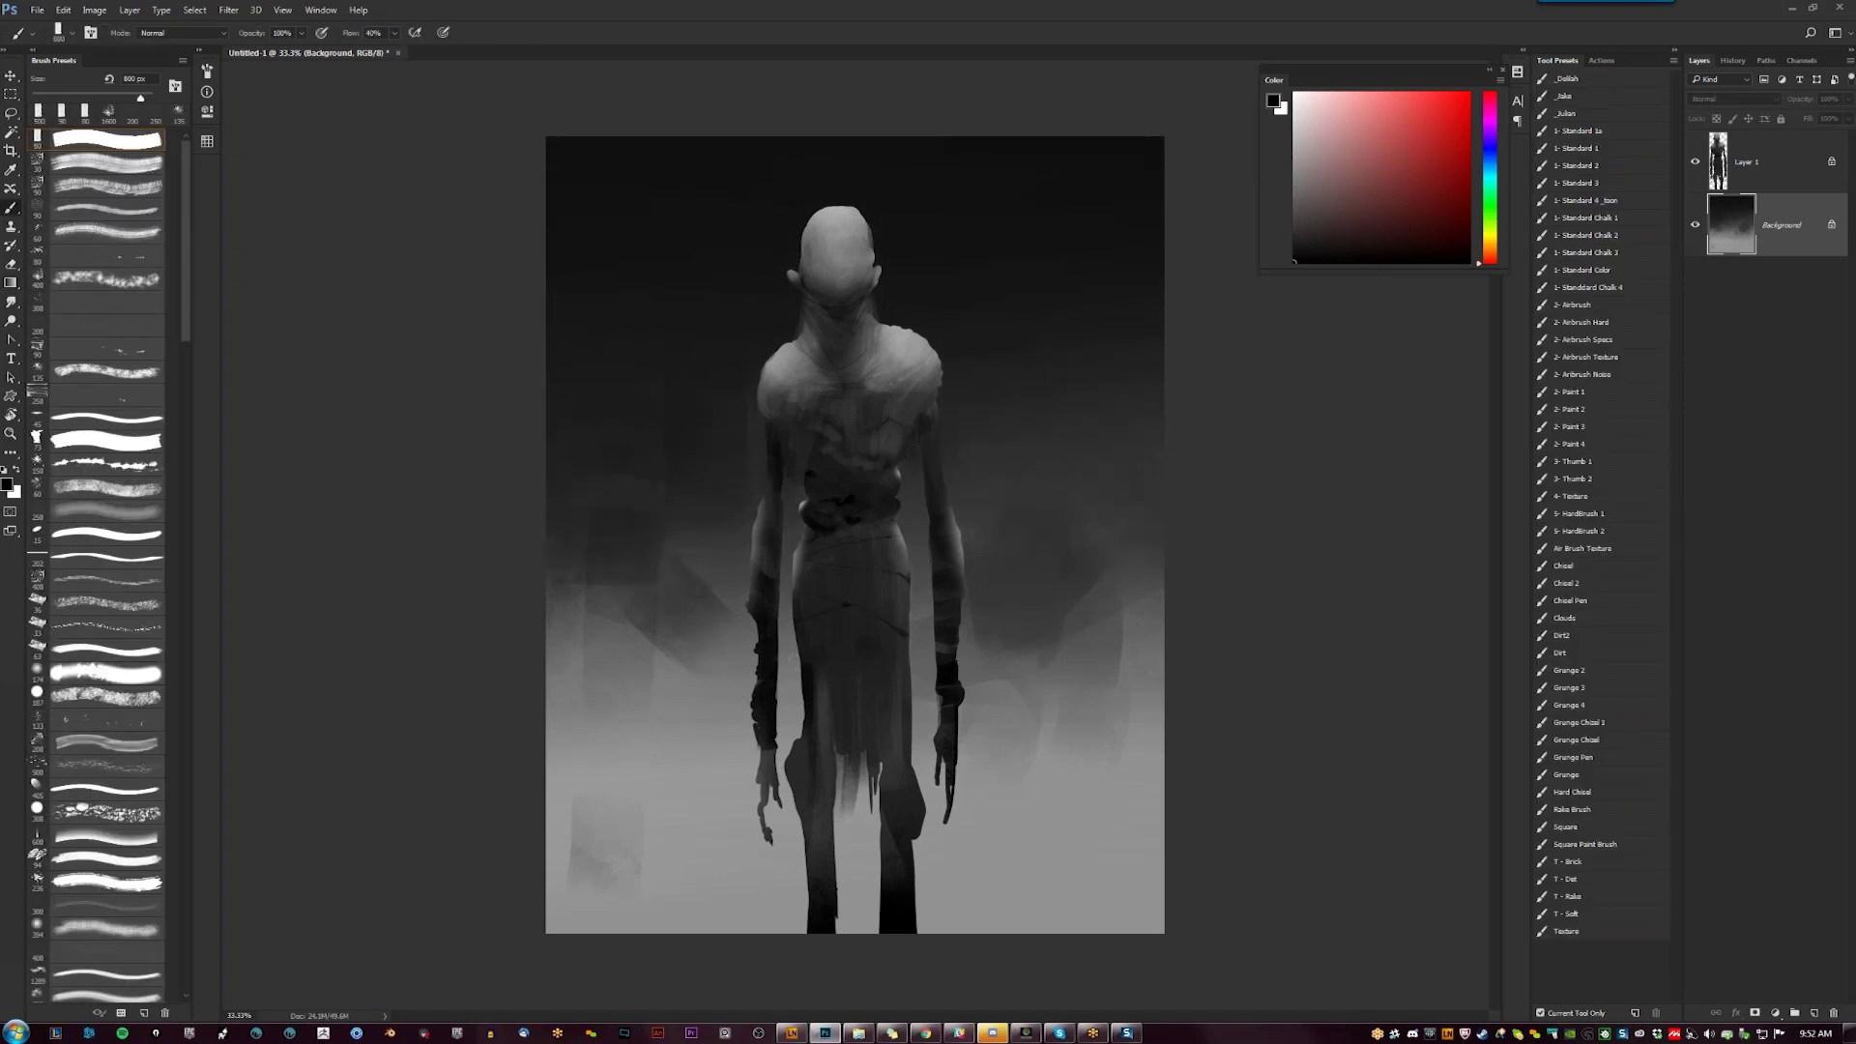
{"action": "key", "text": "g"}
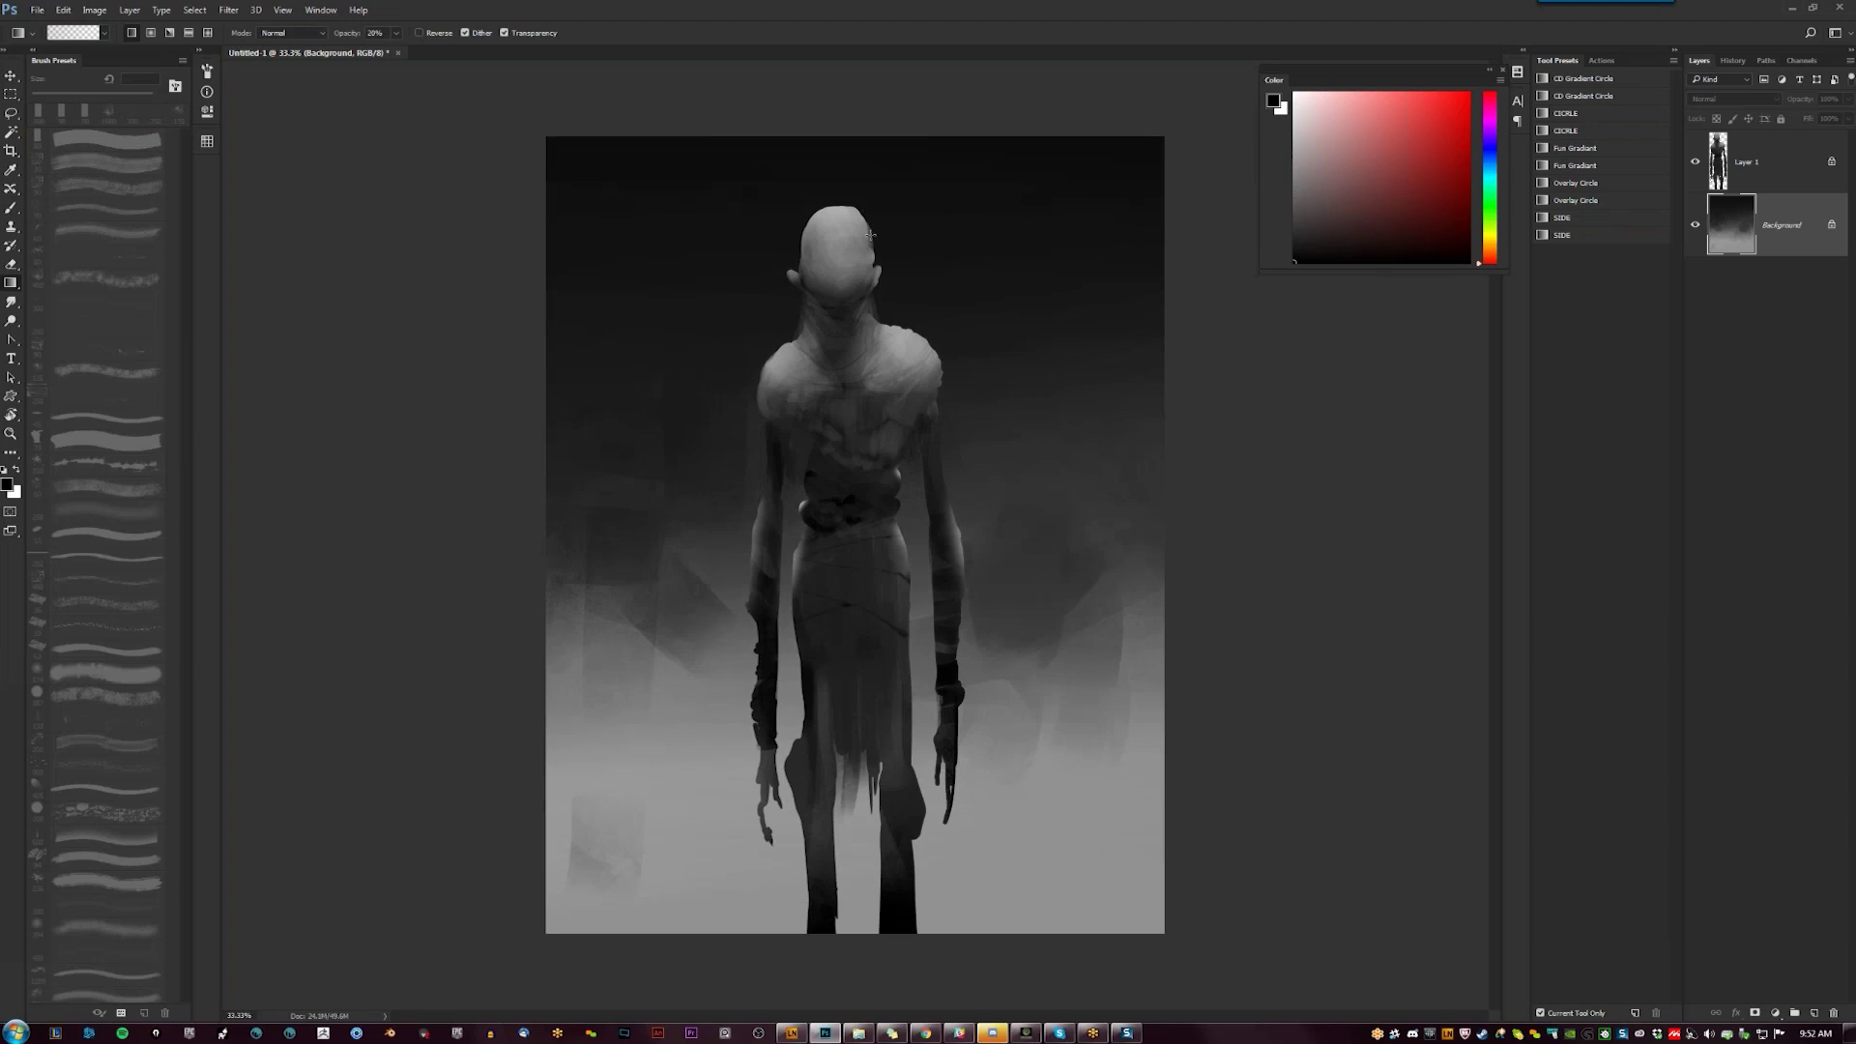
{"action": "key", "text": "b"}
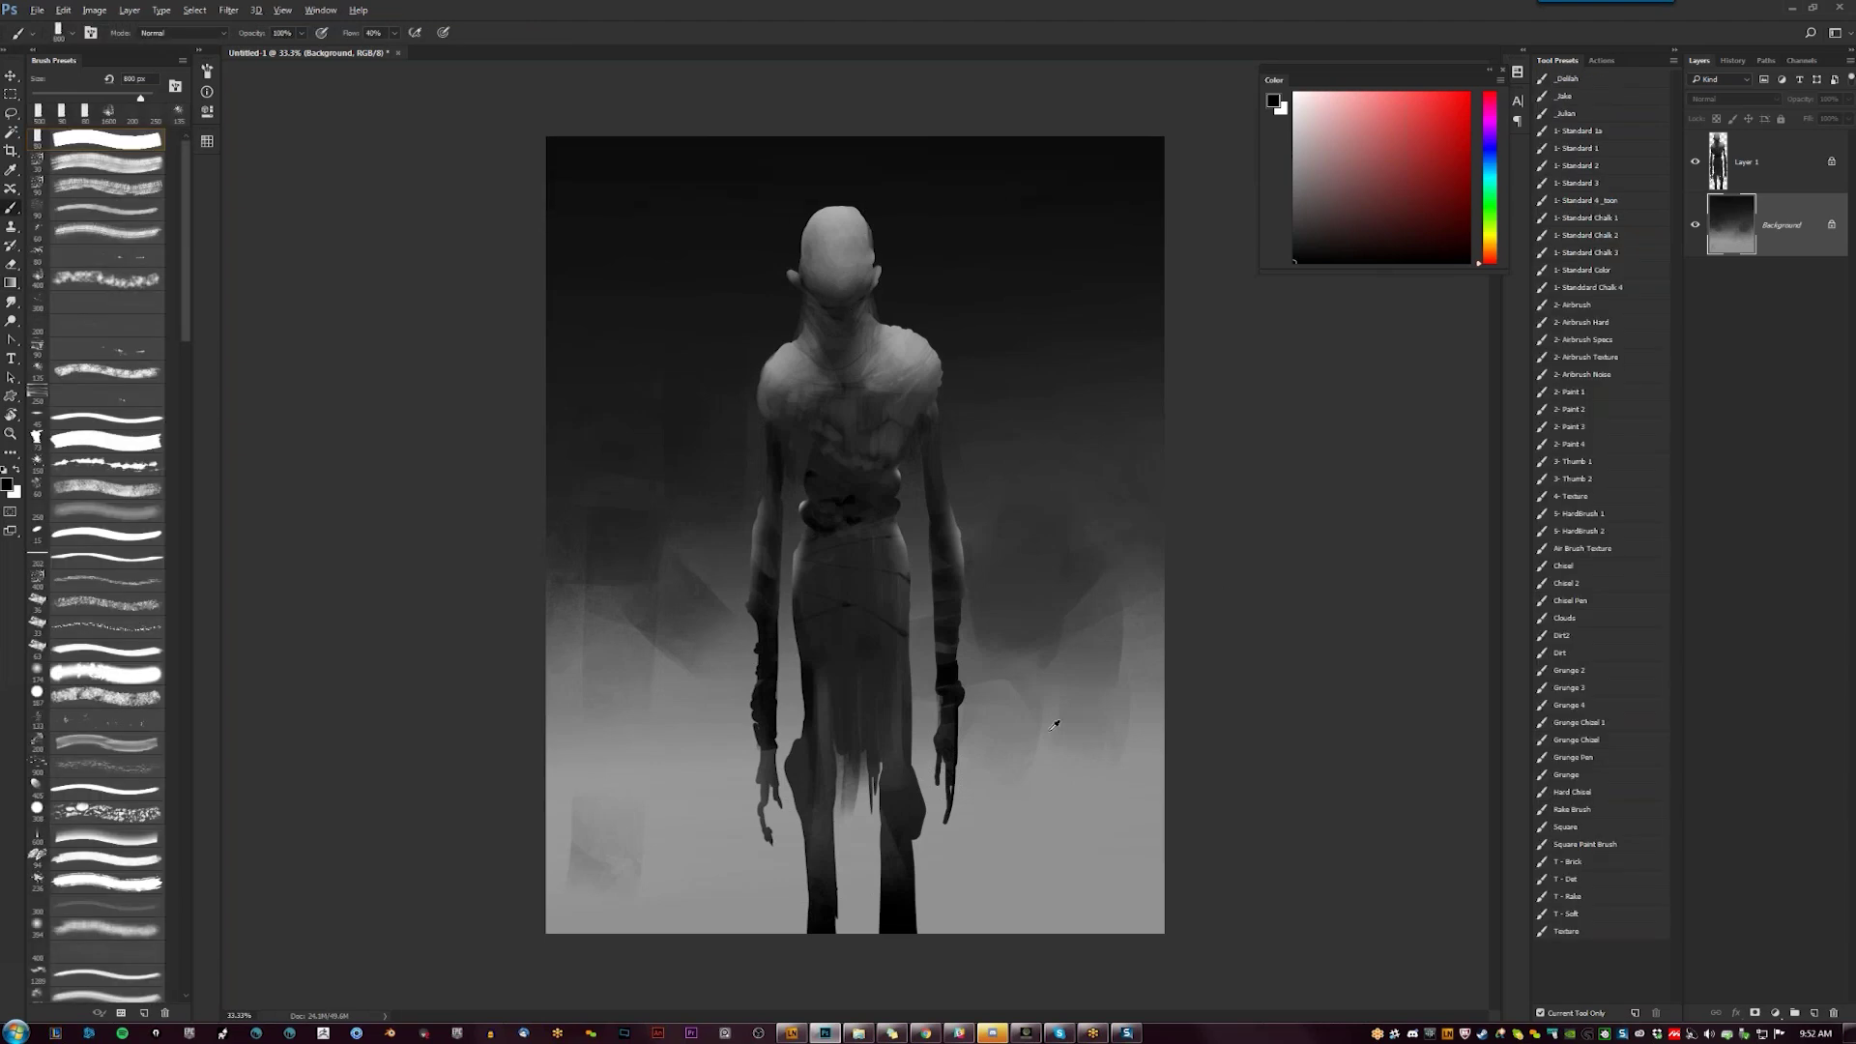
Paint broad misty hill shapes across the lower background on both sides with mid grey at 800 px
{"action": "left_click_drag", "start_coordinate": [1010, 831], "coordinate": [1159, 681]}
{"action": "left_click", "coordinate": [1102, 744], "text": "alt"}
{"action": "mouse_move", "coordinate": [1150, 821]}
{"action": "left_mouse_down"}
{"action": "mouse_move", "coordinate": [1092, 870]}
{"action": "mouse_move", "coordinate": [870, 908]}
{"action": "left_mouse_up"}
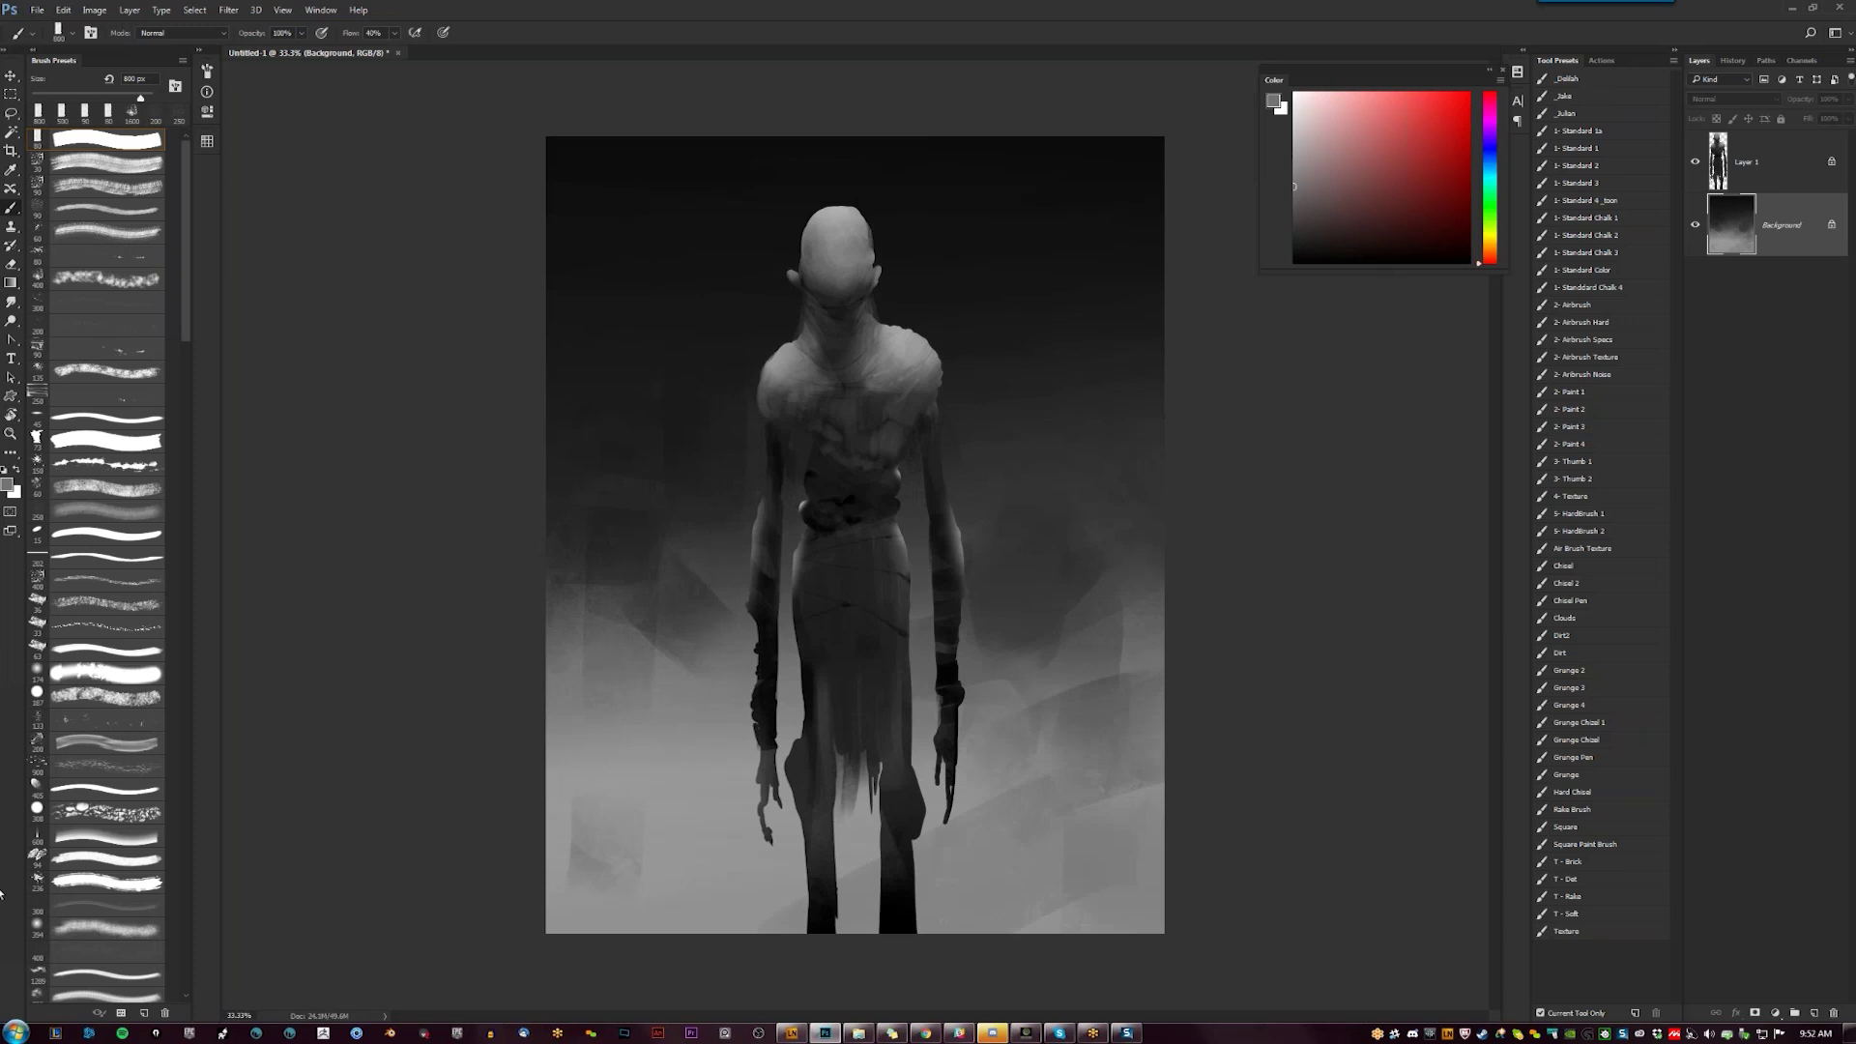
{"action": "left_click_drag", "start_coordinate": [561, 821], "coordinate": [682, 880]}
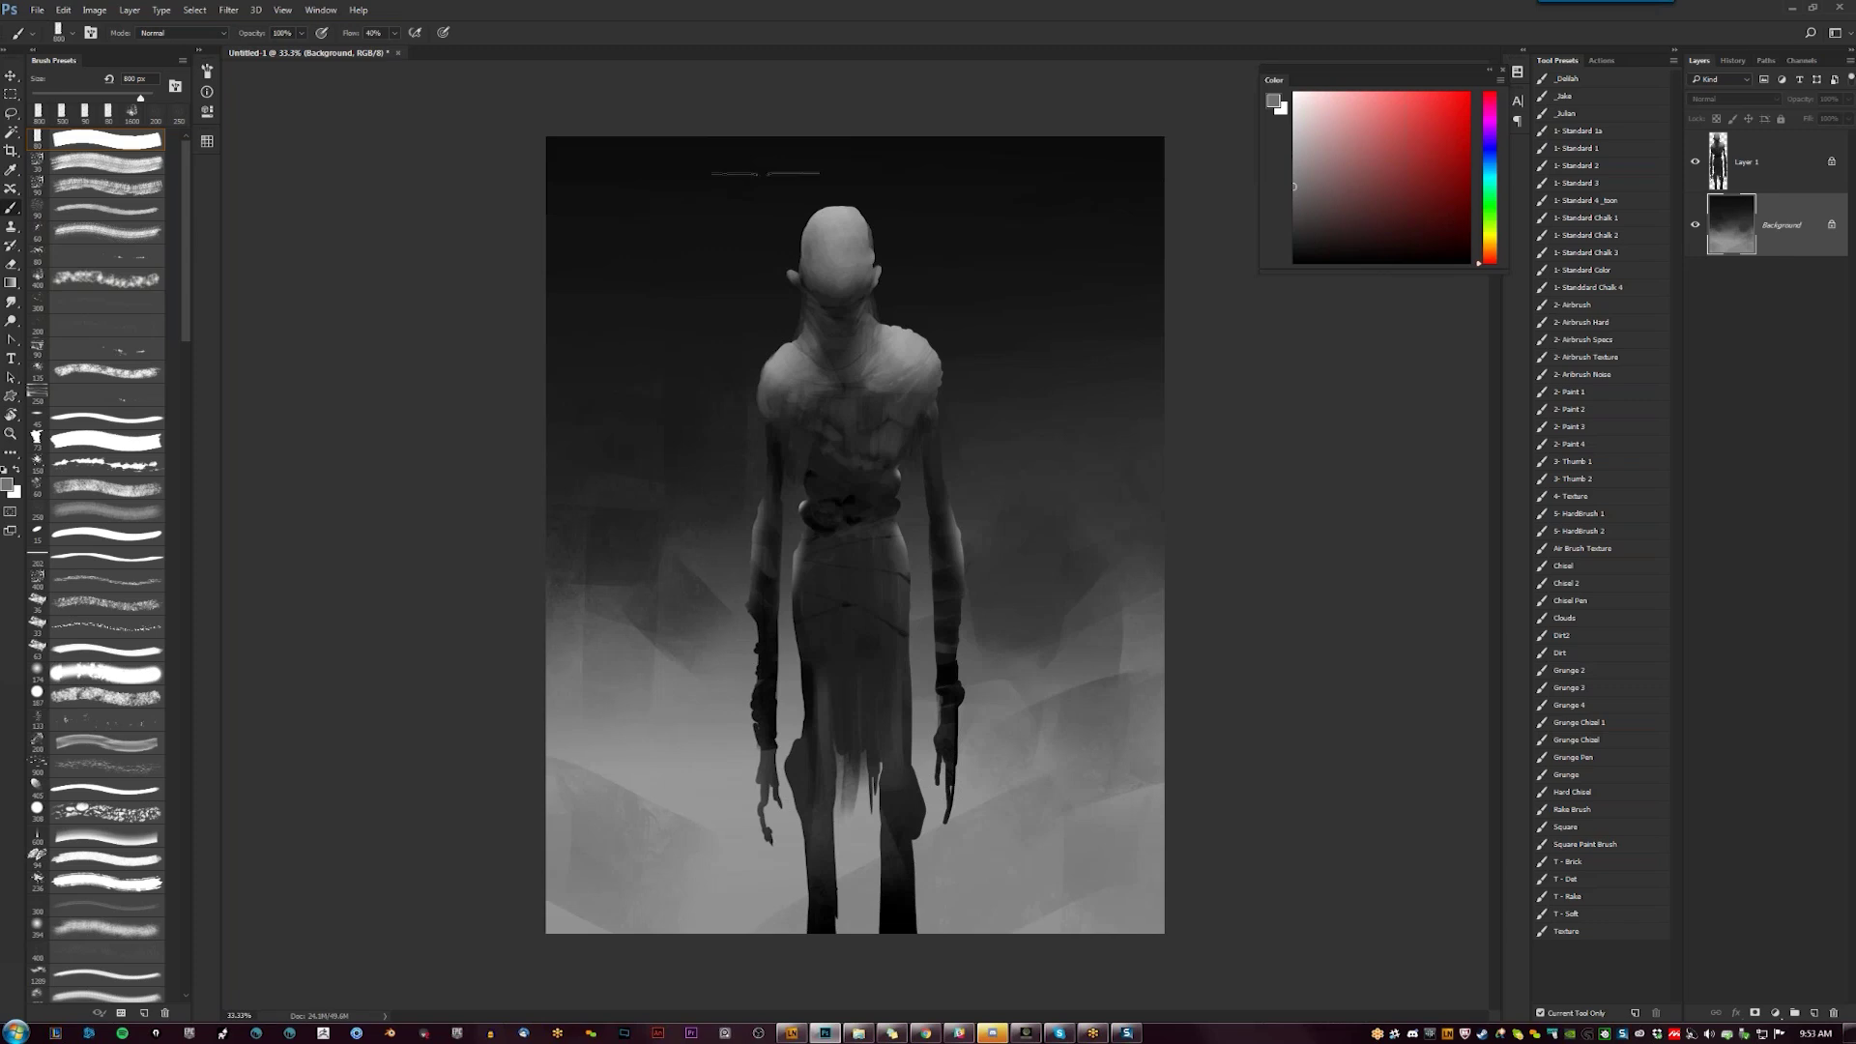
Make Layer 1 active and paint the left shoulder's edge with sampled dark grey using a reduced 80 px brush
{"action": "key", "text": "g"}
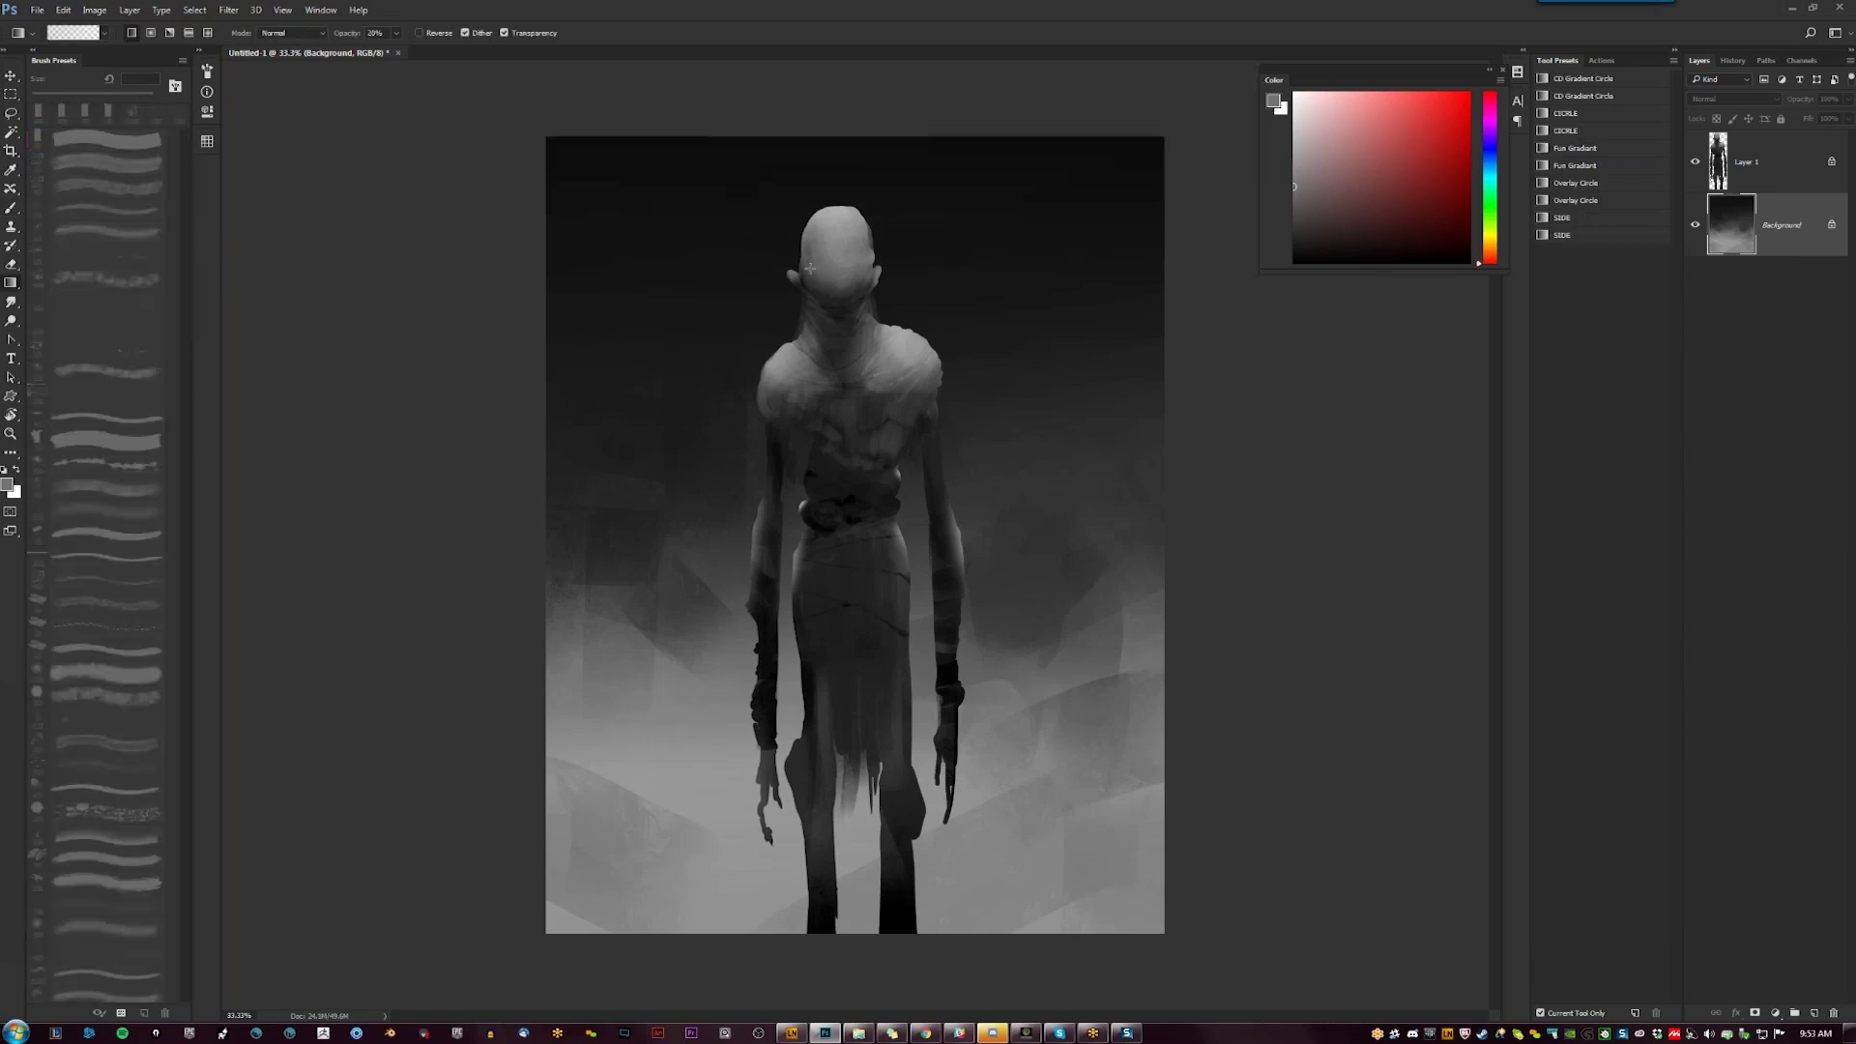
{"action": "key", "text": "d"}
{"action": "left_click", "coordinate": [1809, 163]}
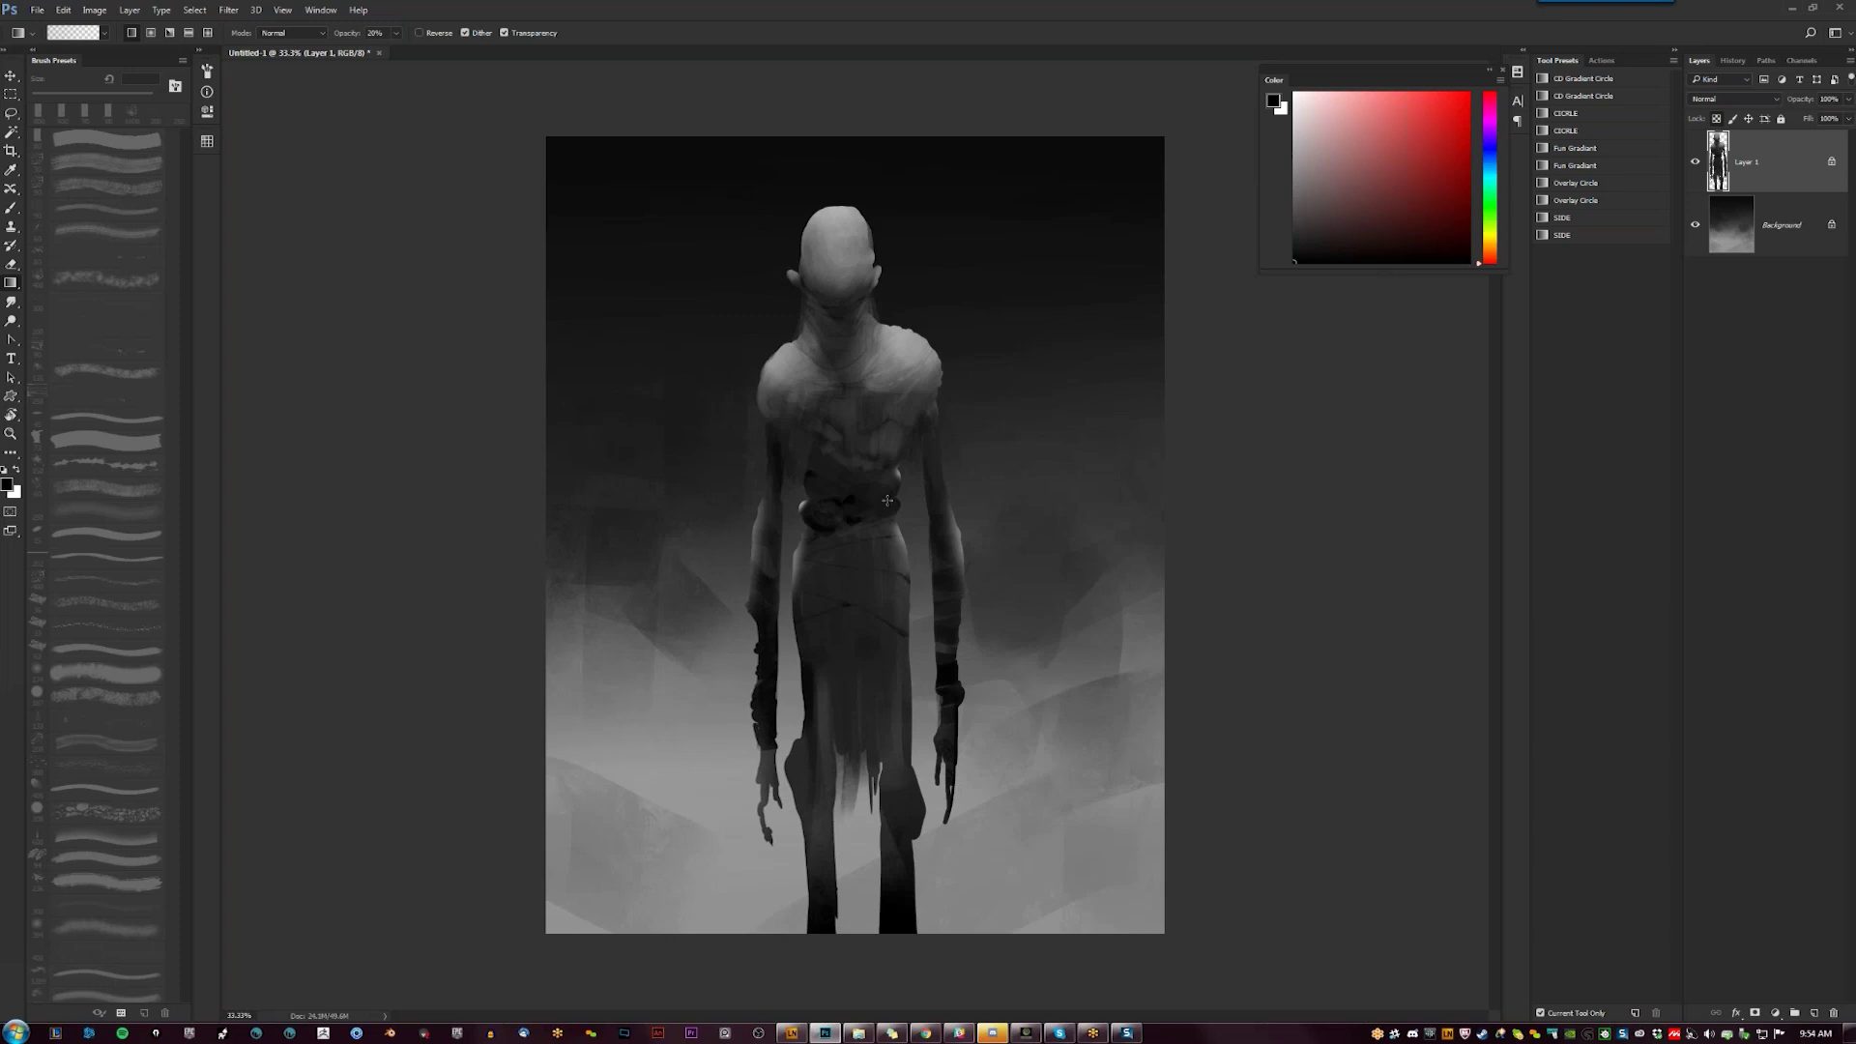
{"action": "key", "text": "b"}
{"action": "key", "text": "bracketleft"}
{"action": "key", "text": "bracketleft"}
{"action": "key", "text": "bracketleft"}
{"action": "key", "text": "bracketleft"}
{"action": "key", "text": "bracketleft"}
{"action": "key", "text": "bracketleft"}
{"action": "key", "text": "bracketleft"}
{"action": "key", "text": "bracketleft"}
{"action": "key", "text": "bracketleft"}
{"action": "key", "text": "bracketleft"}
{"action": "key", "text": "bracketleft"}
{"action": "key", "text": "bracketleft"}
{"action": "key", "text": "bracketleft"}
{"action": "key", "text": "bracketleft"}
{"action": "key", "text": "bracketleft"}
{"action": "key", "text": "bracketleft"}
{"action": "left_click", "coordinate": [778, 413], "text": "alt"}
{"action": "left_click_drag", "start_coordinate": [766, 396], "coordinate": [759, 410]}
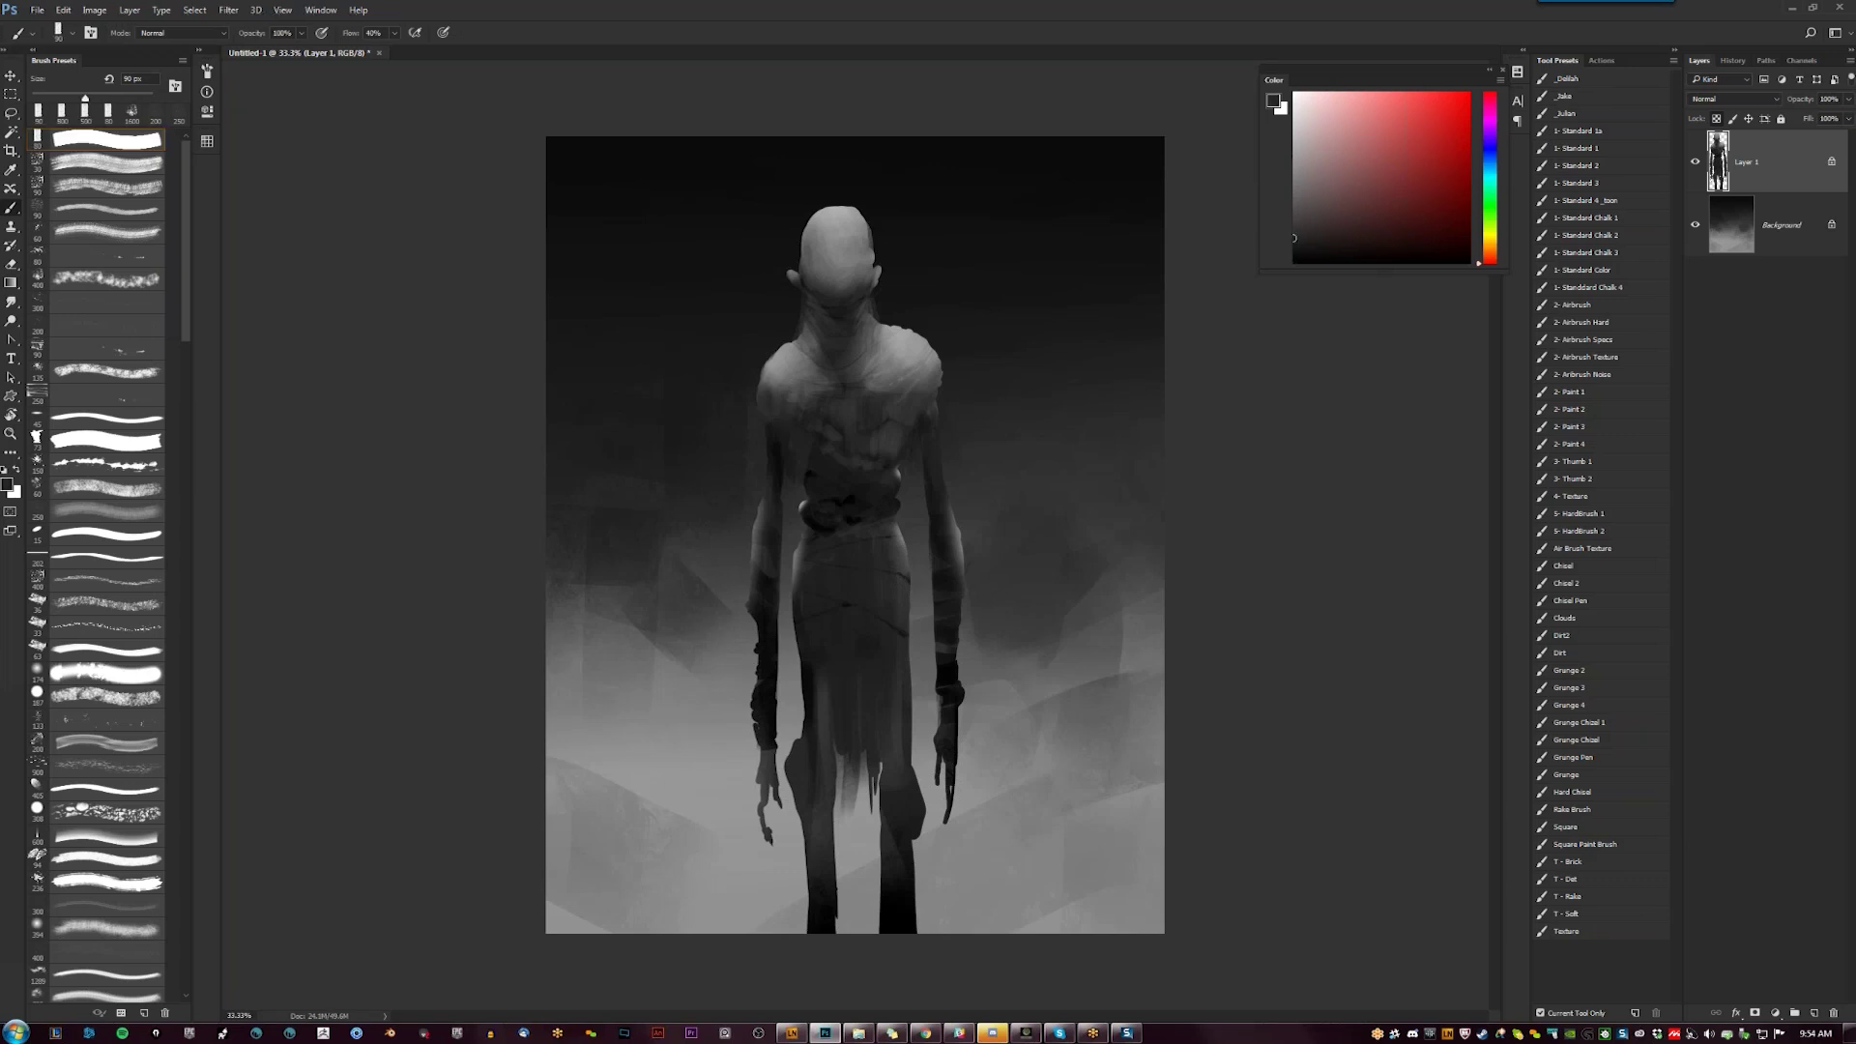
Roughen the edges of both shoulders with a smaller brush and greys sampled from the figure
{"action": "left_click", "coordinate": [768, 383], "text": "alt"}
{"action": "key", "text": "bracketleft"}
{"action": "key", "text": "bracketleft"}
{"action": "key", "text": "bracketleft"}
{"action": "key", "text": "bracketleft"}
{"action": "key", "text": "bracketleft"}
{"action": "key", "text": "bracketleft"}
{"action": "key", "text": "bracketleft"}
{"action": "left_click", "coordinate": [930, 357], "text": "alt"}
Darken both arms down to the forearms with dark tones sampled from the left upper arm, varying the brush size
{"action": "left_click", "coordinate": [778, 450], "text": "alt"}
{"action": "key", "text": "bracketright"}
{"action": "key", "text": "bracketright"}
{"action": "key", "text": "bracketright"}
{"action": "key", "text": "bracketright"}
{"action": "key", "text": "bracketright"}
{"action": "key", "text": "bracketright"}
{"action": "key", "text": "bracketright"}
{"action": "key", "text": "bracketright"}
{"action": "key", "text": "bracketright"}
{"action": "key", "text": "bracketright"}
{"action": "key", "text": "bracketright"}
{"action": "key", "text": "bracketright"}
{"action": "key", "text": "bracketright"}
{"action": "key", "text": "bracketright"}
{"action": "key", "text": "bracketright"}
{"action": "key", "text": "bracketleft"}
{"action": "key", "text": "bracketleft"}
{"action": "key", "text": "bracketleft"}
{"action": "key", "text": "bracketleft"}
{"action": "key", "text": "bracketleft"}
{"action": "key", "text": "bracketleft"}
{"action": "key", "text": "bracketleft"}
{"action": "key", "text": "bracketleft"}
{"action": "key", "text": "bracketleft"}
{"action": "key", "text": "bracketleft"}
{"action": "key", "text": "bracketleft"}
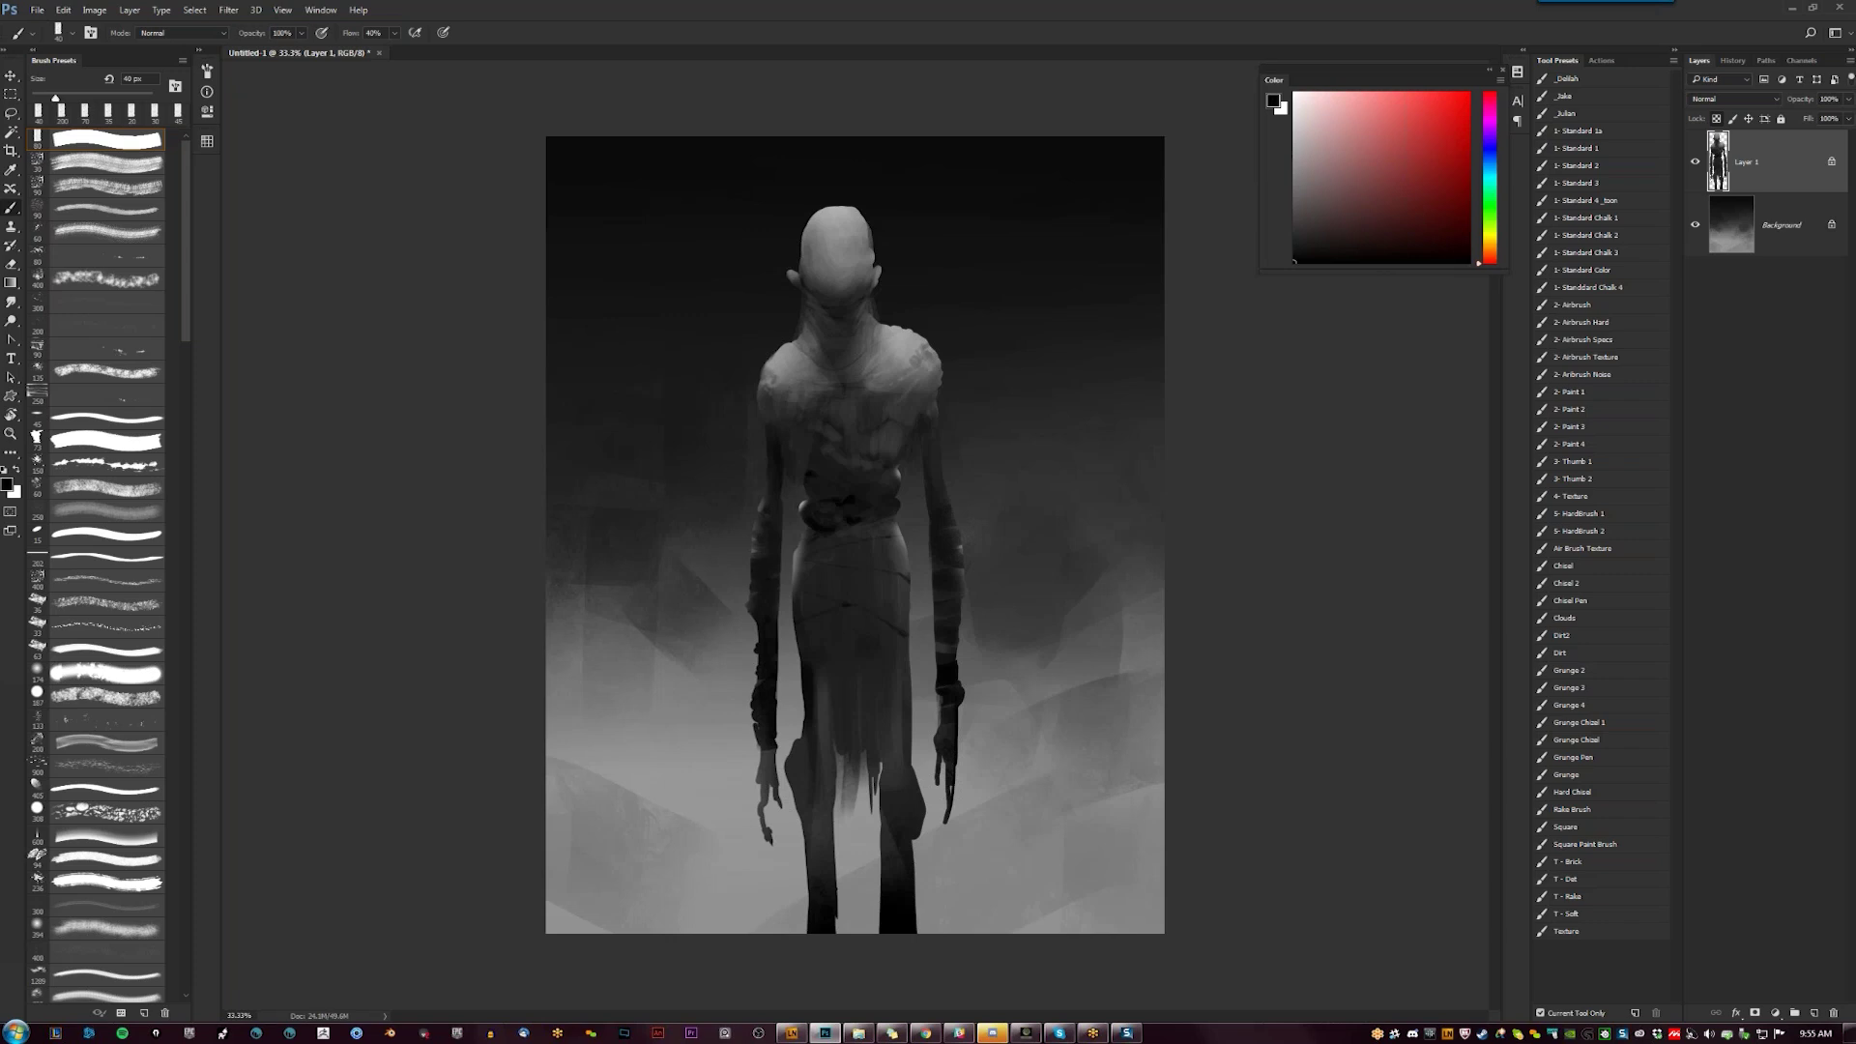
Extend the black forearm wrappings upward on the right arm and down over both wrists
{"action": "left_click_drag", "start_coordinate": [935, 588], "coordinate": [963, 590]}
{"action": "left_click_drag", "start_coordinate": [767, 743], "coordinate": [770, 771]}
{"action": "left_click_drag", "start_coordinate": [944, 728], "coordinate": [952, 629]}
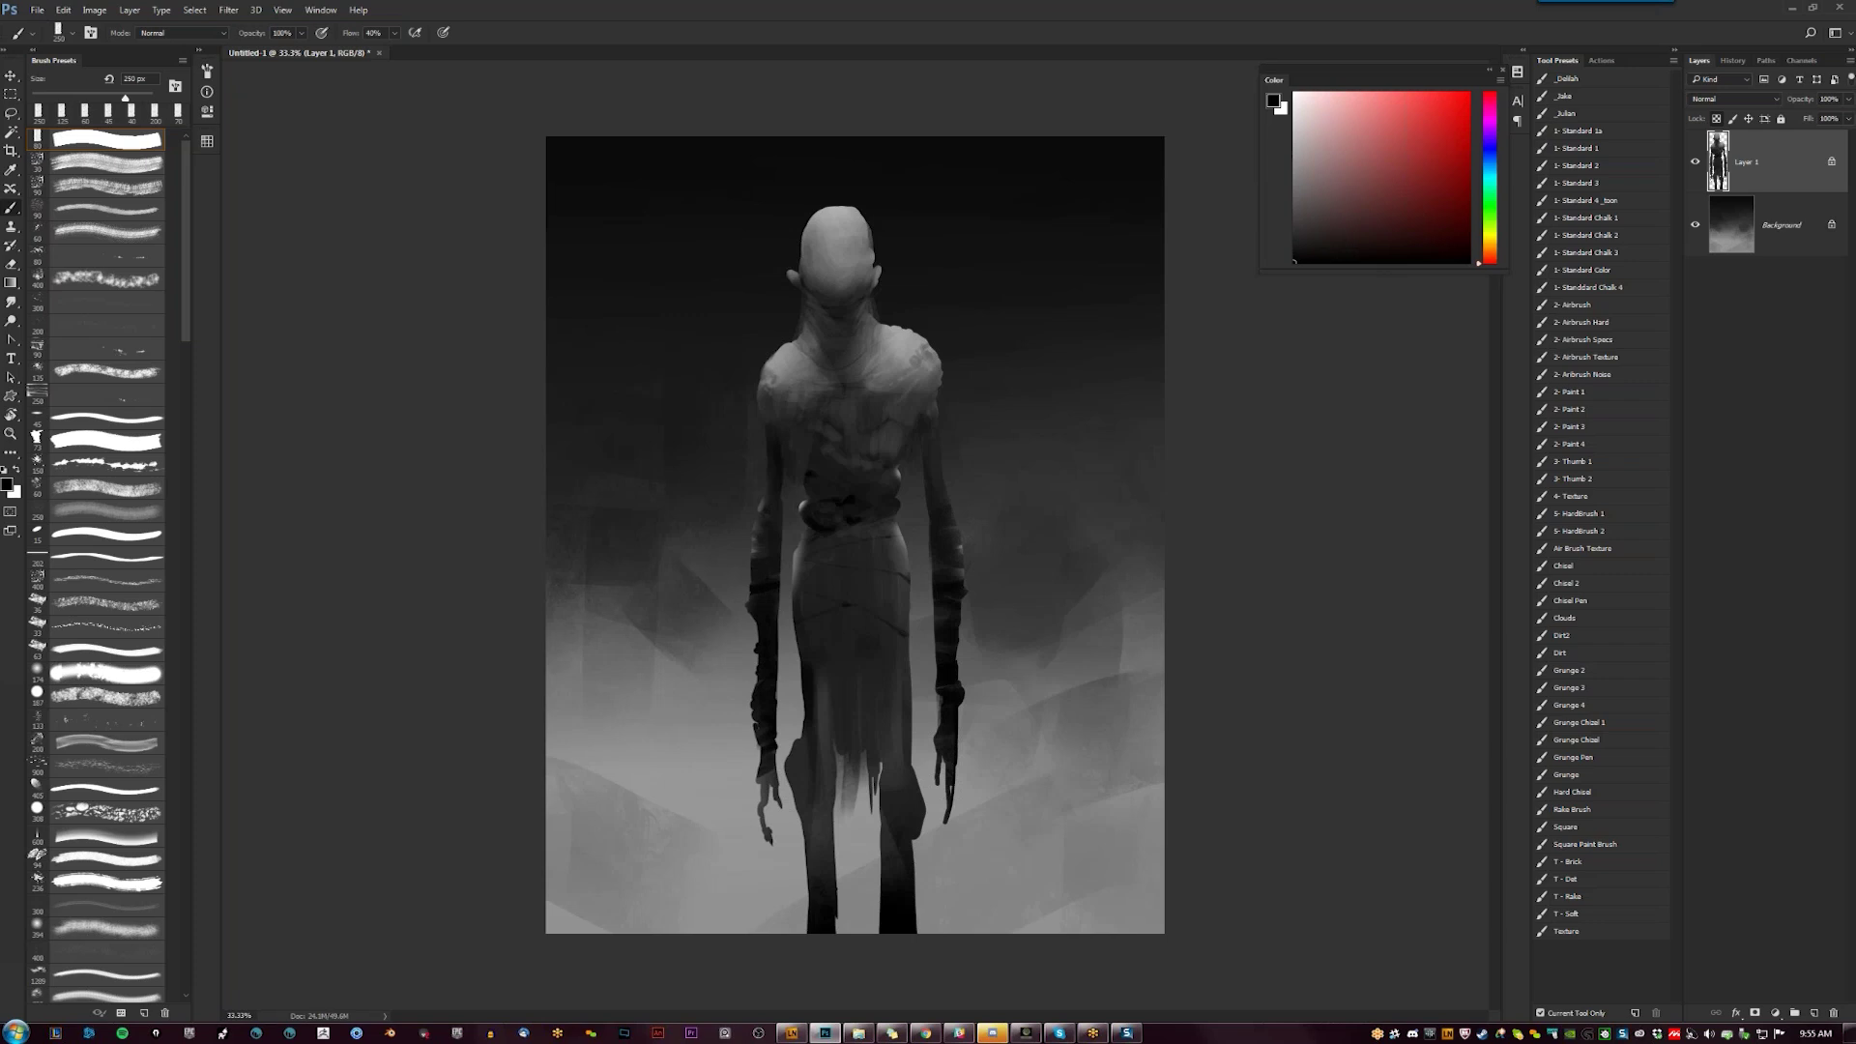
Paint black bands around the upper arms just below the shoulders
{"action": "key", "text": "bracketleft"}
{"action": "key", "text": "bracketleft"}
{"action": "mouse_move", "coordinate": [938, 399]}
{"action": "left_mouse_down"}
{"action": "mouse_move", "coordinate": [919, 438]}
{"action": "mouse_move", "coordinate": [935, 437]}
{"action": "left_mouse_up"}
{"action": "key", "text": "bracketleft"}
{"action": "key", "text": "bracketleft"}
{"action": "key", "text": "bracketleft"}
{"action": "key", "text": "bracketleft"}
{"action": "key", "text": "bracketleft"}
{"action": "key", "text": "bracketleft"}
Soften the shading on the front of the head with greys sampled from the neck and forehead
{"action": "key", "text": "bracketright"}
{"action": "key", "text": "bracketright"}
{"action": "key", "text": "bracketright"}
{"action": "key", "text": "bracketright"}
{"action": "key", "text": "bracketright"}
{"action": "key", "text": "bracketright"}
{"action": "key", "text": "bracketright"}
{"action": "key", "text": "bracketright"}
{"action": "left_click", "coordinate": [821, 307], "text": "alt"}
{"action": "key", "text": "bracketright"}
{"action": "key", "text": "bracketright"}
{"action": "key", "text": "bracketright"}
{"action": "key", "text": "bracketright"}
{"action": "key", "text": "bracketright"}
{"action": "key", "text": "bracketright"}
{"action": "left_click", "coordinate": [827, 217], "text": "alt"}
{"action": "left_click_drag", "start_coordinate": [825, 251], "coordinate": [846, 215]}
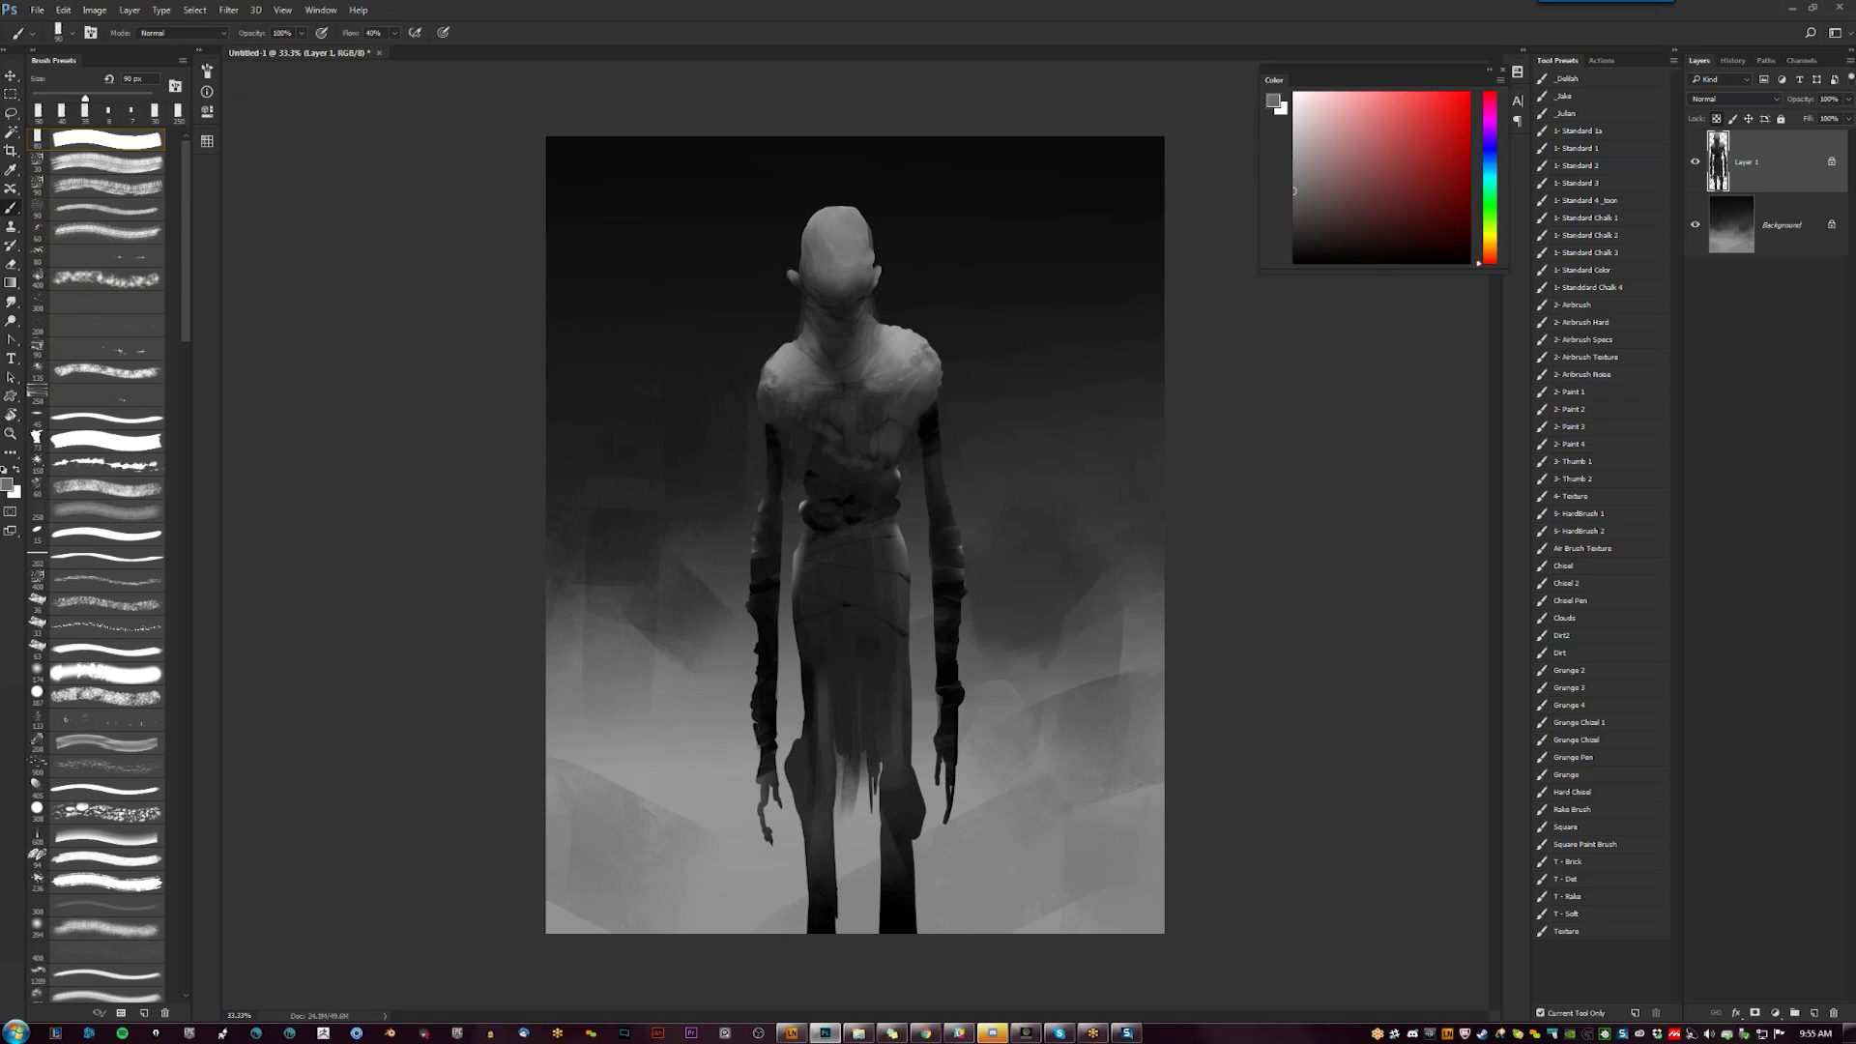
Paint sampled dark grey beside the left upper arm using the second brush preset at 40 px
{"action": "left_click", "coordinate": [837, 429], "text": "alt"}
{"action": "left_click", "coordinate": [107, 164]}
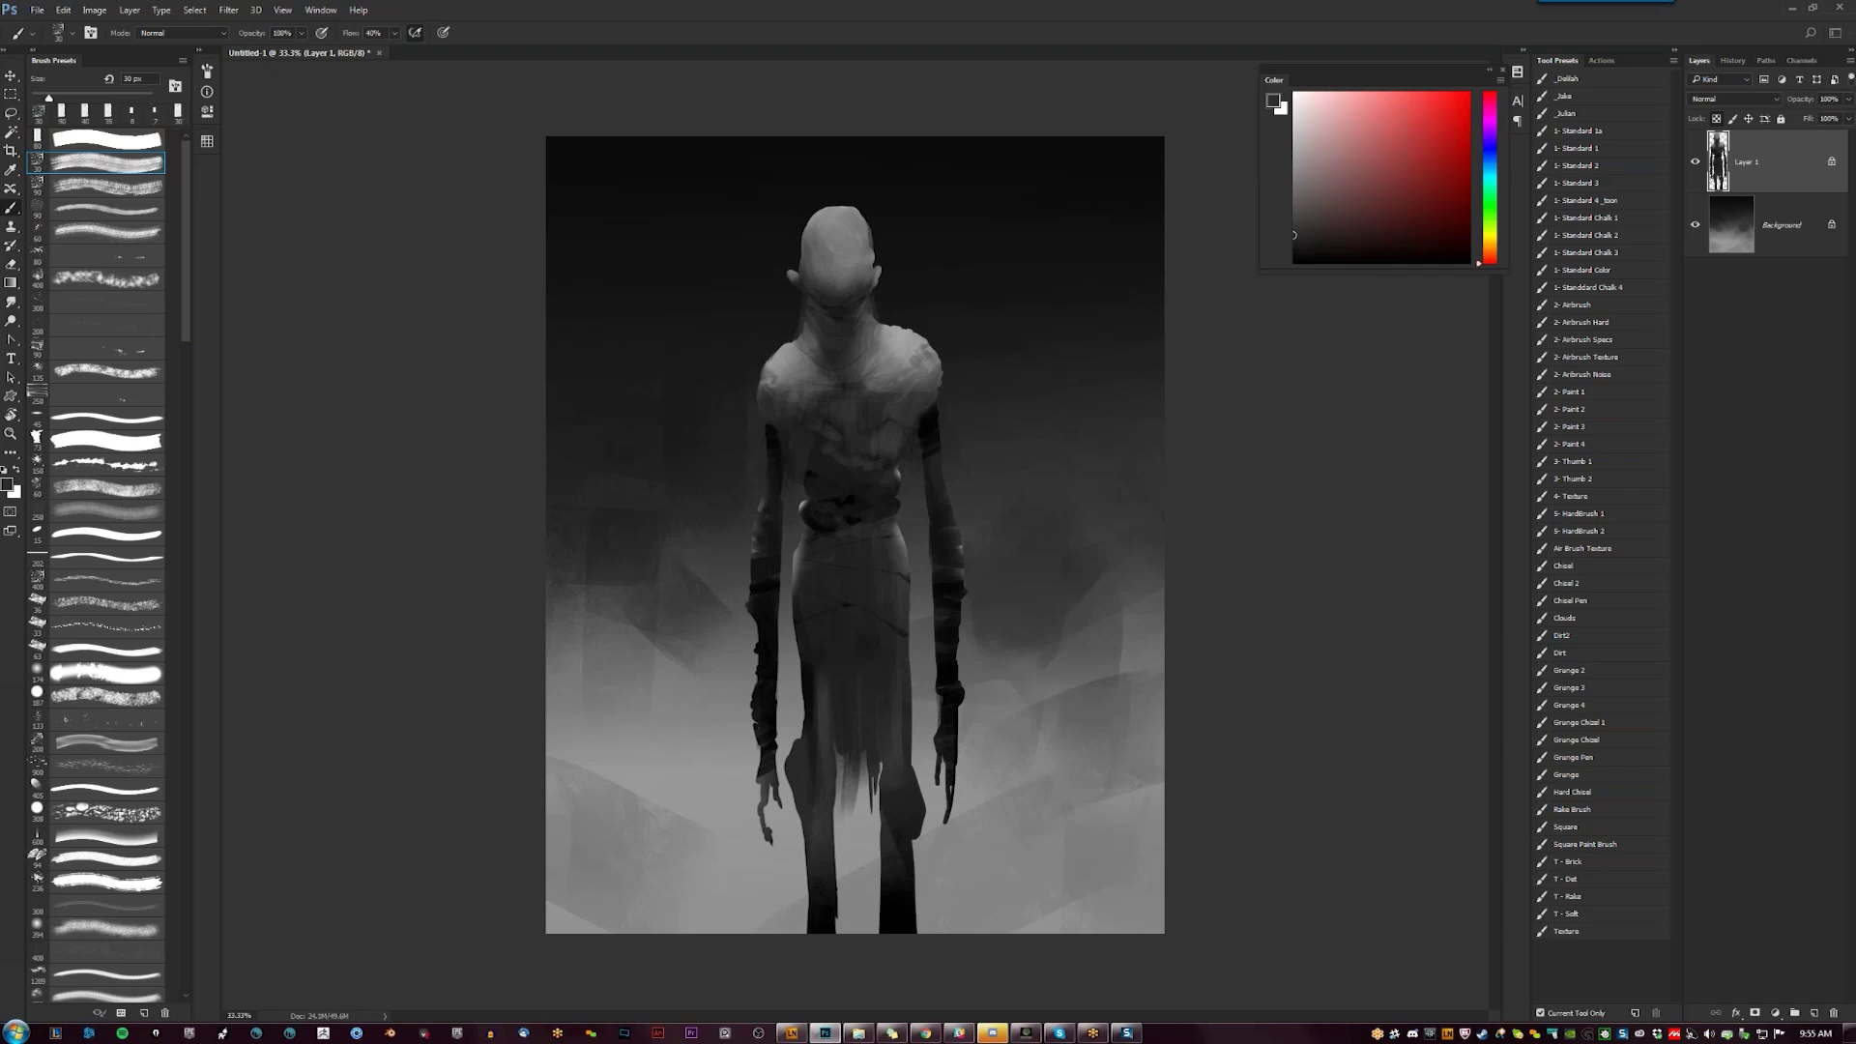
{"action": "key", "text": "bracketright"}
{"action": "key", "text": "bracketright"}
{"action": "key", "text": "bracketright"}
{"action": "key", "text": "bracketright"}
{"action": "key", "text": "bracketright"}
{"action": "key", "text": "bracketright"}
{"action": "key", "text": "bracketright"}
{"action": "key", "text": "bracketright"}
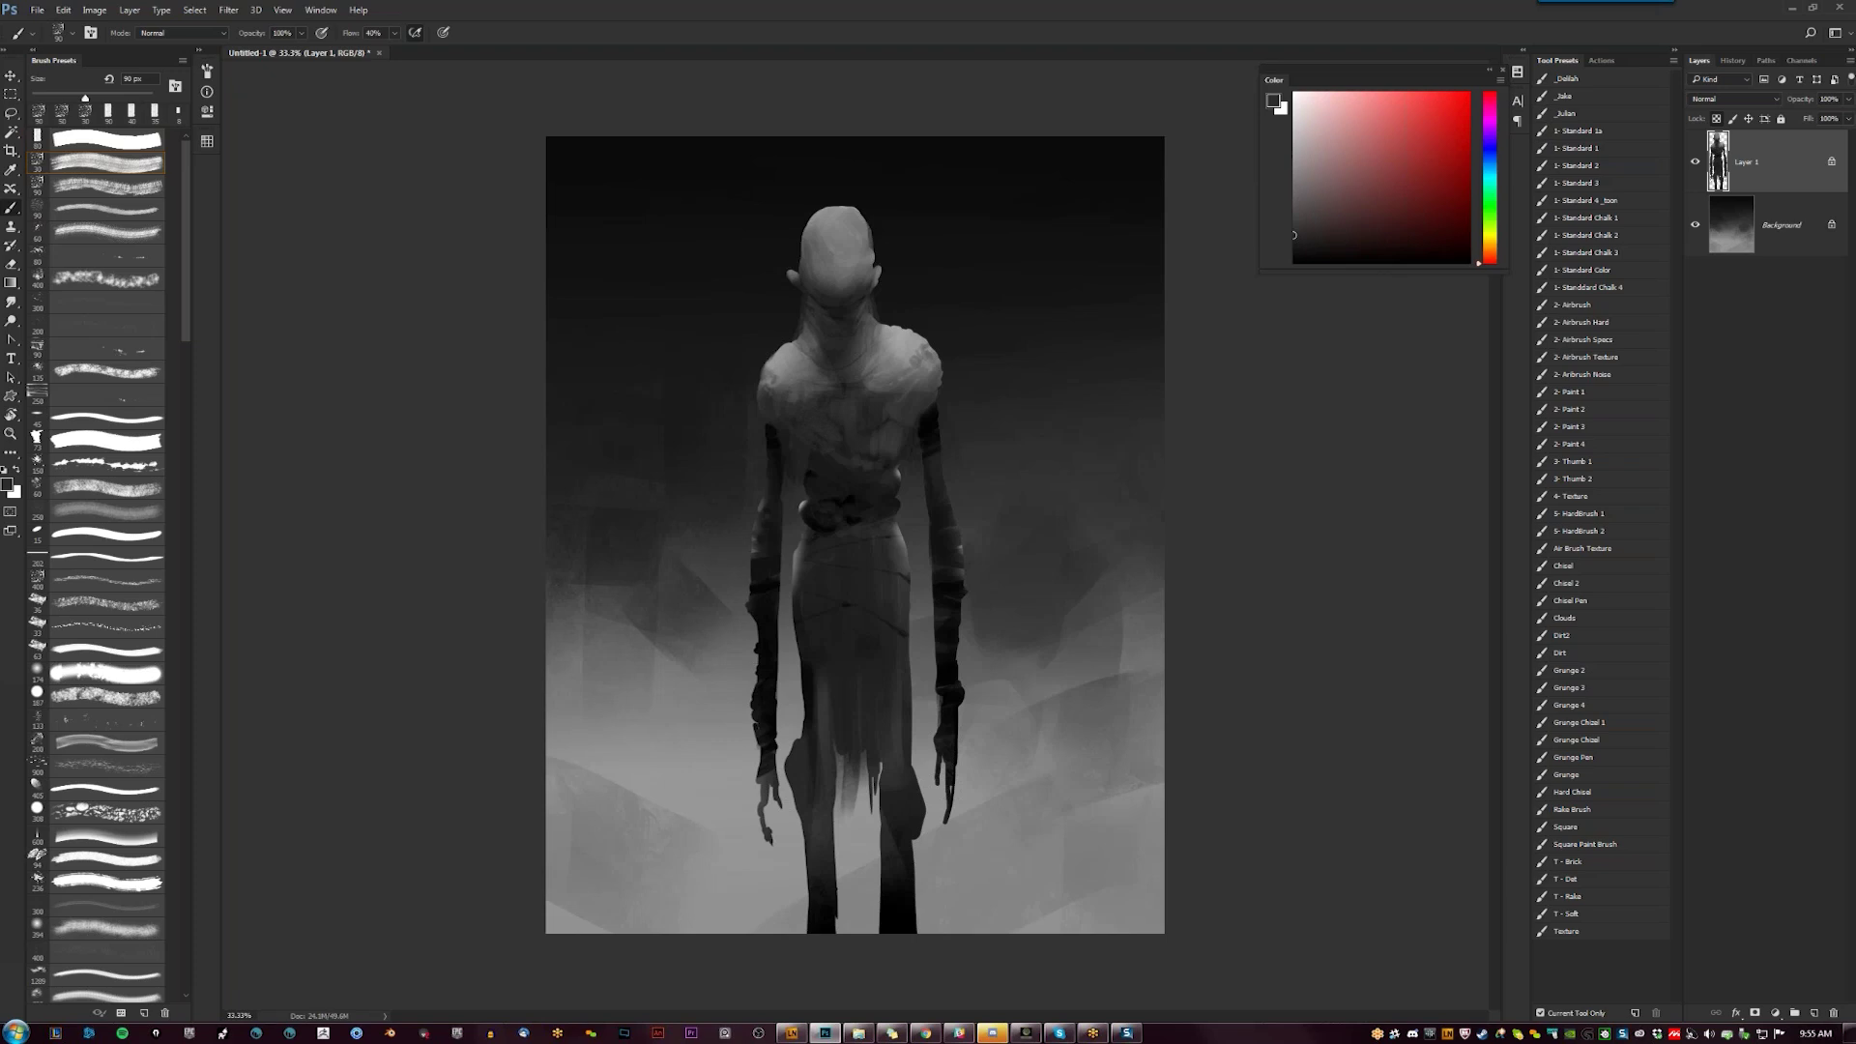
{"action": "key", "text": "bracketleft"}
{"action": "key", "text": "bracketleft"}
{"action": "key", "text": "bracketleft"}
{"action": "key", "text": "bracketleft"}
{"action": "key", "text": "bracketleft"}
{"action": "key", "text": "bracketleft"}
{"action": "key", "text": "bracketleft"}
{"action": "left_click_drag", "start_coordinate": [782, 434], "coordinate": [784, 456]}
Paint white rim highlights along the top of the right shoulder and the edges of the waist
{"action": "key", "text": "d"}
{"action": "left_click", "coordinate": [1293, 184]}
{"action": "key", "text": "x"}
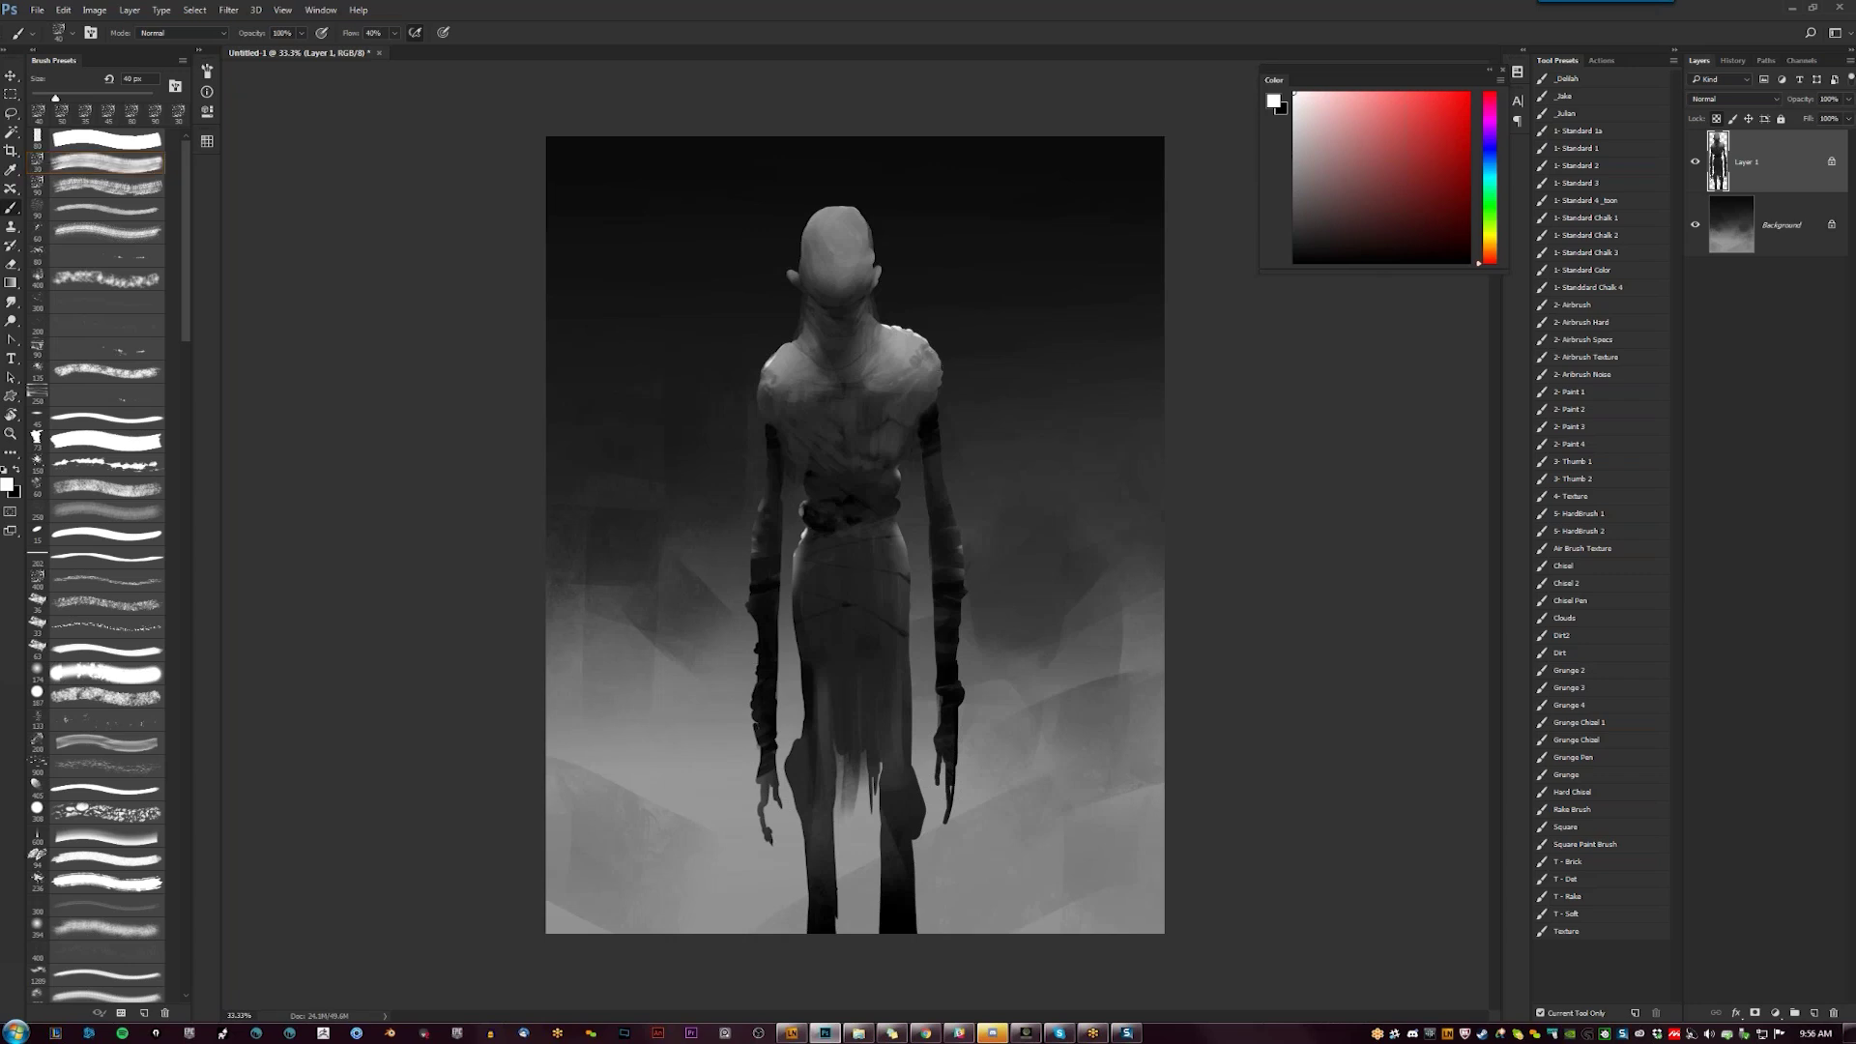
{"action": "key", "text": "x"}
{"action": "key", "text": "x"}
Add light rims to the forearms and the skirt's left edge, alternating white with greys sampled from the left arm
{"action": "left_click", "coordinate": [1295, 218]}
{"action": "key", "text": "d"}
{"action": "key", "text": "x"}
{"action": "left_click", "coordinate": [755, 527], "text": "alt"}
{"action": "key", "text": "d"}
{"action": "key", "text": "x"}
{"action": "left_click", "coordinate": [759, 541], "text": "alt"}
{"action": "key", "text": "d"}
{"action": "key", "text": "x"}
{"action": "left_click_drag", "start_coordinate": [801, 656], "coordinate": [804, 707]}
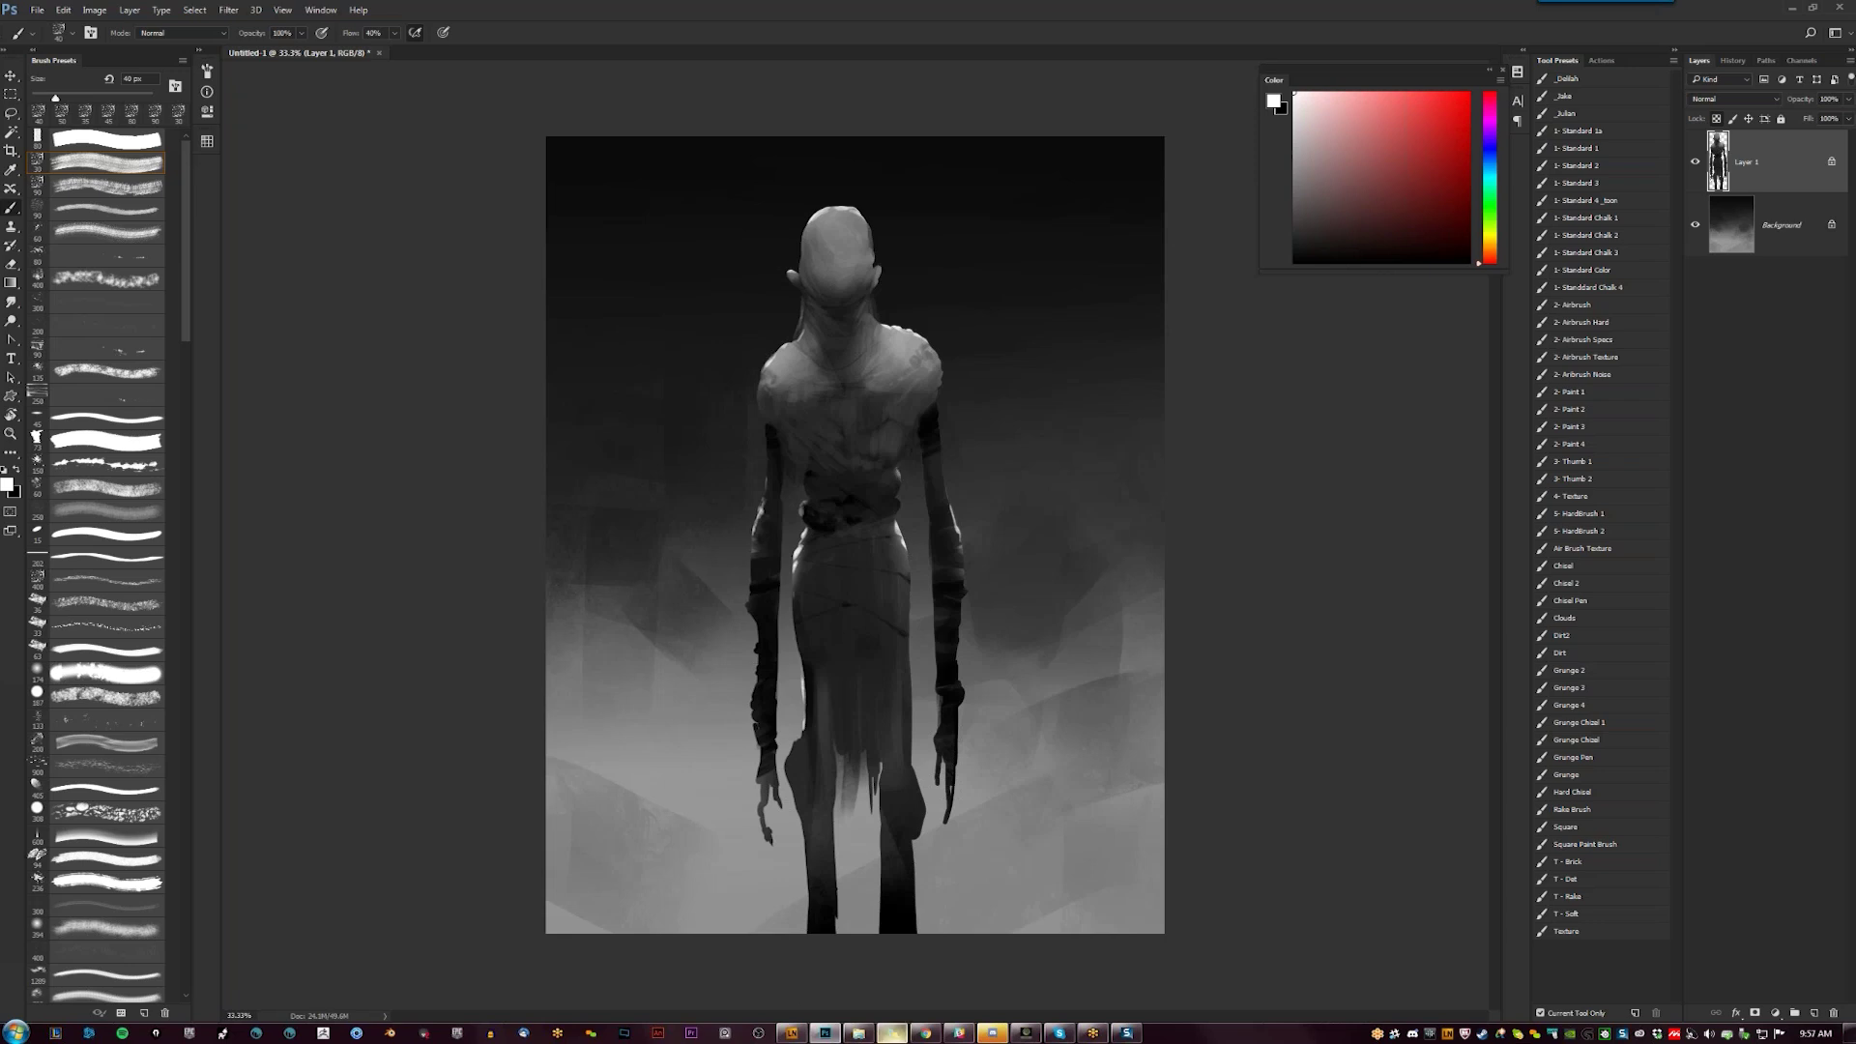
Paint thin white hair strands hanging from both sides of the head to the shoulders with a 15 px brush
{"action": "key", "text": "bracketleft"}
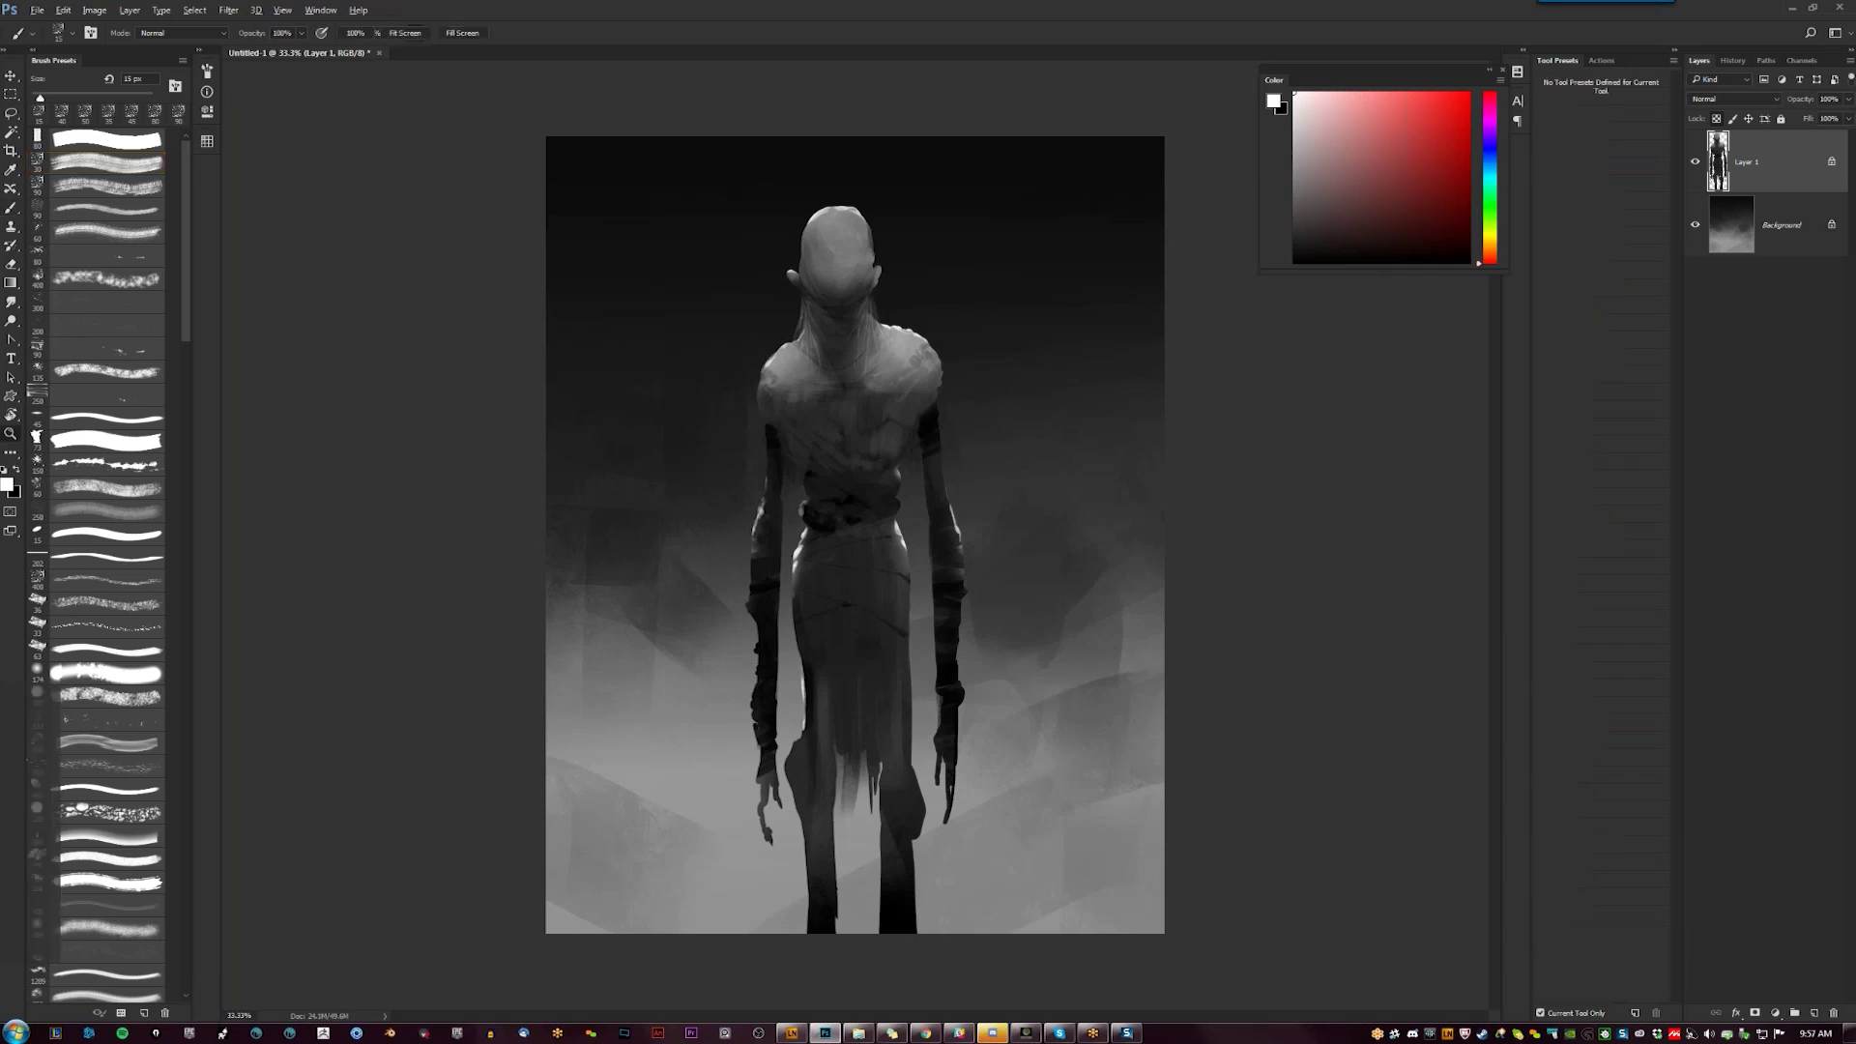
{"action": "left_click", "coordinate": [841, 407], "text": "ctrl"}
{"action": "key", "text": "slash"}
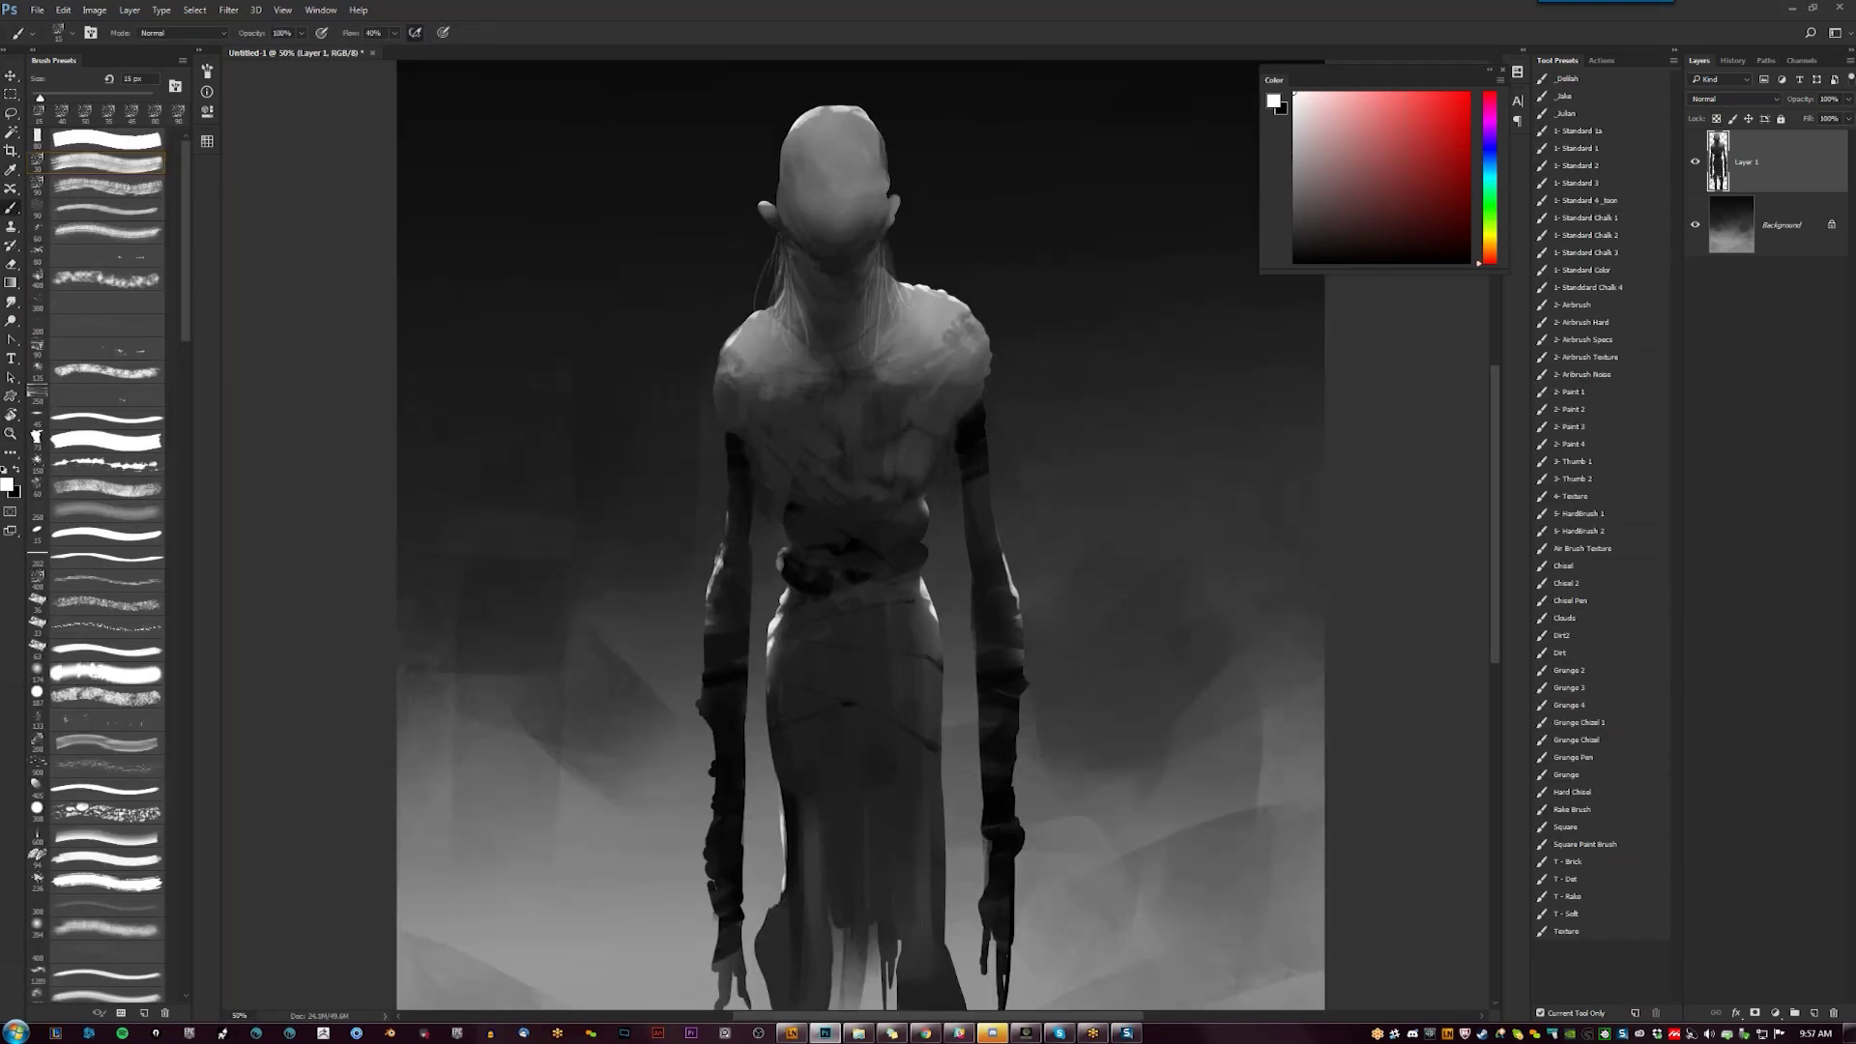
{"action": "left_click_drag", "start_coordinate": [894, 239], "coordinate": [910, 275]}
{"action": "left_click_drag", "start_coordinate": [778, 254], "coordinate": [779, 298]}
{"action": "key", "text": "z"}
{"action": "left_click", "coordinate": [812, 472], "text": "alt"}
{"action": "left_click", "coordinate": [812, 471], "text": "alt"}
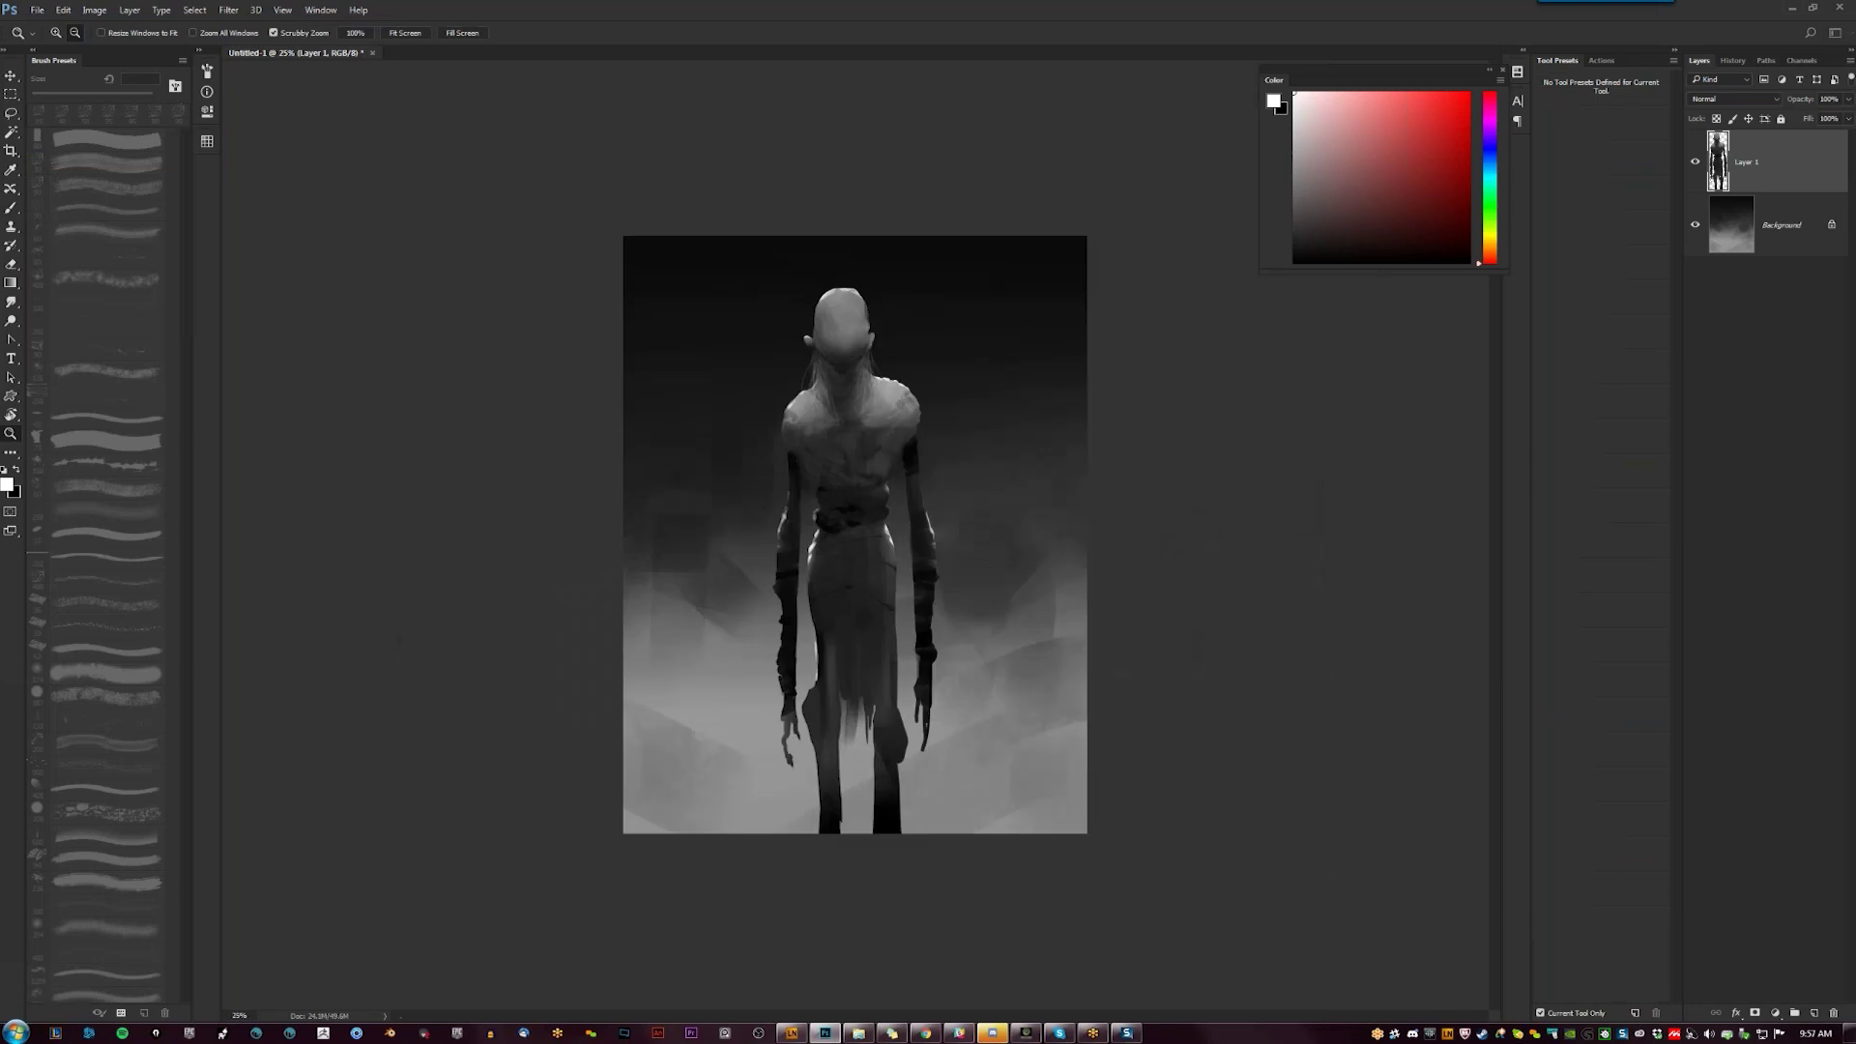
{"action": "left_click", "coordinate": [839, 444]}
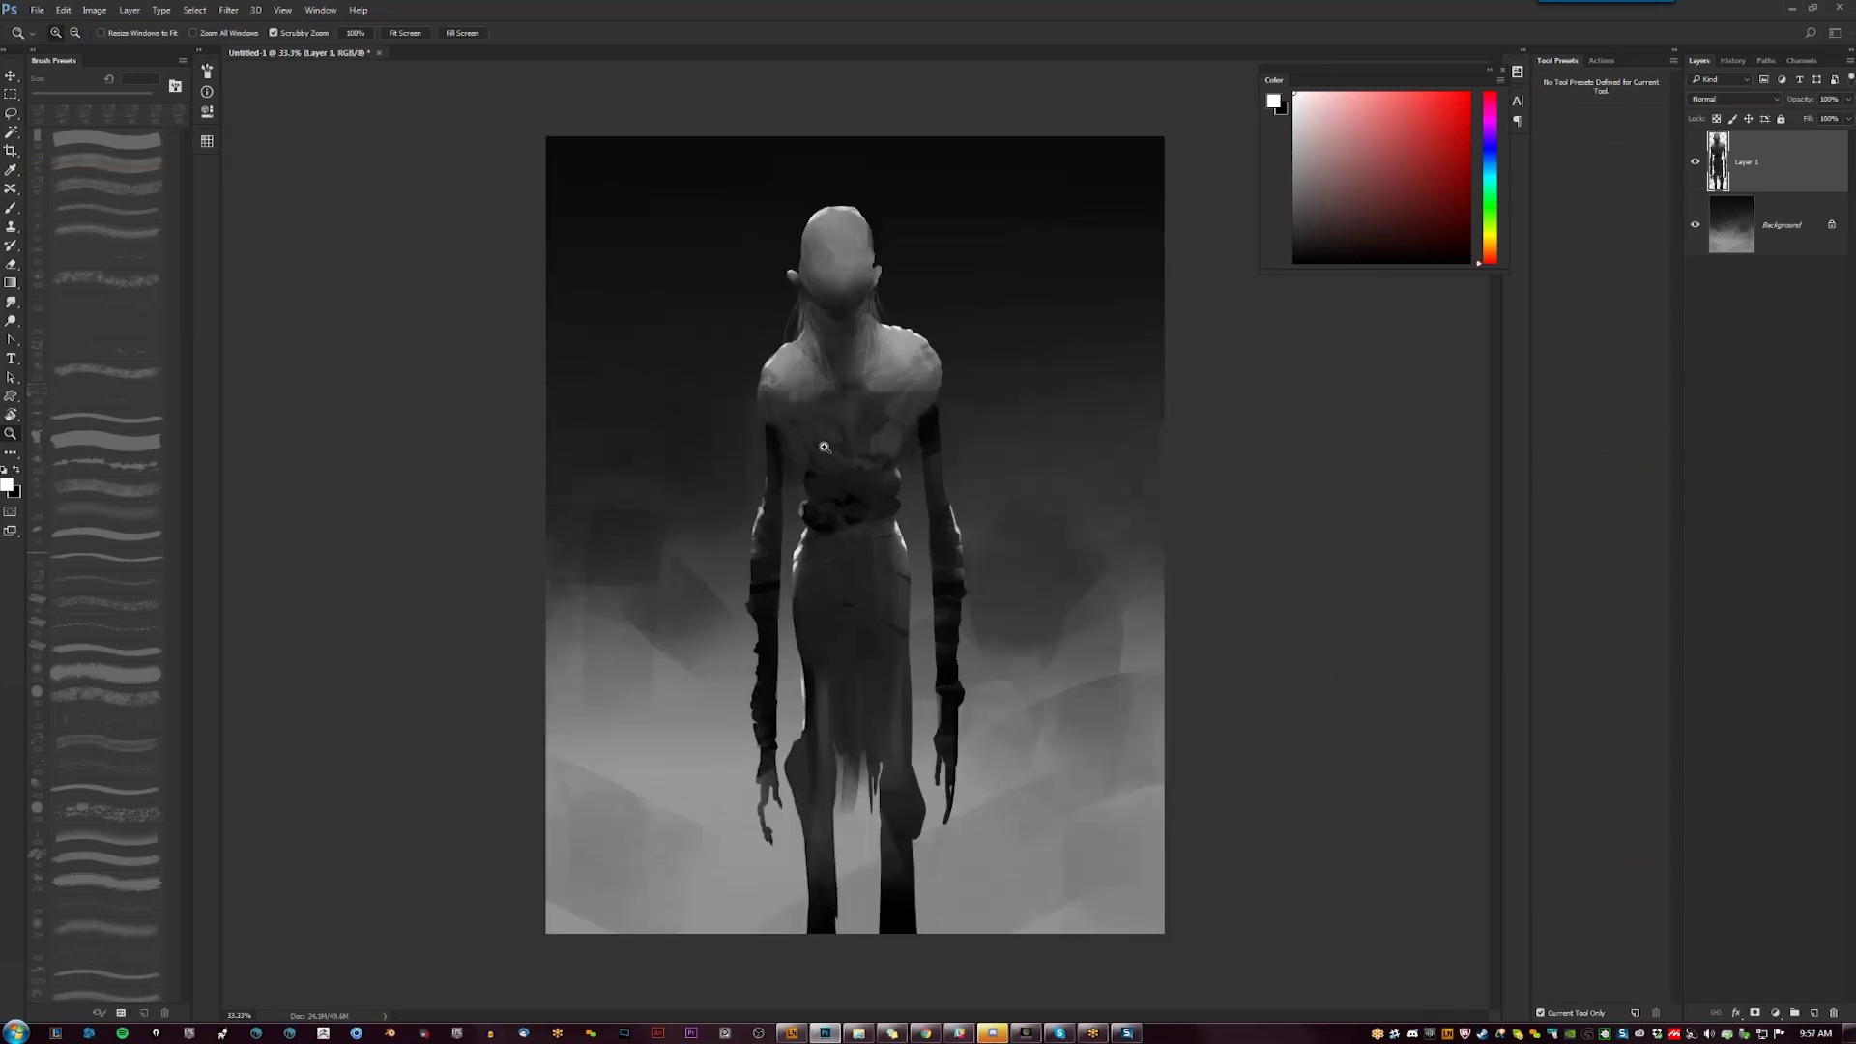
Repaint the left upper arm with grey sampled from its forearm using a 40 px brush
{"action": "key", "text": "b"}
{"action": "key", "text": "z"}
{"action": "key", "text": "b"}
{"action": "key", "text": "z"}
{"action": "left_click", "coordinate": [769, 543]}
{"action": "key", "text": "b"}
{"action": "left_click", "coordinate": [768, 542], "text": "alt"}
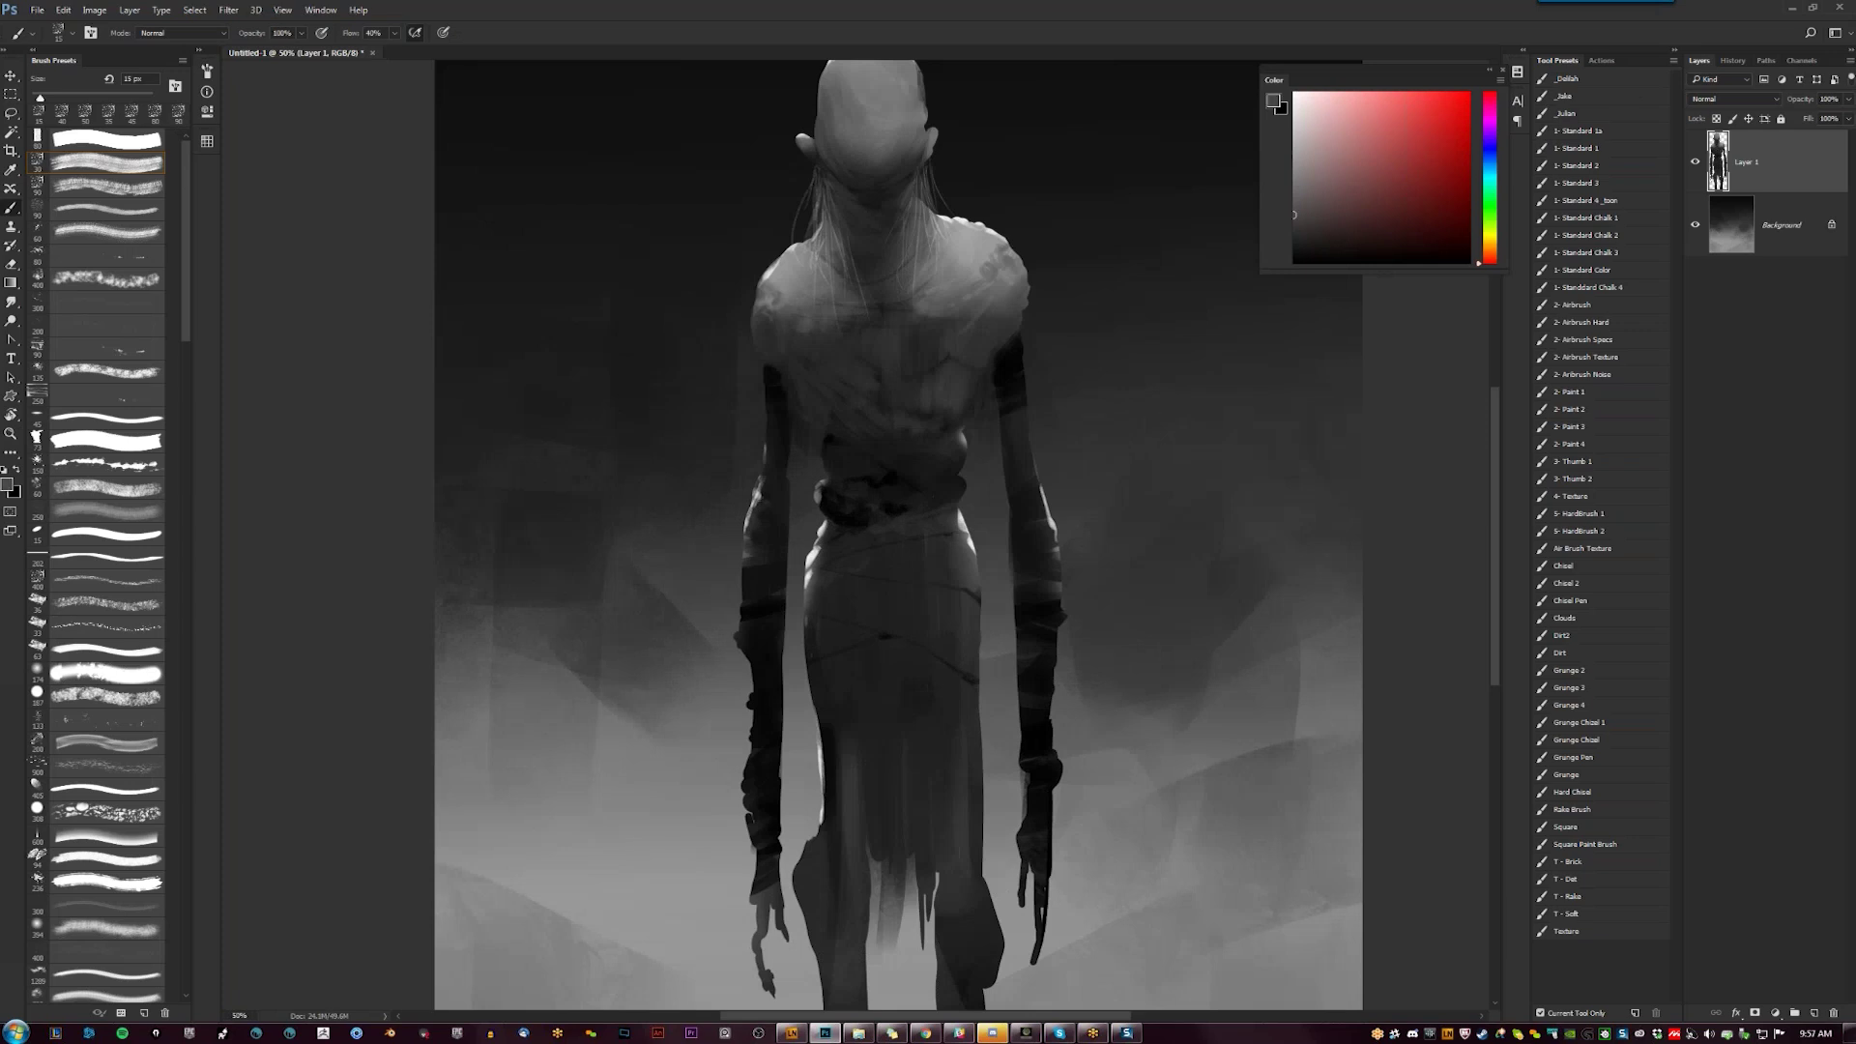
{"action": "key", "text": "]"}
{"action": "key", "text": "]"}
{"action": "key", "text": "]"}
{"action": "key", "text": "]"}
{"action": "key", "text": "]"}
{"action": "left_click_drag", "start_coordinate": [767, 474], "coordinate": [769, 400]}
{"action": "key", "text": "z"}
{"action": "left_click", "coordinate": [729, 534], "text": "alt"}
{"action": "left_click", "coordinate": [730, 533], "text": "alt"}
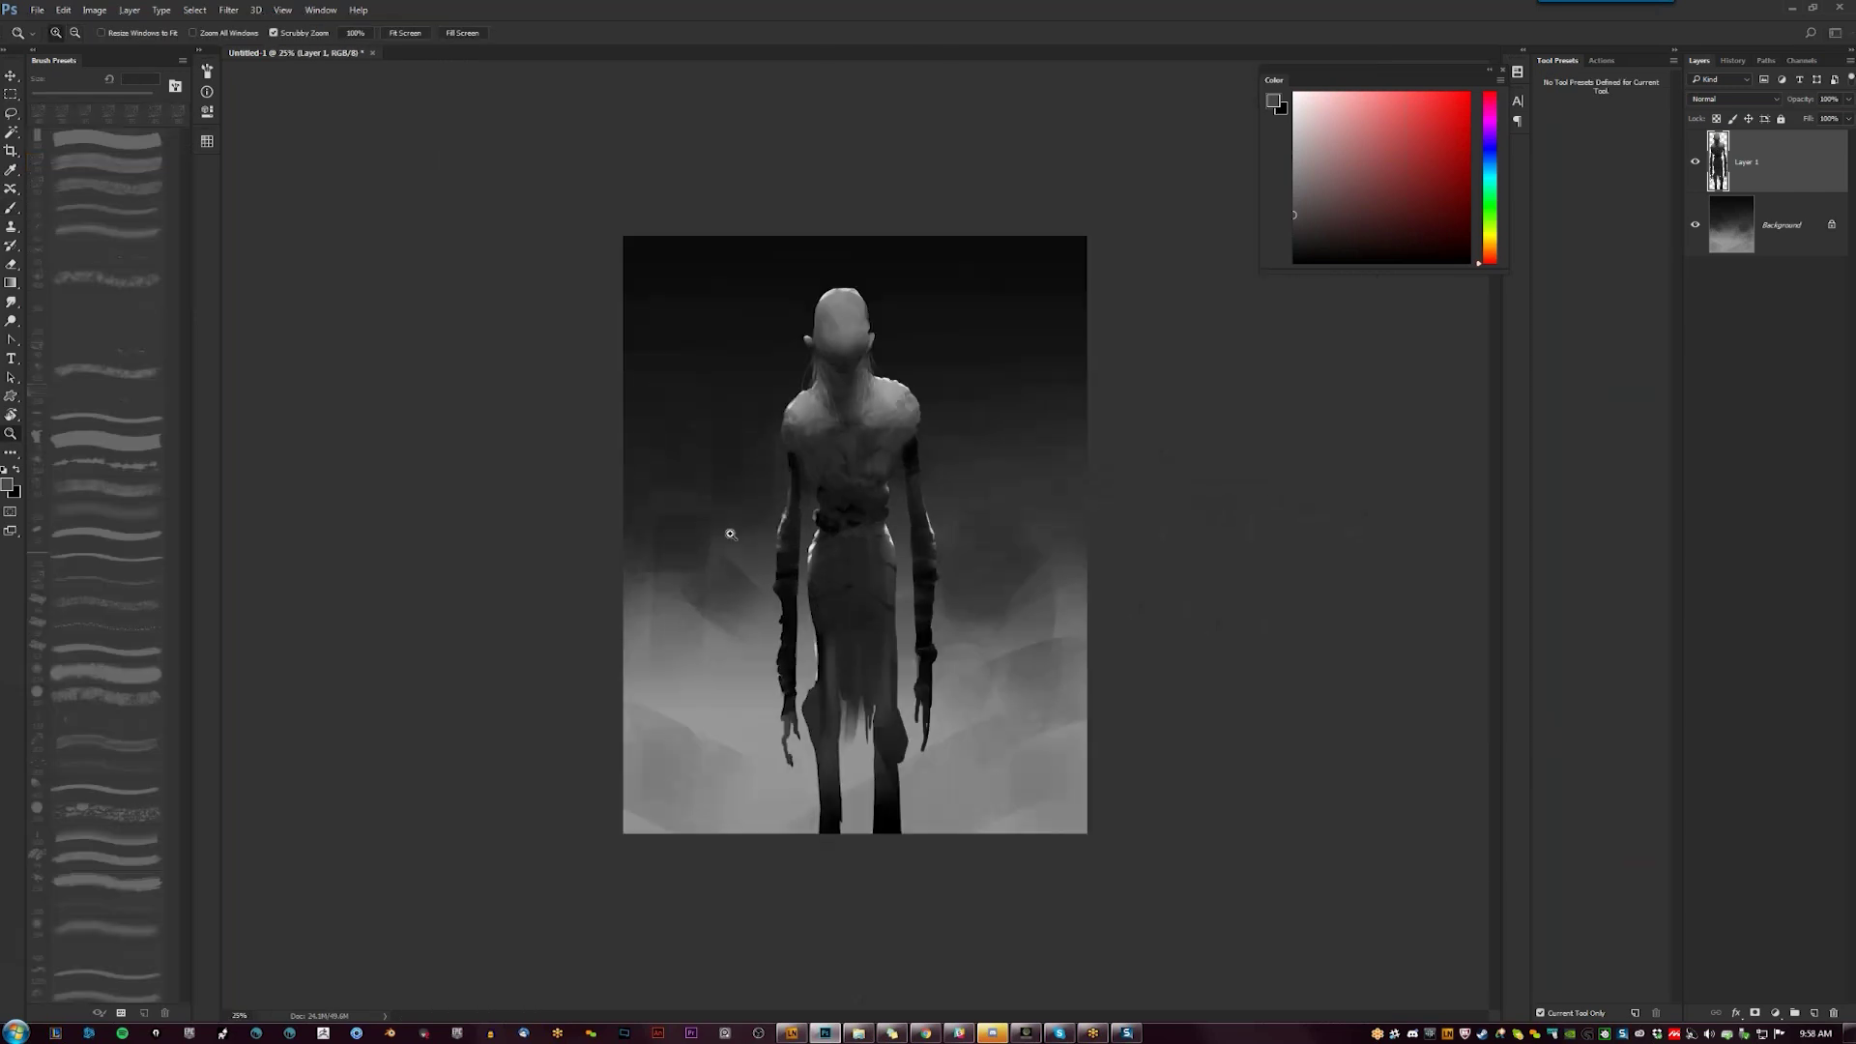
Refine the top of the left shoulder with greys sampled from it, using the second brush preset
{"action": "key", "text": "ctrl+plus"}
{"action": "key", "text": "ctrl+plus"}
{"action": "key", "text": "b"}
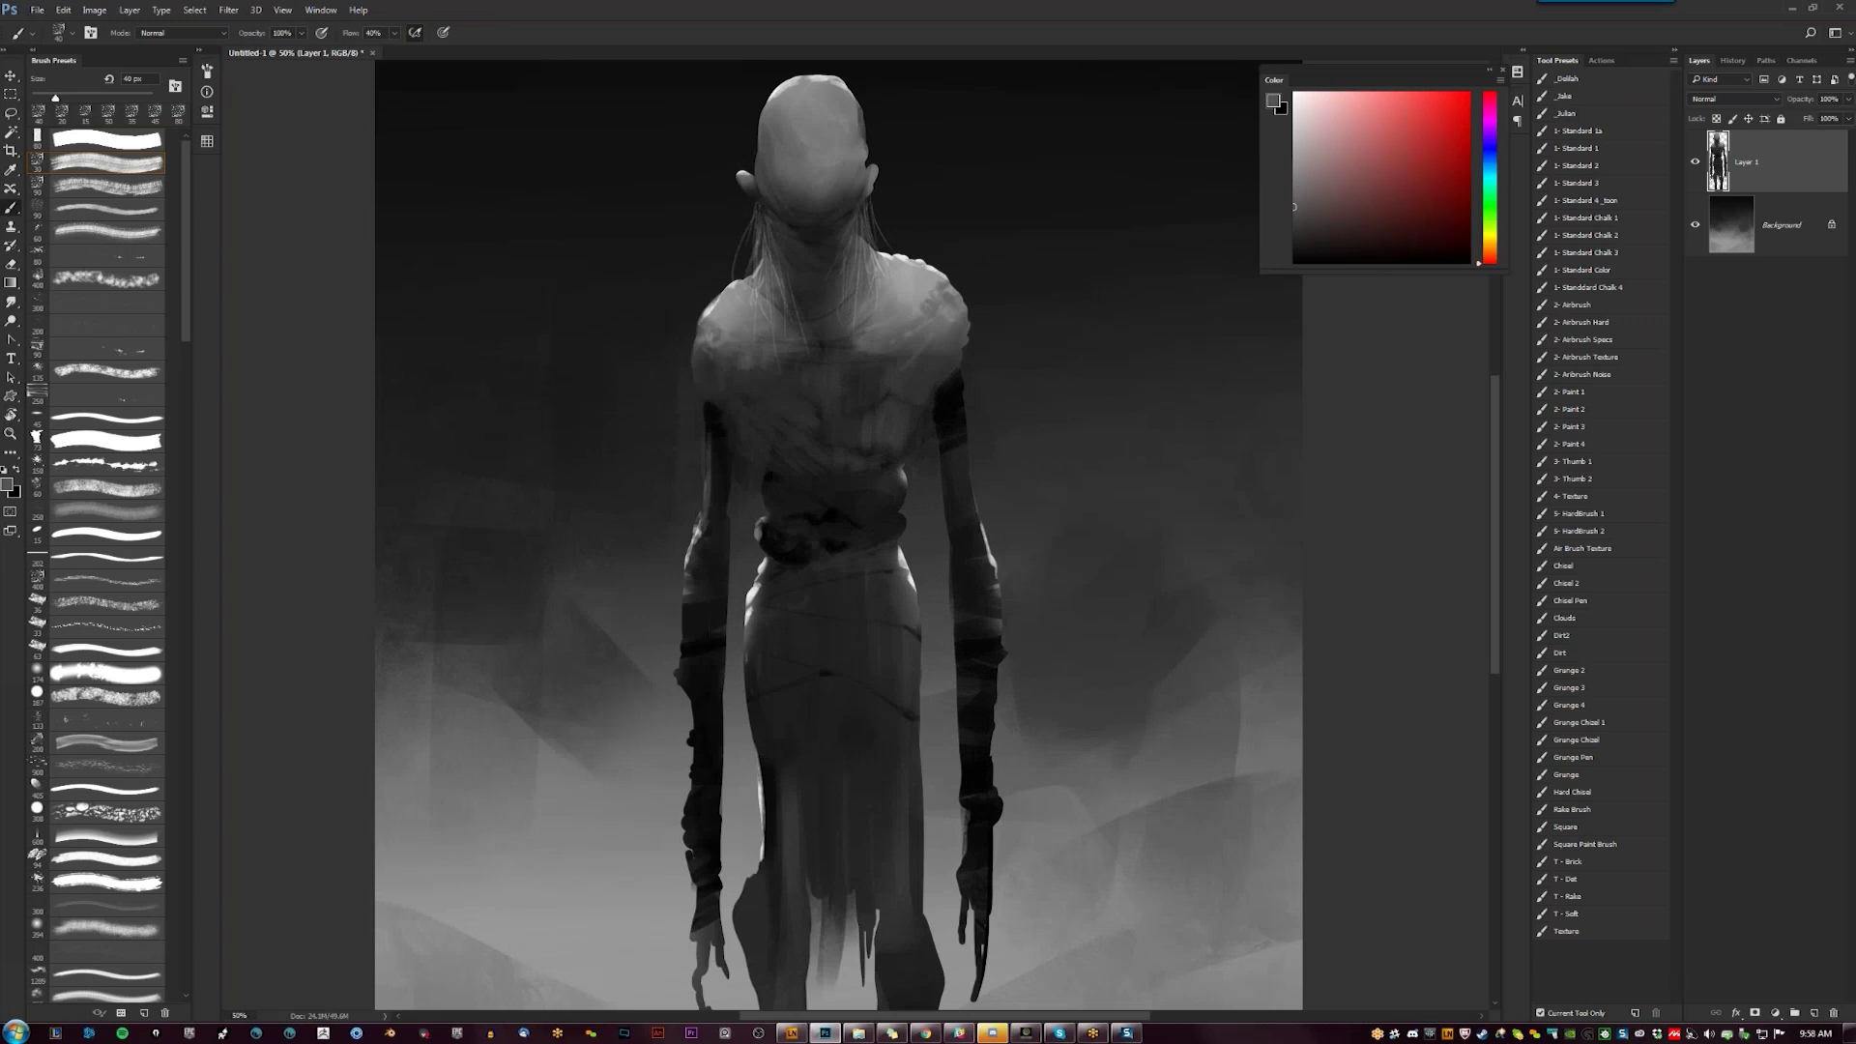
{"action": "key", "text": "bracketleft"}
{"action": "key", "text": "d"}
{"action": "left_click", "coordinate": [745, 325], "text": "alt"}
{"action": "key", "text": "bracketright"}
{"action": "left_click", "coordinate": [740, 319], "text": "alt"}
{"action": "left_click", "coordinate": [106, 163]}
{"action": "key", "text": "bracketright"}
Smudge the new strokes on the left shoulder to blend them and return to the brush
{"action": "key", "text": "r"}
{"action": "key", "text": "bracketright"}
{"action": "key", "text": "bracketright"}
{"action": "left_click", "coordinate": [748, 327]}
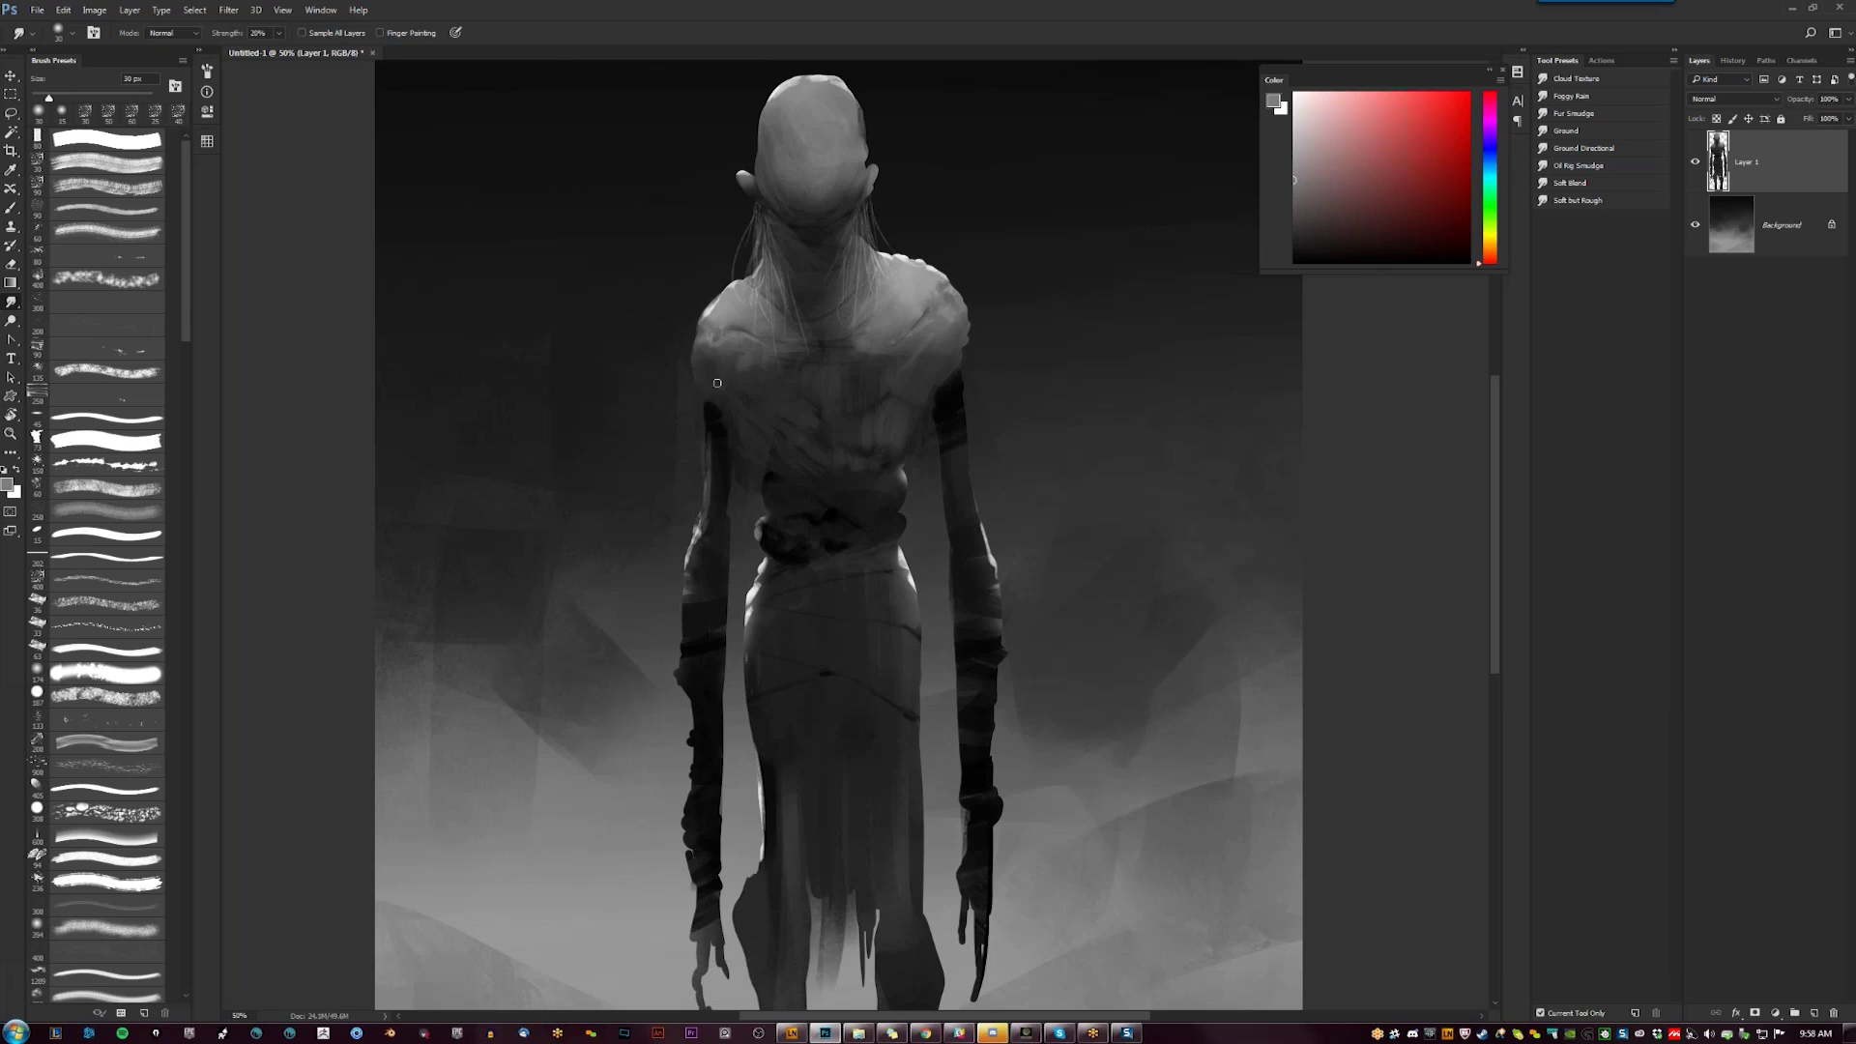
{"action": "key", "text": "b"}
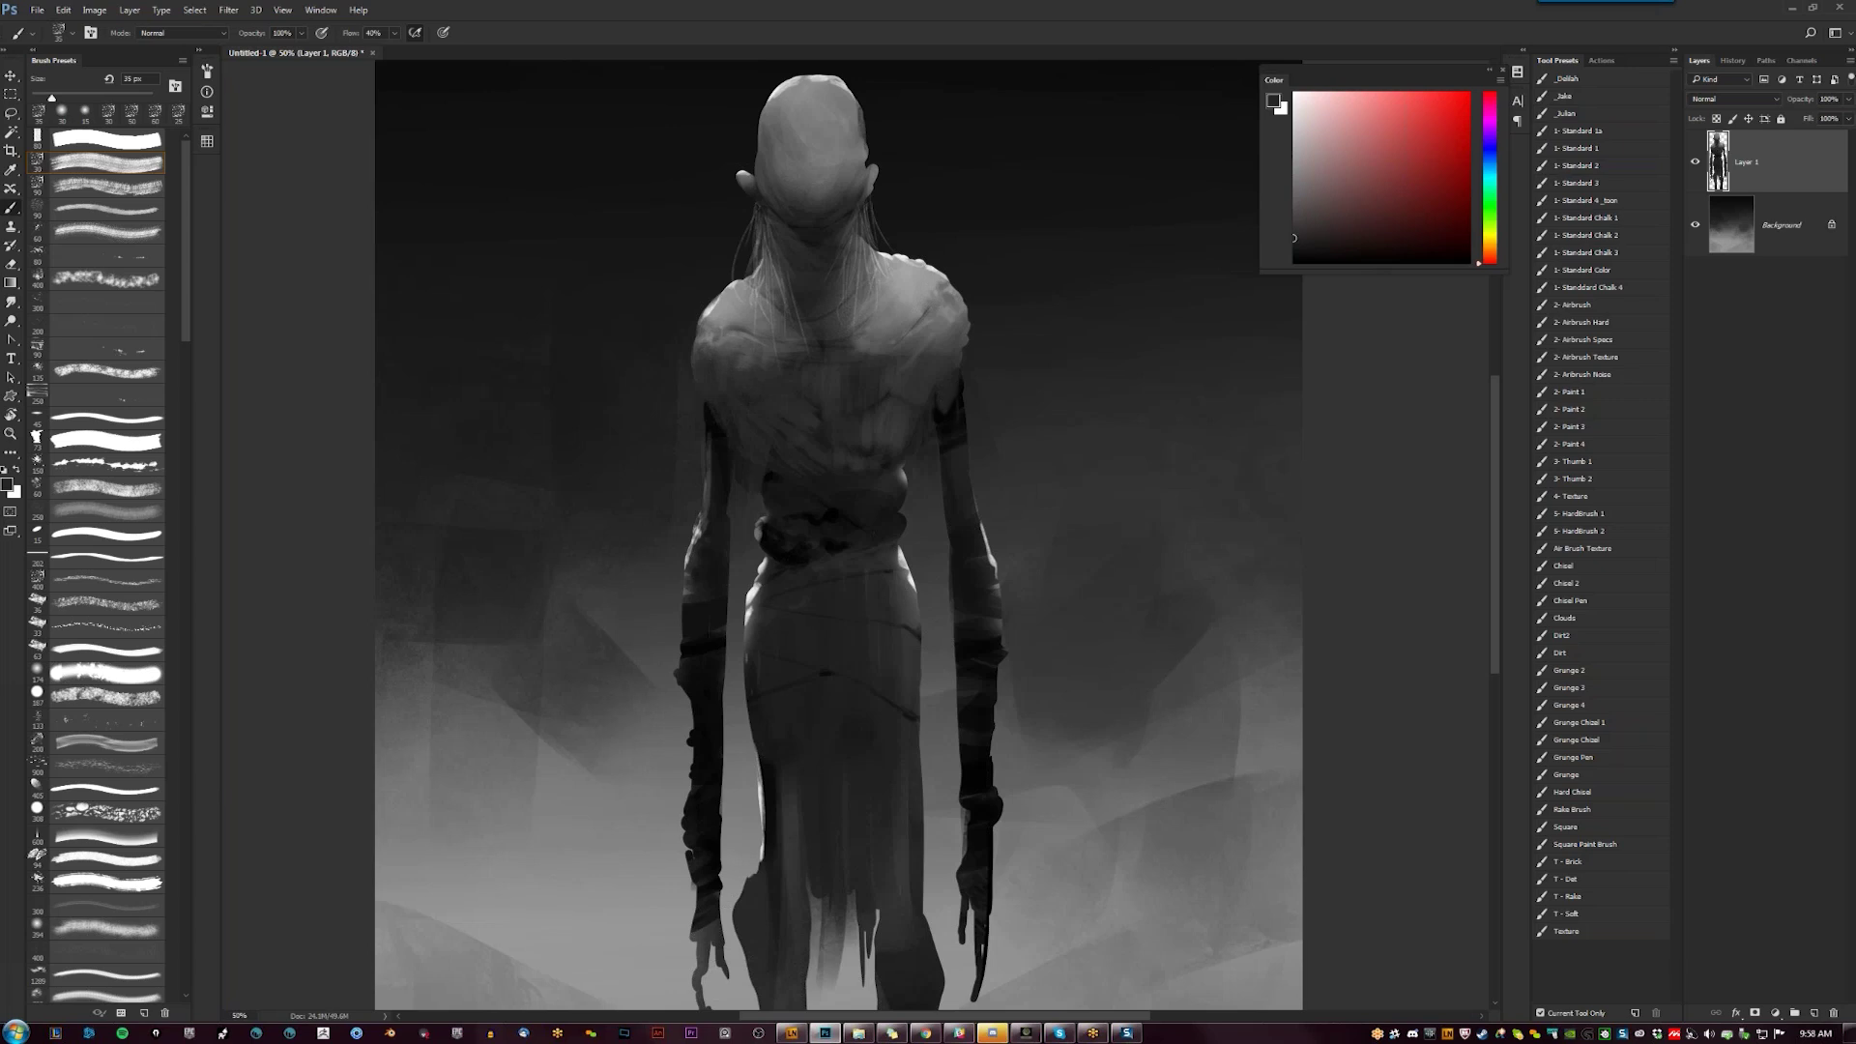
Darken the right upper arm with black and touch up the left forearm near the elbow with sampled dark grey
{"action": "key", "text": "d"}
{"action": "left_click_drag", "start_coordinate": [943, 389], "coordinate": [952, 392]}
{"action": "left_click", "coordinate": [955, 381], "text": "alt"}
{"action": "left_click_drag", "start_coordinate": [711, 506], "coordinate": [706, 473]}
{"action": "key", "text": "z"}
{"action": "left_click", "coordinate": [854, 525], "text": "alt"}
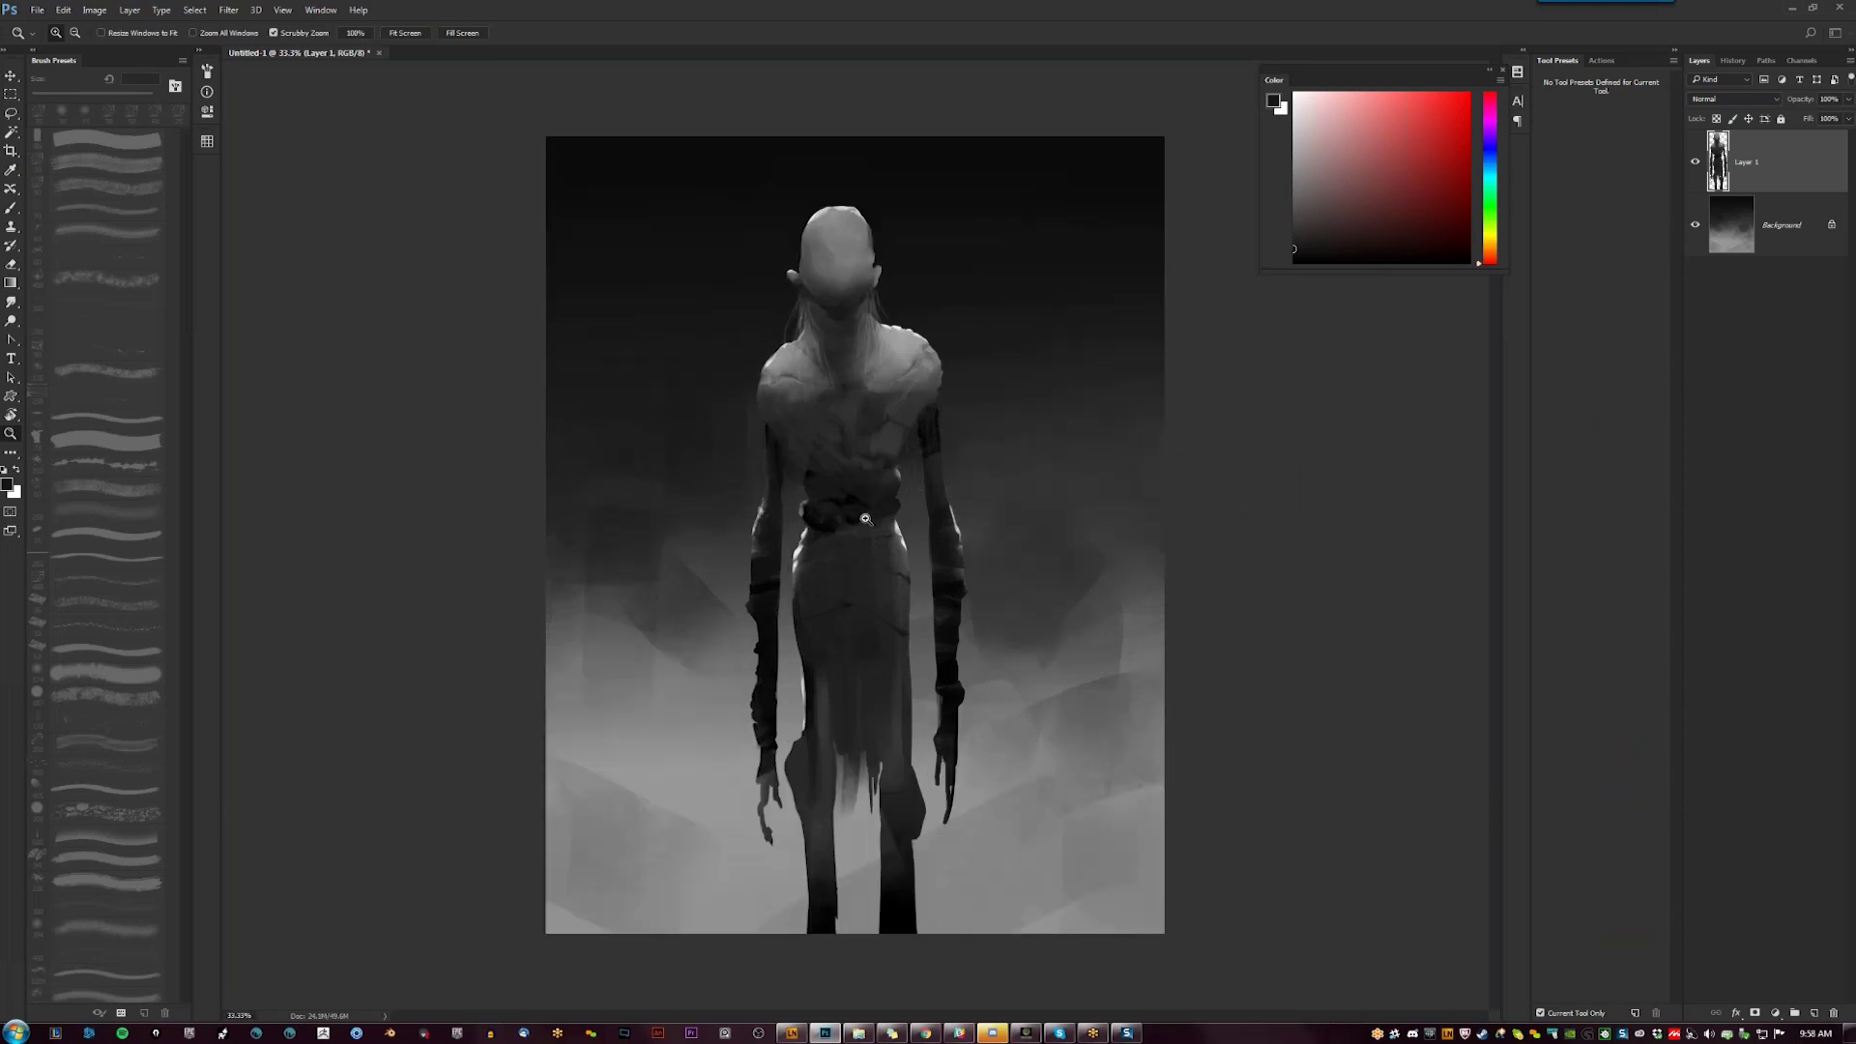
{"action": "left_click", "coordinate": [865, 519]}
{"action": "key", "text": "b"}
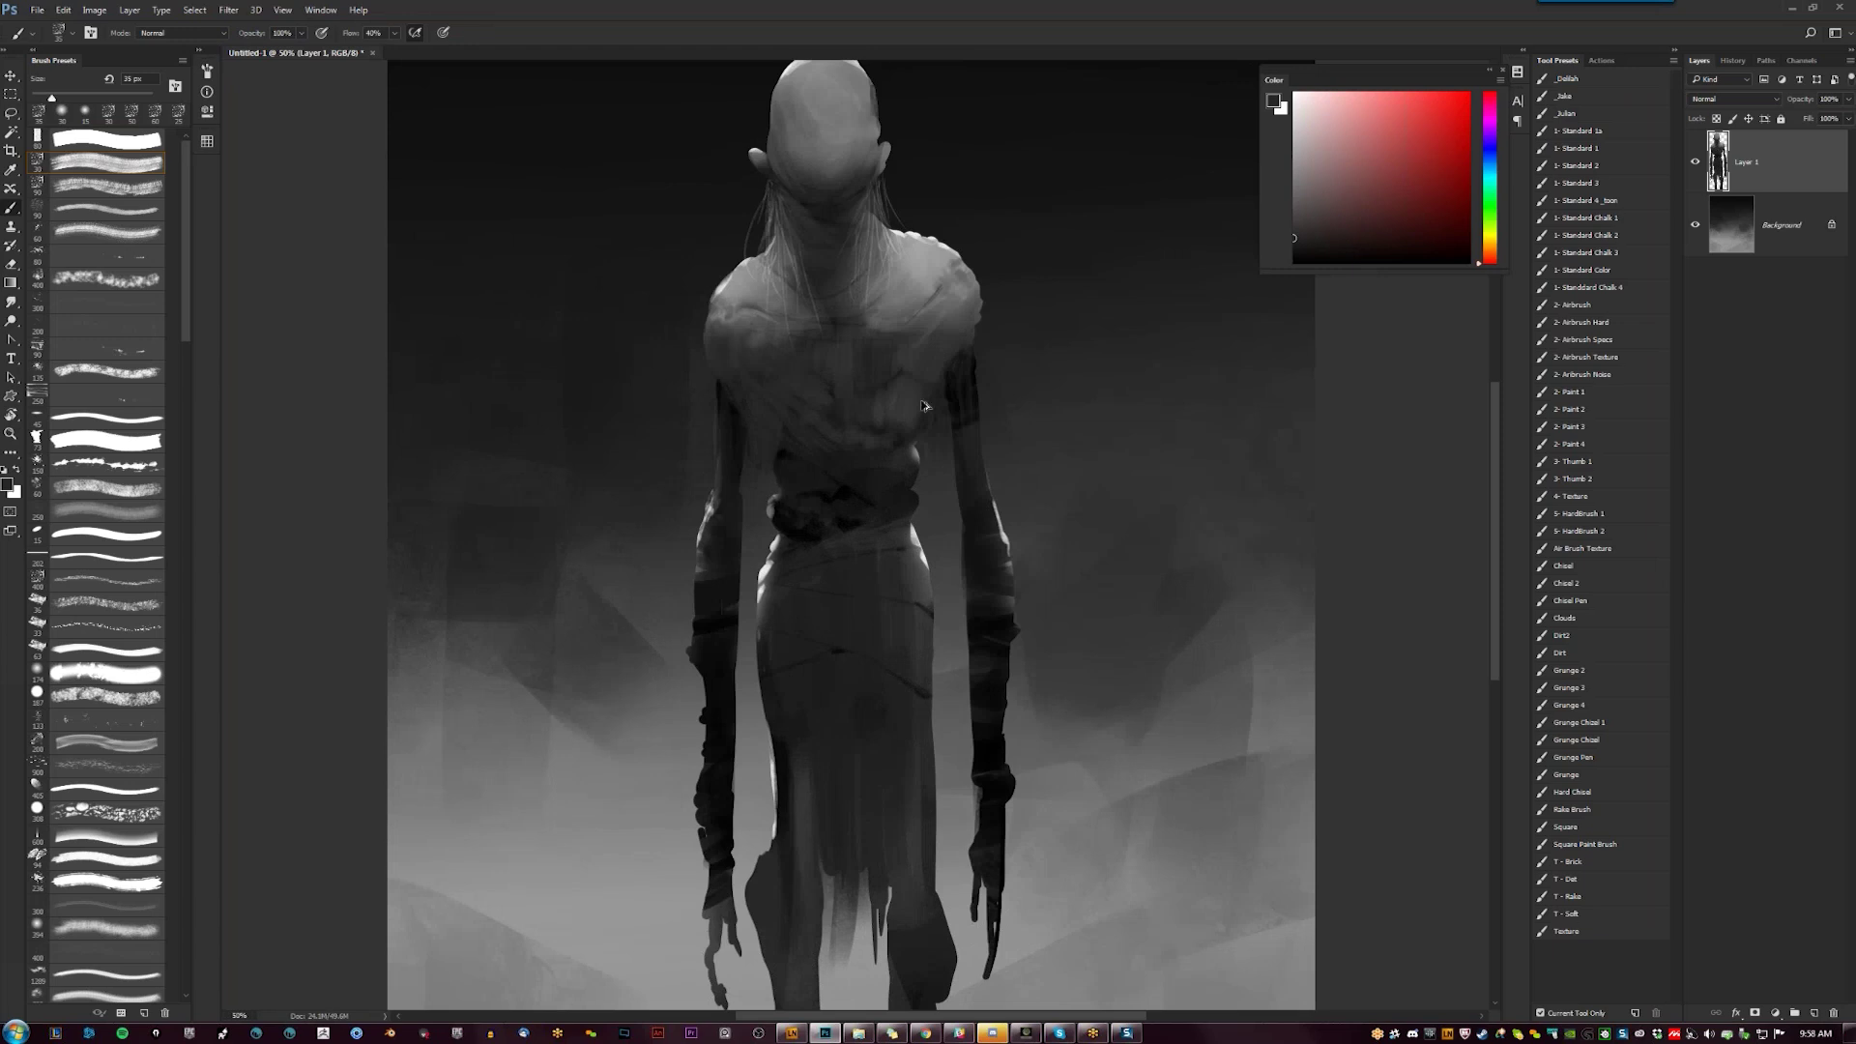
Lock the layer's transparent pixels and shade the torso with black using the 174 px soft brush preset
{"action": "key", "text": "slash"}
{"action": "left_click", "coordinate": [102, 674]}
{"action": "key", "text": "d"}
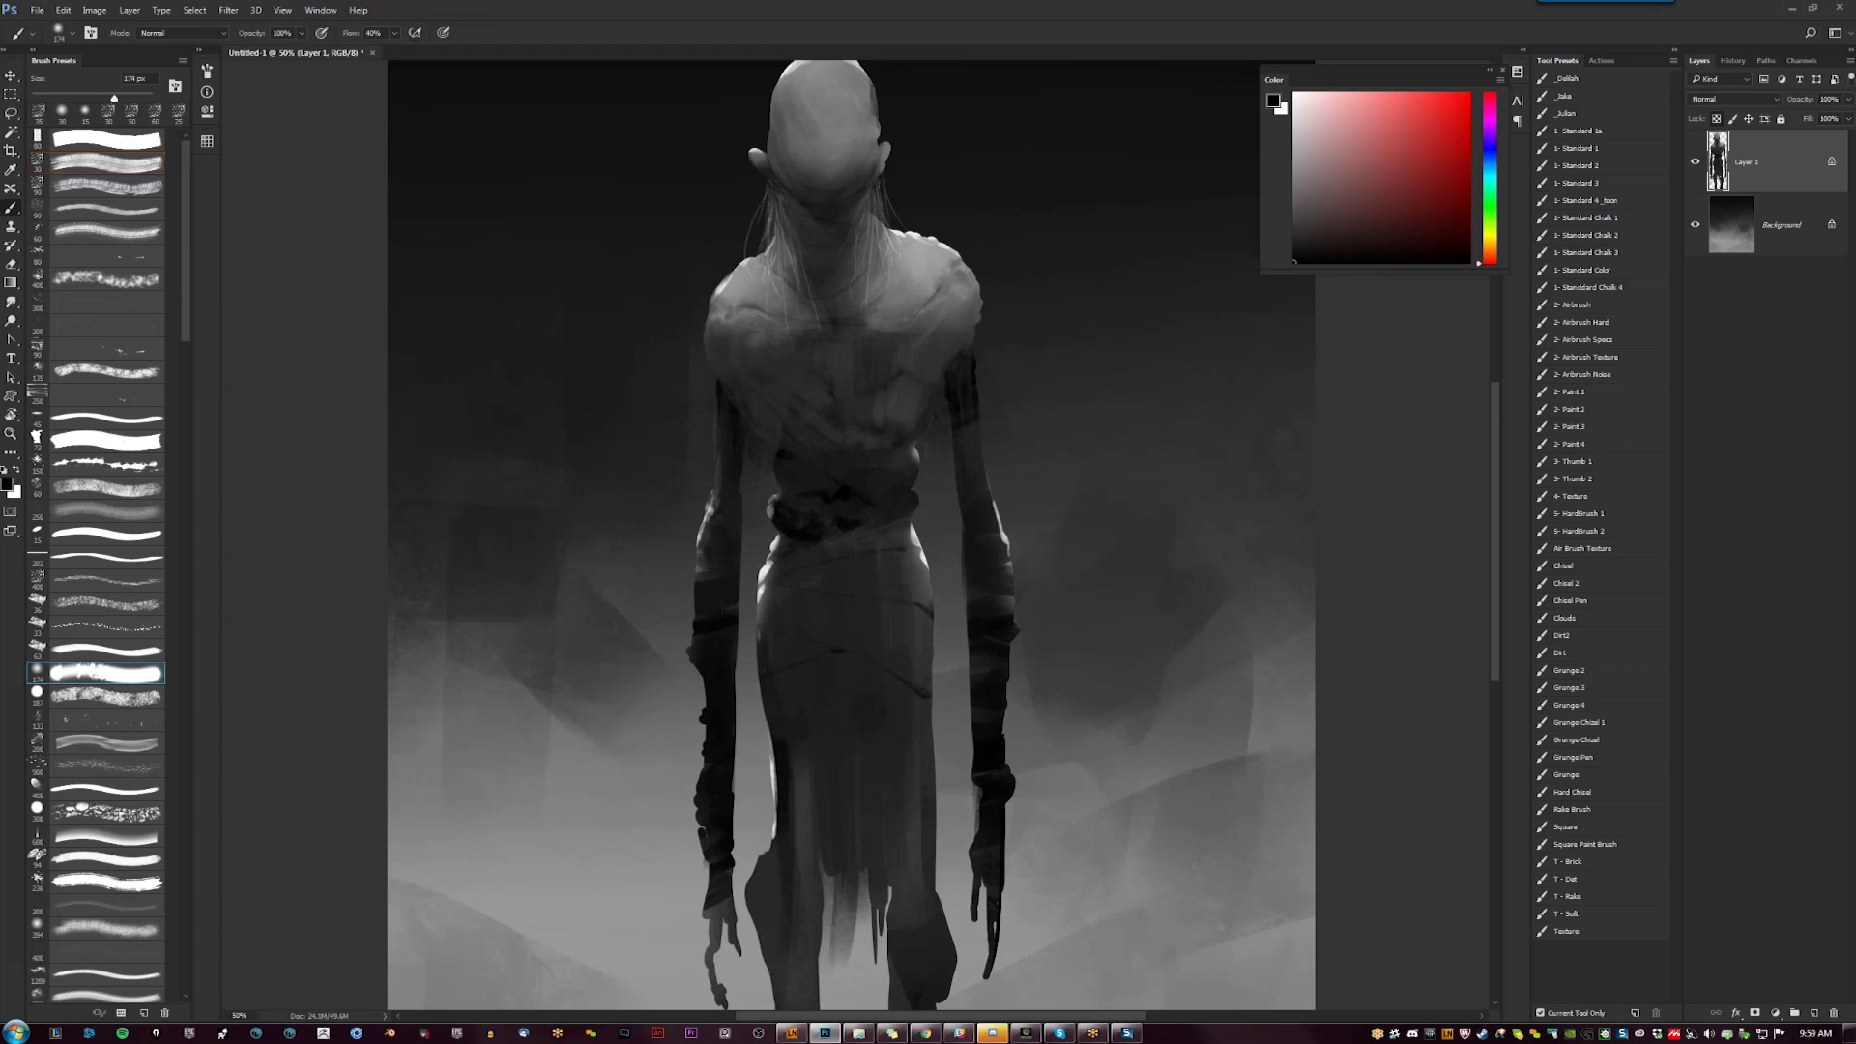
{"action": "mouse_move", "coordinate": [909, 418]}
{"action": "left_mouse_down"}
{"action": "mouse_move", "coordinate": [913, 454]}
{"action": "mouse_move", "coordinate": [915, 396]}
{"action": "left_mouse_up"}
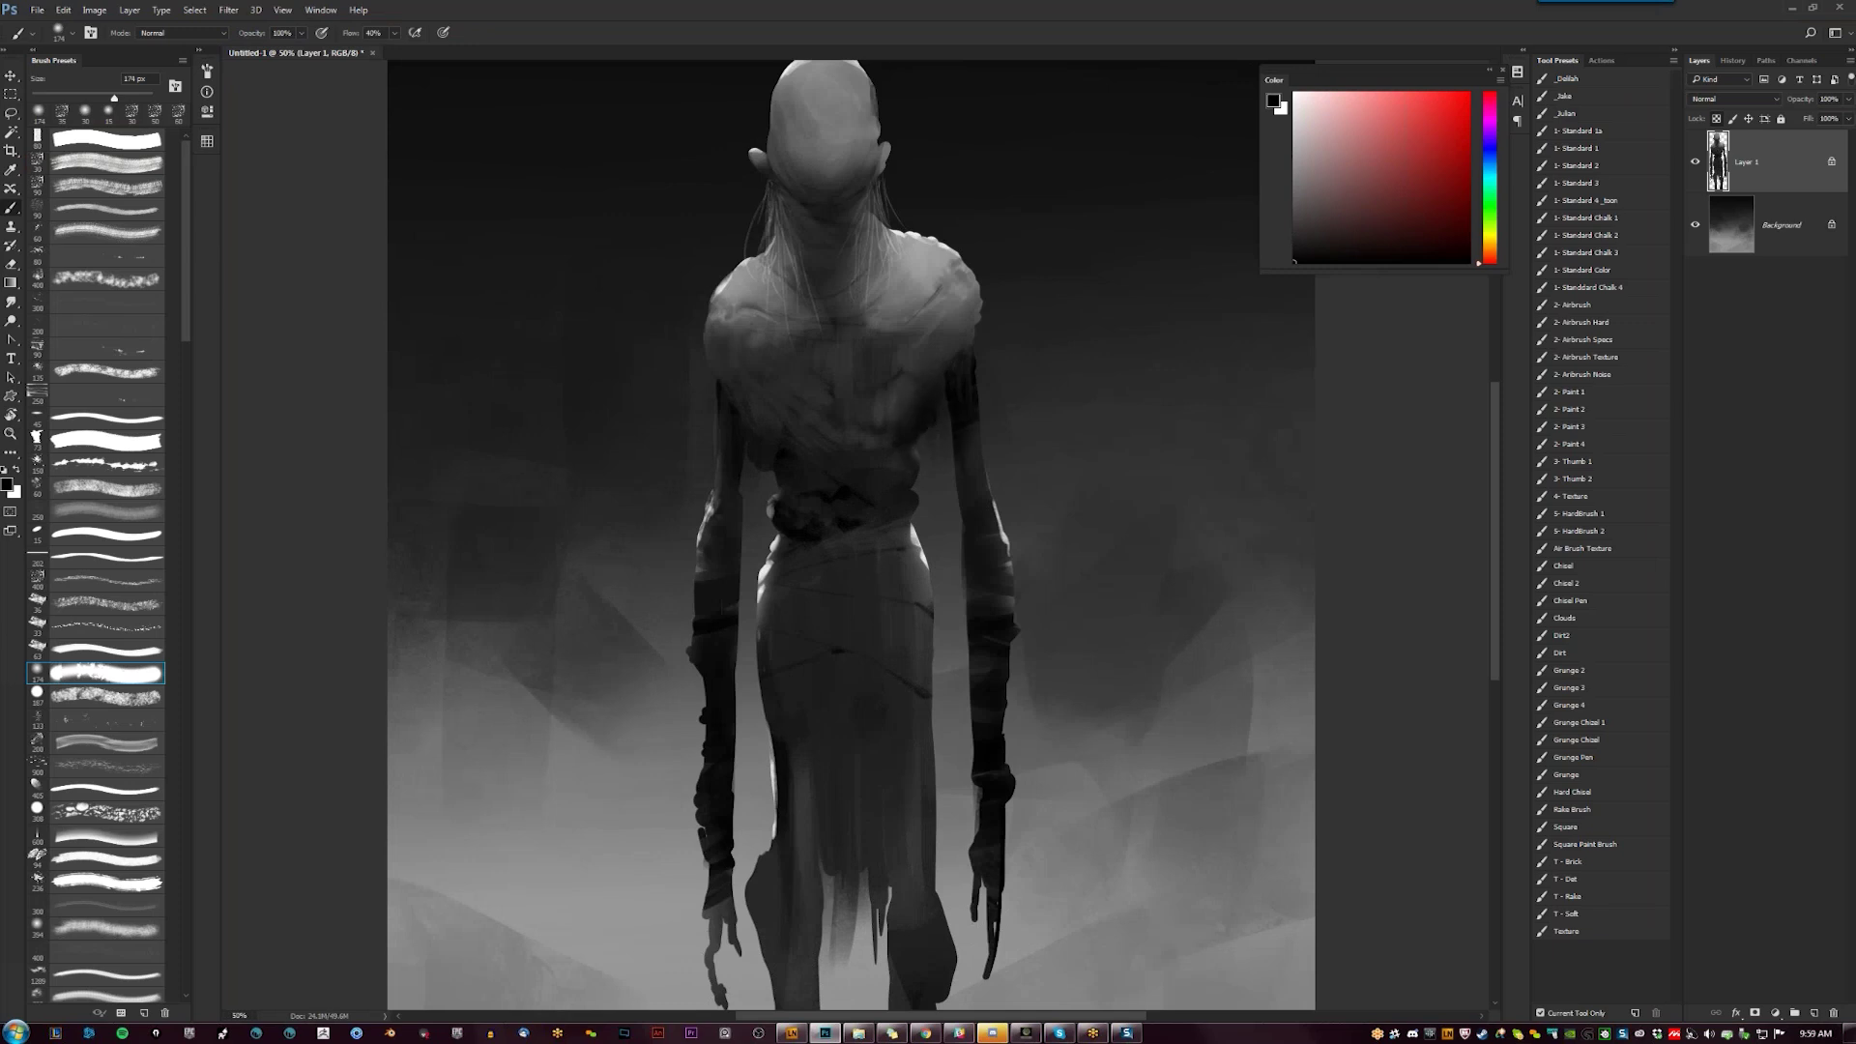
{"action": "mouse_move", "coordinate": [799, 422]}
{"action": "left_mouse_down"}
{"action": "mouse_move", "coordinate": [890, 434]}
{"action": "mouse_move", "coordinate": [793, 391]}
{"action": "mouse_move", "coordinate": [876, 438]}
{"action": "left_mouse_up"}
{"action": "key", "text": "ctrl+z"}
{"action": "left_click", "coordinate": [810, 387], "text": "alt"}
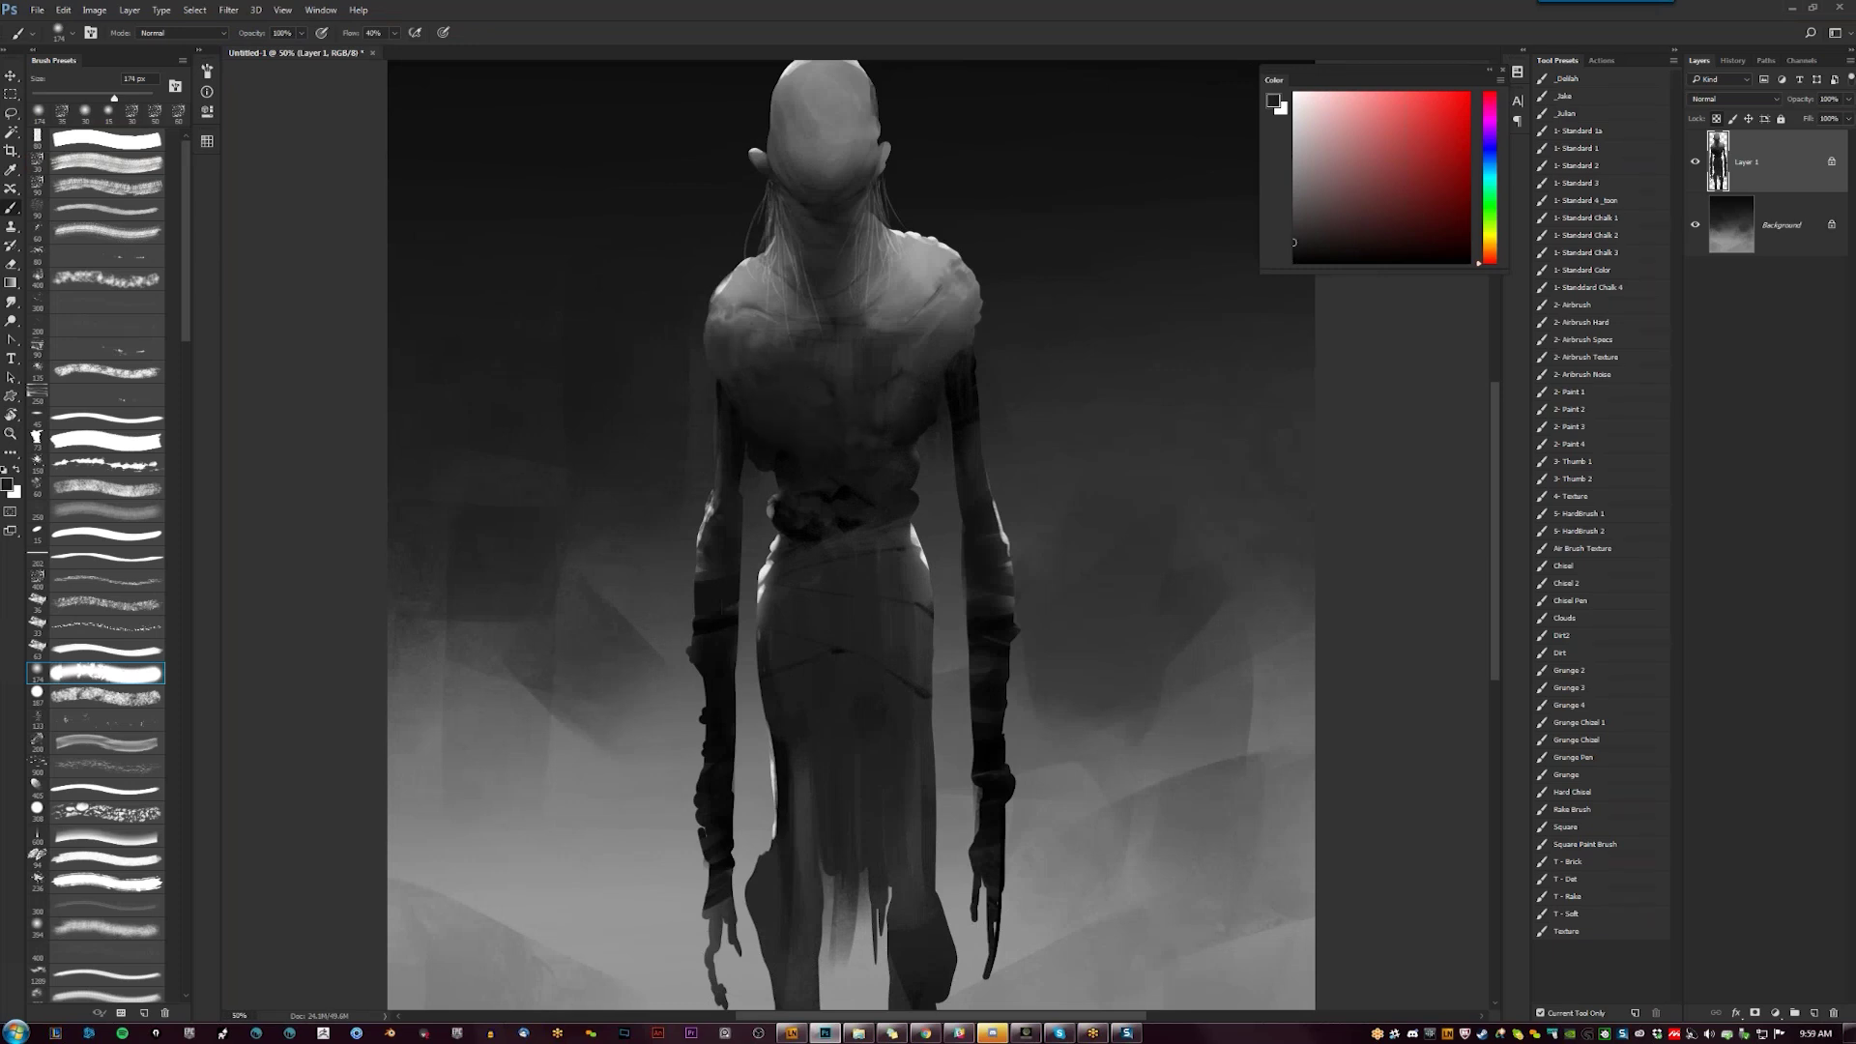
Reduce the soft brush to 125 px and repaint the right side of the shoulders with sampled grey
{"action": "key", "text": "z"}
{"action": "left_click", "coordinate": [844, 543], "text": "alt"}
{"action": "left_click", "coordinate": [842, 540], "text": "alt"}
{"action": "left_click", "coordinate": [842, 540], "text": "alt"}
{"action": "left_click", "coordinate": [840, 534]}
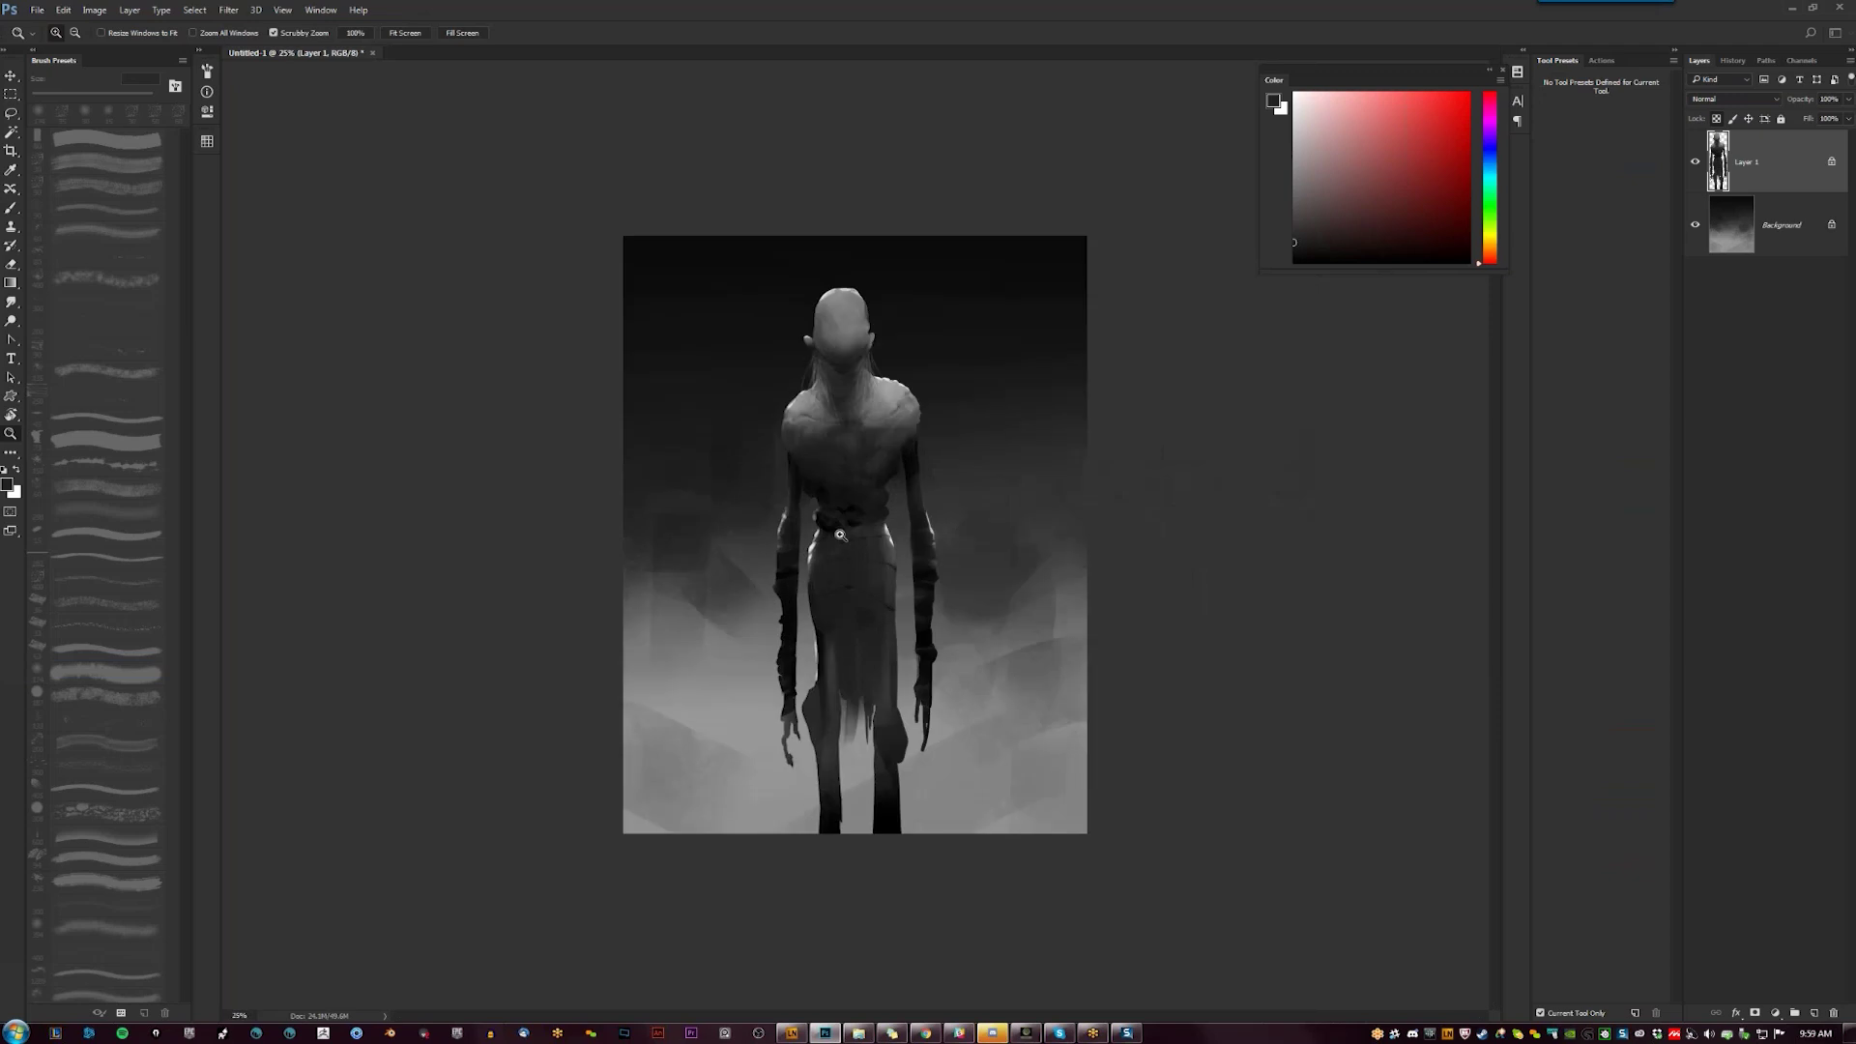
{"action": "left_click", "coordinate": [840, 534]}
{"action": "left_click", "coordinate": [840, 534]}
{"action": "key", "text": "b"}
{"action": "left_click", "coordinate": [828, 126], "text": "alt"}
{"action": "key", "text": "["}
{"action": "left_click", "coordinate": [896, 290], "text": "alt"}
{"action": "key", "text": "["}
{"action": "left_click_drag", "start_coordinate": [907, 273], "coordinate": [894, 305]}
Shade the lower face and neck with black using the 125 px soft brush, undoing the stroke on the head
{"action": "key", "text": "d"}
{"action": "left_click_drag", "start_coordinate": [861, 235], "coordinate": [861, 279]}
{"action": "mouse_move", "coordinate": [808, 159]}
{"action": "left_mouse_down"}
{"action": "mouse_move", "coordinate": [860, 150]}
{"action": "mouse_move", "coordinate": [815, 130]}
{"action": "left_mouse_up"}
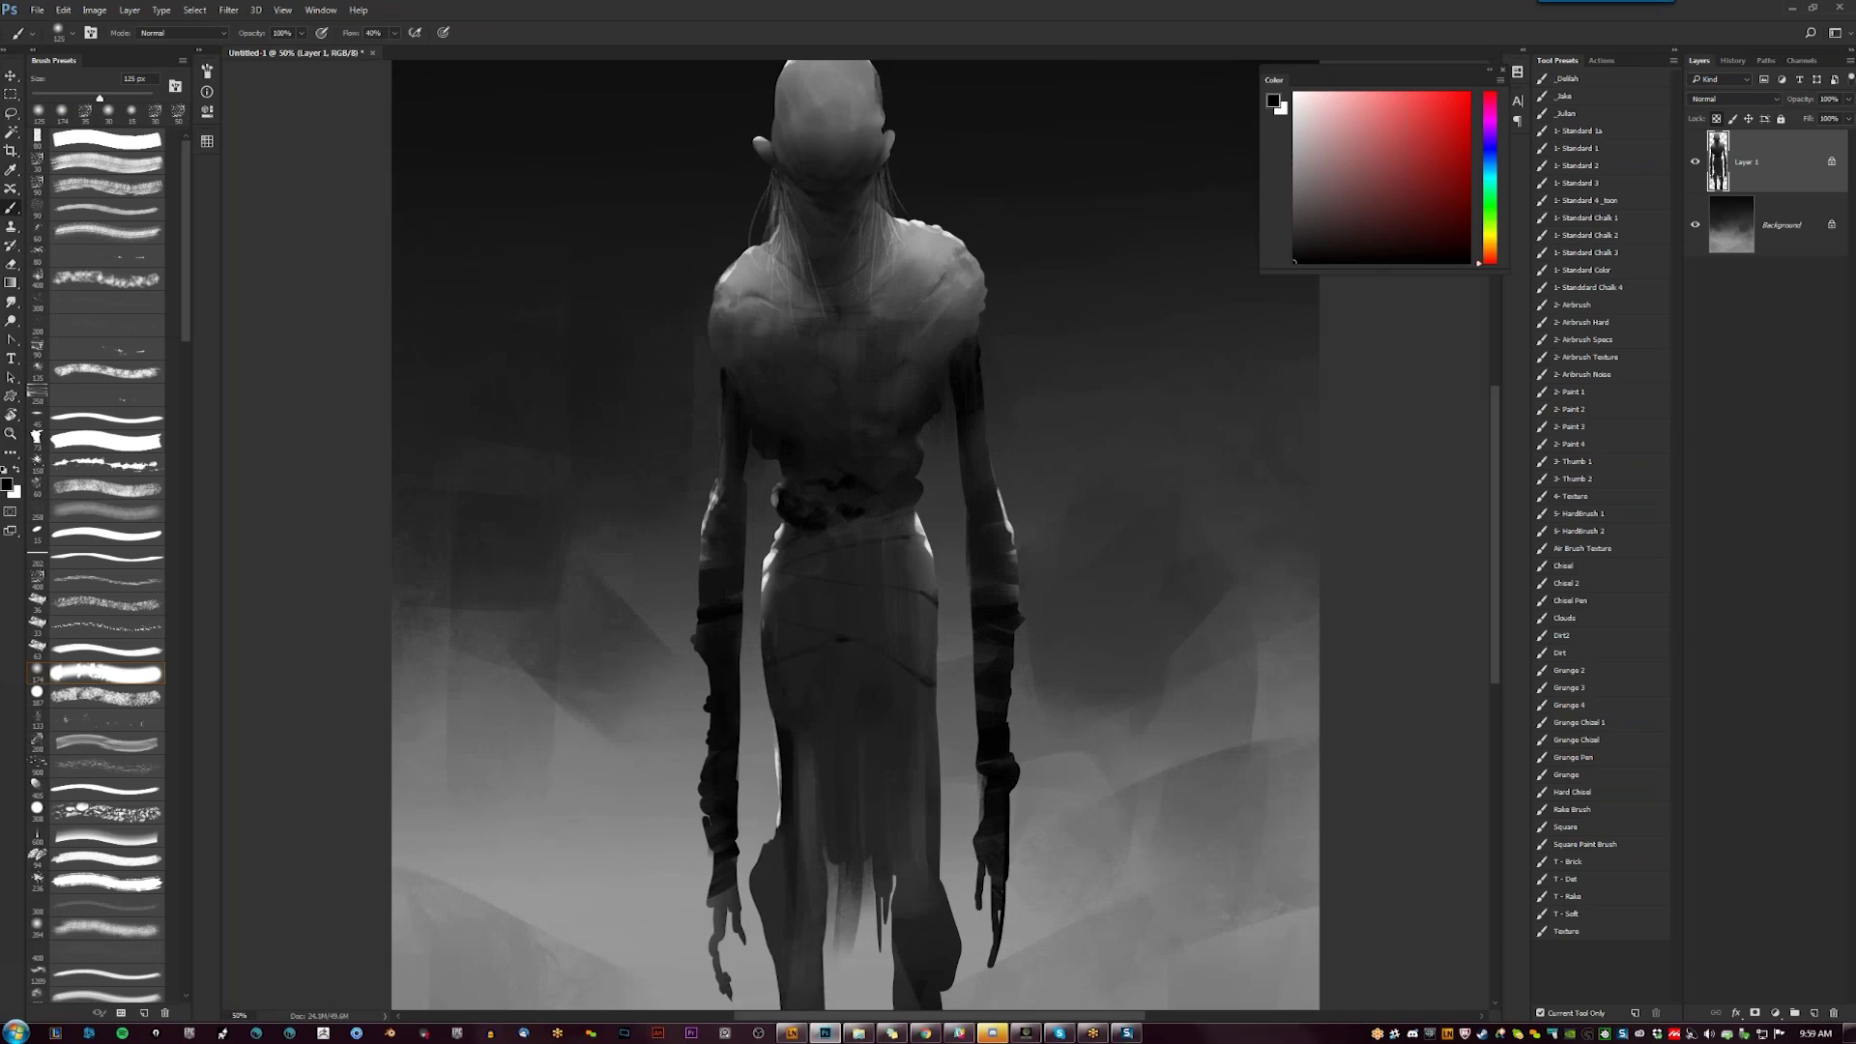
{"action": "key", "text": "ctrl+z"}
{"action": "left_click_drag", "start_coordinate": [926, 404], "coordinate": [951, 516]}
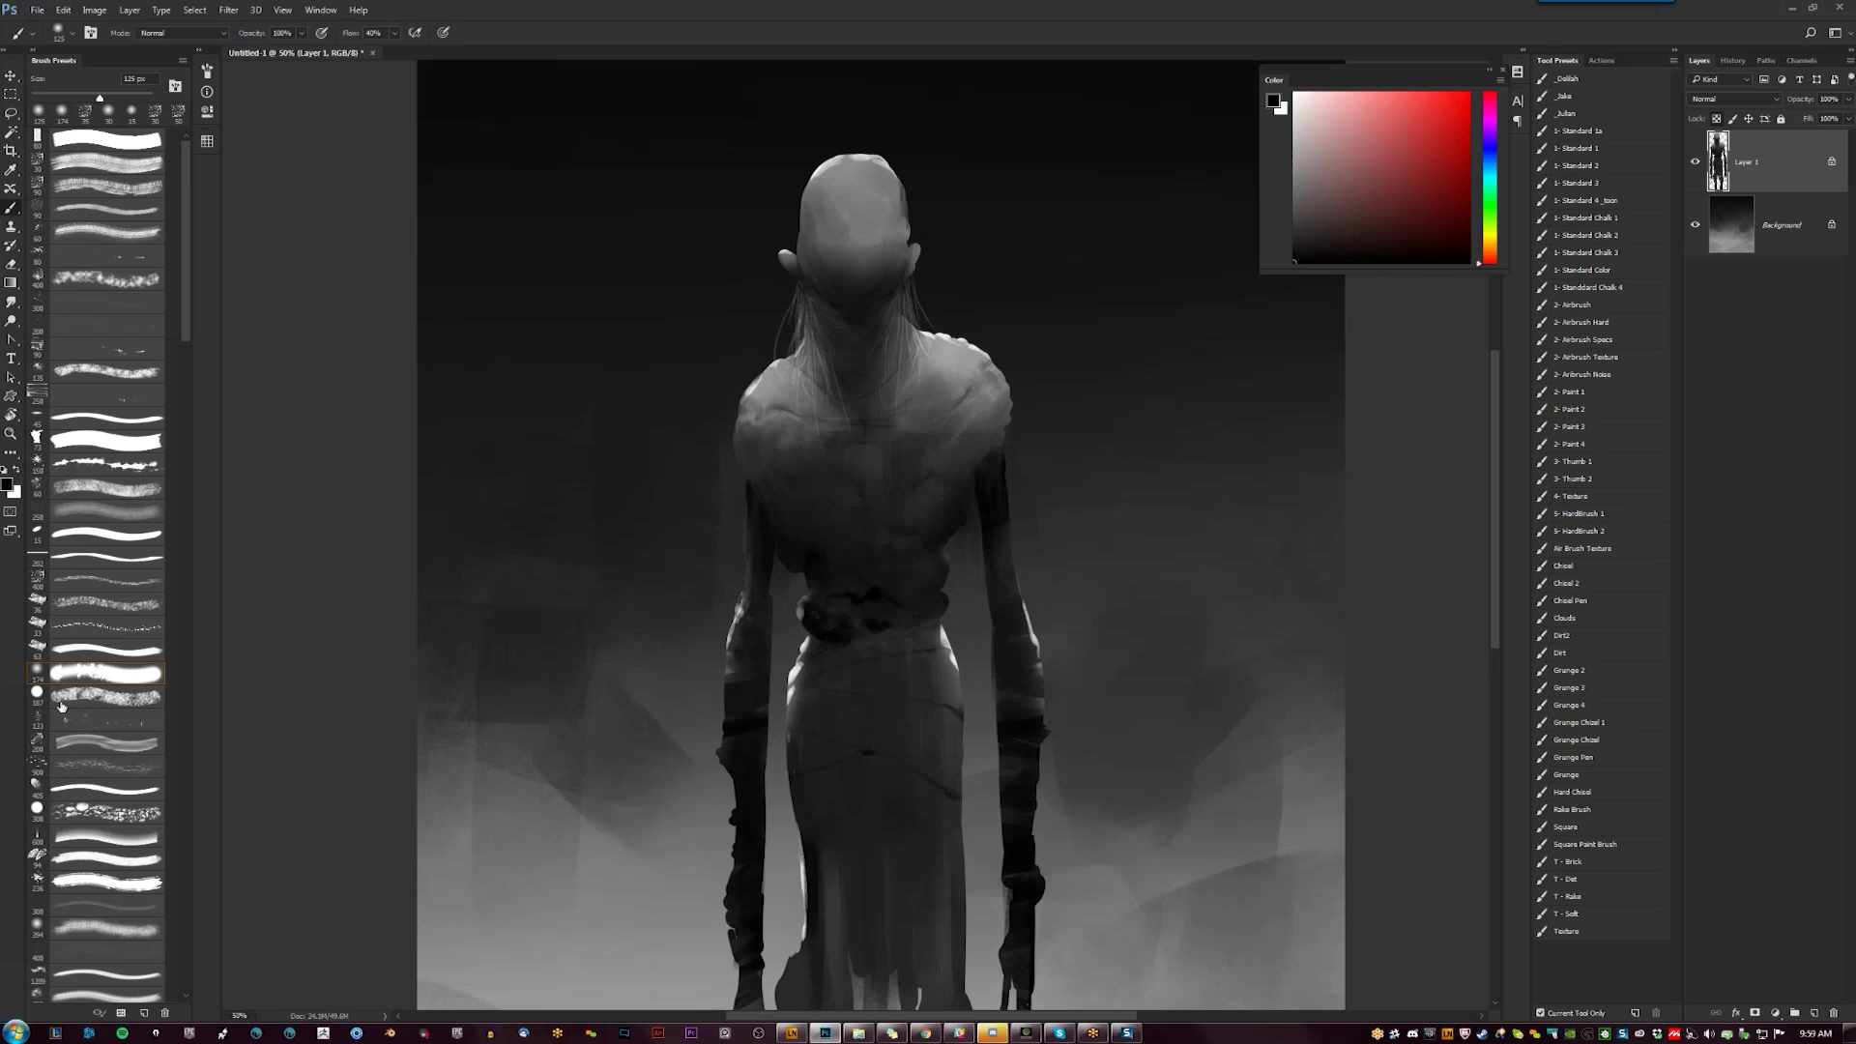
Choose a bristle-style brush preset, try a white stroke on the face, undo it and sample the face's grey
{"action": "left_click", "coordinate": [128, 858]}
{"action": "left_click", "coordinate": [1293, 216]}
{"action": "left_click", "coordinate": [1294, 194]}
{"action": "key", "text": "d"}
{"action": "key", "text": "x"}
{"action": "left_click_drag", "start_coordinate": [846, 191], "coordinate": [849, 226]}
{"action": "key", "text": "ctrl+z"}
{"action": "left_click", "coordinate": [835, 243], "text": "alt"}
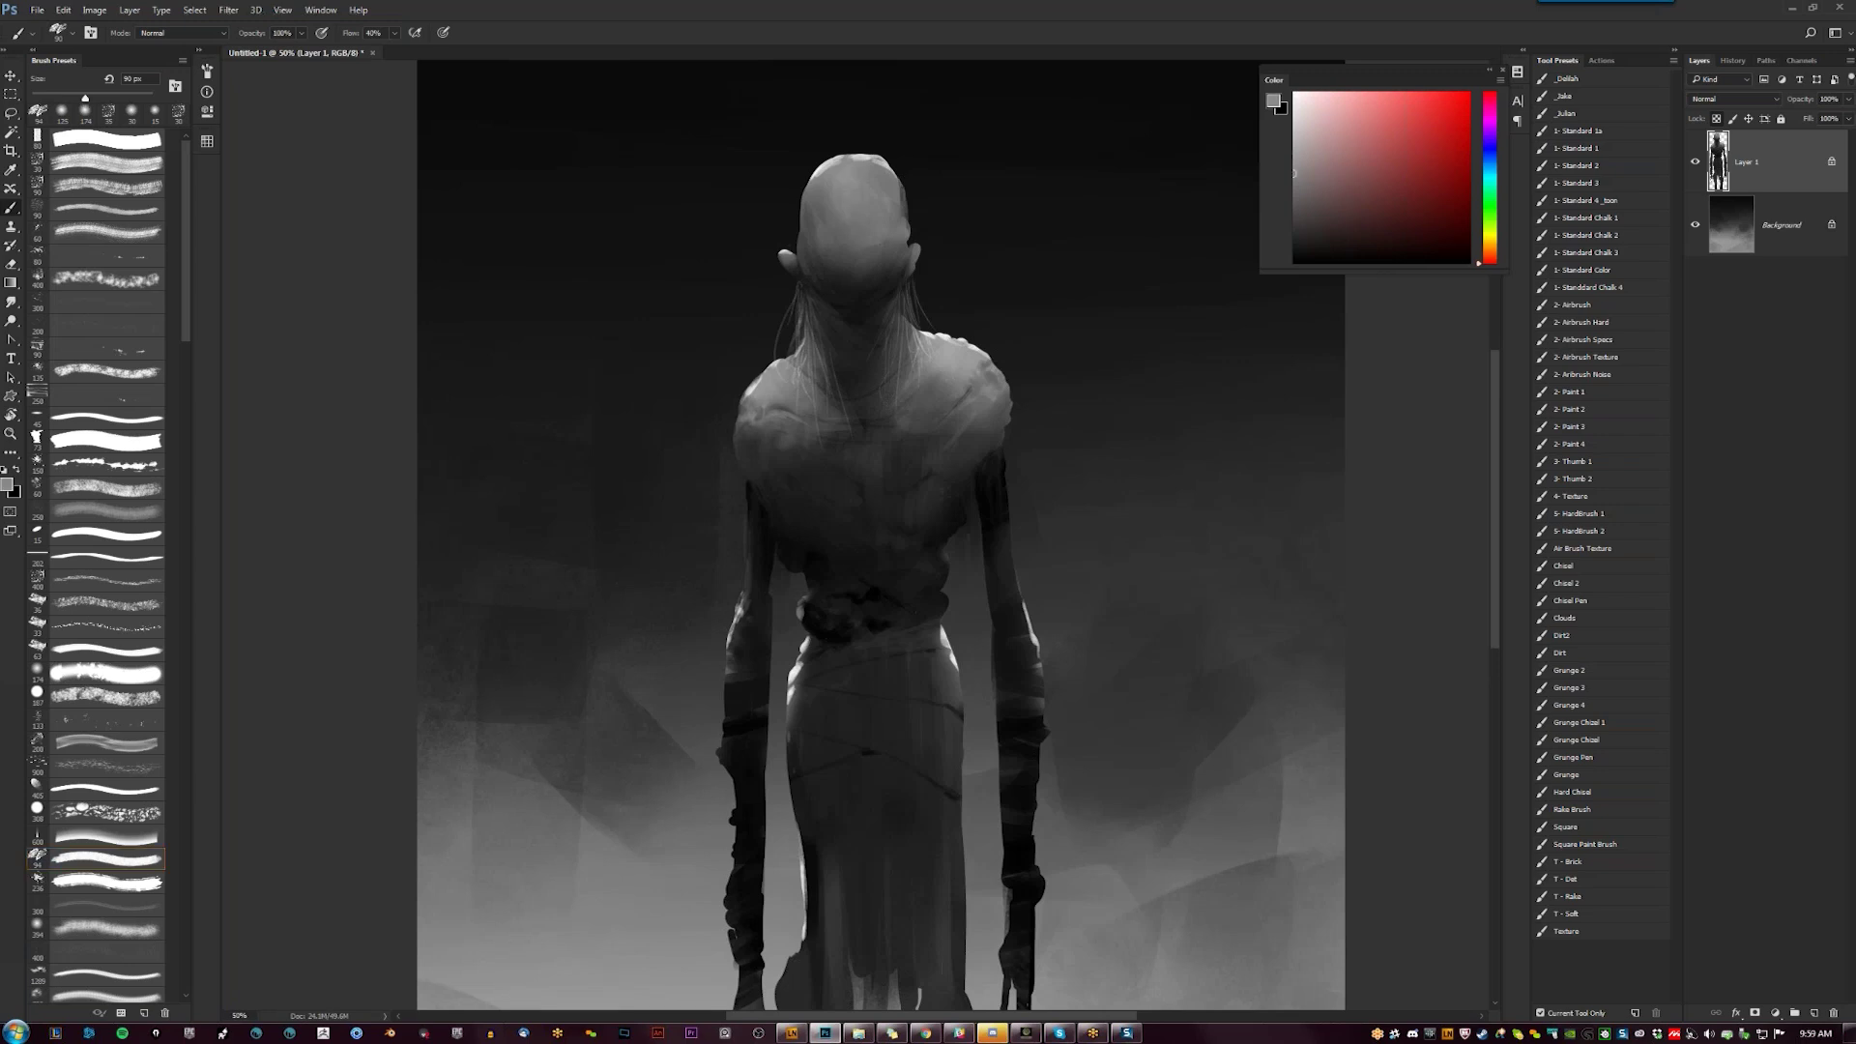
Reduce the brush size and paint sampled grey strokes down the left edge of the head beside the ear
{"action": "key", "text": "["}
{"action": "key", "text": "["}
{"action": "key", "text": "["}
{"action": "key", "text": "["}
{"action": "key", "text": "["}
{"action": "key", "text": "["}
{"action": "key", "text": "["}
{"action": "key", "text": "["}
{"action": "key", "text": "["}
{"action": "key", "text": "["}
{"action": "key", "text": "["}
{"action": "key", "text": "bracketright"}
{"action": "key", "text": "bracketright"}
{"action": "key", "text": "bracketright"}
{"action": "key", "text": "bracketright"}
{"action": "left_click_drag", "start_coordinate": [806, 202], "coordinate": [804, 226]}
{"action": "left_click_drag", "start_coordinate": [810, 247], "coordinate": [810, 266]}
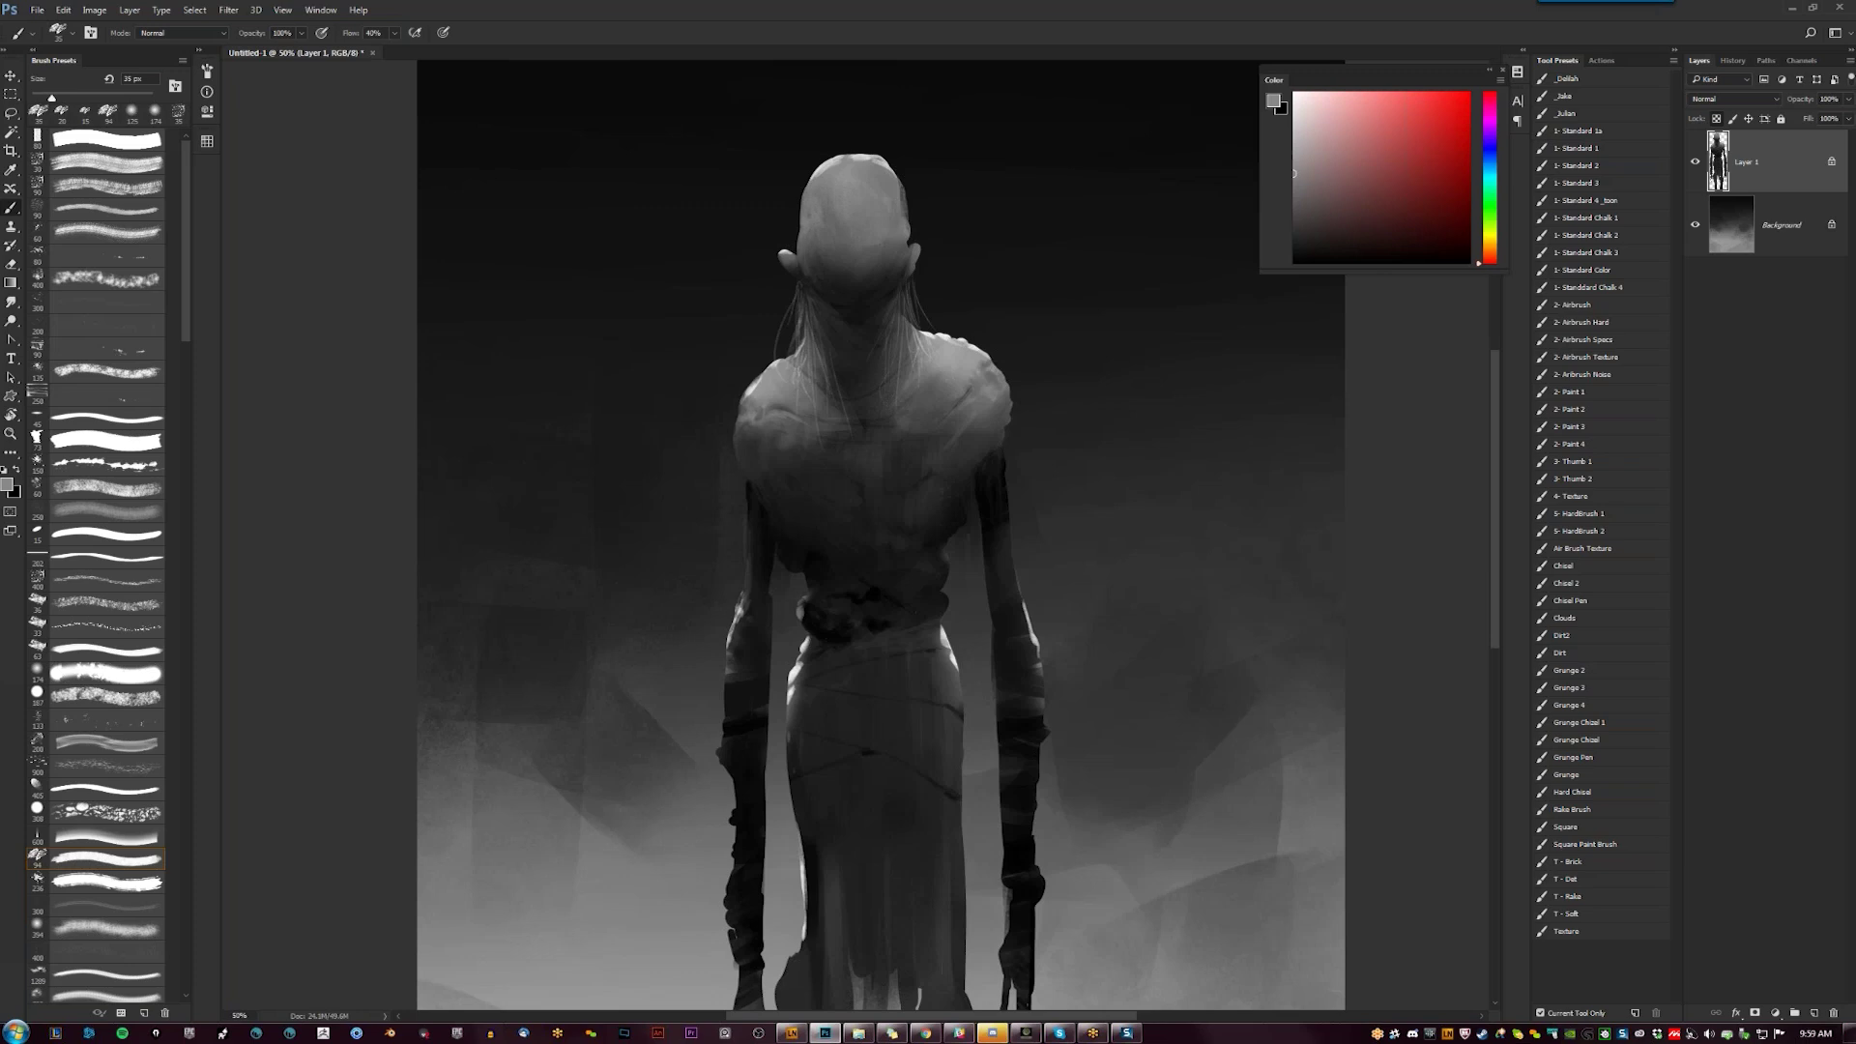
Mirror the canvas and shade the left side of the head with black and sampled greys using a 65 px brush
{"action": "key", "text": "bracketleft"}
{"action": "key", "text": "bracketleft"}
{"action": "key", "text": "bracketleft"}
{"action": "key", "text": "bracketright"}
{"action": "key", "text": "bracketright"}
{"action": "key", "text": "bracketright"}
{"action": "key", "text": "bracketright"}
{"action": "key", "text": "bracketright"}
{"action": "key", "text": "bracketright"}
{"action": "key", "text": "bracketright"}
{"action": "key", "text": "bracketright"}
{"action": "key", "text": "bracketright"}
{"action": "key", "text": "bracketright"}
{"action": "key", "text": "bracketright"}
{"action": "key", "text": "bracketright"}
{"action": "left_click", "coordinate": [875, 252], "text": "alt"}
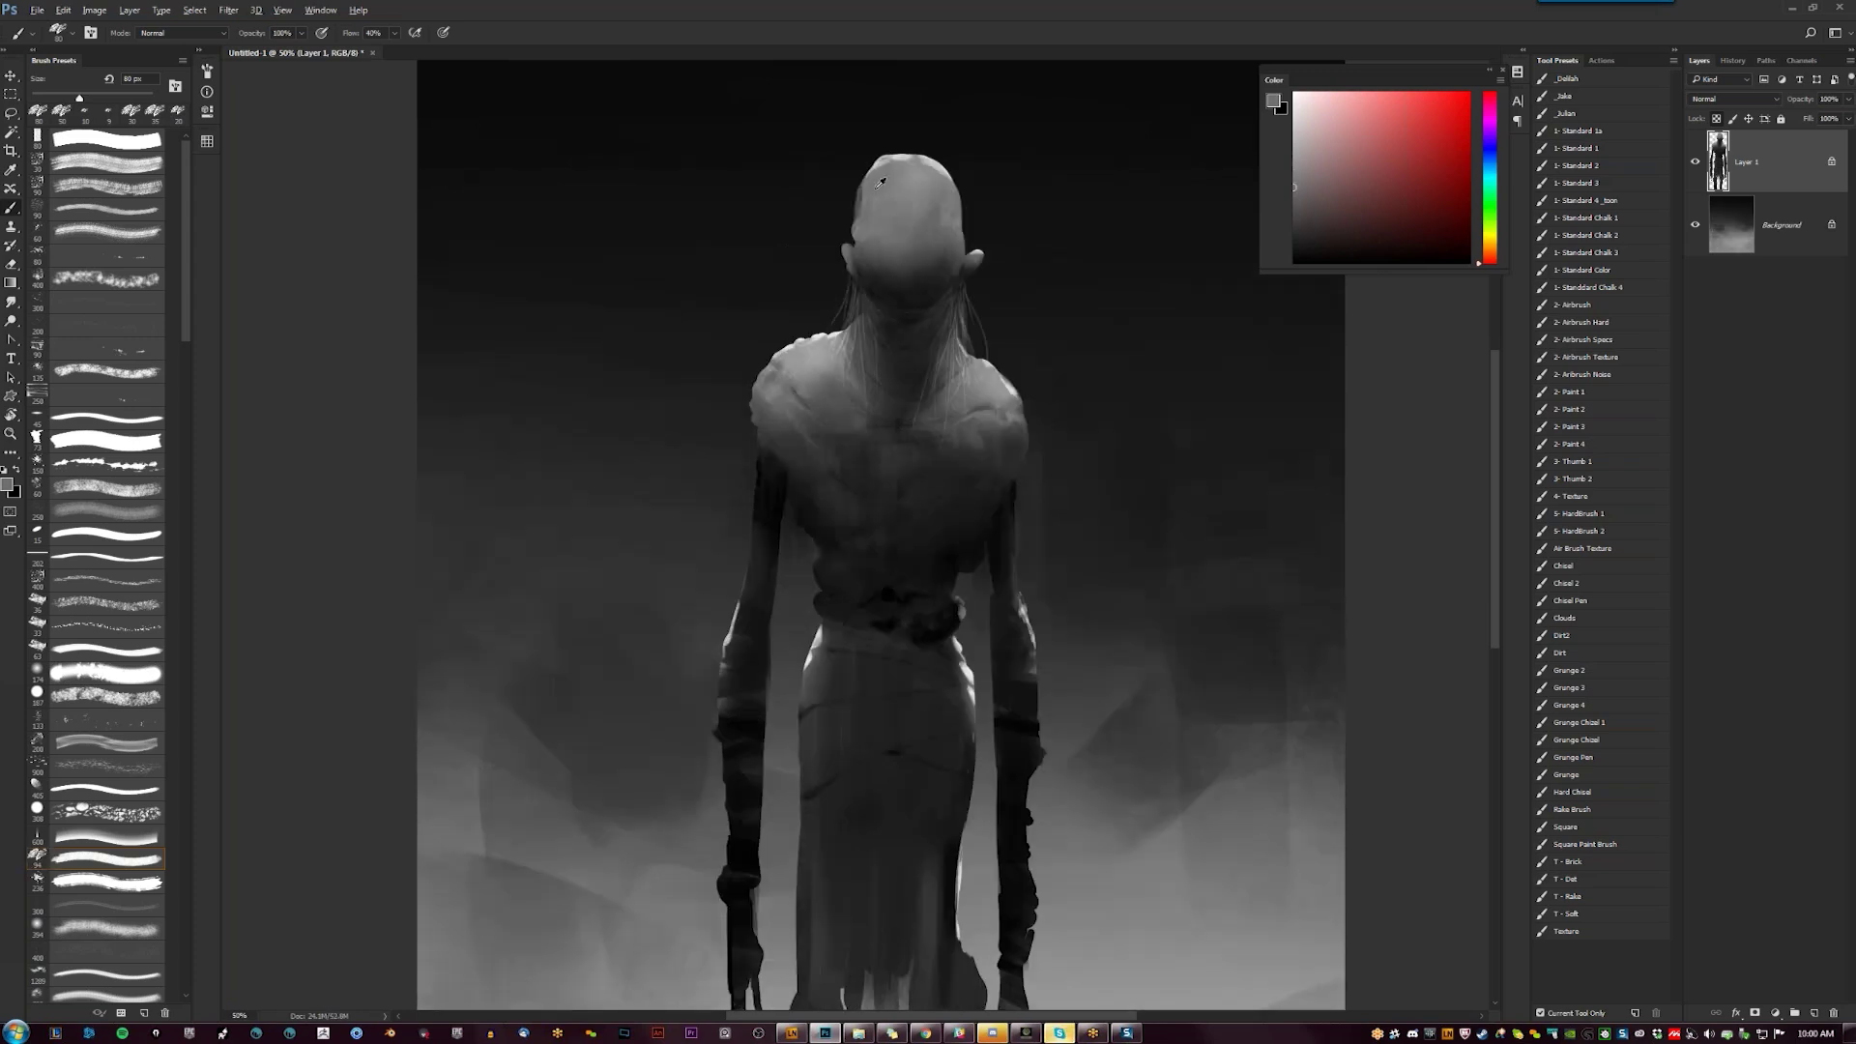
{"action": "key", "text": "bracketleft"}
{"action": "key", "text": "bracketleft"}
{"action": "key", "text": "d"}
{"action": "left_click_drag", "start_coordinate": [861, 202], "coordinate": [861, 238]}
{"action": "left_click", "coordinate": [861, 223], "text": "alt"}
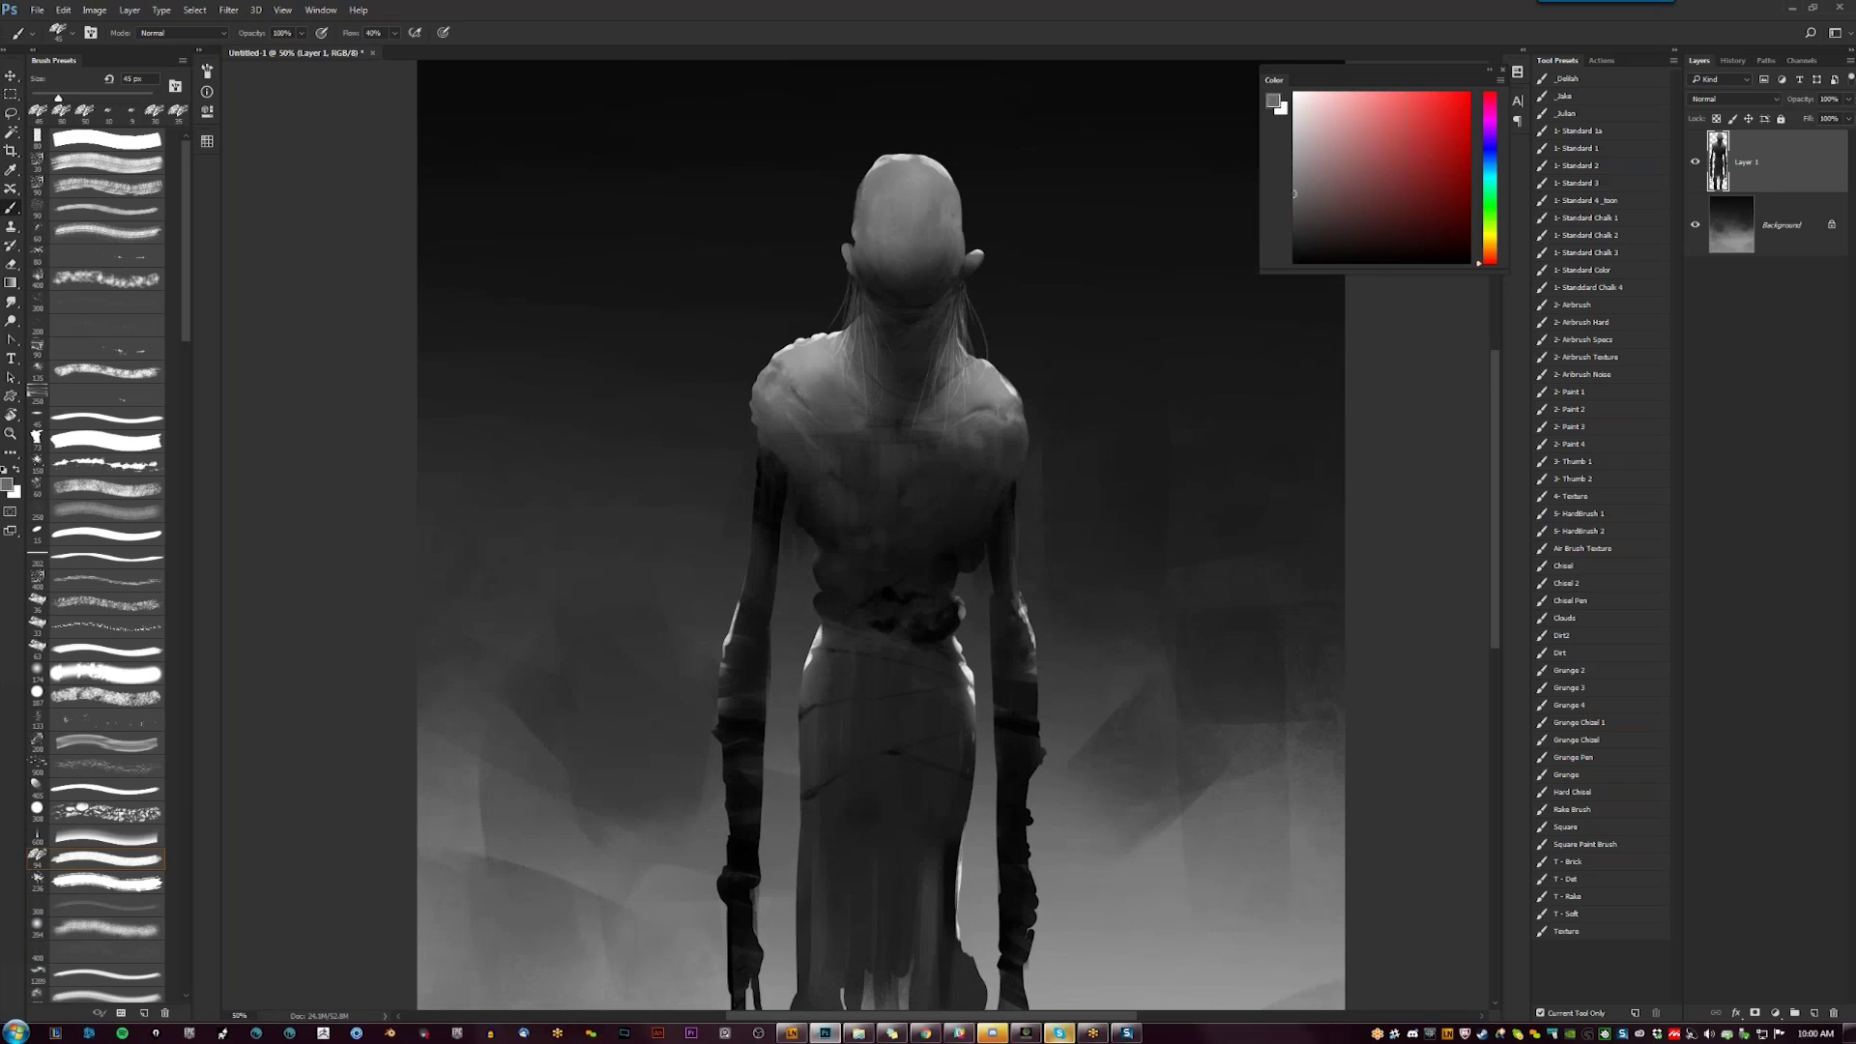
{"action": "left_click", "coordinate": [873, 249], "text": "alt"}
{"action": "left_click_drag", "start_coordinate": [873, 225], "coordinate": [873, 251]}
{"action": "left_click", "coordinate": [873, 228], "text": "alt"}
Unlock the layer's transparent pixels, view the whole figure and flip the canvas horizontally
{"action": "left_click", "coordinate": [55, 857]}
{"action": "key", "text": "bracketleft"}
{"action": "key", "text": "bracketleft"}
{"action": "key", "text": "bracketleft"}
{"action": "key", "text": "bracketleft"}
{"action": "key", "text": "bracketleft"}
{"action": "key", "text": "d"}
{"action": "key", "text": "z"}
{"action": "left_click", "coordinate": [911, 312], "text": "alt"}
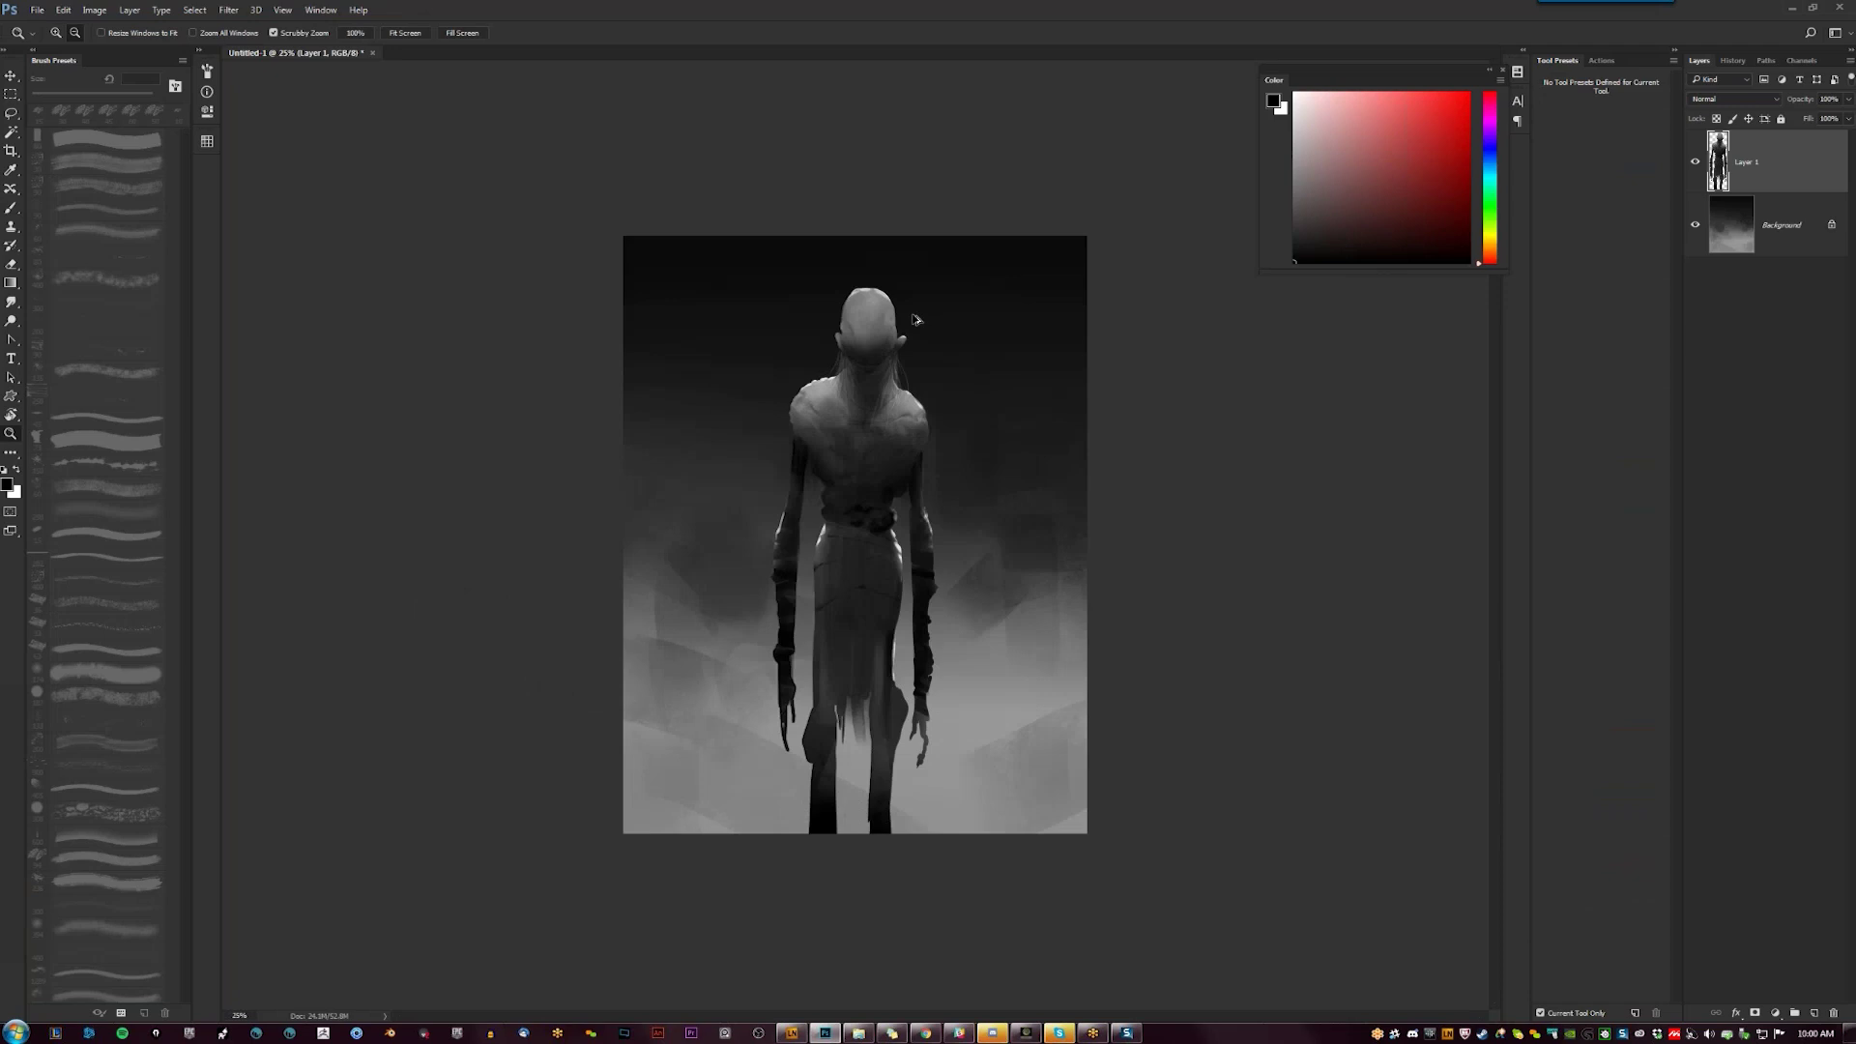
{"action": "key", "text": "ctrl+shift+h"}
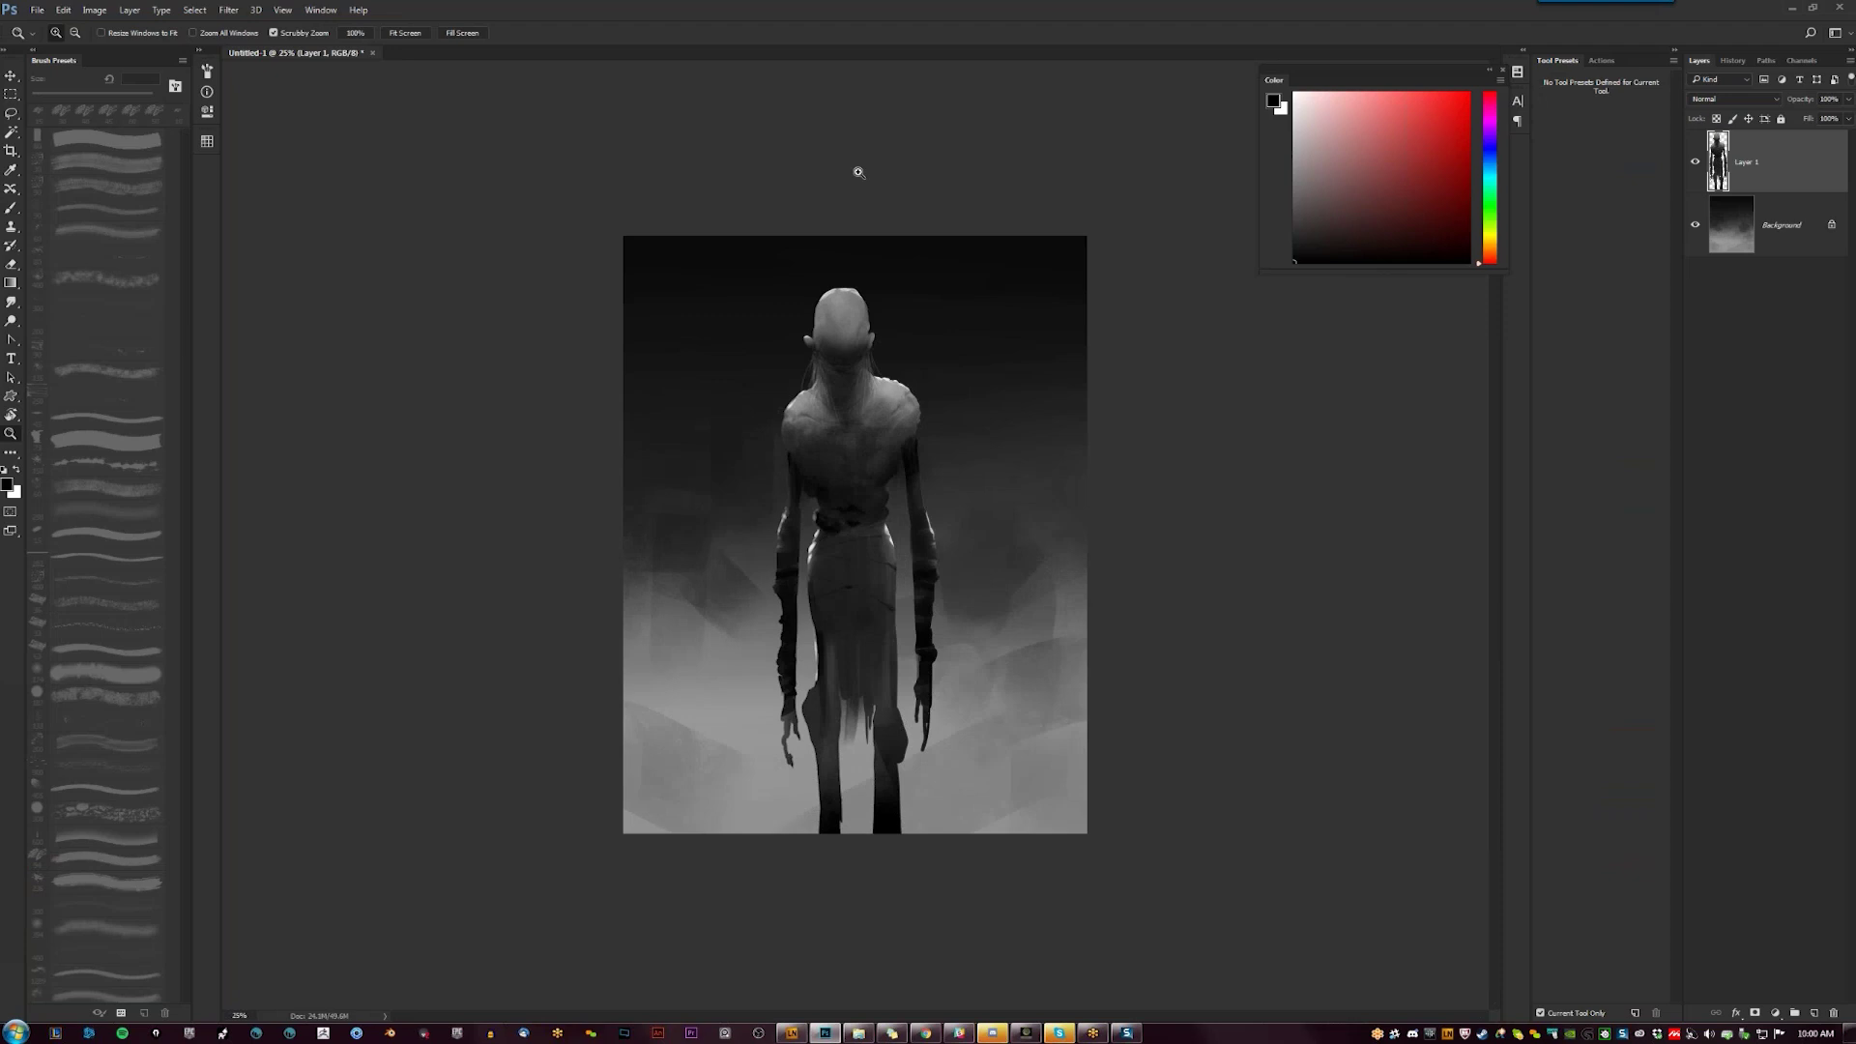
Sample light grey from the top of the head, mirror the canvas and trim the head's upper-left outline with the Eraser
{"action": "left_click", "coordinate": [862, 322]}
{"action": "left_click", "coordinate": [863, 321]}
{"action": "key", "text": "b"}
{"action": "left_click", "coordinate": [810, 158], "text": "alt"}
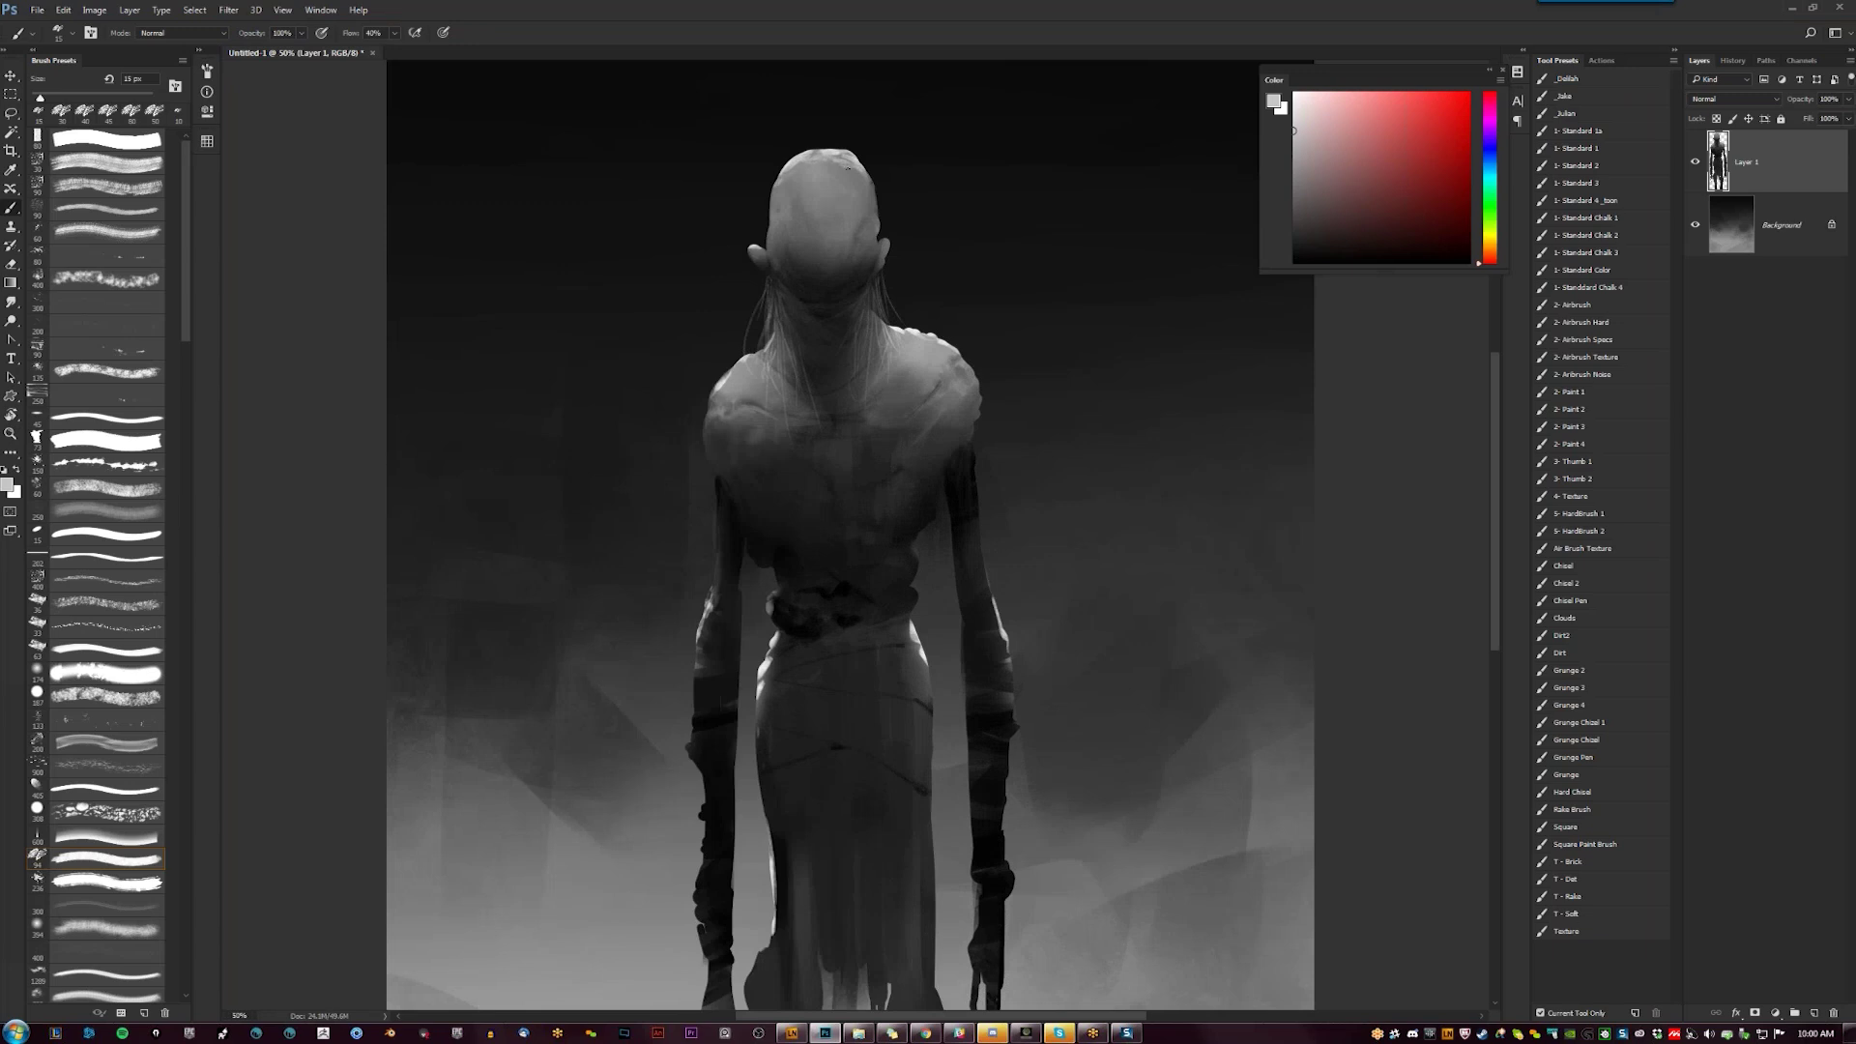
{"action": "key", "text": "r"}
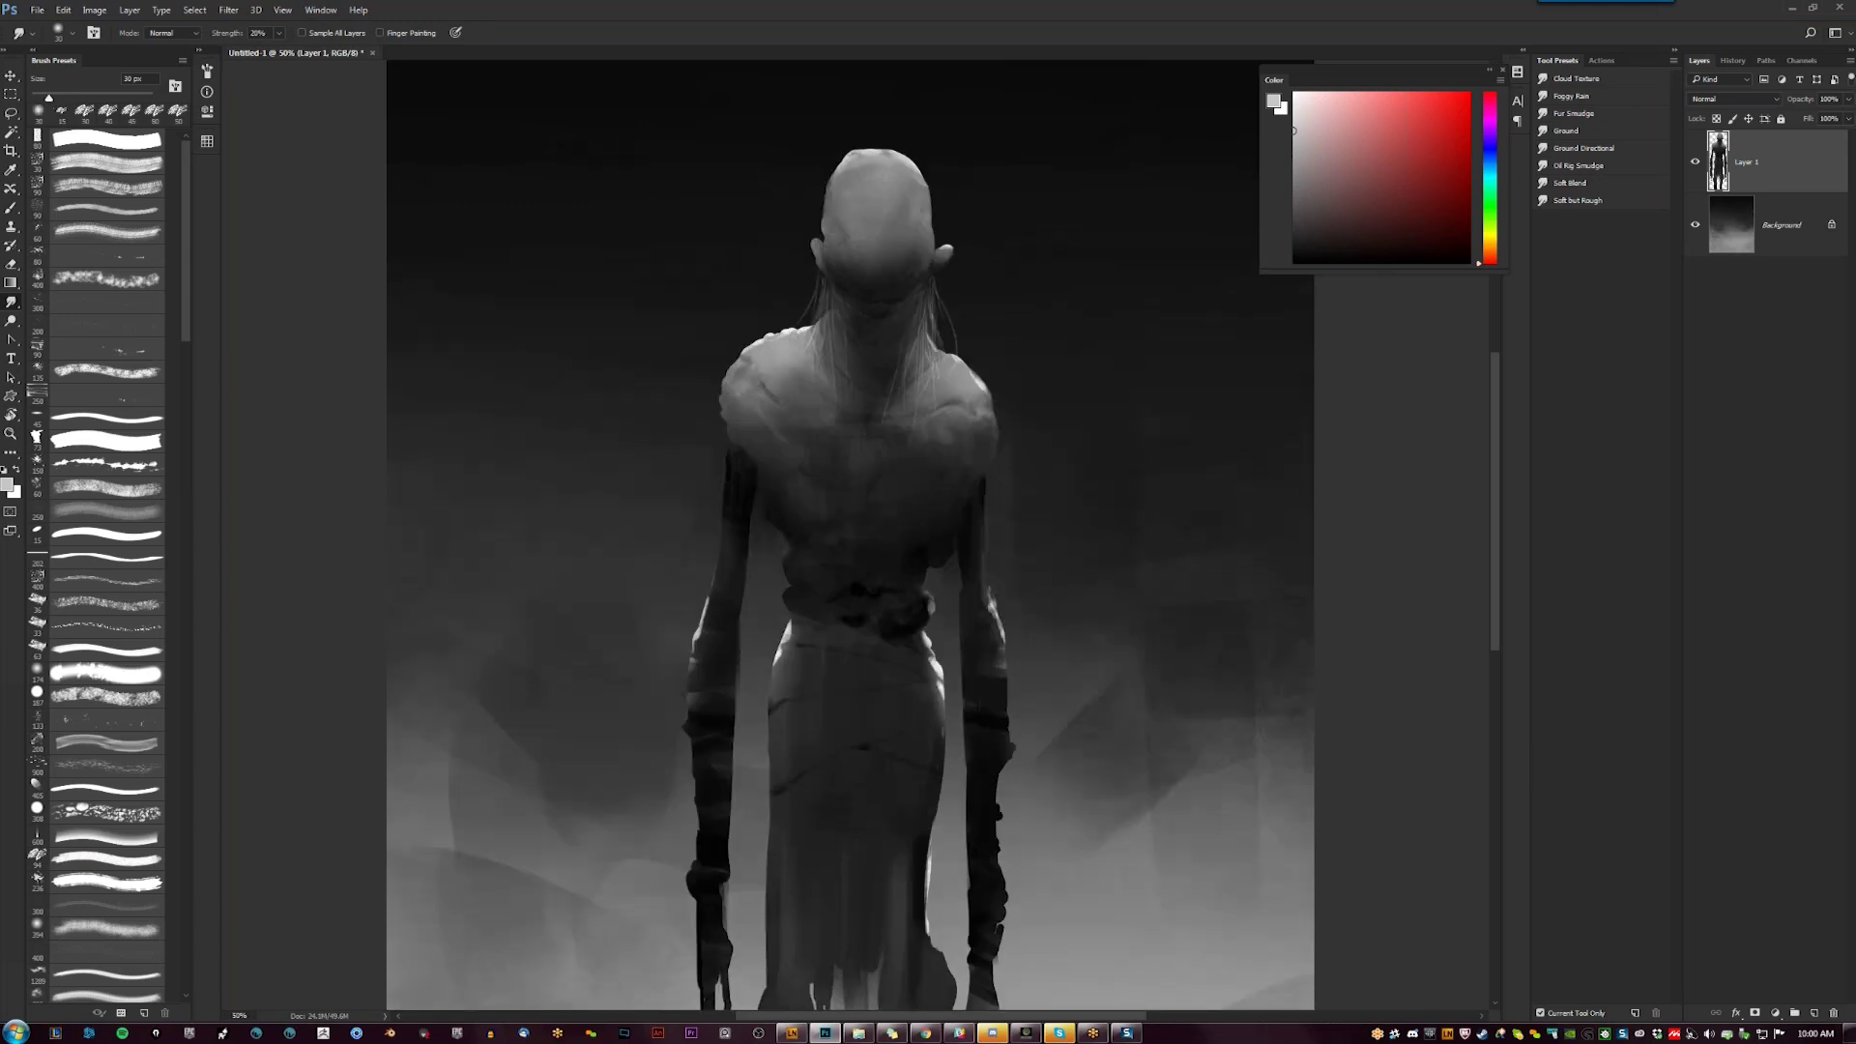
{"action": "key", "text": "e"}
{"action": "left_click_drag", "start_coordinate": [841, 158], "coordinate": [876, 147]}
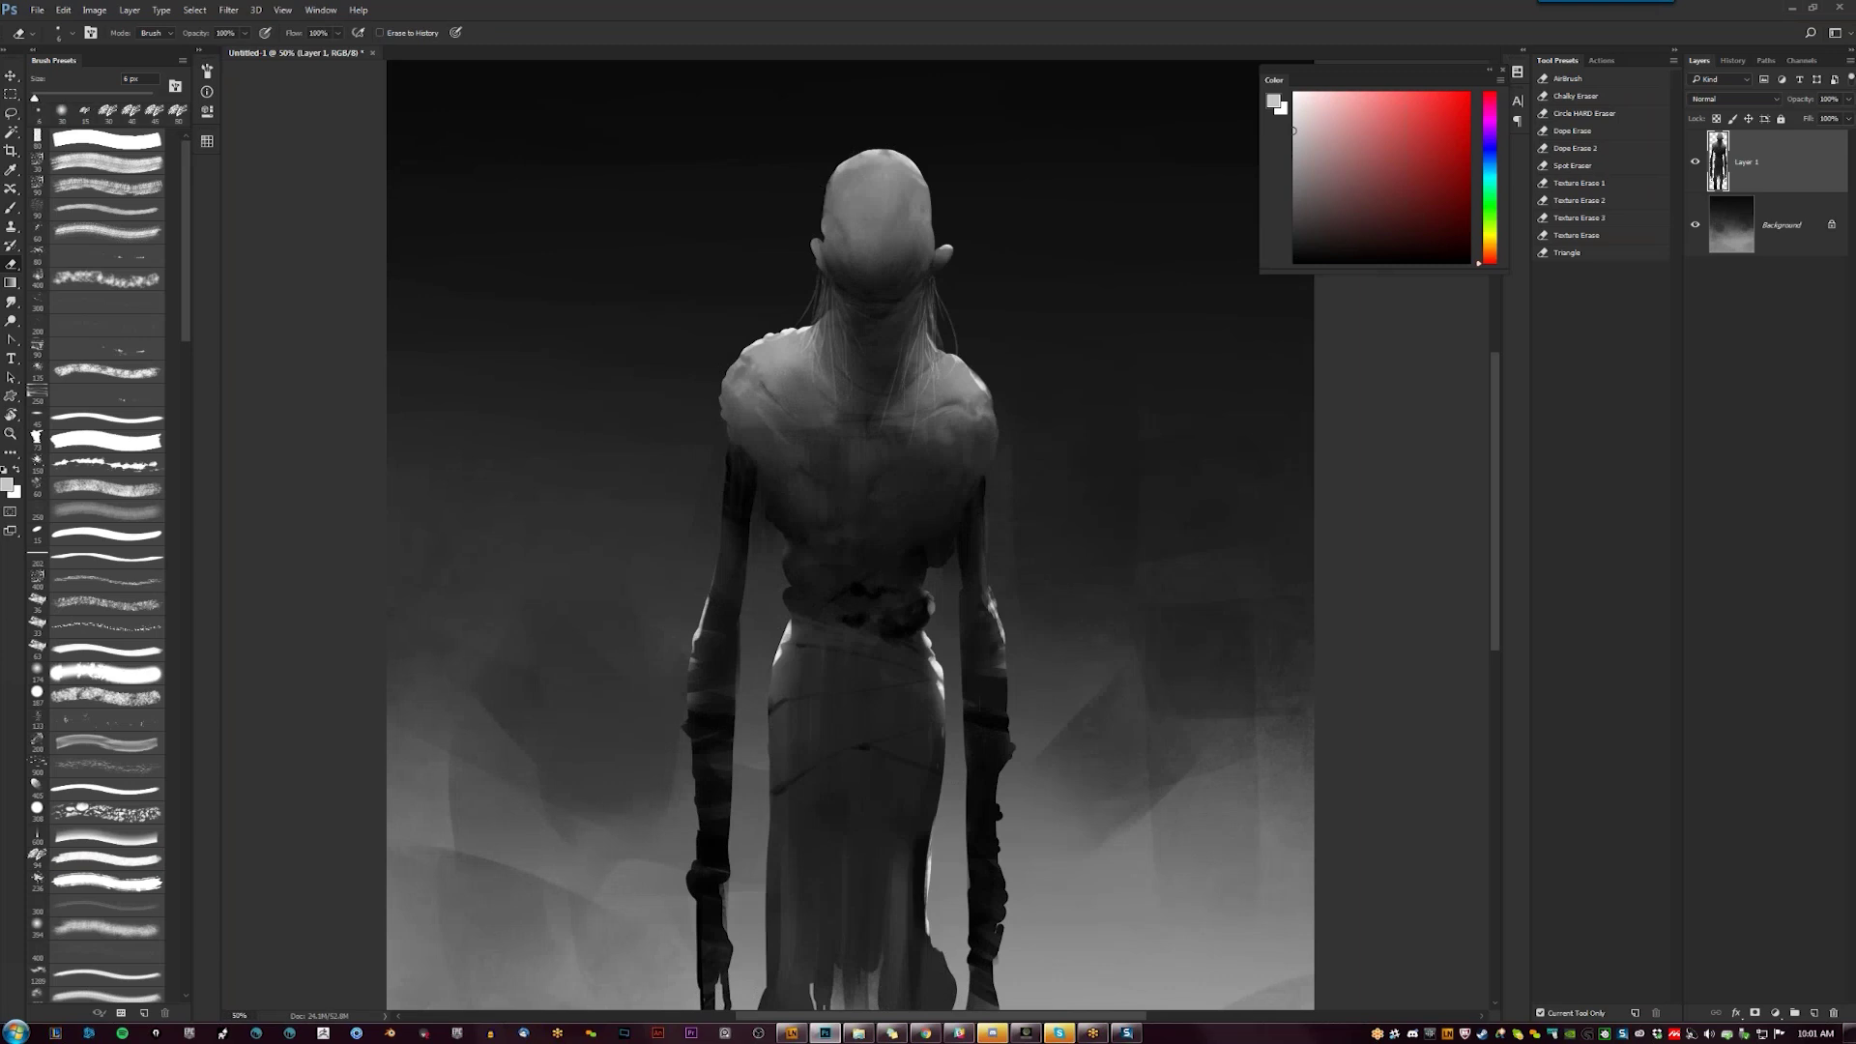
Return to the brush, sample dark grey from the lower face and enlarge the brush to 40 px
{"action": "key", "text": "b"}
{"action": "key", "text": "d"}
{"action": "key", "text": "bracketleft"}
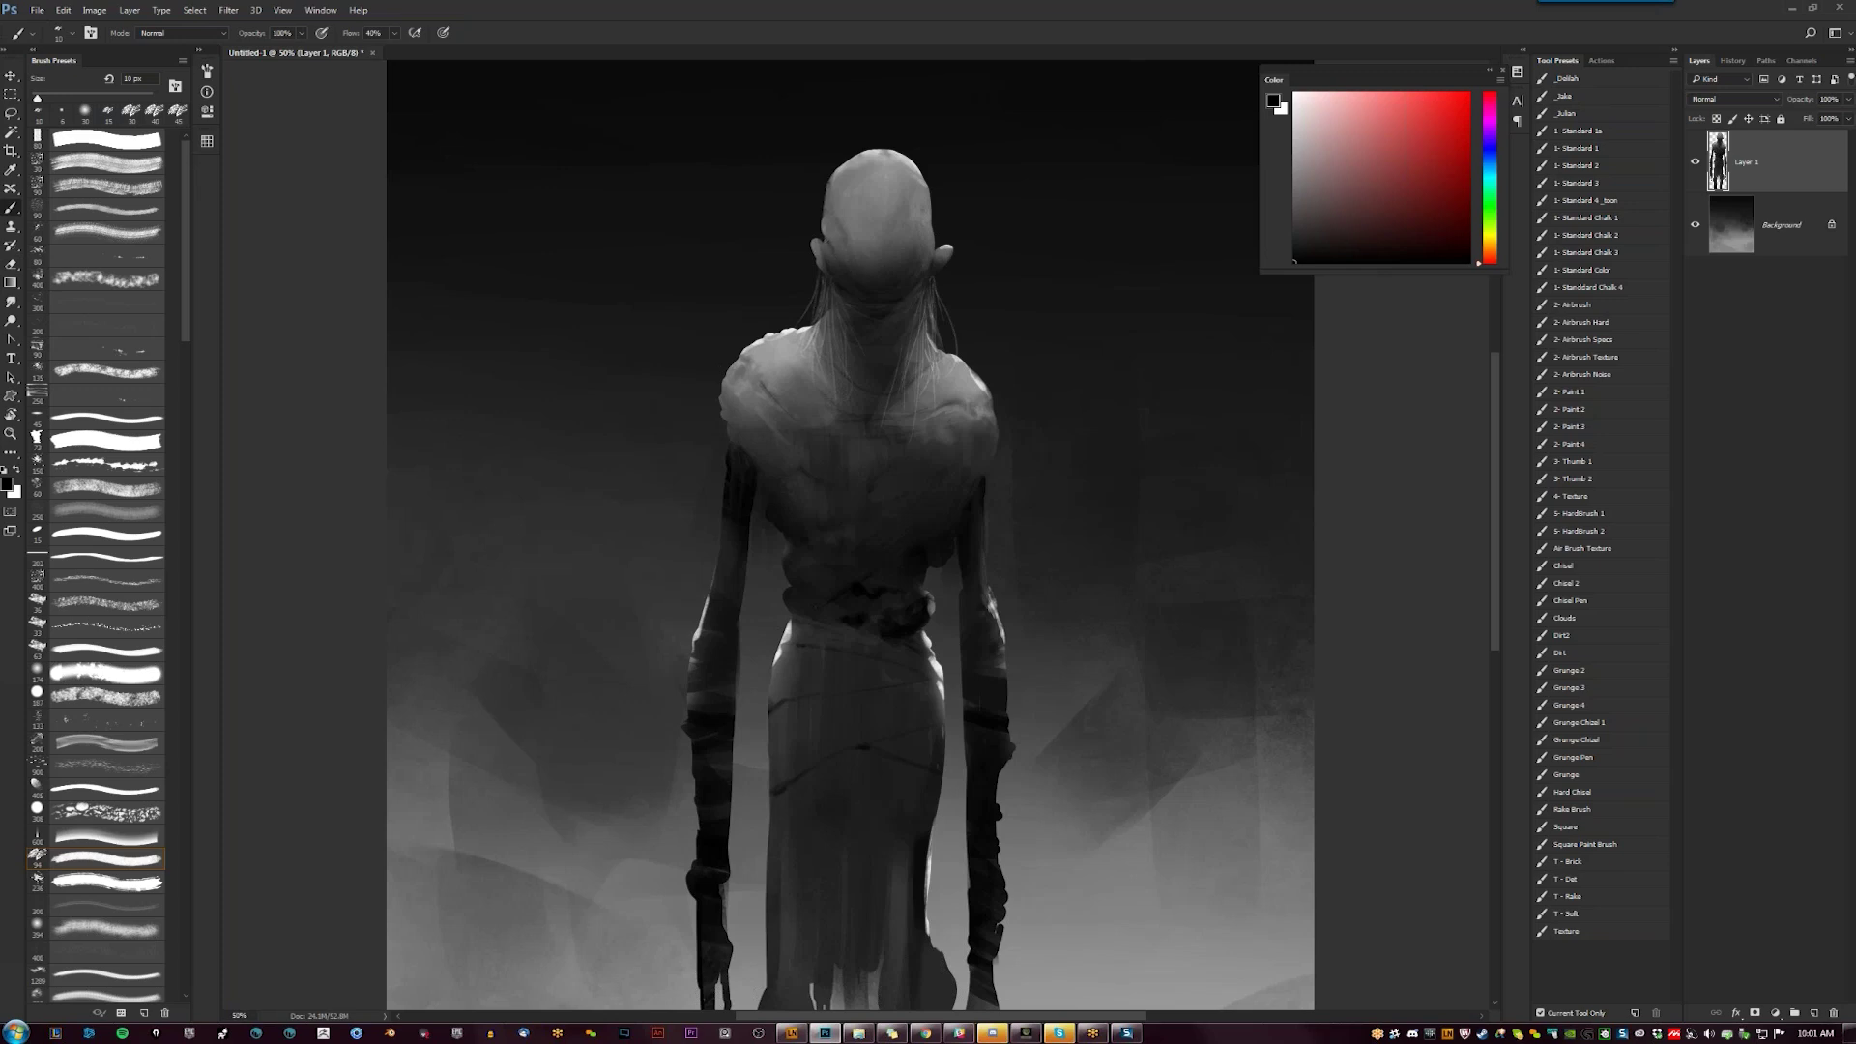
{"action": "key", "text": "bracketright"}
{"action": "key", "text": "bracketleft"}
{"action": "left_click", "coordinate": [874, 280], "text": "alt"}
{"action": "key", "text": "bracketright"}
{"action": "key", "text": "bracketright"}
{"action": "key", "text": "bracketright"}
{"action": "key", "text": "bracketright"}
{"action": "key", "text": "bracketright"}
Undo a dark stroke on the left shoulder and paint the top of the right shoulder with sampled lighter grey
{"action": "key", "text": "z"}
{"action": "left_click", "coordinate": [880, 458], "text": "alt"}
{"action": "left_click", "coordinate": [881, 458], "text": "alt"}
{"action": "left_click", "coordinate": [881, 431]}
{"action": "left_click", "coordinate": [881, 365]}
{"action": "left_click", "coordinate": [882, 364]}
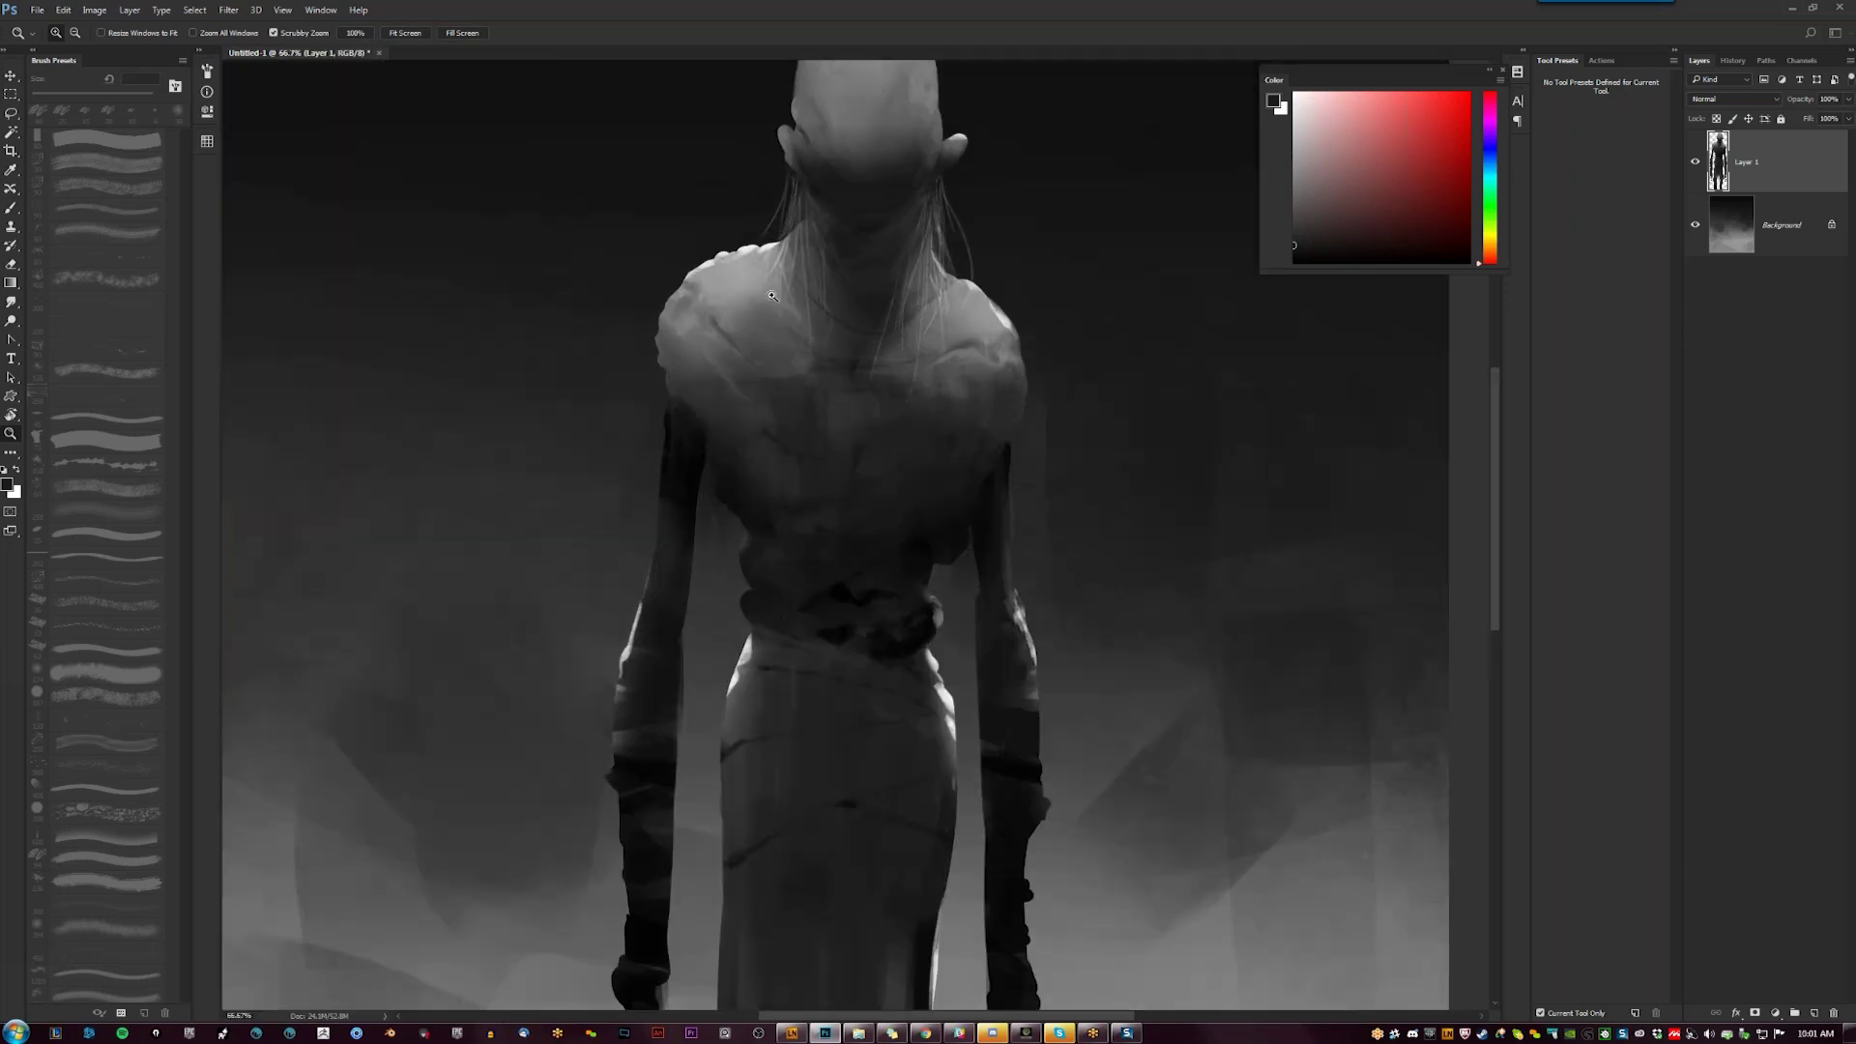
{"action": "key", "text": "b"}
{"action": "mouse_move", "coordinate": [730, 288]}
{"action": "left_mouse_down"}
{"action": "mouse_move", "coordinate": [763, 271]}
{"action": "mouse_move", "coordinate": [711, 285]}
{"action": "mouse_move", "coordinate": [730, 298]}
{"action": "mouse_move", "coordinate": [701, 316]}
{"action": "mouse_move", "coordinate": [684, 306]}
{"action": "mouse_move", "coordinate": [723, 360]}
{"action": "left_mouse_up"}
{"action": "key", "text": "ctrl+z"}
{"action": "left_click", "coordinate": [743, 278], "text": "alt"}
{"action": "mouse_move", "coordinate": [947, 296]}
{"action": "left_mouse_down"}
{"action": "mouse_move", "coordinate": [965, 324]}
{"action": "mouse_move", "coordinate": [974, 305]}
{"action": "mouse_move", "coordinate": [1000, 319]}
{"action": "left_mouse_up"}
Check the whole figure, sample dark grey from the left upper arm and enlarge the brush
{"action": "key", "text": "z"}
{"action": "left_click", "coordinate": [981, 400], "text": "alt"}
{"action": "left_click", "coordinate": [982, 401], "text": "alt"}
{"action": "left_click", "coordinate": [981, 400], "text": "alt"}
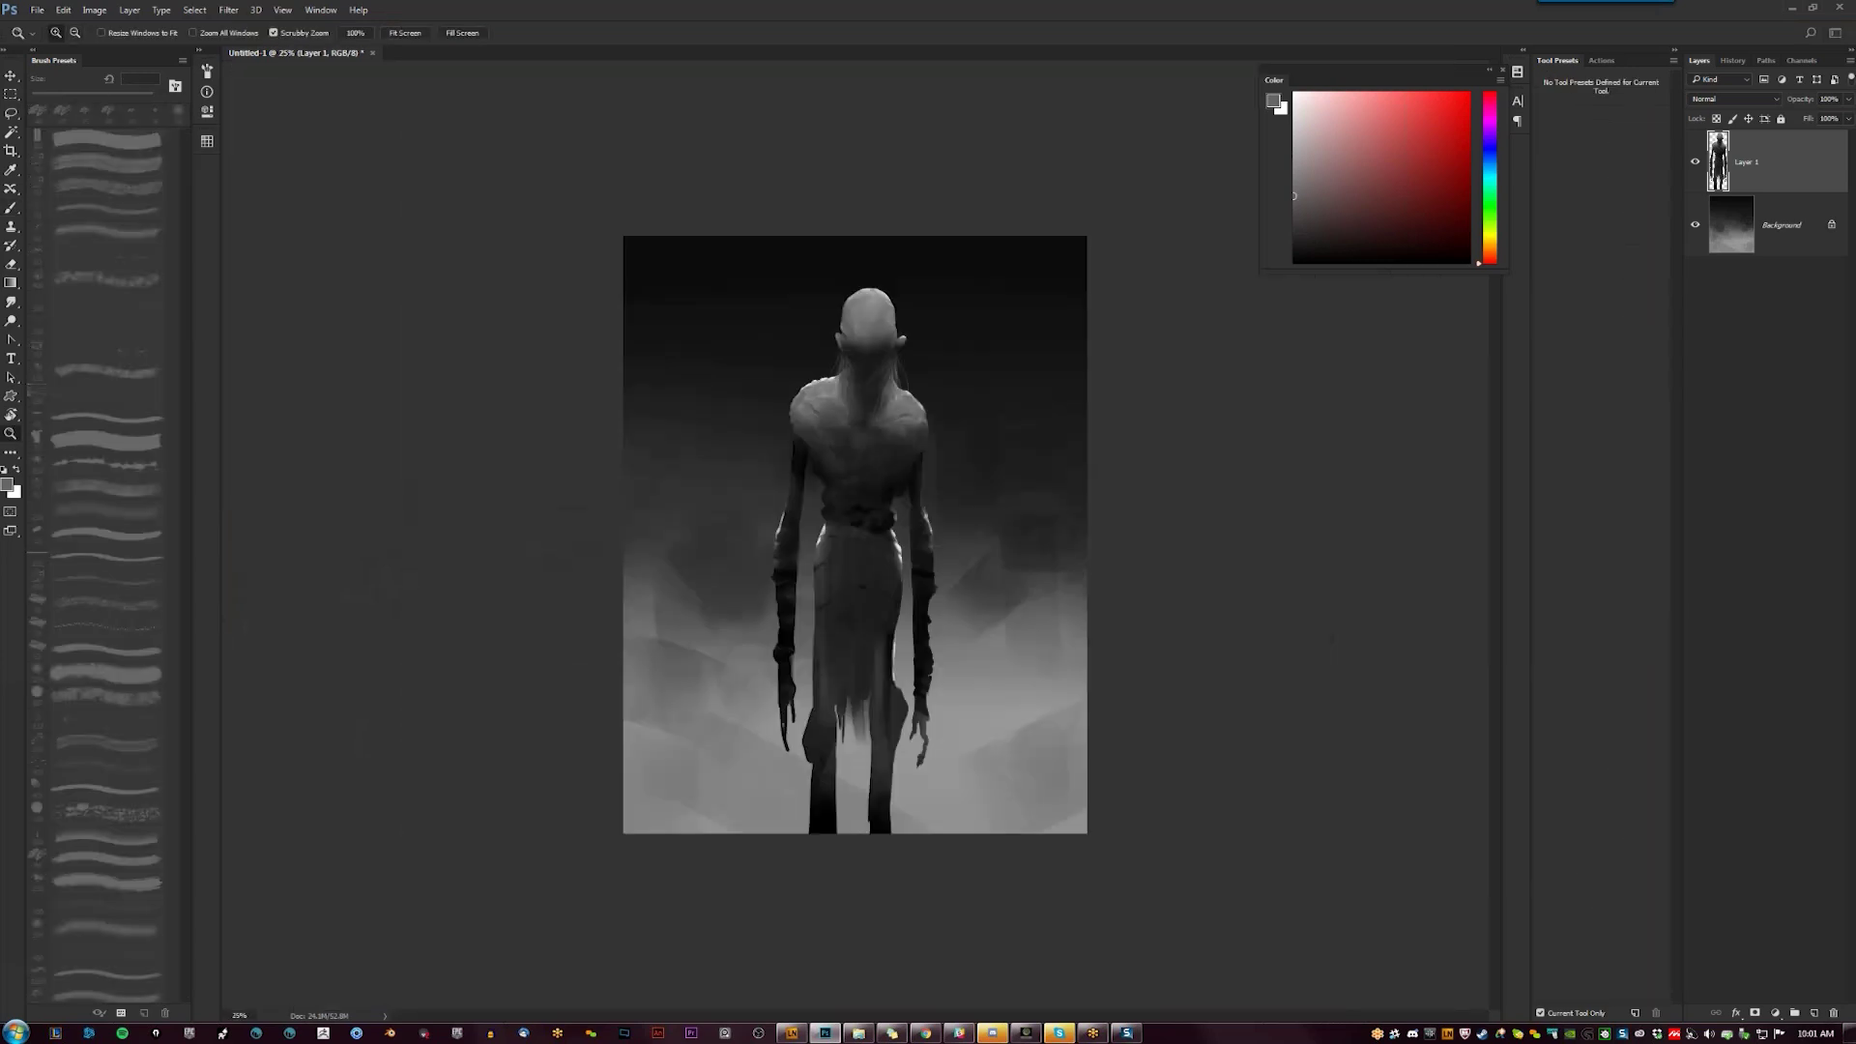
{"action": "left_click", "coordinate": [850, 462]}
{"action": "left_click", "coordinate": [850, 462]}
{"action": "key", "text": "b"}
{"action": "left_click", "coordinate": [804, 393], "text": "alt"}
{"action": "left_click", "coordinate": [744, 389], "text": "alt"}
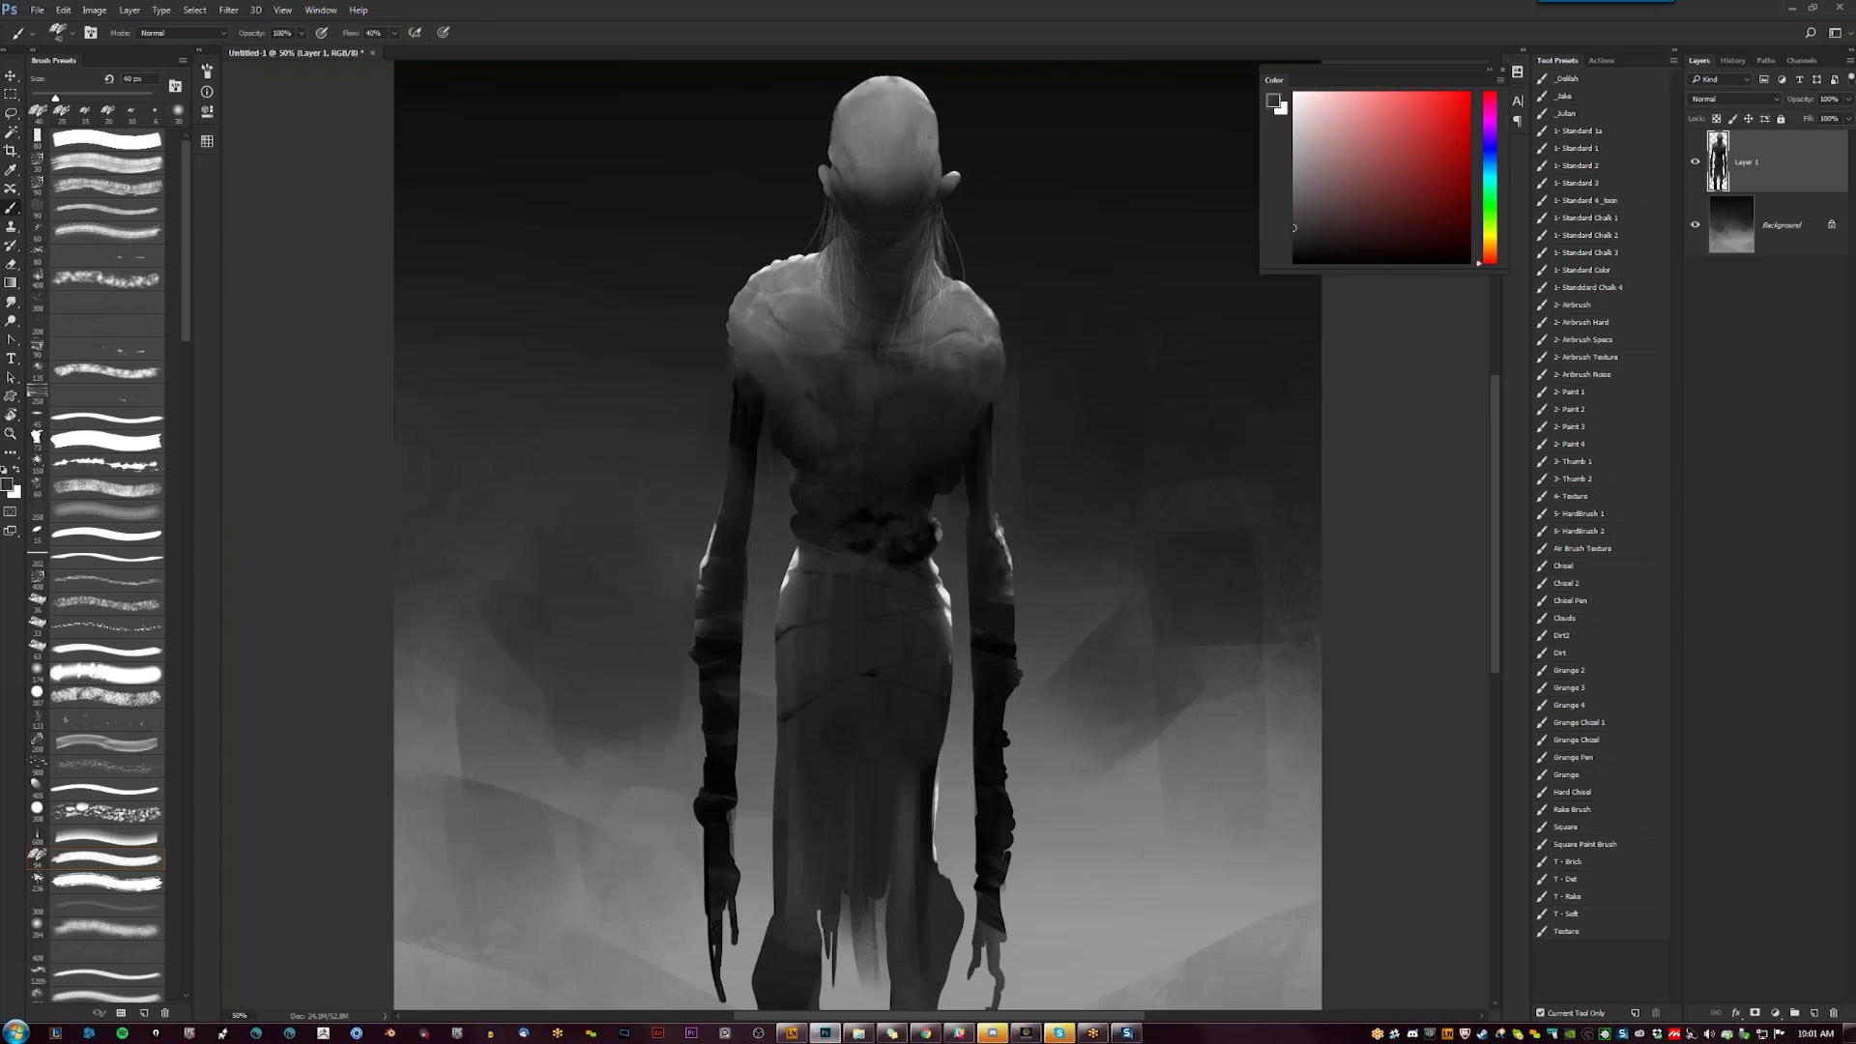
{"action": "key", "text": "bracketright"}
{"action": "key", "text": "bracketright"}
{"action": "key", "text": "bracketright"}
{"action": "key", "text": "bracketright"}
{"action": "key", "text": "bracketright"}
{"action": "key", "text": "bracketleft"}
Switch to a near-white colour, reduce the brush to a fine tip and sample grey from the left ear
{"action": "key", "text": "x"}
{"action": "key", "text": "bracketleft"}
{"action": "key", "text": "bracketleft"}
{"action": "key", "text": "bracketleft"}
{"action": "key", "text": "bracketleft"}
{"action": "key", "text": "bracketleft"}
{"action": "key", "text": "bracketleft"}
{"action": "key", "text": "bracketleft"}
{"action": "key", "text": "bracketleft"}
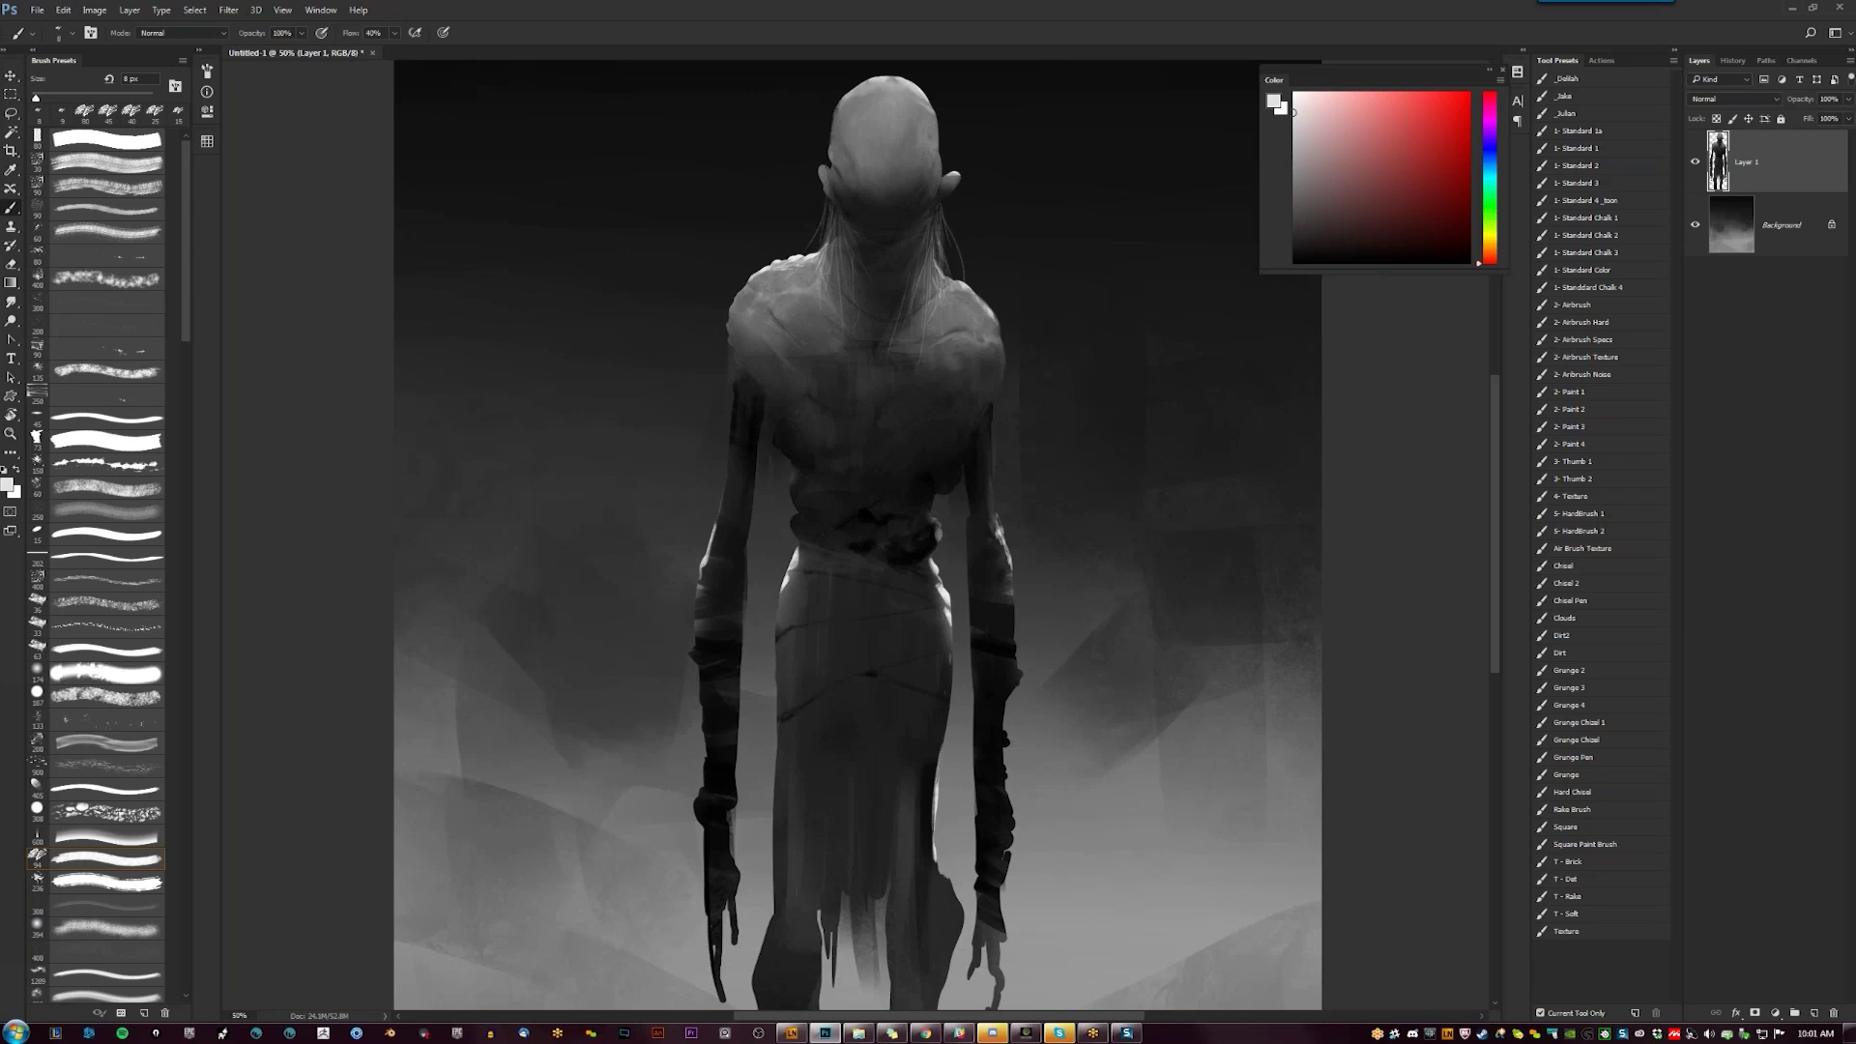
{"action": "key", "text": "bracketright"}
{"action": "key", "text": "bracketright"}
{"action": "left_click", "coordinate": [835, 178], "text": "alt"}
Lock Layer 1's transparent pixels, touch up the left ear with a 25 px white brush and sample grey from the head
{"action": "key", "text": "slash"}
{"action": "key", "text": "d"}
{"action": "key", "text": "x"}
{"action": "key", "text": "bracketright"}
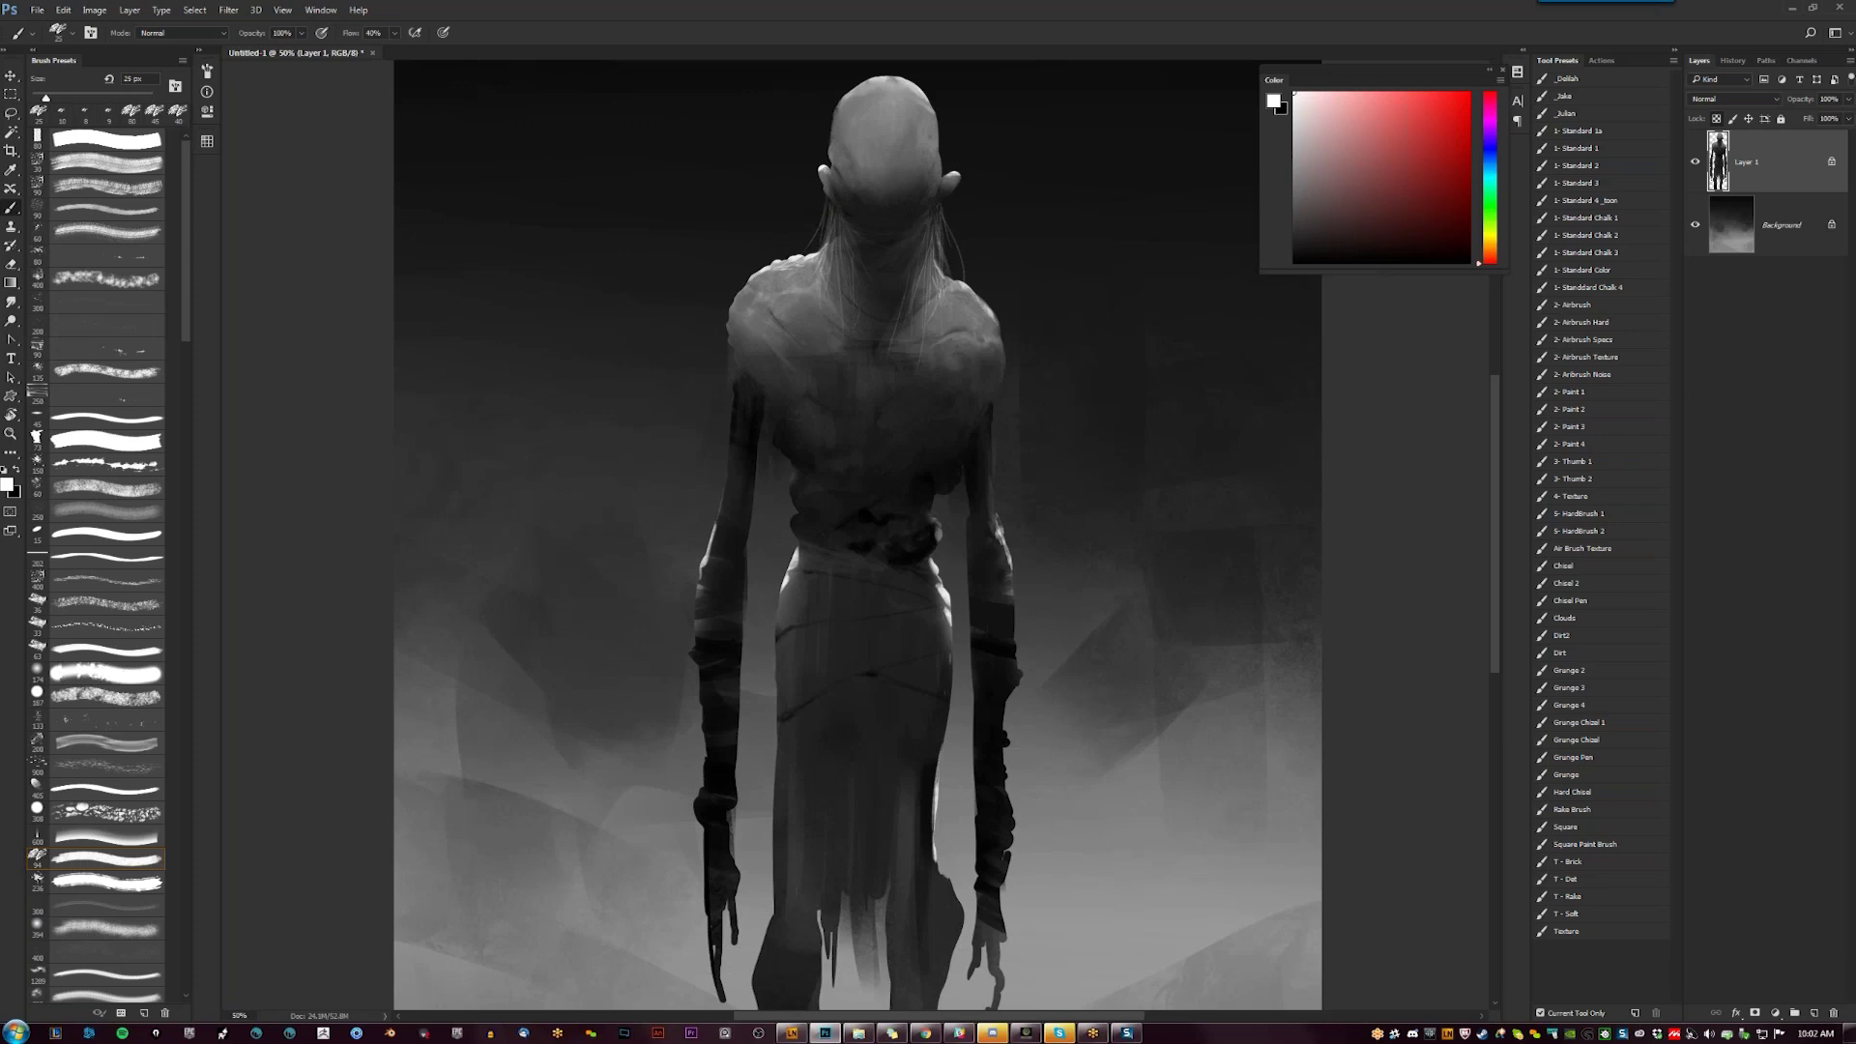
{"action": "left_click_drag", "start_coordinate": [858, 513], "coordinate": [875, 570]}
{"action": "left_click_drag", "start_coordinate": [861, 238], "coordinate": [838, 236]}
{"action": "left_click", "coordinate": [866, 253], "text": "alt"}
{"action": "left_click", "coordinate": [847, 218], "text": "alt"}
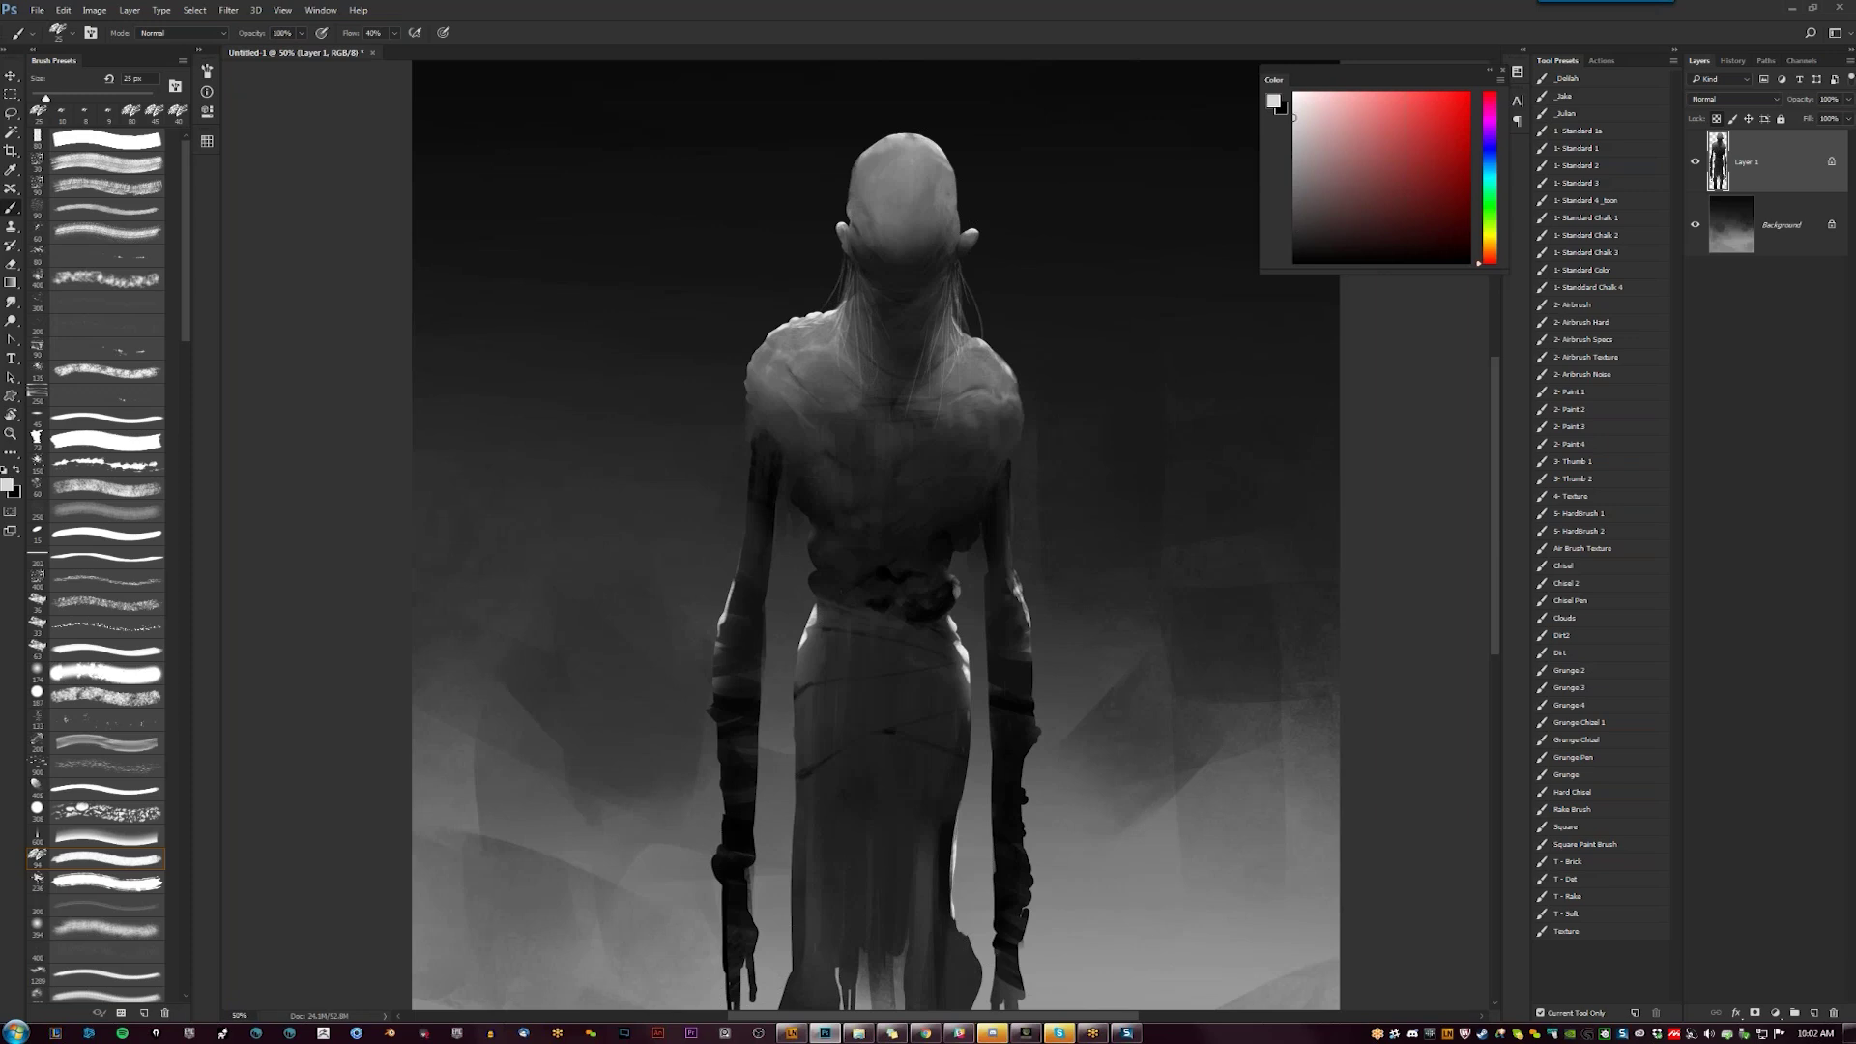
Adjust the brush size to about 45 px, check the whole figure and return to the brush
{"action": "key", "text": "bracketleft"}
{"action": "key", "text": "bracketright"}
{"action": "key", "text": "bracketright"}
{"action": "key", "text": "bracketright"}
{"action": "key", "text": "bracketright"}
{"action": "key", "text": "bracketright"}
{"action": "key", "text": "bracketright"}
{"action": "key", "text": "bracketright"}
{"action": "key", "text": "bracketleft"}
{"action": "key", "text": "bracketleft"}
{"action": "key", "text": "bracketleft"}
{"action": "key", "text": "bracketleft"}
{"action": "key", "text": "bracketleft"}
{"action": "key", "text": "bracketleft"}
{"action": "key", "text": "bracketleft"}
{"action": "key", "text": "bracketleft"}
{"action": "key", "text": "bracketleft"}
{"action": "key", "text": "bracketleft"}
{"action": "key", "text": "bracketleft"}
{"action": "key", "text": "bracketleft"}
{"action": "key", "text": "bracketleft"}
{"action": "key", "text": "bracketright"}
{"action": "key", "text": "bracketright"}
{"action": "key", "text": "bracketright"}
{"action": "key", "text": "bracketright"}
{"action": "key", "text": "bracketright"}
{"action": "key", "text": "bracketright"}
{"action": "key", "text": "bracketright"}
{"action": "key", "text": "bracketright"}
{"action": "key", "text": "z"}
{"action": "left_click", "coordinate": [894, 494], "text": "alt"}
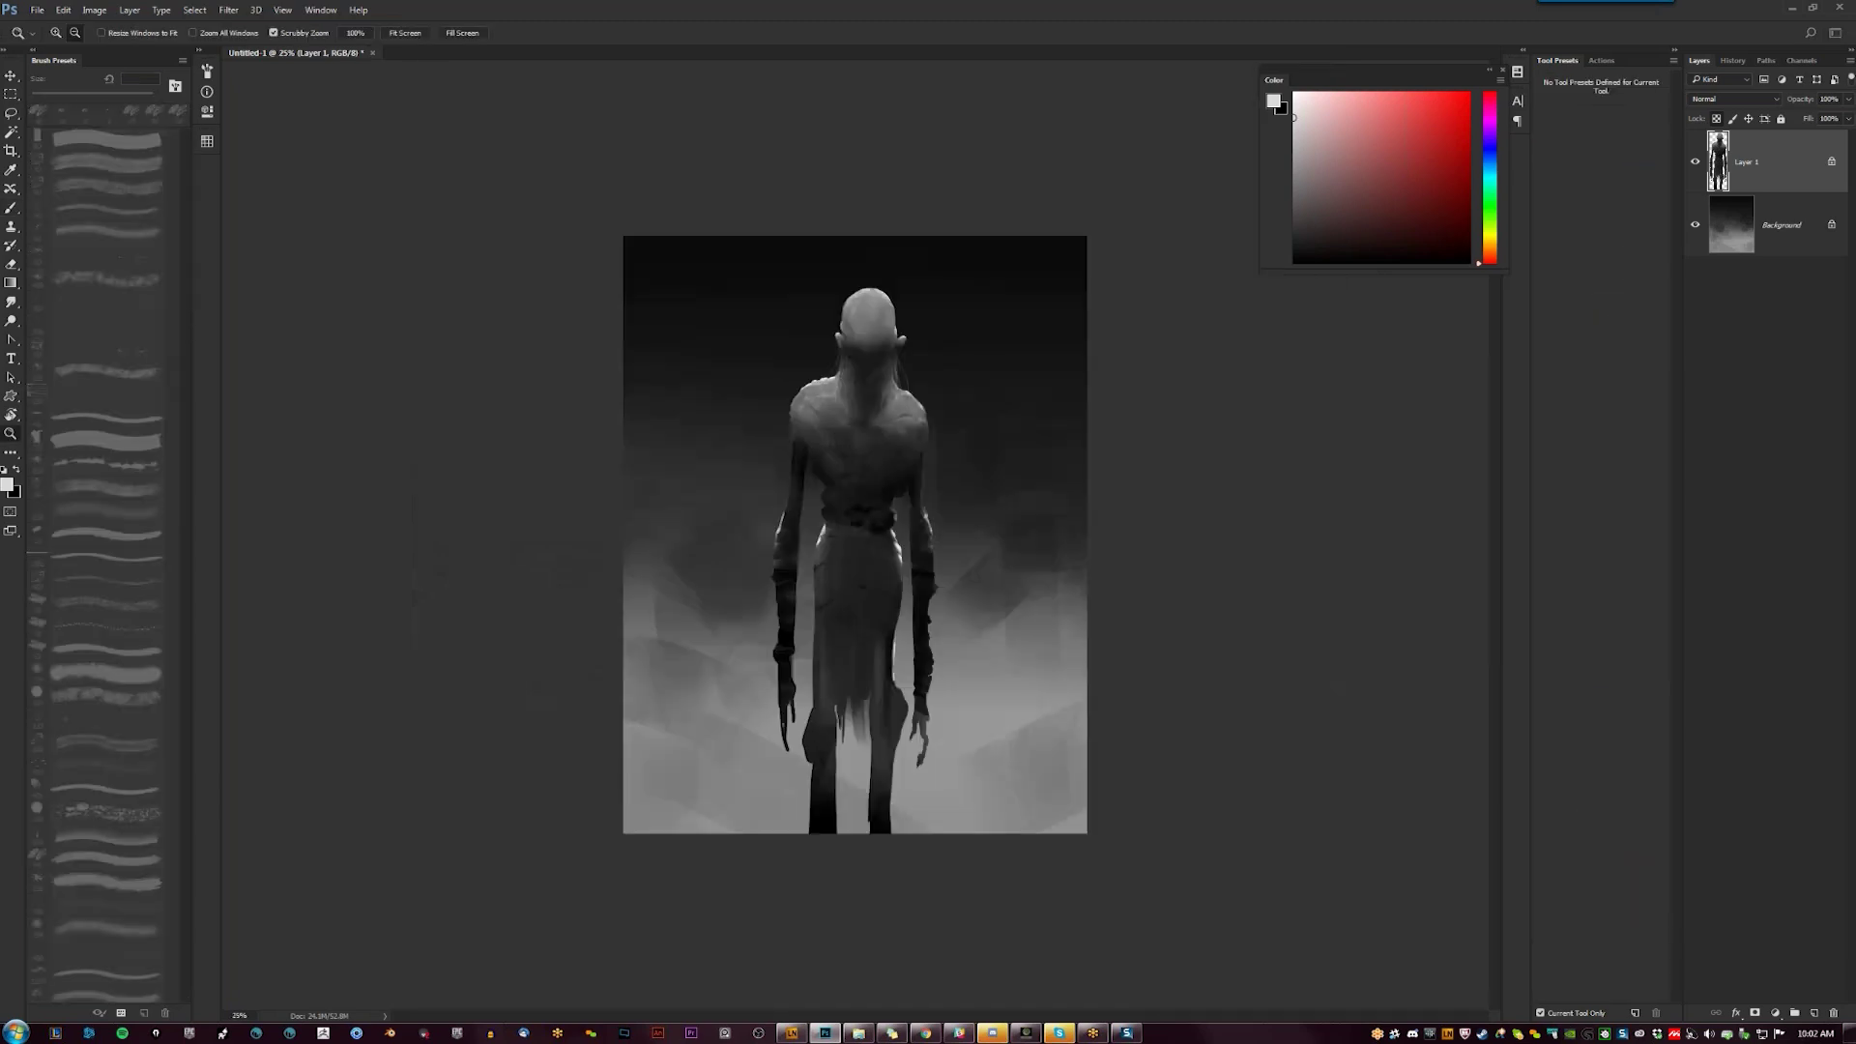
{"action": "left_click", "coordinate": [886, 472]}
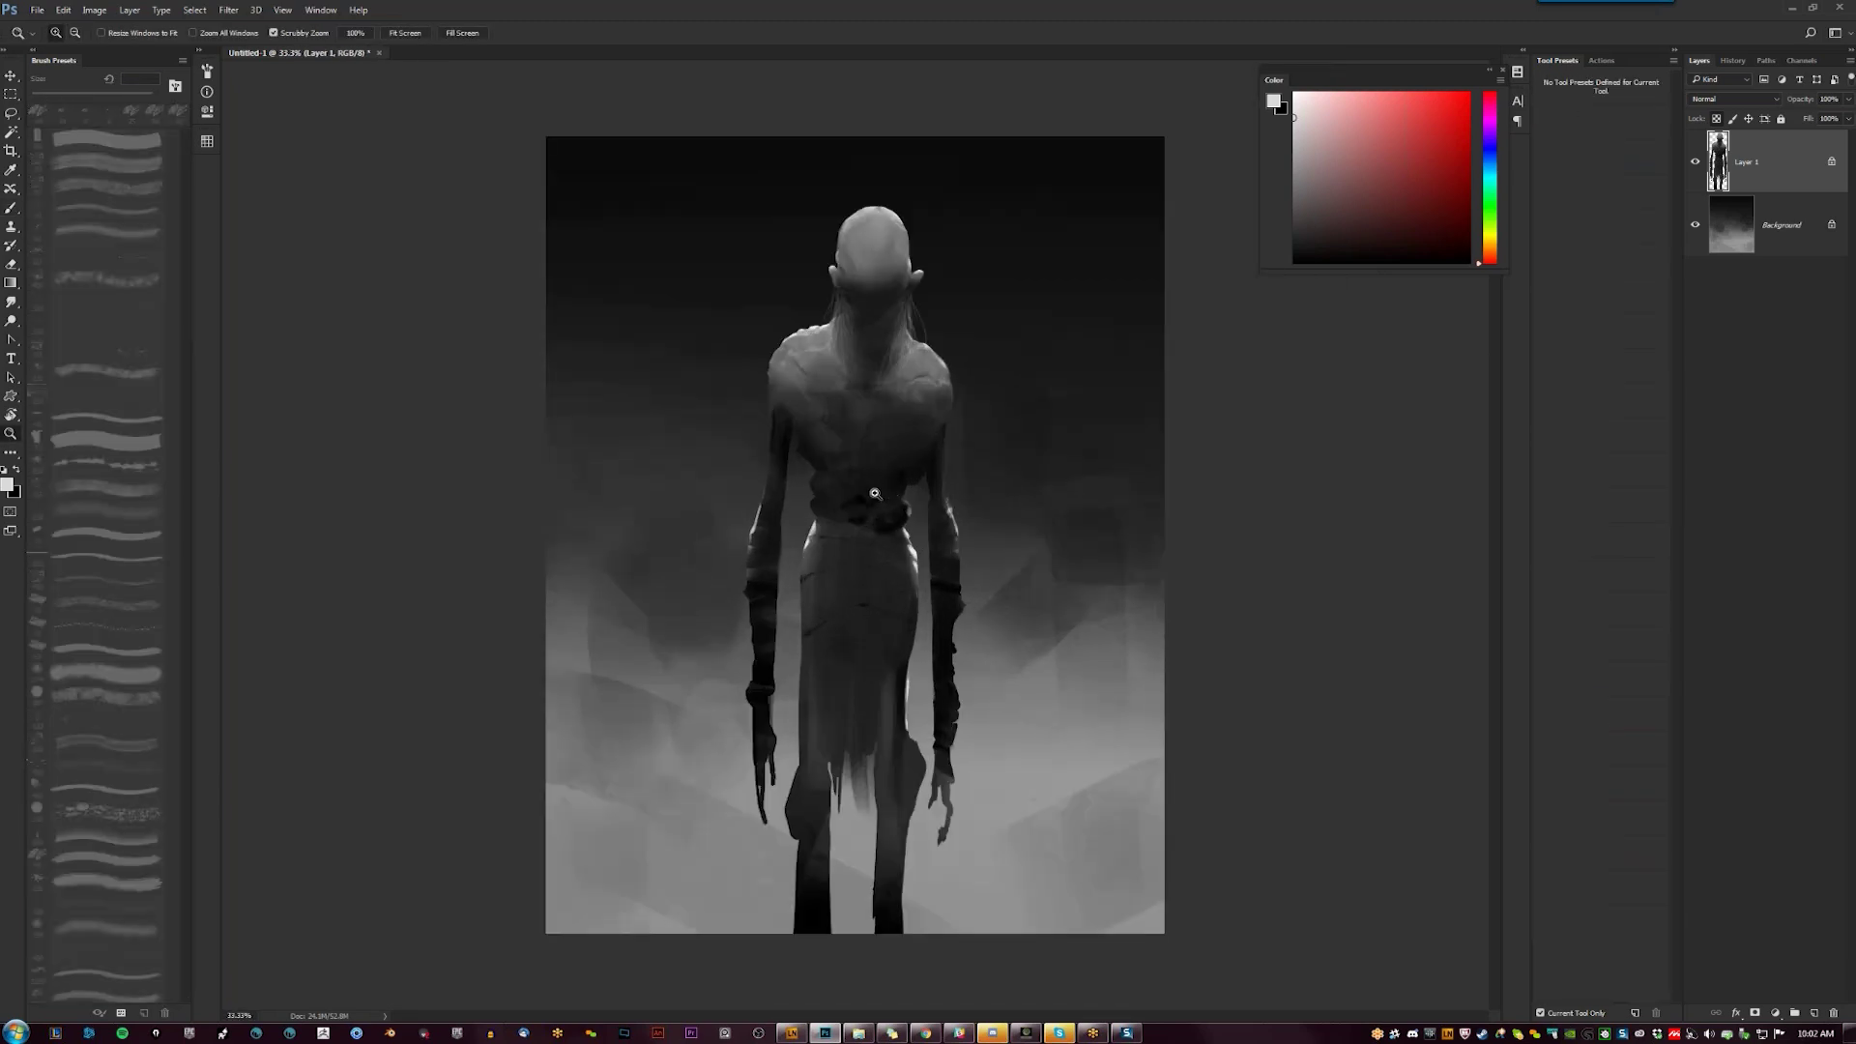
{"action": "key", "text": "b"}
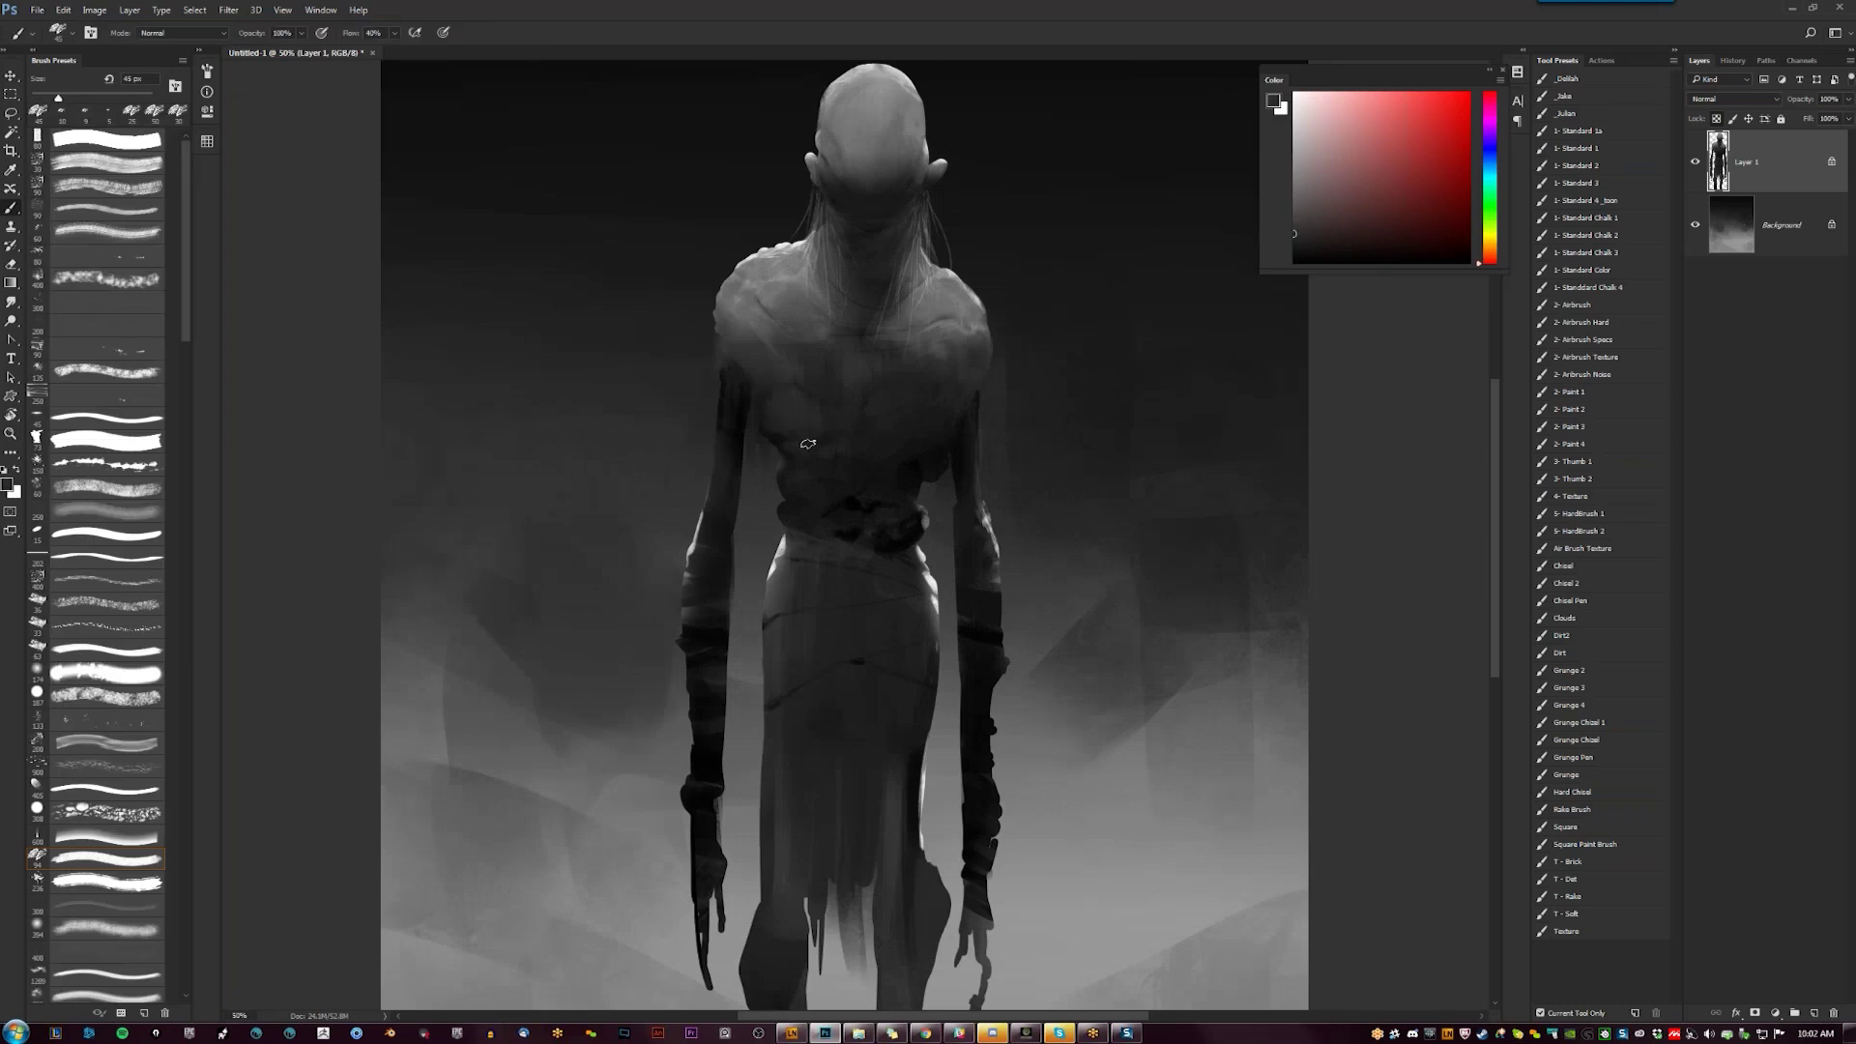
Sample dark grey from the left side of the chest, enlarge the brush and soften the shading on the right shoulder
{"action": "left_click", "coordinate": [790, 439], "text": "alt"}
{"action": "left_click", "coordinate": [782, 421], "text": "alt"}
{"action": "key", "text": "bracketright"}
{"action": "key", "text": "bracketright"}
{"action": "key", "text": "bracketright"}
{"action": "key", "text": "bracketright"}
{"action": "key", "text": "bracketright"}
{"action": "key", "text": "bracketright"}
{"action": "key", "text": "bracketright"}
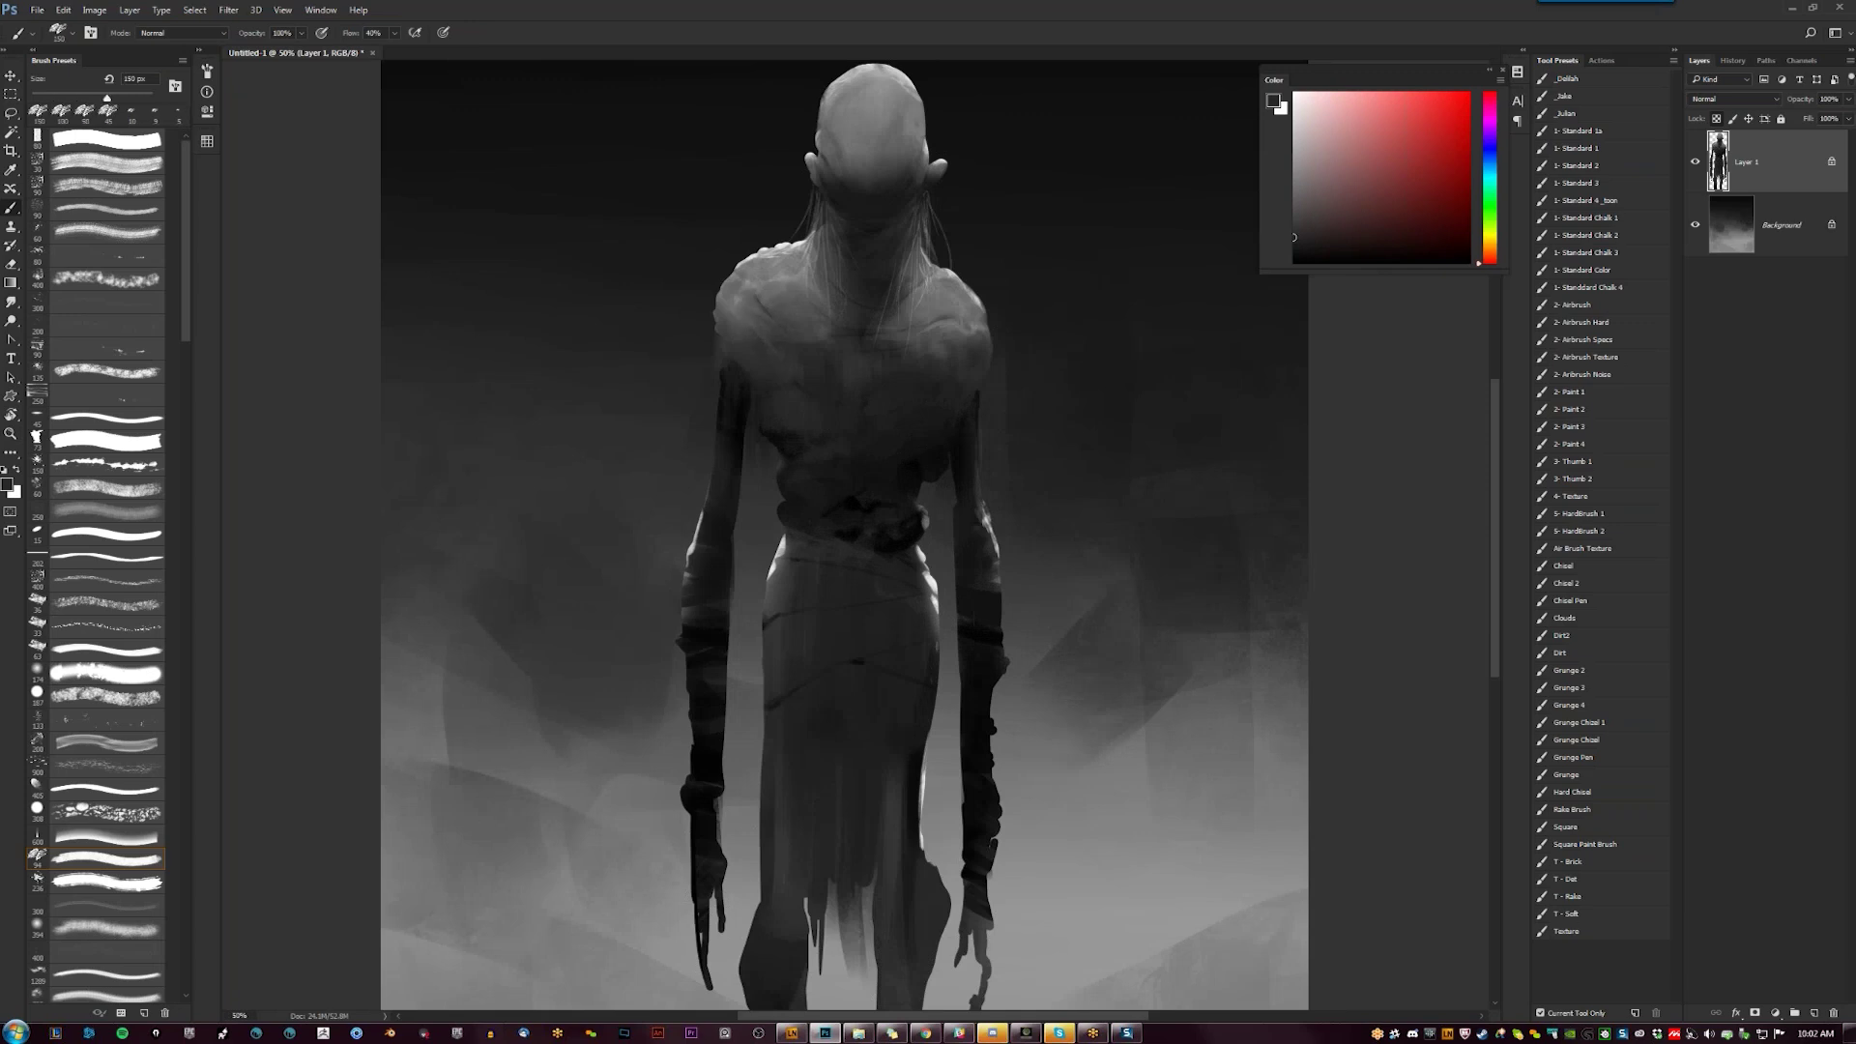
{"action": "left_click_drag", "start_coordinate": [967, 329], "coordinate": [971, 311]}
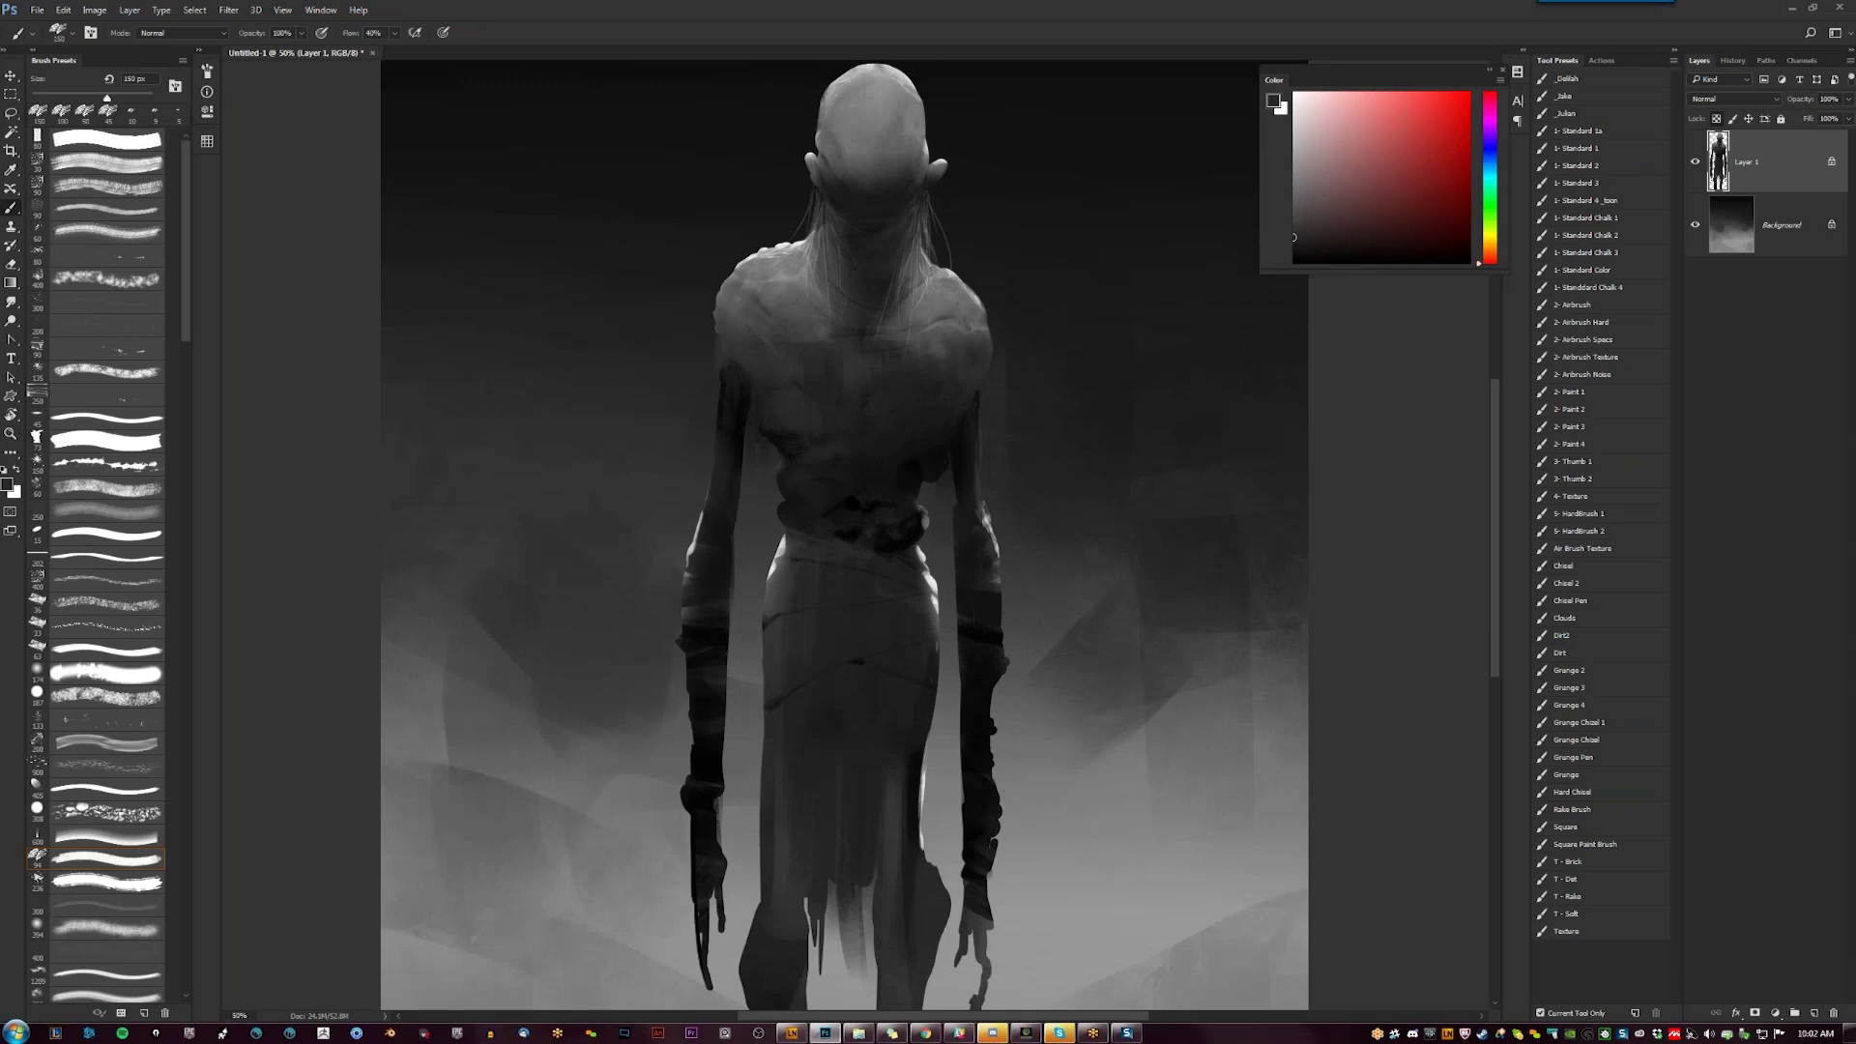
Unlock Layer 1's transparent pixels and paint dark cloth down between the legs and along both sides of the skirt
{"action": "key", "text": "ctrl+minus"}
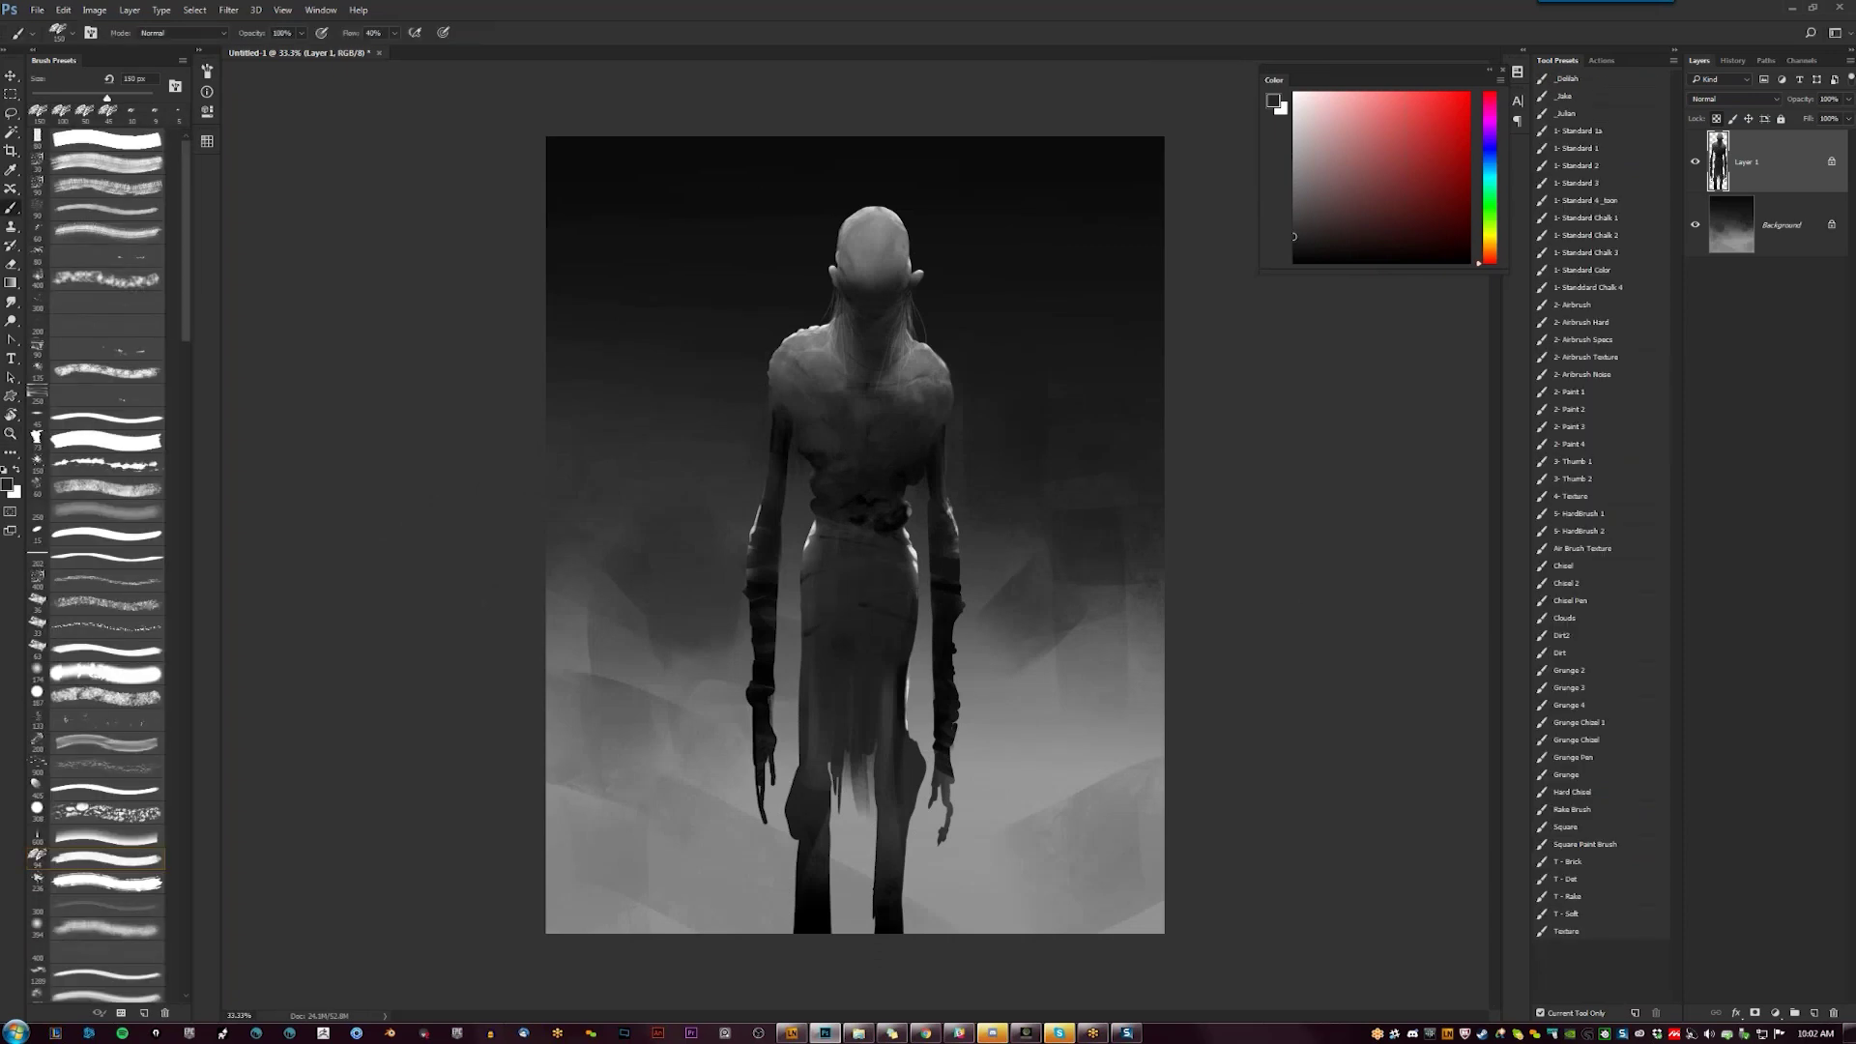
{"action": "key", "text": "d"}
{"action": "key", "text": "/"}
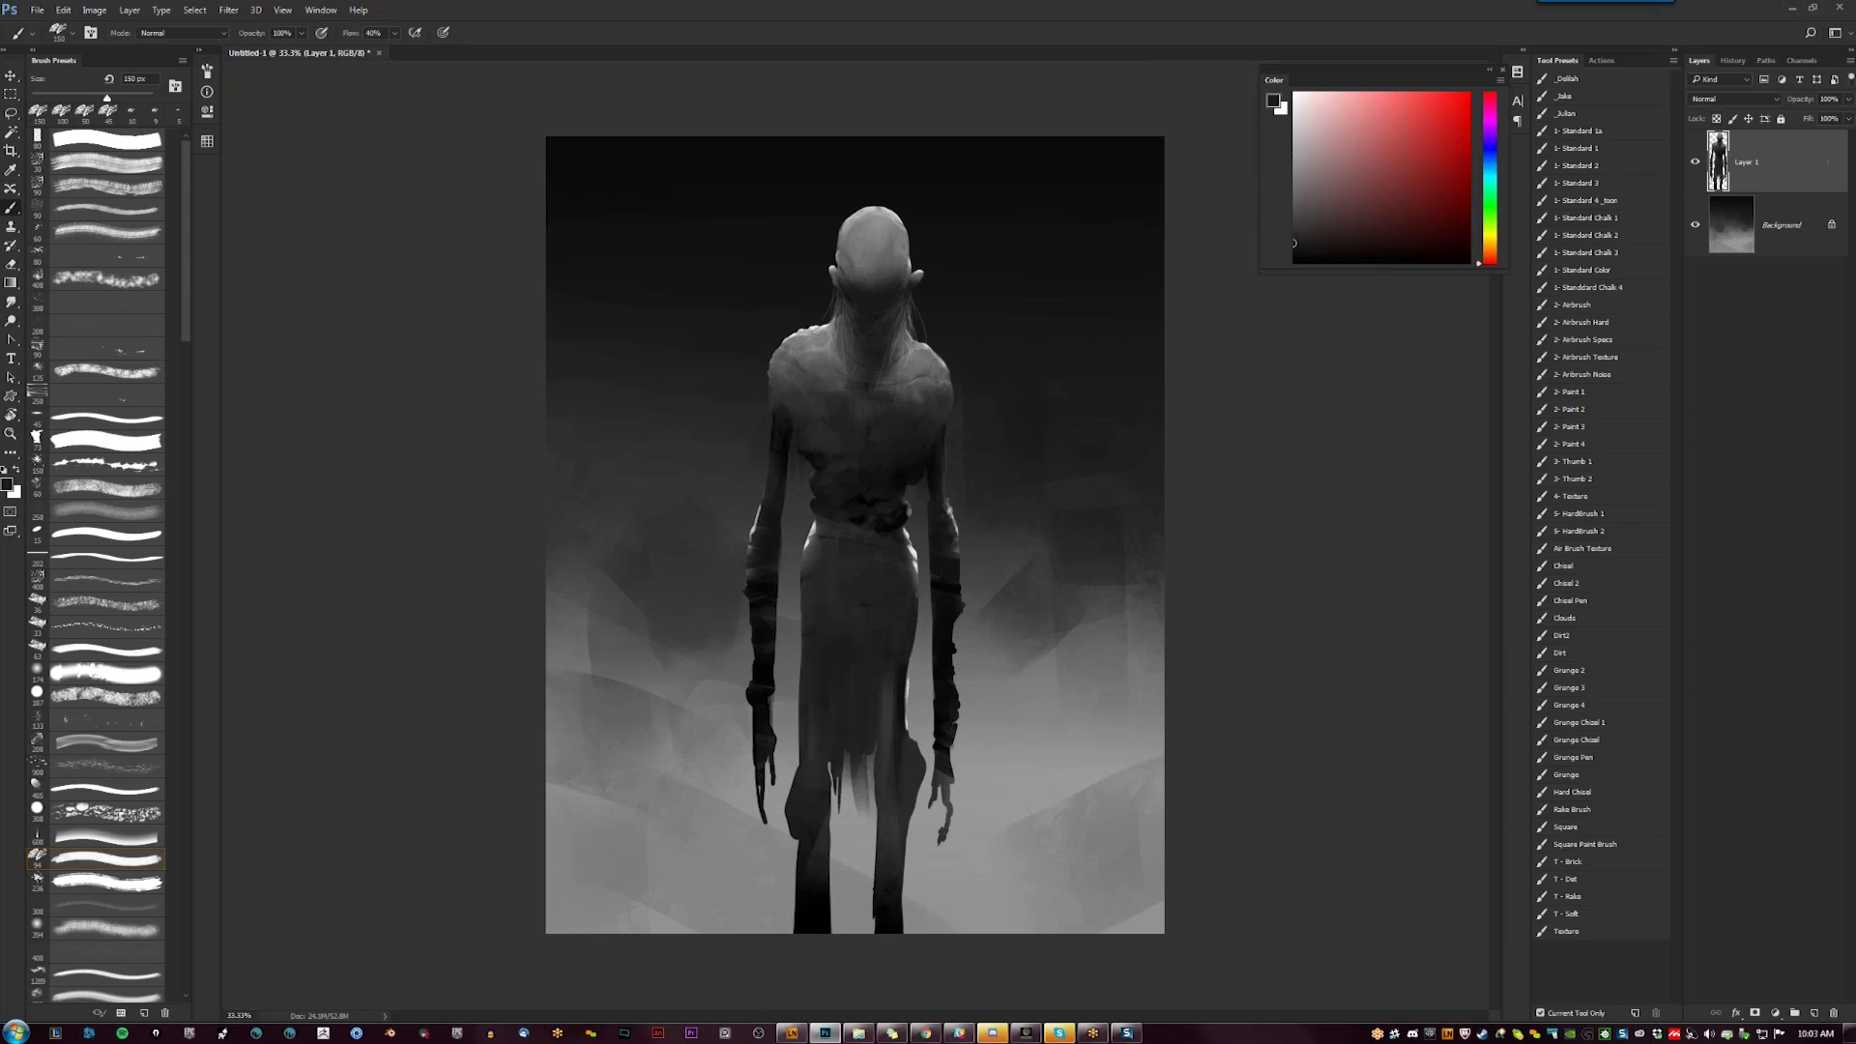
{"action": "left_click_drag", "start_coordinate": [853, 756], "coordinate": [850, 855]}
{"action": "mouse_move", "coordinate": [864, 791]}
{"action": "left_mouse_down"}
{"action": "mouse_move", "coordinate": [870, 875]}
{"action": "mouse_move", "coordinate": [870, 857]}
{"action": "left_mouse_up"}
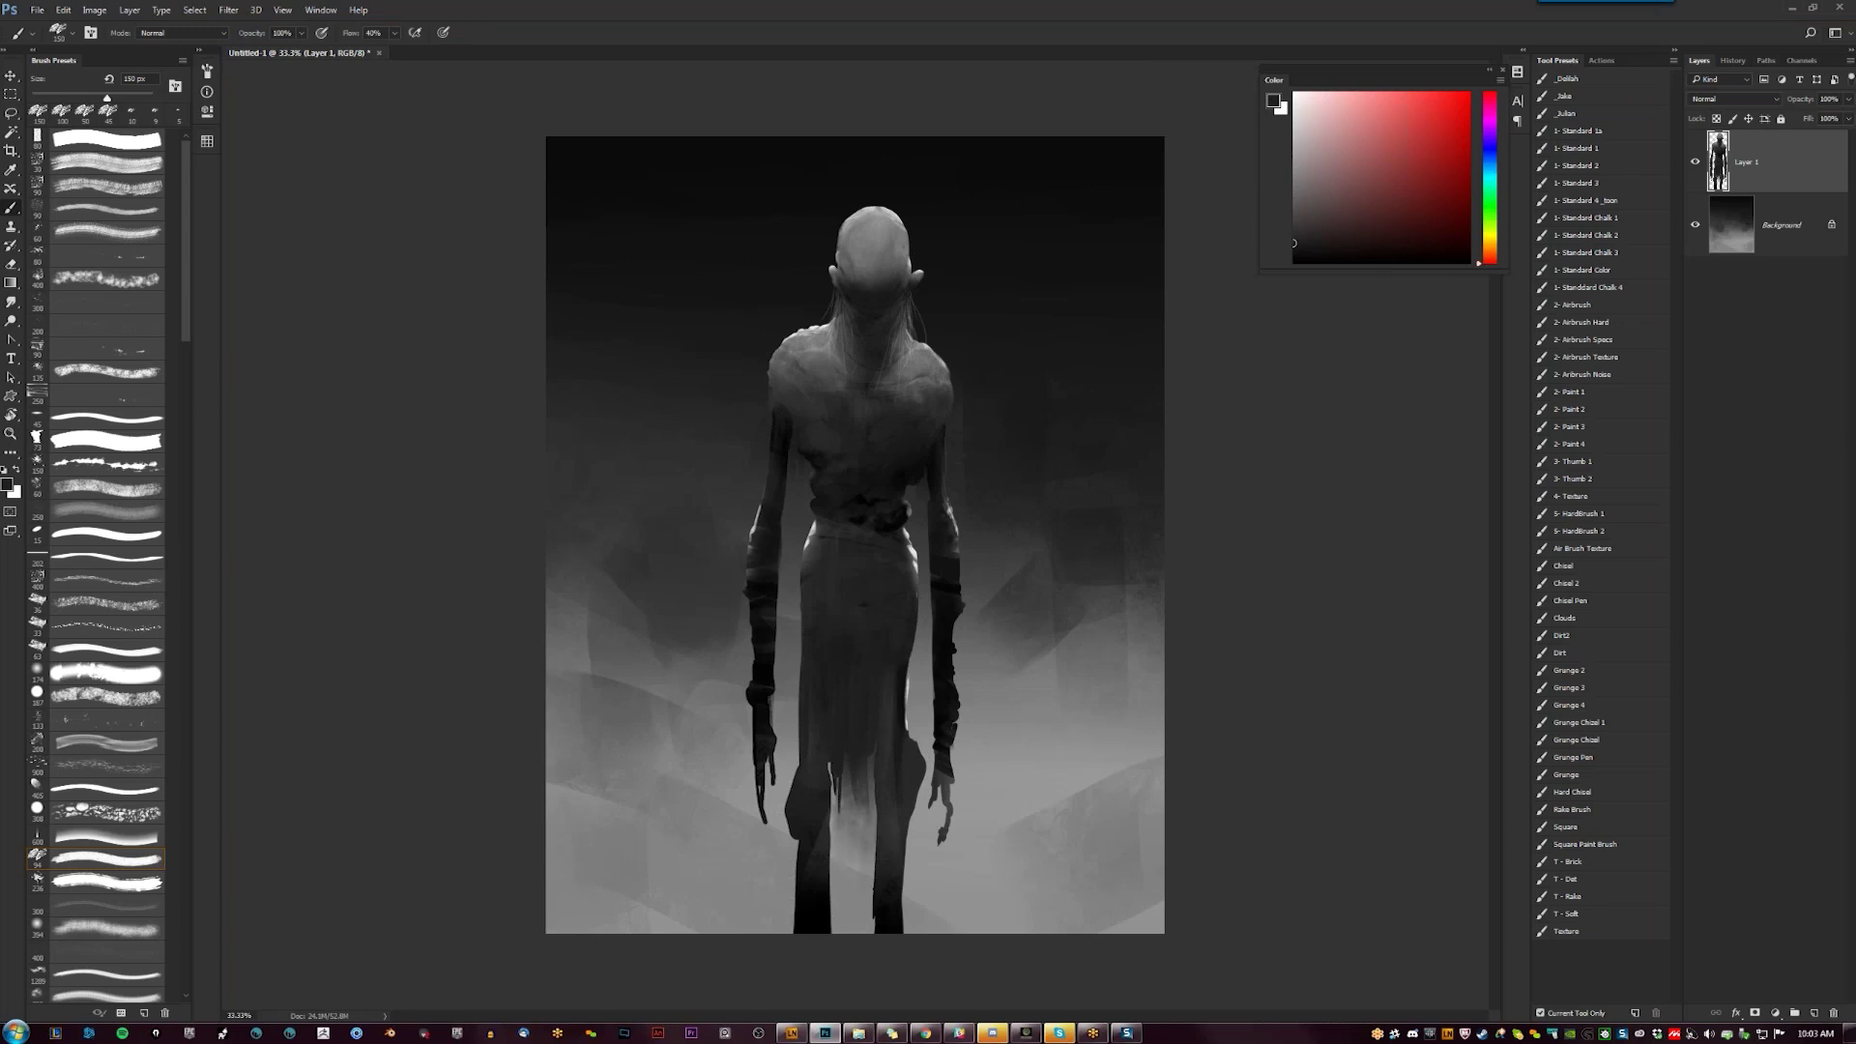
{"action": "left_click_drag", "start_coordinate": [909, 657], "coordinate": [912, 739]}
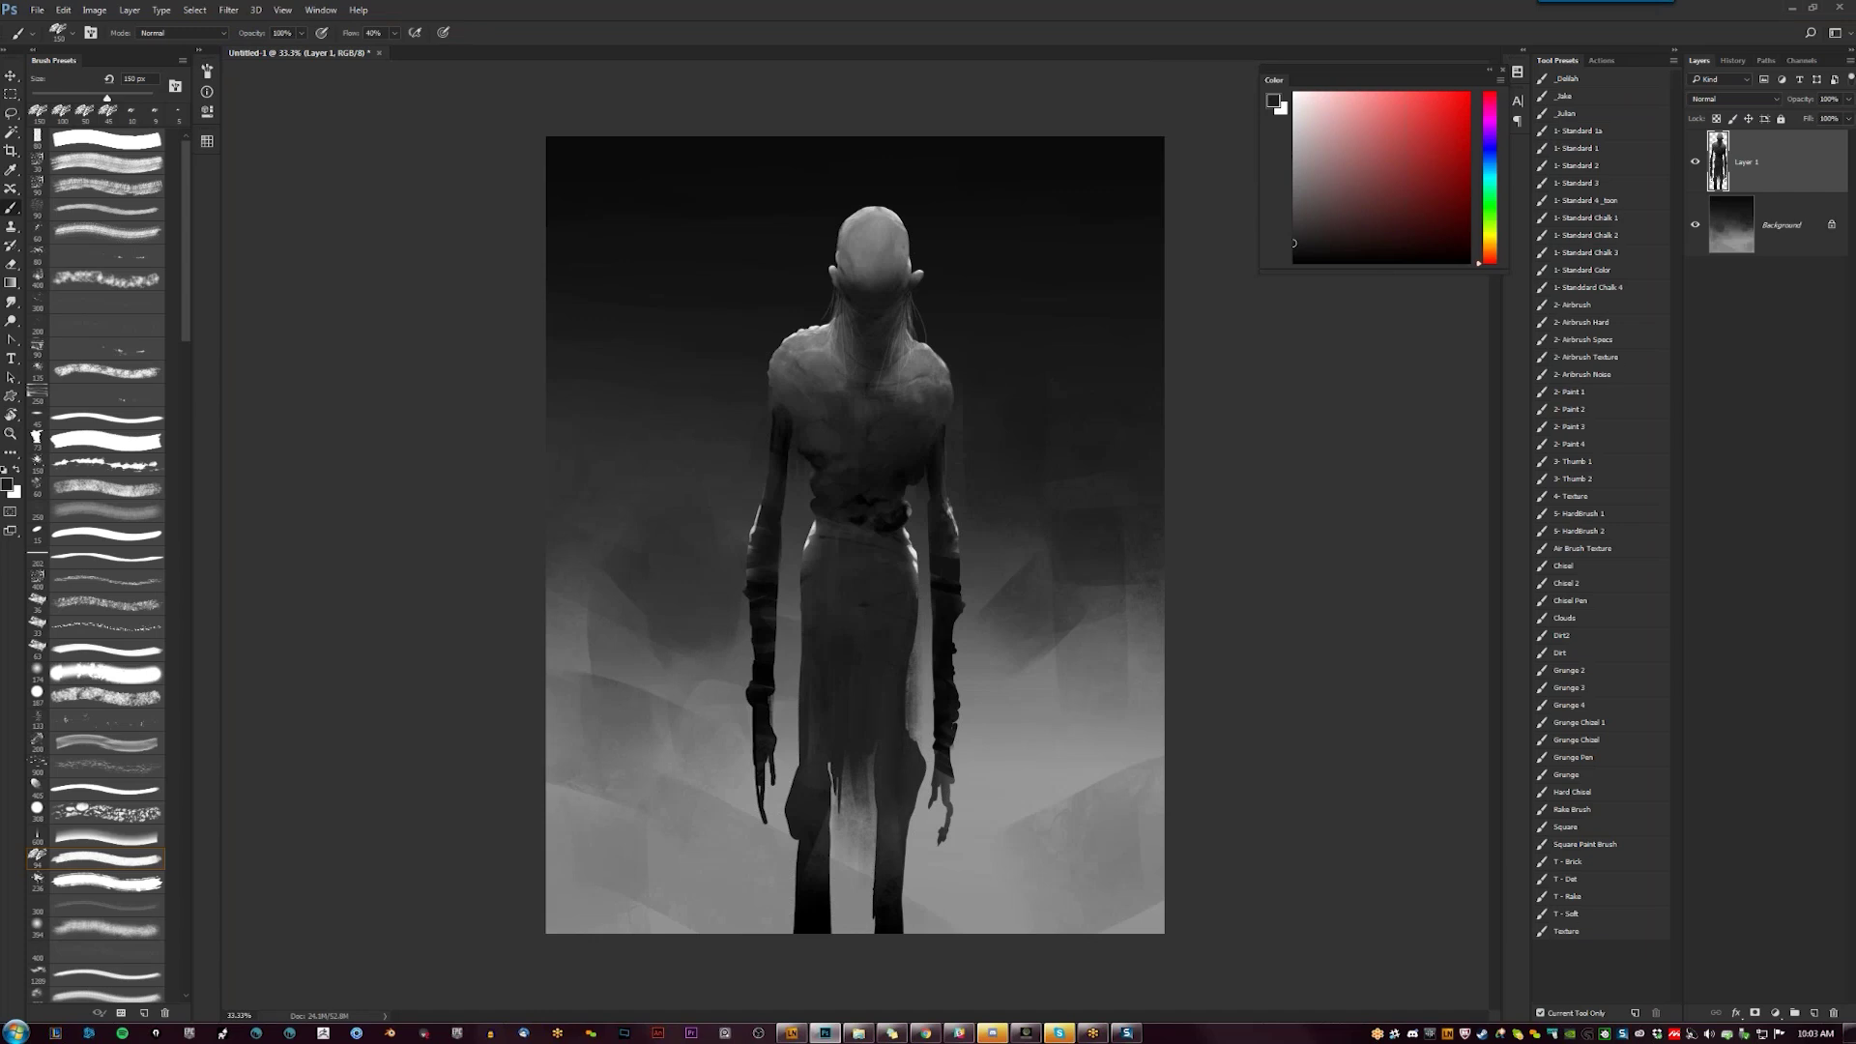
{"action": "mouse_move", "coordinate": [798, 609]}
{"action": "left_mouse_down"}
{"action": "mouse_move", "coordinate": [798, 769]}
{"action": "mouse_move", "coordinate": [847, 887]}
{"action": "left_mouse_up"}
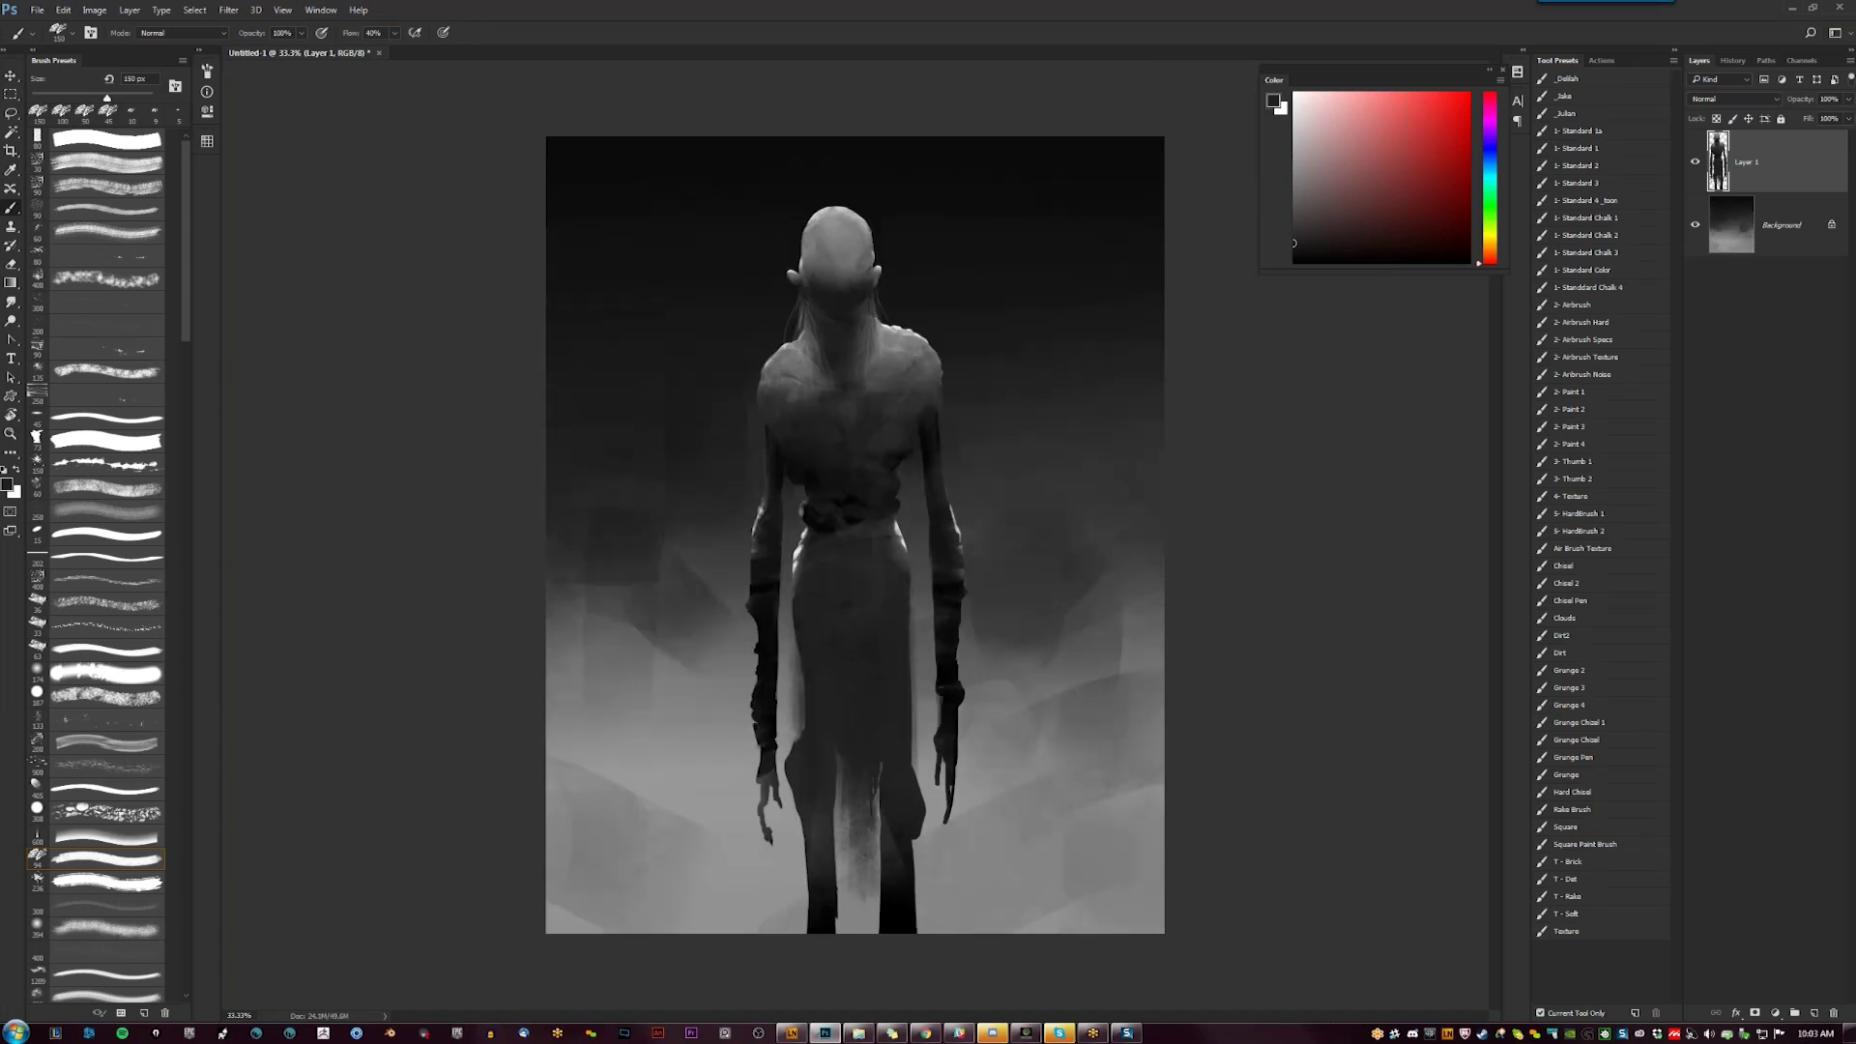
Reduce the brush to 8 px, pick a light grey and lock Layer 1's transparent pixels again
{"action": "key", "text": "bracketleft"}
{"action": "key", "text": "bracketleft"}
{"action": "key", "text": "bracketleft"}
{"action": "key", "text": "bracketleft"}
{"action": "key", "text": "bracketleft"}
{"action": "key", "text": "bracketleft"}
{"action": "key", "text": "bracketleft"}
{"action": "key", "text": "bracketleft"}
{"action": "key", "text": "bracketleft"}
{"action": "key", "text": "bracketleft"}
{"action": "key", "text": "bracketleft"}
{"action": "key", "text": "bracketleft"}
{"action": "key", "text": "bracketleft"}
{"action": "key", "text": "bracketleft"}
{"action": "key", "text": "bracketleft"}
{"action": "key", "text": "bracketleft"}
{"action": "key", "text": "x"}
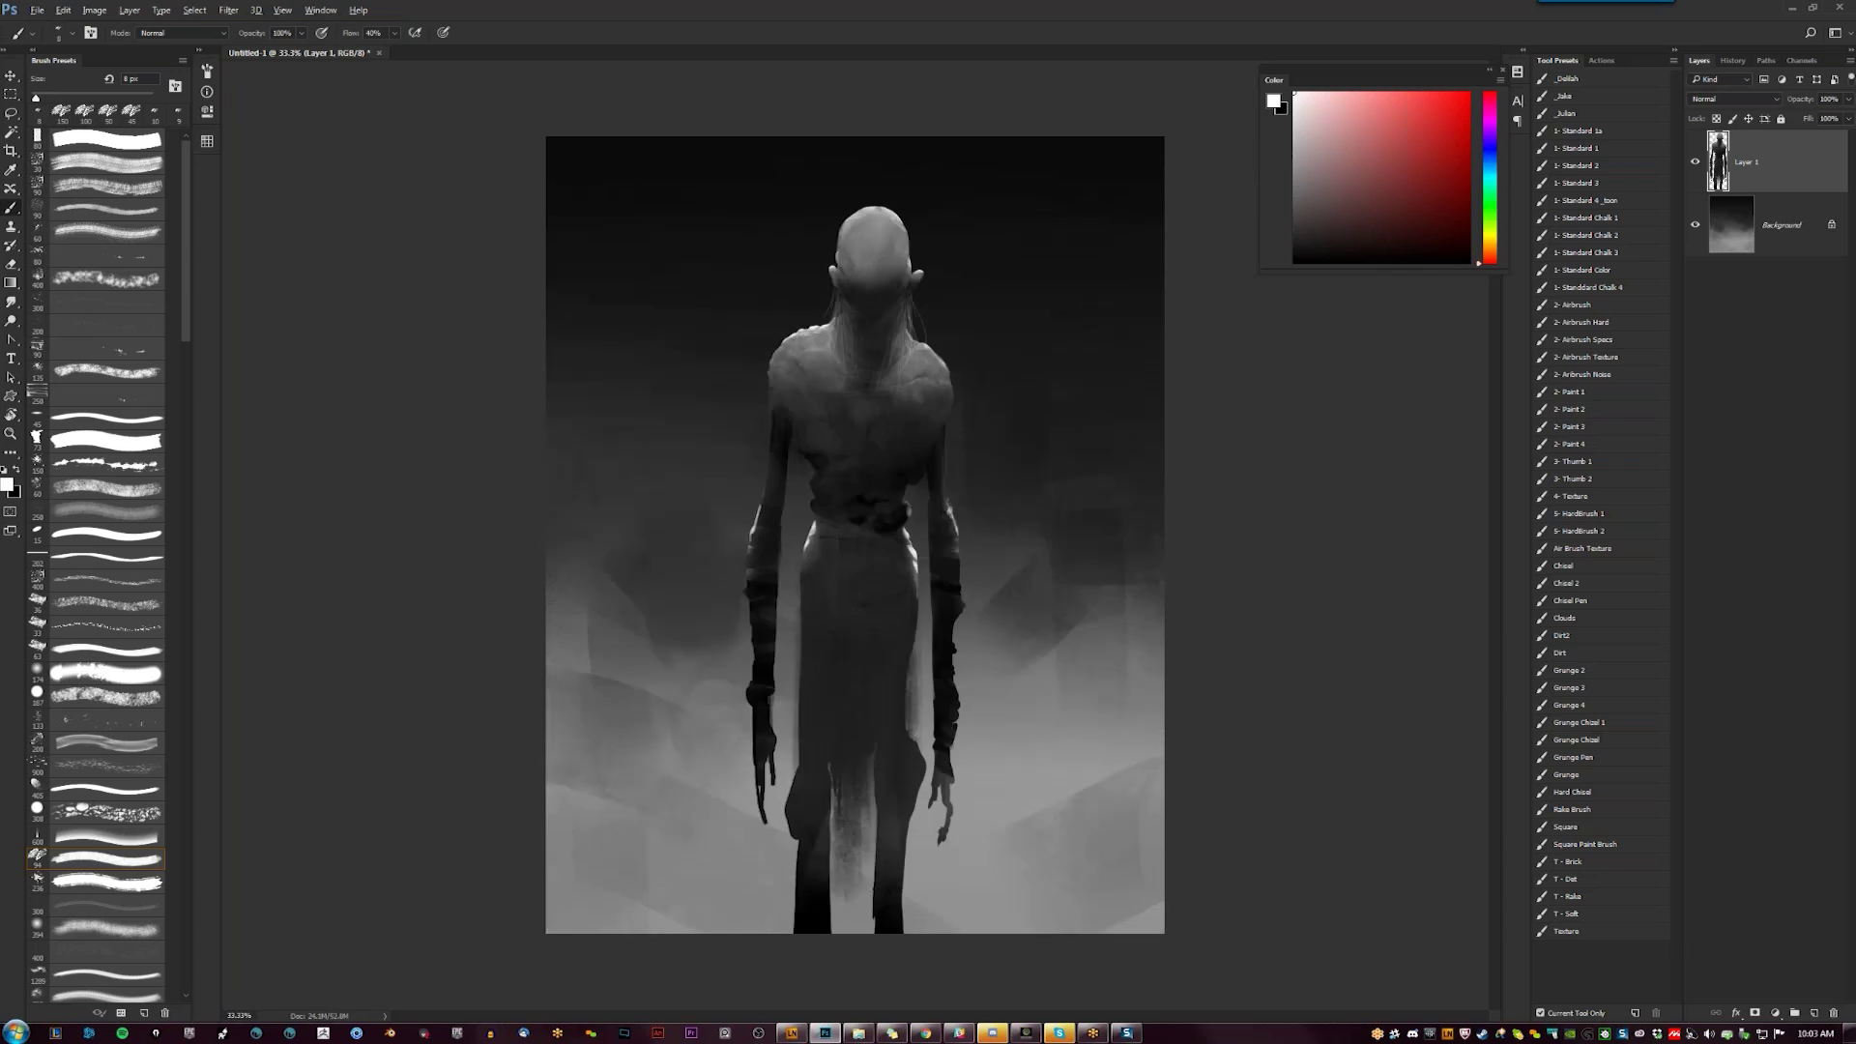
{"action": "left_click", "coordinate": [1293, 124]}
{"action": "key", "text": "slash"}
Enlarge the brush to 40 px and paint light touches on the left edge of the waist and the left shoulder
{"action": "key", "text": "bracketright"}
{"action": "key", "text": "bracketright"}
{"action": "key", "text": "bracketright"}
{"action": "key", "text": "bracketright"}
{"action": "key", "text": "bracketright"}
{"action": "left_click_drag", "start_coordinate": [811, 499], "coordinate": [807, 507]}
{"action": "left_click", "coordinate": [808, 505], "text": "alt"}
{"action": "key", "text": "x"}
{"action": "key", "text": "ctrl+plus"}
{"action": "left_click_drag", "start_coordinate": [788, 342], "coordinate": [775, 354]}
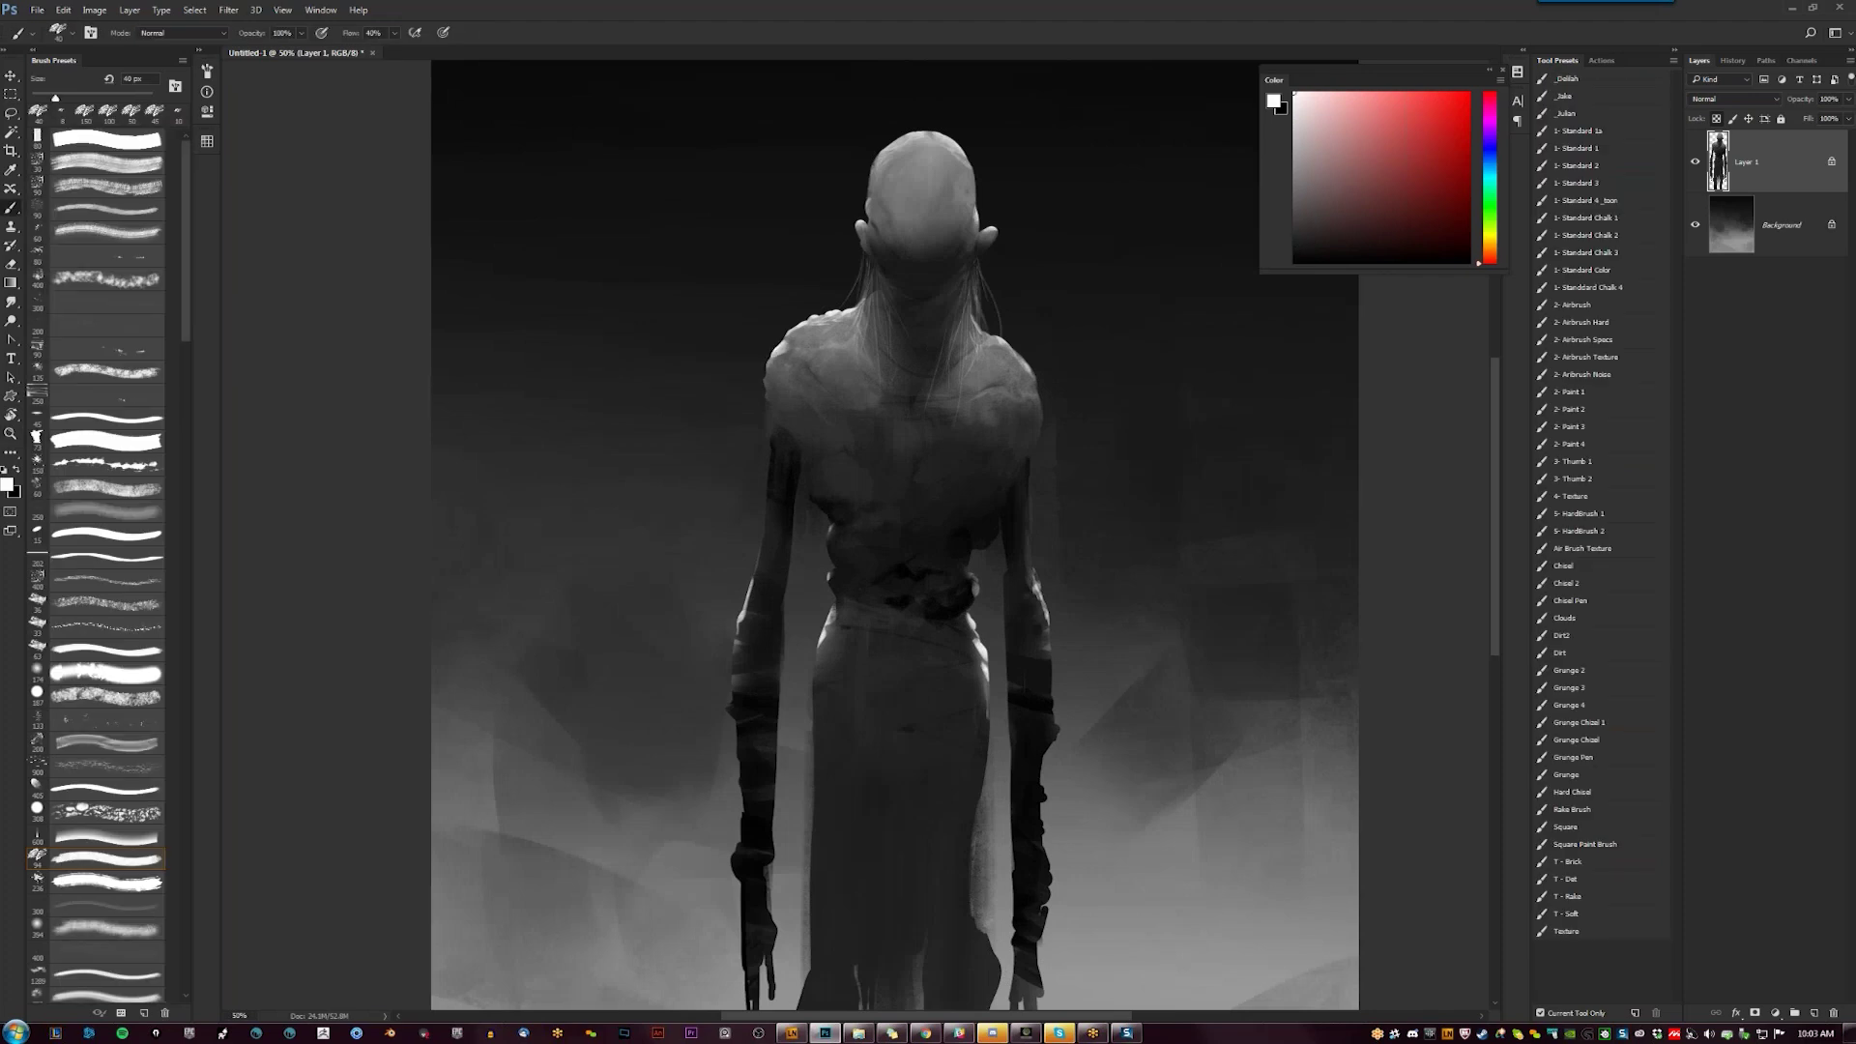
Paint a white highlight on the right shoulder, compare it by undoing and redoing, and check the whole figure
{"action": "left_click_drag", "start_coordinate": [1038, 397], "coordinate": [1036, 398]}
{"action": "key", "text": "ctrl+z"}
{"action": "key", "text": "ctrl+z"}
{"action": "key", "text": "z"}
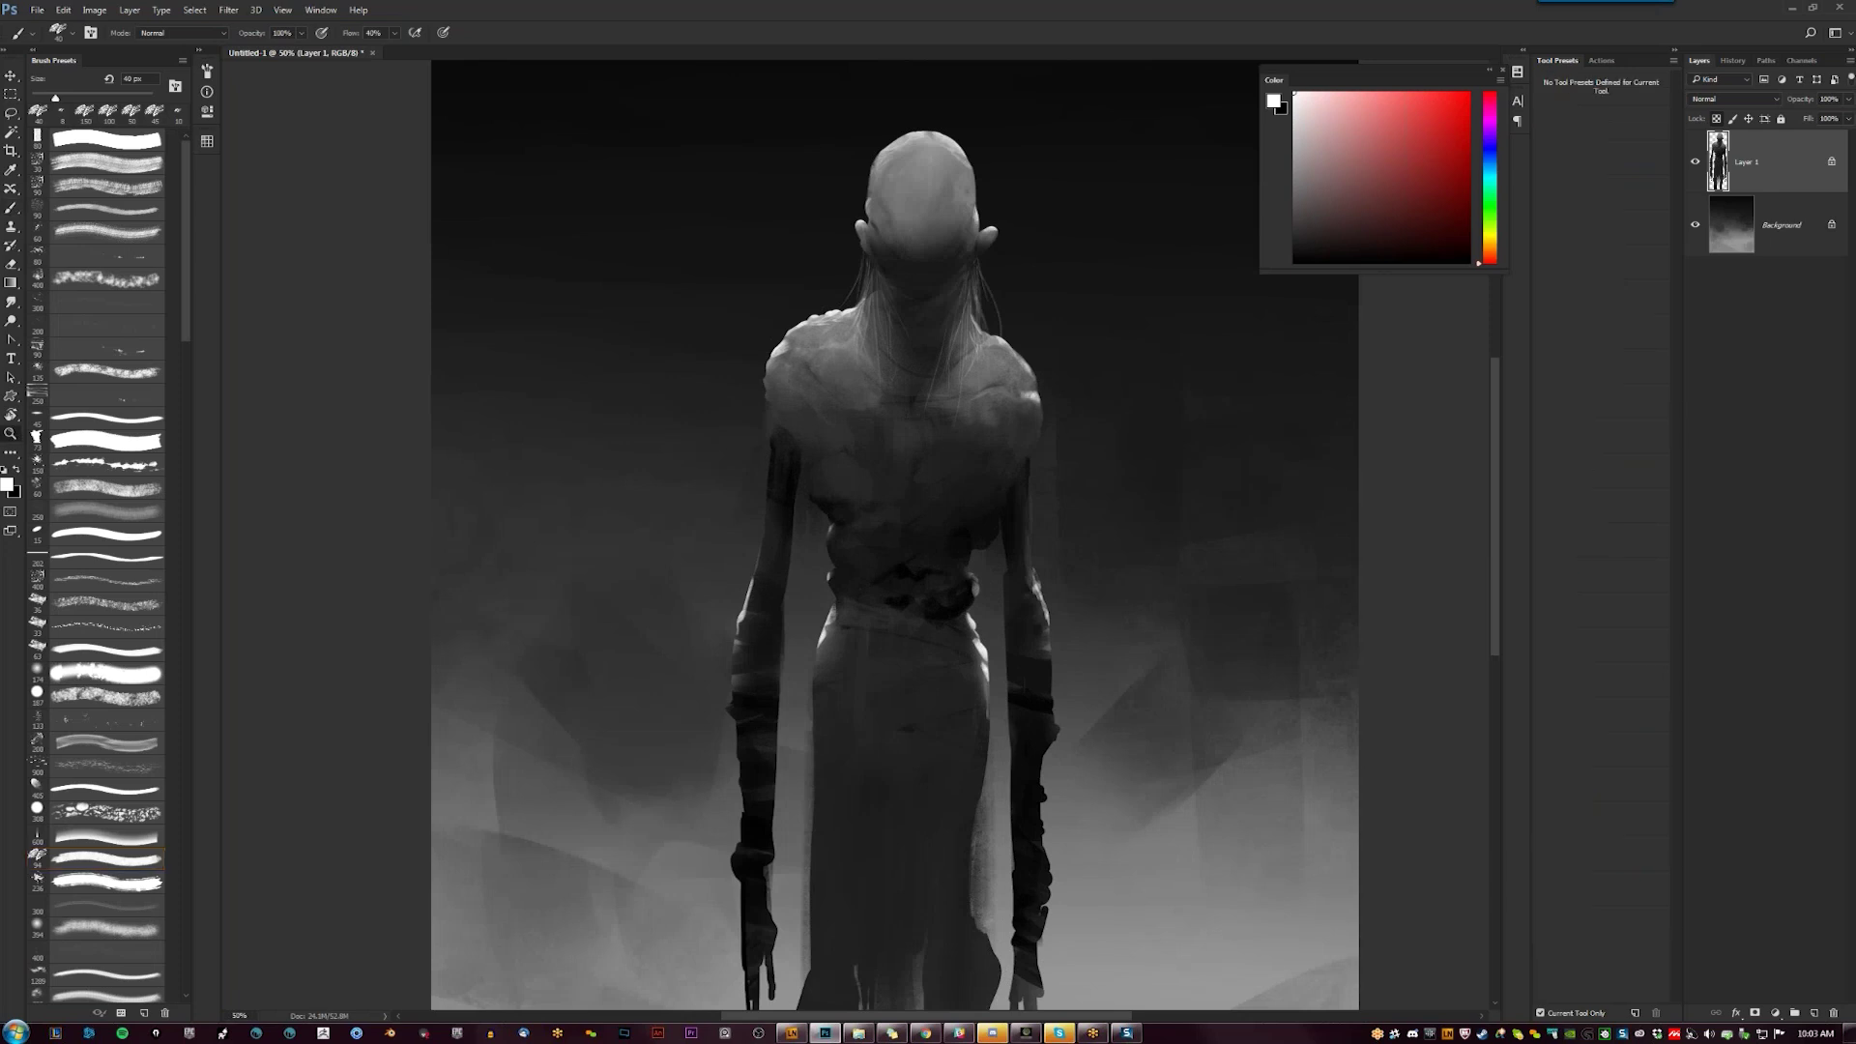
{"action": "key", "text": "ctrl+minus"}
{"action": "key", "text": "ctrl+minus"}
{"action": "key", "text": "ctrl+minus"}
{"action": "key", "text": "ctrl+plus"}
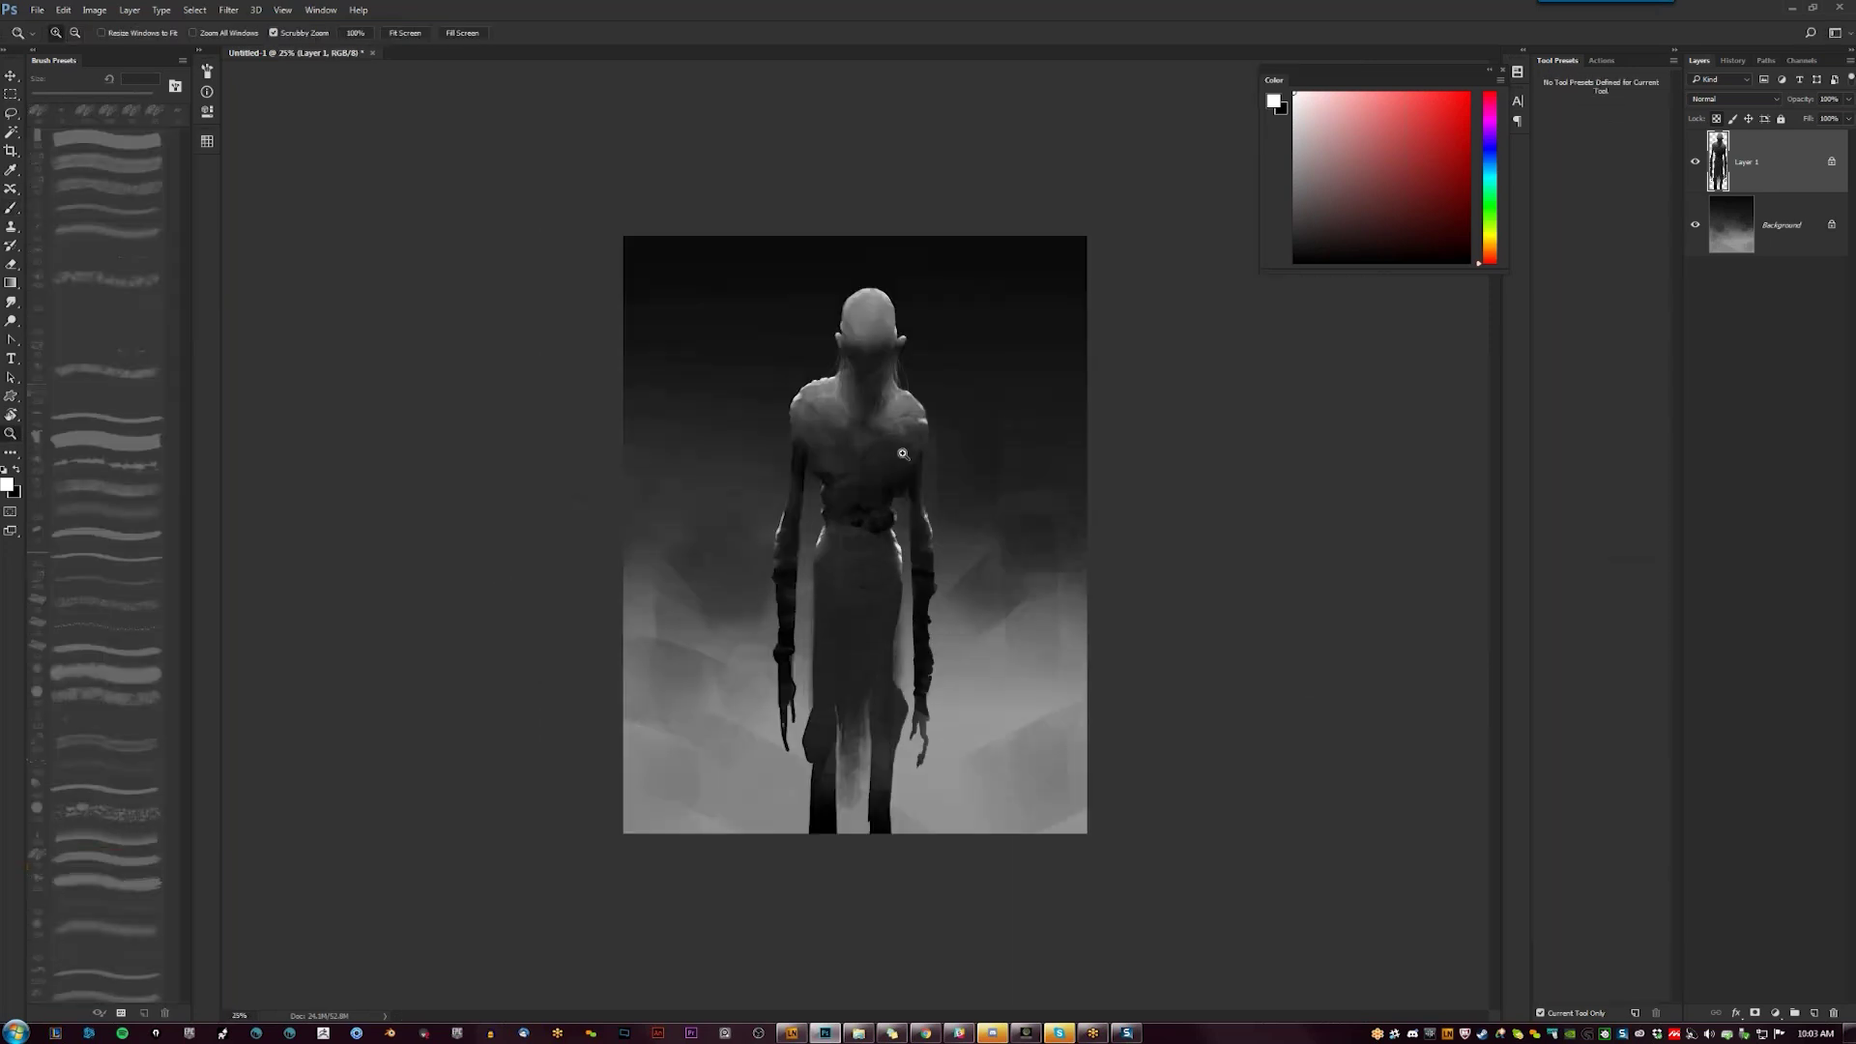
{"action": "key", "text": "ctrl+plus"}
{"action": "key", "text": "ctrl+plus"}
Pick a softer light grey, brighten the left shoulder and touch up the left elbow with grey sampled from the arm
{"action": "key", "text": "b"}
{"action": "left_click", "coordinate": [1294, 140]}
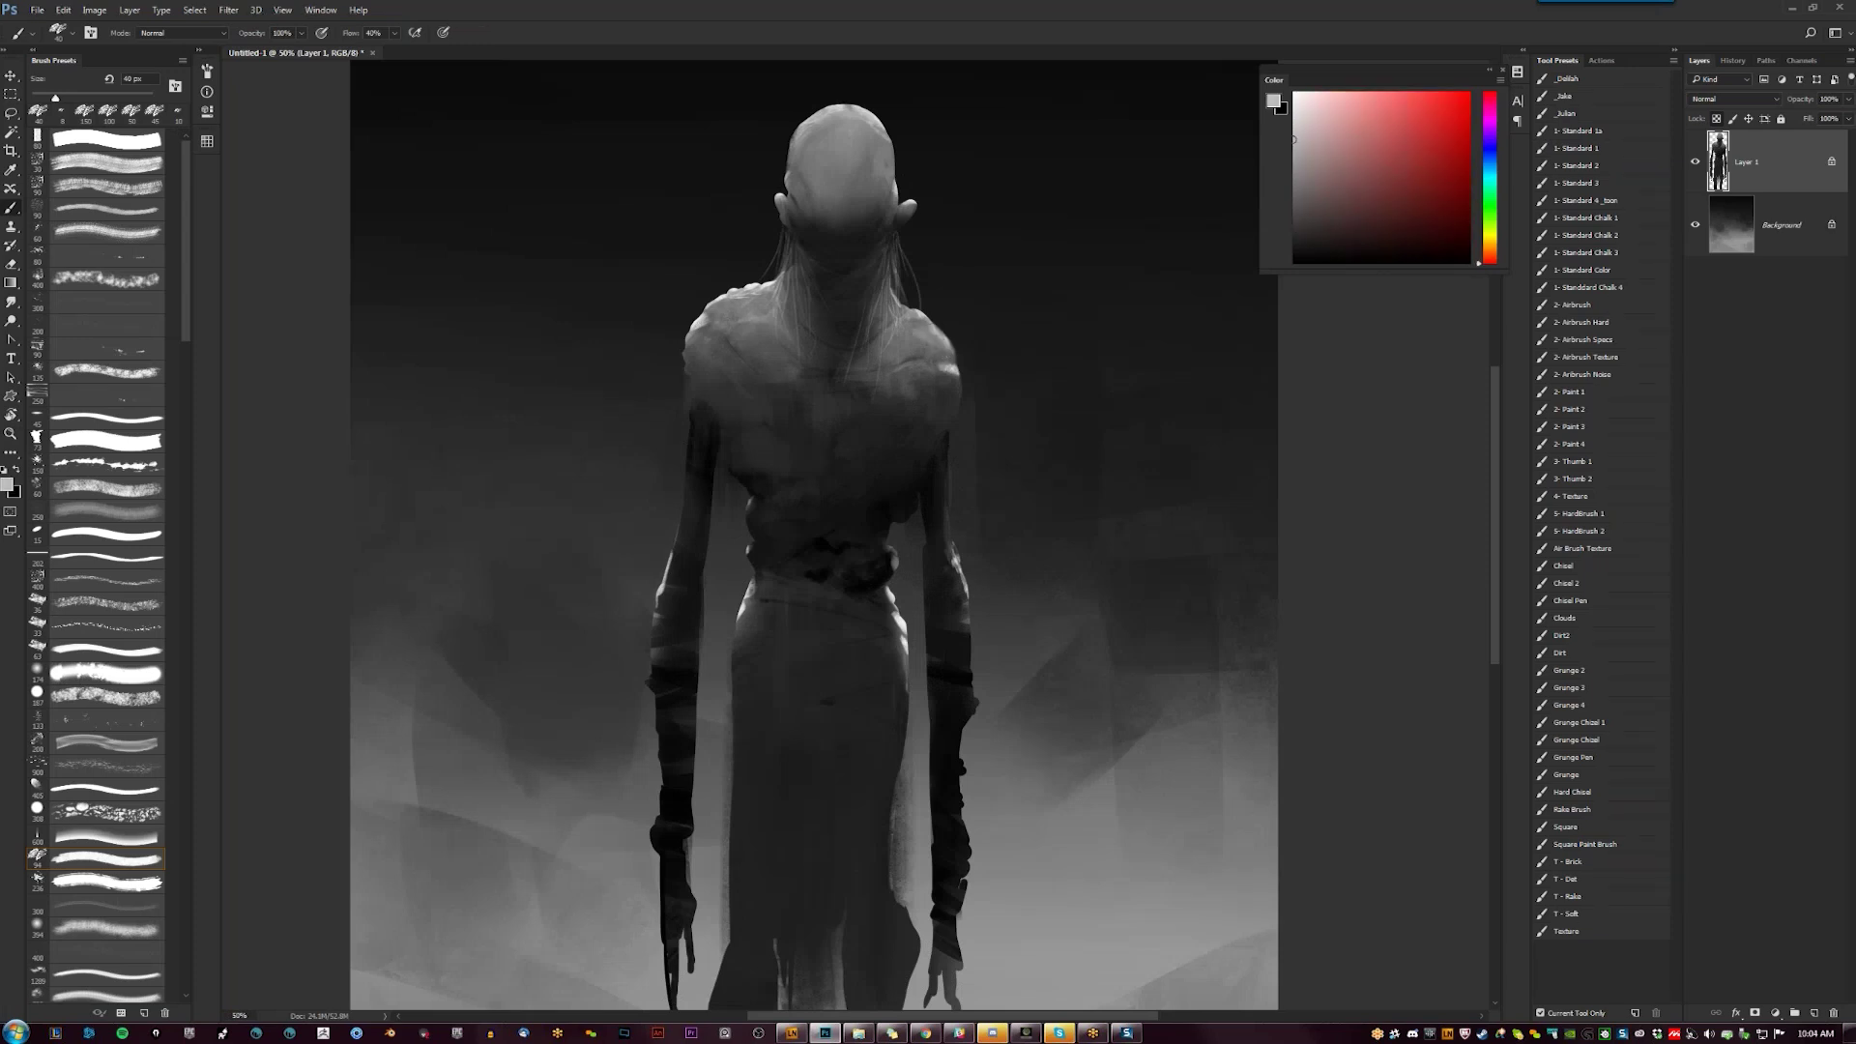
{"action": "mouse_move", "coordinate": [713, 309]}
{"action": "left_mouse_down"}
{"action": "mouse_move", "coordinate": [732, 301]}
{"action": "mouse_move", "coordinate": [710, 311]}
{"action": "left_mouse_up"}
{"action": "left_click_drag", "start_coordinate": [698, 340], "coordinate": [716, 335]}
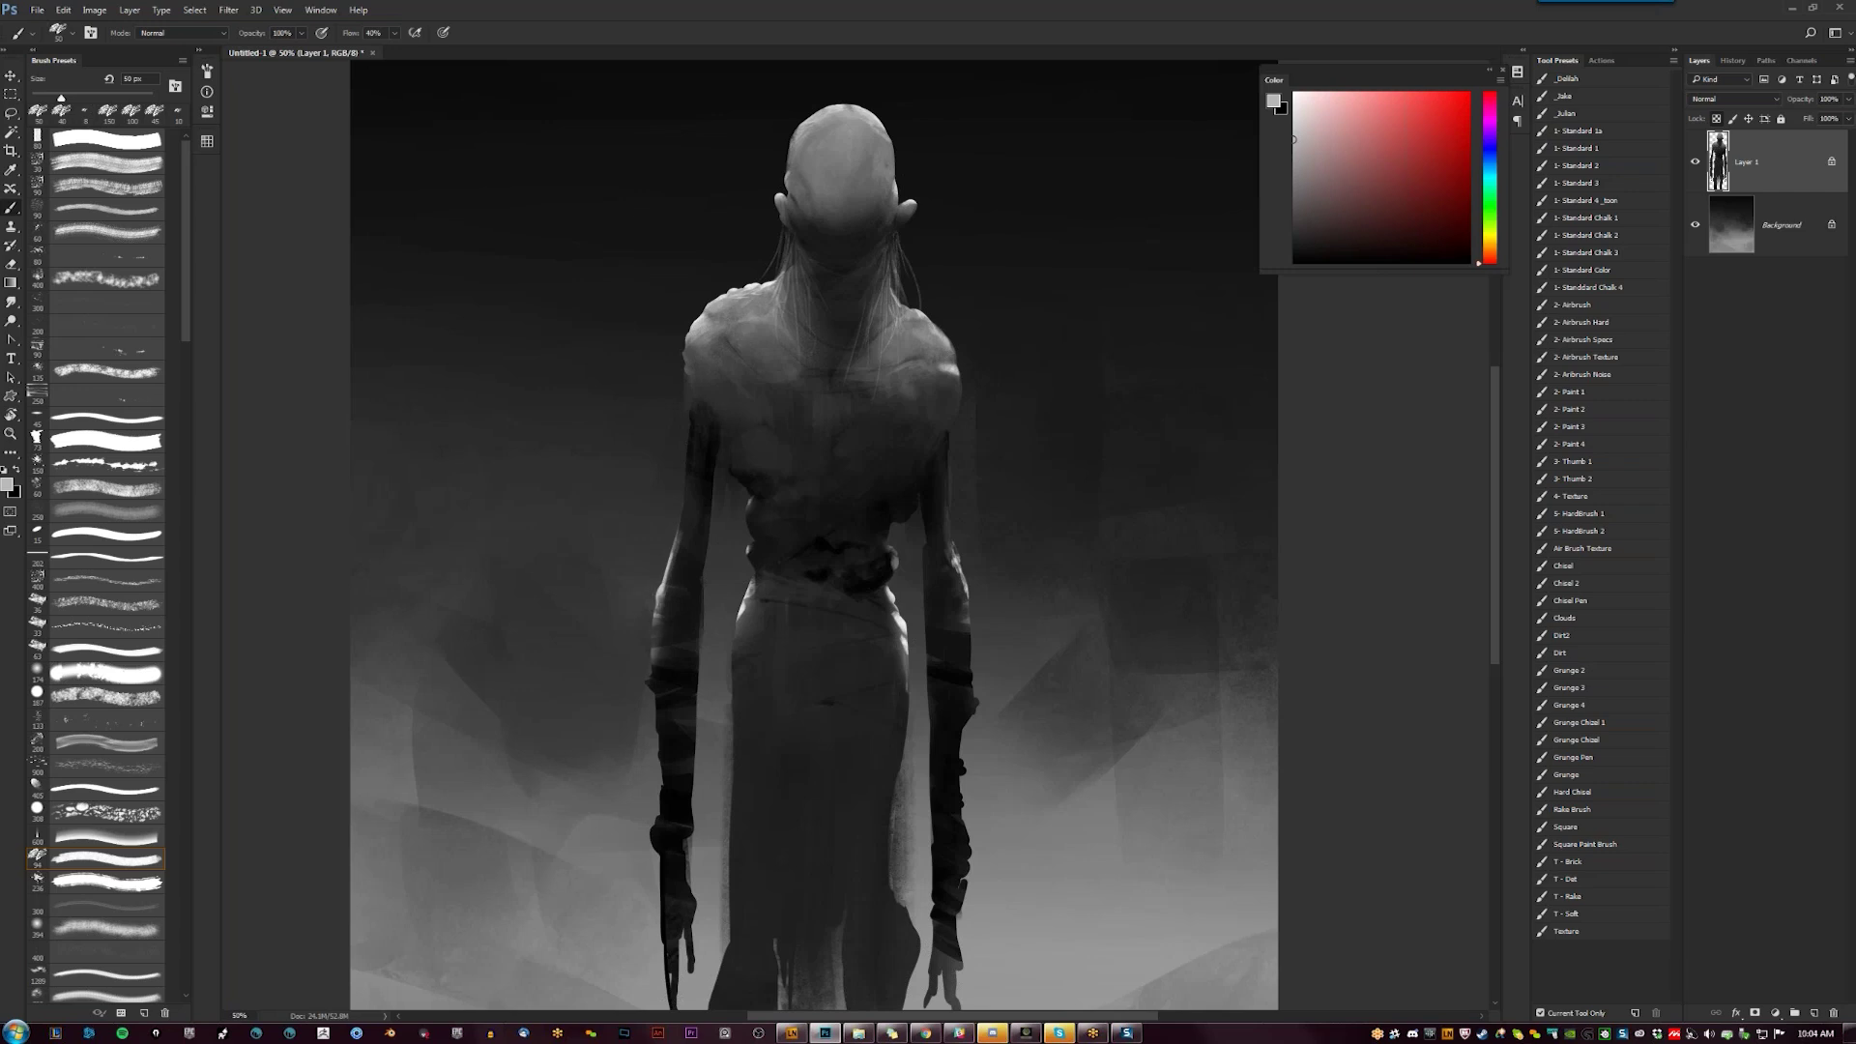
{"action": "left_click", "coordinate": [682, 564], "text": "alt"}
{"action": "left_click", "coordinate": [659, 610]}
{"action": "key", "text": "d"}
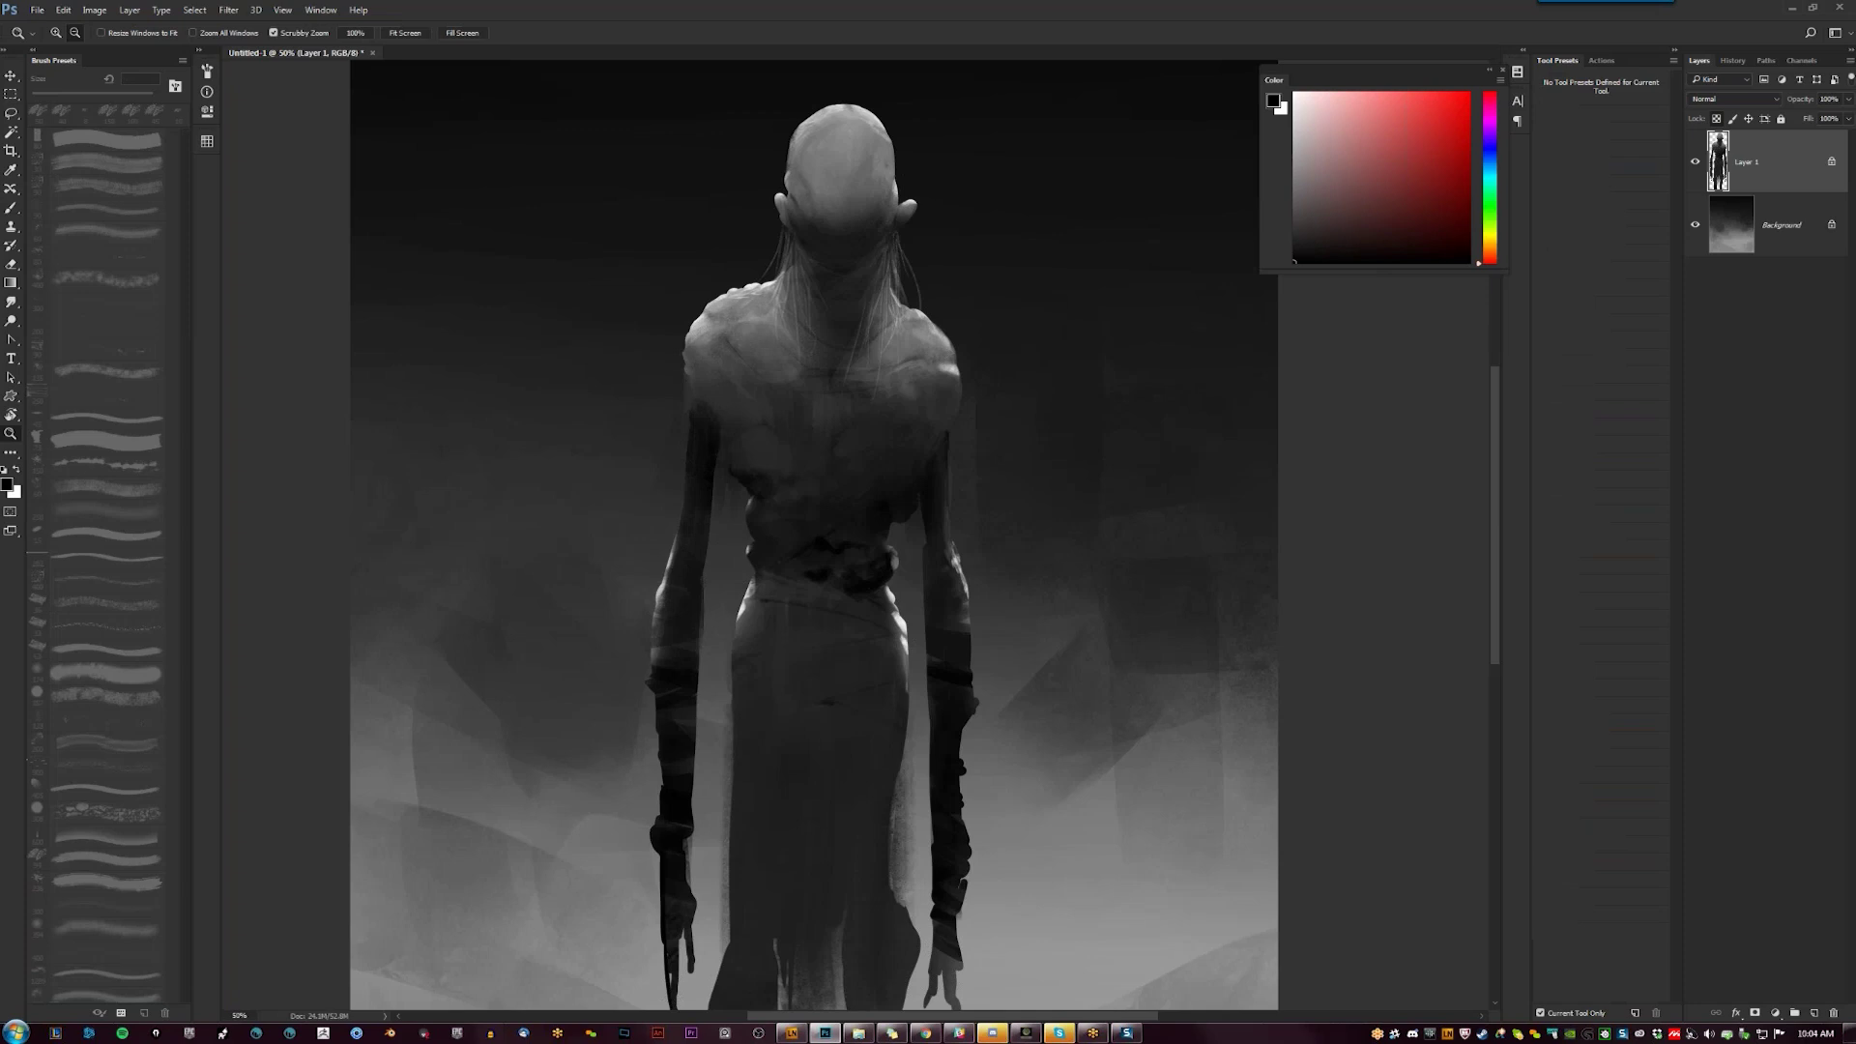
View the whole figure, enlarge the brush to 80 px and sample dark grey from the middle of the skirt
{"action": "key", "text": "ctrl+minus"}
{"action": "key", "text": "bracketright"}
{"action": "key", "text": "bracketright"}
{"action": "key", "text": "bracketright"}
{"action": "key", "text": "bracketright"}
{"action": "key", "text": "bracketright"}
{"action": "key", "text": "bracketright"}
{"action": "key", "text": "bracketright"}
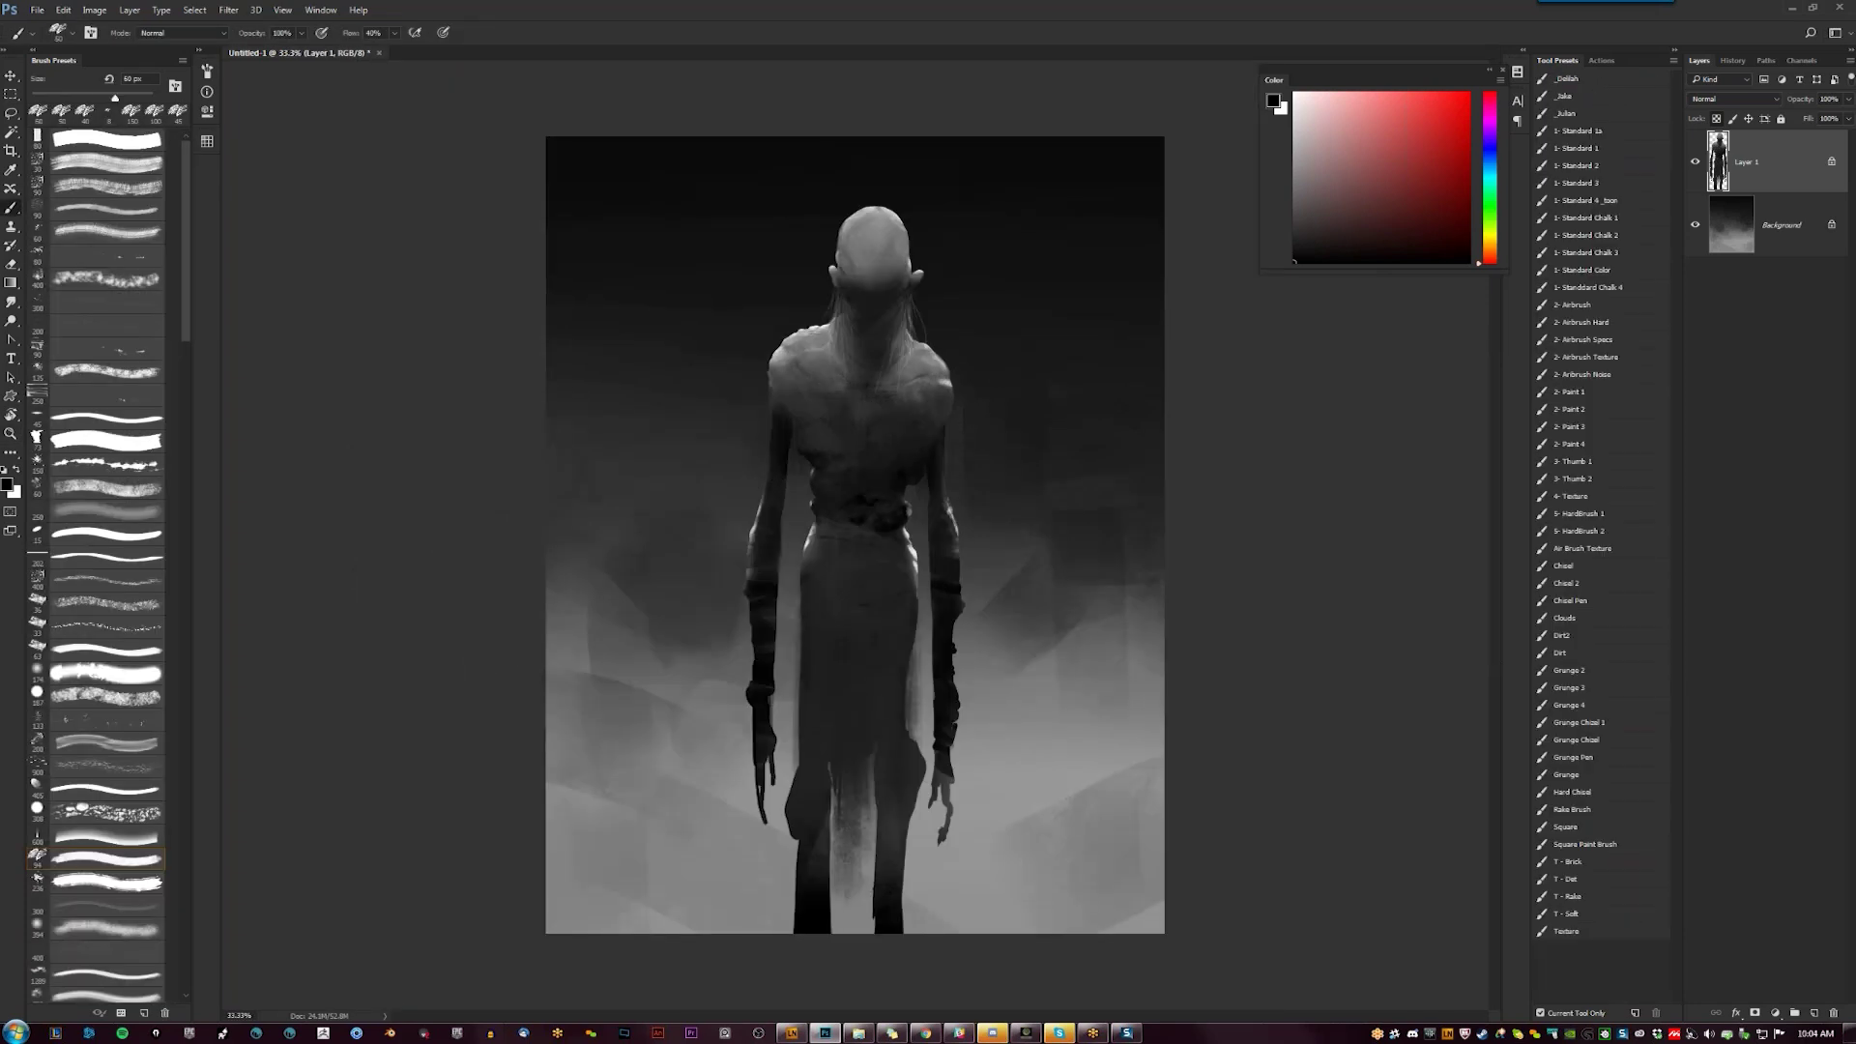
{"action": "left_click", "coordinate": [839, 675], "text": "alt"}
Reset the foreground colour to black and enlarge the brush further for shading the upper body
{"action": "key", "text": "d"}
{"action": "key", "text": "bracketleft"}
{"action": "key", "text": "bracketleft"}
{"action": "key", "text": "bracketleft"}
{"action": "key", "text": "bracketleft"}
{"action": "key", "text": "bracketleft"}
{"action": "key", "text": "bracketright"}
{"action": "key", "text": "bracketright"}
{"action": "key", "text": "bracketright"}
{"action": "key", "text": "bracketright"}
{"action": "key", "text": "d"}
{"action": "scroll", "coordinate": [884, 360], "scroll_direction": "up", "scroll_amount": 2}
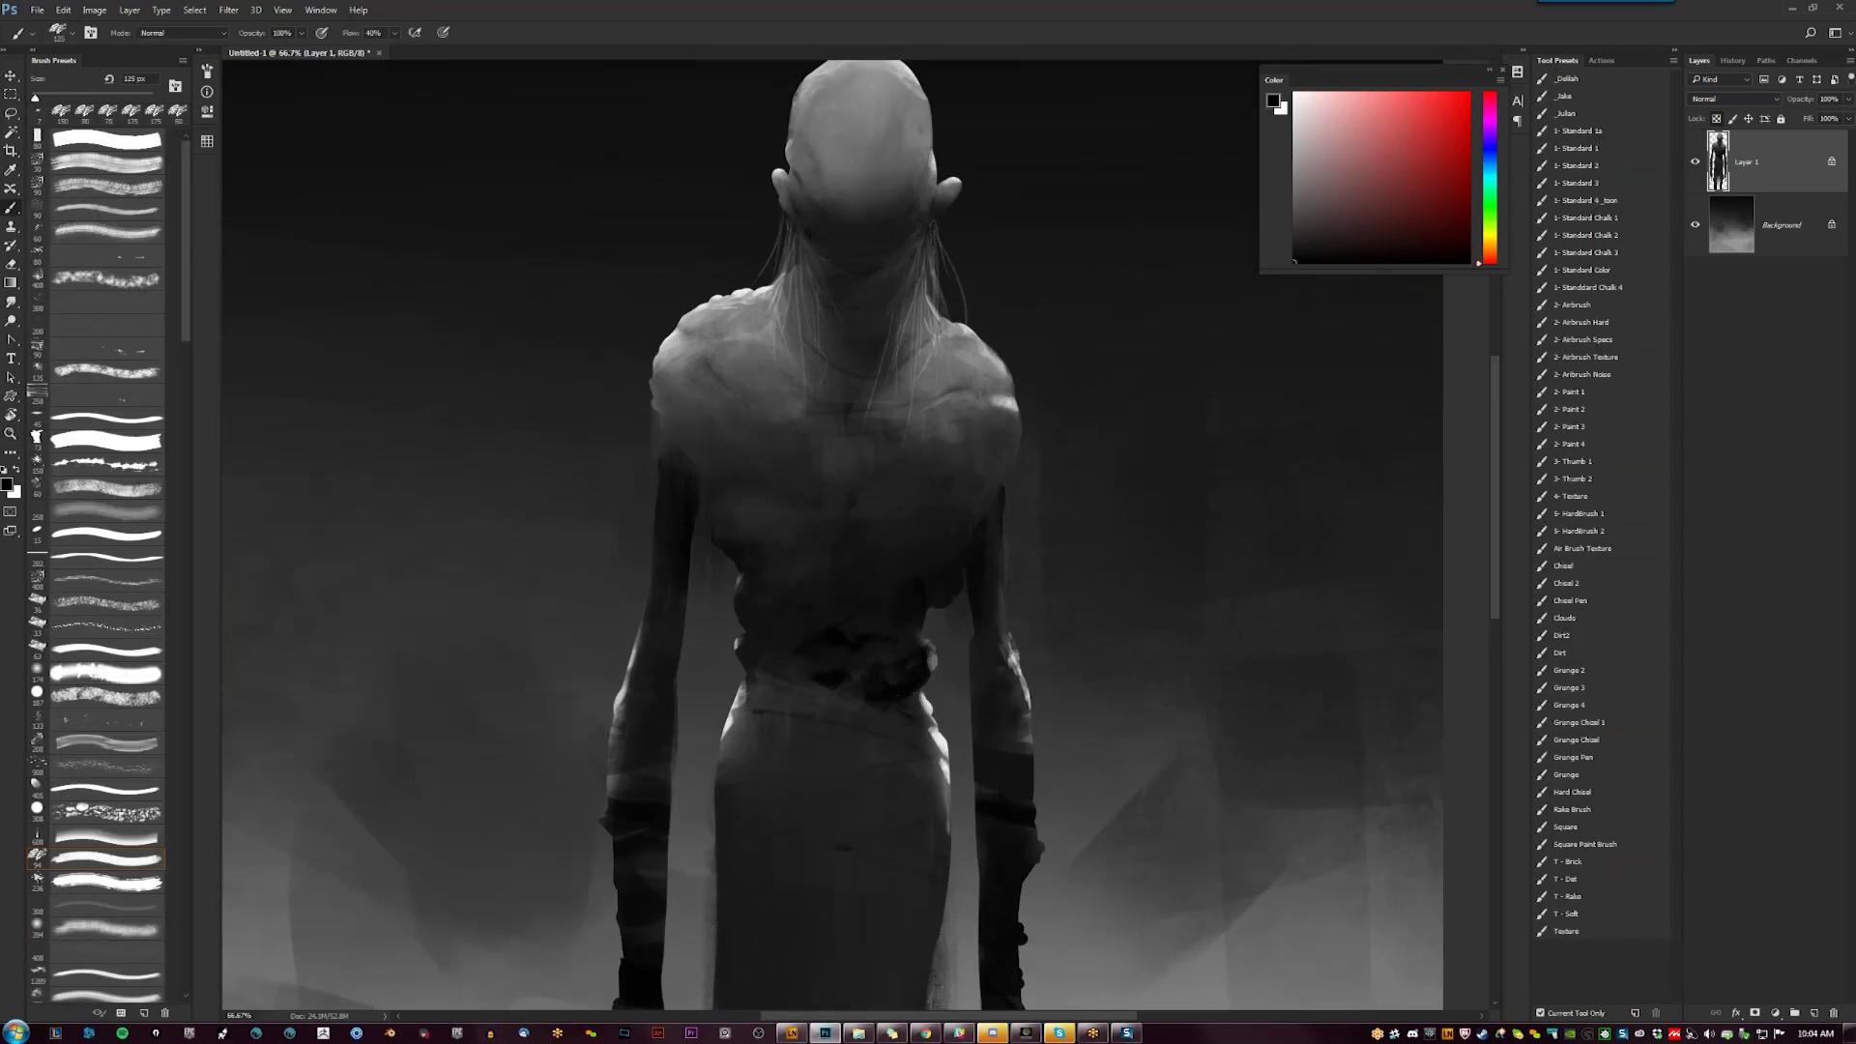
Reduce the brush to a fine tip, darken the jaw beneath the ears with black and set the brush to 20 px
{"action": "key", "text": "bracketleft"}
{"action": "key", "text": "bracketleft"}
{"action": "key", "text": "bracketleft"}
{"action": "key", "text": "bracketleft"}
{"action": "key", "text": "bracketleft"}
{"action": "key", "text": "bracketleft"}
{"action": "key", "text": "bracketleft"}
{"action": "key", "text": "bracketleft"}
{"action": "key", "text": "bracketleft"}
{"action": "key", "text": "bracketleft"}
{"action": "key", "text": "bracketleft"}
{"action": "key", "text": "bracketleft"}
{"action": "key", "text": "bracketleft"}
{"action": "key", "text": "bracketleft"}
{"action": "key", "text": "bracketleft"}
{"action": "key", "text": "bracketleft"}
{"action": "key", "text": "bracketleft"}
{"action": "left_click", "coordinate": [920, 225]}
{"action": "key", "text": "bracketright"}
{"action": "key", "text": "bracketright"}
{"action": "key", "text": "bracketright"}
{"action": "key", "text": "bracketright"}
{"action": "key", "text": "bracketright"}
{"action": "left_click_drag", "start_coordinate": [799, 210], "coordinate": [816, 311]}
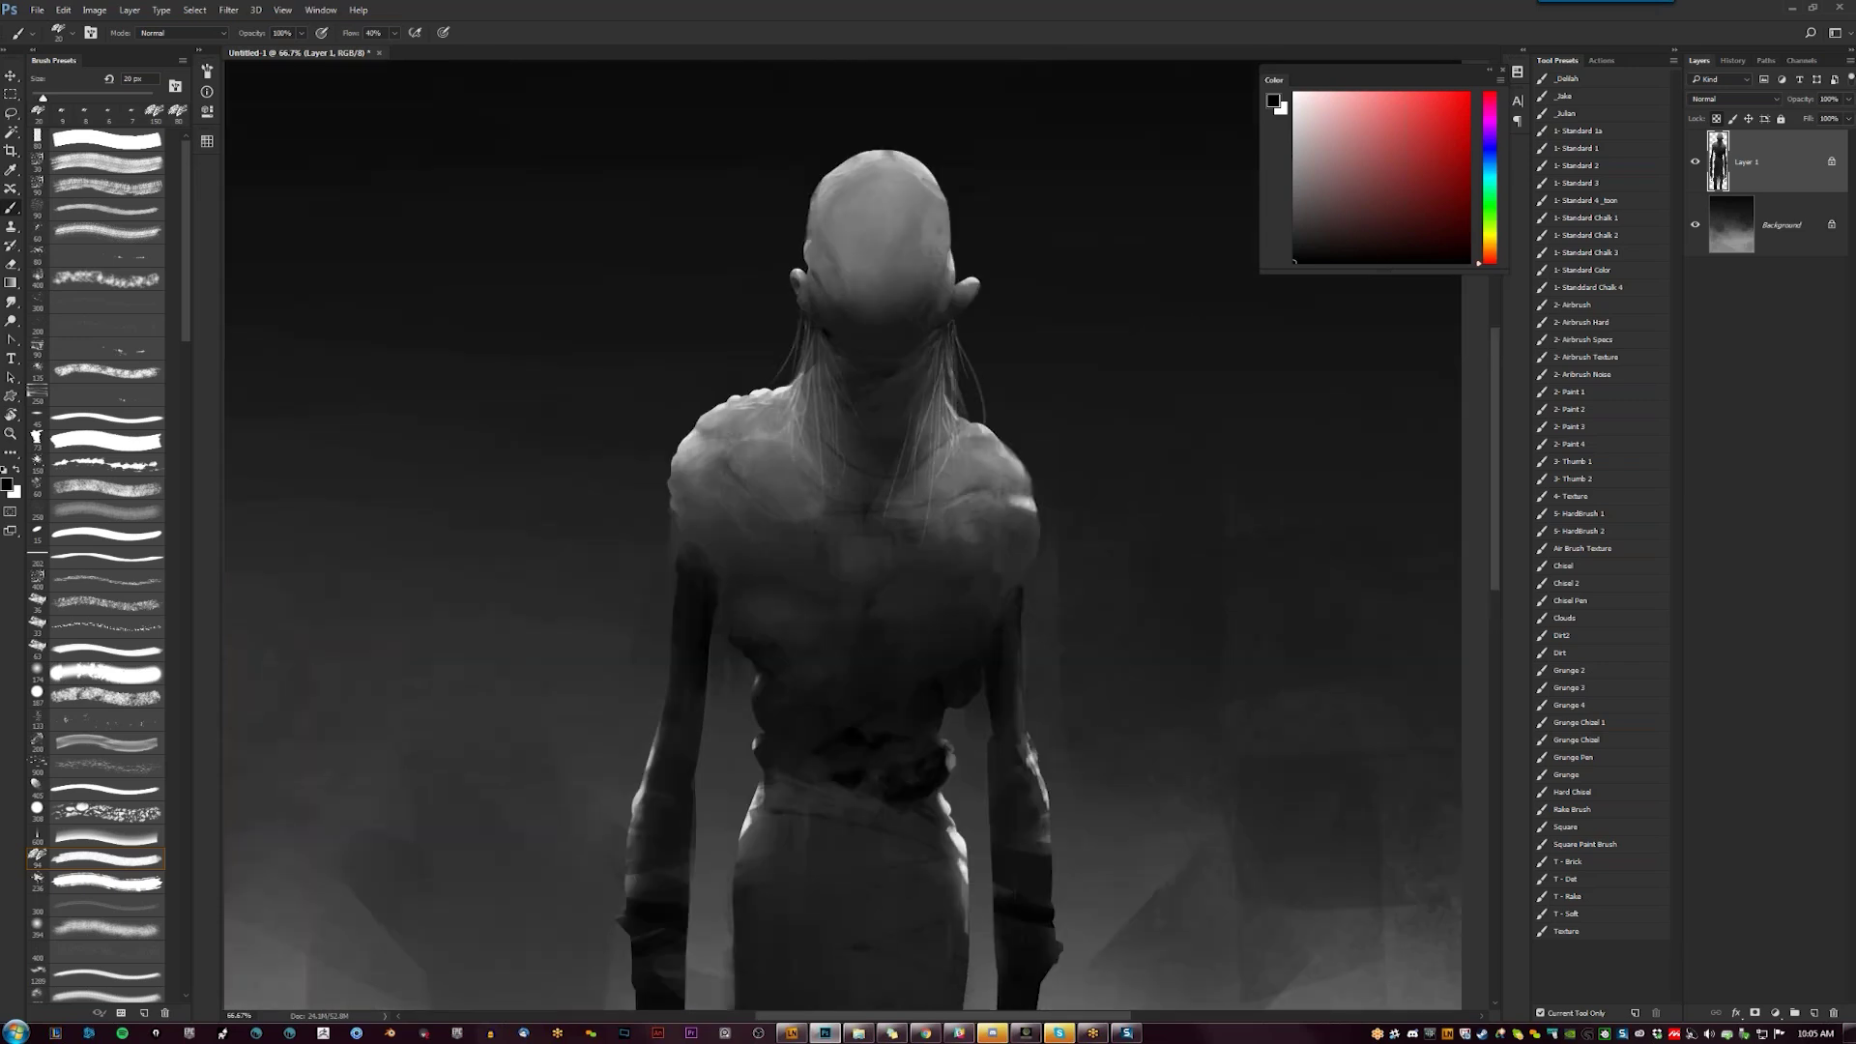
Sample light grey from the head, enlarge the brush and smooth the shading across the forehead and crown
{"action": "left_click_drag", "start_coordinate": [814, 218], "coordinate": [813, 243]}
{"action": "left_click", "coordinate": [813, 244], "text": "alt"}
{"action": "key", "text": "bracketright"}
{"action": "key", "text": "bracketright"}
{"action": "key", "text": "bracketright"}
{"action": "key", "text": "bracketright"}
{"action": "key", "text": "bracketright"}
{"action": "key", "text": "bracketright"}
{"action": "key", "text": "bracketright"}
{"action": "left_click_drag", "start_coordinate": [850, 203], "coordinate": [850, 246]}
{"action": "left_click_drag", "start_coordinate": [880, 167], "coordinate": [879, 209]}
View the whole figure and flip the canvas horizontally to check its balance
{"action": "key", "text": "z"}
{"action": "left_click", "coordinate": [1011, 327], "text": "alt"}
{"action": "left_click", "coordinate": [1011, 328], "text": "alt"}
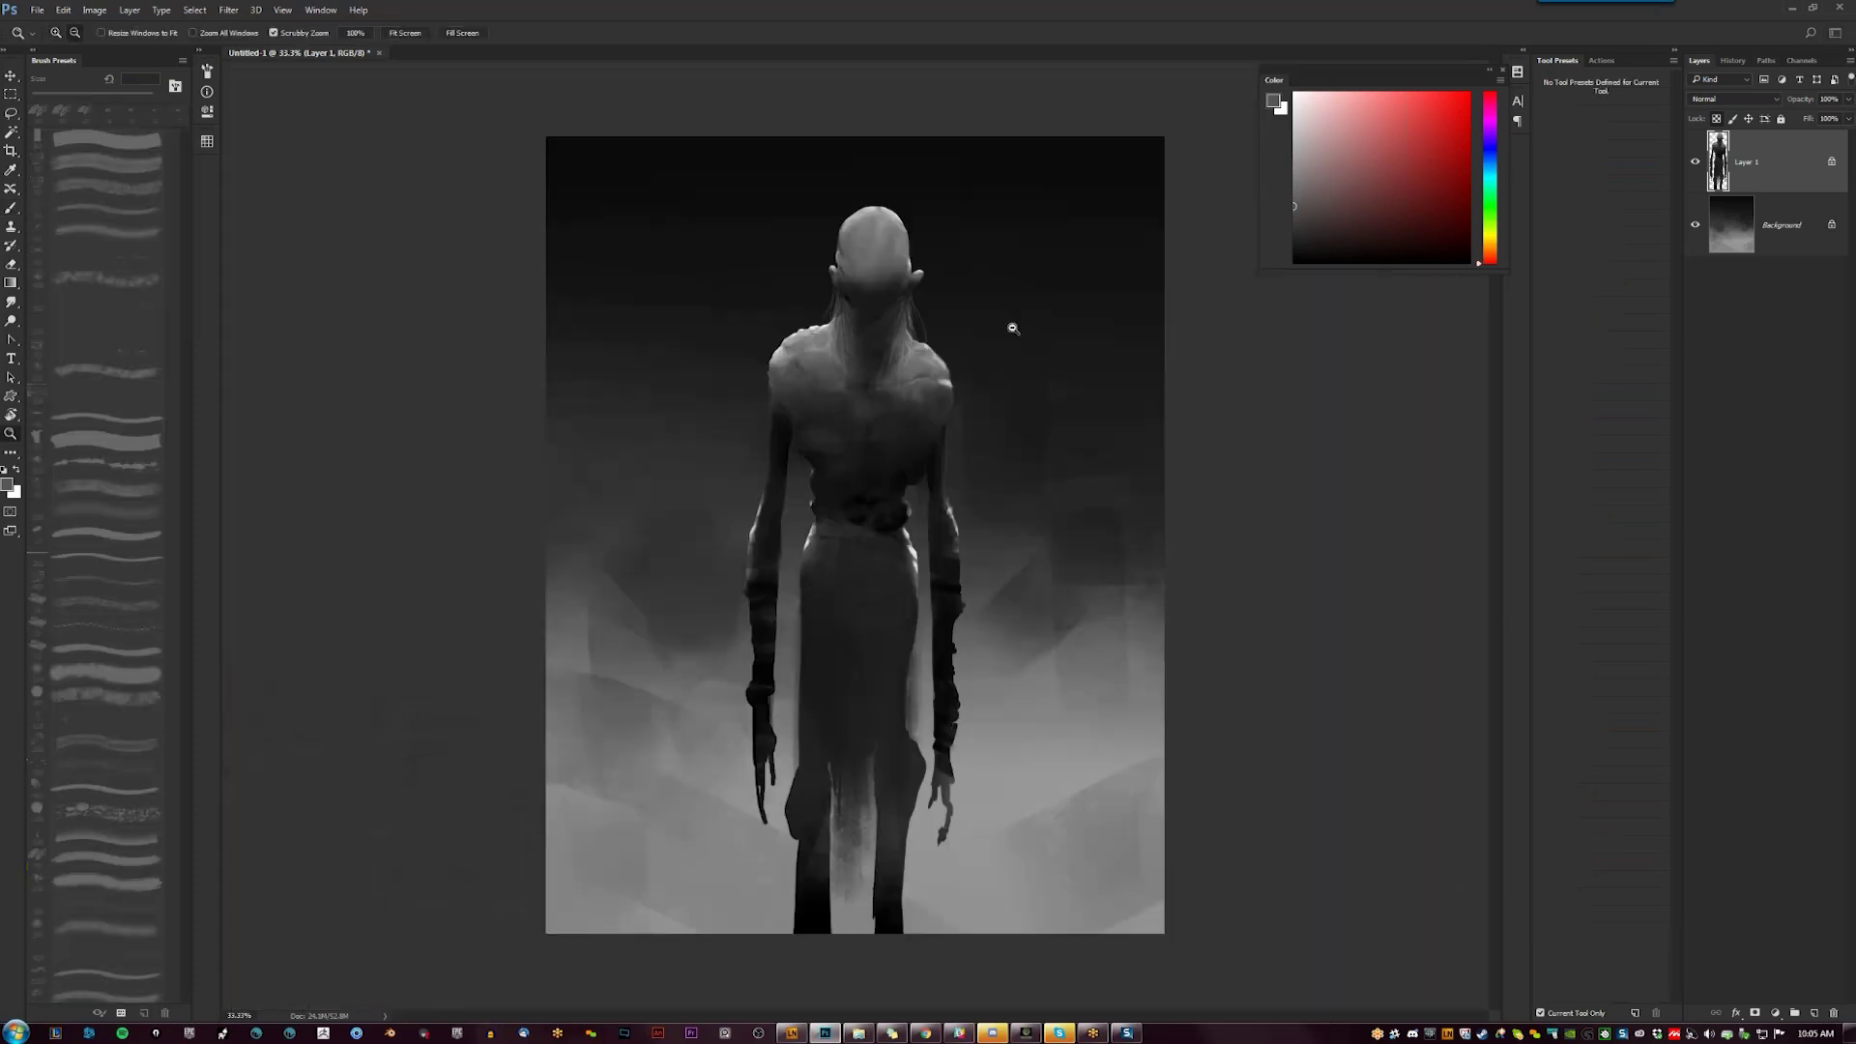
{"action": "left_click", "coordinate": [948, 473], "text": "alt"}
{"action": "key", "text": "ctrl+shift+h"}
{"action": "key", "text": "ctrl+shift+h"}
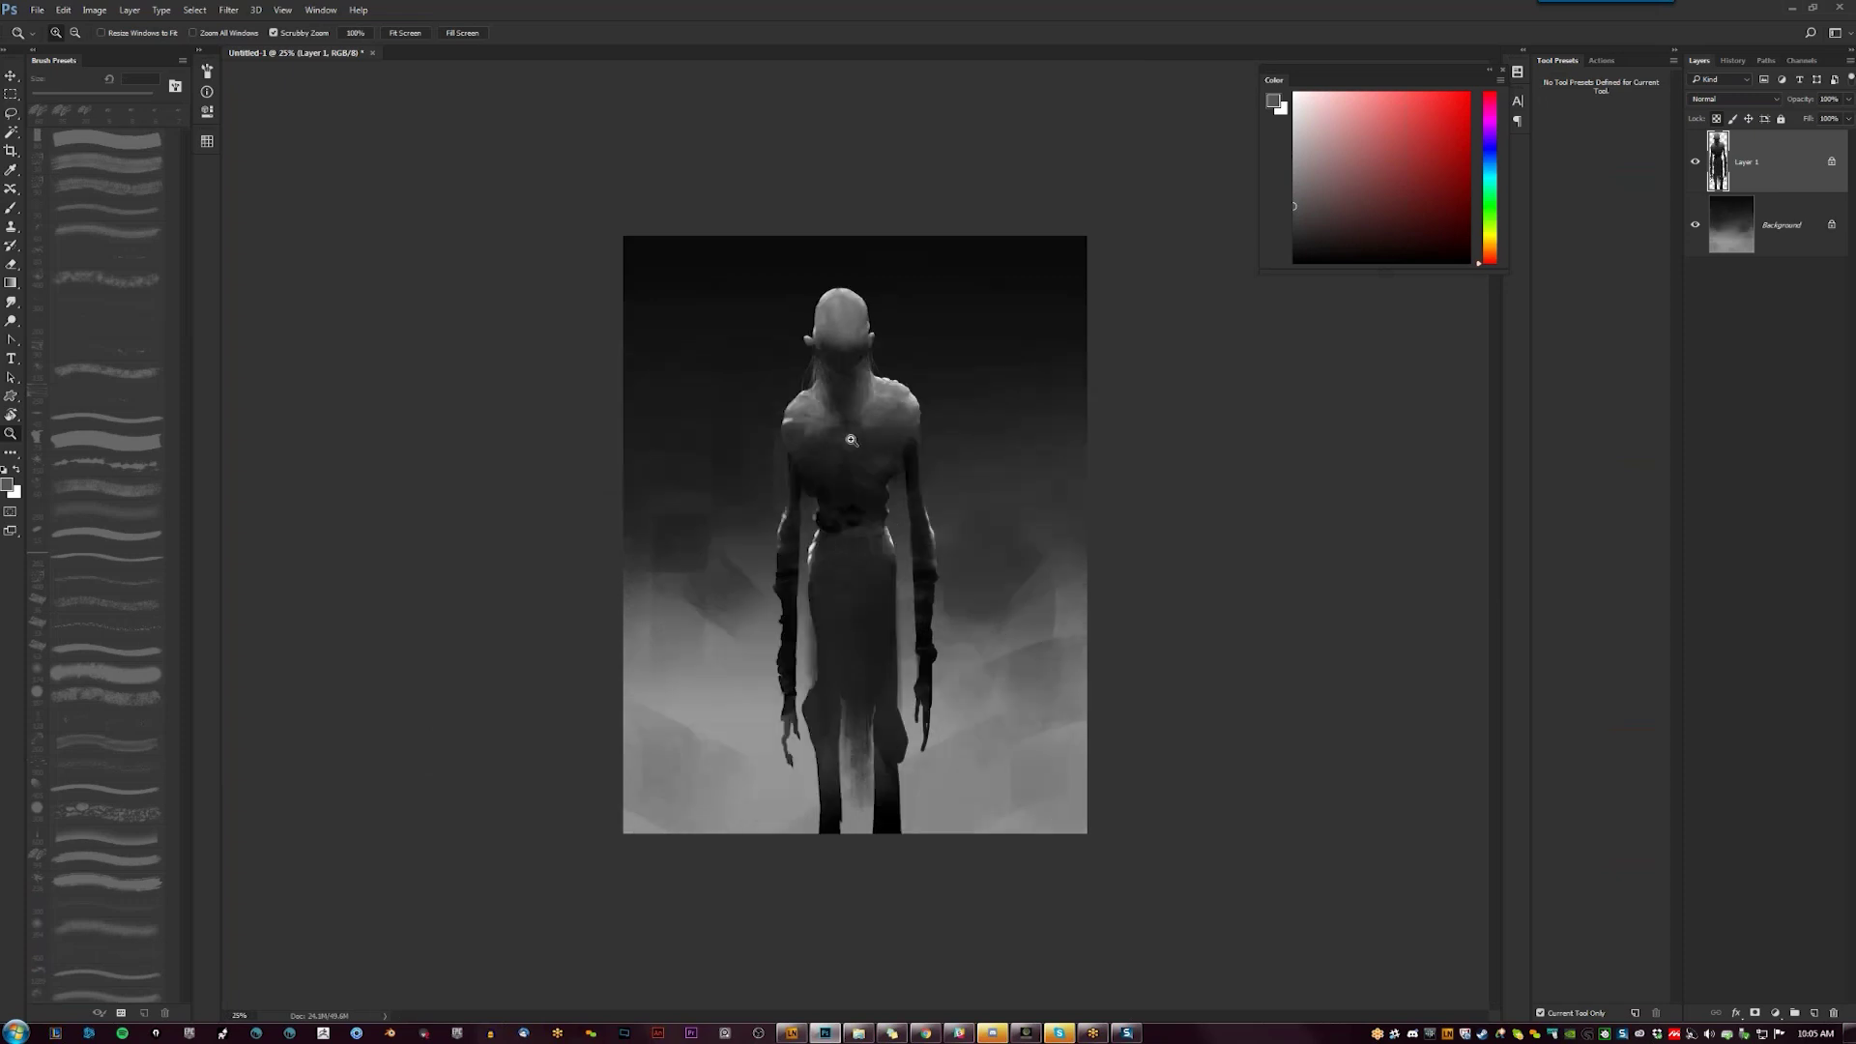
{"action": "key", "text": "ctrl+plus"}
{"action": "key", "text": "ctrl+plus"}
Set the foreground colour to white, reduce the brush to 10 px and paint a thin rim highlight down the skirt's left edge
{"action": "key", "text": "b"}
{"action": "key", "text": "bracketleft"}
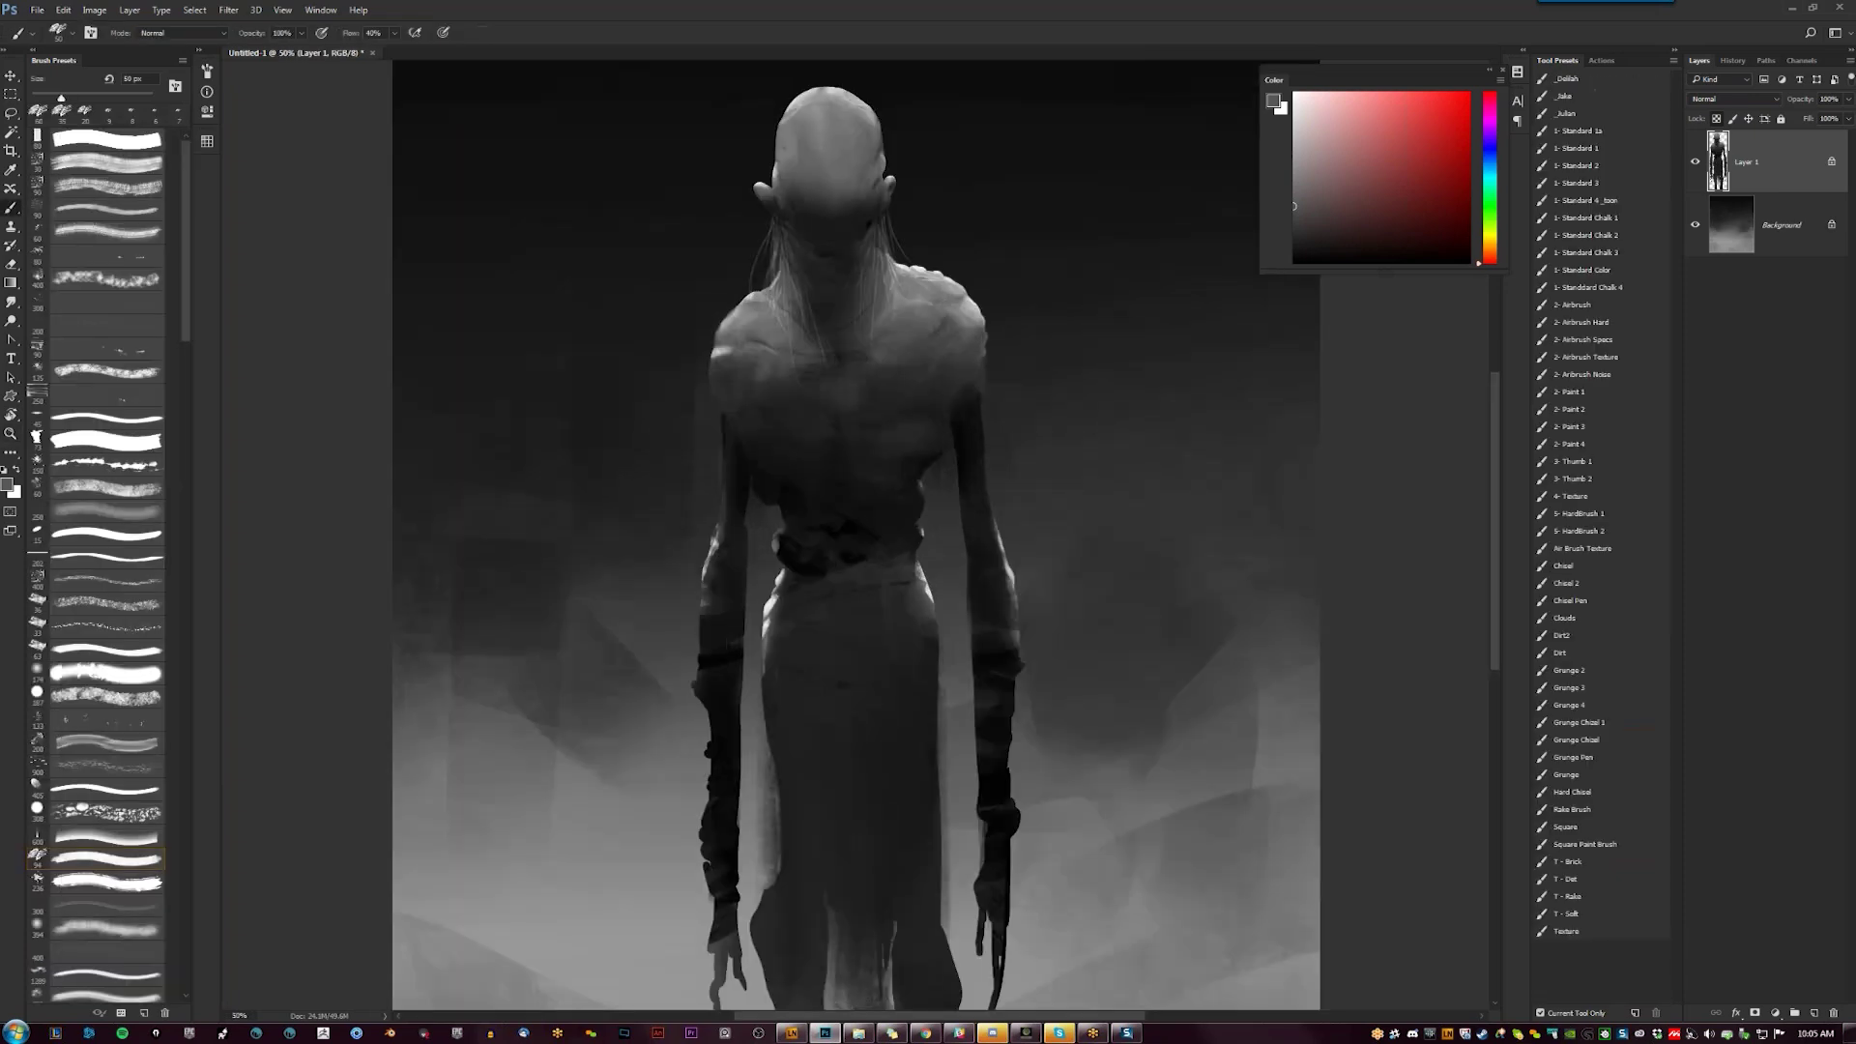
{"action": "key", "text": "bracketleft"}
{"action": "key", "text": "bracketleft"}
{"action": "key", "text": "bracketleft"}
{"action": "key", "text": "bracketleft"}
{"action": "key", "text": "x"}
{"action": "left_click", "coordinate": [1294, 172]}
{"action": "key", "text": "z"}
{"action": "left_click", "coordinate": [887, 437], "text": "alt"}
{"action": "left_click", "coordinate": [887, 437], "text": "alt"}
{"action": "left_click", "coordinate": [888, 437]}
{"action": "left_click", "coordinate": [887, 437]}
{"action": "key", "text": "b"}
{"action": "key", "text": "d"}
{"action": "key", "text": "x"}
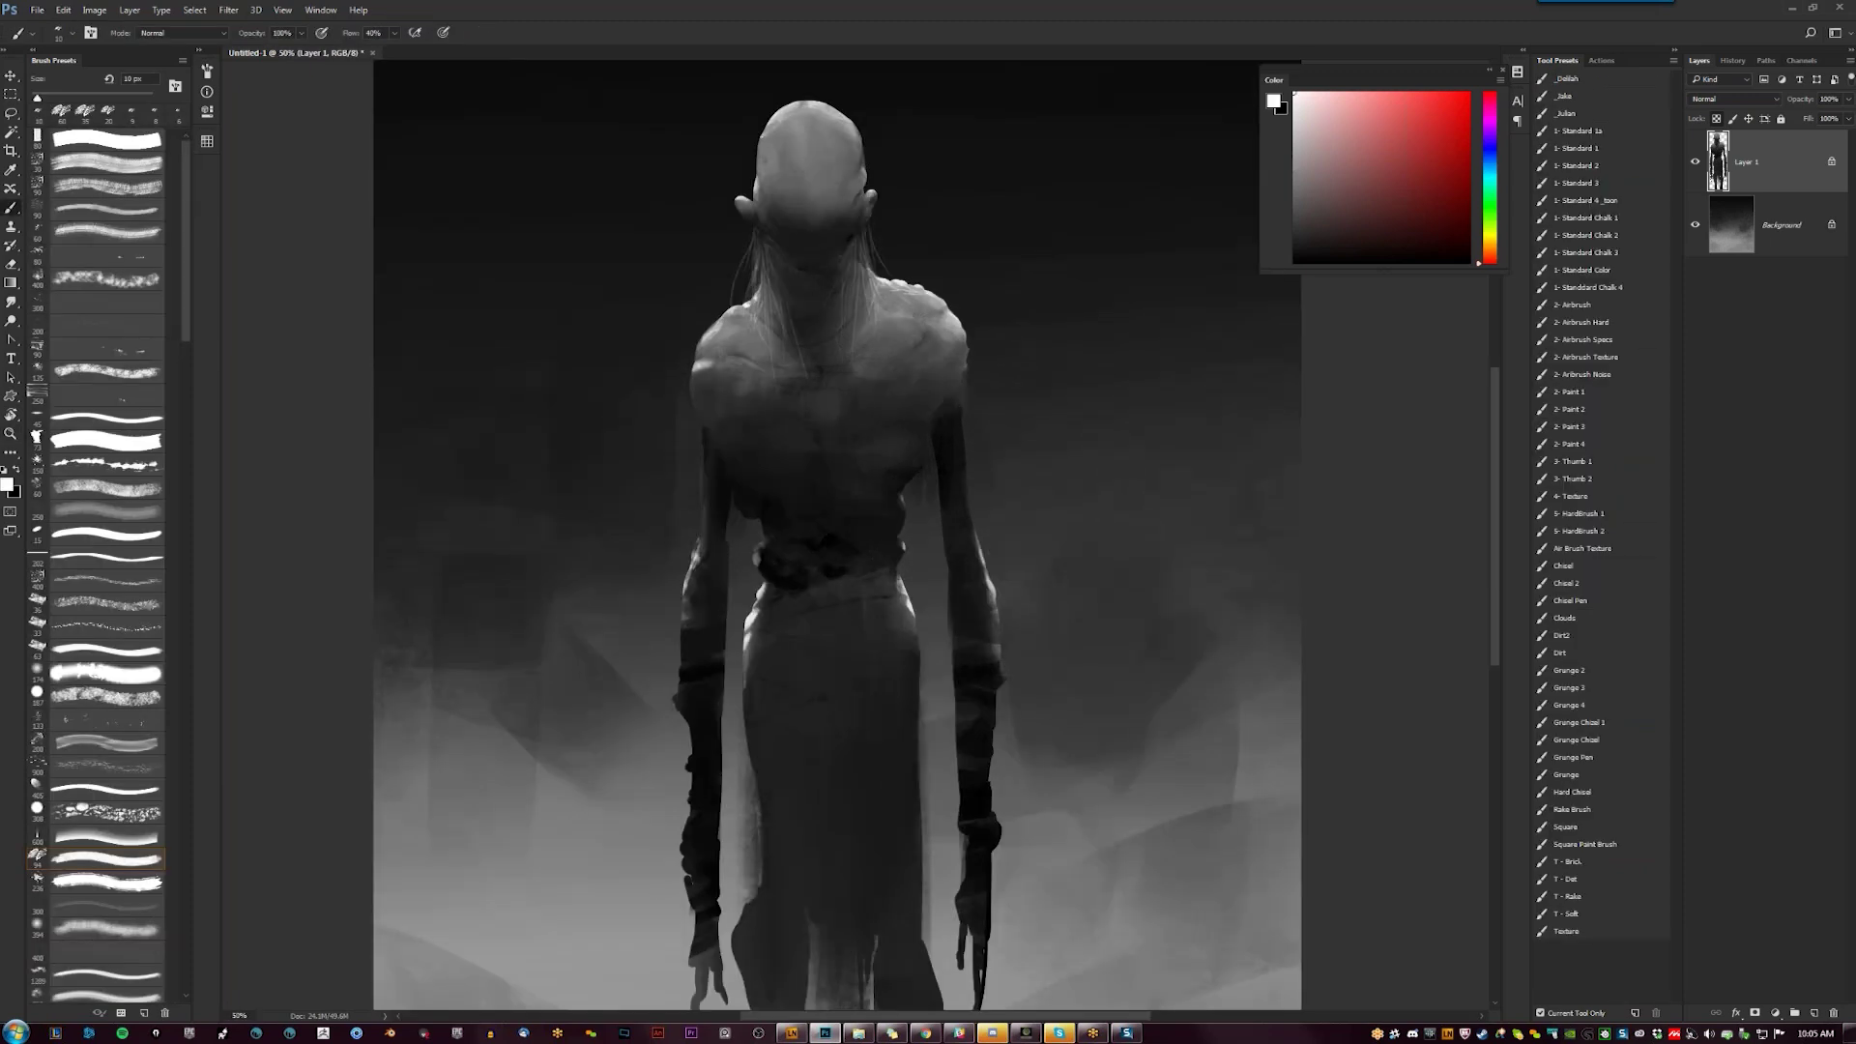
{"action": "key", "text": "z"}
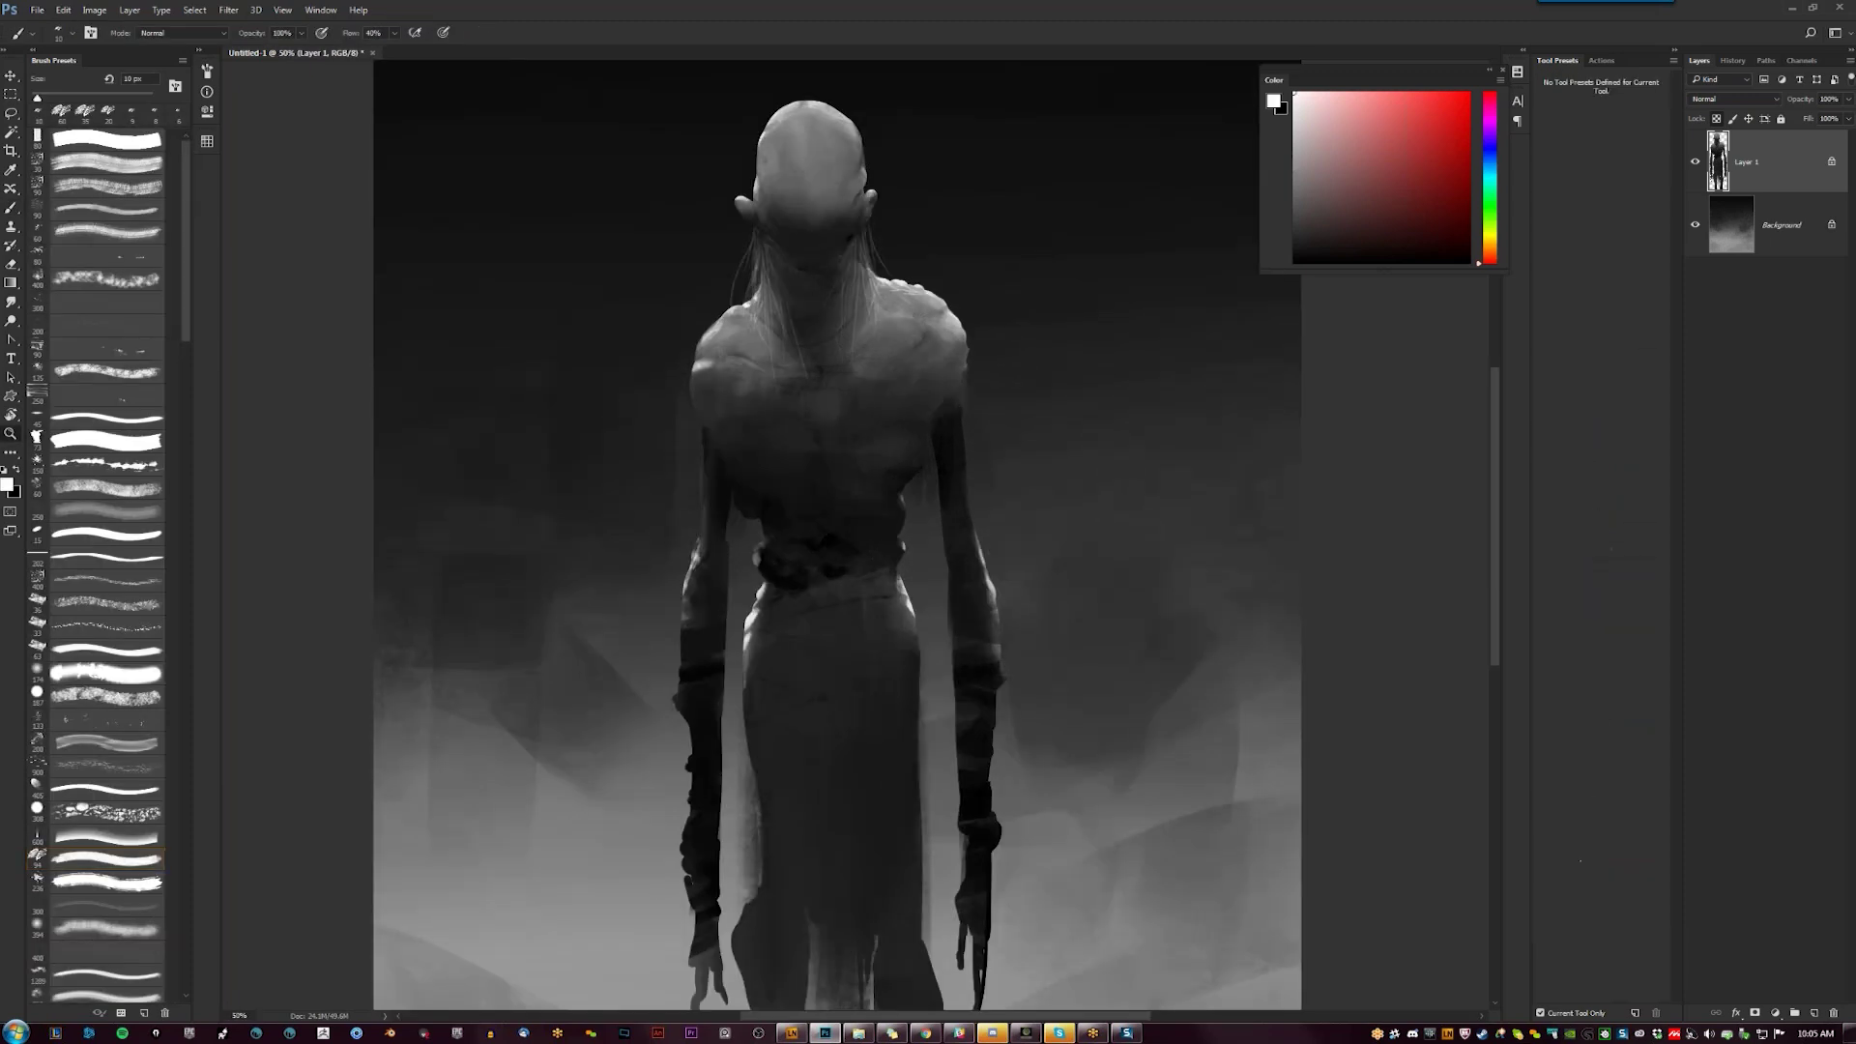
{"action": "scroll", "coordinate": [841, 570], "scroll_direction": "down", "scroll_amount": 2}
{"action": "scroll", "coordinate": [835, 569], "scroll_direction": "up", "scroll_amount": 1}
{"action": "scroll", "coordinate": [835, 568], "scroll_direction": "up", "scroll_amount": 1}
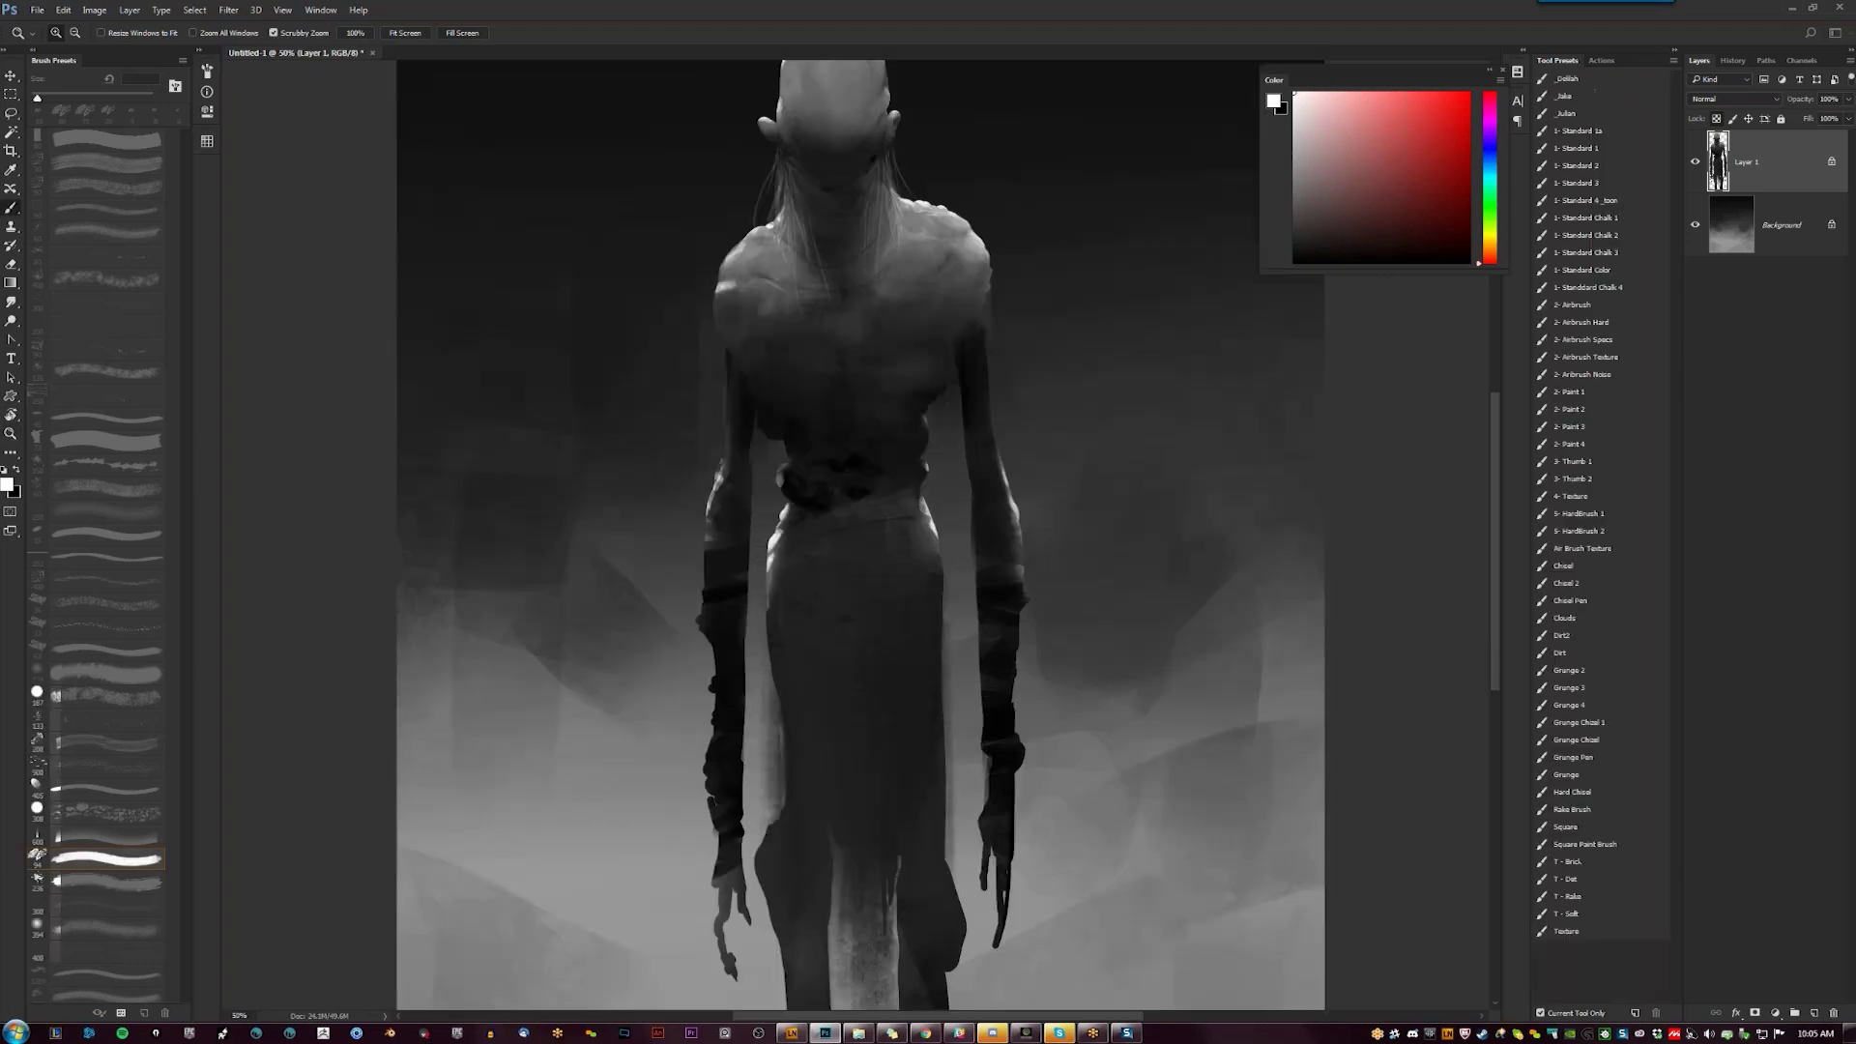
{"action": "key", "text": "b"}
{"action": "left_click_drag", "start_coordinate": [776, 537], "coordinate": [771, 646]}
Sample grey from the skirt's left edge, enlarge the brush to 70 px, shade down that side and sample dark grey from the right edge
{"action": "left_click", "coordinate": [772, 566], "text": "alt"}
{"action": "key", "text": "]"}
{"action": "key", "text": "bracketright"}
{"action": "key", "text": "bracketright"}
{"action": "key", "text": "bracketright"}
{"action": "key", "text": "bracketright"}
{"action": "key", "text": "bracketright"}
{"action": "key", "text": "bracketright"}
{"action": "key", "text": "bracketright"}
{"action": "key", "text": "bracketright"}
{"action": "key", "text": "bracketright"}
{"action": "left_click_drag", "start_coordinate": [772, 598], "coordinate": [781, 795]}
{"action": "left_click_drag", "start_coordinate": [778, 643], "coordinate": [779, 696]}
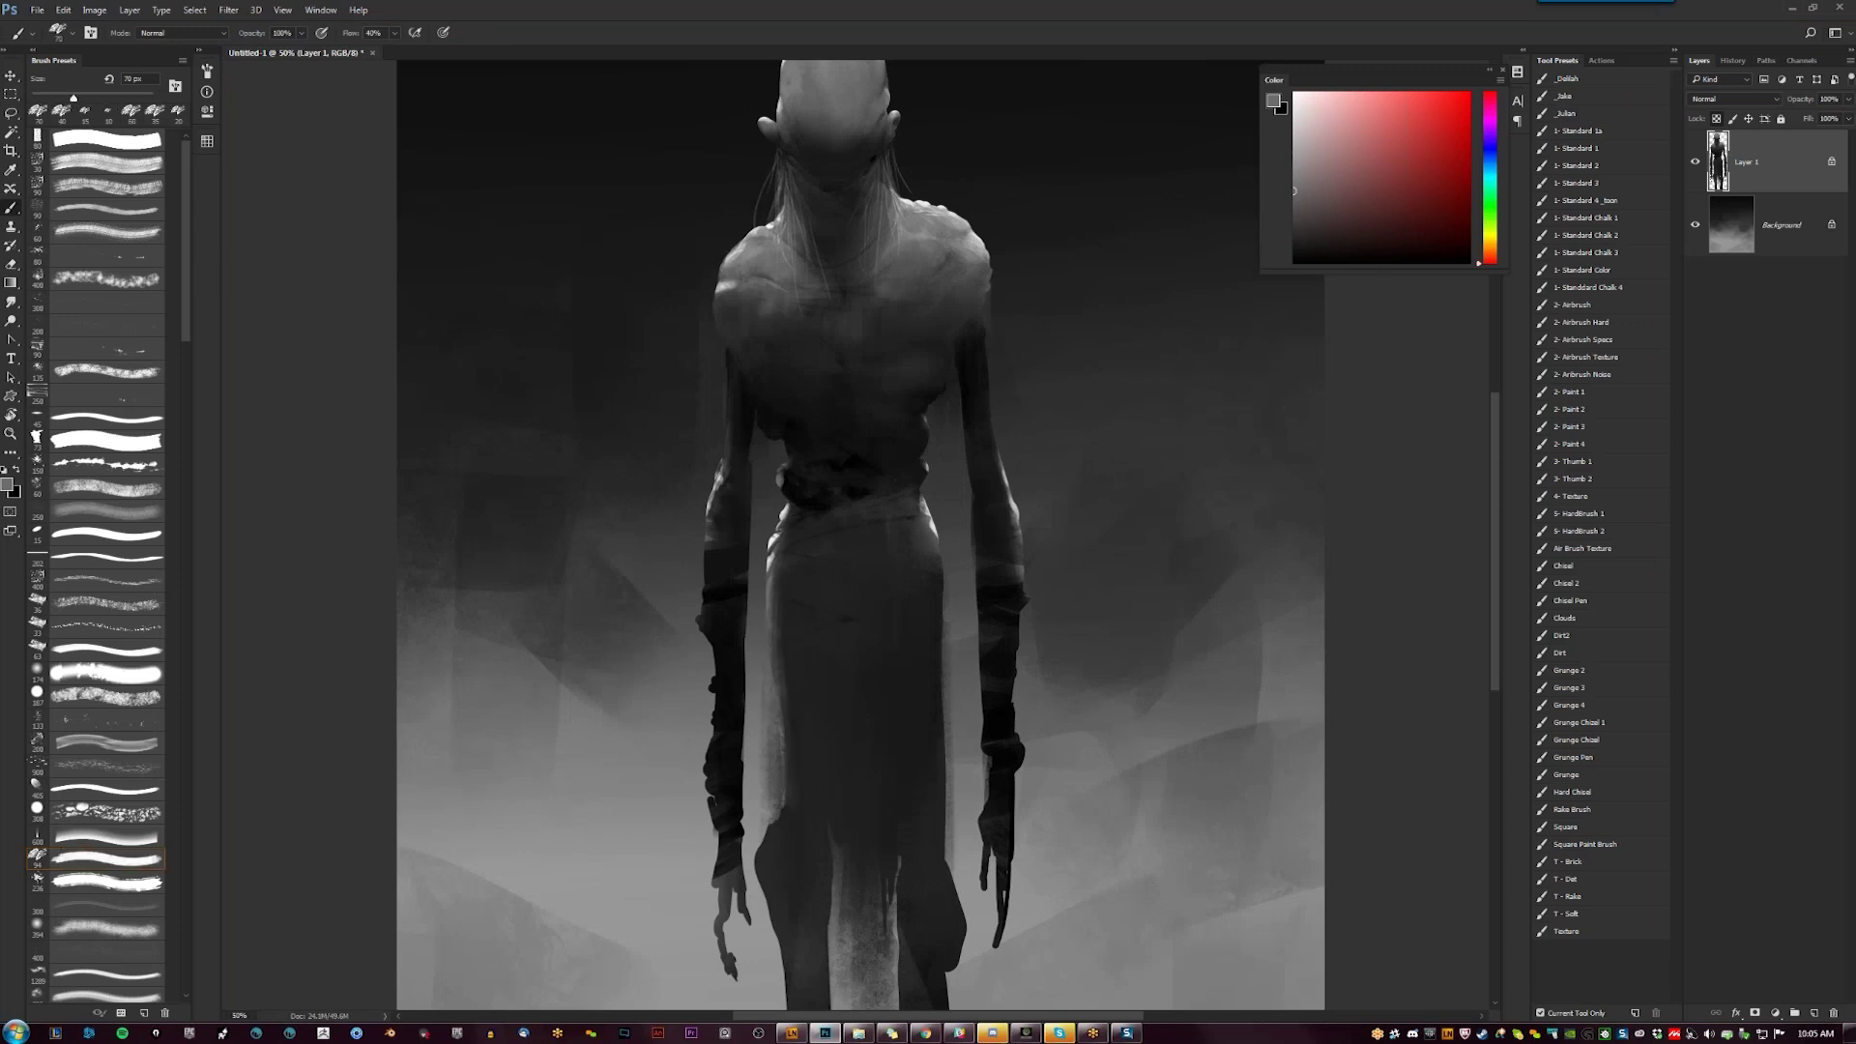
{"action": "left_click", "coordinate": [938, 597], "text": "alt"}
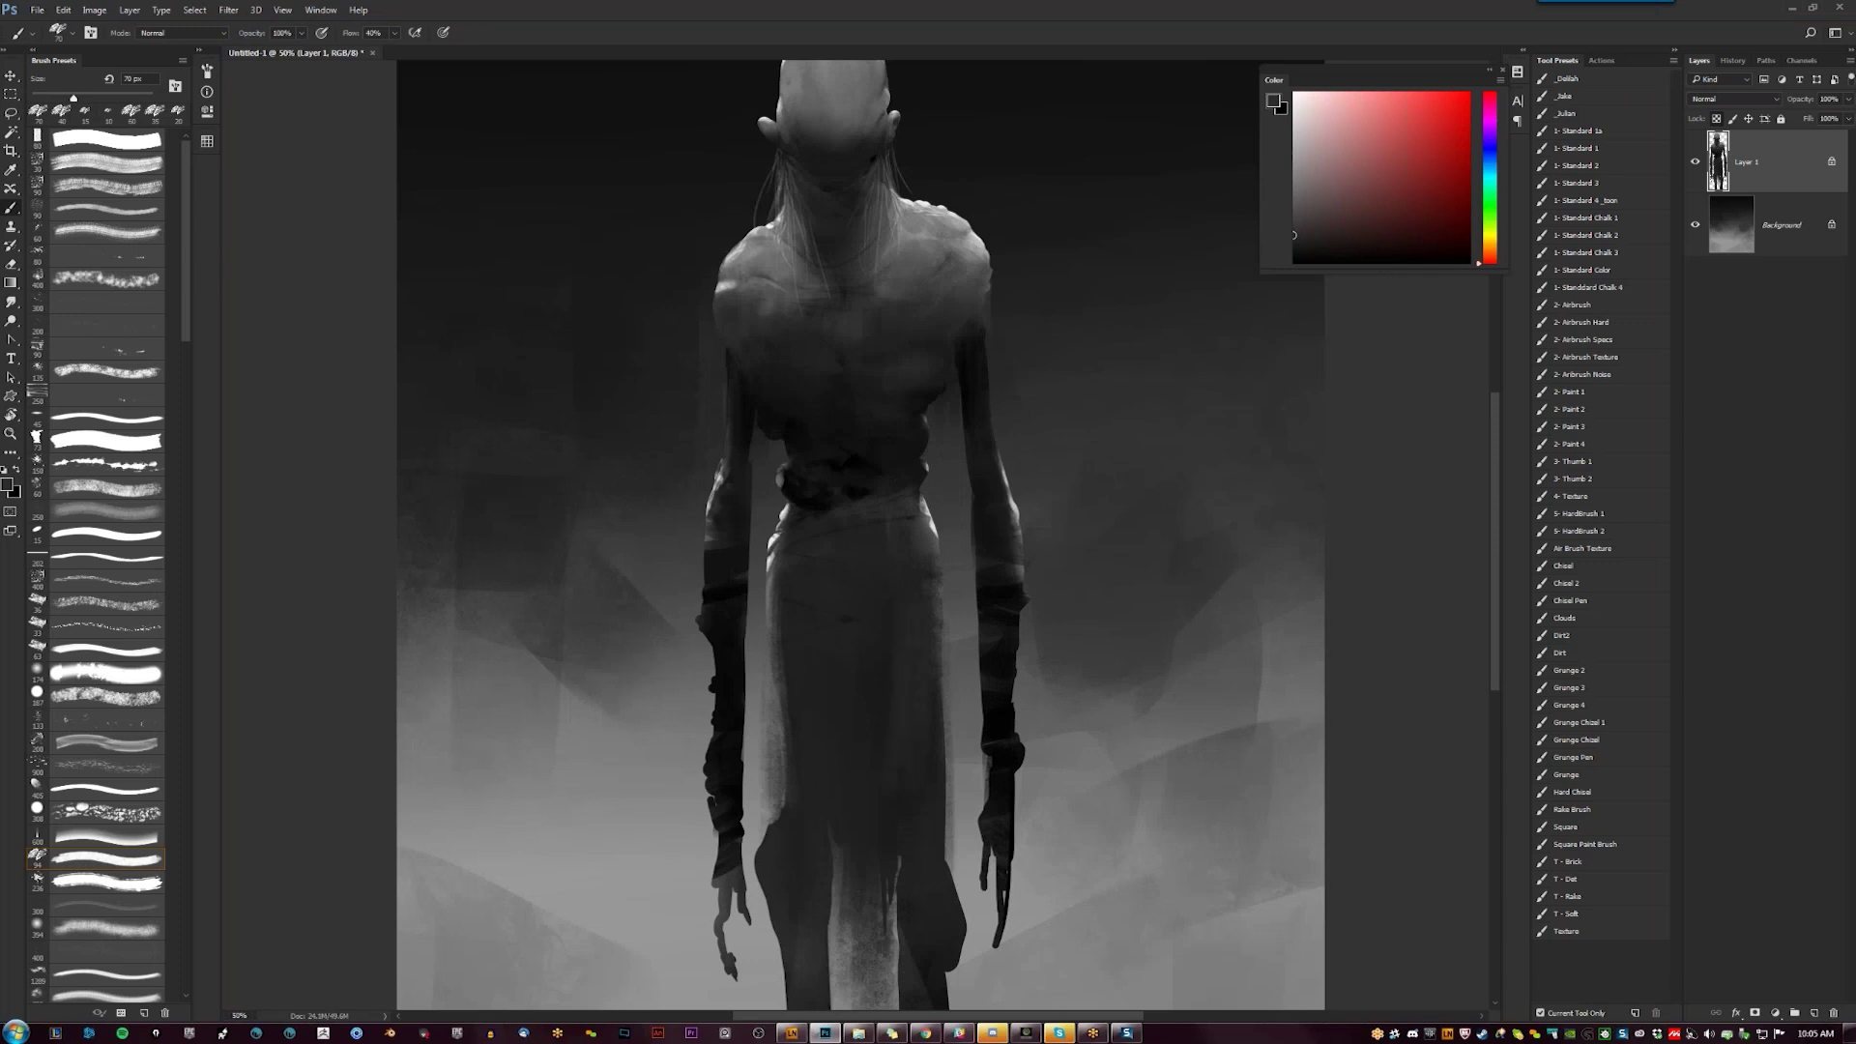
Reset the foreground colour to black, greatly enlarge the brush and darken the hands, lower skirt and legs
{"action": "left_click_drag", "start_coordinate": [844, 823], "coordinate": [794, 509]}
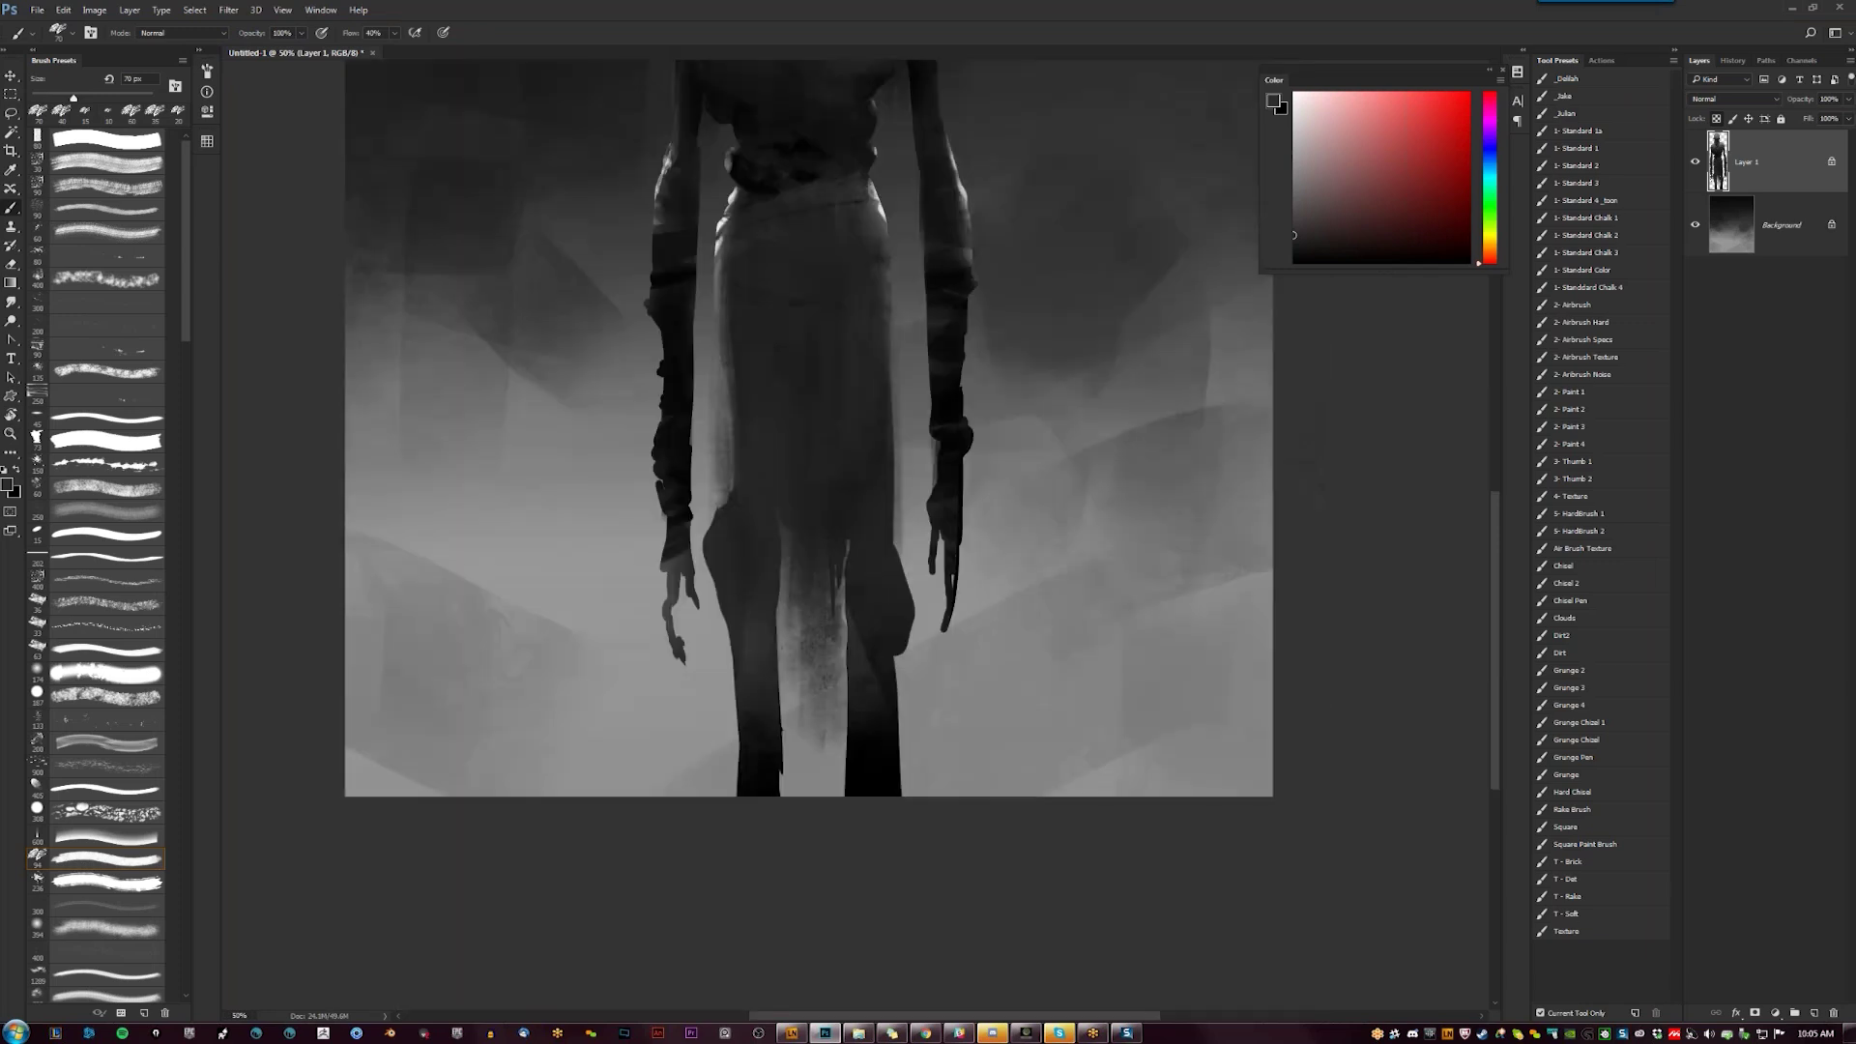
{"action": "key", "text": "d"}
{"action": "key", "text": "bracketright"}
{"action": "left_click_drag", "start_coordinate": [759, 623], "coordinate": [761, 678]}
{"action": "key", "text": "bracketright"}
{"action": "key", "text": "bracketright"}
{"action": "key", "text": "bracketright"}
{"action": "key", "text": "bracketright"}
{"action": "key", "text": "bracketright"}
{"action": "key", "text": "bracketright"}
{"action": "key", "text": "bracketright"}
{"action": "key", "text": "bracketright"}
{"action": "key", "text": "bracketright"}
{"action": "key", "text": "bracketright"}
{"action": "key", "text": "bracketright"}
{"action": "key", "text": "bracketright"}
{"action": "key", "text": "bracketright"}
{"action": "key", "text": "bracketright"}
{"action": "key", "text": "bracketright"}
{"action": "key", "text": "bracketright"}
{"action": "left_click_drag", "start_coordinate": [730, 583], "coordinate": [749, 686]}
{"action": "left_click_drag", "start_coordinate": [841, 609], "coordinate": [856, 667]}
{"action": "key", "text": "bracketright"}
{"action": "key", "text": "z"}
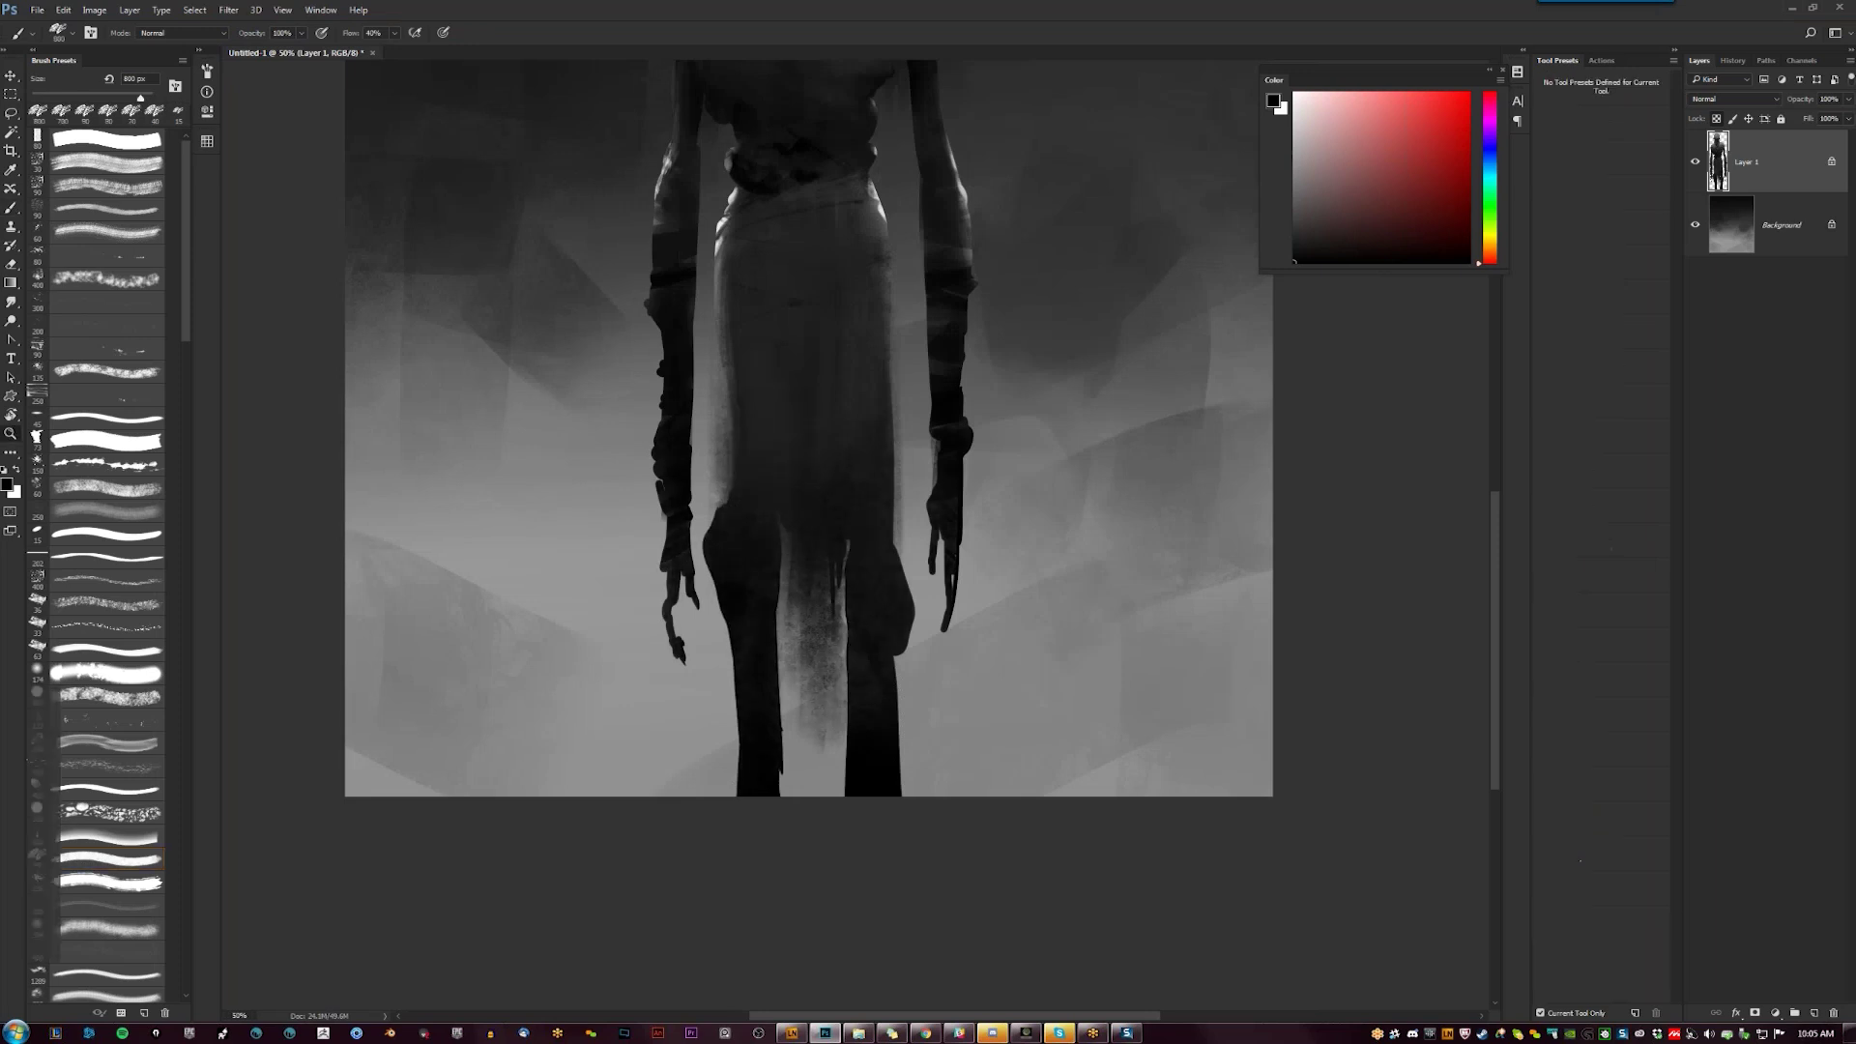
{"action": "left_click", "coordinate": [920, 599], "text": "alt"}
{"action": "key", "text": "b"}
{"action": "key", "text": "Tab"}
{"action": "key", "text": "Tab"}
Switch to the ArtStation page in the browser, open the illustrator's portfolio, study the "Chewie!" artwork and return to Photoshop
{"action": "key", "text": "alt+Tab"}
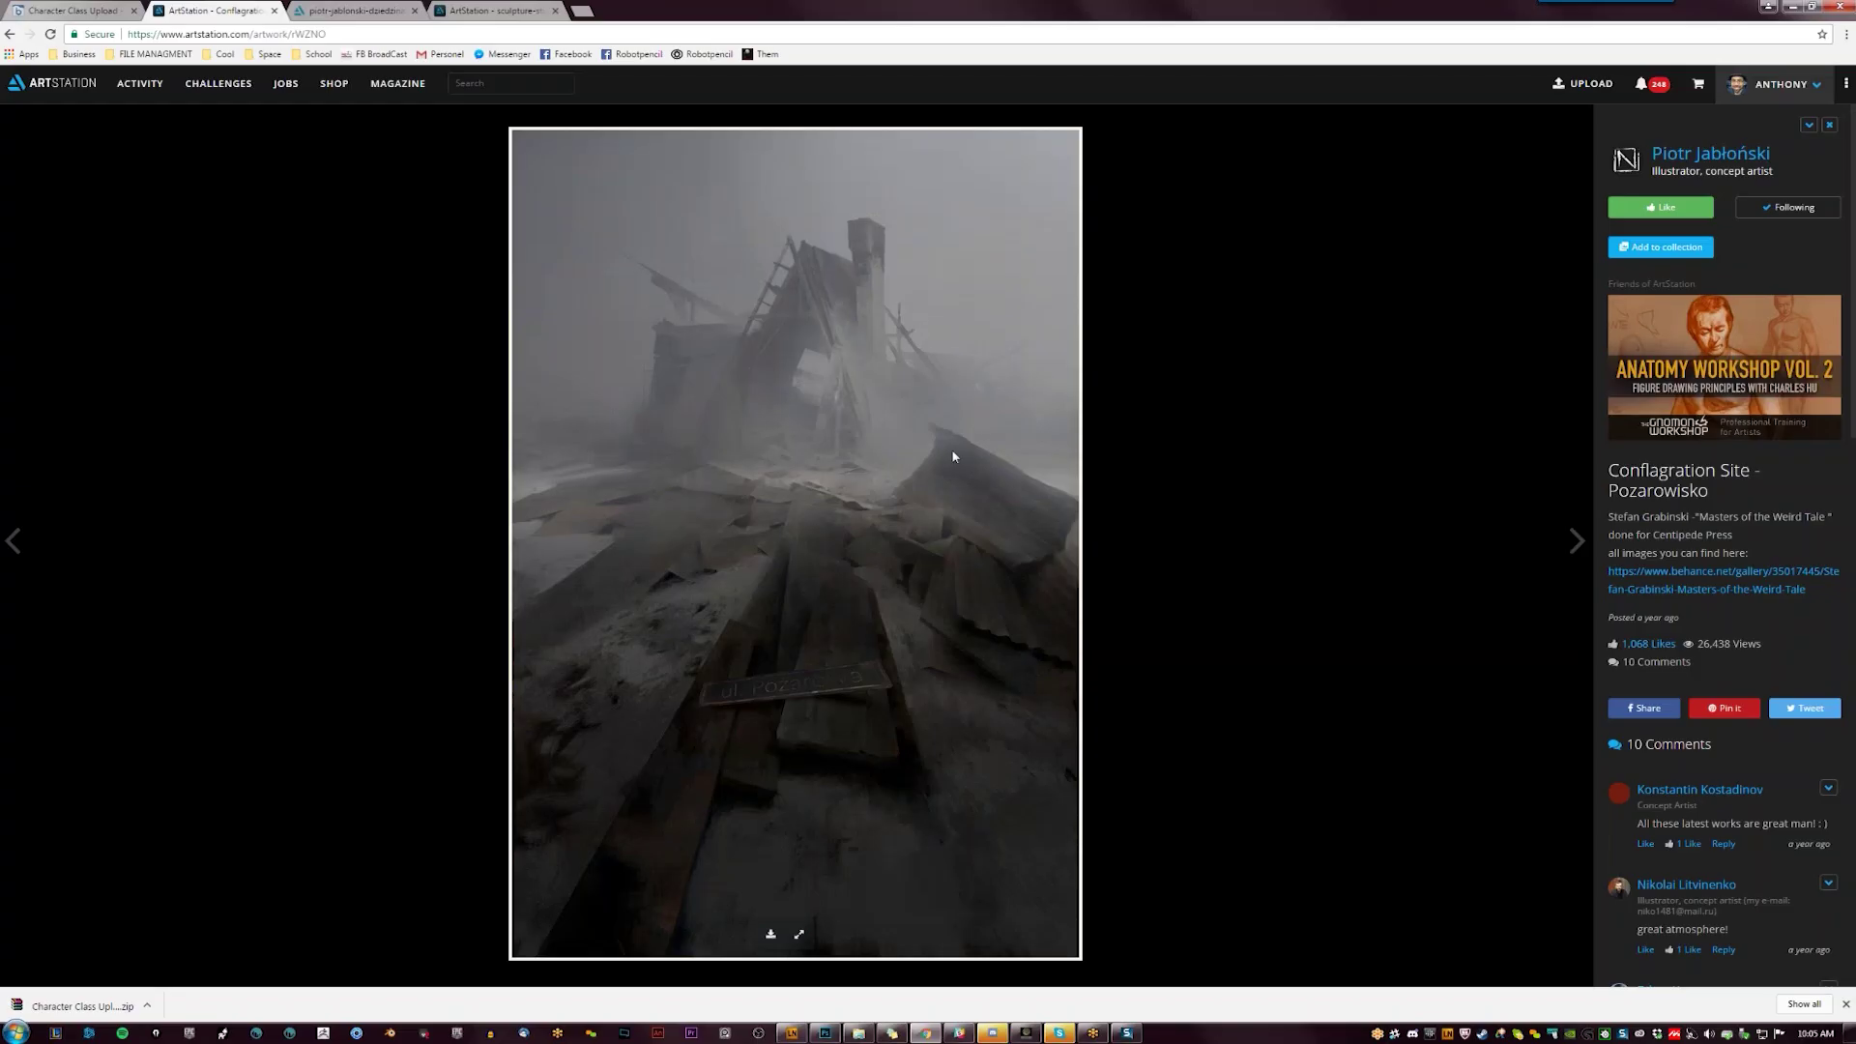
{"action": "left_click", "coordinate": [1709, 152]}
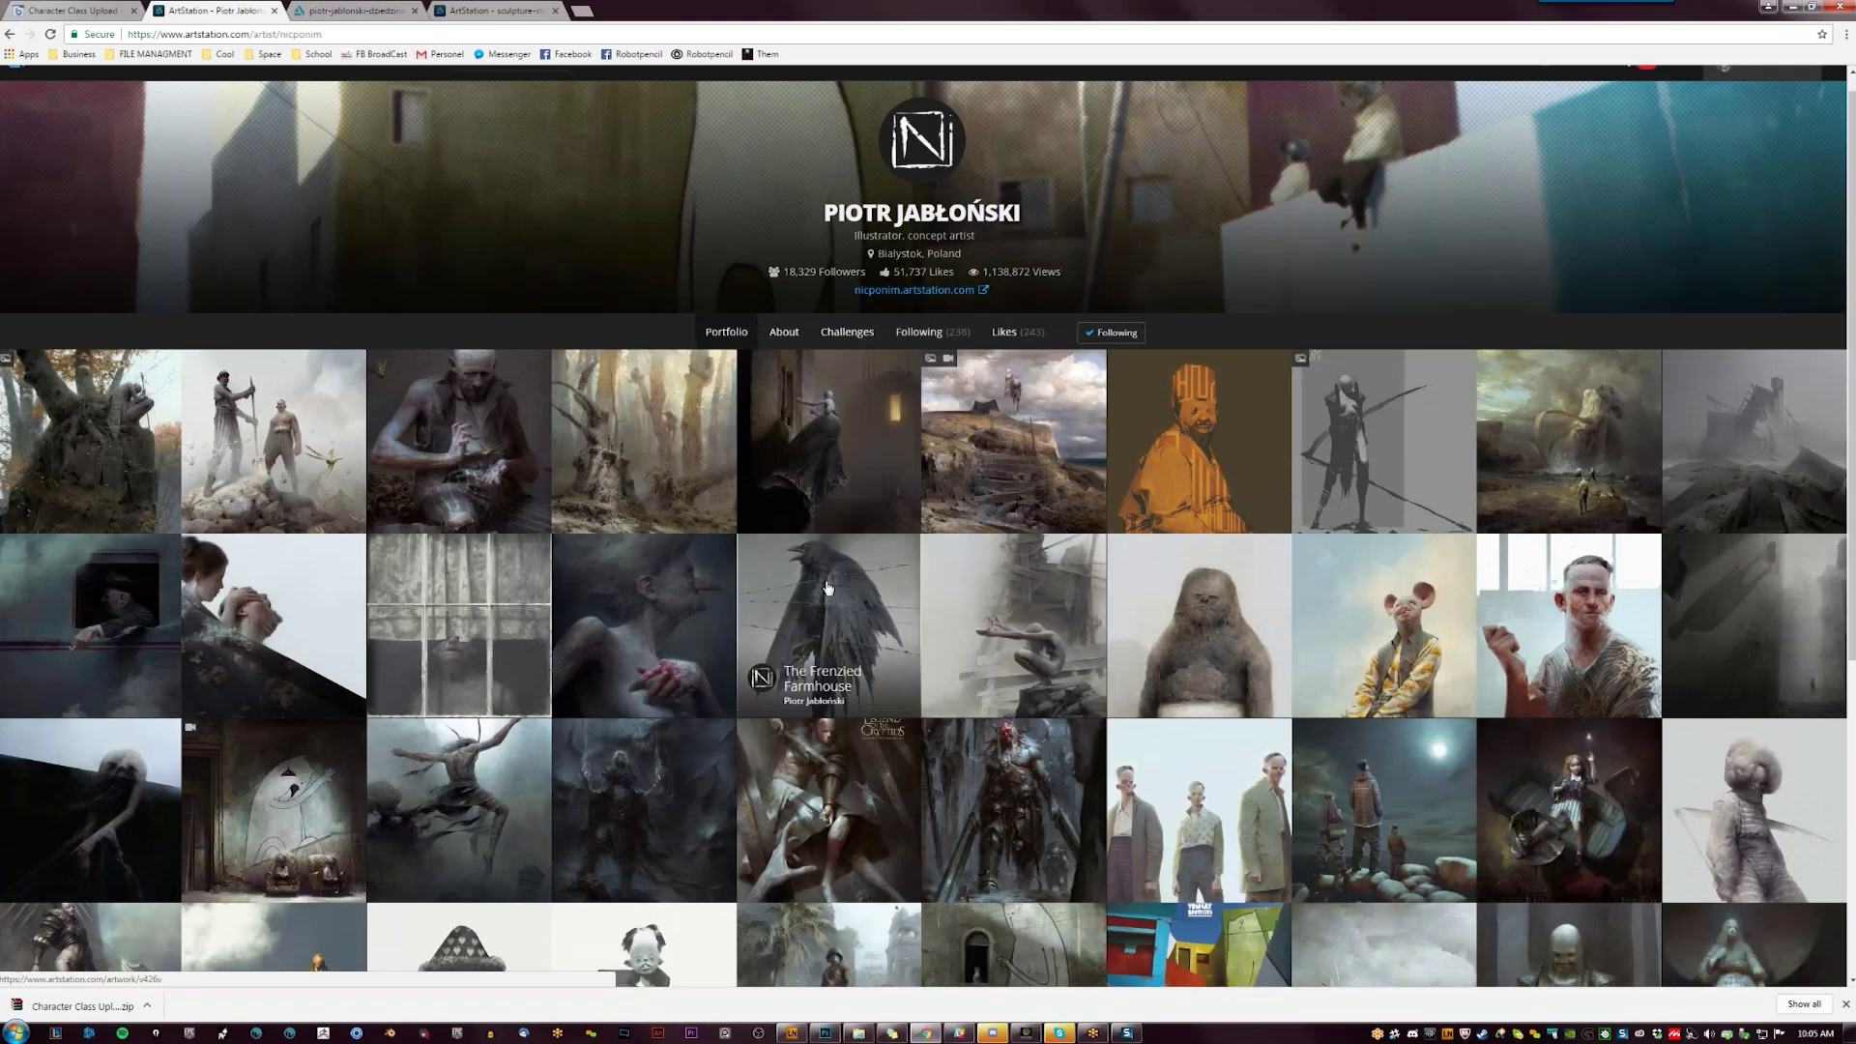
{"action": "left_click", "coordinate": [1180, 624]}
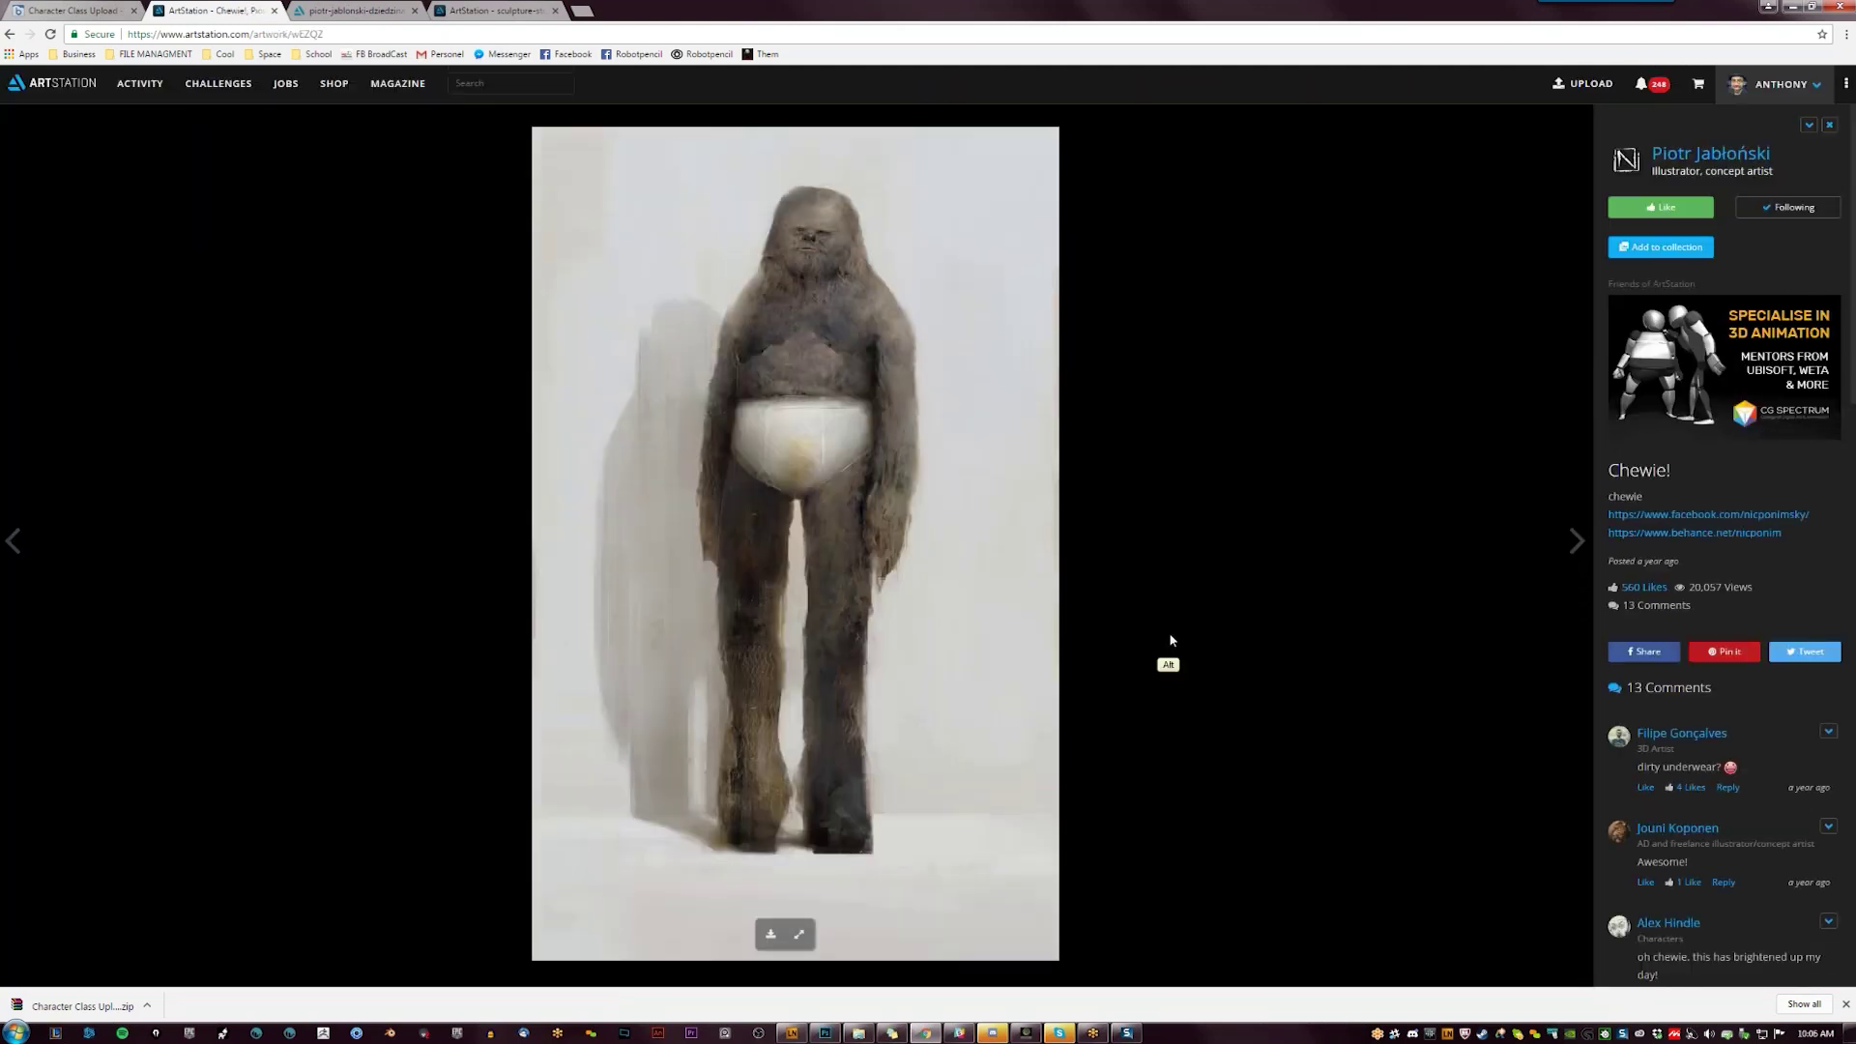
{"action": "key", "text": "alt+Tab"}
{"action": "left_click", "coordinate": [795, 453]}
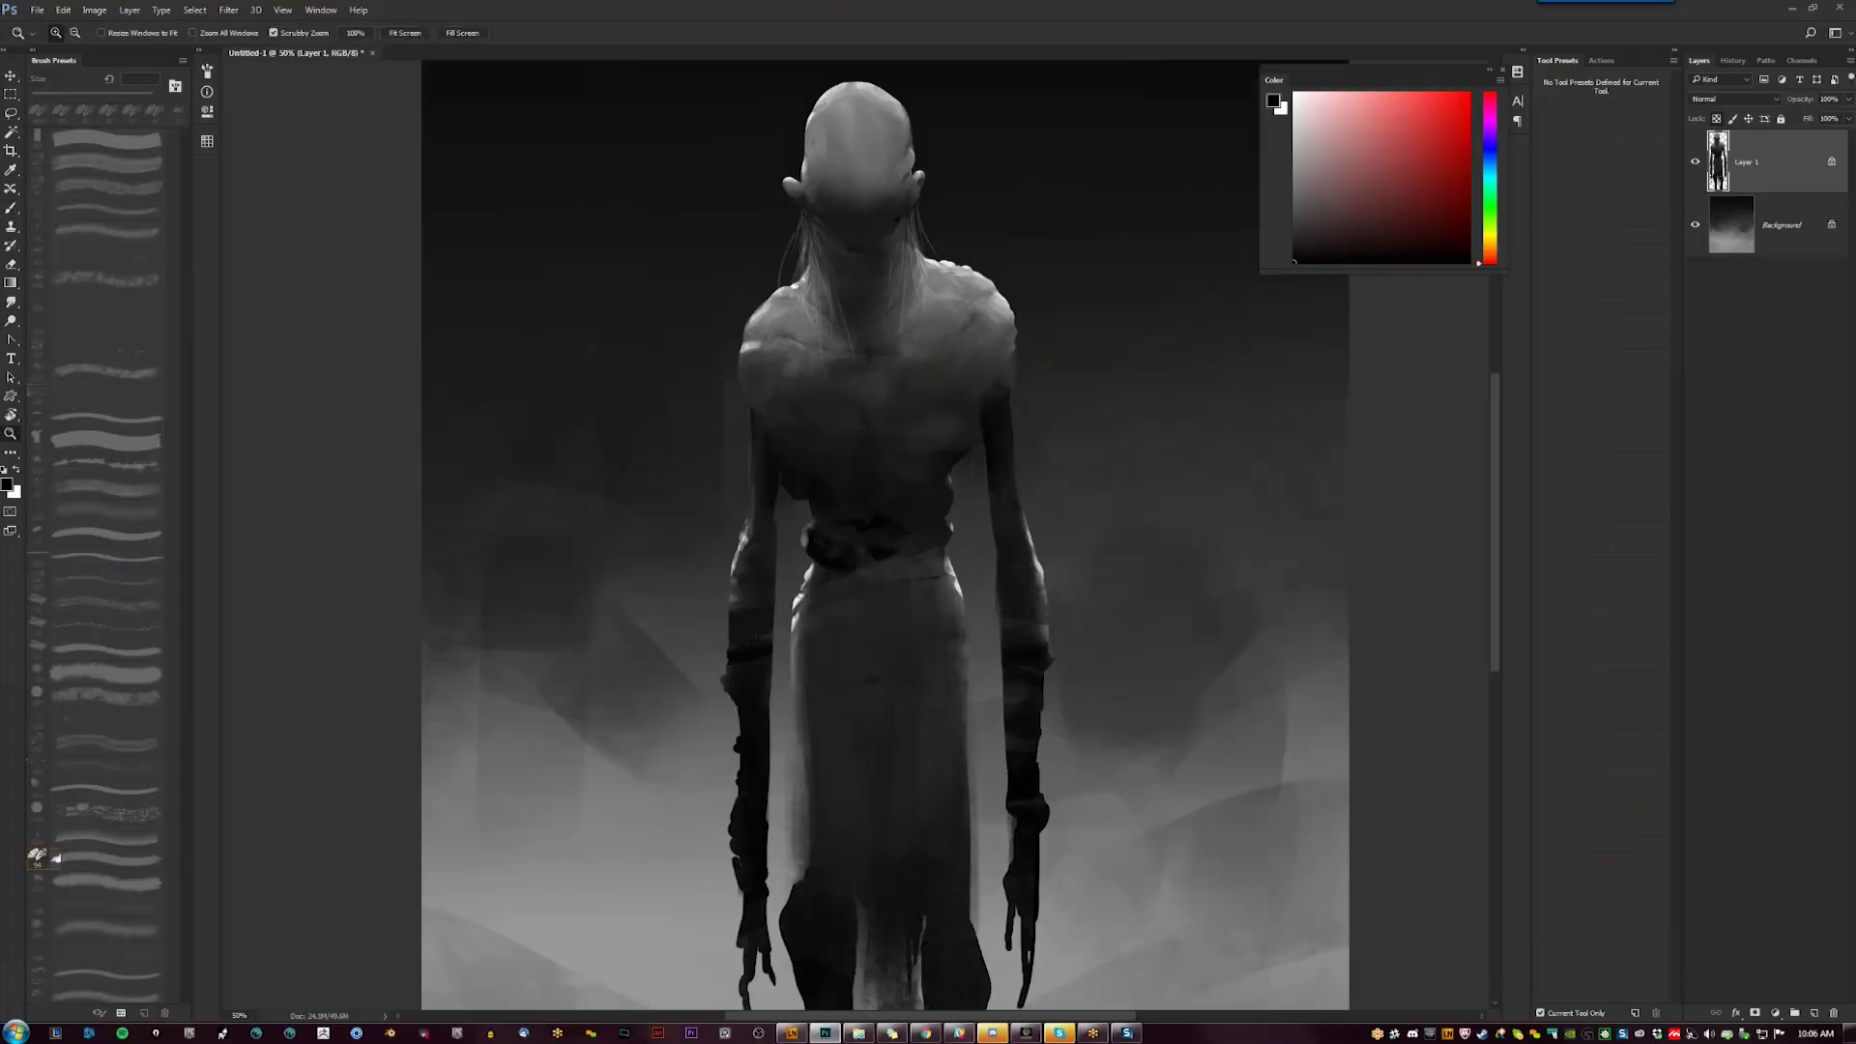
Choose the first brush preset and tint the figure layer warm brown with Color Balance, adjusting its shadows and highlights
{"action": "key", "text": "b"}
{"action": "left_click", "coordinate": [145, 141]}
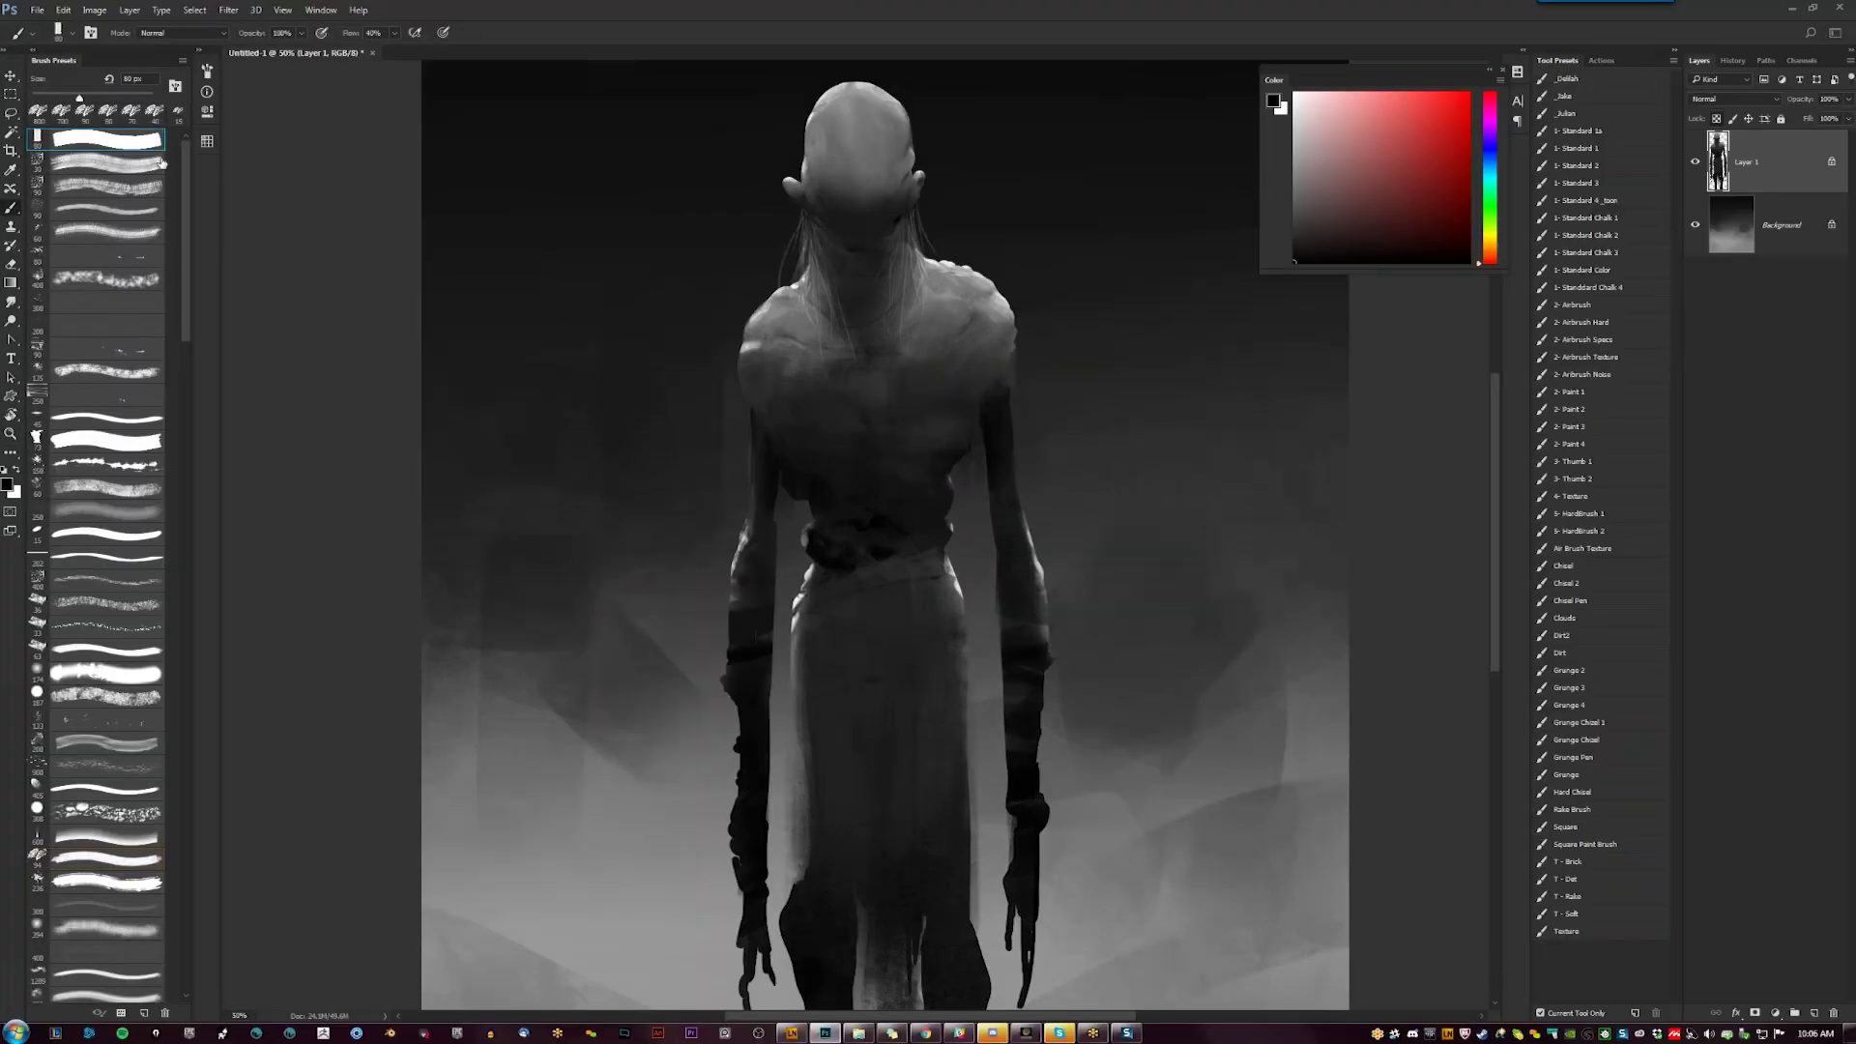
{"action": "key", "text": "ctrl+b"}
{"action": "mouse_move", "coordinate": [1095, 145]}
{"action": "left_mouse_down"}
{"action": "mouse_move", "coordinate": [1081, 176]}
{"action": "mouse_move", "coordinate": [1098, 144]}
{"action": "left_mouse_up"}
{"action": "left_click", "coordinate": [1010, 217]}
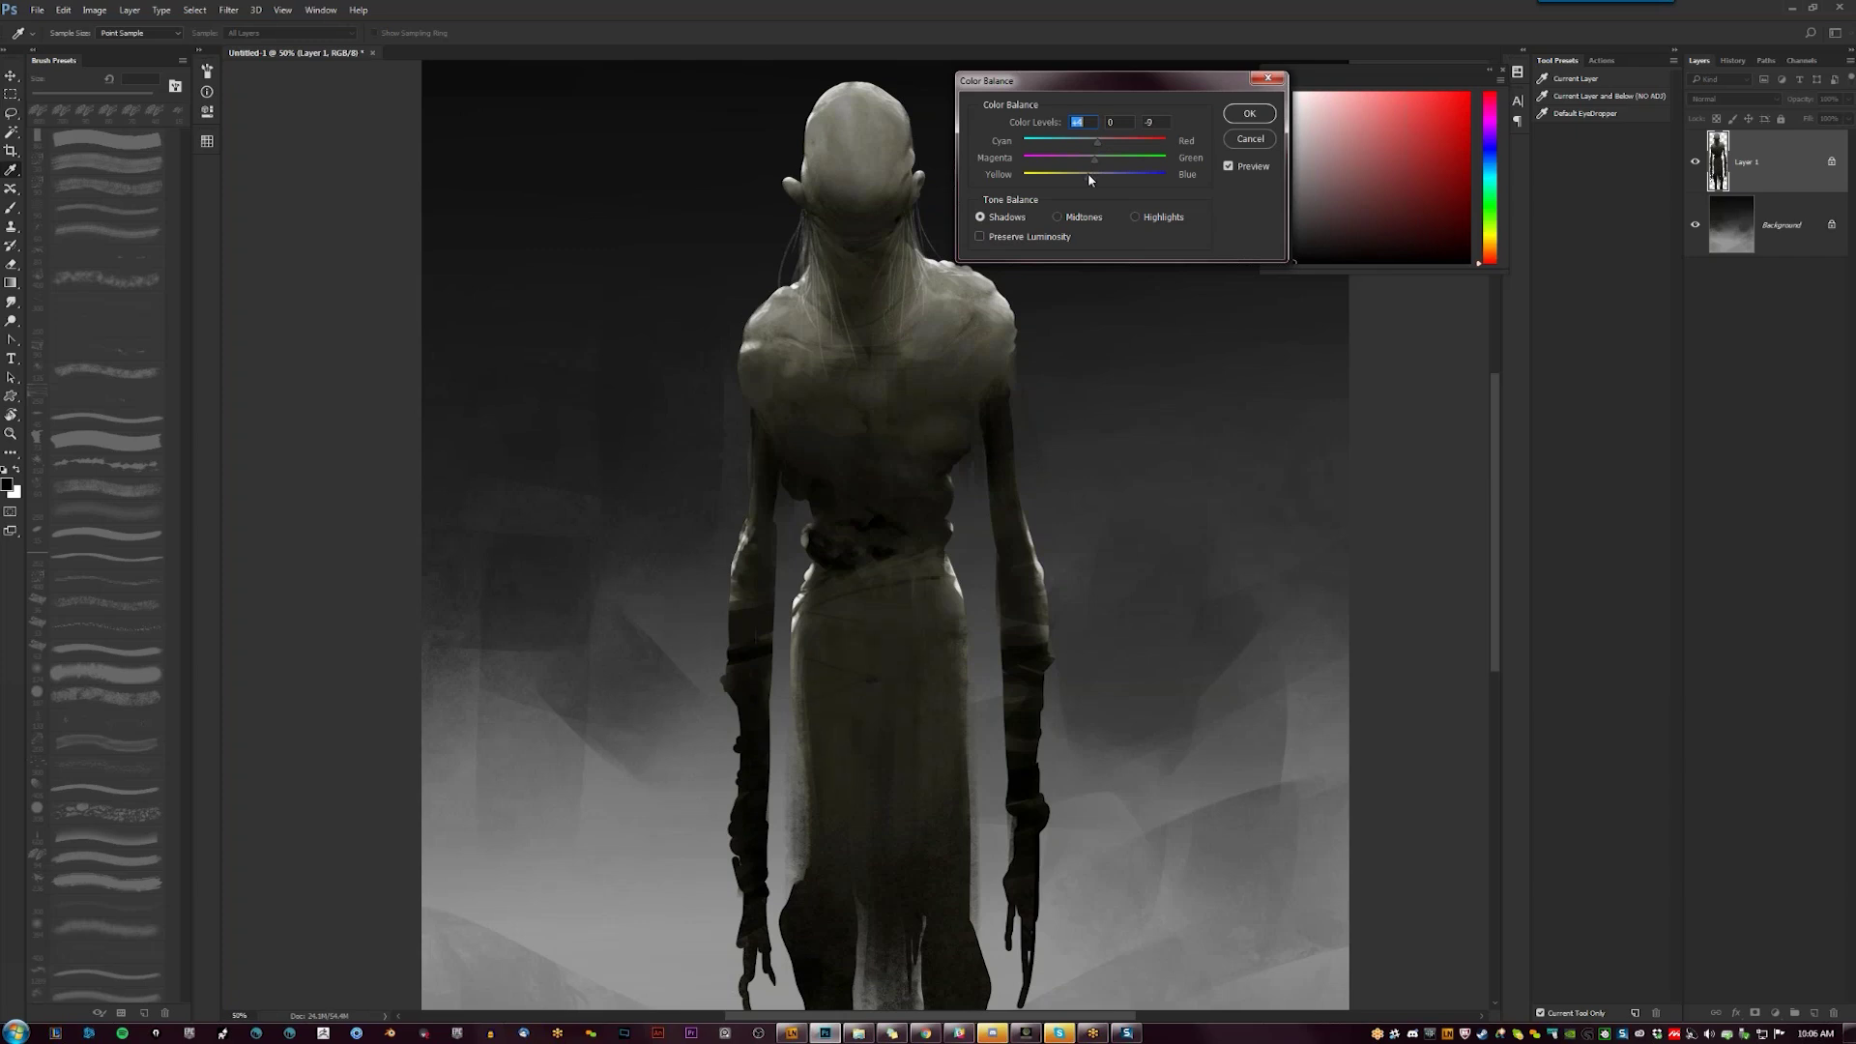
{"action": "left_click", "coordinate": [1137, 218]}
{"action": "left_click_drag", "start_coordinate": [1096, 145], "coordinate": [1089, 178]}
{"action": "left_click", "coordinate": [1248, 114]}
{"action": "key", "text": "b"}
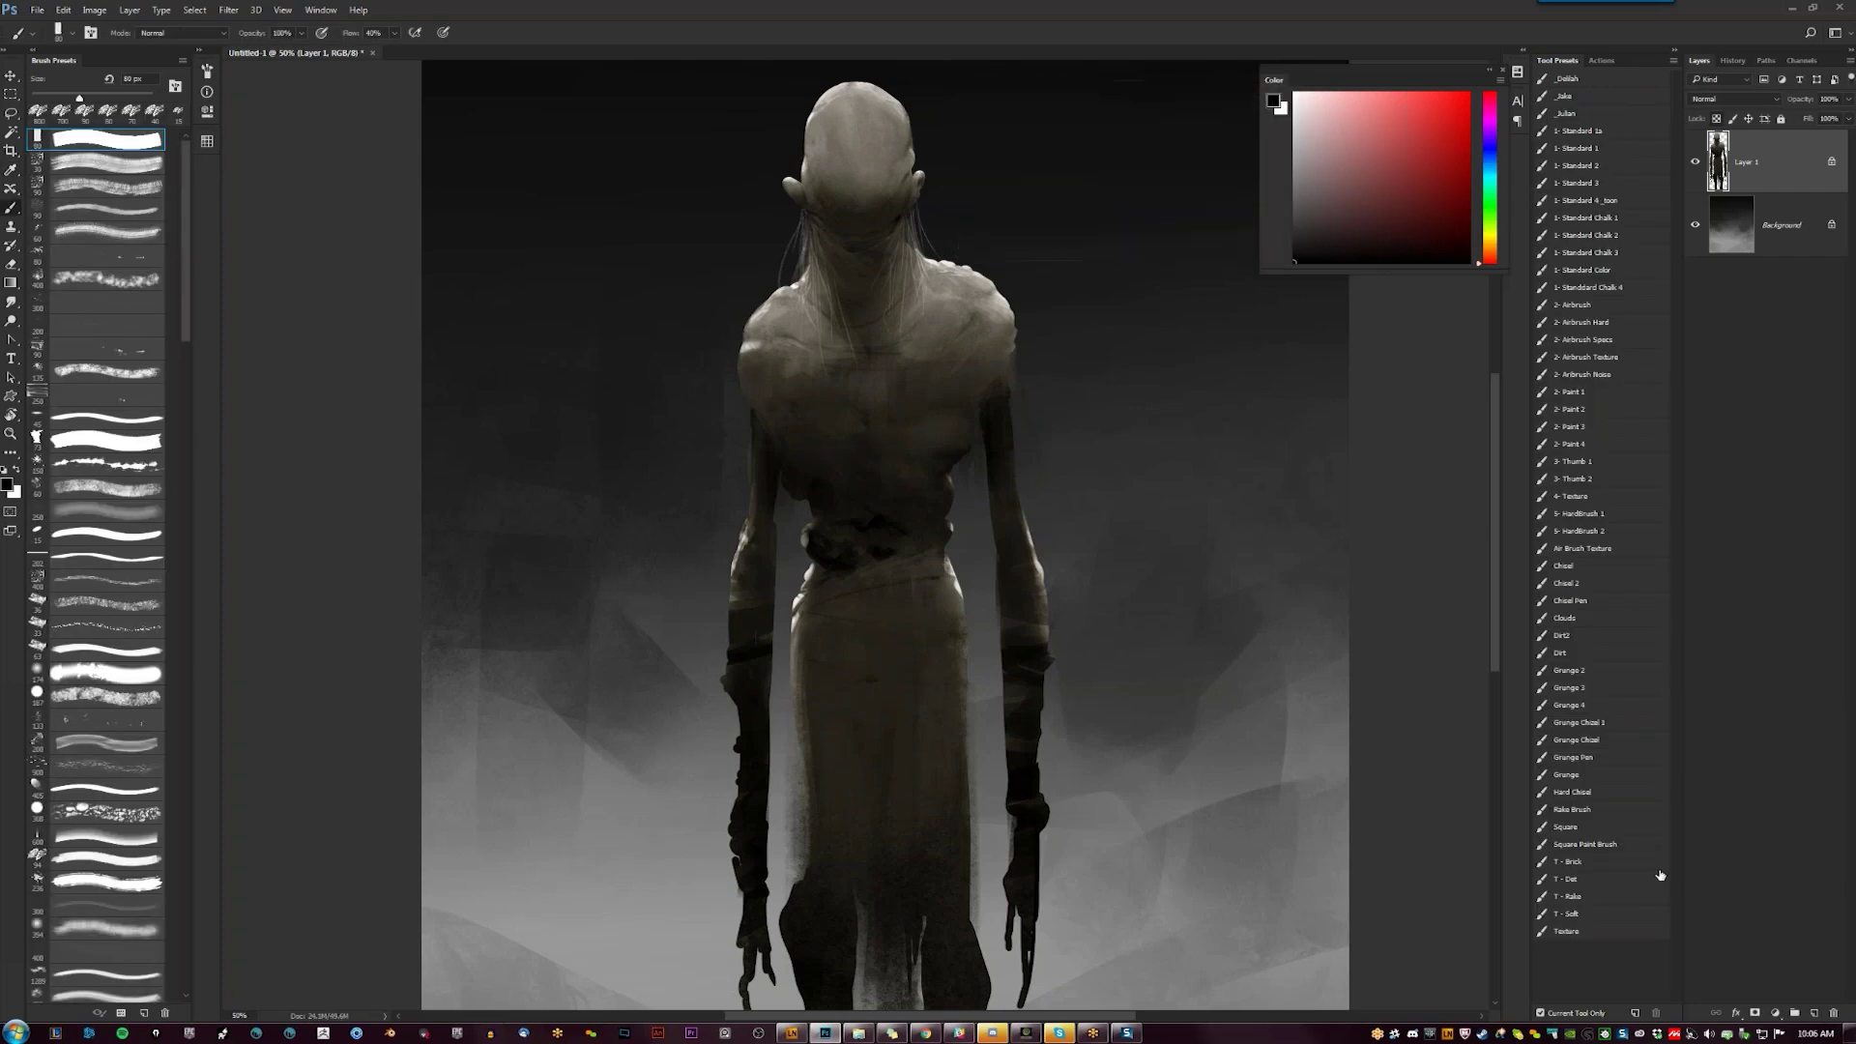
Add a new layer clipped to the figure layer, enlarge the brush to 400 px and set the layer's blend mode to Color
{"action": "left_click", "coordinate": [1813, 1013]}
{"action": "key", "text": "ctrl+alt+g"}
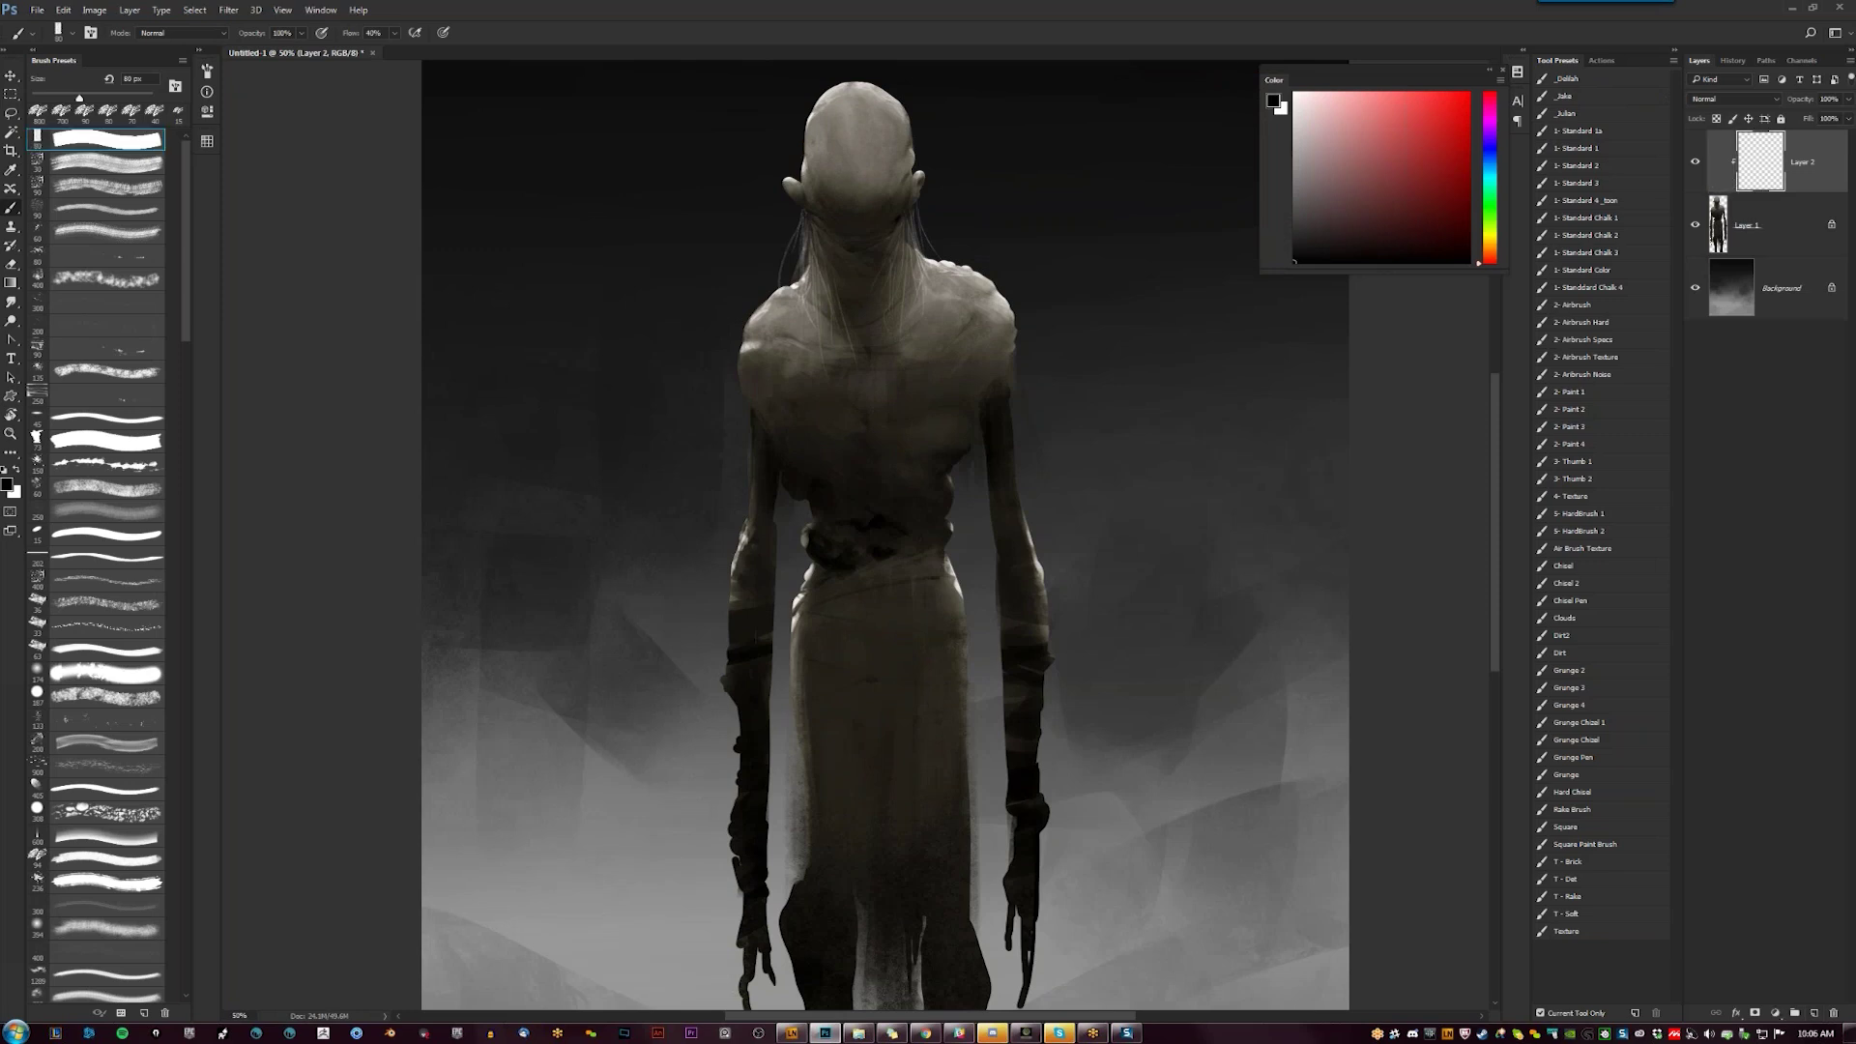
{"action": "key", "text": "ctrl+minus"}
{"action": "key", "text": "bracketright"}
{"action": "key", "text": "bracketright"}
{"action": "key", "text": "bracketright"}
{"action": "key", "text": "bracketright"}
{"action": "key", "text": "bracketright"}
{"action": "key", "text": "bracketright"}
{"action": "key", "text": "bracketright"}
{"action": "key", "text": "bracketright"}
{"action": "key", "text": "bracketright"}
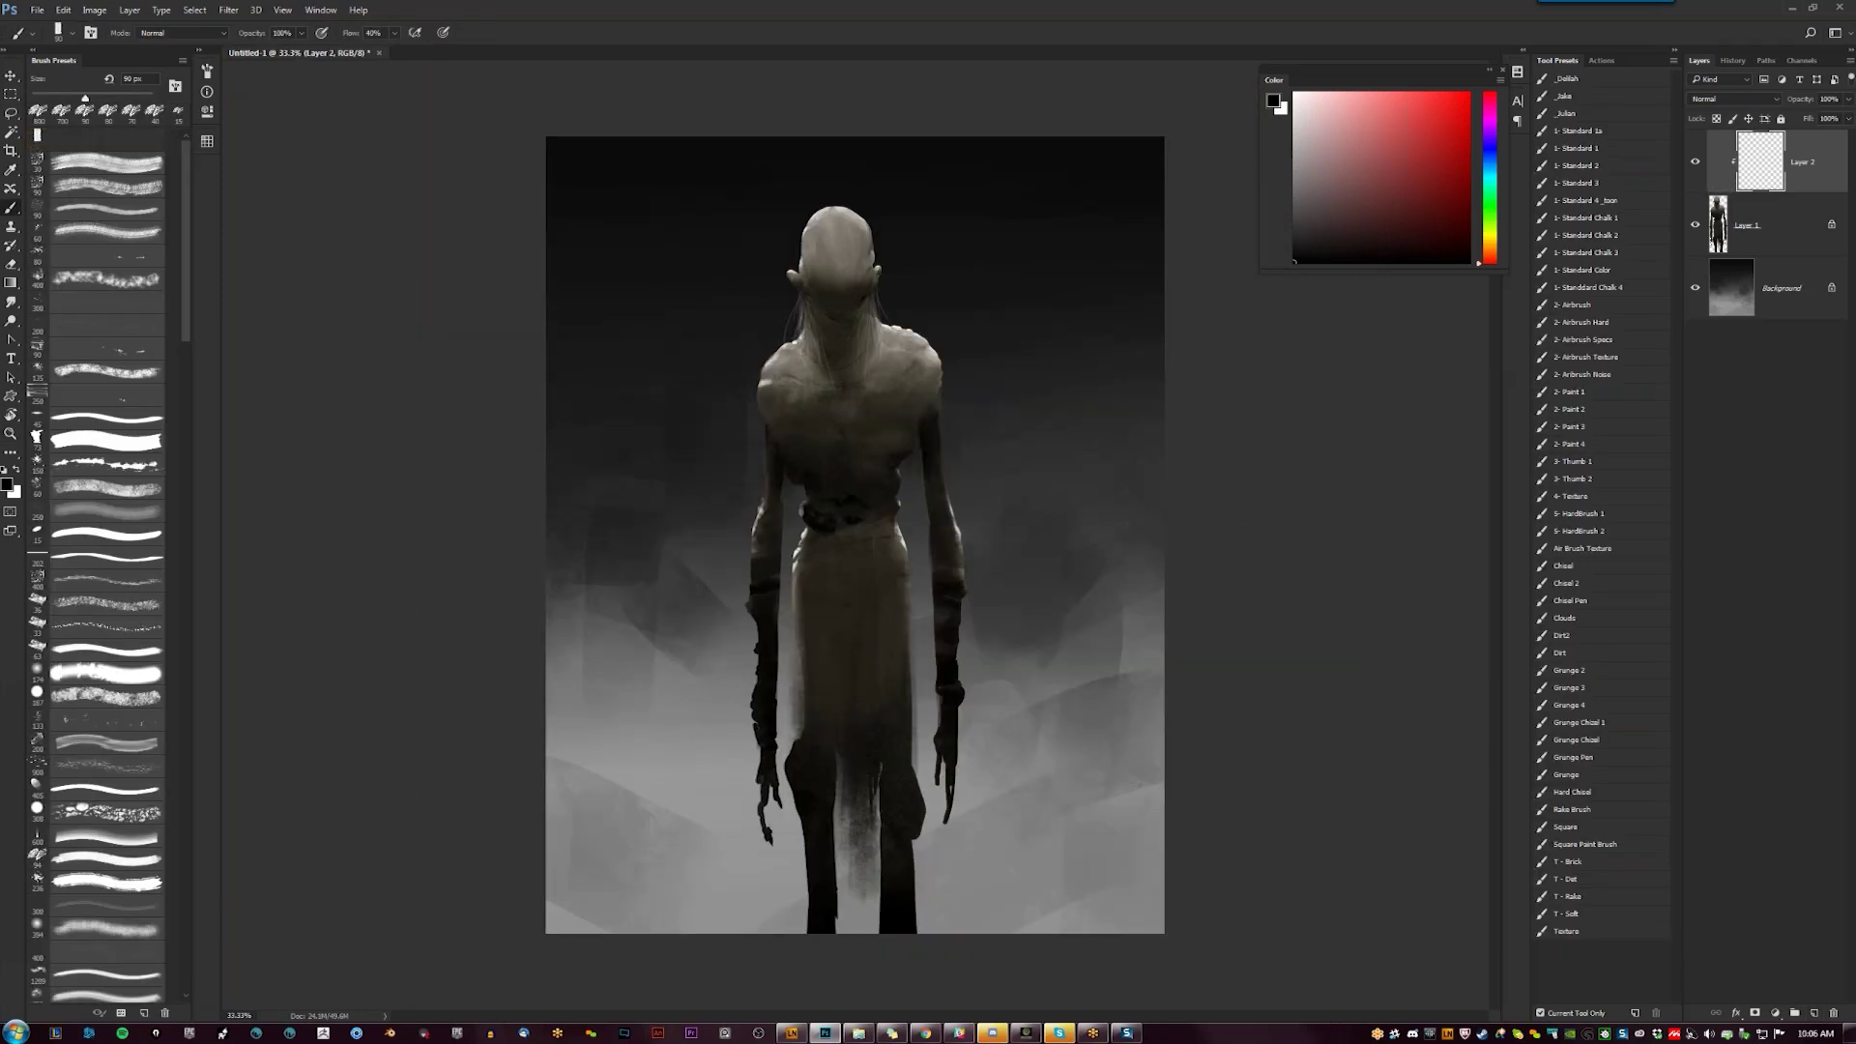
{"action": "left_click", "coordinate": [1725, 99]}
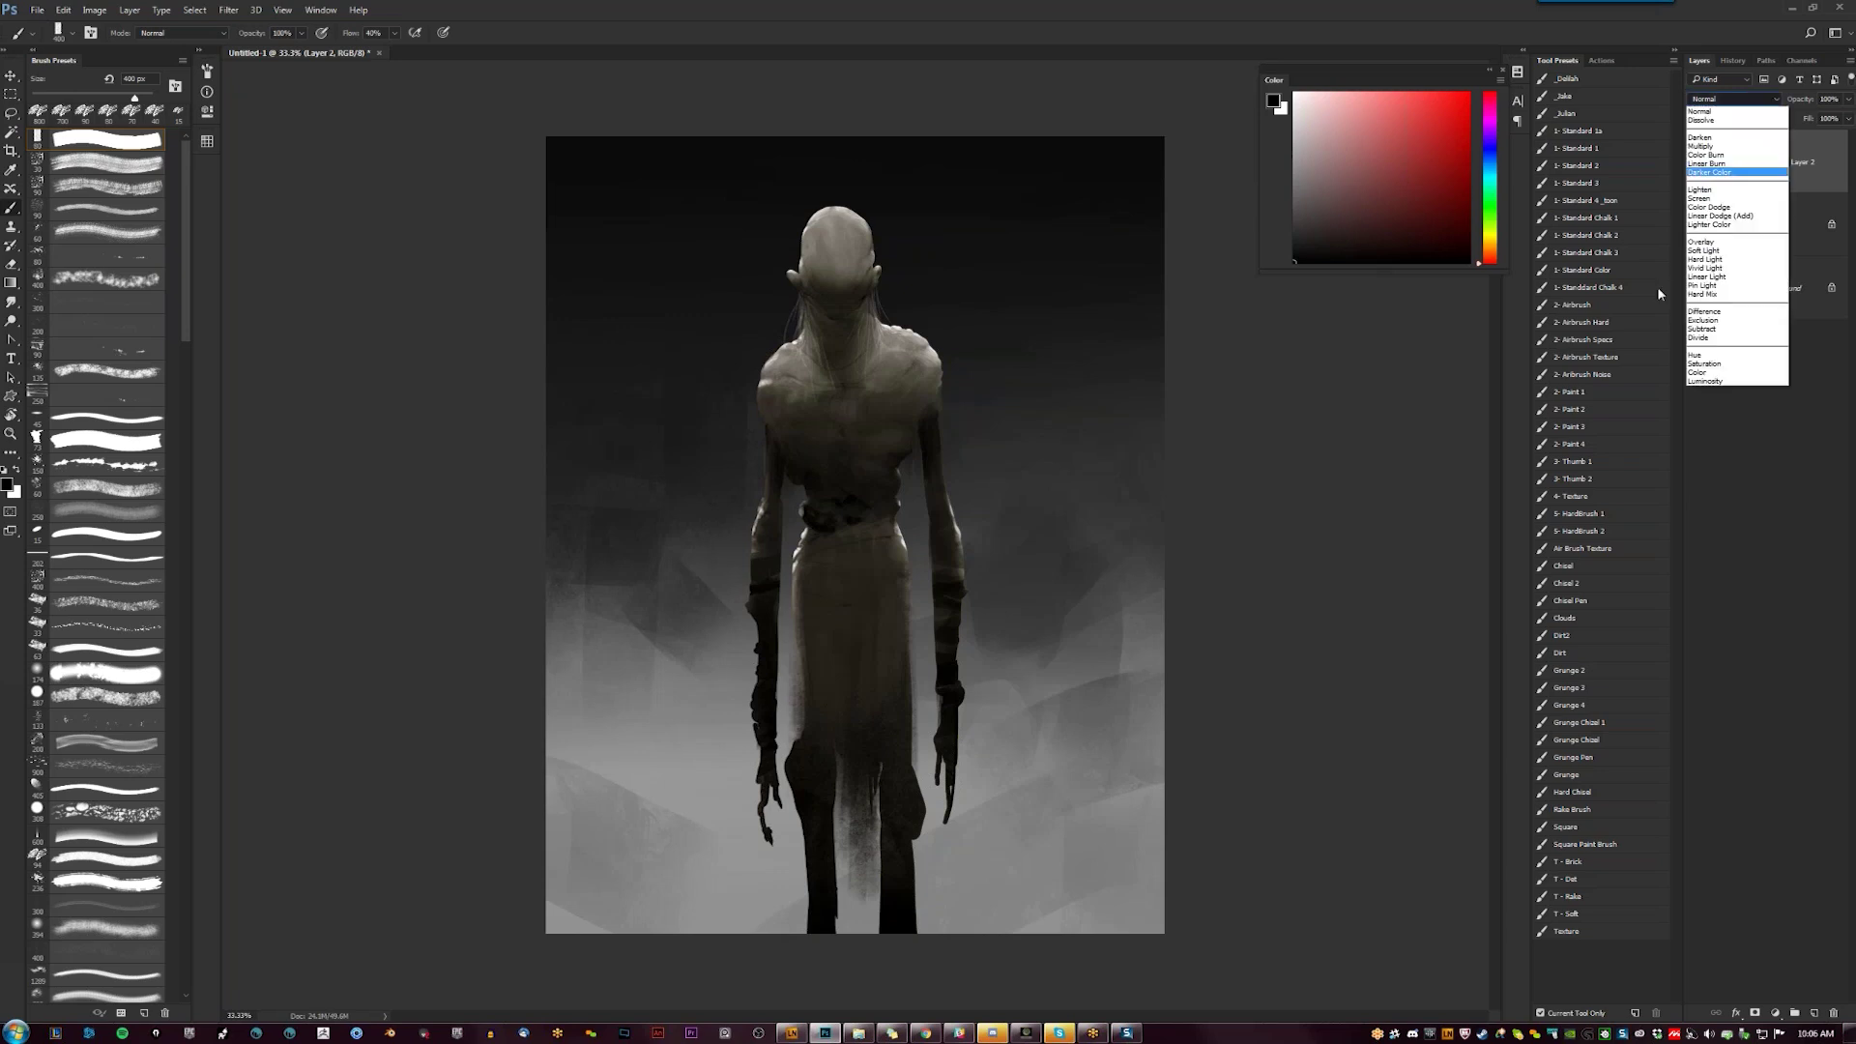
{"action": "left_click", "coordinate": [1690, 375]}
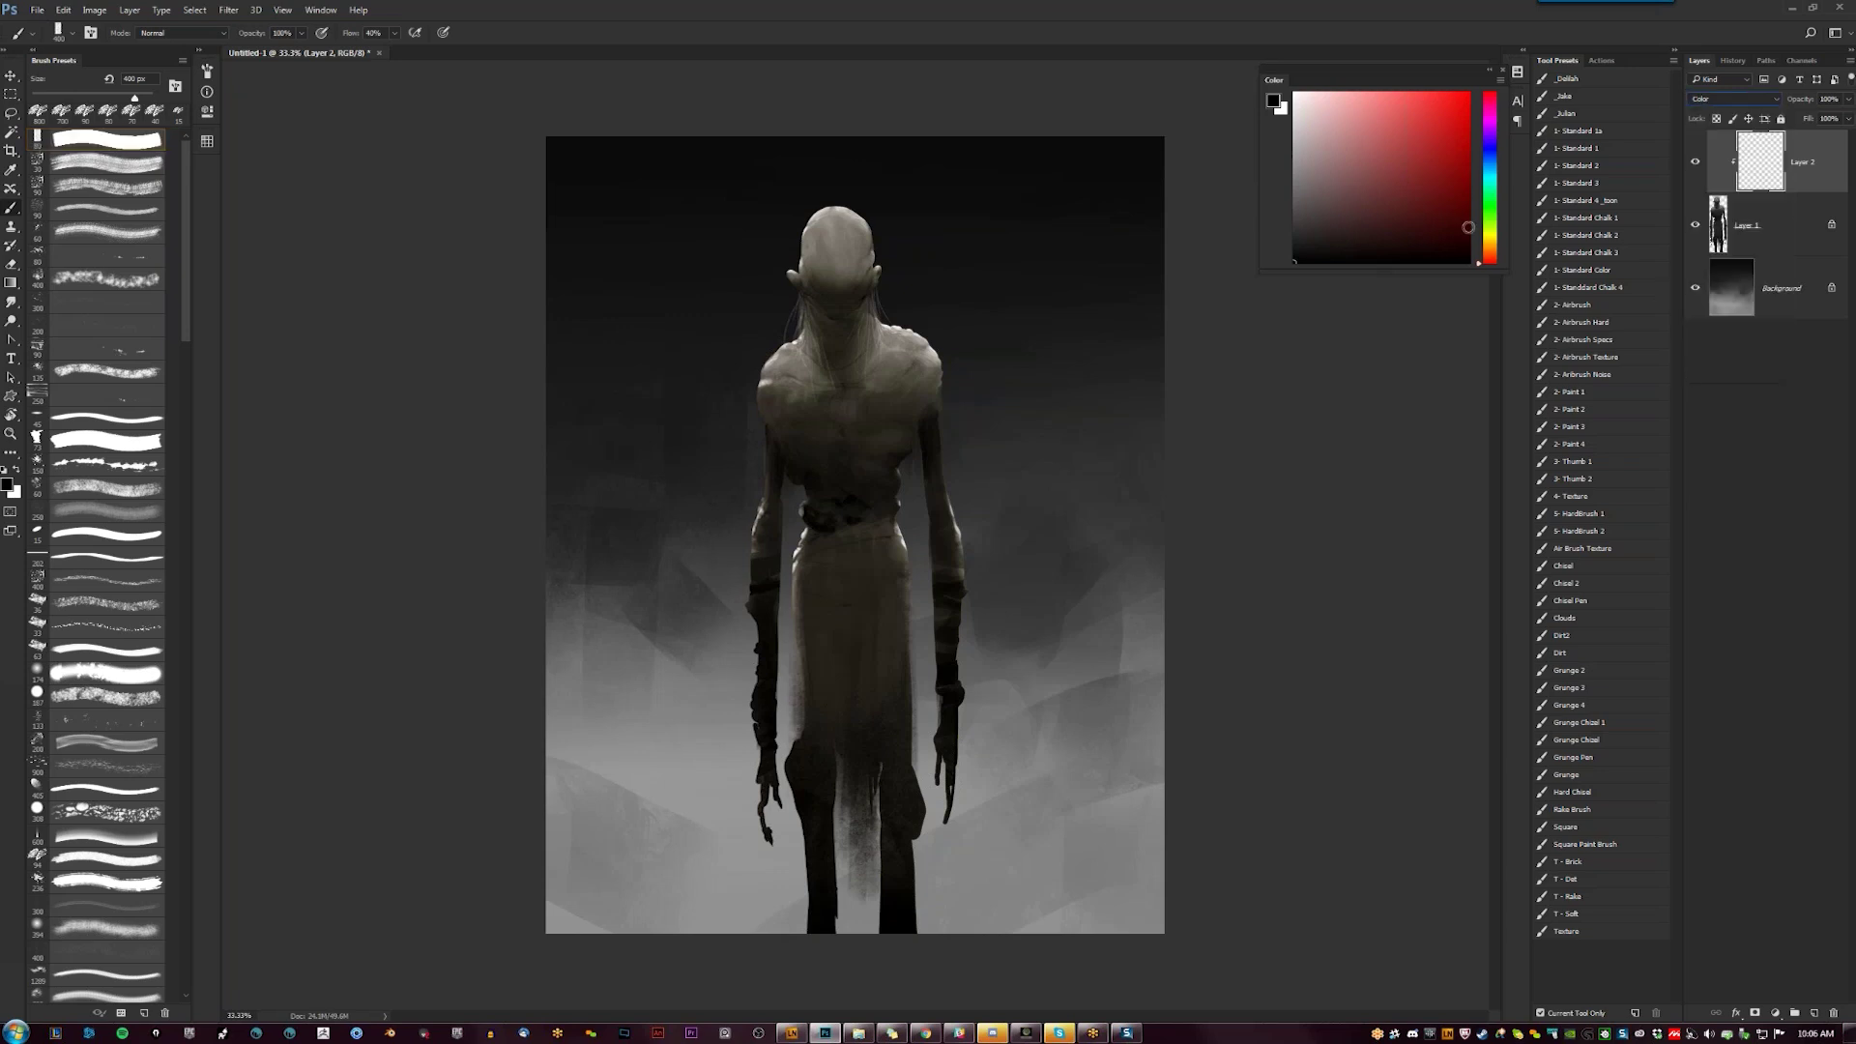
Pick a muted reddish brown and tint the skirt and lower body with a very large 2- Airbrush
{"action": "left_click", "coordinate": [1374, 163]}
{"action": "left_click_drag", "start_coordinate": [1487, 263], "coordinate": [1487, 255]}
{"action": "left_click", "coordinate": [1355, 194]}
{"action": "left_click", "coordinate": [1595, 306]}
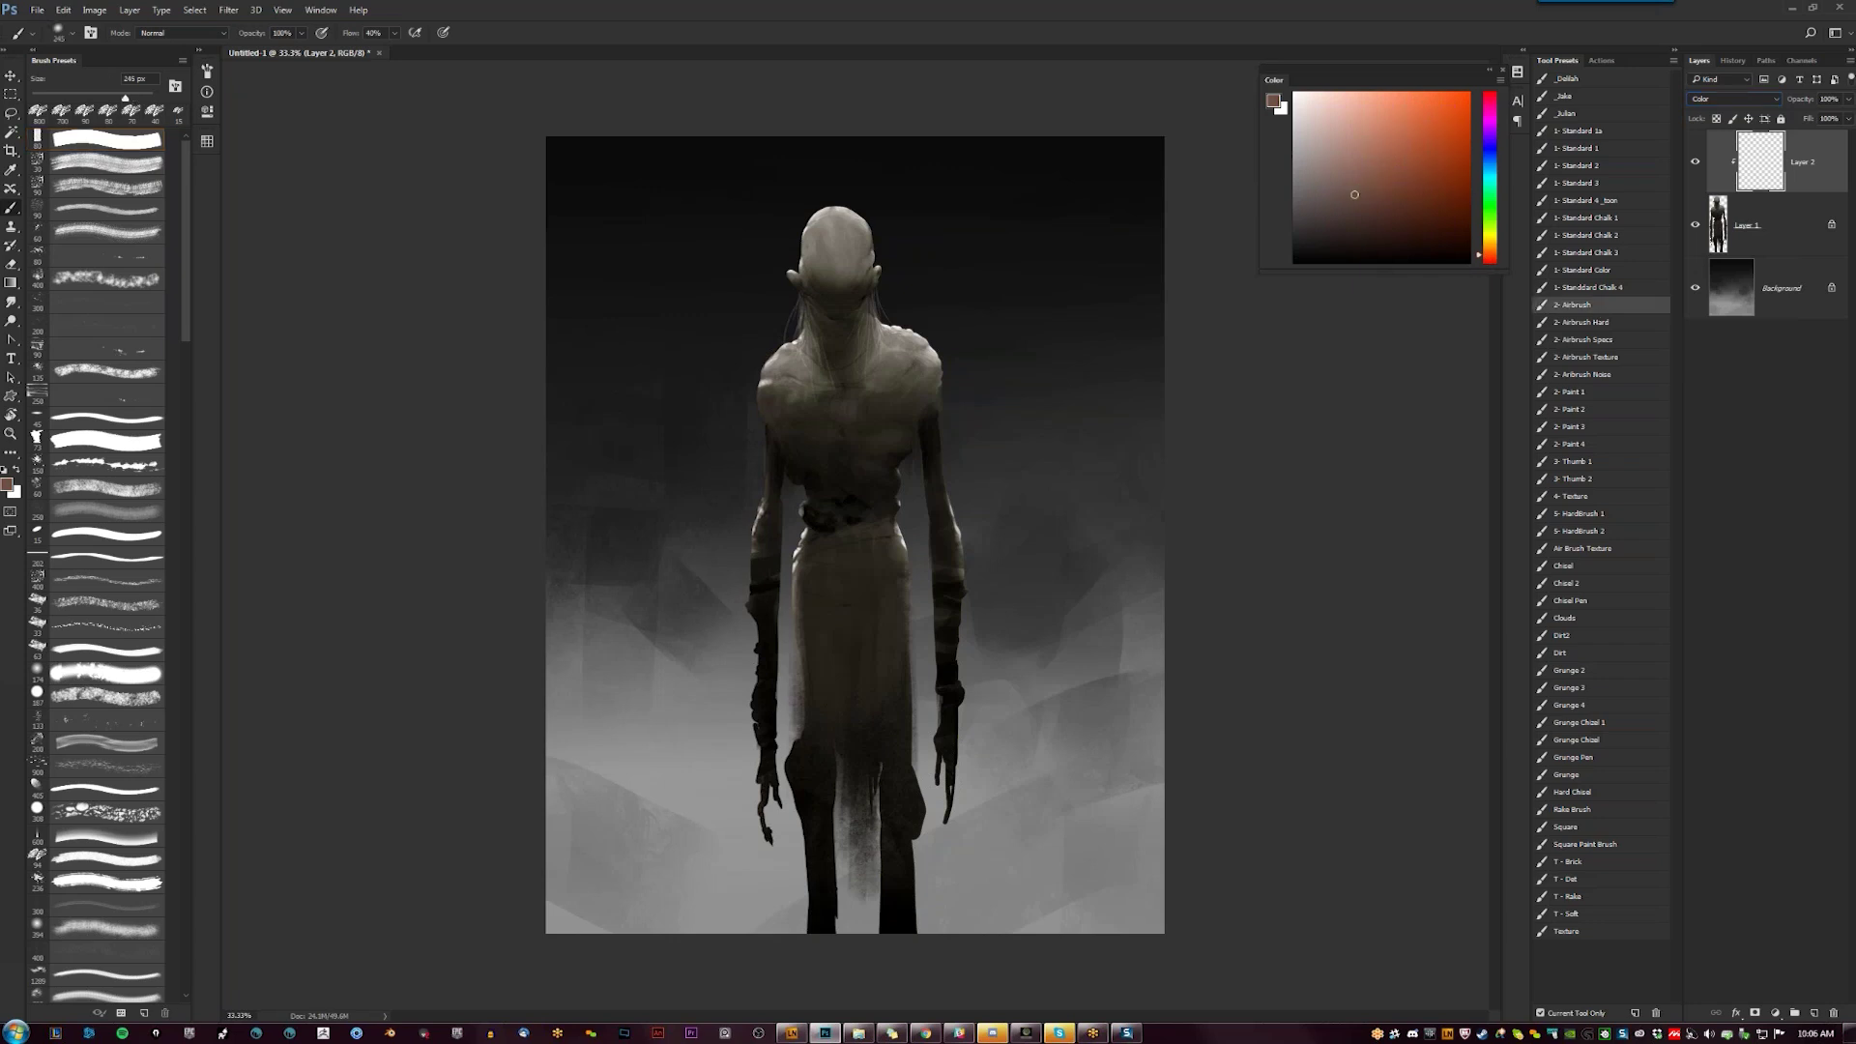
{"action": "key", "text": "bracketright"}
{"action": "key", "text": "bracketright"}
{"action": "key", "text": "bracketright"}
{"action": "key", "text": "bracketright"}
{"action": "key", "text": "bracketright"}
{"action": "key", "text": "bracketright"}
{"action": "key", "text": "bracketright"}
{"action": "key", "text": "bracketright"}
{"action": "key", "text": "bracketright"}
{"action": "key", "text": "bracketright"}
{"action": "key", "text": "bracketright"}
{"action": "key", "text": "bracketright"}
{"action": "key", "text": "bracketright"}
{"action": "left_click_drag", "start_coordinate": [744, 641], "coordinate": [850, 734]}
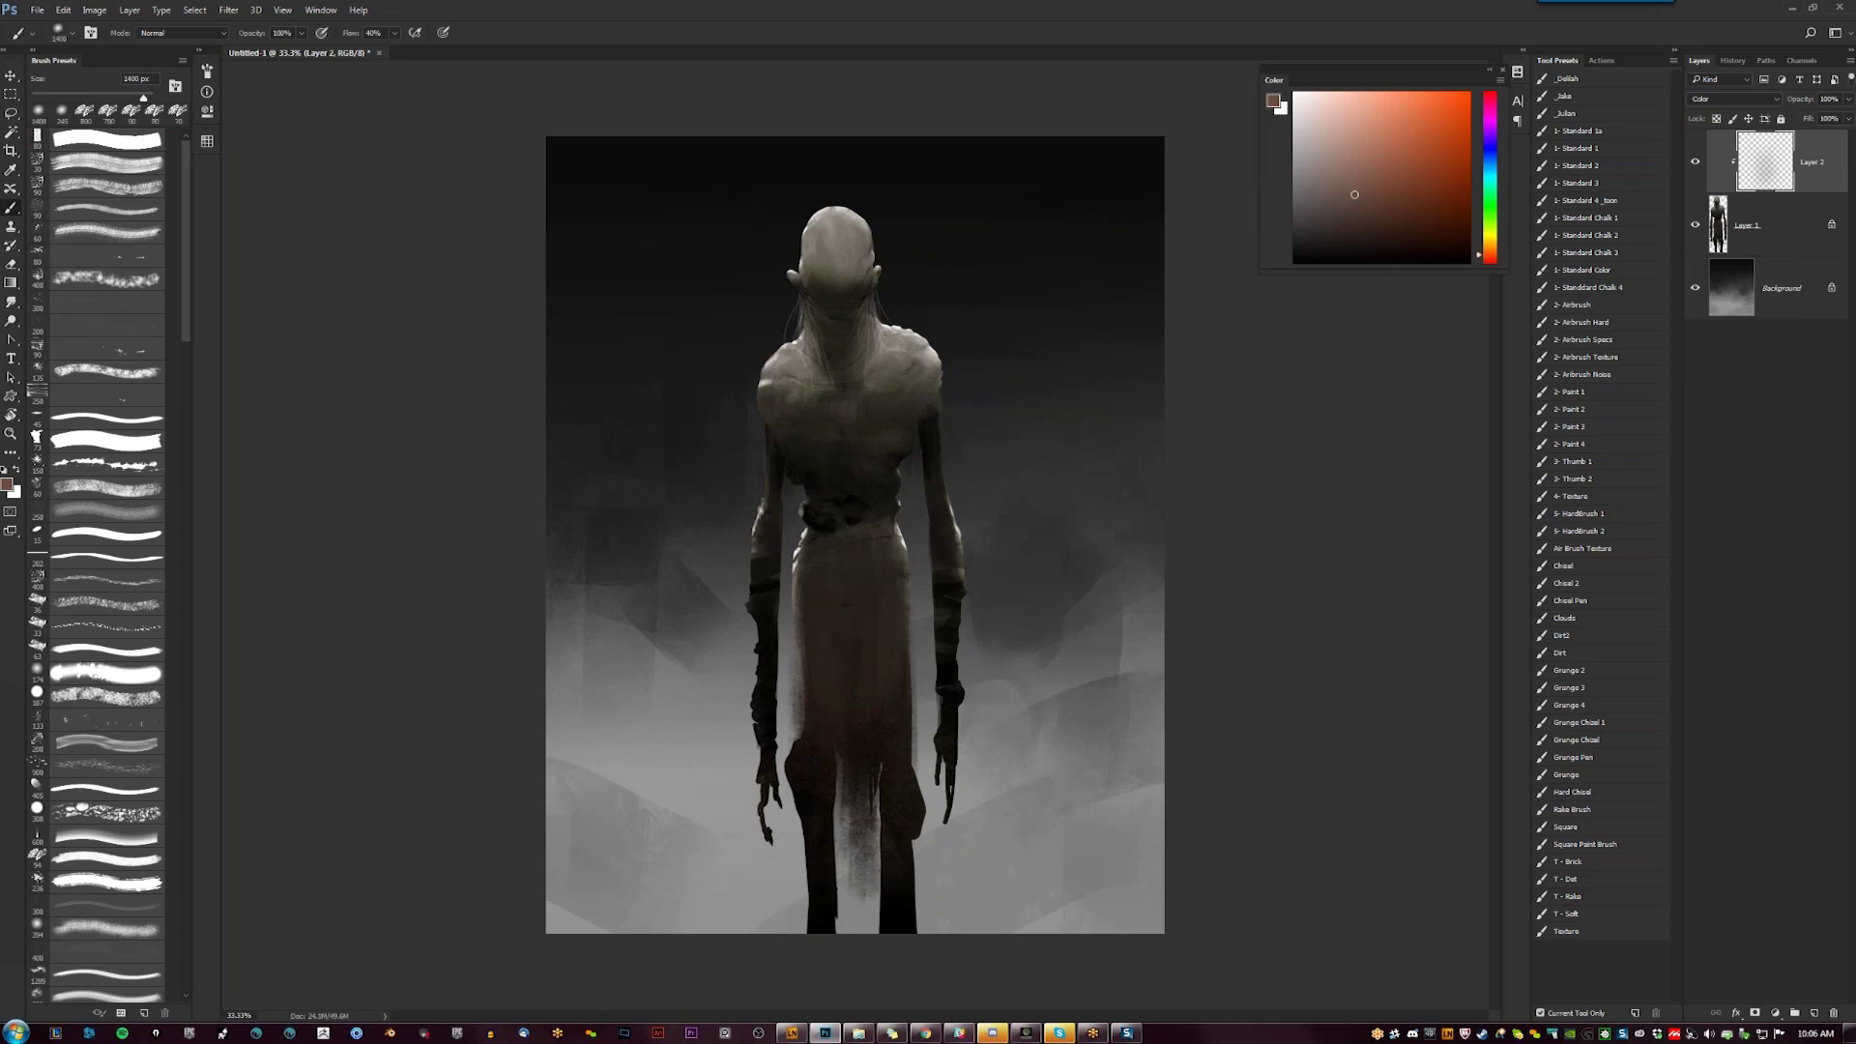
Pick pale yellow and cream tones, reduce the airbrush and tint the neck, left shoulder and left side of the torso
{"action": "left_click_drag", "start_coordinate": [1322, 135], "coordinate": [1309, 121]}
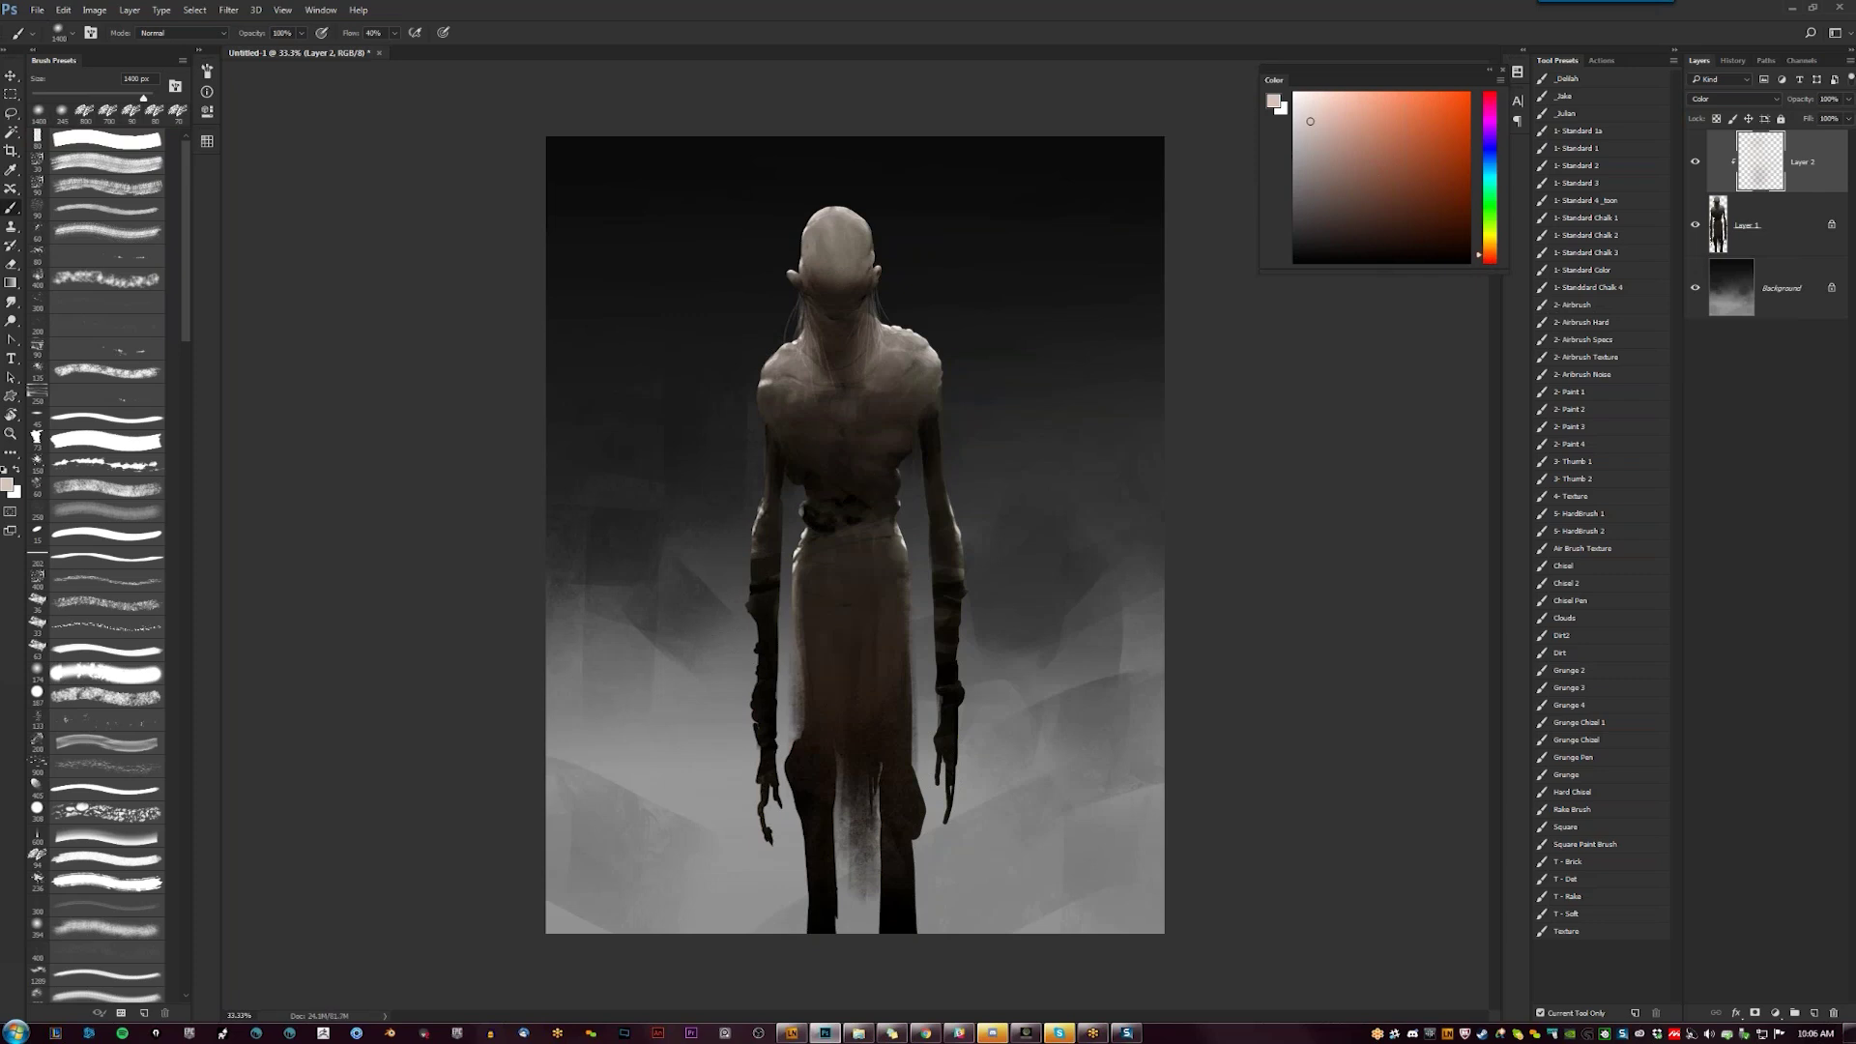
{"action": "left_click", "coordinate": [1315, 102]}
{"action": "key", "text": "["}
{"action": "key", "text": "["}
{"action": "key", "text": "["}
{"action": "key", "text": "["}
{"action": "left_click_drag", "start_coordinate": [1484, 254], "coordinate": [1473, 234]}
{"action": "left_click", "coordinate": [794, 325]}
{"action": "left_click", "coordinate": [1494, 243]}
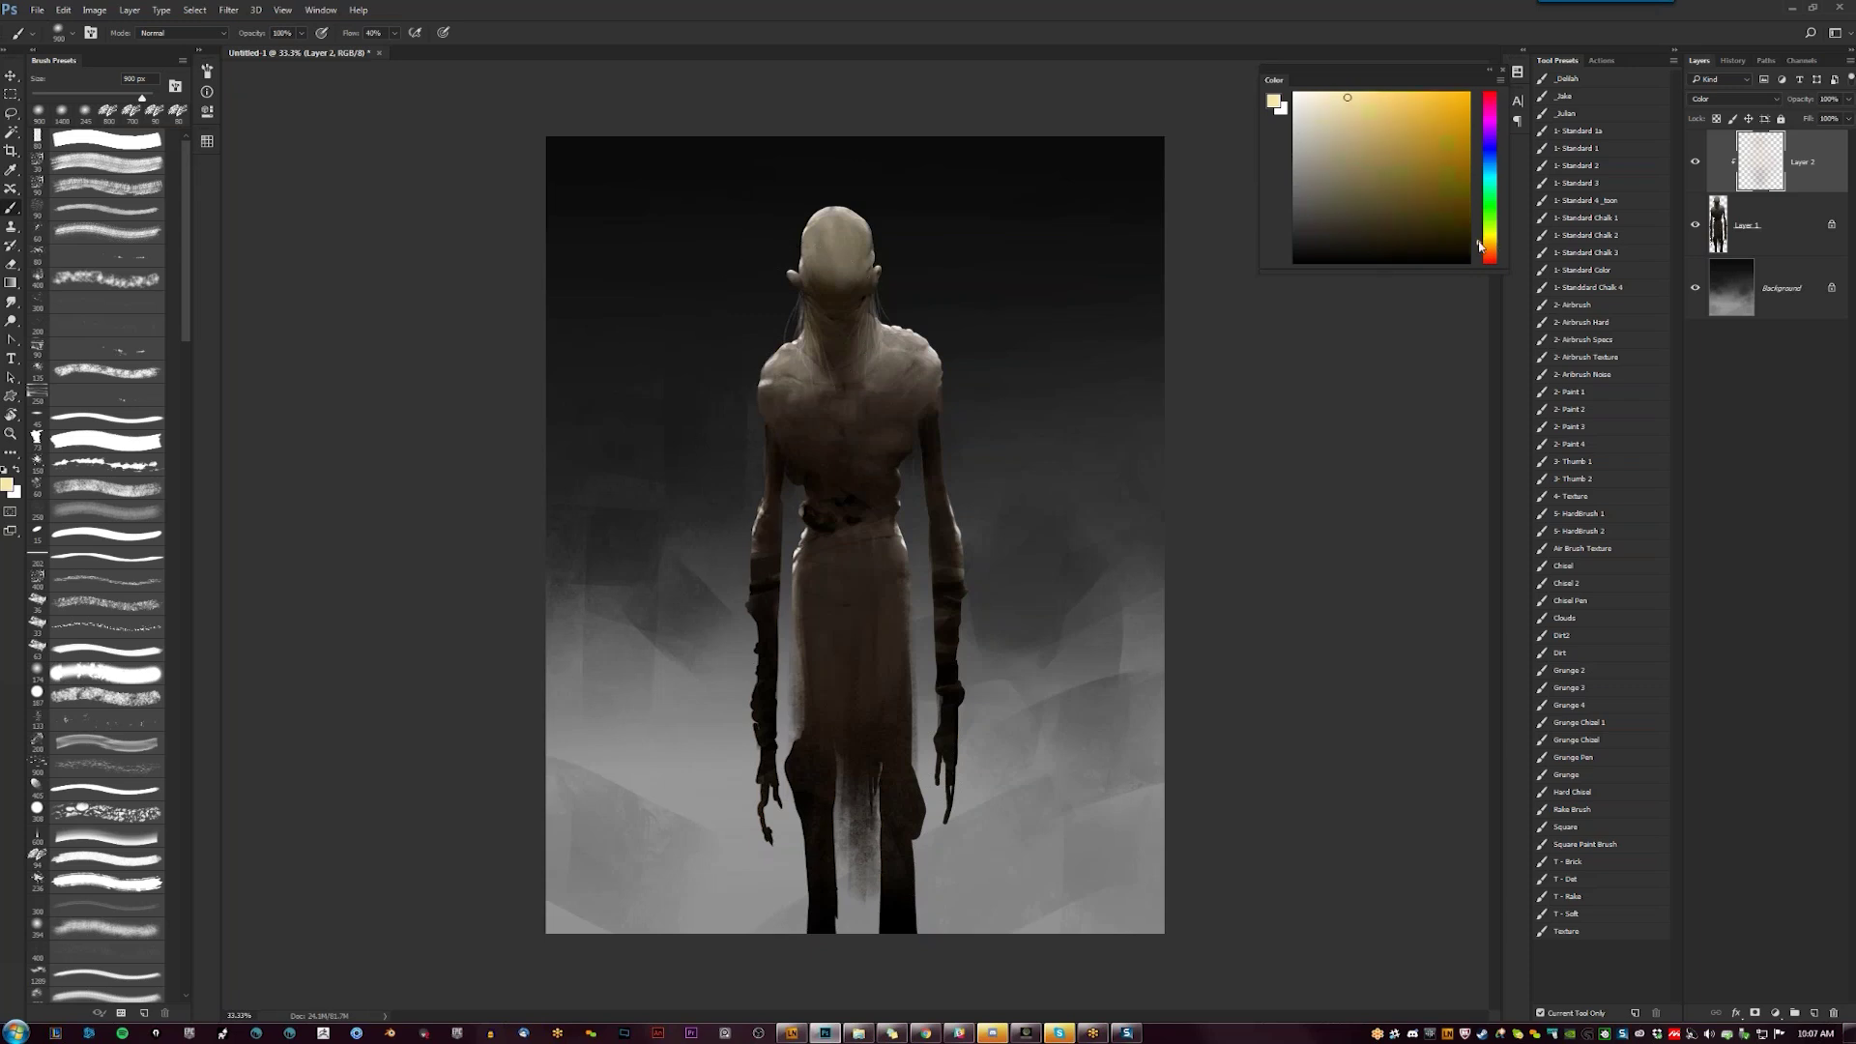
{"action": "left_click", "coordinate": [1314, 123]}
{"action": "mouse_move", "coordinate": [763, 357]}
{"action": "left_mouse_down"}
{"action": "mouse_move", "coordinate": [912, 377]}
{"action": "mouse_move", "coordinate": [745, 509]}
{"action": "mouse_move", "coordinate": [802, 547]}
{"action": "left_mouse_up"}
Pick a saturated dark orange-brown and tint the abdomen, neck and chest
{"action": "left_click", "coordinate": [1493, 250]}
{"action": "left_click", "coordinate": [1453, 213]}
{"action": "left_click_drag", "start_coordinate": [841, 481], "coordinate": [885, 455]}
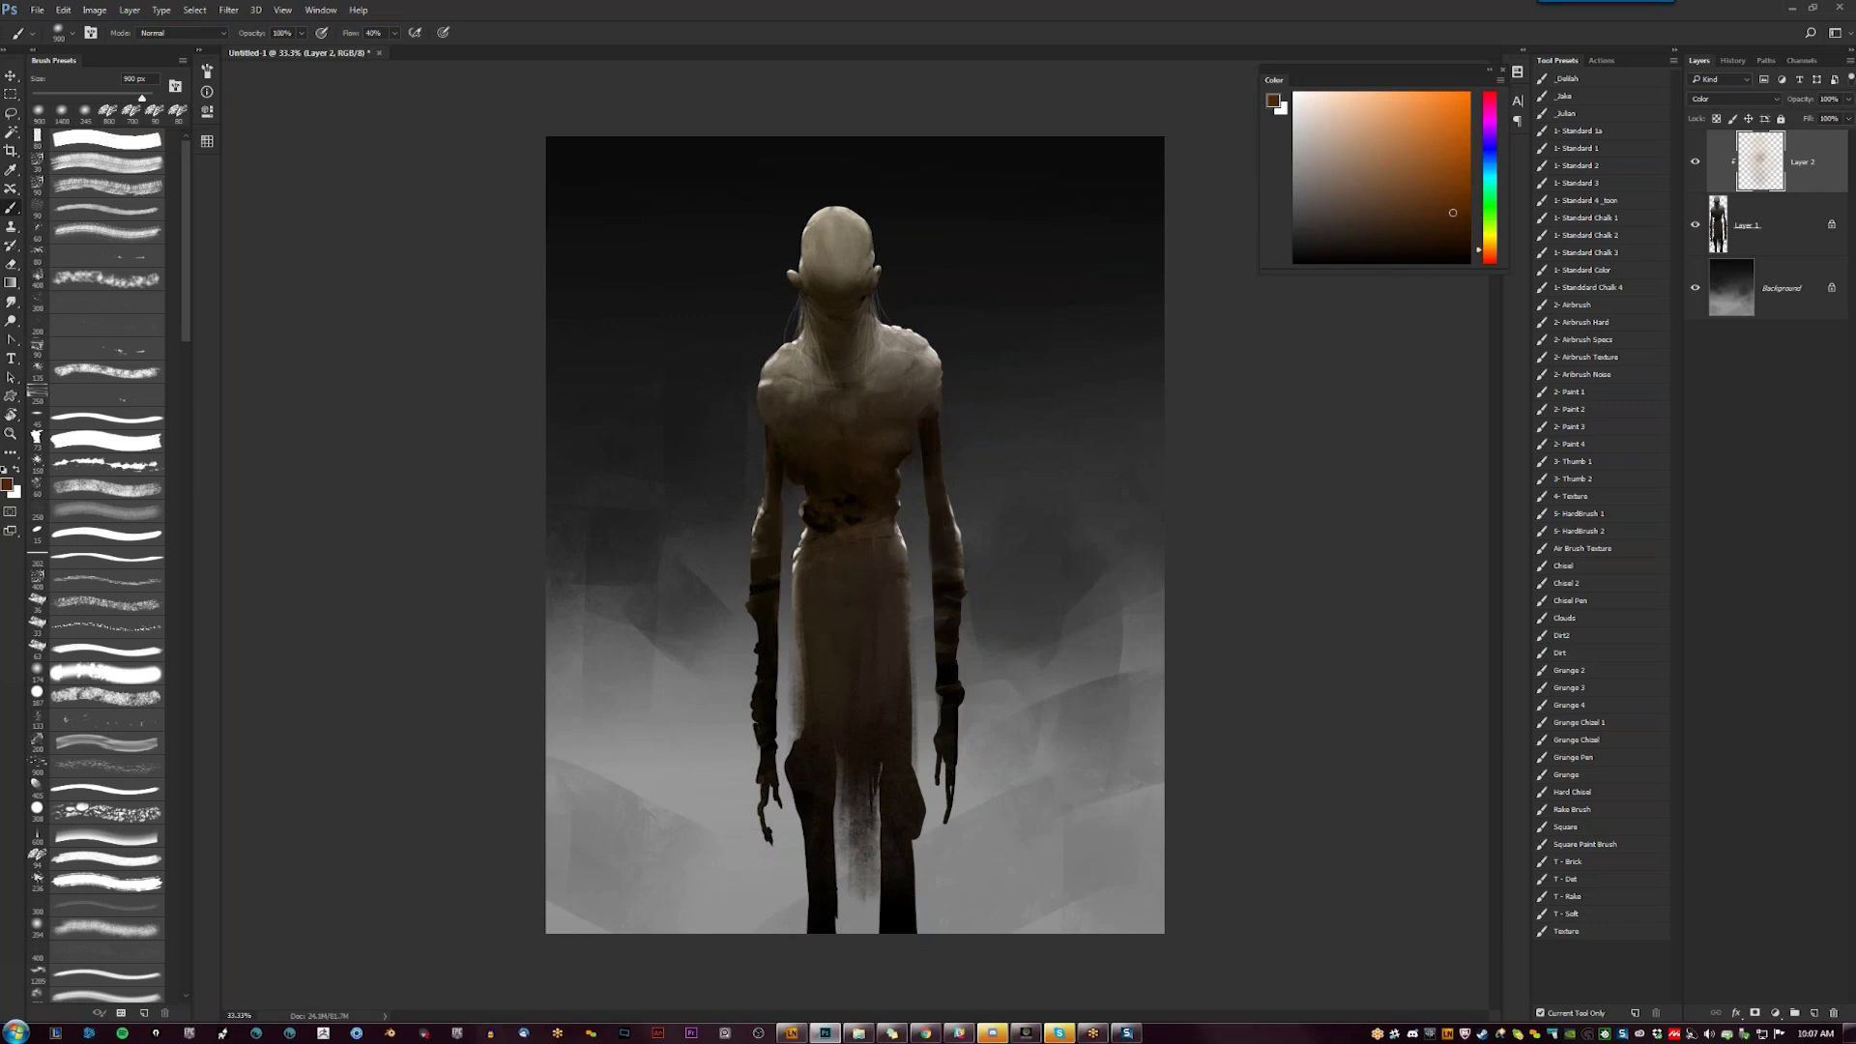
{"action": "mouse_move", "coordinate": [832, 309]}
{"action": "left_mouse_down"}
{"action": "mouse_move", "coordinate": [862, 310]}
{"action": "mouse_move", "coordinate": [825, 401]}
{"action": "left_mouse_up"}
Reduce the airbrush and tint the fingers of the left hand orange-brown
{"action": "key", "text": "bracketleft"}
{"action": "key", "text": "bracketleft"}
{"action": "key", "text": "bracketleft"}
{"action": "key", "text": "bracketleft"}
{"action": "key", "text": "bracketleft"}
{"action": "left_click_drag", "start_coordinate": [761, 842], "coordinate": [761, 785]}
Enlarge the airbrush to 600 px, pick a dark brown for the torso and switch the foreground colour to near-white cream
{"action": "mouse_move", "coordinate": [1410, 125]}
{"action": "left_mouse_down"}
{"action": "mouse_move", "coordinate": [1392, 89]}
{"action": "mouse_move", "coordinate": [1423, 138]}
{"action": "mouse_move", "coordinate": [1449, 114]}
{"action": "mouse_move", "coordinate": [1386, 118]}
{"action": "mouse_move", "coordinate": [1396, 170]}
{"action": "left_mouse_up"}
{"action": "key", "text": "bracketright"}
{"action": "key", "text": "bracketright"}
{"action": "left_click", "coordinate": [1305, 218]}
{"action": "left_click", "coordinate": [1470, 224]}
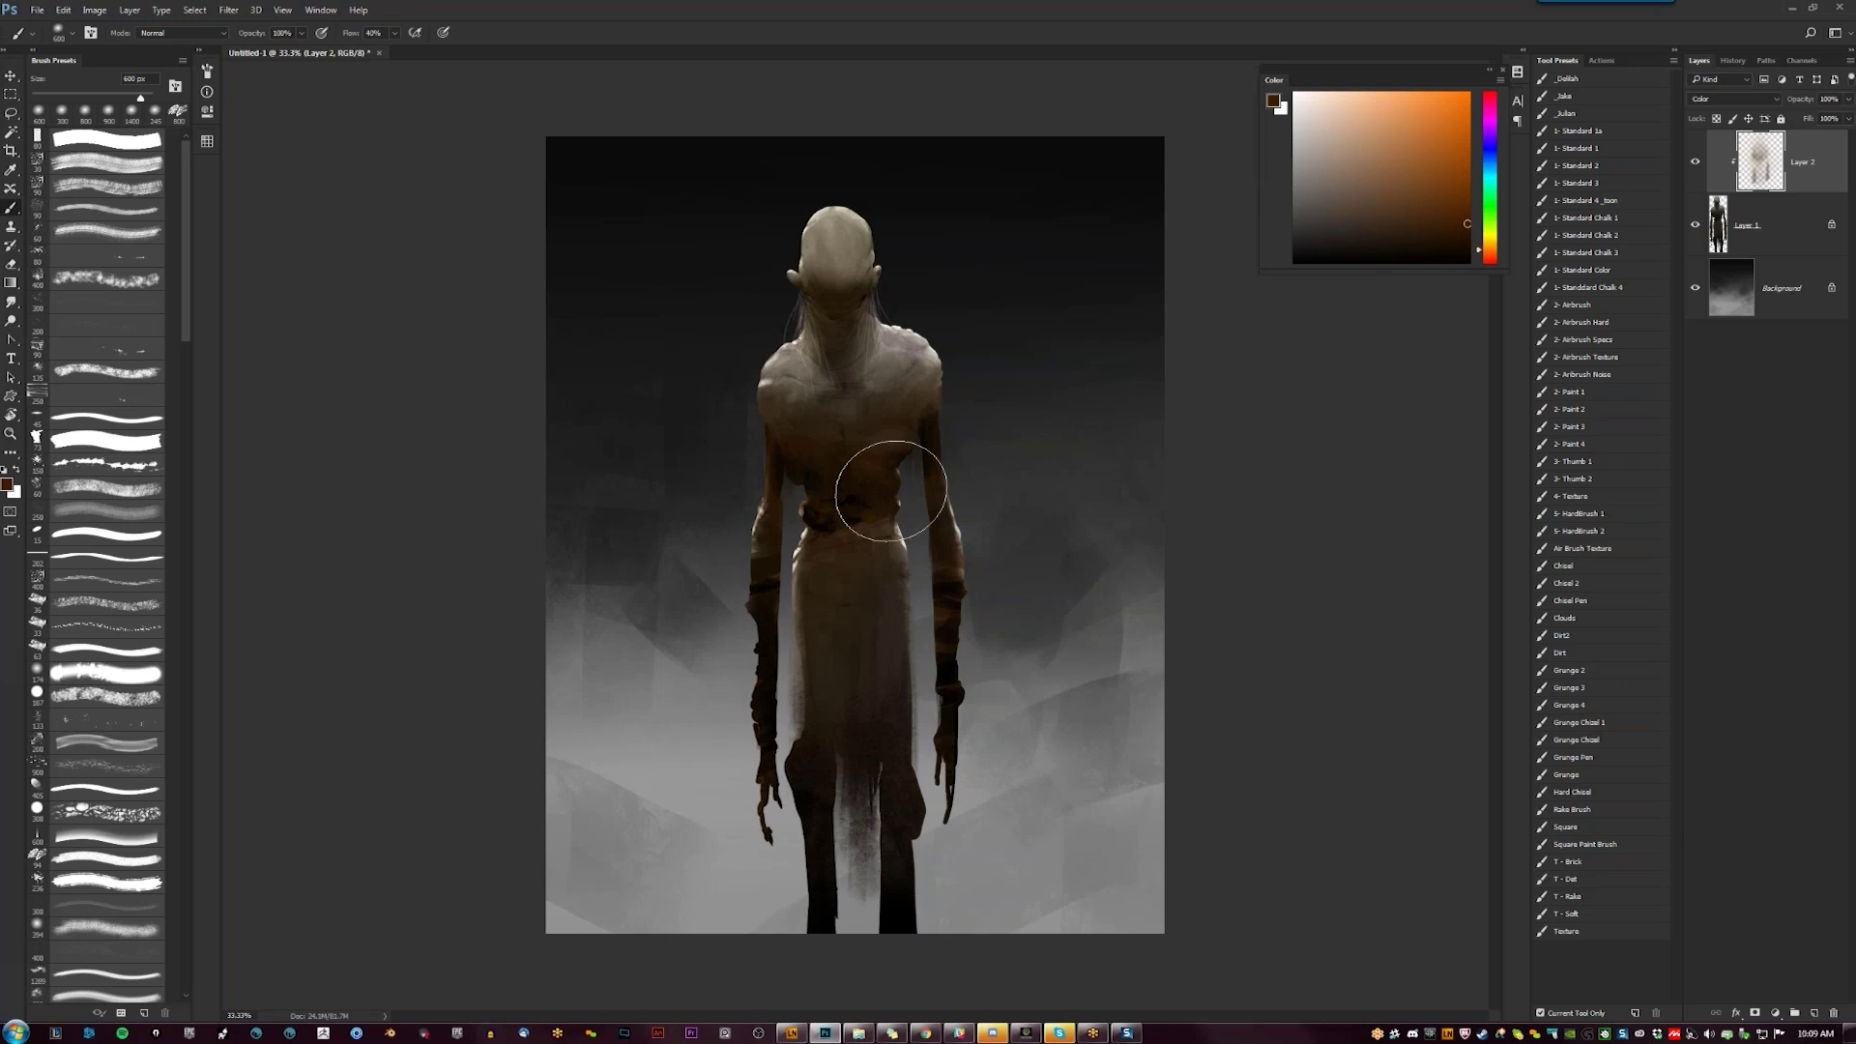
{"action": "left_click", "coordinate": [1310, 93]}
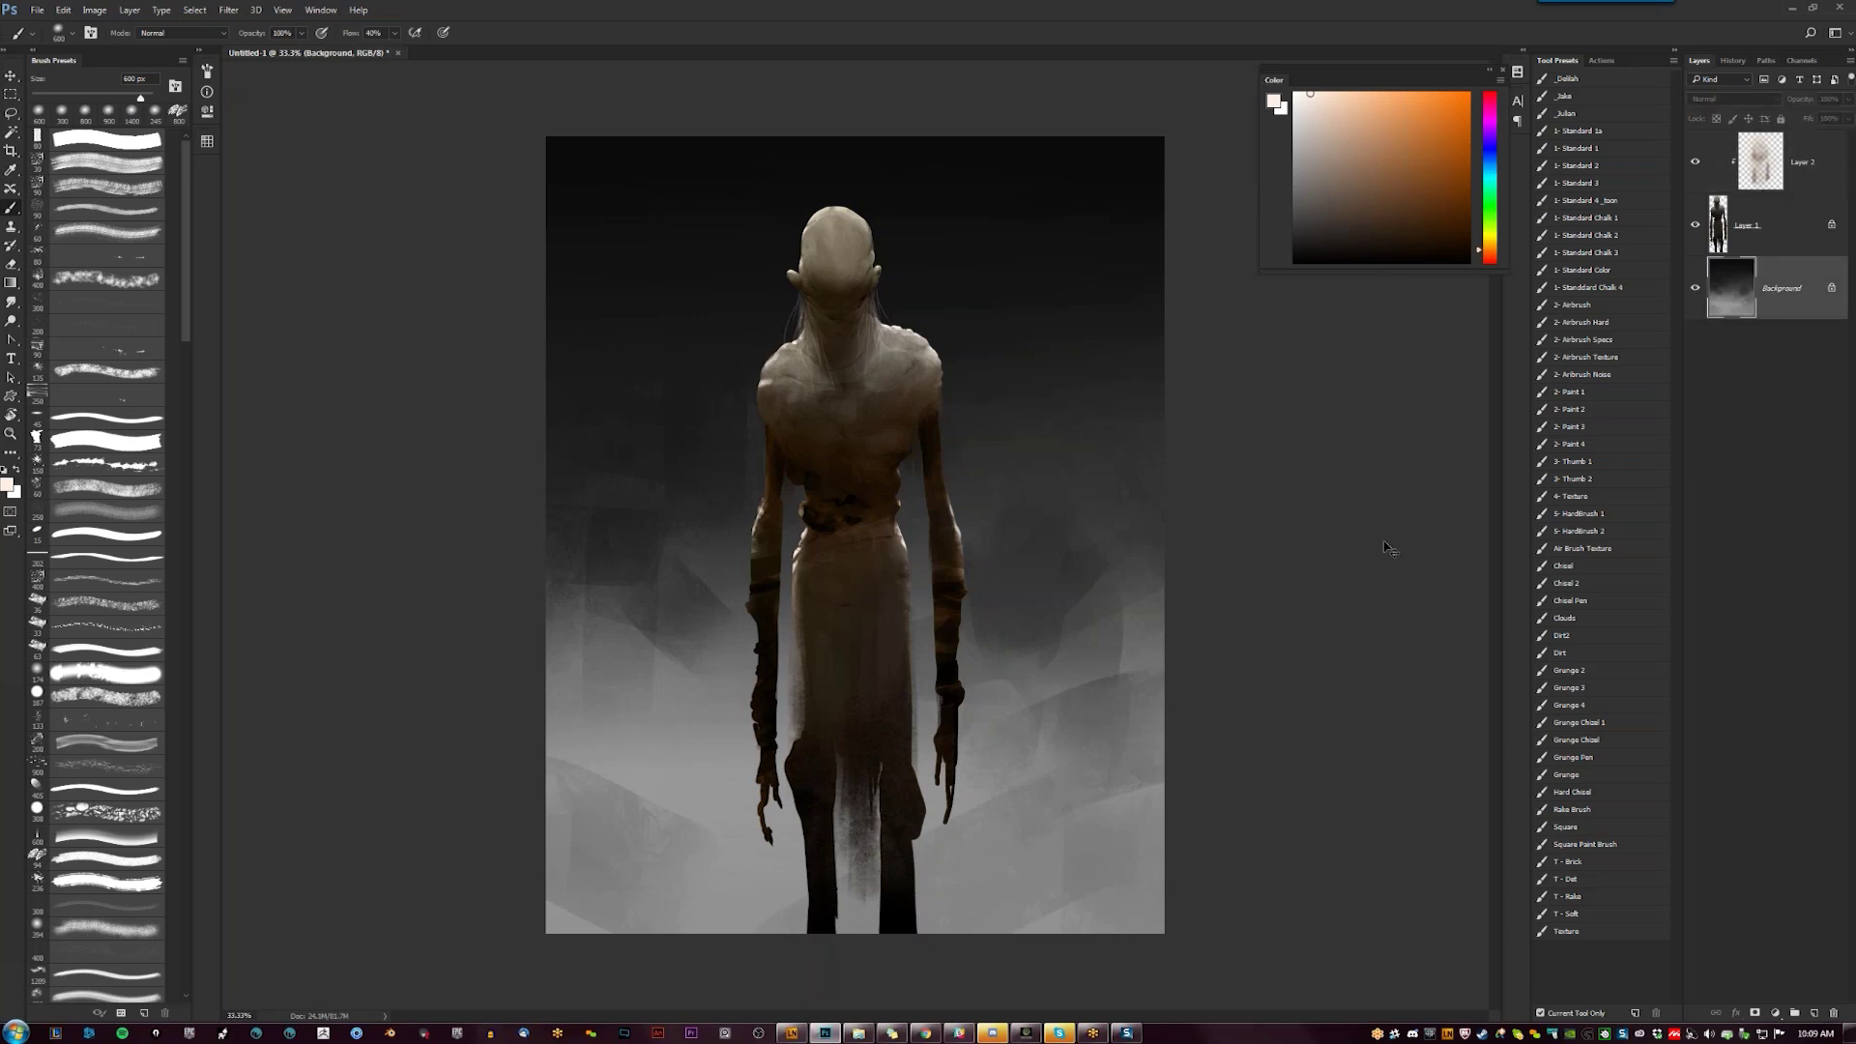
Tint the Background layer olive green with Color Balance, shifting the shadow and highlight levels towards green and yellow
{"action": "key", "text": "ctrl+b"}
{"action": "mouse_move", "coordinate": [1094, 142]}
{"action": "left_mouse_down"}
{"action": "mouse_move", "coordinate": [1080, 177]}
{"action": "mouse_move", "coordinate": [1082, 159]}
{"action": "left_mouse_up"}
{"action": "left_click", "coordinate": [1010, 215]}
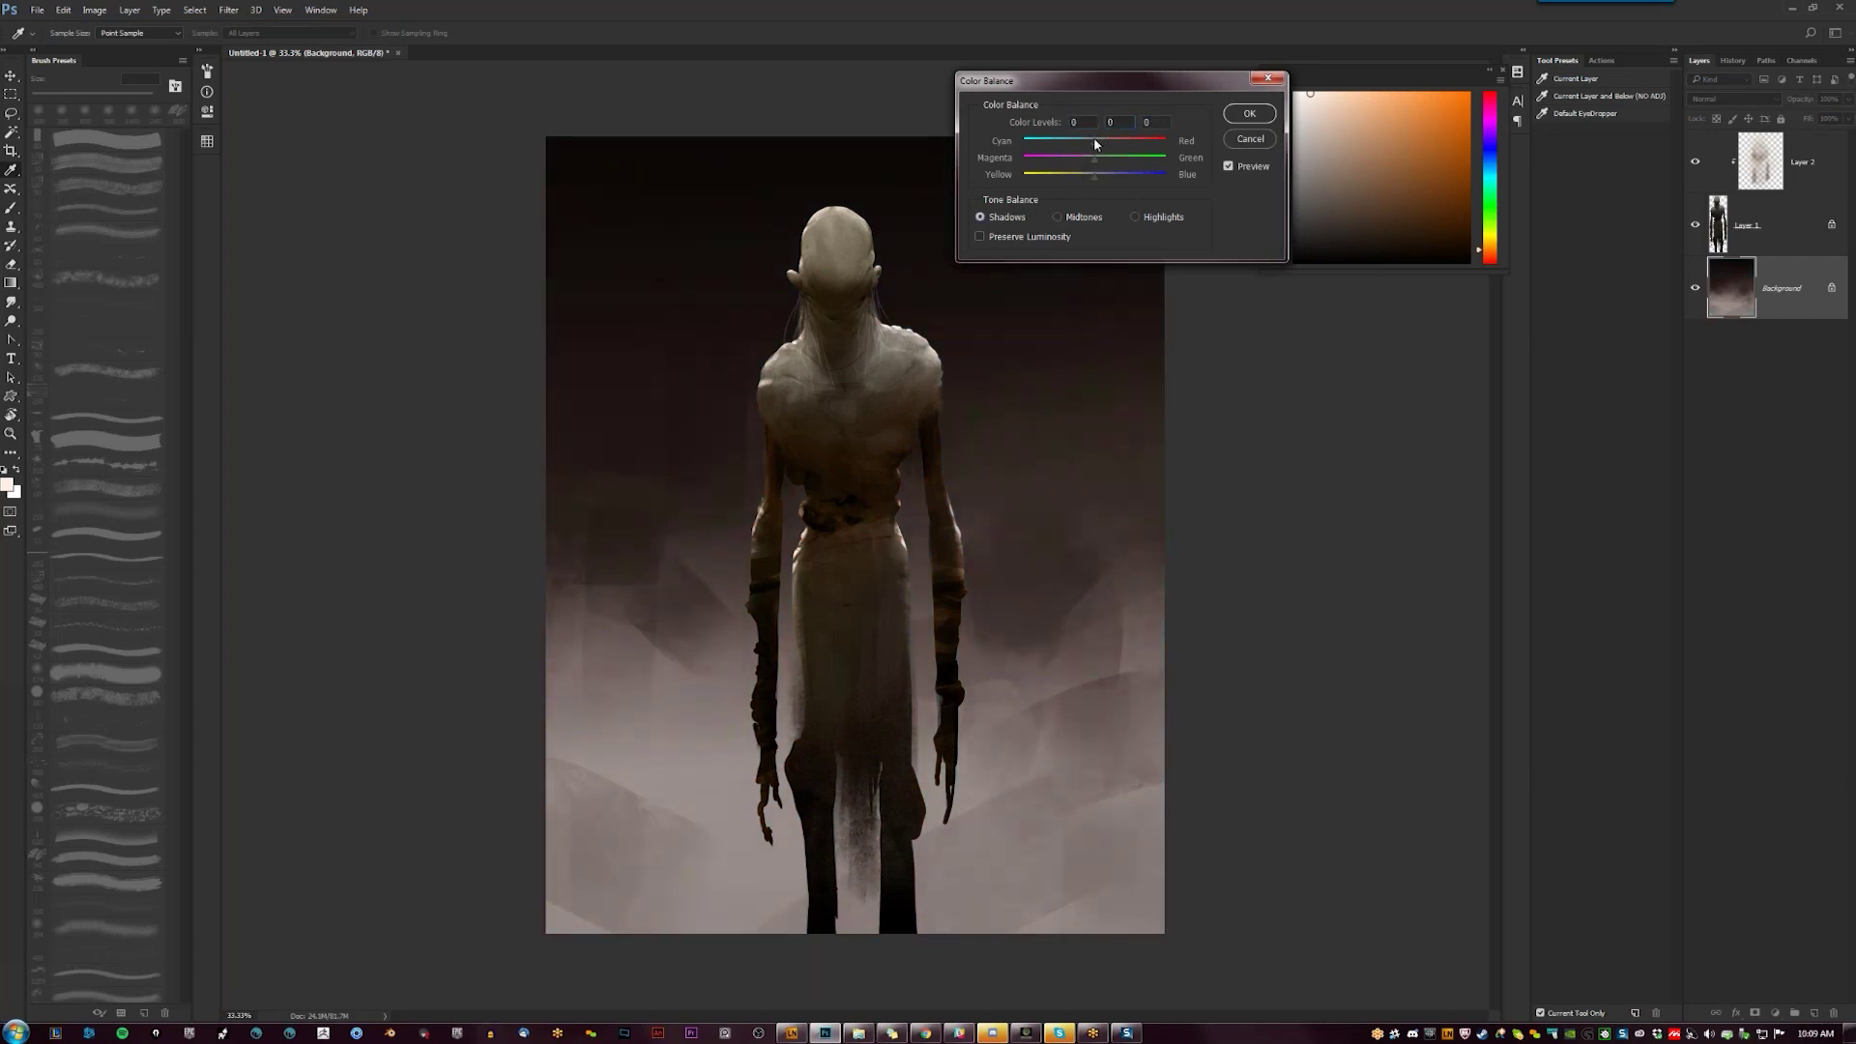
{"action": "mouse_move", "coordinate": [1087, 142]}
{"action": "left_mouse_down"}
{"action": "mouse_move", "coordinate": [1084, 178]}
{"action": "mouse_move", "coordinate": [1108, 146]}
{"action": "mouse_move", "coordinate": [1079, 176]}
{"action": "mouse_move", "coordinate": [1108, 158]}
{"action": "left_mouse_up"}
{"action": "left_click", "coordinate": [1135, 217]}
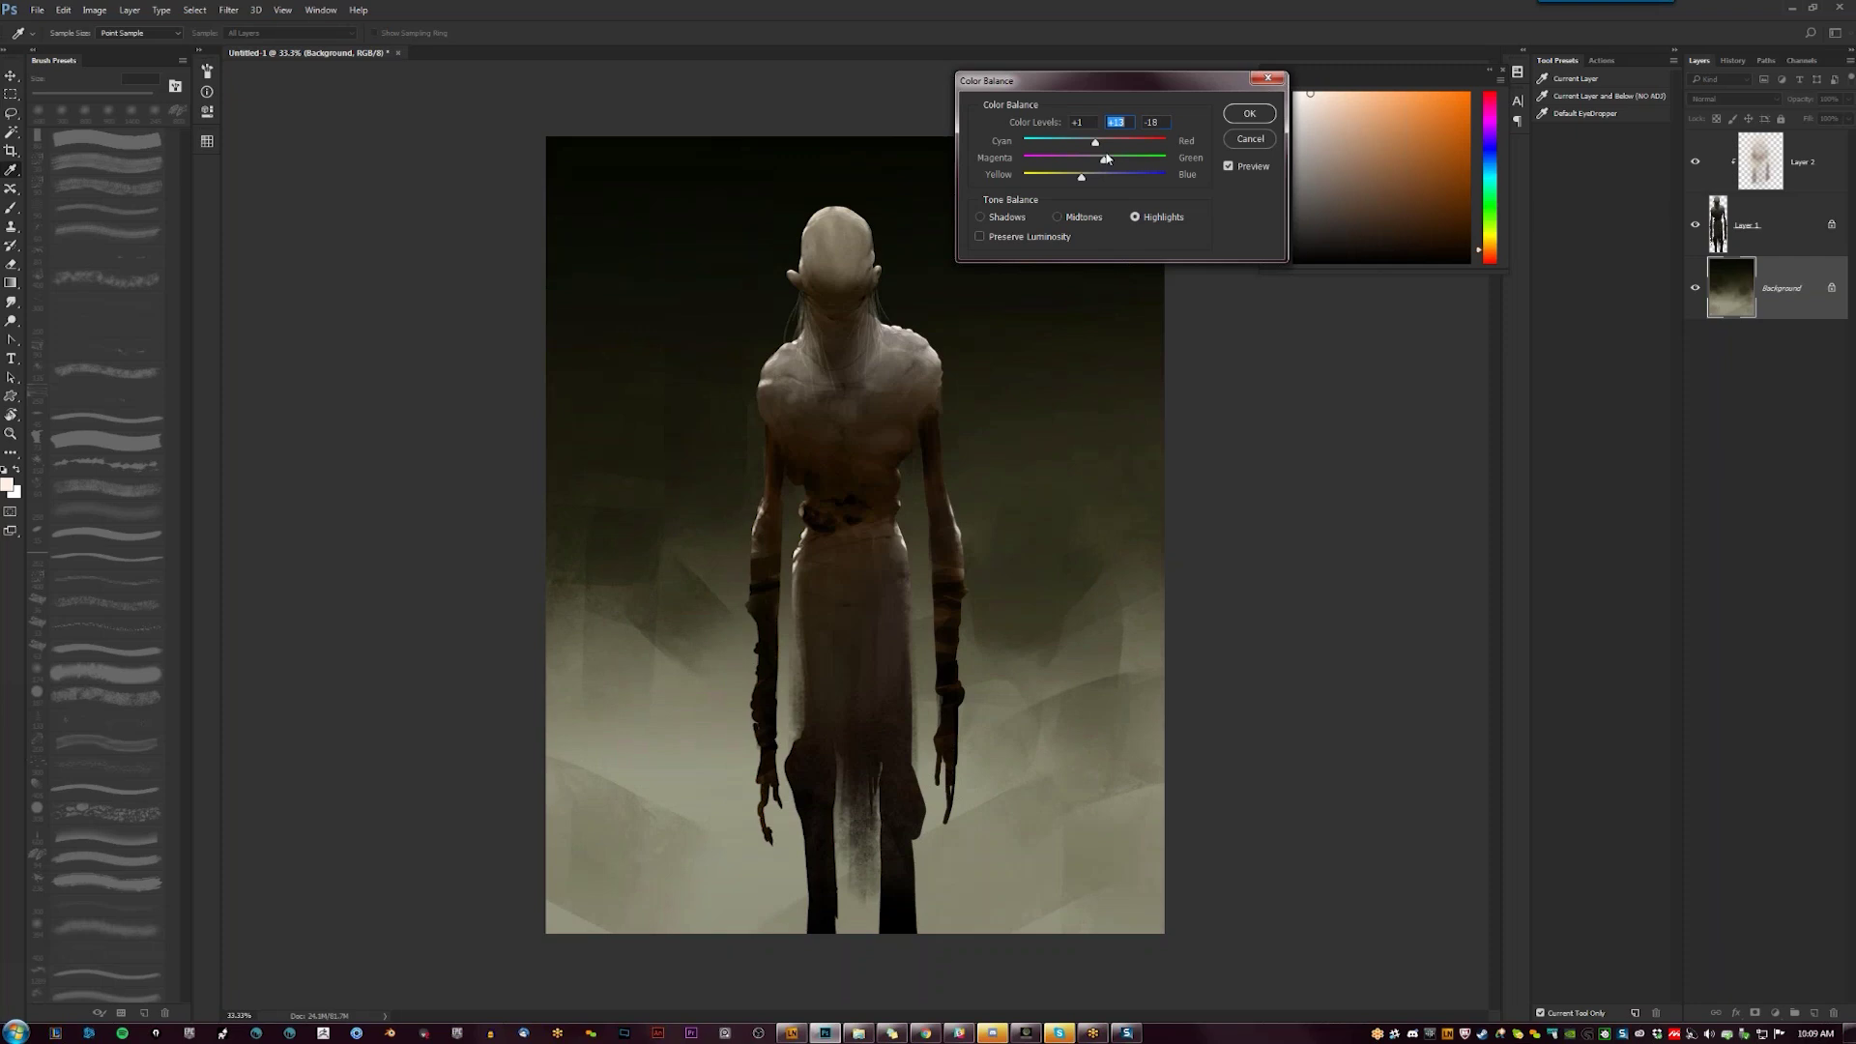
{"action": "left_click", "coordinate": [1250, 114]}
{"action": "key", "text": "b"}
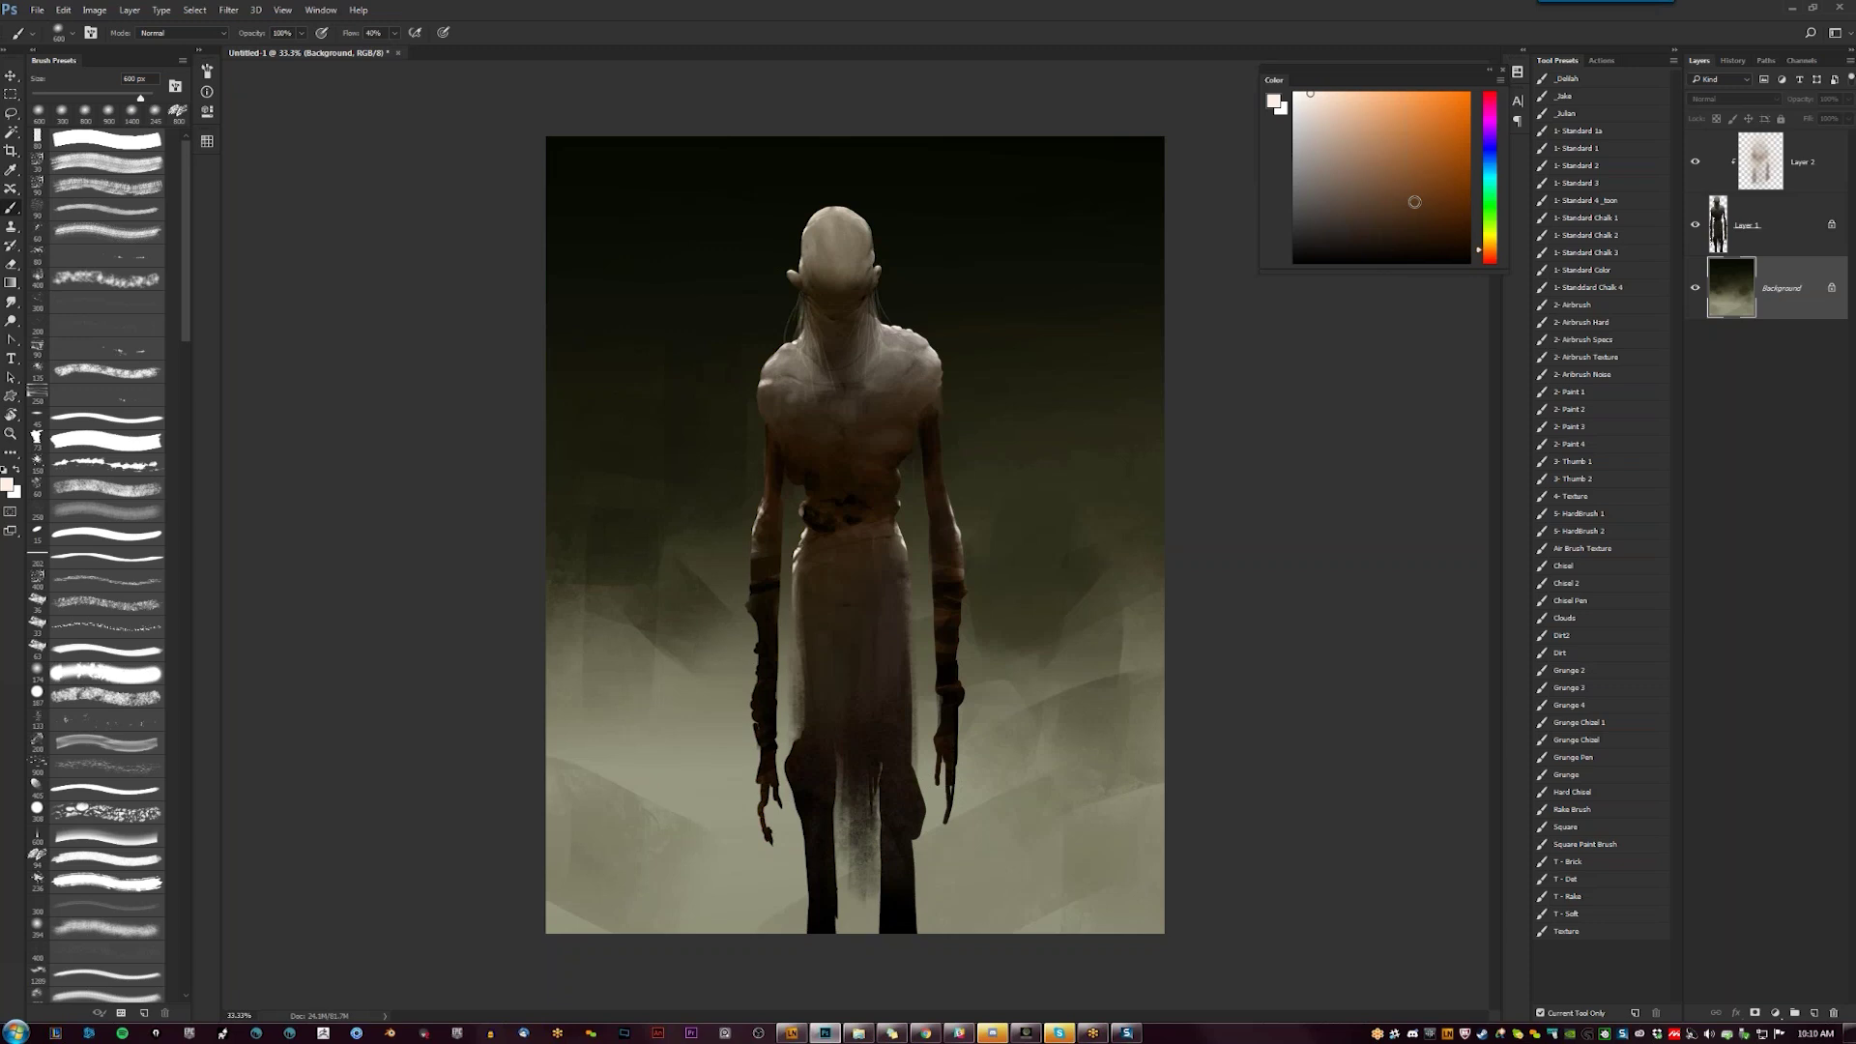
Select Layer 1, enlarge the airbrush to 700 px, pick a saturated dark brown and tint the figure's arms and legs
{"action": "left_click_drag", "start_coordinate": [1415, 201], "coordinate": [1402, 96]}
{"action": "left_click", "coordinate": [1778, 224]}
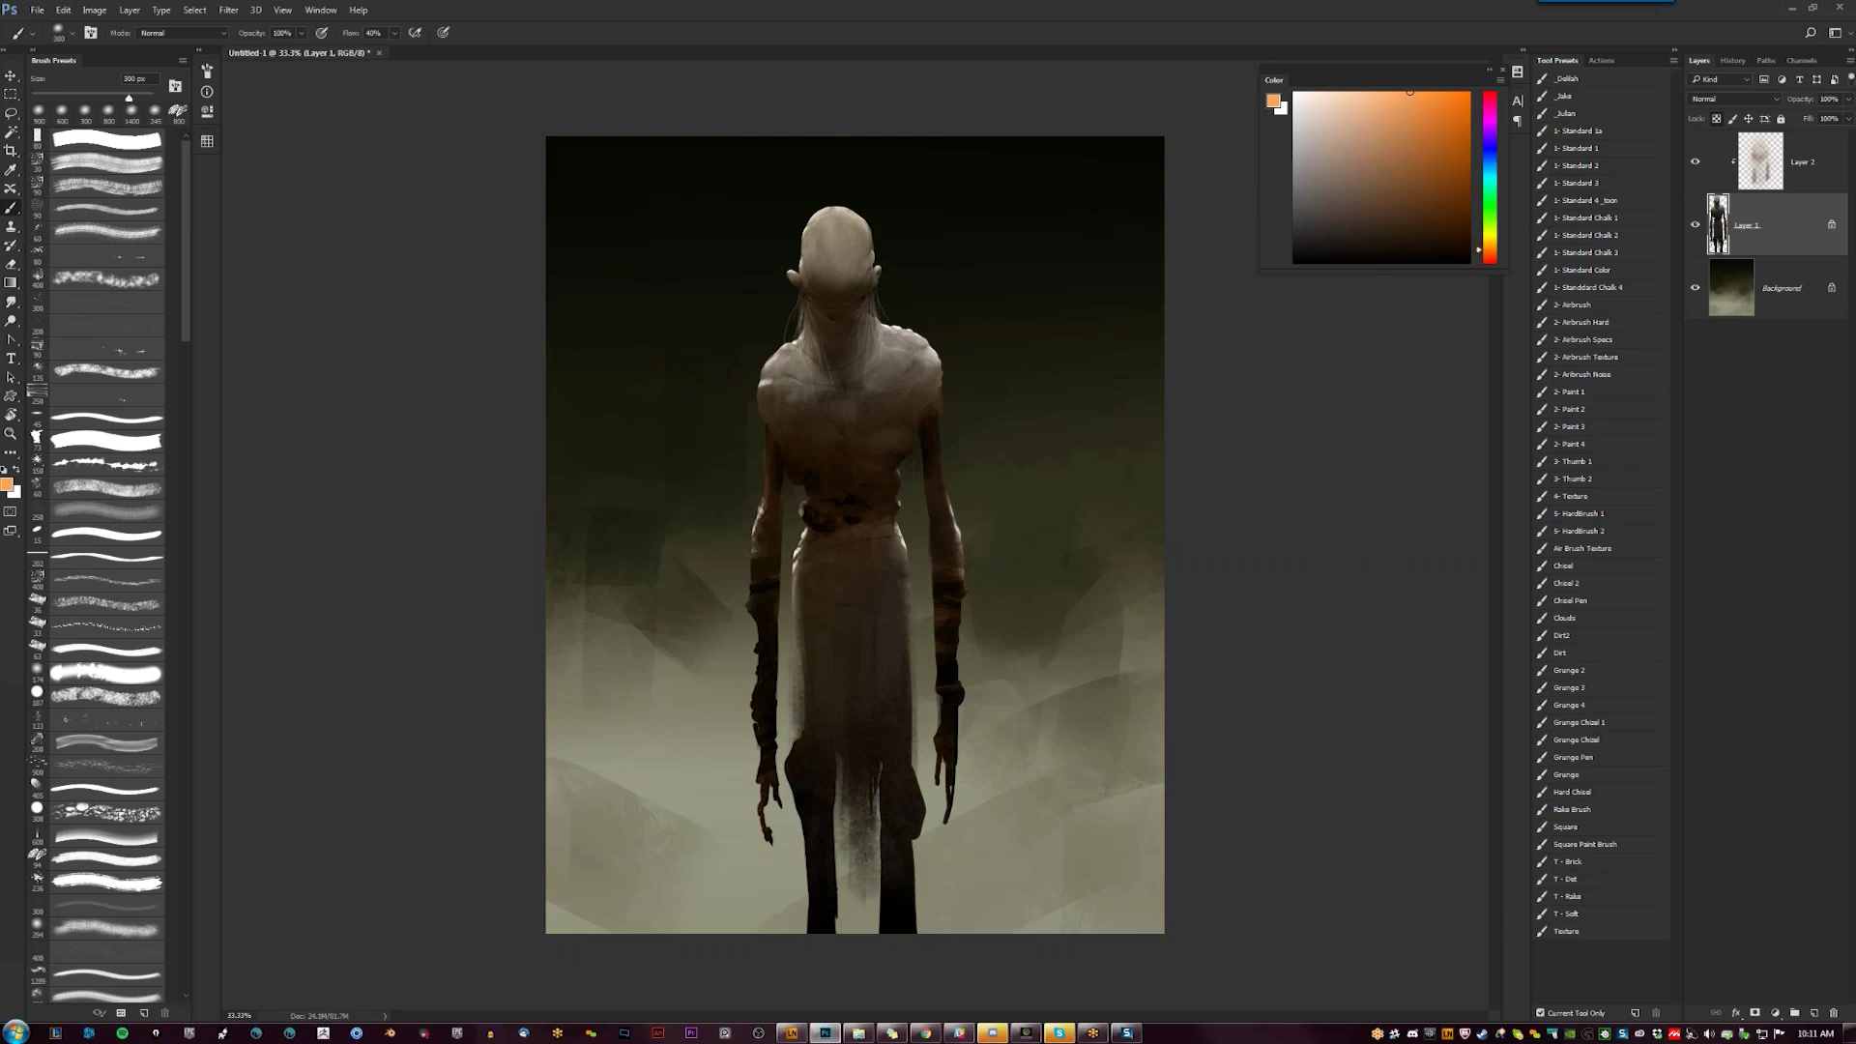
{"action": "key", "text": "bracketleft"}
{"action": "key", "text": "bracketright"}
{"action": "left_click", "coordinate": [1459, 222]}
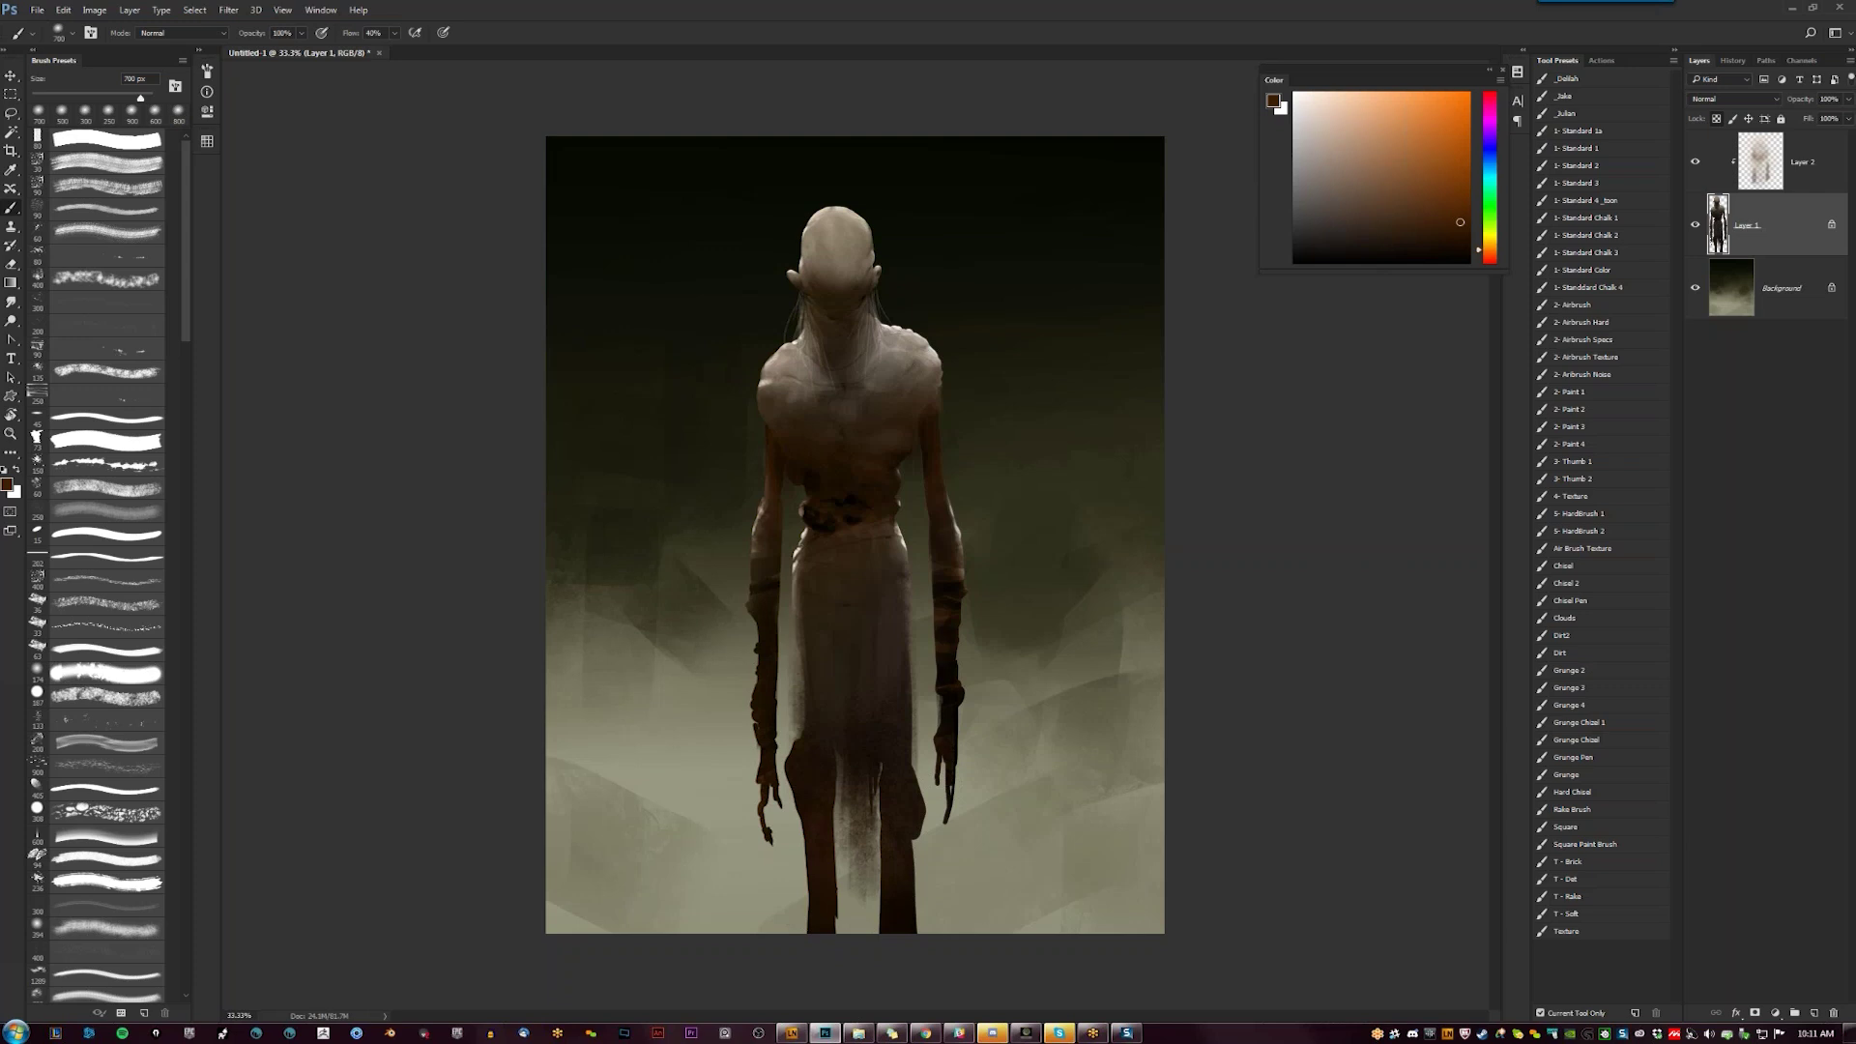
Reduce the airbrush to 100 px and add reddish-brown tint to the forearms and hands
{"action": "key", "text": "bracketleft"}
{"action": "key", "text": "bracketleft"}
{"action": "key", "text": "bracketleft"}
{"action": "key", "text": "bracketleft"}
{"action": "key", "text": "bracketleft"}
{"action": "key", "text": "bracketleft"}
Pick a pale yellow, adjust the airbrush to a small size and brush a highlight across the crown of the head
{"action": "left_click_drag", "start_coordinate": [1484, 245], "coordinate": [1483, 236]}
{"action": "left_click", "coordinate": [1346, 91]}
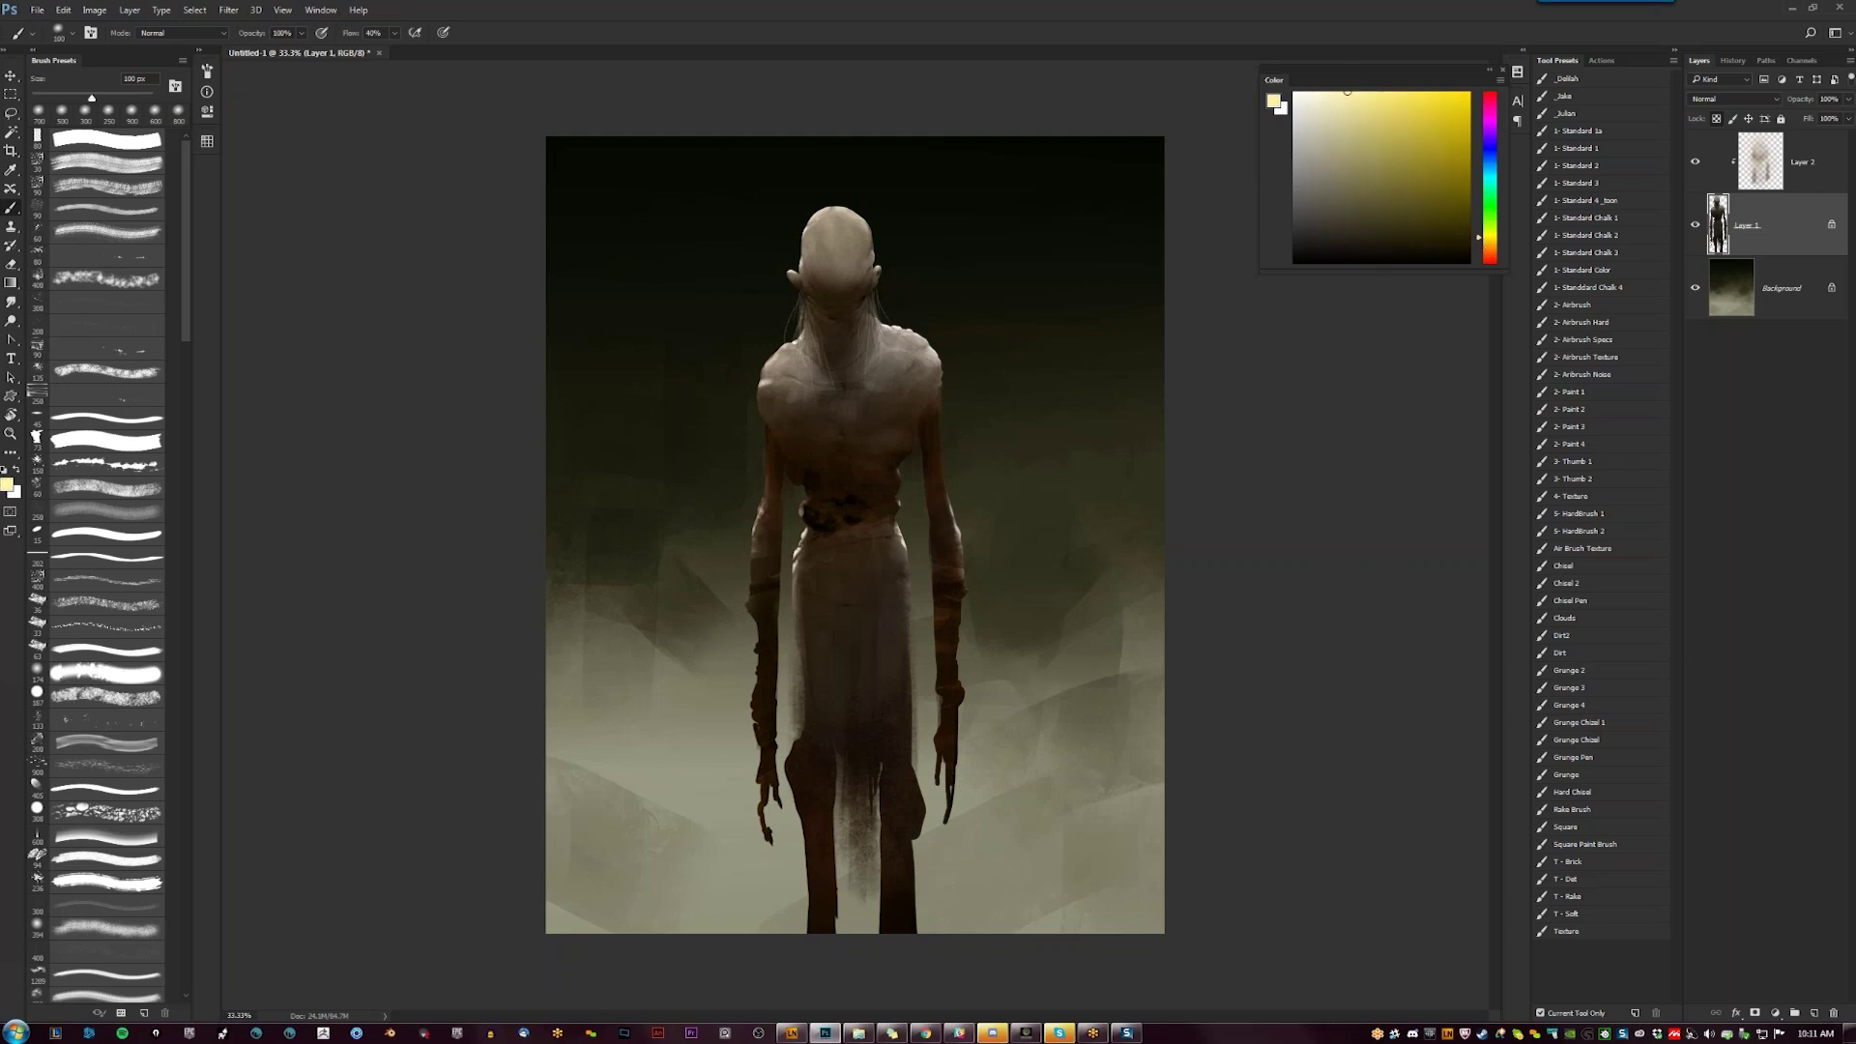
{"action": "key", "text": "bracketleft"}
{"action": "key", "text": "bracketleft"}
{"action": "key", "text": "bracketleft"}
{"action": "key", "text": "bracketleft"}
{"action": "key", "text": "bracketleft"}
{"action": "key", "text": "bracketleft"}
{"action": "key", "text": "bracketleft"}
{"action": "key", "text": "bracketleft"}
{"action": "key", "text": "bracketleft"}
{"action": "key", "text": "bracketleft"}
{"action": "key", "text": "bracketleft"}
{"action": "key", "text": "bracketleft"}
{"action": "key", "text": "bracketleft"}
{"action": "key", "text": "bracketleft"}
{"action": "key", "text": "bracketleft"}
{"action": "key", "text": "bracketright"}
{"action": "scroll", "coordinate": [854, 310], "scroll_direction": "up", "scroll_amount": 1}
{"action": "key", "text": "bracketright"}
{"action": "key", "text": "bracketright"}
{"action": "key", "text": "bracketright"}
{"action": "key", "text": "bracketright"}
{"action": "key", "text": "bracketright"}
{"action": "key", "text": "bracketright"}
{"action": "key", "text": "bracketright"}
{"action": "key", "text": "bracketright"}
{"action": "key", "text": "bracketright"}
{"action": "key", "text": "bracketright"}
{"action": "key", "text": "bracketright"}
{"action": "key", "text": "bracketright"}
{"action": "key", "text": "bracketright"}
{"action": "left_click_drag", "start_coordinate": [810, 163], "coordinate": [849, 163]}
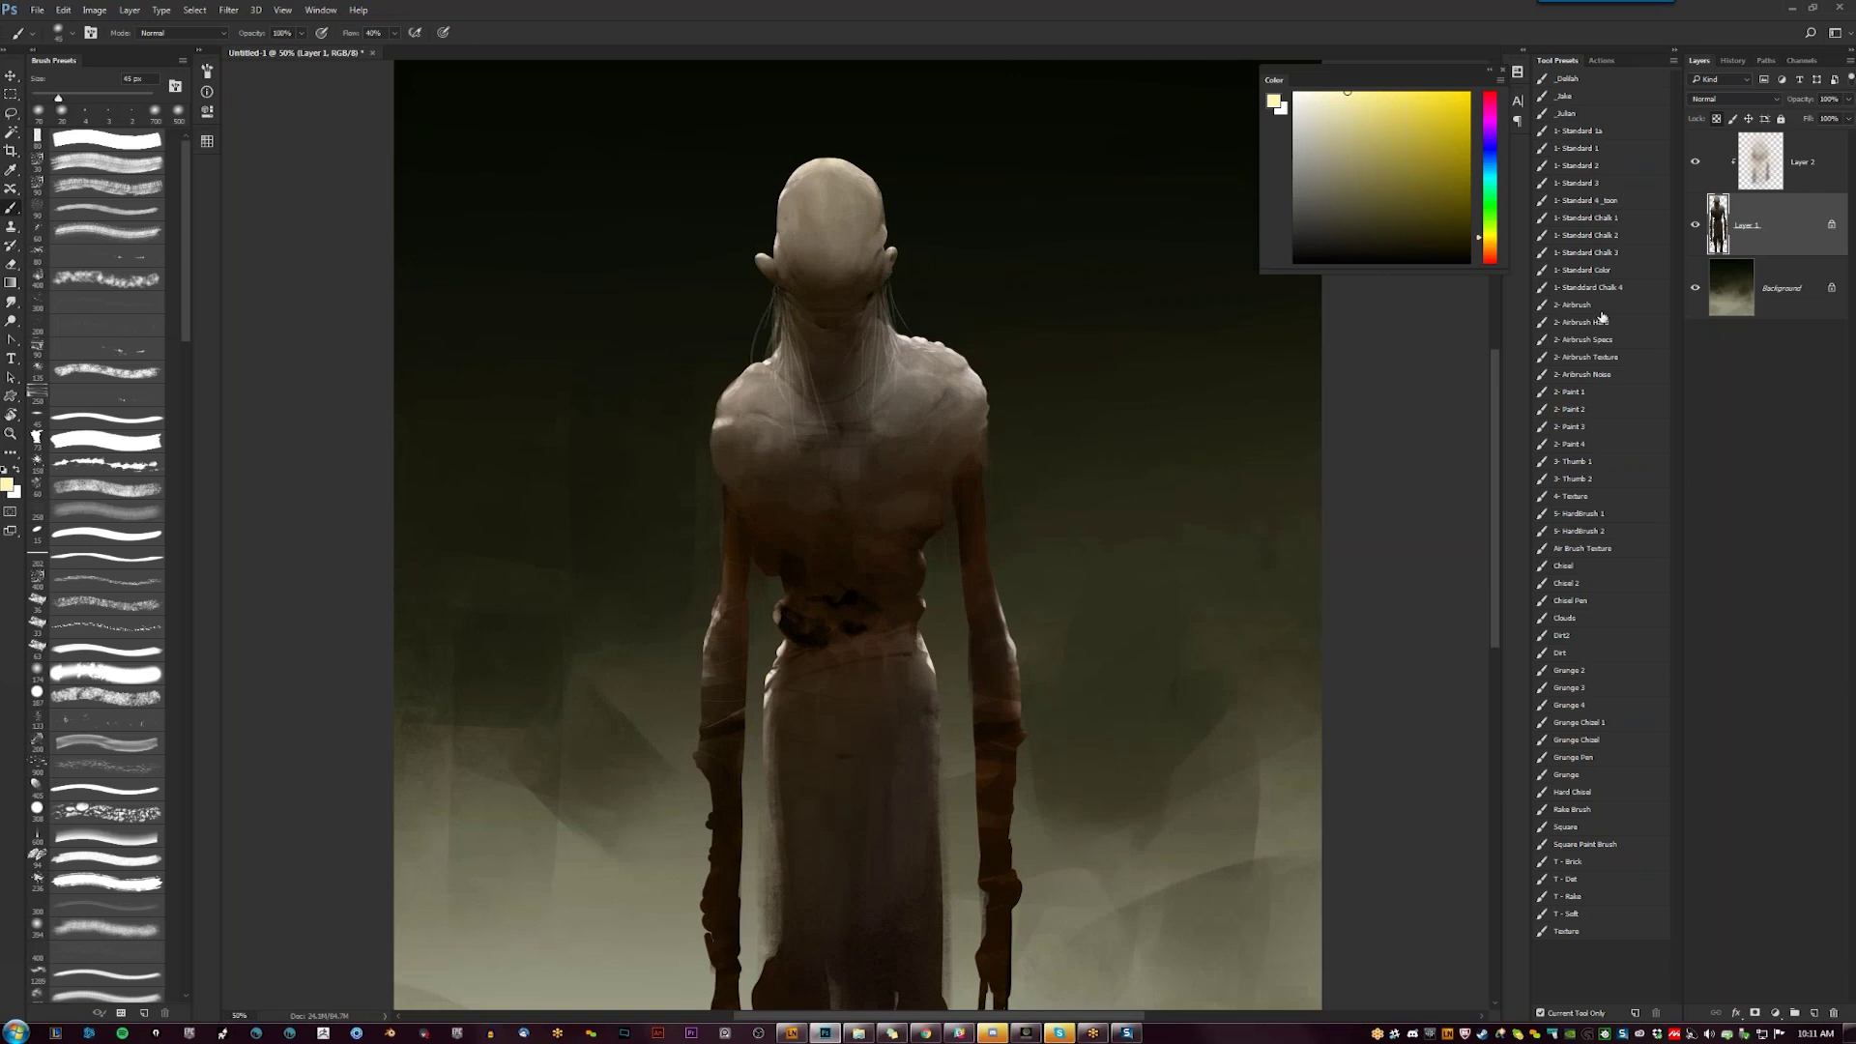
Switch to the hard flat brush at 40 px, pick a muted brown and sample a dark brown beside the ear
{"action": "left_click", "coordinate": [116, 143]}
{"action": "left_click", "coordinate": [1382, 158]}
{"action": "left_click_drag", "start_coordinate": [1376, 166], "coordinate": [1377, 172]}
{"action": "left_click_drag", "start_coordinate": [1478, 238], "coordinate": [1478, 249]}
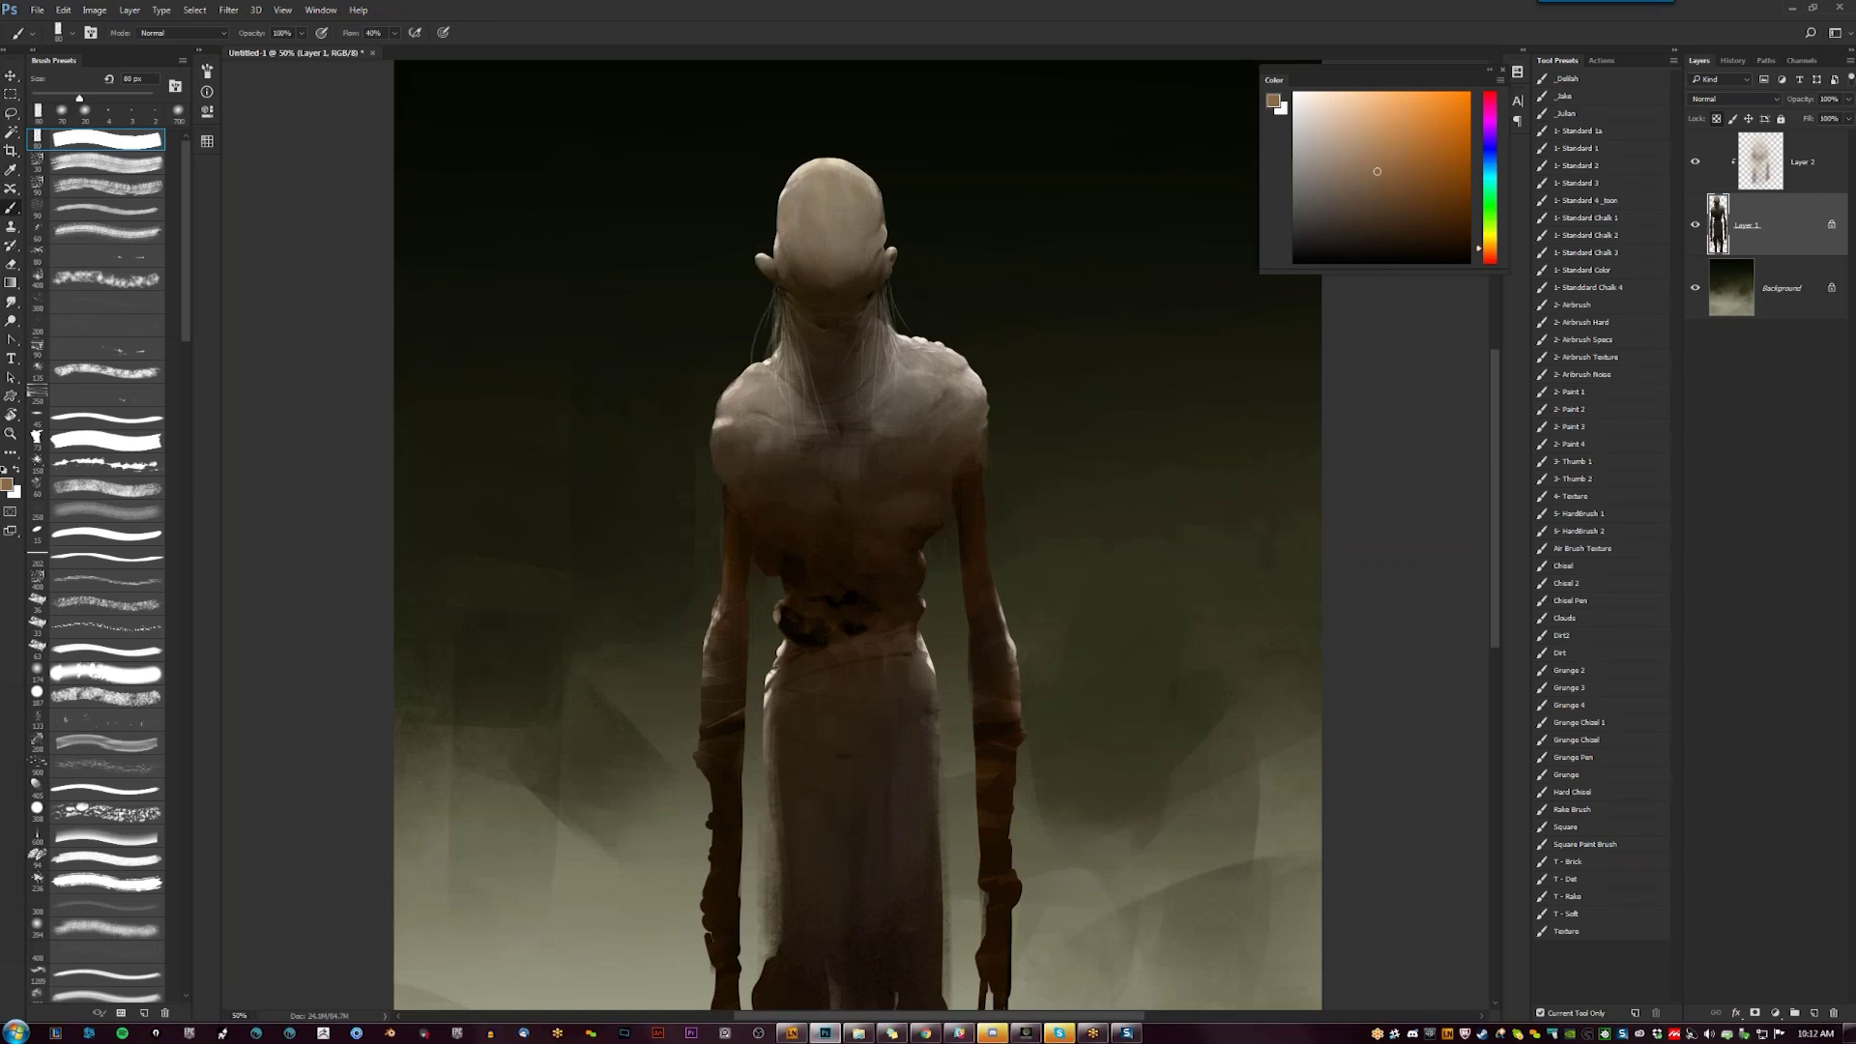
{"action": "key", "text": "bracketleft"}
{"action": "left_click", "coordinate": [780, 273], "text": "alt"}
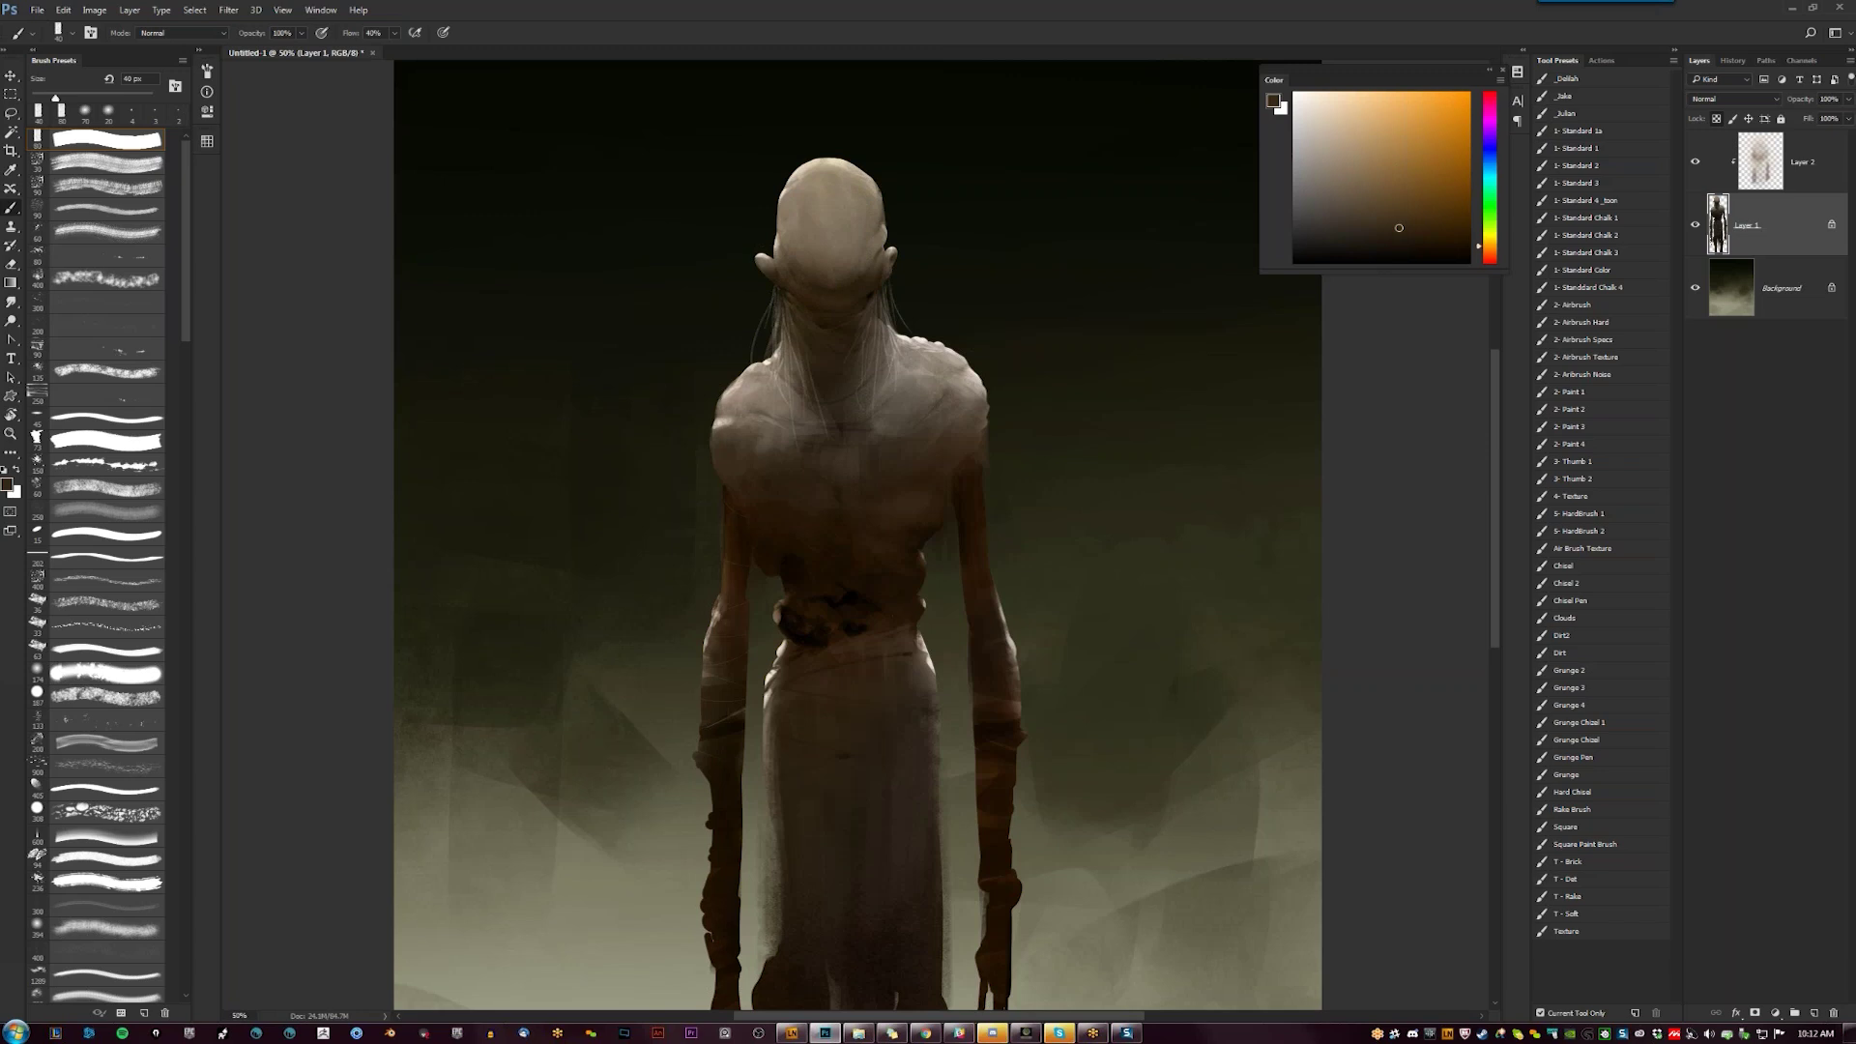
Set the flat brush to 45 px and pick a greyish brown for the head
{"action": "key", "text": "bracketleft"}
{"action": "key", "text": "bracketleft"}
{"action": "key", "text": "bracketleft"}
{"action": "key", "text": "bracketright"}
{"action": "key", "text": "bracketright"}
{"action": "key", "text": "]"}
{"action": "key", "text": "]"}
{"action": "key", "text": "]"}
{"action": "key", "text": "]"}
{"action": "key", "text": "]"}
{"action": "key", "text": "]"}
{"action": "left_click", "coordinate": [1346, 186]}
{"action": "left_click", "coordinate": [1362, 204]}
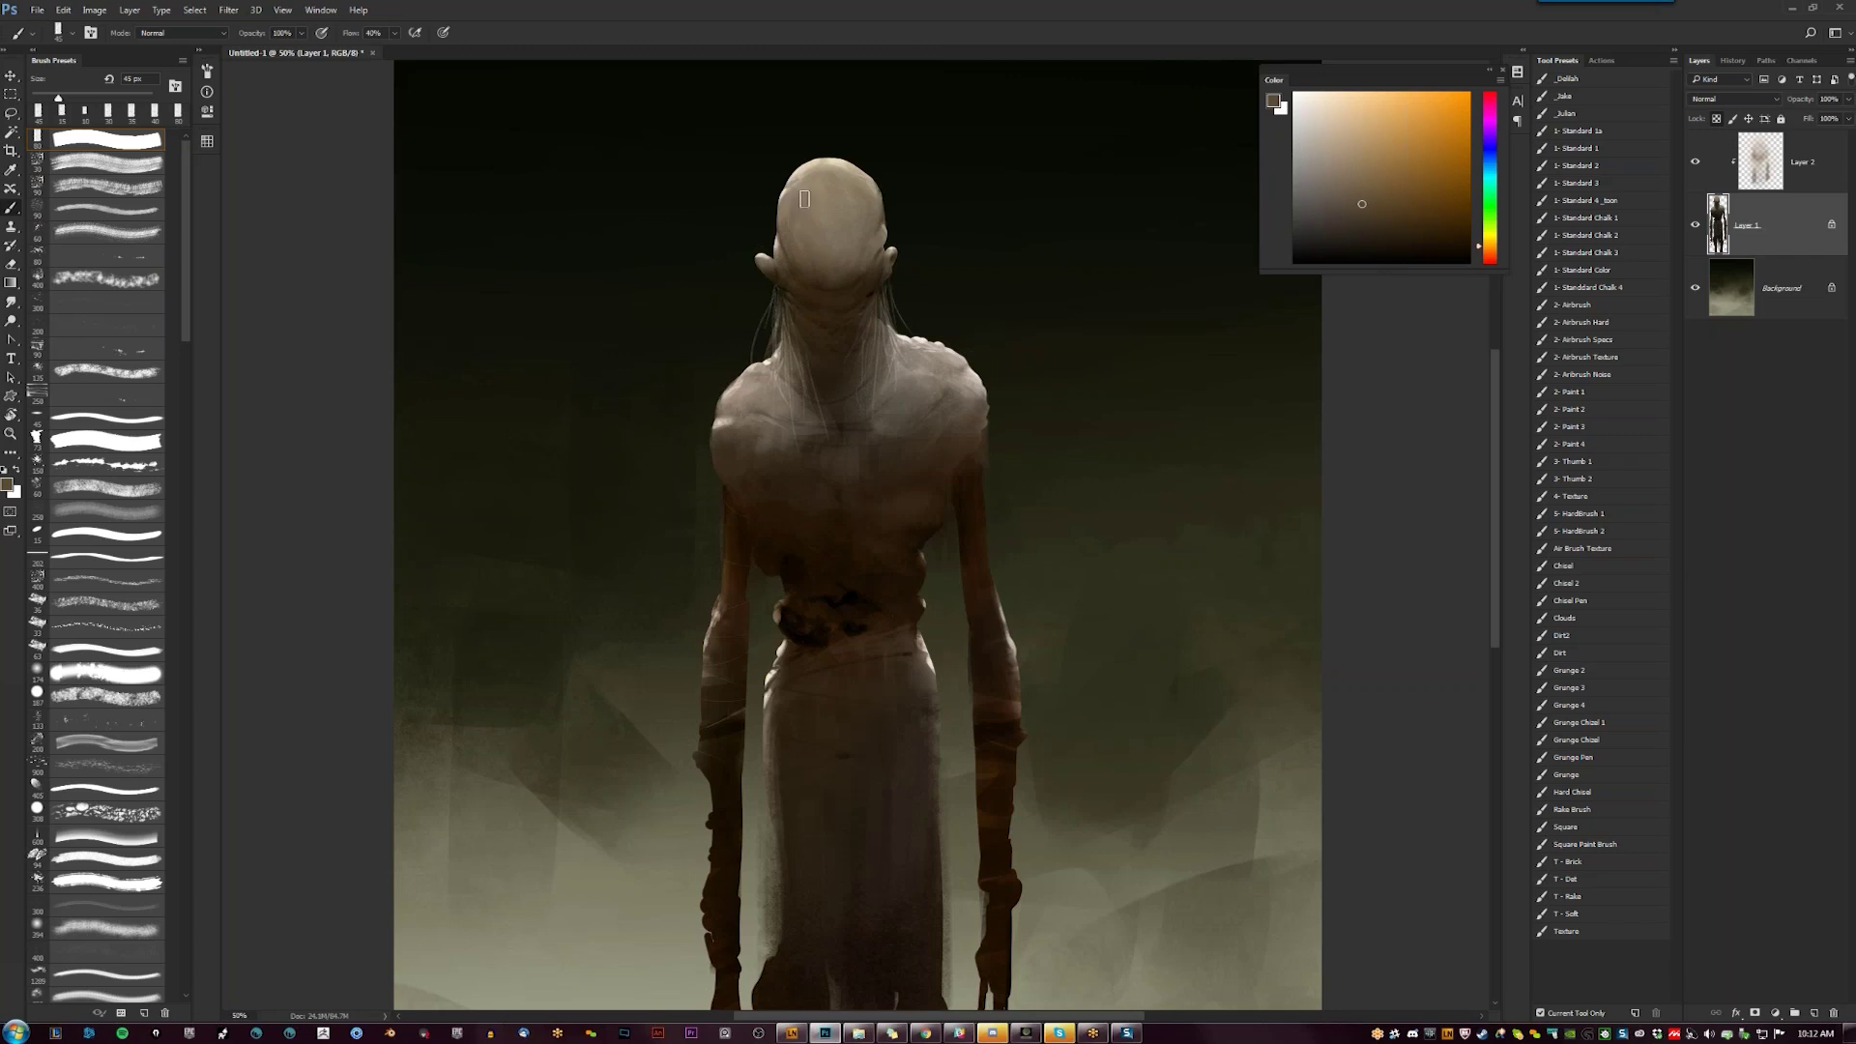
Sample pale tones from the skull and touch up the top of the head with the flat brush reduced to 8 px
{"action": "left_click", "coordinate": [797, 201], "text": "alt"}
{"action": "left_click", "coordinate": [826, 174], "text": "alt"}
{"action": "key", "text": "["}
{"action": "key", "text": "["}
{"action": "key", "text": "["}
{"action": "key", "text": "["}
{"action": "key", "text": "["}
{"action": "key", "text": "["}
{"action": "key", "text": "["}
{"action": "key", "text": "["}
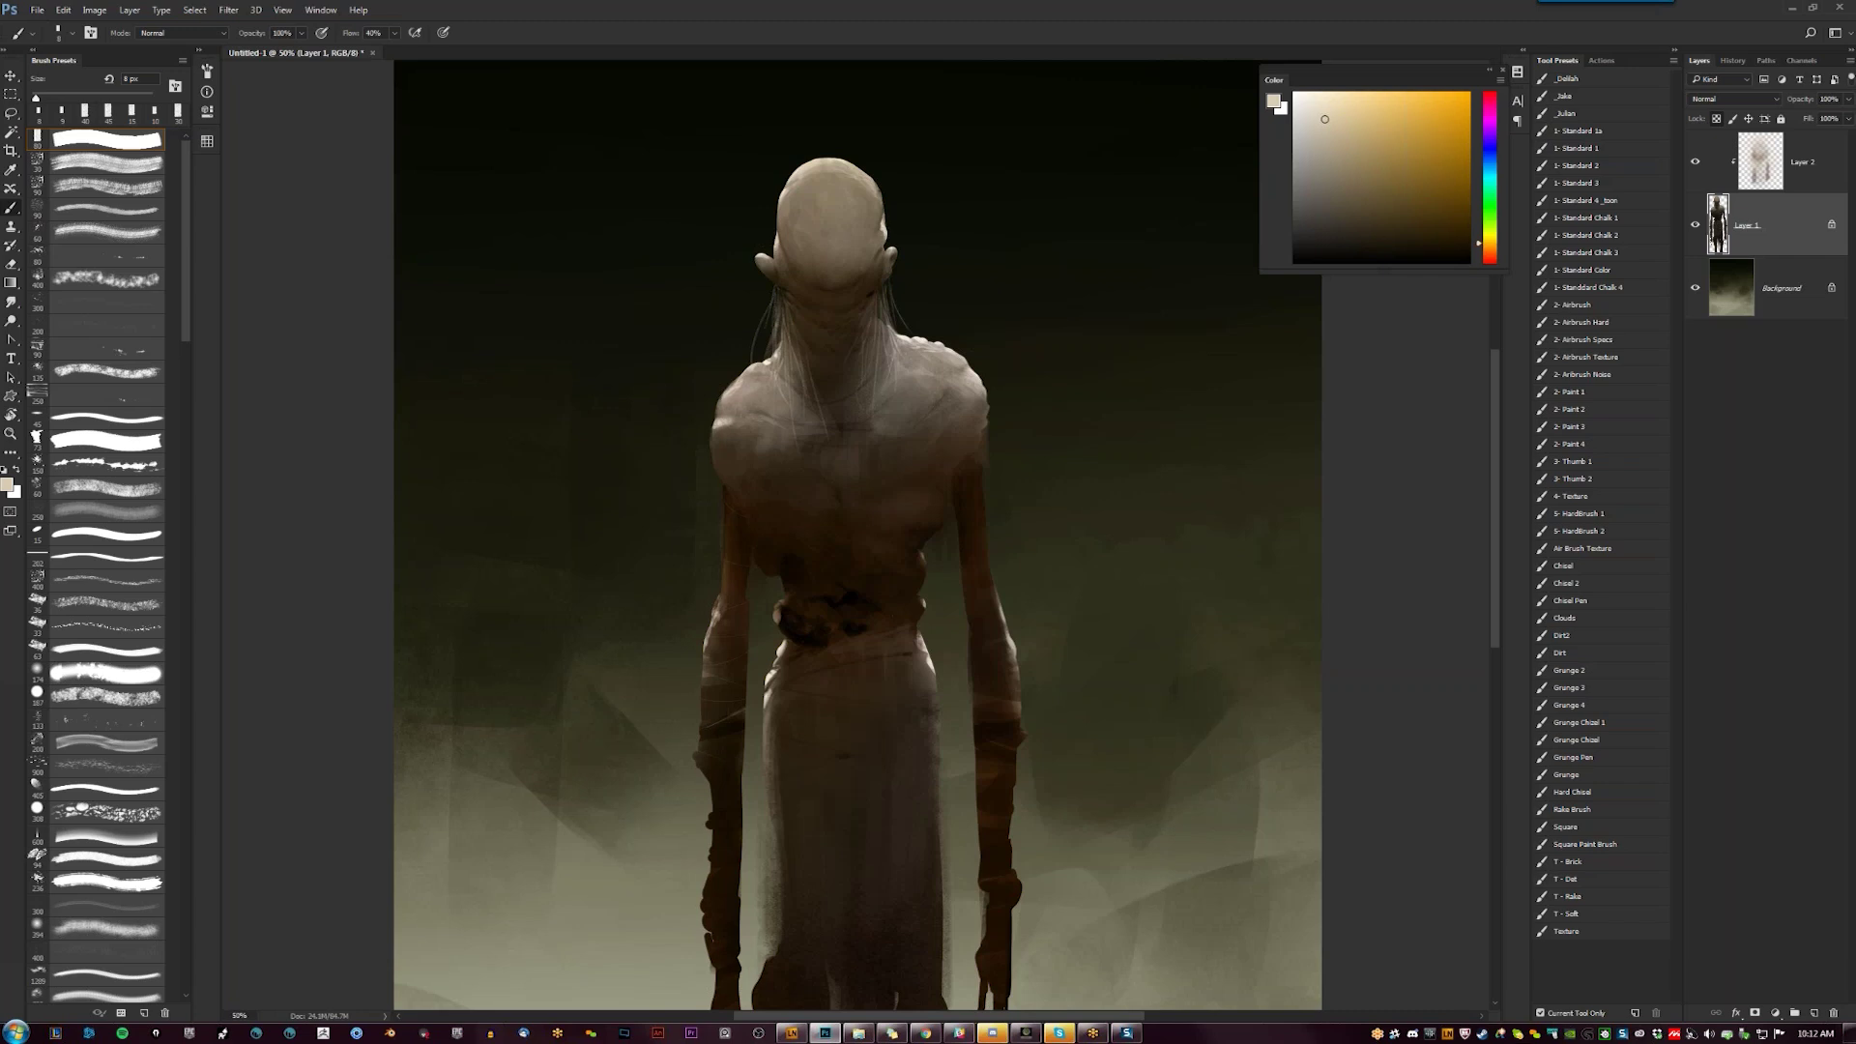
{"action": "key", "text": "r"}
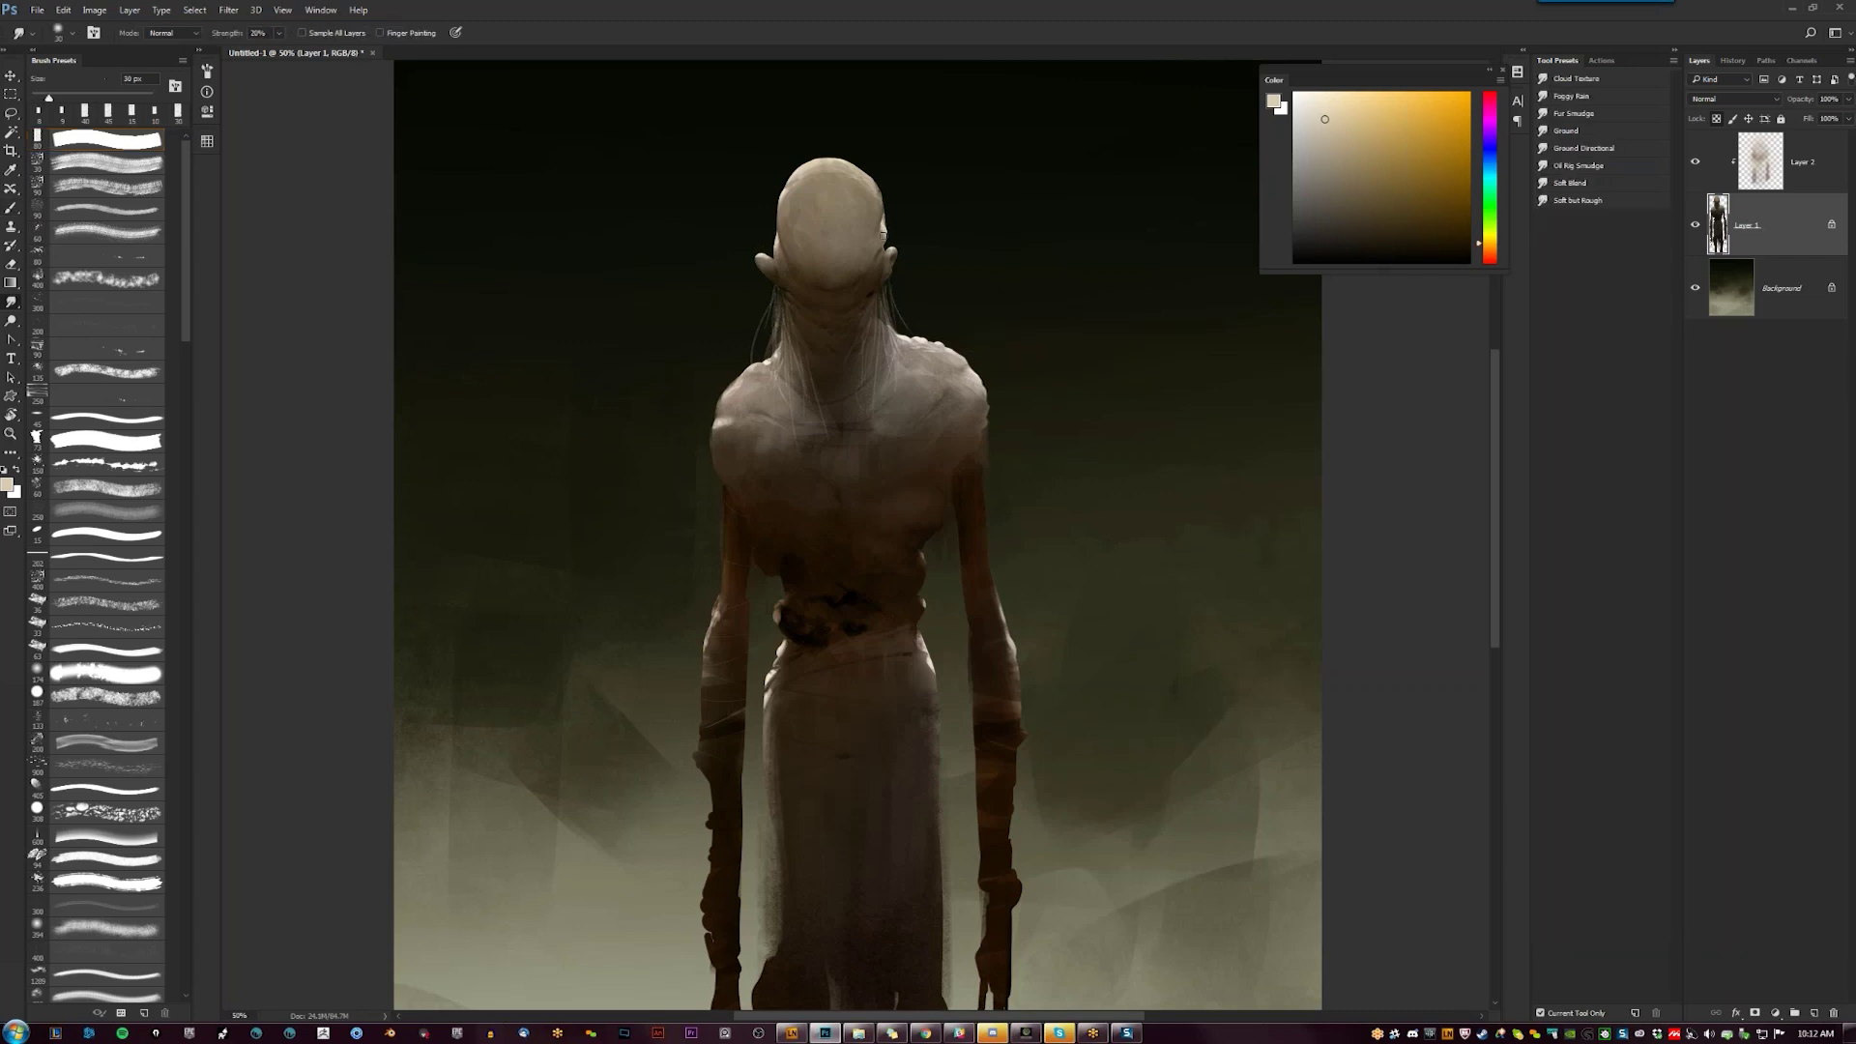
{"action": "key", "text": "b"}
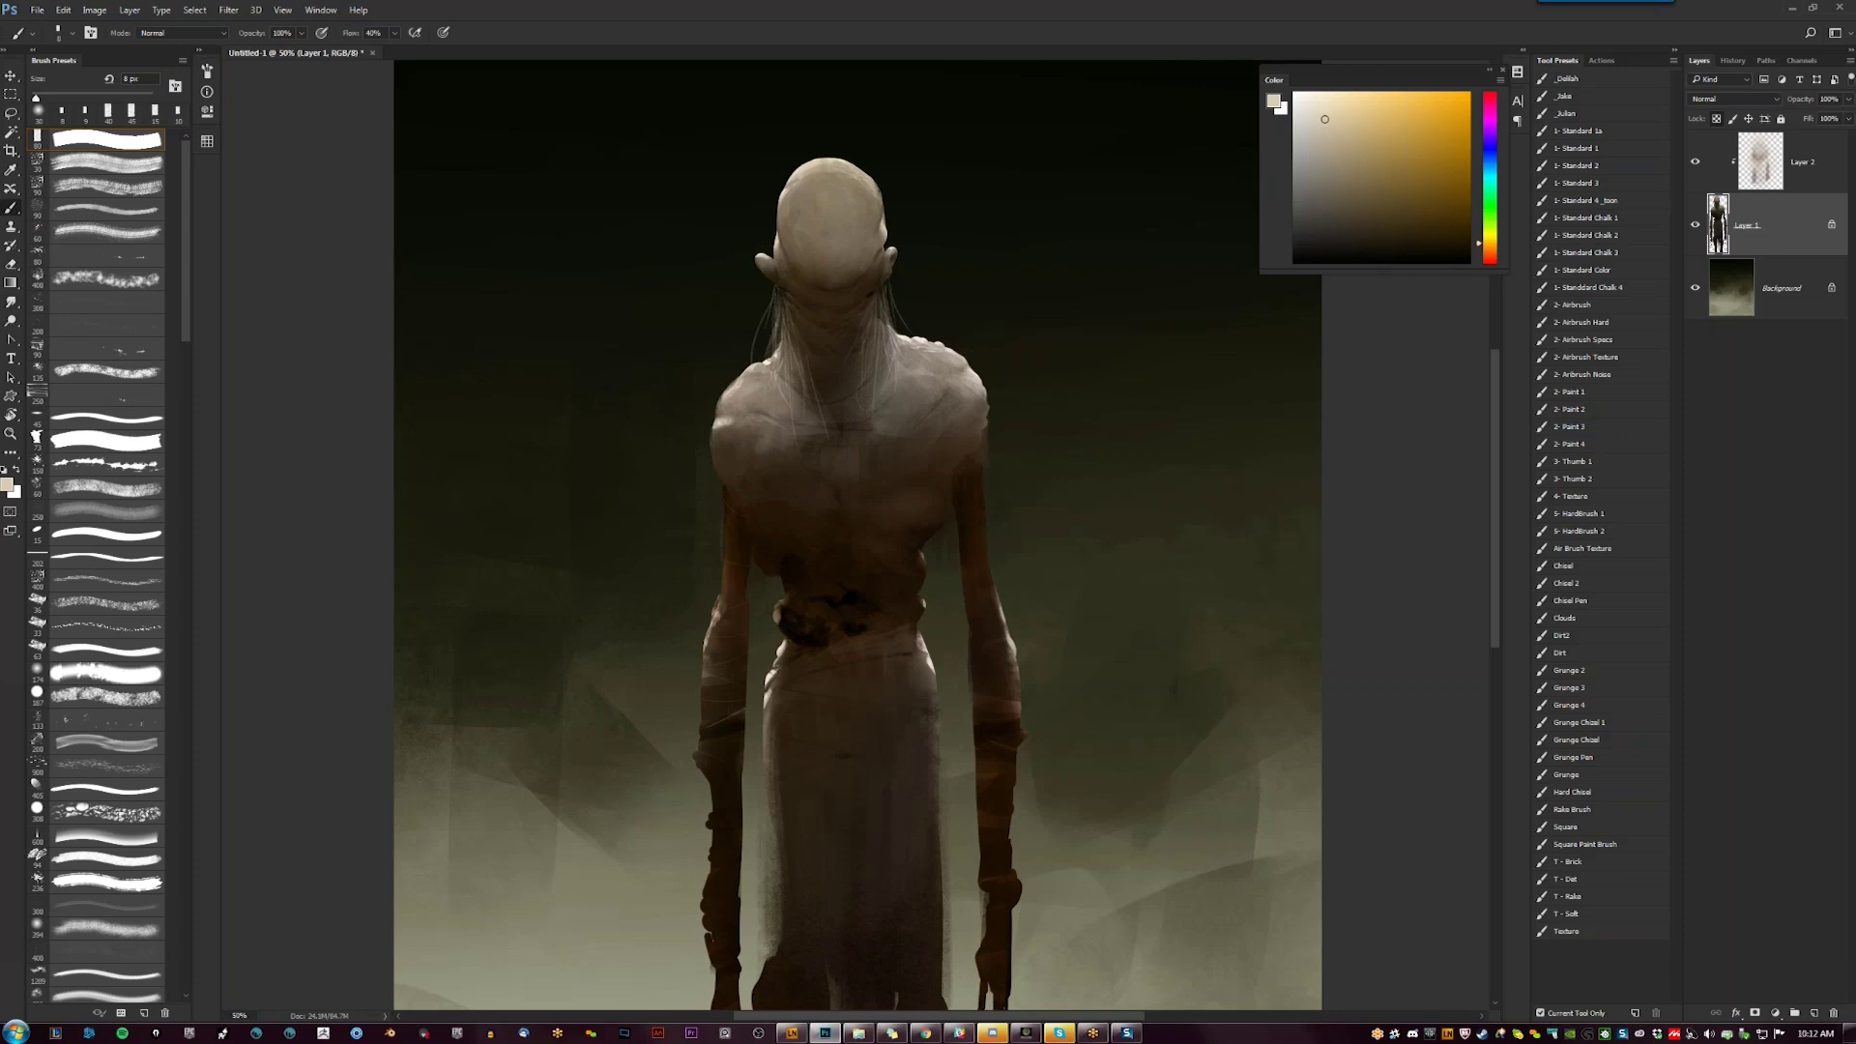
Sample the torso's brown, shift it to a brighter orange-brown and enlarge the flat brush to 100 px
{"action": "key", "text": "bracketright"}
{"action": "key", "text": "bracketright"}
{"action": "key", "text": "bracketright"}
{"action": "key", "text": "bracketright"}
{"action": "key", "text": "bracketright"}
{"action": "key", "text": "bracketright"}
{"action": "key", "text": "bracketright"}
{"action": "key", "text": "bracketright"}
{"action": "key", "text": "bracketright"}
{"action": "key", "text": "bracketright"}
{"action": "key", "text": "bracketright"}
{"action": "key", "text": "bracketright"}
{"action": "key", "text": "bracketright"}
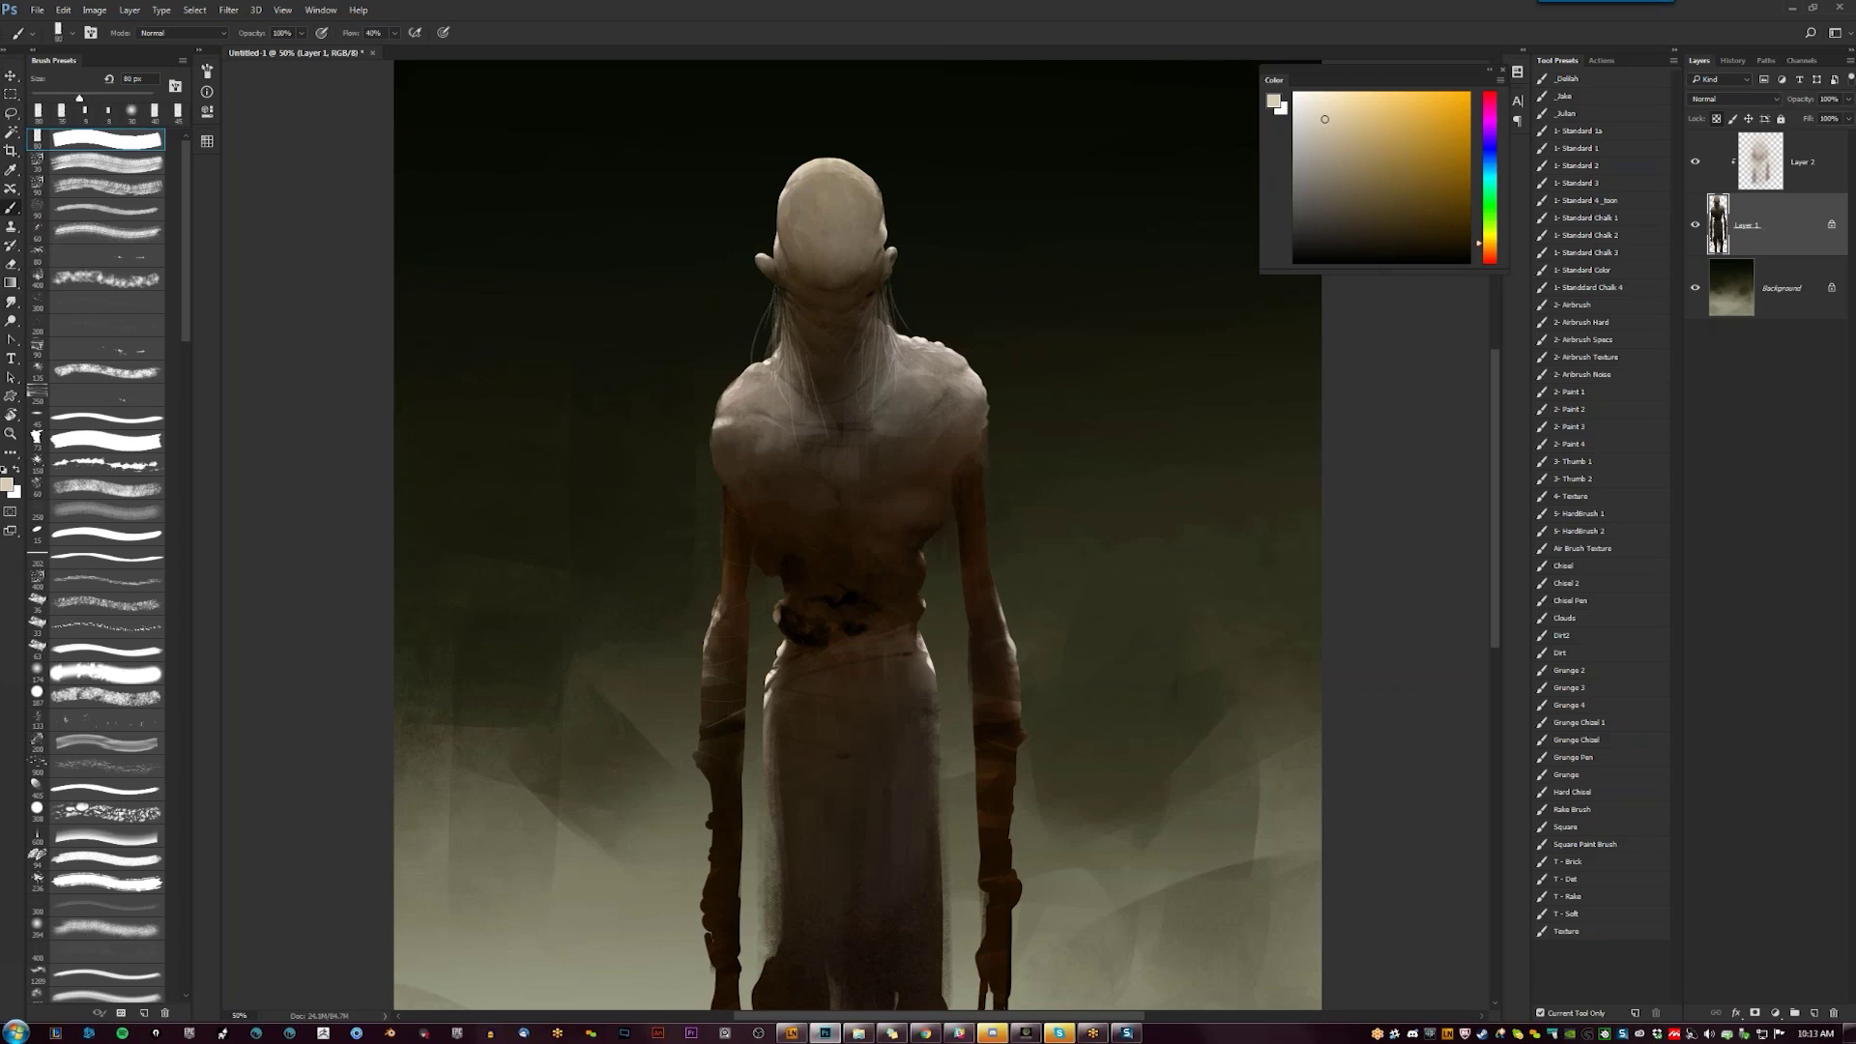
{"action": "key", "text": "z"}
{"action": "left_click", "coordinate": [1006, 497], "text": "alt"}
{"action": "left_click", "coordinate": [1006, 497], "text": "alt"}
{"action": "left_click", "coordinate": [1007, 497]}
{"action": "key", "text": "b"}
{"action": "key", "text": "b"}
{"action": "left_click", "coordinate": [824, 459], "text": "alt"}
{"action": "left_click_drag", "start_coordinate": [1409, 207], "coordinate": [1447, 201]}
{"action": "key", "text": "bracketright"}
{"action": "key", "text": "bracketright"}
{"action": "left_click_drag", "start_coordinate": [1446, 201], "coordinate": [1429, 138]}
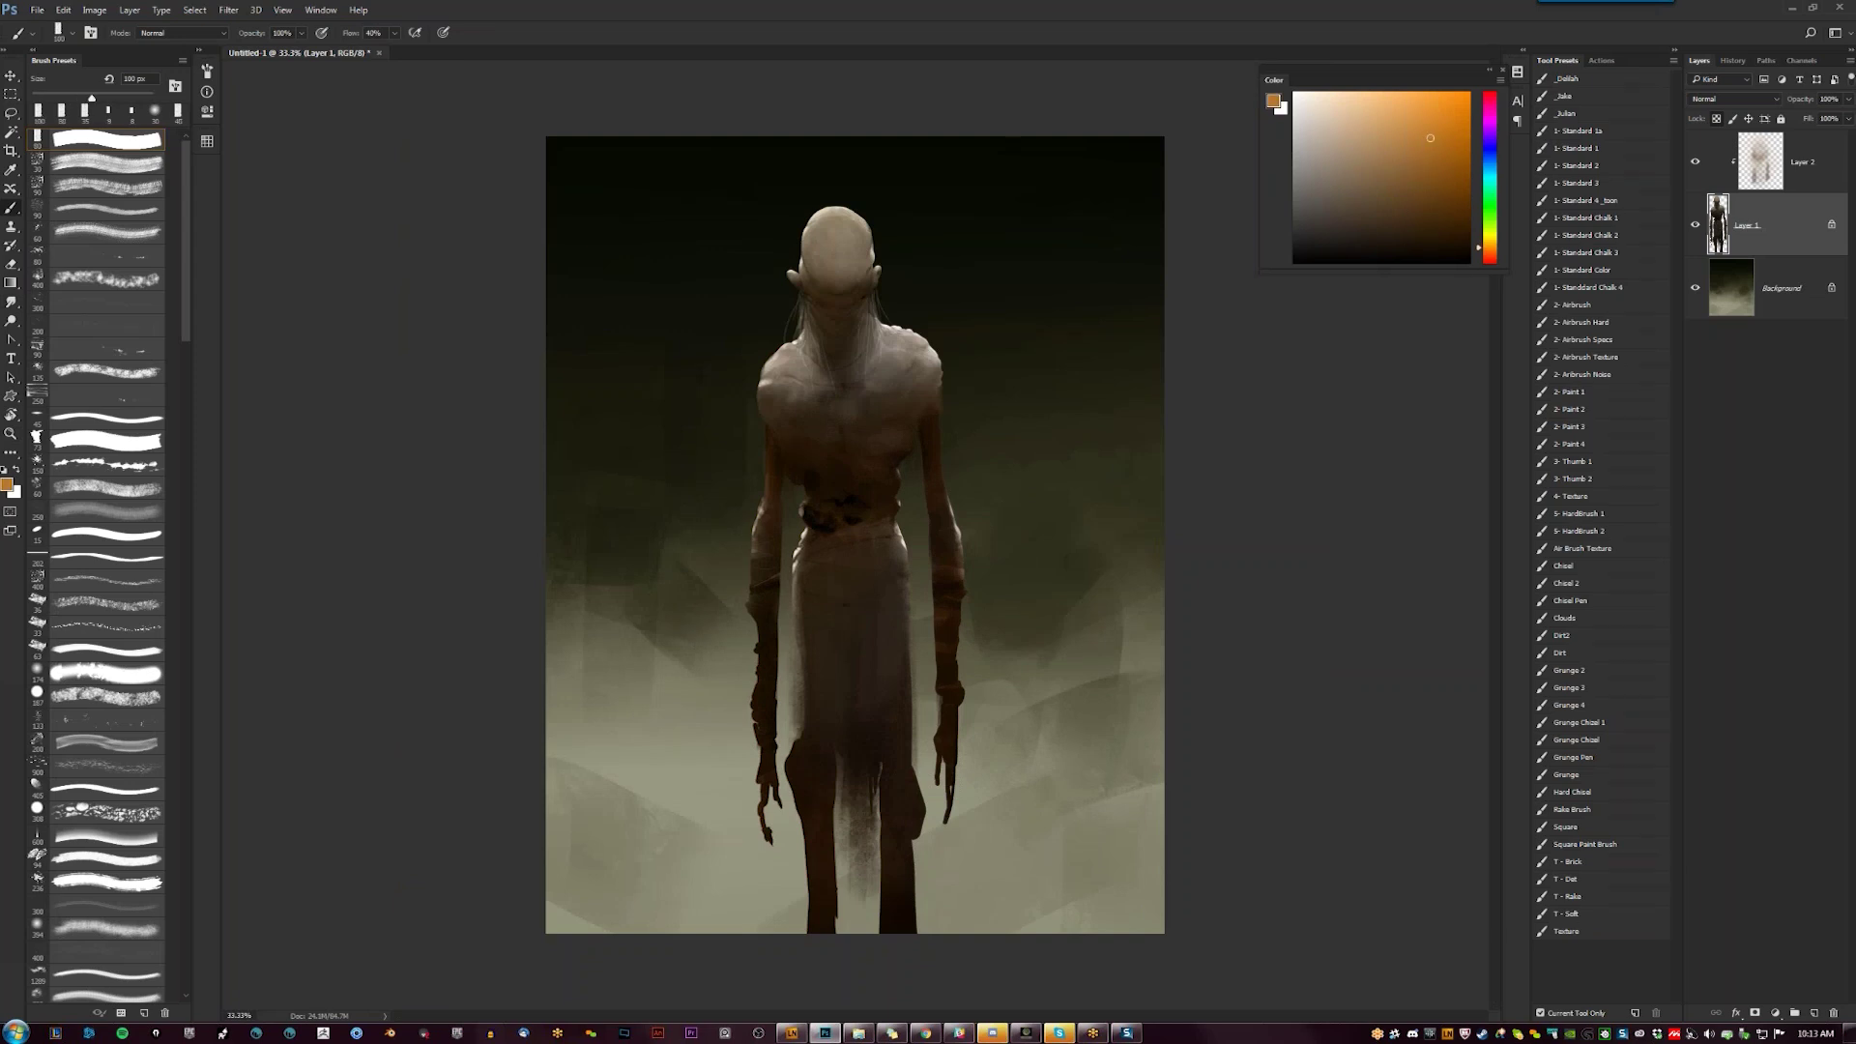
Sample a brown from the chest and reduce the flat brush for finer shading on the torso
{"action": "left_click", "coordinate": [803, 454], "text": "alt"}
{"action": "key", "text": "bracketleft"}
{"action": "key", "text": "bracketleft"}
{"action": "key", "text": "bracketleft"}
{"action": "key", "text": "bracketleft"}
{"action": "key", "text": "bracketleft"}
{"action": "key", "text": "bracketleft"}
{"action": "key", "text": "bracketleft"}
{"action": "key", "text": "bracketleft"}
{"action": "key", "text": "bracketleft"}
{"action": "left_click", "coordinate": [1420, 165]}
{"action": "left_click_drag", "start_coordinate": [905, 435], "coordinate": [905, 456]}
{"action": "key", "text": "ctrl+alt+z"}
Set the flat brush to 40 px and sample dark browns for shading the torso edge beside the arm
{"action": "key", "text": "["}
{"action": "left_click", "coordinate": [905, 446], "text": "alt"}
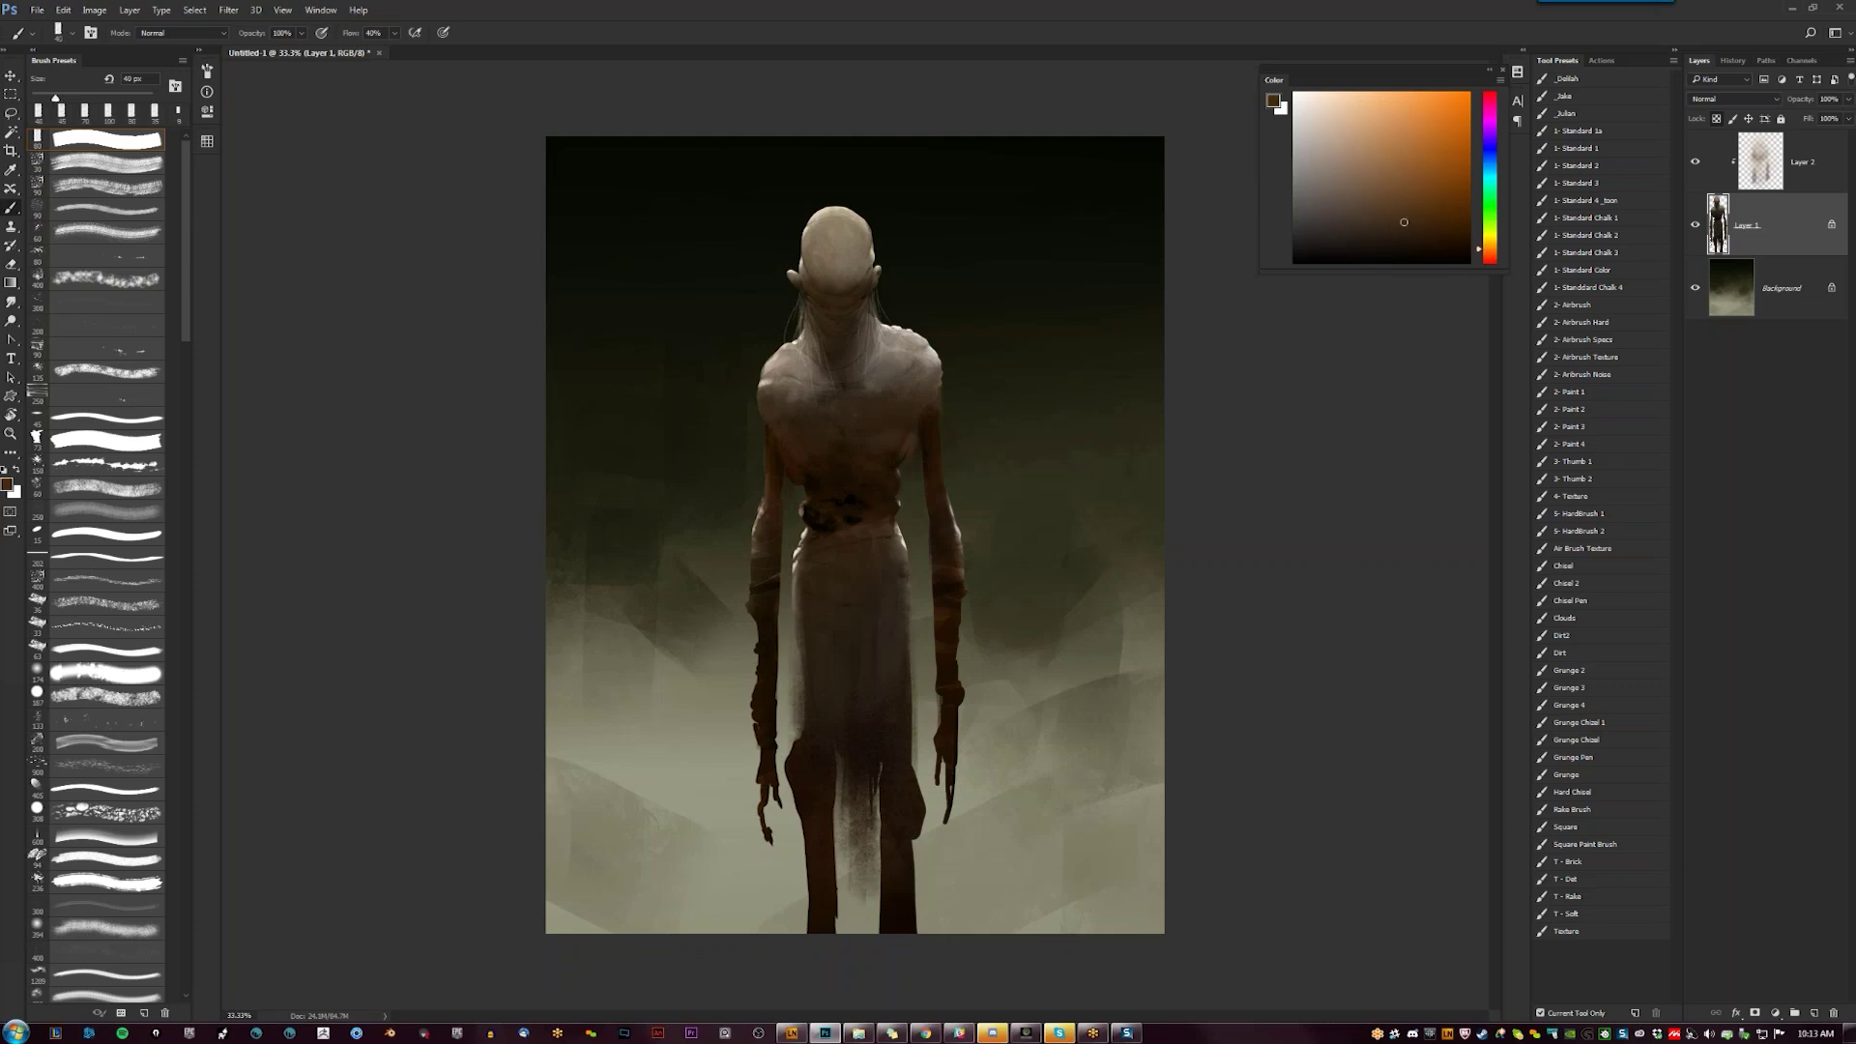
{"action": "left_click", "coordinate": [912, 435], "text": "alt"}
Sample dark tones around the waist and paint over the abdomen's black patches with dark brown, using a 45 px flat brush
{"action": "left_click", "coordinate": [824, 515], "text": "alt"}
{"action": "key", "text": "["}
{"action": "key", "text": "["}
{"action": "key", "text": "["}
{"action": "key", "text": "["}
{"action": "key", "text": "["}
{"action": "key", "text": "["}
{"action": "key", "text": "["}
{"action": "key", "text": "["}
{"action": "left_click", "coordinate": [862, 499], "text": "alt"}
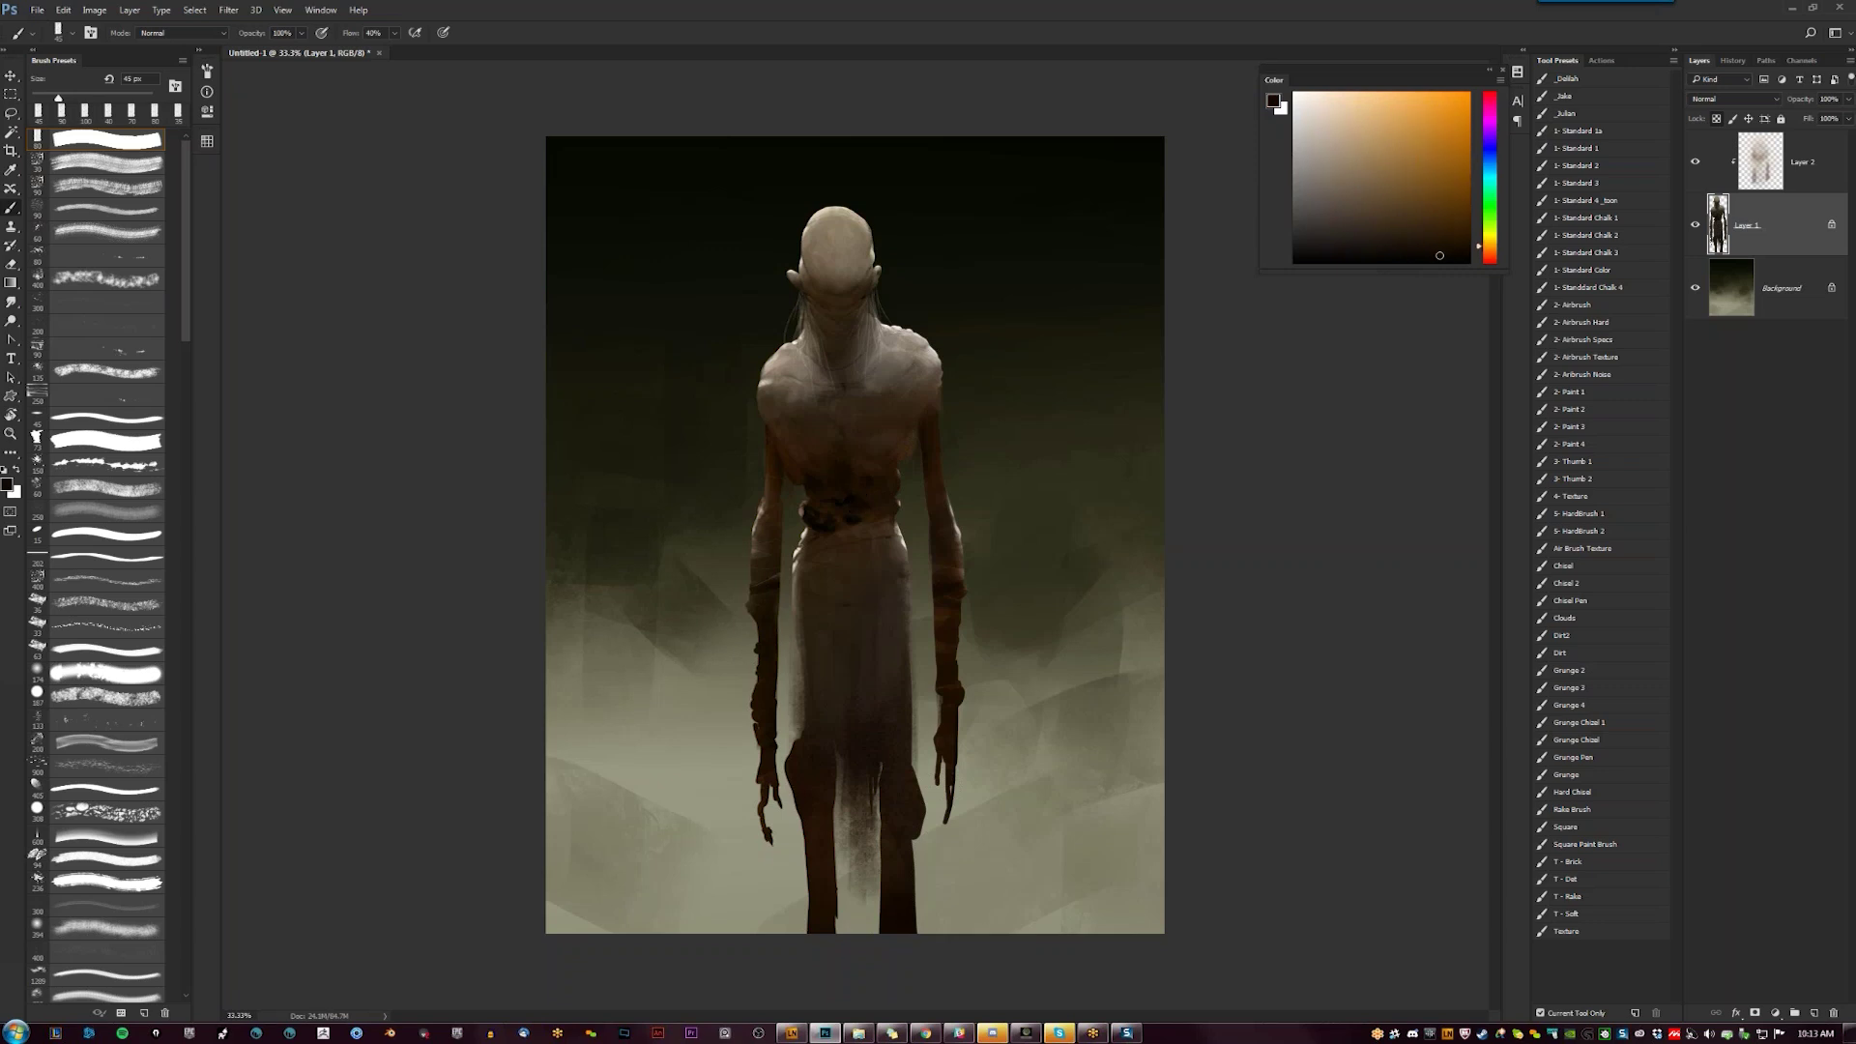
{"action": "left_click", "coordinate": [838, 527], "text": "alt"}
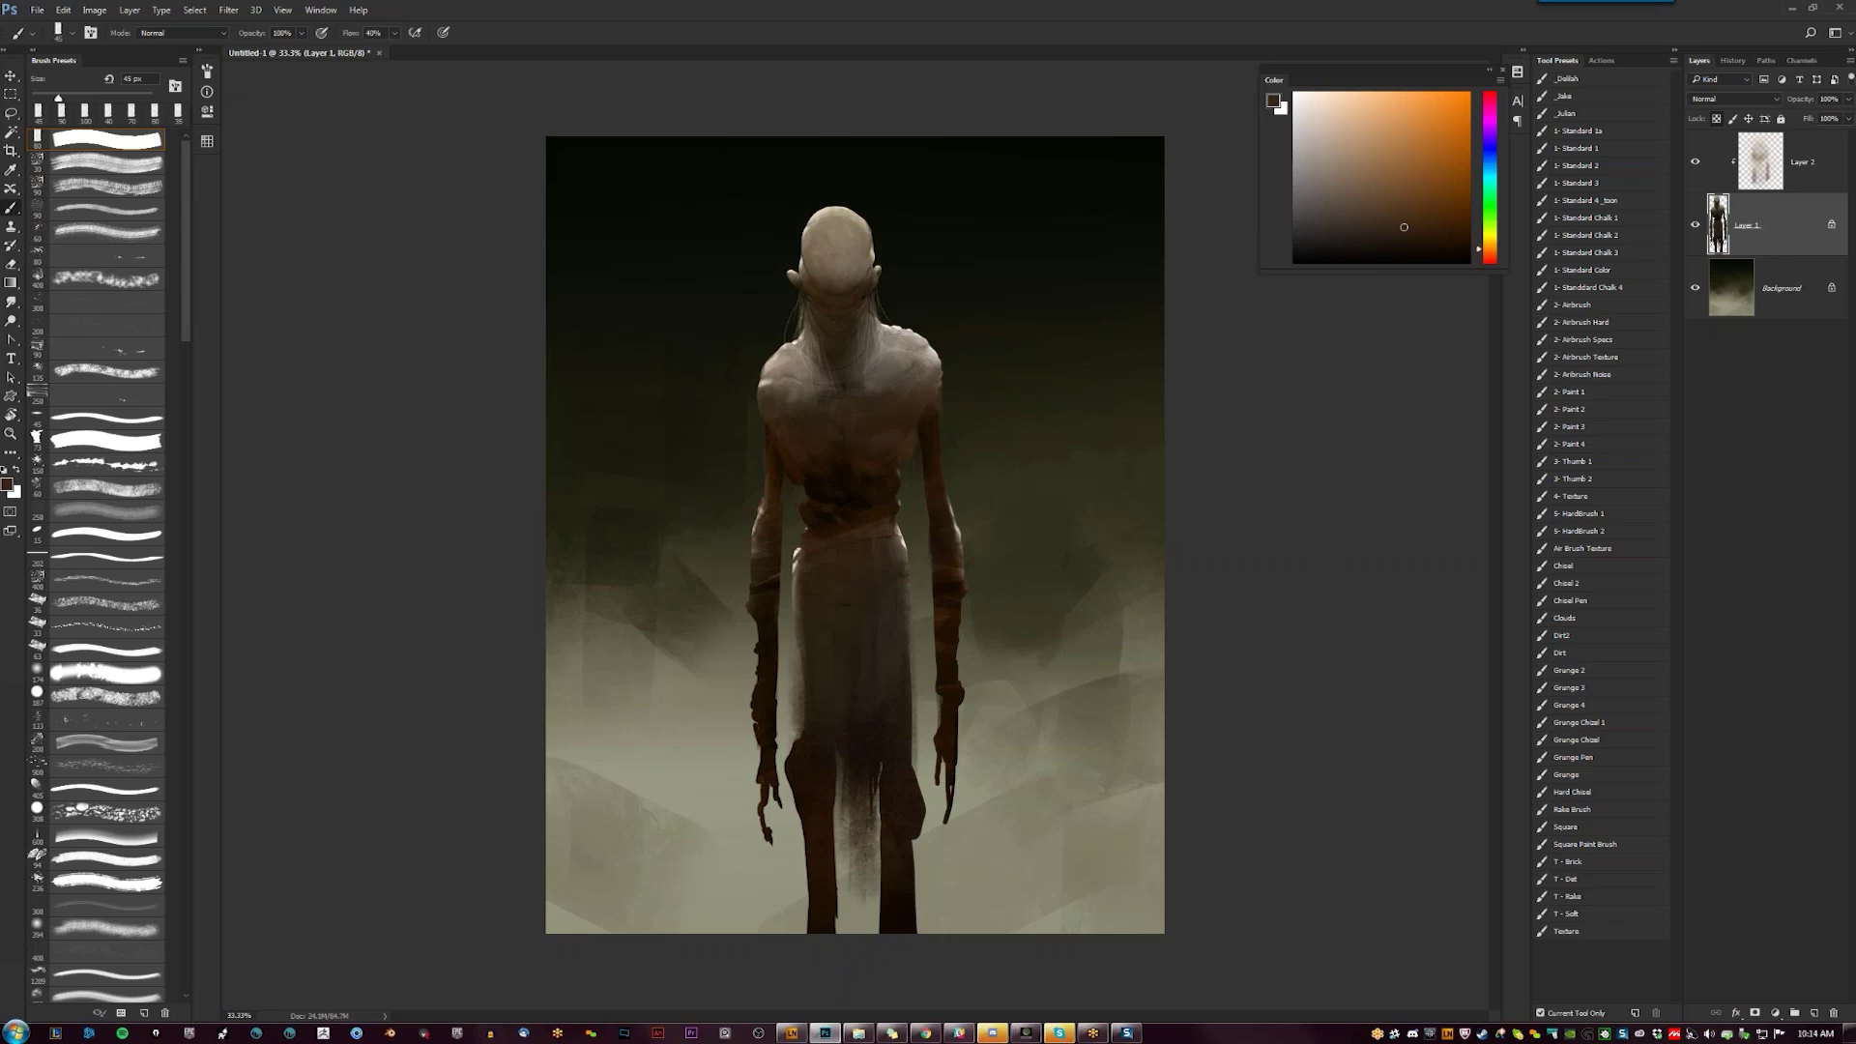
Pick a dark orange-brown and enlarge the flat brush to 250 px
{"action": "left_click", "coordinate": [1322, 152]}
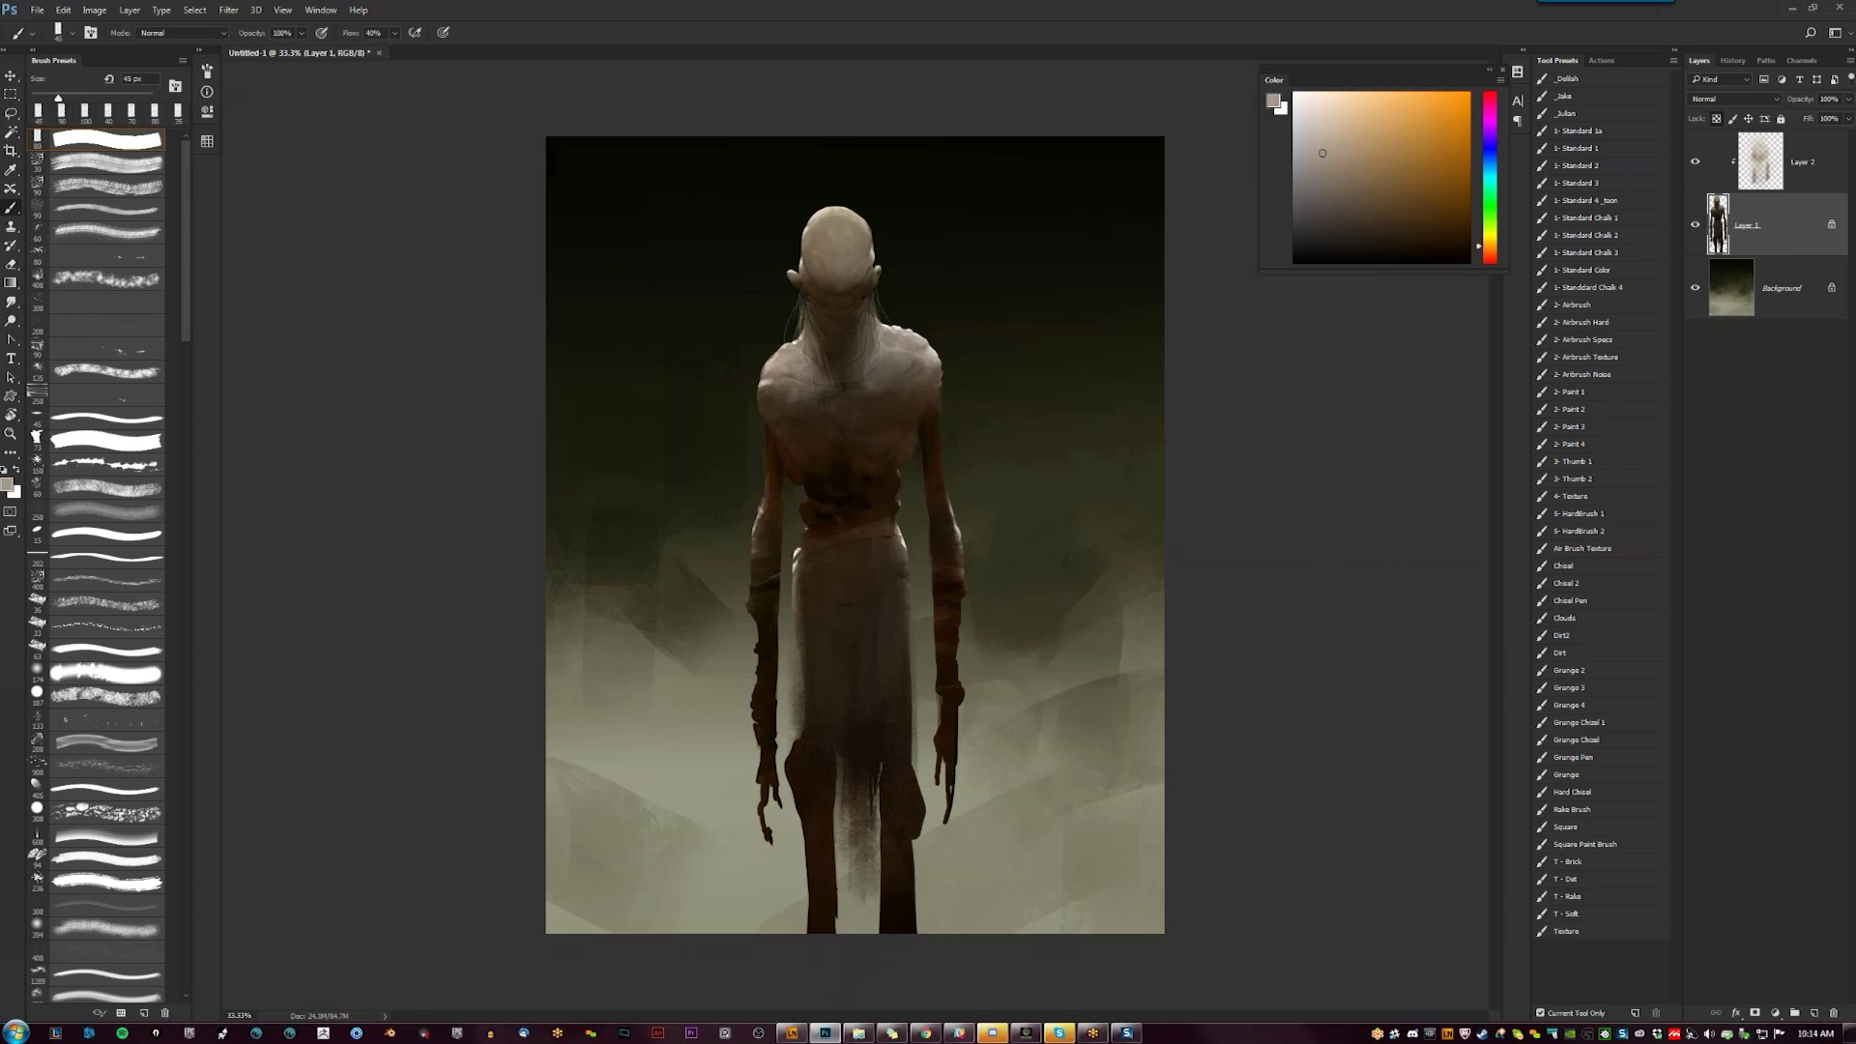
{"action": "key", "text": "z"}
{"action": "left_click", "coordinate": [876, 525], "text": "alt"}
{"action": "left_click", "coordinate": [876, 524]}
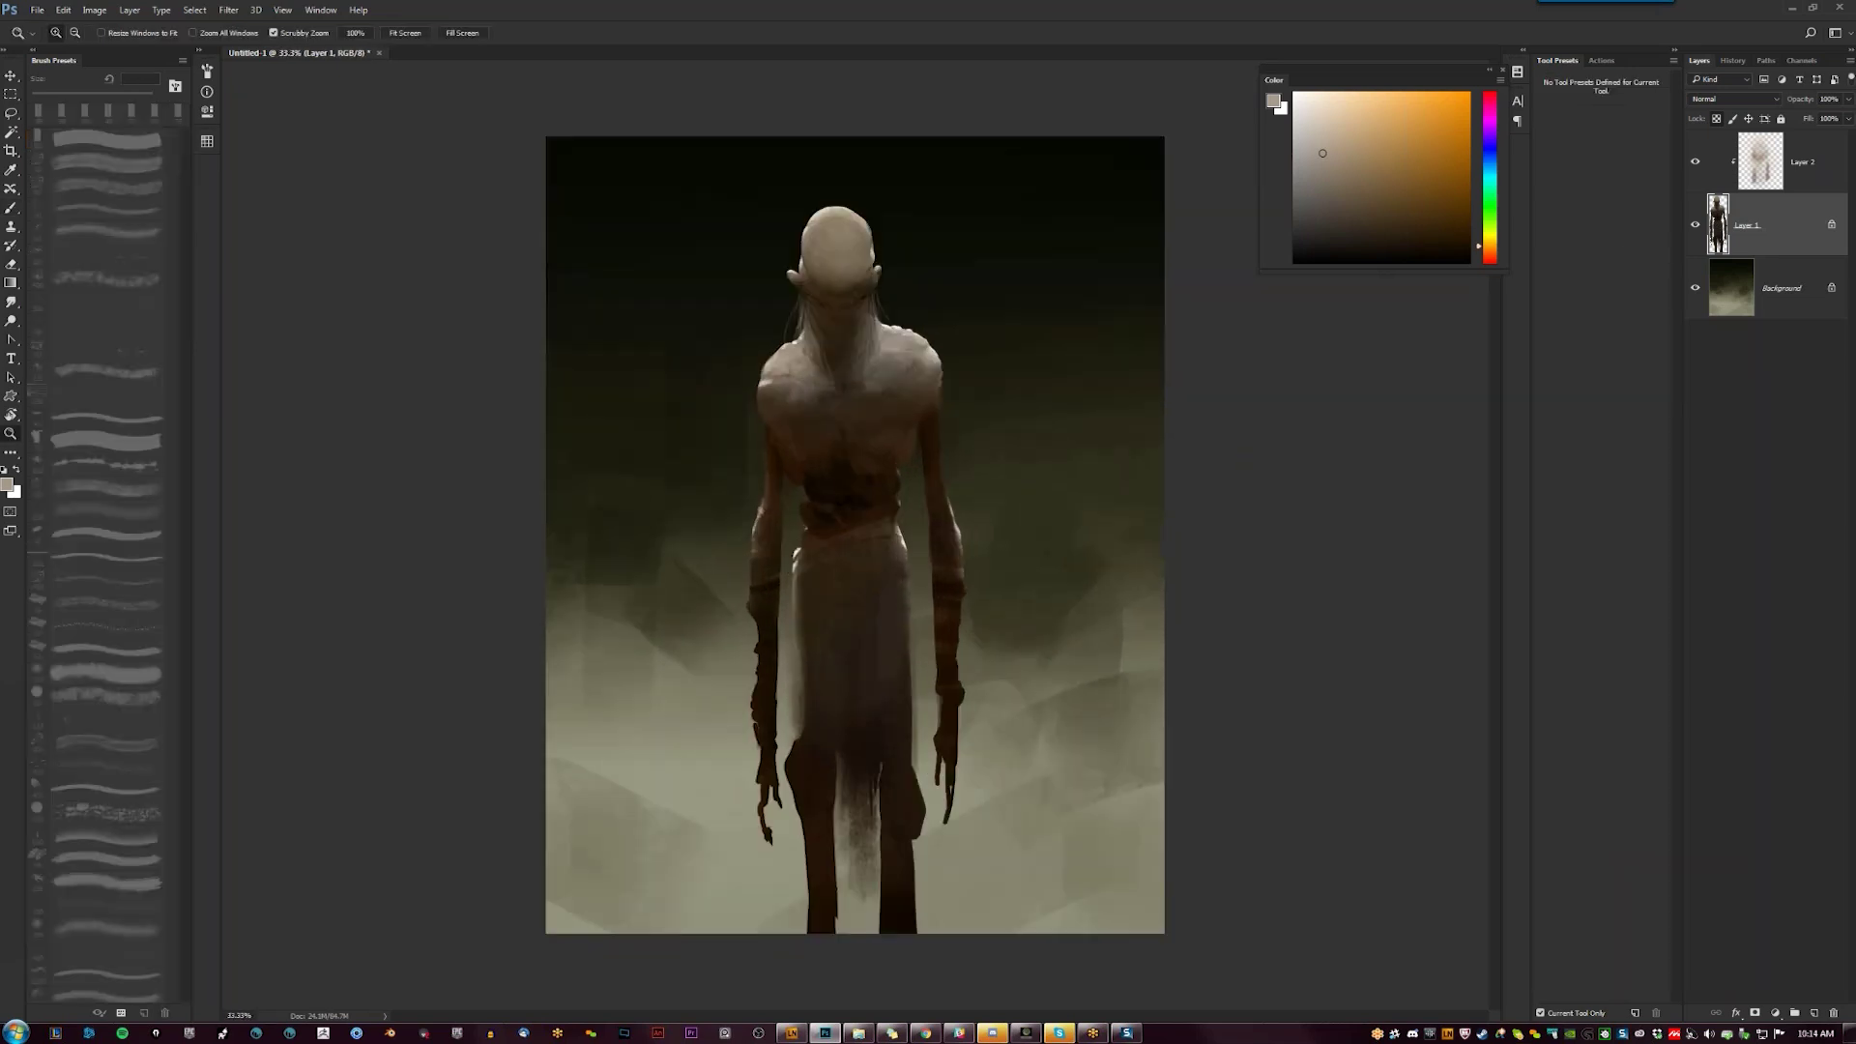
{"action": "key", "text": "b"}
{"action": "left_click", "coordinate": [1417, 228]}
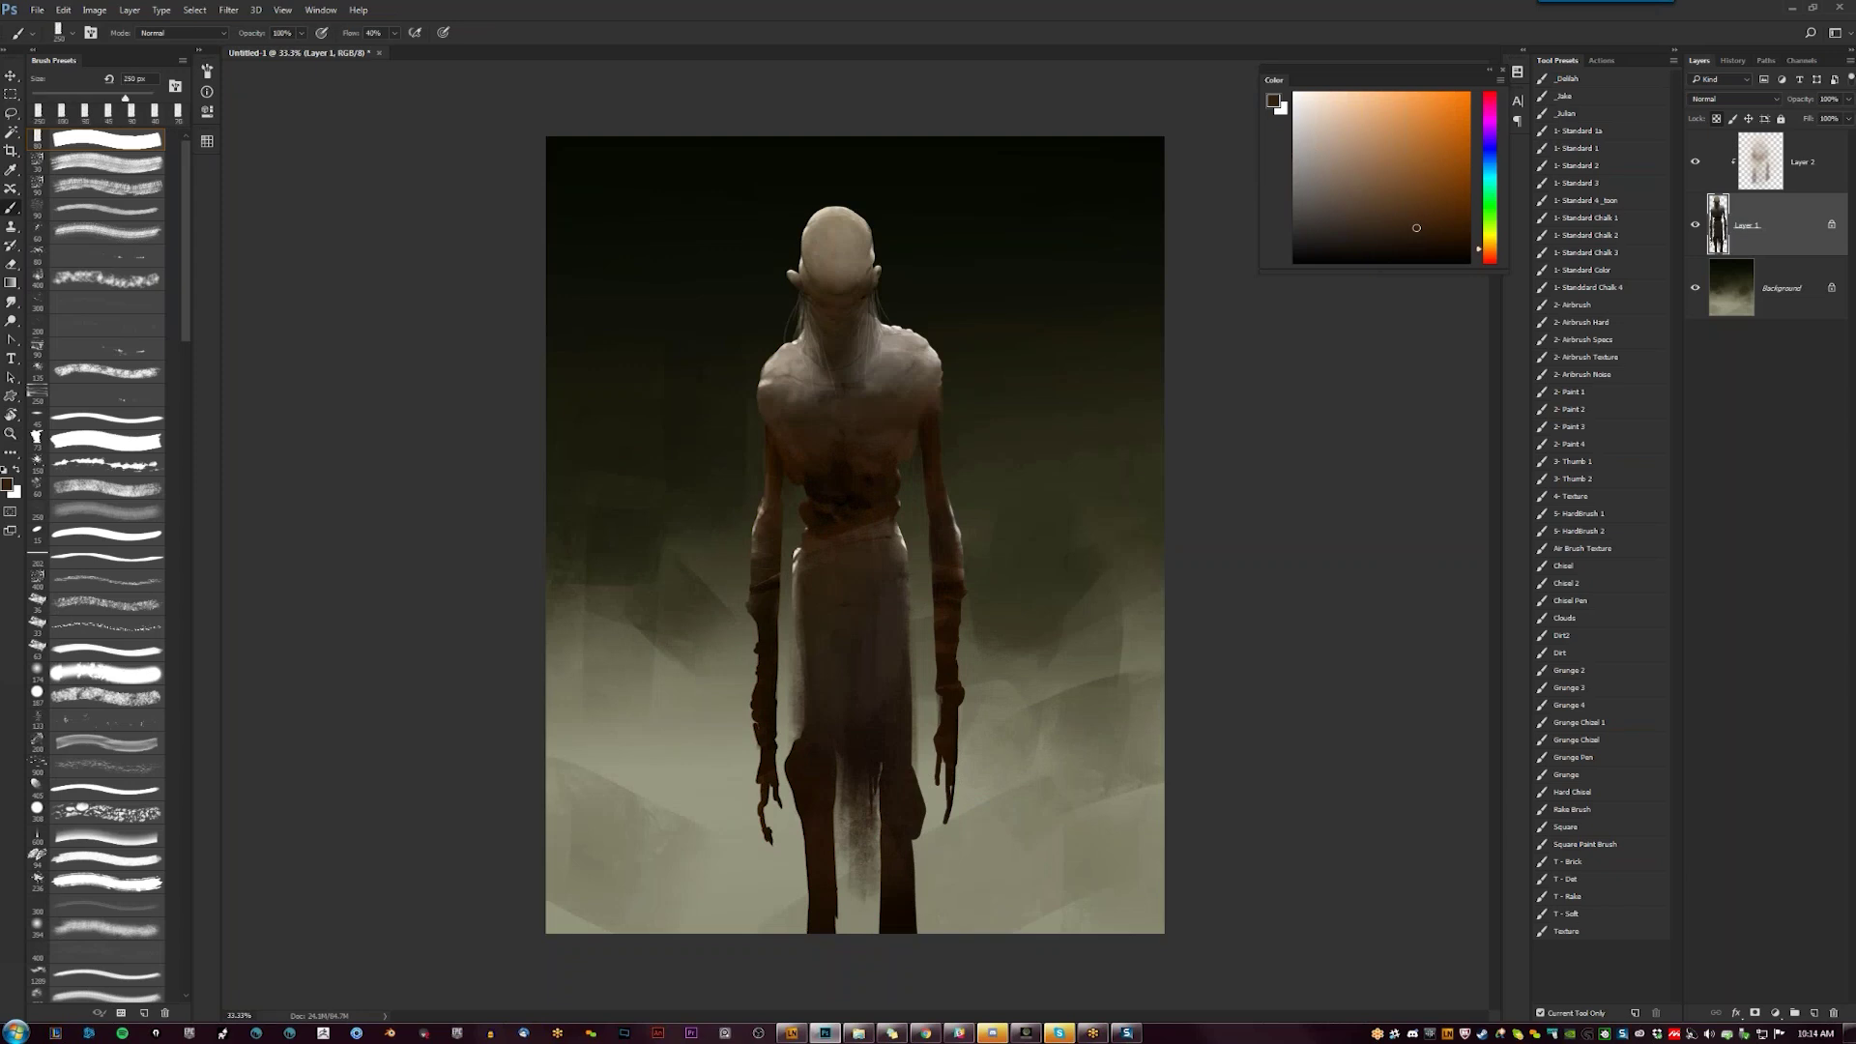
Reset the colours to black and paint dark wrapped bands around both arms with a small flat brush
{"action": "key", "text": "z"}
{"action": "key", "text": "ctrl+minus"}
{"action": "key", "text": "ctrl+minus"}
{"action": "key", "text": "ctrl+plus"}
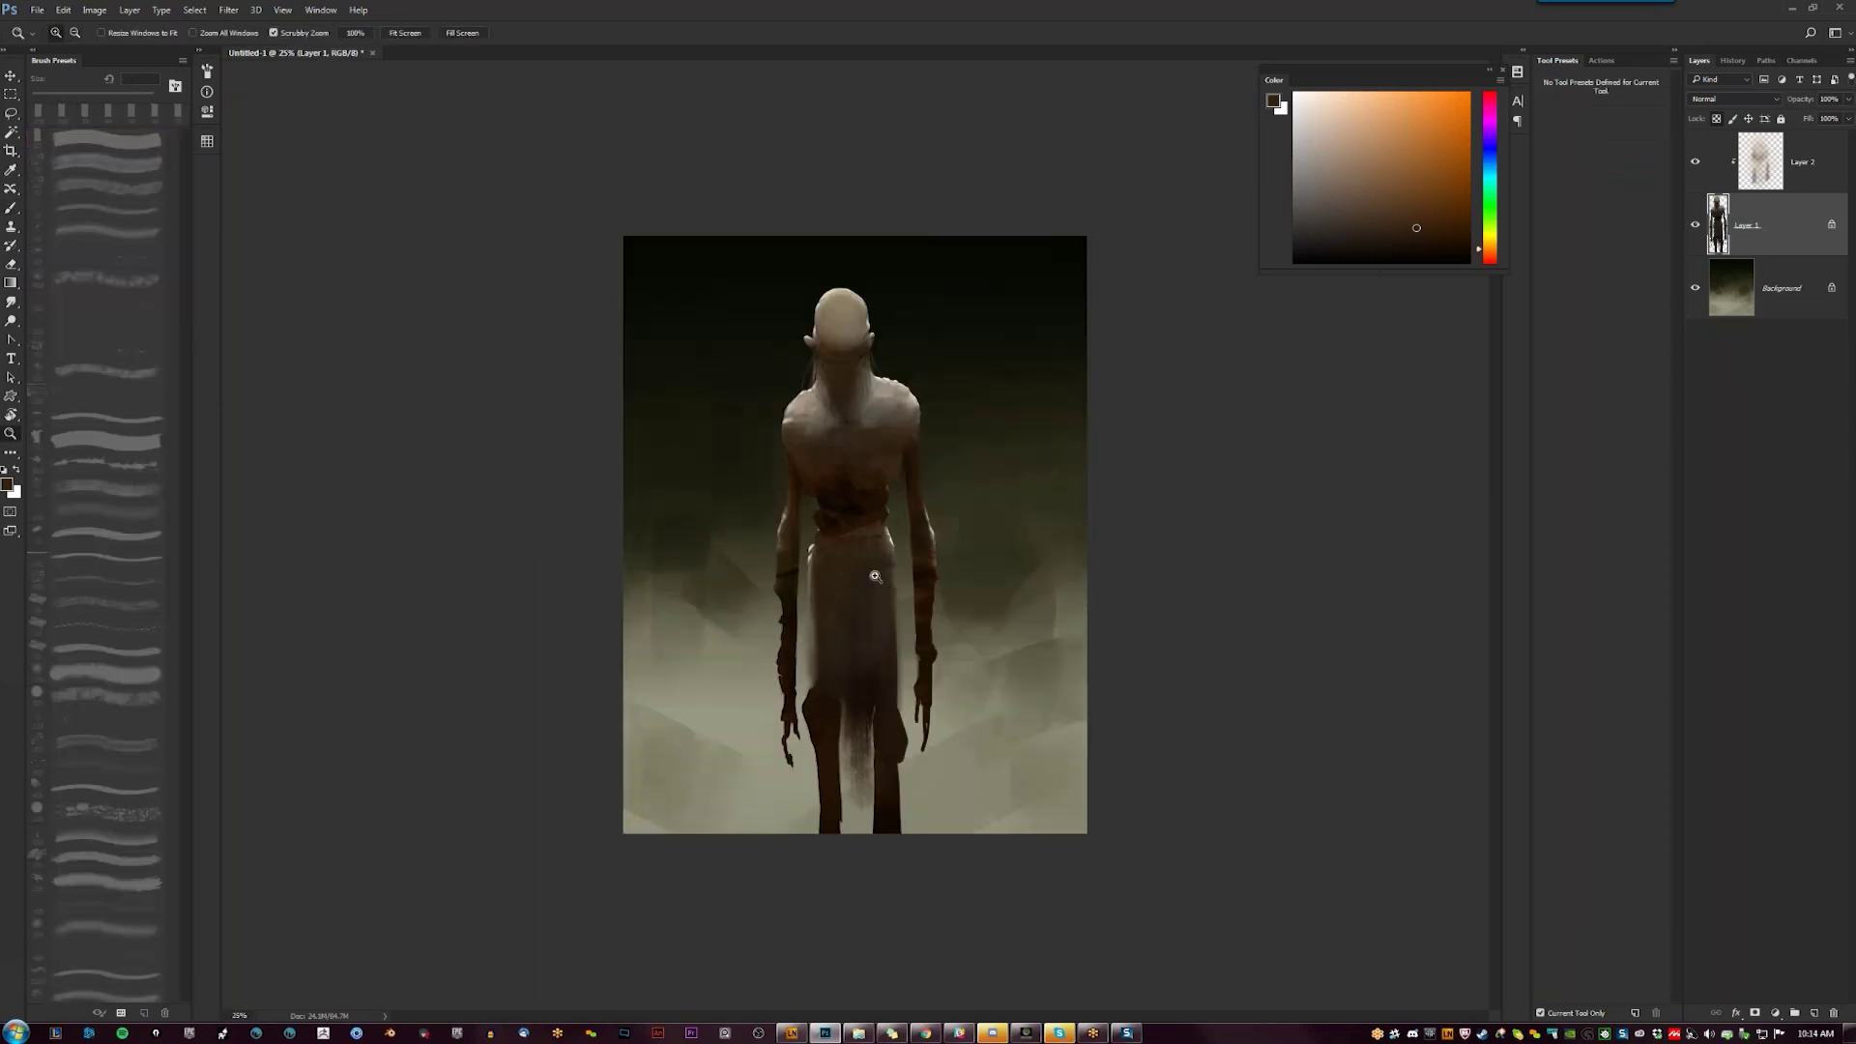
{"action": "key", "text": "ctrl+plus"}
{"action": "key", "text": "b"}
{"action": "key", "text": "d"}
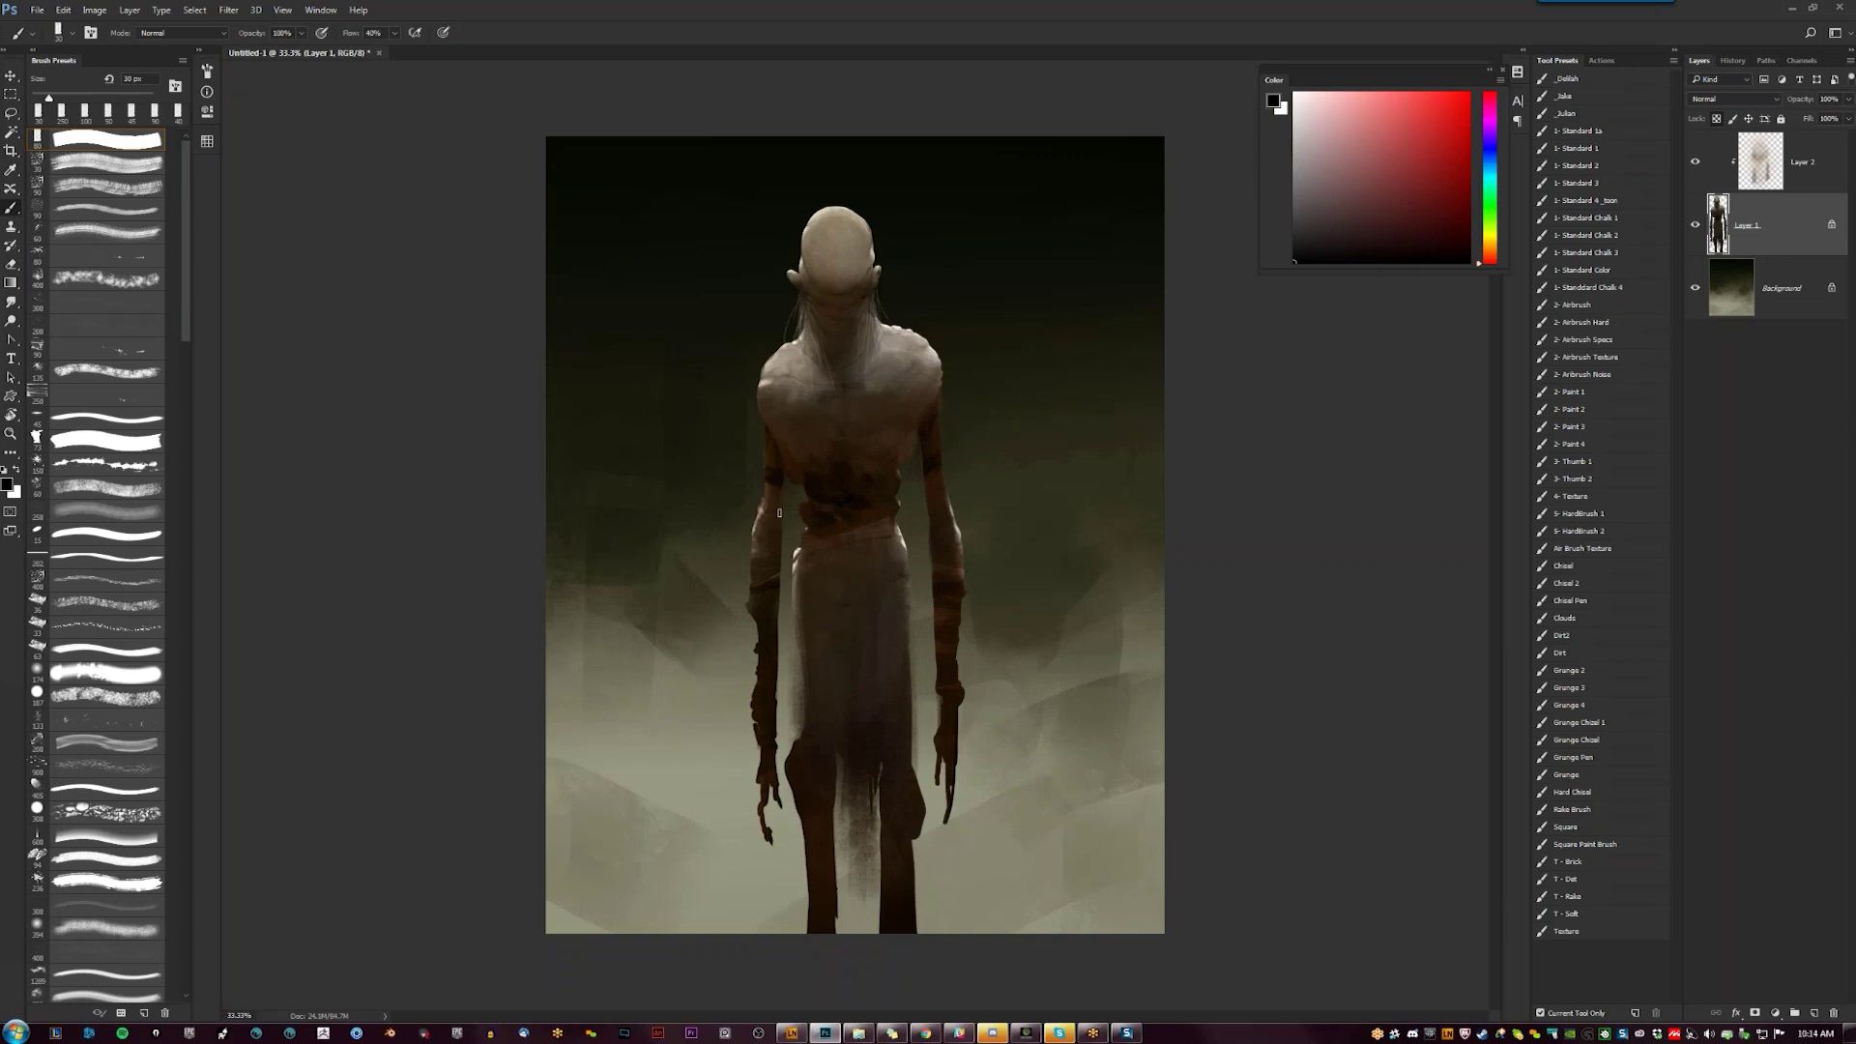
{"action": "mouse_move", "coordinate": [787, 496]}
{"action": "left_mouse_down"}
{"action": "mouse_move", "coordinate": [760, 503]}
{"action": "mouse_move", "coordinate": [783, 523]}
{"action": "mouse_move", "coordinate": [752, 531]}
{"action": "mouse_move", "coordinate": [785, 539]}
{"action": "left_mouse_up"}
{"action": "mouse_move", "coordinate": [967, 538]}
{"action": "left_mouse_down"}
{"action": "mouse_move", "coordinate": [926, 542]}
{"action": "mouse_move", "coordinate": [960, 524]}
{"action": "mouse_move", "coordinate": [921, 551]}
{"action": "mouse_move", "coordinate": [966, 578]}
{"action": "left_mouse_up"}
Enlarge the flat brush to 200 px and darken the knee beneath the hanging cloth with black
{"action": "key", "text": "z"}
{"action": "left_click", "coordinate": [925, 525], "text": "alt"}
{"action": "left_click", "coordinate": [925, 525], "text": "alt"}
{"action": "left_click", "coordinate": [925, 525]}
{"action": "left_click", "coordinate": [925, 525]}
{"action": "key", "text": "b"}
{"action": "key", "text": "e"}
{"action": "key", "text": "b"}
{"action": "left_click_drag", "start_coordinate": [910, 814], "coordinate": [908, 839]}
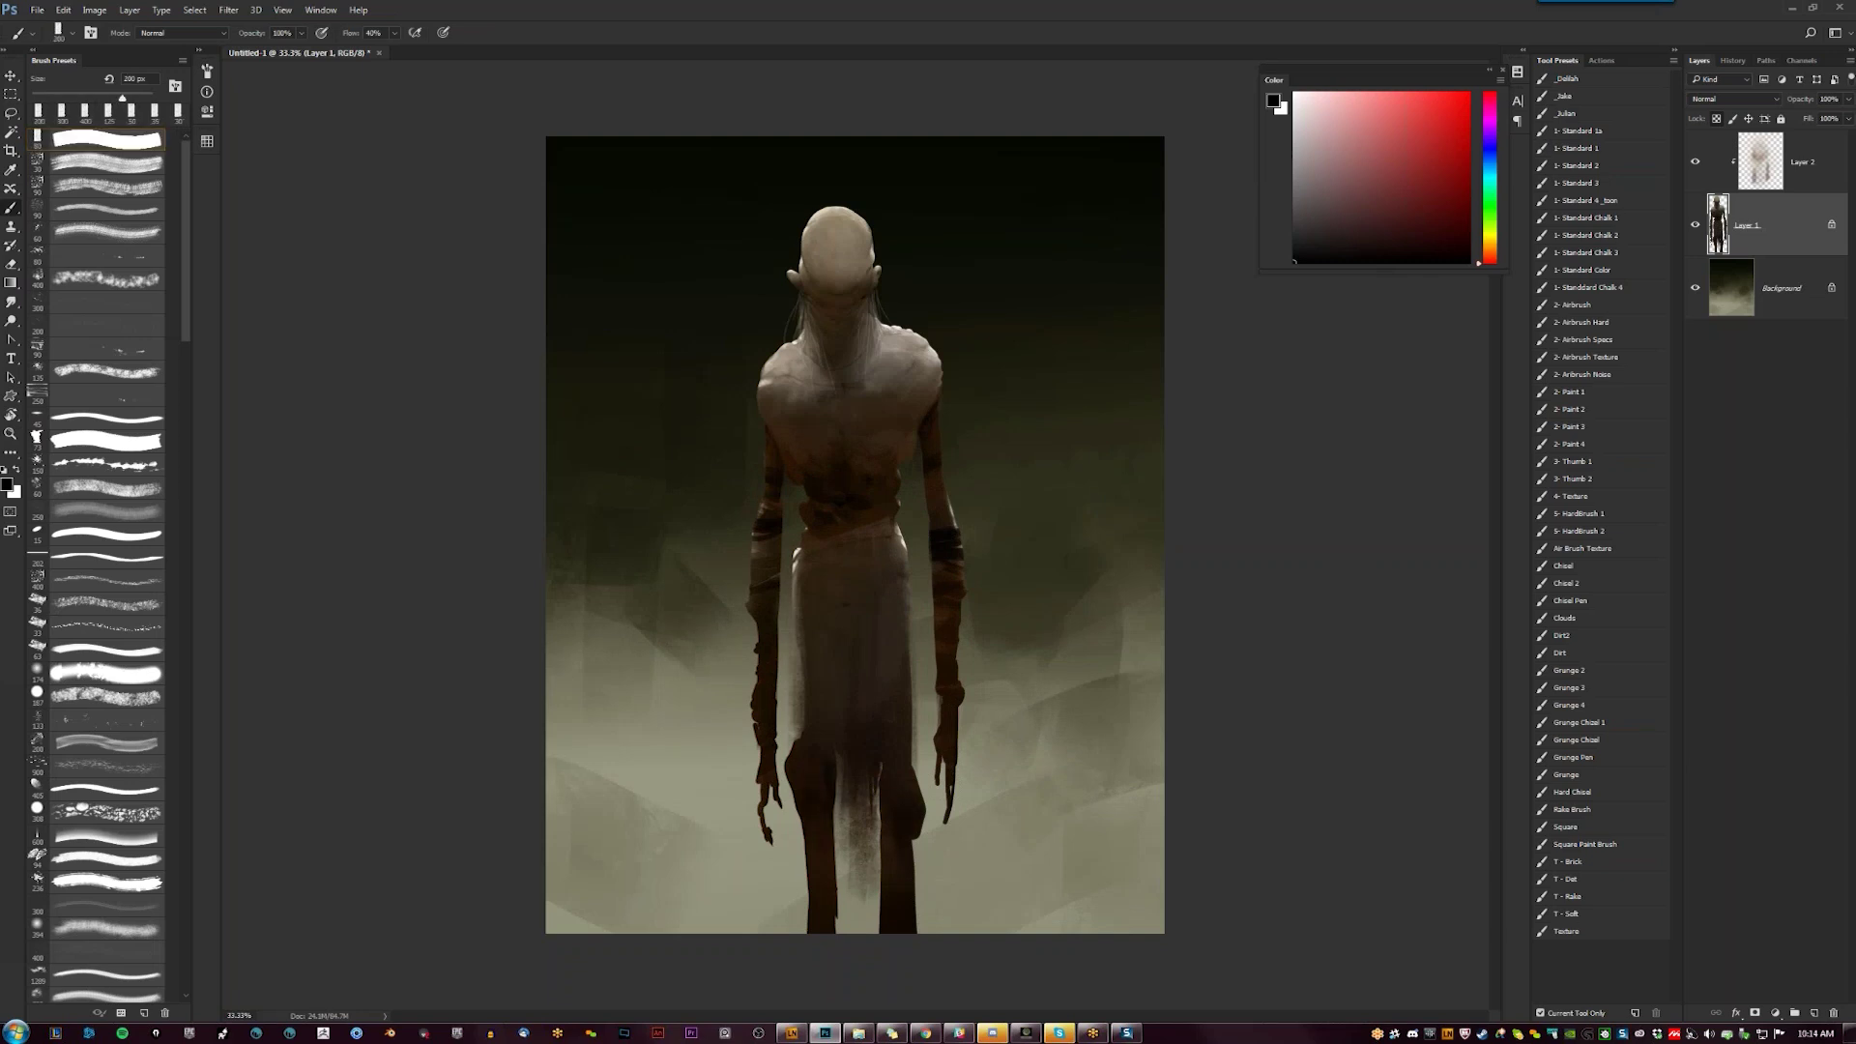
Sample brown tones around the waist and refine the abdomen's dark shading with a much smaller flat brush
{"action": "left_click", "coordinate": [824, 527], "text": "alt"}
{"action": "key", "text": "["}
{"action": "key", "text": "["}
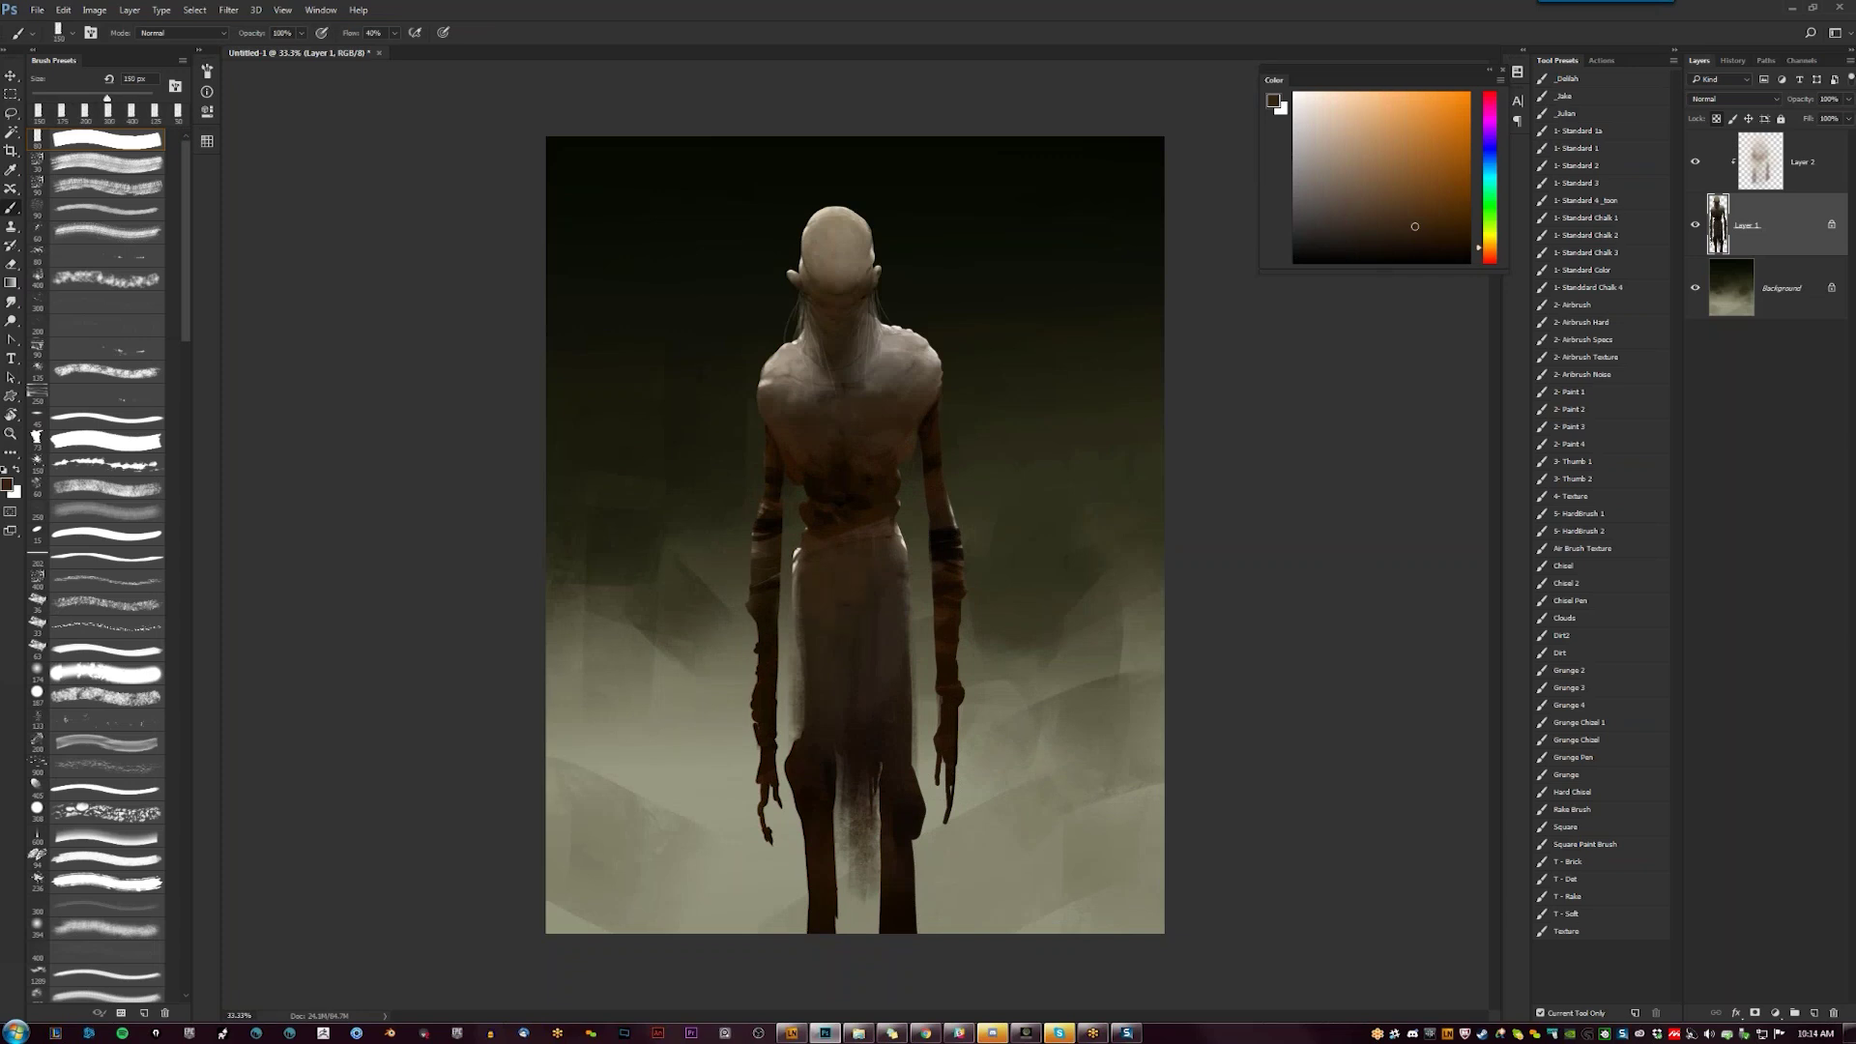
{"action": "key", "text": "bracketleft"}
{"action": "key", "text": "bracketleft"}
{"action": "key", "text": "bracketleft"}
{"action": "key", "text": "bracketleft"}
{"action": "key", "text": "bracketleft"}
{"action": "key", "text": "bracketleft"}
{"action": "key", "text": "bracketleft"}
{"action": "key", "text": "bracketleft"}
{"action": "key", "text": "bracketleft"}
{"action": "left_click", "coordinate": [837, 499], "text": "alt"}
{"action": "left_click", "coordinate": [833, 488], "text": "alt"}
{"action": "left_click", "coordinate": [830, 487], "text": "alt"}
Reset the colours to black and reduce the flat brush to 15 px
{"action": "key", "text": "d"}
{"action": "key", "text": "ctrl+plus"}
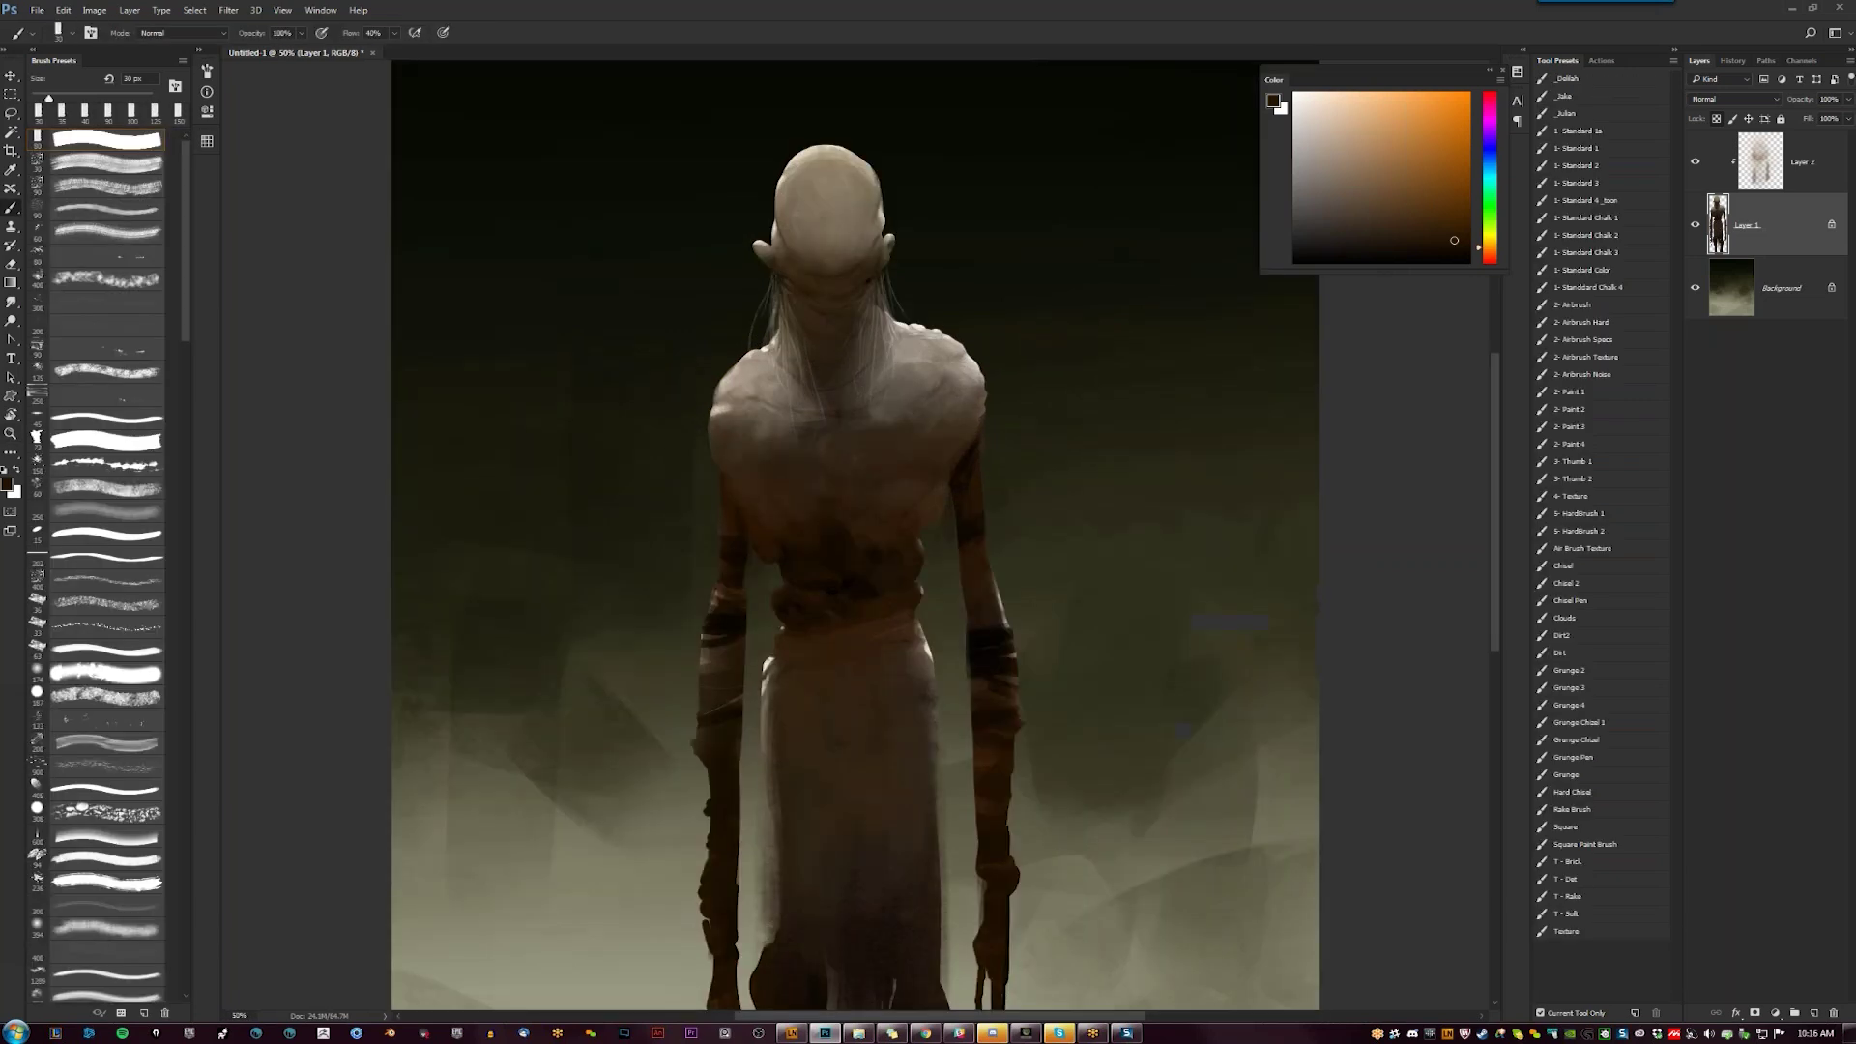
{"action": "key", "text": "d"}
{"action": "key", "text": "["}
{"action": "key", "text": "bracketleft"}
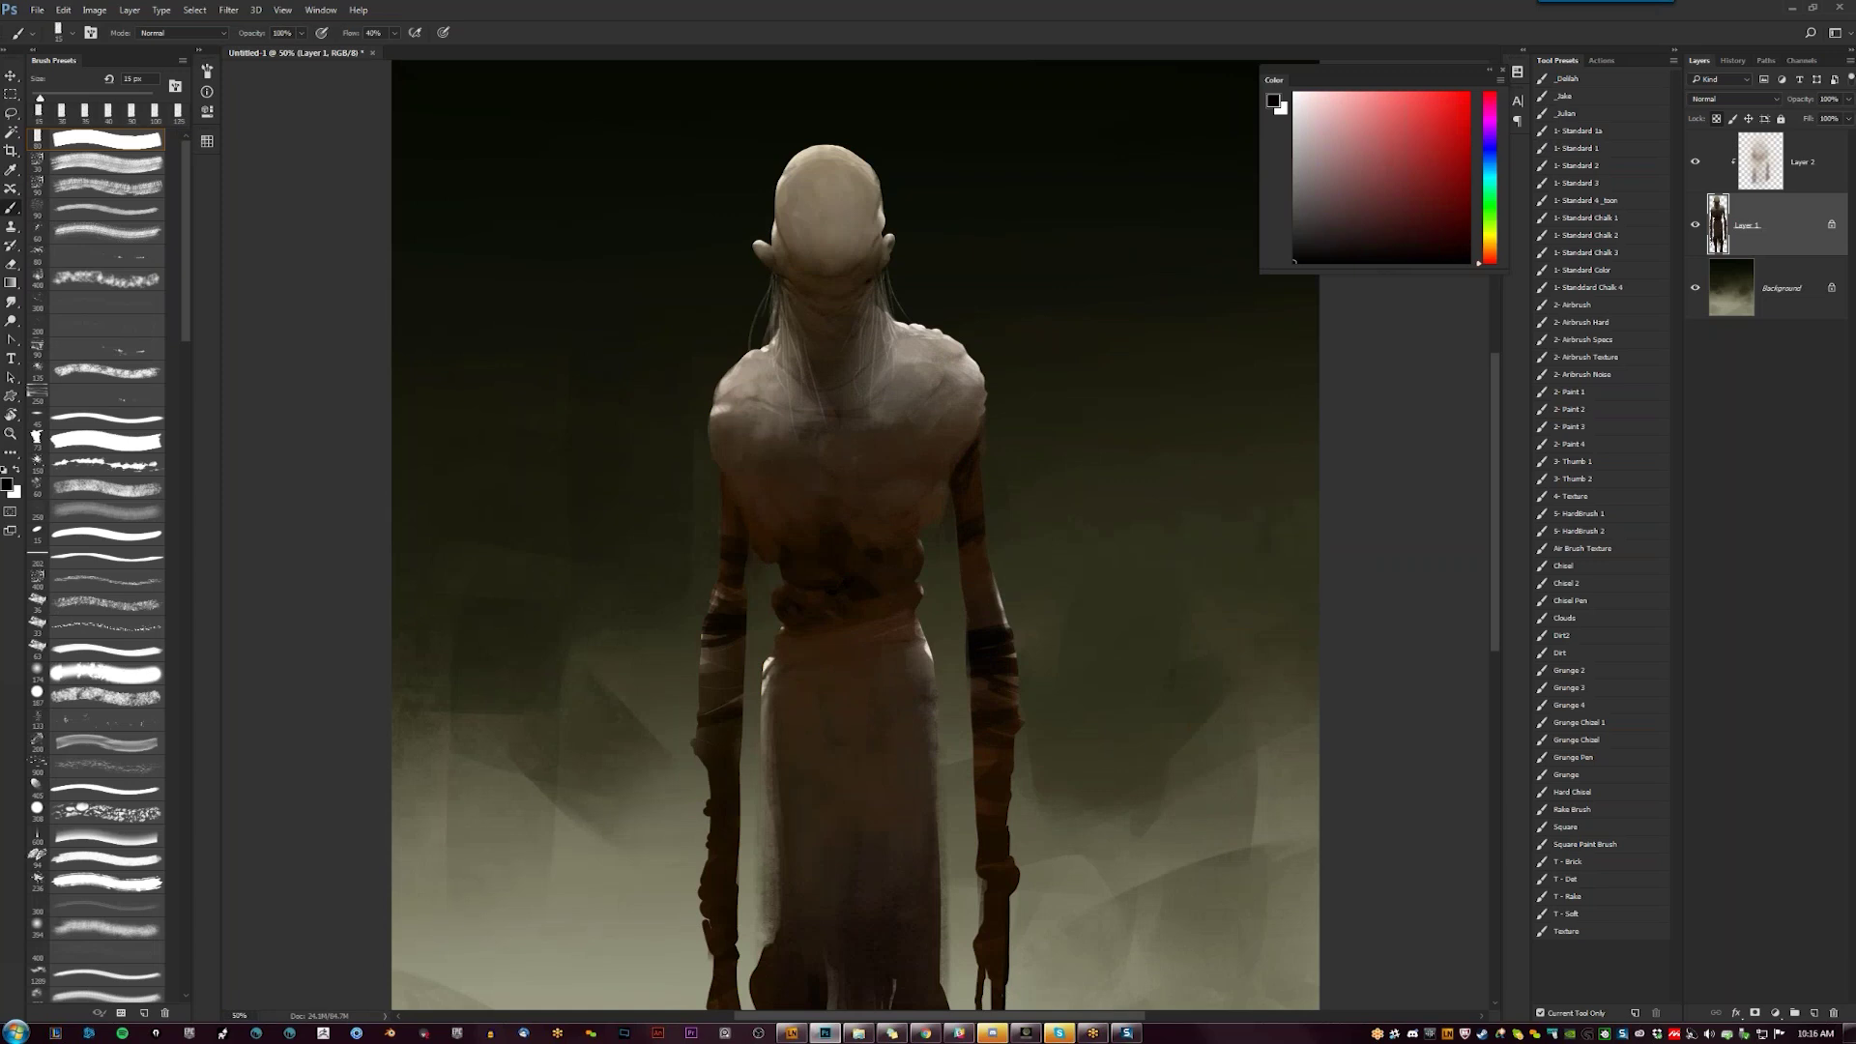
Touch up the shaded side of the head with sampled and slightly lighter grey-brown tones, using a larger flat brush
{"action": "left_click", "coordinate": [881, 232], "text": "alt"}
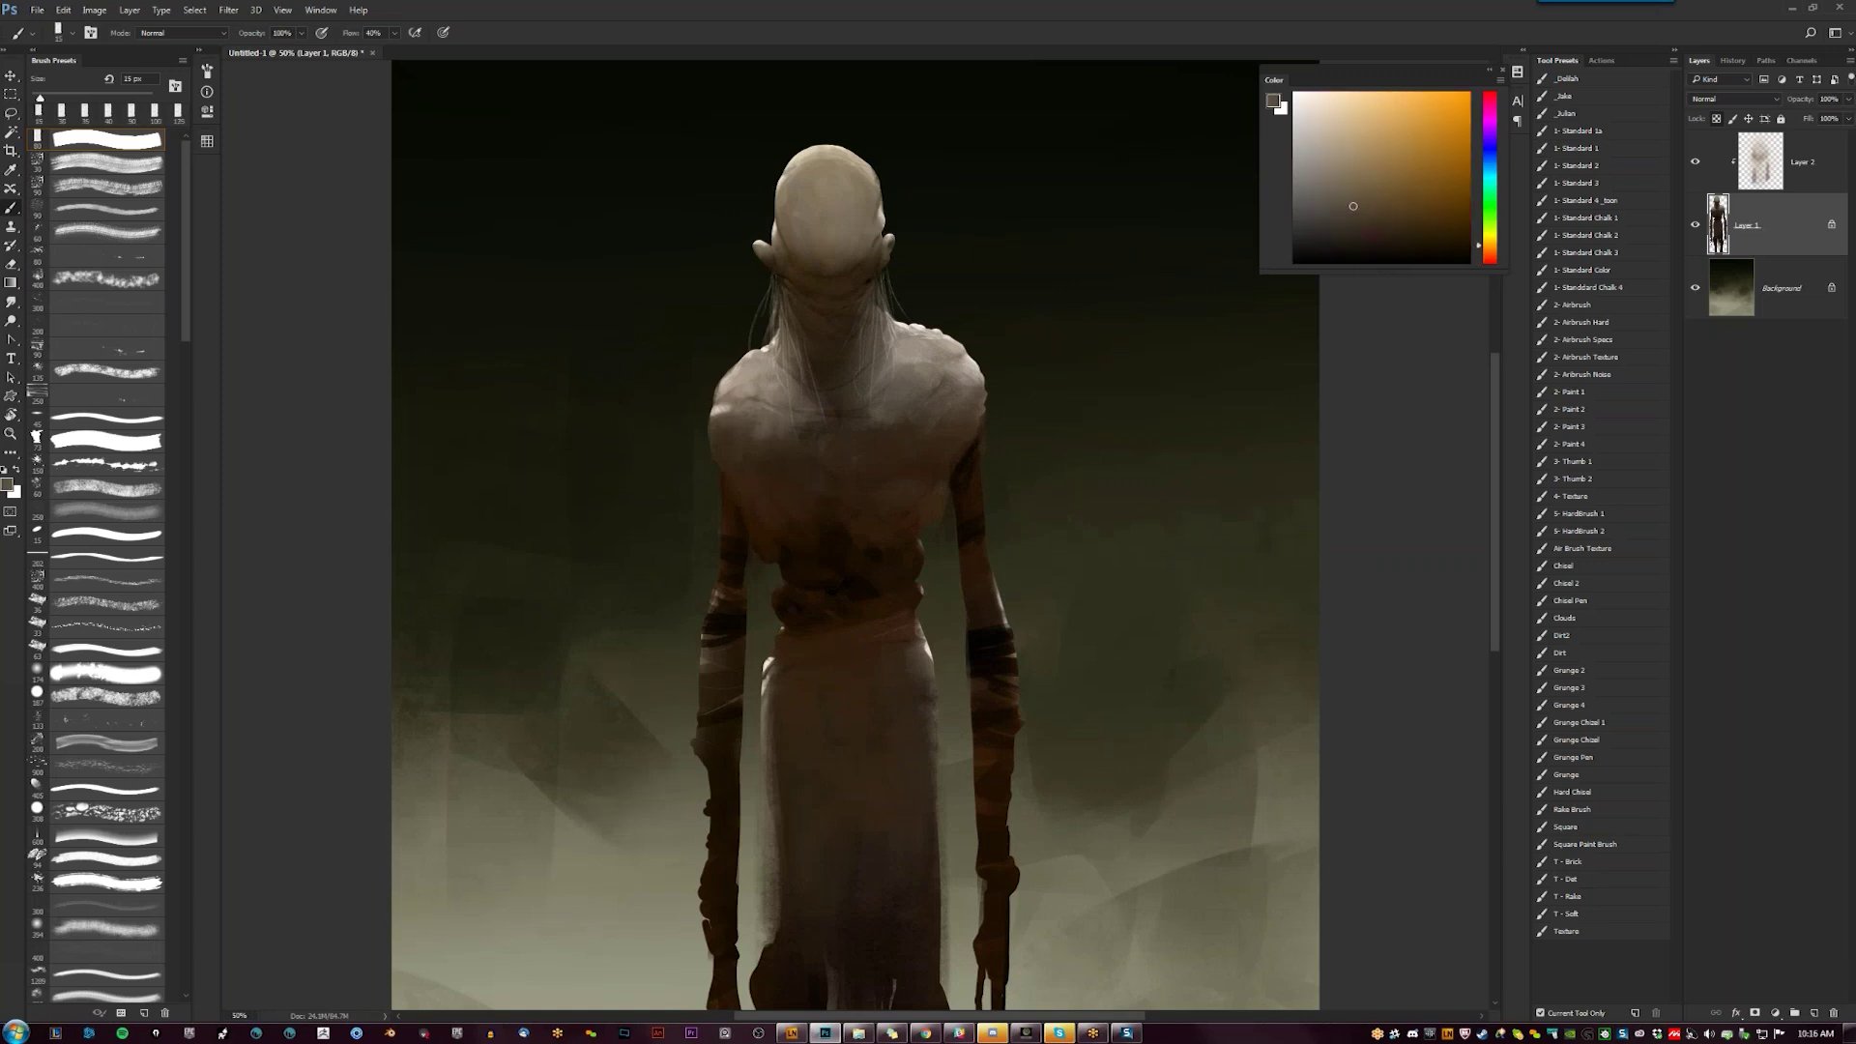
{"action": "key", "text": "bracketright"}
{"action": "key", "text": "bracketright"}
{"action": "key", "text": "bracketright"}
{"action": "left_click_drag", "start_coordinate": [875, 180], "coordinate": [873, 172]}
{"action": "left_click", "coordinate": [873, 194], "text": "alt"}
{"action": "left_click", "coordinate": [1353, 199]}
{"action": "left_click", "coordinate": [1341, 184]}
{"action": "left_click", "coordinate": [872, 225], "text": "alt"}
{"action": "left_click", "coordinate": [872, 225], "text": "alt"}
Pick a pale tan and highlight the top of the left shoulder with a 70 px flat brush
{"action": "key", "text": "bracketleft"}
{"action": "key", "text": "bracketleft"}
{"action": "key", "text": "bracketleft"}
{"action": "key", "text": "bracketleft"}
{"action": "key", "text": "bracketleft"}
{"action": "key", "text": "bracketleft"}
{"action": "key", "text": "bracketleft"}
{"action": "key", "text": "bracketleft"}
{"action": "key", "text": "bracketright"}
{"action": "key", "text": "bracketright"}
{"action": "key", "text": "bracketright"}
{"action": "key", "text": "bracketright"}
{"action": "key", "text": "bracketright"}
{"action": "key", "text": "bracketright"}
{"action": "key", "text": "bracketright"}
{"action": "left_click_drag", "start_coordinate": [884, 261], "coordinate": [962, 161]}
{"action": "left_click", "coordinate": [1346, 112]}
{"action": "key", "text": "bracketright"}
{"action": "mouse_move", "coordinate": [805, 278]}
{"action": "left_mouse_down"}
{"action": "mouse_move", "coordinate": [850, 271]}
{"action": "mouse_move", "coordinate": [837, 308]}
{"action": "left_mouse_up"}
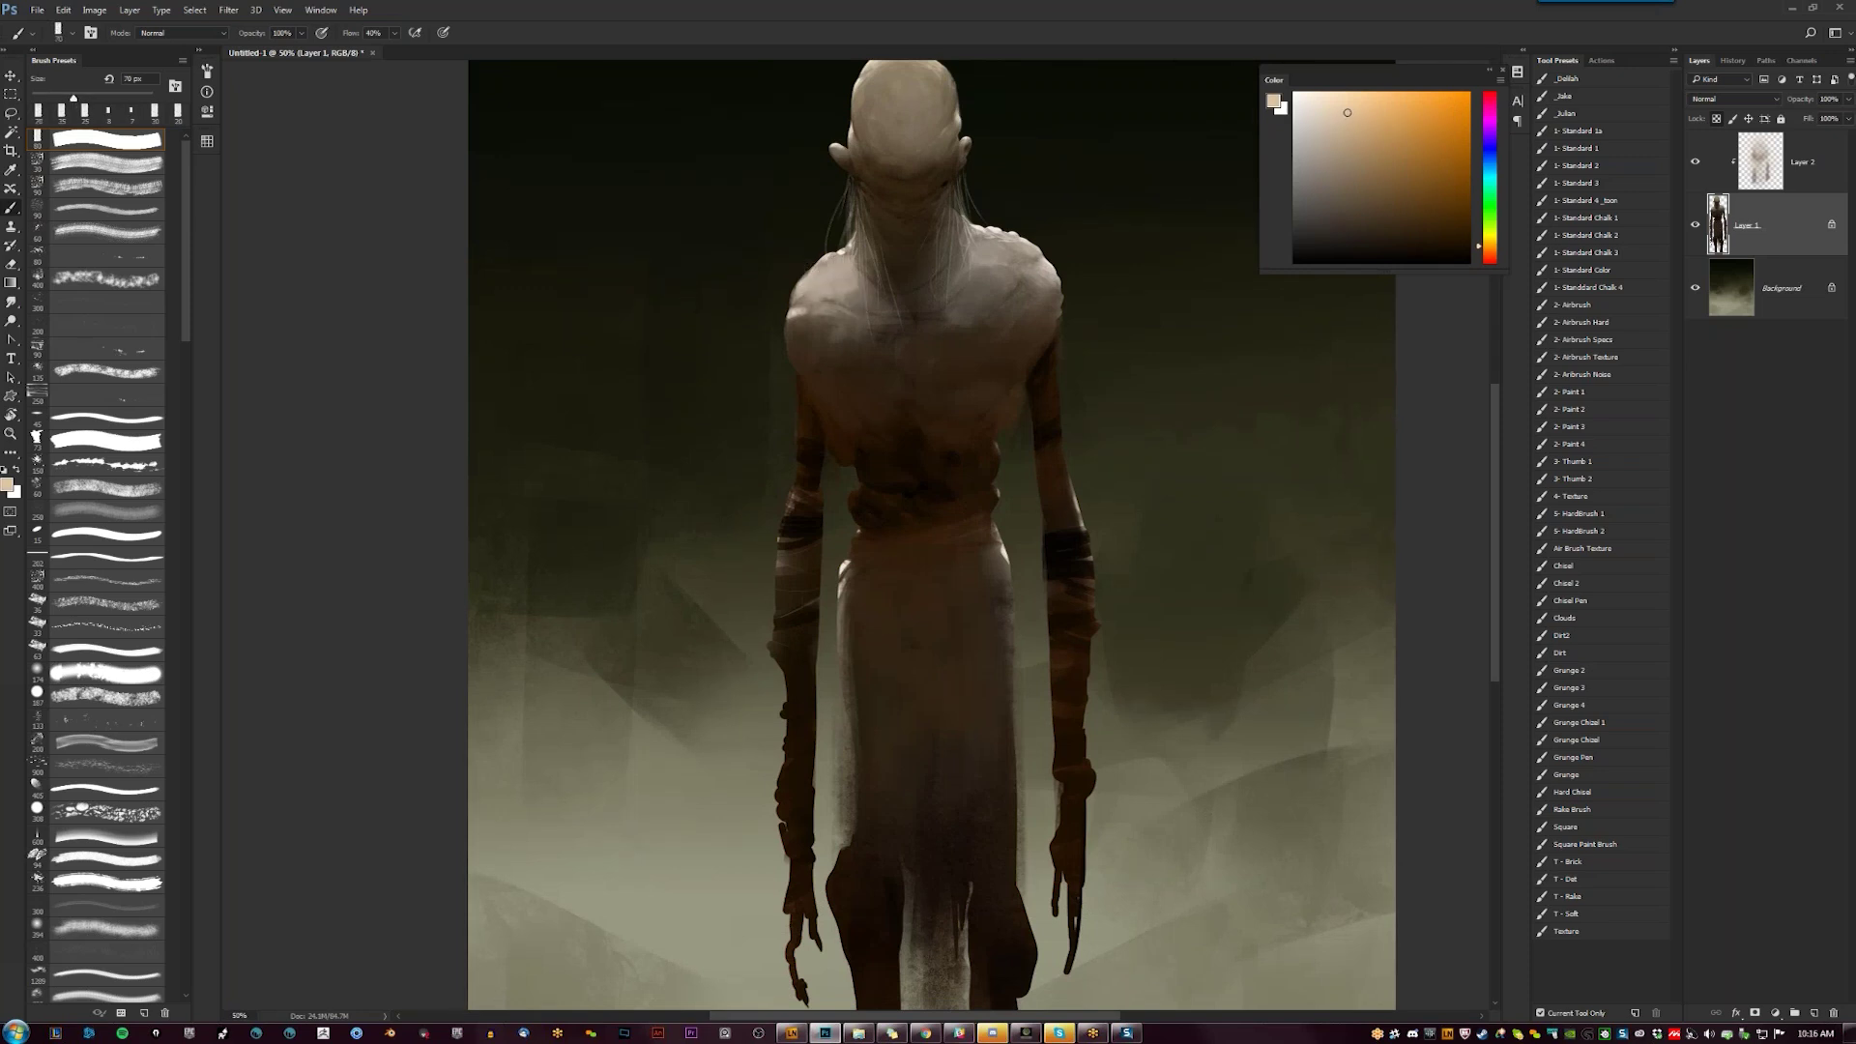
Brush a light orange highlight onto the right shoulder and blend both shoulders with sampled grey-brown
{"action": "left_click", "coordinate": [1386, 98]}
{"action": "mouse_move", "coordinate": [971, 256]}
{"action": "left_mouse_down"}
{"action": "mouse_move", "coordinate": [1003, 225]}
{"action": "mouse_move", "coordinate": [1012, 241]}
{"action": "left_mouse_up"}
{"action": "left_click", "coordinate": [1005, 254], "text": "alt"}
{"action": "mouse_move", "coordinate": [1002, 252]}
{"action": "left_mouse_down"}
{"action": "mouse_move", "coordinate": [1001, 233]}
{"action": "mouse_move", "coordinate": [1049, 267]}
{"action": "left_mouse_up"}
{"action": "left_click_drag", "start_coordinate": [843, 266], "coordinate": [804, 300]}
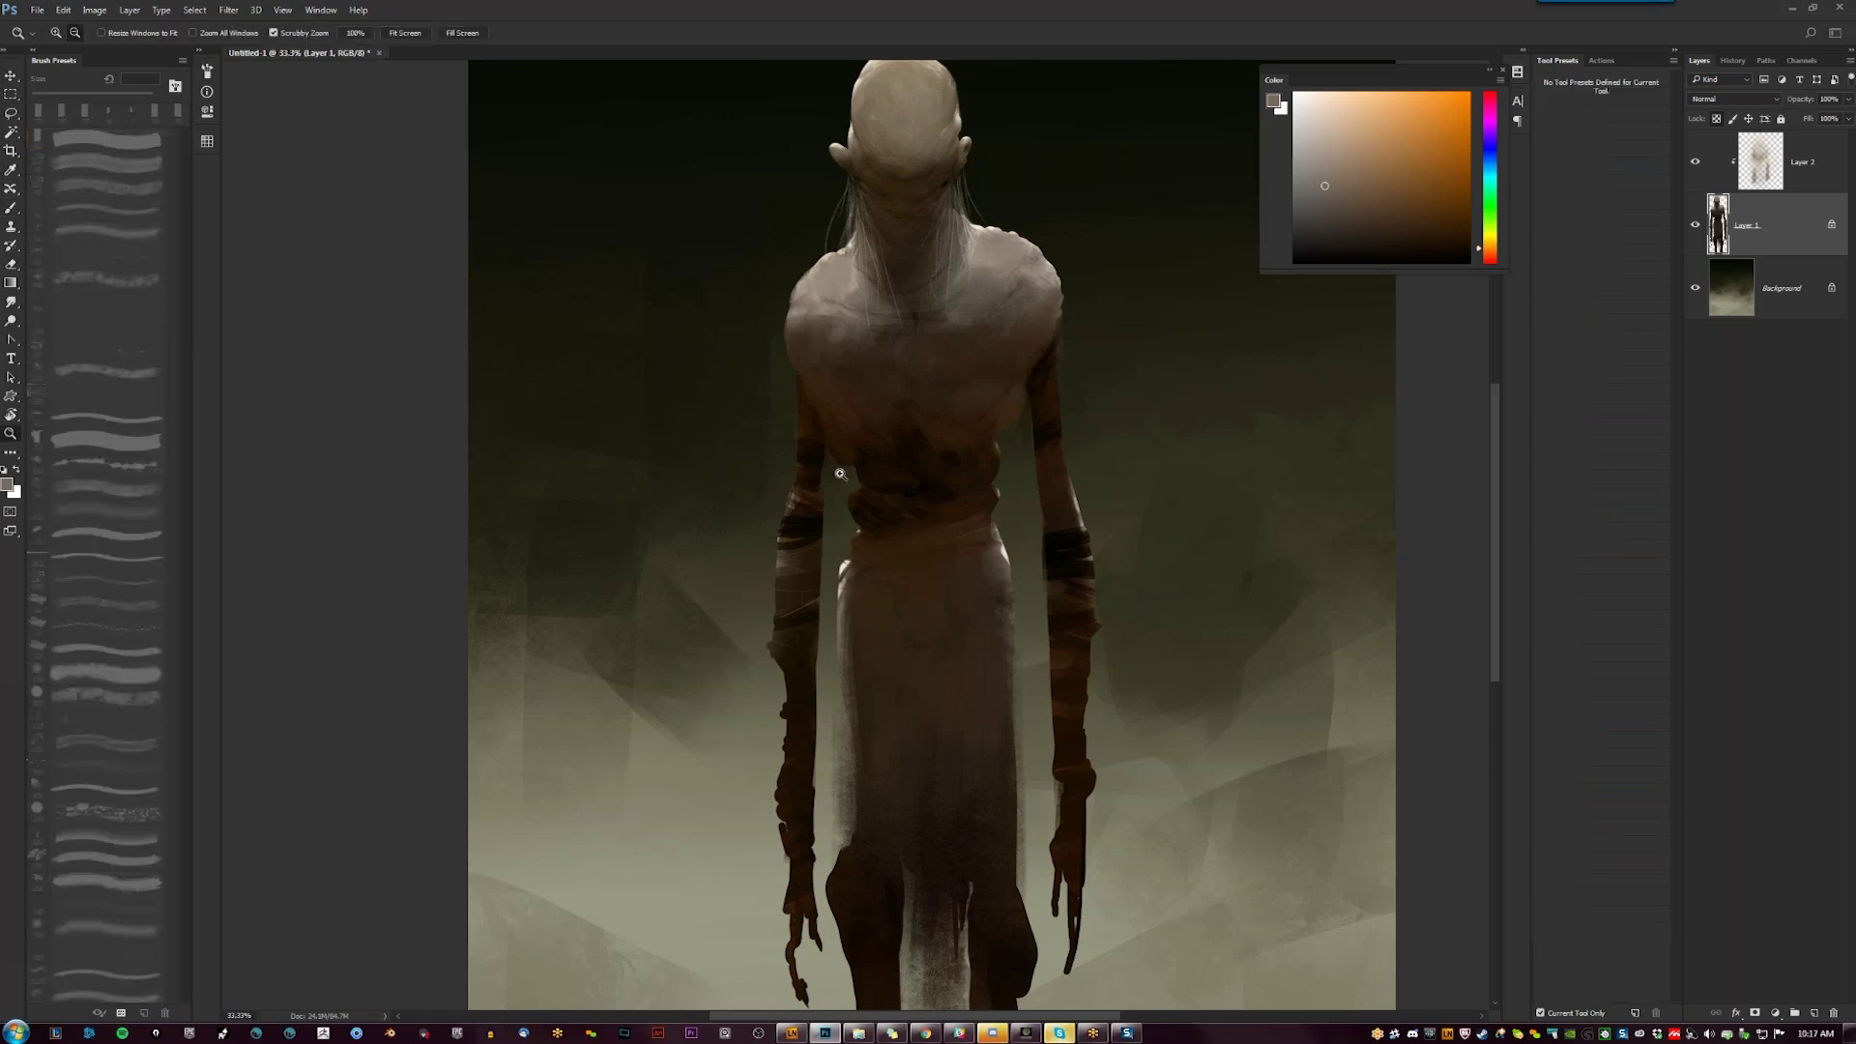
Sample dark brown from the left upper arm and refine its shading with a finer flat brush
{"action": "key", "text": "z"}
{"action": "left_click", "coordinate": [841, 522], "text": "alt"}
{"action": "left_click", "coordinate": [841, 522], "text": "alt"}
{"action": "left_click_drag", "start_coordinate": [843, 499], "coordinate": [899, 499]}
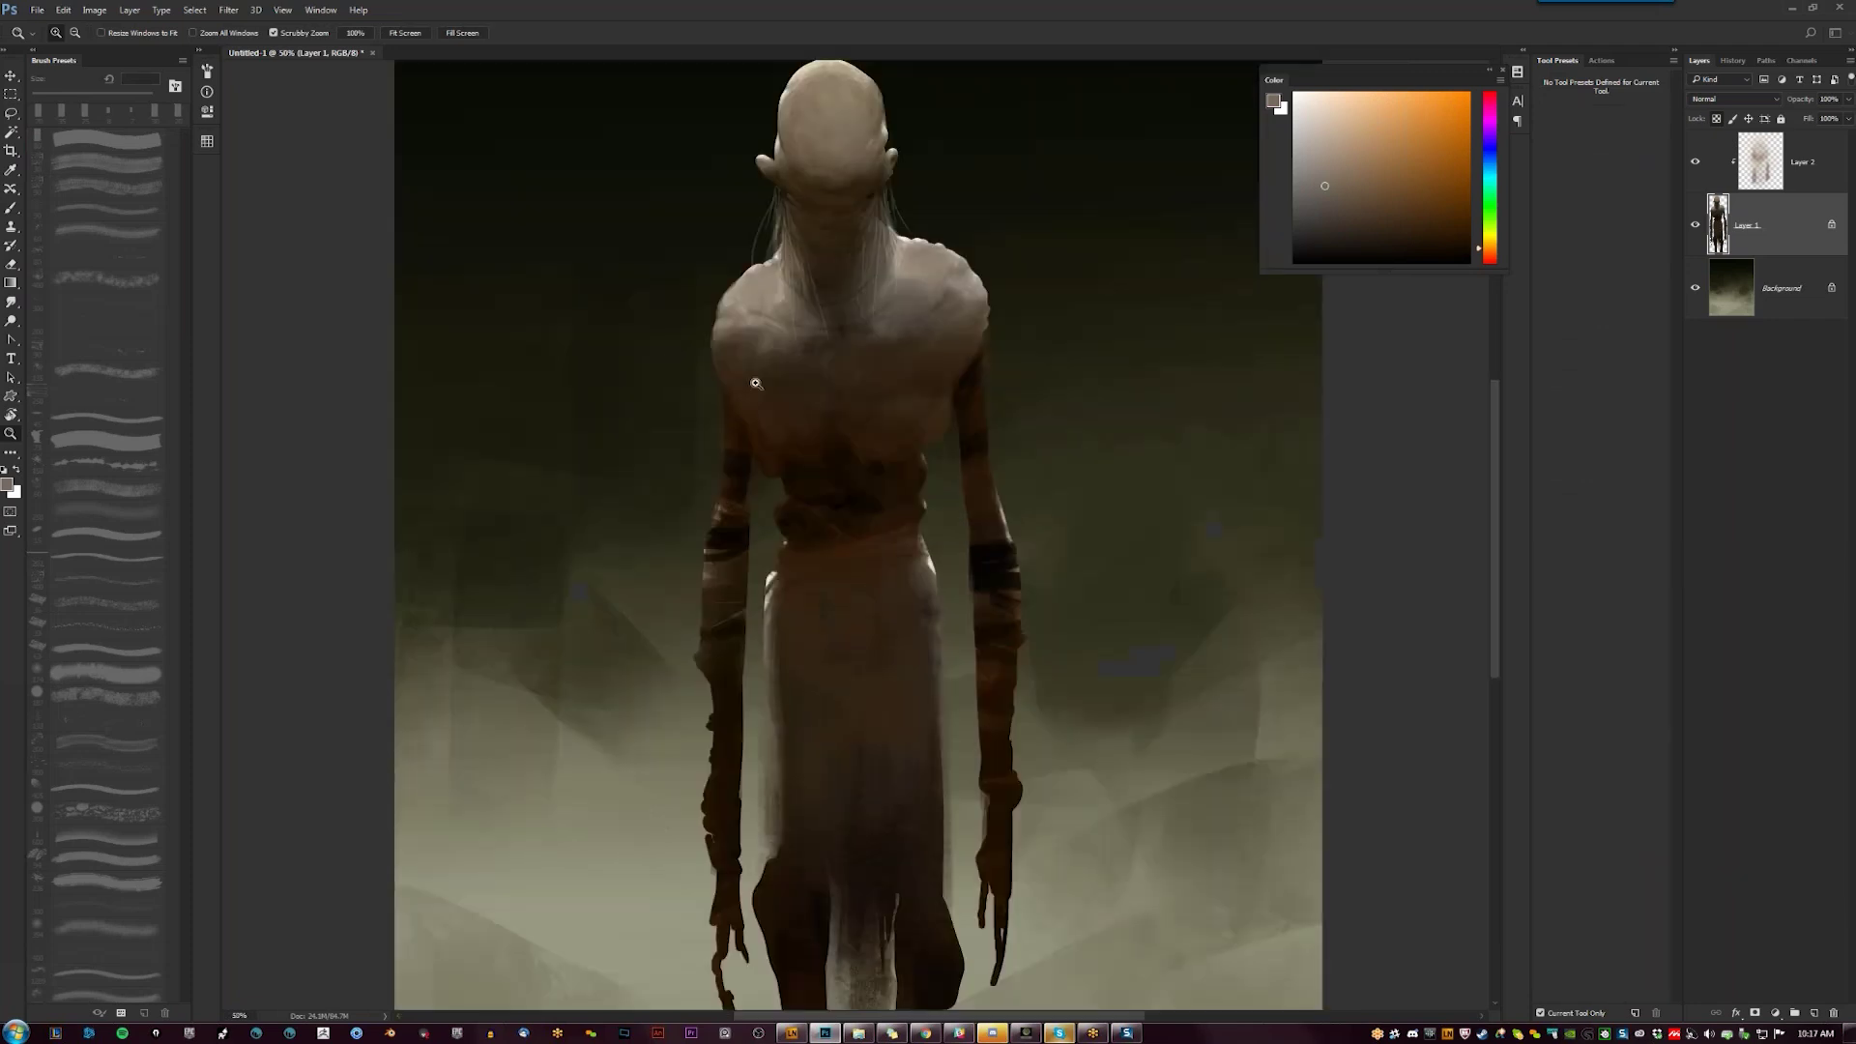
{"action": "key", "text": "b"}
{"action": "left_click", "coordinate": [733, 443], "text": "alt"}
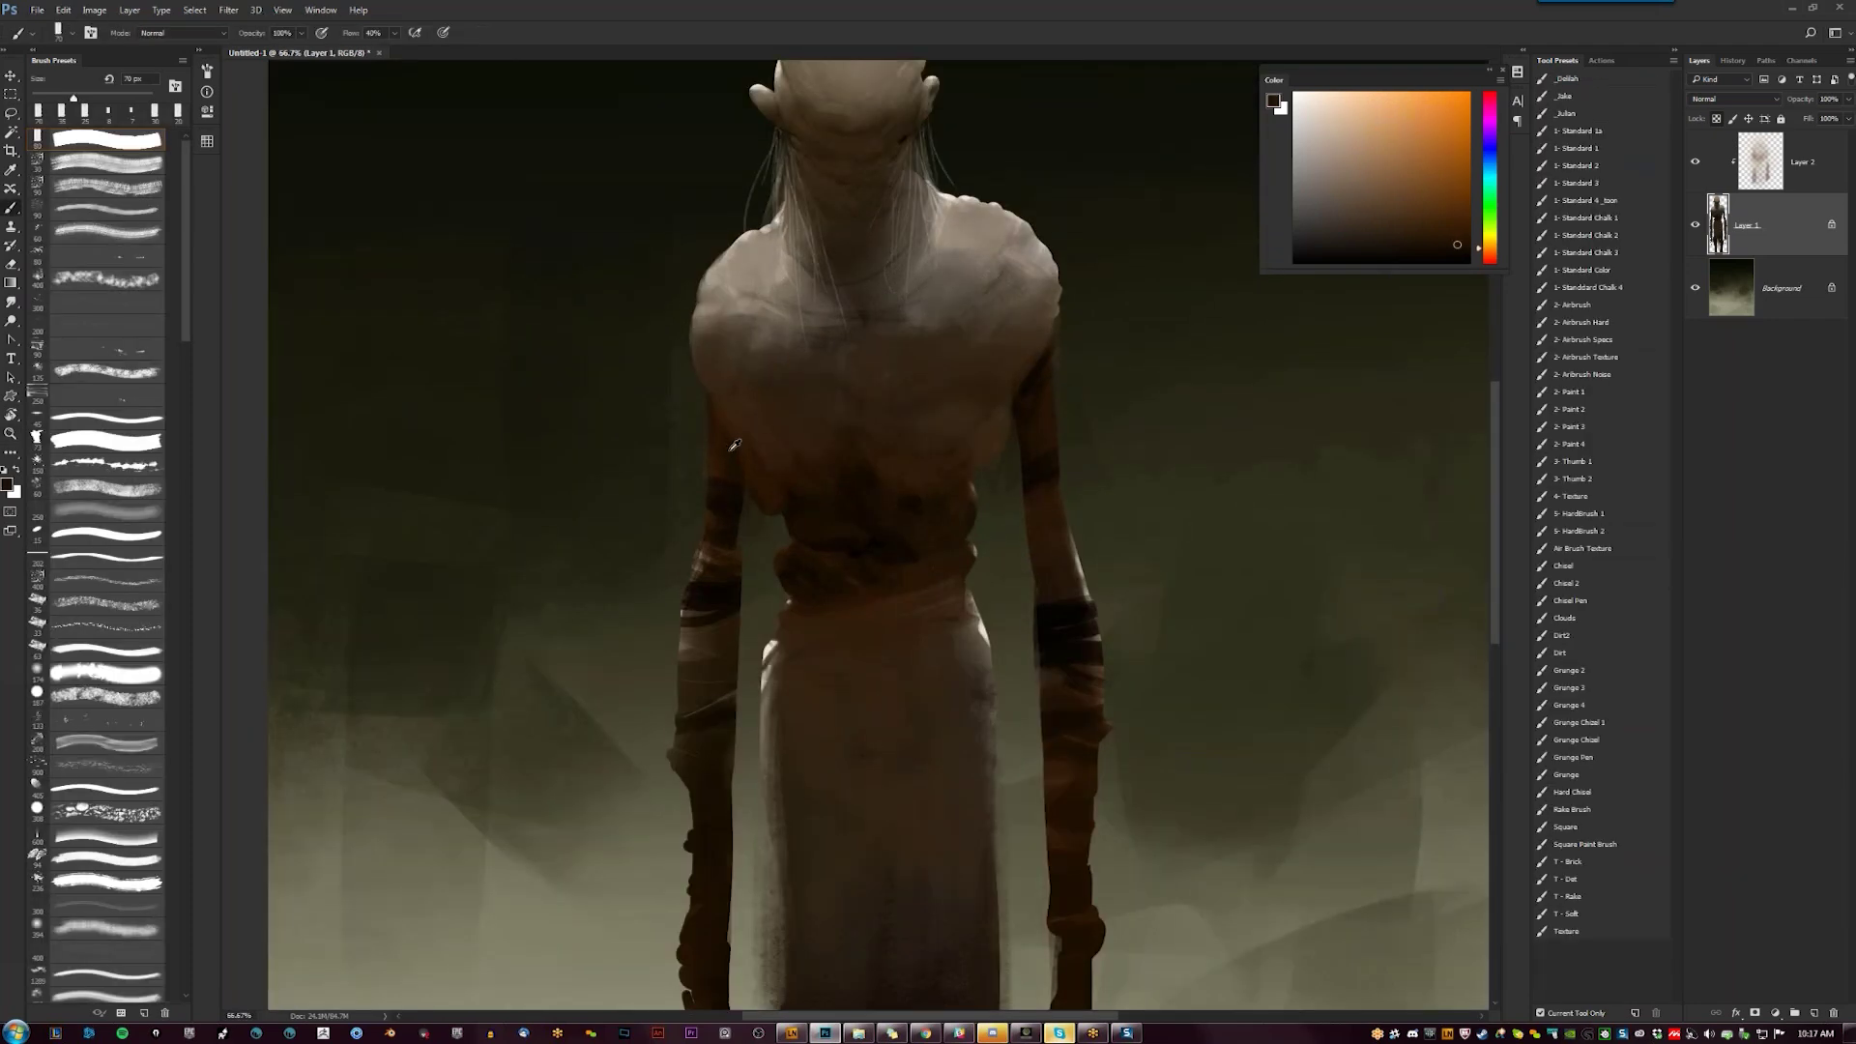
{"action": "key", "text": "bracketleft"}
{"action": "key", "text": "bracketleft"}
{"action": "key", "text": "bracketleft"}
{"action": "key", "text": "bracketleft"}
{"action": "key", "text": "bracketleft"}
{"action": "key", "text": "bracketleft"}
{"action": "key", "text": "bracketleft"}
{"action": "key", "text": "bracketleft"}
{"action": "key", "text": "bracketleft"}
{"action": "key", "text": "bracketleft"}
{"action": "key", "text": "bracketright"}
{"action": "key", "text": "bracketright"}
{"action": "key", "text": "bracketleft"}
{"action": "key", "text": "bracketleft"}
{"action": "key", "text": "bracketright"}
{"action": "key", "text": "bracketright"}
{"action": "key", "text": "bracketright"}
{"action": "key", "text": "bracketright"}
{"action": "key", "text": "bracketright"}
Sample dark browns from the abdomen and deepen the shading across the lower torso with a 40 px flat brush
{"action": "left_click", "coordinate": [772, 480], "text": "alt"}
{"action": "left_click", "coordinate": [836, 502], "text": "alt"}
{"action": "left_click", "coordinate": [787, 491], "text": "alt"}
{"action": "key", "text": "z"}
{"action": "left_click_drag", "start_coordinate": [903, 535], "coordinate": [864, 493]}
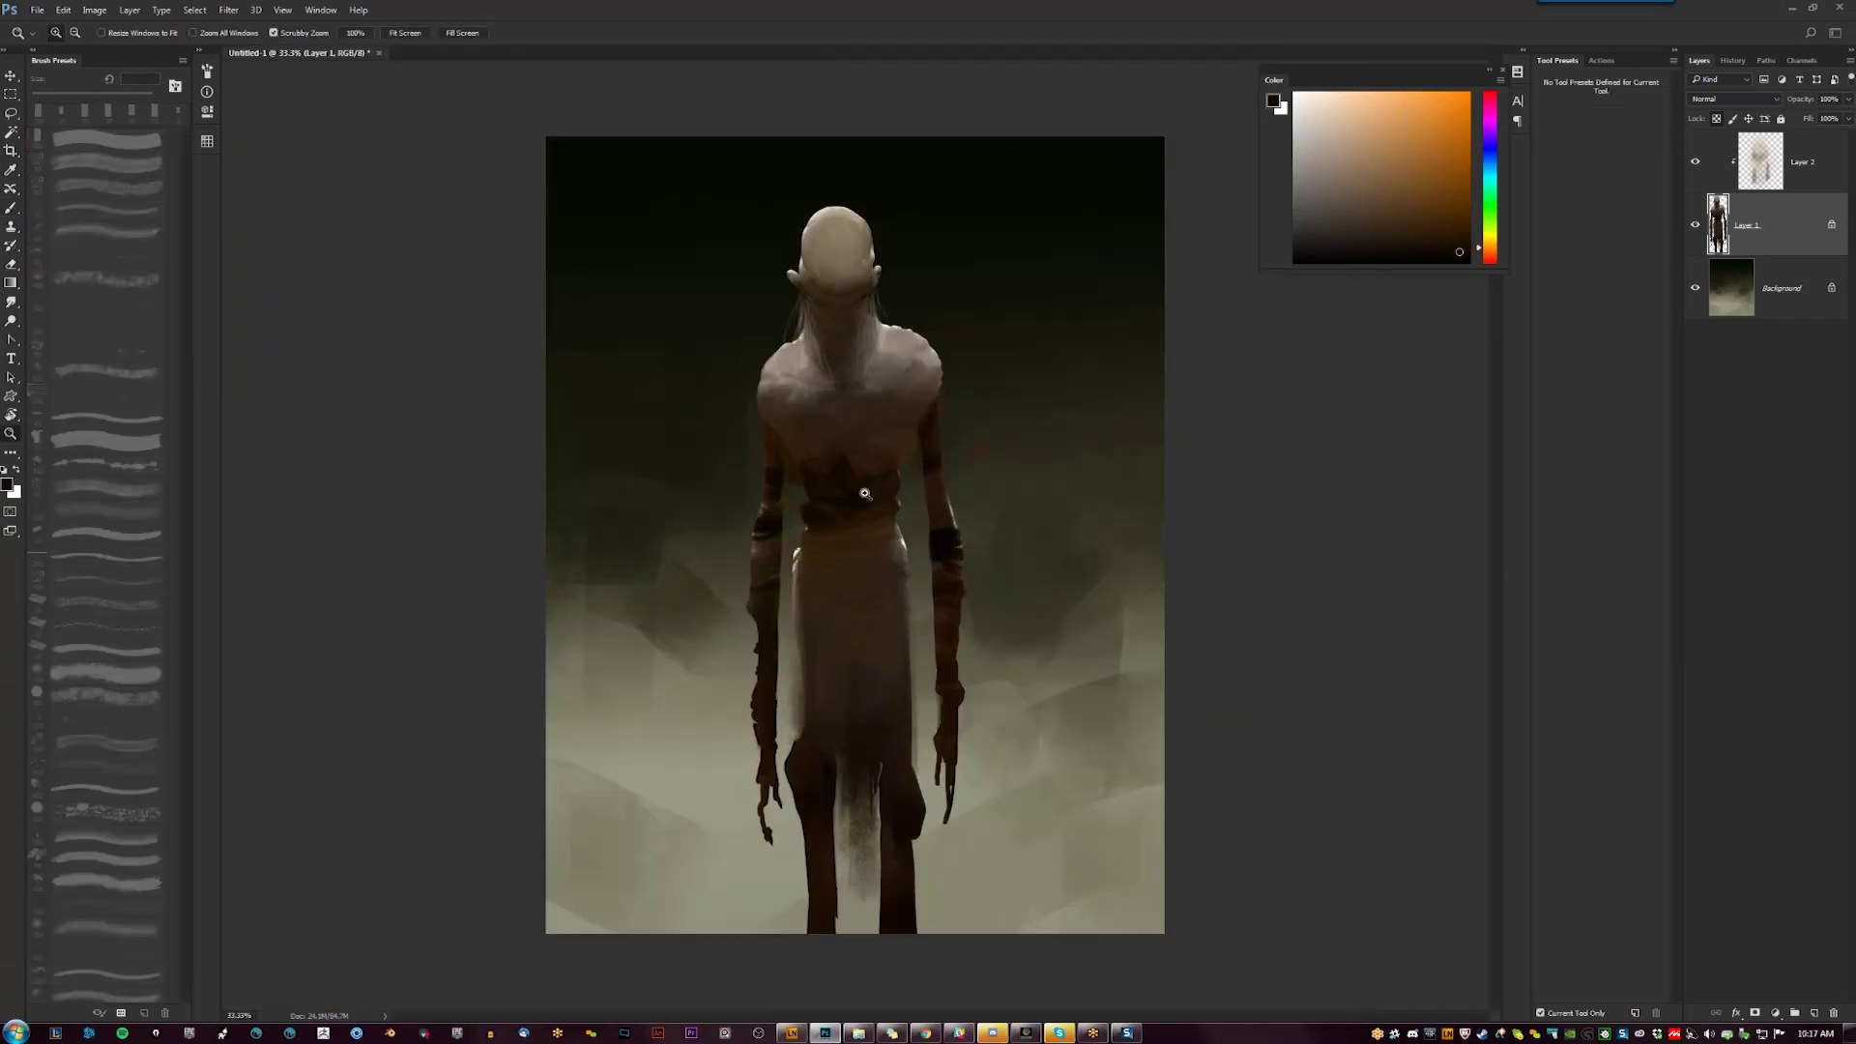
{"action": "left_click", "coordinate": [864, 494]}
{"action": "key", "text": "b"}
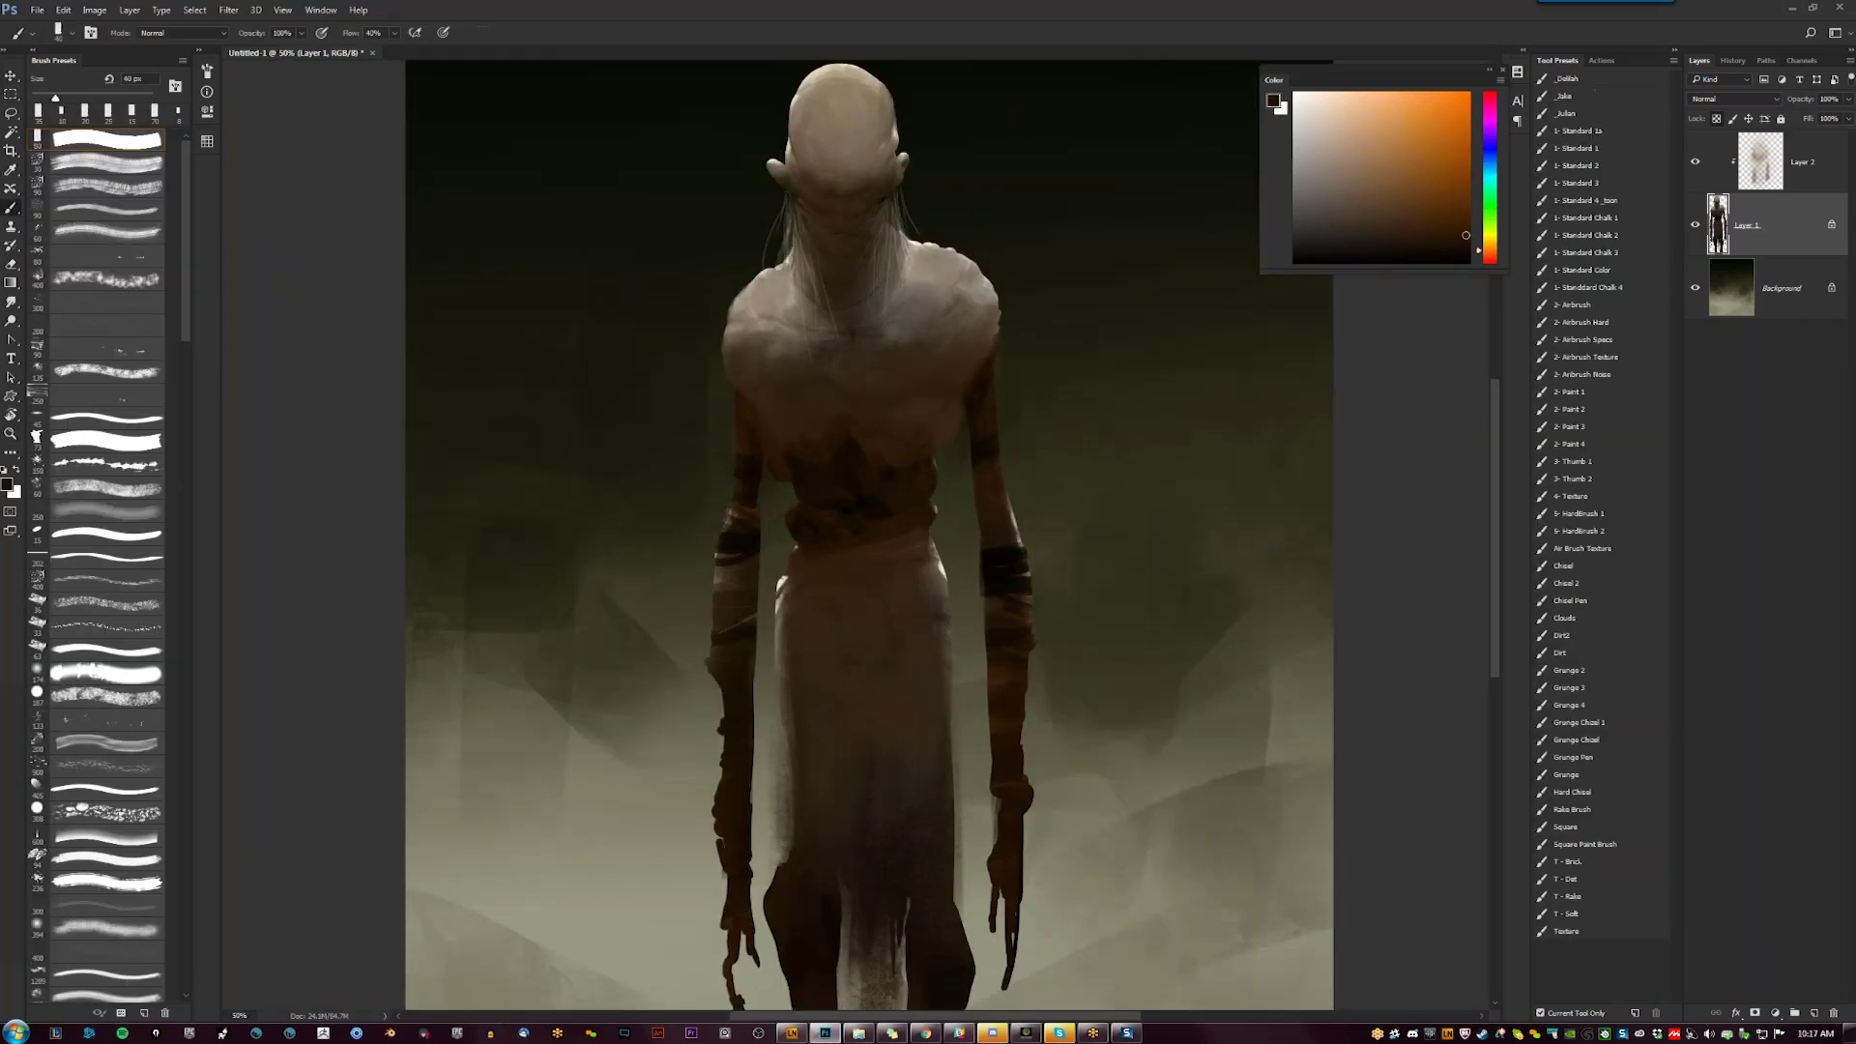
Enlarge the flat brush to 125 px and soften the left shoulder's shading with grey-brown
{"action": "key", "text": "bracketright"}
{"action": "key", "text": "bracketright"}
{"action": "key", "text": "bracketright"}
{"action": "key", "text": "bracketright"}
{"action": "key", "text": "bracketright"}
{"action": "key", "text": "bracketright"}
{"action": "left_click_drag", "start_coordinate": [735, 309], "coordinate": [756, 281]}
{"action": "left_click", "coordinate": [759, 308], "text": "alt"}
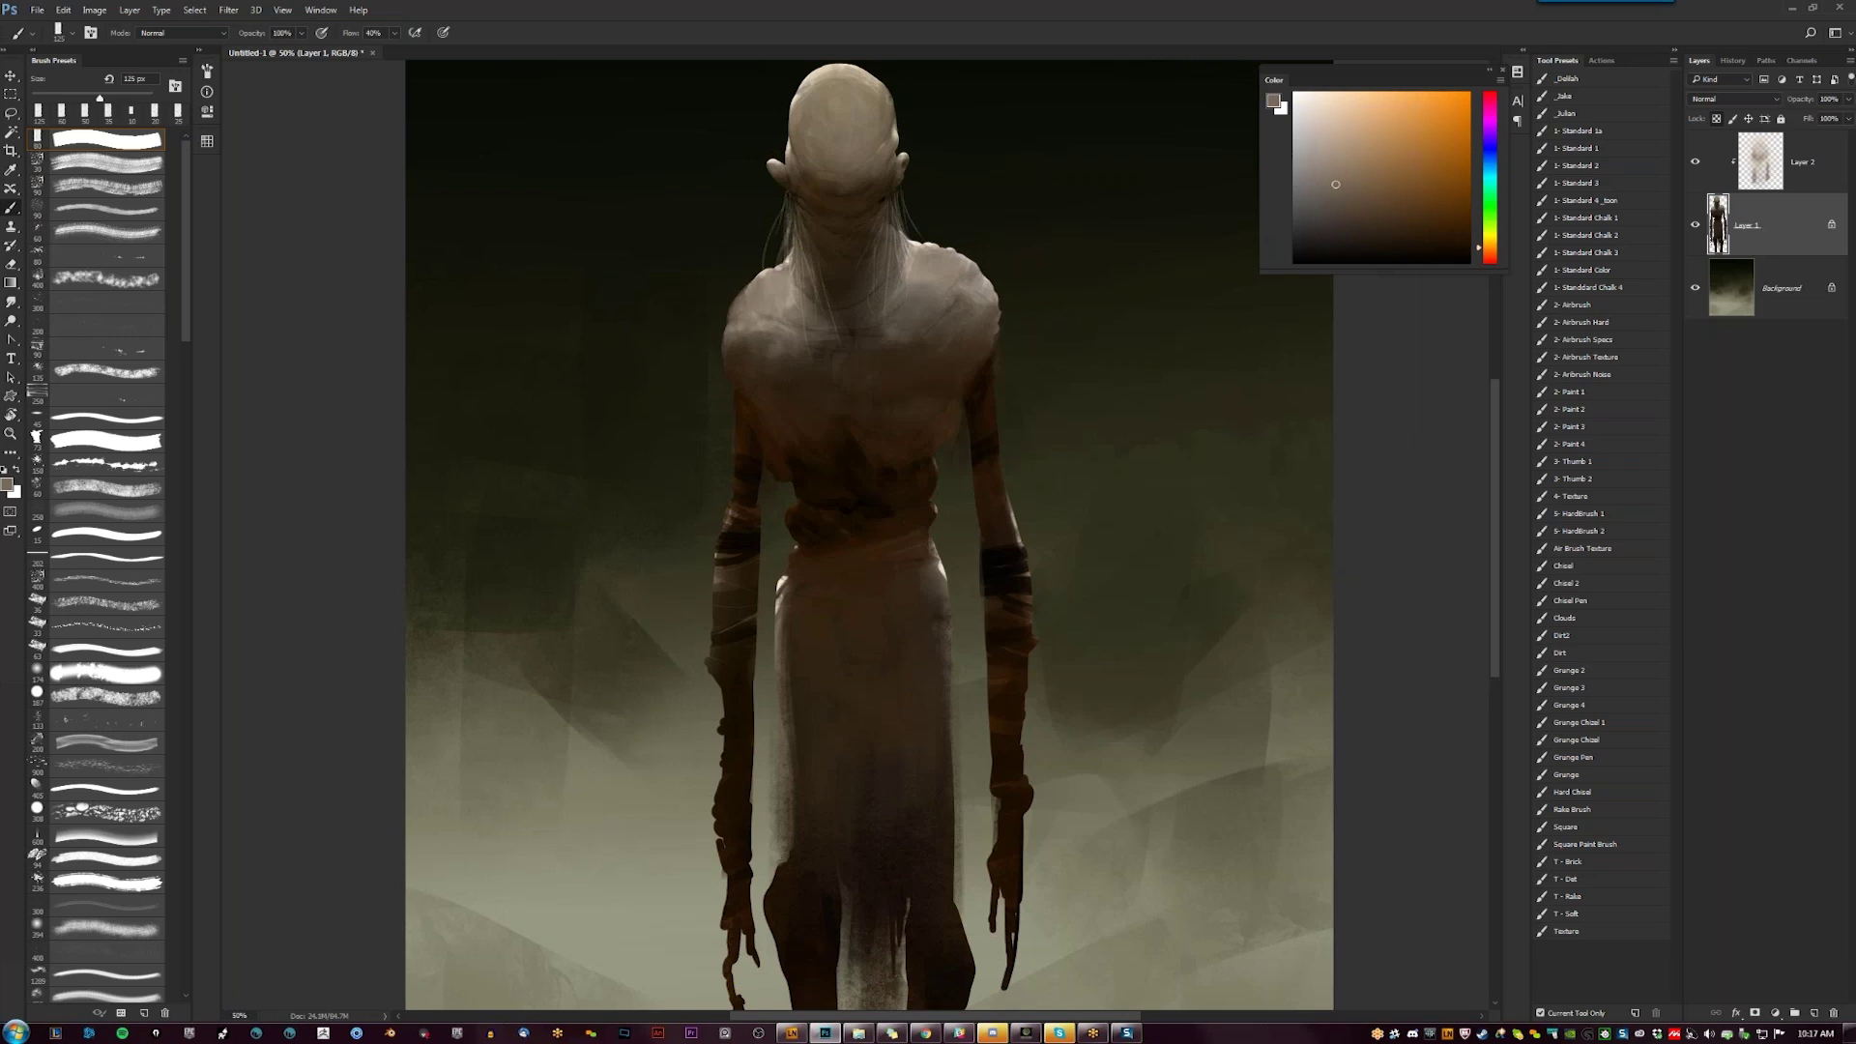
Sample grey-brown from the hanging cloth and paint over the bright highlight at its upper left corner
{"action": "key", "text": "z"}
{"action": "left_click", "coordinate": [933, 480], "text": "alt"}
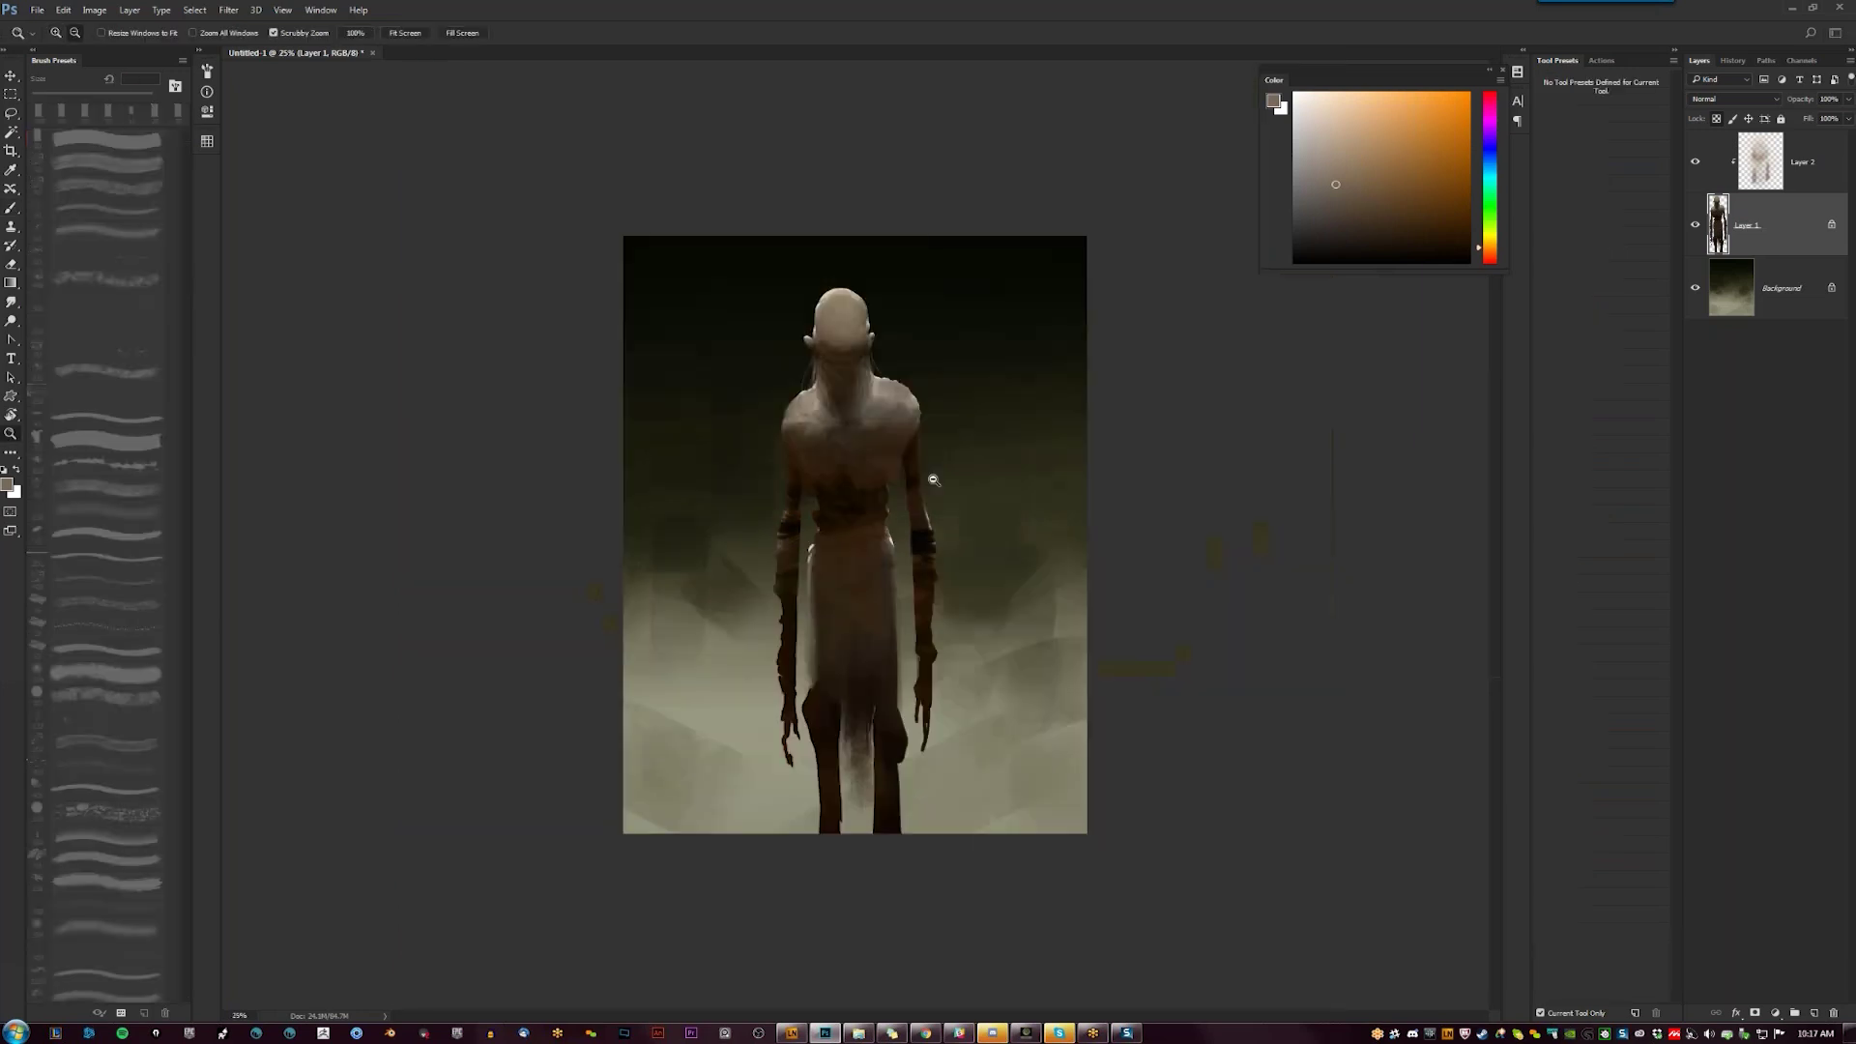
{"action": "left_click", "coordinate": [876, 538], "text": "alt"}
{"action": "double_click", "coordinate": [865, 543]}
{"action": "left_click", "coordinate": [809, 575]}
{"action": "key", "text": "b"}
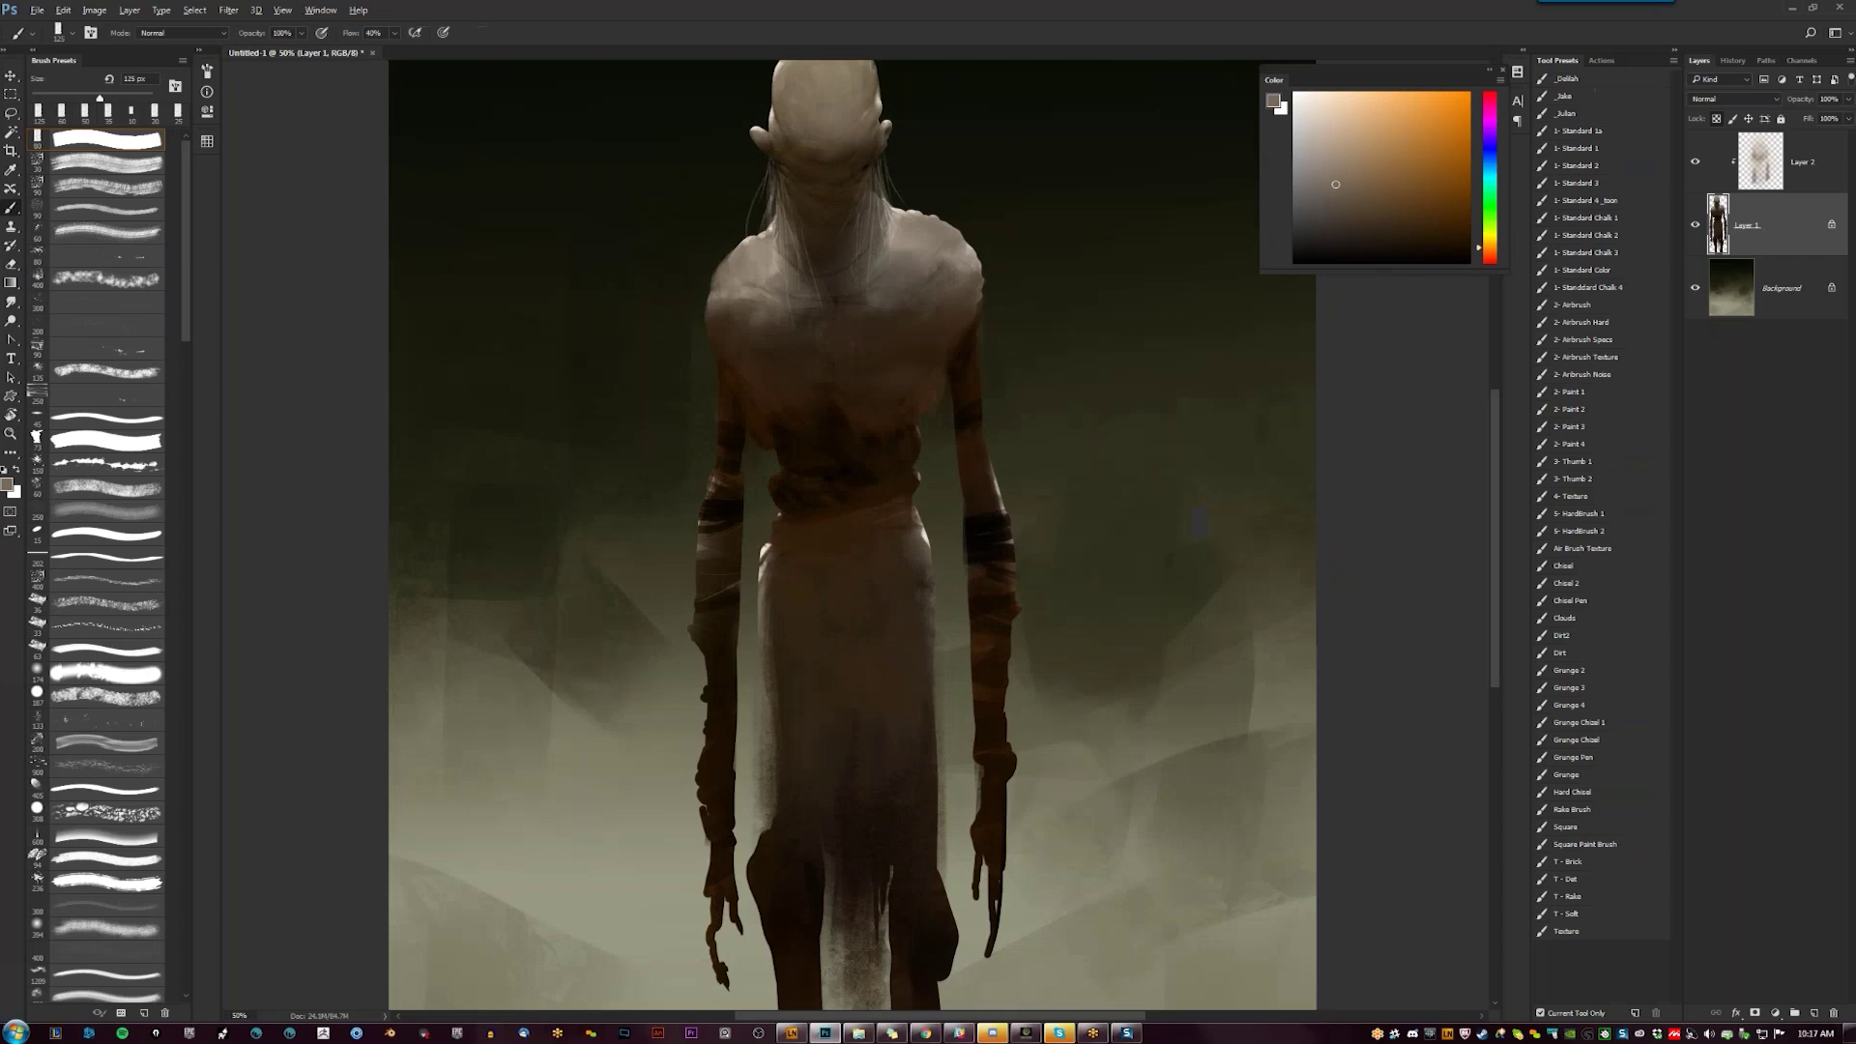
{"action": "left_click", "coordinate": [766, 542], "text": "alt"}
{"action": "left_click", "coordinate": [771, 555], "text": "alt"}
{"action": "left_click", "coordinate": [773, 551], "text": "alt"}
{"action": "left_click_drag", "start_coordinate": [785, 530], "coordinate": [777, 551]}
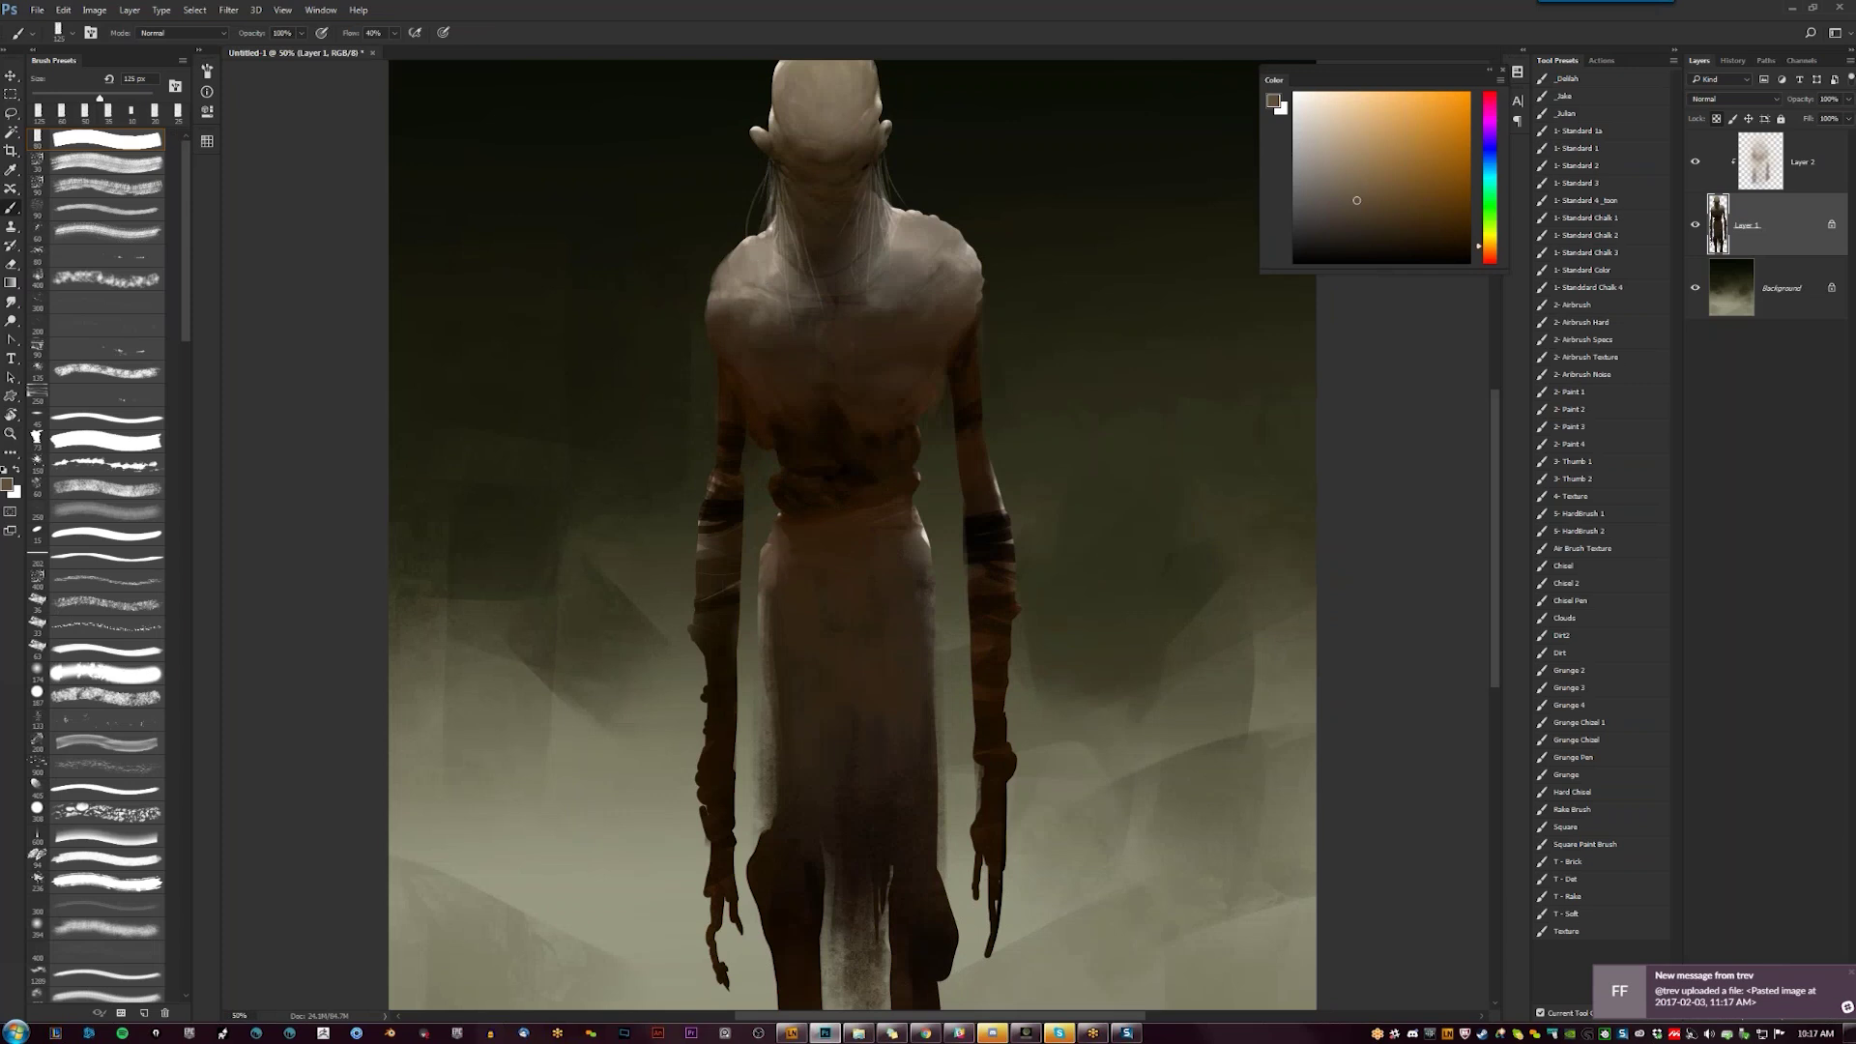
Tone down the cloth's right hip highlight and darken its left edge with sampled brown
{"action": "left_click", "coordinate": [916, 537]}
{"action": "left_click", "coordinate": [794, 501], "text": "alt"}
{"action": "left_click", "coordinate": [779, 615], "text": "alt"}
{"action": "mouse_move", "coordinate": [768, 691]}
{"action": "left_mouse_down"}
{"action": "mouse_move", "coordinate": [792, 593]}
{"action": "mouse_move", "coordinate": [770, 600]}
{"action": "left_mouse_up"}
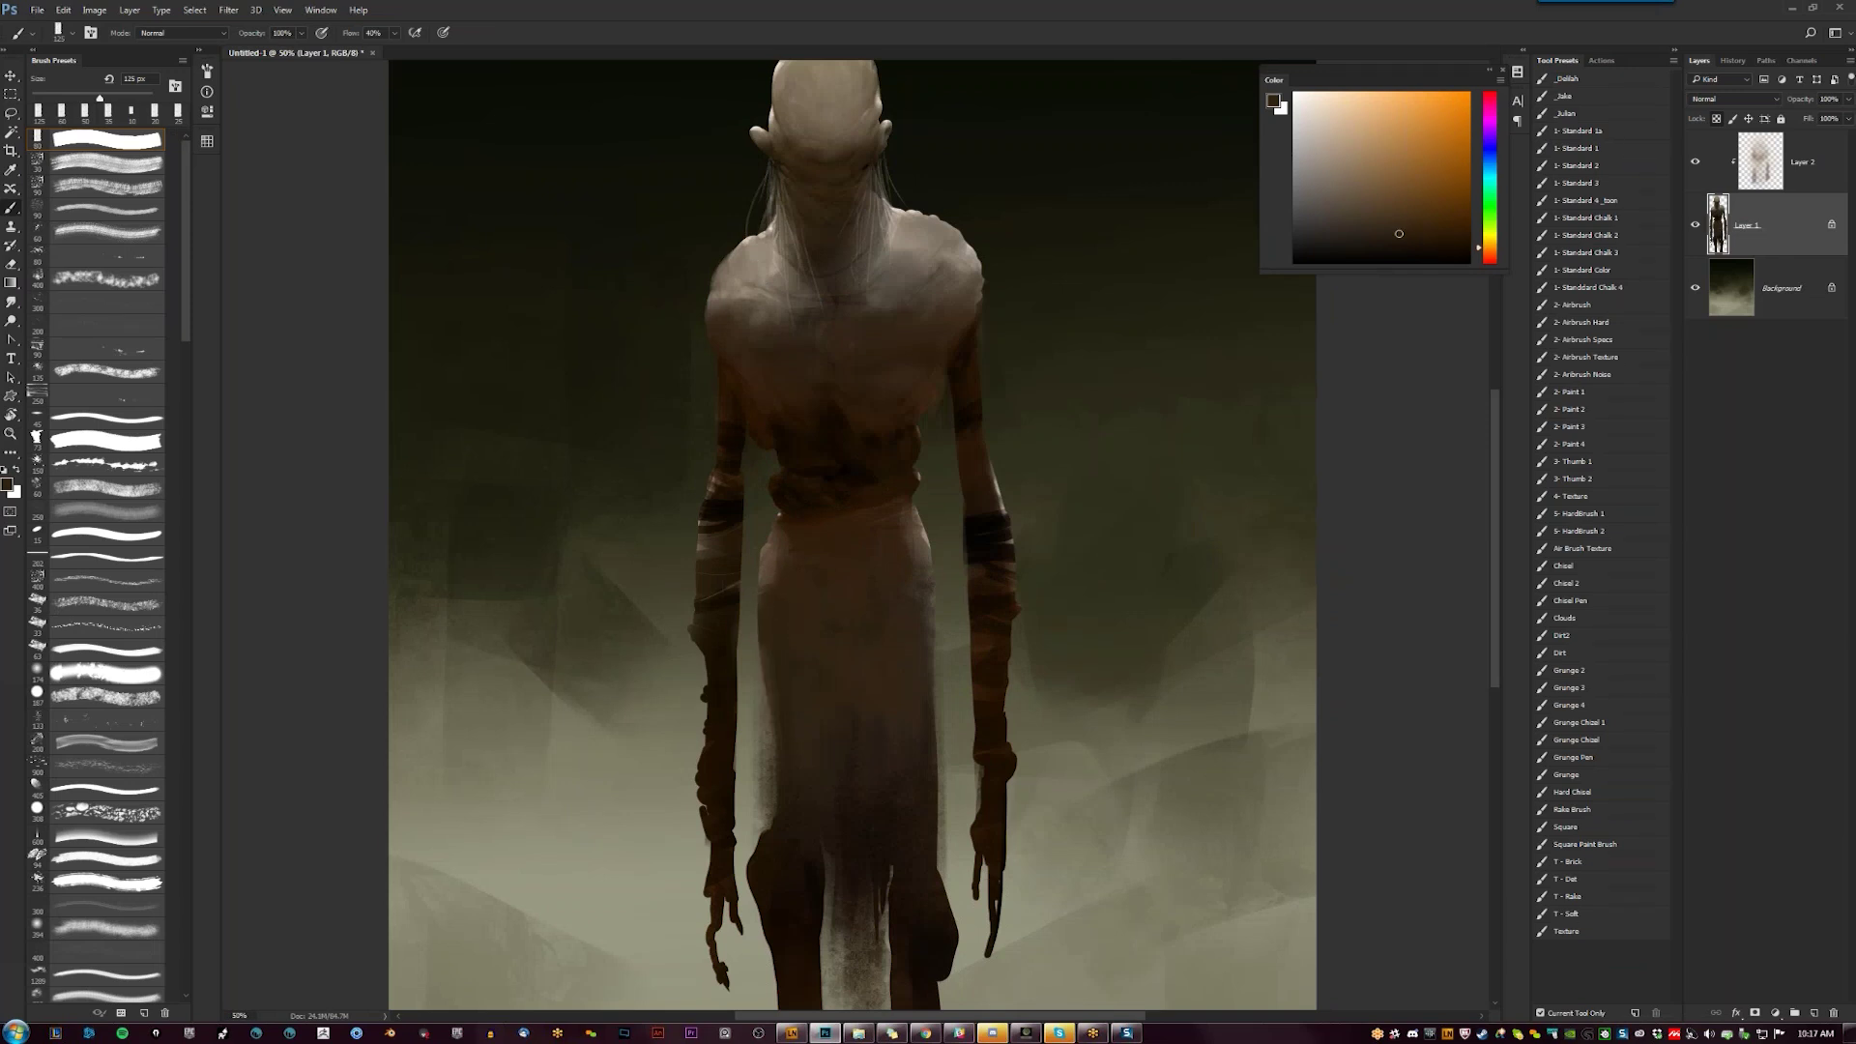
Add a new layer between the figure and the background and paint a dark brown upright post left of the creature, using a 100 px brush
{"action": "key", "text": "z"}
{"action": "left_click", "coordinate": [888, 595], "text": "alt"}
{"action": "left_click", "coordinate": [888, 595]}
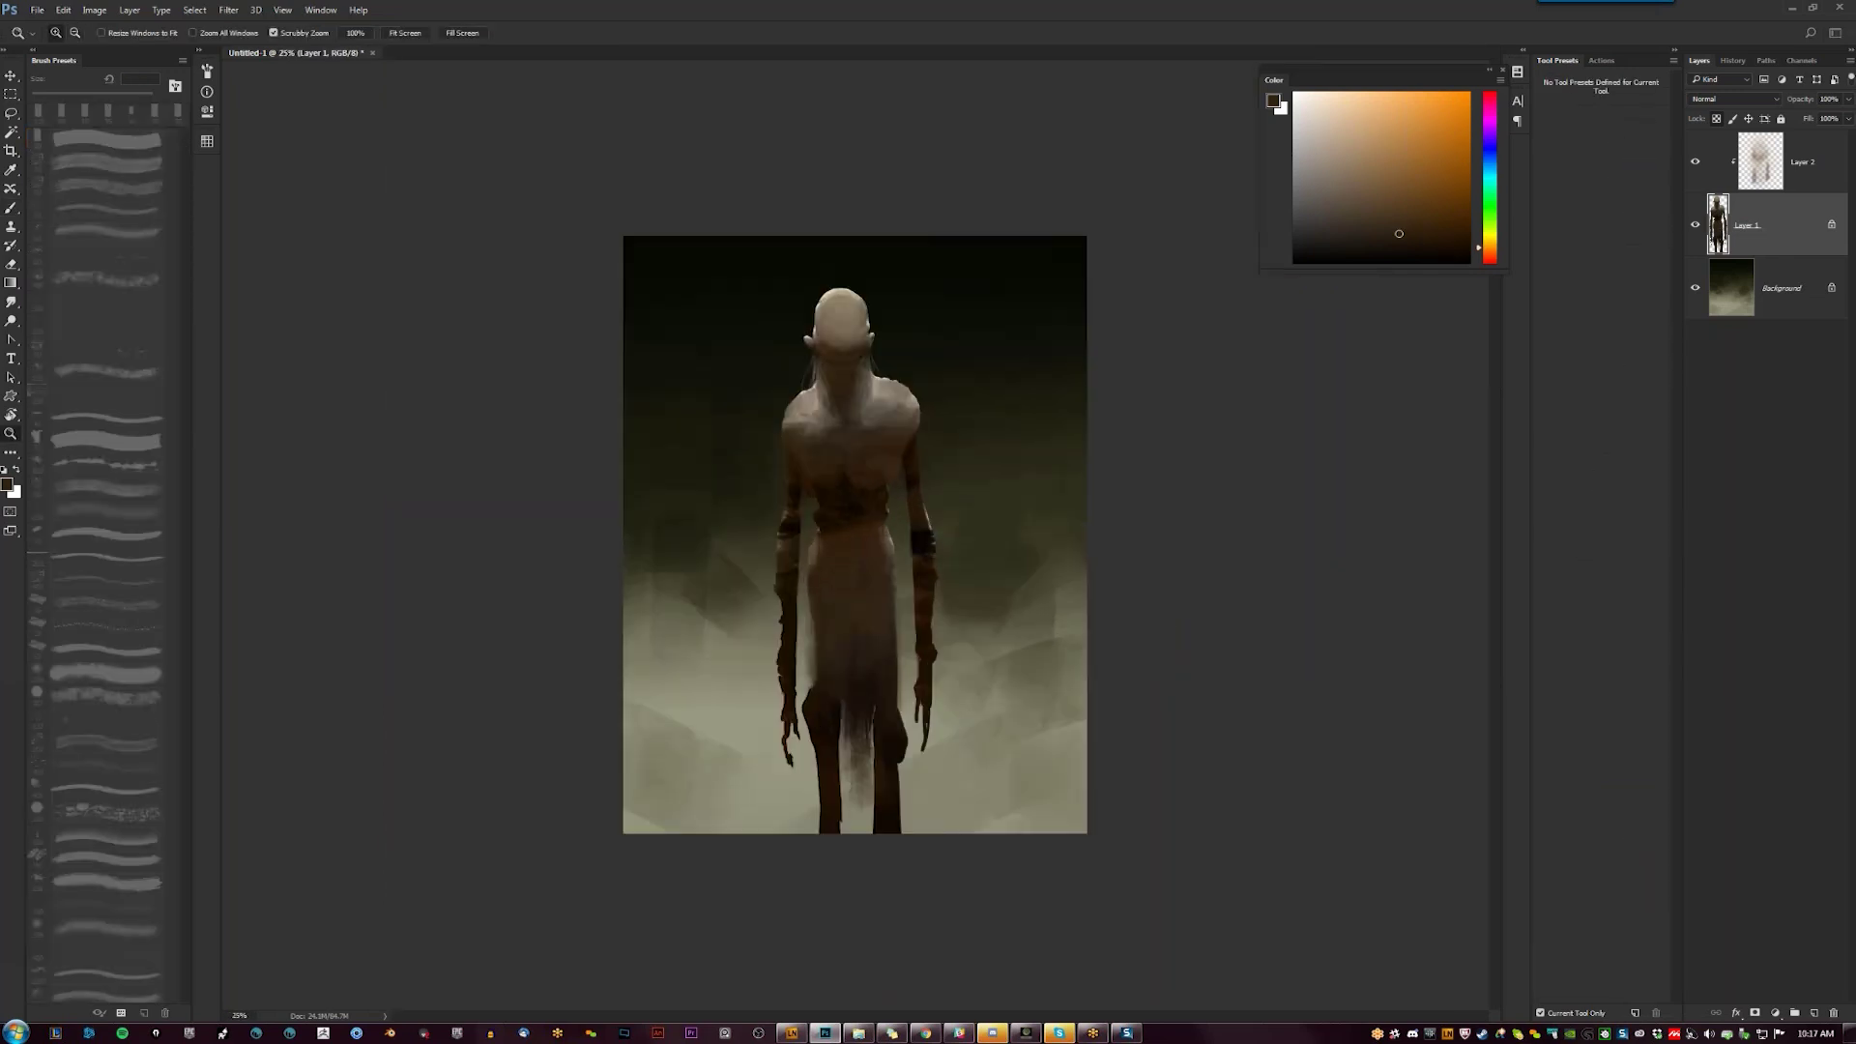
{"action": "key", "text": "alt+["}
{"action": "key", "text": "ctrl+shift+alt+n"}
{"action": "key", "text": "b"}
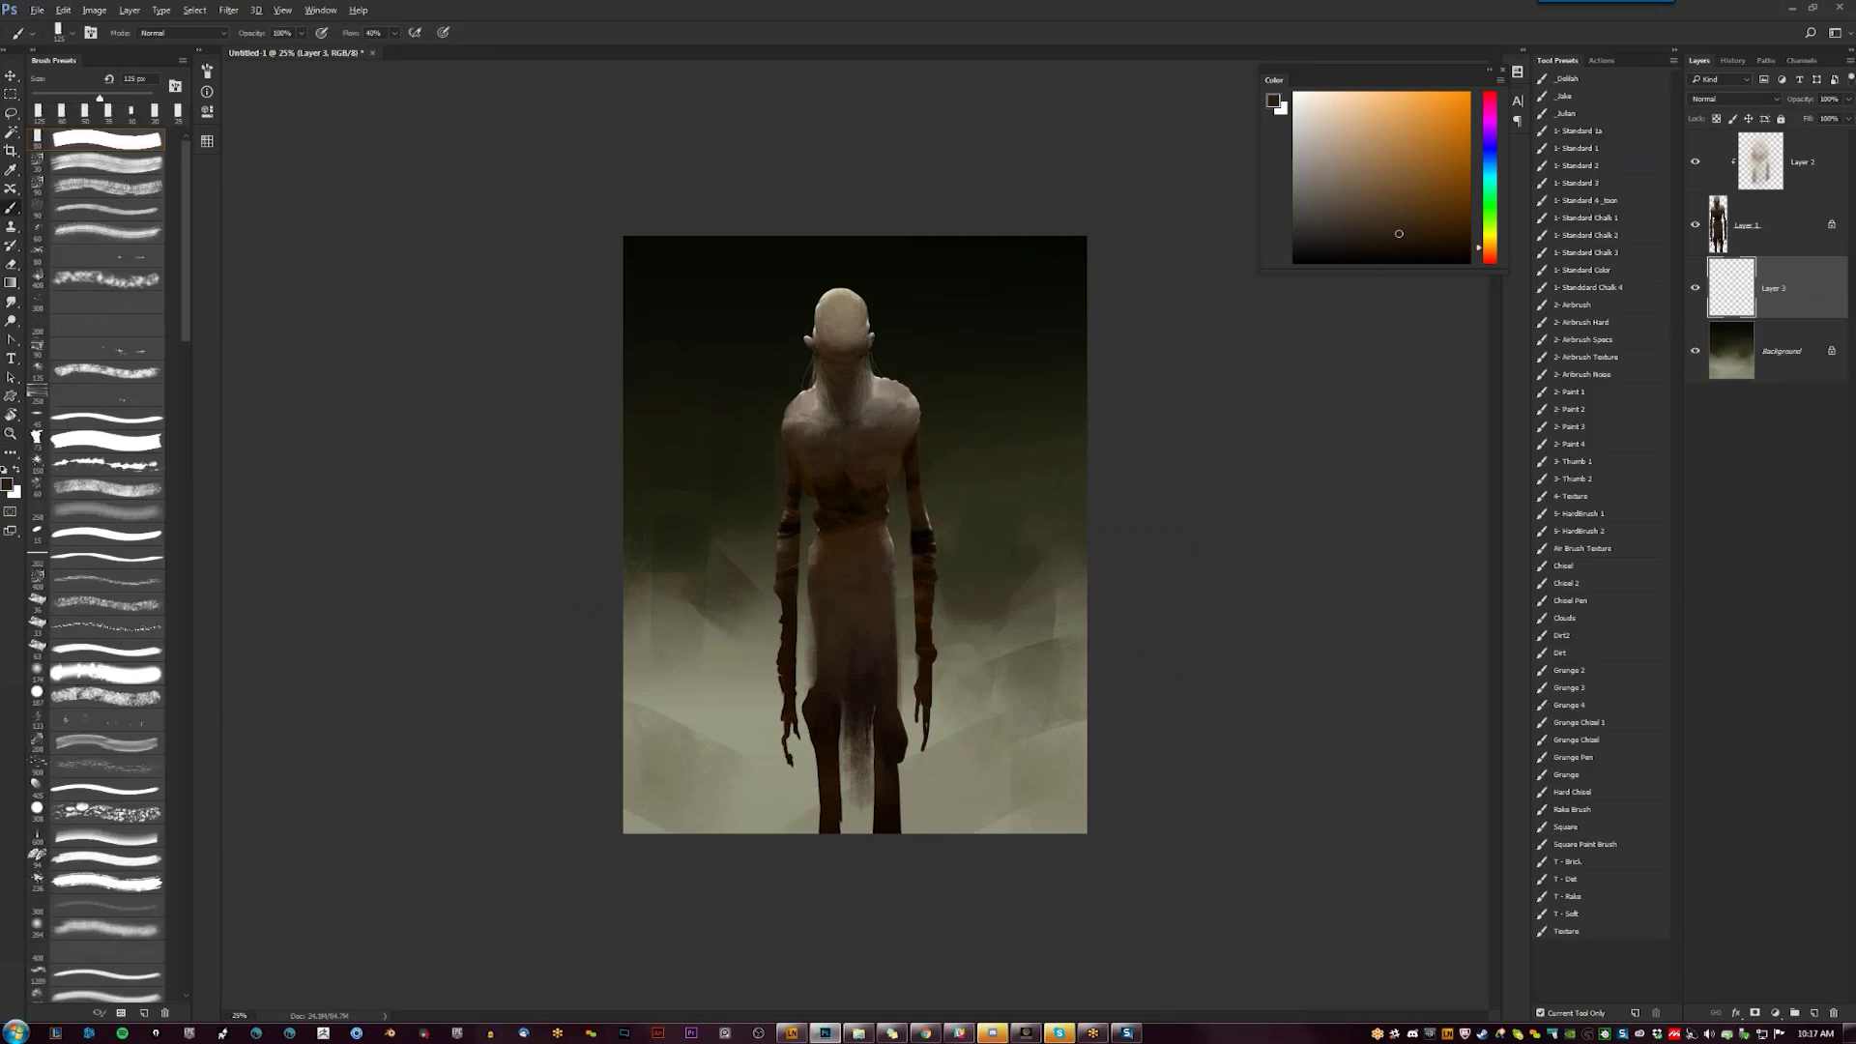
{"action": "key", "text": "bracketleft"}
{"action": "mouse_move", "coordinate": [732, 833]}
{"action": "left_mouse_down"}
{"action": "mouse_move", "coordinate": [719, 547]}
{"action": "mouse_move", "coordinate": [720, 587]}
{"action": "left_mouse_up"}
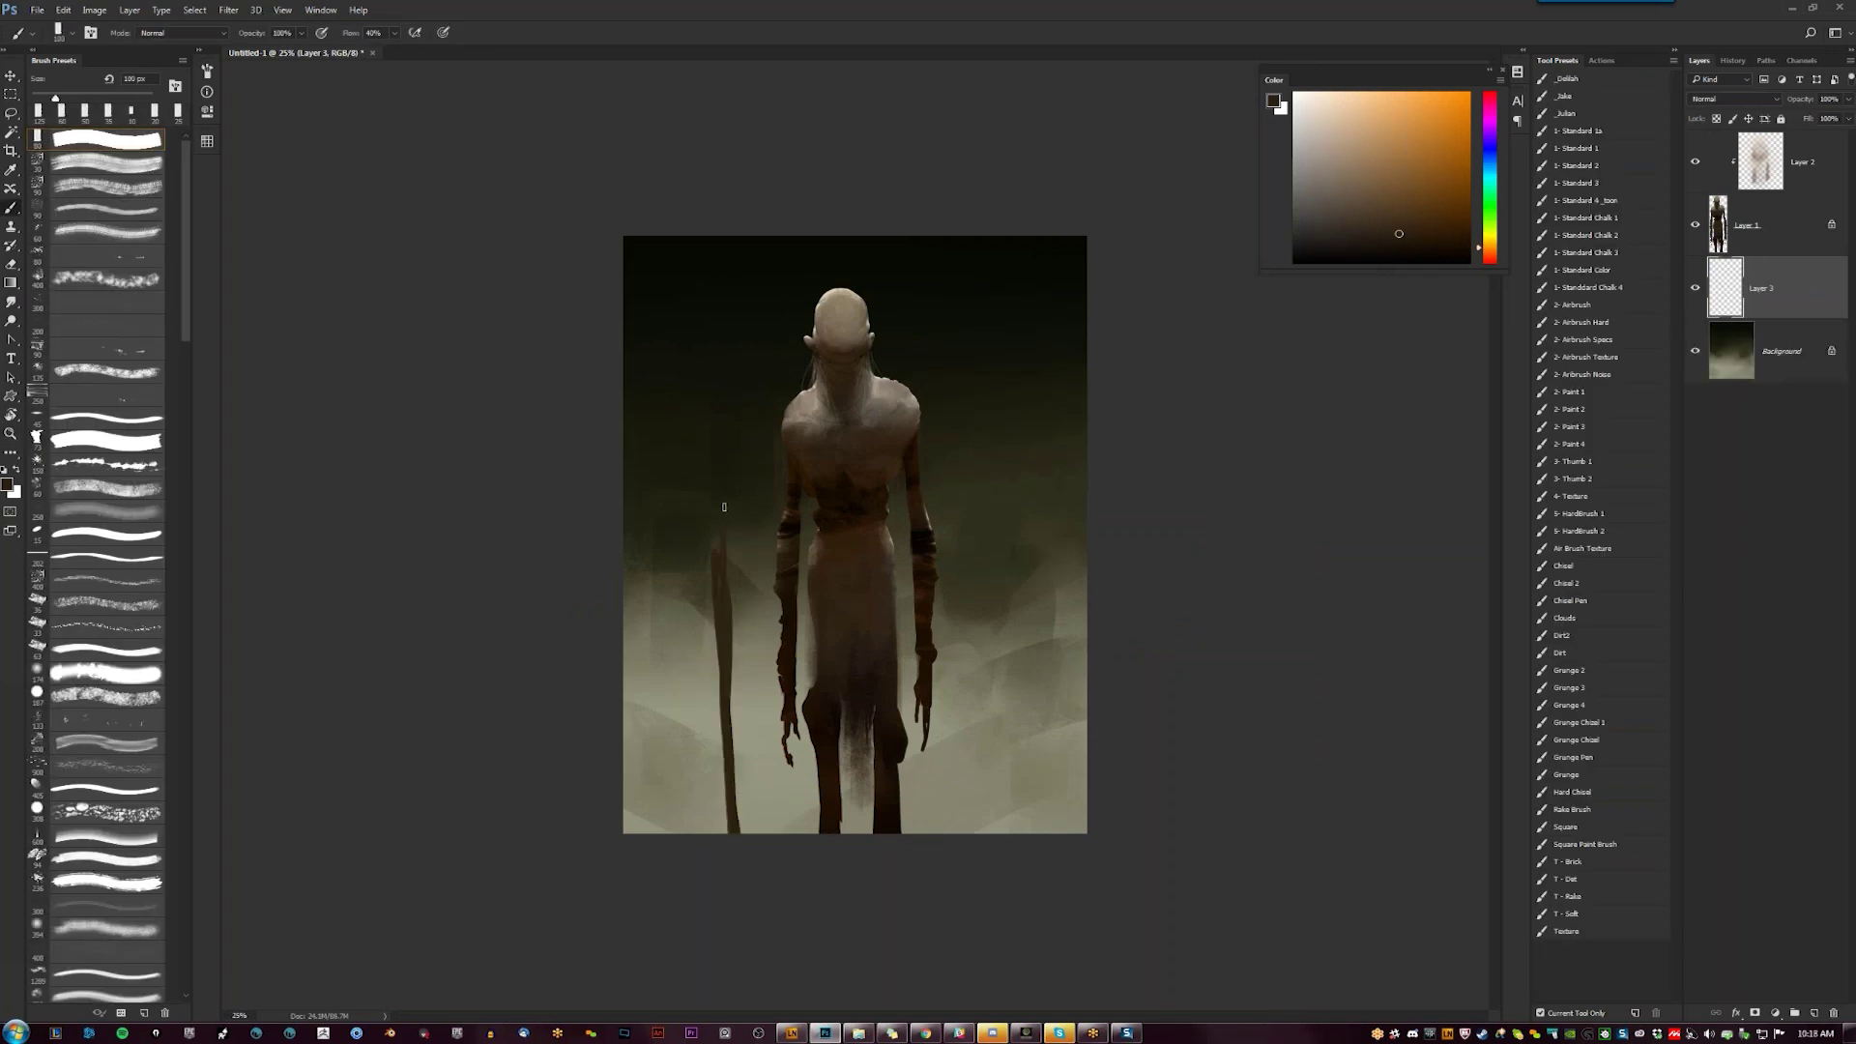
Paint a diagonal rail rising from left to right behind the creature and a leaning post on the right, using a thinner flat brush
{"action": "key", "text": "bracketleft"}
{"action": "key", "text": "bracketleft"}
{"action": "key", "text": "bracketleft"}
{"action": "key", "text": "bracketleft"}
{"action": "key", "text": "bracketleft"}
{"action": "key", "text": "bracketleft"}
{"action": "left_click_drag", "start_coordinate": [1083, 565], "coordinate": [623, 717]}
{"action": "mouse_move", "coordinate": [773, 660]}
{"action": "left_mouse_down"}
{"action": "mouse_move", "coordinate": [624, 706]}
{"action": "mouse_move", "coordinate": [1078, 572]}
{"action": "mouse_move", "coordinate": [1001, 607]}
{"action": "mouse_move", "coordinate": [1024, 601]}
{"action": "mouse_move", "coordinate": [954, 839]}
{"action": "left_mouse_up"}
Enlarge the flat brush to 90 px and paint a second, lower rail across the fence, reinforcing the upper rail's right end
{"action": "key", "text": "bracketright"}
{"action": "key", "text": "bracketright"}
{"action": "key", "text": "bracketright"}
{"action": "key", "text": "bracketright"}
{"action": "key", "text": "bracketright"}
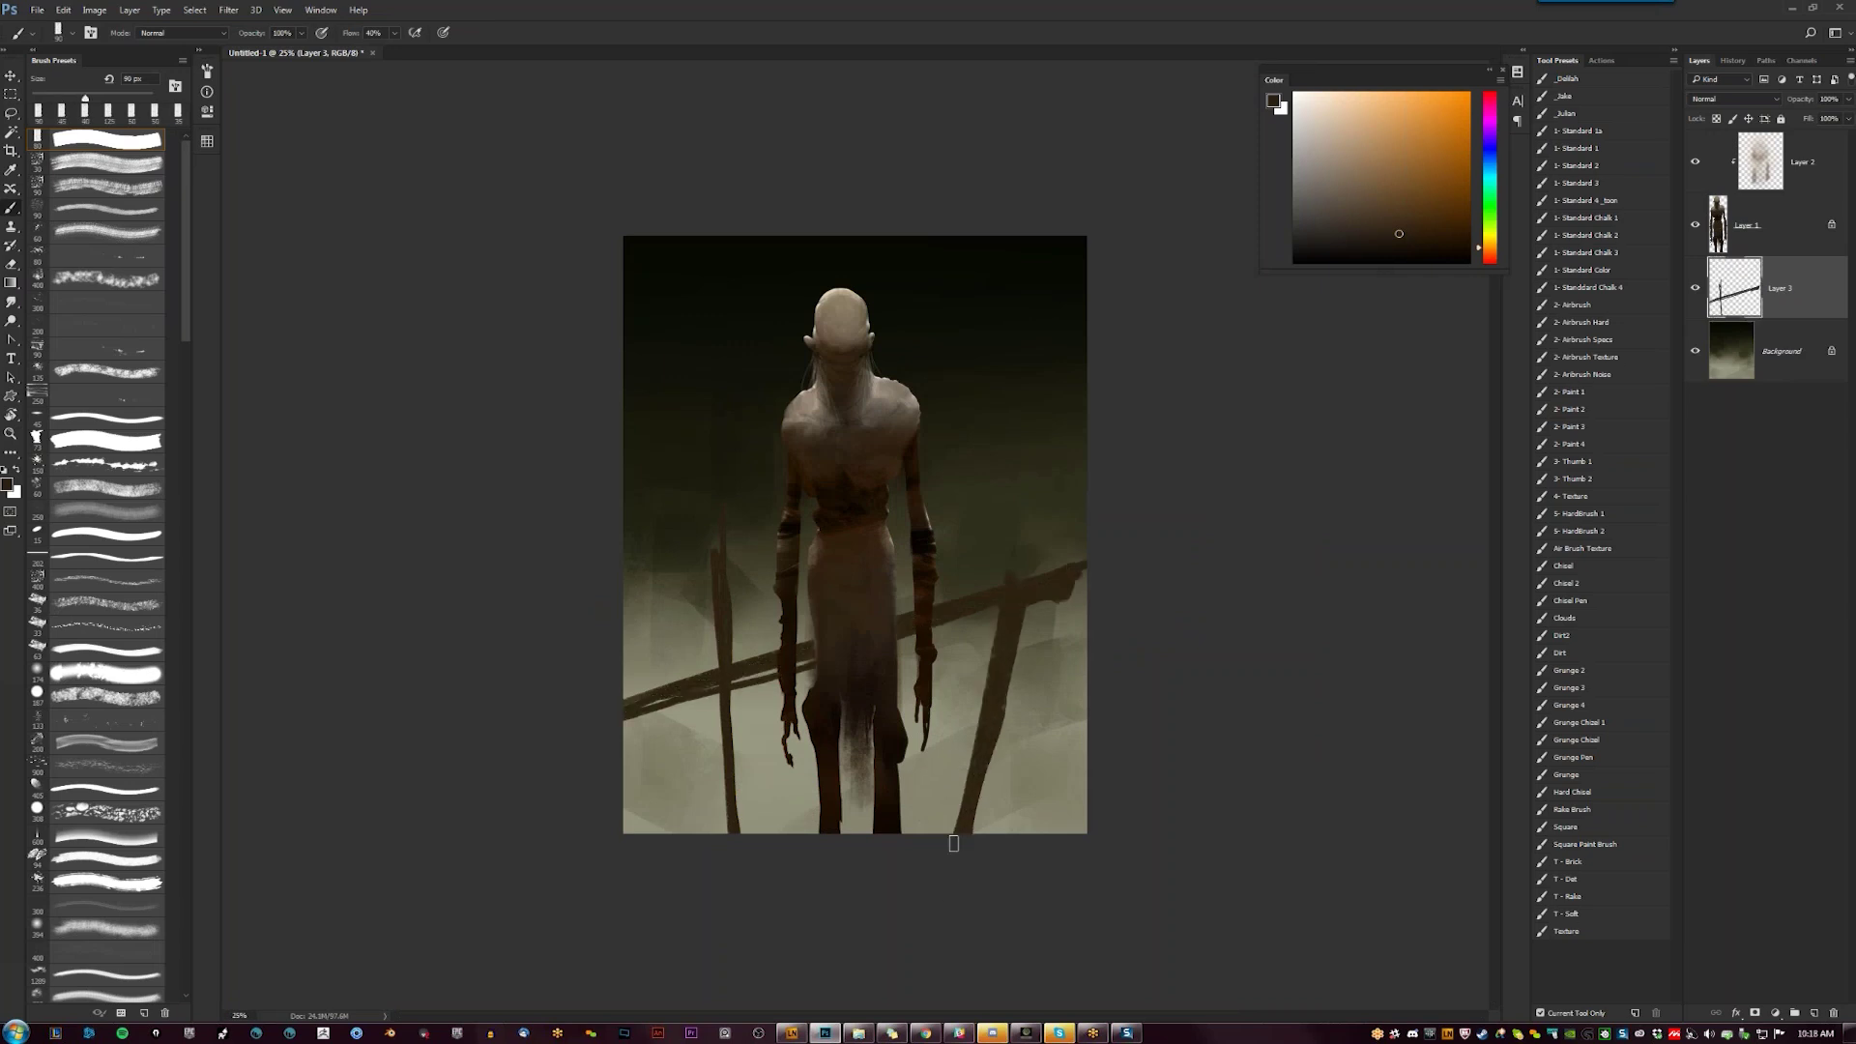
{"action": "left_click_drag", "start_coordinate": [624, 740], "coordinate": [1085, 678]}
{"action": "left_click_drag", "start_coordinate": [1083, 590], "coordinate": [1134, 572]}
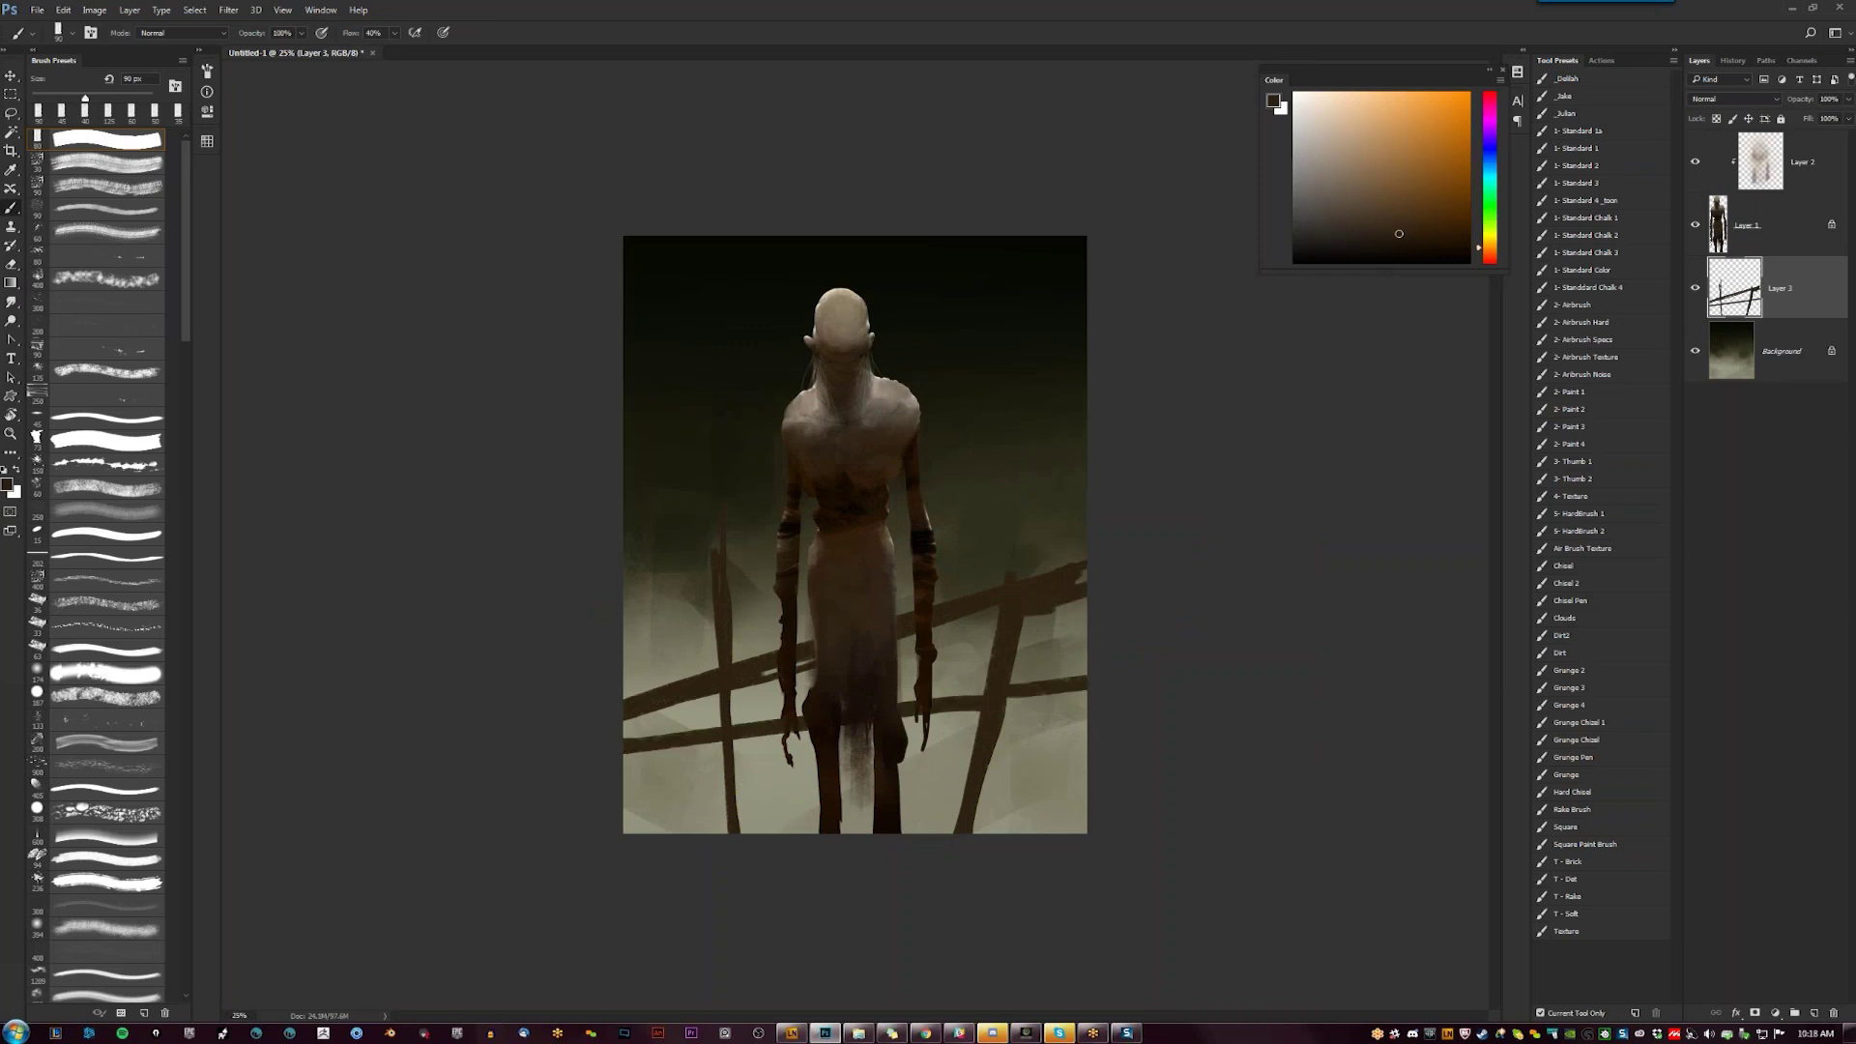
Thicken the upper rail's left end and add short low rails near the canvas's lower left and lower right corners
{"action": "left_click_drag", "start_coordinate": [623, 696], "coordinate": [725, 694]}
{"action": "mouse_move", "coordinate": [623, 808]}
{"action": "left_mouse_down"}
{"action": "mouse_move", "coordinate": [729, 817]}
{"action": "mouse_move", "coordinate": [623, 802]}
{"action": "left_mouse_up"}
{"action": "left_click_drag", "start_coordinate": [1087, 773], "coordinate": [962, 829]}
Enlarge the eraser and trim the faded top off the left fence post
{"action": "key", "text": "e"}
{"action": "key", "text": "bracketright"}
{"action": "key", "text": "bracketright"}
{"action": "key", "text": "bracketright"}
{"action": "key", "text": "bracketright"}
{"action": "key", "text": "bracketright"}
{"action": "key", "text": "bracketright"}
{"action": "key", "text": "bracketright"}
{"action": "key", "text": "bracketright"}
{"action": "key", "text": "bracketright"}
{"action": "key", "text": "bracketright"}
{"action": "key", "text": "bracketright"}
{"action": "key", "text": "bracketright"}
{"action": "key", "text": "bracketright"}
{"action": "key", "text": "bracketright"}
{"action": "key", "text": "bracketright"}
{"action": "key", "text": "bracketright"}
{"action": "mouse_move", "coordinate": [748, 514]}
{"action": "left_mouse_down"}
{"action": "mouse_move", "coordinate": [713, 545]}
{"action": "mouse_move", "coordinate": [743, 536]}
{"action": "left_mouse_up"}
Thicken the leaning post's top where it crosses the upper rail and reduce the flat brush to 80 px
{"action": "key", "text": "b"}
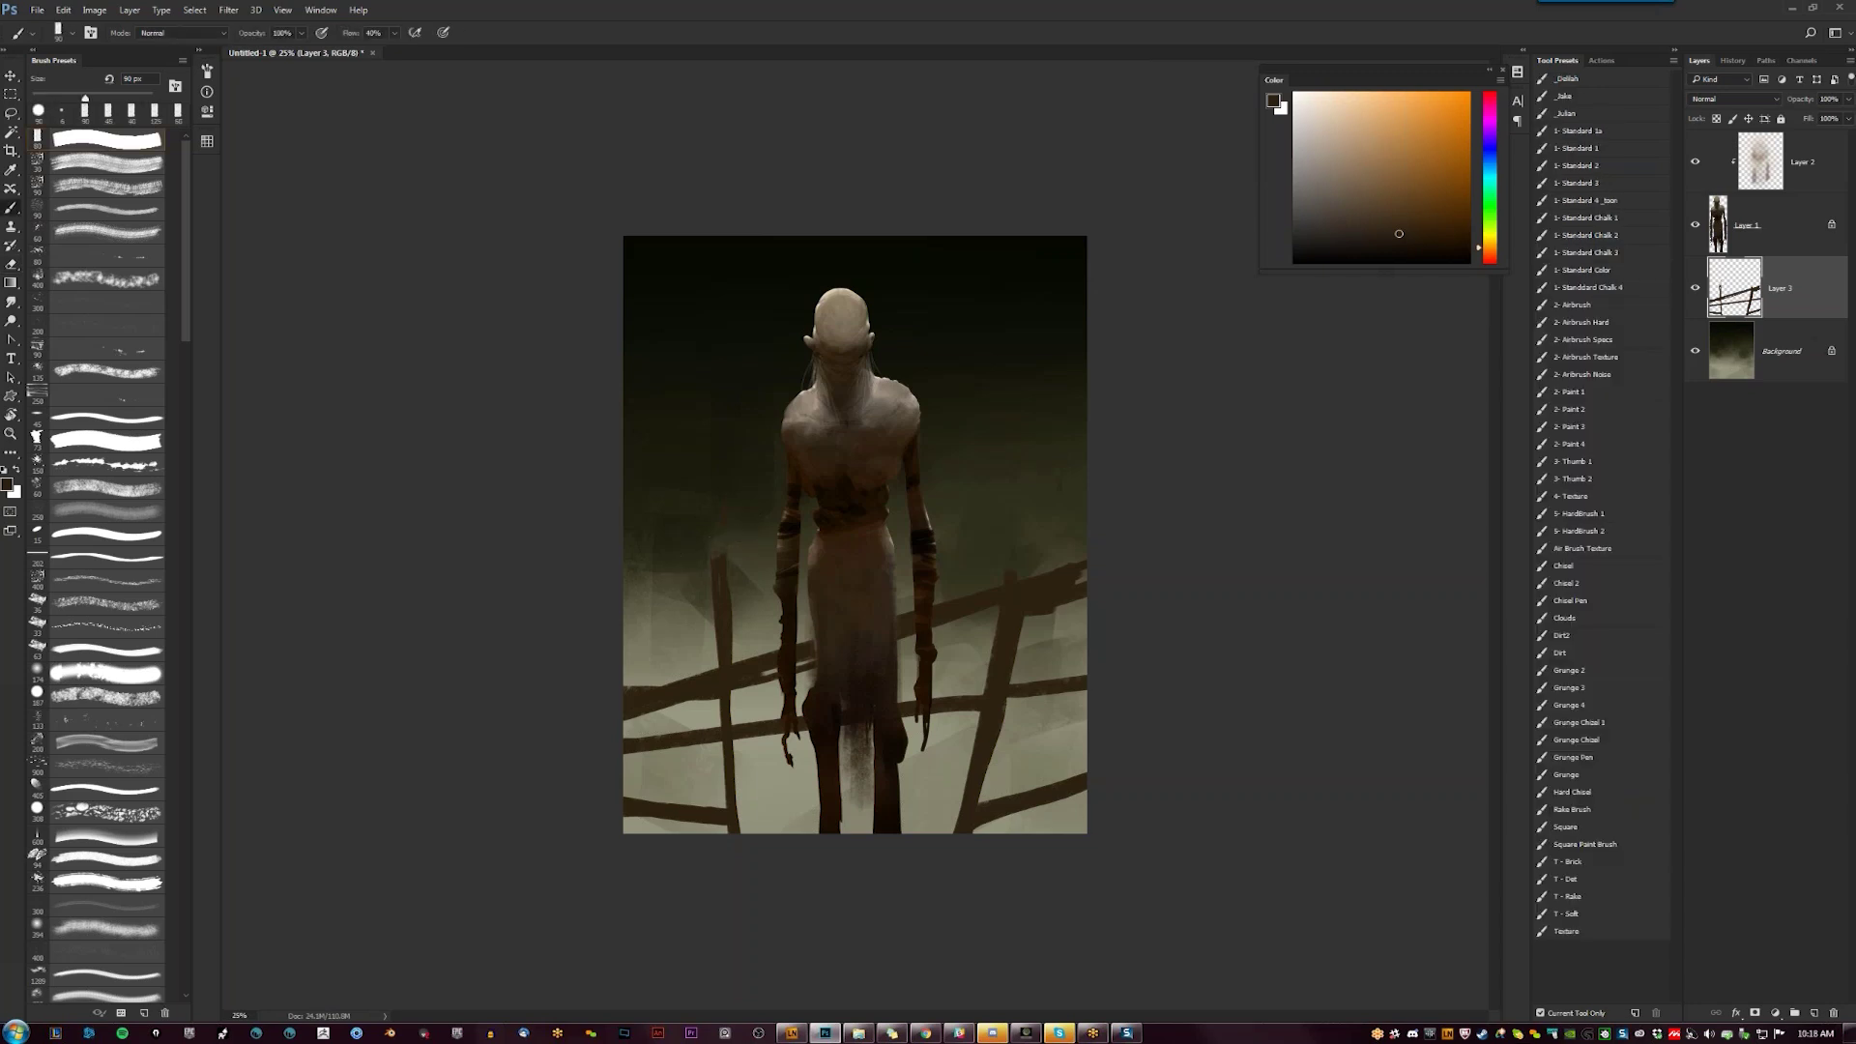
{"action": "key", "text": "e"}
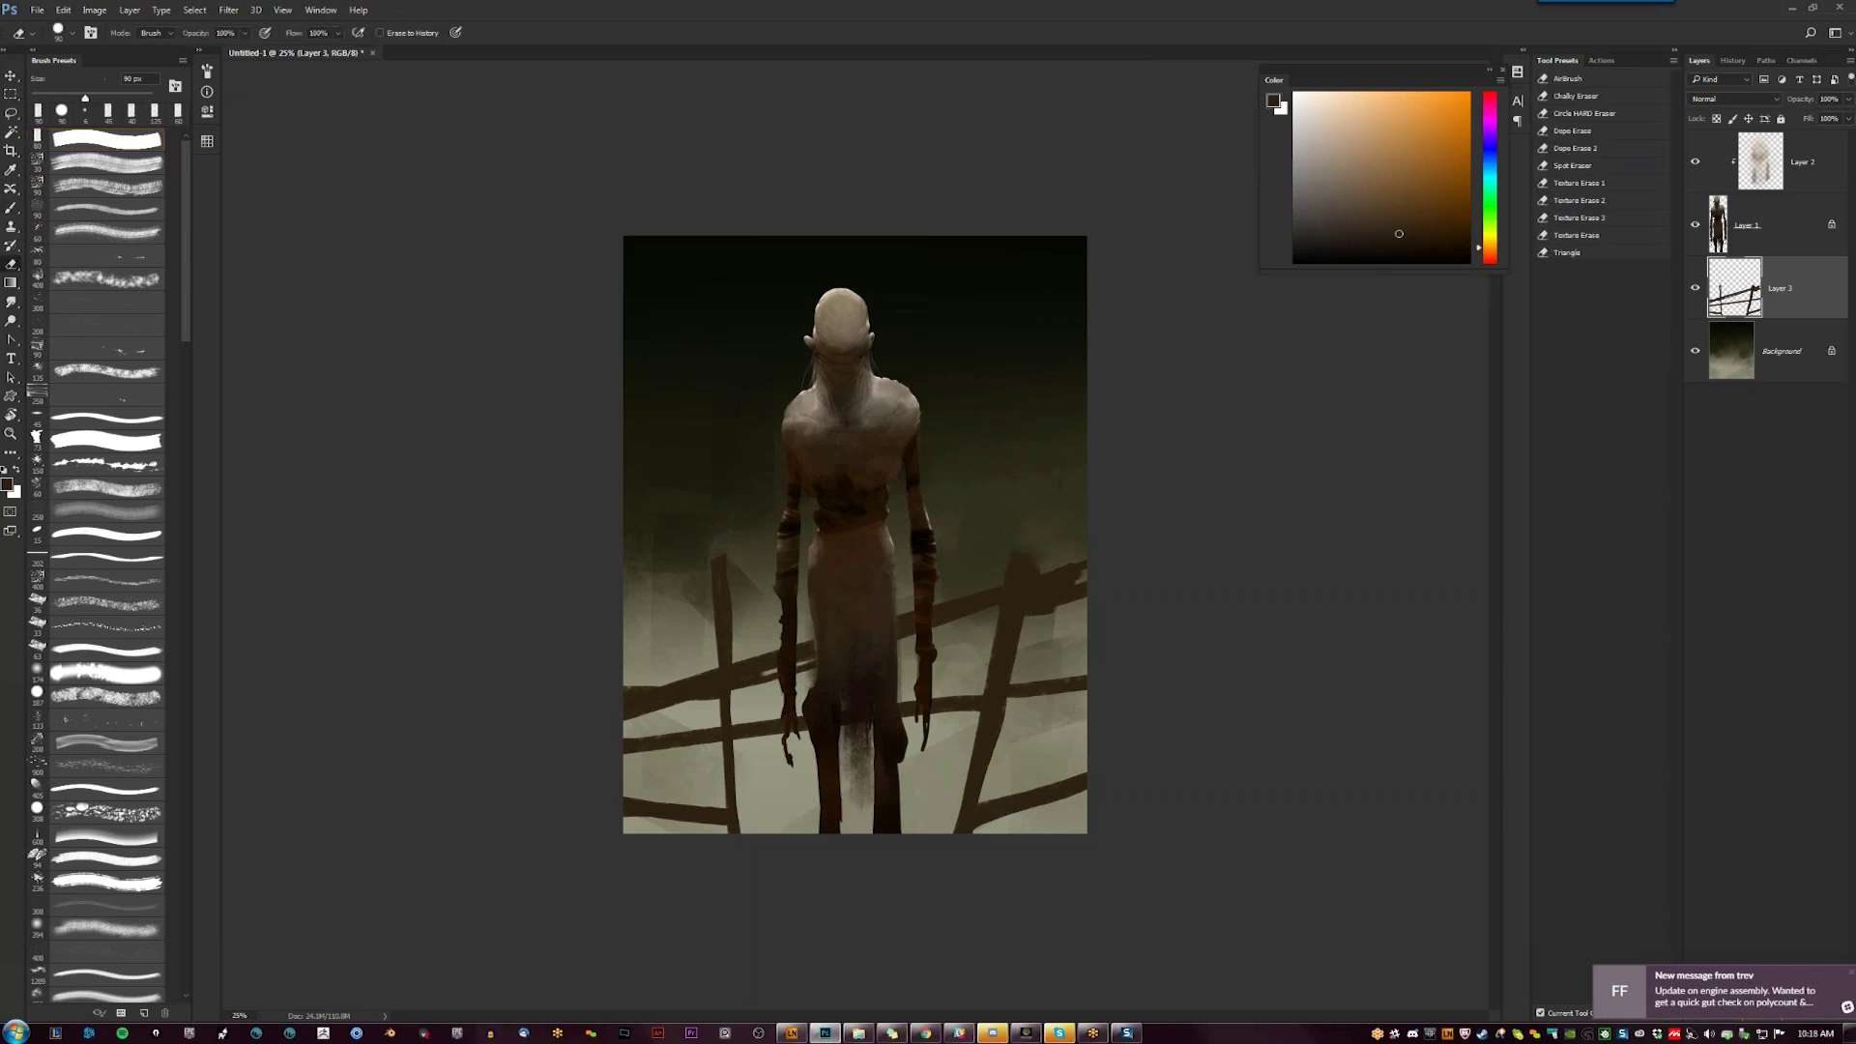
{"action": "key", "text": "b"}
{"action": "key", "text": "bracketleft"}
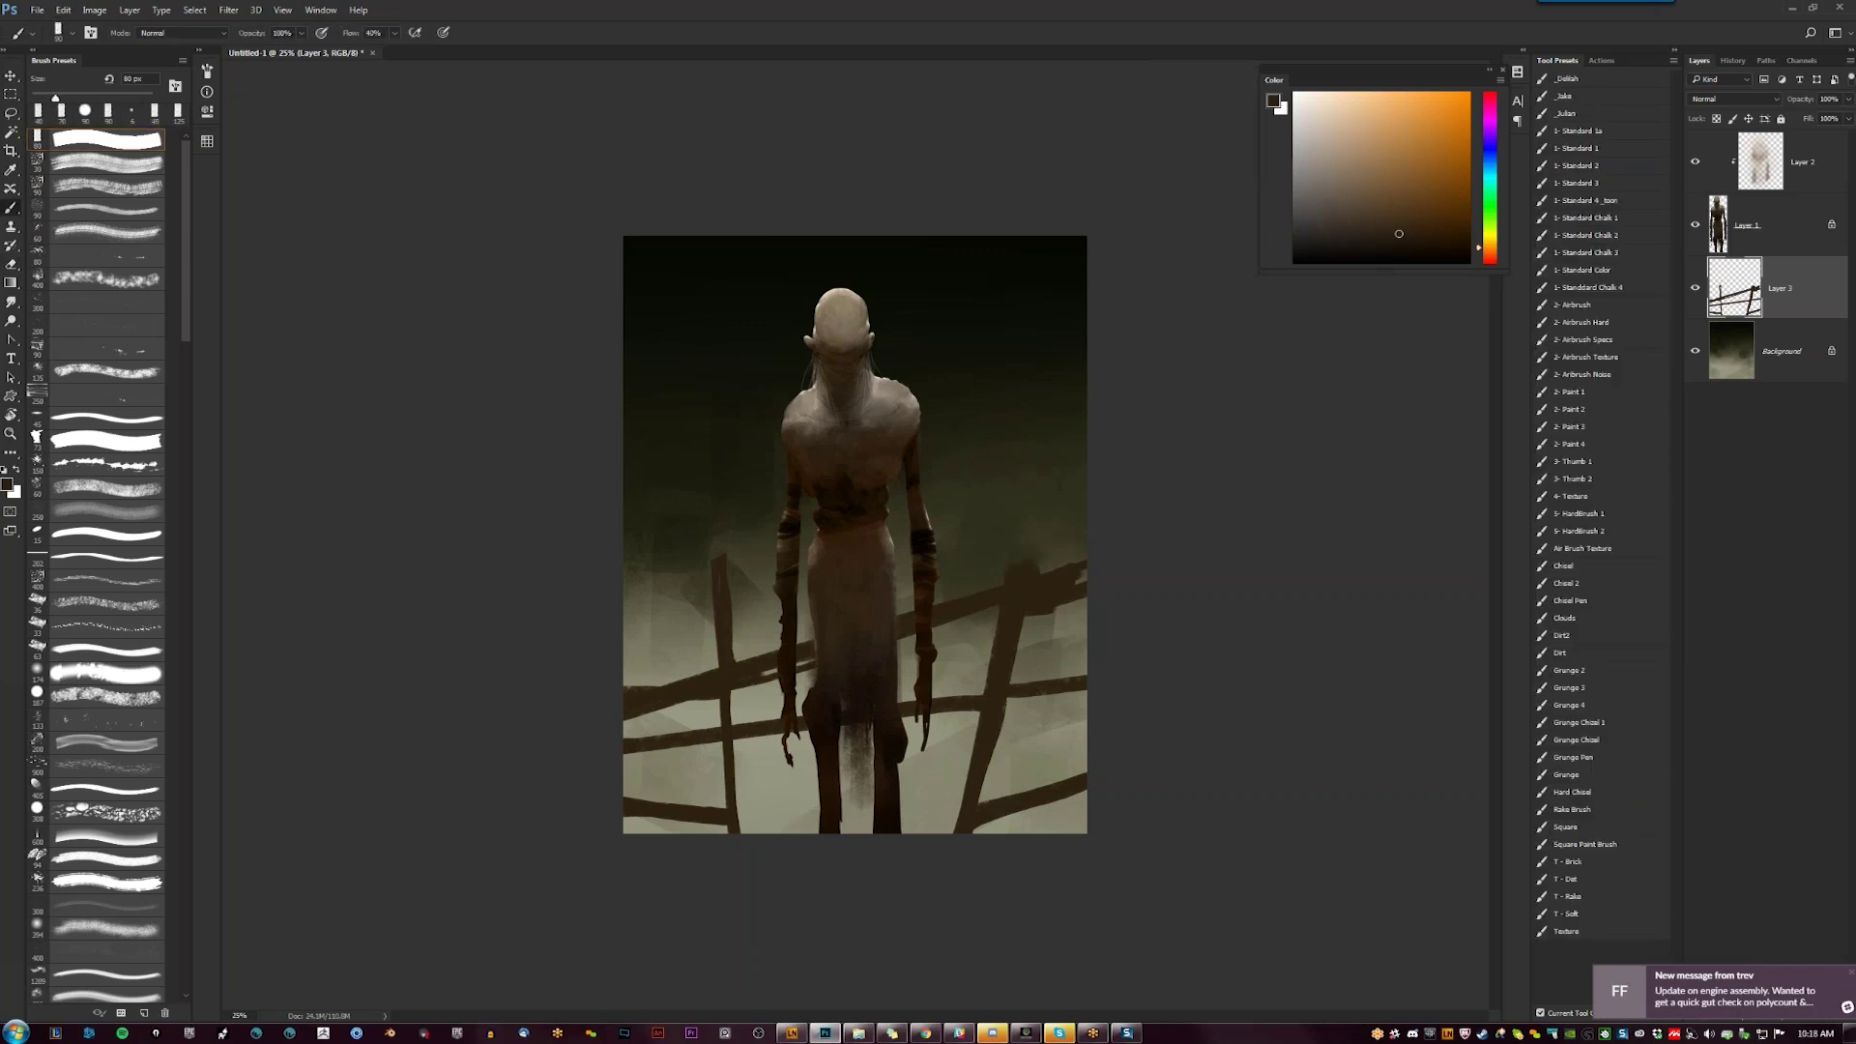
Shrink the flat brush and paint a thin upright slat just right of the left fence post
{"action": "key", "text": "bracketleft"}
{"action": "key", "text": "bracketleft"}
{"action": "key", "text": "bracketleft"}
{"action": "key", "text": "bracketleft"}
{"action": "key", "text": "bracketleft"}
{"action": "key", "text": "bracketleft"}
{"action": "key", "text": "bracketleft"}
{"action": "key", "text": "bracketleft"}
{"action": "left_click_drag", "start_coordinate": [737, 595], "coordinate": [745, 833]}
{"action": "key", "text": "ctrl+z"}
{"action": "mouse_move", "coordinate": [742, 611]}
{"action": "left_mouse_down"}
{"action": "mouse_move", "coordinate": [742, 860]}
{"action": "mouse_move", "coordinate": [745, 618]}
{"action": "mouse_move", "coordinate": [732, 783]}
{"action": "left_mouse_up"}
{"action": "key", "text": "e"}
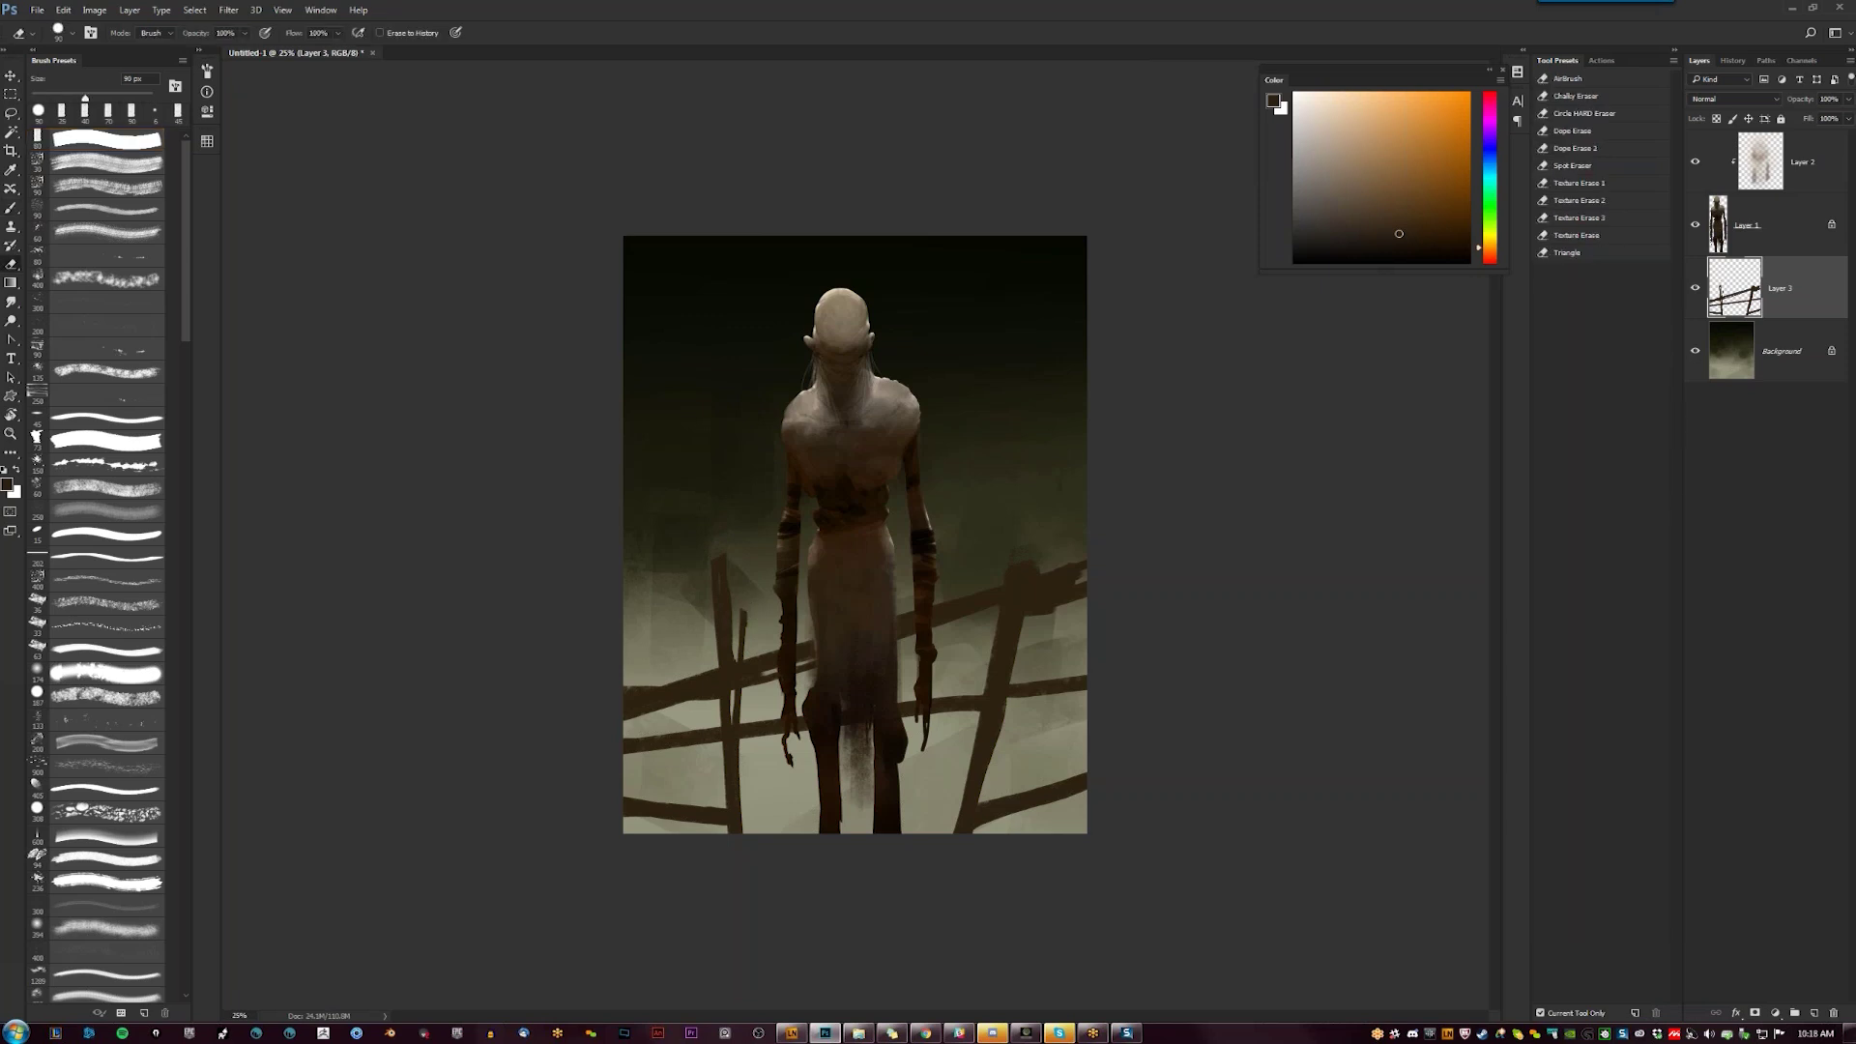
{"action": "key", "text": "b"}
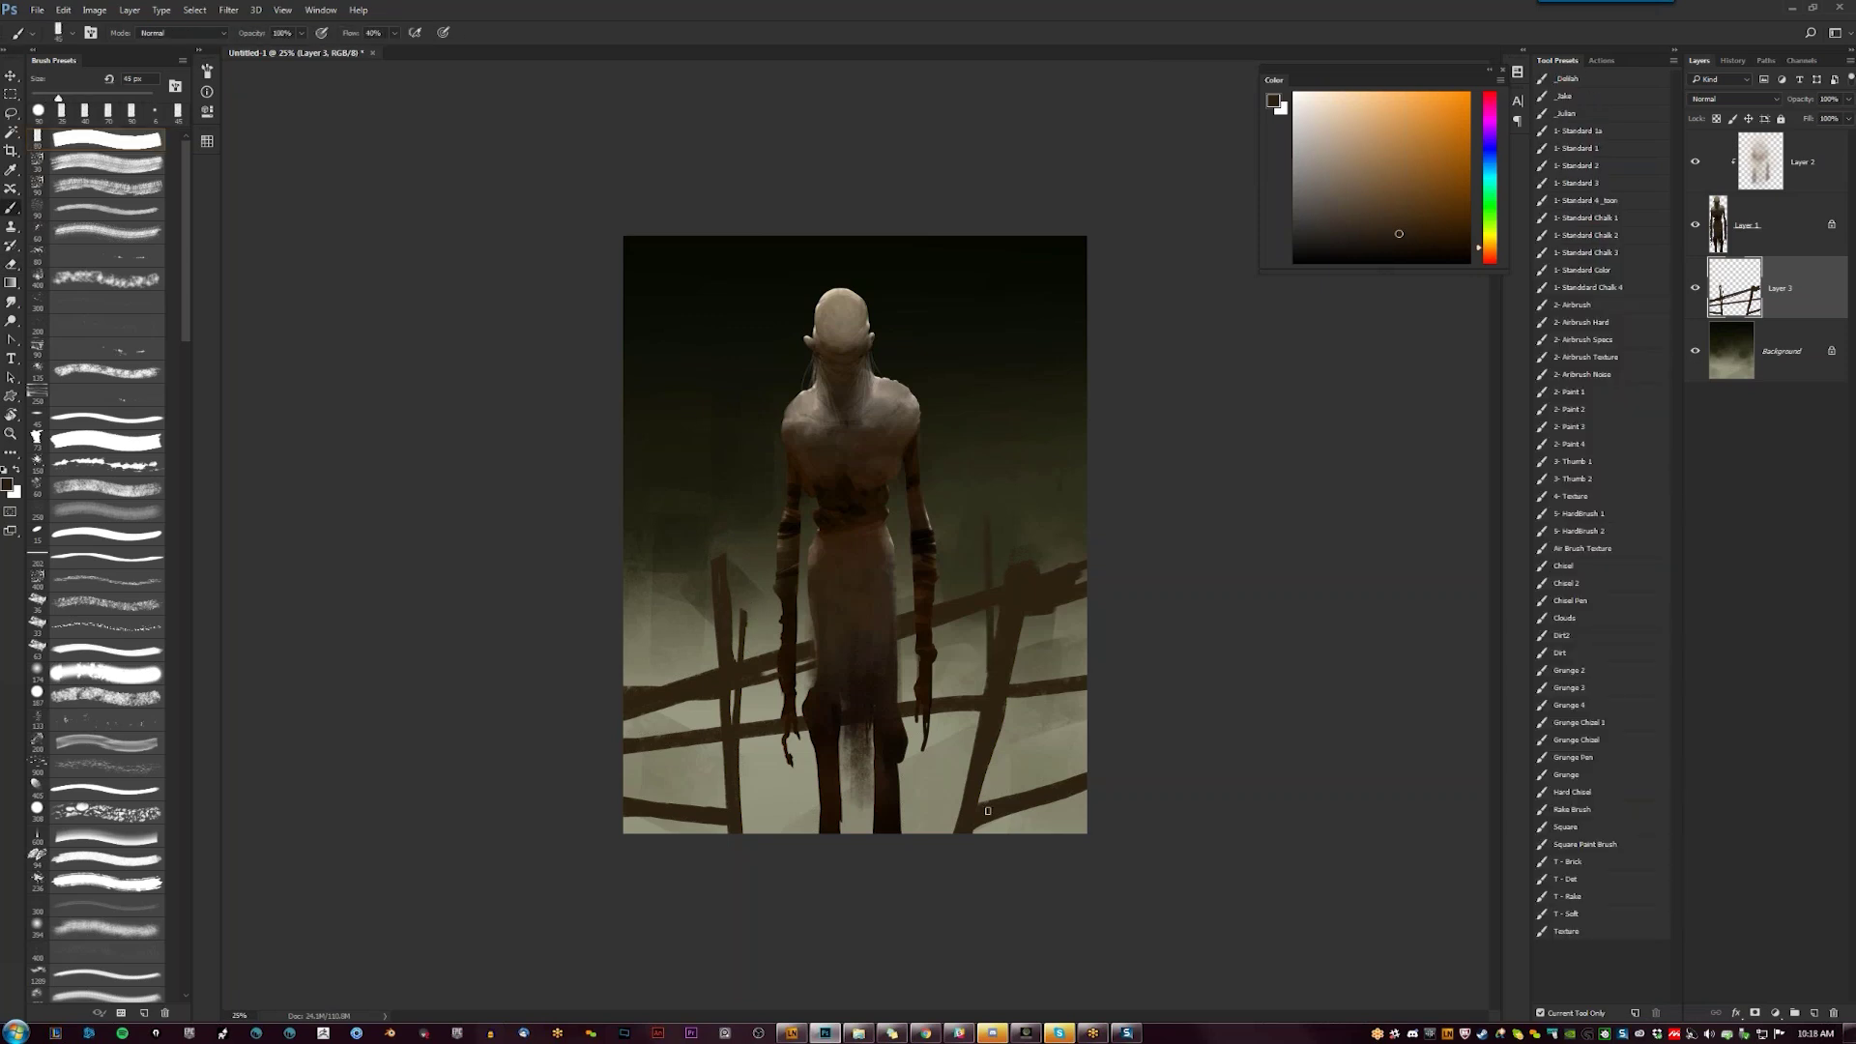
{"action": "key", "text": "ctrl+z"}
Enlarge the flat brush slightly and paint a slanted fence post along the canvas's left edge, crossing all the rails
{"action": "key", "text": "bracketright"}
{"action": "left_click_drag", "start_coordinate": [626, 619], "coordinate": [663, 857]}
{"action": "left_click_drag", "start_coordinate": [630, 716], "coordinate": [657, 829]}
{"action": "left_click_drag", "start_coordinate": [626, 641], "coordinate": [662, 826]}
{"action": "left_click_drag", "start_coordinate": [626, 609], "coordinate": [670, 878]}
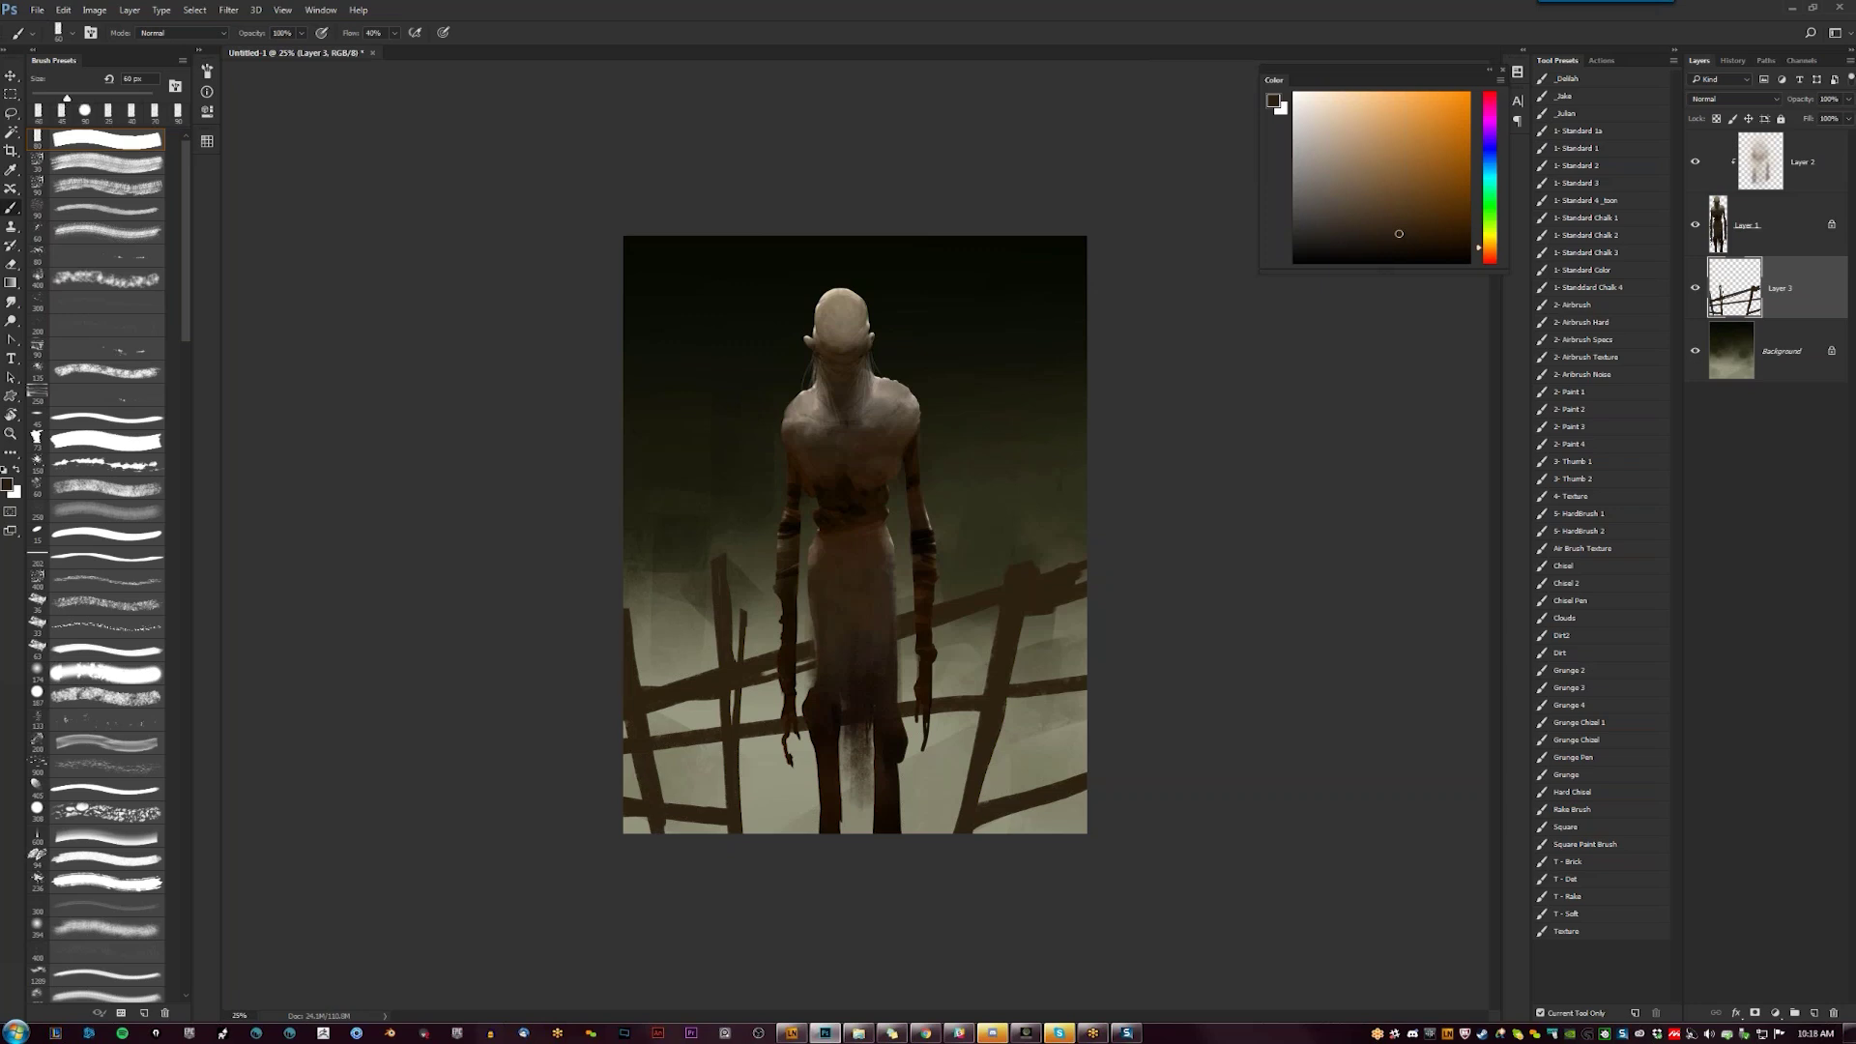
Enlarge the flat brush to 125 px and paint a tall leaning fence post near the canvas's right edge
{"action": "key", "text": "bracketright"}
{"action": "key", "text": "bracketright"}
{"action": "key", "text": "bracketright"}
{"action": "key", "text": "bracketright"}
{"action": "key", "text": "bracketright"}
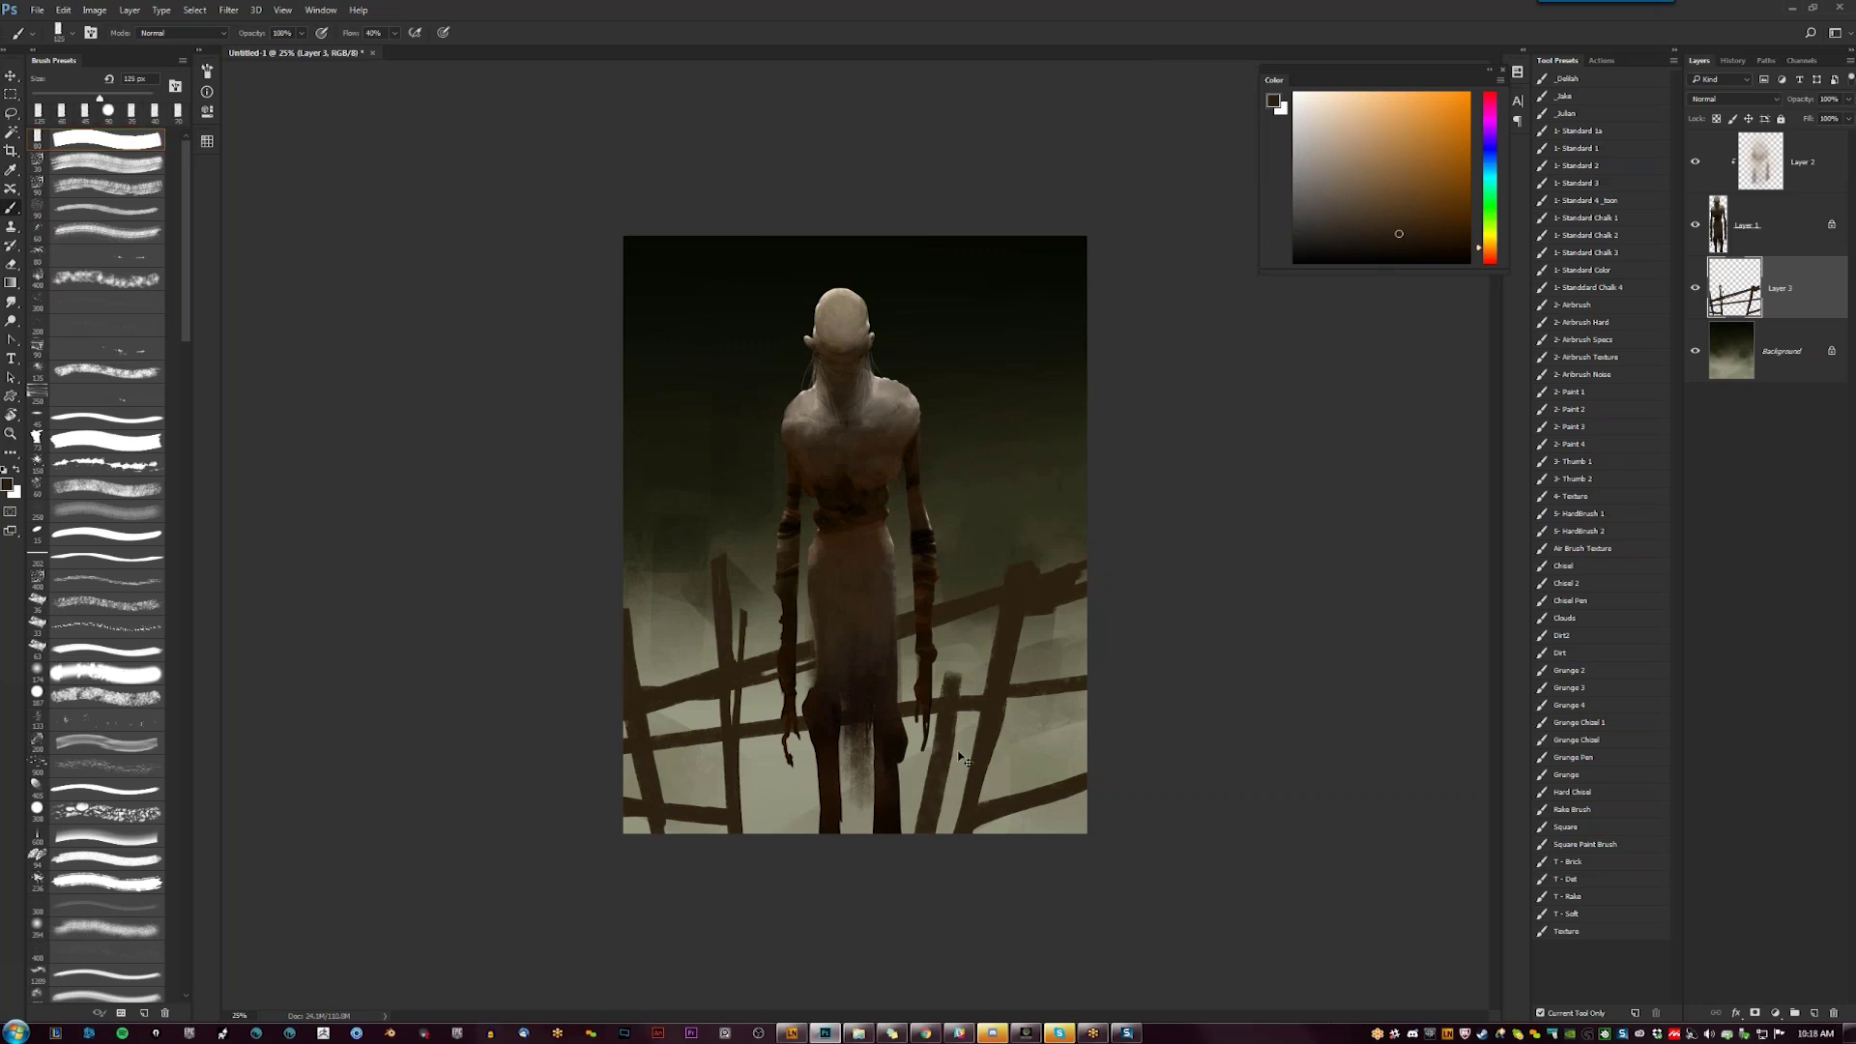
{"action": "left_click_drag", "start_coordinate": [1079, 580], "coordinate": [1024, 833]}
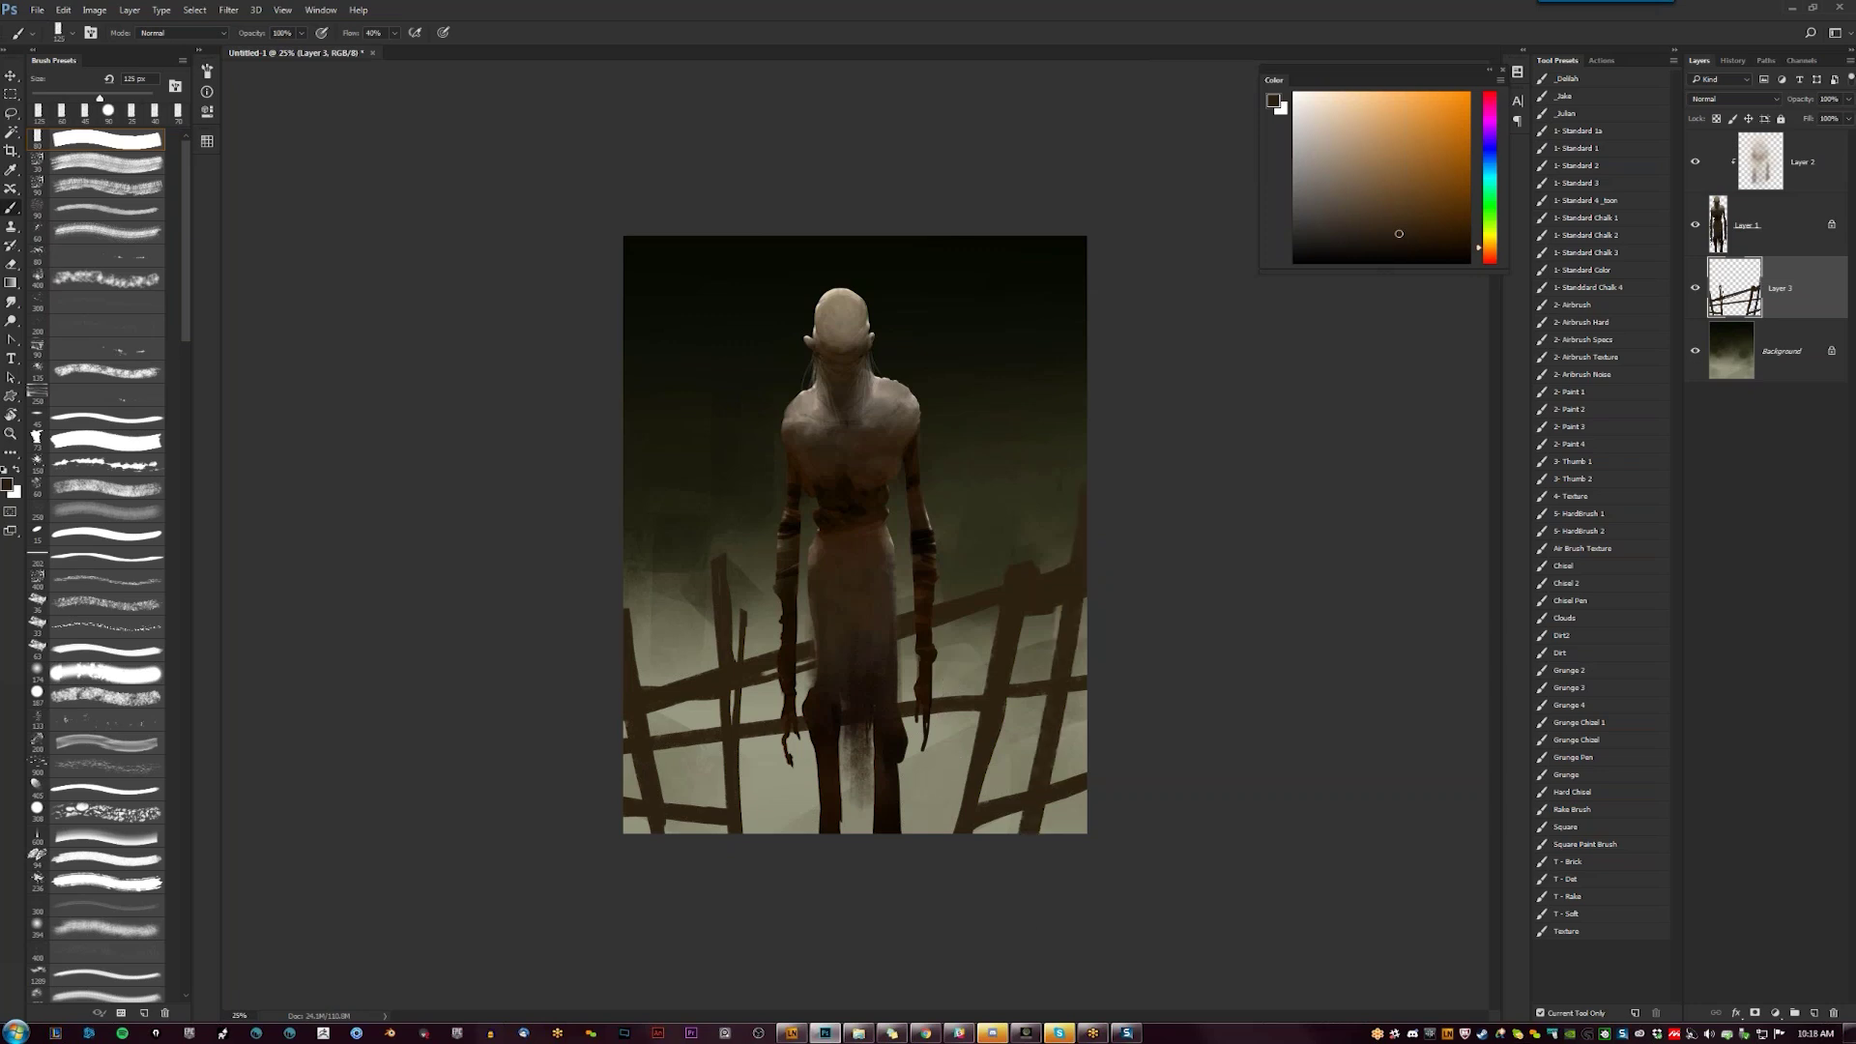
Trim the tip of the rightmost fence post with the eraser
{"action": "mouse_move", "coordinate": [958, 1032]}
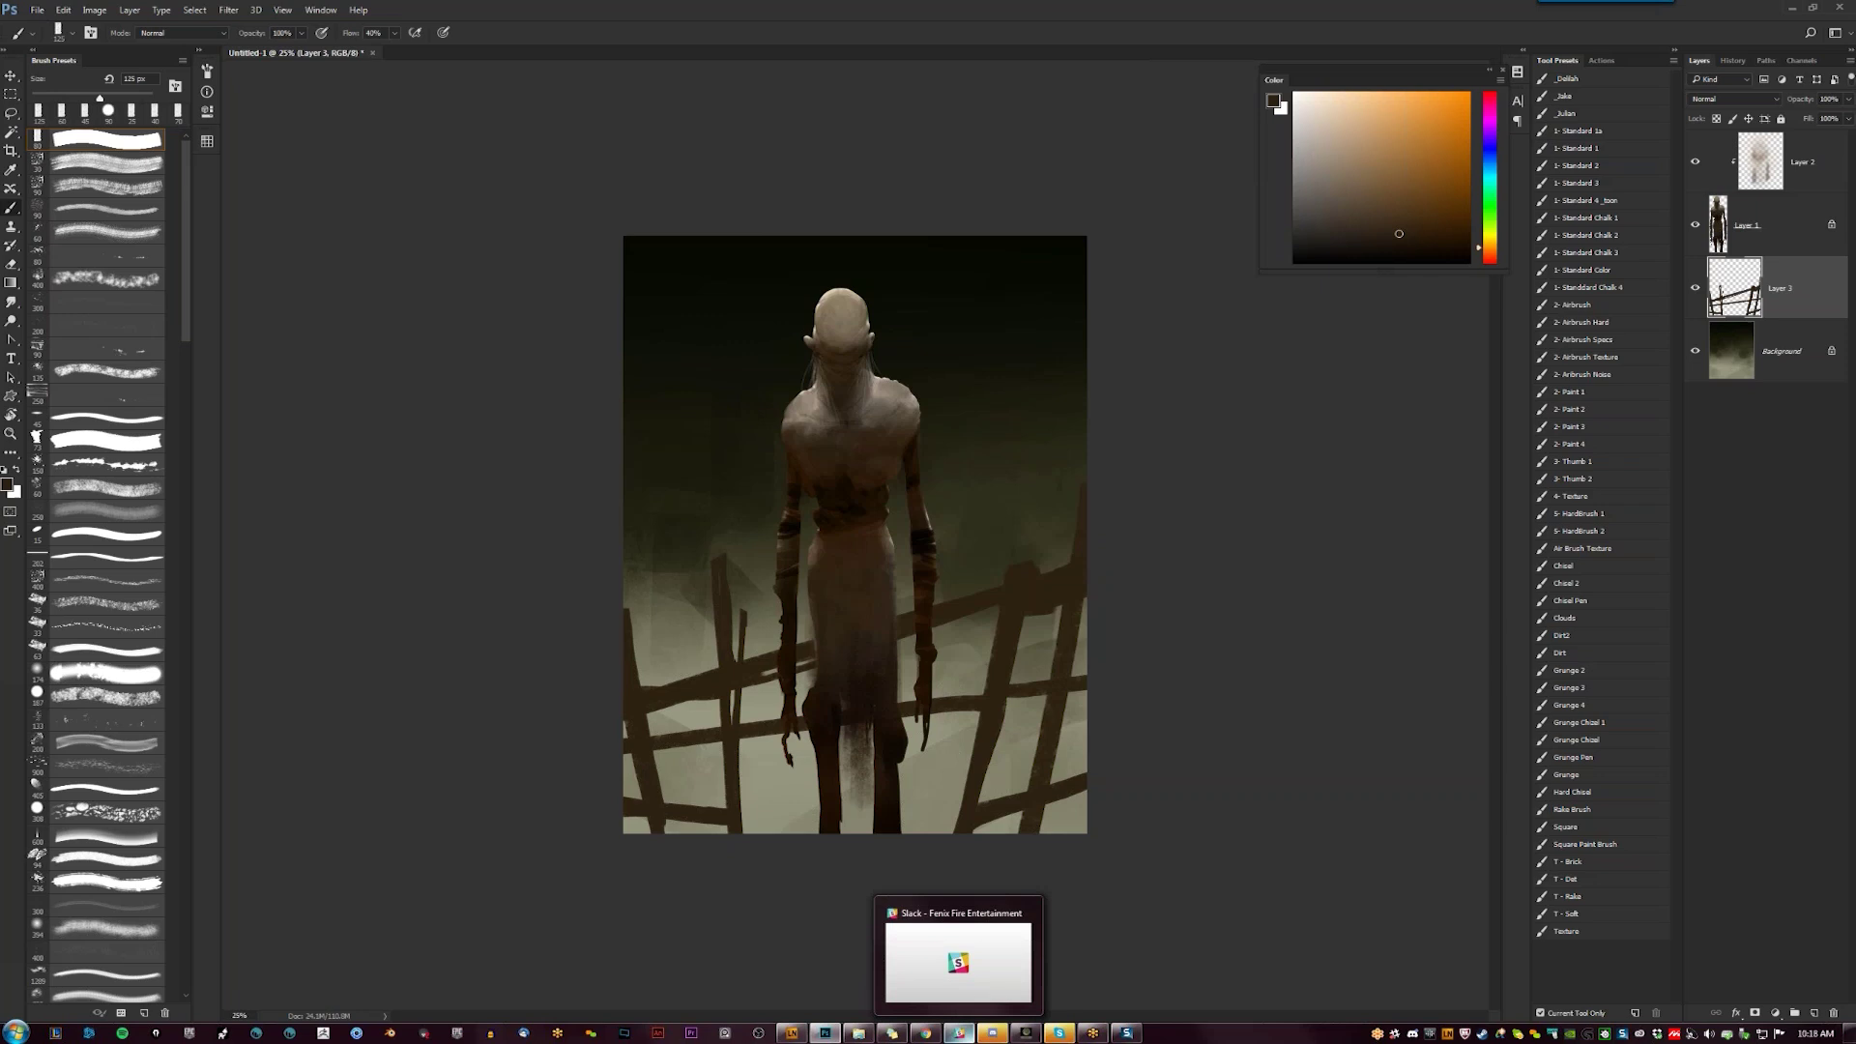
{"action": "key", "text": "z"}
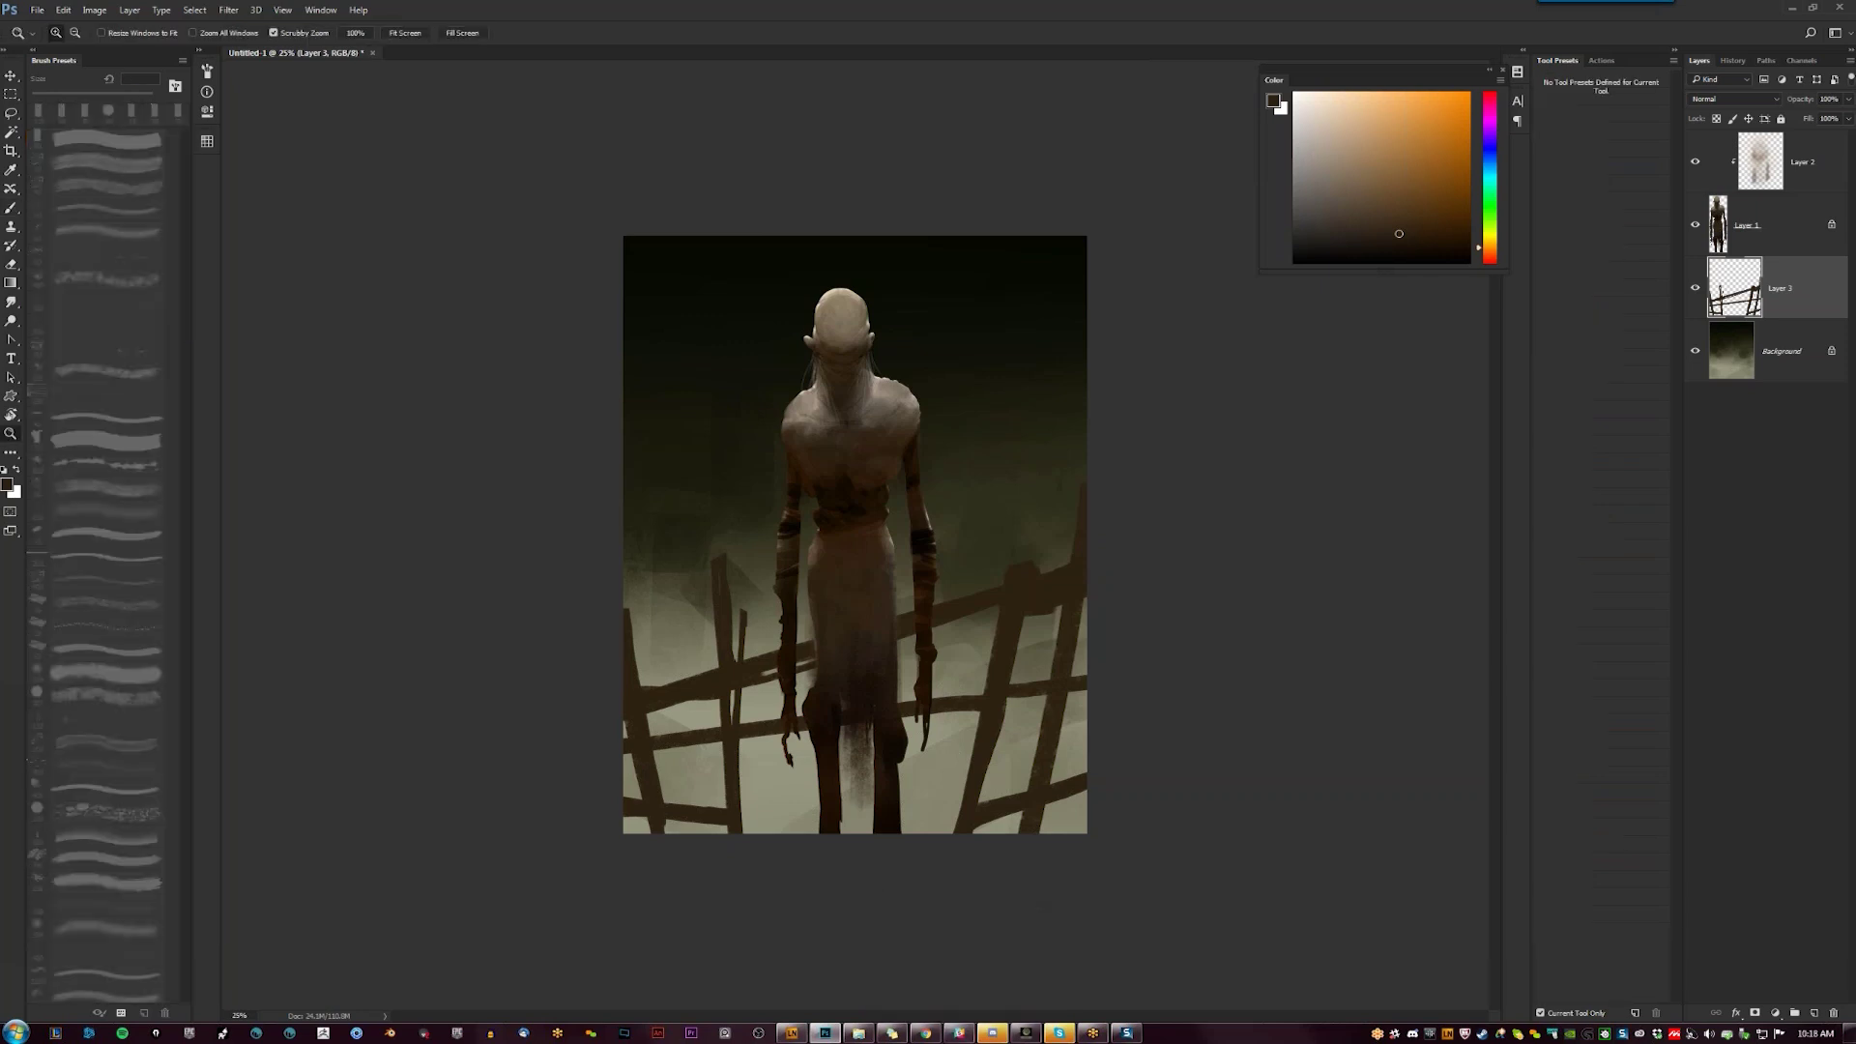
{"action": "left_click", "coordinate": [1139, 639]}
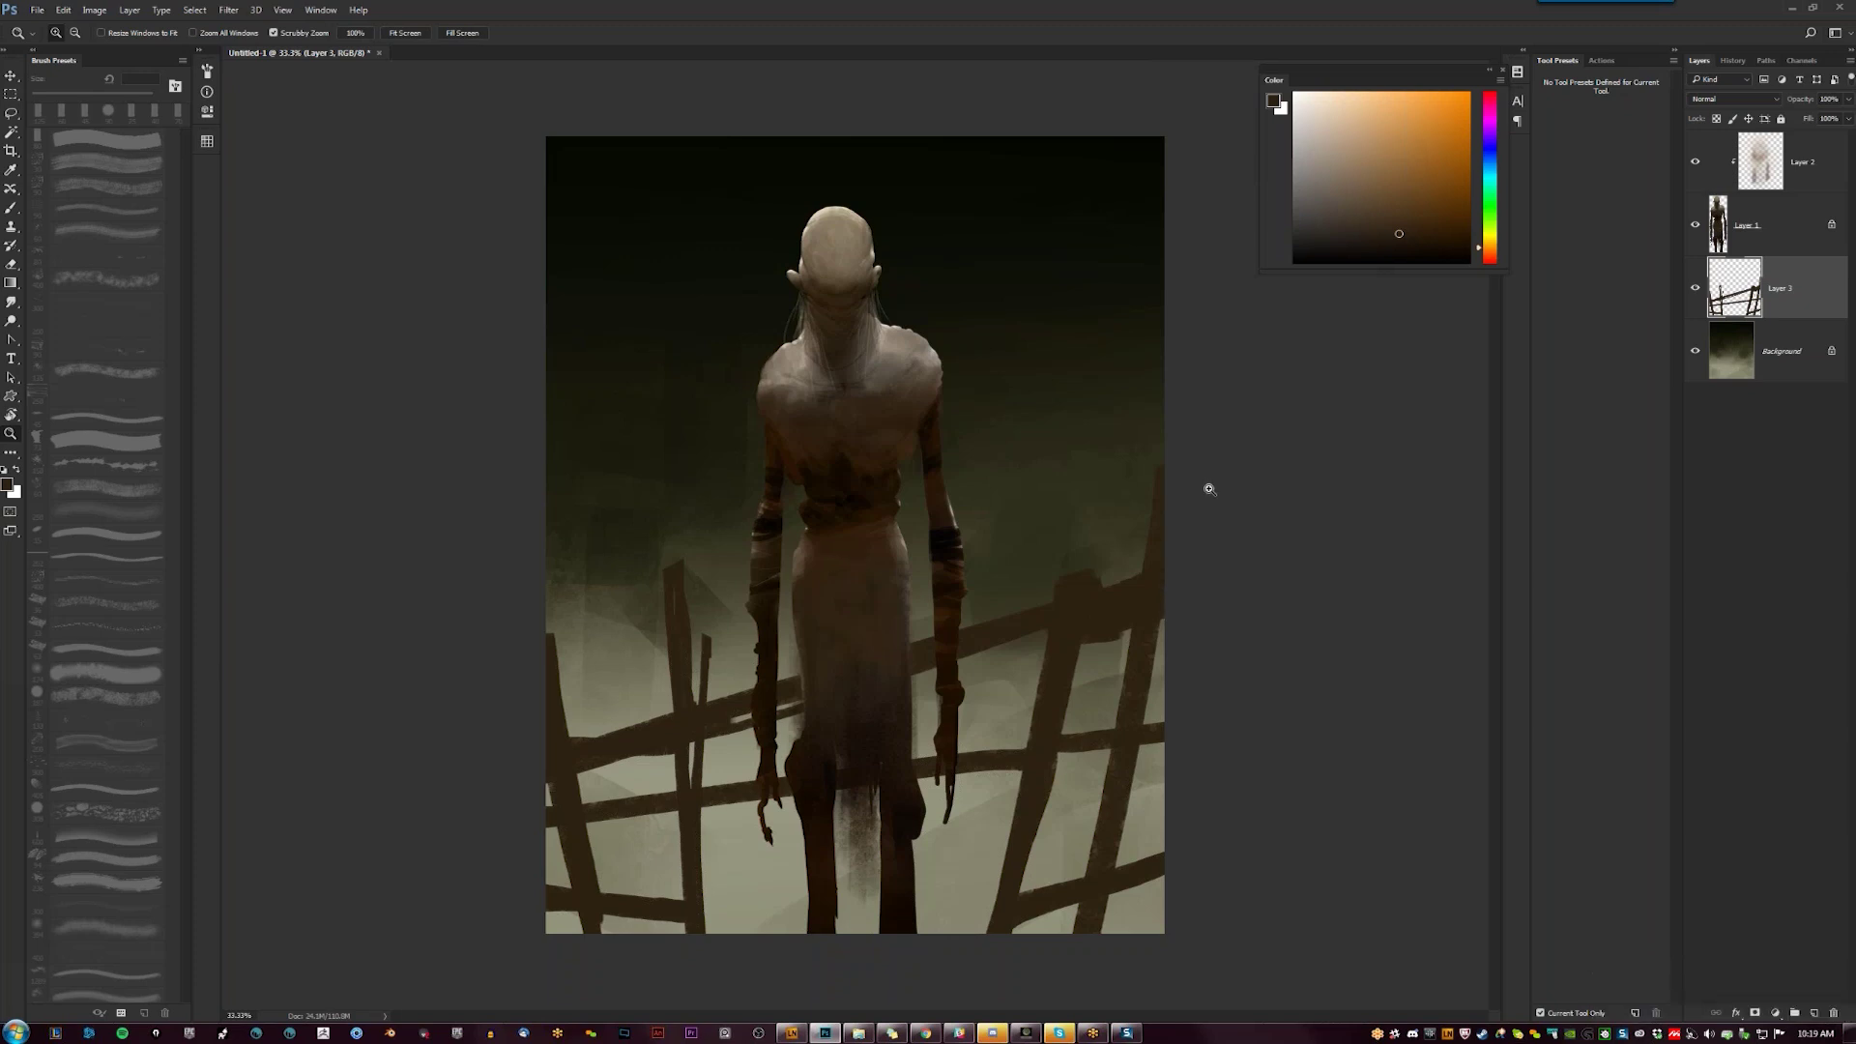
{"action": "key", "text": "e"}
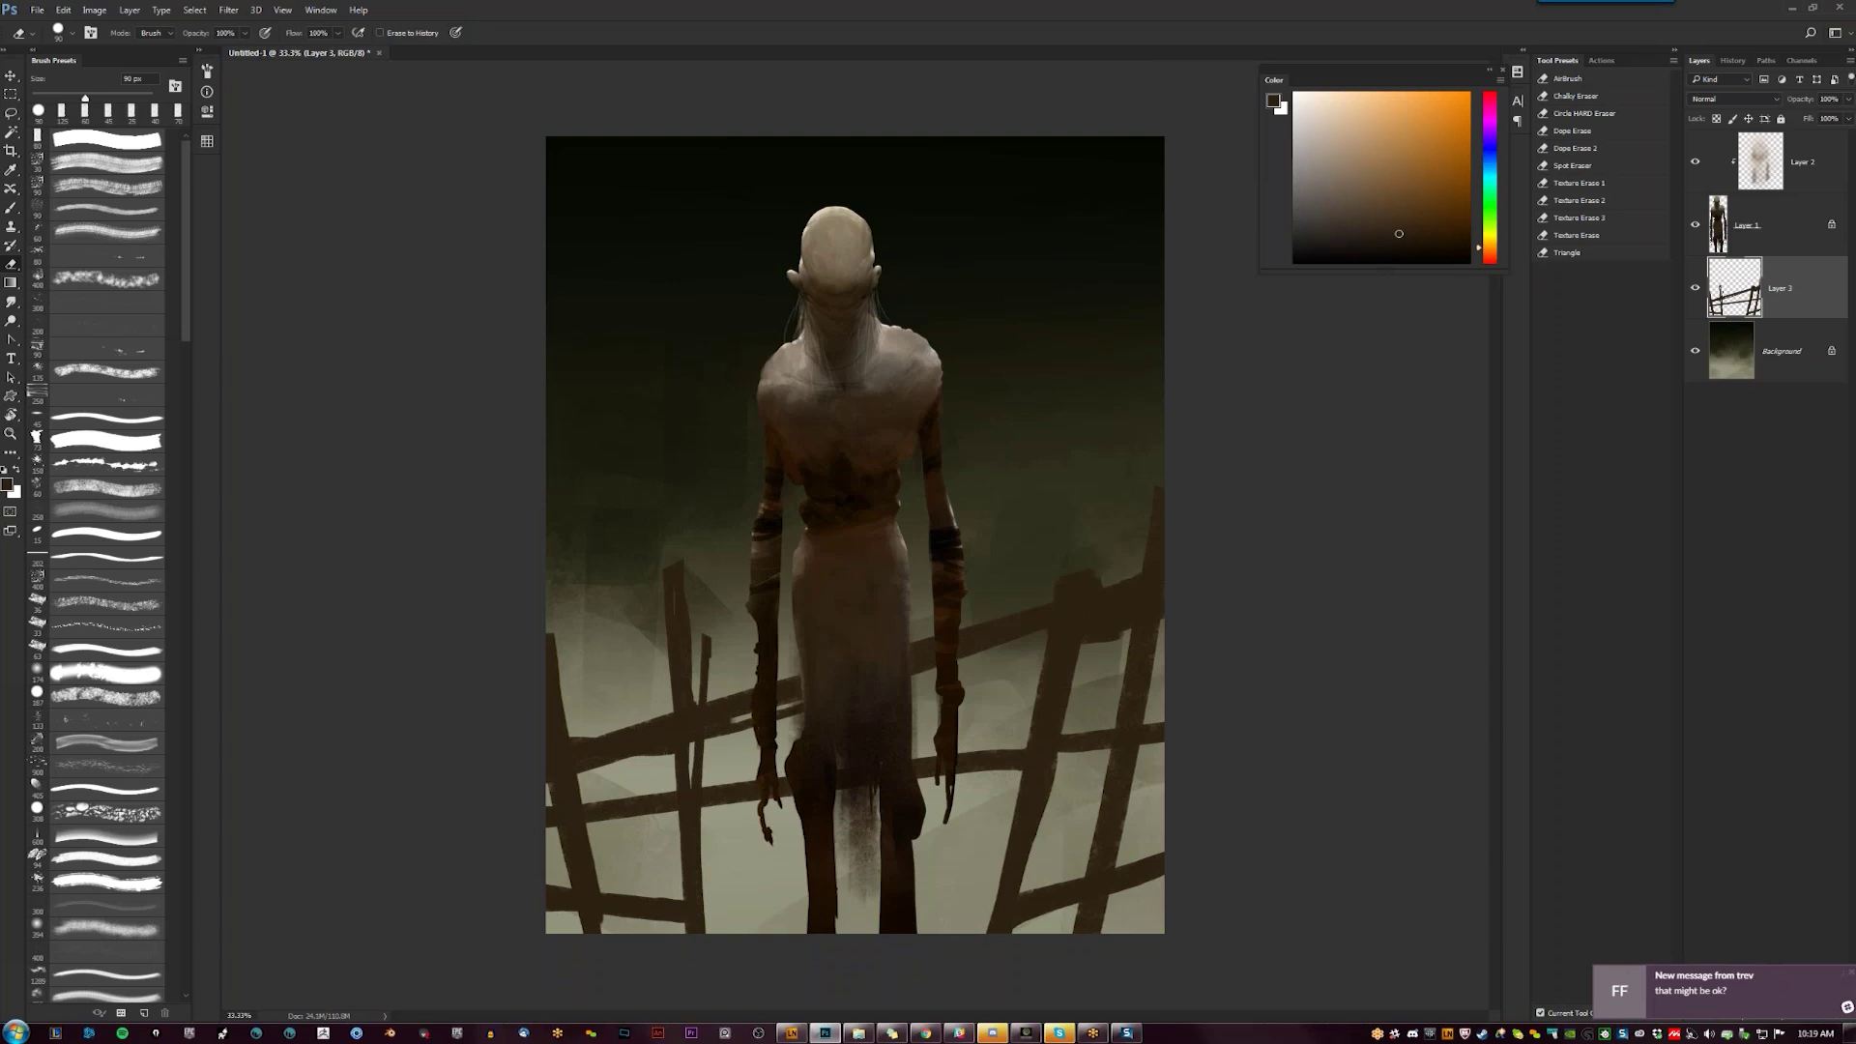
Try strokes down the rightmost fence post with a tone sampled from the fence, and reduce the flat brush to 90 px
{"action": "key", "text": "b"}
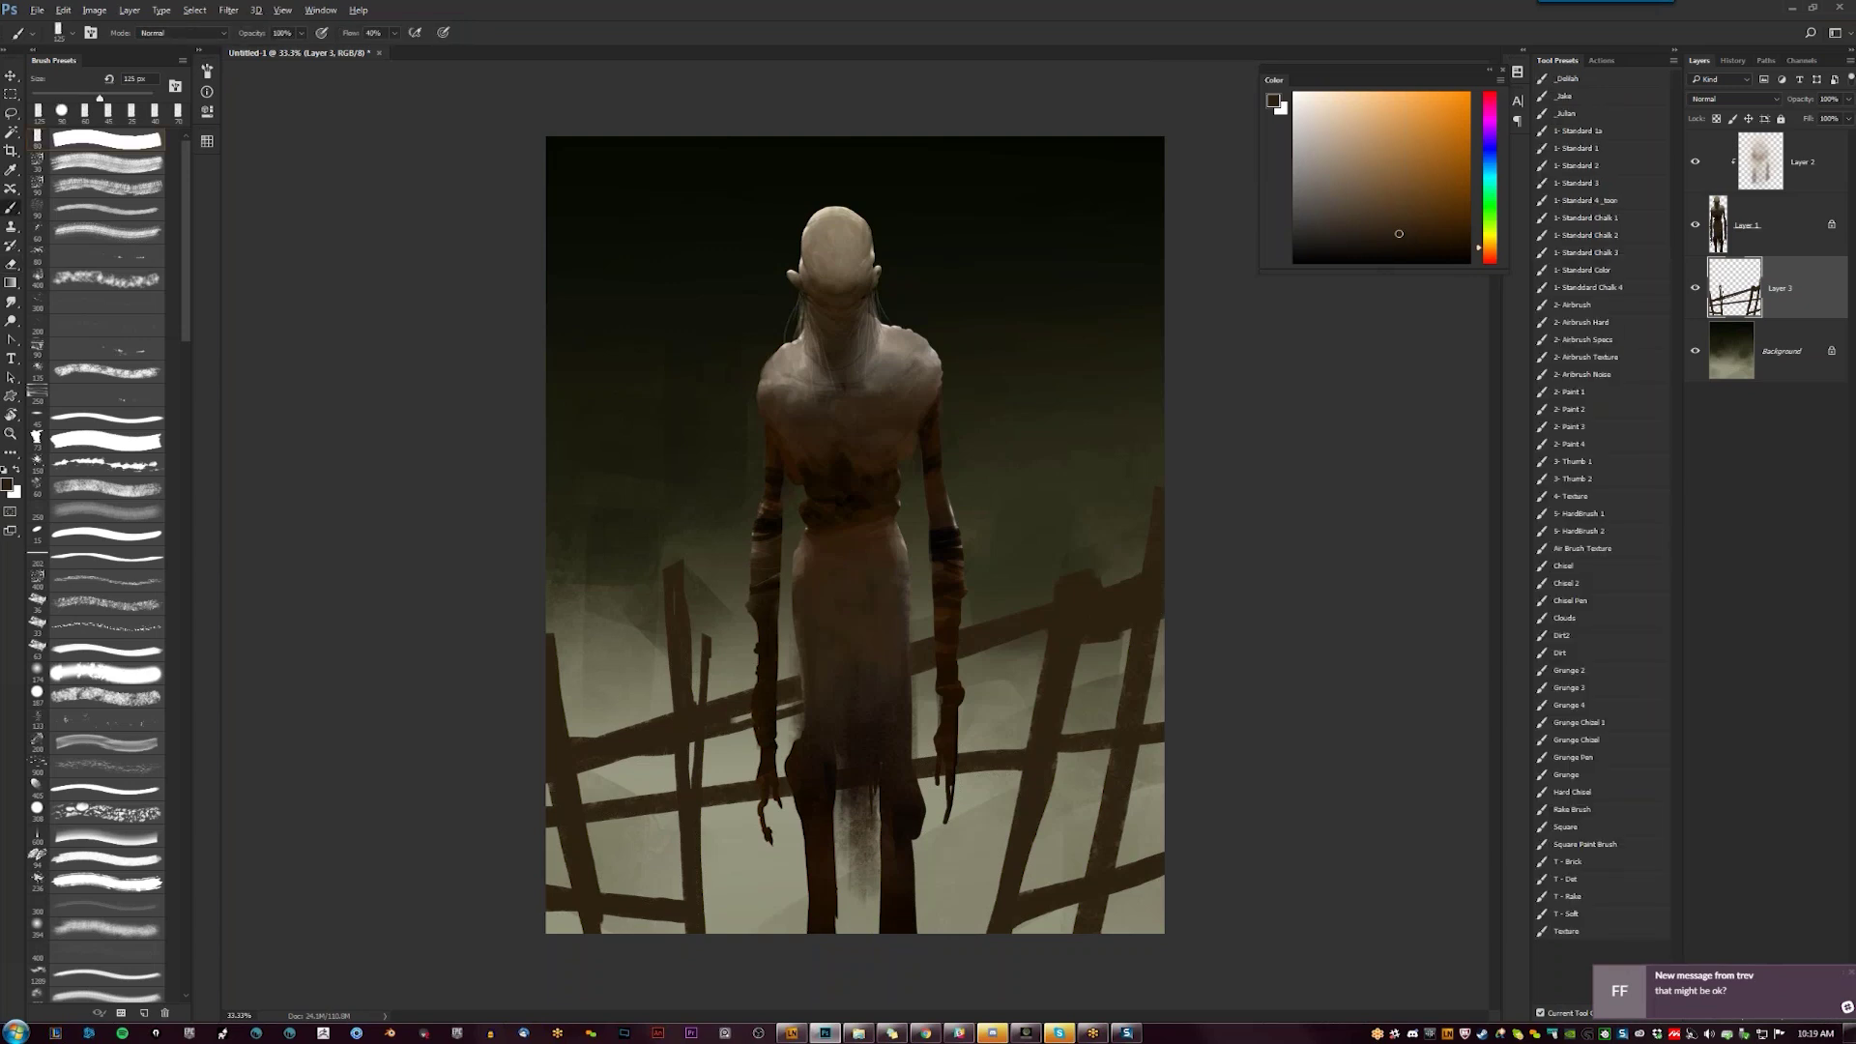
{"action": "left_click_drag", "start_coordinate": [1098, 827], "coordinate": [1084, 965]}
{"action": "key", "text": "ctrl+z"}
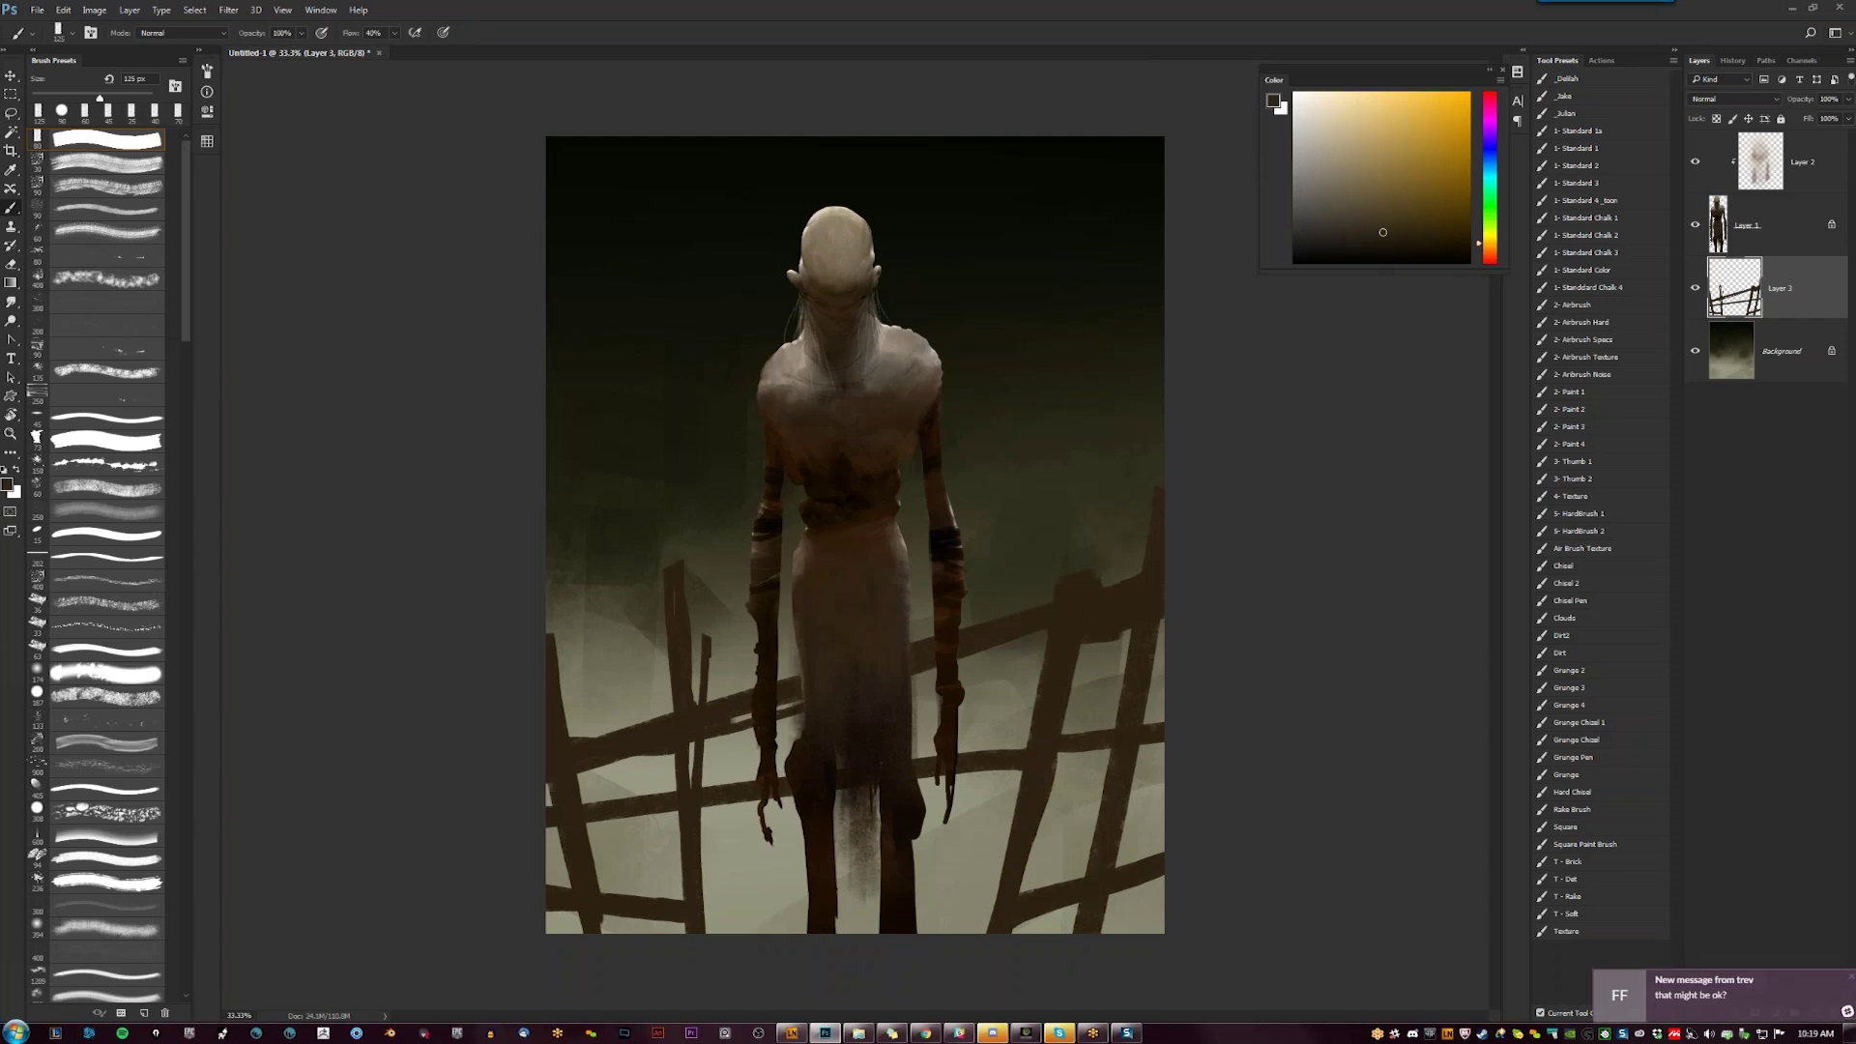
{"action": "left_click", "coordinate": [1098, 826], "text": "alt"}
{"action": "mouse_move", "coordinate": [1121, 646]}
{"action": "left_mouse_down"}
{"action": "mouse_move", "coordinate": [1068, 879]}
{"action": "mouse_move", "coordinate": [1102, 932]}
{"action": "left_mouse_up"}
{"action": "key", "text": "ctrl+z"}
{"action": "key", "text": "bracketleft"}
{"action": "key", "text": "bracketleft"}
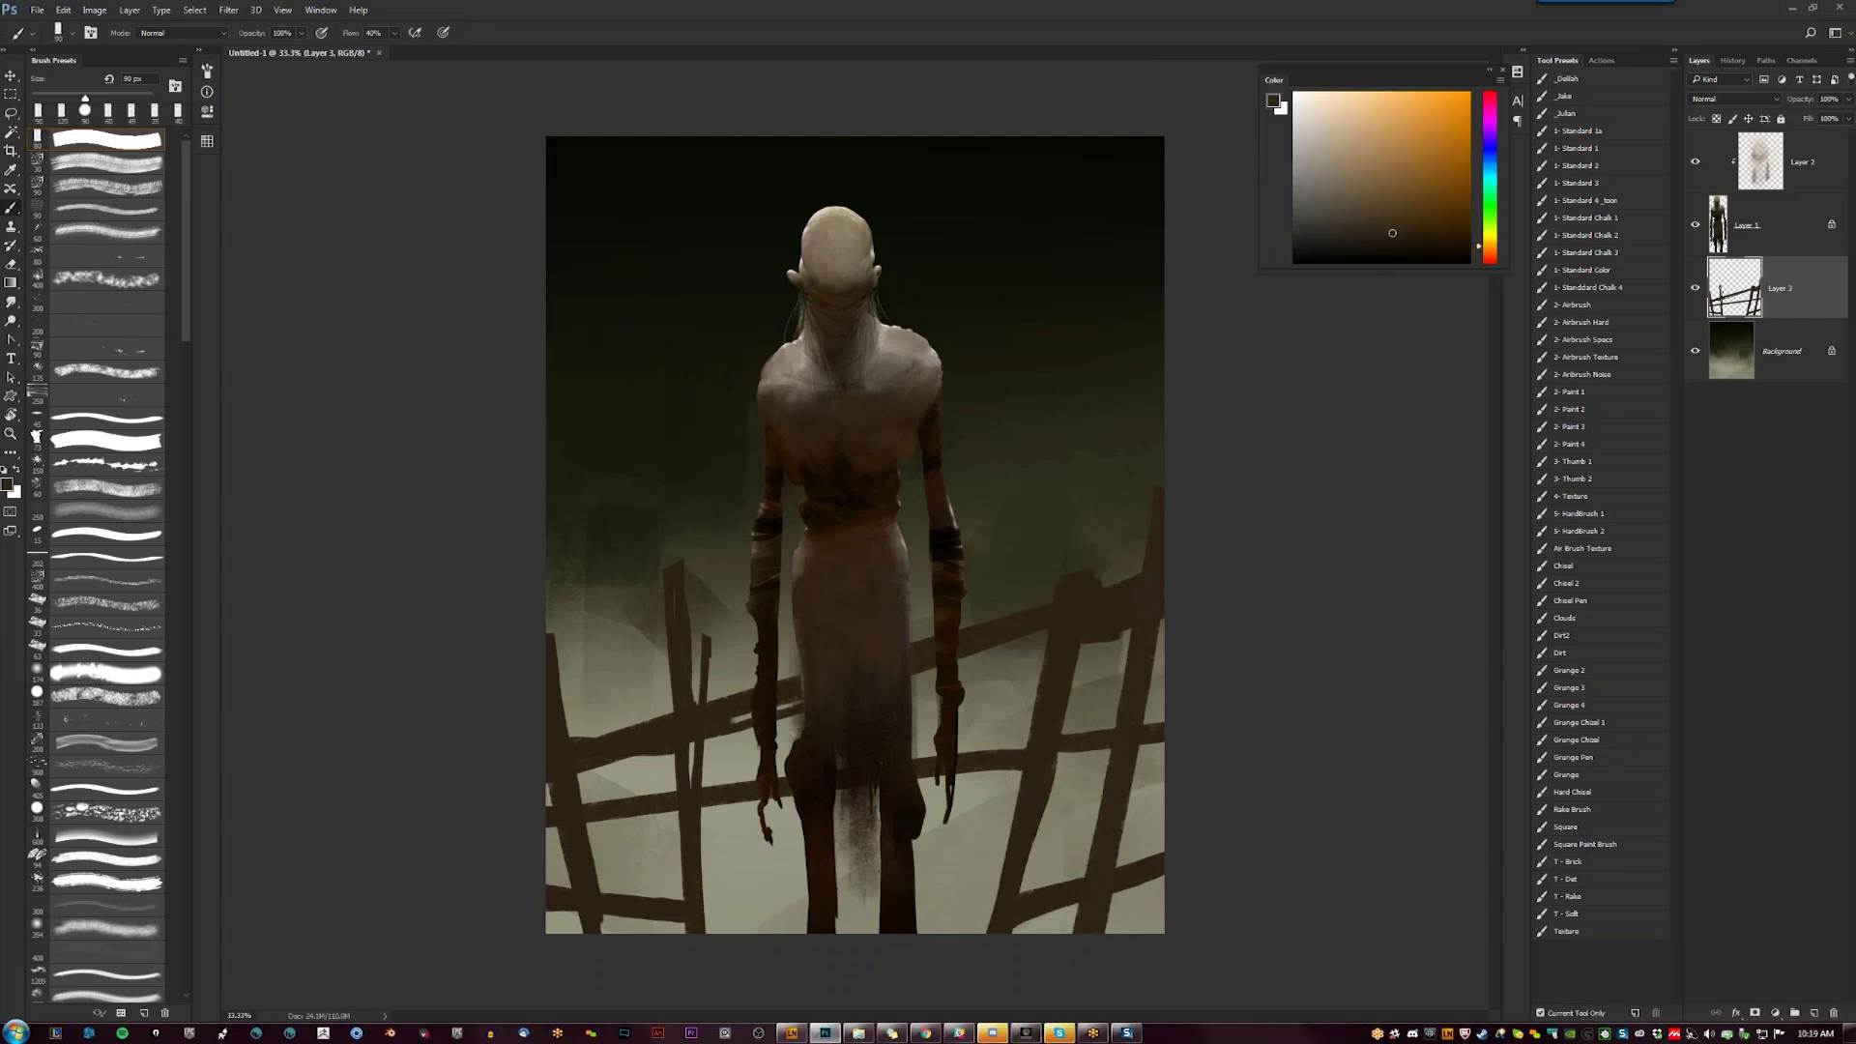
Paint a thin upright post in the fence between the figure and the thick right-hand posts, using a smaller brush
{"action": "key", "text": "bracketleft"}
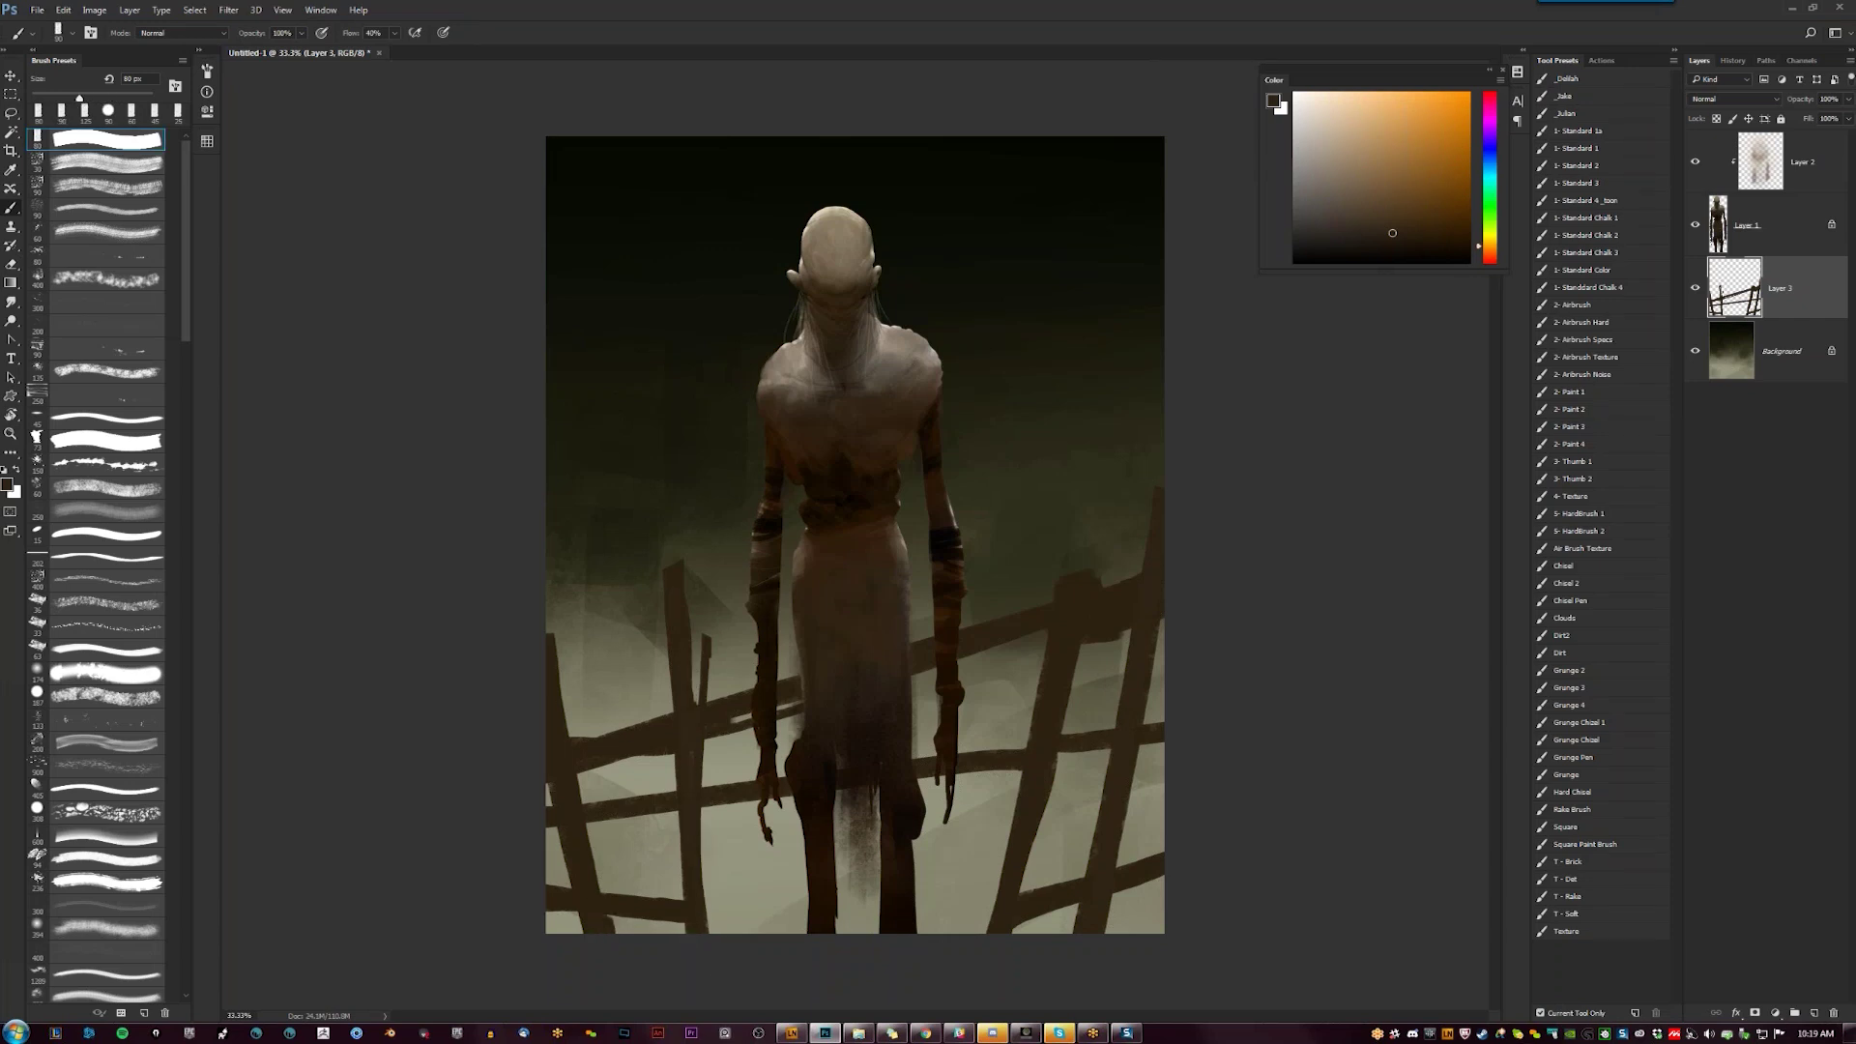
{"action": "key", "text": "bracketleft"}
{"action": "key", "text": "bracketleft"}
{"action": "key", "text": "bracketleft"}
{"action": "key", "text": "bracketleft"}
{"action": "left_click_drag", "start_coordinate": [1031, 570], "coordinate": [1017, 768]}
{"action": "key", "text": "e"}
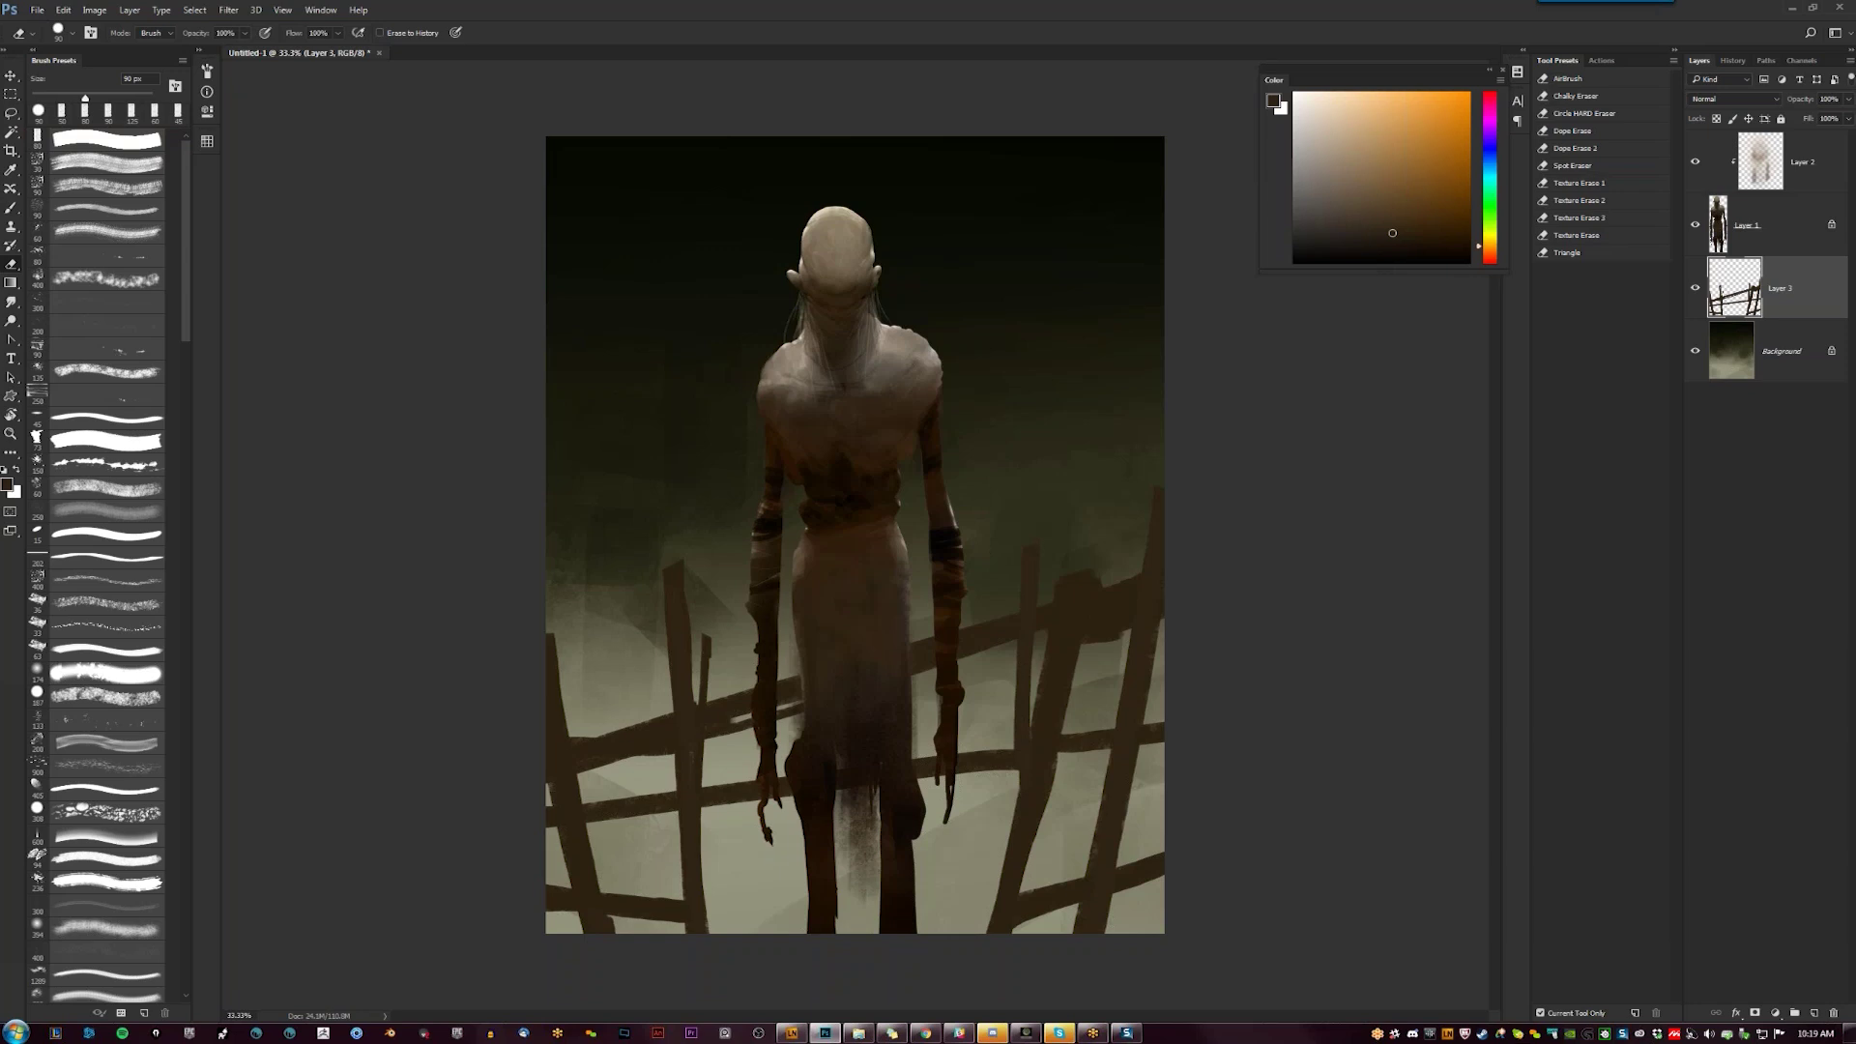
{"action": "key", "text": "b"}
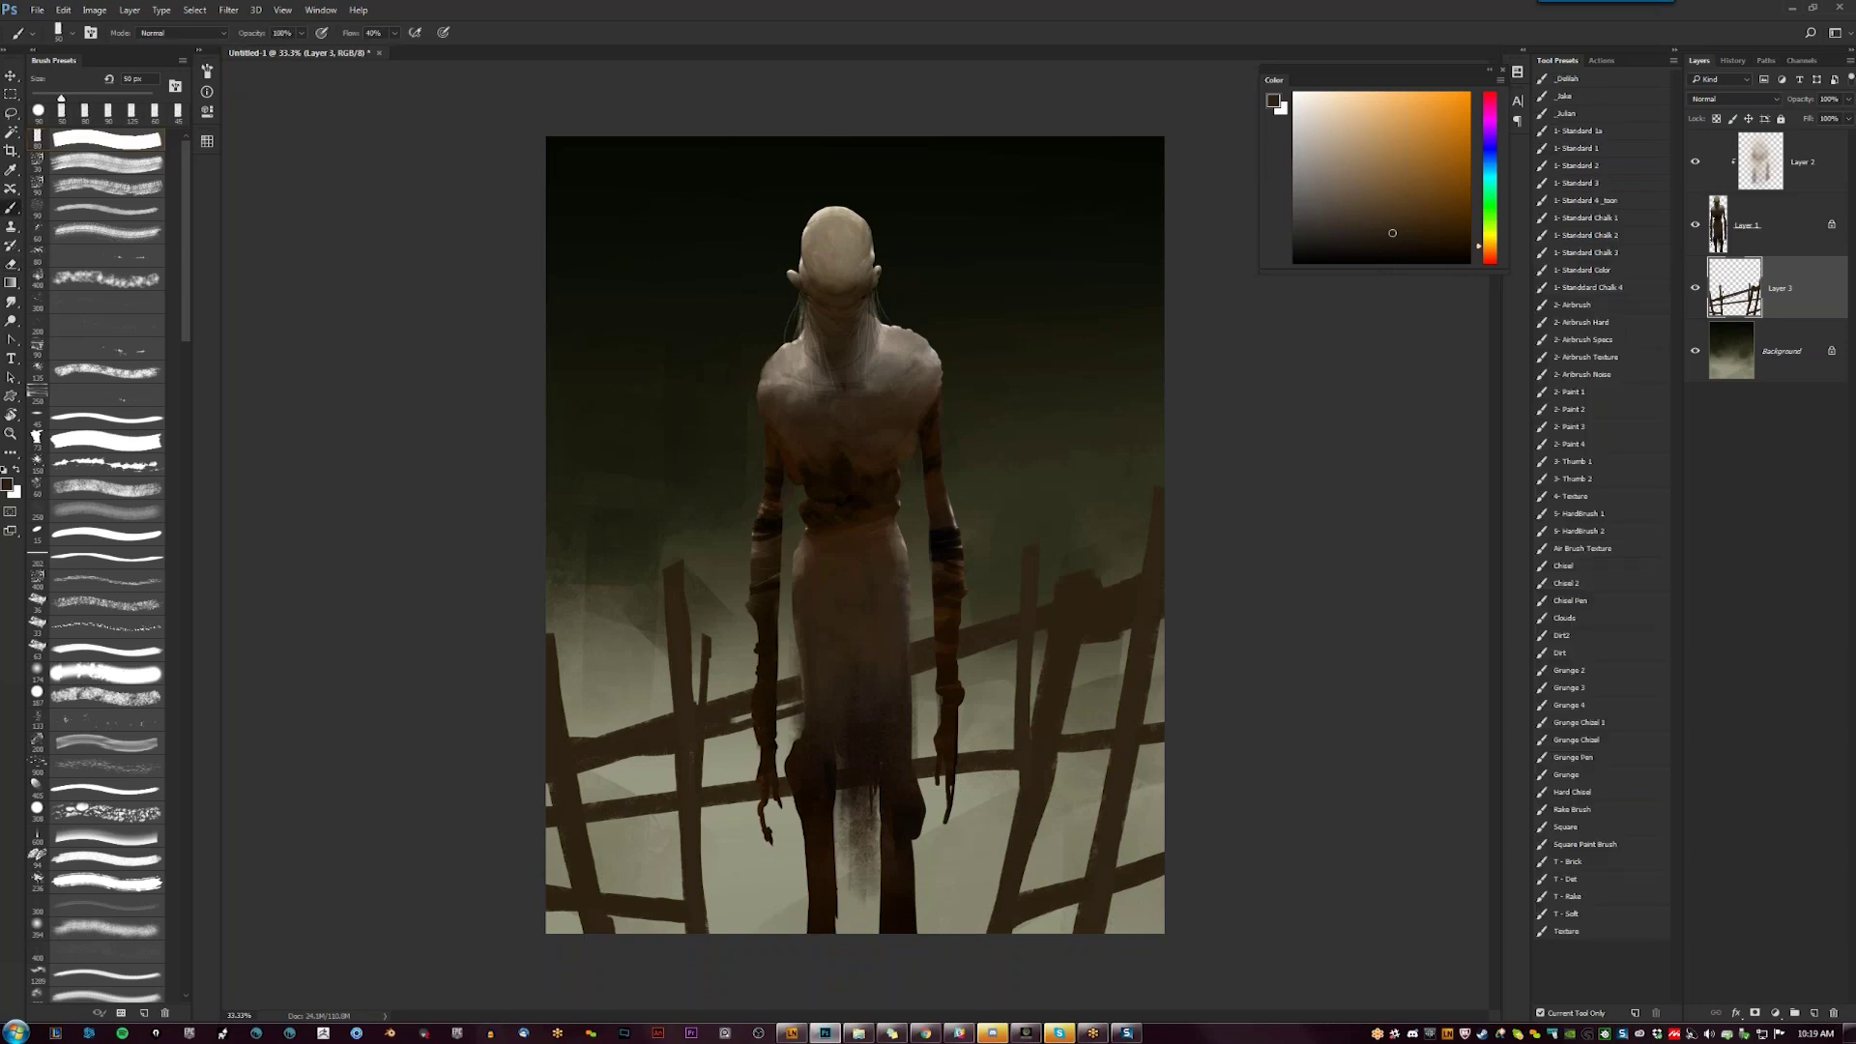
Darken the fence layer by lowering its lightness with a Hue/Saturation adjustment
{"action": "key", "text": "ctrl+u"}
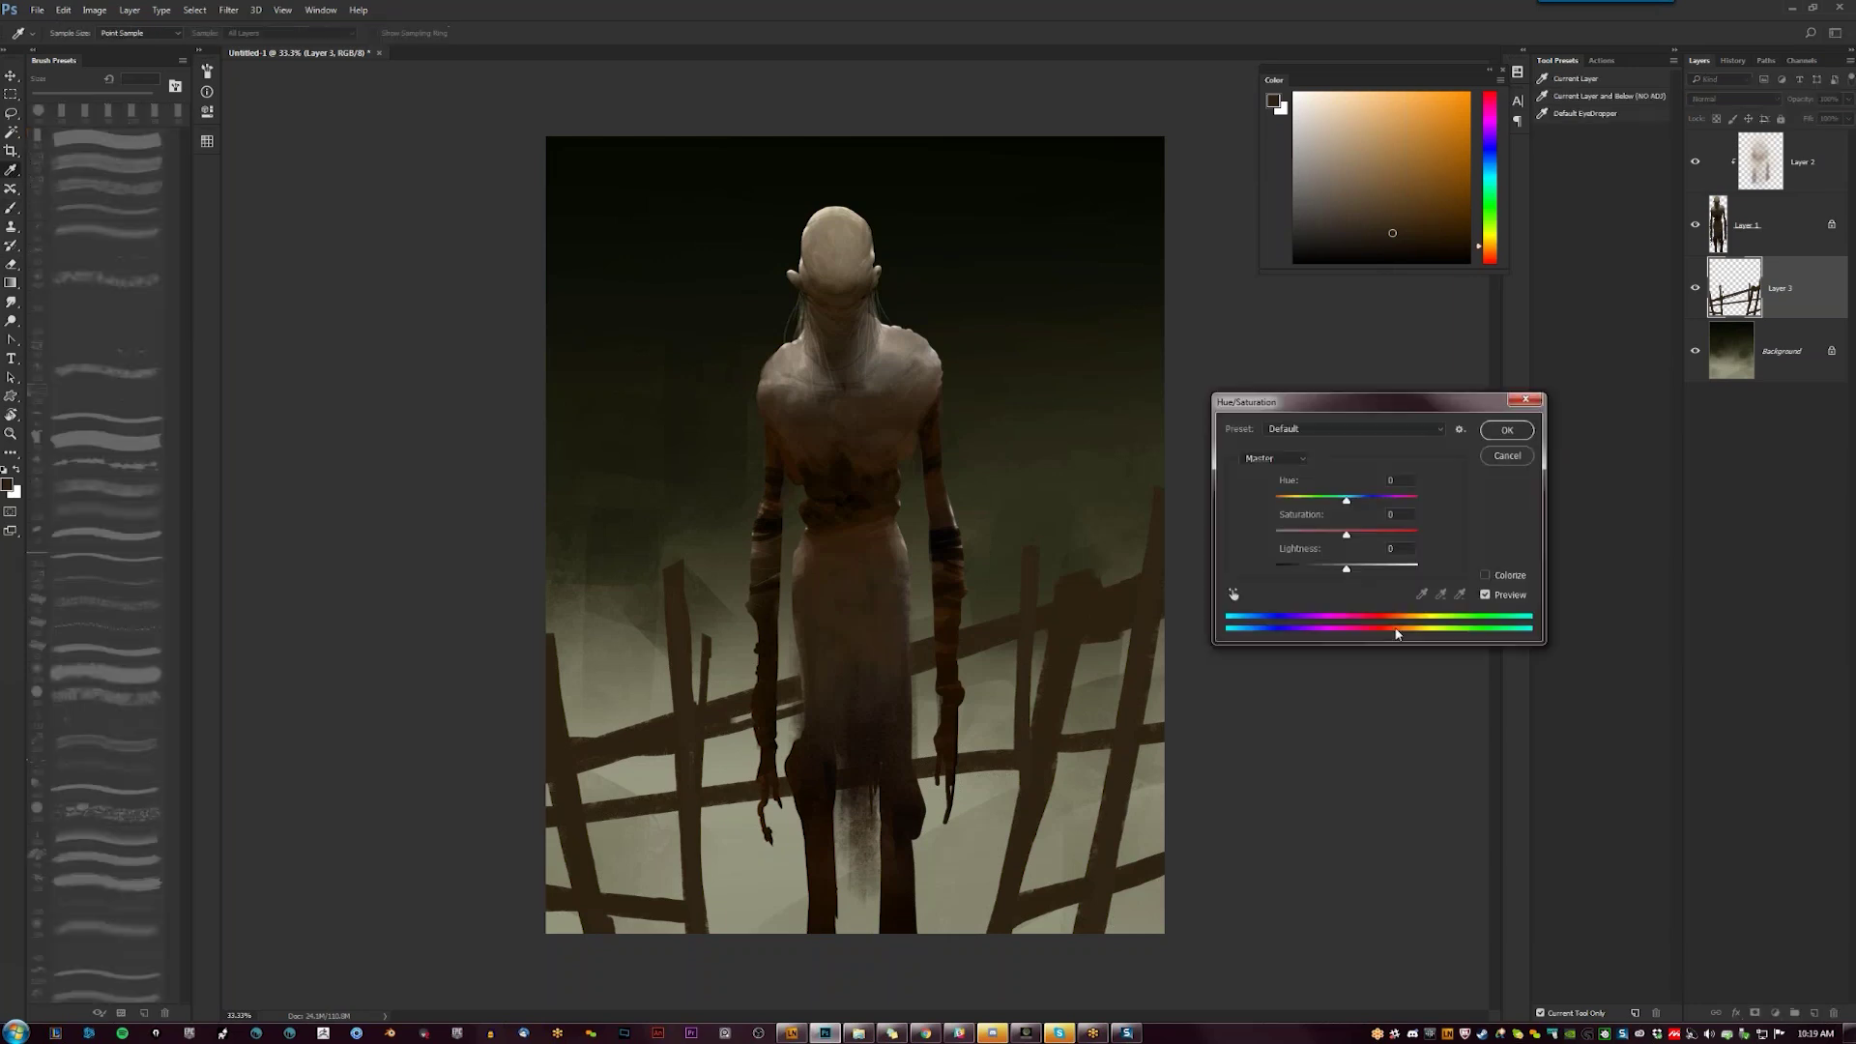
{"action": "left_click_drag", "start_coordinate": [1346, 565], "coordinate": [1316, 572]}
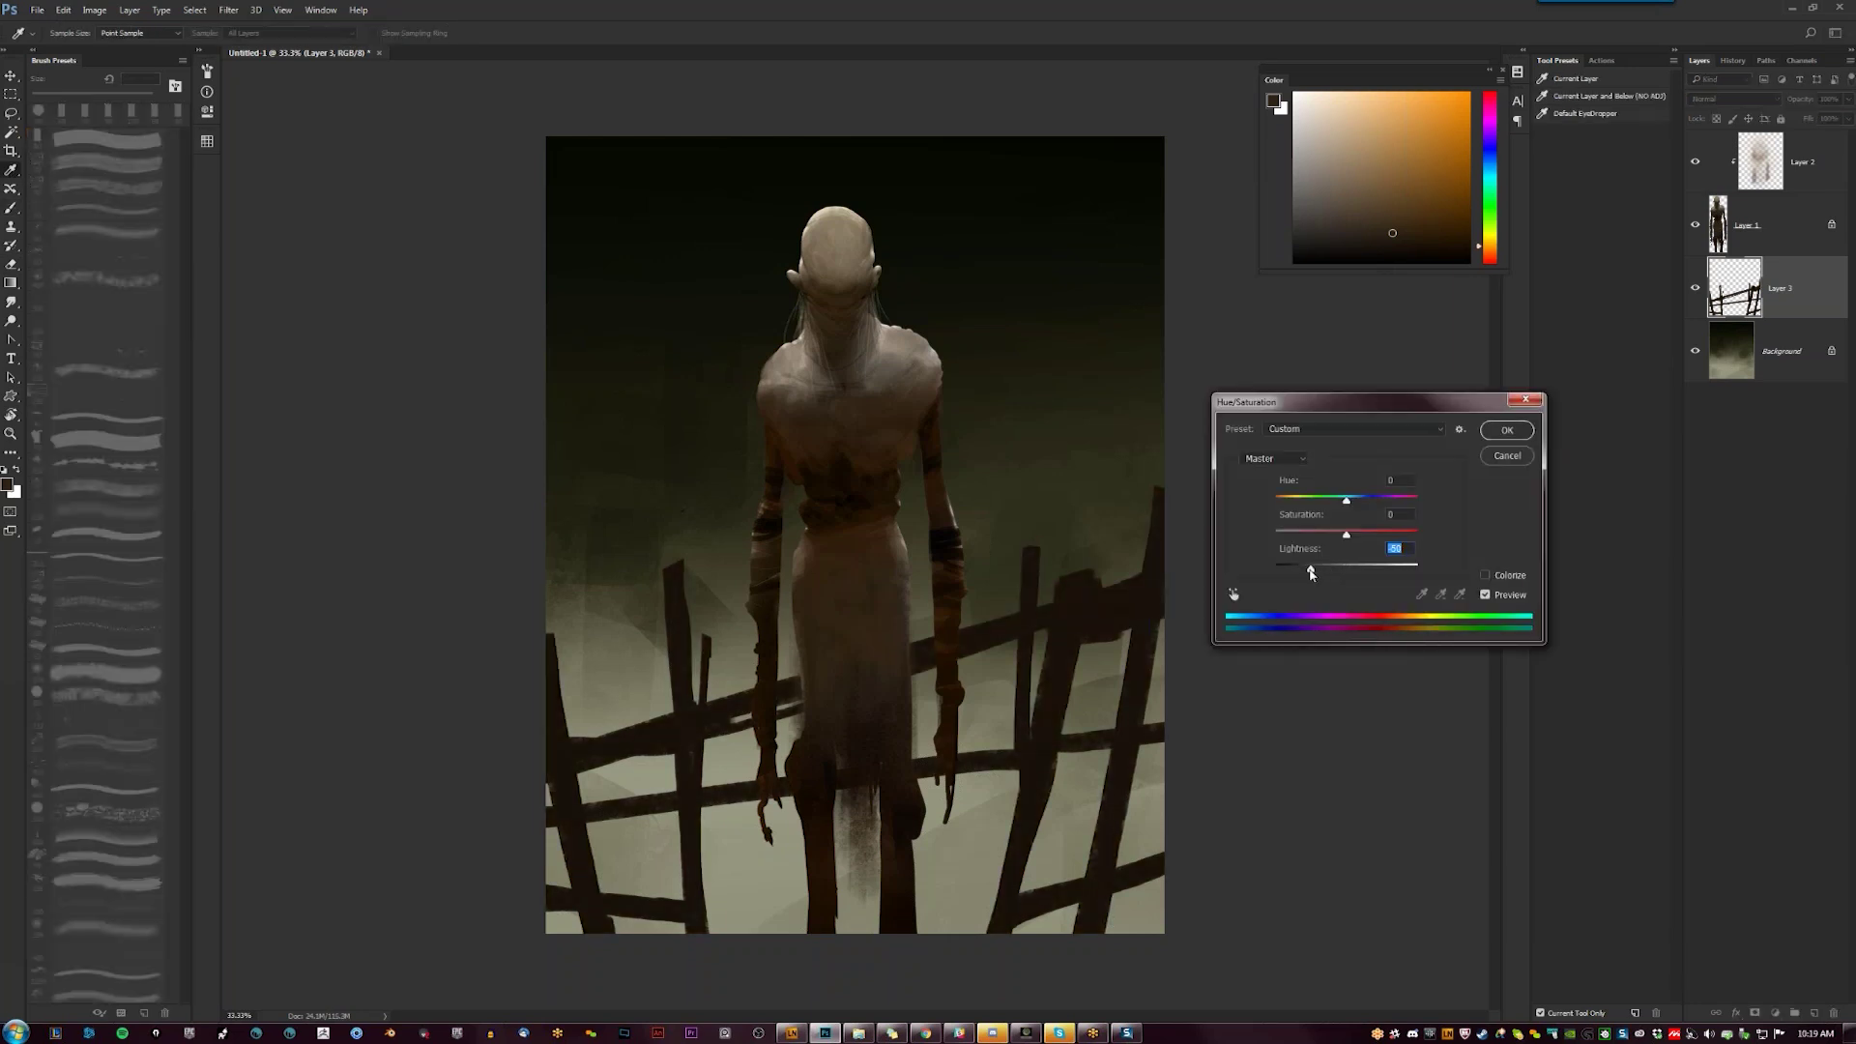
{"action": "key", "text": "Return"}
{"action": "key", "text": "b"}
On a new layer above Background, paint a wide ground band across the canvas bottom with a large brush and a sampled dark olive
{"action": "left_click", "coordinate": [1809, 348]}
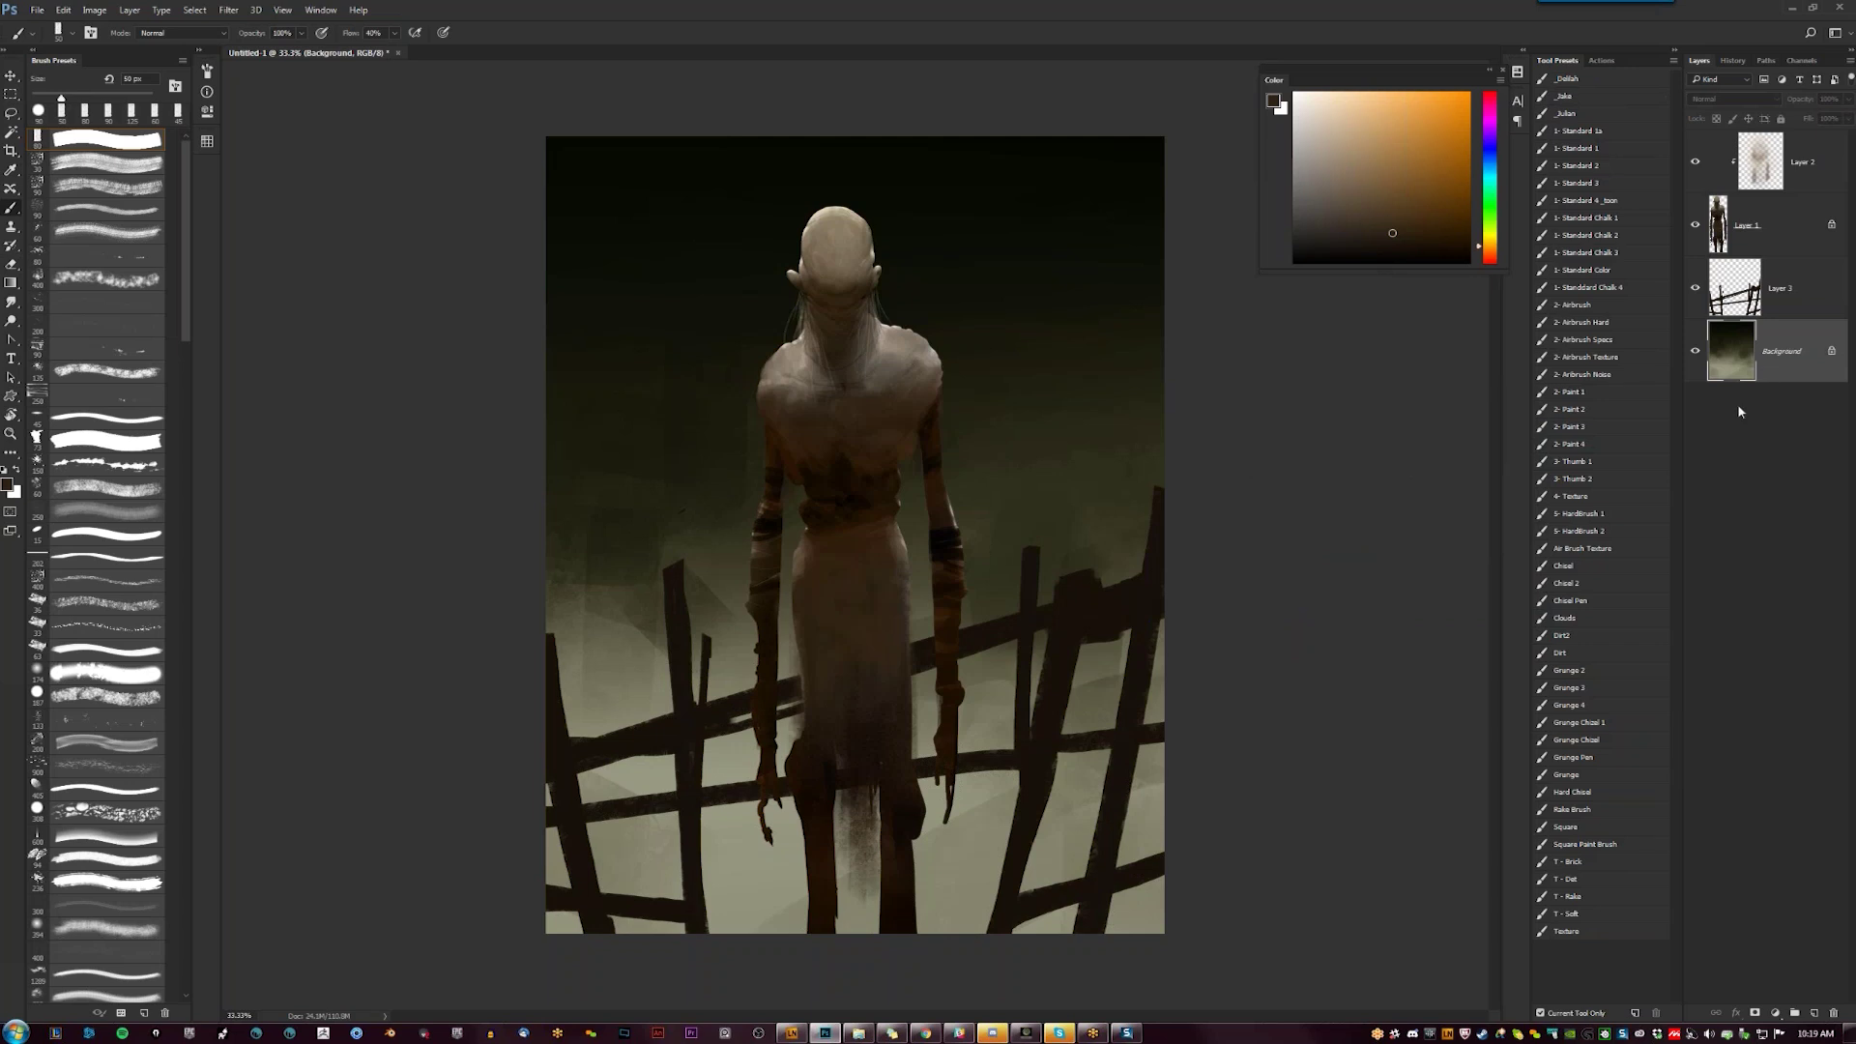
{"action": "left_click", "coordinate": [1002, 595], "text": "alt"}
{"action": "key", "text": "bracketright"}
{"action": "key", "text": "bracketright"}
{"action": "key", "text": "bracketright"}
{"action": "key", "text": "bracketright"}
{"action": "key", "text": "bracketright"}
{"action": "key", "text": "bracketright"}
{"action": "key", "text": "bracketright"}
{"action": "key", "text": "bracketright"}
{"action": "key", "text": "bracketright"}
{"action": "key", "text": "bracketright"}
{"action": "key", "text": "bracketright"}
{"action": "key", "text": "bracketright"}
{"action": "key", "text": "bracketright"}
{"action": "key", "text": "bracketright"}
{"action": "key", "text": "bracketright"}
{"action": "key", "text": "bracketright"}
{"action": "key", "text": "bracketright"}
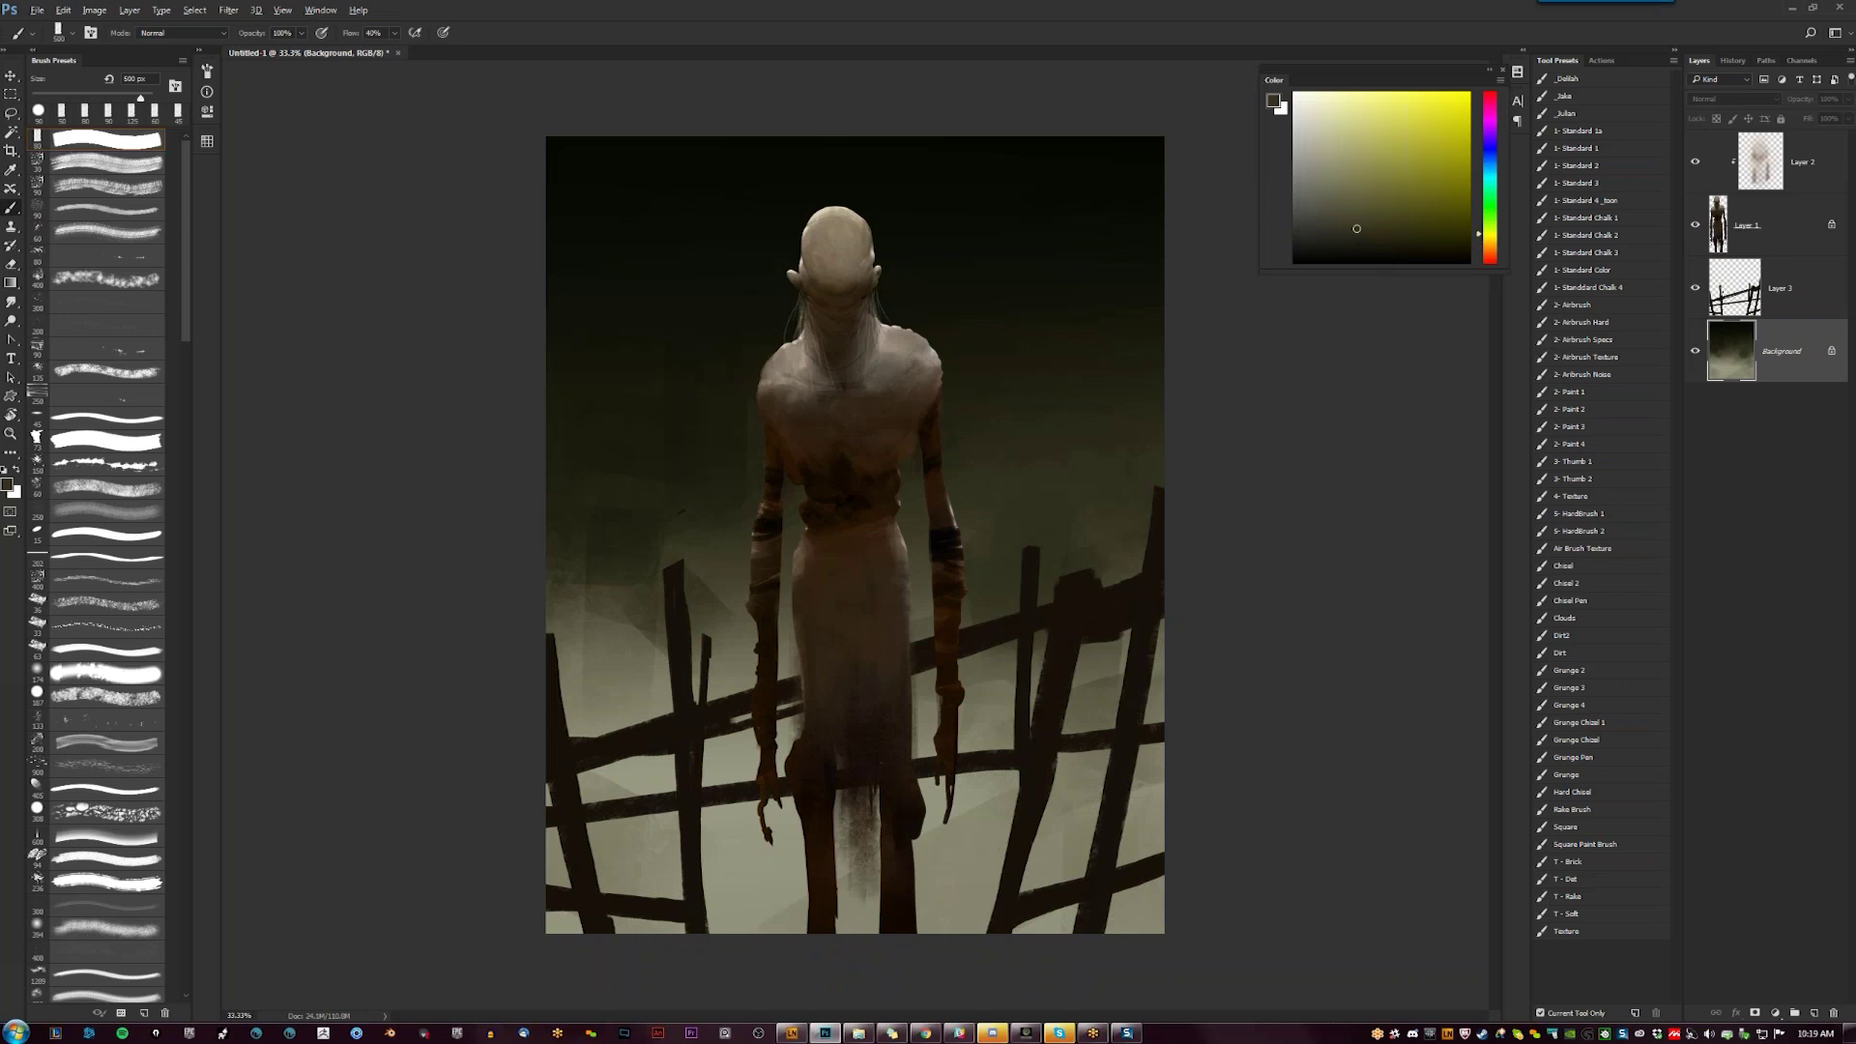
{"action": "key", "text": "ctrl+shift+alt+n"}
{"action": "left_click_drag", "start_coordinate": [580, 870], "coordinate": [1217, 884]}
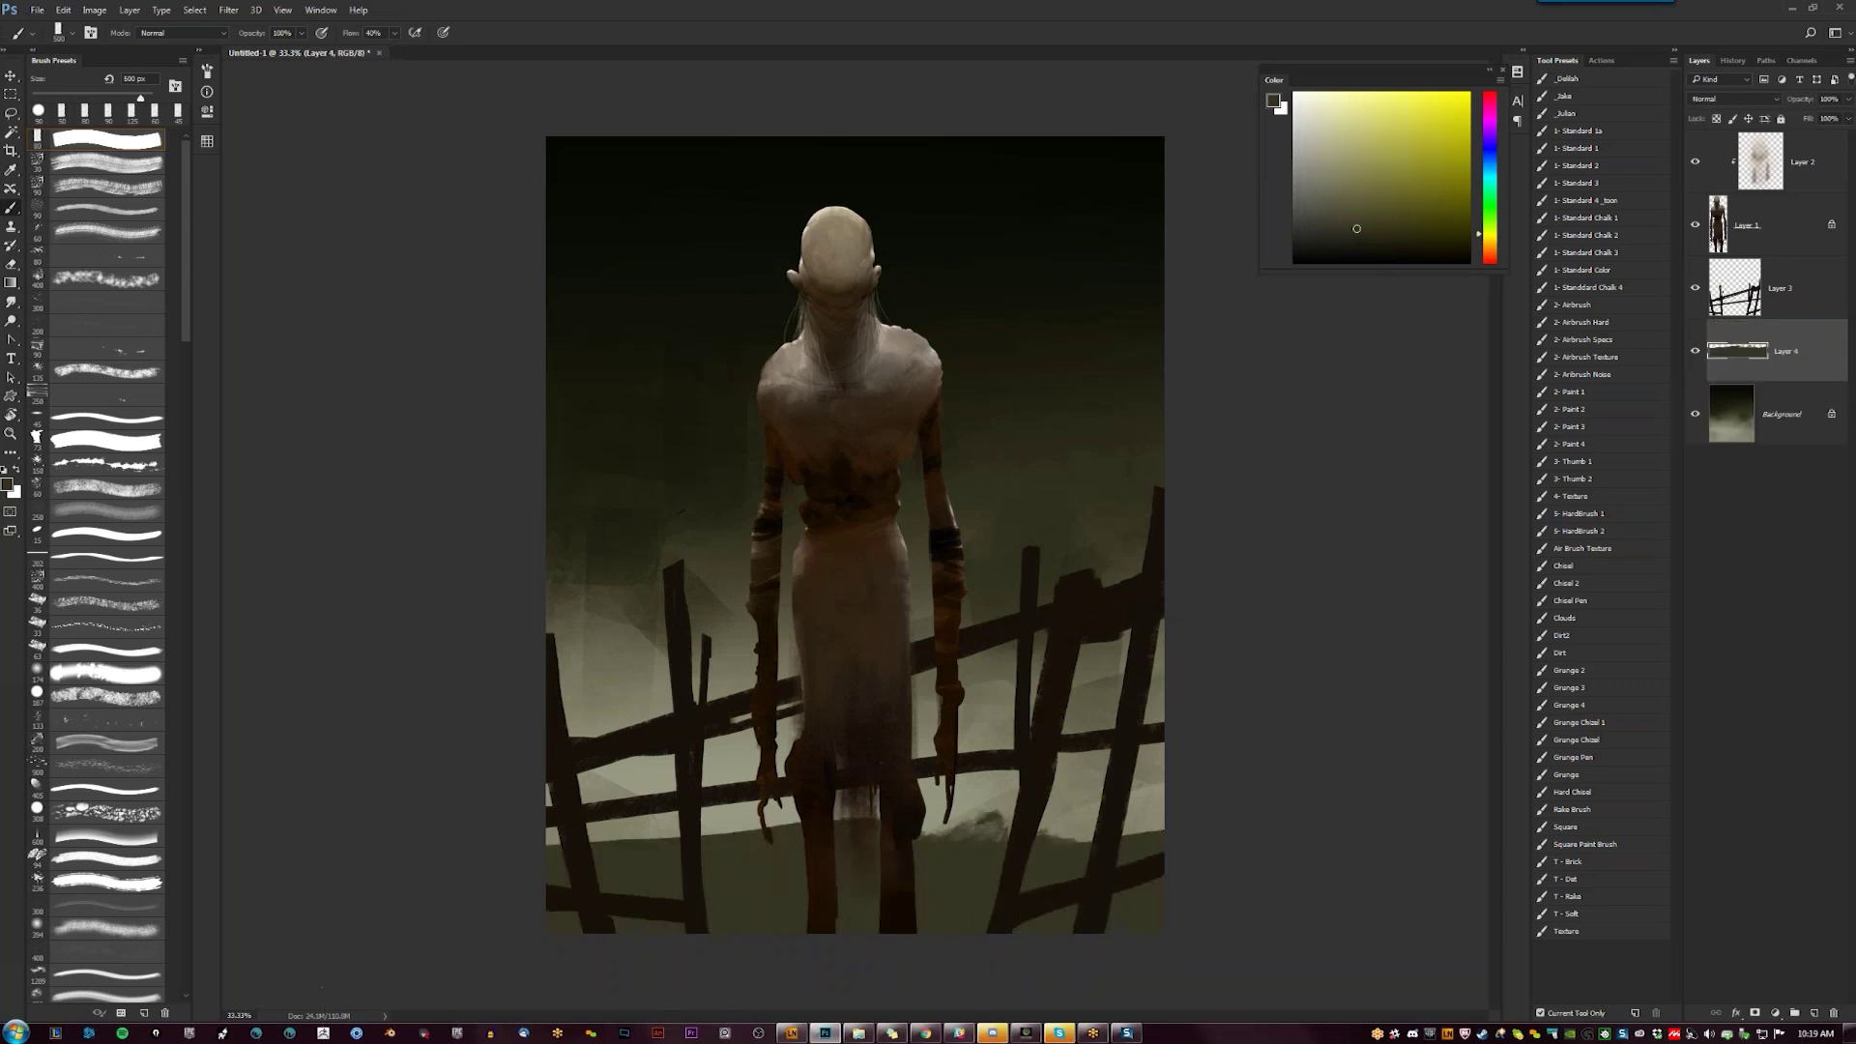
Erase the stray marks along the ground band's upper edge on Layer 4 to clean up the horizon
{"action": "key", "text": "e"}
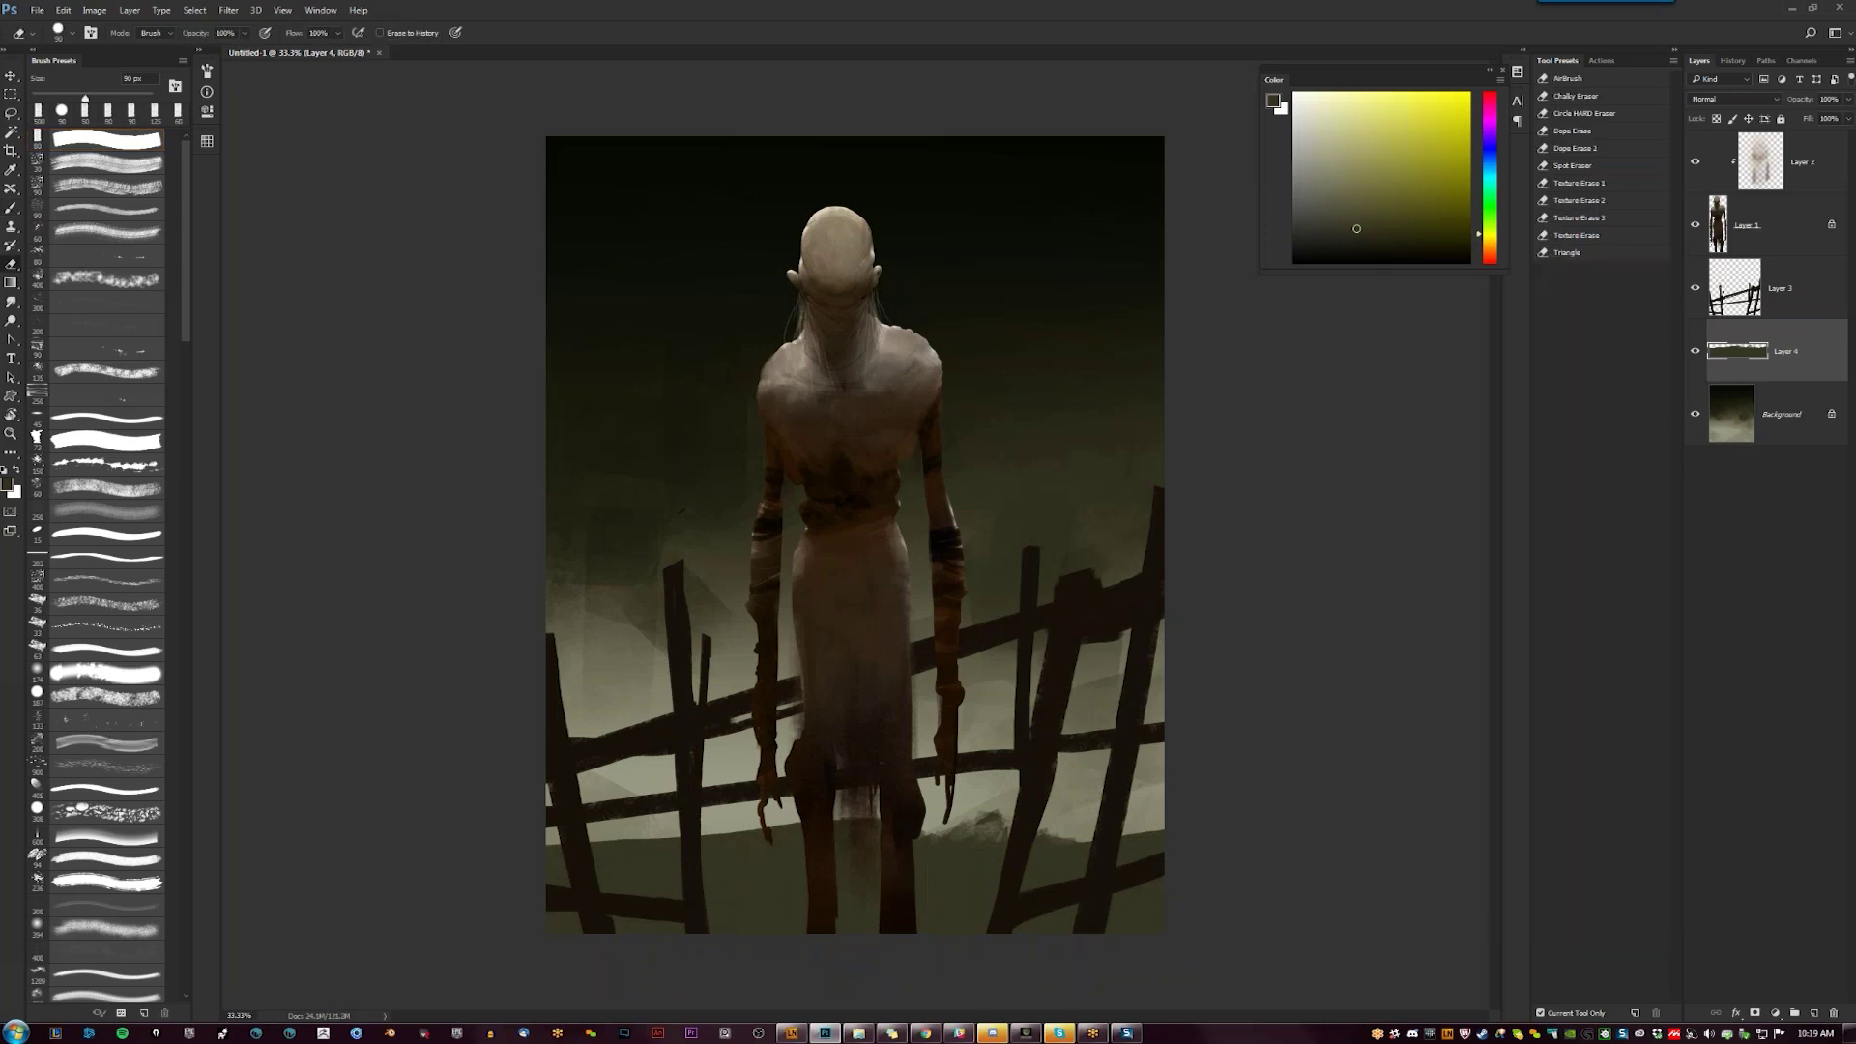
{"action": "mouse_move", "coordinate": [879, 819]}
{"action": "left_mouse_down"}
{"action": "mouse_move", "coordinate": [923, 837]}
{"action": "mouse_move", "coordinate": [1025, 811]}
{"action": "mouse_move", "coordinate": [940, 833]}
{"action": "mouse_move", "coordinate": [1071, 827]}
{"action": "left_mouse_up"}
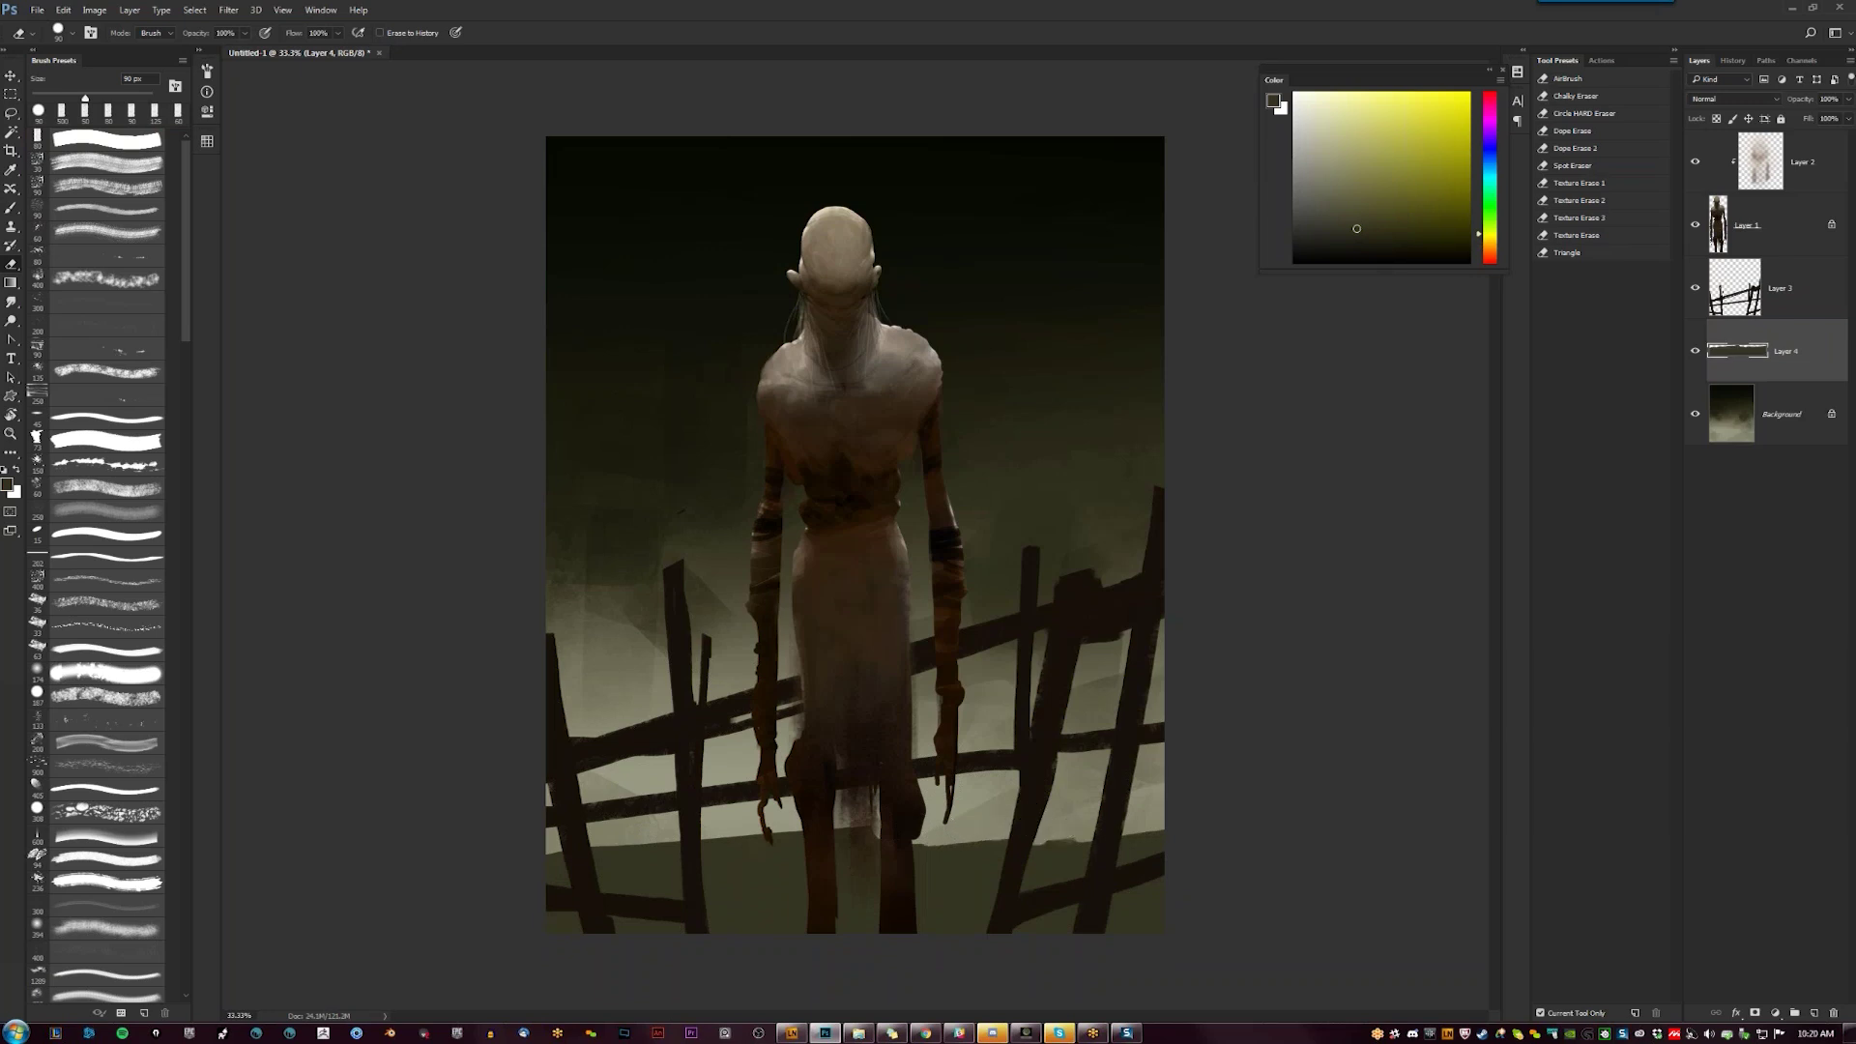
{"action": "key", "text": "alt+bracketright"}
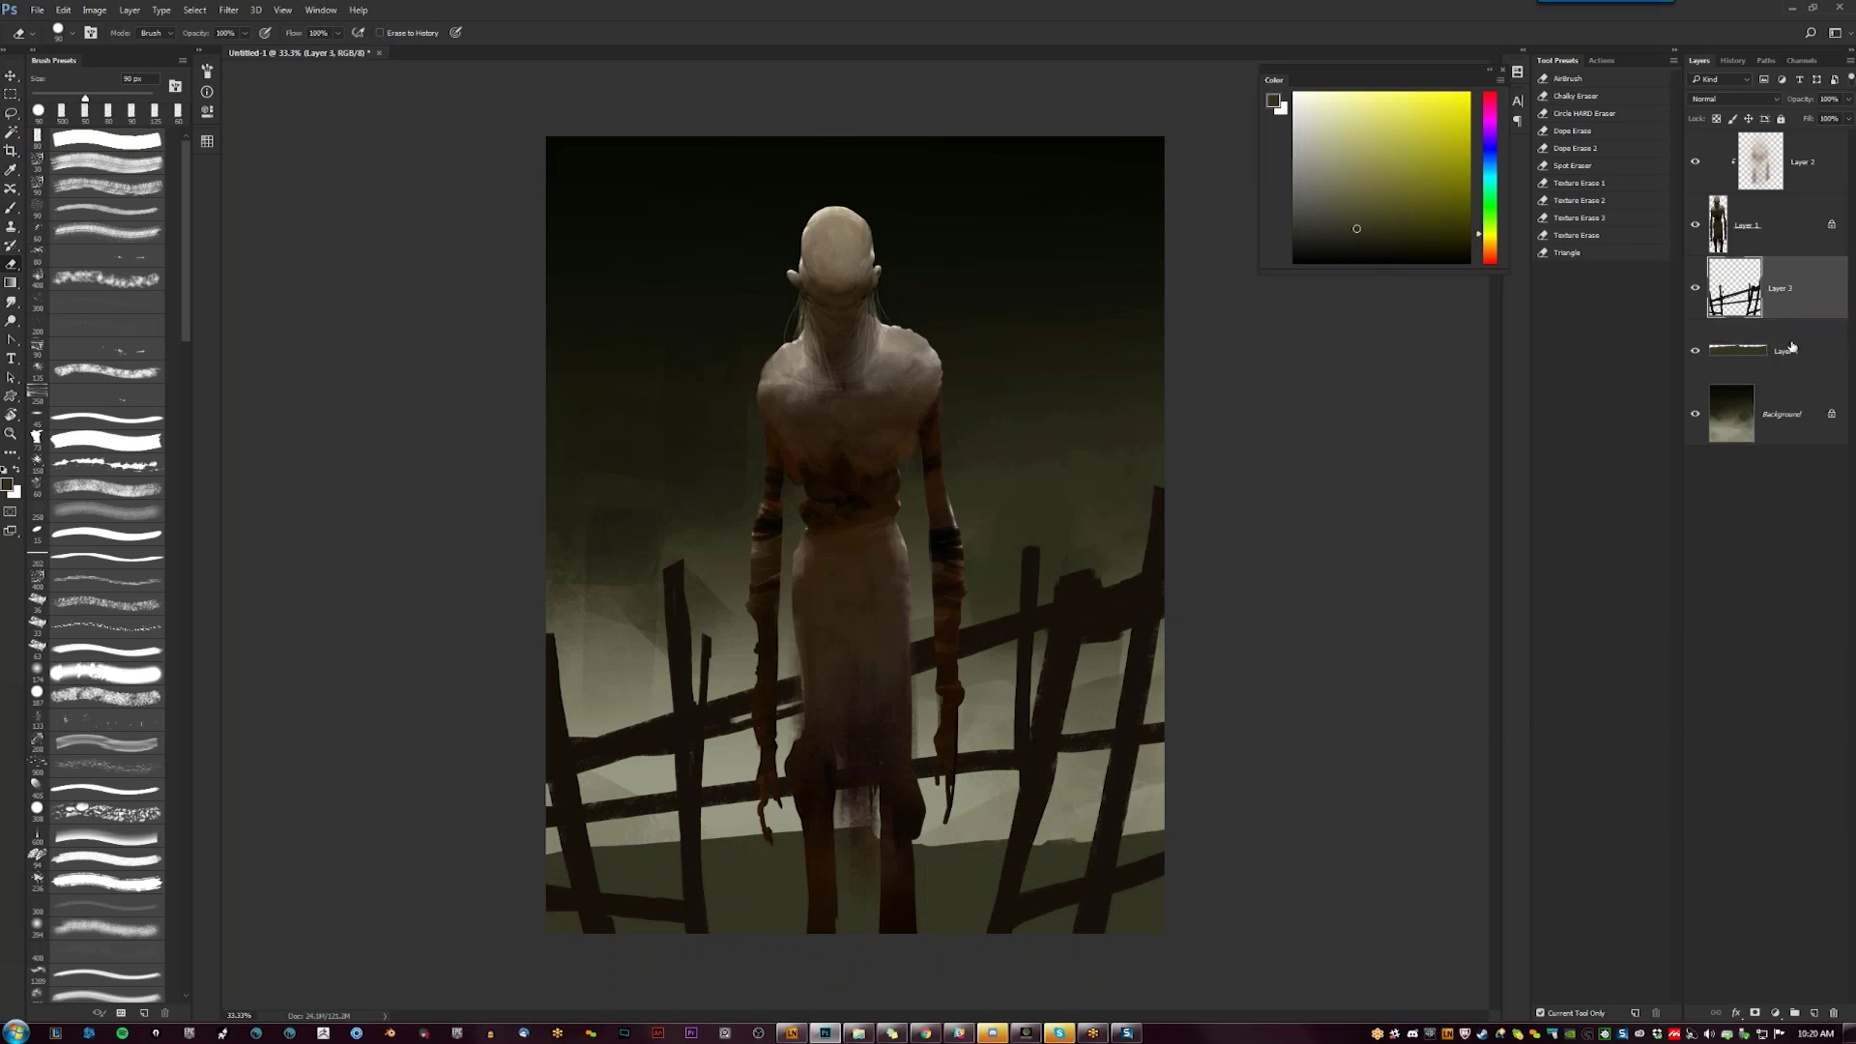
{"action": "left_click", "coordinate": [1792, 348]}
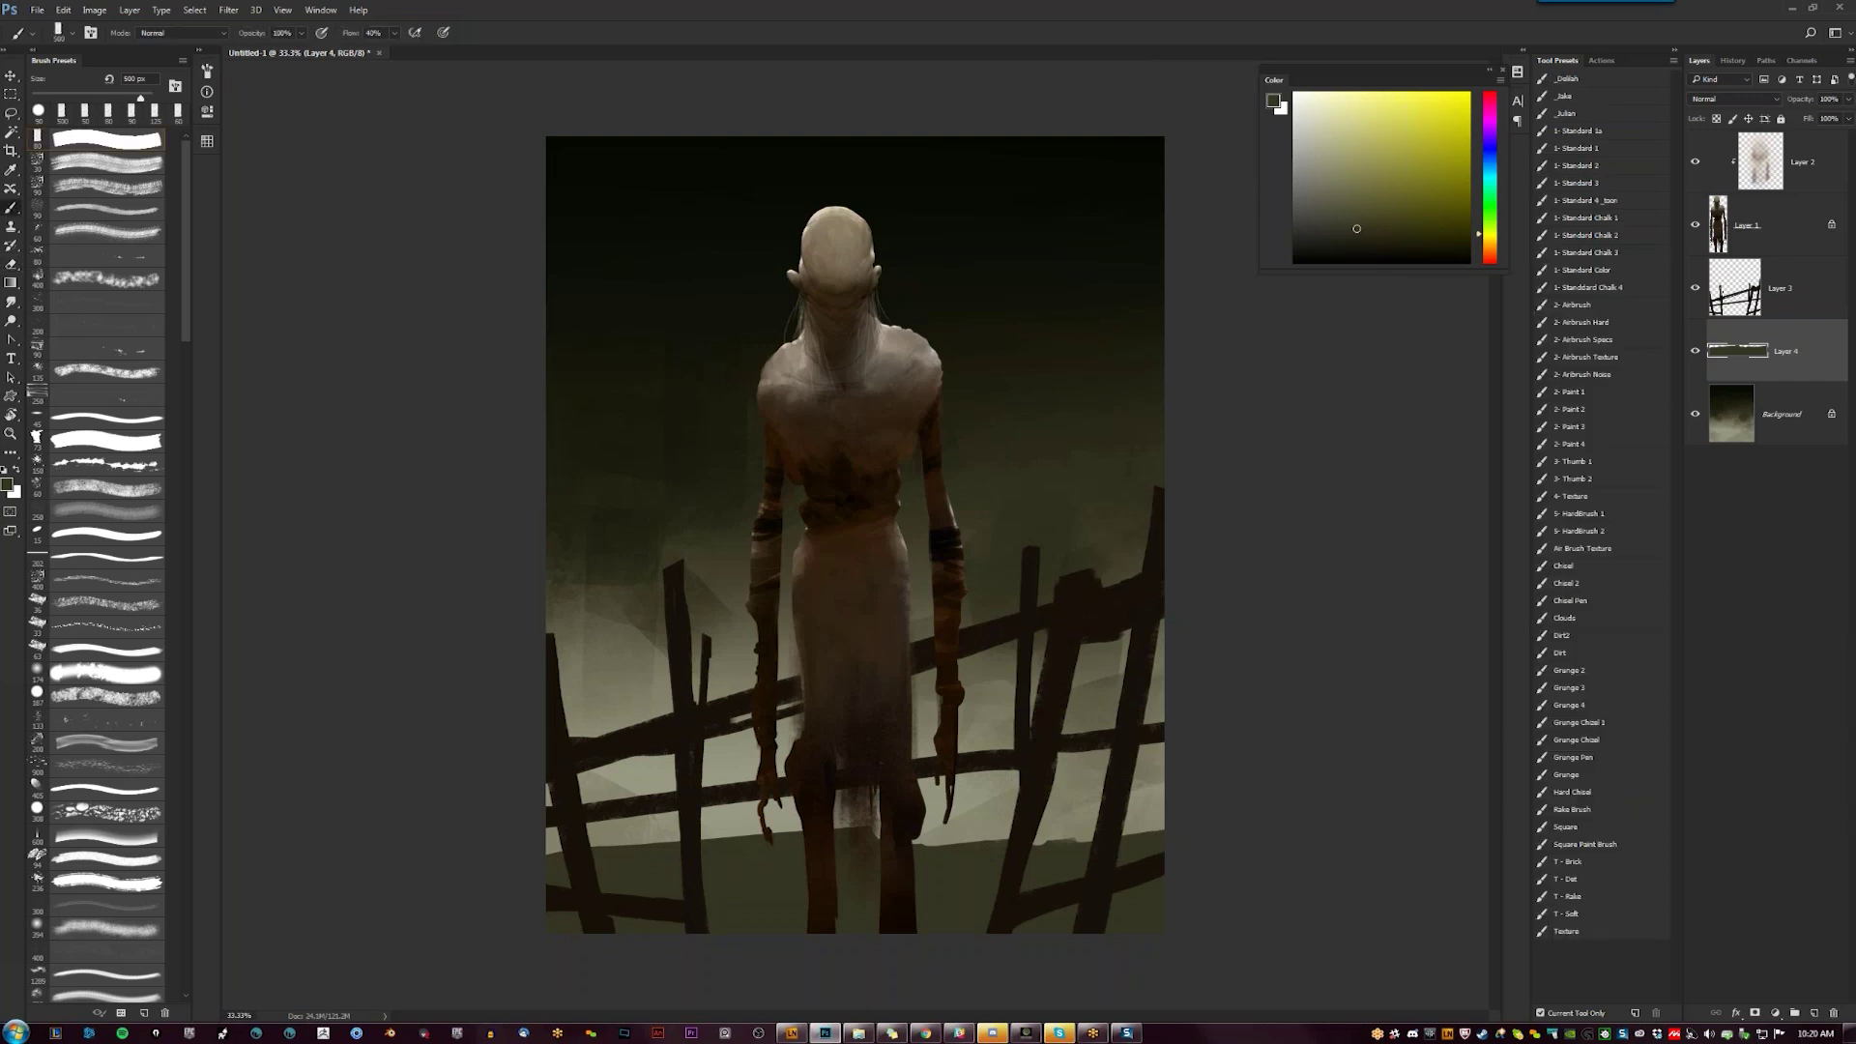
{"action": "key", "text": "bracketleft"}
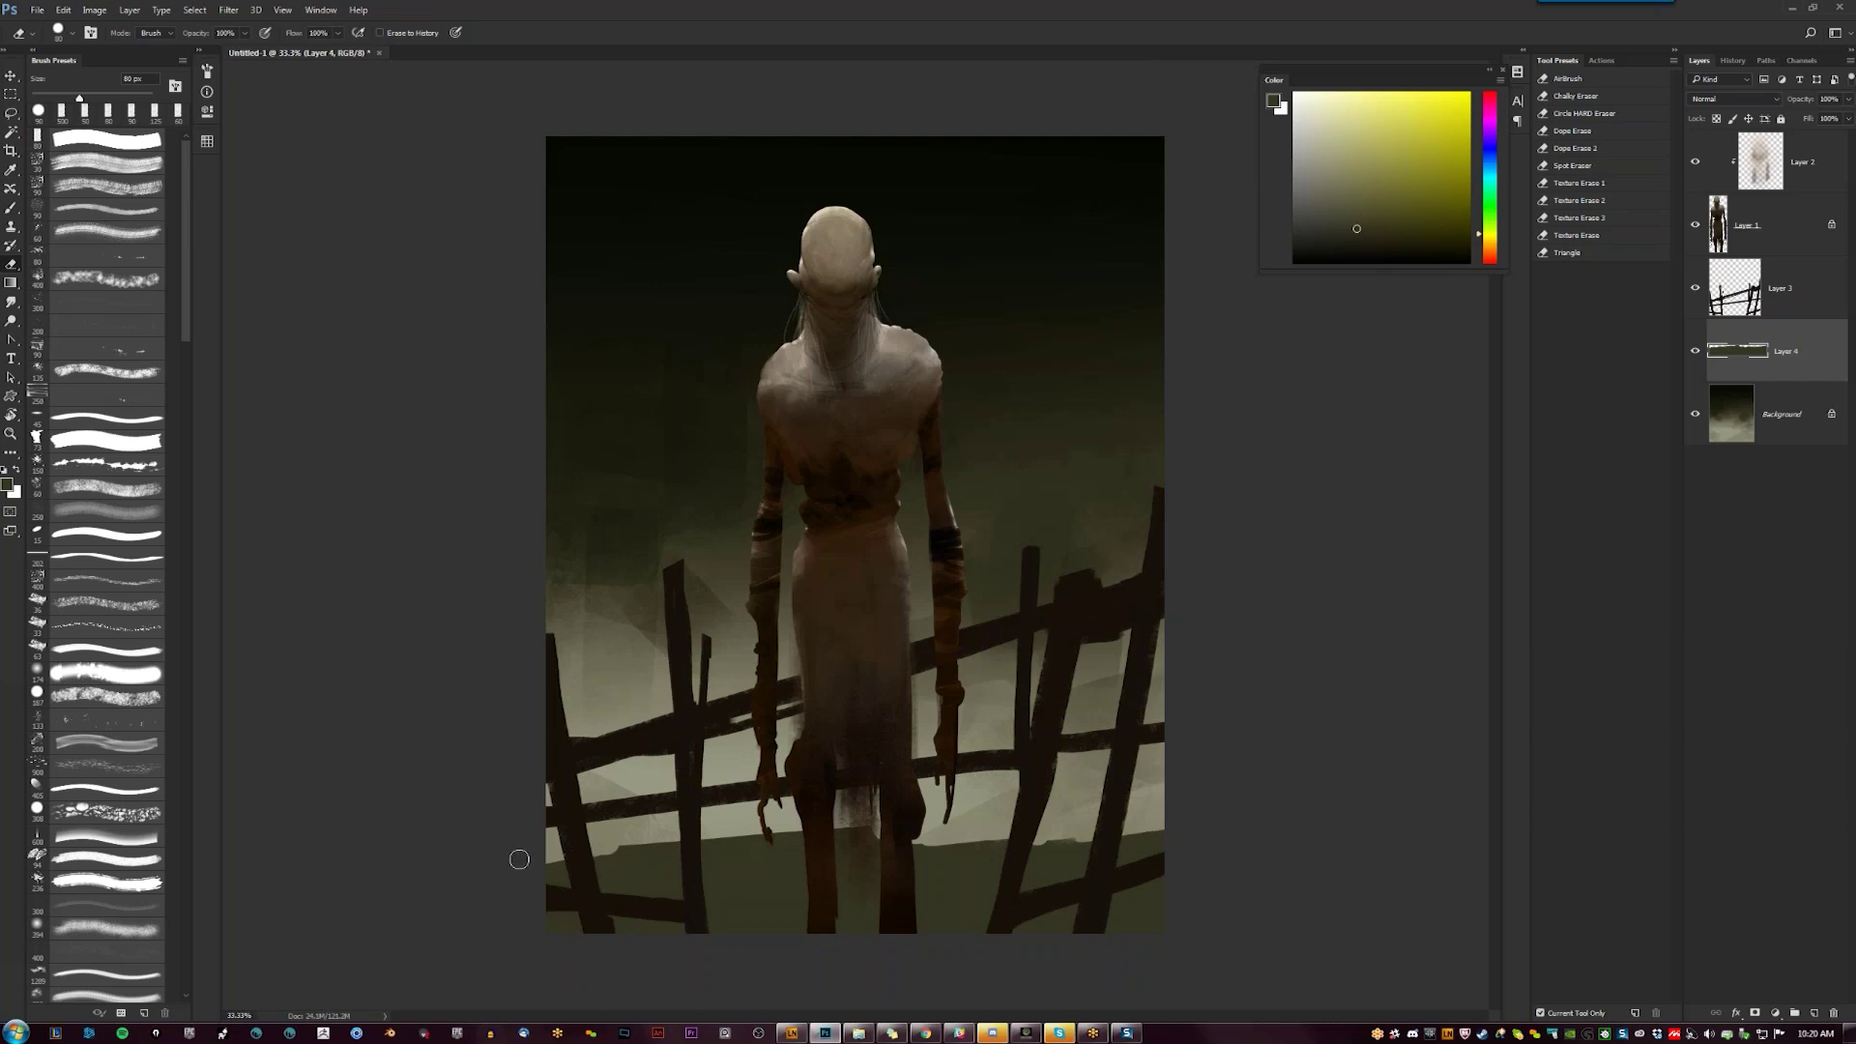
{"action": "left_click_drag", "start_coordinate": [601, 851], "coordinate": [873, 827]}
{"action": "key", "text": "bracketleft"}
{"action": "key", "text": "bracketleft"}
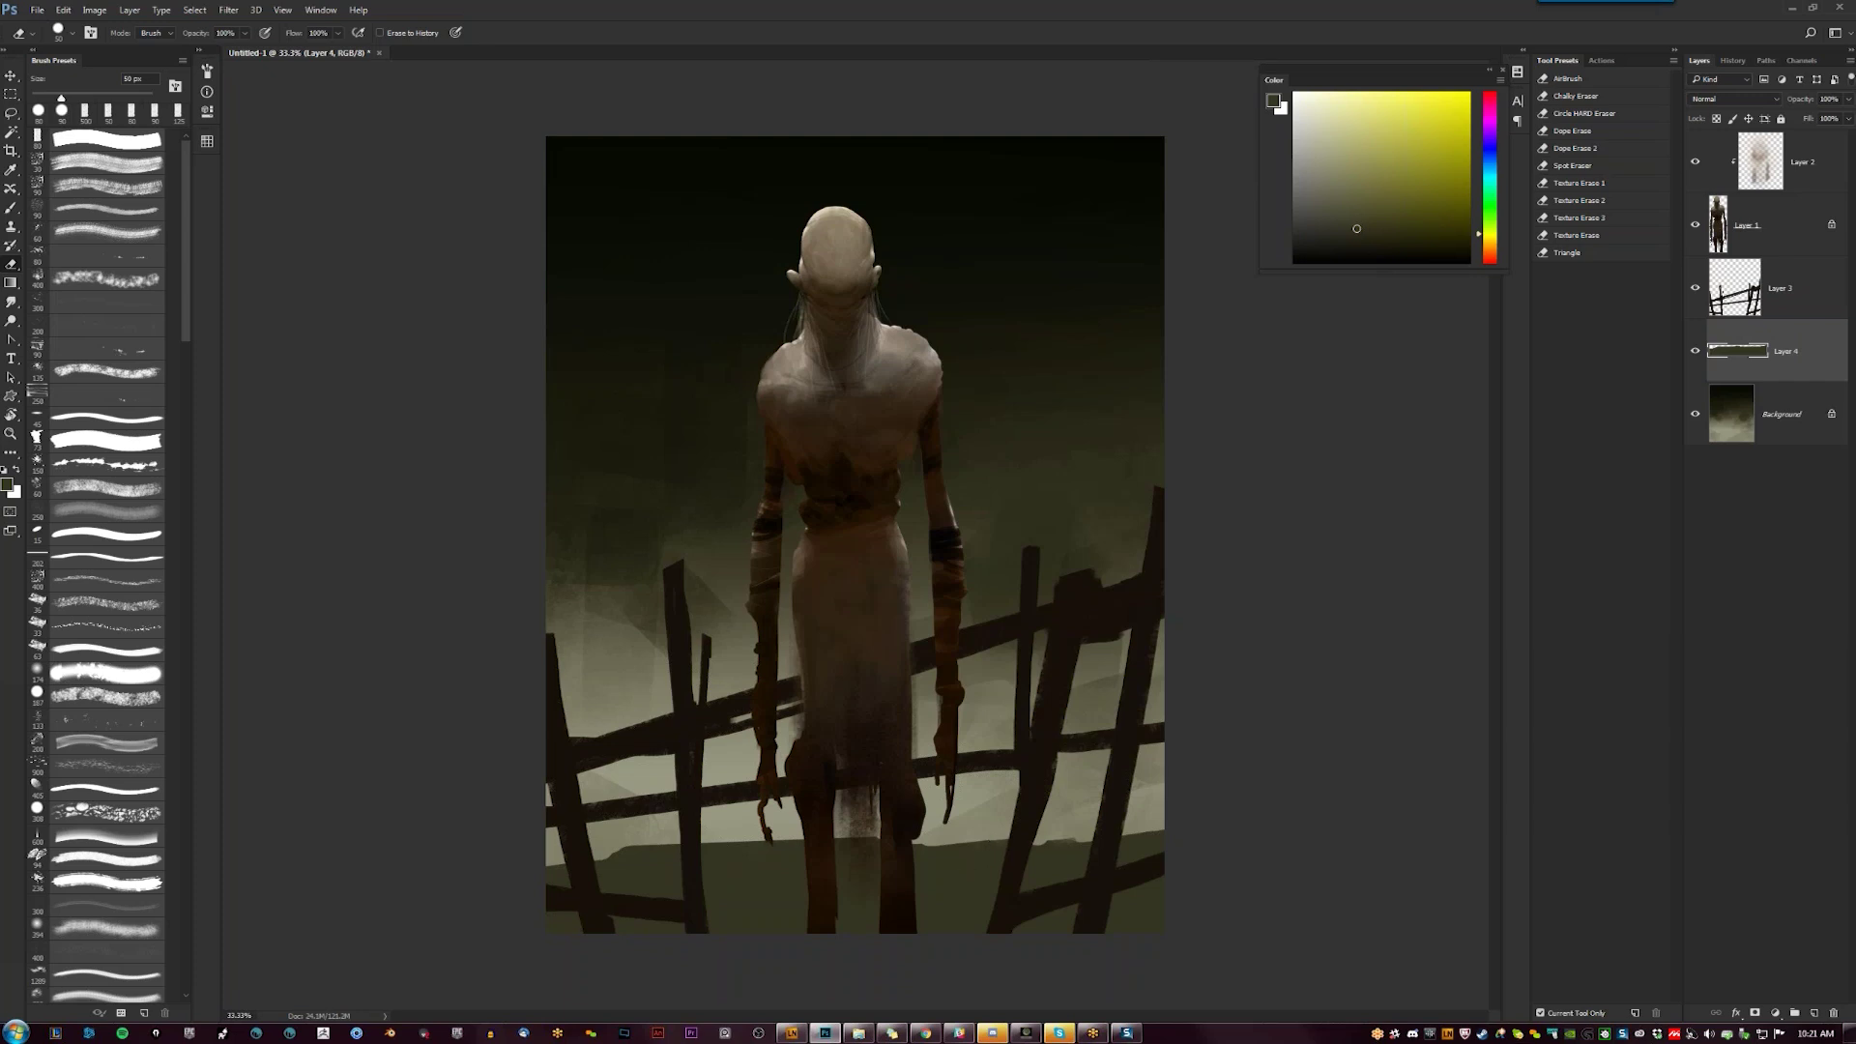
Squash the ground band vertically with Free Transform so that its upper edge sits slightly lower
{"action": "key", "text": "ctrl+t"}
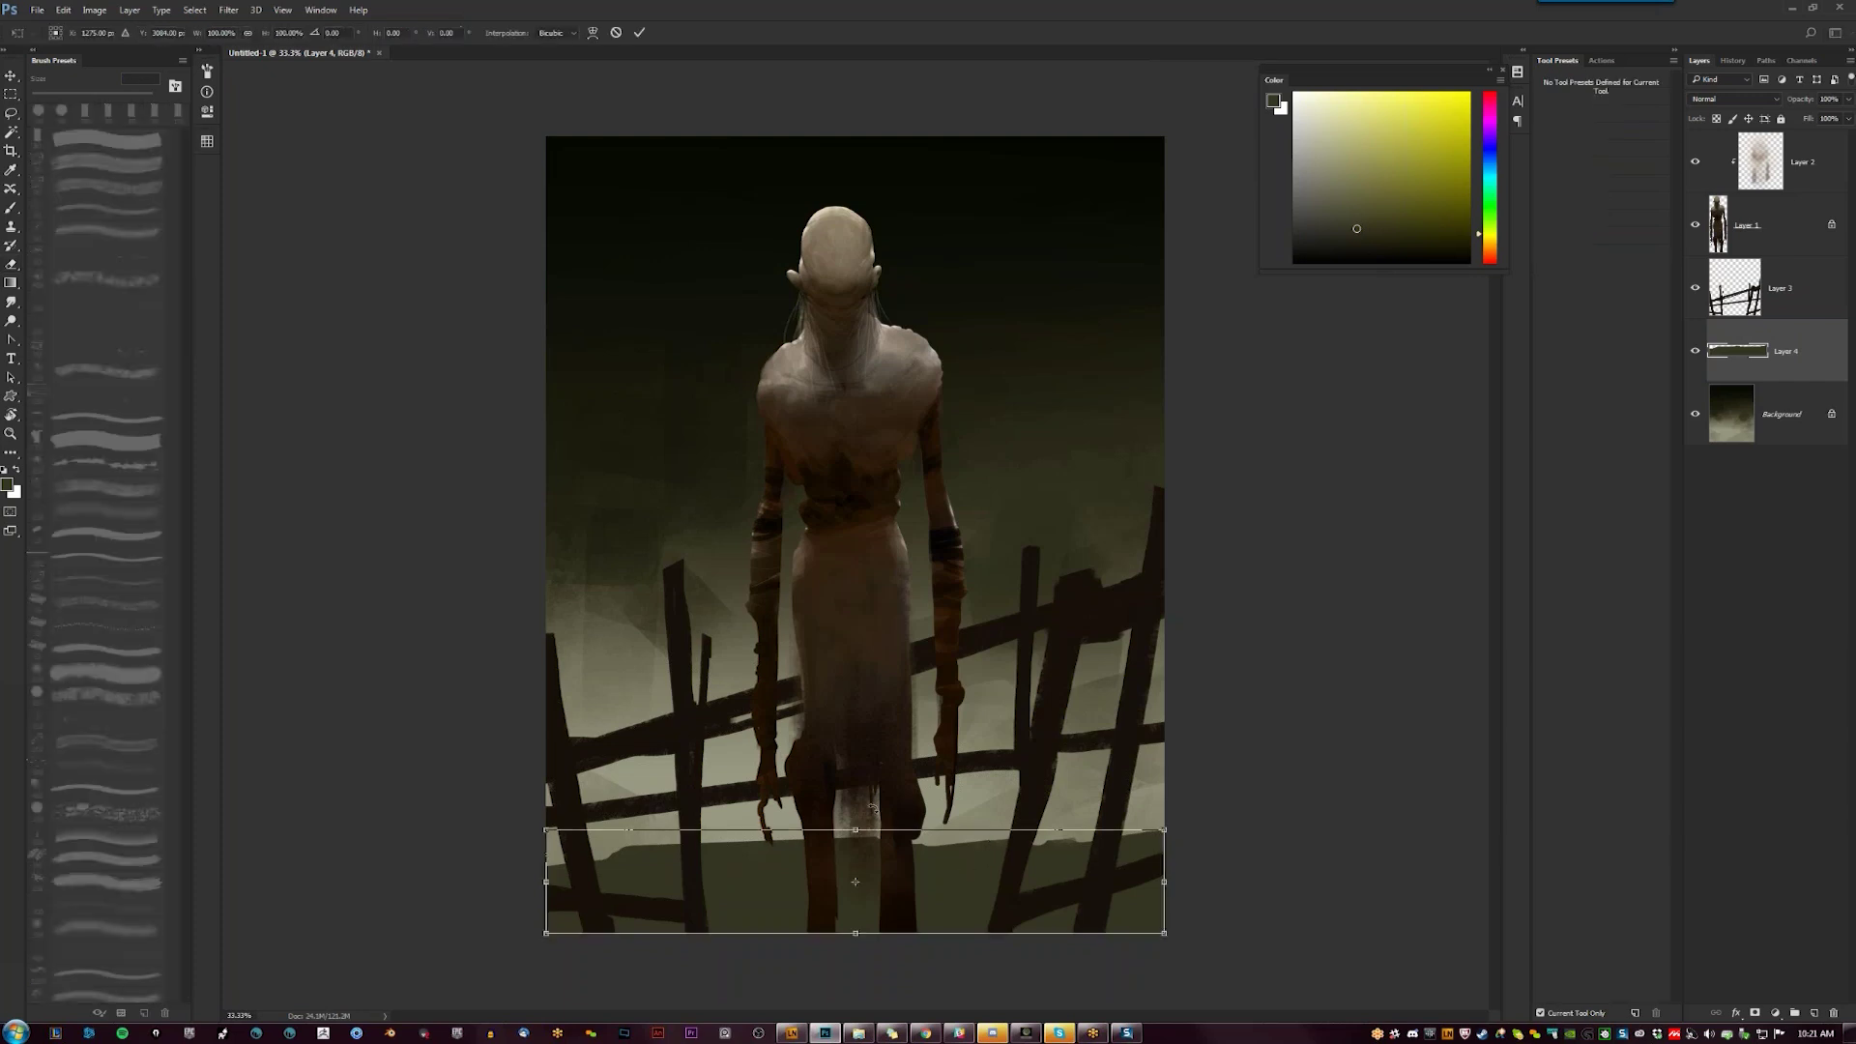
{"action": "left_click_drag", "start_coordinate": [855, 828], "coordinate": [856, 848]}
{"action": "key", "text": "Return"}
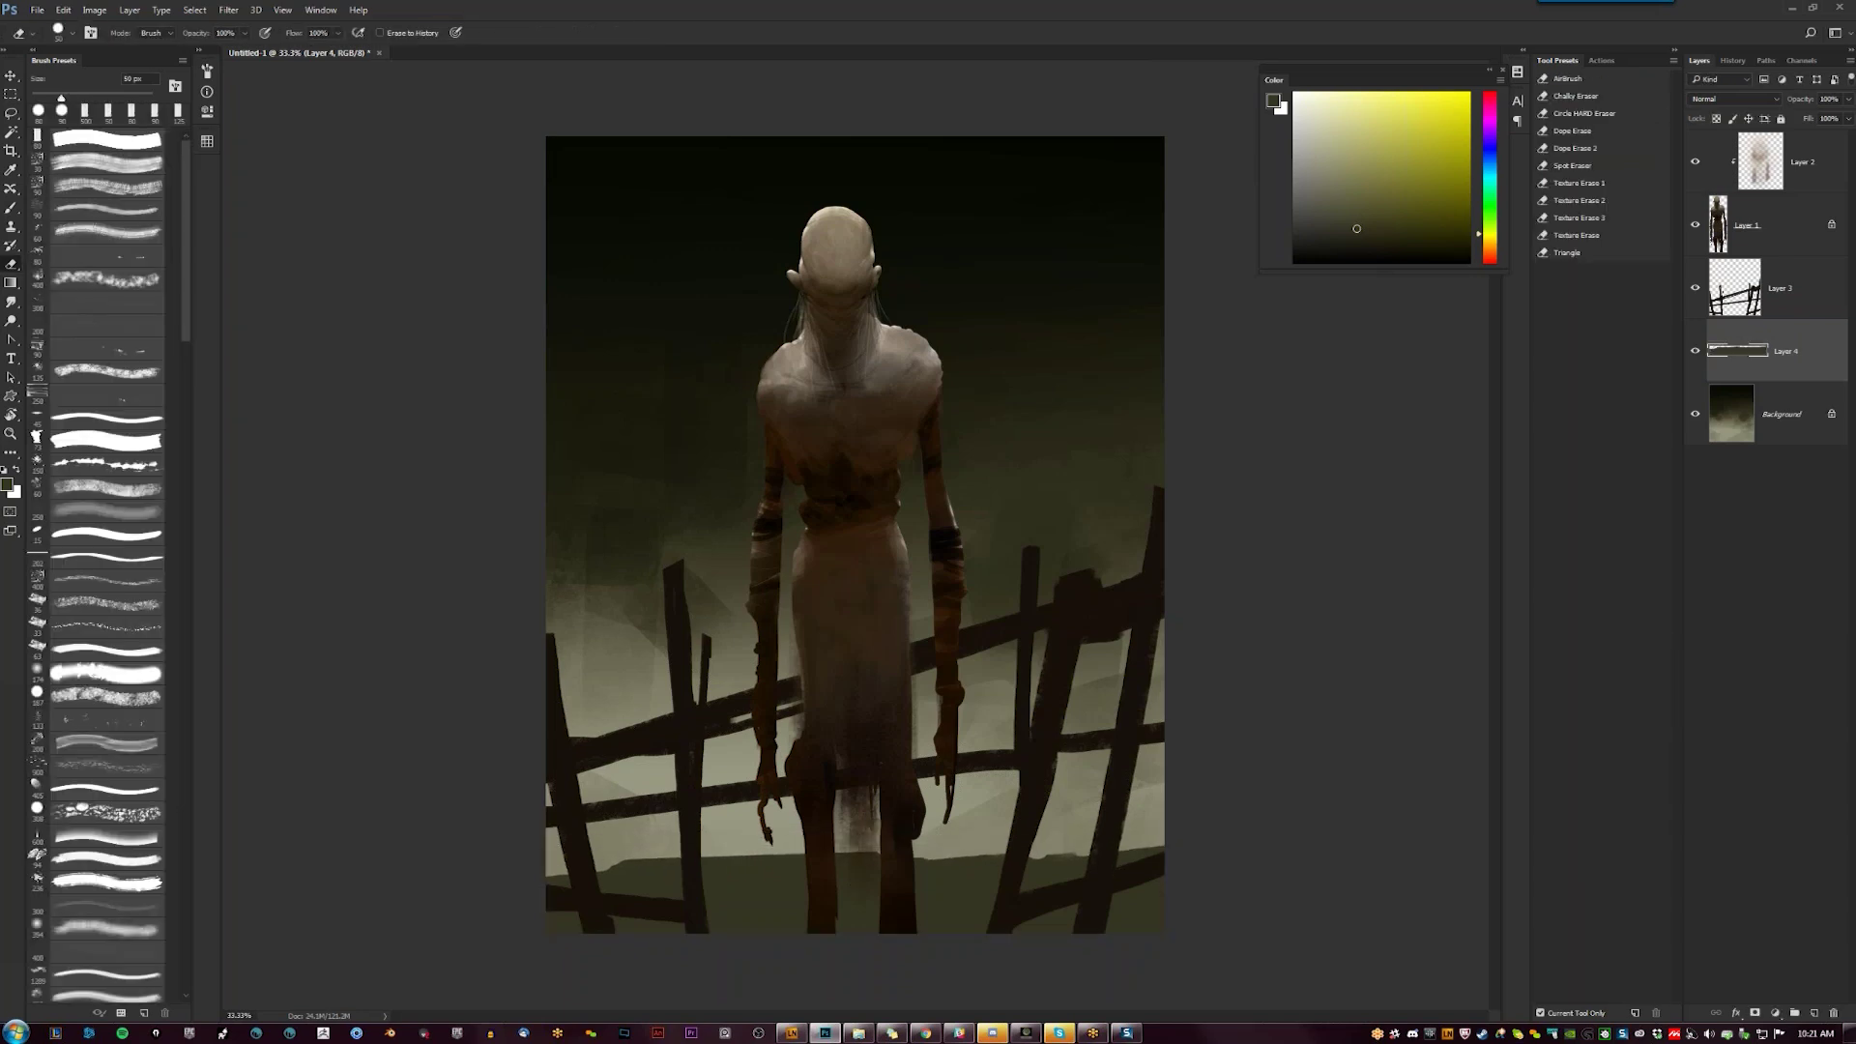
Lock the ground layer's transparent pixels and choose a dark brown foreground colour for the Gradient tool
{"action": "key", "text": "slash"}
{"action": "key", "text": "g"}
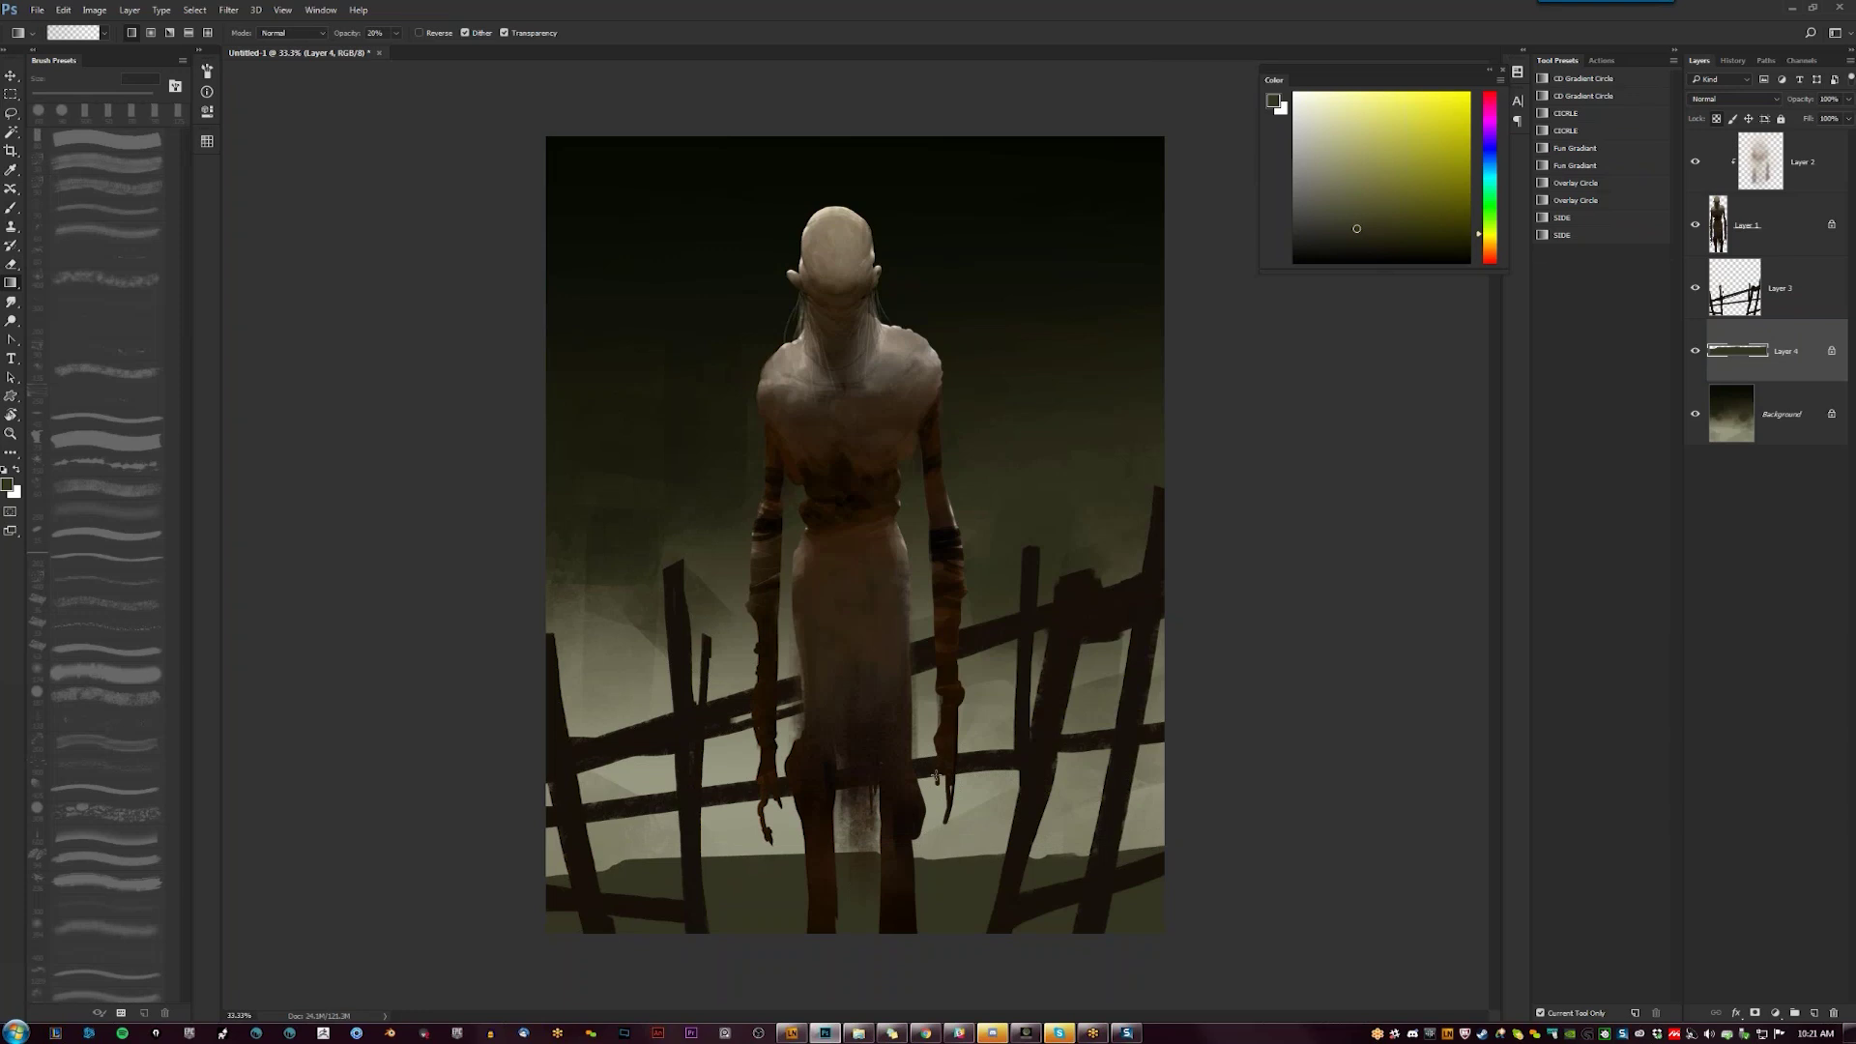
{"action": "left_click", "coordinate": [1372, 240]}
{"action": "left_click", "coordinate": [1489, 246]}
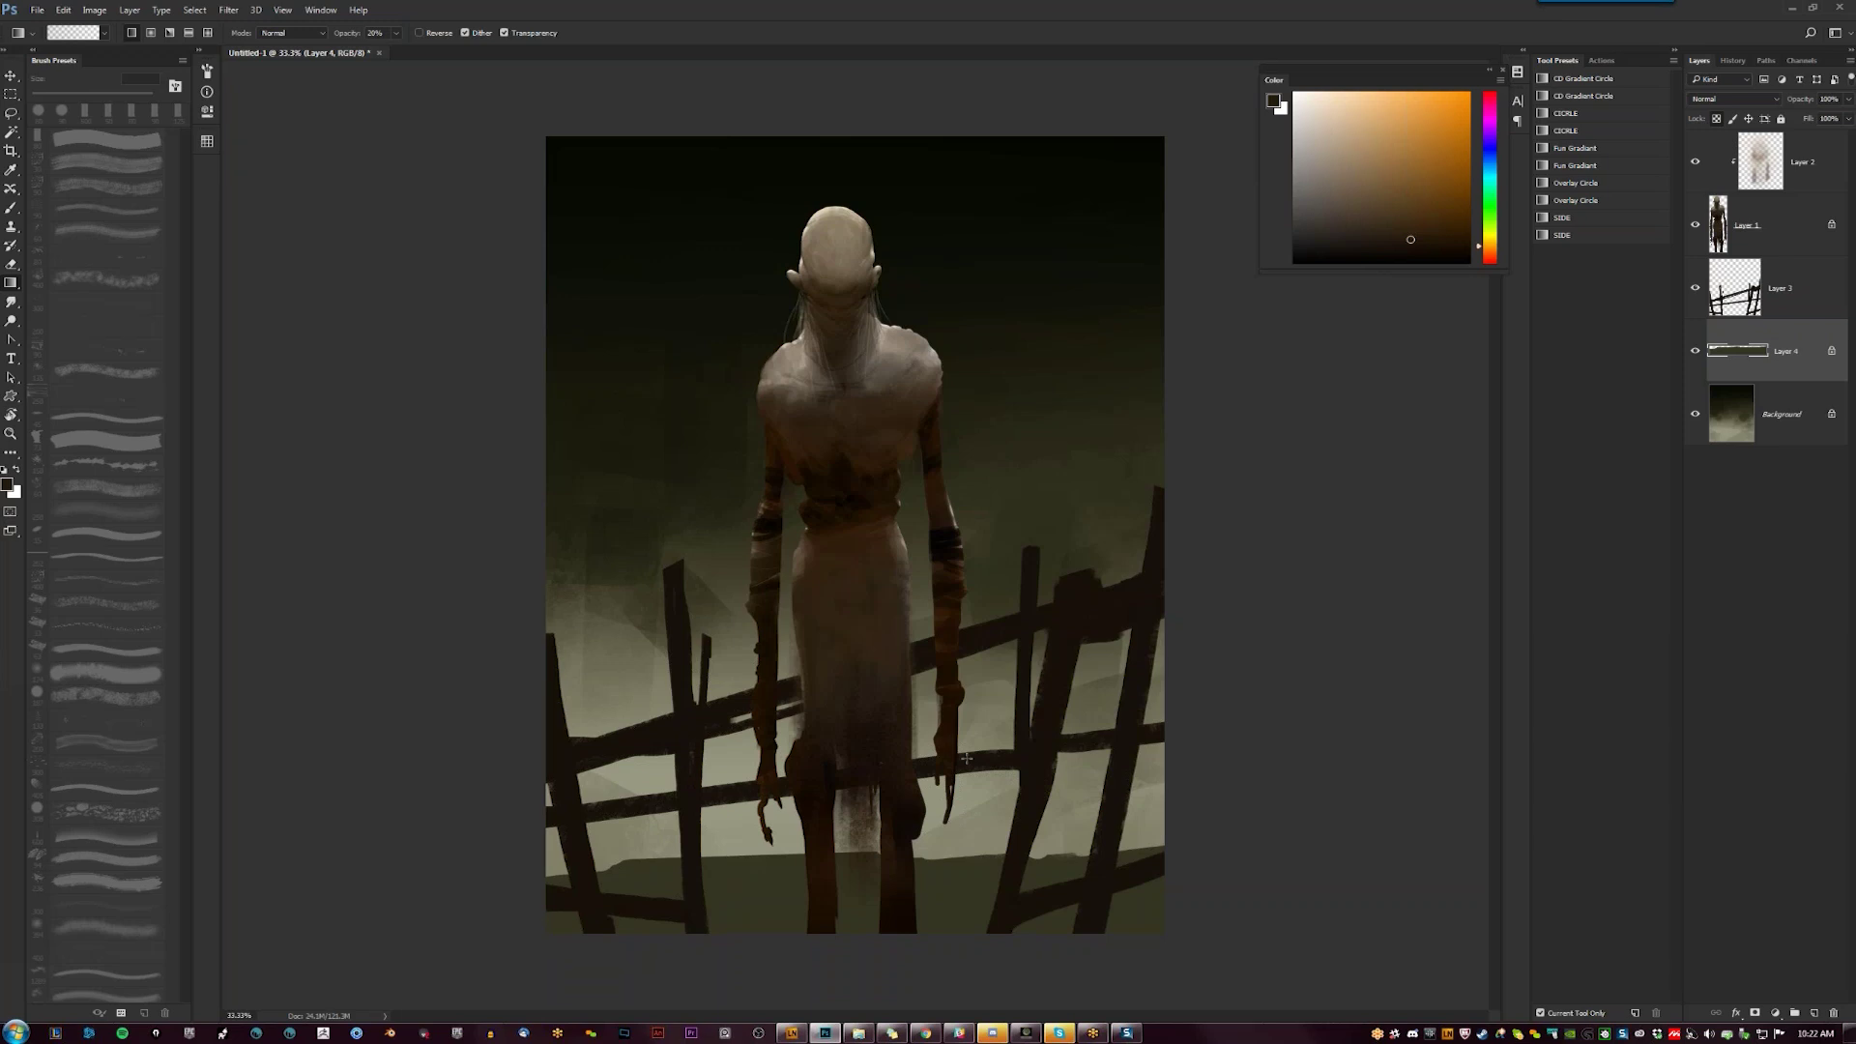
On the figure's Layer 1, dab a greyish tone sampled from the right shoulder near the neck with a 70 px brush
{"action": "key", "text": "b"}
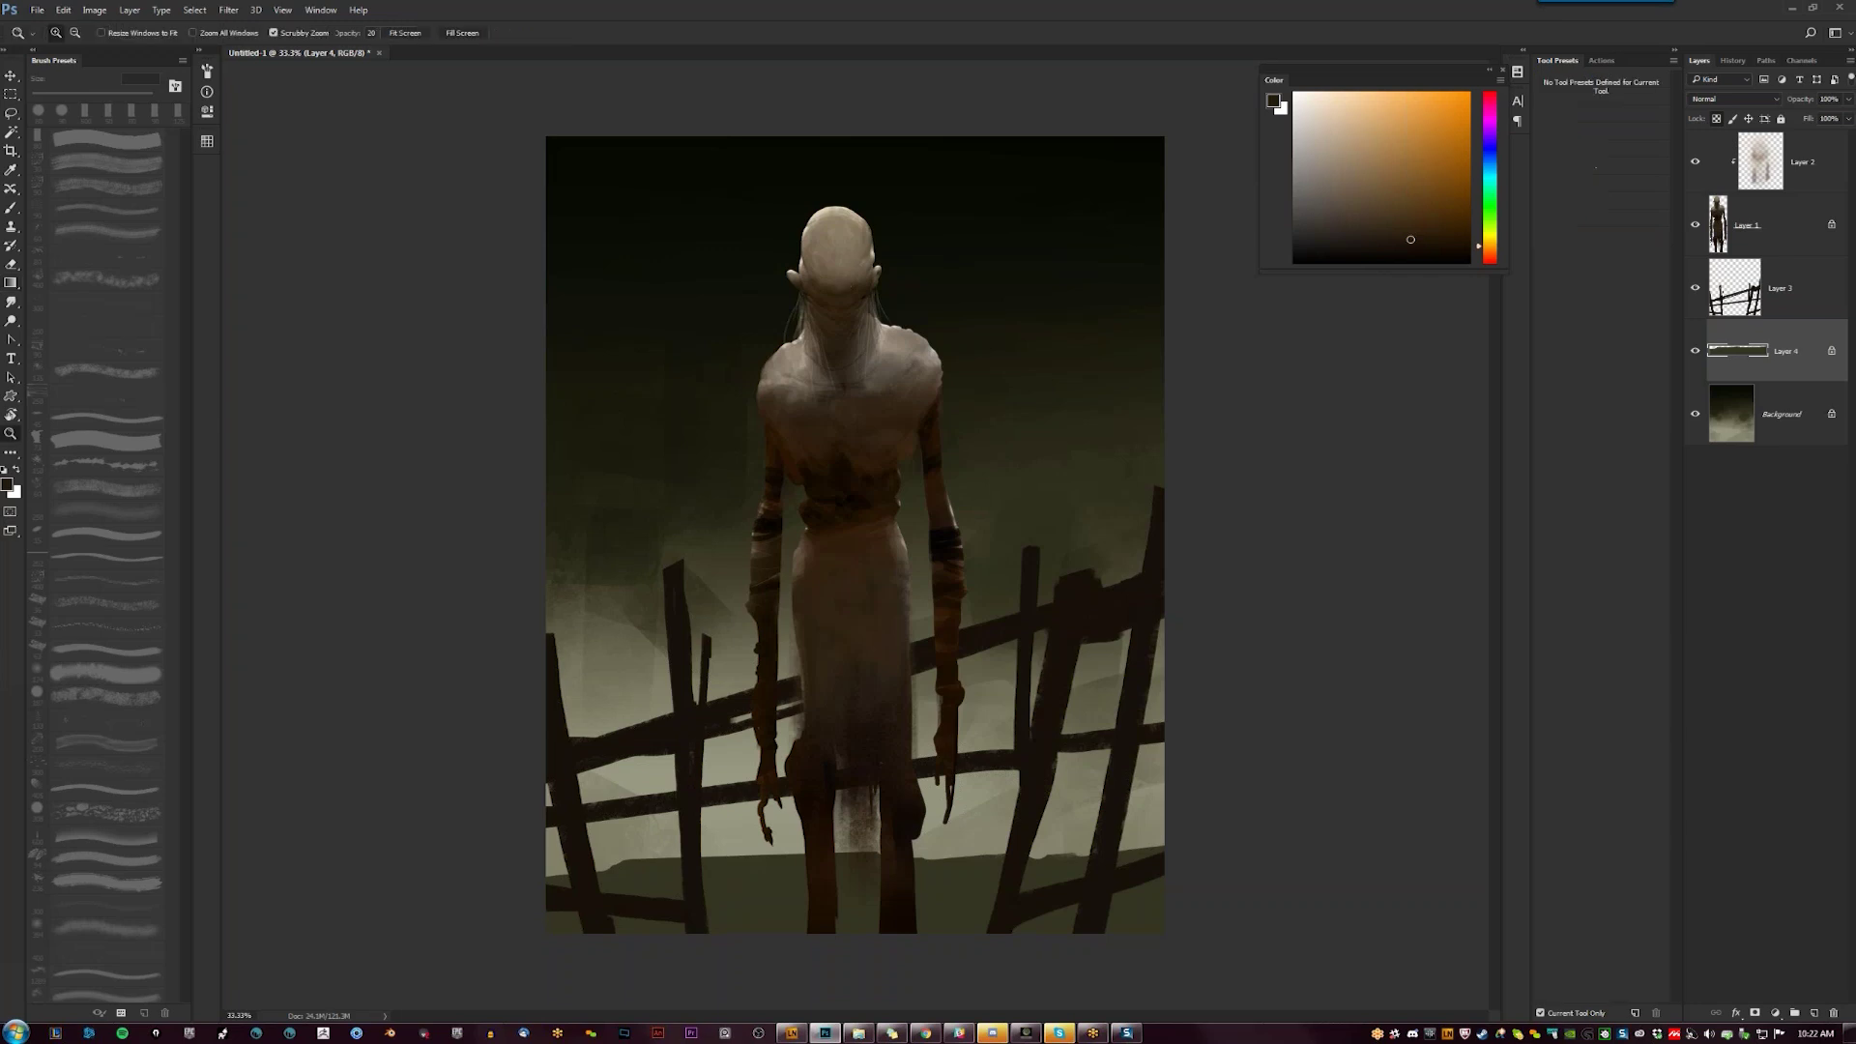
{"action": "key", "text": "ctrl+plus"}
{"action": "left_click_drag", "start_coordinate": [820, 343], "coordinate": [821, 268]}
{"action": "left_click_drag", "start_coordinate": [806, 749], "coordinate": [816, 516]}
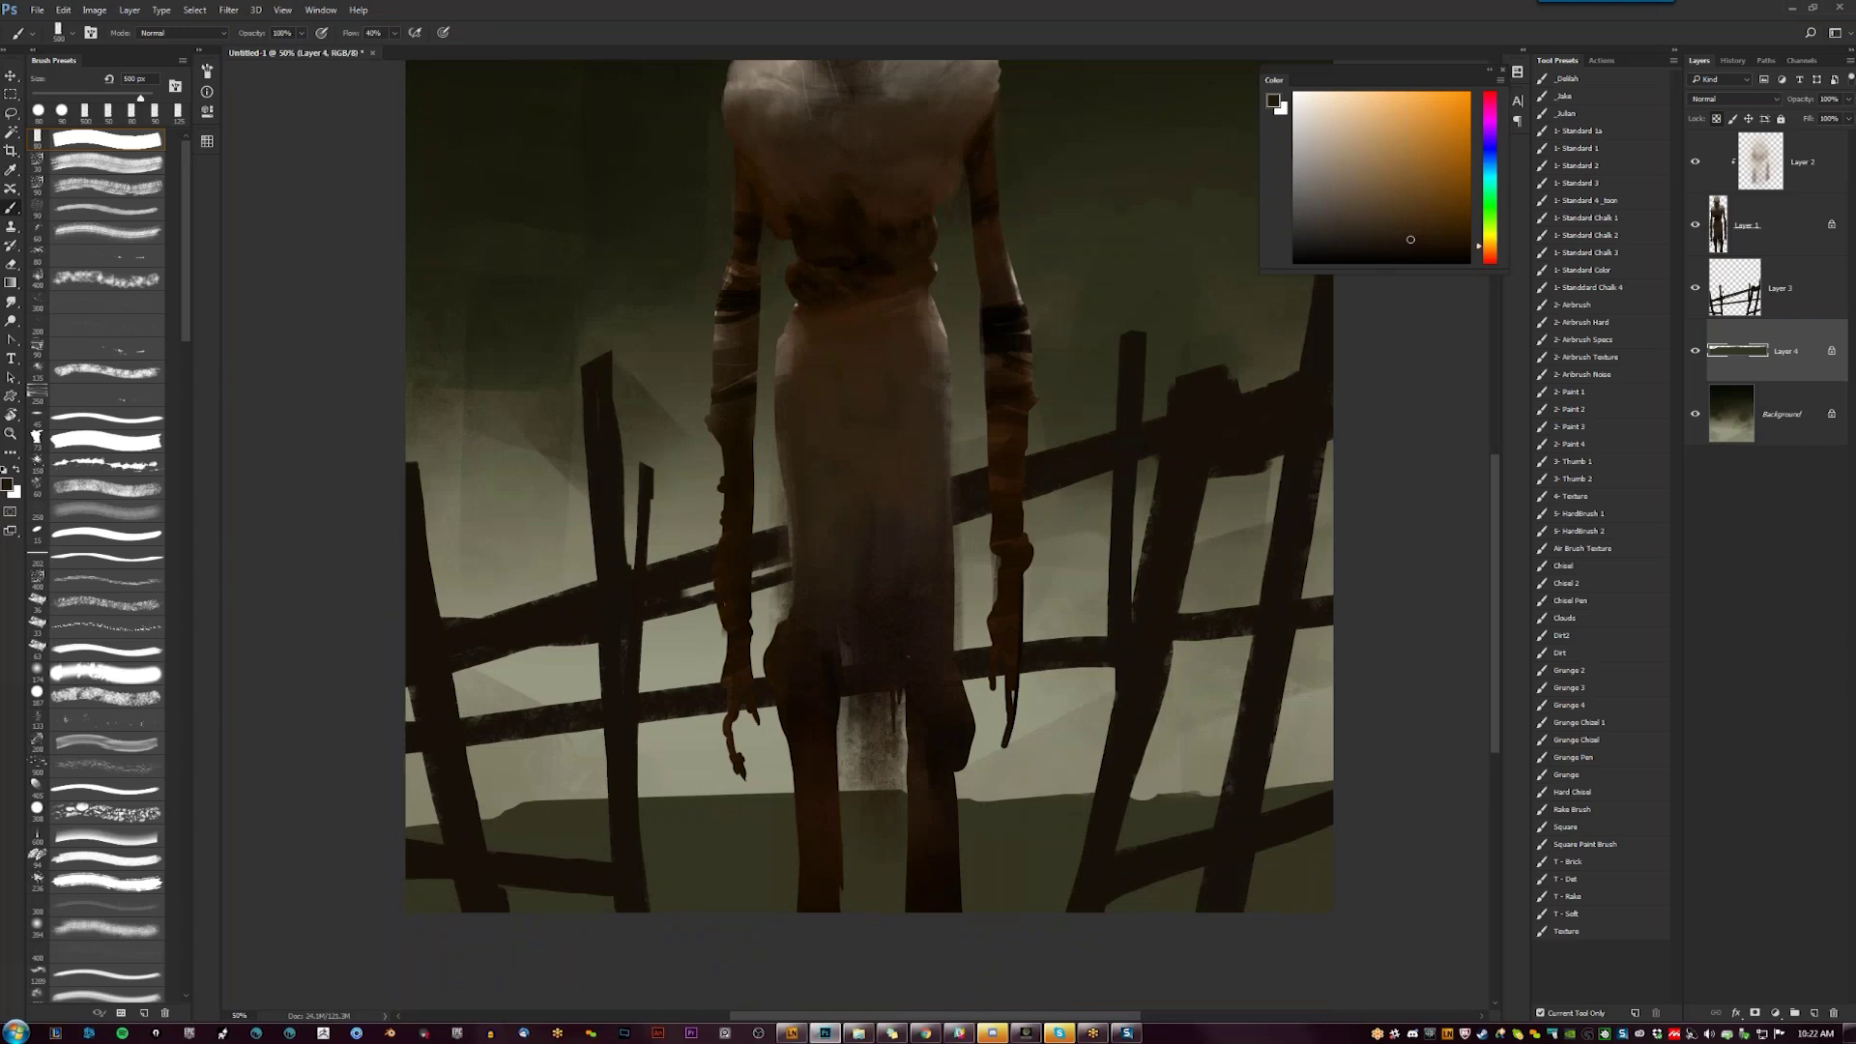
{"action": "left_click", "coordinate": [1786, 234]}
{"action": "left_click_drag", "start_coordinate": [875, 424], "coordinate": [882, 513]}
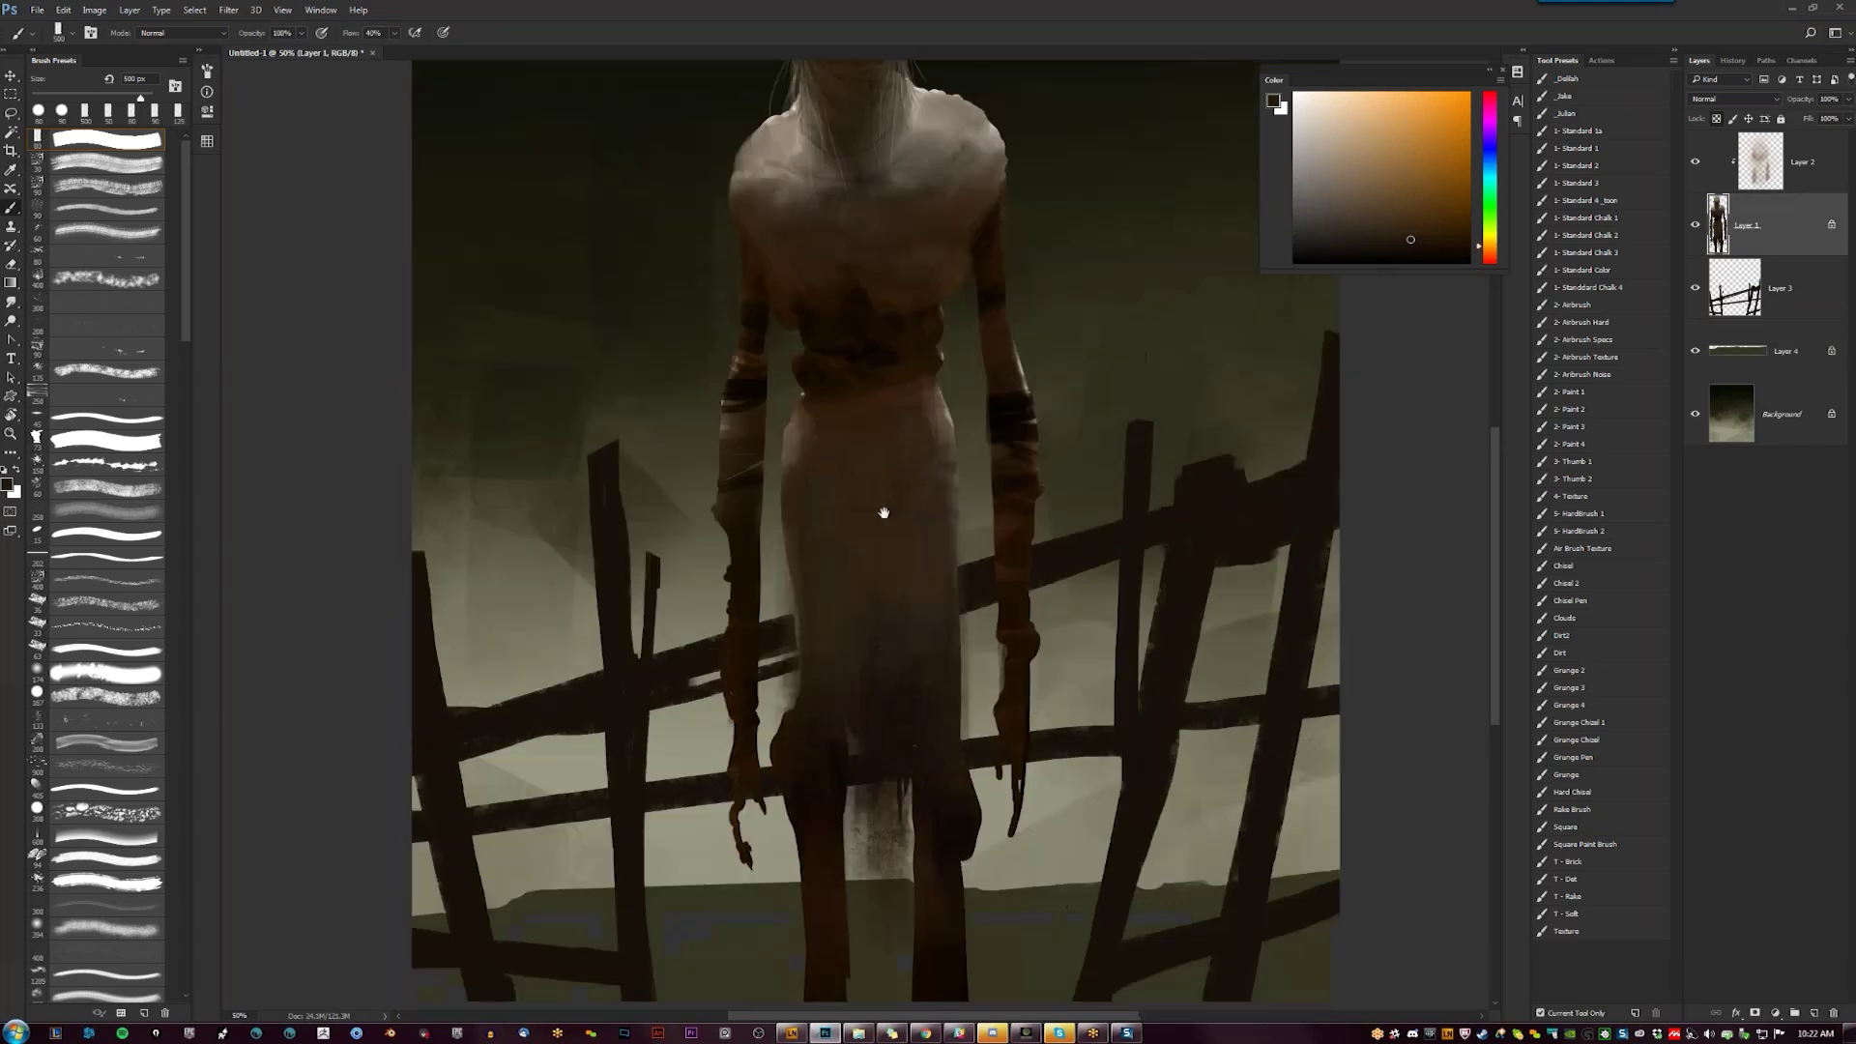
{"action": "left_click_drag", "start_coordinate": [858, 607], "coordinate": [871, 775]}
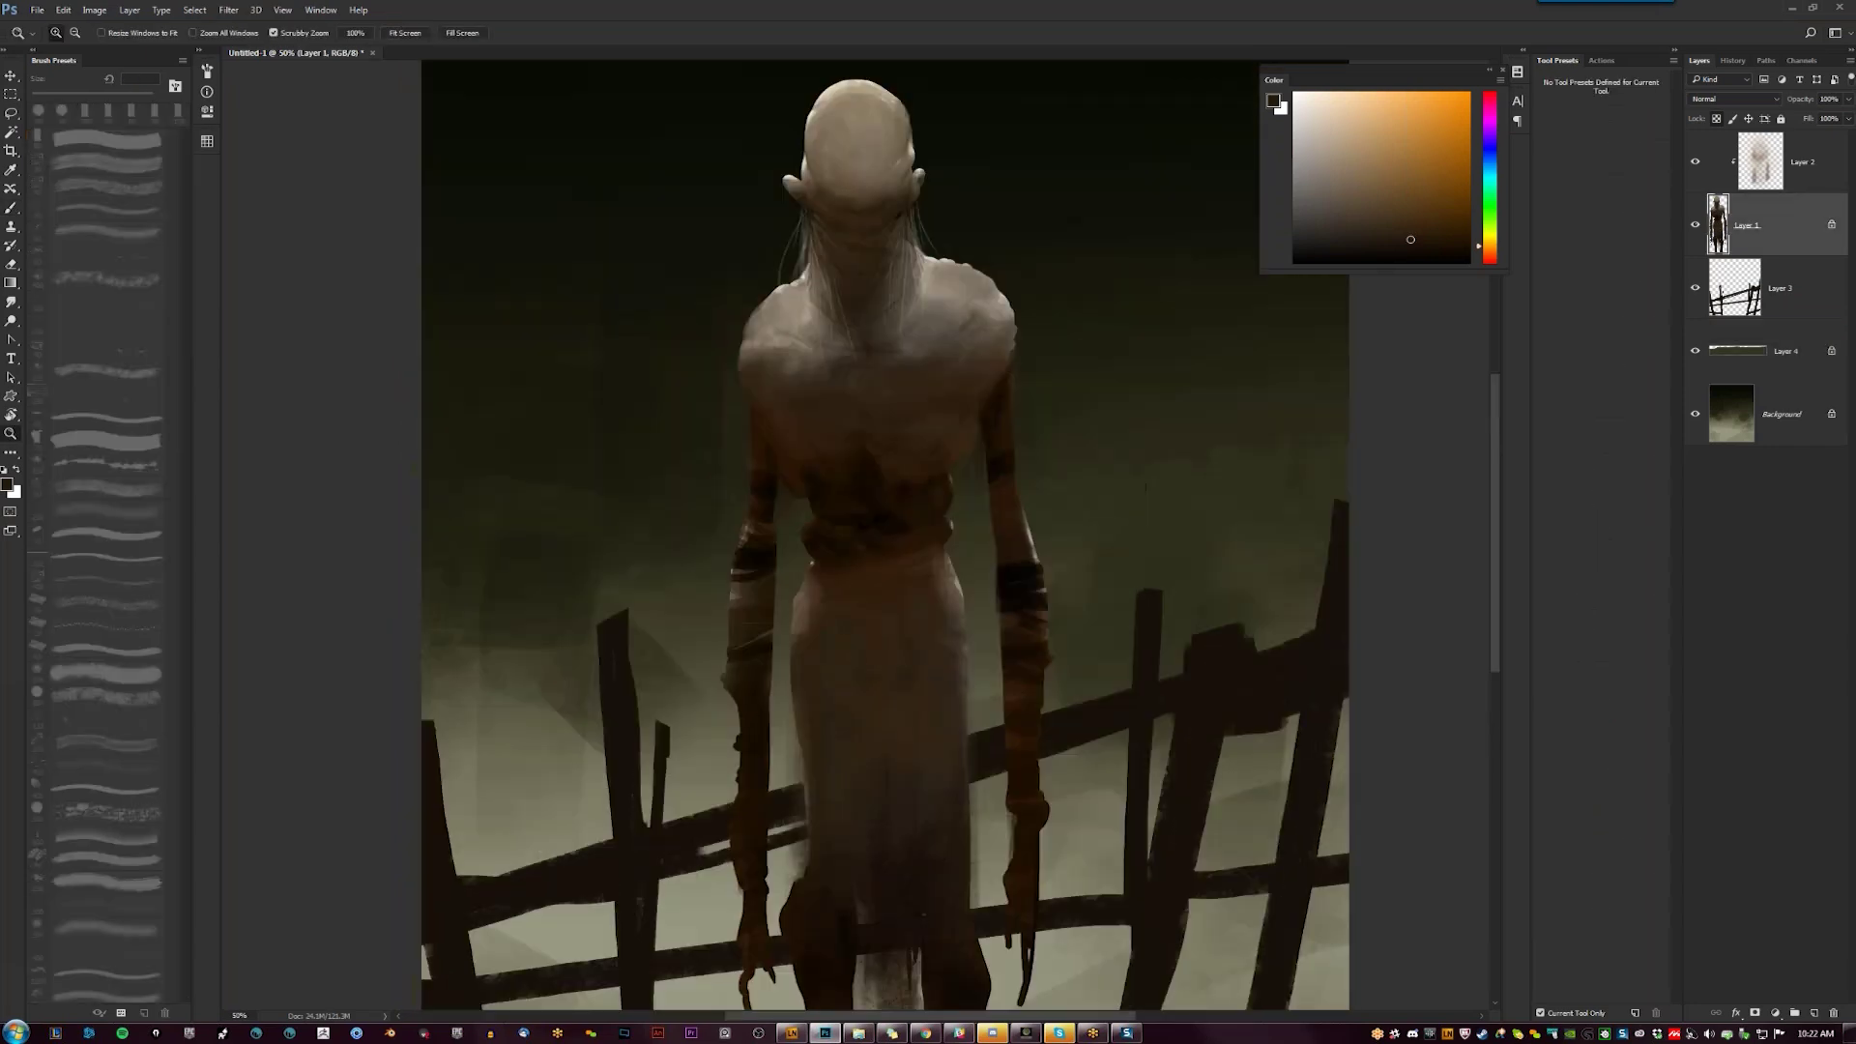
{"action": "key", "text": "["}
{"action": "key", "text": "["}
{"action": "key", "text": "["}
{"action": "key", "text": "["}
{"action": "key", "text": "["}
{"action": "key", "text": "["}
{"action": "key", "text": "["}
{"action": "key", "text": "["}
{"action": "key", "text": "["}
{"action": "key", "text": "["}
{"action": "key", "text": "["}
{"action": "key", "text": "["}
{"action": "key", "text": "["}
{"action": "key", "text": "["}
{"action": "key", "text": "["}
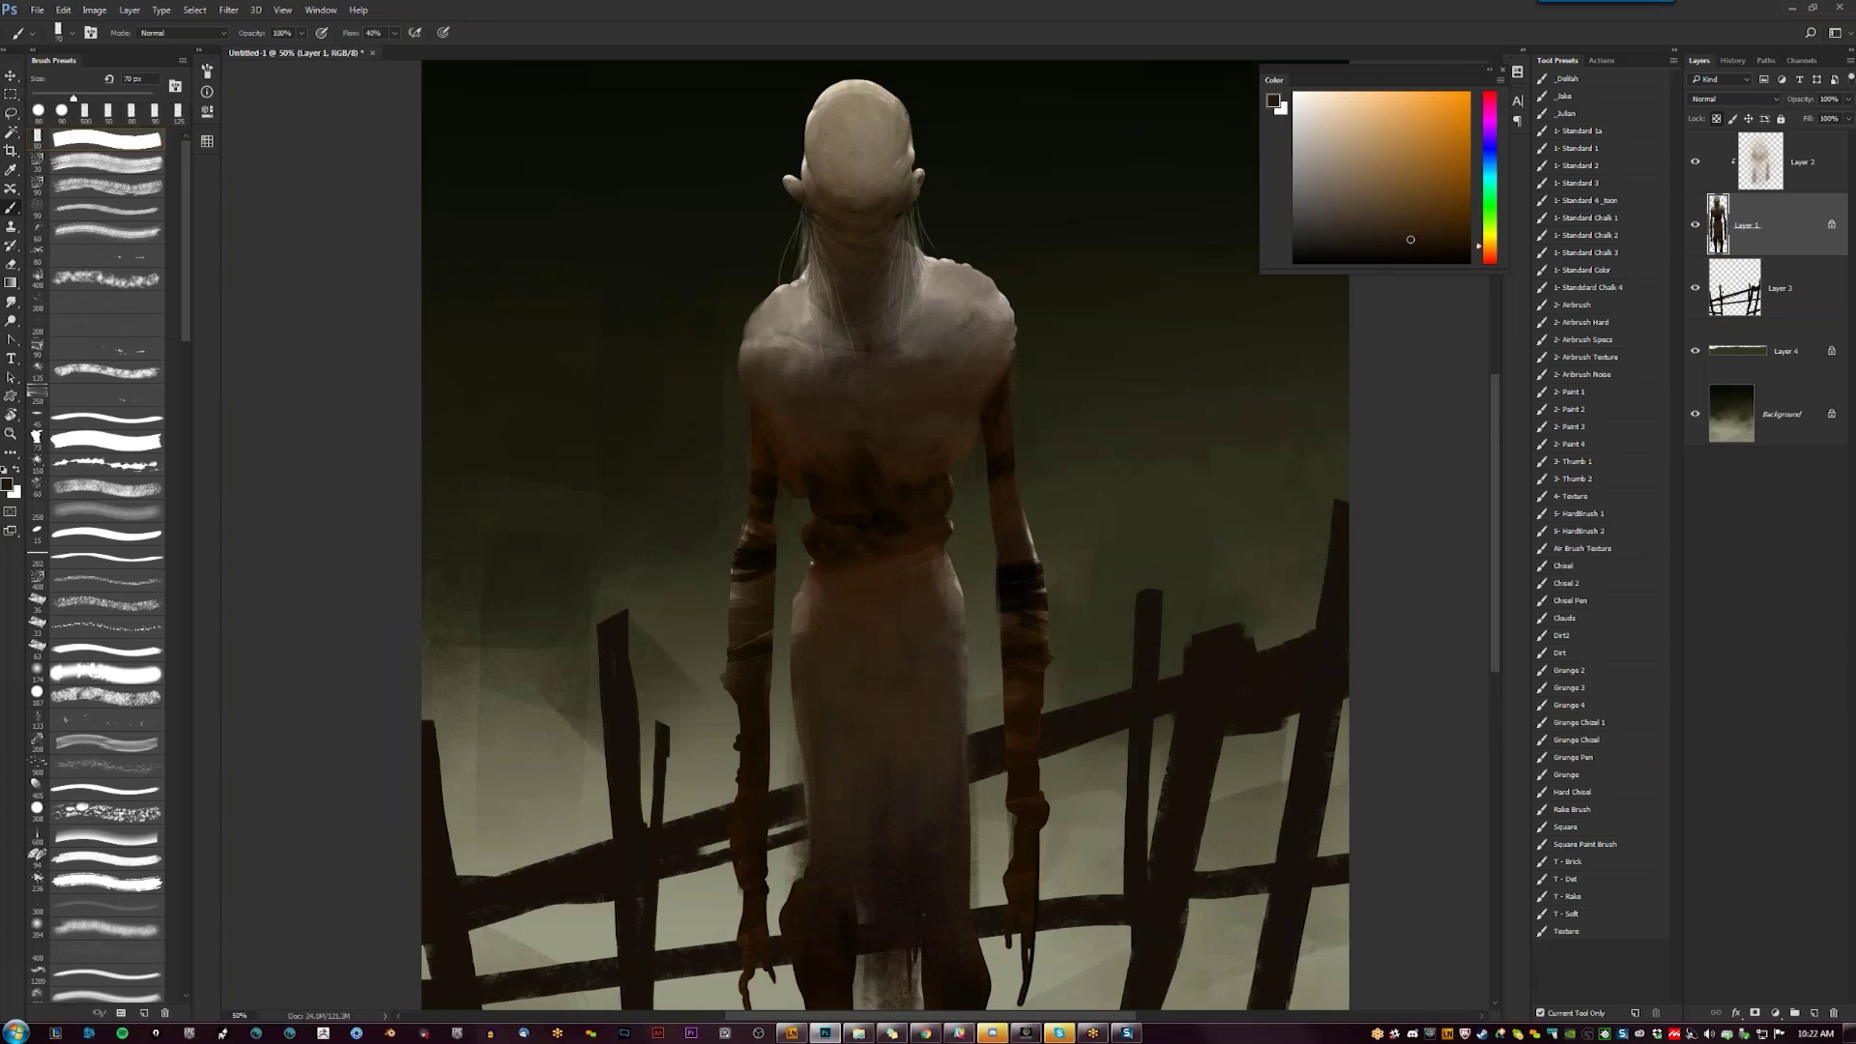
{"action": "left_click", "coordinate": [934, 264], "text": "alt"}
{"action": "left_click", "coordinate": [933, 263]}
Merge Layer 2 down into the figure layer, compare it hidden and shown, and select the fence's Layer 3
{"action": "left_click", "coordinate": [1782, 172]}
{"action": "key", "text": "ctrl+e"}
{"action": "left_click", "coordinate": [1694, 162]}
{"action": "left_click", "coordinate": [1694, 162]}
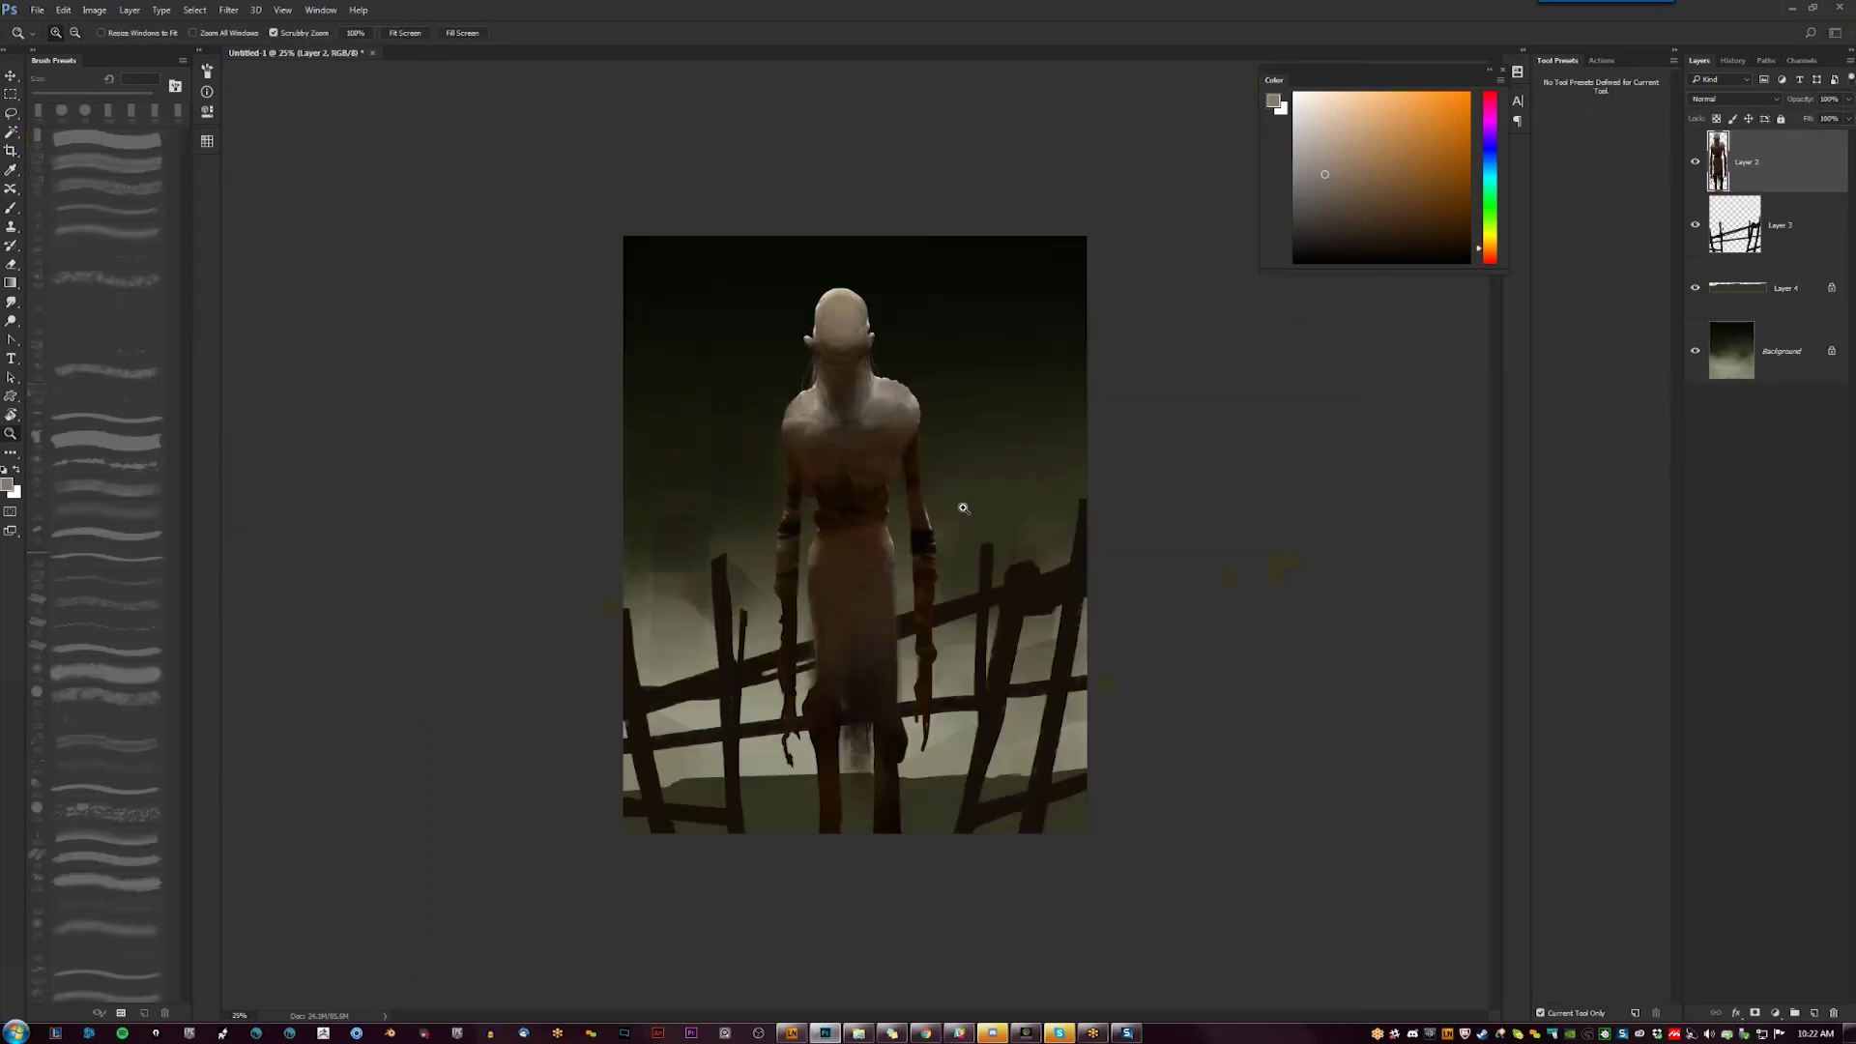
{"action": "left_click", "coordinate": [961, 506]}
{"action": "left_click", "coordinate": [1780, 232]}
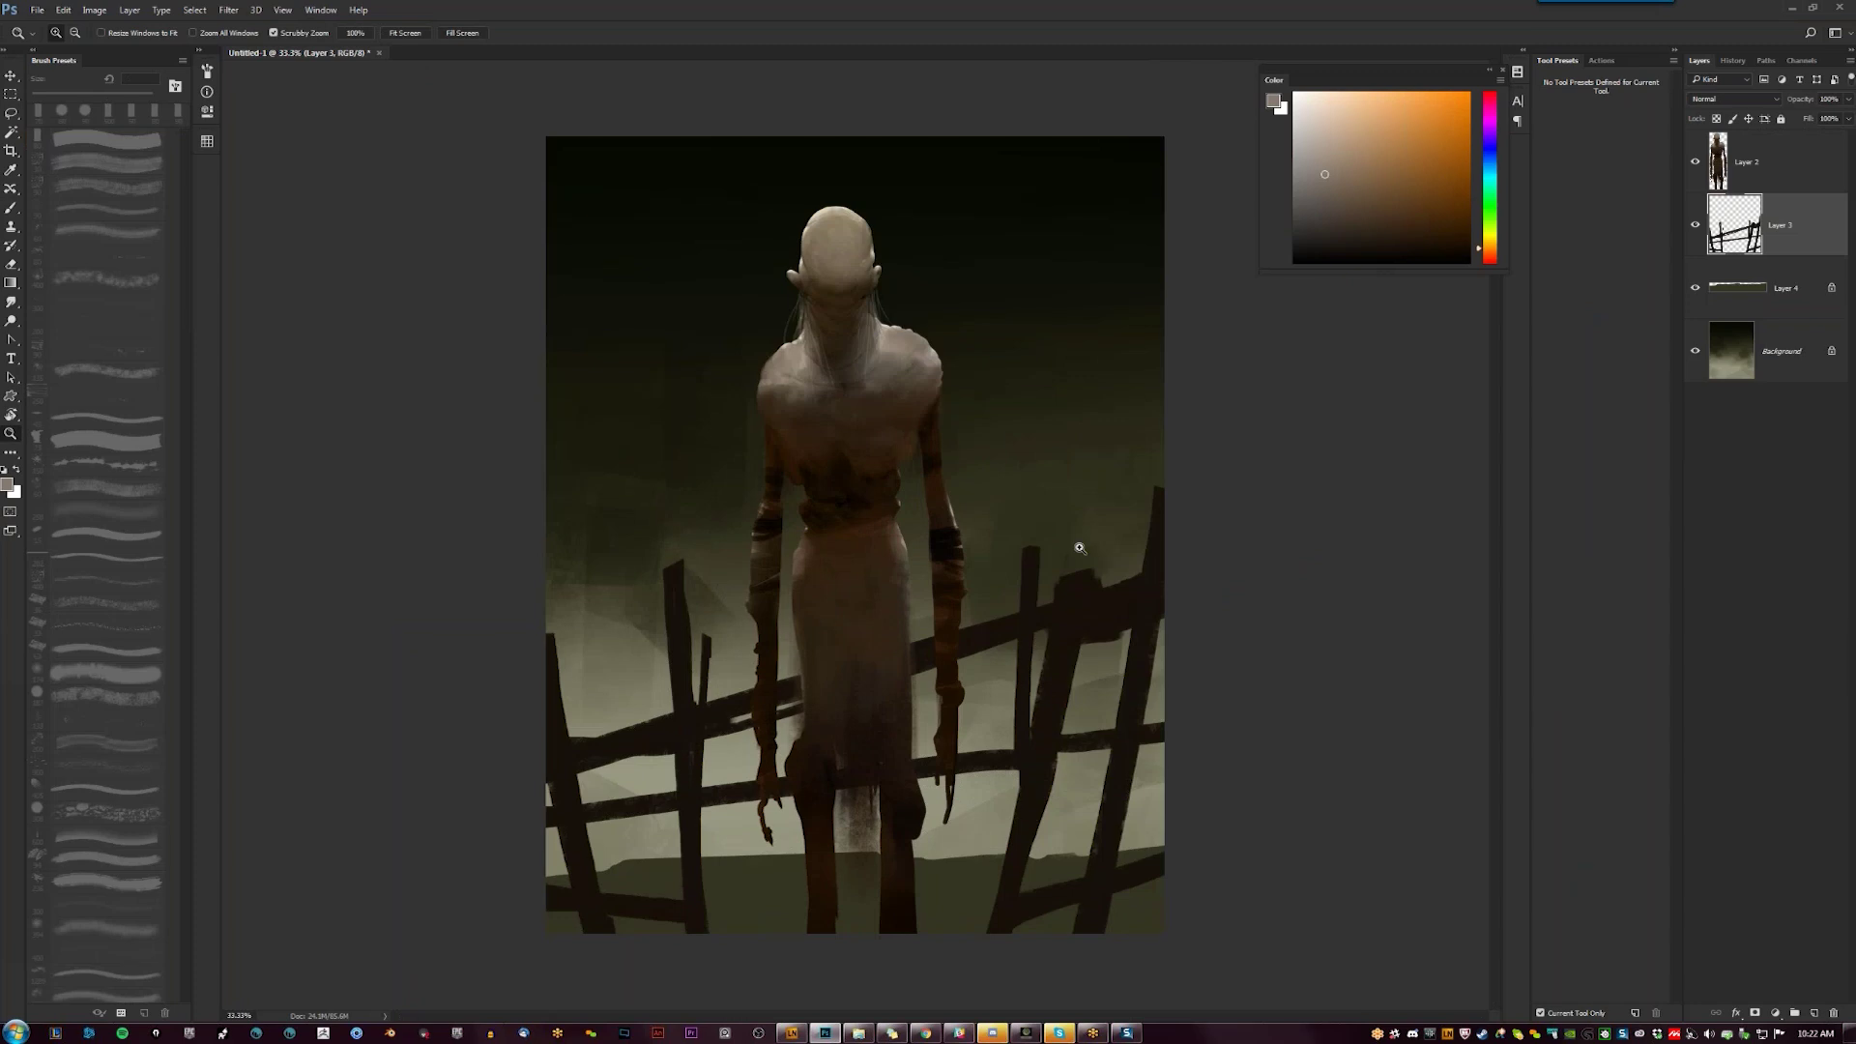
{"action": "key", "text": "b"}
{"action": "key", "text": "g"}
{"action": "key", "text": "d"}
{"action": "left_click_drag", "start_coordinate": [966, 546], "coordinate": [973, 752]}
{"action": "key", "text": "ctrl+alt+z"}
{"action": "key", "text": "ctrl+alt+z"}
Lock the fence layer's transparent pixels and fade the lower part of the fence with a gradient in a sampled misty olive
{"action": "key", "text": "slash"}
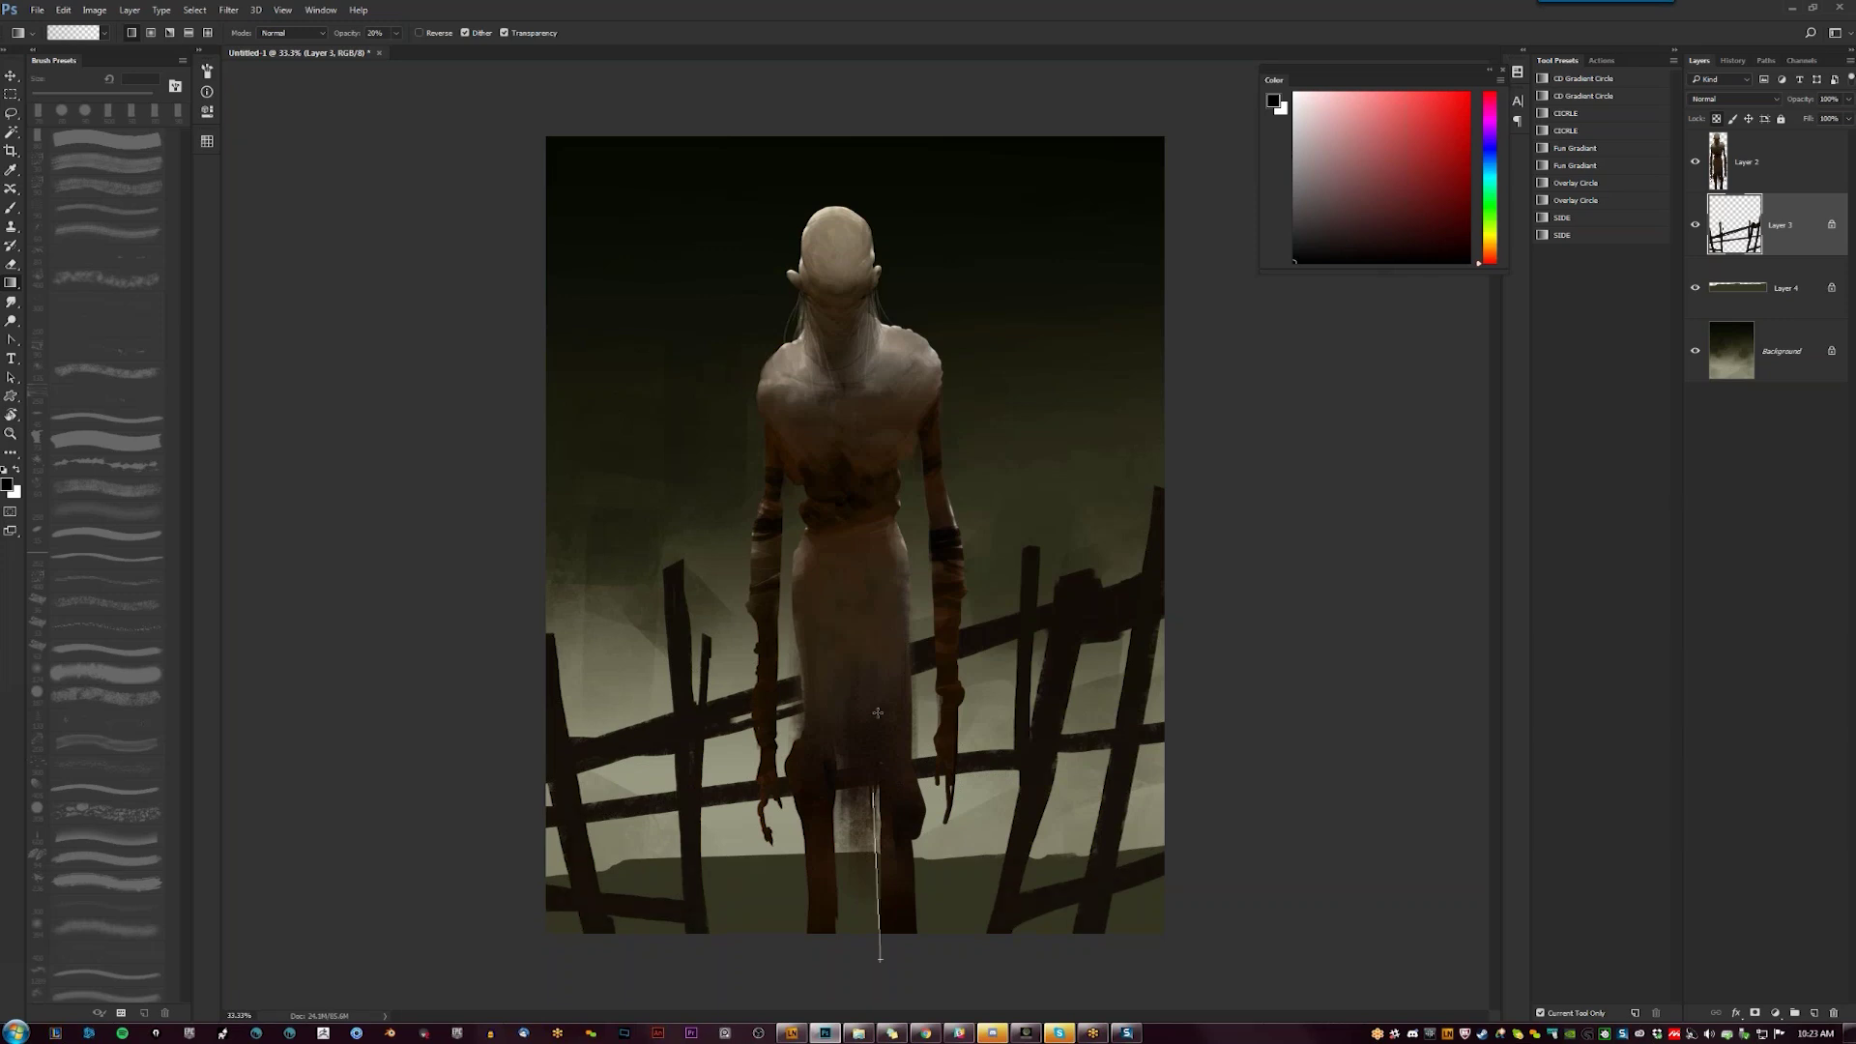
{"action": "key", "text": "b"}
{"action": "key", "text": "g"}
{"action": "left_click", "coordinate": [734, 628], "text": "alt"}
{"action": "left_click_drag", "start_coordinate": [763, 928], "coordinate": [760, 719]}
{"action": "left_click_drag", "start_coordinate": [774, 919], "coordinate": [789, 692]}
{"action": "key", "text": "ctrl+z"}
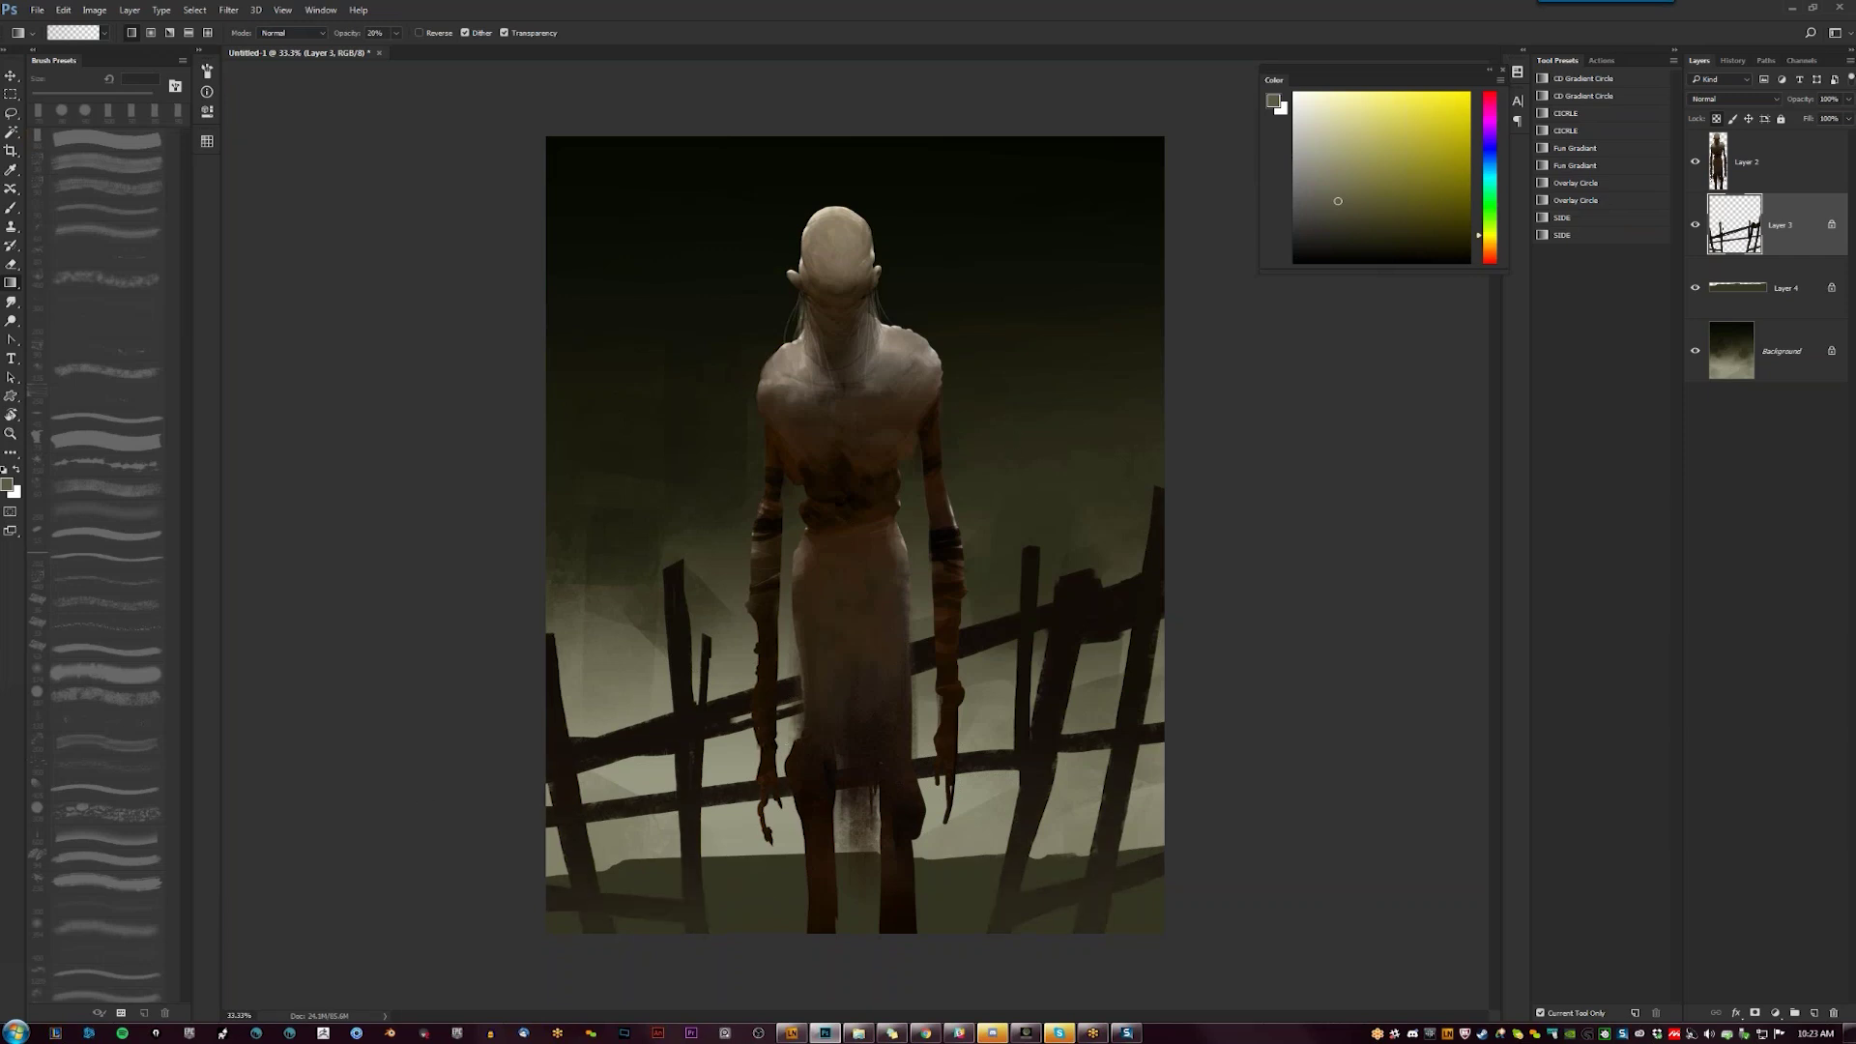
Paint thin olive highlights on the fence's upper rail and post tops on both sides of the figure with a 15 px brush
{"action": "key", "text": "b"}
{"action": "key", "text": "bracketleft"}
{"action": "key", "text": "bracketleft"}
{"action": "key", "text": "bracketleft"}
{"action": "key", "text": "bracketleft"}
{"action": "key", "text": "bracketleft"}
{"action": "key", "text": "bracketleft"}
{"action": "key", "text": "bracketleft"}
{"action": "key", "text": "bracketleft"}
{"action": "left_click", "coordinate": [712, 638]}
{"action": "left_click_drag", "start_coordinate": [910, 647], "coordinate": [1020, 616]}
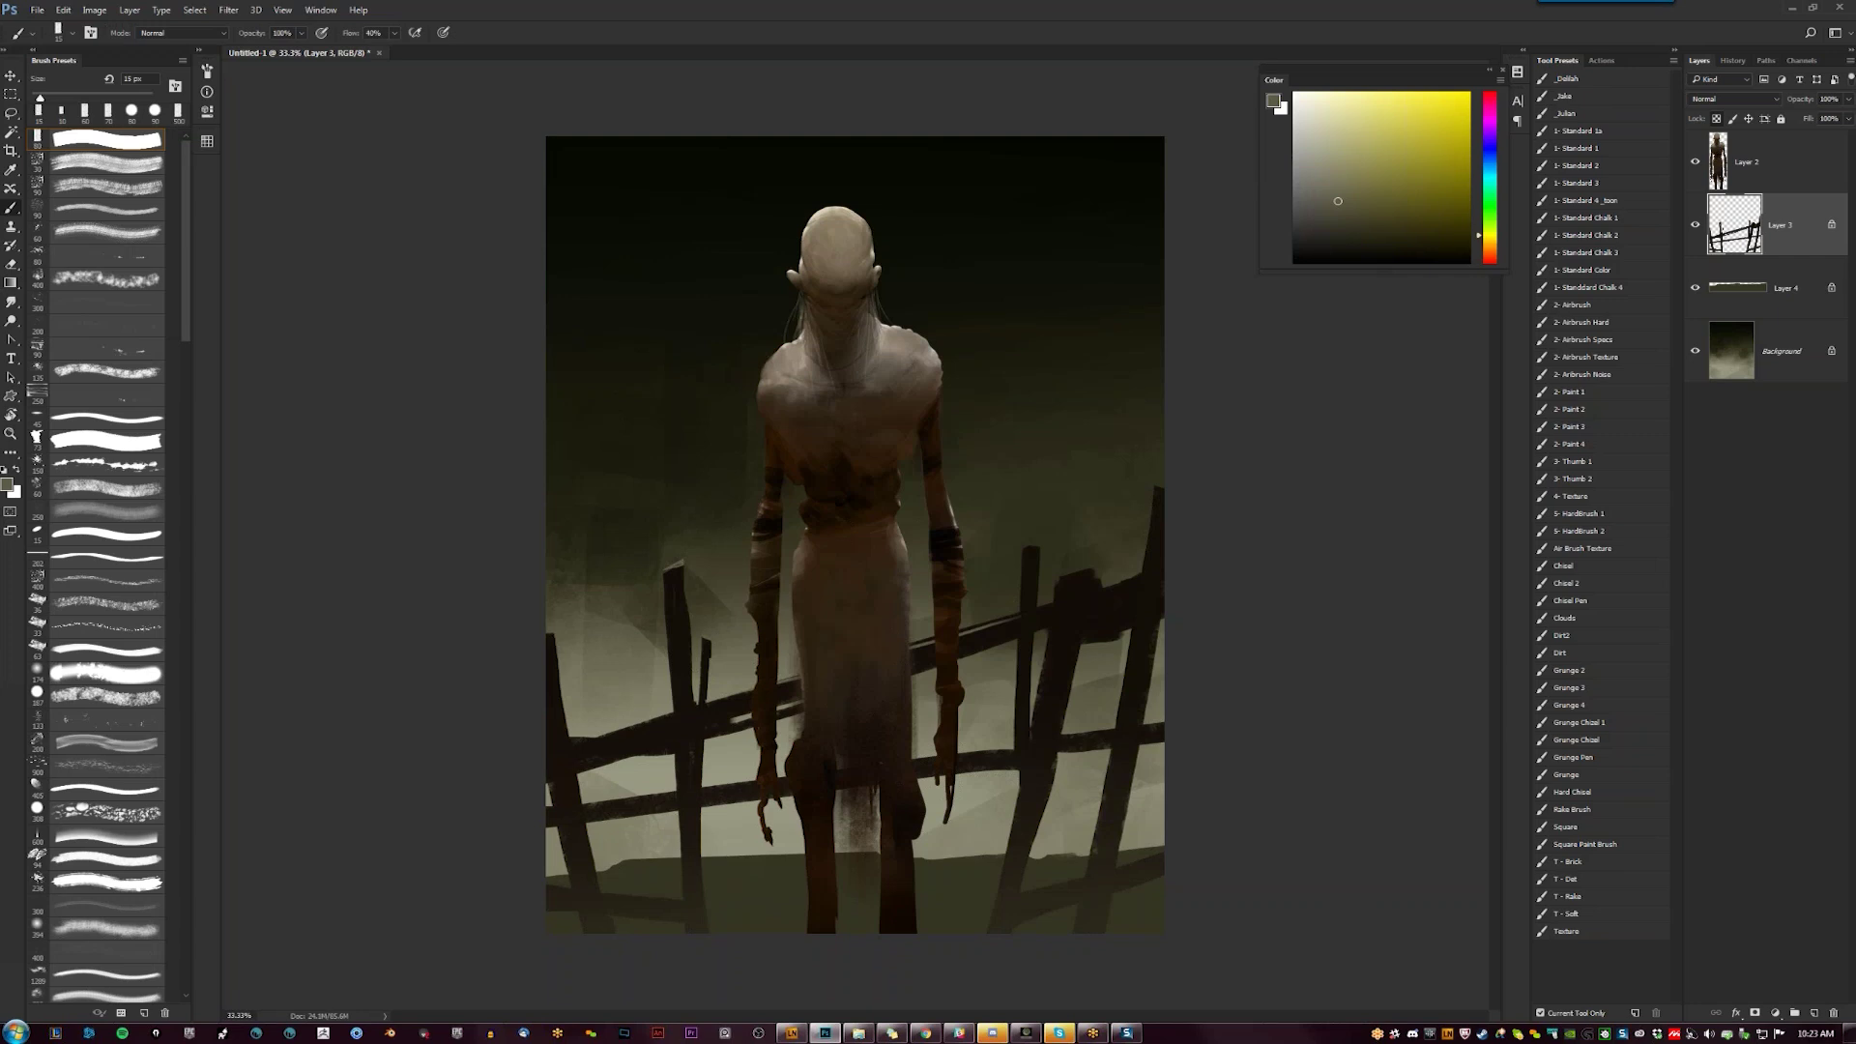
{"action": "left_click_drag", "start_coordinate": [1063, 578], "coordinate": [1088, 574]}
{"action": "mouse_move", "coordinate": [592, 736]}
{"action": "left_mouse_down"}
{"action": "mouse_move", "coordinate": [548, 753]}
{"action": "mouse_move", "coordinate": [670, 723]}
{"action": "left_mouse_up"}
{"action": "left_click_drag", "start_coordinate": [566, 748], "coordinate": [669, 716]}
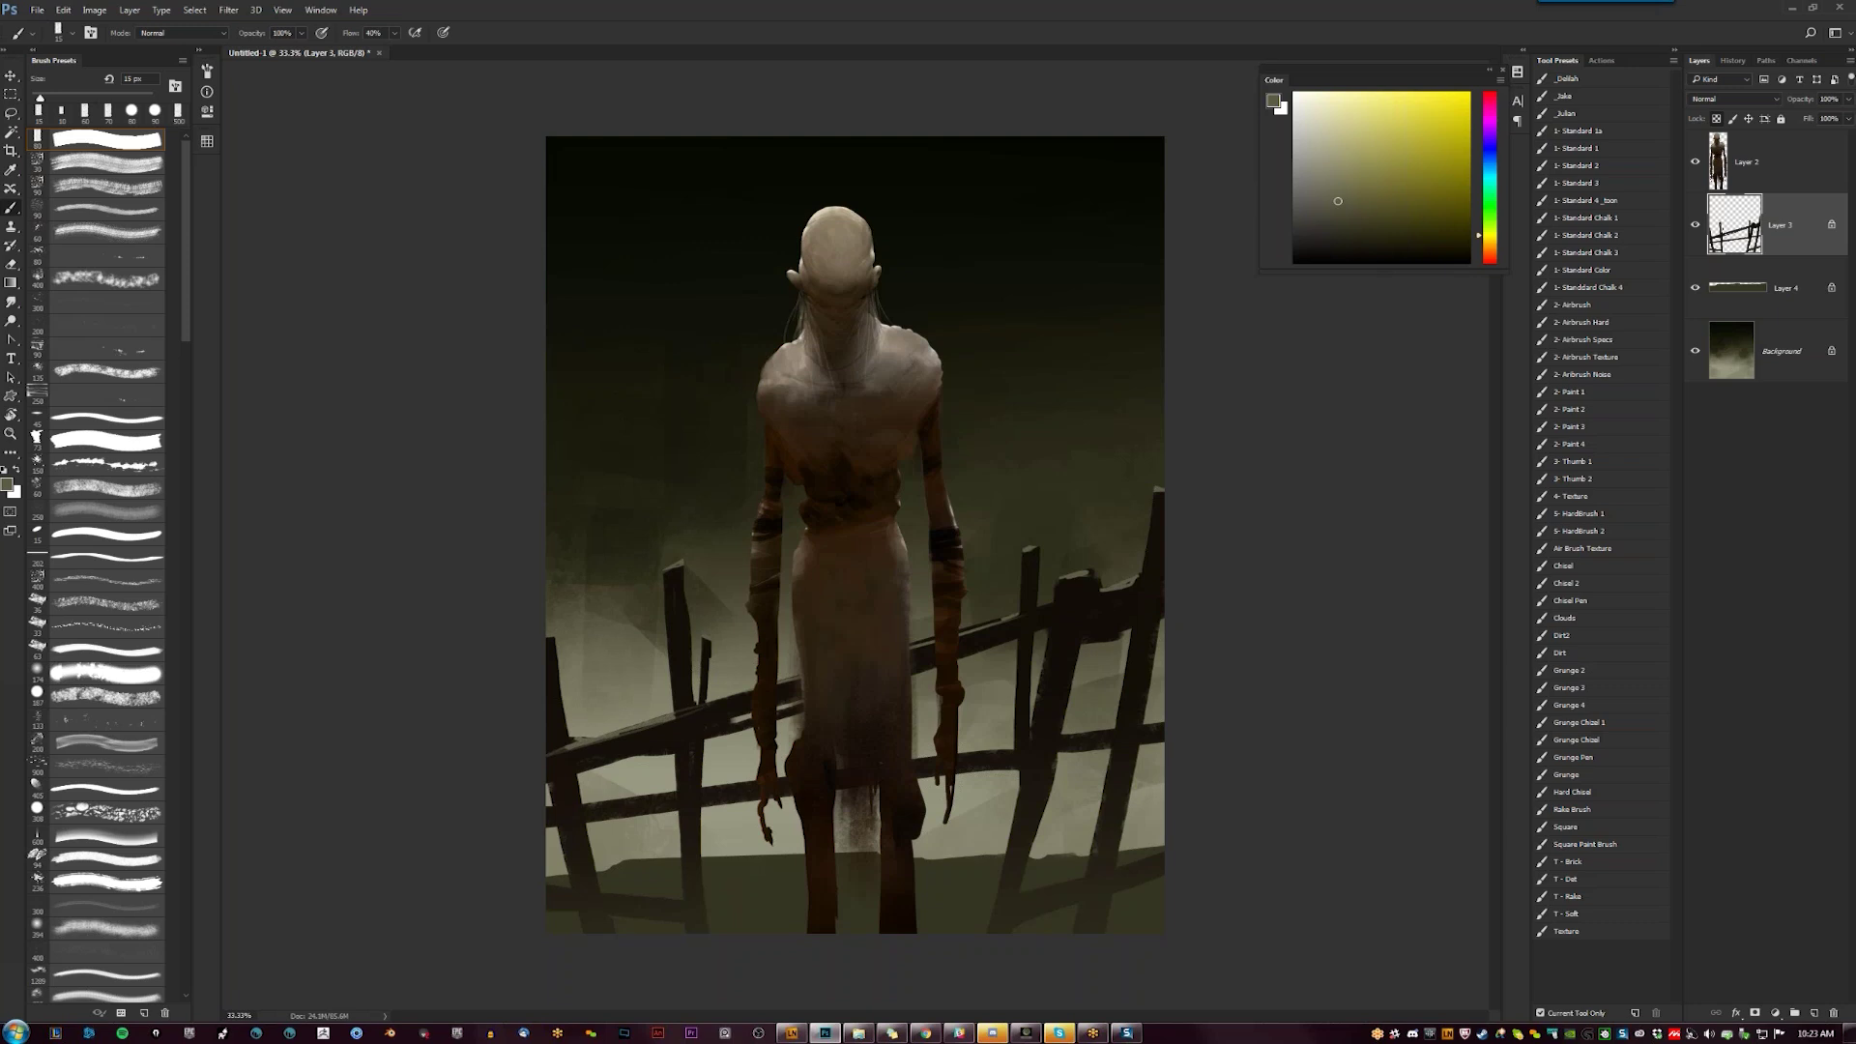
Highlight the lower rail beside the figure's right hand and refine the upper rail's edge with sampled light and dark tones
{"action": "left_click_drag", "start_coordinate": [992, 756], "coordinate": [1035, 746]}
{"action": "left_click", "coordinate": [1011, 616], "text": "alt"}
{"action": "left_click_drag", "start_coordinate": [961, 634], "coordinate": [1007, 621]}
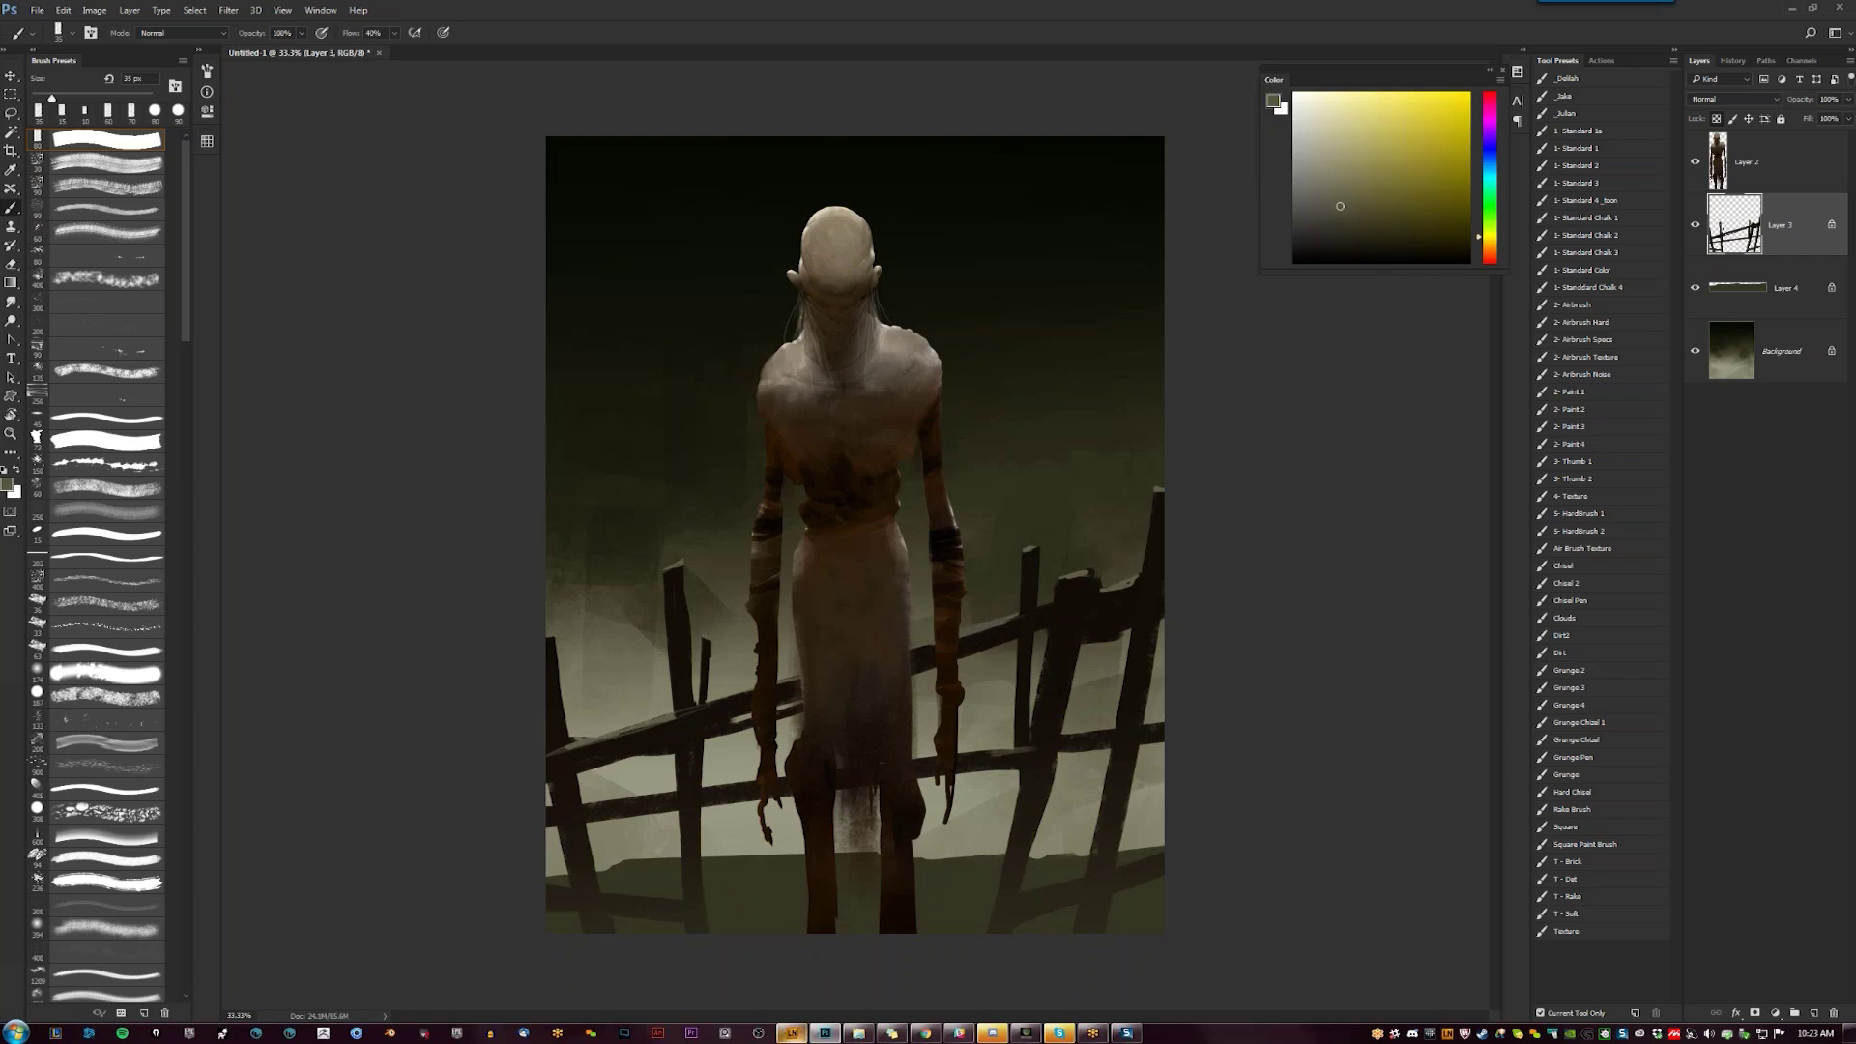
{"action": "mouse_move", "coordinate": [792, 1032]}
{"action": "left_click", "coordinate": [1005, 631], "text": "alt"}
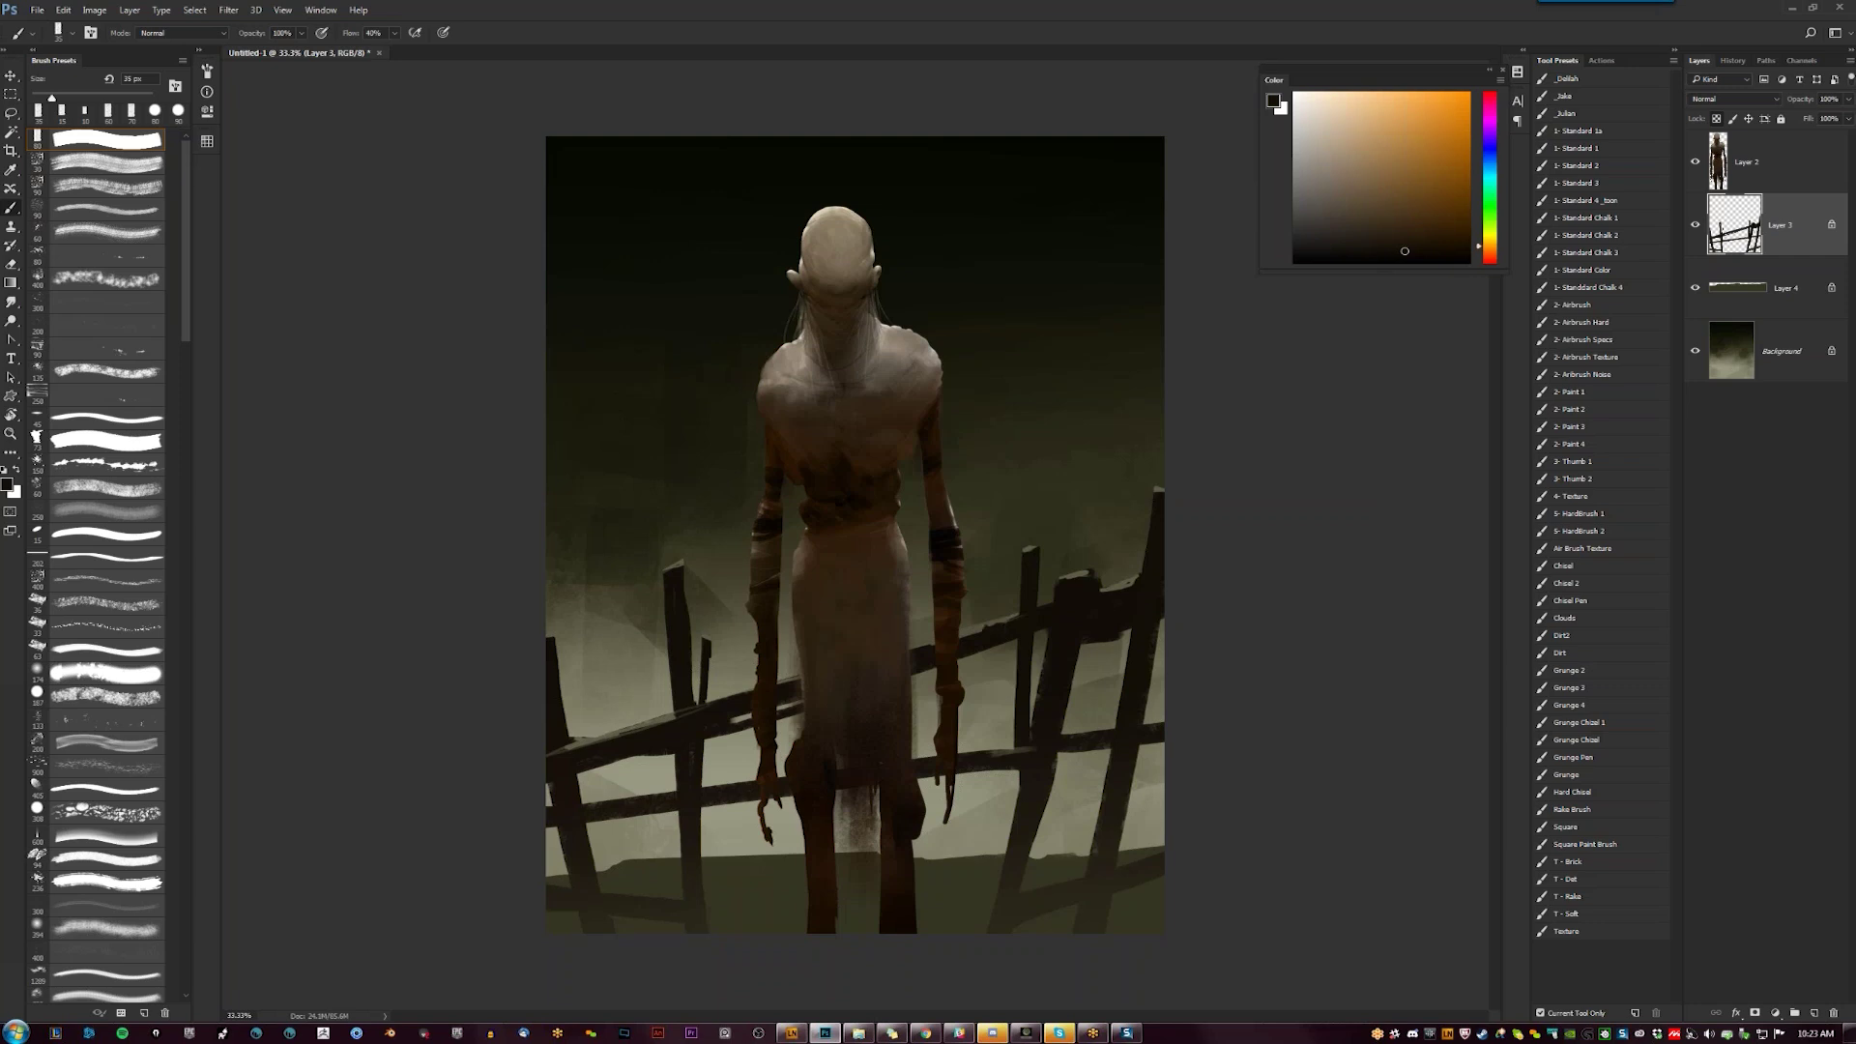
{"action": "left_click_drag", "start_coordinate": [988, 626], "coordinate": [960, 634]}
Paint a brighter edge highlight along the upper rail left of the figure with a sampled grey-green and a smaller brush
{"action": "left_click", "coordinate": [966, 628], "text": "alt"}
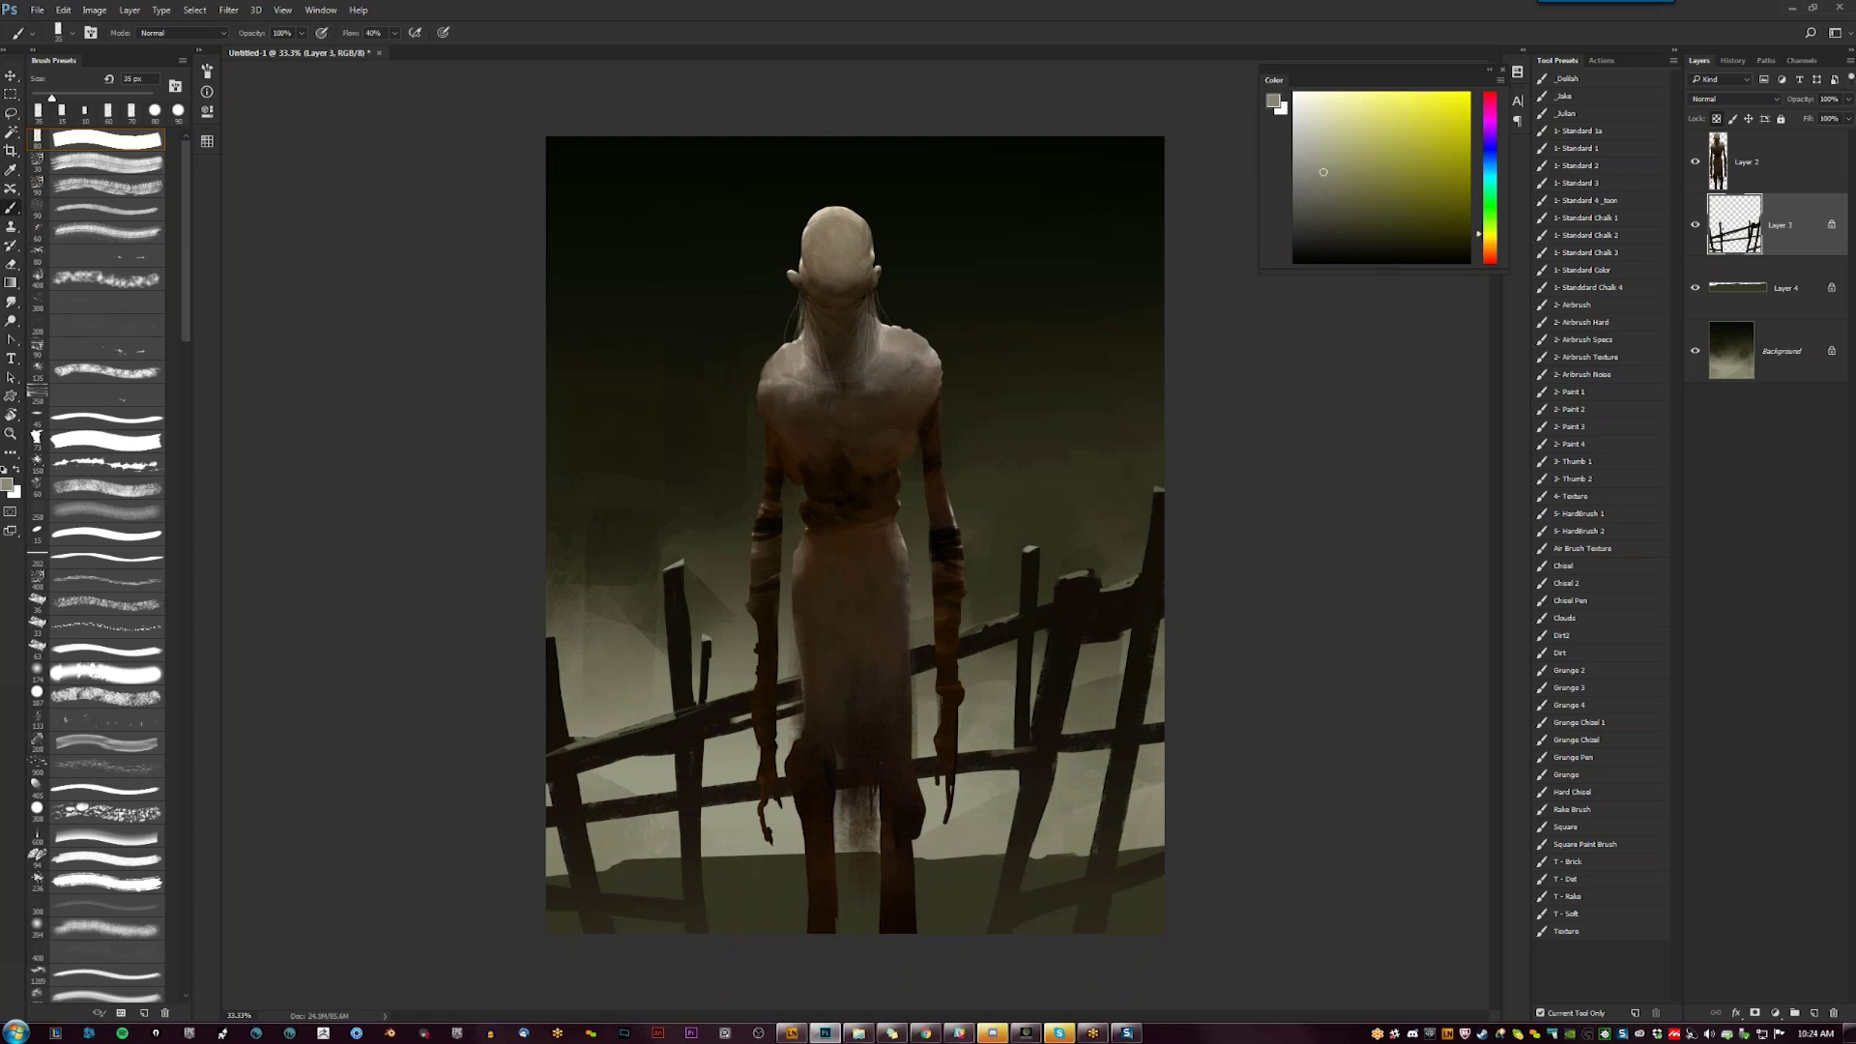
{"action": "key", "text": "bracketleft"}
{"action": "left_click", "coordinate": [546, 650], "text": "alt"}
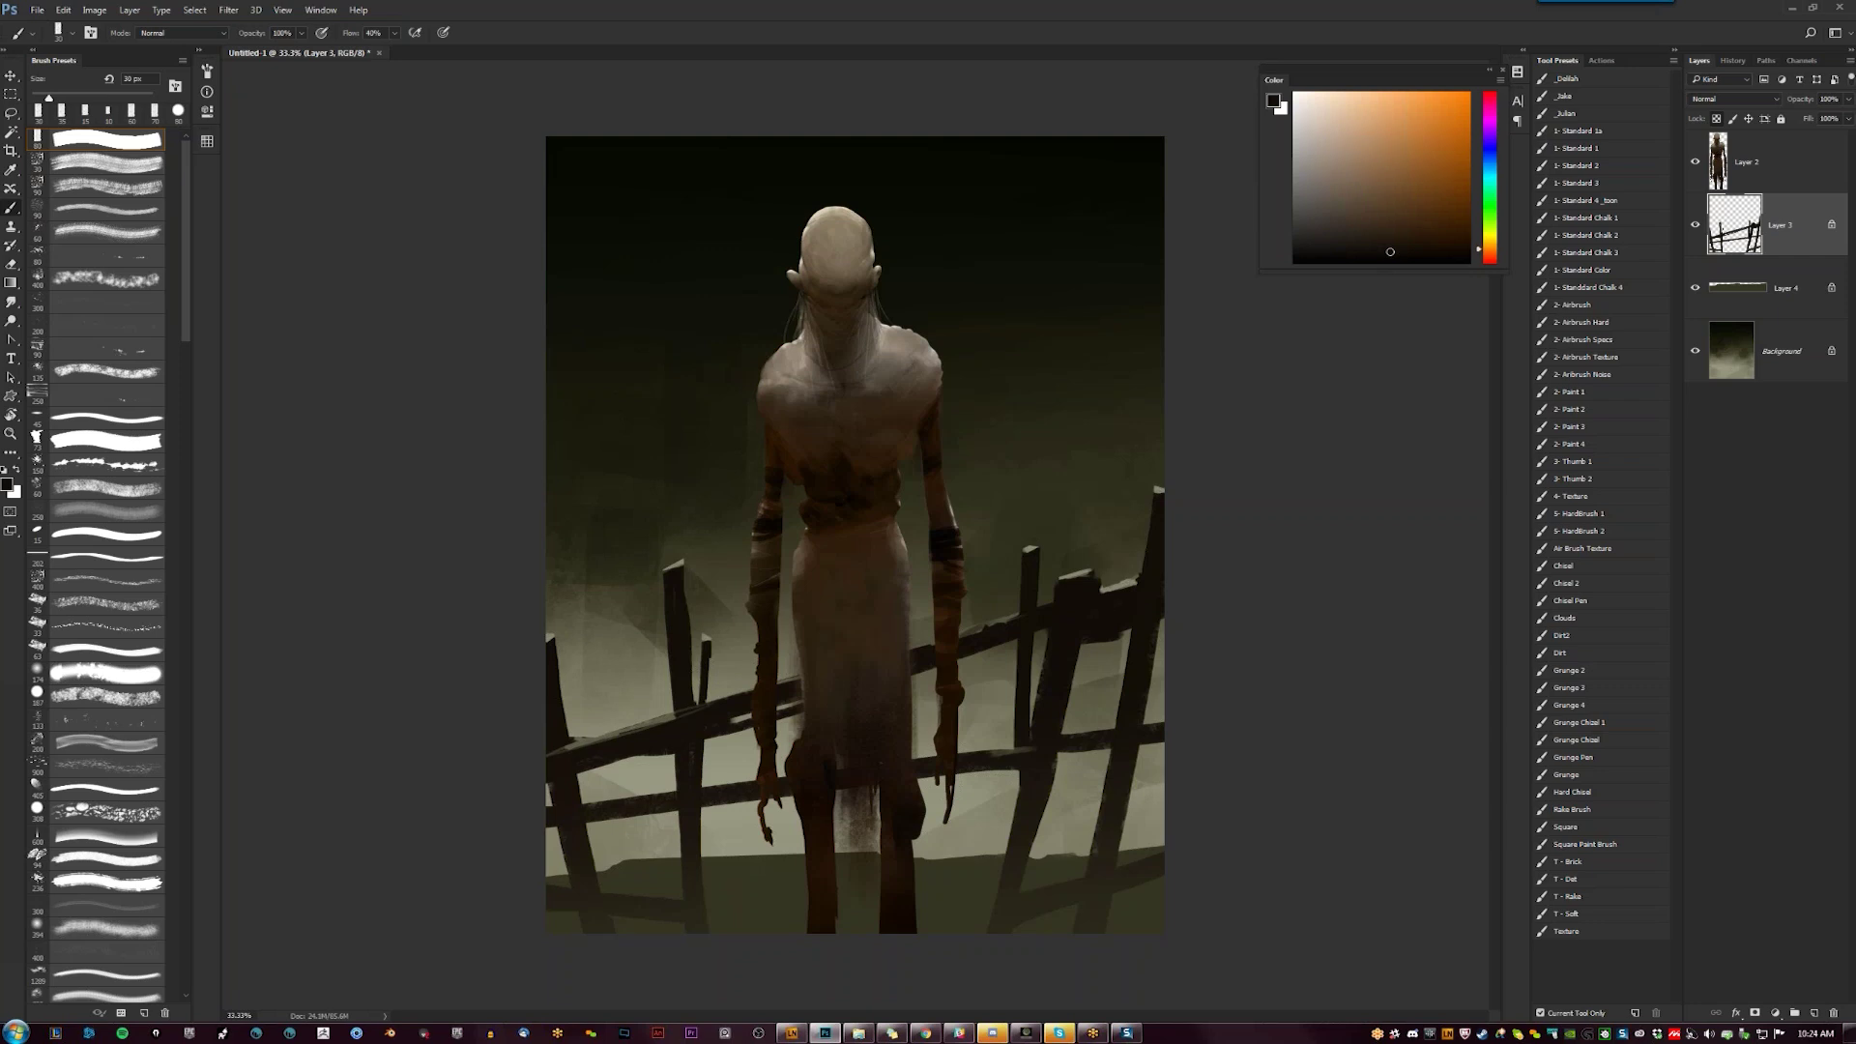
{"action": "left_click", "coordinate": [687, 560], "text": "alt"}
{"action": "key", "text": "bracketleft"}
{"action": "left_click_drag", "start_coordinate": [548, 746], "coordinate": [717, 700]}
{"action": "key", "text": "bracketleft"}
{"action": "key", "text": "bracketleft"}
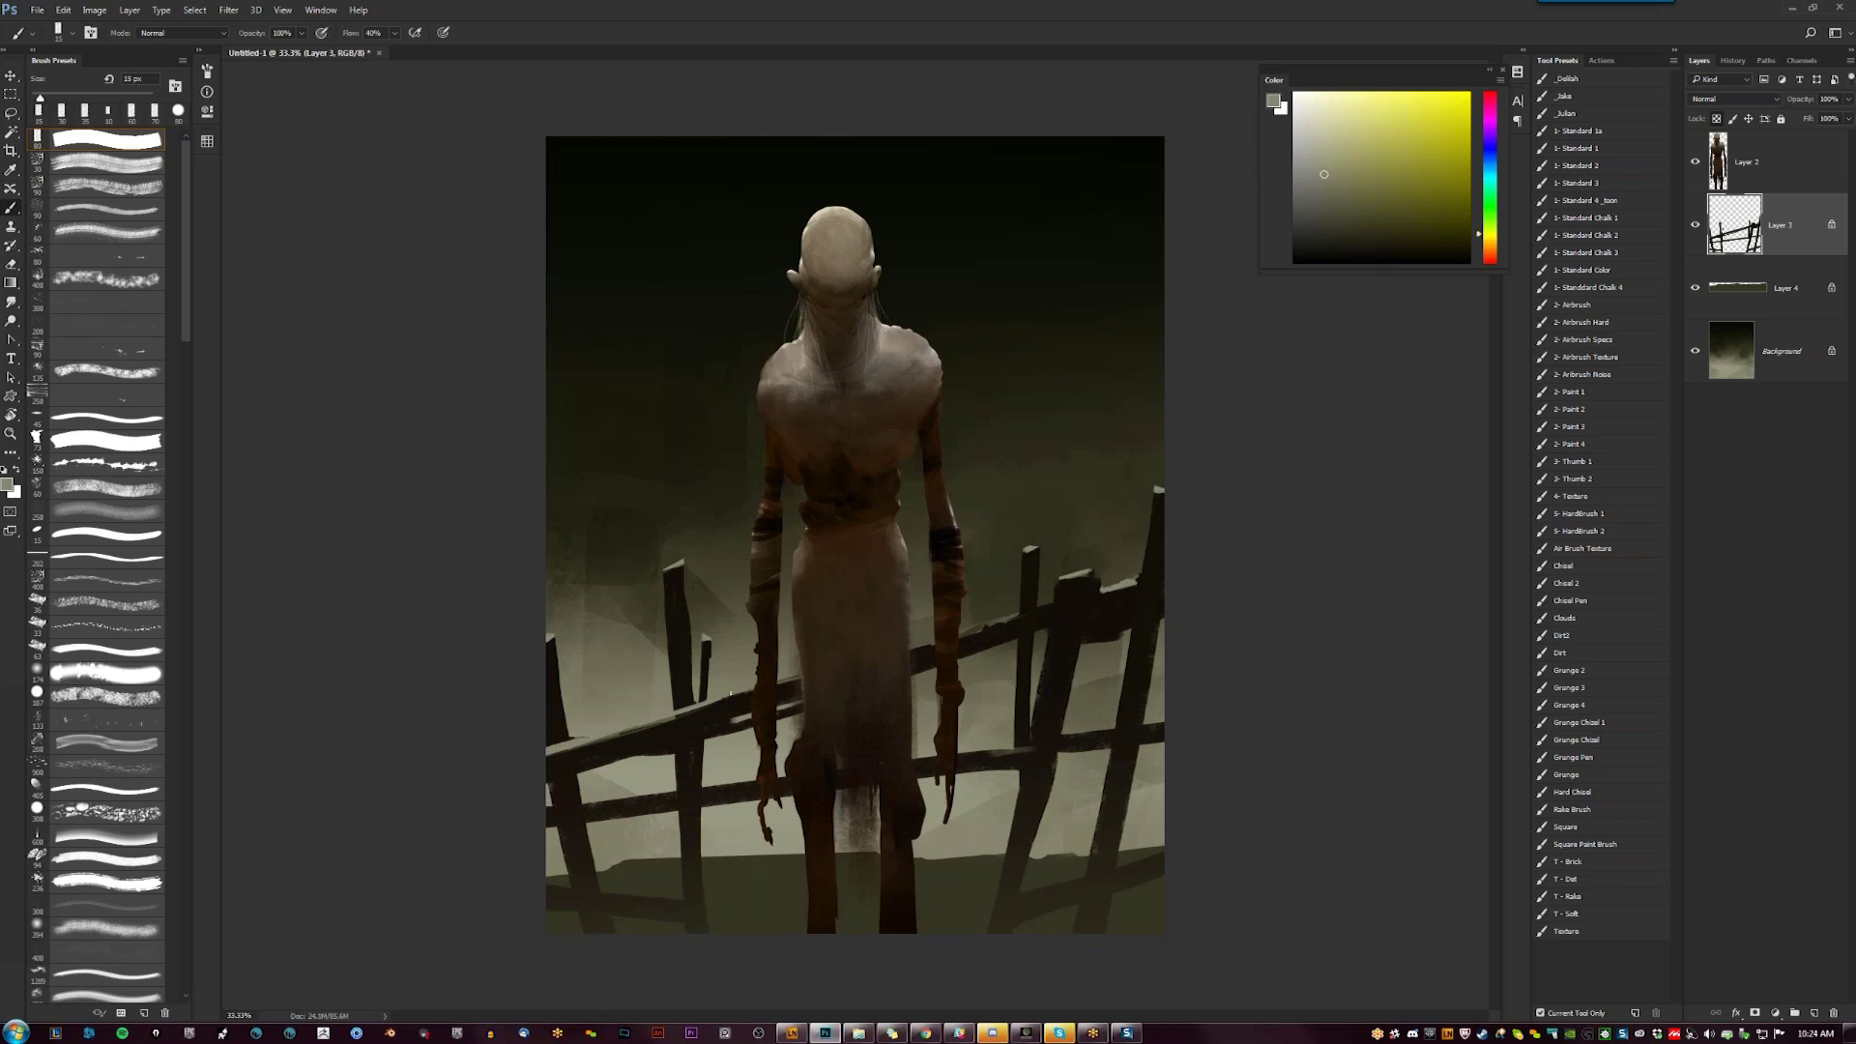
Add light edge highlights along the lower rail on both sides of the figure and sample the rail's dark brown
{"action": "left_click_drag", "start_coordinate": [961, 757], "coordinate": [1146, 722]}
{"action": "mouse_move", "coordinate": [657, 795]}
{"action": "left_mouse_down"}
{"action": "mouse_move", "coordinate": [739, 778]}
{"action": "mouse_move", "coordinate": [655, 797]}
{"action": "left_mouse_up"}
{"action": "left_click", "coordinate": [665, 798], "text": "alt"}
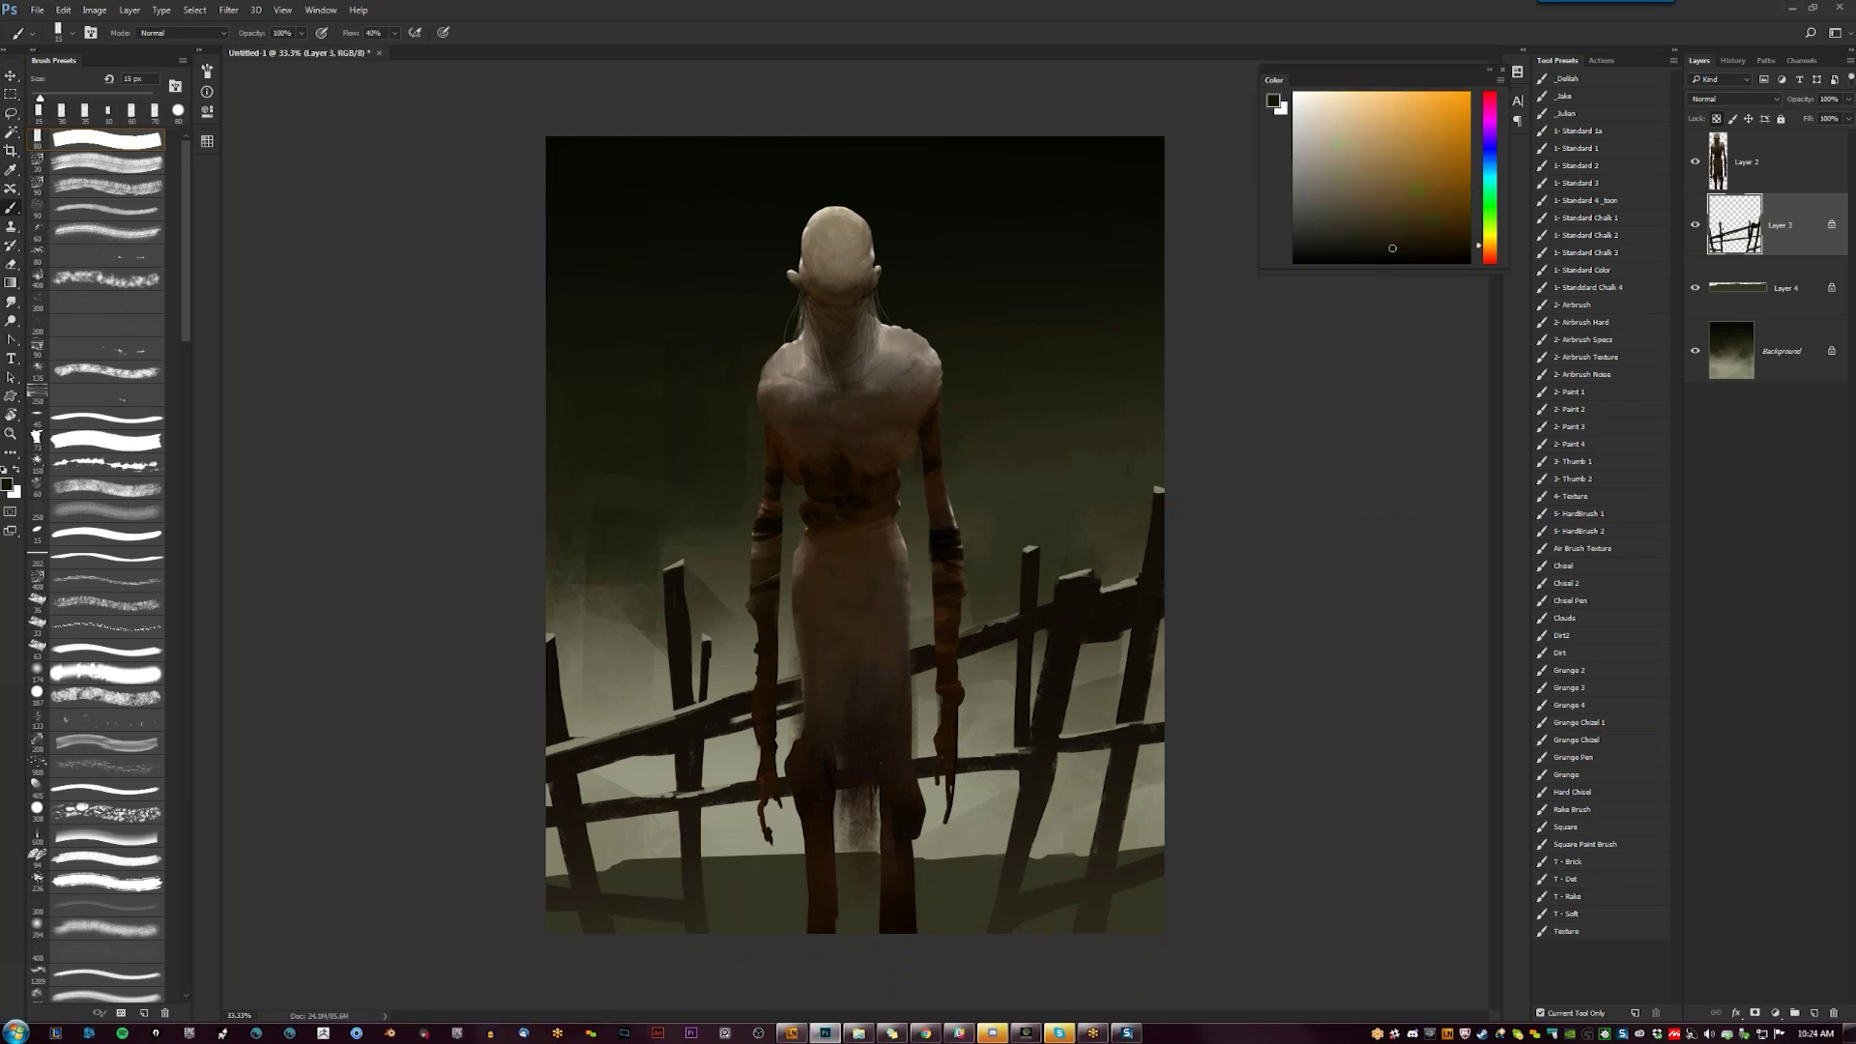
Shade the large leaning fence post beside the figure with a sampled dark fence tone and an enlarged brush
{"action": "key", "text": "]"}
{"action": "key", "text": "]"}
{"action": "key", "text": "]"}
{"action": "key", "text": "]"}
{"action": "key", "text": "]"}
{"action": "key", "text": "]"}
{"action": "left_click", "coordinate": [1059, 710], "text": "alt"}
{"action": "left_click_drag", "start_coordinate": [1062, 706], "coordinate": [1027, 829]}
{"action": "key", "text": "]"}
{"action": "key", "text": "bracketright"}
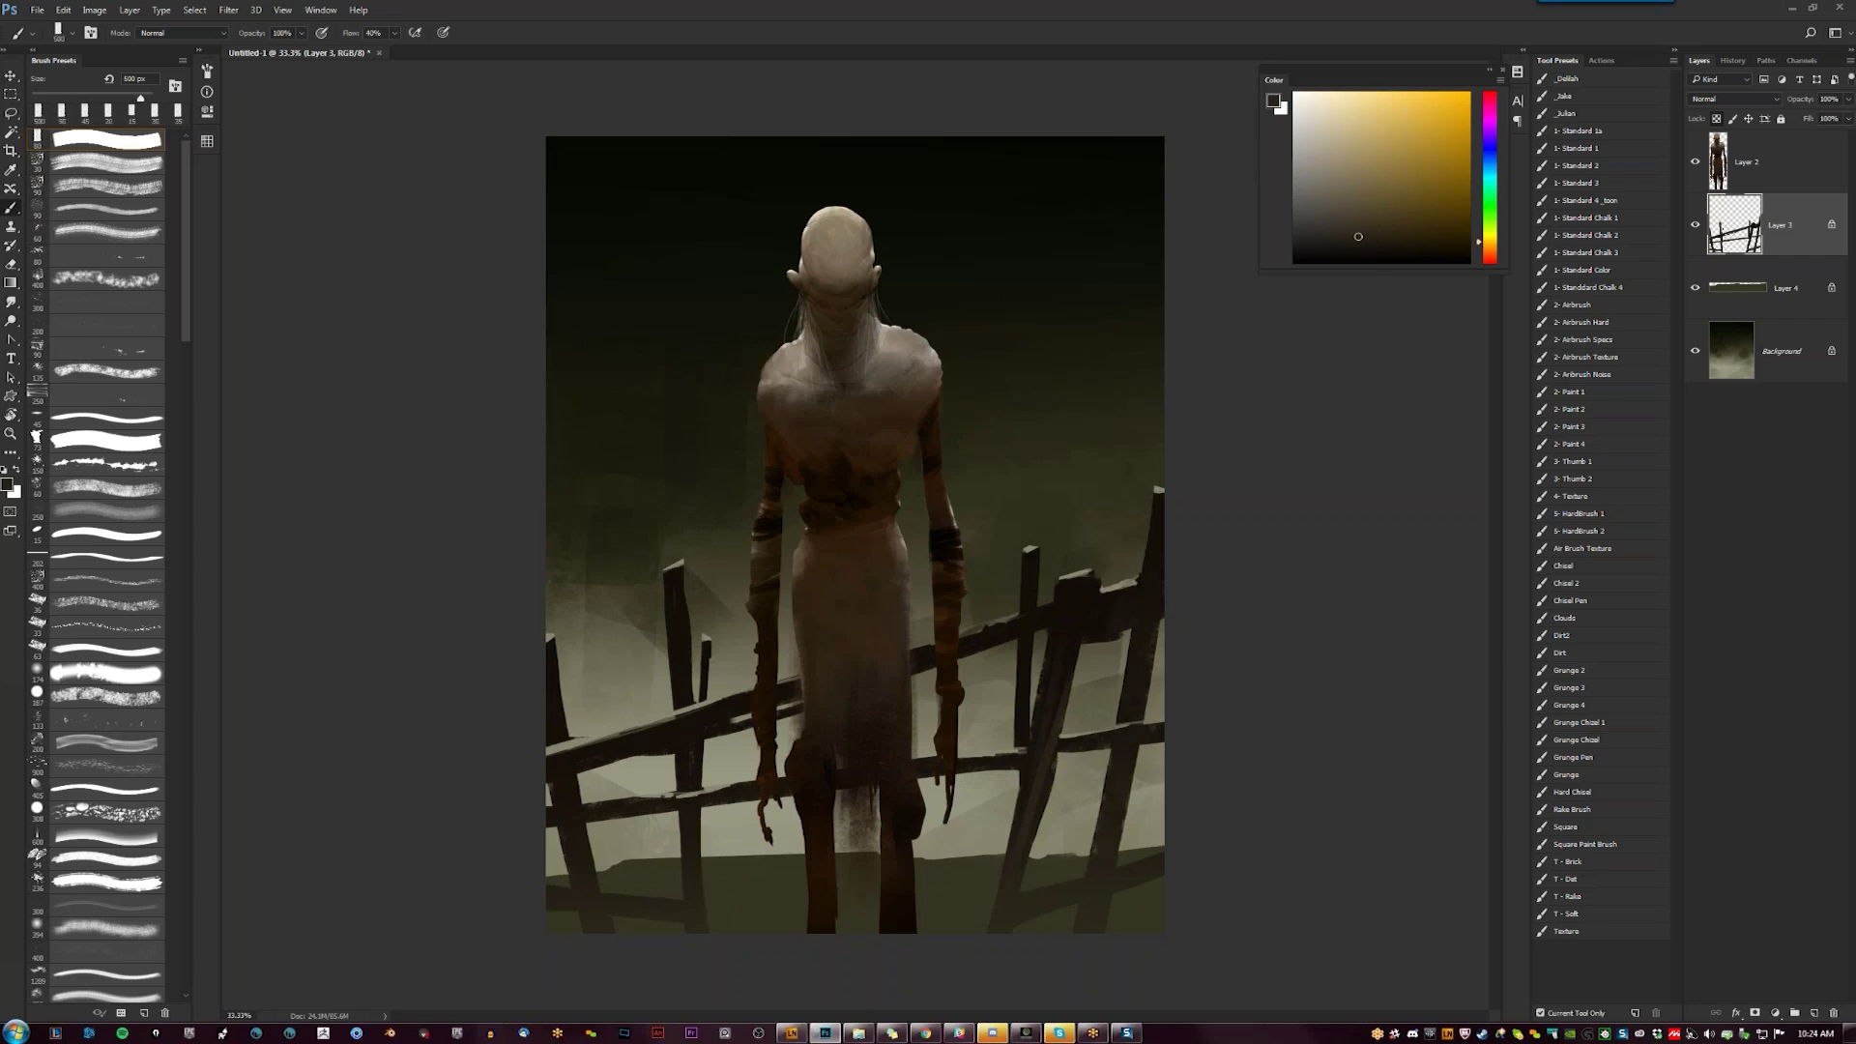
{"action": "key", "text": "ctrl+z"}
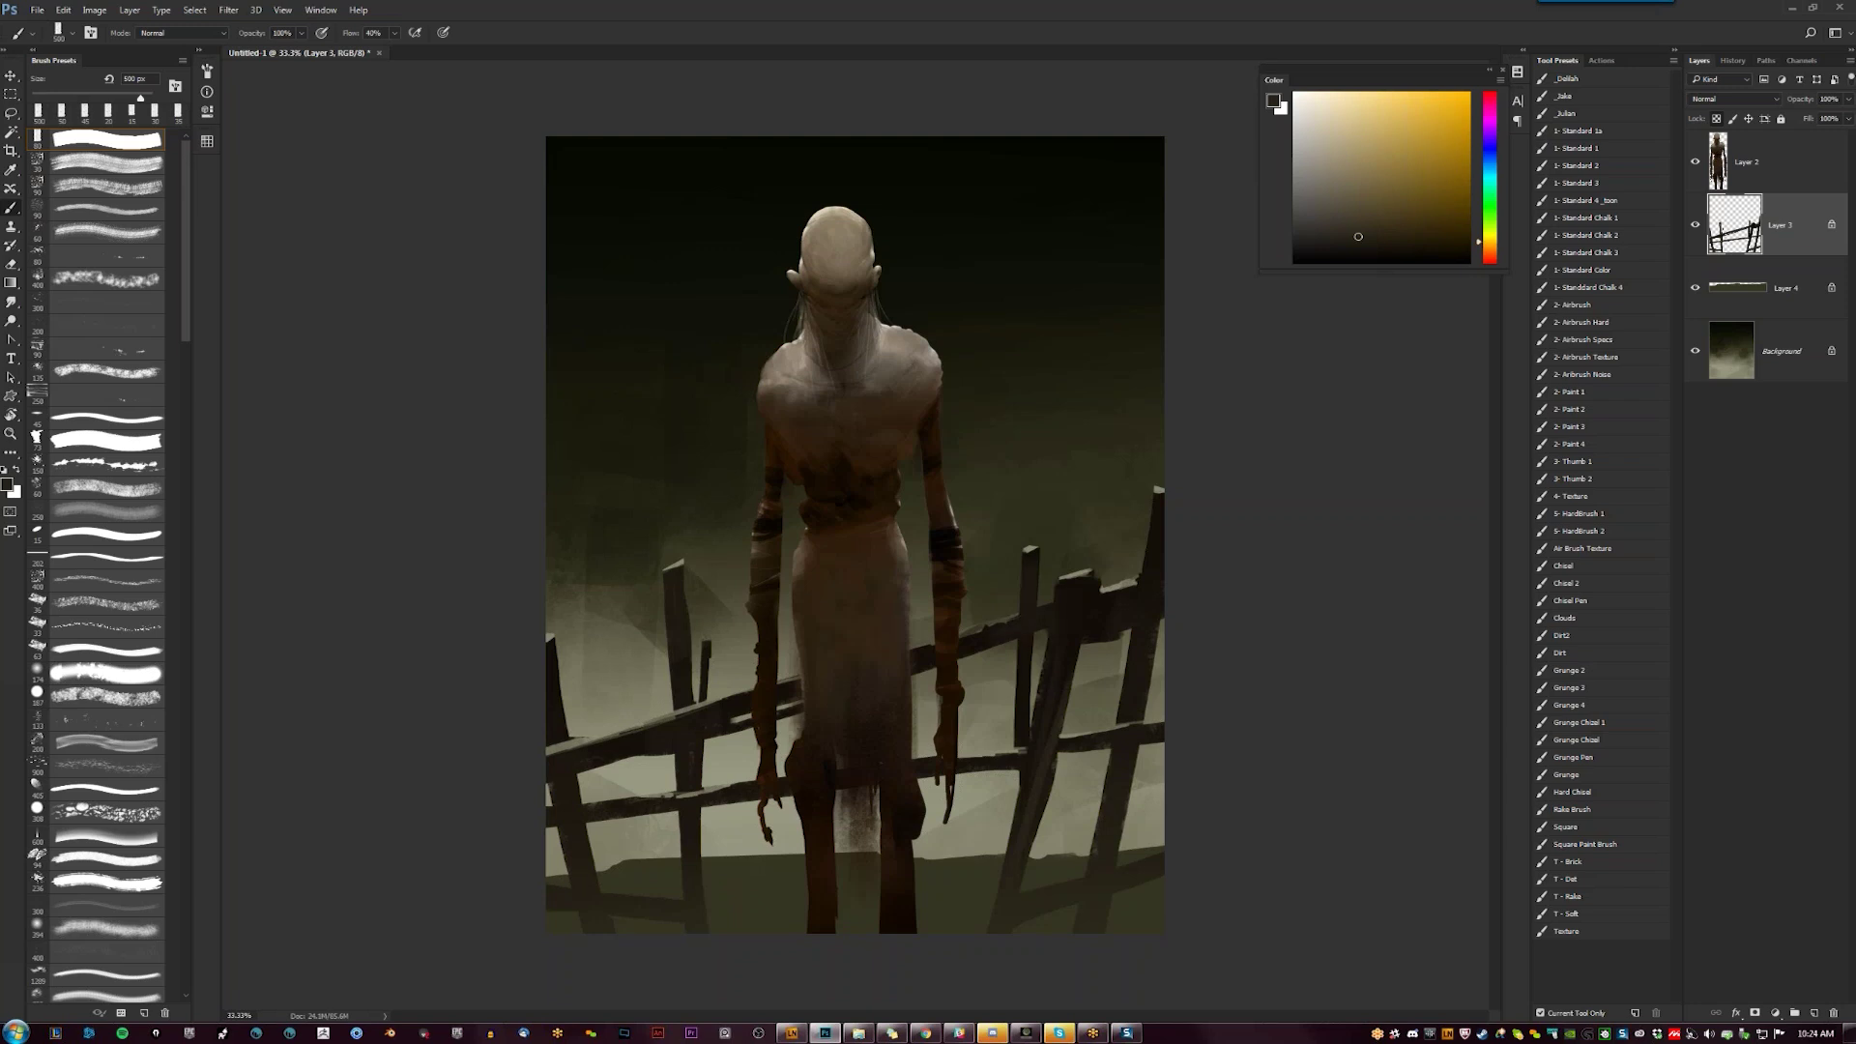
Paint pale grey-green texture across the ground on Layer 4 with a textured brush and the sampled mist colour
{"action": "left_click", "coordinate": [762, 905], "text": "alt"}
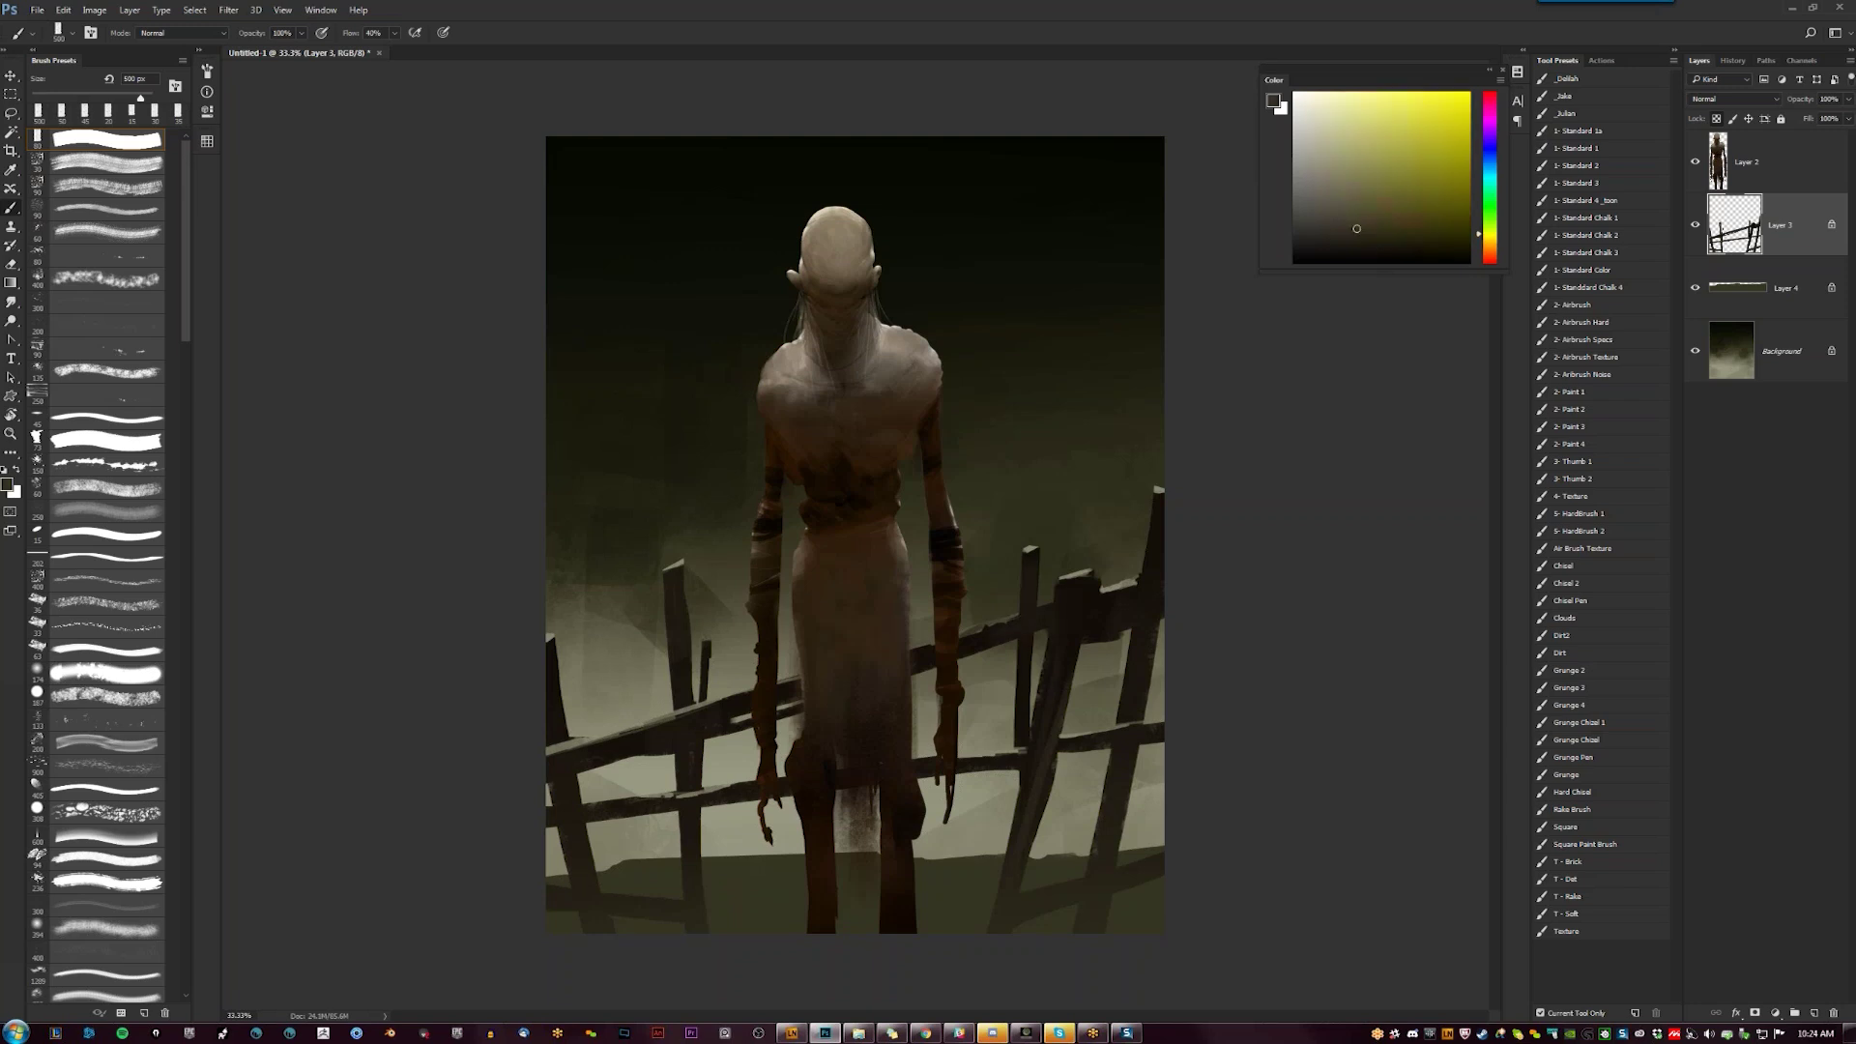
{"action": "left_click", "coordinate": [1771, 297]}
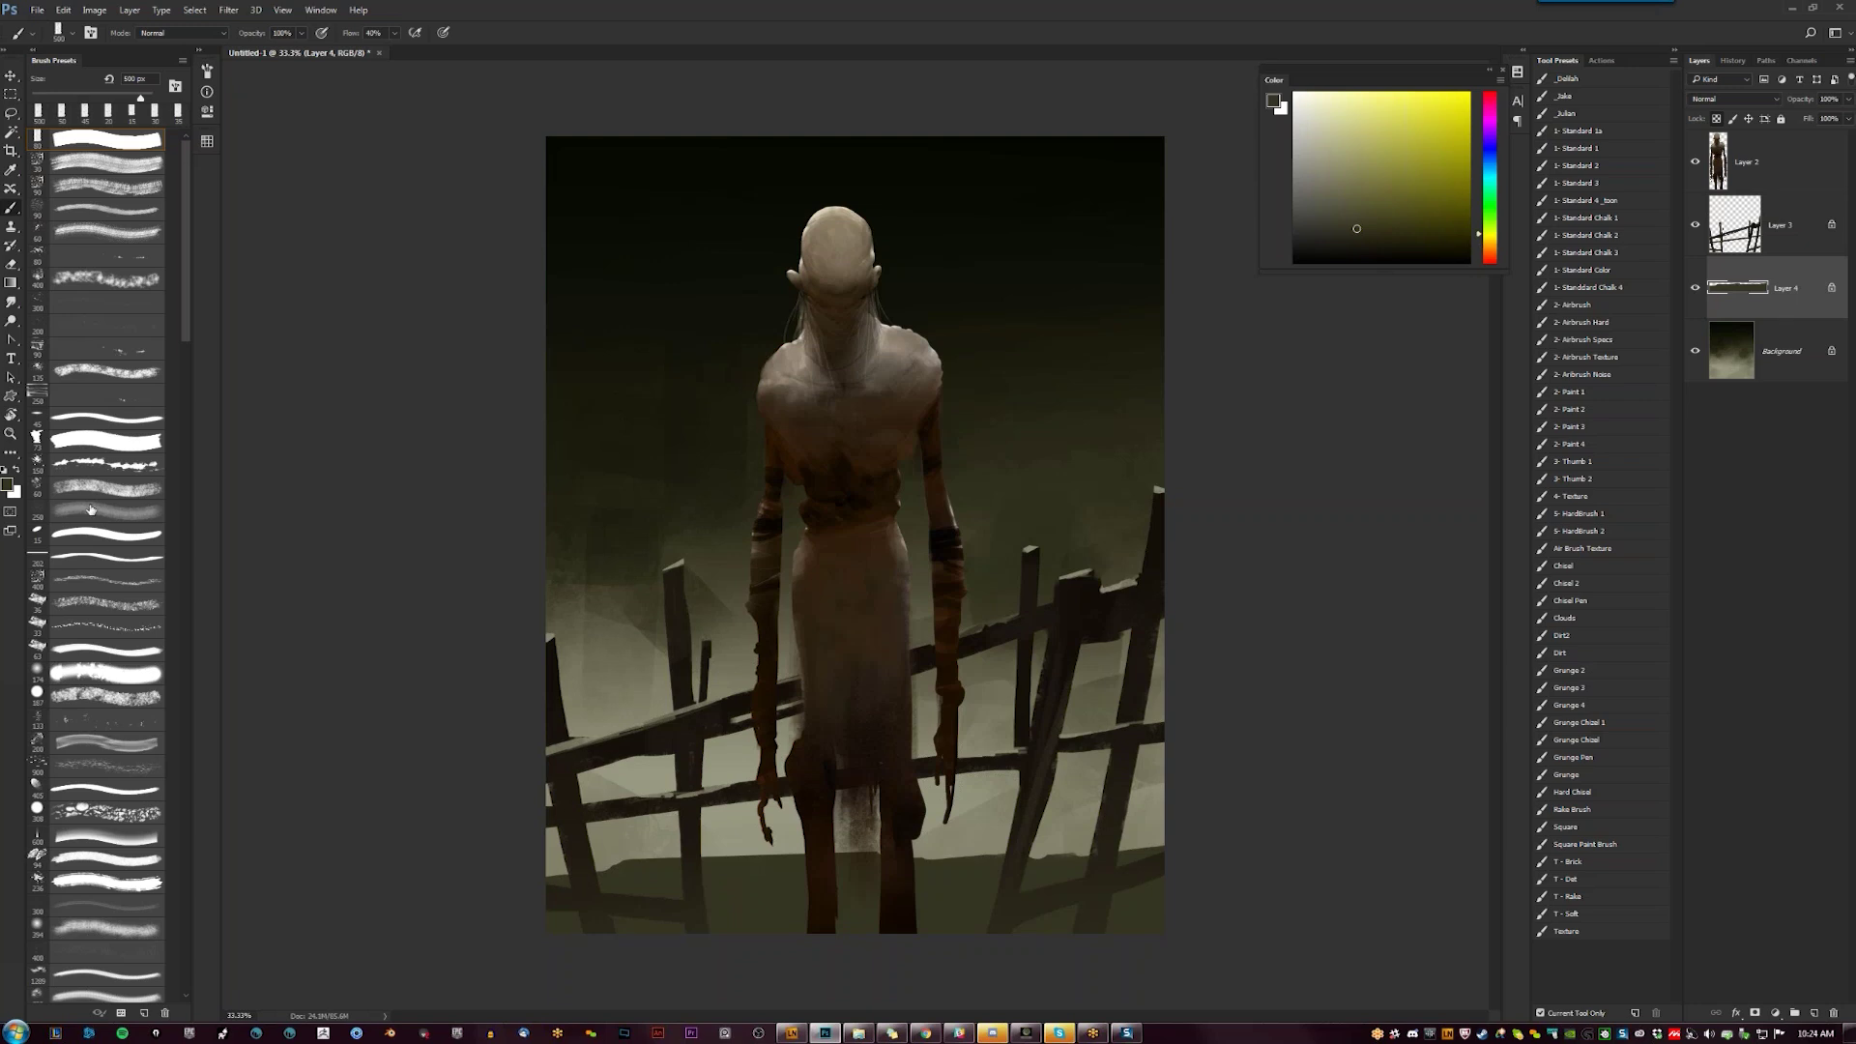
{"action": "left_click", "coordinate": [114, 489]}
{"action": "left_click", "coordinate": [737, 836], "text": "alt"}
{"action": "key", "text": "bracketright"}
{"action": "mouse_move", "coordinate": [1044, 914]}
{"action": "left_mouse_down"}
{"action": "mouse_move", "coordinate": [1131, 918]}
{"action": "mouse_move", "coordinate": [638, 876]}
{"action": "left_mouse_up"}
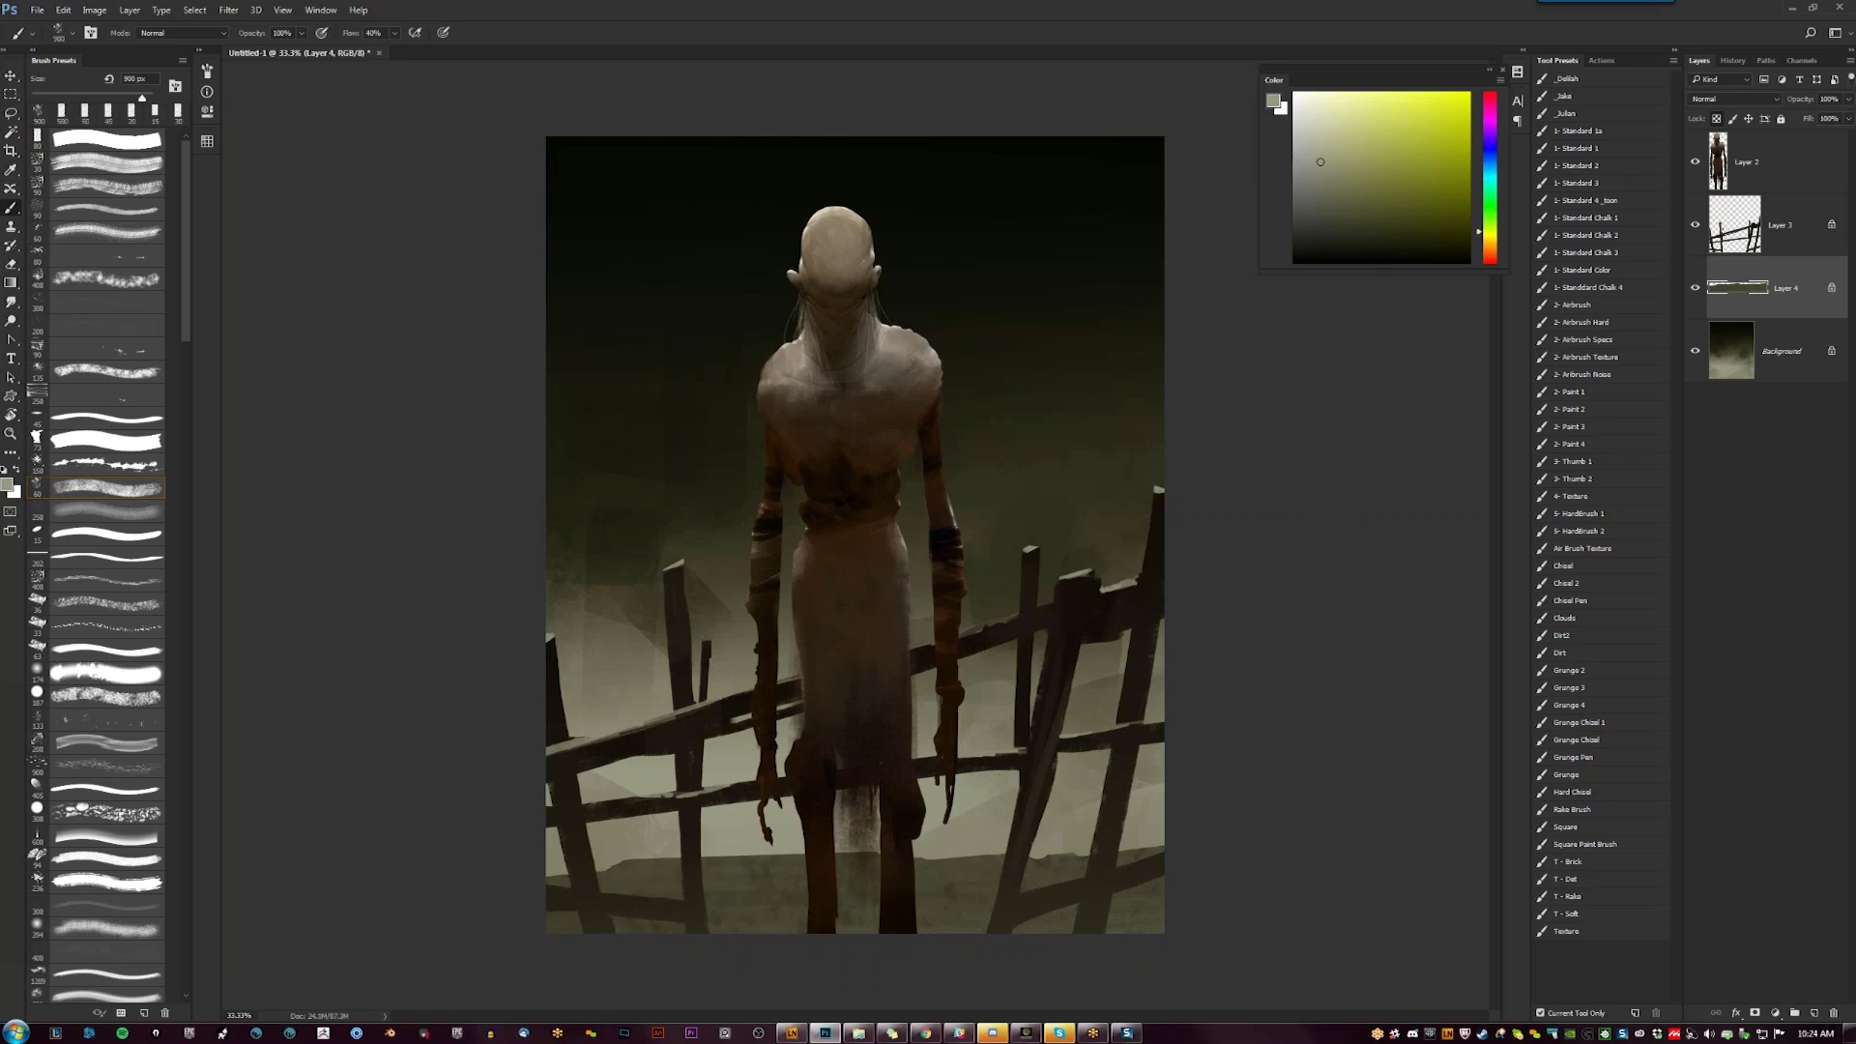
Roughen the ground's upper edge with a textured eraser enlarged to 100 px and undo the last two changes
{"action": "key", "text": "e"}
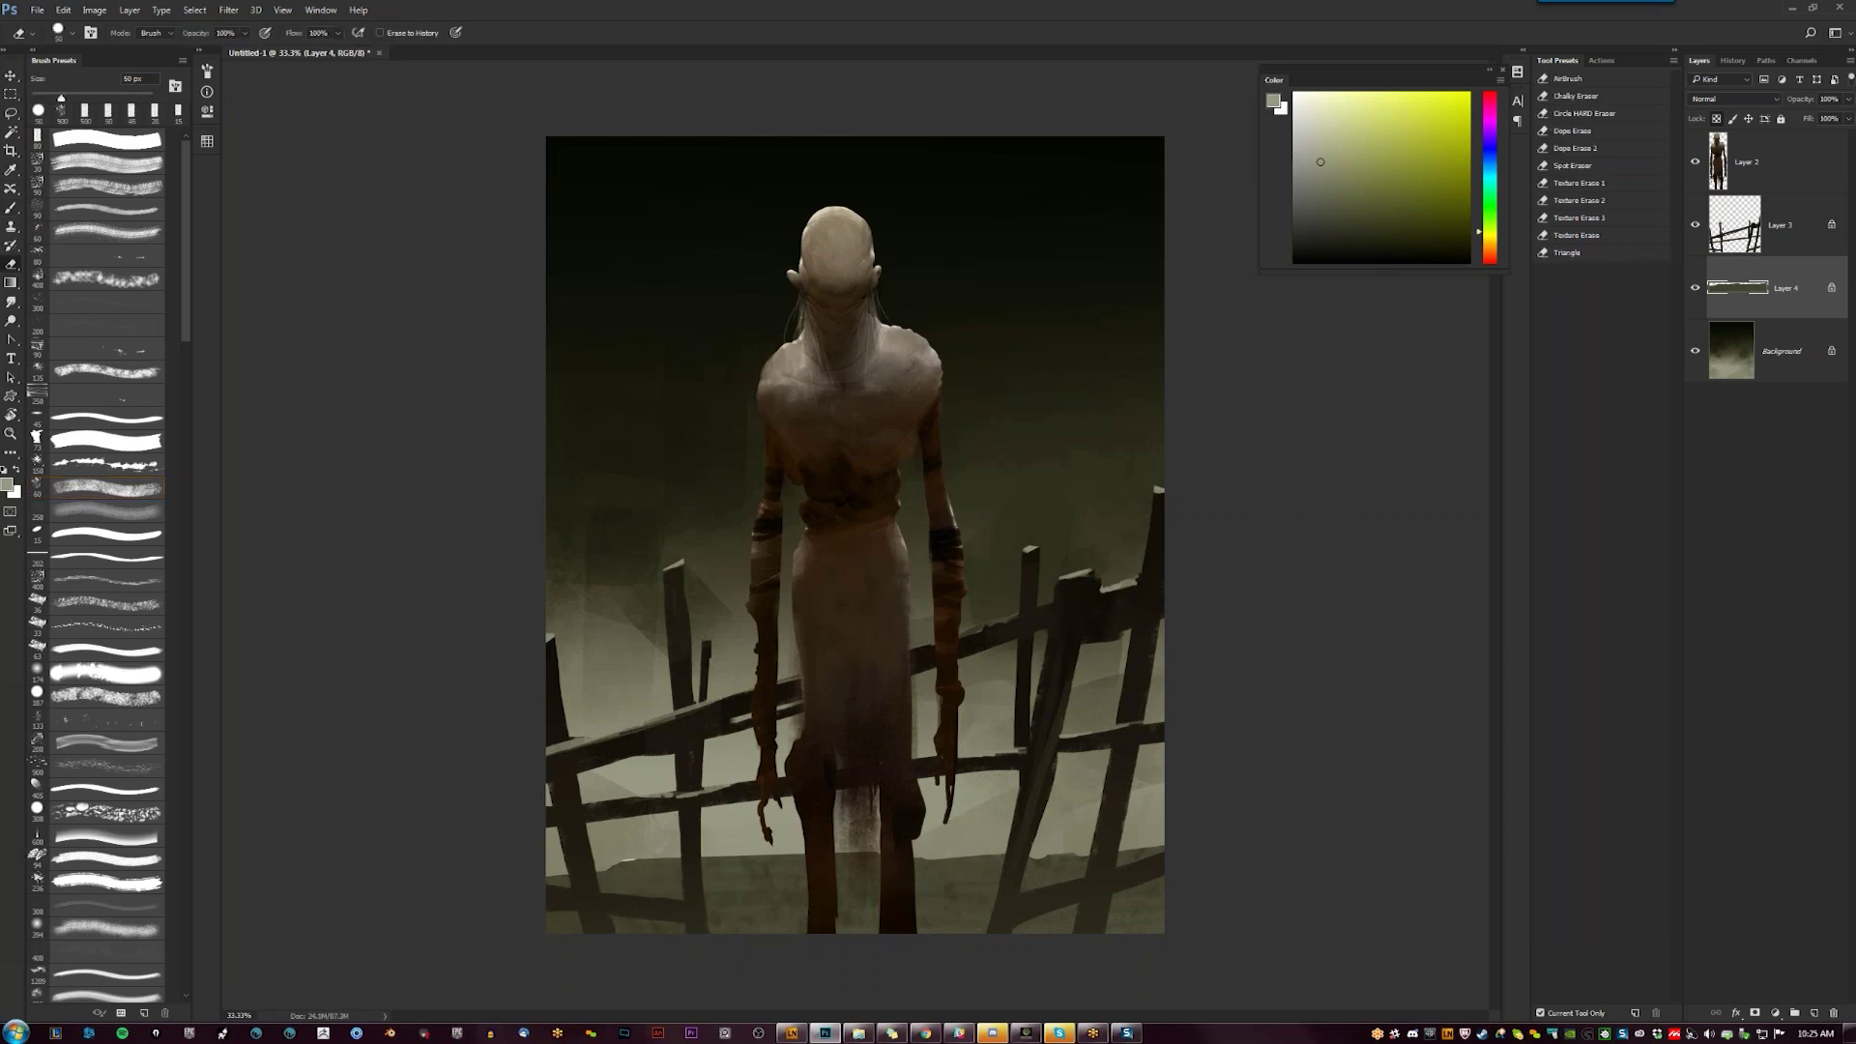
{"action": "left_click", "coordinate": [136, 495]}
{"action": "key", "text": "bracketright"}
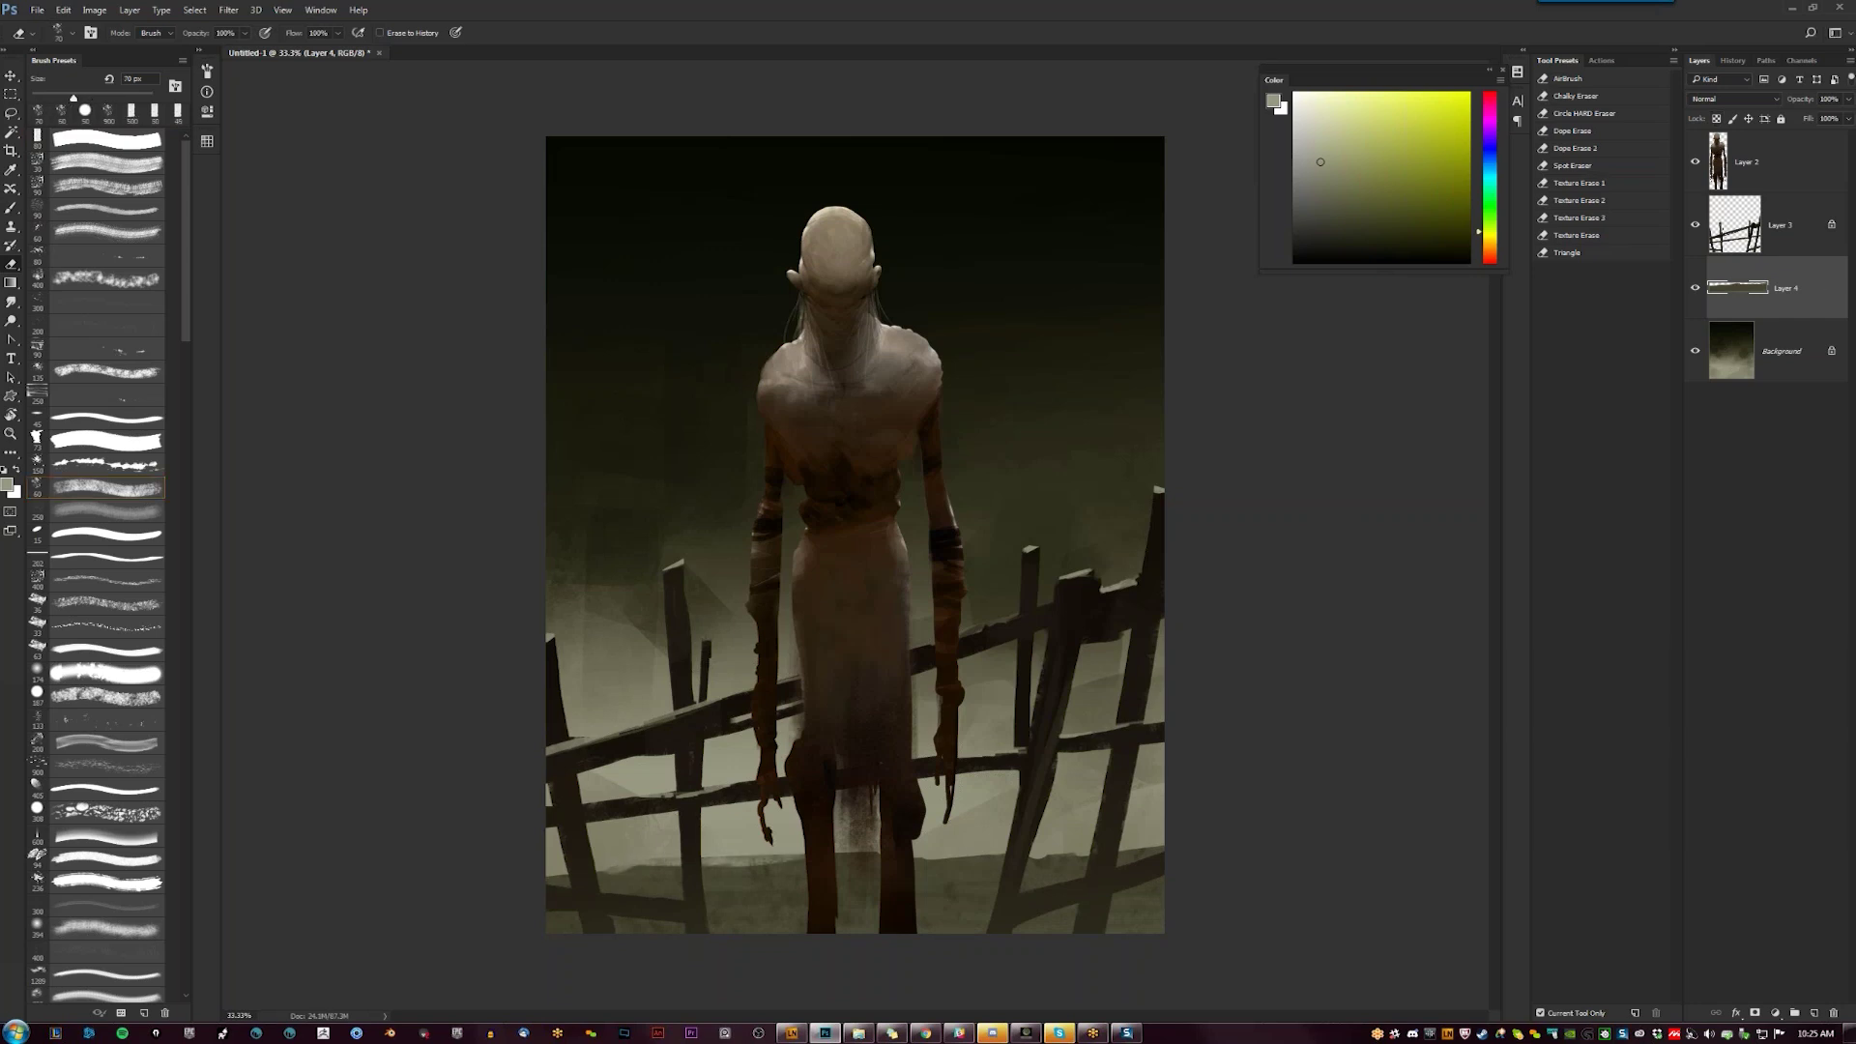
{"action": "key", "text": "bracketright"}
{"action": "key", "text": "bracketright"}
{"action": "key", "text": "bracketright"}
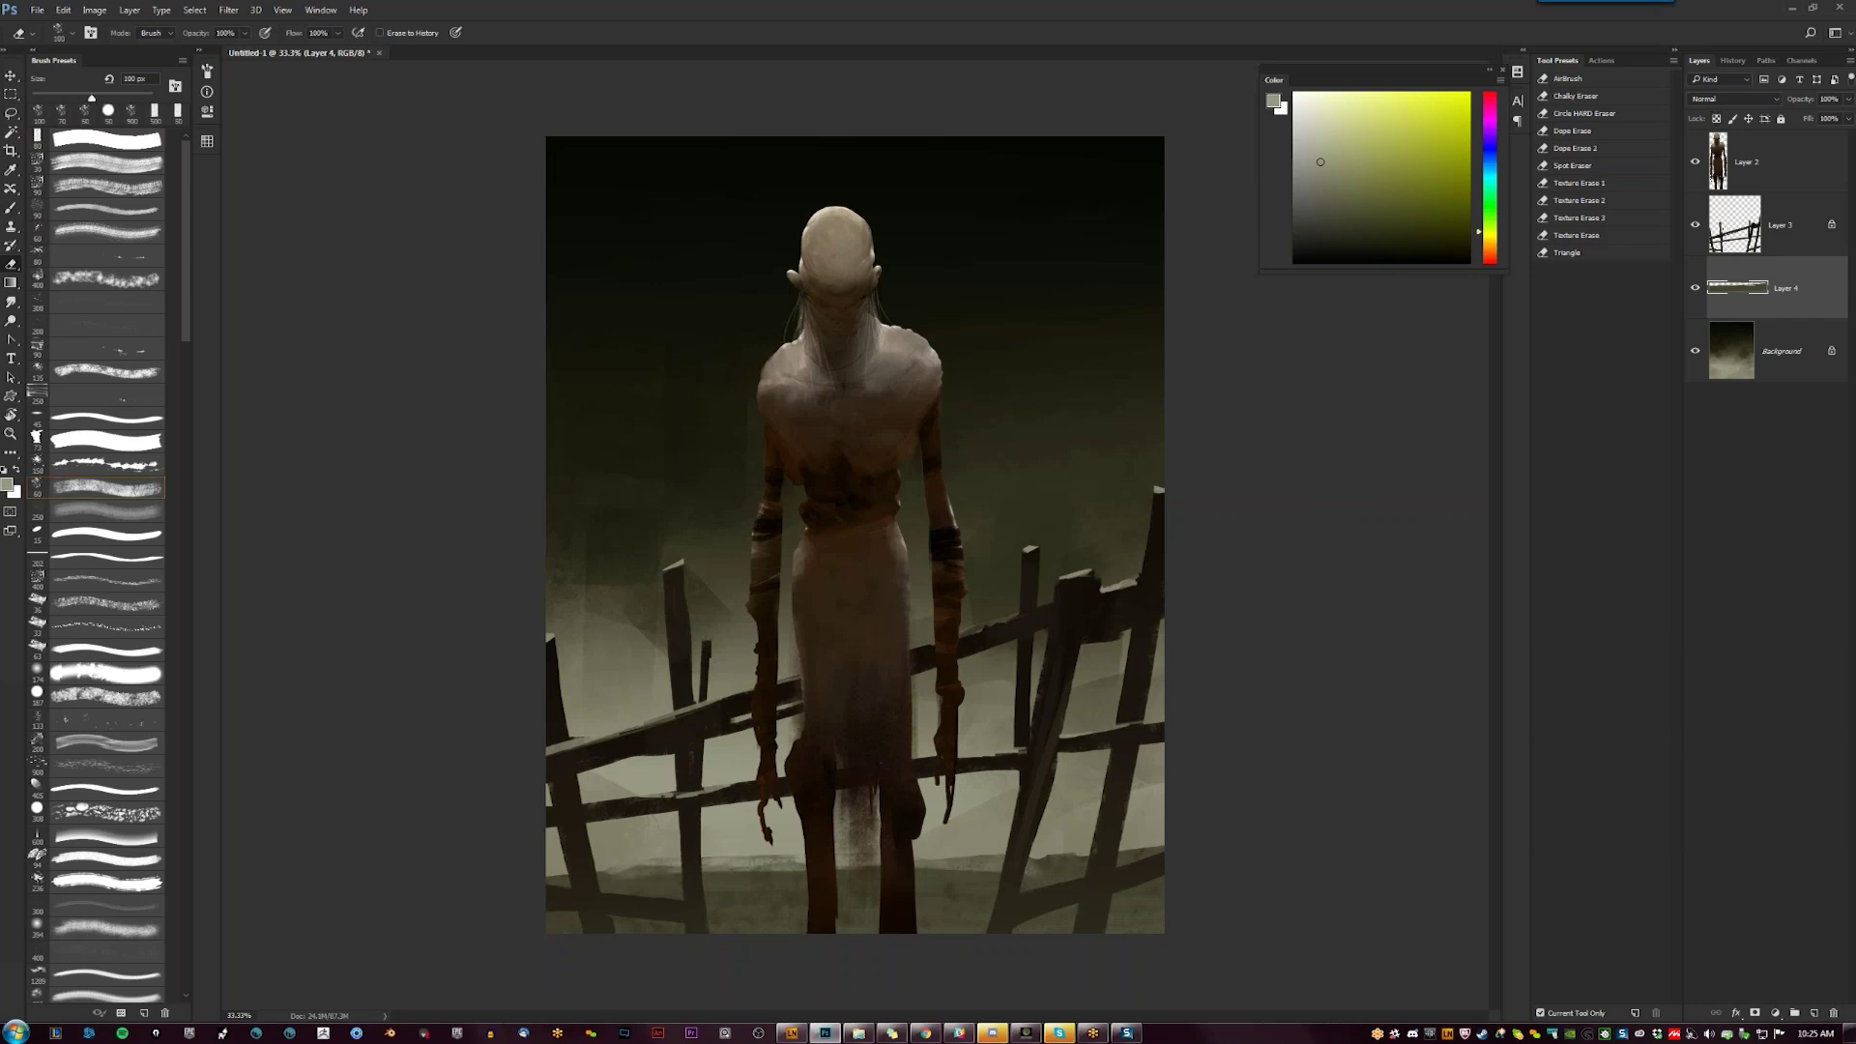
{"action": "mouse_move", "coordinate": [1150, 859]}
{"action": "left_mouse_down"}
{"action": "mouse_move", "coordinate": [864, 881]}
{"action": "mouse_move", "coordinate": [1044, 880]}
{"action": "left_mouse_up"}
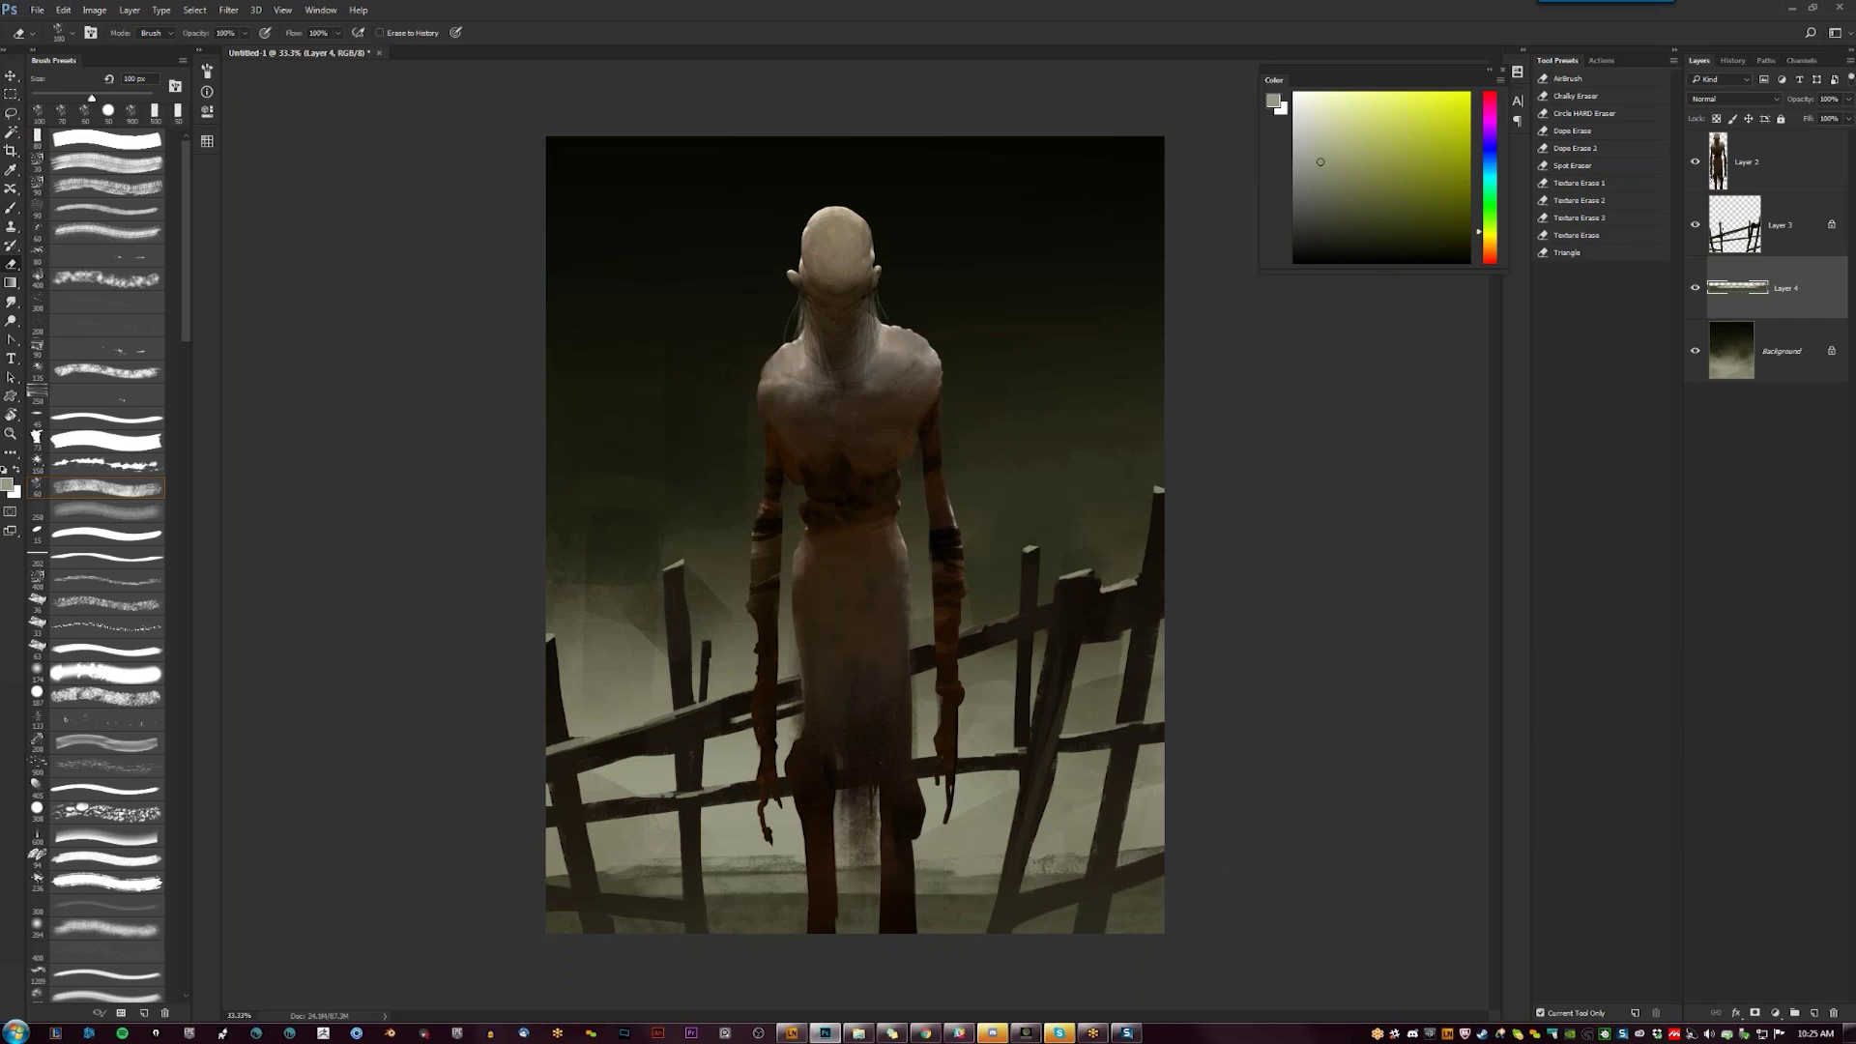
{"action": "key", "text": "ctrl+alt+z"}
{"action": "key", "text": "ctrl+alt+z"}
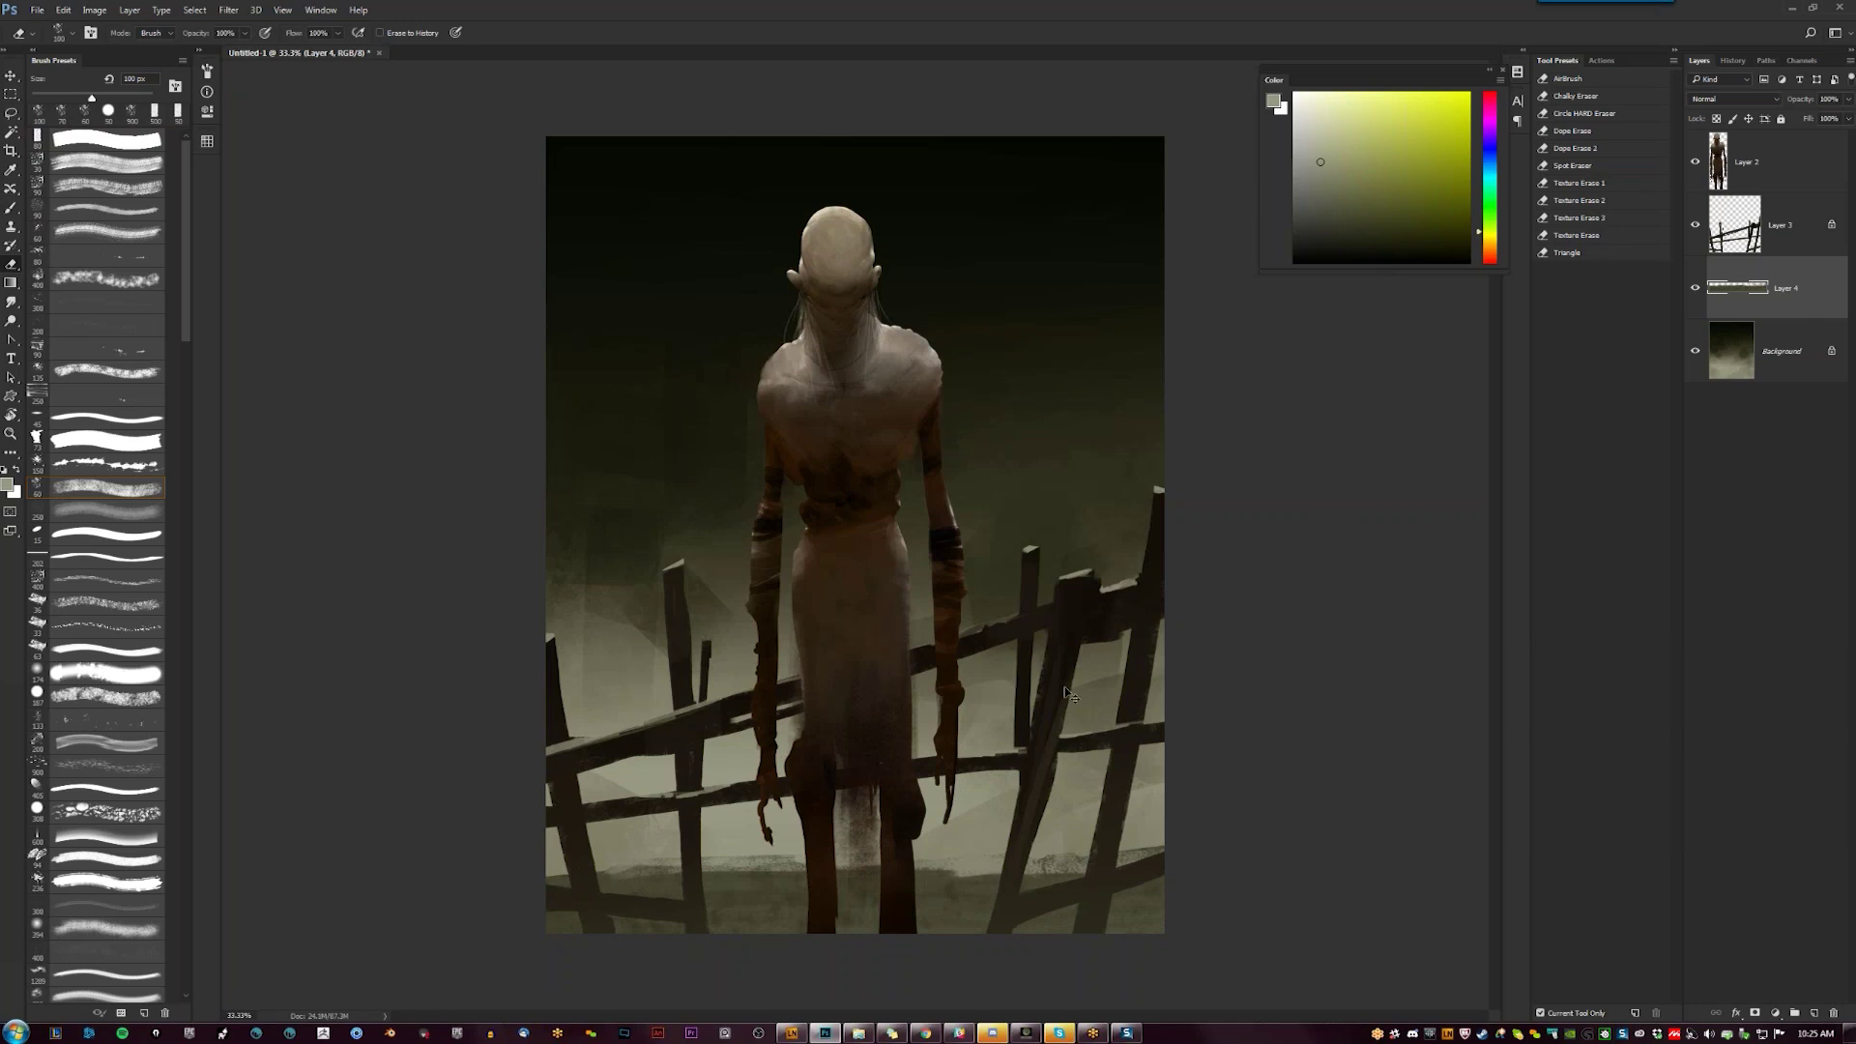
Shift the ground layer's midtone colour balance to cyan-red -1 and magenta-green -3 with a little more blue
{"action": "key", "text": "ctrl+b"}
{"action": "left_click_drag", "start_coordinate": [1099, 80], "coordinate": [1342, 381]}
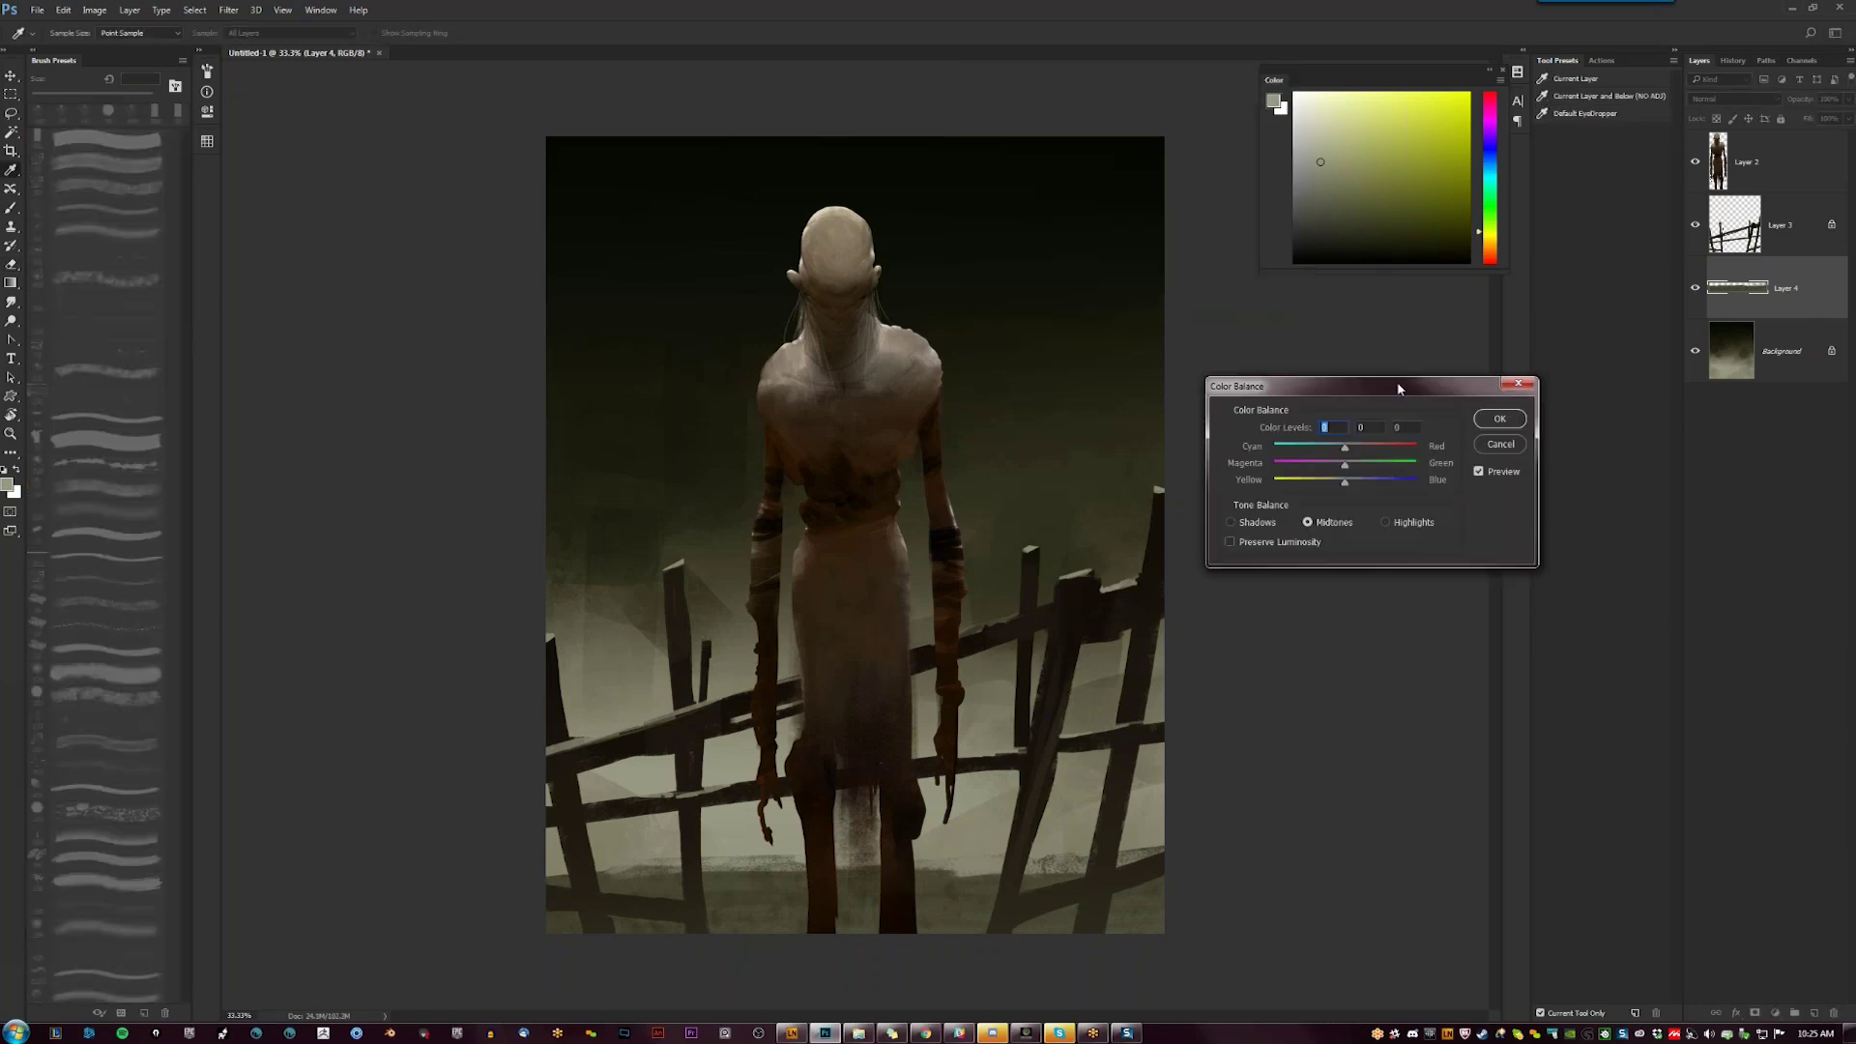
{"action": "mouse_move", "coordinate": [1363, 447]}
{"action": "left_mouse_down"}
{"action": "mouse_move", "coordinate": [1338, 445]}
{"action": "mouse_move", "coordinate": [1317, 477]}
{"action": "mouse_move", "coordinate": [1340, 480]}
{"action": "left_mouse_up"}
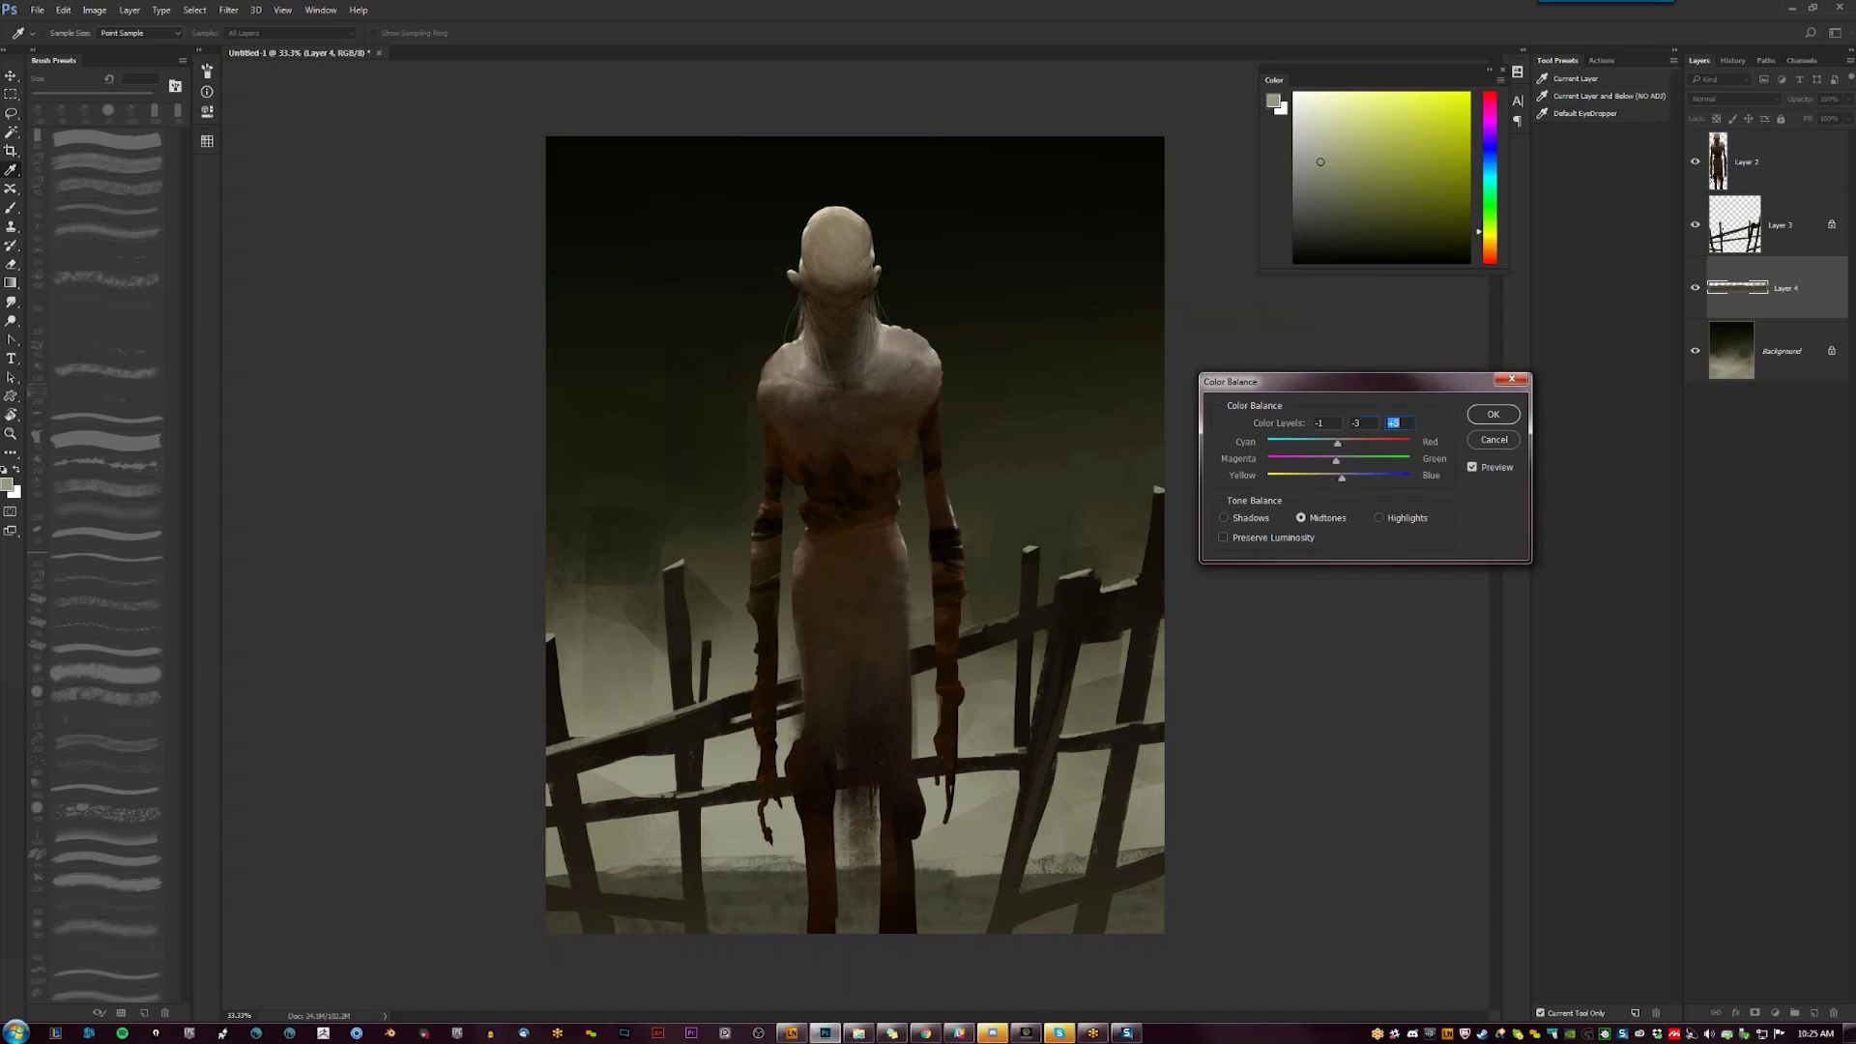
{"action": "left_click", "coordinate": [1493, 414]}
Darken the fence layer by setting its lightness to -21 in Hue/Saturation
{"action": "key", "text": "e"}
{"action": "key", "text": "alt+bracketright"}
{"action": "key", "text": "ctrl+u"}
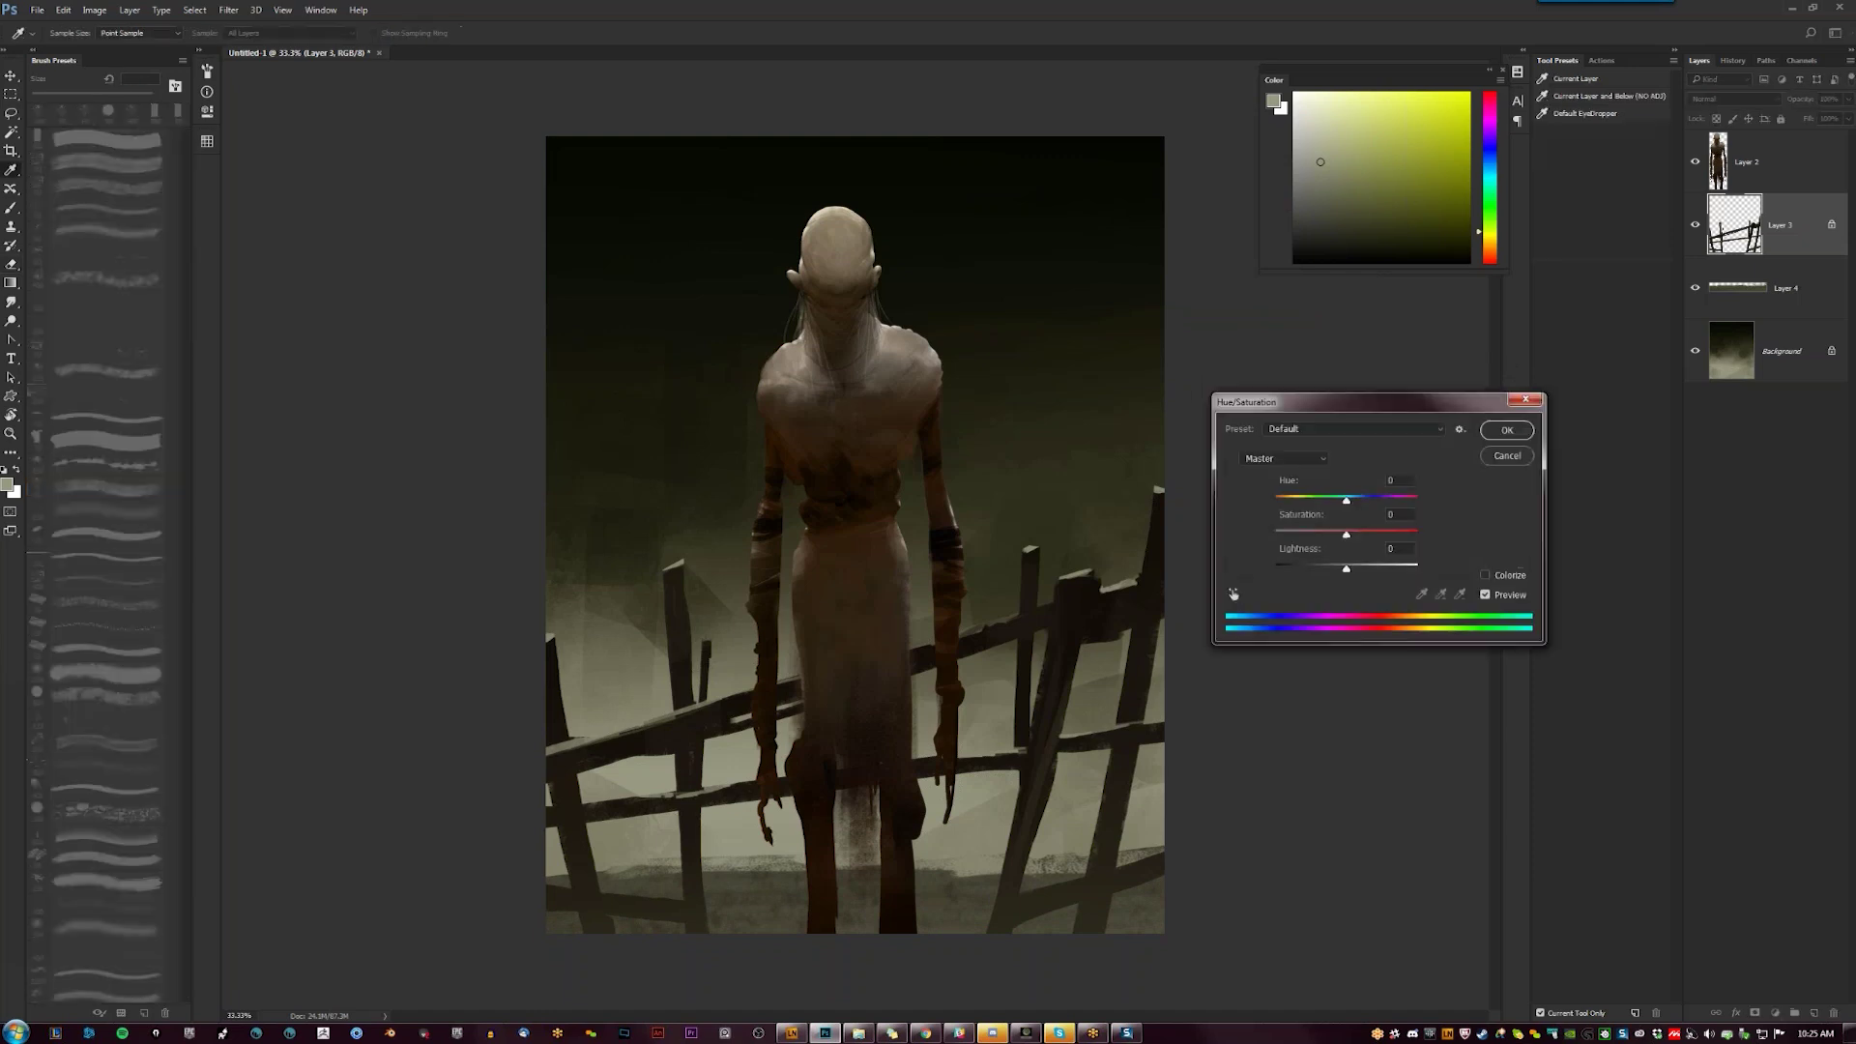
{"action": "left_click_drag", "start_coordinate": [1347, 565], "coordinate": [1334, 572]}
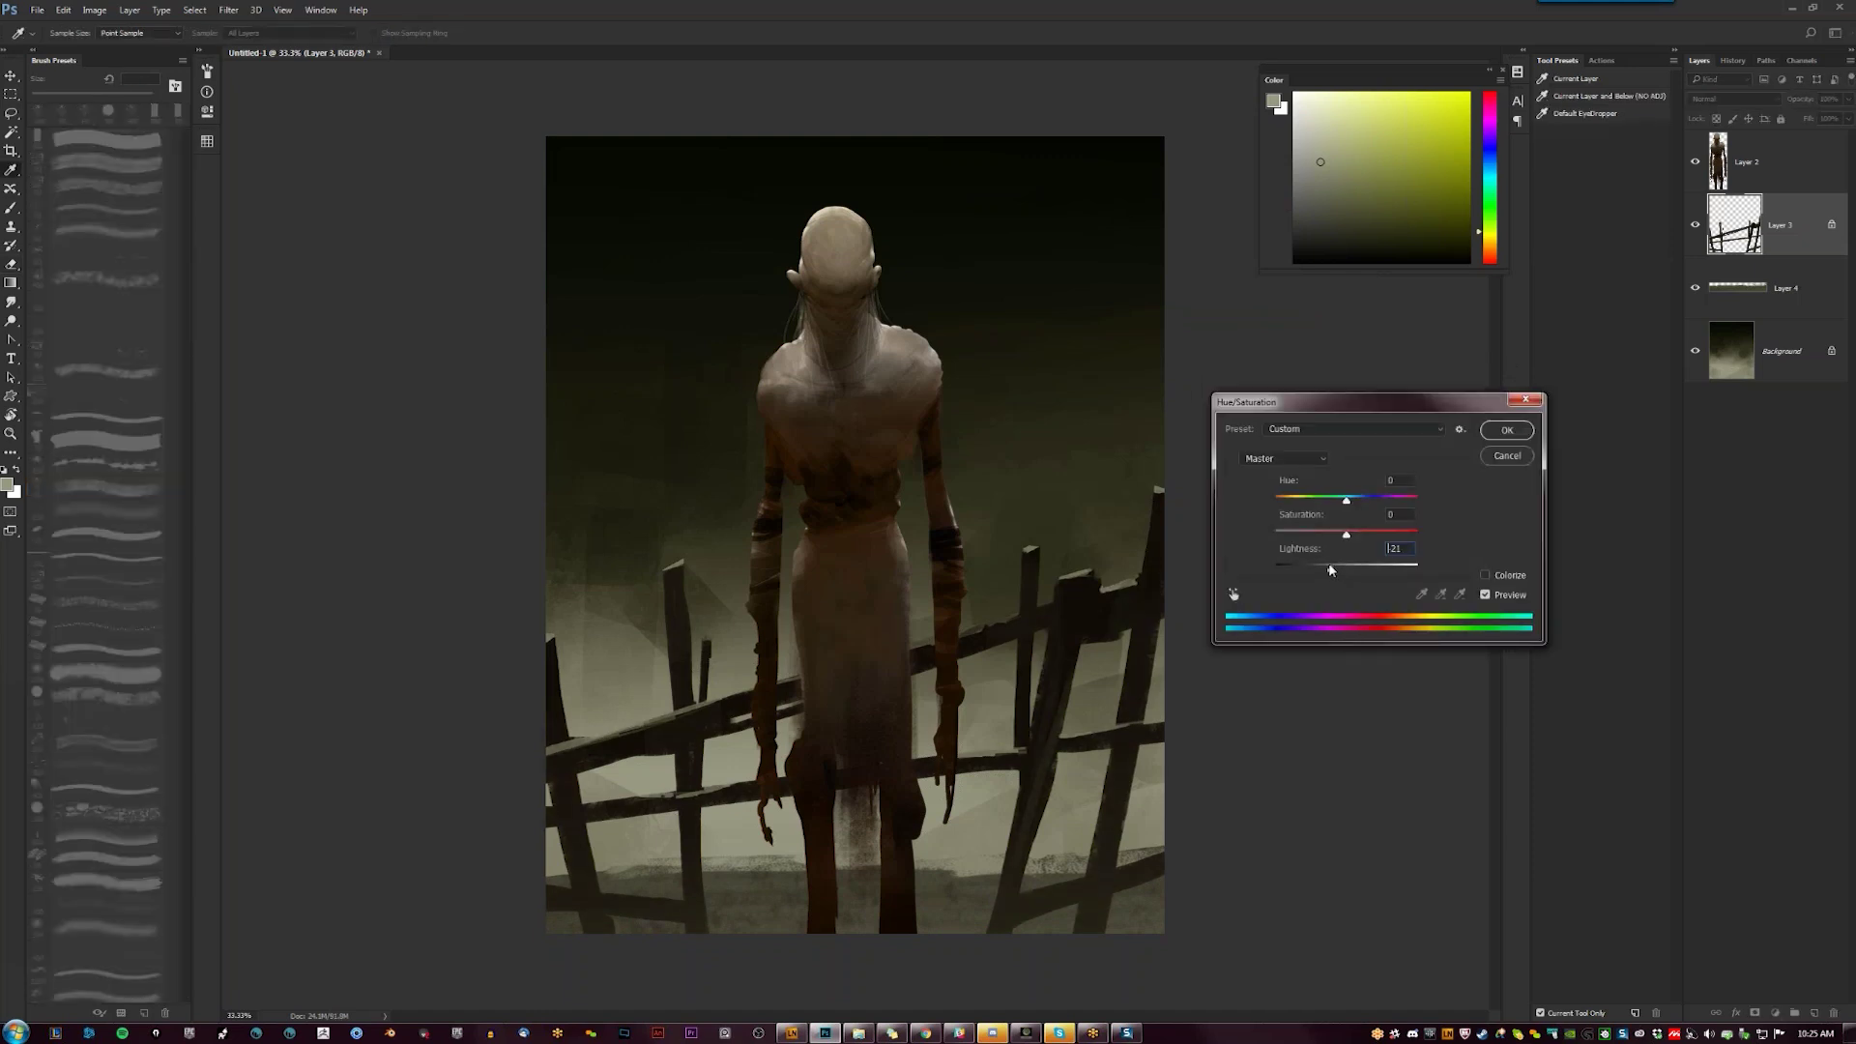
{"action": "left_click", "coordinate": [1506, 429]}
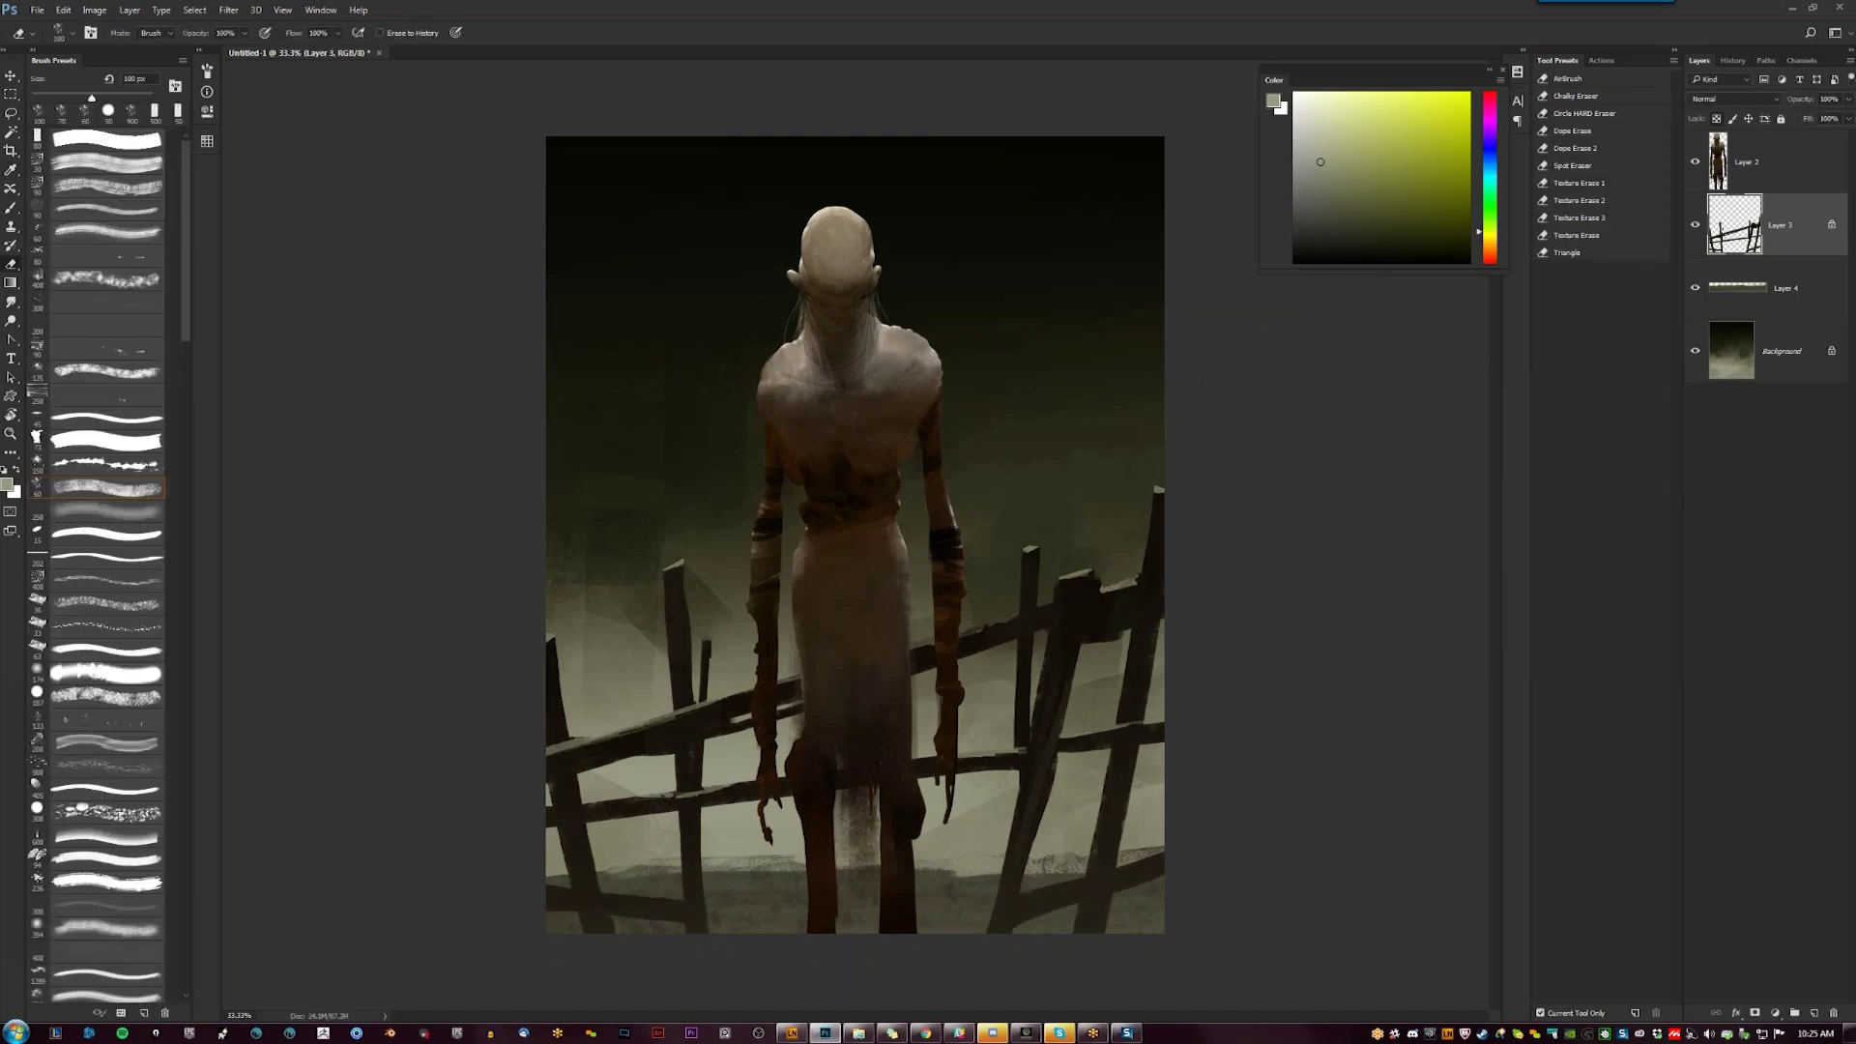
Add a layer above the fence and paint grey-green mist over the lower fence with a very large soft brush
{"action": "key", "text": "ctrl+shift+alt+n"}
{"action": "key", "text": "b"}
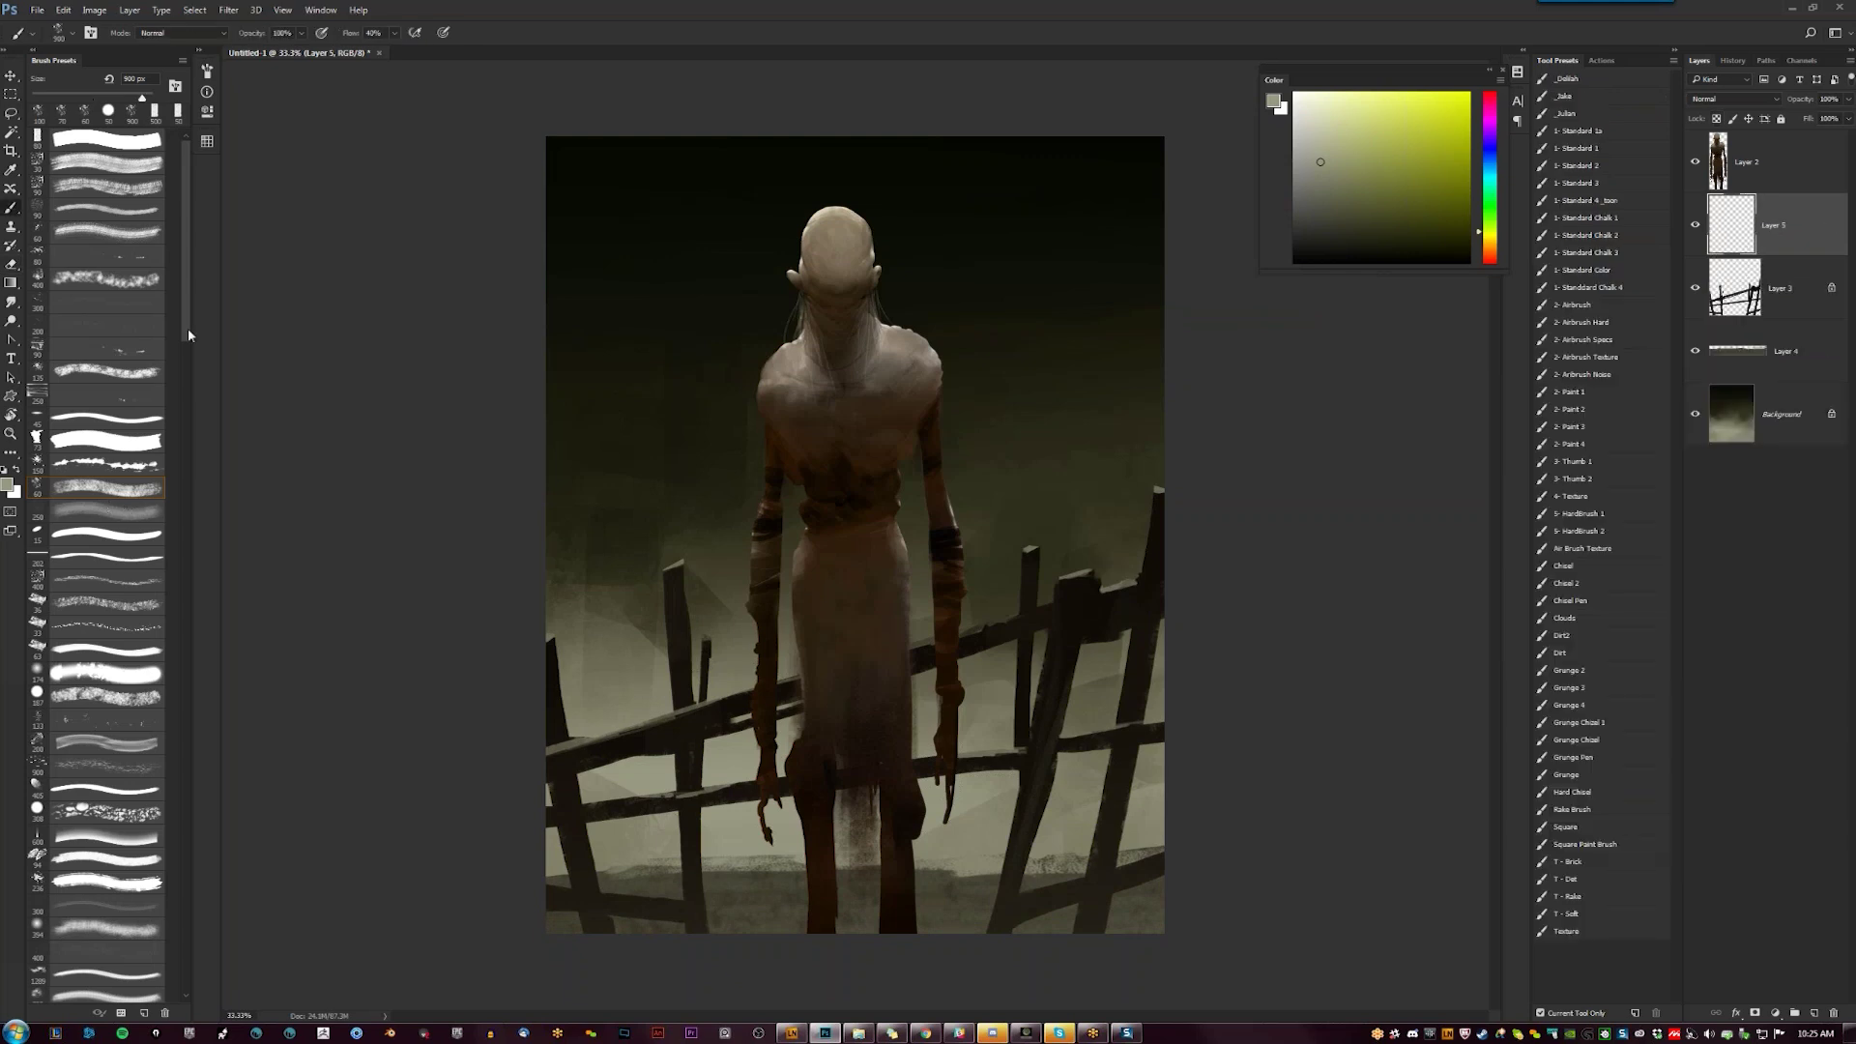
{"action": "scroll", "coordinate": [157, 660], "scroll_direction": "down", "scroll_amount": 5}
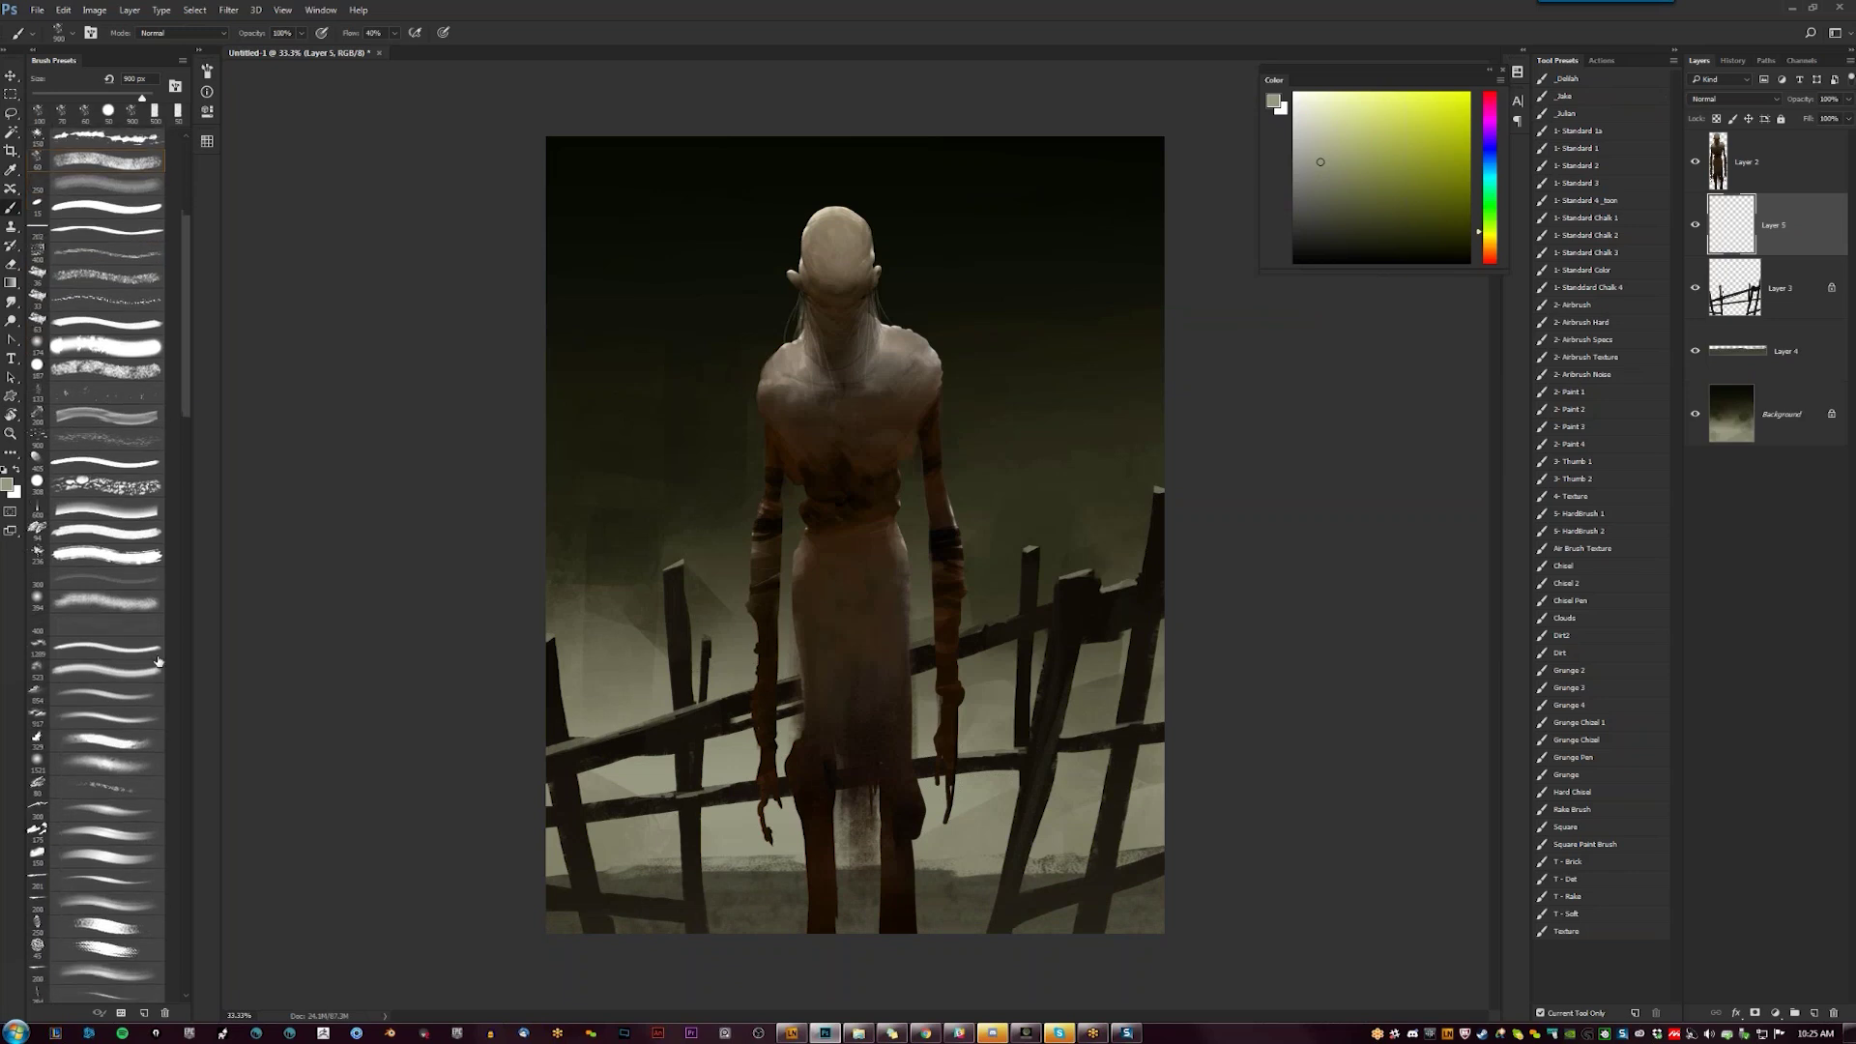
{"action": "left_click", "coordinate": [145, 669]}
{"action": "key", "text": "]"}
{"action": "key", "text": "]"}
{"action": "key", "text": "]"}
{"action": "key", "text": "]"}
{"action": "key", "text": "]"}
{"action": "mouse_move", "coordinate": [551, 802]}
{"action": "left_mouse_down"}
{"action": "mouse_move", "coordinate": [773, 793]}
{"action": "mouse_move", "coordinate": [1085, 947]}
{"action": "mouse_move", "coordinate": [440, 881]}
{"action": "mouse_move", "coordinate": [638, 773]}
{"action": "mouse_move", "coordinate": [1112, 696]}
{"action": "mouse_move", "coordinate": [619, 774]}
{"action": "mouse_move", "coordinate": [1053, 793]}
{"action": "left_mouse_up"}
Lower the mist layer over the fence and stretch it beyond the canvas width
{"action": "key", "text": "v"}
{"action": "left_click_drag", "start_coordinate": [966, 619], "coordinate": [870, 725]}
{"action": "key", "text": "ctrl+t"}
{"action": "left_click_drag", "start_coordinate": [1071, 742], "coordinate": [1296, 692]}
{"action": "key", "text": "Return"}
Transform the fence layer so it extends past the canvas sides, is less tall and sits lower behind the figure
{"action": "left_click", "coordinate": [1740, 290]}
{"action": "key", "text": "ctrl+t"}
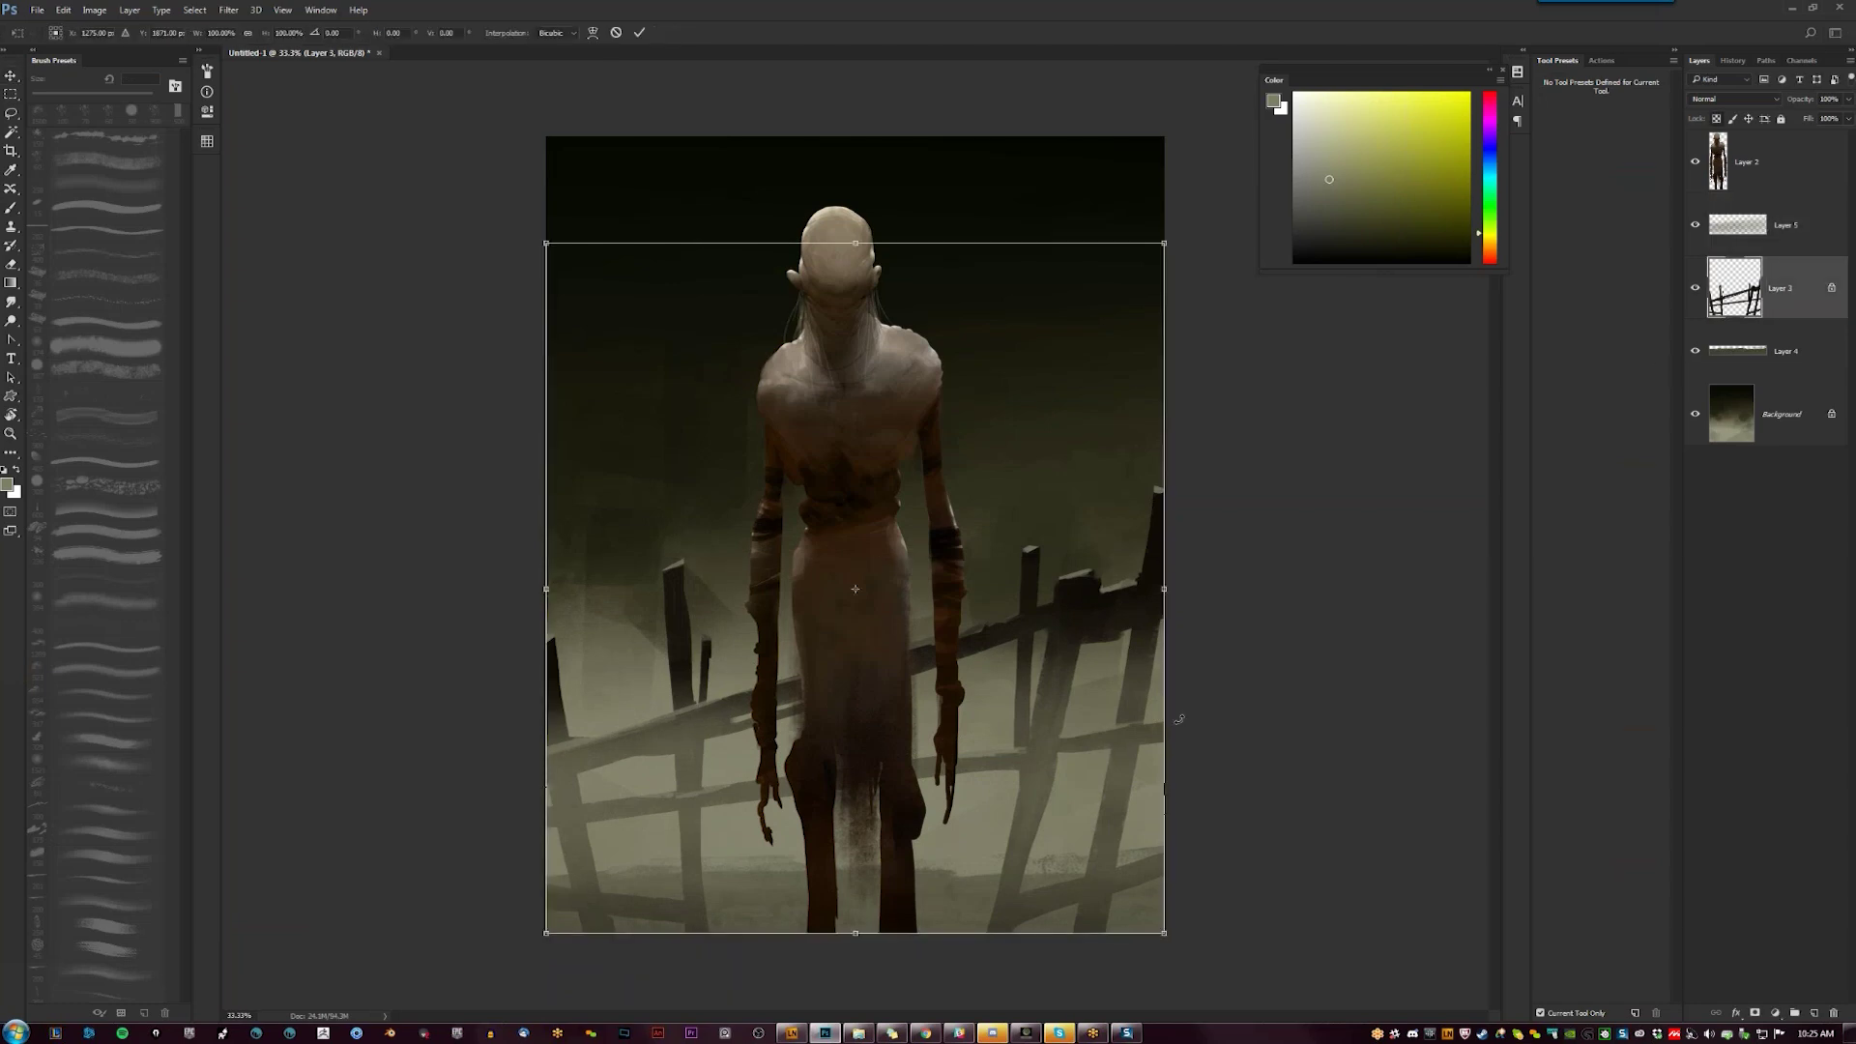
{"action": "left_click_drag", "start_coordinate": [1211, 591], "coordinate": [1297, 589]}
{"action": "left_click_drag", "start_coordinate": [857, 245], "coordinate": [858, 288]}
{"action": "left_click_drag", "start_coordinate": [959, 562], "coordinate": [961, 615]}
{"action": "key", "text": "Return"}
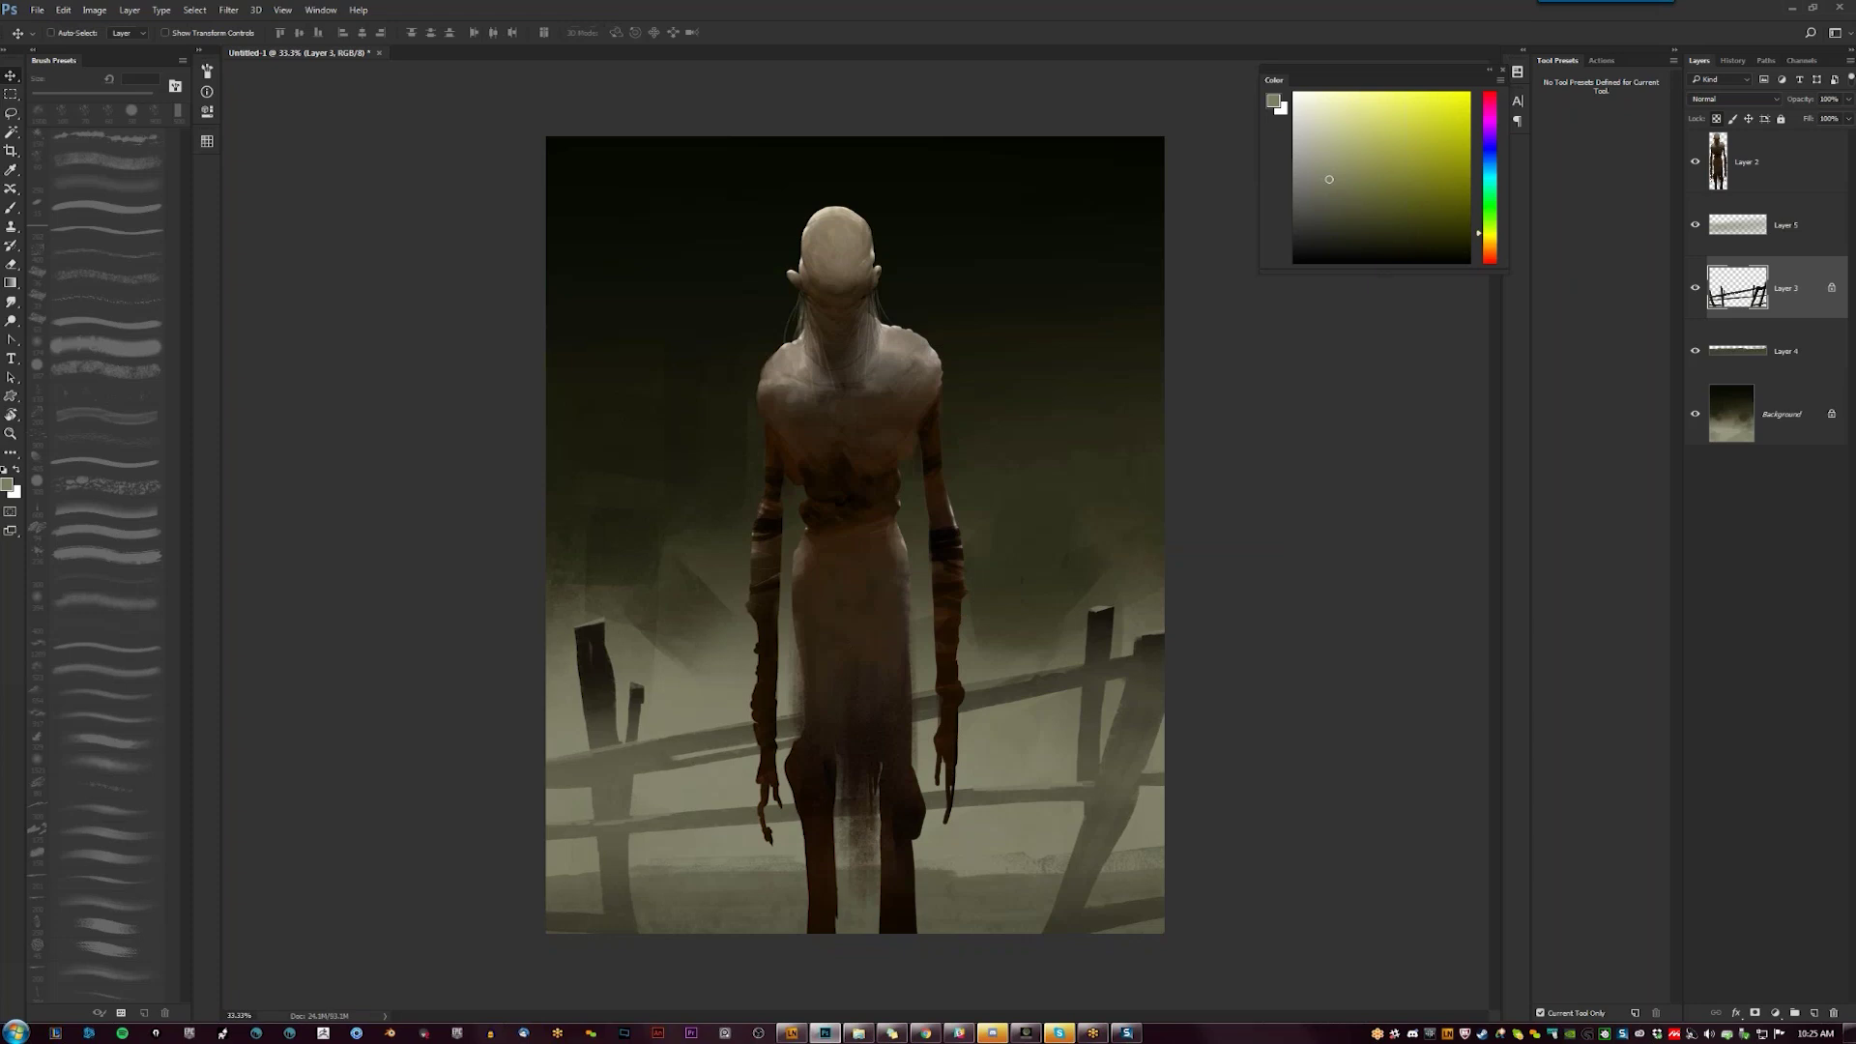
Stretch the ground on Layer 4 horizontally beyond the canvas edges
{"action": "left_click", "coordinate": [1695, 351]}
{"action": "left_click", "coordinate": [1695, 351]}
{"action": "left_click", "coordinate": [1785, 351]}
{"action": "key", "text": "ctrl+t"}
{"action": "left_click_drag", "start_coordinate": [1164, 889], "coordinate": [1281, 890]}
{"action": "key", "text": "Return"}
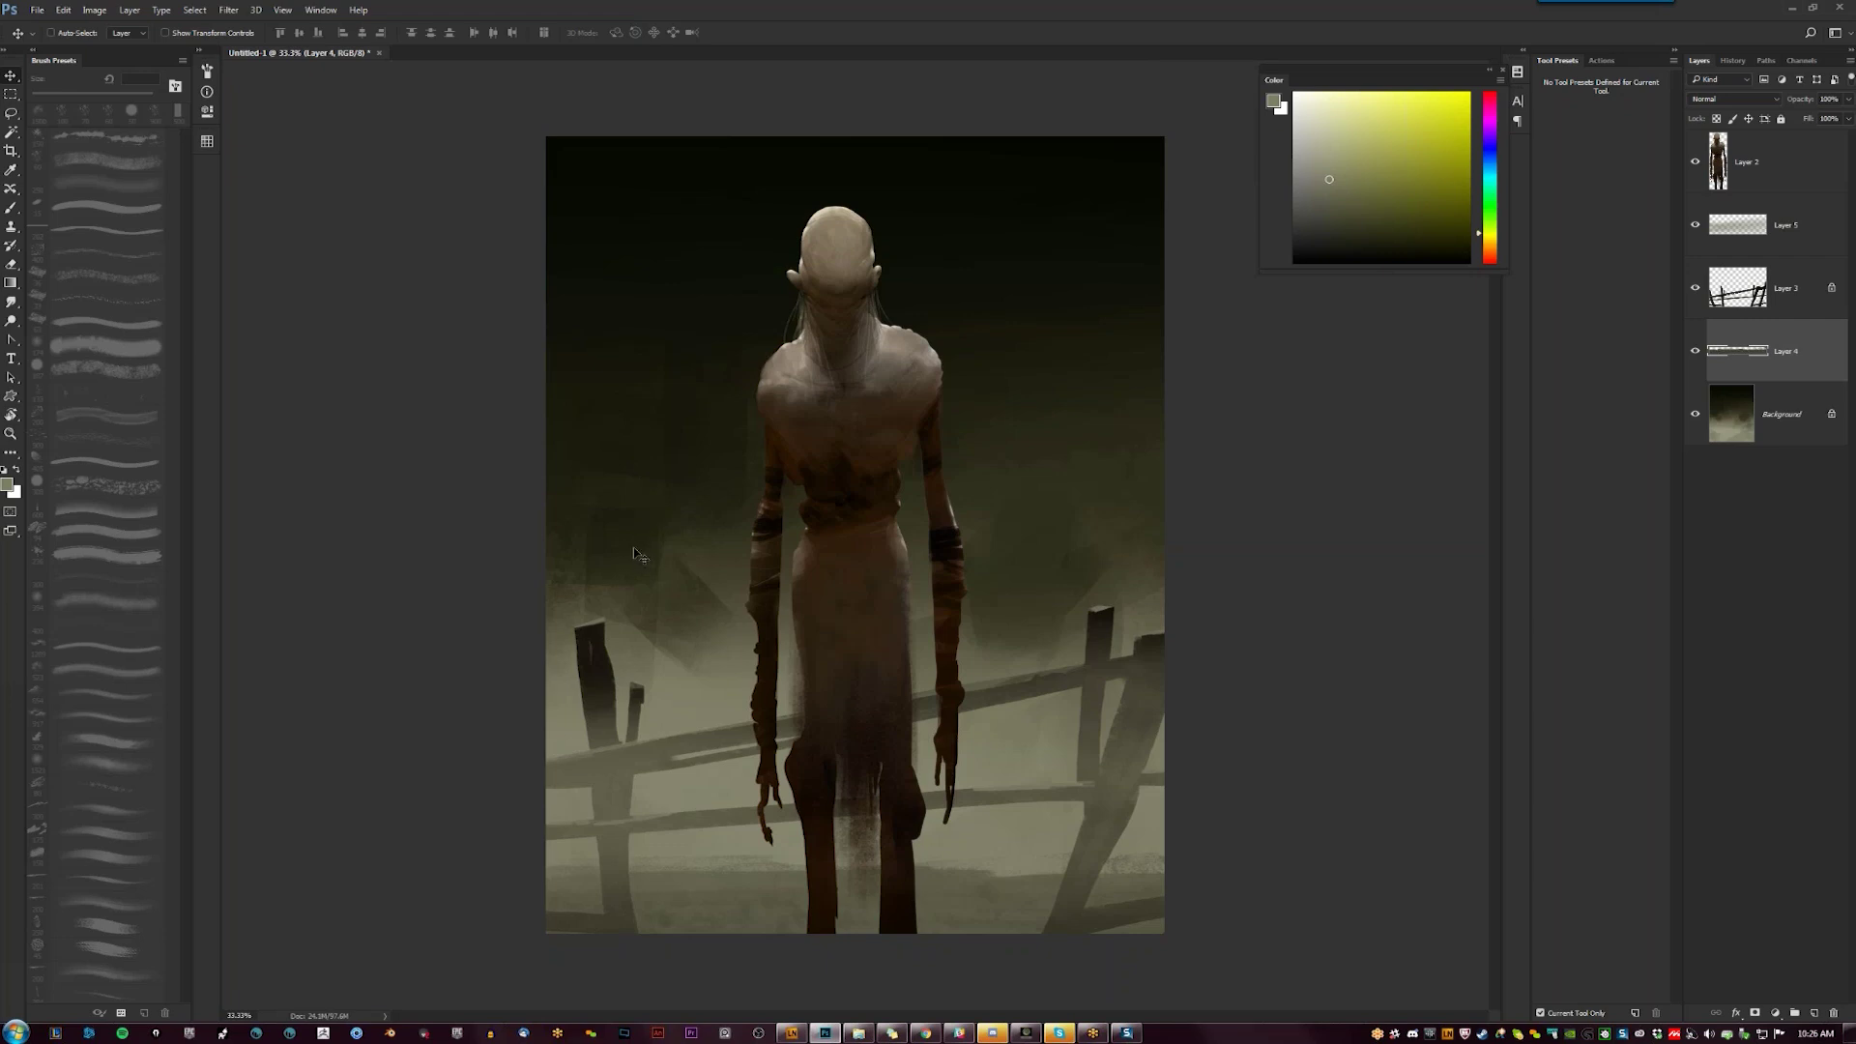
Shift the creature's layer slightly and scale the figure up a little
{"action": "left_click", "coordinate": [1743, 170]}
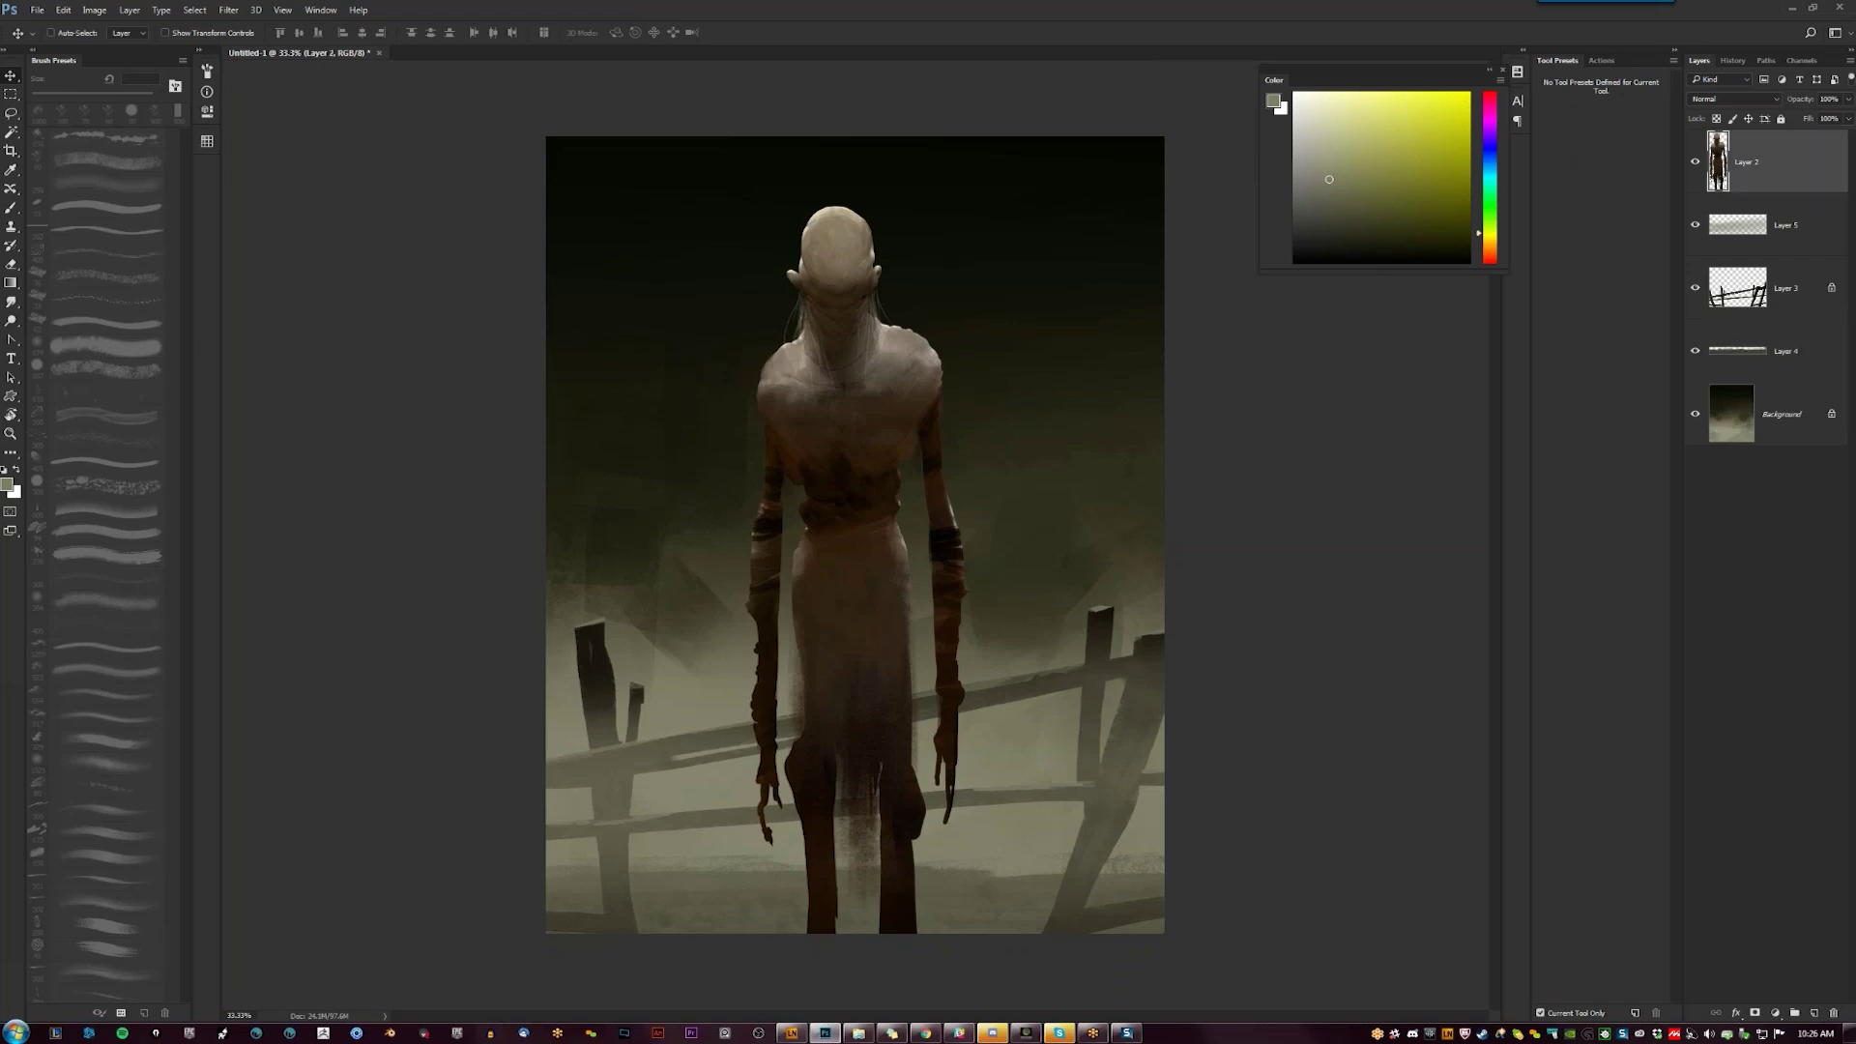
{"action": "mouse_move", "coordinate": [833, 571]}
{"action": "left_mouse_down"}
{"action": "mouse_move", "coordinate": [824, 612]}
{"action": "mouse_move", "coordinate": [842, 549]}
{"action": "left_mouse_up"}
{"action": "key", "text": "ctrl+t"}
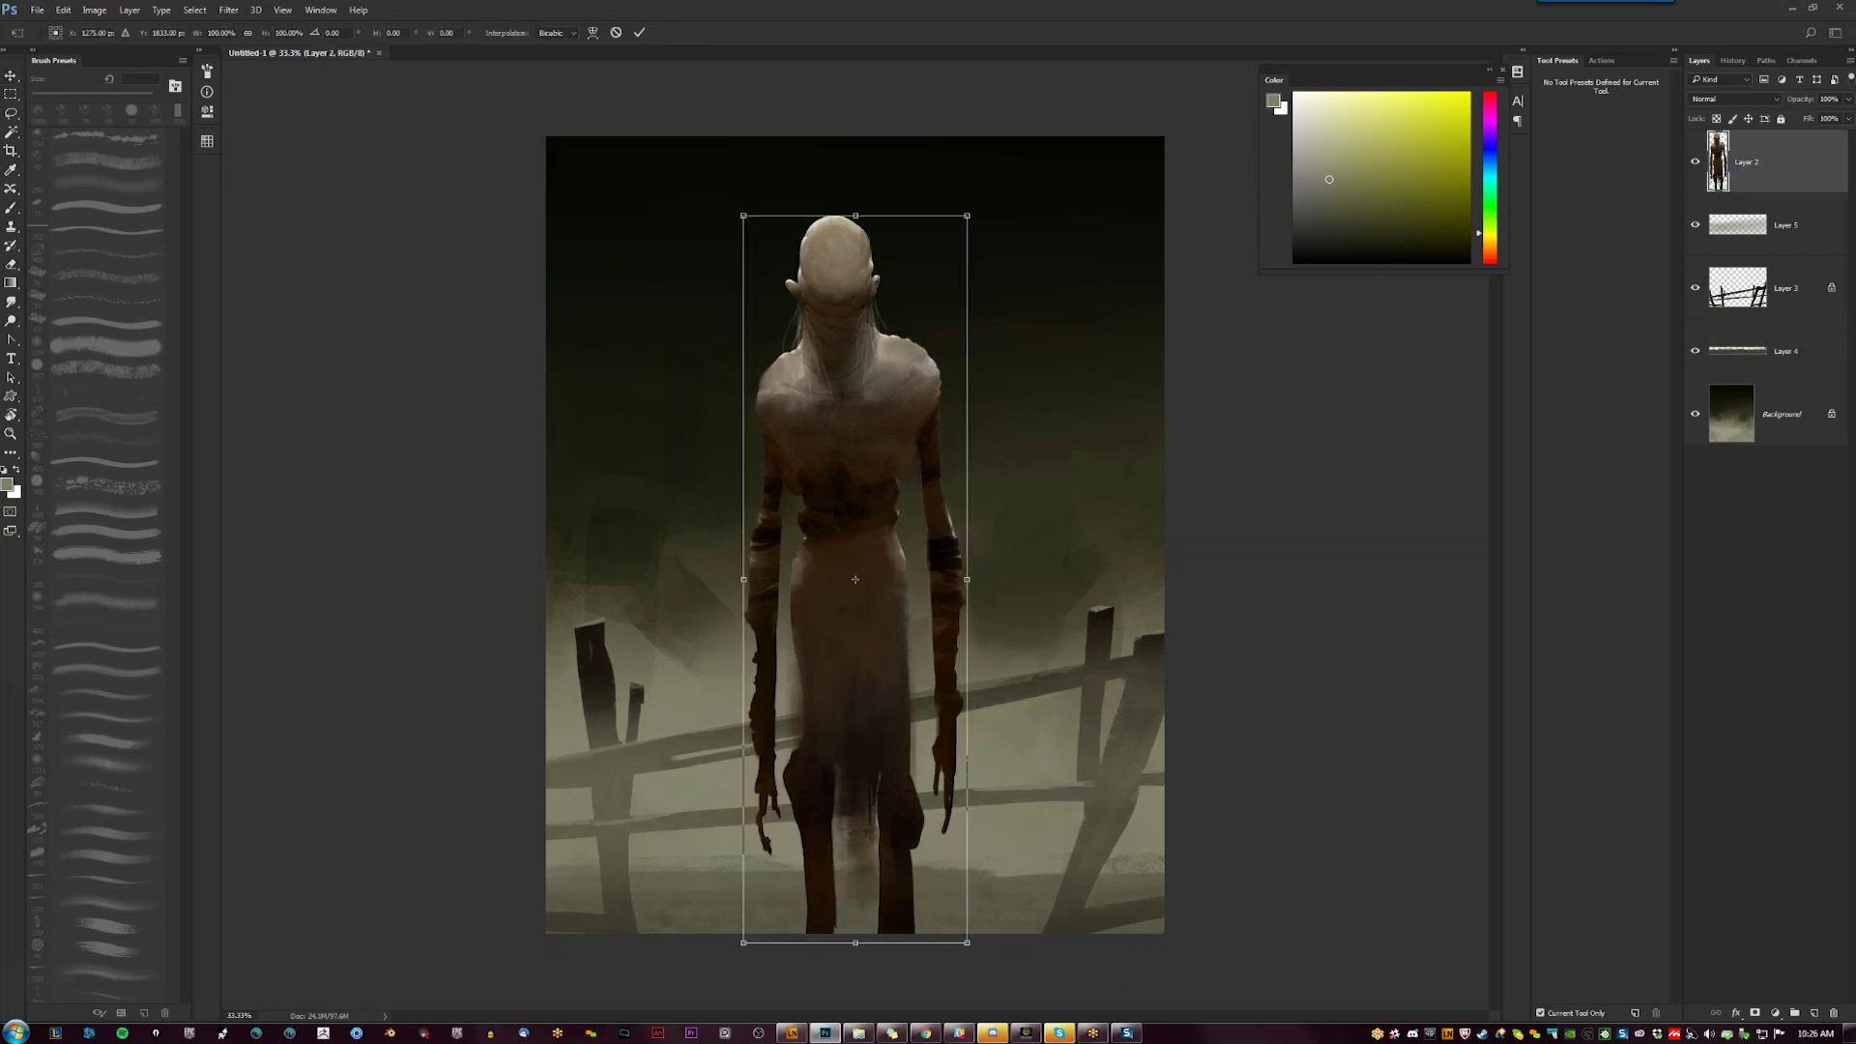
{"action": "left_click_drag", "start_coordinate": [971, 211], "coordinate": [985, 187]}
{"action": "key", "text": "Return"}
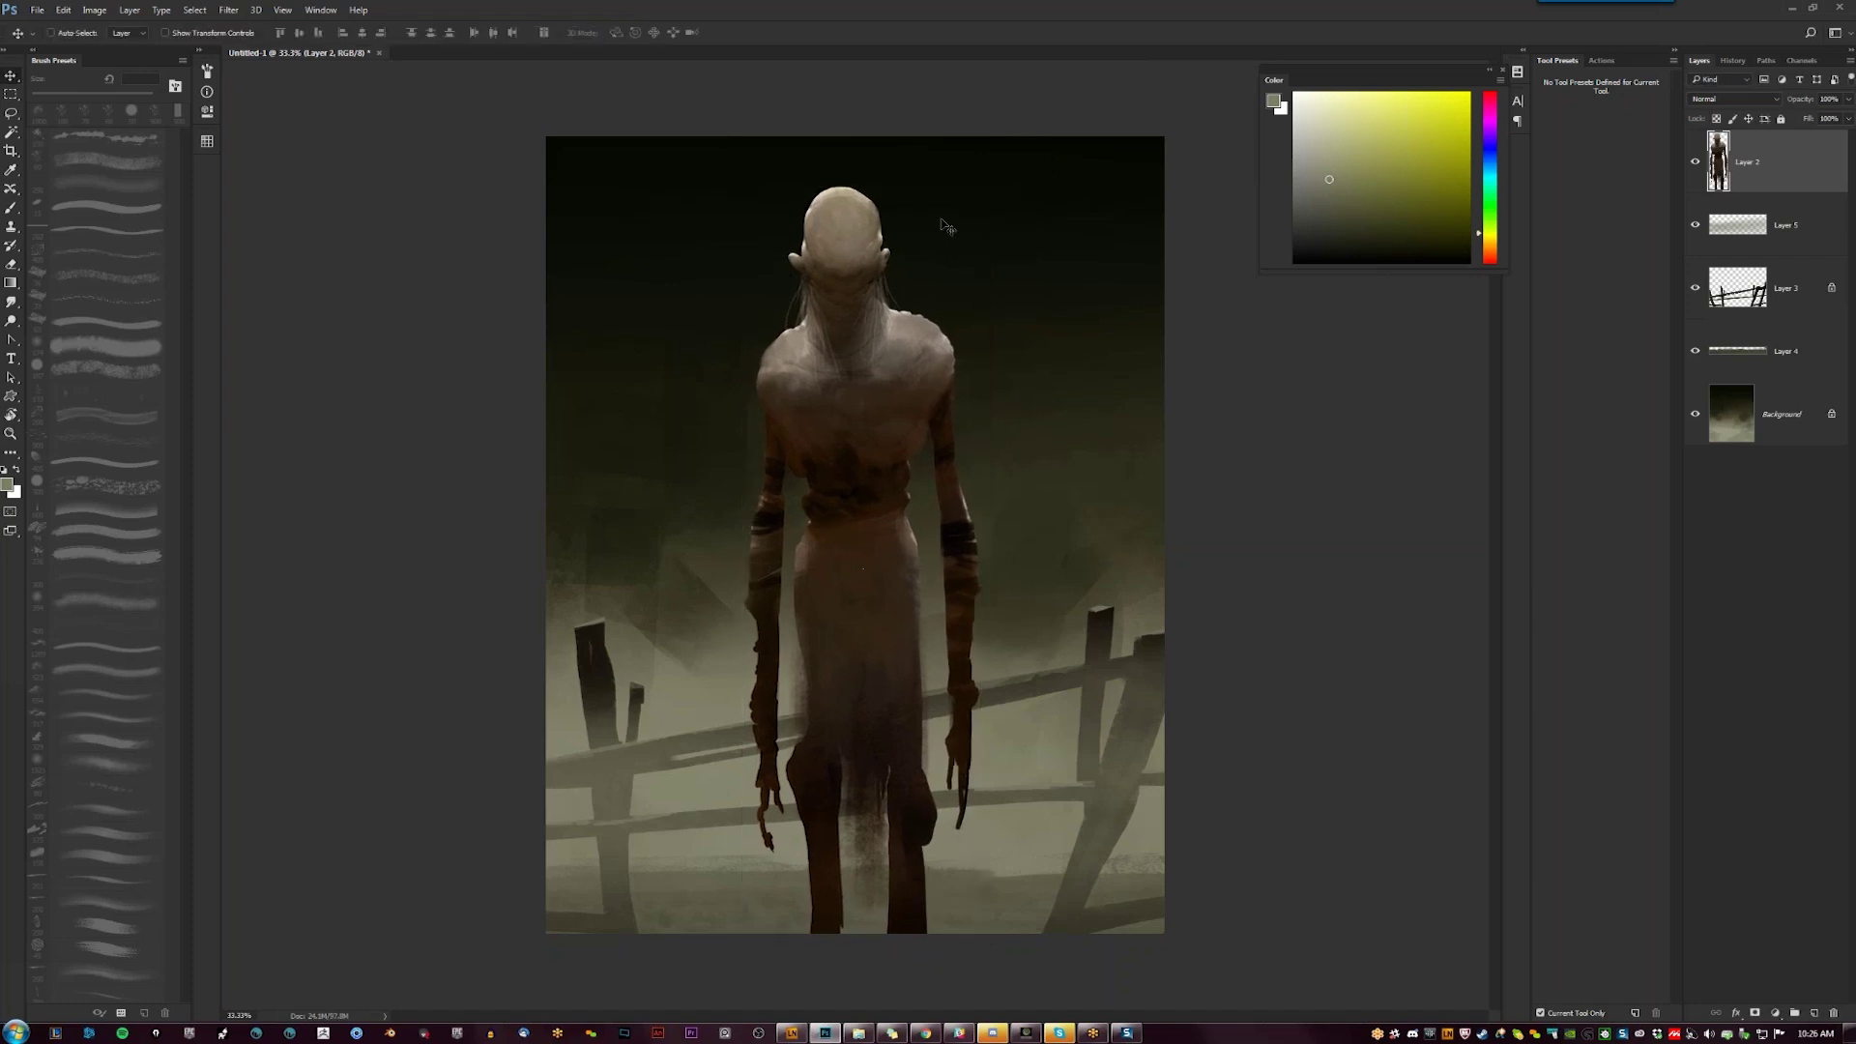
{"action": "left_click_drag", "start_coordinate": [876, 383], "coordinate": [876, 383]}
Lock the figure layer's transparent pixels and soften the dark arm wrappings with a dark brown tone and an enlarged soft brush
{"action": "key", "text": "b"}
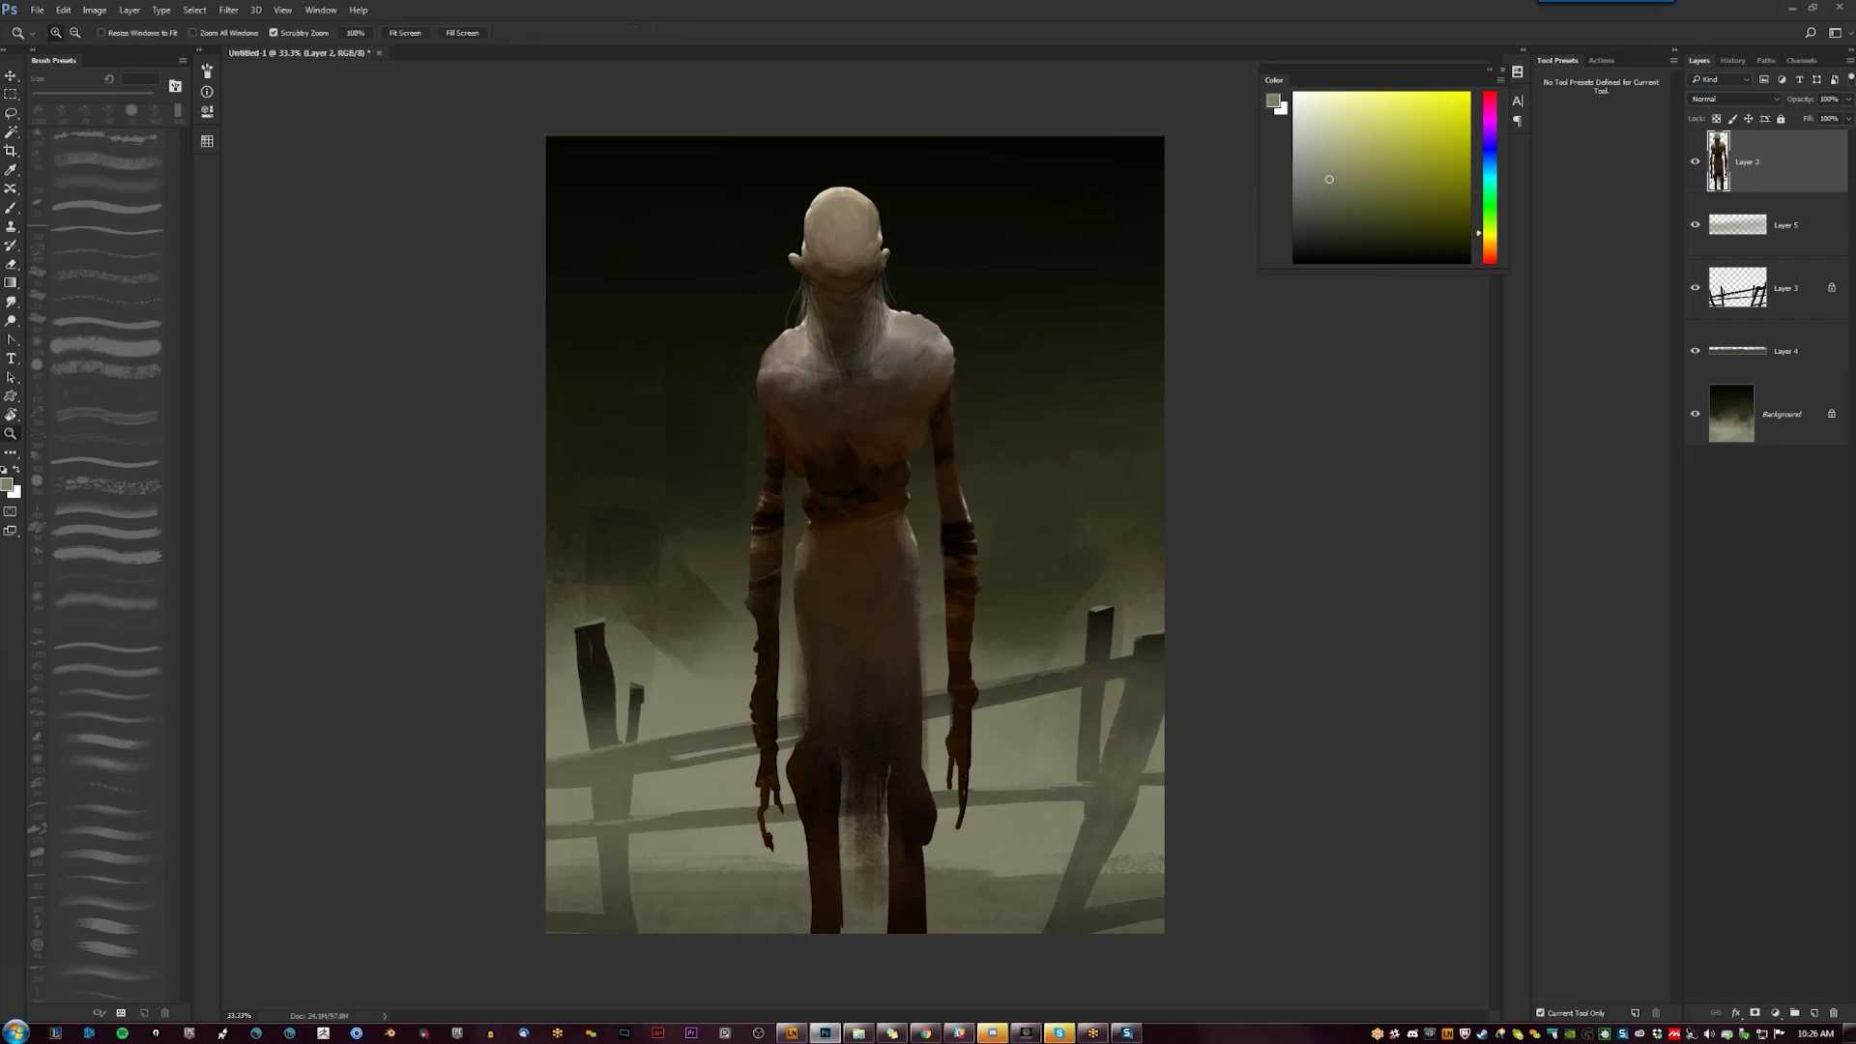
{"action": "scroll", "coordinate": [801, 590], "scroll_direction": "up", "scroll_amount": 1}
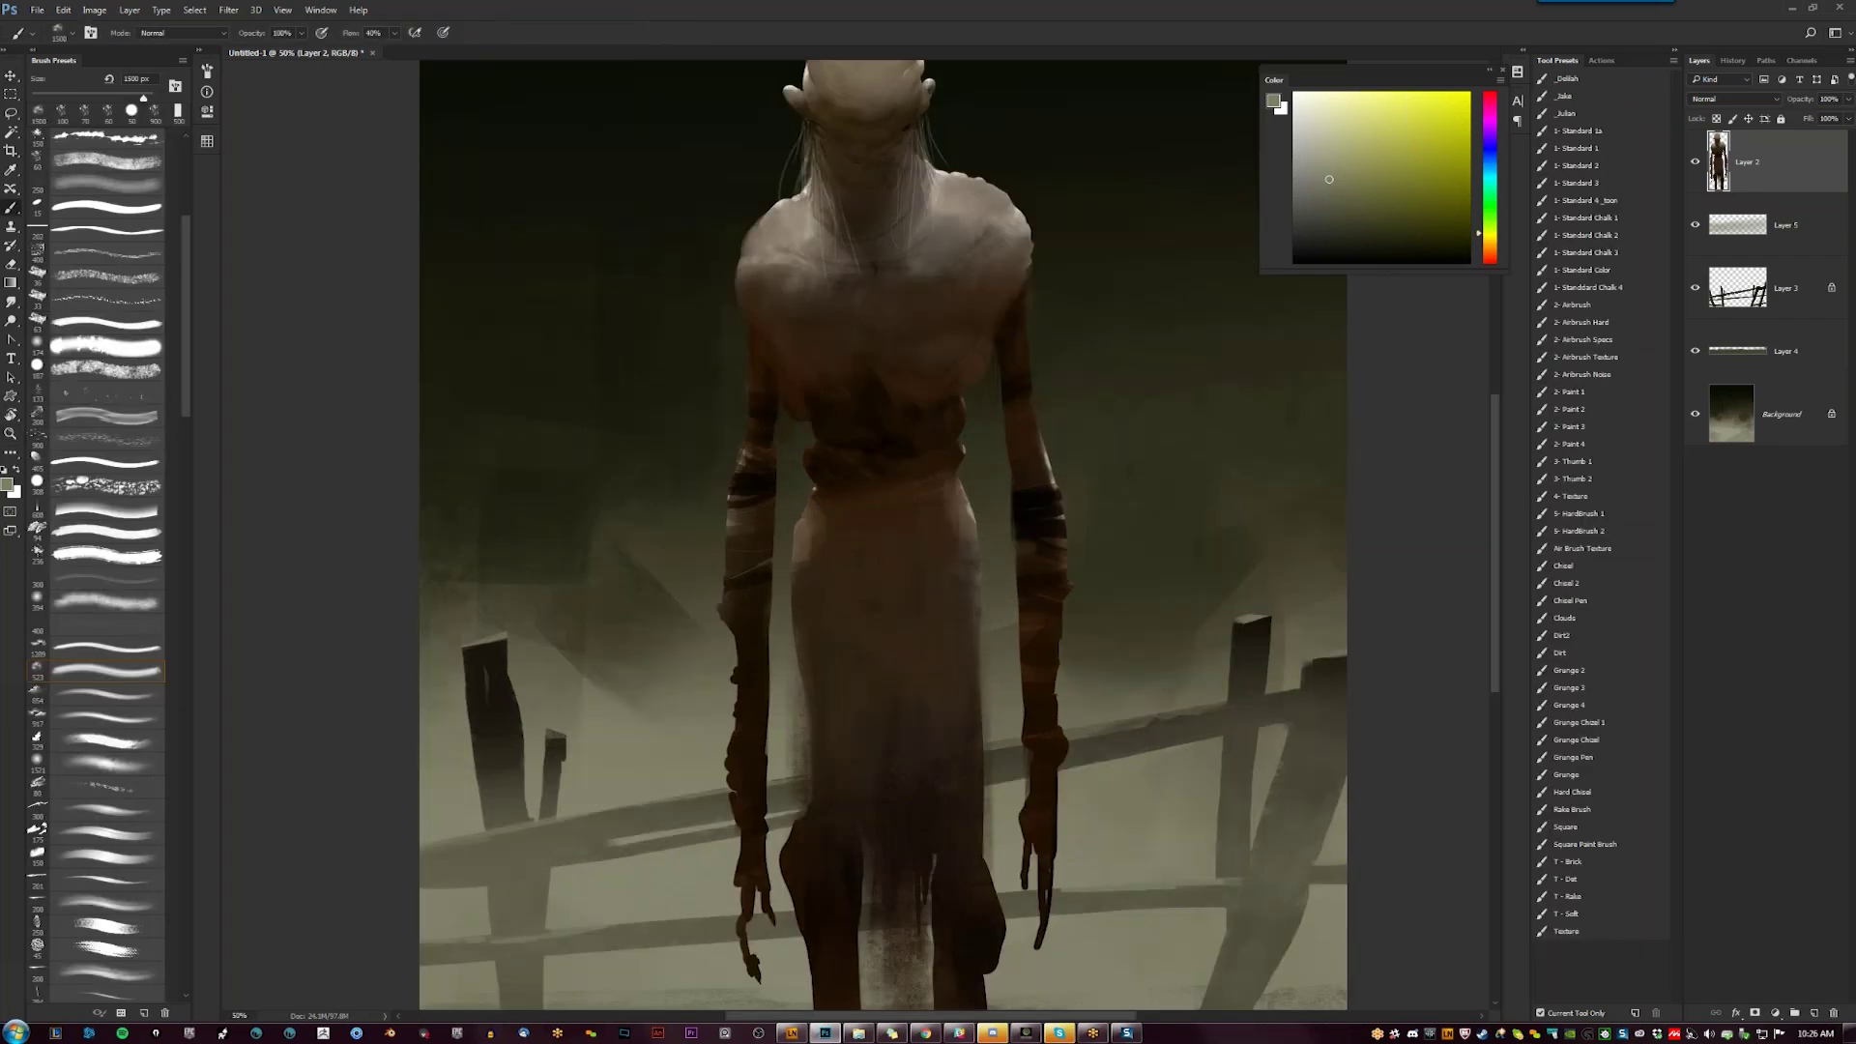
{"action": "left_click", "coordinate": [102, 348]}
{"action": "key", "text": "["}
{"action": "key", "text": "["}
{"action": "key", "text": "["}
{"action": "key", "text": "["}
{"action": "key", "text": "["}
{"action": "key", "text": "["}
{"action": "key", "text": "["}
{"action": "key", "text": "["}
{"action": "key", "text": "["}
{"action": "key", "text": "/"}
{"action": "key", "text": "]"}
{"action": "key", "text": "]"}
{"action": "key", "text": "]"}
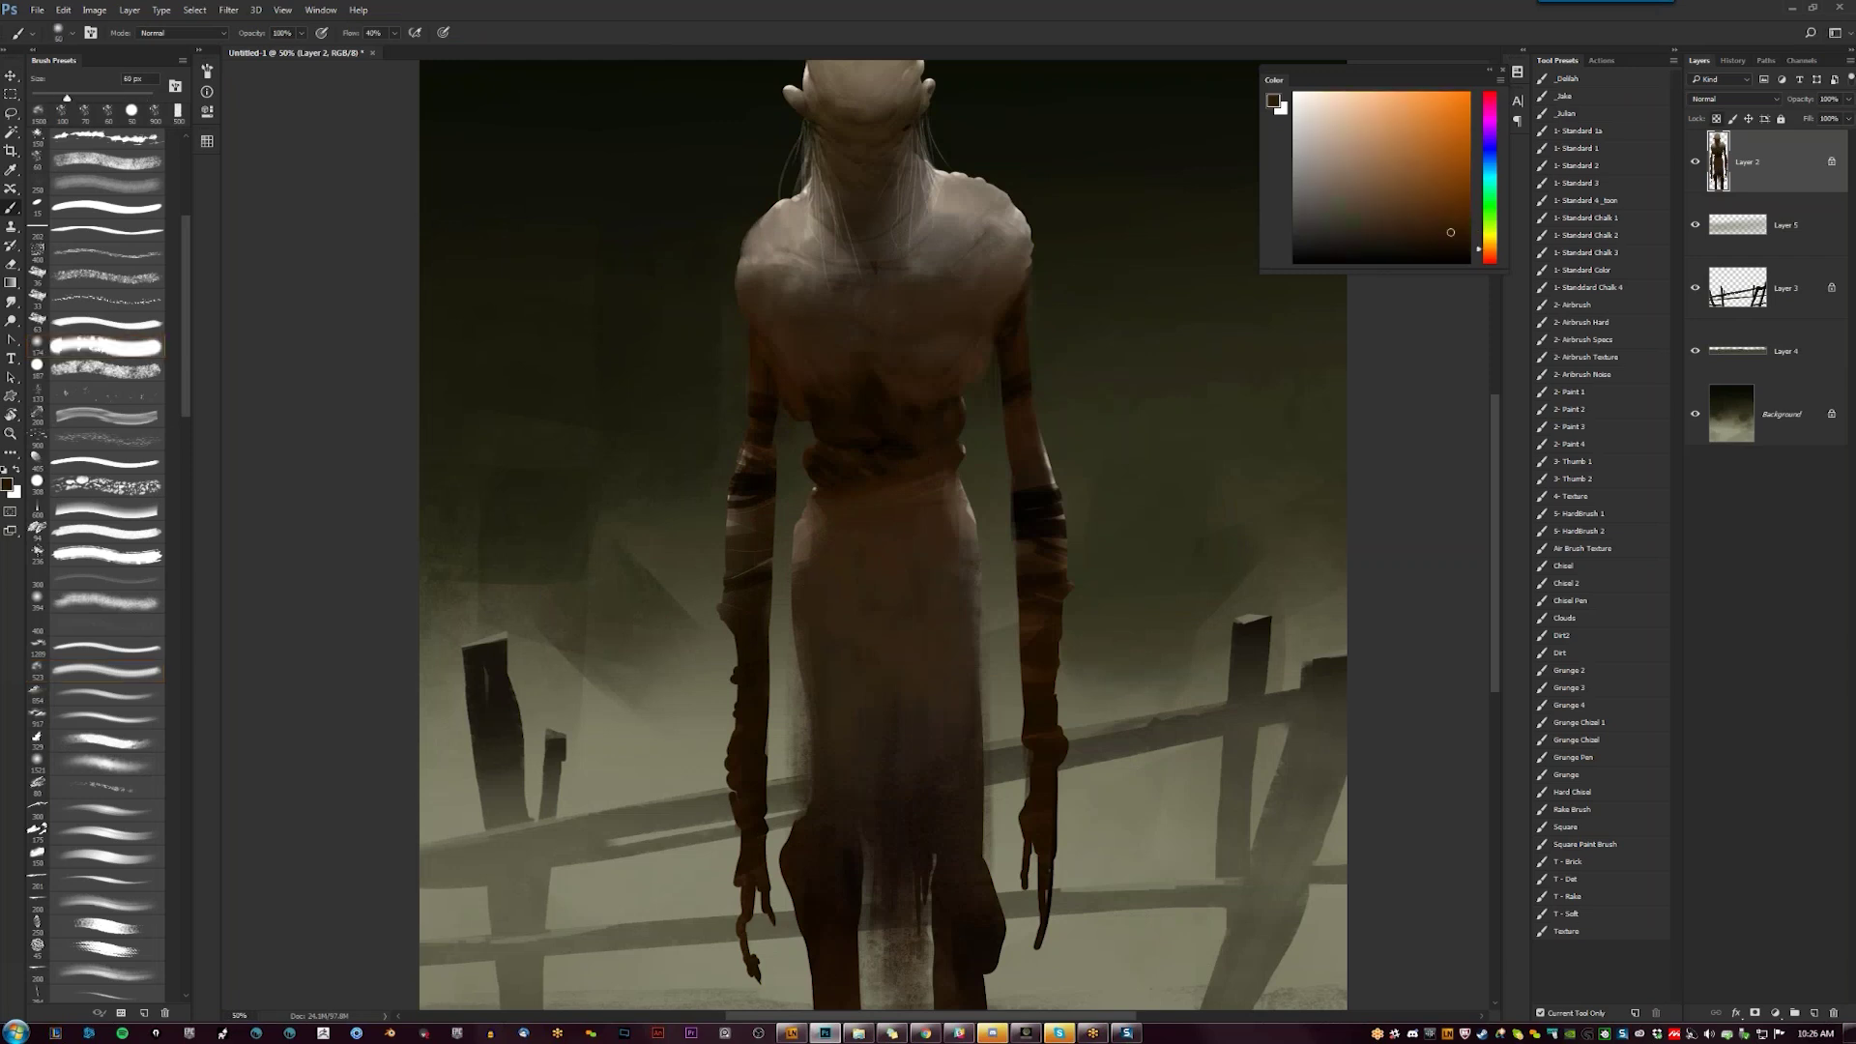
{"action": "key", "text": "bracketright"}
{"action": "key", "text": "bracketright"}
{"action": "key", "text": "bracketright"}
{"action": "key", "text": "bracketright"}
{"action": "key", "text": "bracketright"}
{"action": "key", "text": "bracketright"}
{"action": "key", "text": "bracketright"}
{"action": "key", "text": "bracketright"}
{"action": "left_click", "coordinate": [1042, 488]}
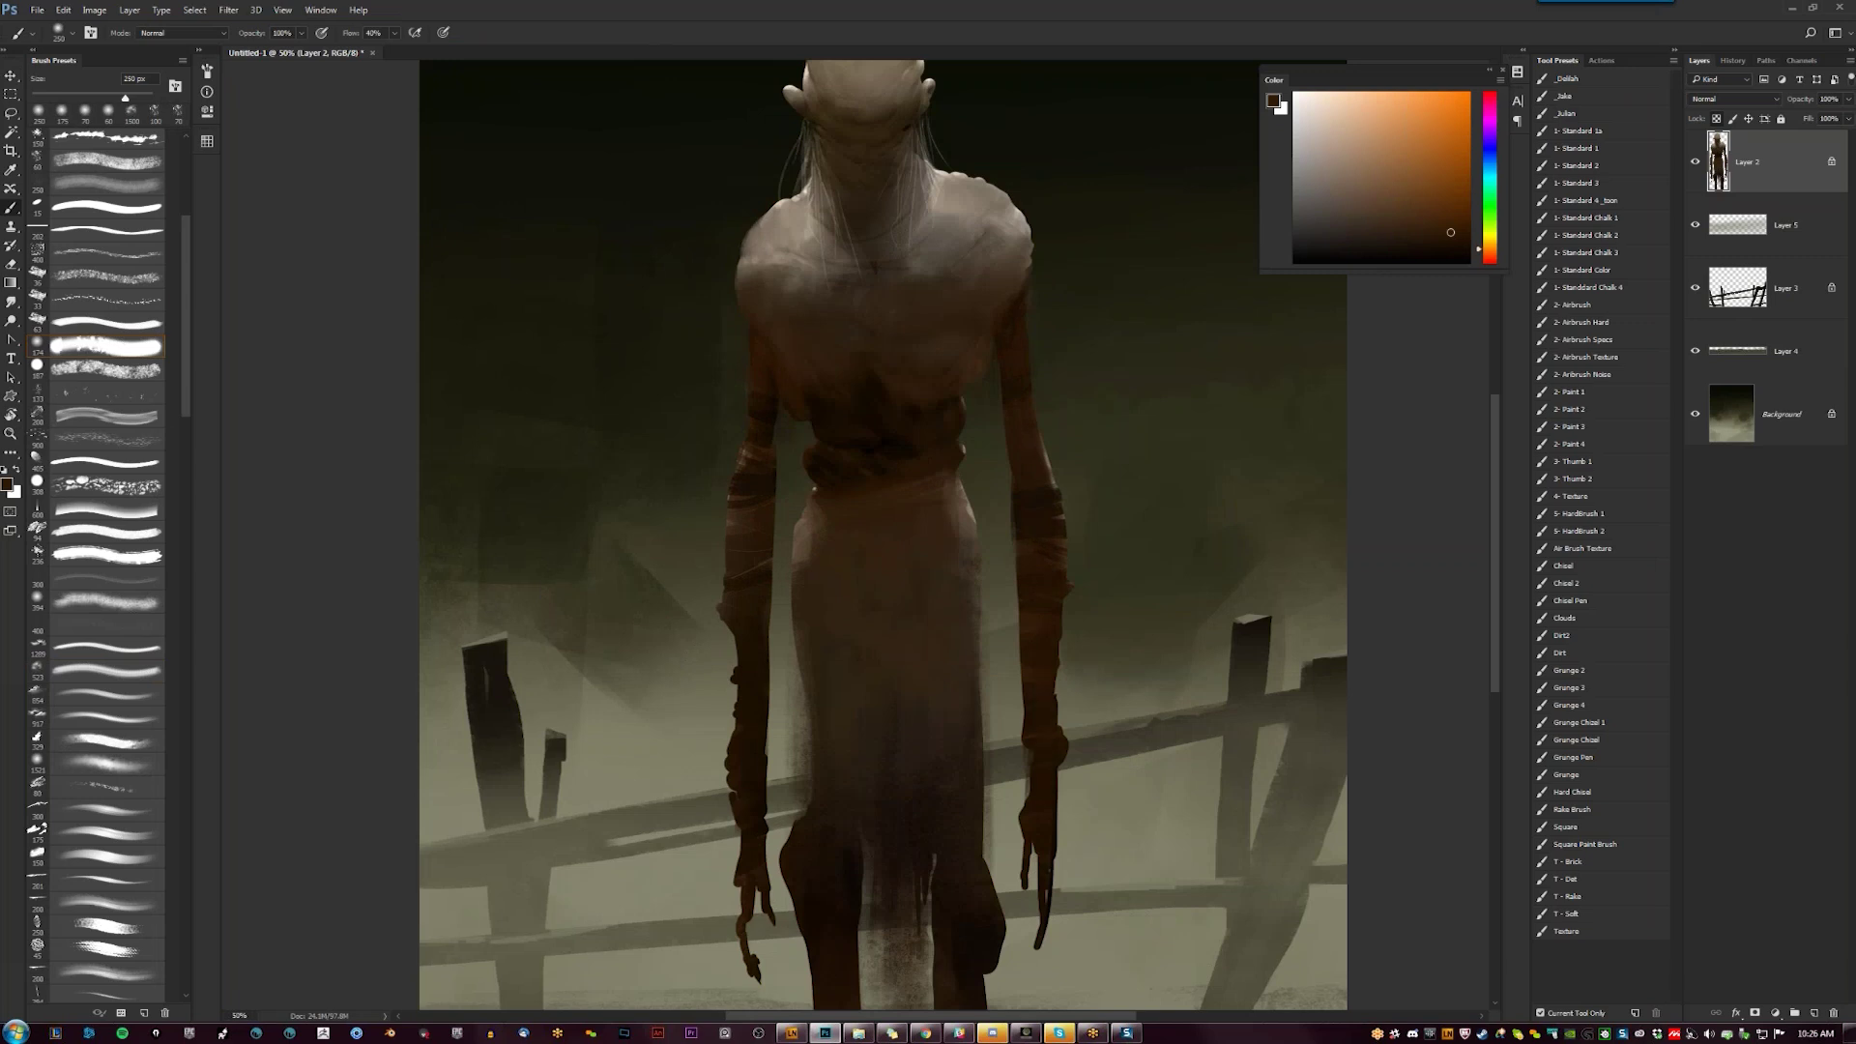
Pick a pale yellow and lightly glaze the creature's head and shoulders, undoing the overly strong strokes
{"action": "left_click_drag", "start_coordinate": [816, 645], "coordinate": [800, 750]}
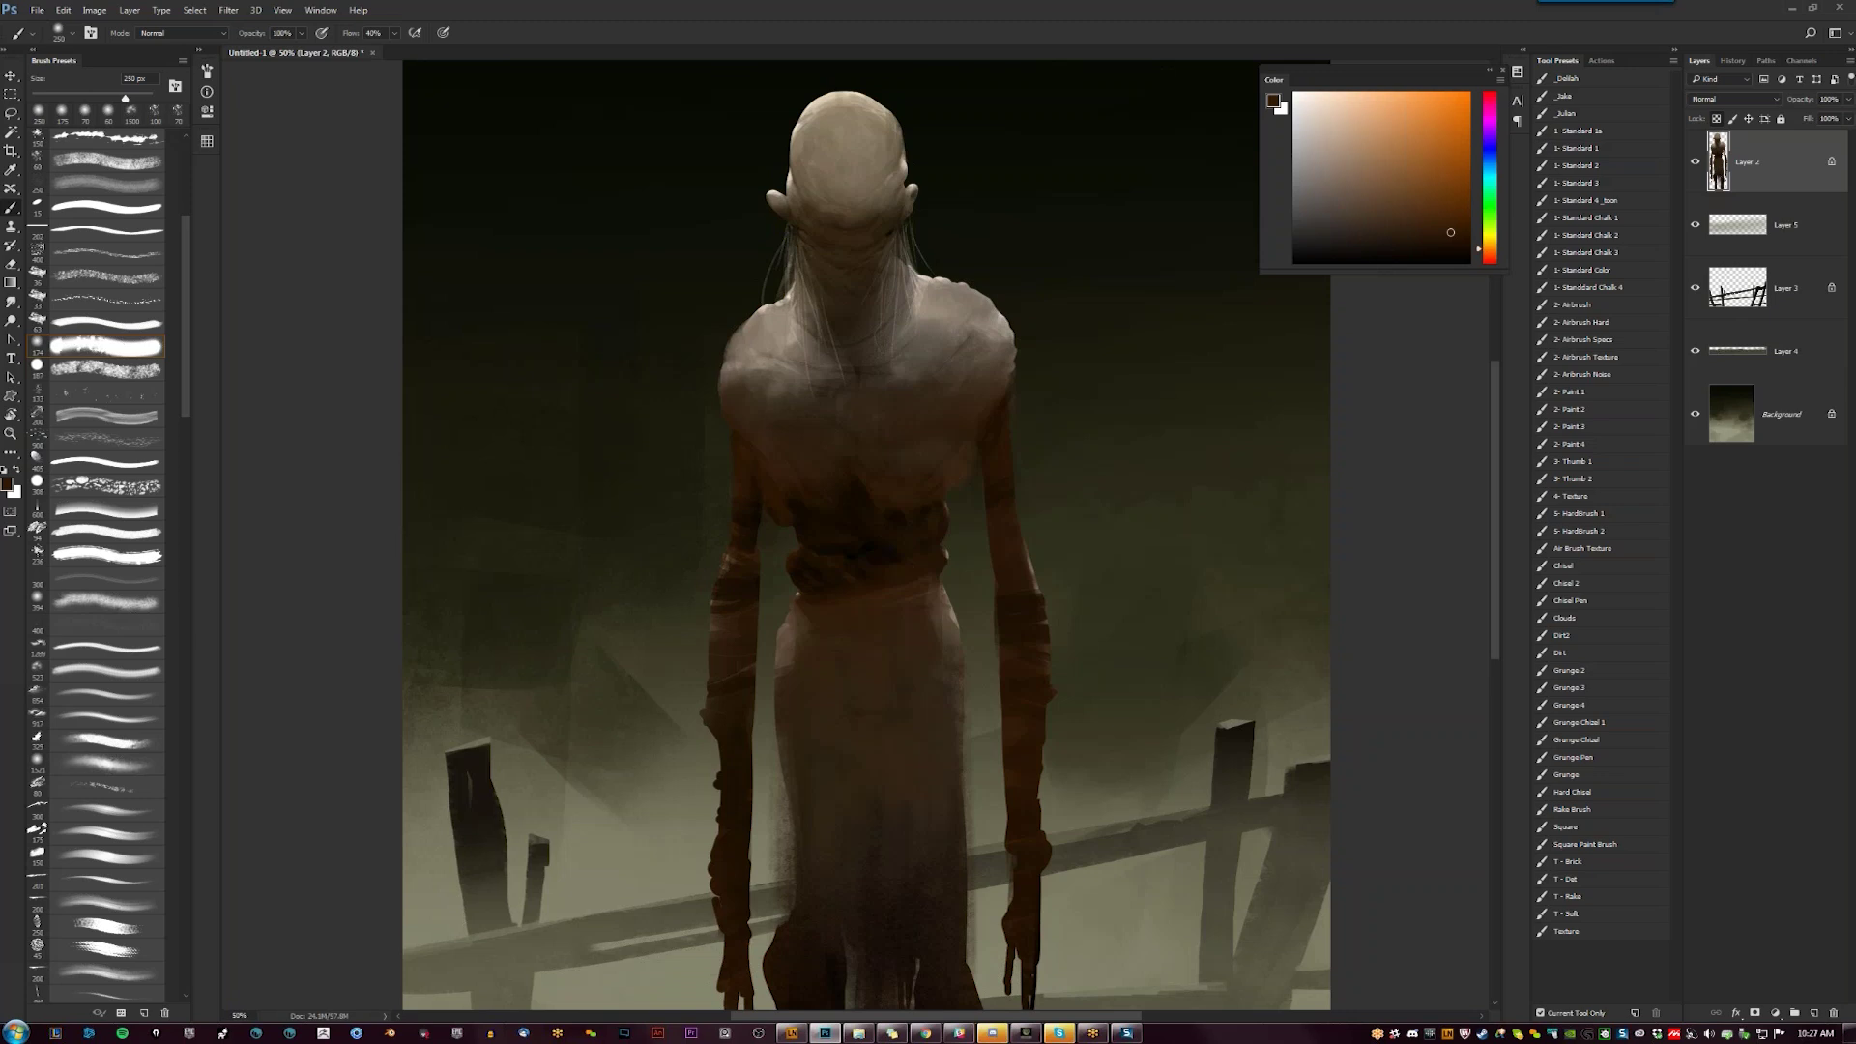
{"action": "left_click_drag", "start_coordinate": [1489, 246], "coordinate": [1488, 238]}
{"action": "left_click", "coordinate": [1434, 202]}
{"action": "left_click", "coordinate": [1425, 184]}
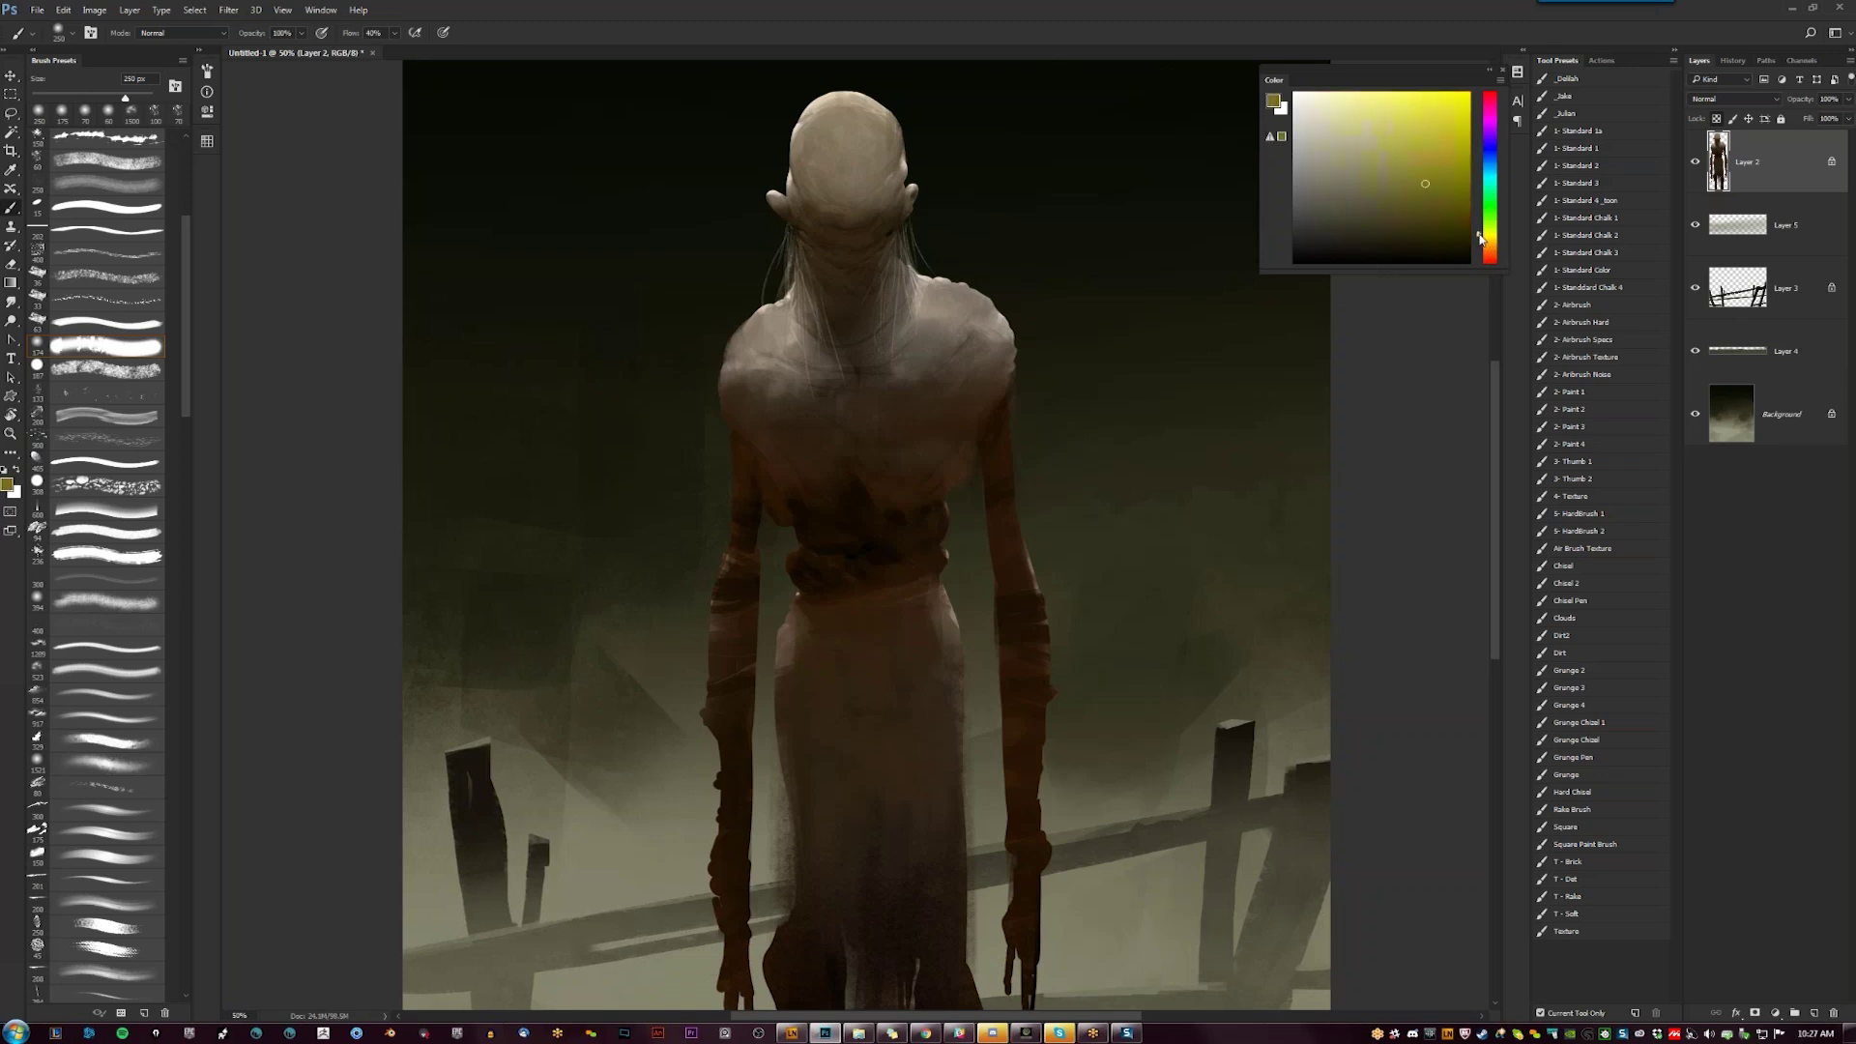
{"action": "mouse_move", "coordinate": [1413, 182]}
{"action": "left_mouse_down"}
{"action": "mouse_move", "coordinate": [1398, 128]}
{"action": "mouse_move", "coordinate": [1415, 87]}
{"action": "mouse_move", "coordinate": [1383, 93]}
{"action": "left_mouse_up"}
{"action": "left_click_drag", "start_coordinate": [981, 516], "coordinate": [1029, 617]}
{"action": "left_click_drag", "start_coordinate": [878, 232], "coordinate": [896, 235]}
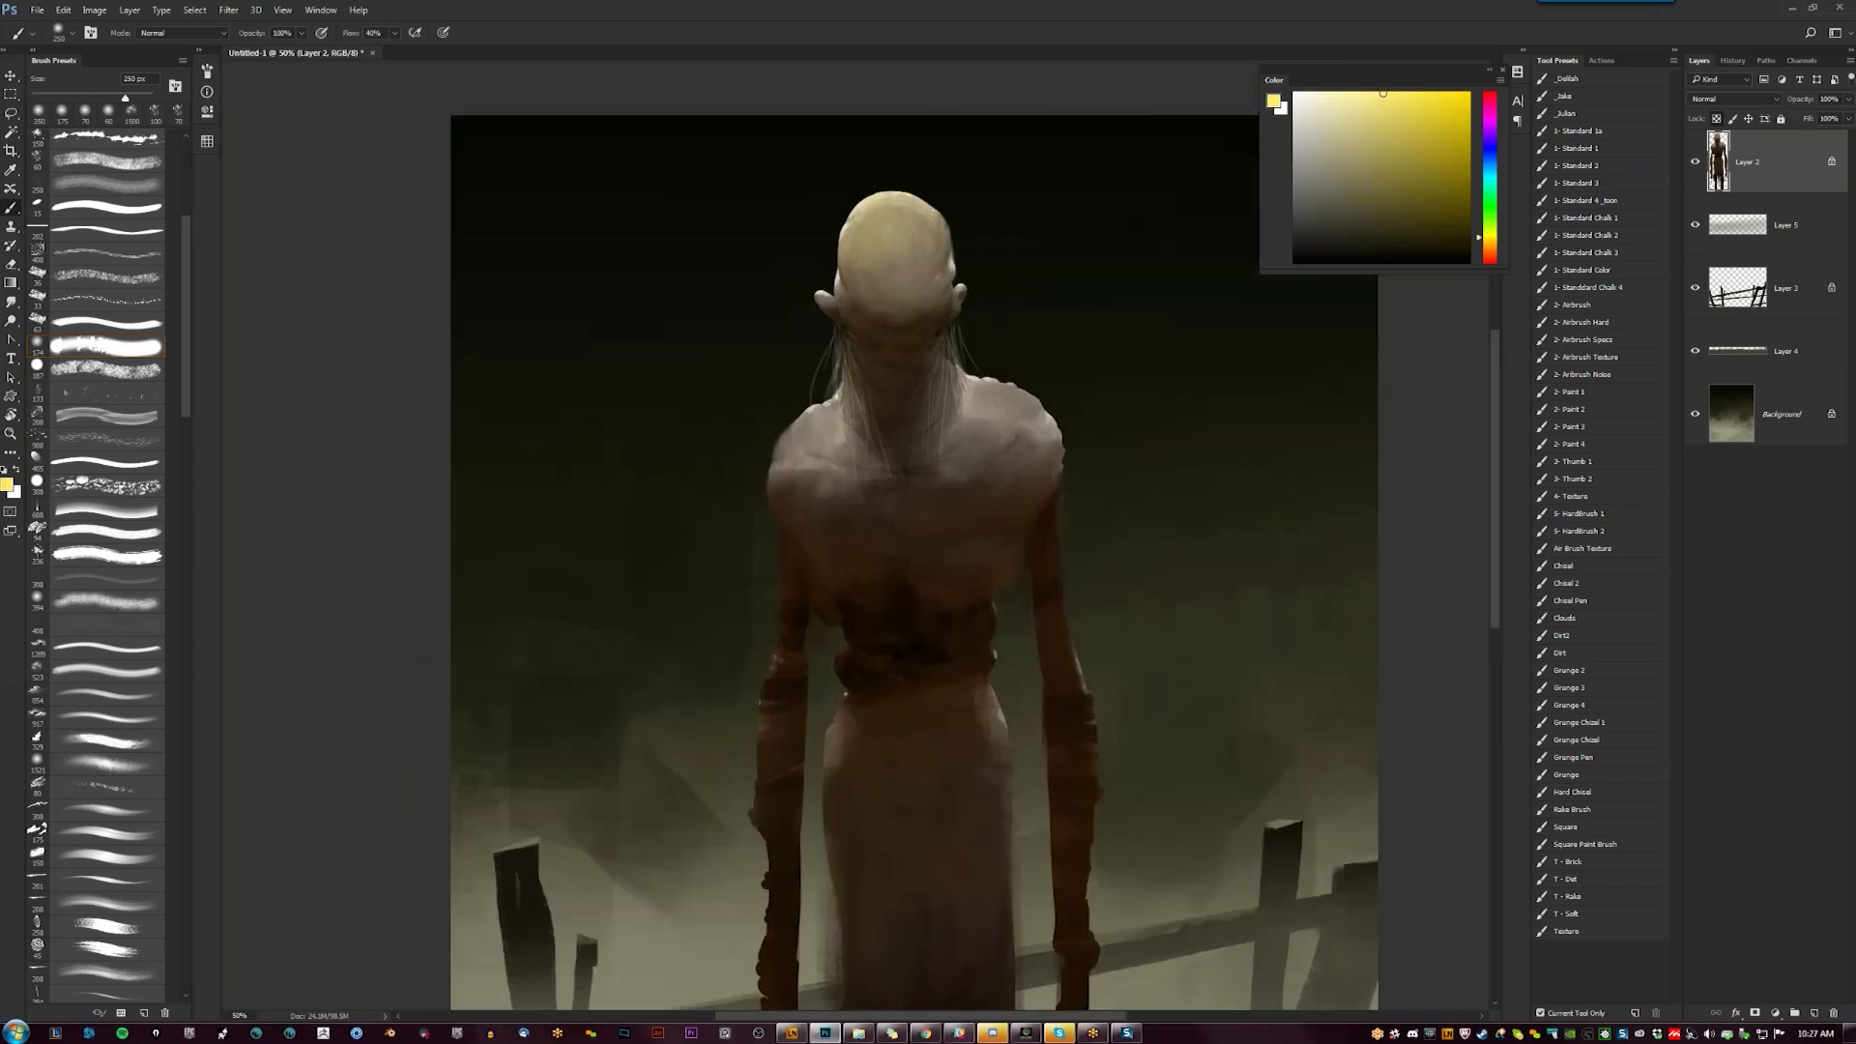
{"action": "key", "text": "ctrl+z"}
{"action": "left_click", "coordinate": [801, 444]}
{"action": "left_click", "coordinate": [992, 413]}
{"action": "key", "text": "ctrl+z"}
{"action": "left_click", "coordinate": [878, 235]}
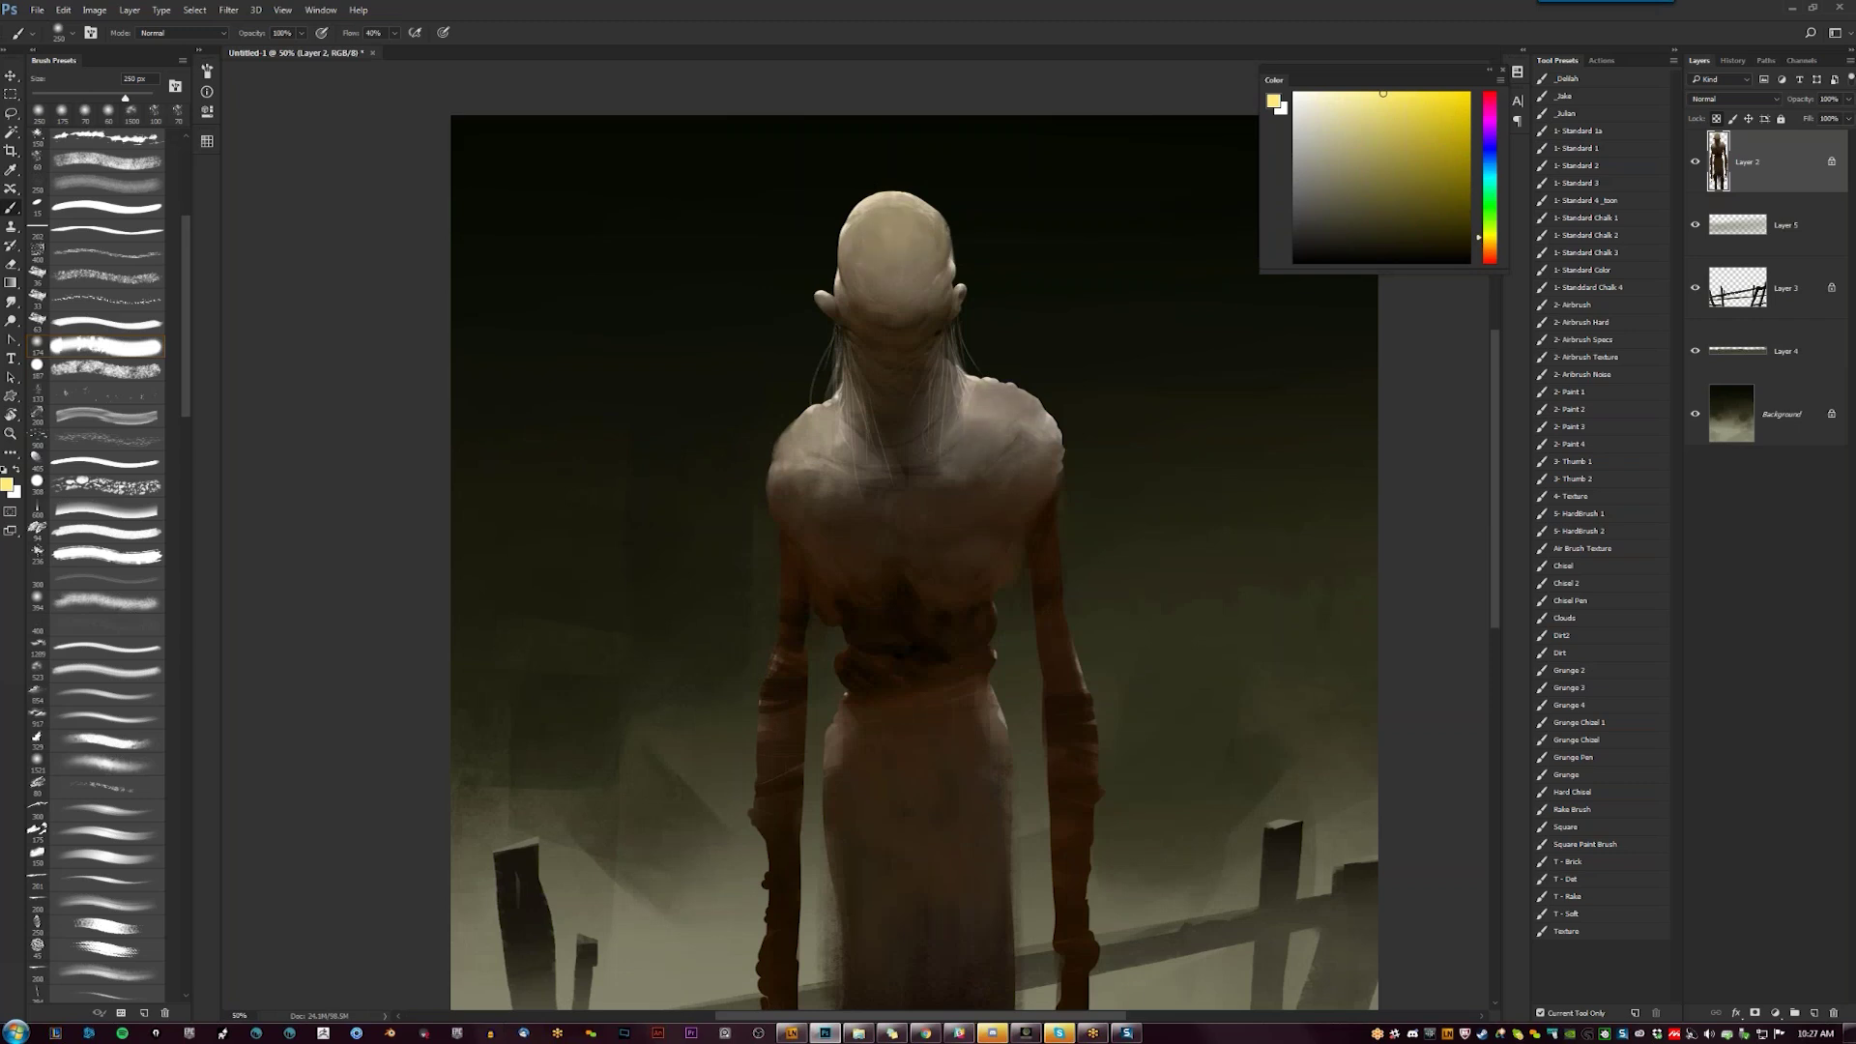
Glaze pale yellow highlights along both of the creature's arms with the brush reduced to 90 px
{"action": "left_click_drag", "start_coordinate": [797, 574], "coordinate": [725, 438]}
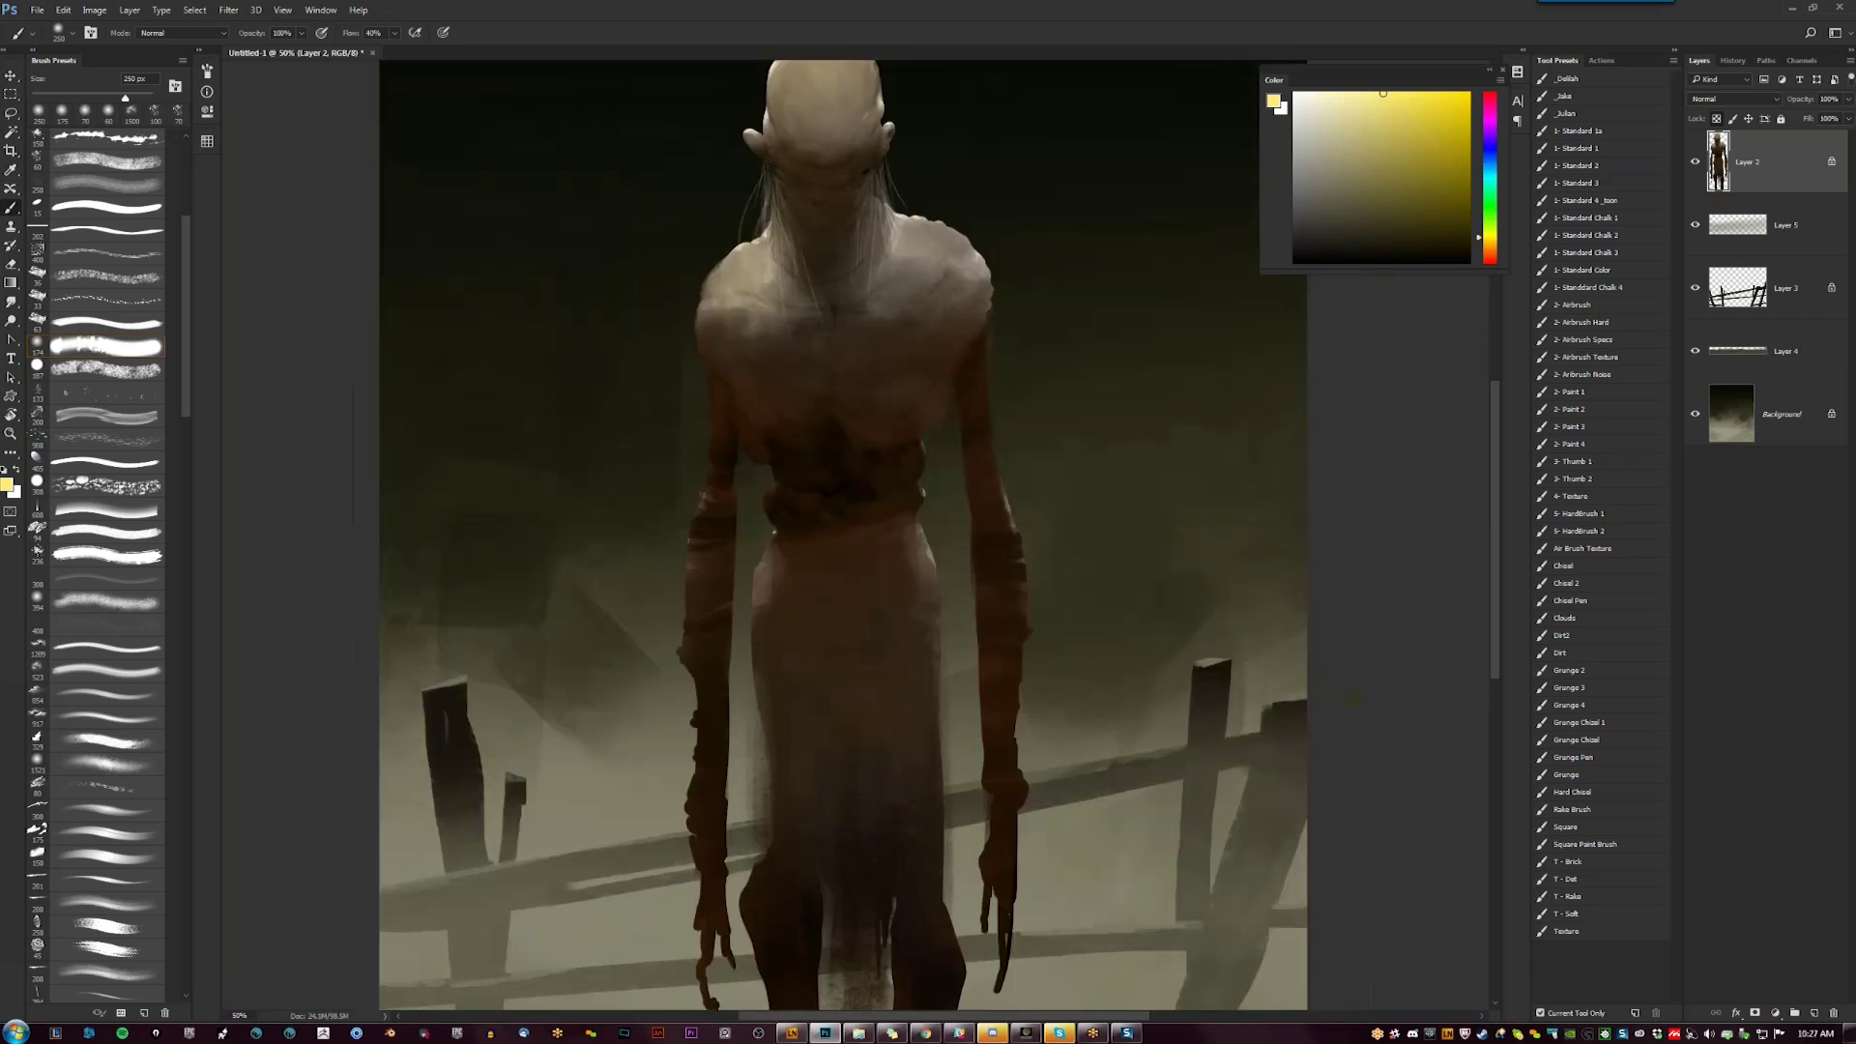
{"action": "left_click_drag", "start_coordinate": [708, 663], "coordinate": [713, 788]}
{"action": "key", "text": "ctrl+z"}
{"action": "key", "text": "["}
{"action": "key", "text": "["}
{"action": "key", "text": "["}
{"action": "key", "text": "["}
{"action": "key", "text": "["}
{"action": "left_click_drag", "start_coordinate": [714, 417], "coordinate": [700, 524]}
{"action": "key", "text": "ctrl+z"}
{"action": "left_click_drag", "start_coordinate": [709, 491], "coordinate": [694, 567]}
{"action": "left_click_drag", "start_coordinate": [987, 460], "coordinate": [1009, 522]}
{"action": "key", "text": "ctrl+z"}
{"action": "left_click_drag", "start_coordinate": [986, 356], "coordinate": [986, 456]}
Try pale yellow highlights down the arm and on the upper part of the creature's skirt
{"action": "mouse_move", "coordinate": [710, 402]}
{"action": "left_mouse_down"}
{"action": "mouse_move", "coordinate": [764, 513]}
{"action": "mouse_move", "coordinate": [760, 655]}
{"action": "left_mouse_up"}
{"action": "key", "text": "ctrl+z"}
{"action": "mouse_move", "coordinate": [796, 570]}
{"action": "left_mouse_down"}
{"action": "mouse_move", "coordinate": [784, 725]}
{"action": "mouse_move", "coordinate": [803, 717]}
{"action": "mouse_move", "coordinate": [800, 633]}
{"action": "left_mouse_up"}
{"action": "key", "text": "ctrl+z"}
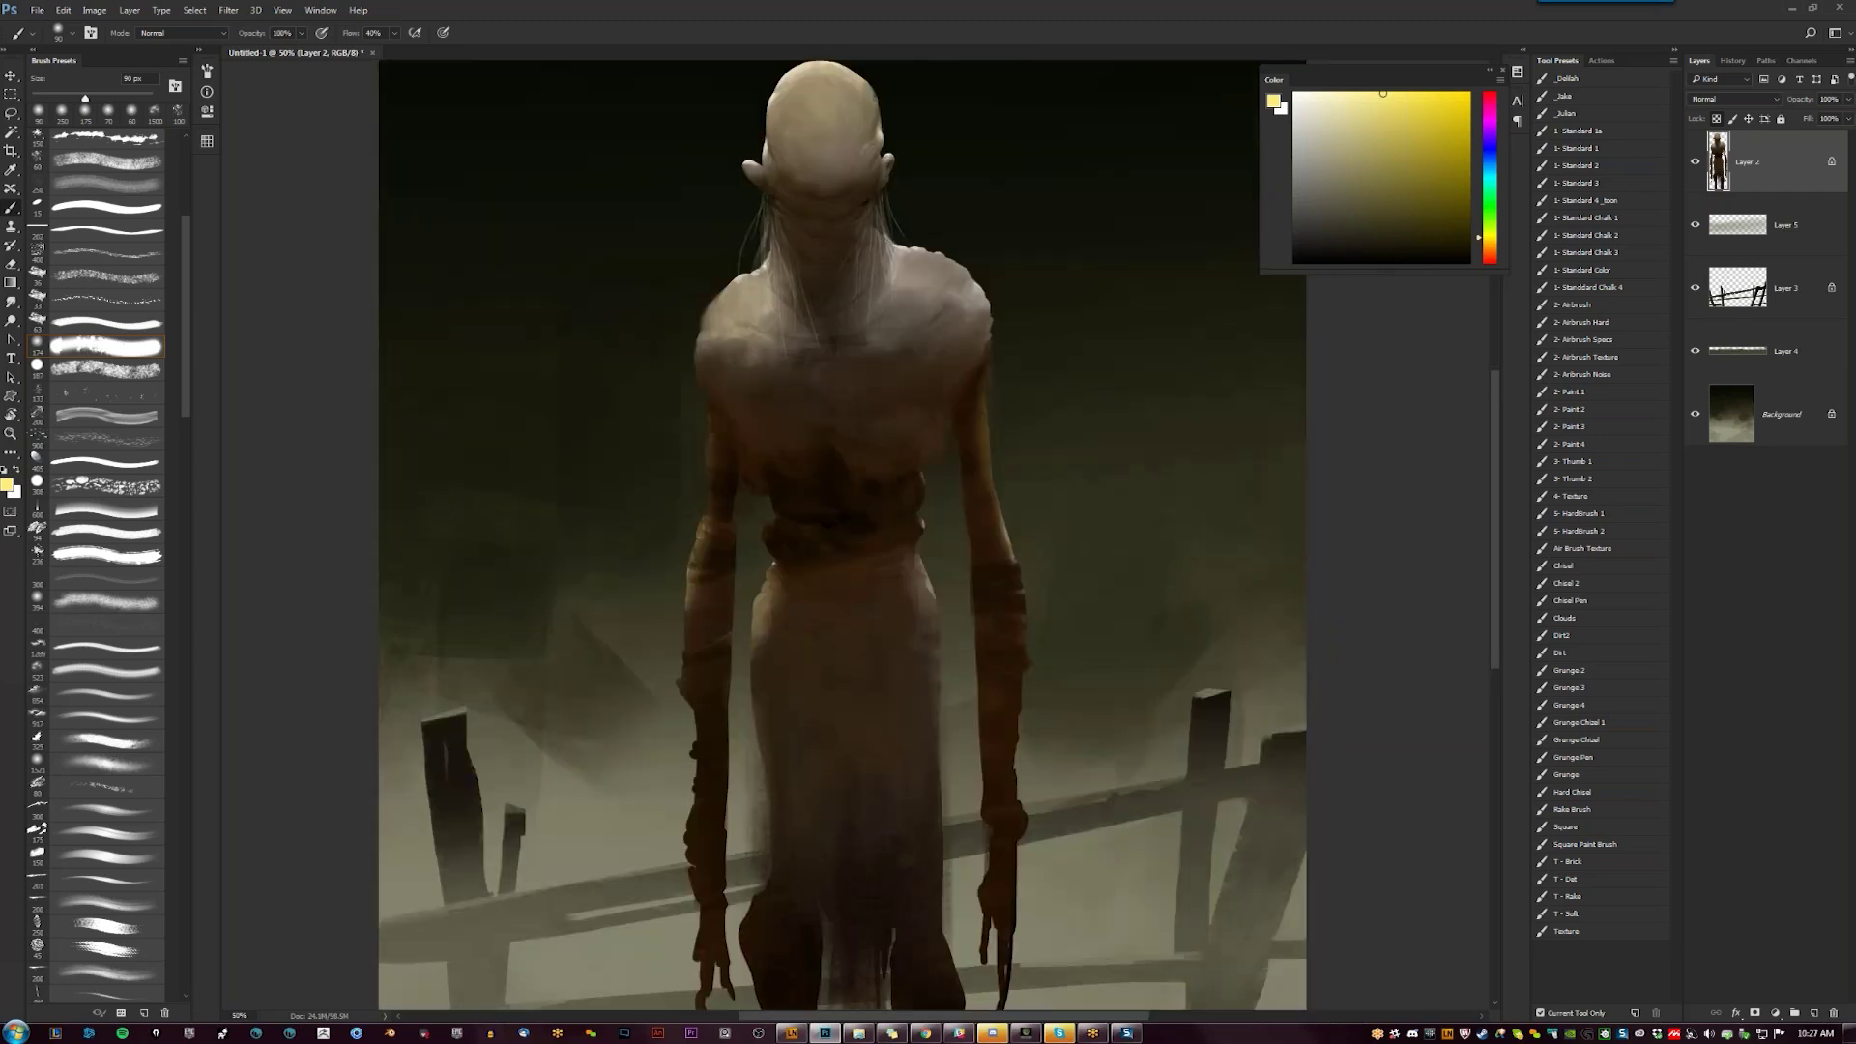
Paint streaky folds across the creature's chest in sampled grey-brown tones, using the bristle brush preset reduced to 60 px
{"action": "left_click", "coordinate": [751, 324], "text": "alt"}
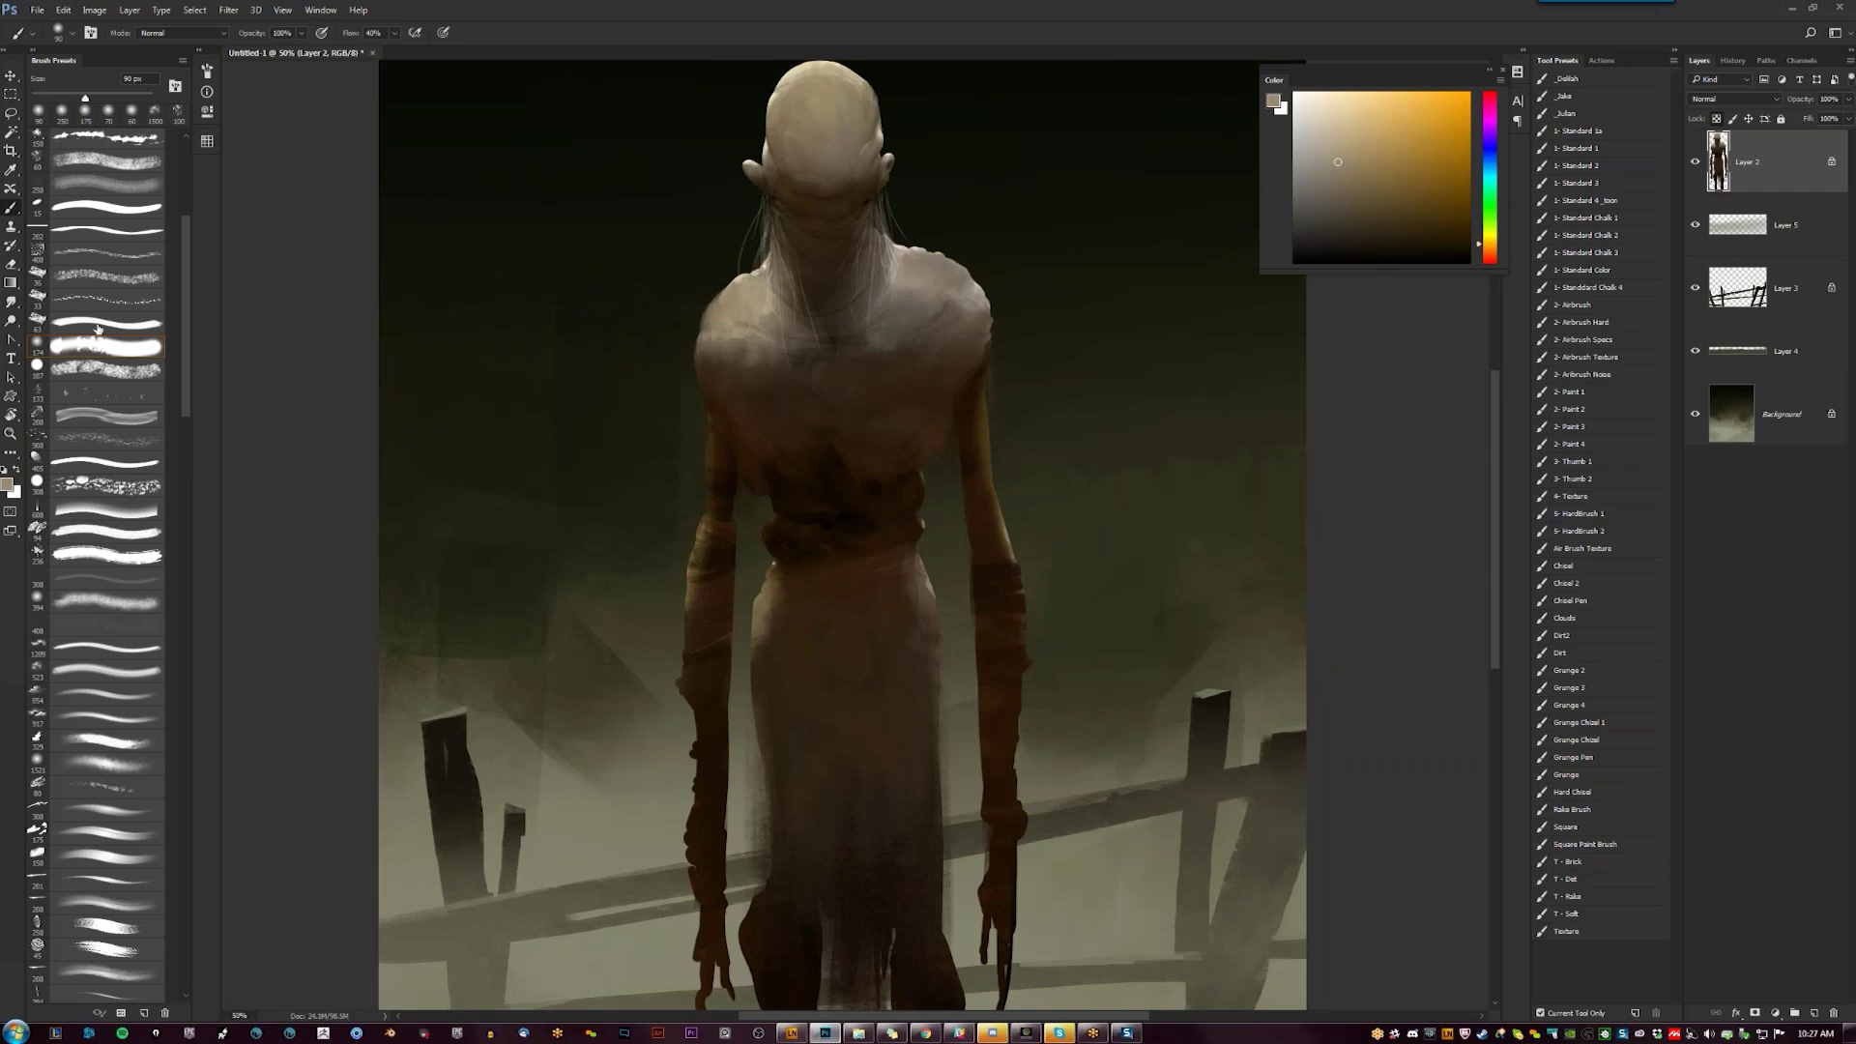
{"action": "left_click", "coordinate": [106, 415]}
{"action": "key", "text": "["}
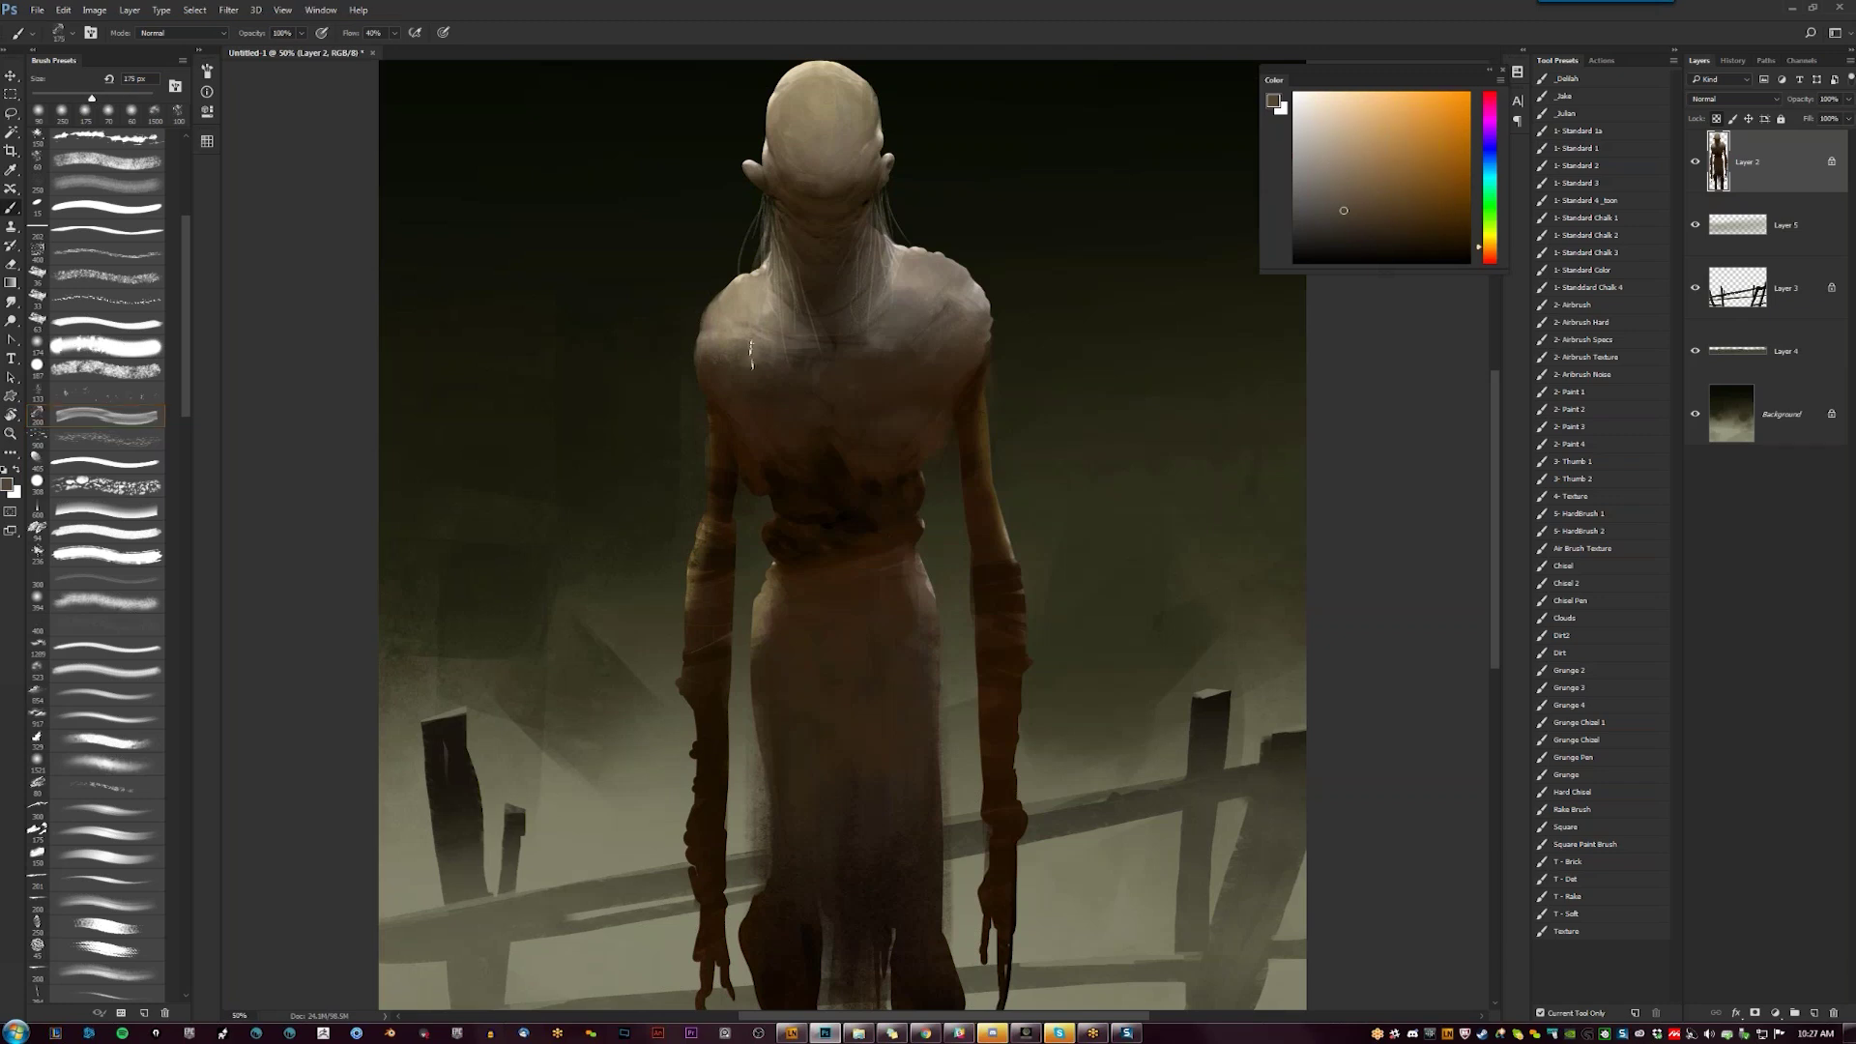
{"action": "key", "text": "bracketleft"}
{"action": "key", "text": "bracketleft"}
{"action": "key", "text": "bracketleft"}
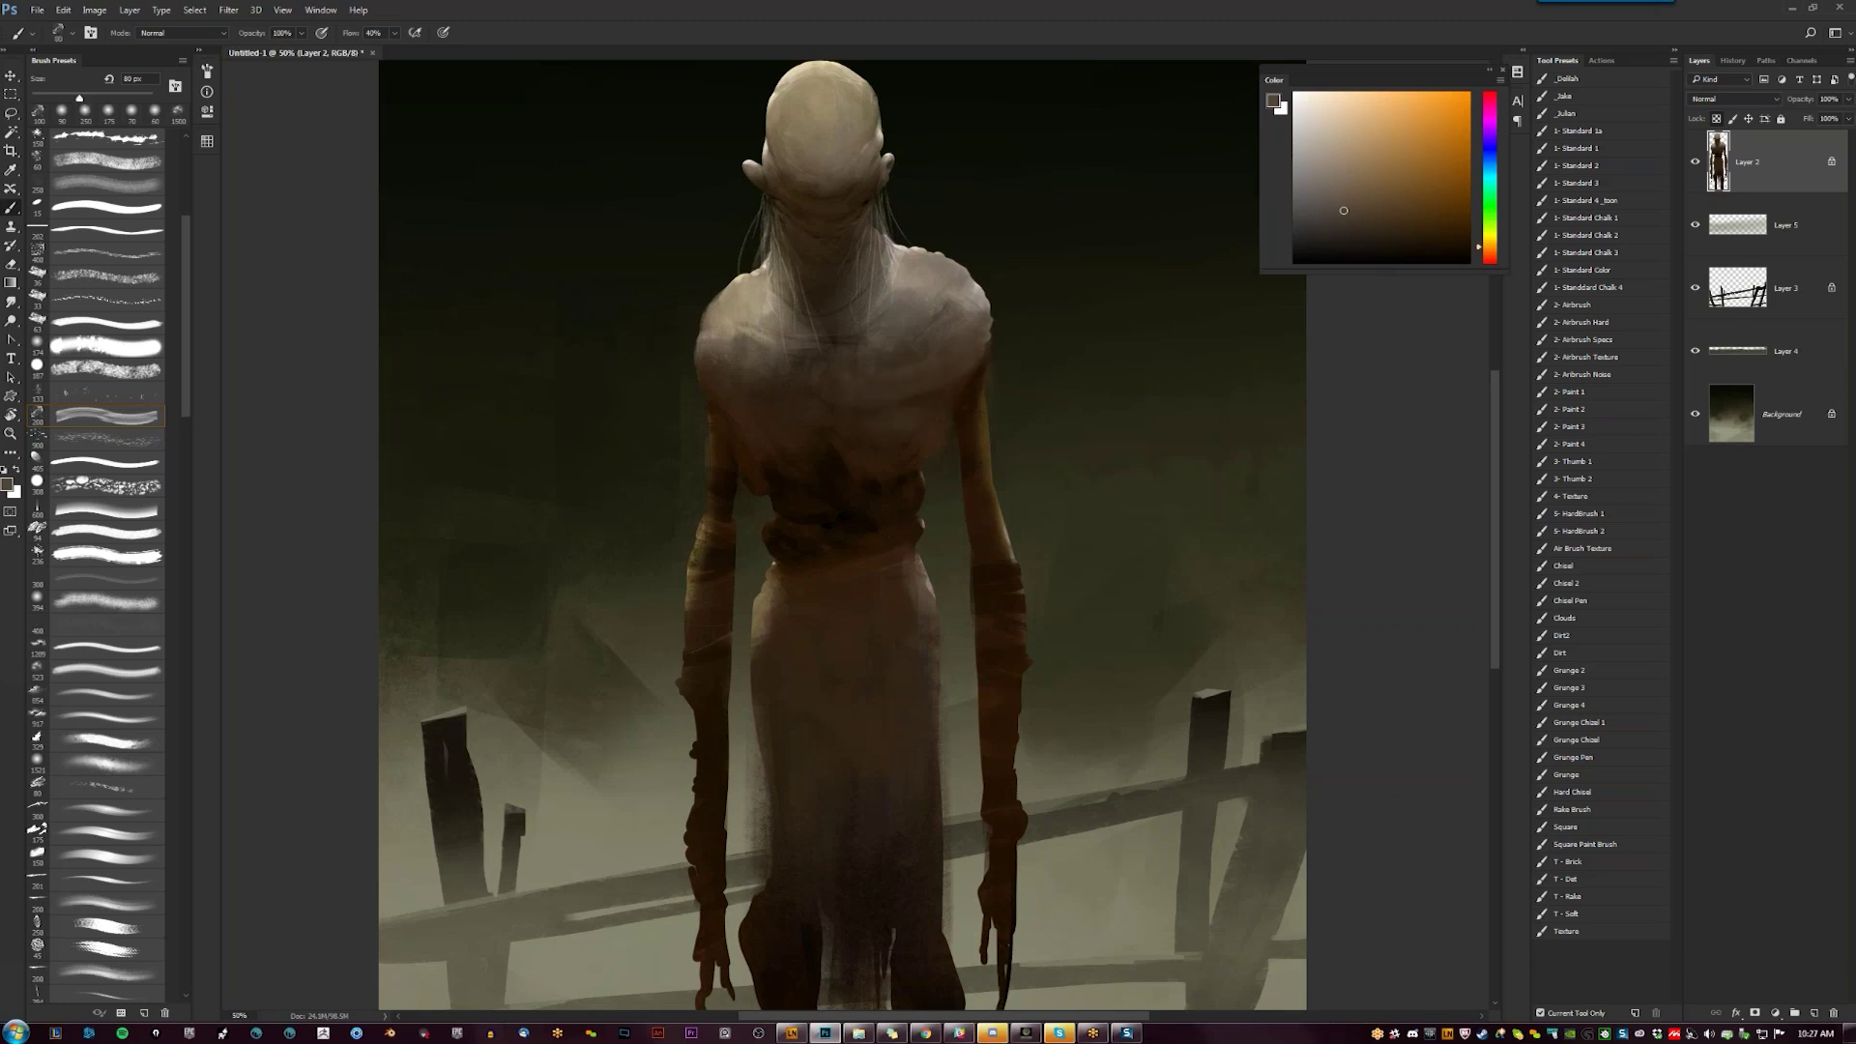
{"action": "key", "text": "["}
{"action": "key", "text": "["}
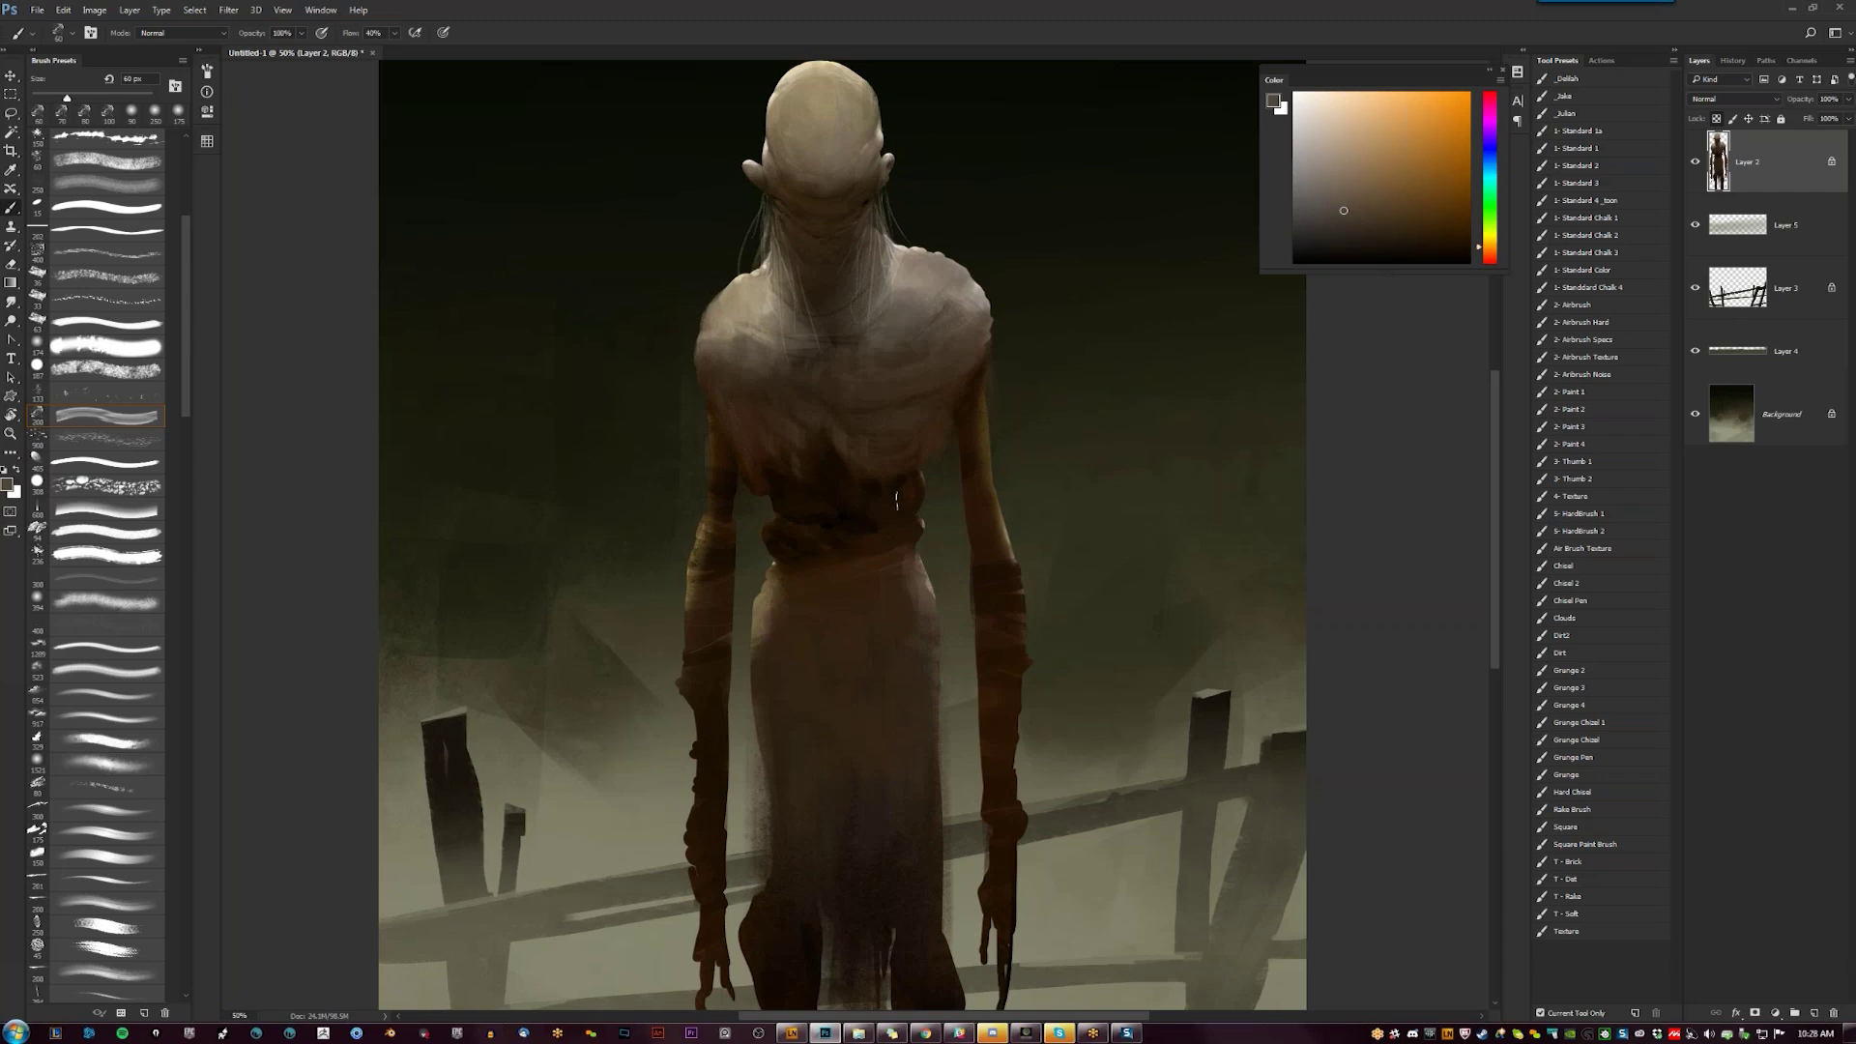
Refine the chest folds up close by sampling alternating dark brown and light grey-tan tones from the figure
{"action": "key", "text": "z"}
{"action": "key", "text": "ctrl+minus"}
{"action": "key", "text": "ctrl+minus"}
{"action": "key", "text": "ctrl+z"}
{"action": "key", "text": "ctrl+z"}
{"action": "left_click", "coordinate": [878, 439]}
{"action": "left_click", "coordinate": [877, 438]}
{"action": "key", "text": "b"}
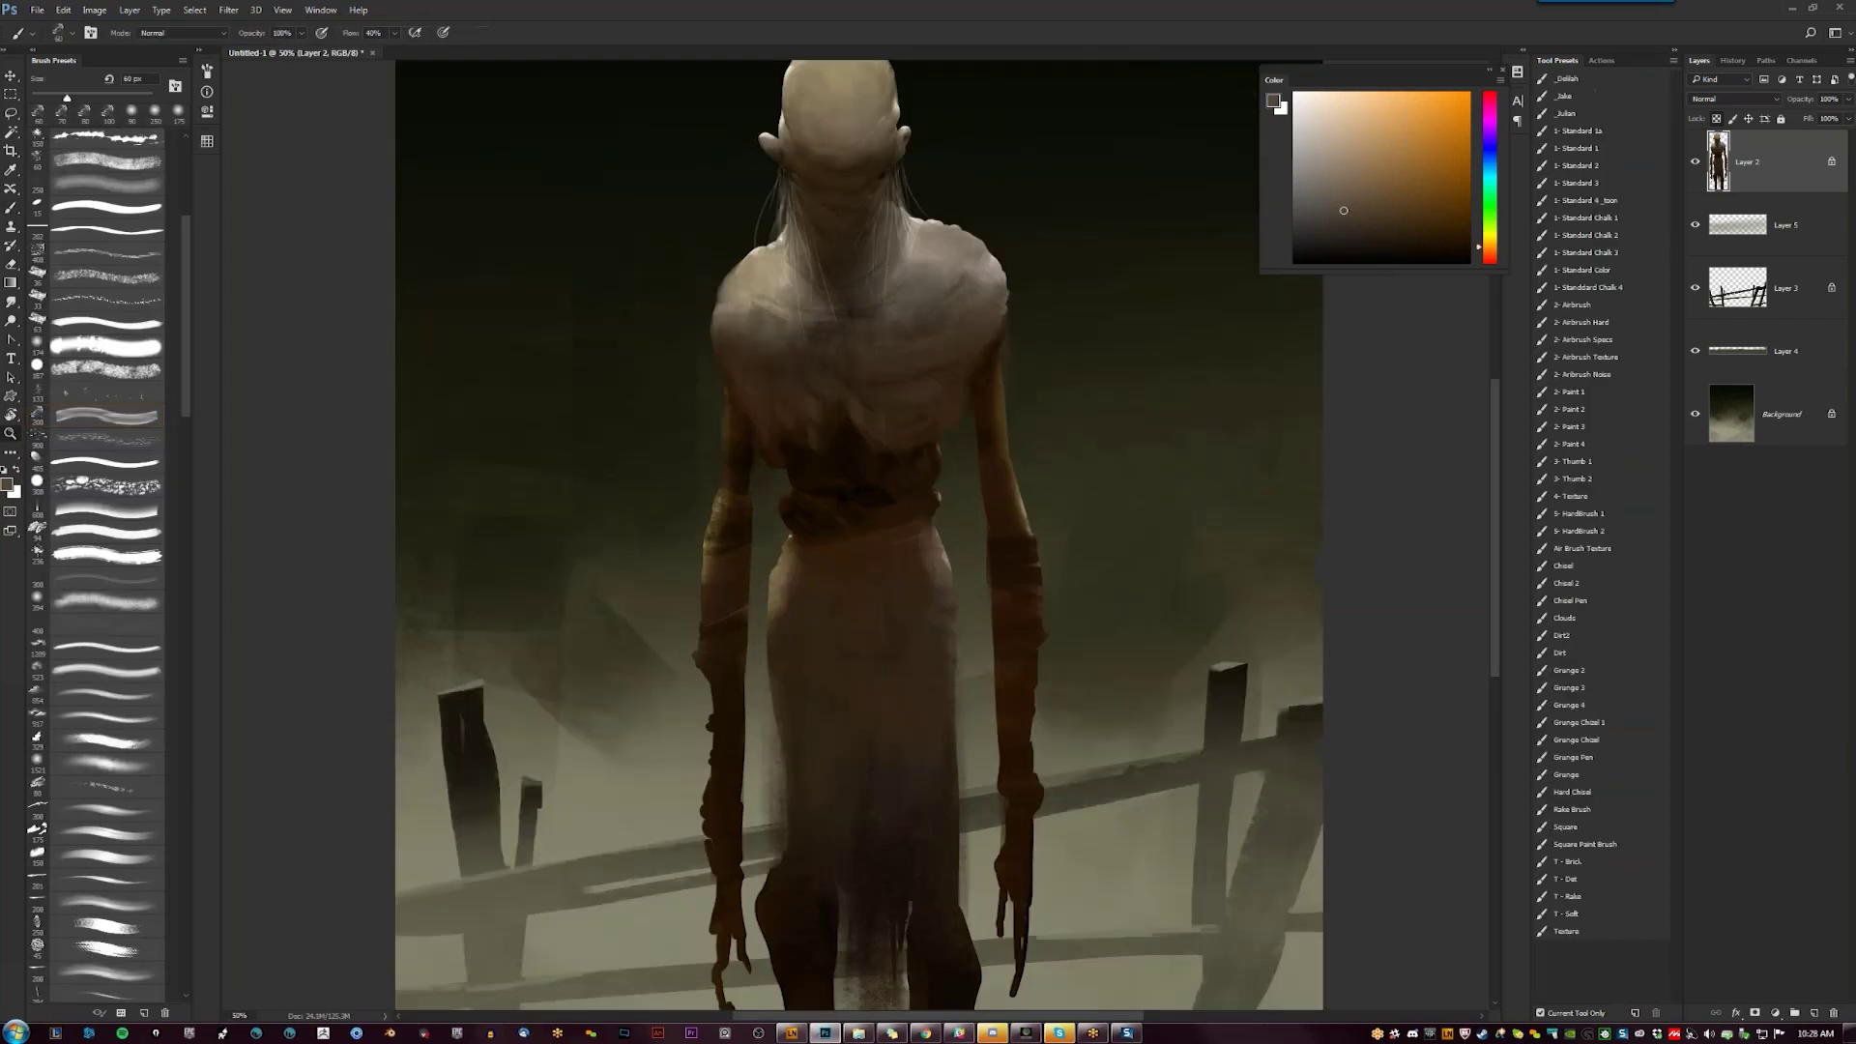
{"action": "key", "text": "z"}
{"action": "left_click", "coordinate": [870, 483]}
{"action": "key", "text": "r"}
{"action": "key", "text": "b"}
{"action": "left_click", "coordinate": [812, 380], "text": "alt"}
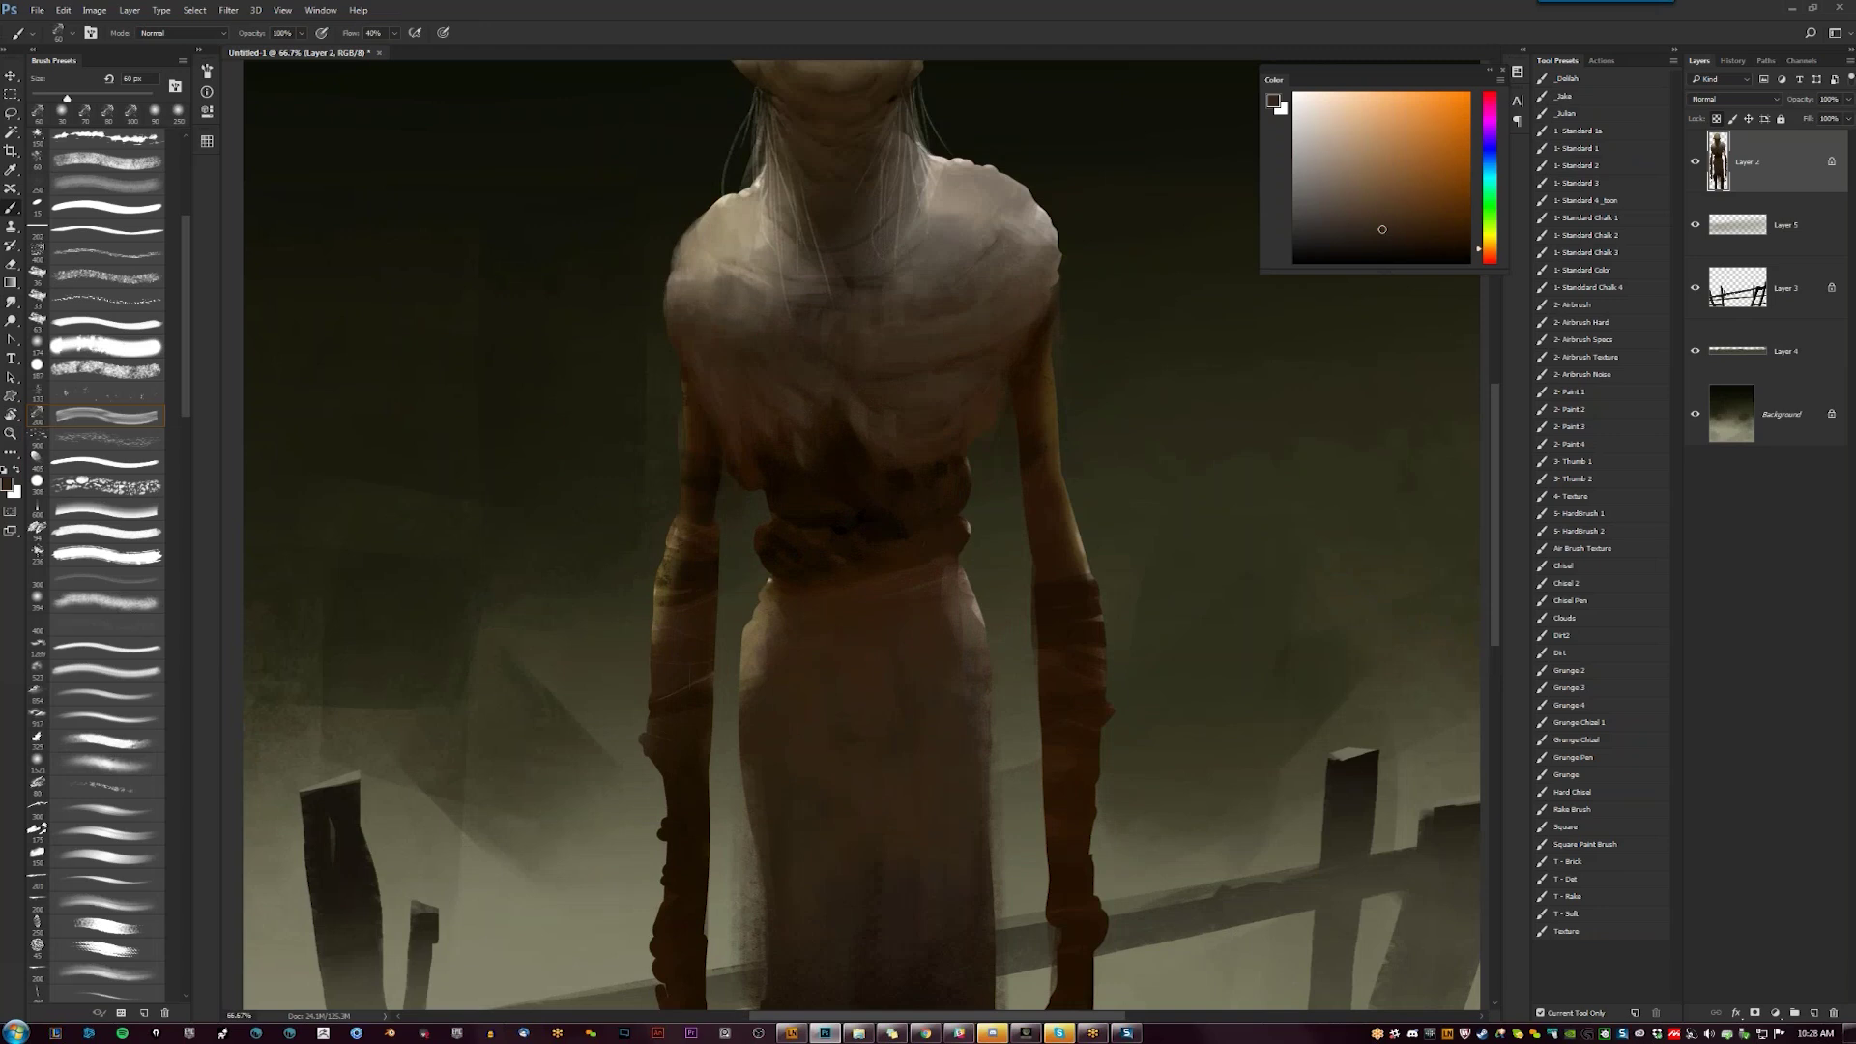
{"action": "left_click", "coordinate": [749, 306], "text": "alt"}
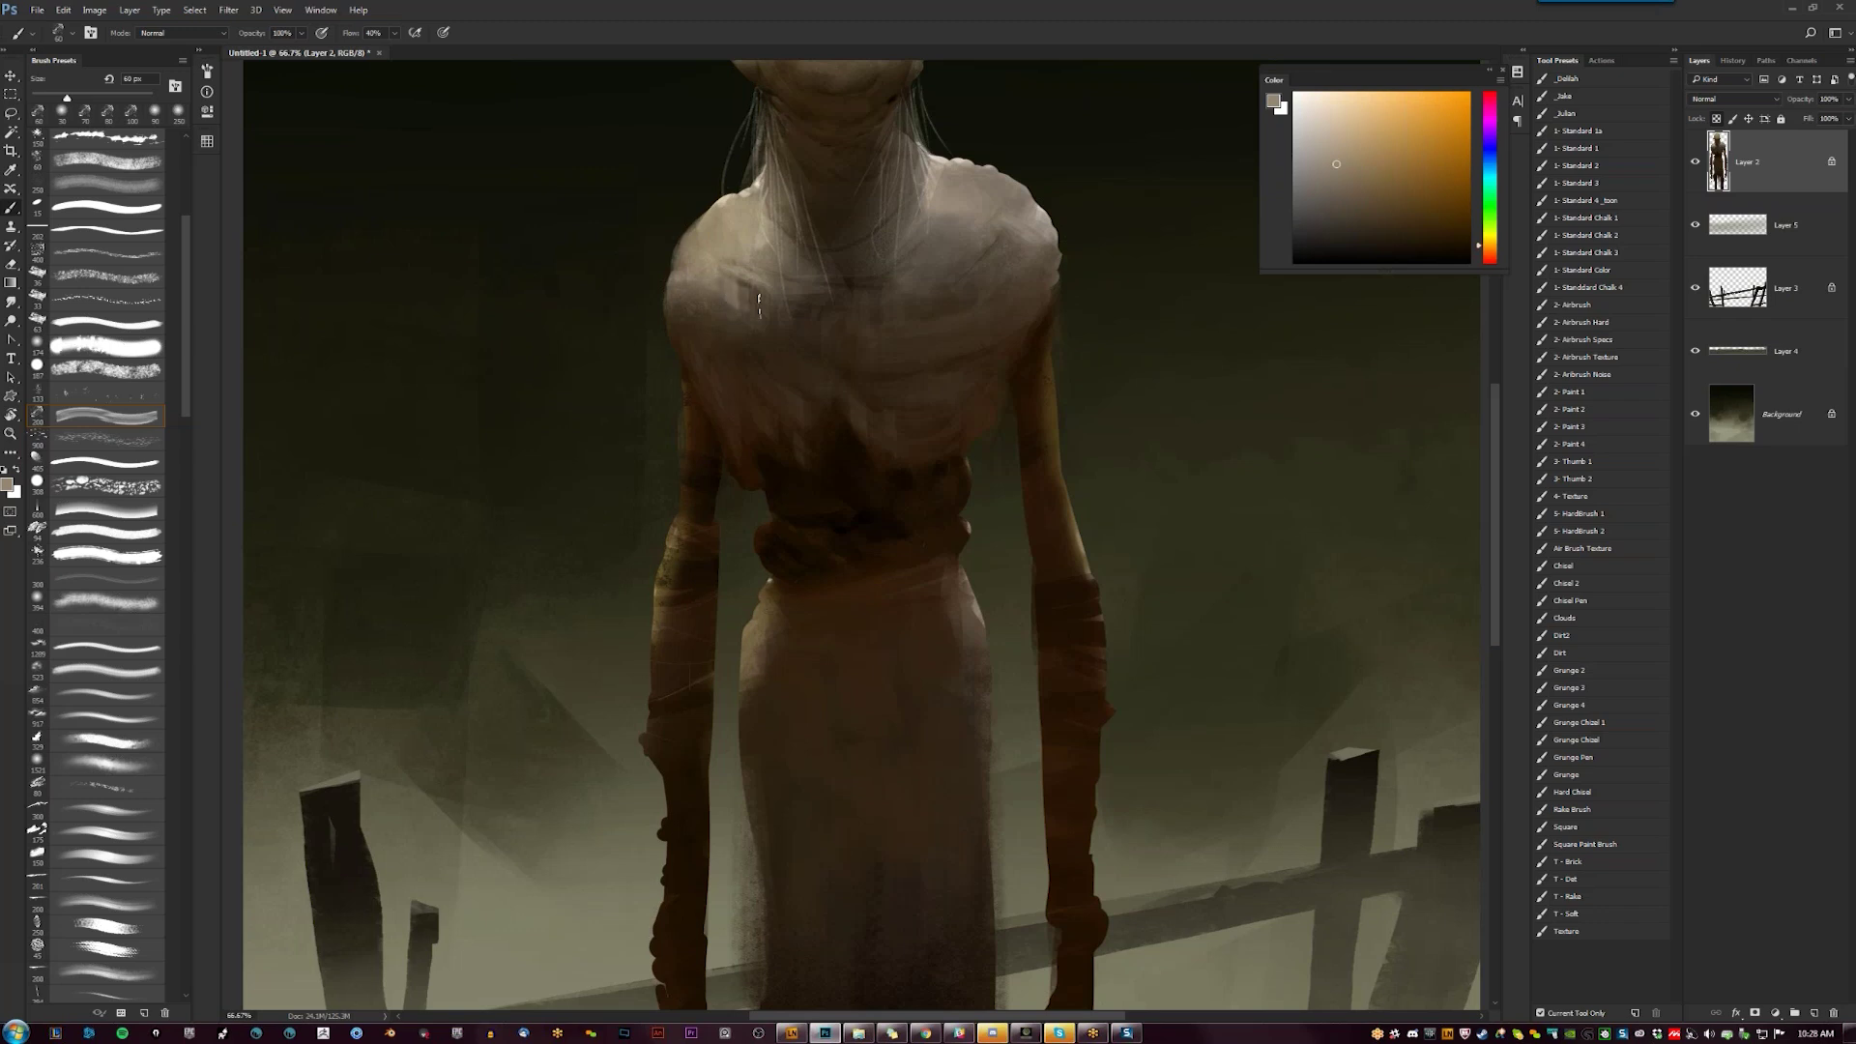
{"action": "left_click", "coordinate": [726, 297], "text": "alt"}
Detail the creature's shoulder edge in sampled light tones with the 329 px brush preset reduced to 15 px
{"action": "left_click", "coordinate": [140, 740]}
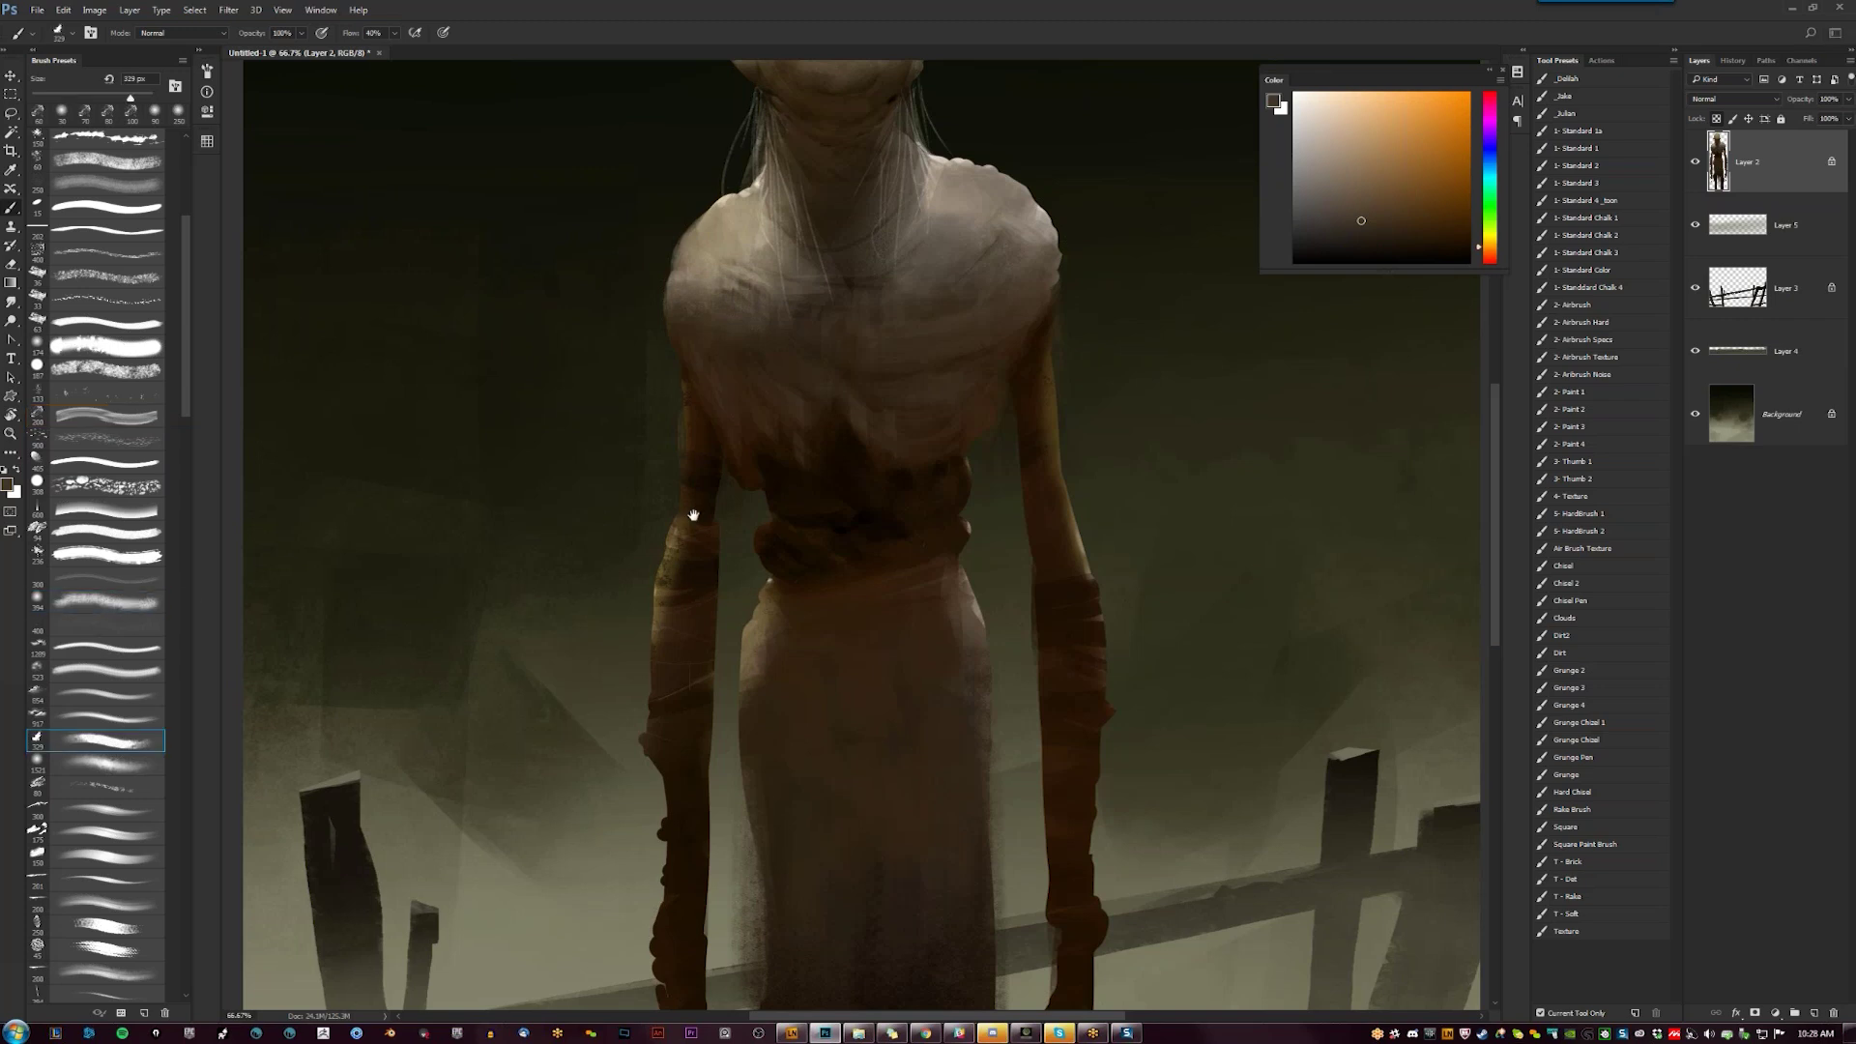
{"action": "left_click_drag", "start_coordinate": [693, 514], "coordinate": [716, 656]}
{"action": "left_click", "coordinate": [754, 444], "text": "alt"}
{"action": "key", "text": "["}
{"action": "key", "text": "["}
{"action": "key", "text": "["}
{"action": "key", "text": "["}
{"action": "key", "text": "["}
{"action": "key", "text": "["}
{"action": "key", "text": "["}
{"action": "key", "text": "["}
{"action": "key", "text": "["}
{"action": "key", "text": "["}
{"action": "key", "text": "["}
{"action": "key", "text": "["}
{"action": "key", "text": "["}
{"action": "key", "text": "["}
{"action": "key", "text": "["}
{"action": "key", "text": "["}
{"action": "key", "text": "["}
{"action": "key", "text": "["}
{"action": "key", "text": "["}
{"action": "key", "text": "["}
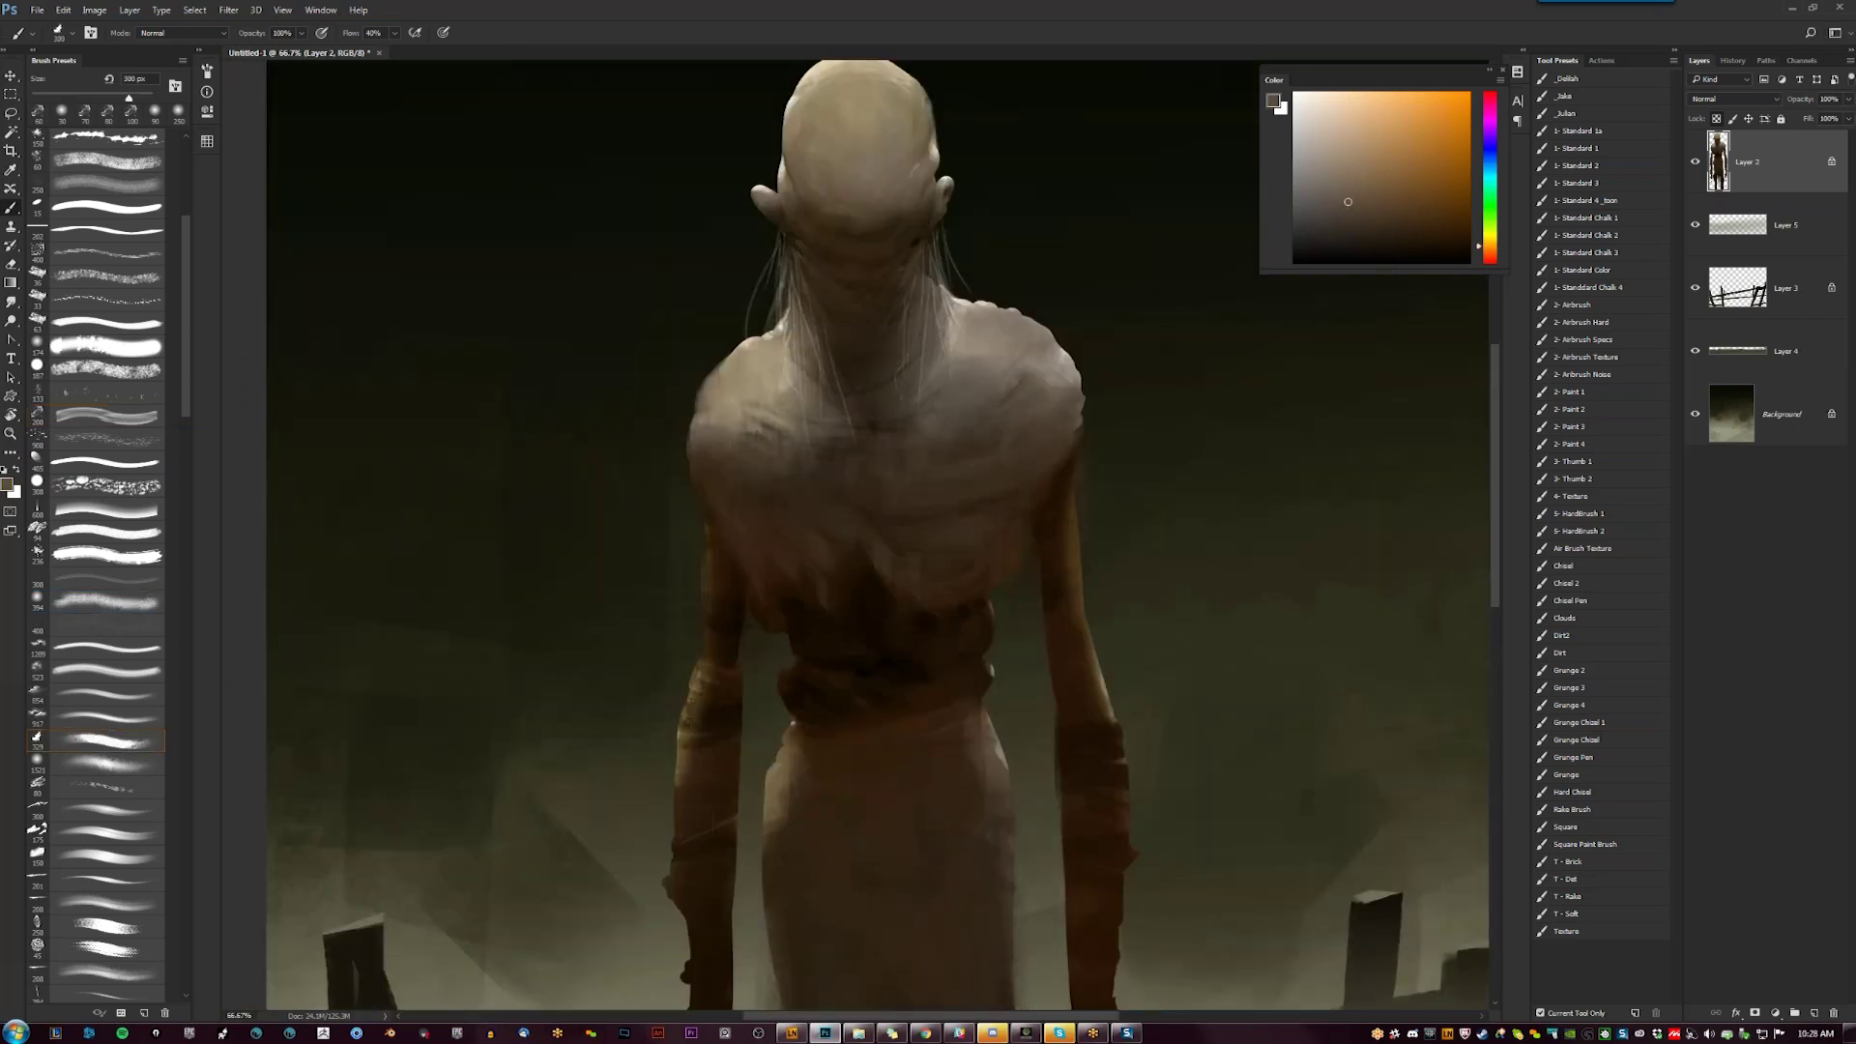
{"action": "left_click", "coordinate": [708, 384]}
{"action": "left_click", "coordinate": [709, 393], "text": "alt"}
{"action": "left_click", "coordinate": [727, 405], "text": "alt"}
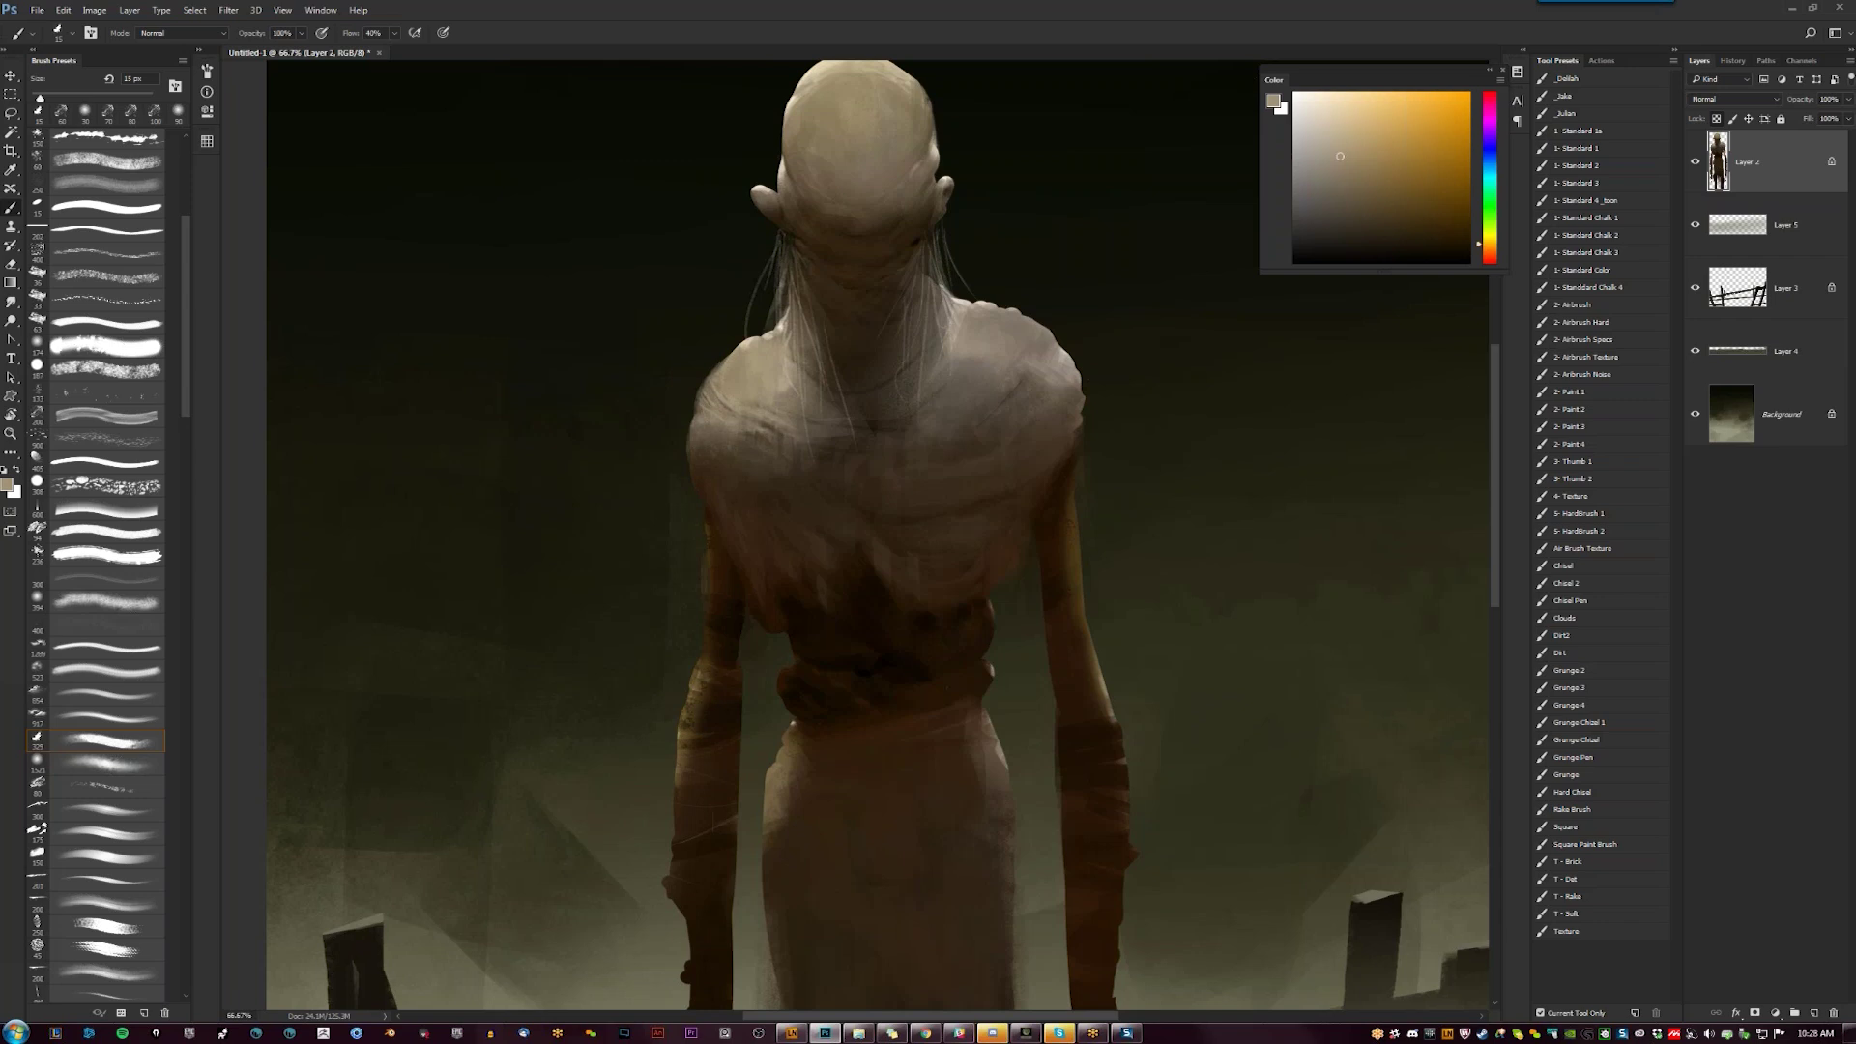
Pick a dark brown with a larger brush for the figure's shadows and flip the canvas horizontally
{"action": "left_click", "coordinate": [1392, 234]}
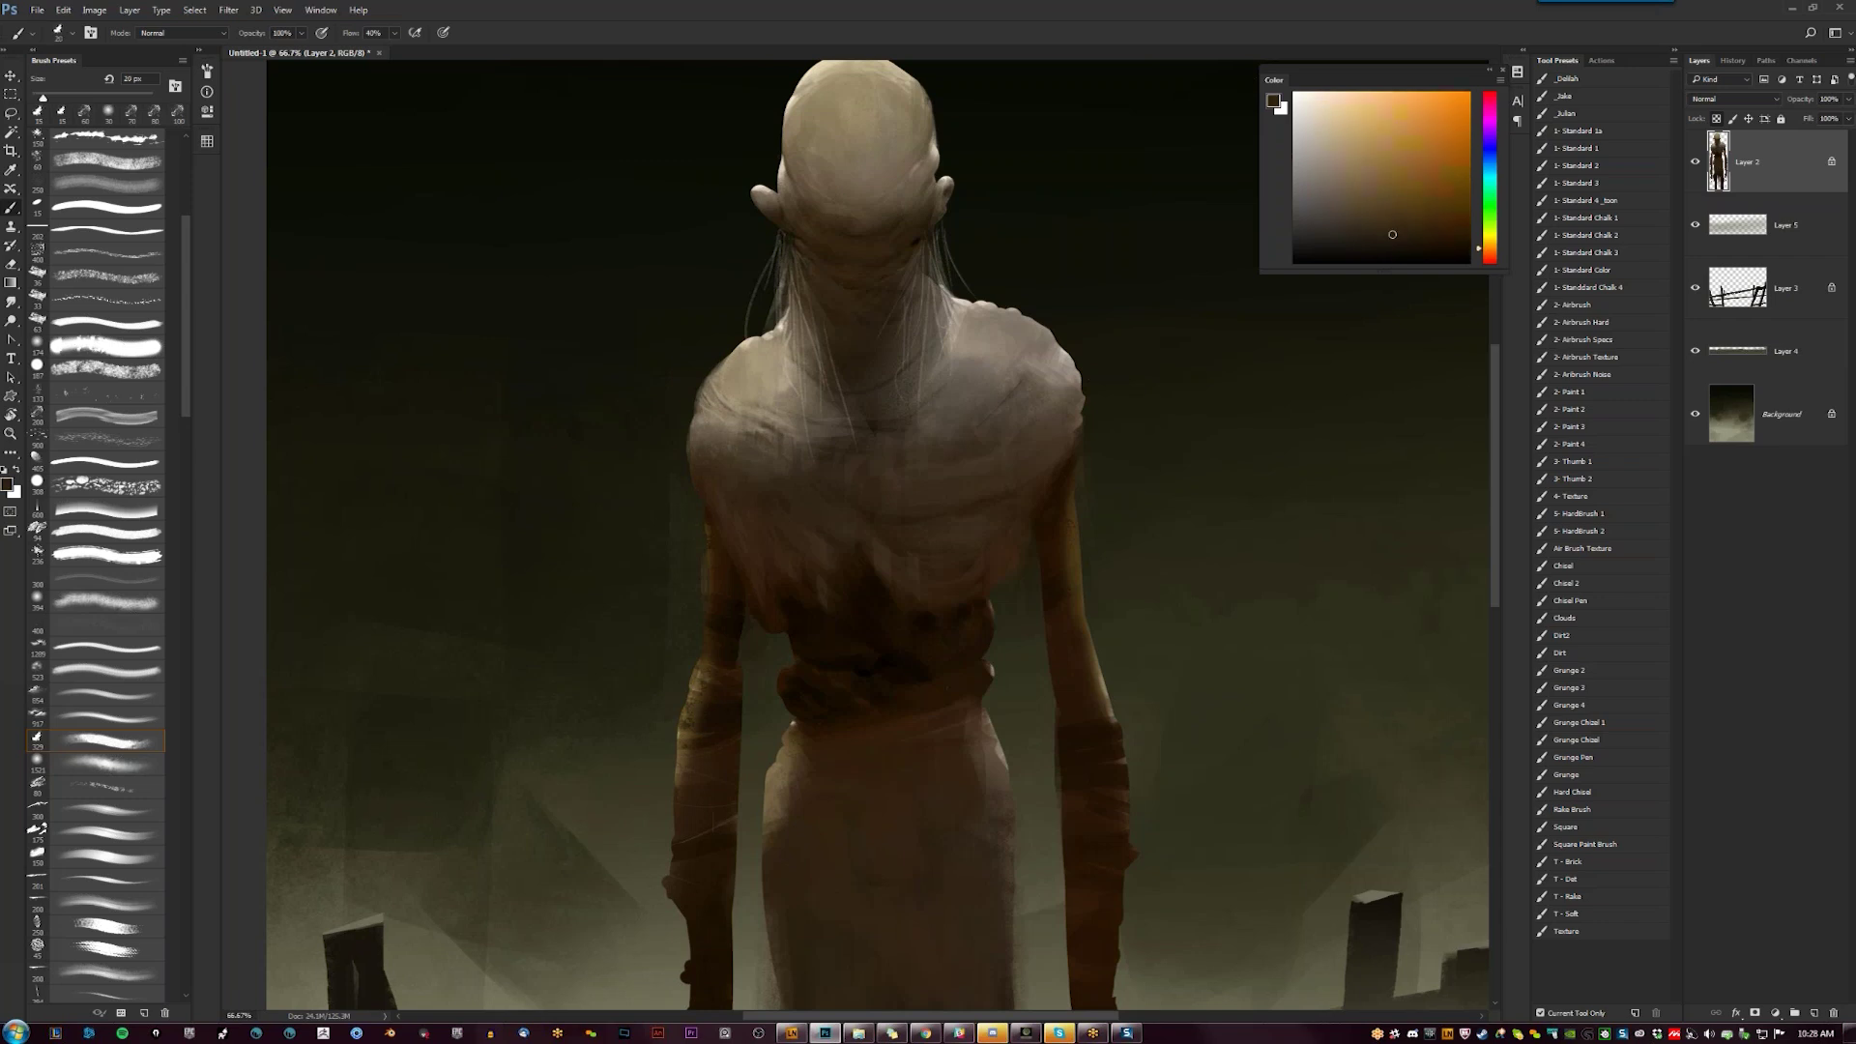
{"action": "key", "text": "bracketright"}
{"action": "key", "text": "bracketright"}
{"action": "key", "text": "bracketright"}
{"action": "key", "text": "z"}
{"action": "key", "text": "ctrl+minus"}
{"action": "key", "text": "ctrl+minus"}
{"action": "key", "text": "ctrl+minus"}
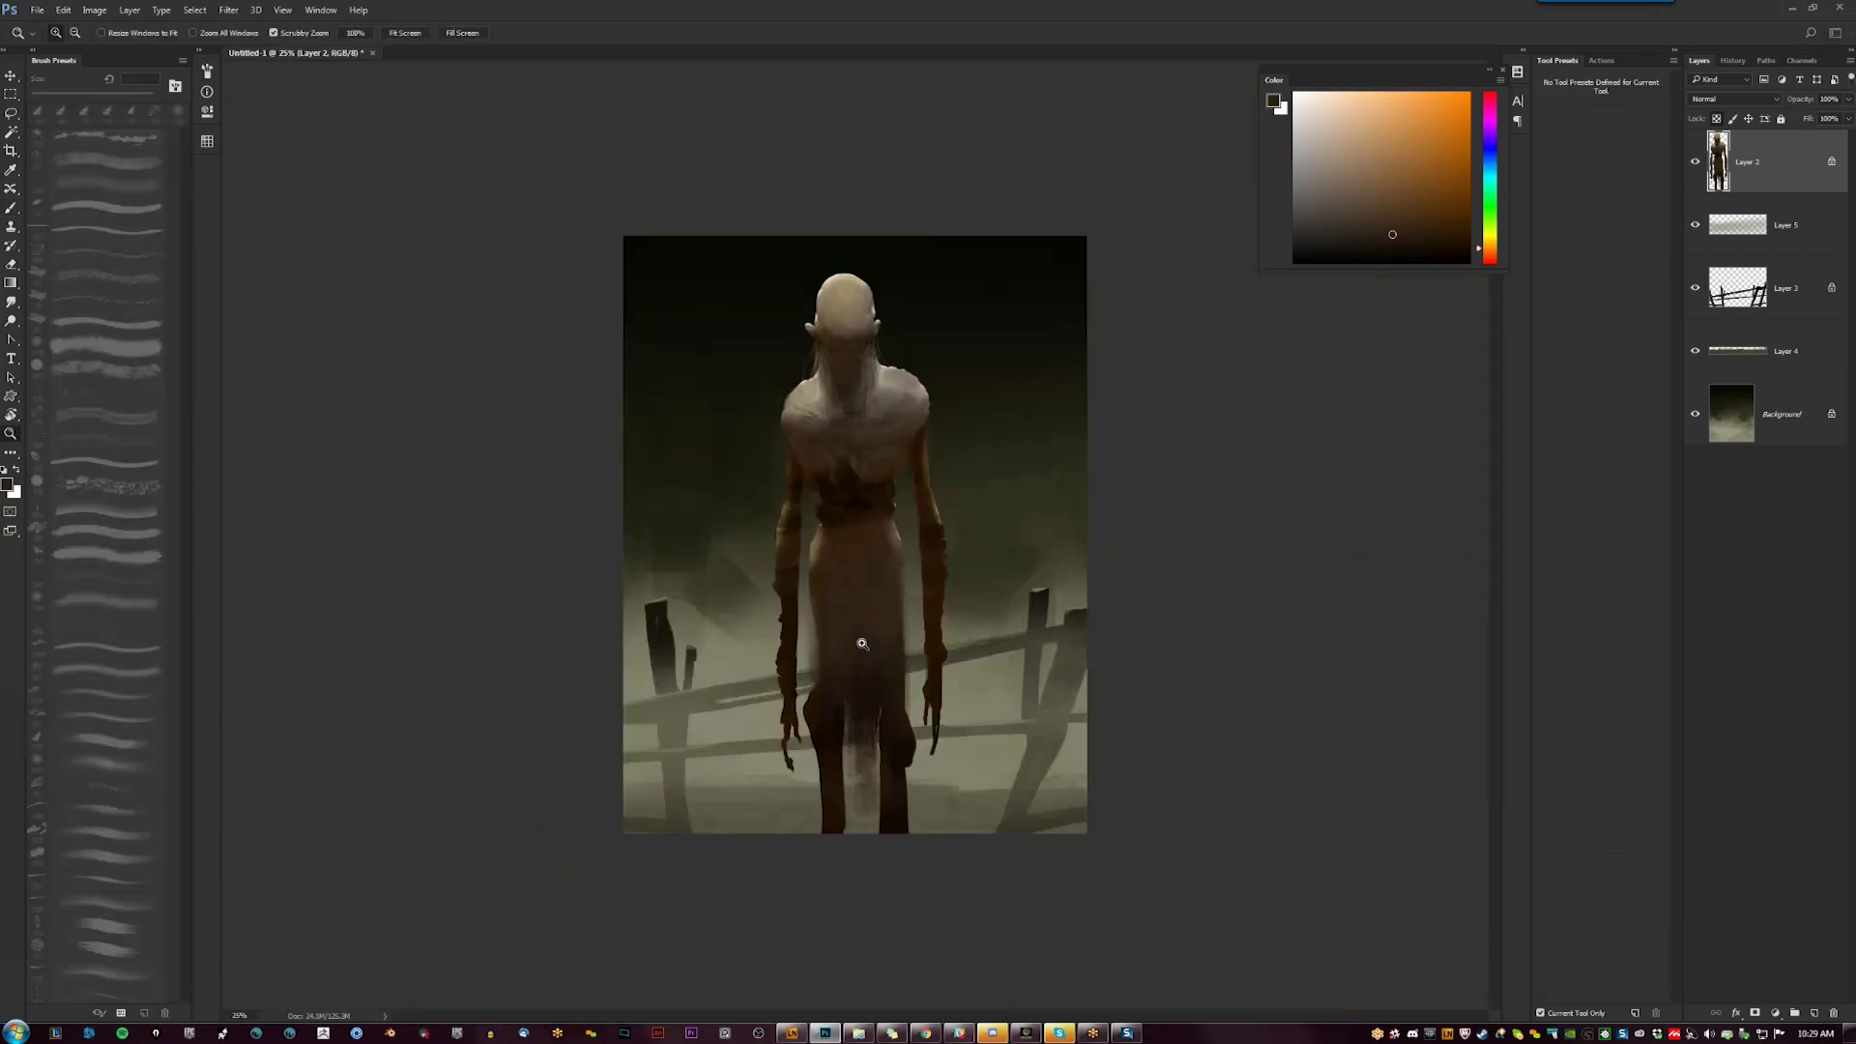
{"action": "key", "text": "ctrl+shift+h"}
{"action": "key", "text": "ctrl+shift+h"}
{"action": "key", "text": "ctrl+shift+h"}
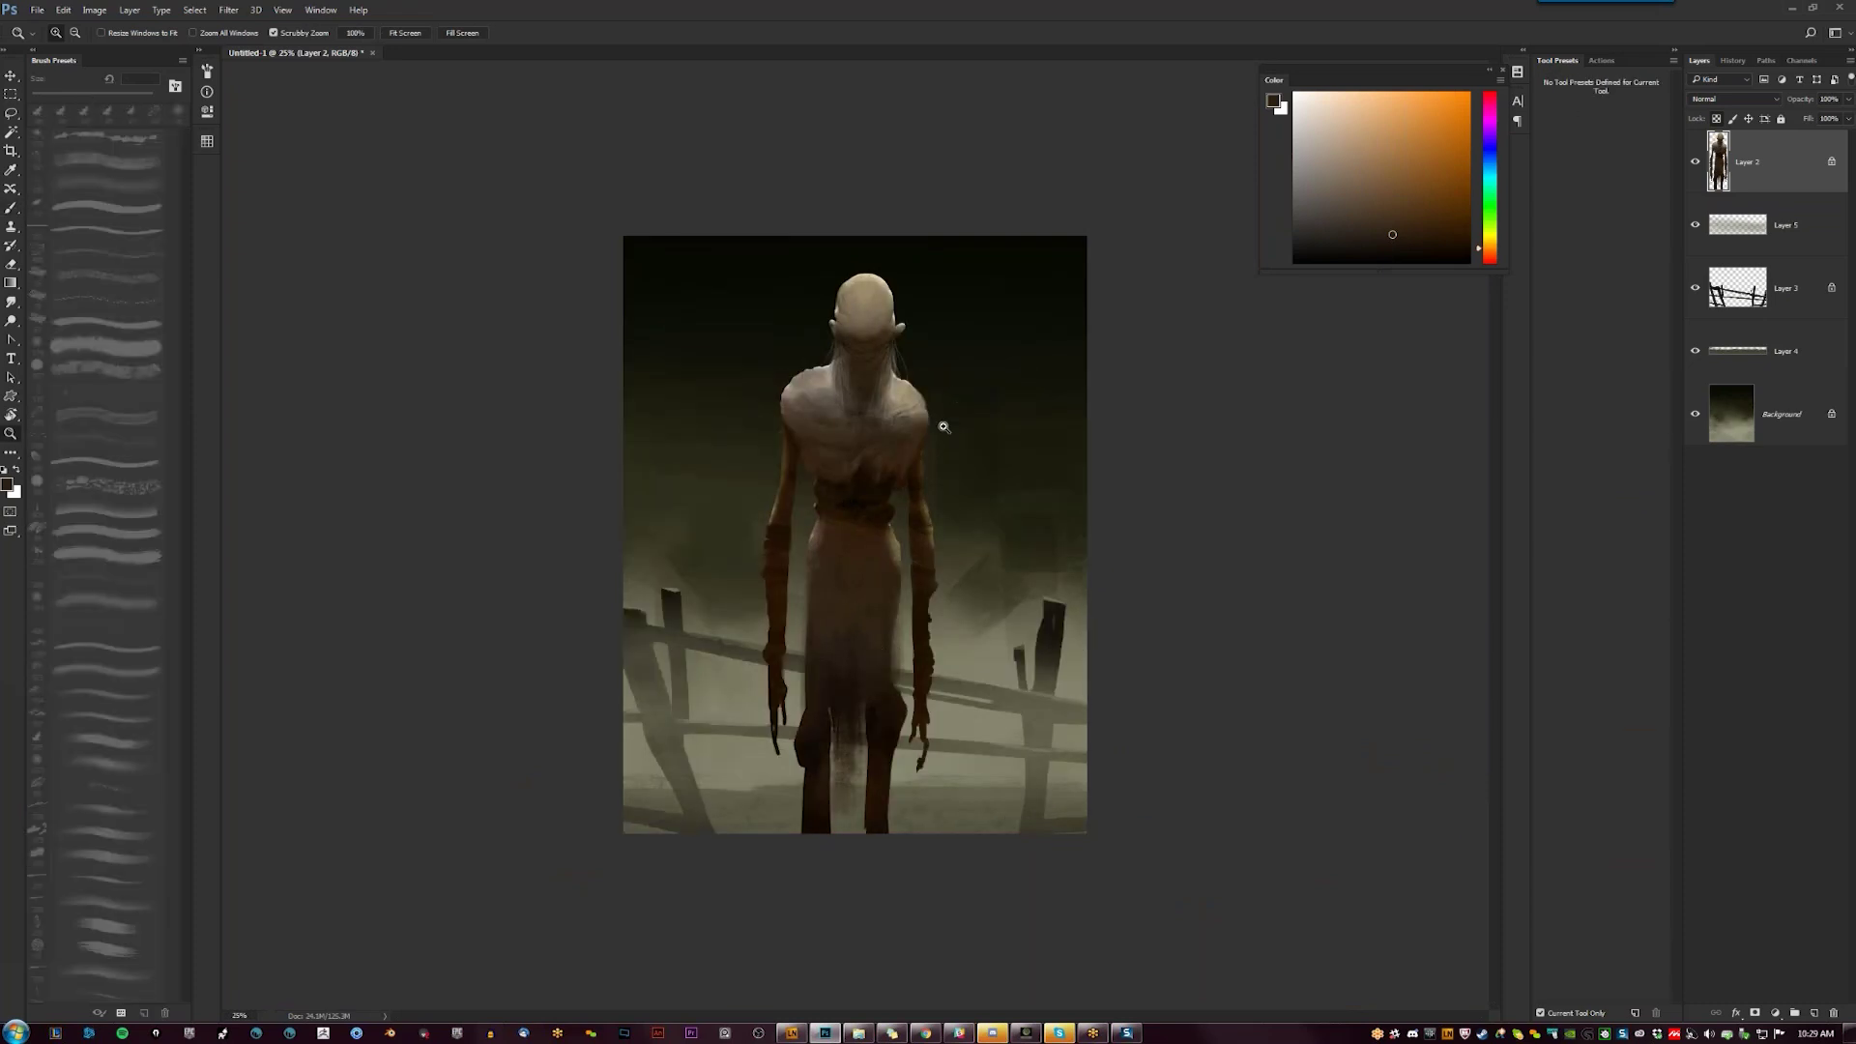
Unlock the figure layer's transparent pixels and paint along the skirt's upper edge with a tone sampled from the shoulders
{"action": "left_click", "coordinate": [899, 491]}
{"action": "key", "text": "b"}
{"action": "left_click", "coordinate": [759, 594], "text": "alt"}
{"action": "key", "text": "/"}
{"action": "left_click", "coordinate": [744, 339], "text": "alt"}
{"action": "left_click_drag", "start_coordinate": [739, 561], "coordinate": [723, 630]}
{"action": "key", "text": "["}
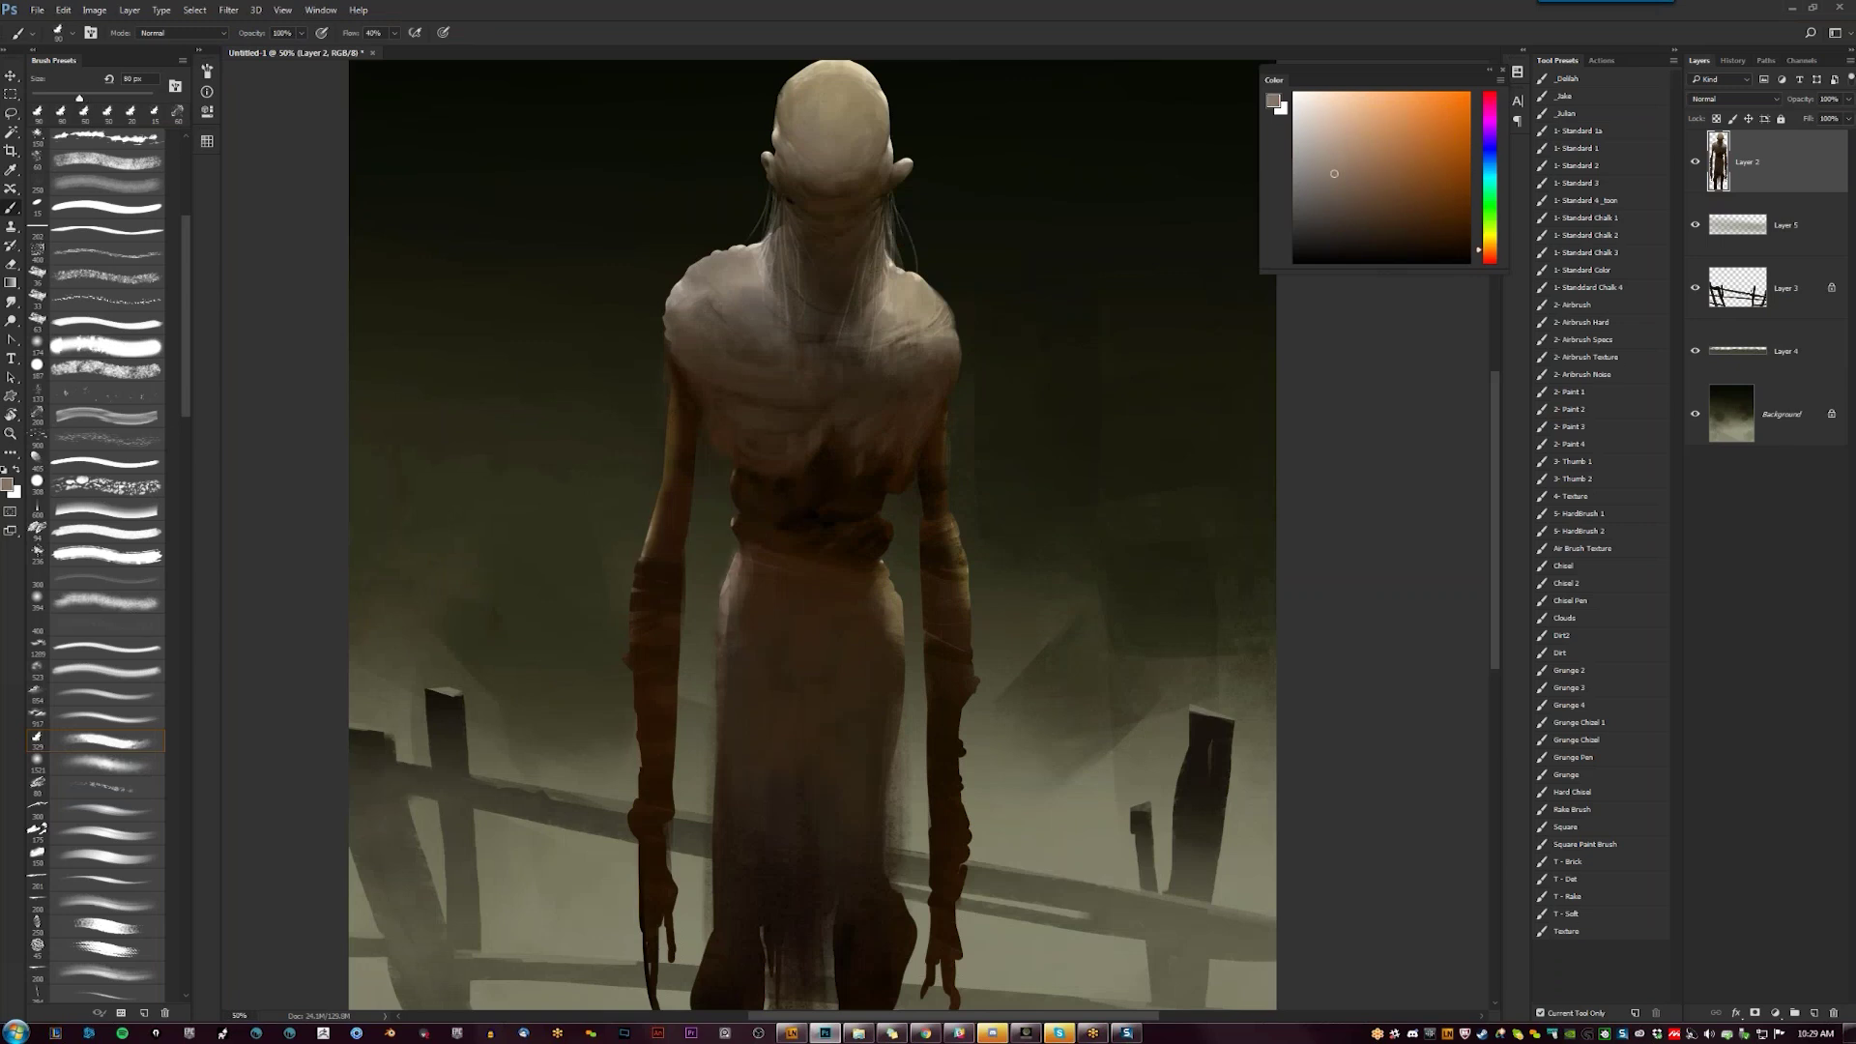
Sample dark brown tones and paint the skirt's folds and ragged outer edges with a brush of about 80 px
{"action": "key", "text": "bracketleft"}
{"action": "key", "text": "bracketleft"}
{"action": "left_click", "coordinate": [735, 570], "text": "alt"}
{"action": "key", "text": "bracketright"}
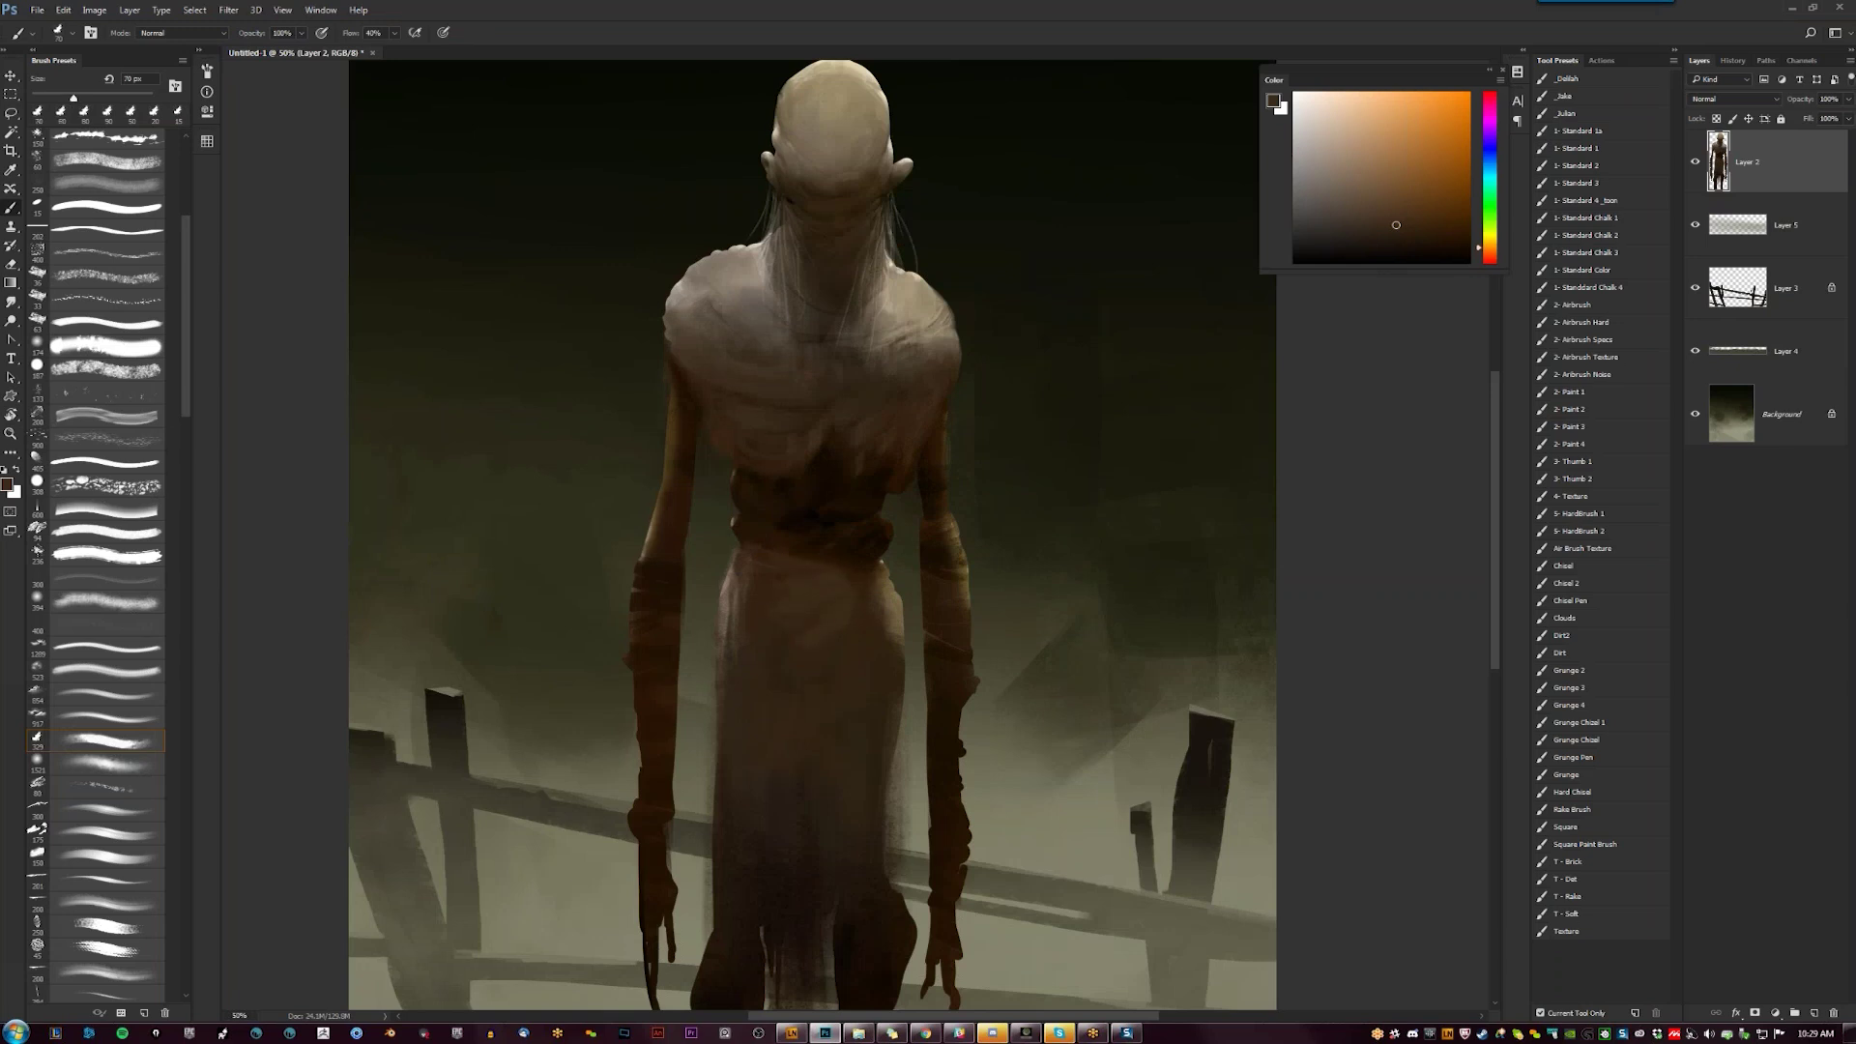
{"action": "key", "text": "bracketleft"}
{"action": "left_click_drag", "start_coordinate": [794, 691], "coordinate": [799, 546]}
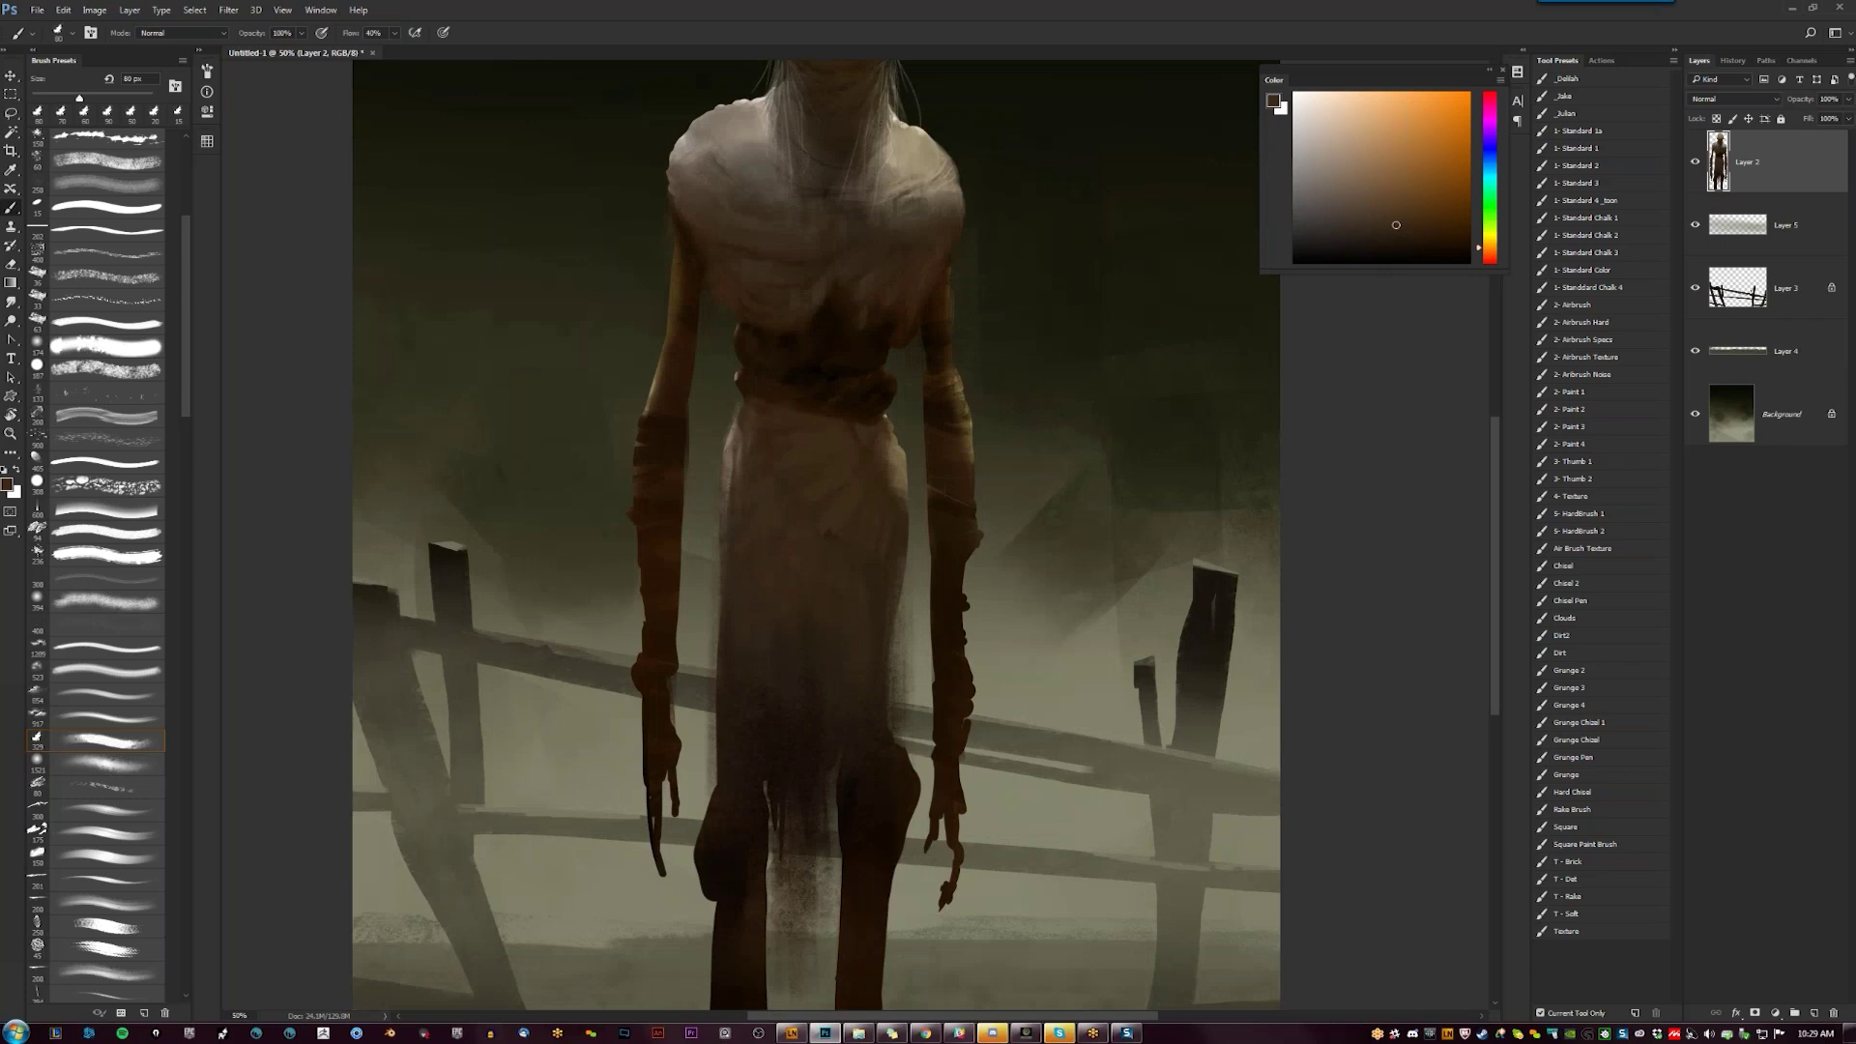
{"action": "left_click", "coordinate": [750, 550], "text": "alt"}
{"action": "mouse_move", "coordinate": [903, 576]}
{"action": "left_mouse_down"}
{"action": "mouse_move", "coordinate": [902, 671]}
{"action": "mouse_move", "coordinate": [908, 604]}
{"action": "left_mouse_up"}
Flip the canvas back and trim the skirt's side edge with the Eraser at 80 px
{"action": "key", "text": "e"}
{"action": "scroll", "coordinate": [849, 600], "scroll_direction": "up", "scroll_amount": 3}
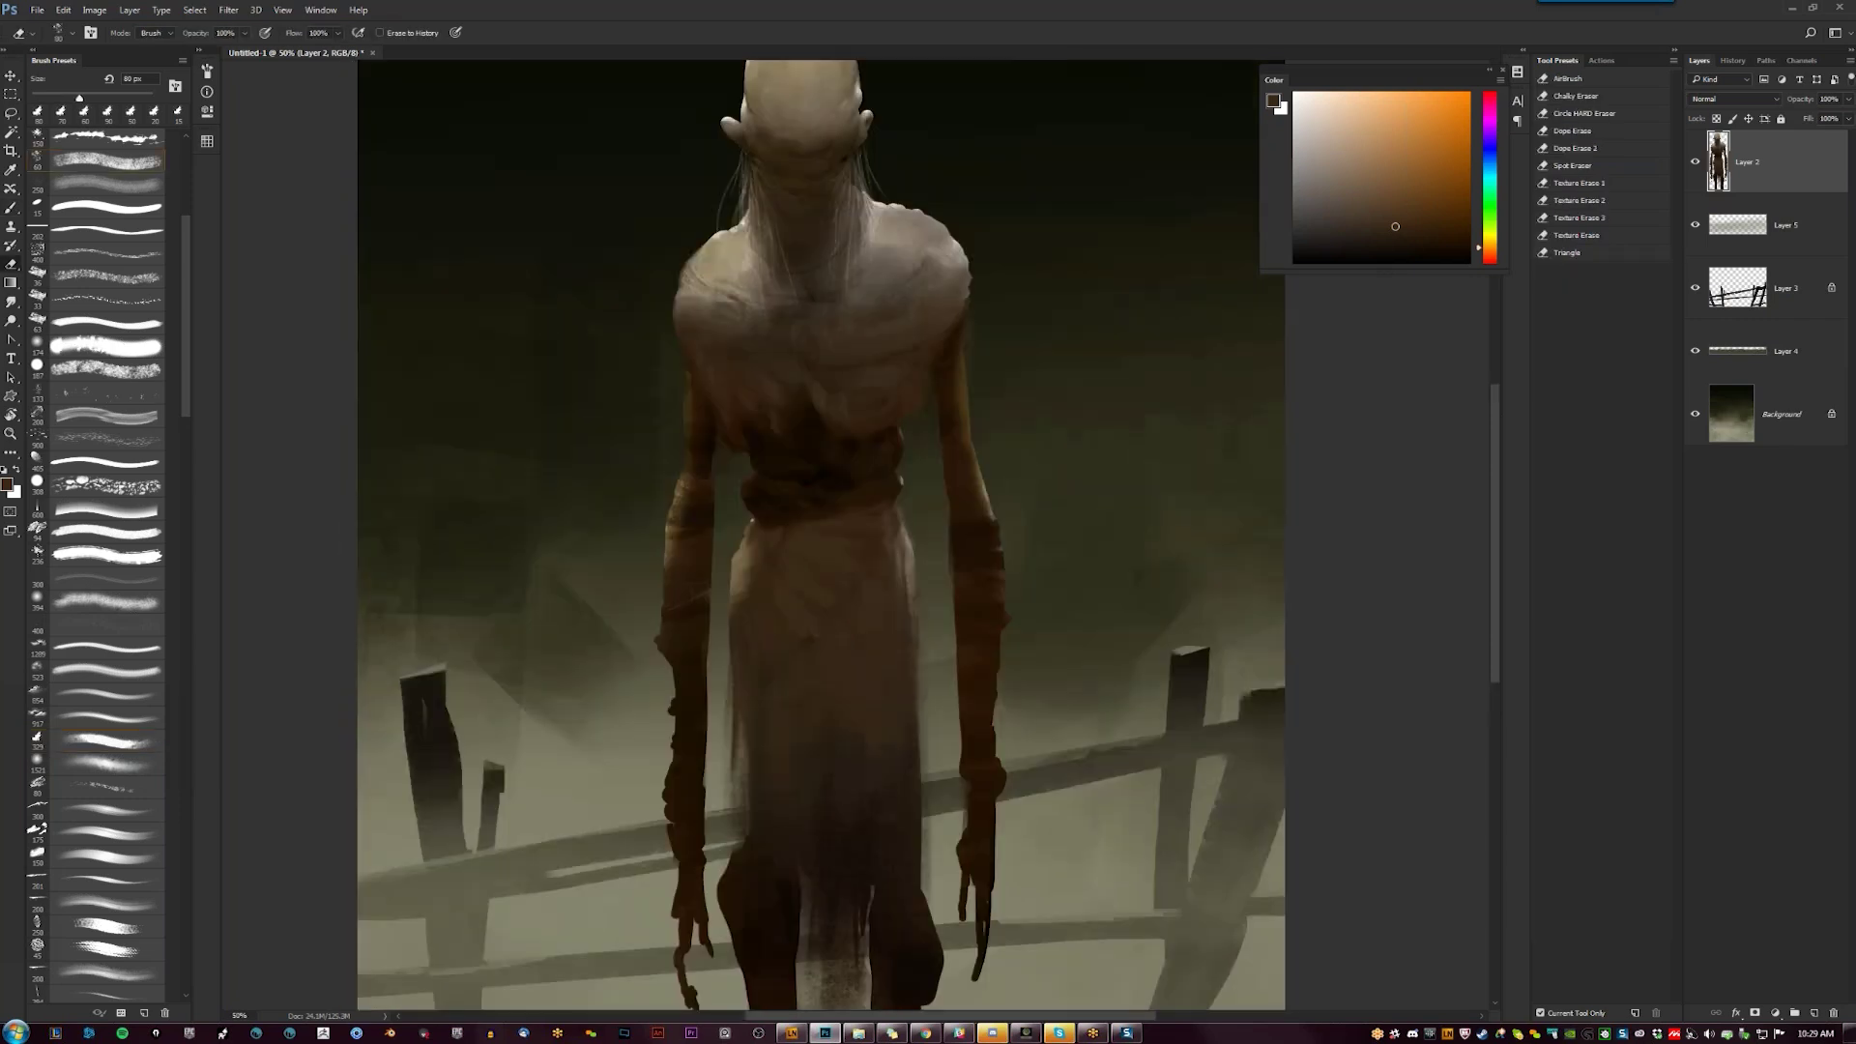
{"action": "left_click_drag", "start_coordinate": [742, 544], "coordinate": [732, 591]}
{"action": "left_click_drag", "start_coordinate": [733, 655], "coordinate": [731, 760]}
{"action": "key", "text": "z"}
{"action": "key", "text": "ctrl+minus"}
{"action": "key", "text": "ctrl+minus"}
{"action": "key", "text": "e"}
{"action": "key", "text": "ctrl+plus"}
{"action": "key", "text": "ctrl+plus"}
{"action": "key", "text": "ctrl+plus"}
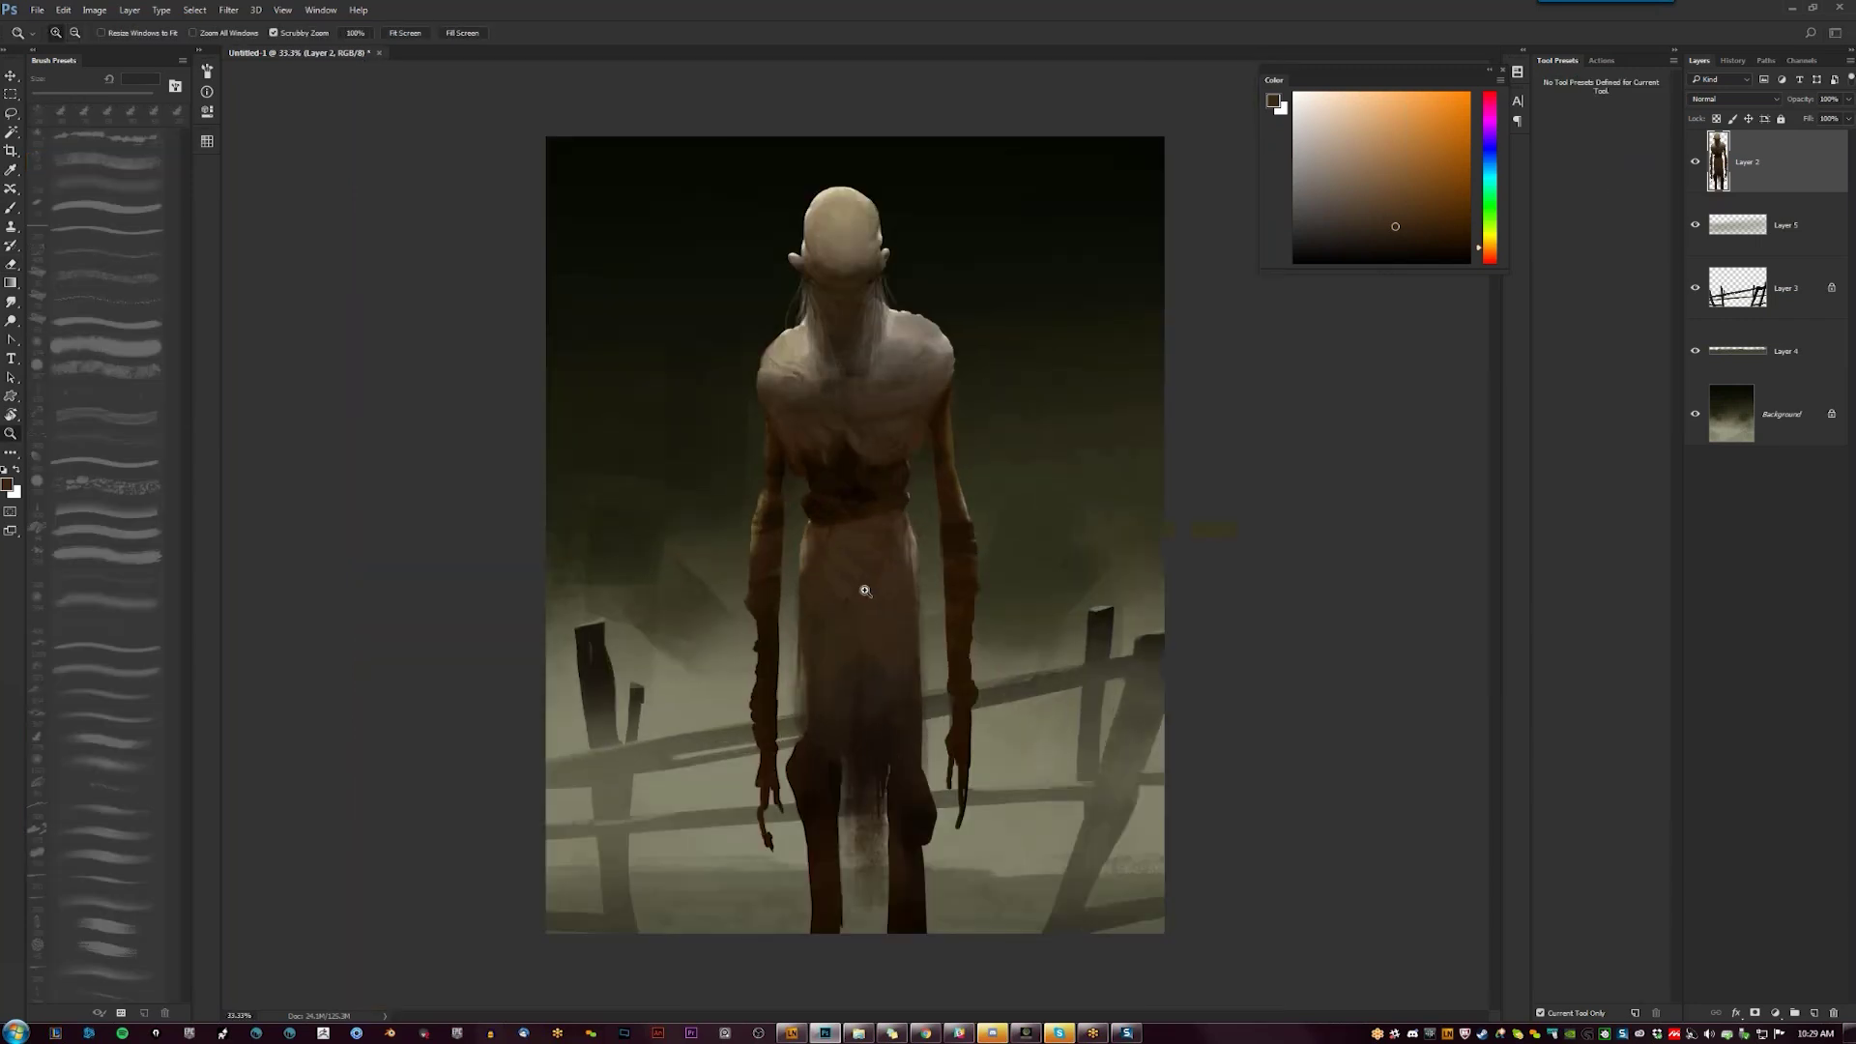
Add small tan highlights at the skirt's waist with a 15 px brush and flip the canvas horizontally
{"action": "key", "text": "b"}
{"action": "left_click", "coordinate": [756, 460], "text": "alt"}
{"action": "key", "text": "bracketleft"}
{"action": "left_click_drag", "start_coordinate": [751, 452], "coordinate": [760, 464]}
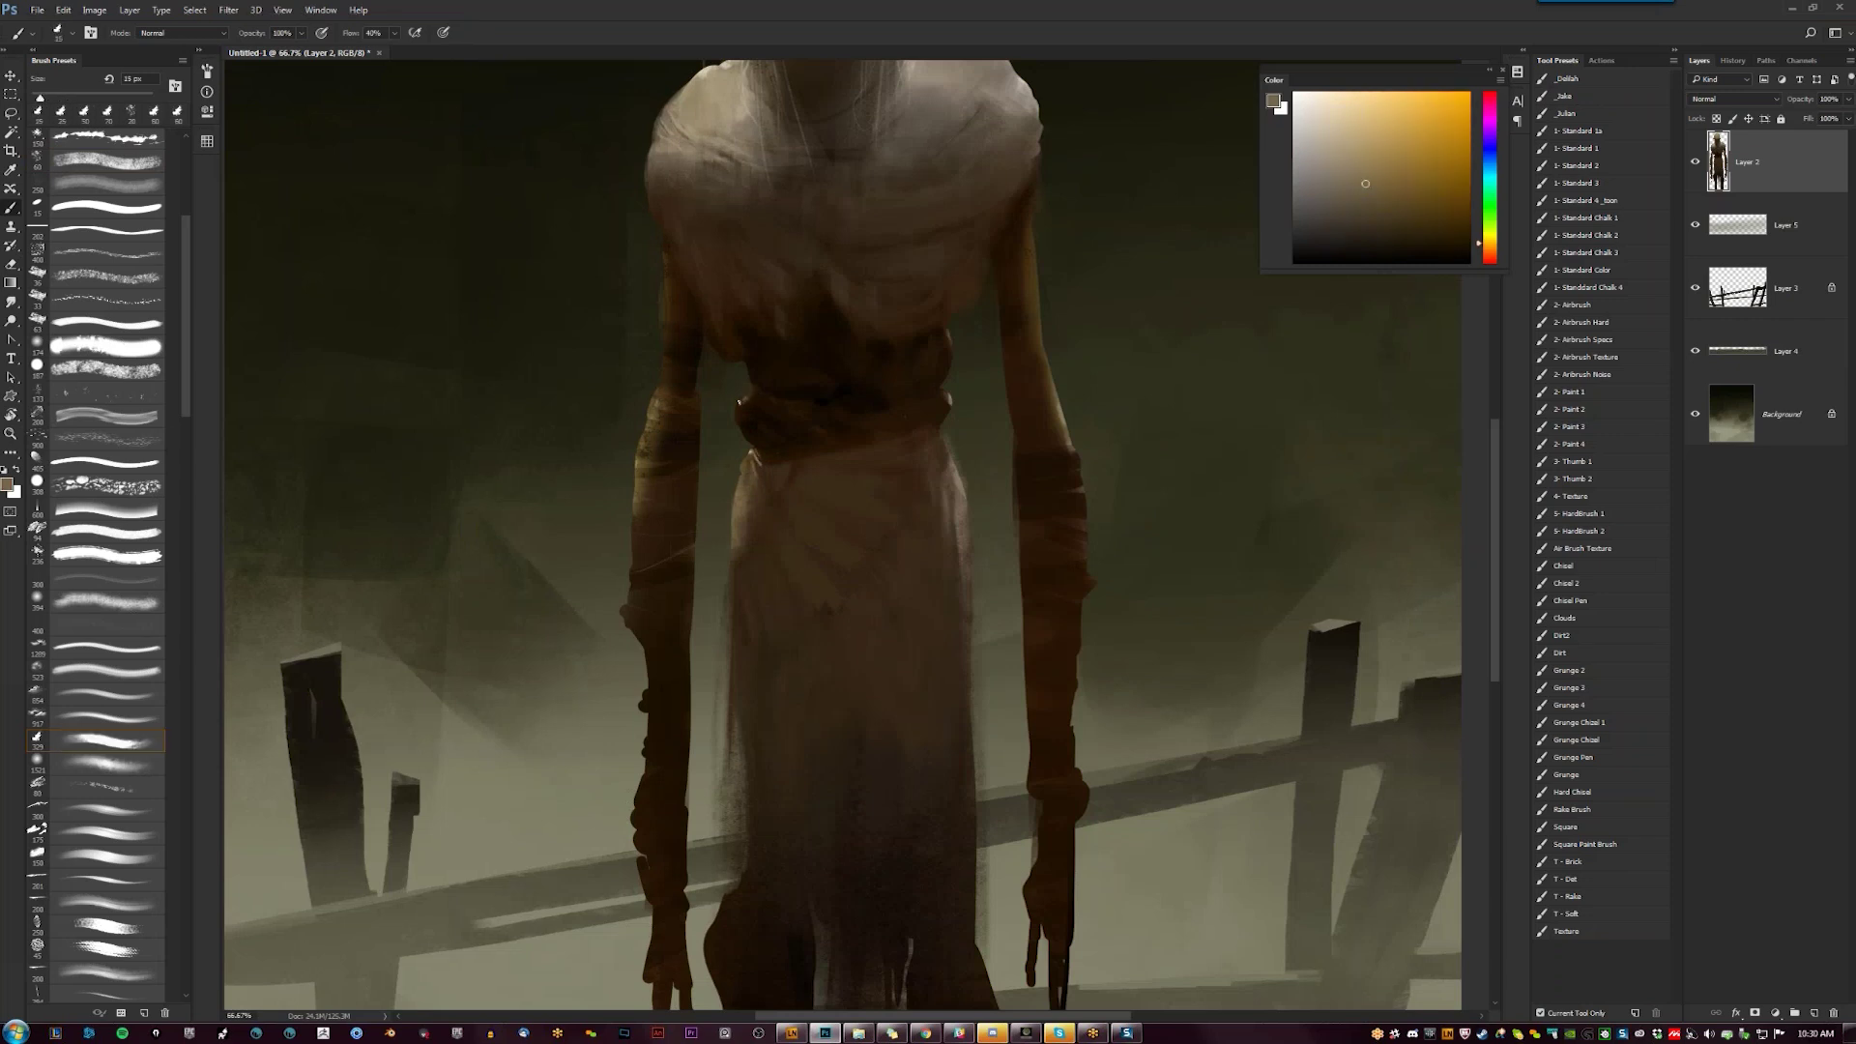
{"action": "key", "text": "z"}
{"action": "left_click", "coordinate": [919, 516], "text": "alt"}
{"action": "left_click", "coordinate": [920, 515], "text": "alt"}
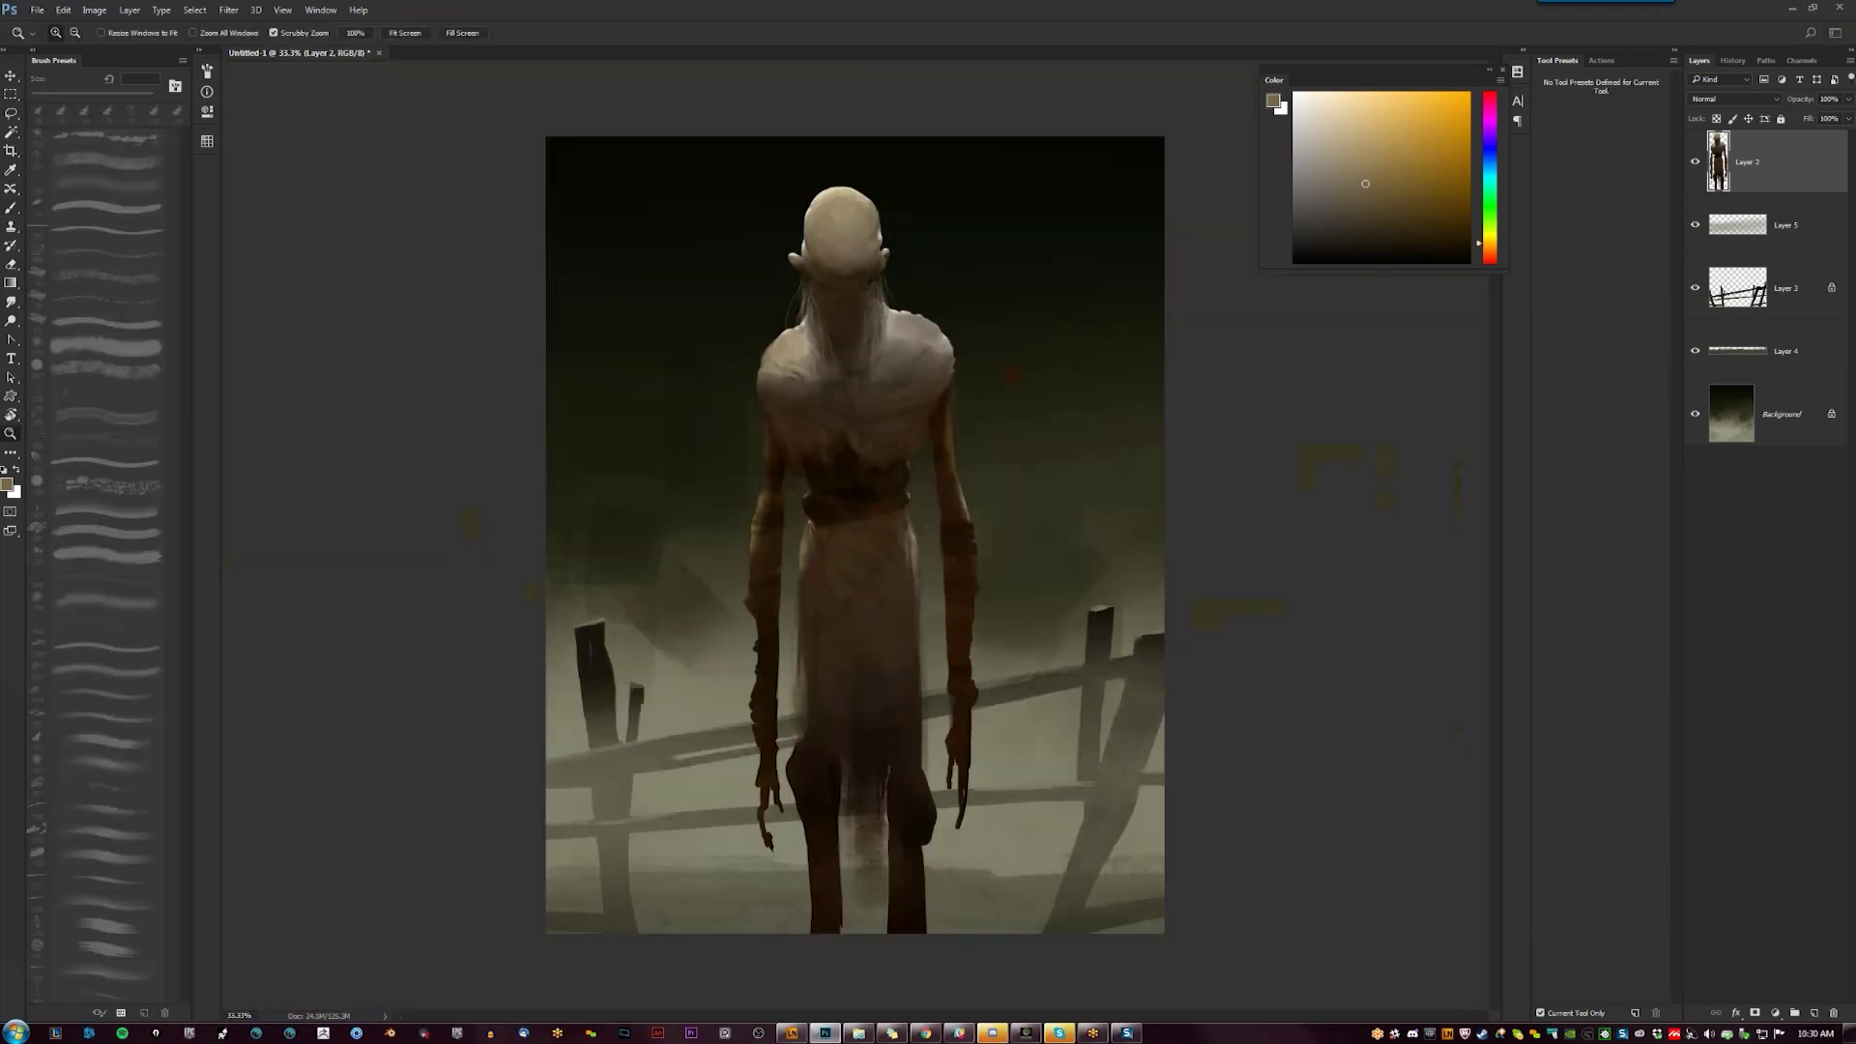
{"action": "key", "text": "ctrl+shift+h"}
Paint fine near-black creases below the back of the head with the brush reduced to 8 px
{"action": "key", "text": "b"}
{"action": "key", "text": "z"}
{"action": "left_click", "coordinate": [866, 506]}
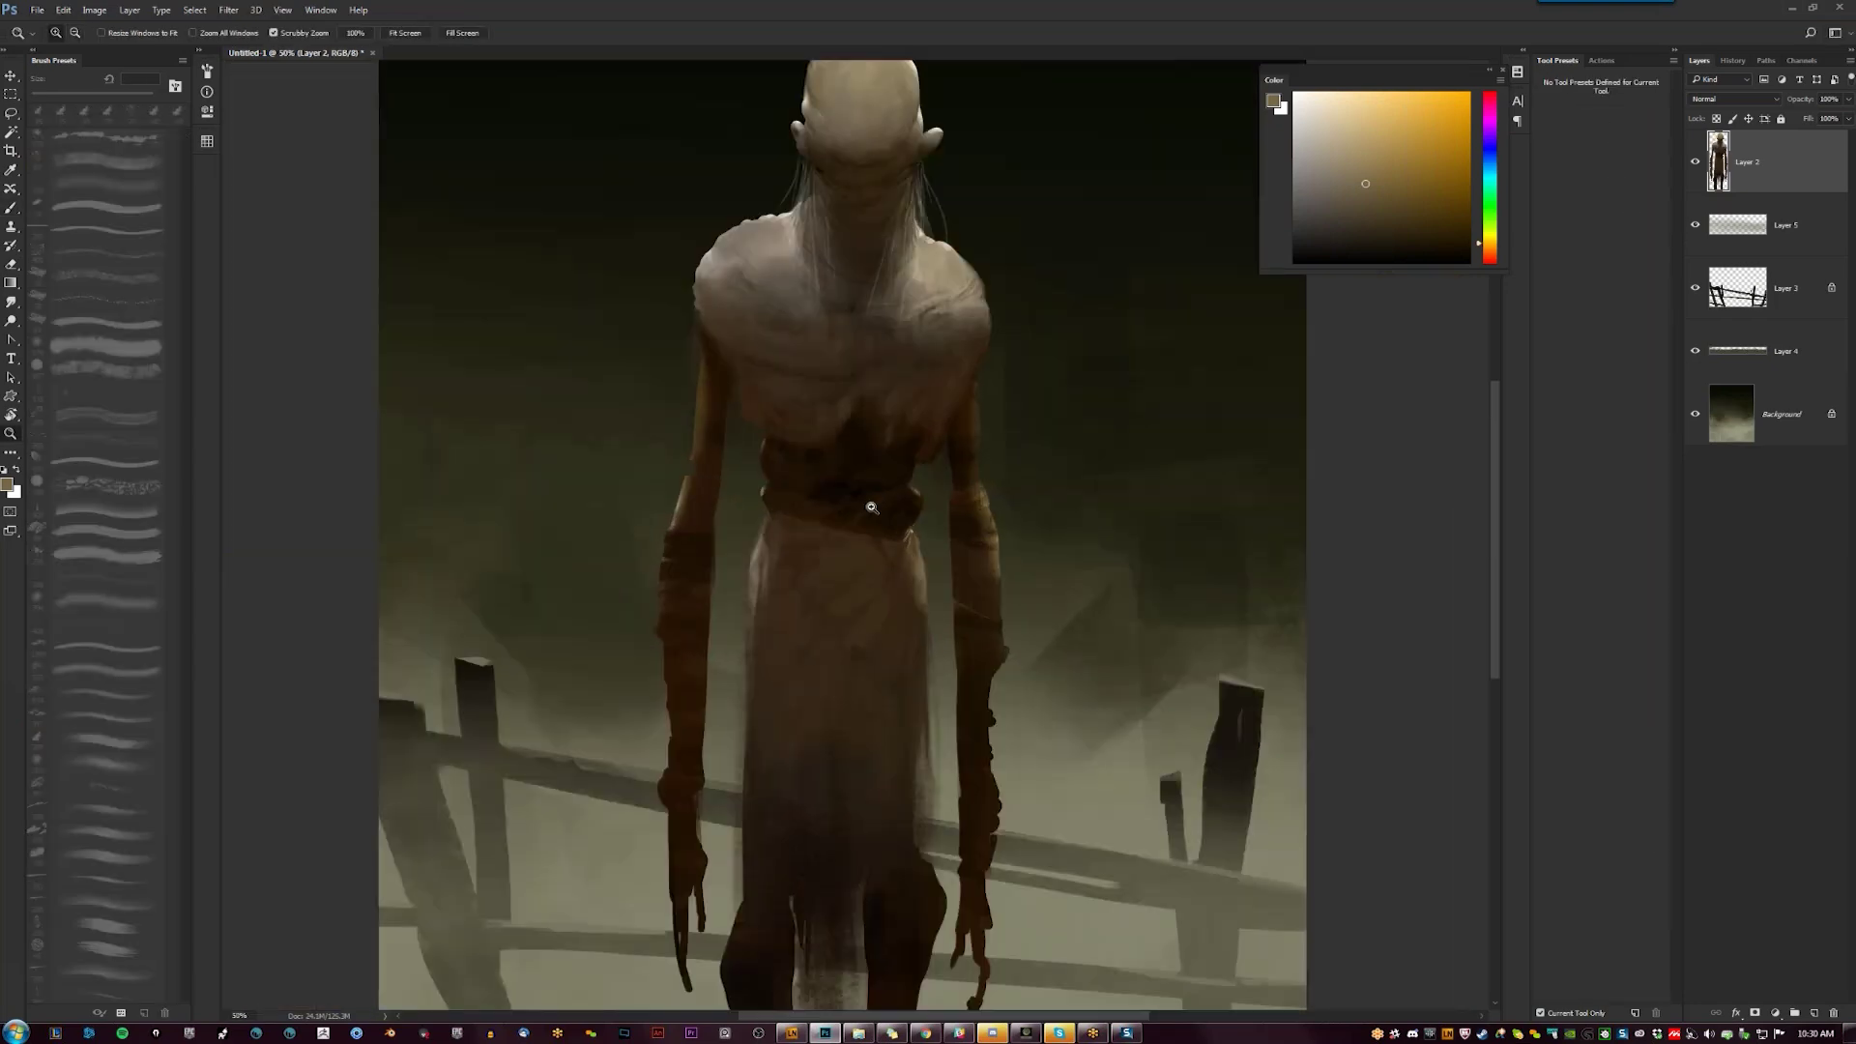
{"action": "left_click", "coordinate": [866, 506]}
{"action": "left_click_drag", "start_coordinate": [867, 506], "coordinate": [905, 669]}
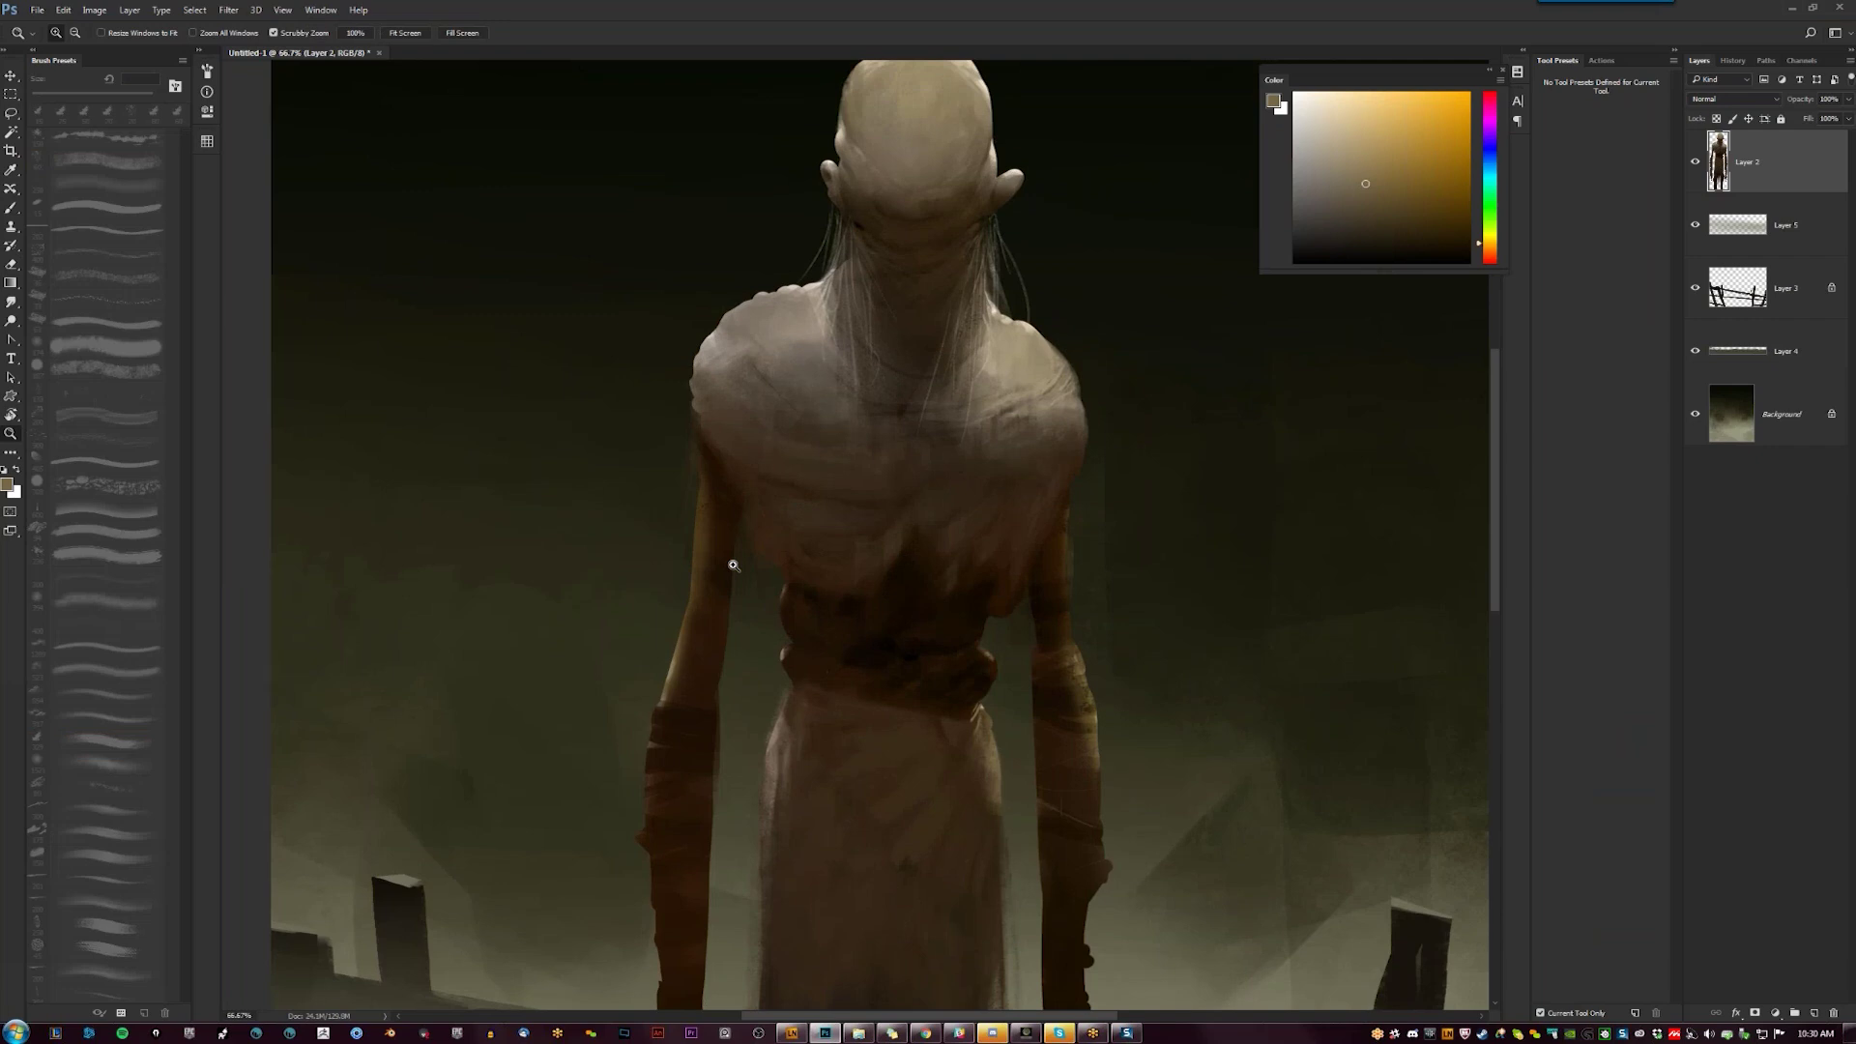
{"action": "left_click", "coordinate": [914, 258]}
{"action": "key", "text": "b"}
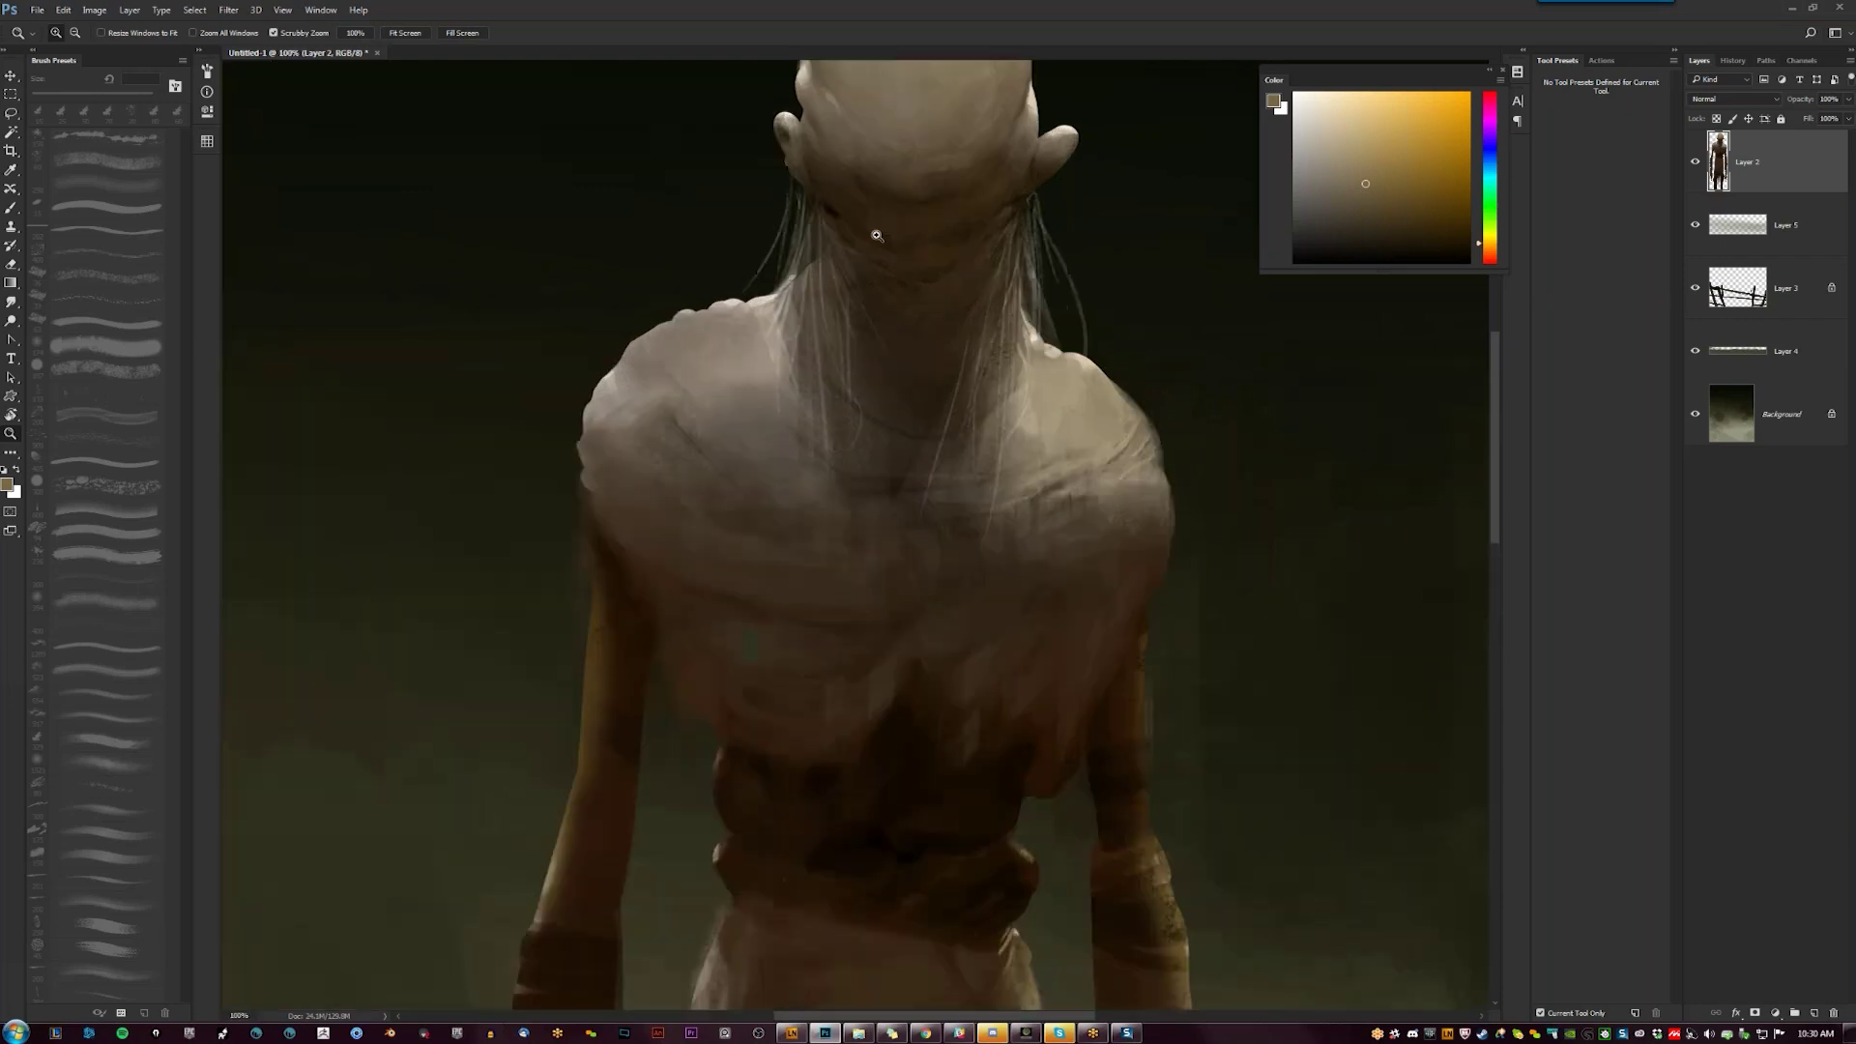
{"action": "key", "text": "d"}
{"action": "key", "text": "bracketleft"}
{"action": "key", "text": "bracketleft"}
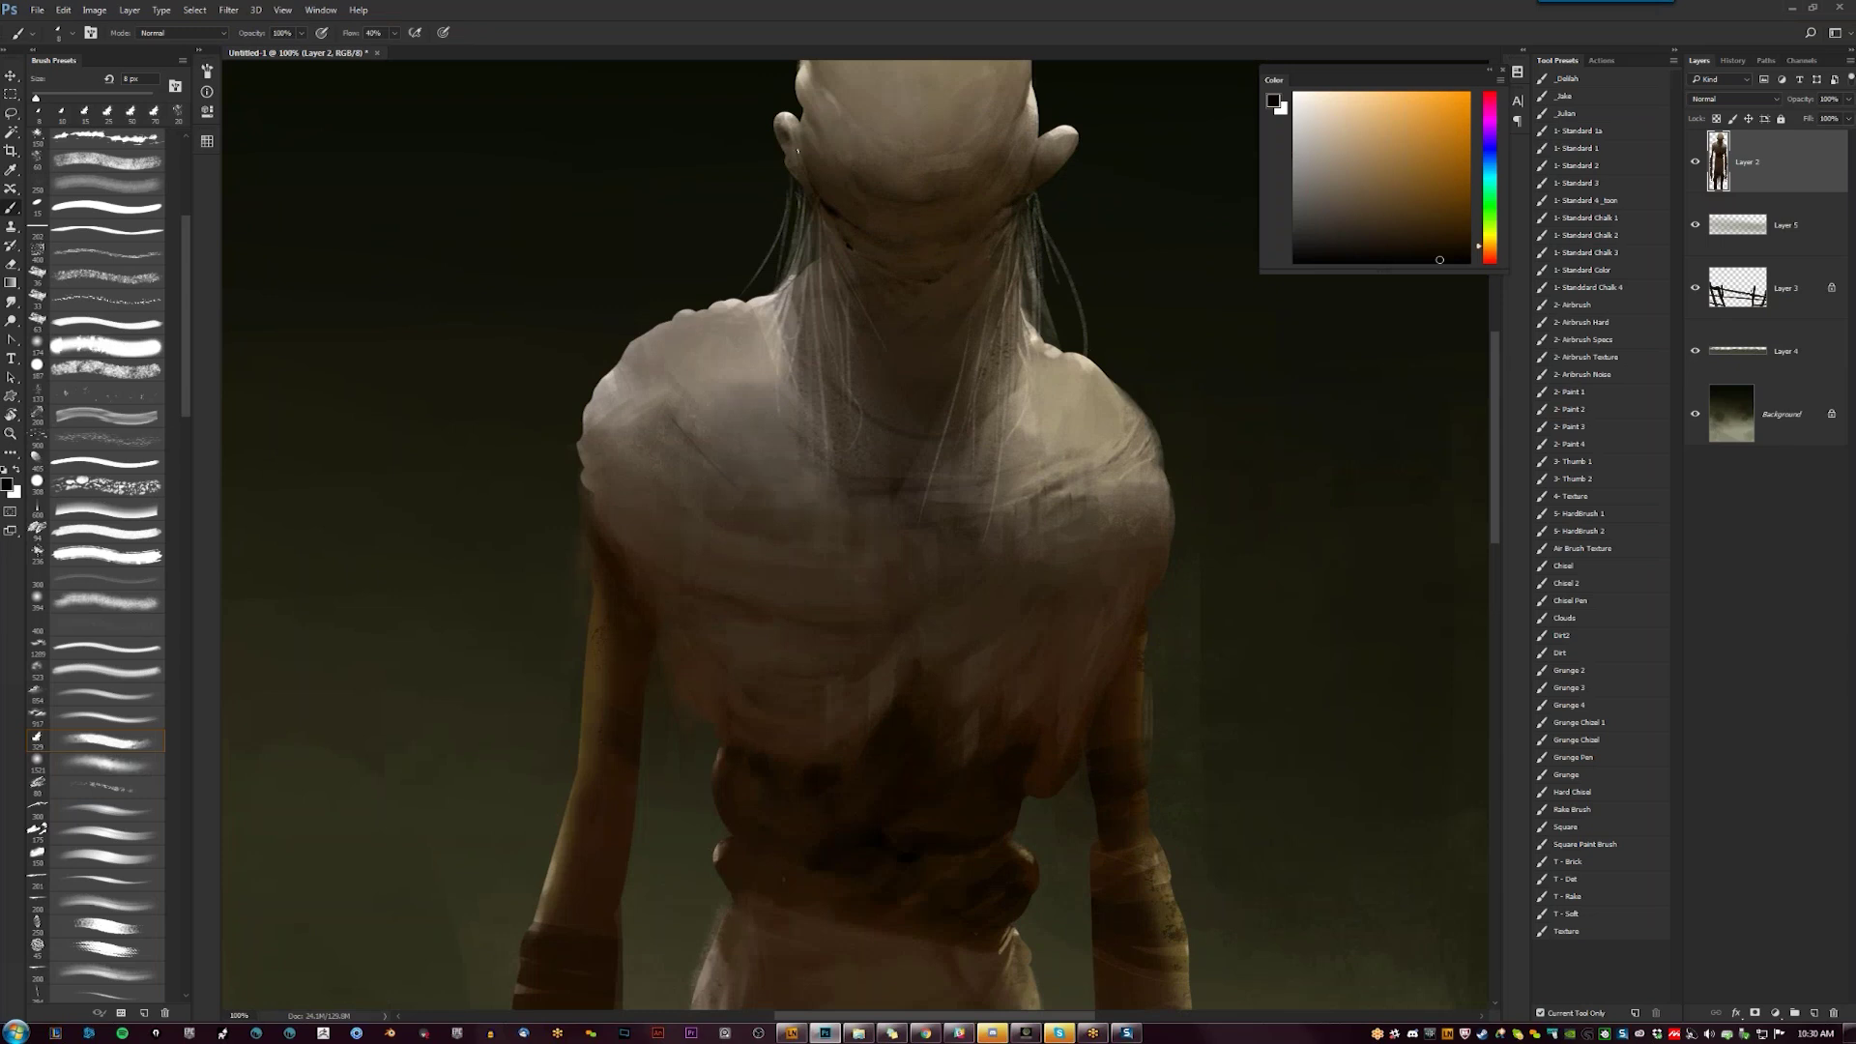
Touch up the dark crease around the base of the neck with the 8 px near-black brush
{"action": "key", "text": "z"}
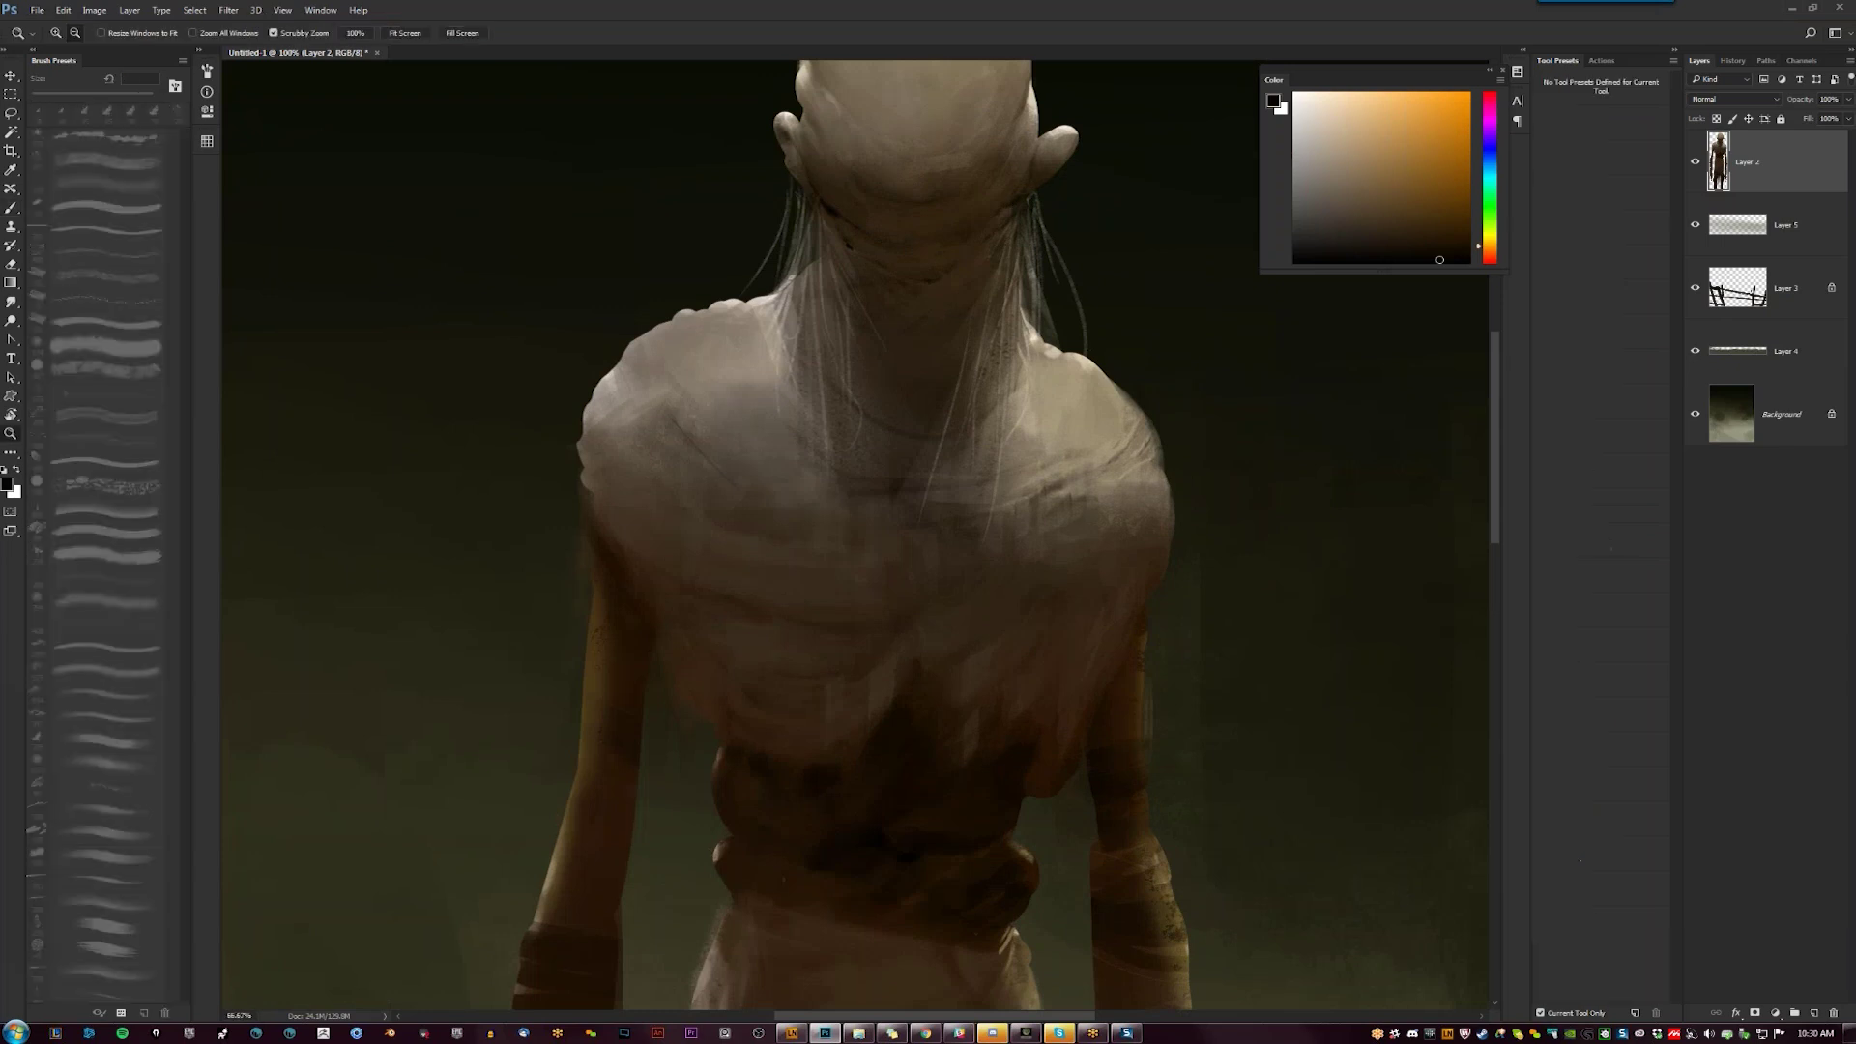
{"action": "left_click", "coordinate": [866, 340], "text": "alt"}
{"action": "left_click", "coordinate": [866, 340], "text": "alt"}
{"action": "left_click", "coordinate": [866, 341], "text": "alt"}
{"action": "left_click", "coordinate": [866, 340]}
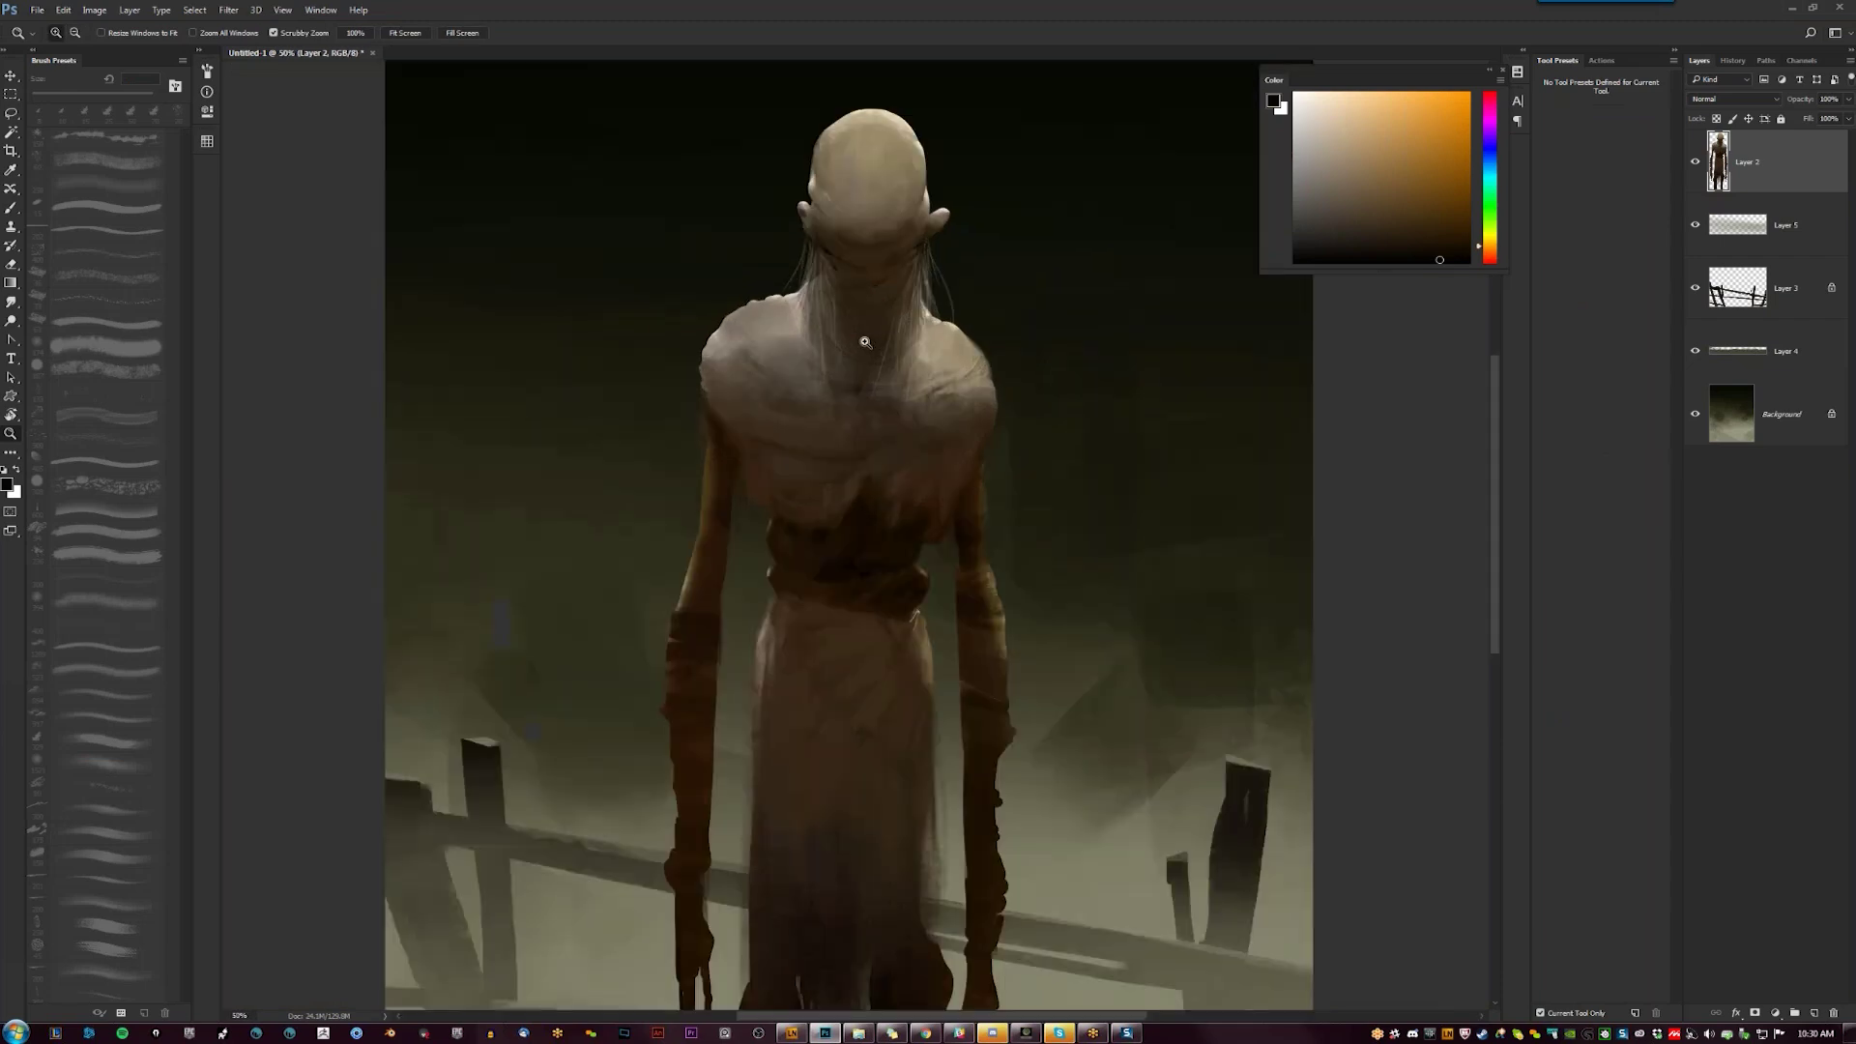
{"action": "left_click", "coordinate": [866, 340]}
{"action": "left_click", "coordinate": [866, 340]}
{"action": "key", "text": "b"}
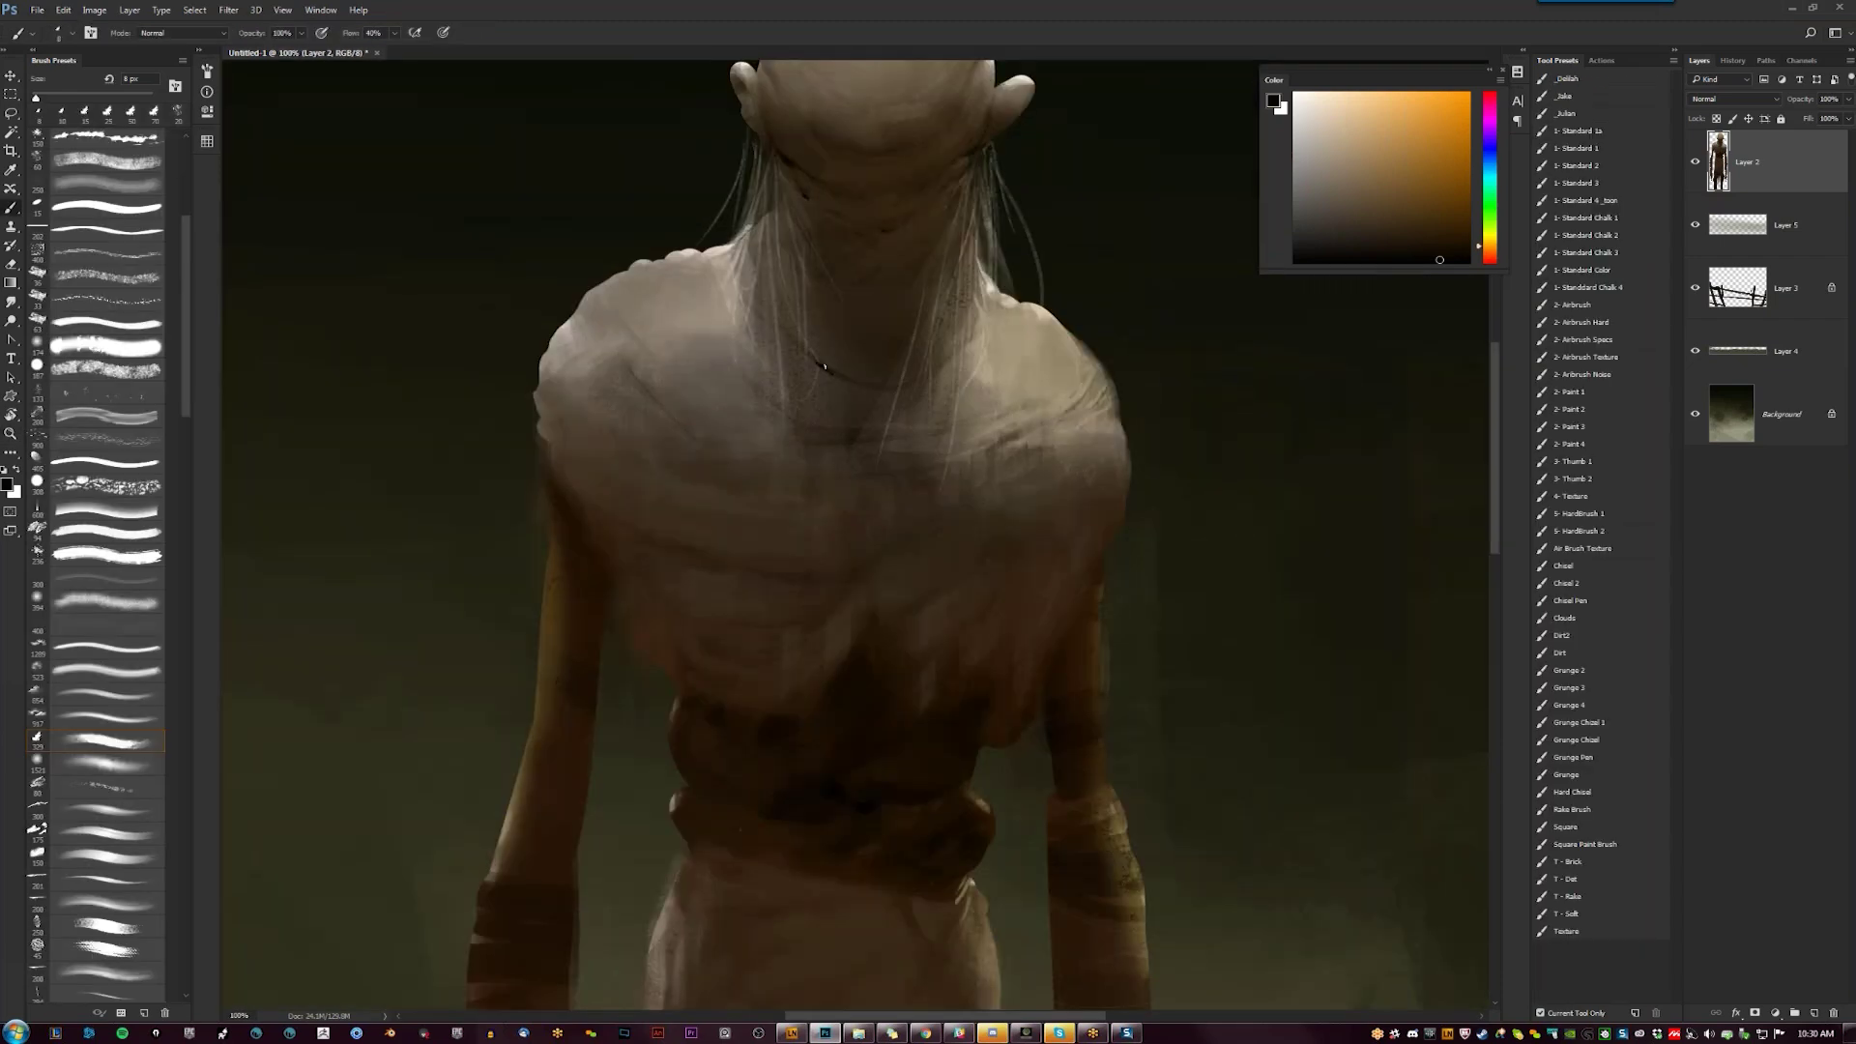
Enlarge the brush and blend sampled dark and mid brown tones around the base of the neck
{"action": "key", "text": "z"}
{"action": "left_click", "coordinate": [863, 562], "text": "alt"}
{"action": "left_click", "coordinate": [863, 562], "text": "alt"}
{"action": "left_click", "coordinate": [862, 562], "text": "alt"}
{"action": "key", "text": "b"}
{"action": "key", "text": "ctrl+plus"}
{"action": "key", "text": "ctrl+plus"}
{"action": "left_click_drag", "start_coordinate": [985, 677], "coordinate": [984, 861]}
{"action": "key", "text": "]"}
{"action": "key", "text": "]"}
{"action": "key", "text": "]"}
{"action": "key", "text": "]"}
{"action": "key", "text": "]"}
{"action": "key", "text": "]"}
{"action": "key", "text": "]"}
{"action": "left_click", "coordinate": [984, 861], "text": "alt"}
{"action": "left_click_drag", "start_coordinate": [799, 416], "coordinate": [832, 423]}
{"action": "left_click", "coordinate": [837, 425], "text": "alt"}
{"action": "left_click", "coordinate": [850, 419], "text": "alt"}
{"action": "left_click", "coordinate": [829, 403], "text": "alt"}
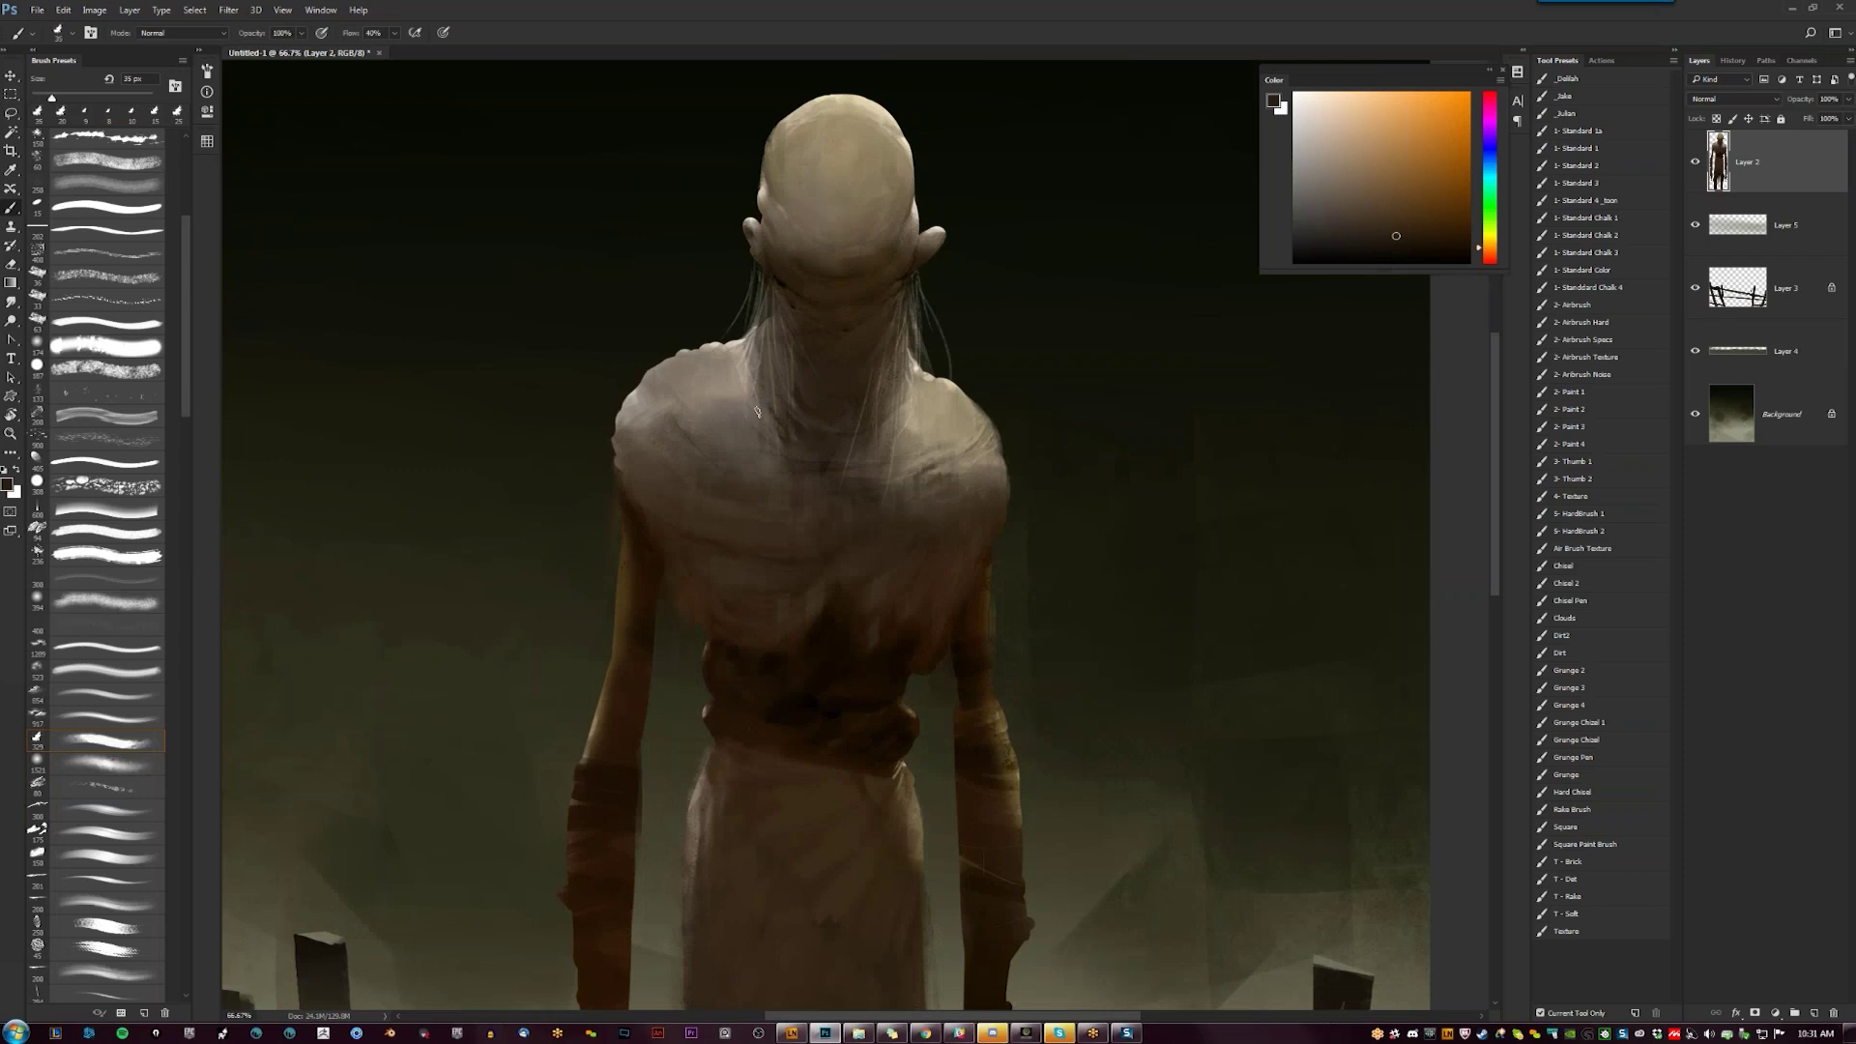
{"action": "key", "text": "bracketright"}
{"action": "left_click_drag", "start_coordinate": [759, 425], "coordinate": [745, 387]}
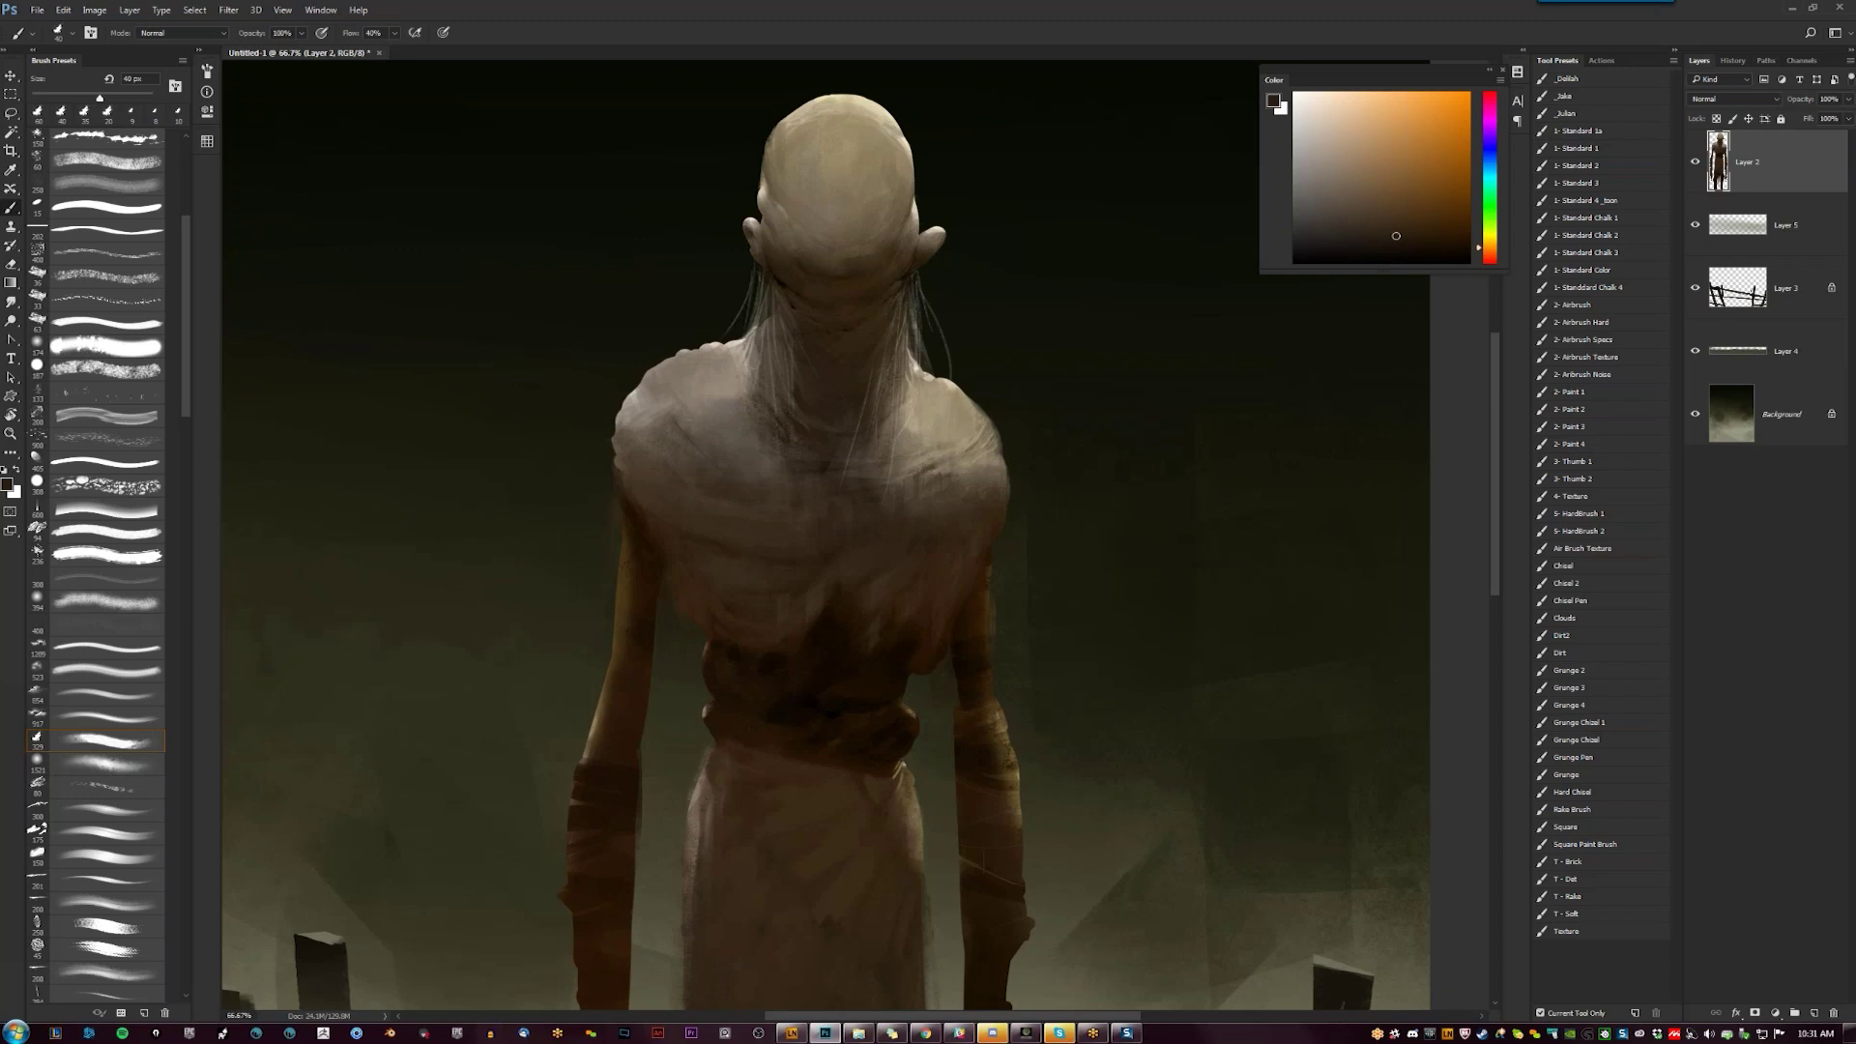
Enlarge the brush to 125 px and soften the right shoulder beside the neck with a sampled grey-tan tone
{"action": "key", "text": "bracketright"}
{"action": "key", "text": "bracketright"}
{"action": "key", "text": "bracketright"}
{"action": "key", "text": "bracketright"}
{"action": "key", "text": "bracketright"}
{"action": "key", "text": "bracketright"}
{"action": "key", "text": "bracketright"}
{"action": "left_click", "coordinate": [906, 432]}
{"action": "left_click", "coordinate": [930, 411], "text": "alt"}
{"action": "left_click", "coordinate": [936, 418], "text": "alt"}
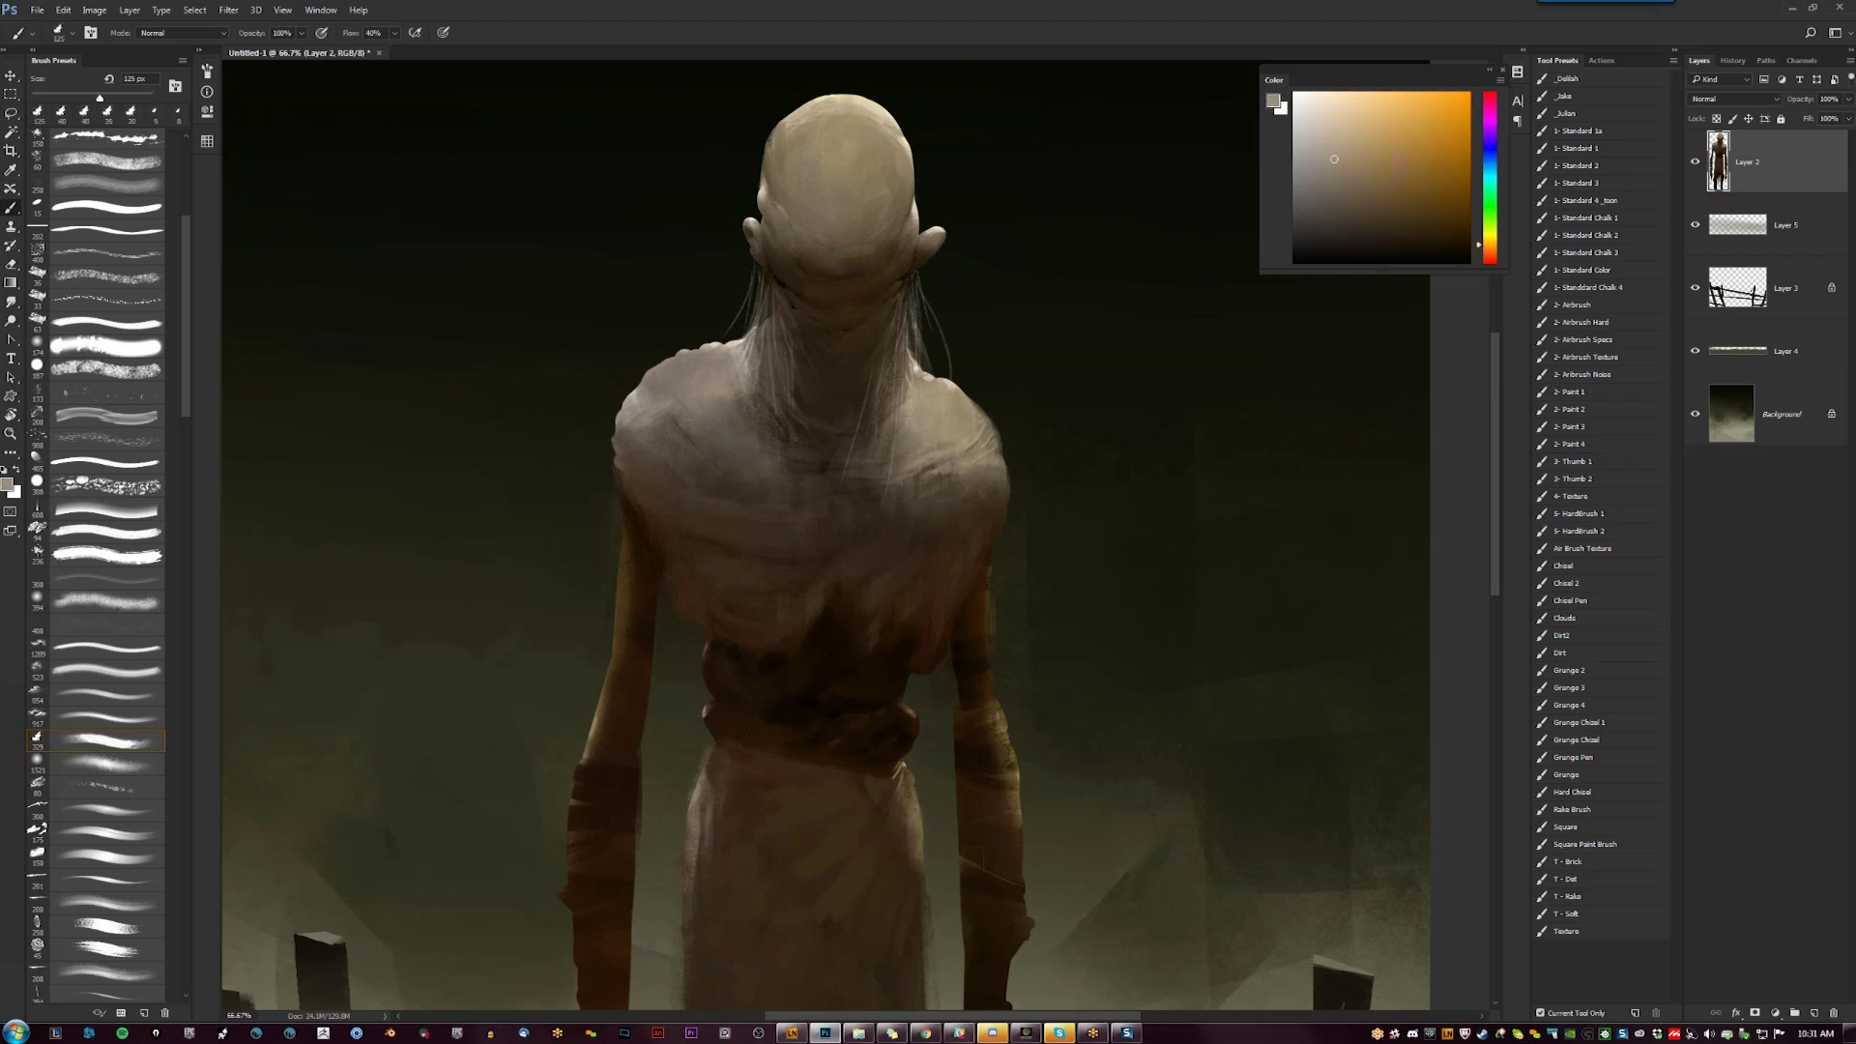
{"action": "left_click_drag", "start_coordinate": [905, 433], "coordinate": [891, 458]}
Blend sampled tones over the left shoulder and upper back, evening out the opposite shoulder as well
{"action": "left_click", "coordinate": [722, 398]}
{"action": "mouse_move", "coordinate": [741, 410]}
{"action": "left_mouse_down"}
{"action": "mouse_move", "coordinate": [650, 445]}
{"action": "mouse_move", "coordinate": [703, 447]}
{"action": "left_mouse_up"}
{"action": "left_click", "coordinate": [665, 454], "text": "alt"}
{"action": "left_click", "coordinate": [649, 454], "text": "alt"}
{"action": "mouse_move", "coordinate": [710, 377]}
{"action": "left_mouse_down"}
{"action": "mouse_move", "coordinate": [743, 392]}
{"action": "mouse_move", "coordinate": [744, 357]}
{"action": "left_mouse_up"}
{"action": "left_click_drag", "start_coordinate": [909, 449], "coordinate": [962, 411]}
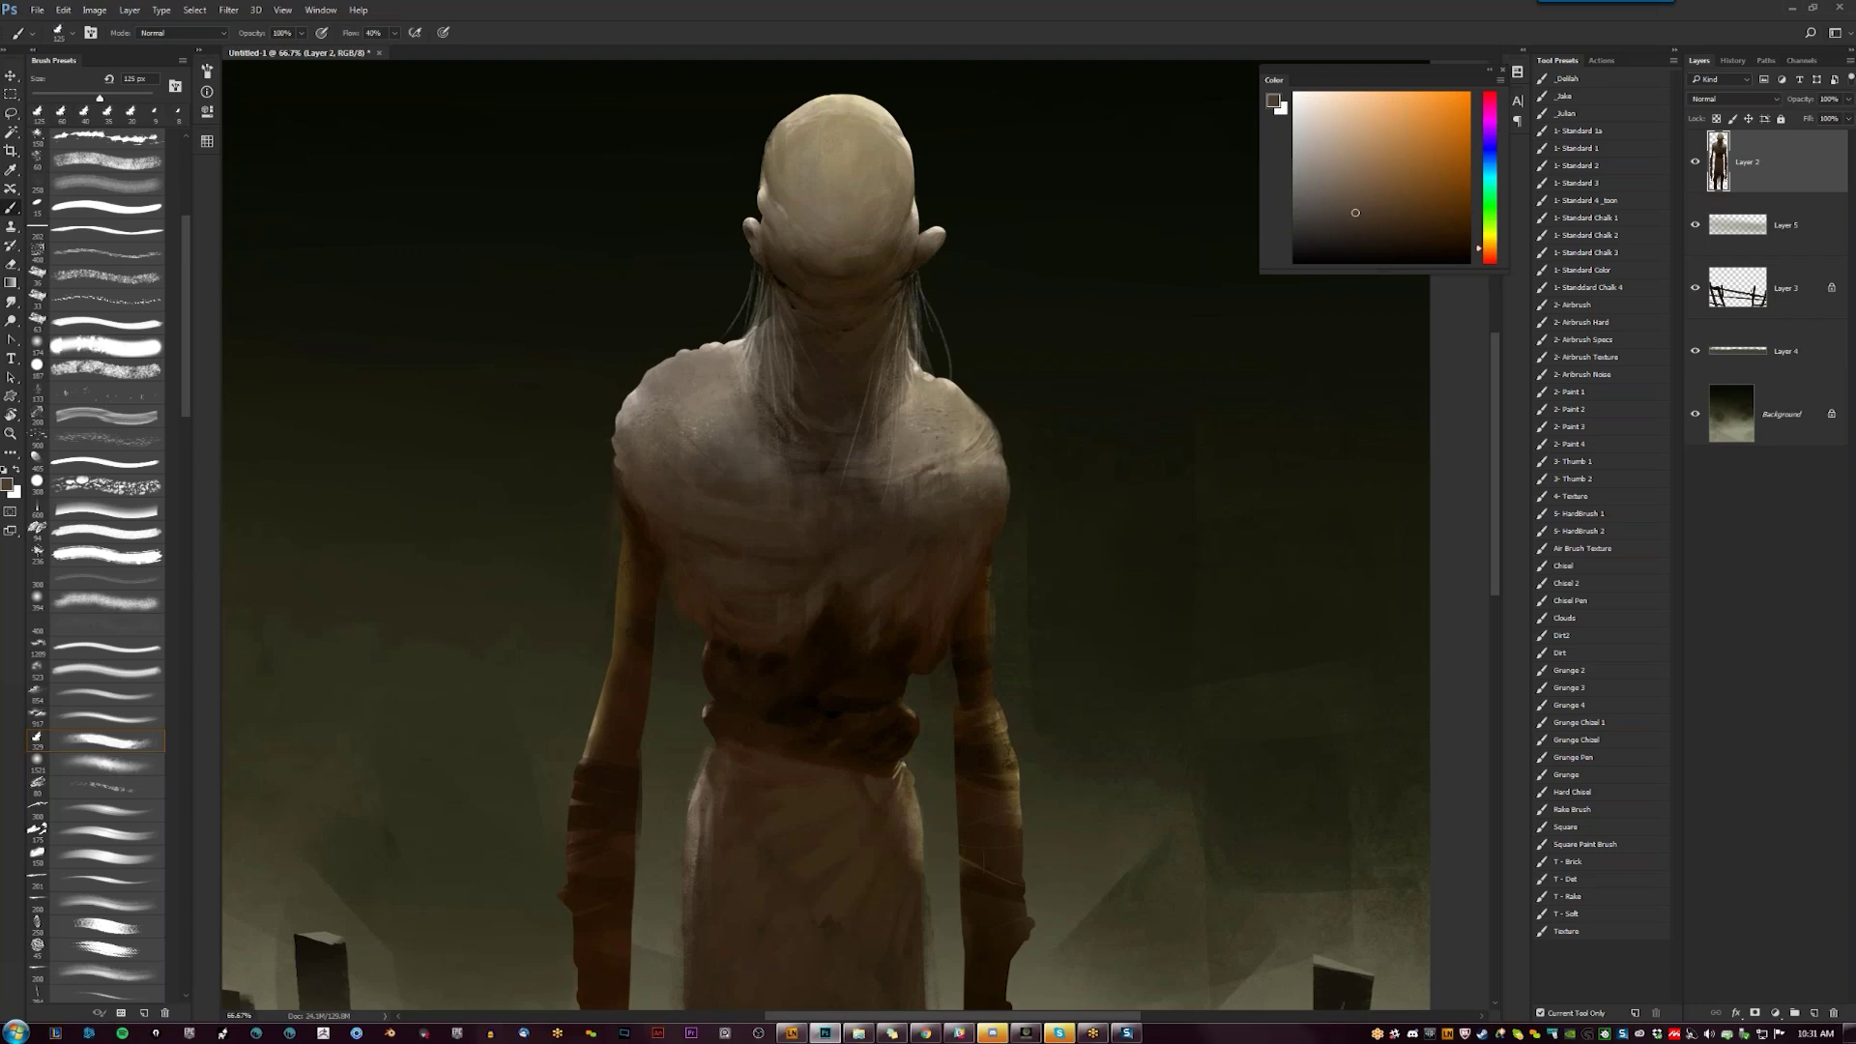
Shade the back of the head with a brown tone sampled from the neck, using the 175 px brush
{"action": "key", "text": "z"}
{"action": "left_click", "coordinate": [952, 549], "text": "alt"}
{"action": "left_click", "coordinate": [952, 549], "text": "alt"}
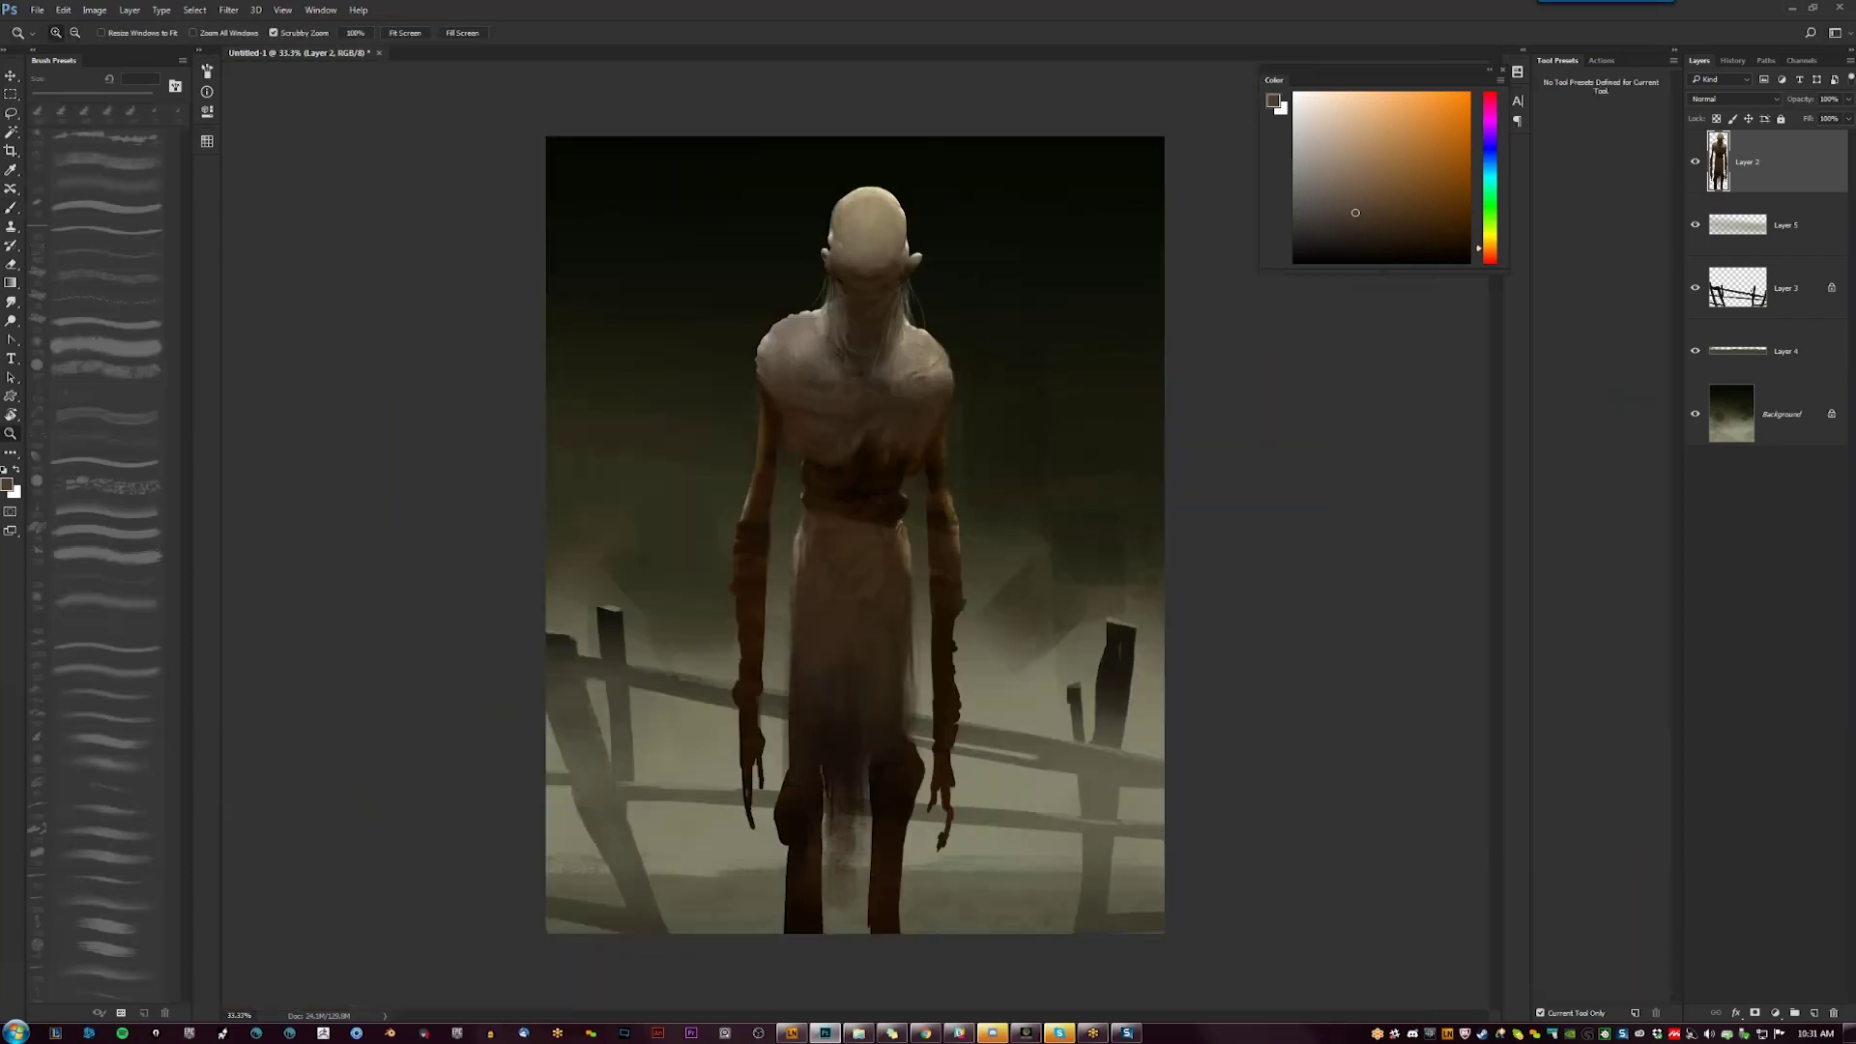
{"action": "left_click", "coordinate": [870, 226]}
{"action": "left_click", "coordinate": [870, 226]}
{"action": "key", "text": "b"}
{"action": "left_click", "coordinate": [850, 325], "text": "alt"}
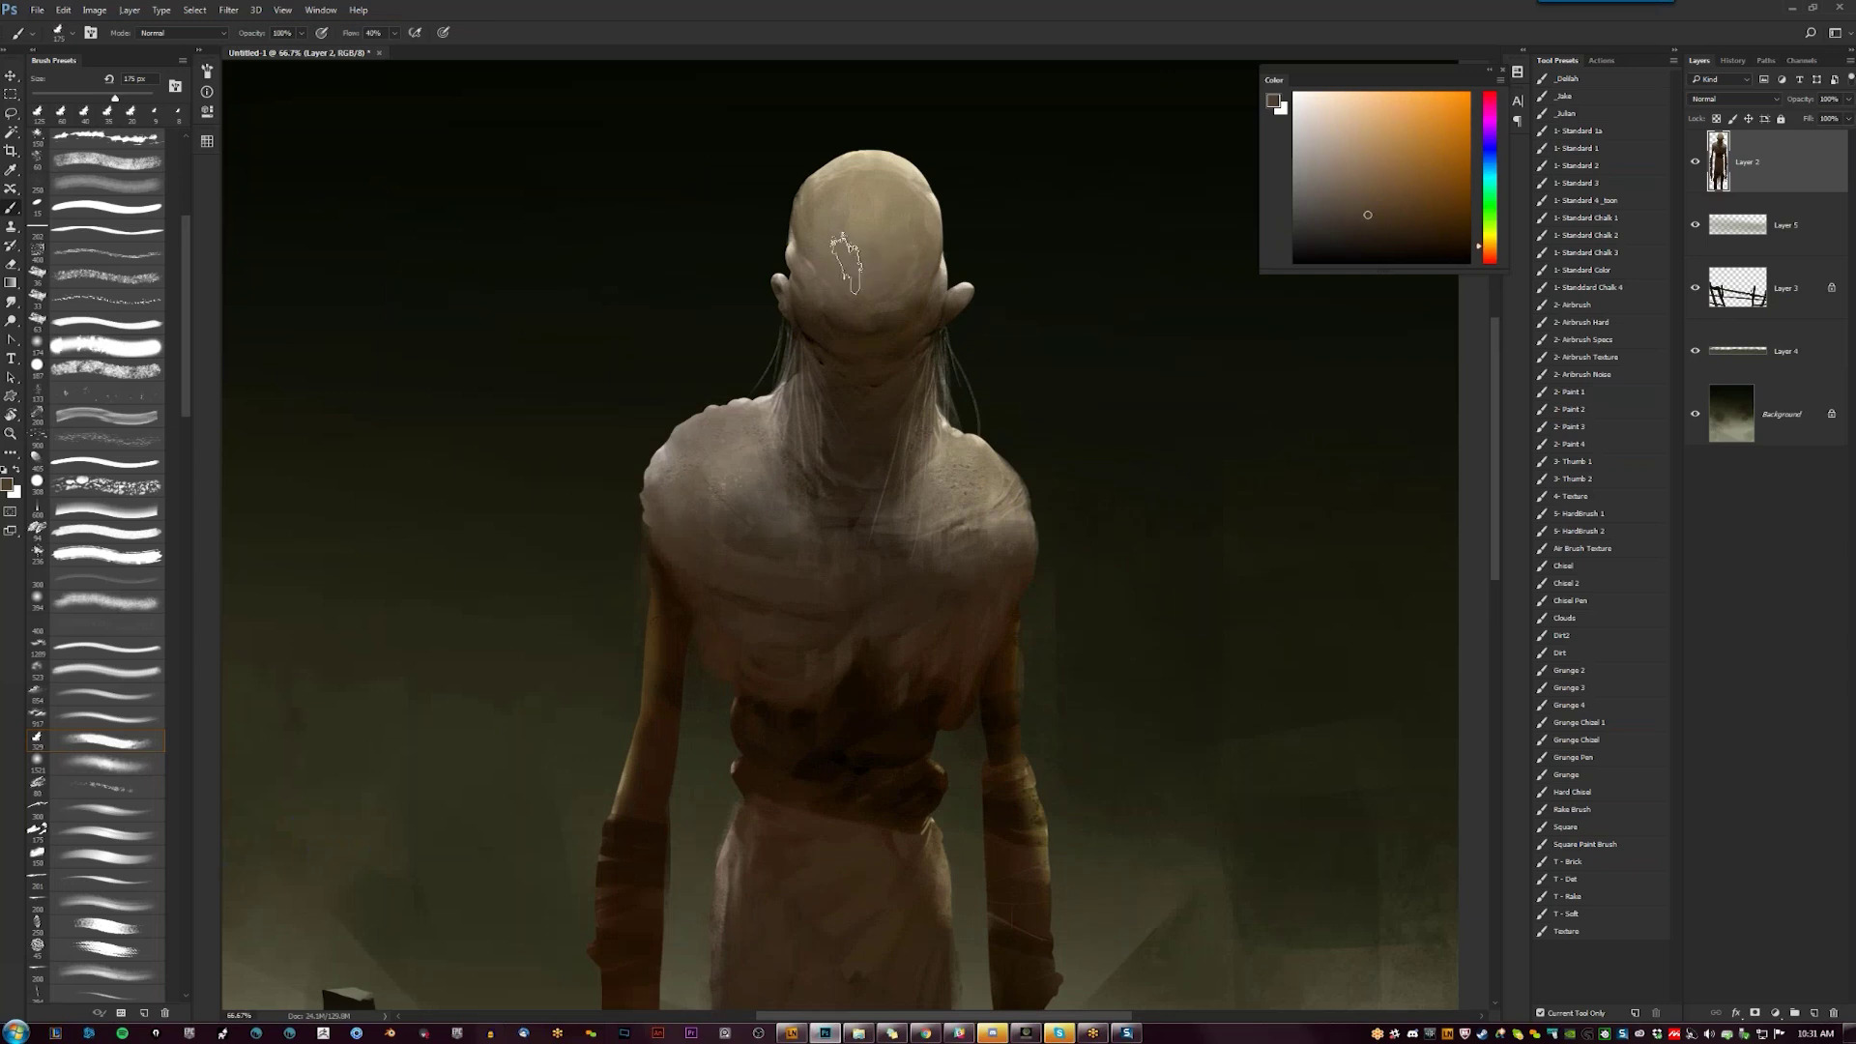
{"action": "left_click_drag", "start_coordinate": [897, 232], "coordinate": [867, 228]}
Sample a lighter khaki tone from the crown and blend it over the top of the head with a smaller brush
{"action": "left_click", "coordinate": [865, 174], "text": "alt"}
{"action": "key", "text": "["}
{"action": "key", "text": "["}
{"action": "mouse_move", "coordinate": [839, 182]}
{"action": "left_mouse_down"}
{"action": "mouse_move", "coordinate": [905, 187]}
{"action": "mouse_move", "coordinate": [919, 214]}
{"action": "left_mouse_up"}
{"action": "key", "text": "bracketleft"}
{"action": "key", "text": "bracketleft"}
{"action": "key", "text": "bracketleft"}
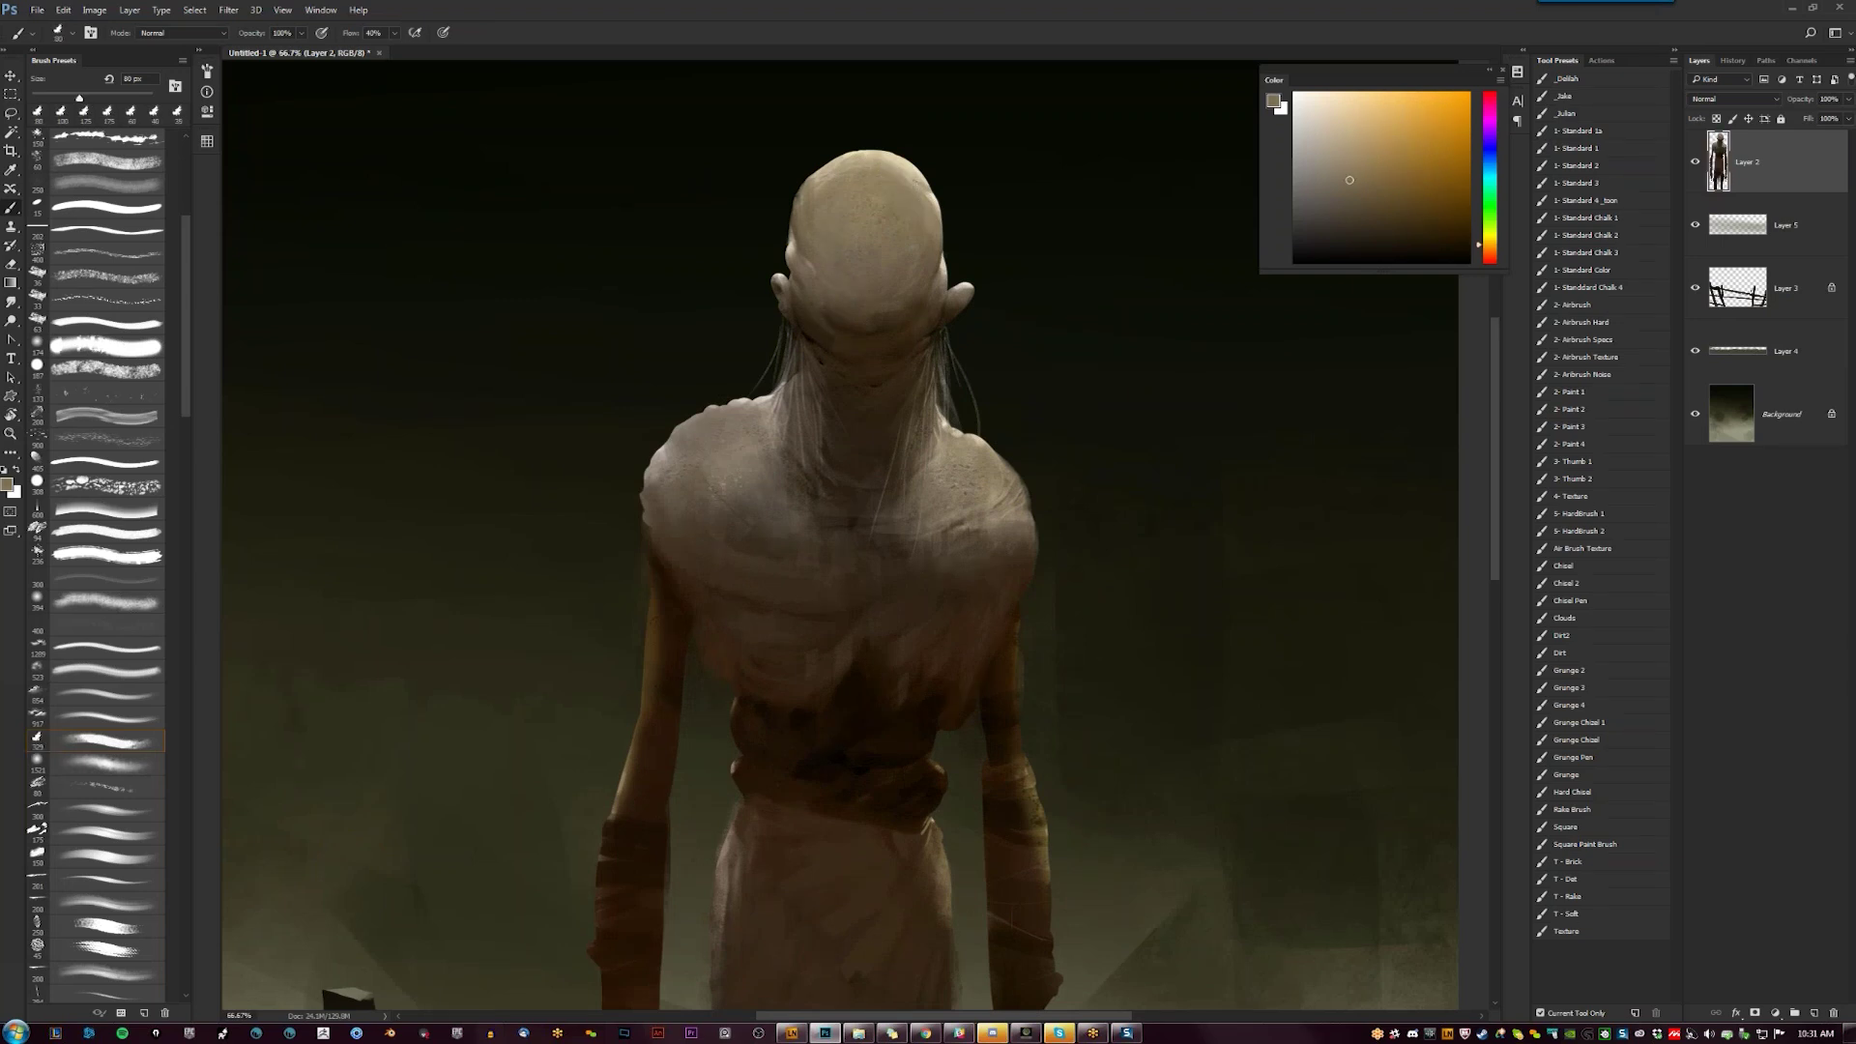
Touch up the left edge of the back of the neck with tones sampled there, using the 80 px brush
{"action": "key", "text": "z"}
{"action": "left_click", "coordinate": [861, 448], "text": "alt"}
{"action": "left_click", "coordinate": [862, 447], "text": "alt"}
{"action": "left_click", "coordinate": [862, 447], "text": "alt"}
{"action": "left_click", "coordinate": [874, 380]}
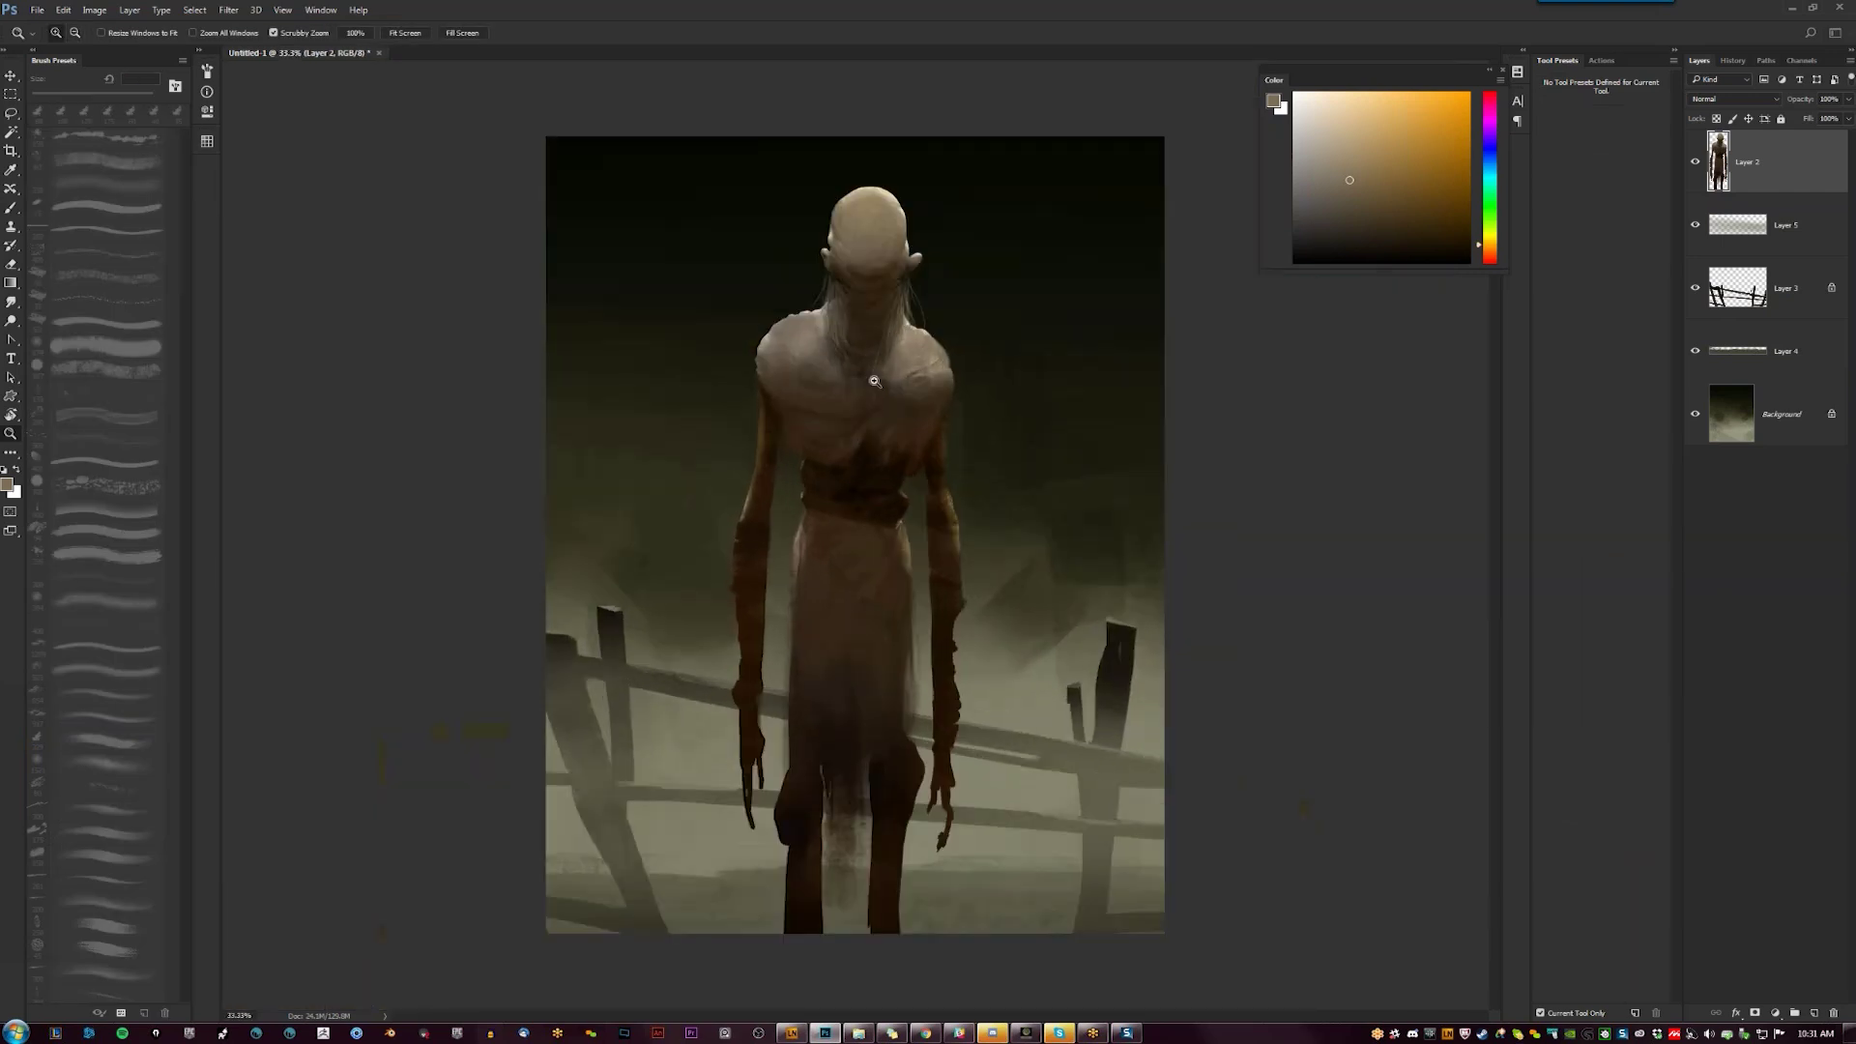
{"action": "left_click", "coordinate": [873, 381]}
{"action": "key", "text": "b"}
{"action": "left_click", "coordinate": [808, 166], "text": "alt"}
{"action": "left_click_drag", "start_coordinate": [797, 151], "coordinate": [816, 178]}
{"action": "left_click", "coordinate": [812, 155], "text": "alt"}
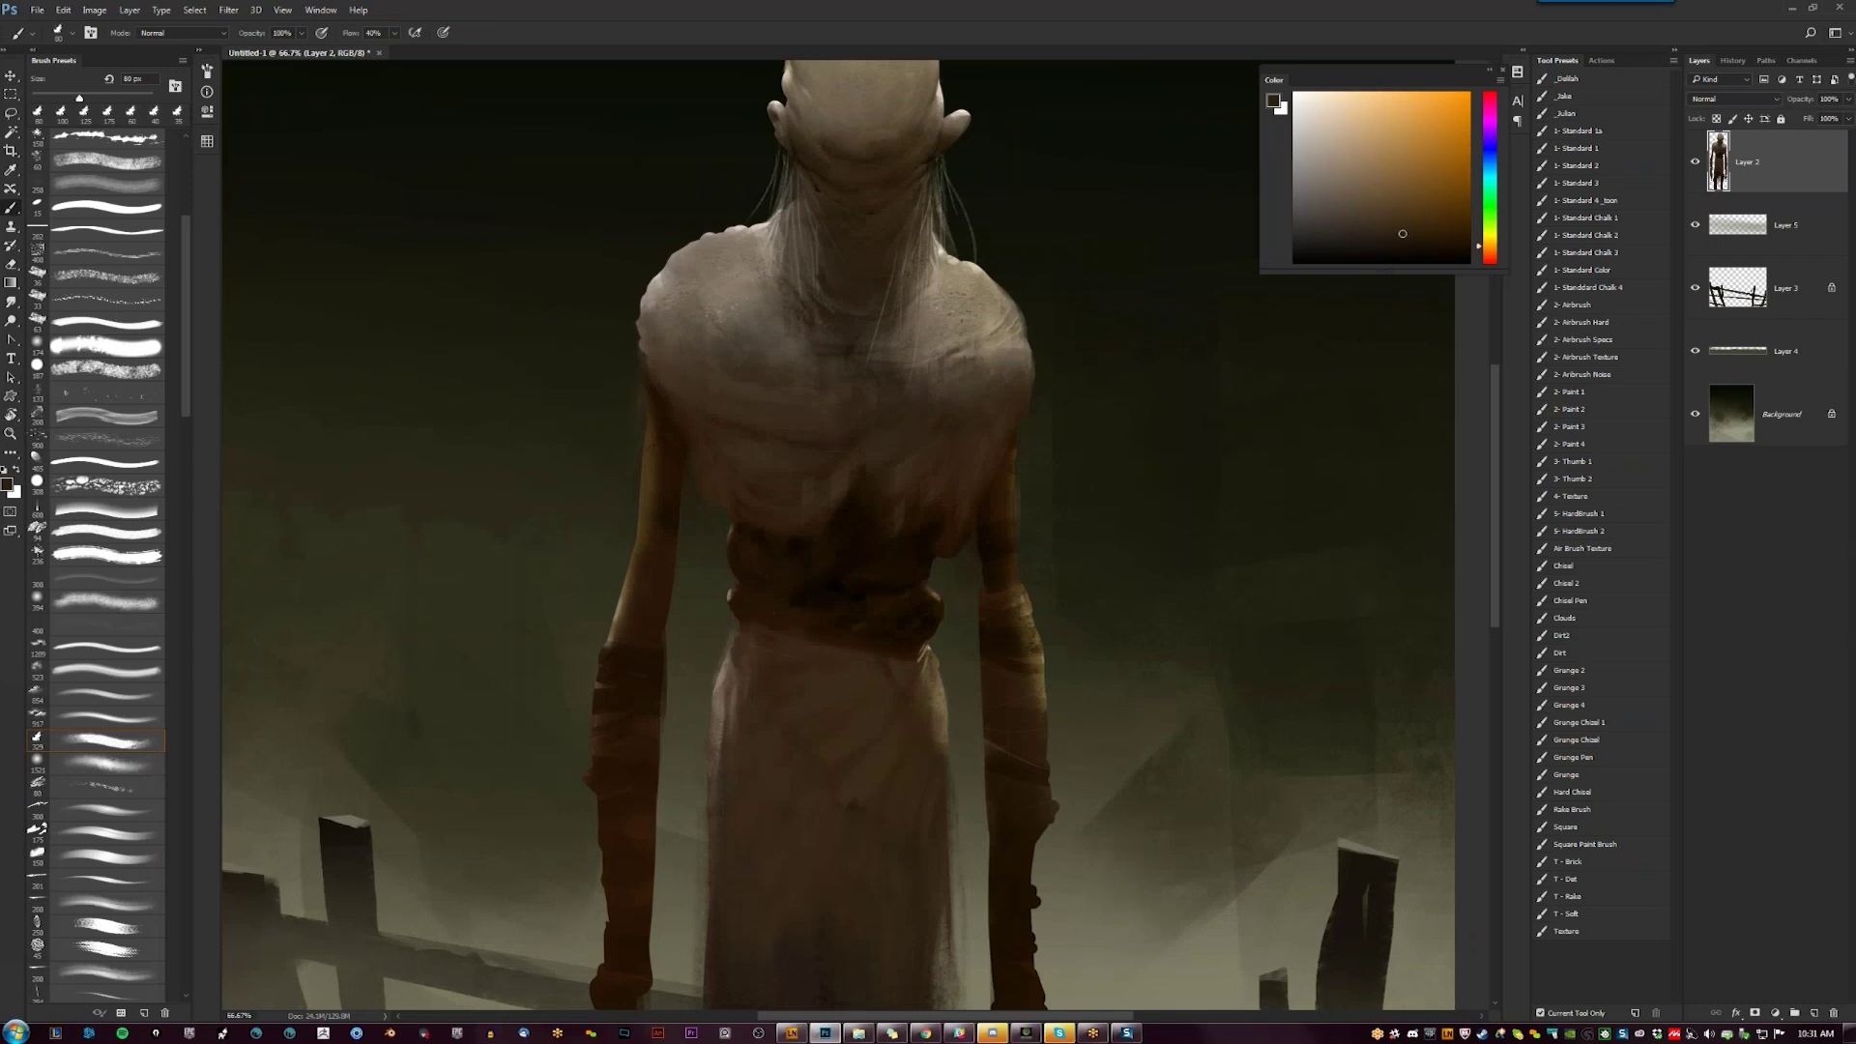
Deepen the shading around the base of the neck with saturated dark browns and a tone sampled from the area
{"action": "left_click_drag", "start_coordinate": [838, 381], "coordinate": [790, 541]}
{"action": "left_click", "coordinate": [1447, 234]}
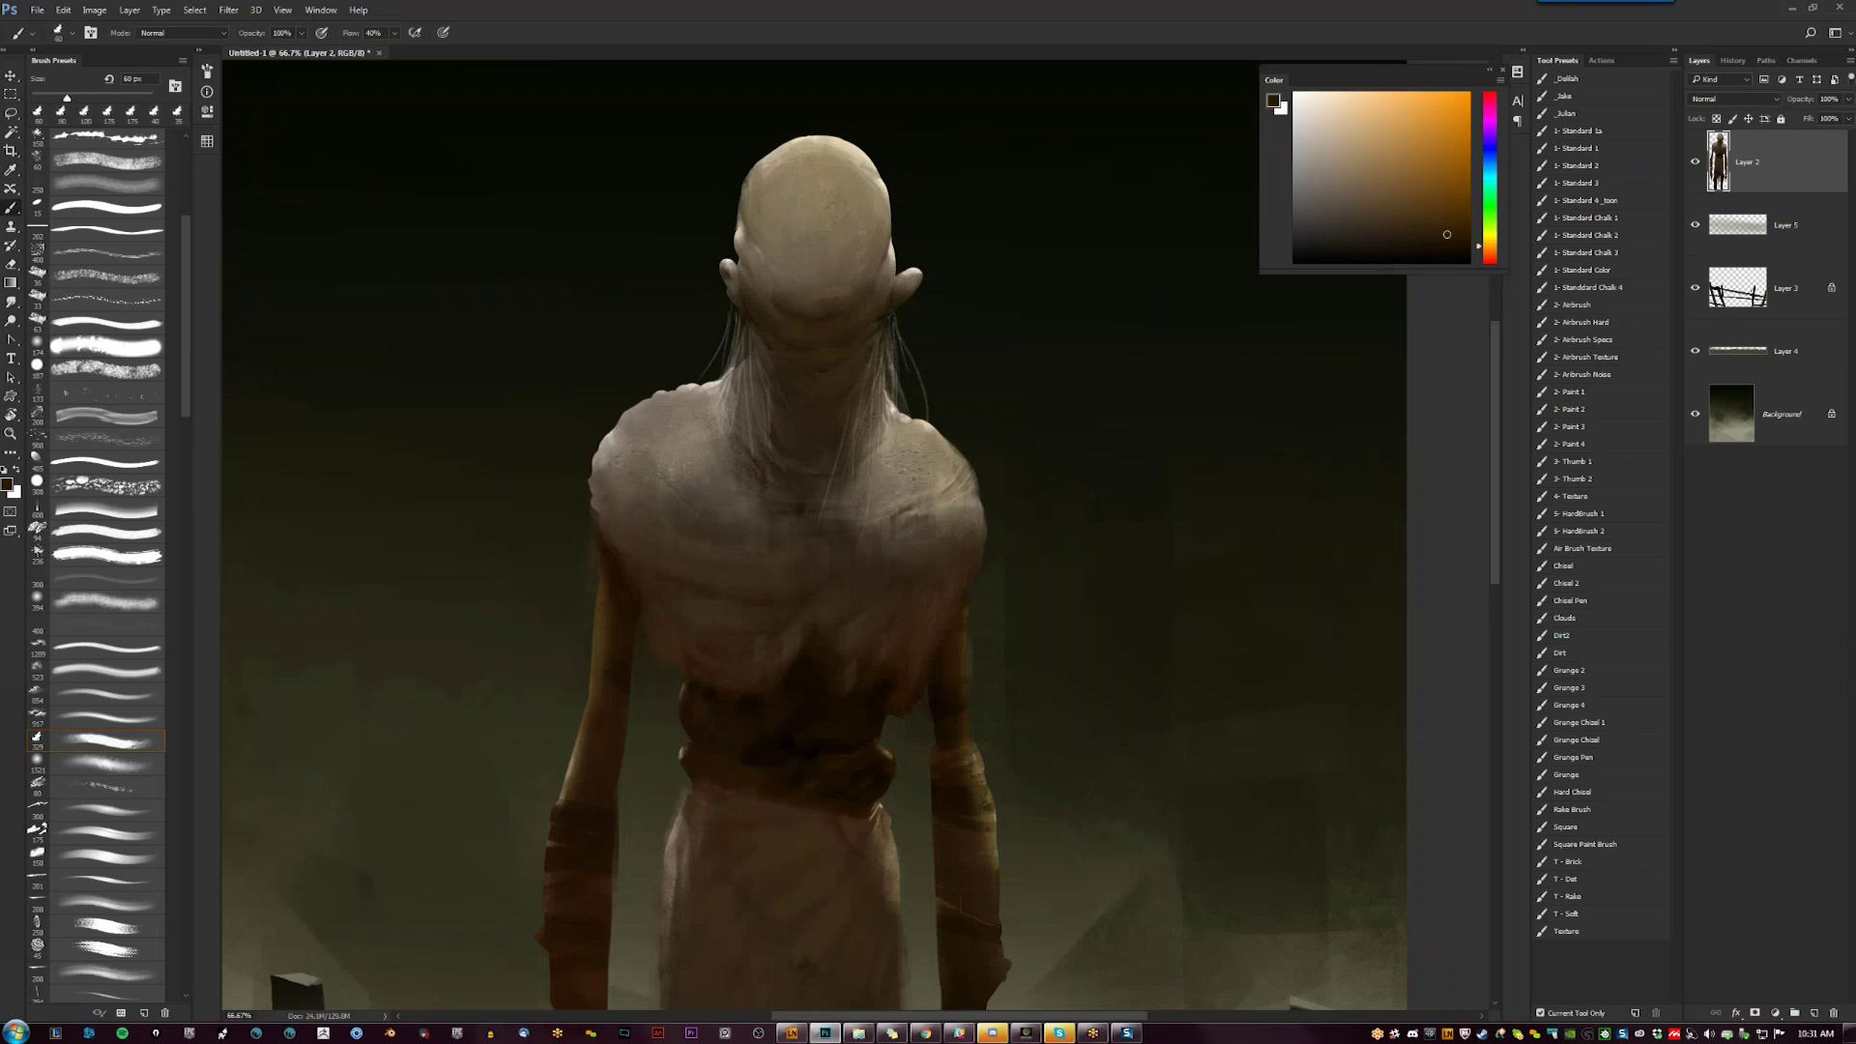
{"action": "key", "text": "bracketright"}
{"action": "left_click", "coordinate": [1459, 239]}
{"action": "left_click", "coordinate": [1461, 249]}
{"action": "left_click", "coordinate": [806, 404], "text": "alt"}
Glaze a saturated orange-brown onto the left side of the torso below the armpit with the 90 px brush
{"action": "key", "text": "z"}
{"action": "key", "text": "ctrl+minus"}
{"action": "key", "text": "ctrl+minus"}
{"action": "key", "text": "Tab"}
{"action": "key", "text": "Tab"}
{"action": "key", "text": "ctrl+plus"}
{"action": "key", "text": "ctrl+plus"}
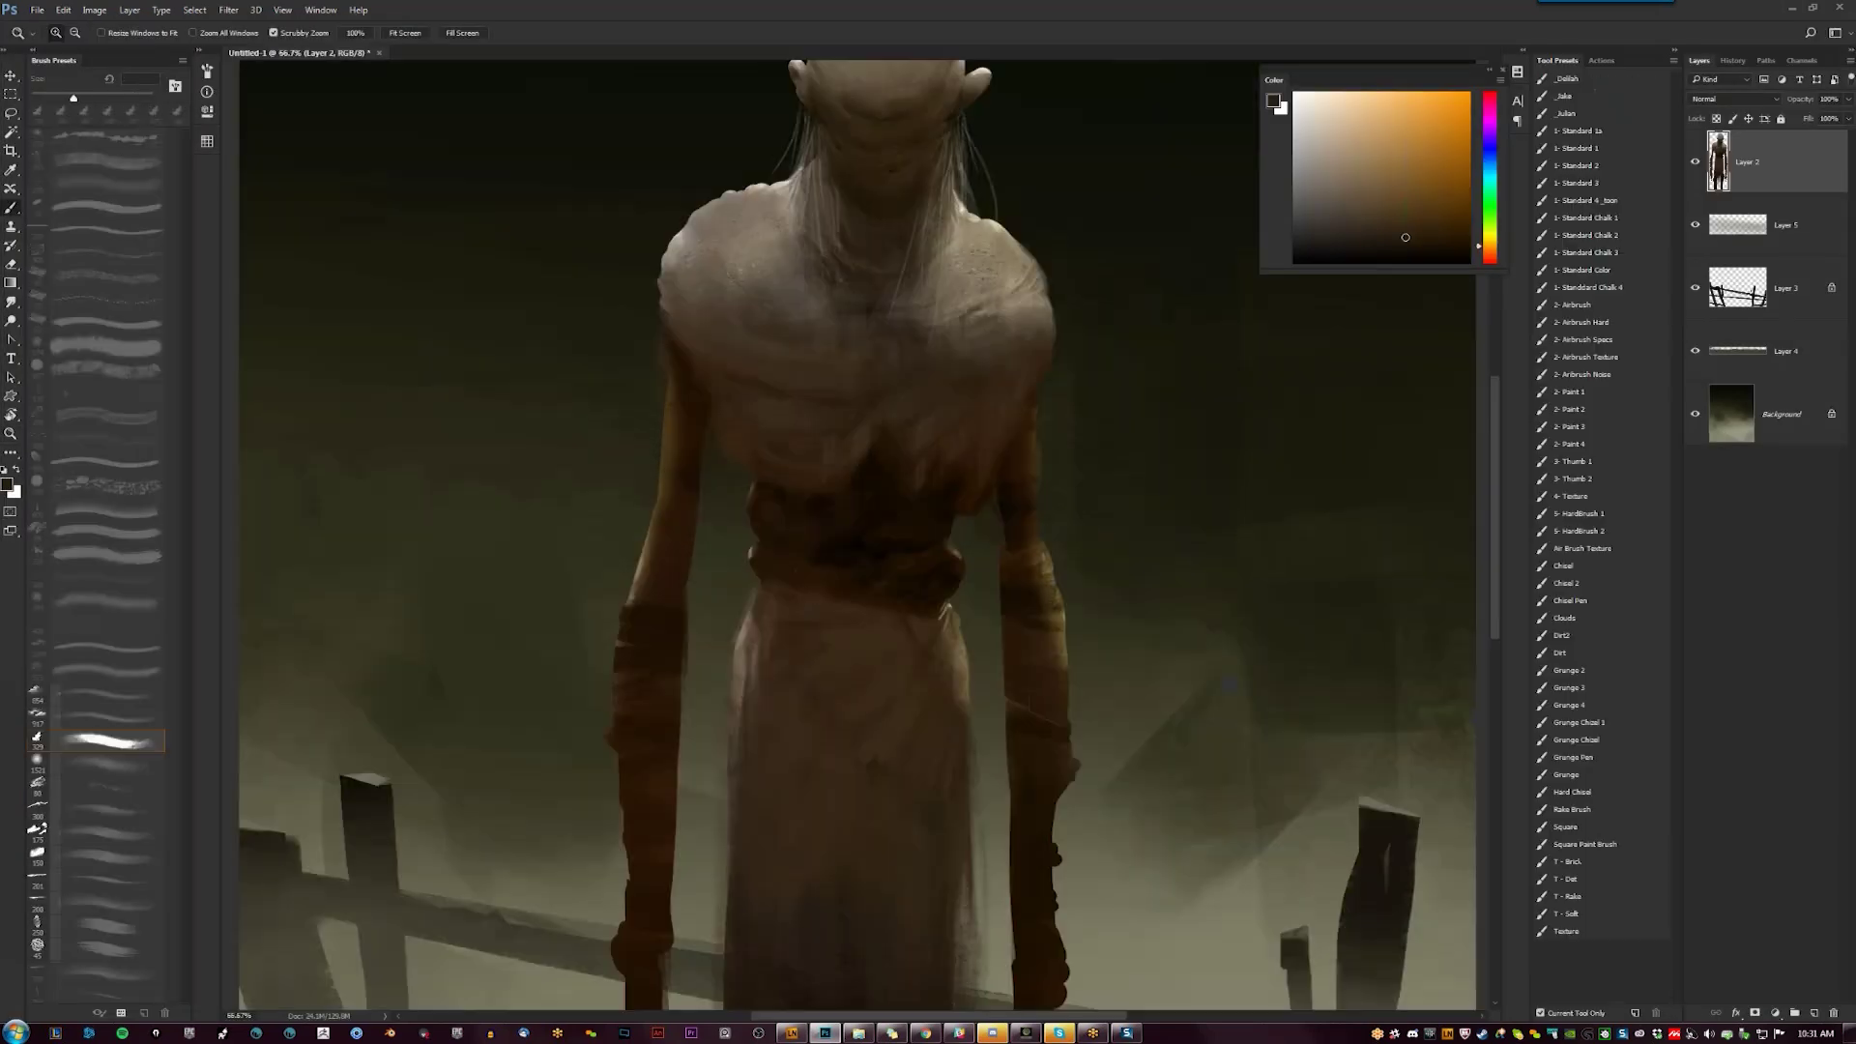
{"action": "left_click", "coordinate": [1462, 183]}
{"action": "key", "text": "]"}
{"action": "key", "text": "]"}
{"action": "left_click_drag", "start_coordinate": [731, 423], "coordinate": [747, 454]}
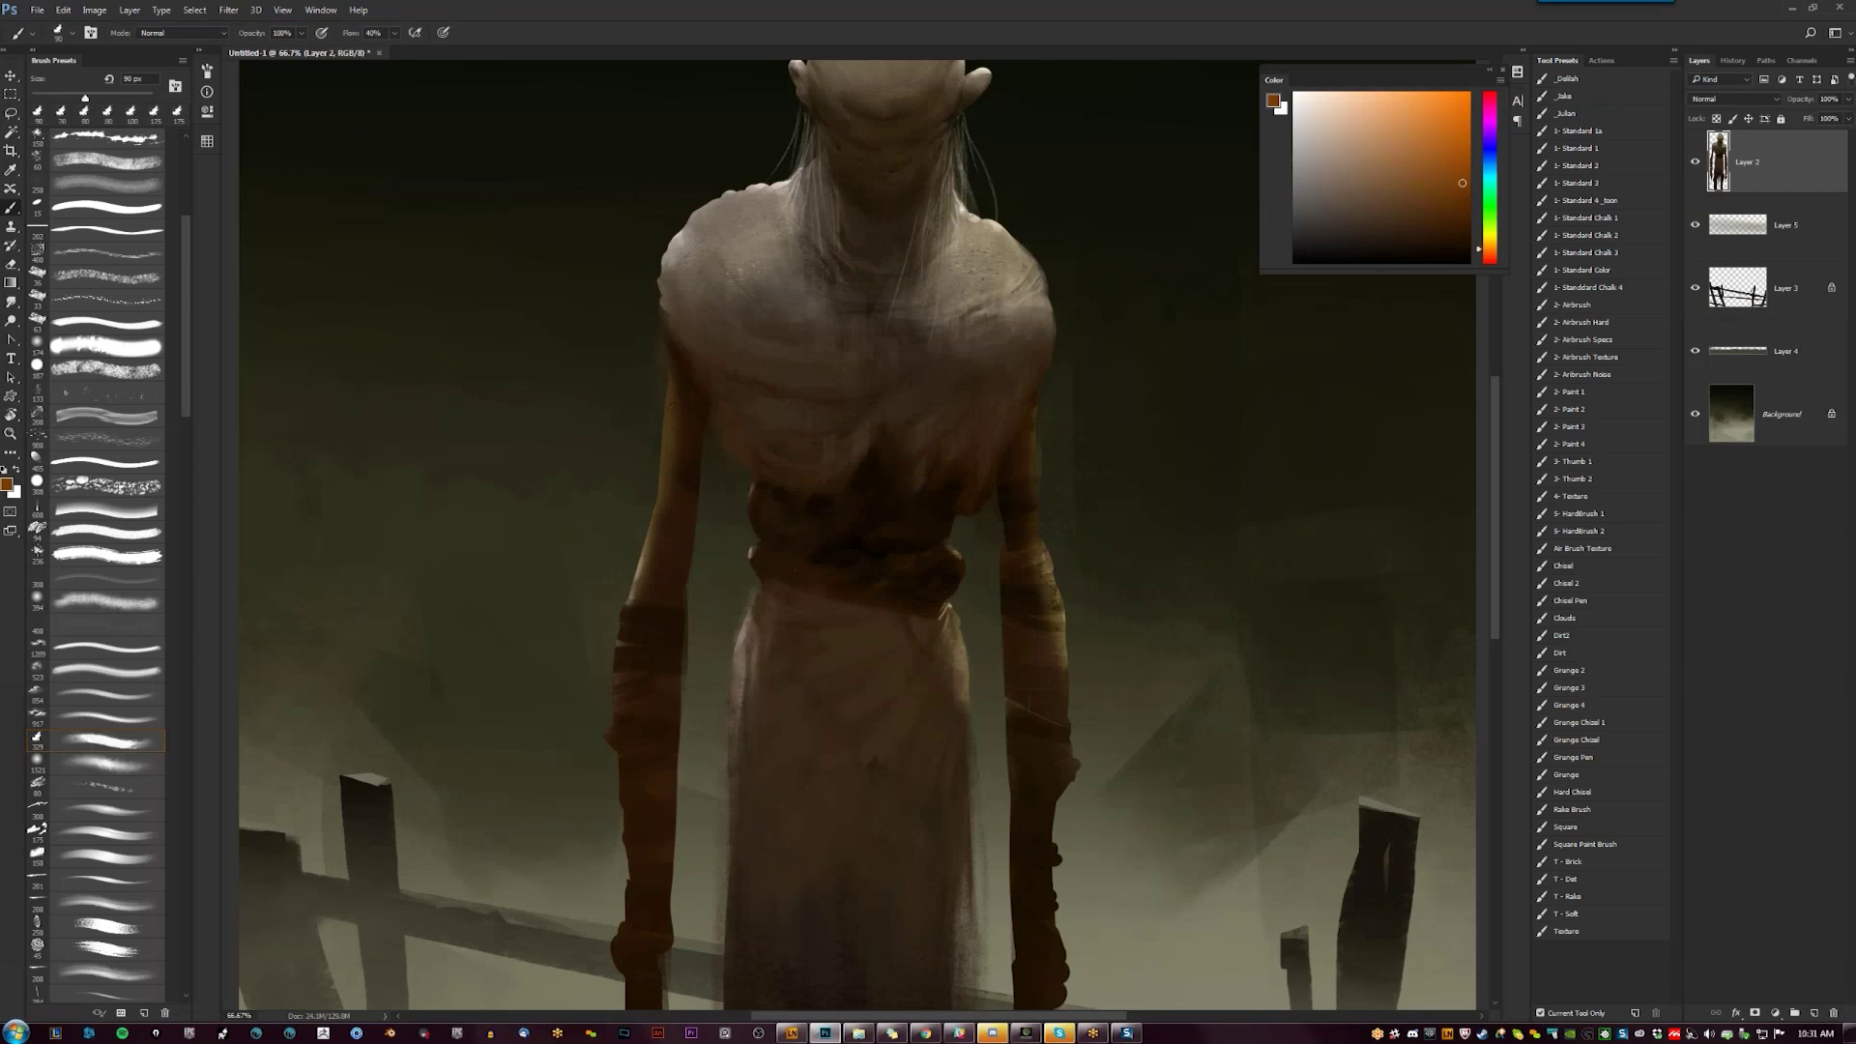
Add fine dark brown wrinkles to the right shoulder with an 8 px brush
{"action": "left_click", "coordinate": [1401, 216]}
{"action": "key", "text": "bracketleft"}
{"action": "key", "text": "bracketleft"}
{"action": "key", "text": "bracketleft"}
{"action": "key", "text": "bracketleft"}
{"action": "key", "text": "bracketleft"}
{"action": "key", "text": "bracketleft"}
{"action": "key", "text": "bracketleft"}
{"action": "key", "text": "bracketleft"}
{"action": "key", "text": "bracketleft"}
{"action": "key", "text": "bracketleft"}
{"action": "key", "text": "bracketleft"}
{"action": "key", "text": "bracketright"}
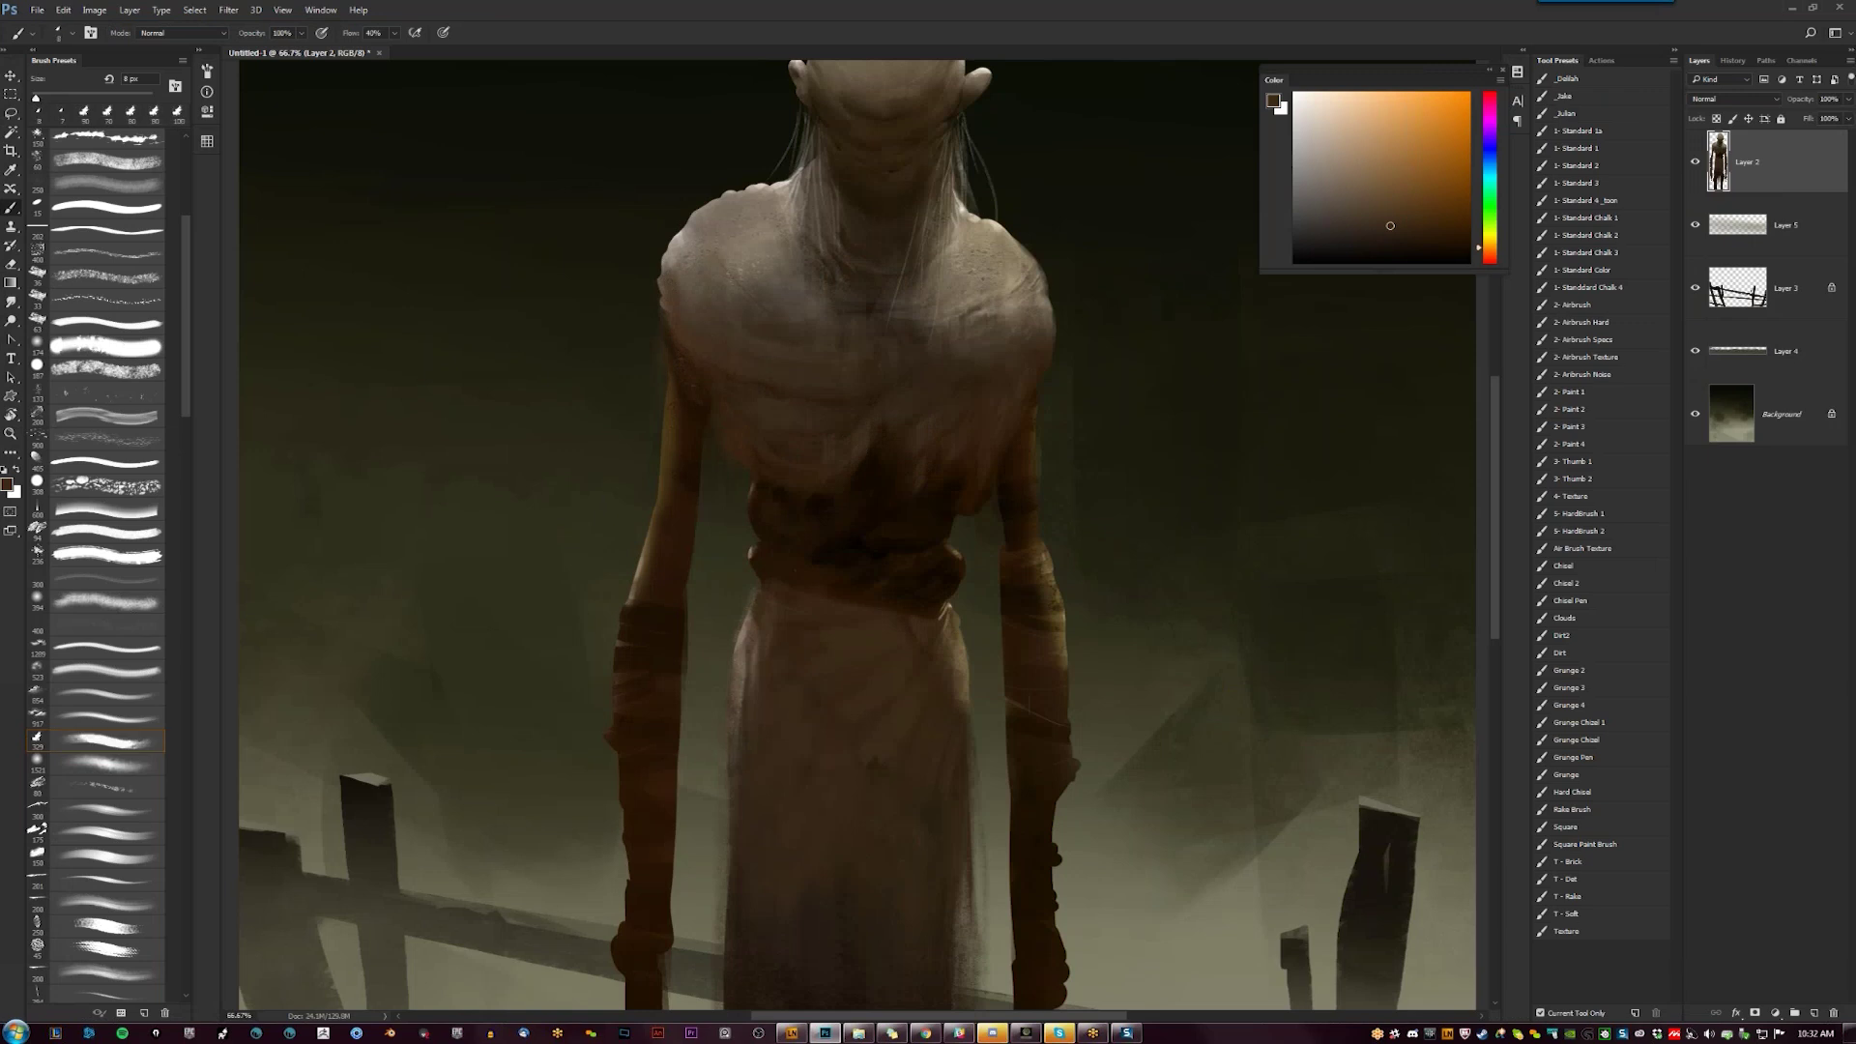
Highlight the wrinkles on the right shoulder in grey-tan with a 15 px brush
{"action": "key", "text": "bracketright"}
{"action": "key", "text": "bracketright"}
{"action": "left_click", "coordinate": [1338, 184]}
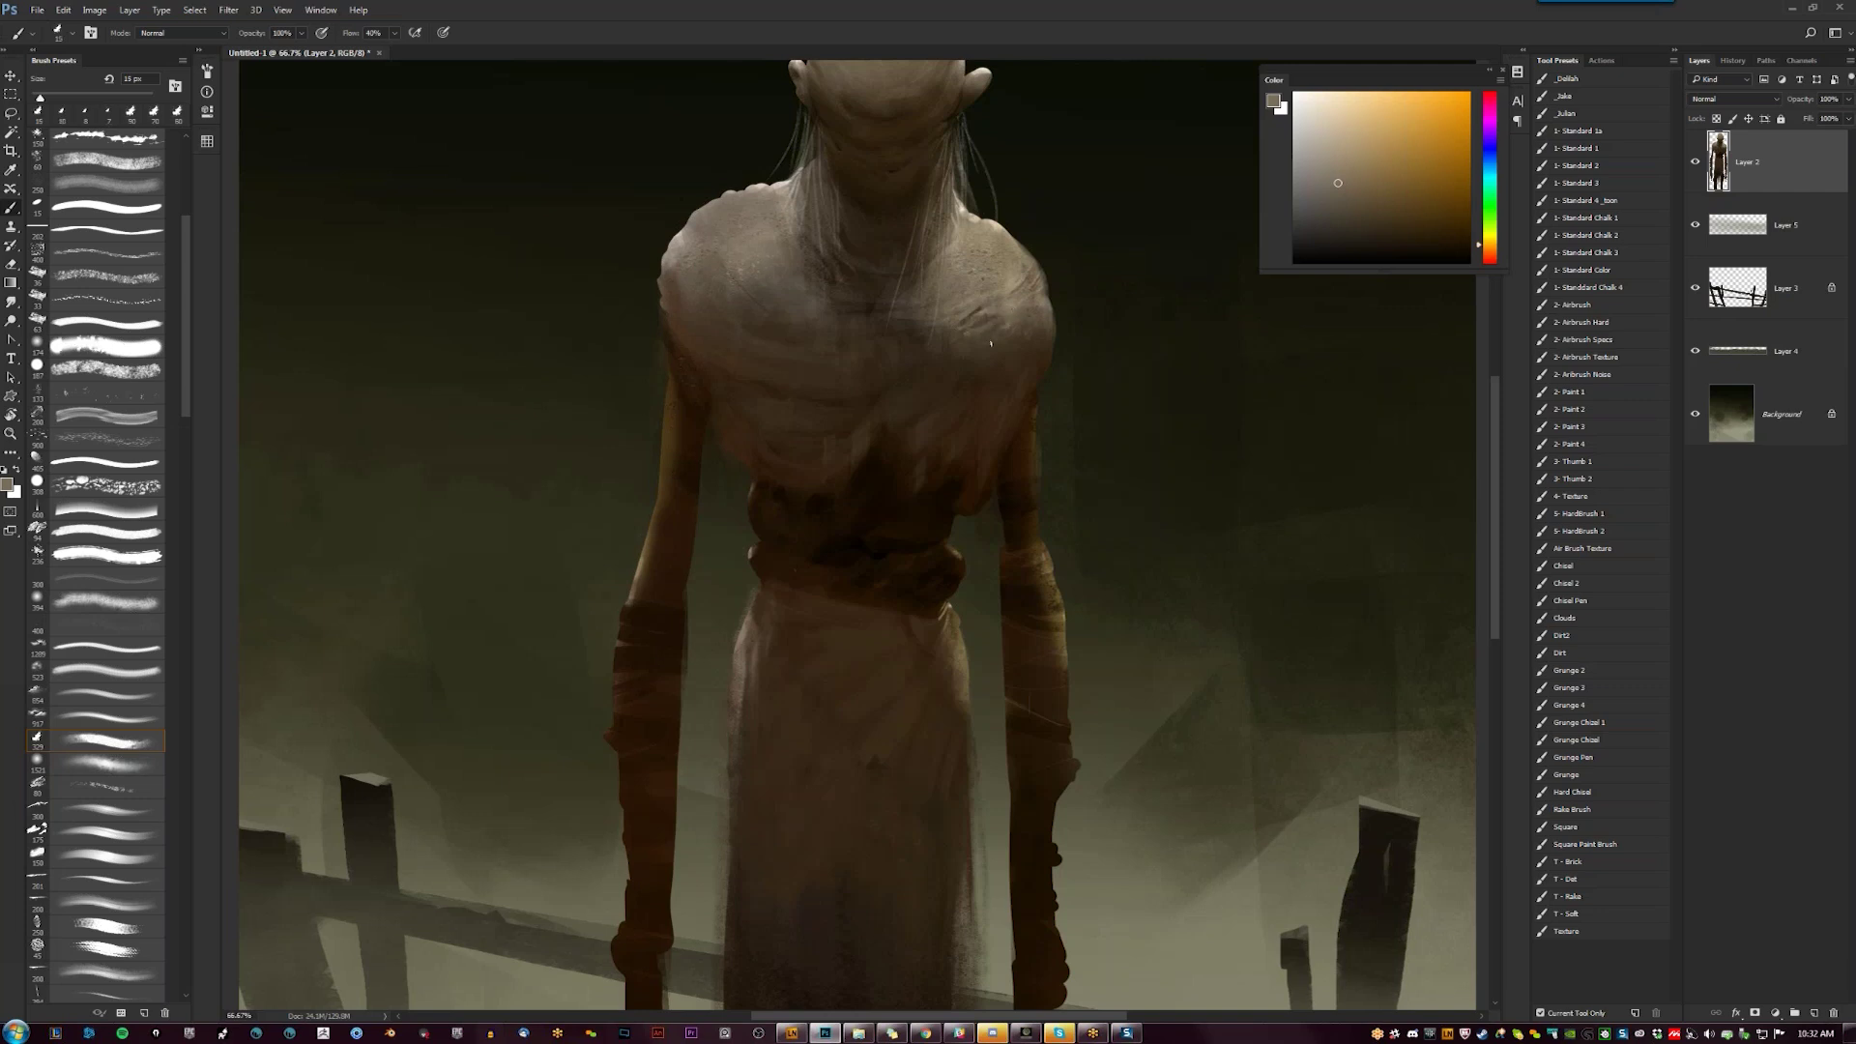
Flip the canvas horizontally and refine the shoulders and upper back with sampled grey-brown tones
{"action": "key", "text": "z"}
{"action": "mouse_move", "coordinate": [957, 344]}
{"action": "left_mouse_down"}
{"action": "mouse_move", "coordinate": [818, 431]}
{"action": "mouse_move", "coordinate": [887, 375]}
{"action": "left_mouse_up"}
{"action": "key", "text": "ctrl+shift+h"}
{"action": "key", "text": "b"}
{"action": "left_click", "coordinate": [942, 334], "text": "alt"}
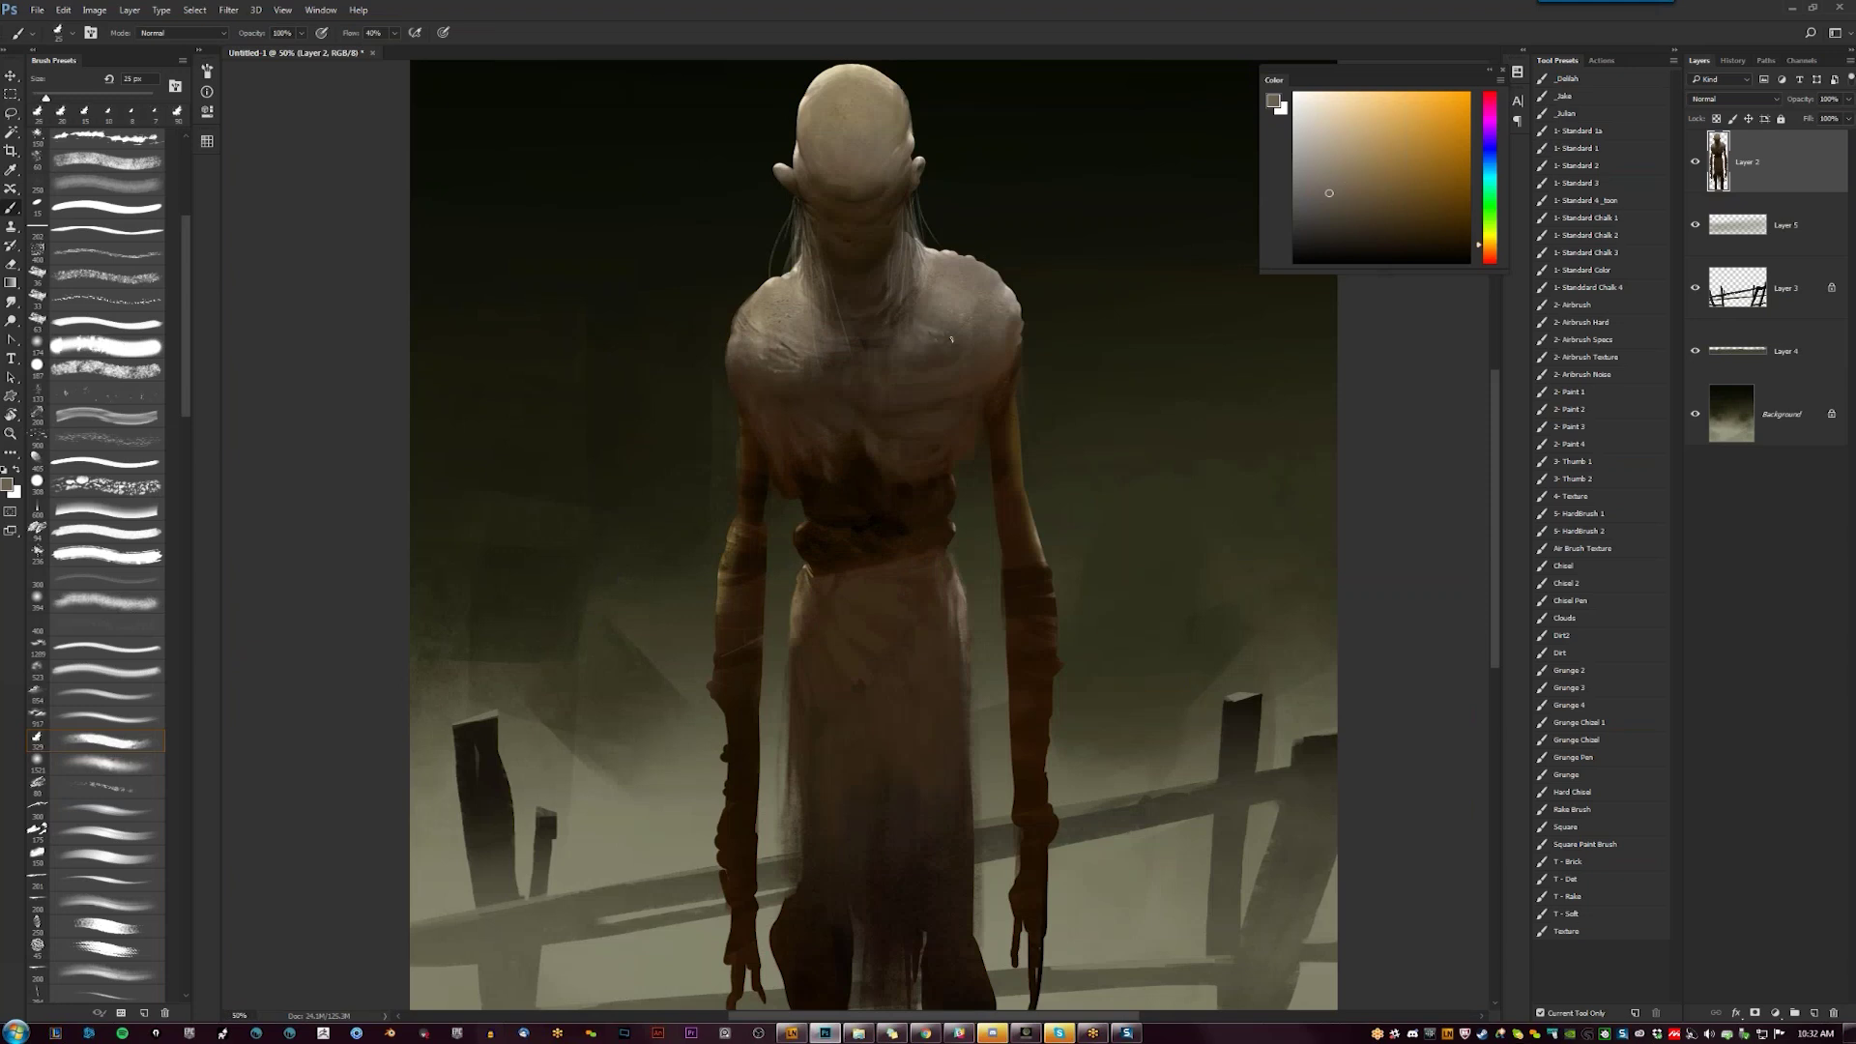
{"action": "left_click", "coordinate": [868, 307], "text": "alt"}
{"action": "left_click", "coordinate": [966, 299], "text": "alt"}
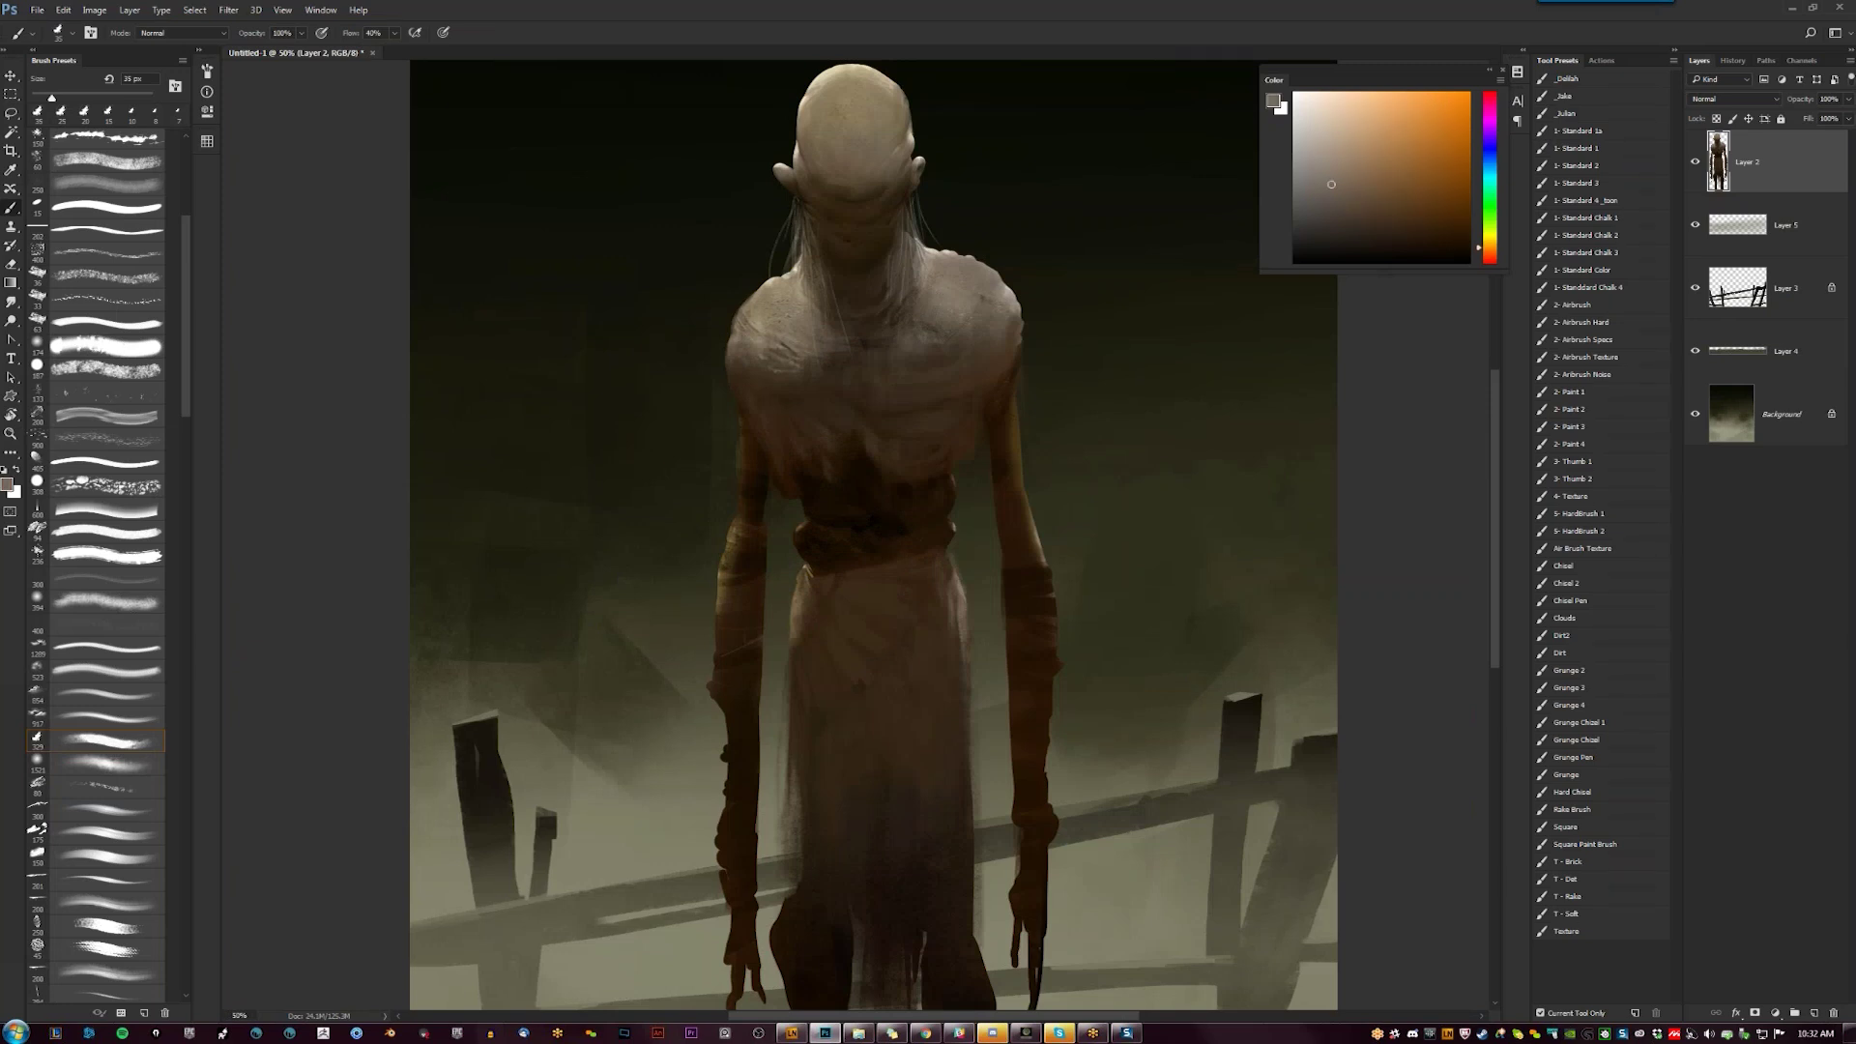
Pick a lighter grey-tan and build up the highlights on the shoulders
{"action": "left_click", "coordinate": [1316, 155]}
{"action": "left_click", "coordinate": [1327, 182]}
{"action": "key", "text": "bracketleft"}
Enlarge the brush and blend sampled tones over the left shoulder and the middle of the back
{"action": "key", "text": "bracketright"}
{"action": "key", "text": "bracketright"}
{"action": "key", "text": "bracketright"}
{"action": "key", "text": "bracketright"}
{"action": "key", "text": "bracketright"}
{"action": "key", "text": "bracketright"}
{"action": "key", "text": "bracketright"}
{"action": "key", "text": "bracketright"}
{"action": "key", "text": "bracketright"}
{"action": "key", "text": "bracketright"}
{"action": "left_click", "coordinate": [737, 363], "text": "alt"}
{"action": "left_click", "coordinate": [737, 363], "text": "alt"}
{"action": "left_click", "coordinate": [736, 363], "text": "alt"}
{"action": "left_click", "coordinate": [737, 363], "text": "alt"}
{"action": "left_click", "coordinate": [863, 404], "text": "alt"}
{"action": "left_click", "coordinate": [881, 386], "text": "alt"}
Reset the paint colour to black and darken the folds of the waist cloth with a 20 px brush
{"action": "key", "text": "z"}
{"action": "key", "text": "ctrl+minus"}
{"action": "left_click", "coordinate": [899, 502]}
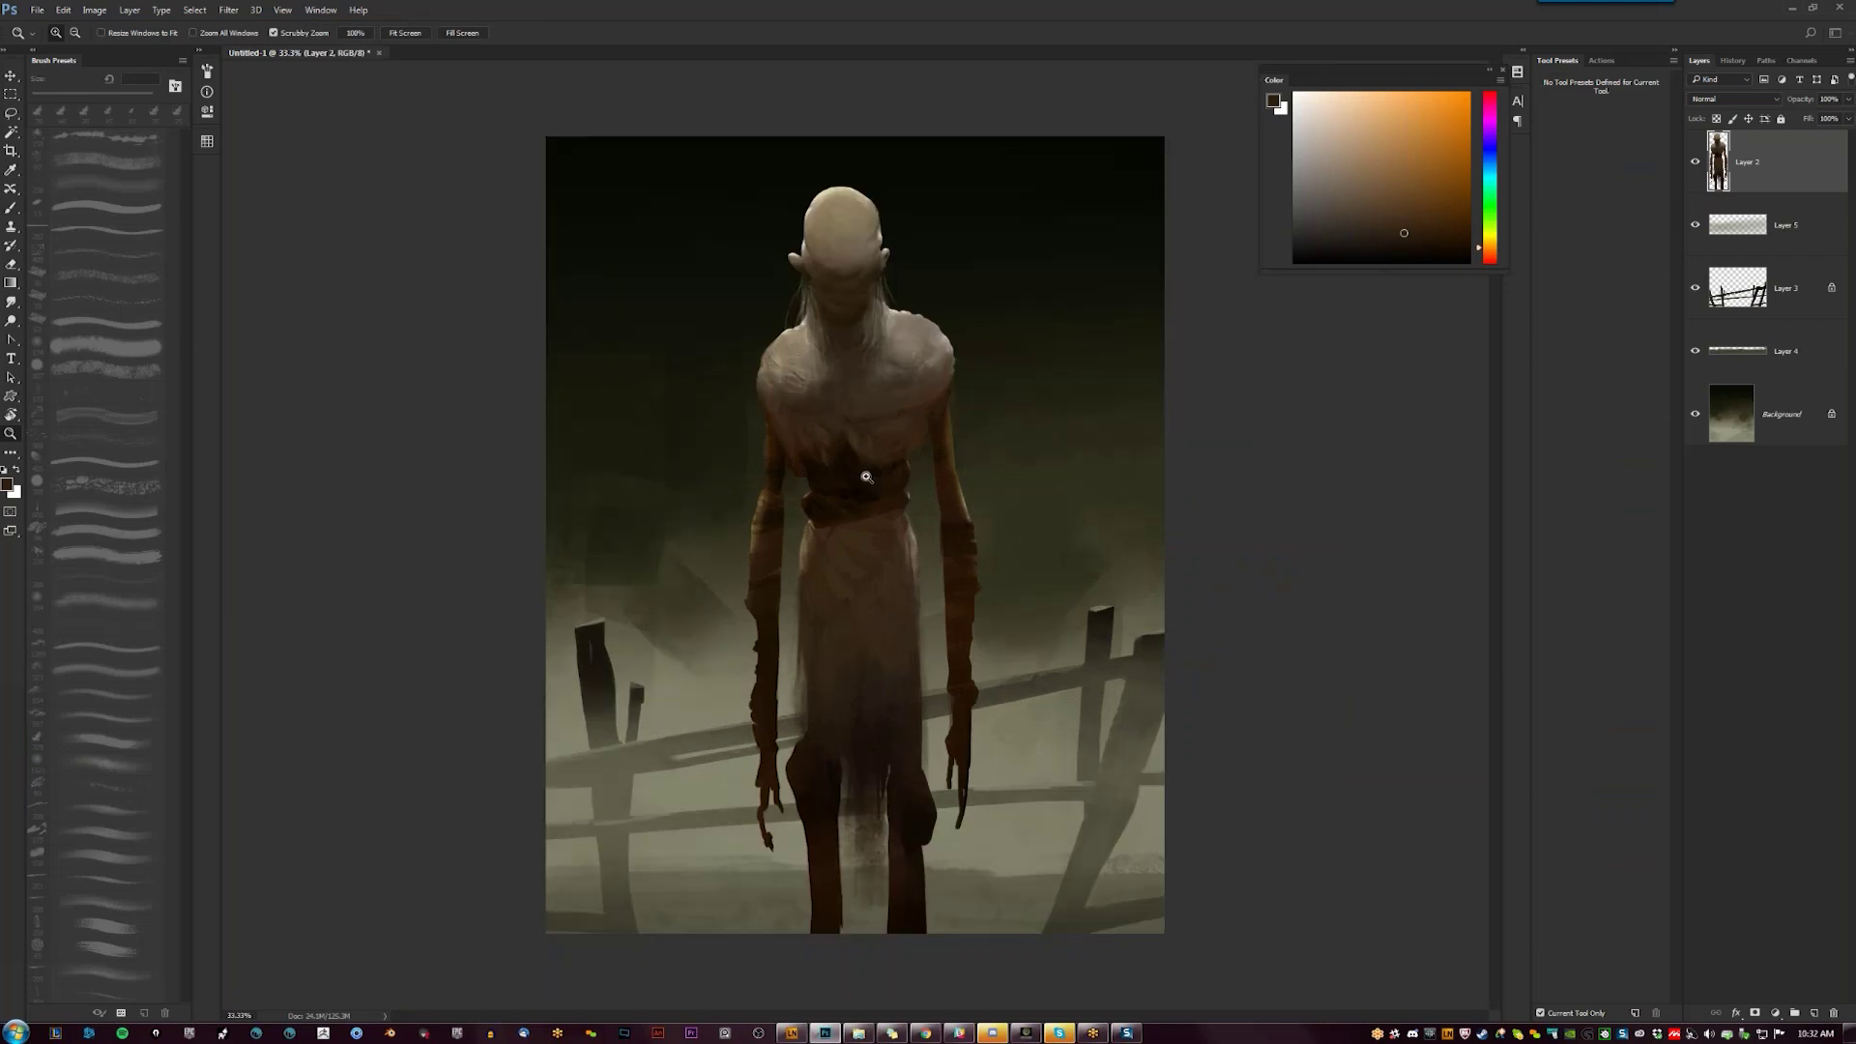
{"action": "key", "text": "b"}
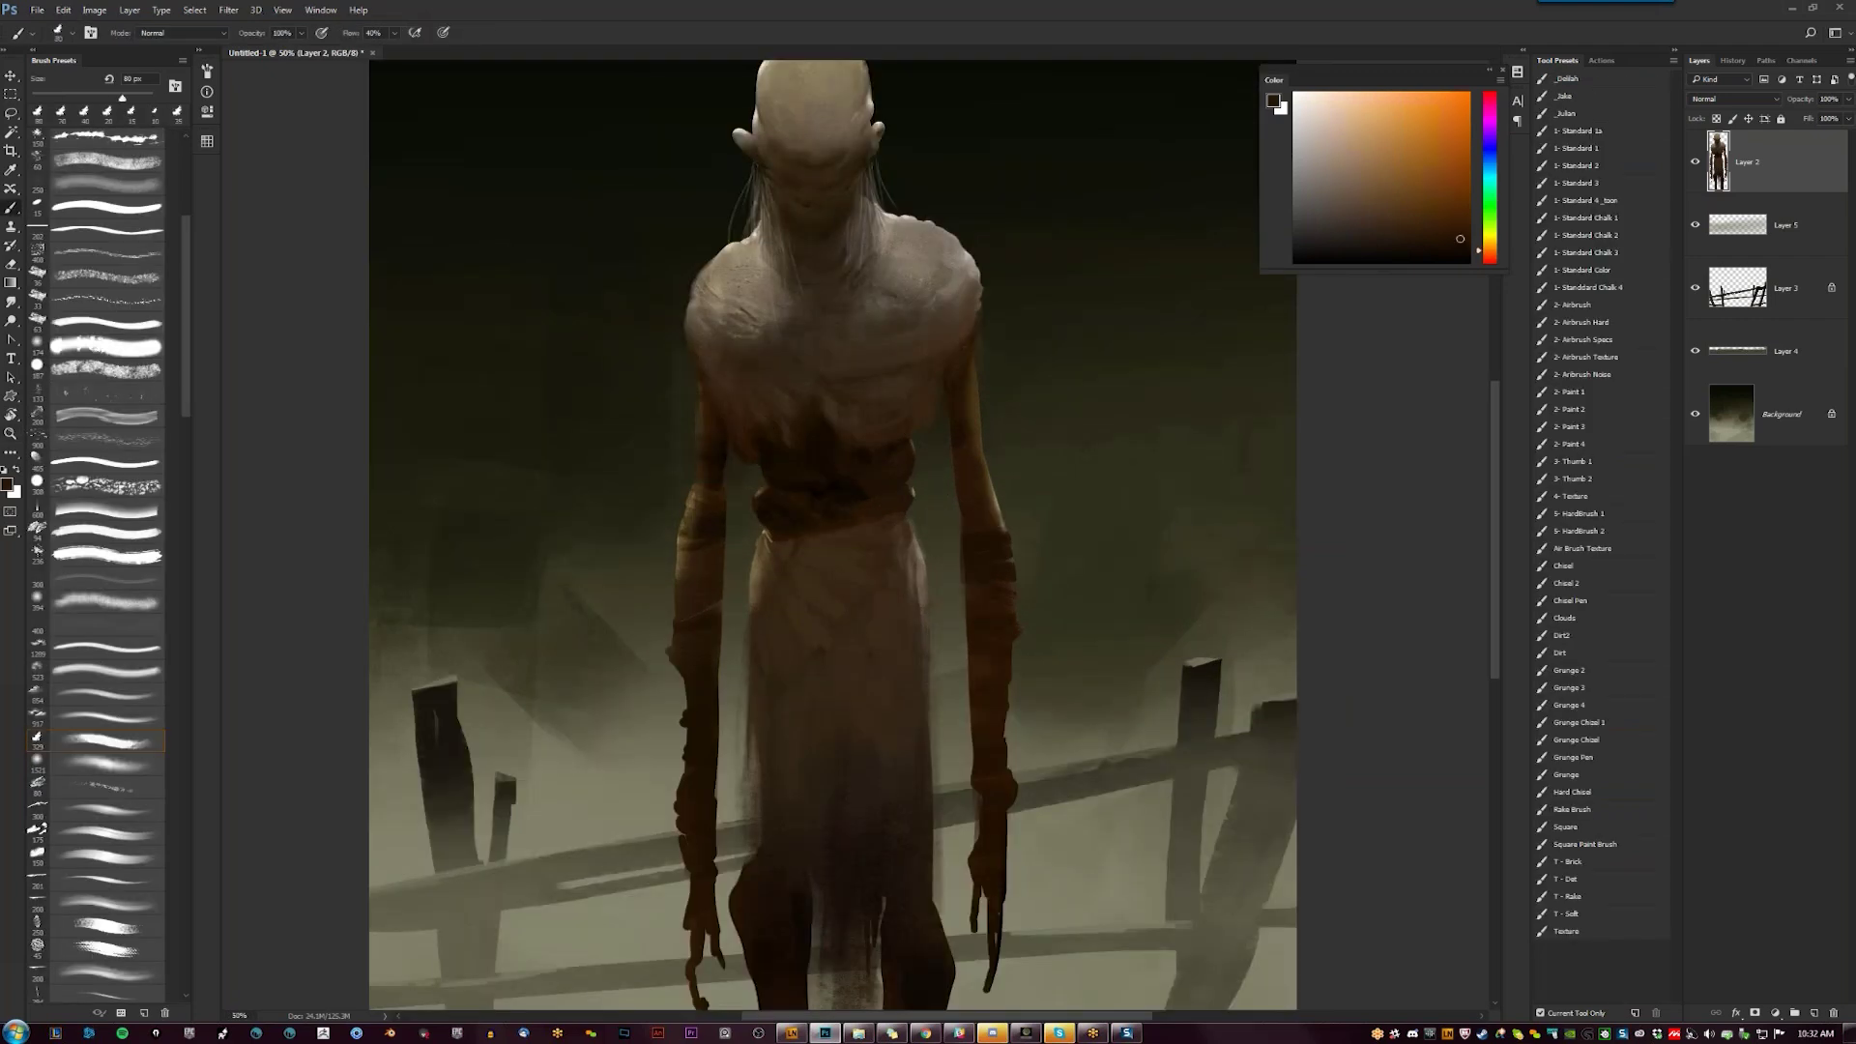
{"action": "key", "text": "bracketleft"}
{"action": "key", "text": "bracketleft"}
{"action": "key", "text": "bracketleft"}
{"action": "key", "text": "bracketleft"}
{"action": "key", "text": "bracketleft"}
{"action": "key", "text": "bracketleft"}
{"action": "key", "text": "bracketleft"}
{"action": "key", "text": "d"}
{"action": "key", "text": "bracketleft"}
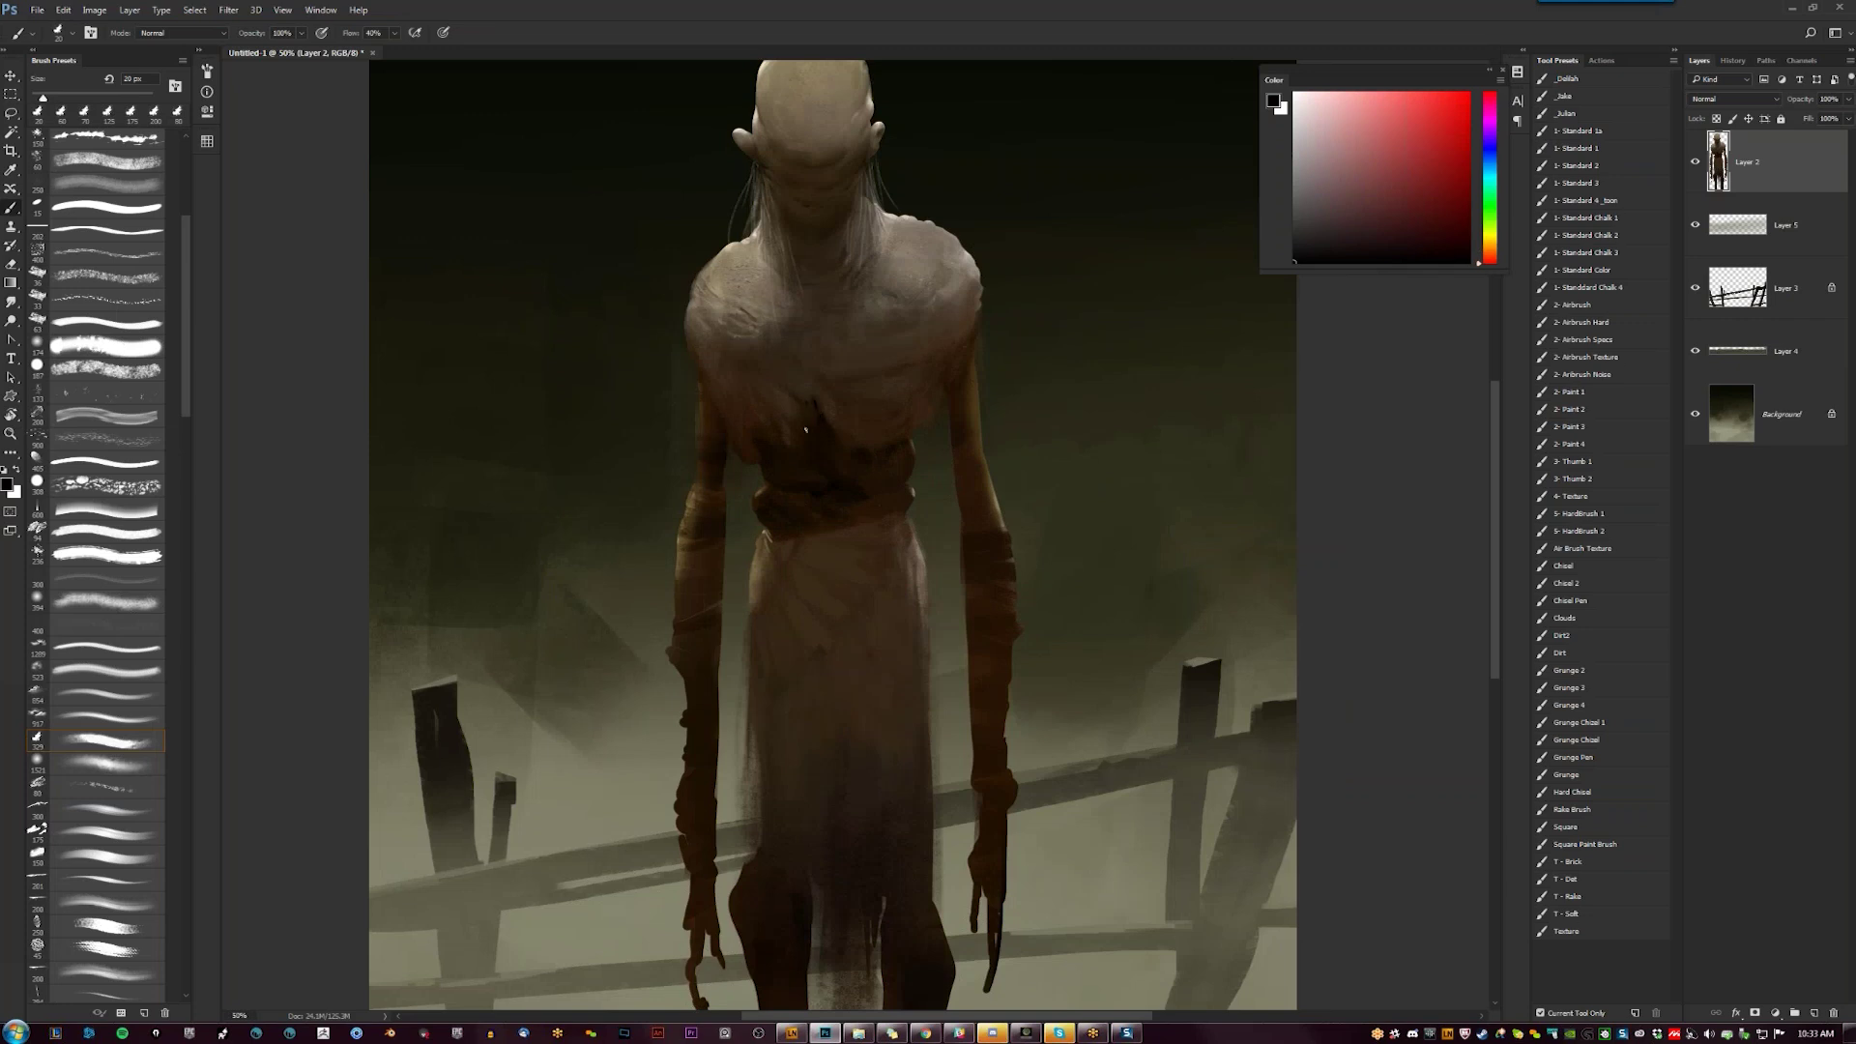
Paint finer black creases and gaps into the waist wrap, varying the brush between small sizes
{"action": "key", "text": "bracketright"}
{"action": "key", "text": "bracketleft"}
{"action": "key", "text": "bracketleft"}
{"action": "key", "text": "bracketleft"}
{"action": "key", "text": "bracketleft"}
{"action": "key", "text": "bracketleft"}
{"action": "key", "text": "bracketleft"}
{"action": "key", "text": "bracketleft"}
{"action": "key", "text": "bracketright"}
{"action": "key", "text": "bracketright"}
{"action": "key", "text": "bracketright"}
Sample a dark brown from the nape and enlarge the brush to 125 px for soft shading around it
{"action": "key", "text": "z"}
{"action": "left_click", "coordinate": [878, 576], "text": "alt"}
{"action": "left_click", "coordinate": [877, 575], "text": "alt"}
{"action": "left_click", "coordinate": [878, 575], "text": "alt"}
{"action": "left_click", "coordinate": [875, 572]}
{"action": "left_click", "coordinate": [875, 572]}
{"action": "left_click", "coordinate": [882, 544]}
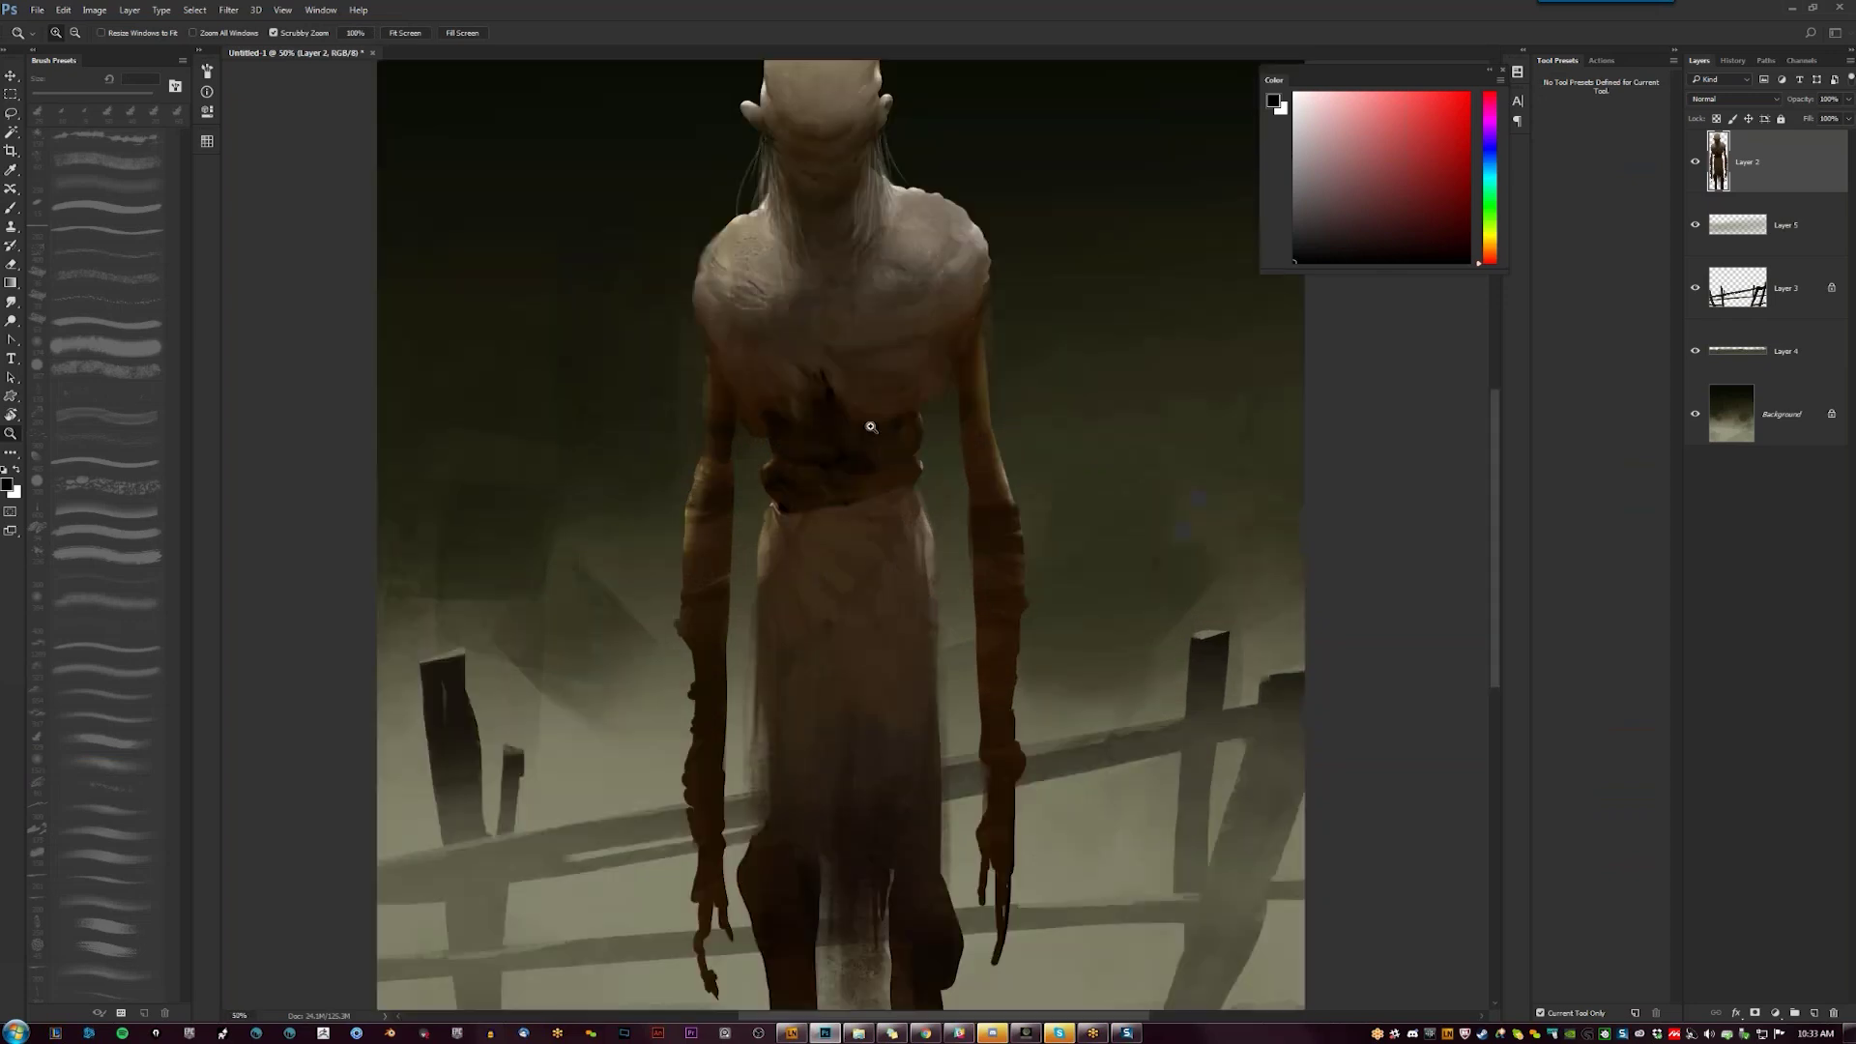
{"action": "key", "text": "b"}
{"action": "left_click_drag", "start_coordinate": [870, 426], "coordinate": [885, 587]}
{"action": "left_click", "coordinate": [839, 293], "text": "alt"}
{"action": "key", "text": "]"}
{"action": "key", "text": "]"}
{"action": "key", "text": "]"}
{"action": "key", "text": "]"}
{"action": "key", "text": "]"}
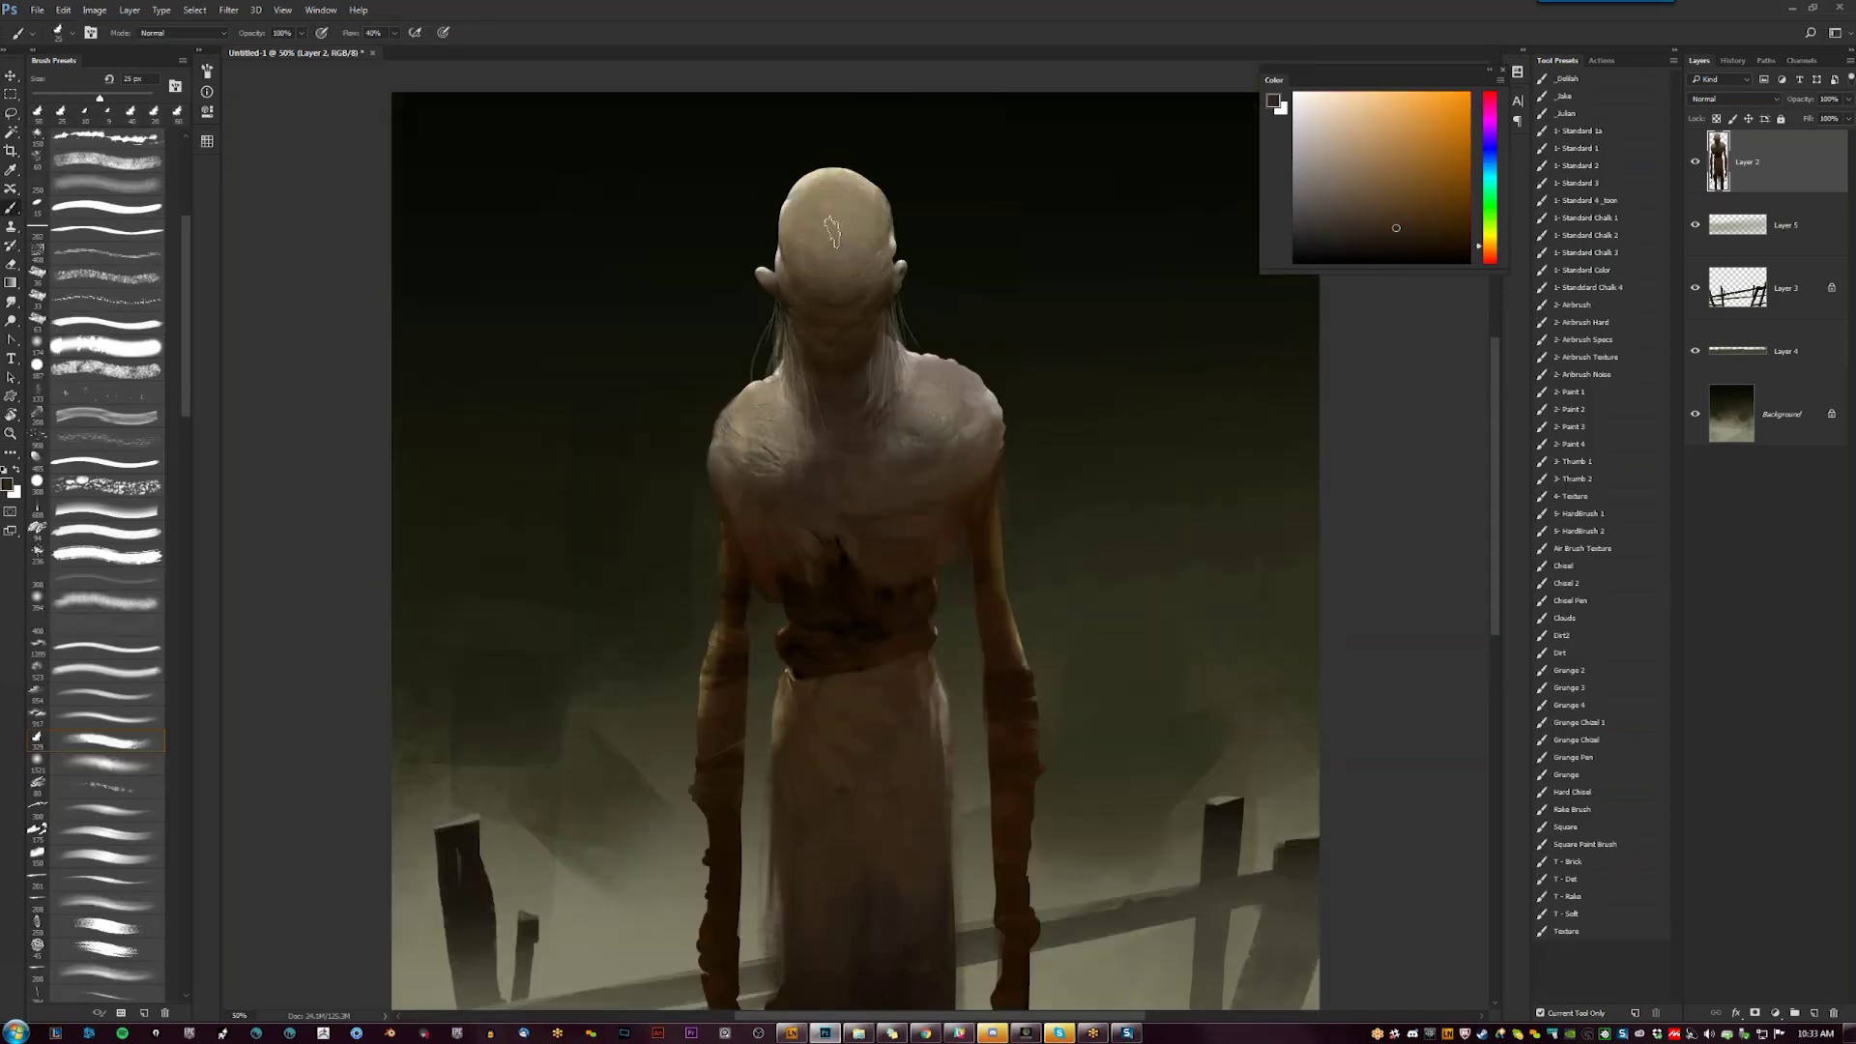
Flip the canvas back and paint dark reddish brown along the upper left arm with a 40 px brush
{"action": "key", "text": "z"}
{"action": "key", "text": "ctrl+minus"}
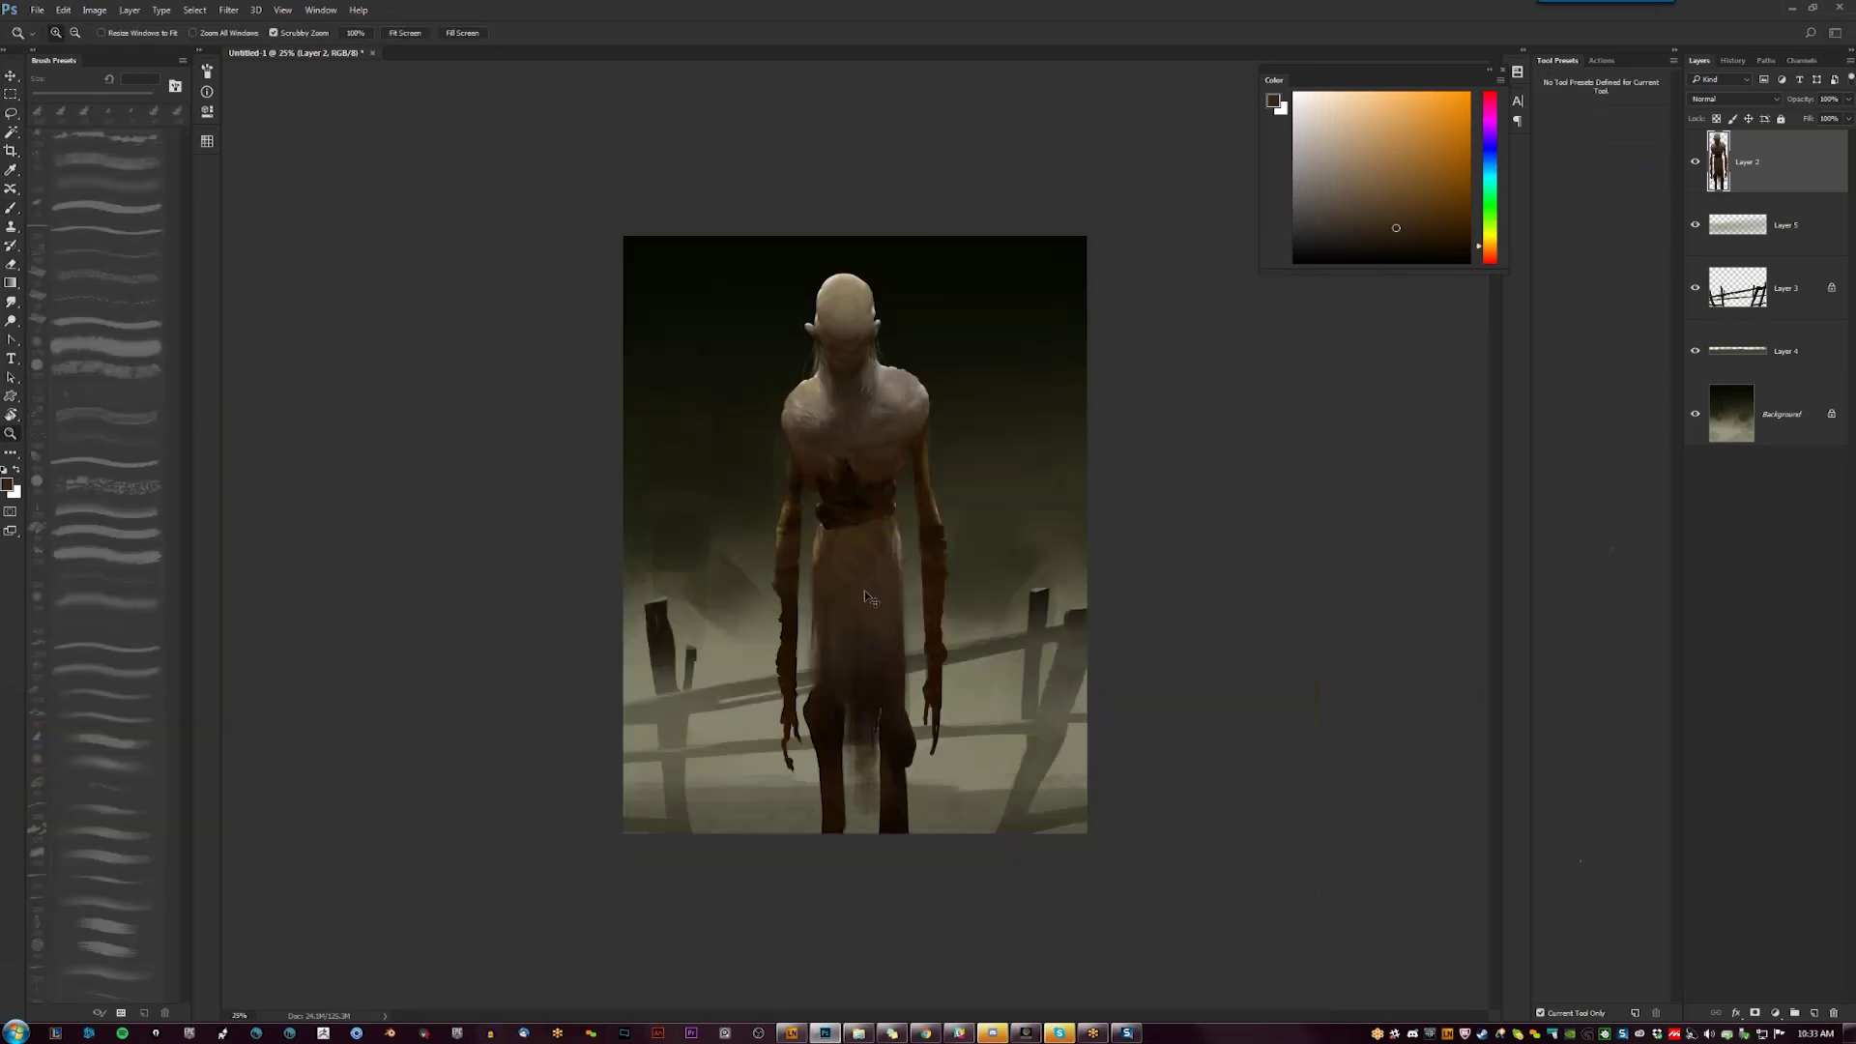
{"action": "left_click", "coordinate": [865, 596]}
{"action": "key", "text": "b"}
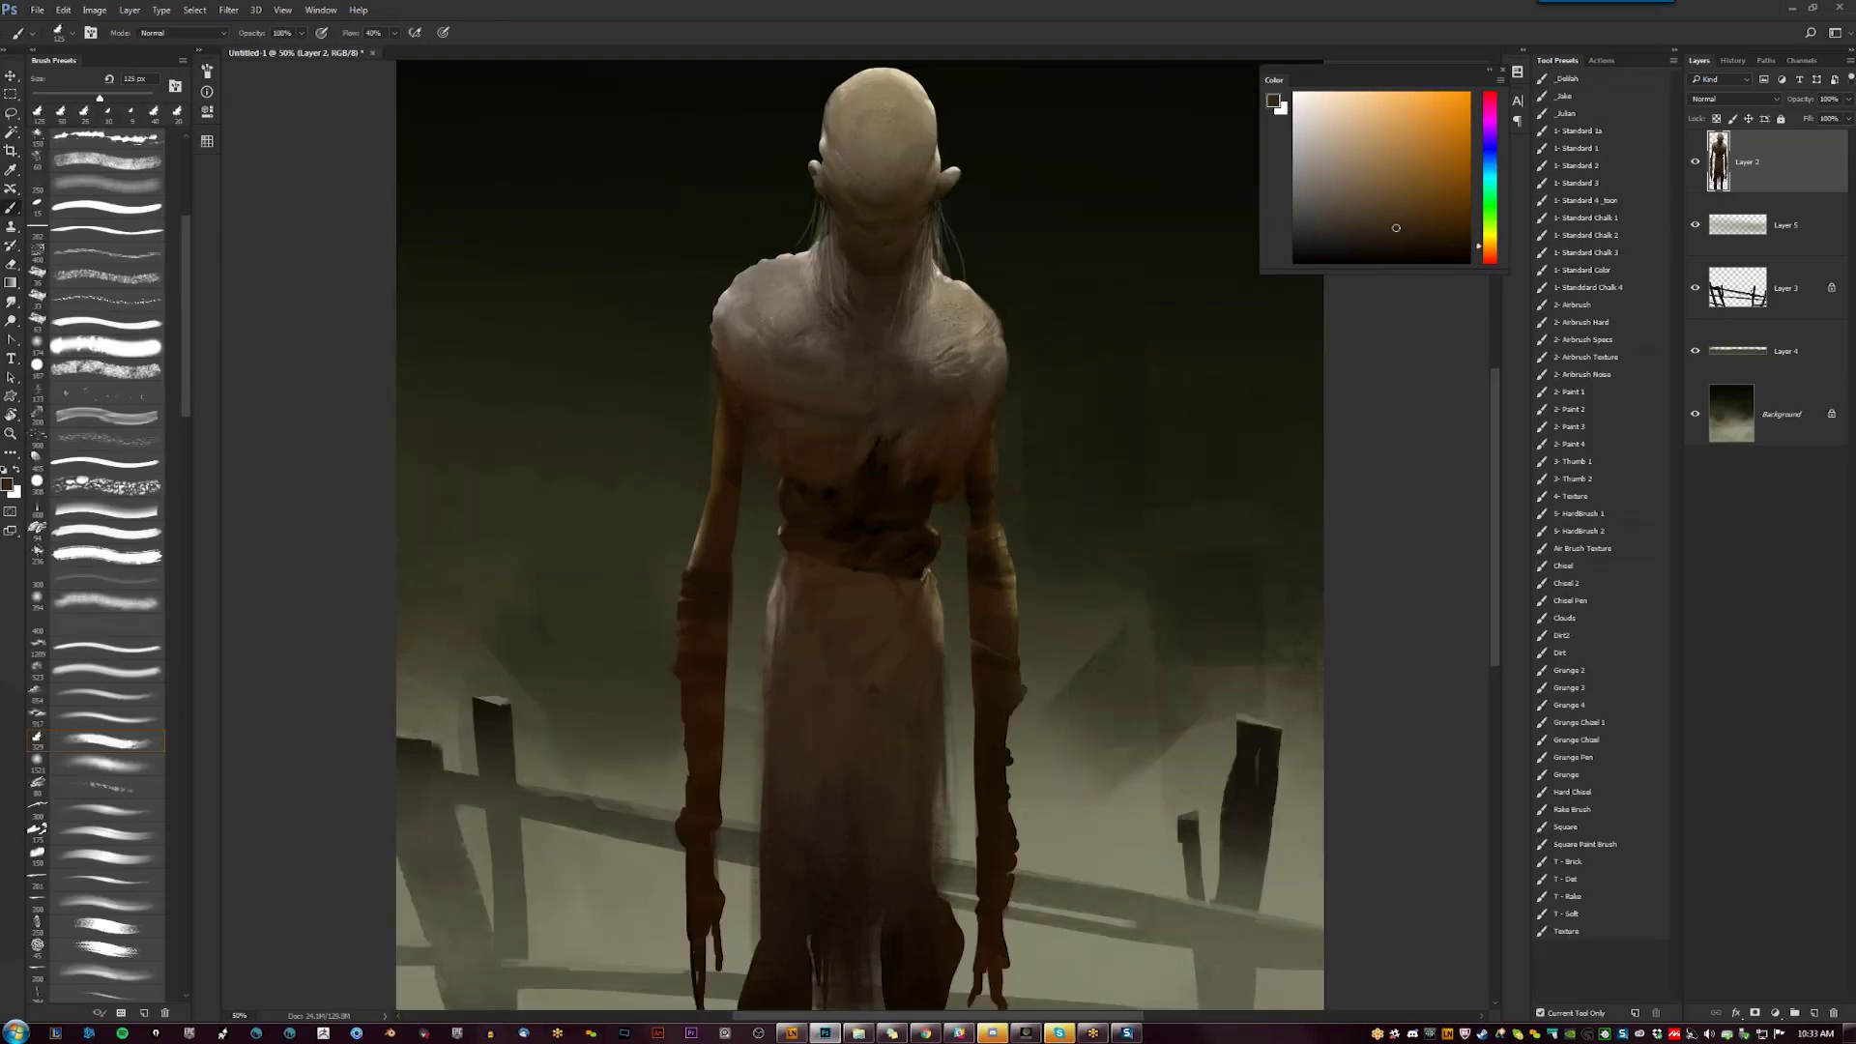
{"action": "key", "text": "["}
{"action": "key", "text": "["}
{"action": "key", "text": "["}
{"action": "key", "text": "["}
{"action": "key", "text": "["}
{"action": "key", "text": "["}
{"action": "key", "text": "["}
{"action": "key", "text": "["}
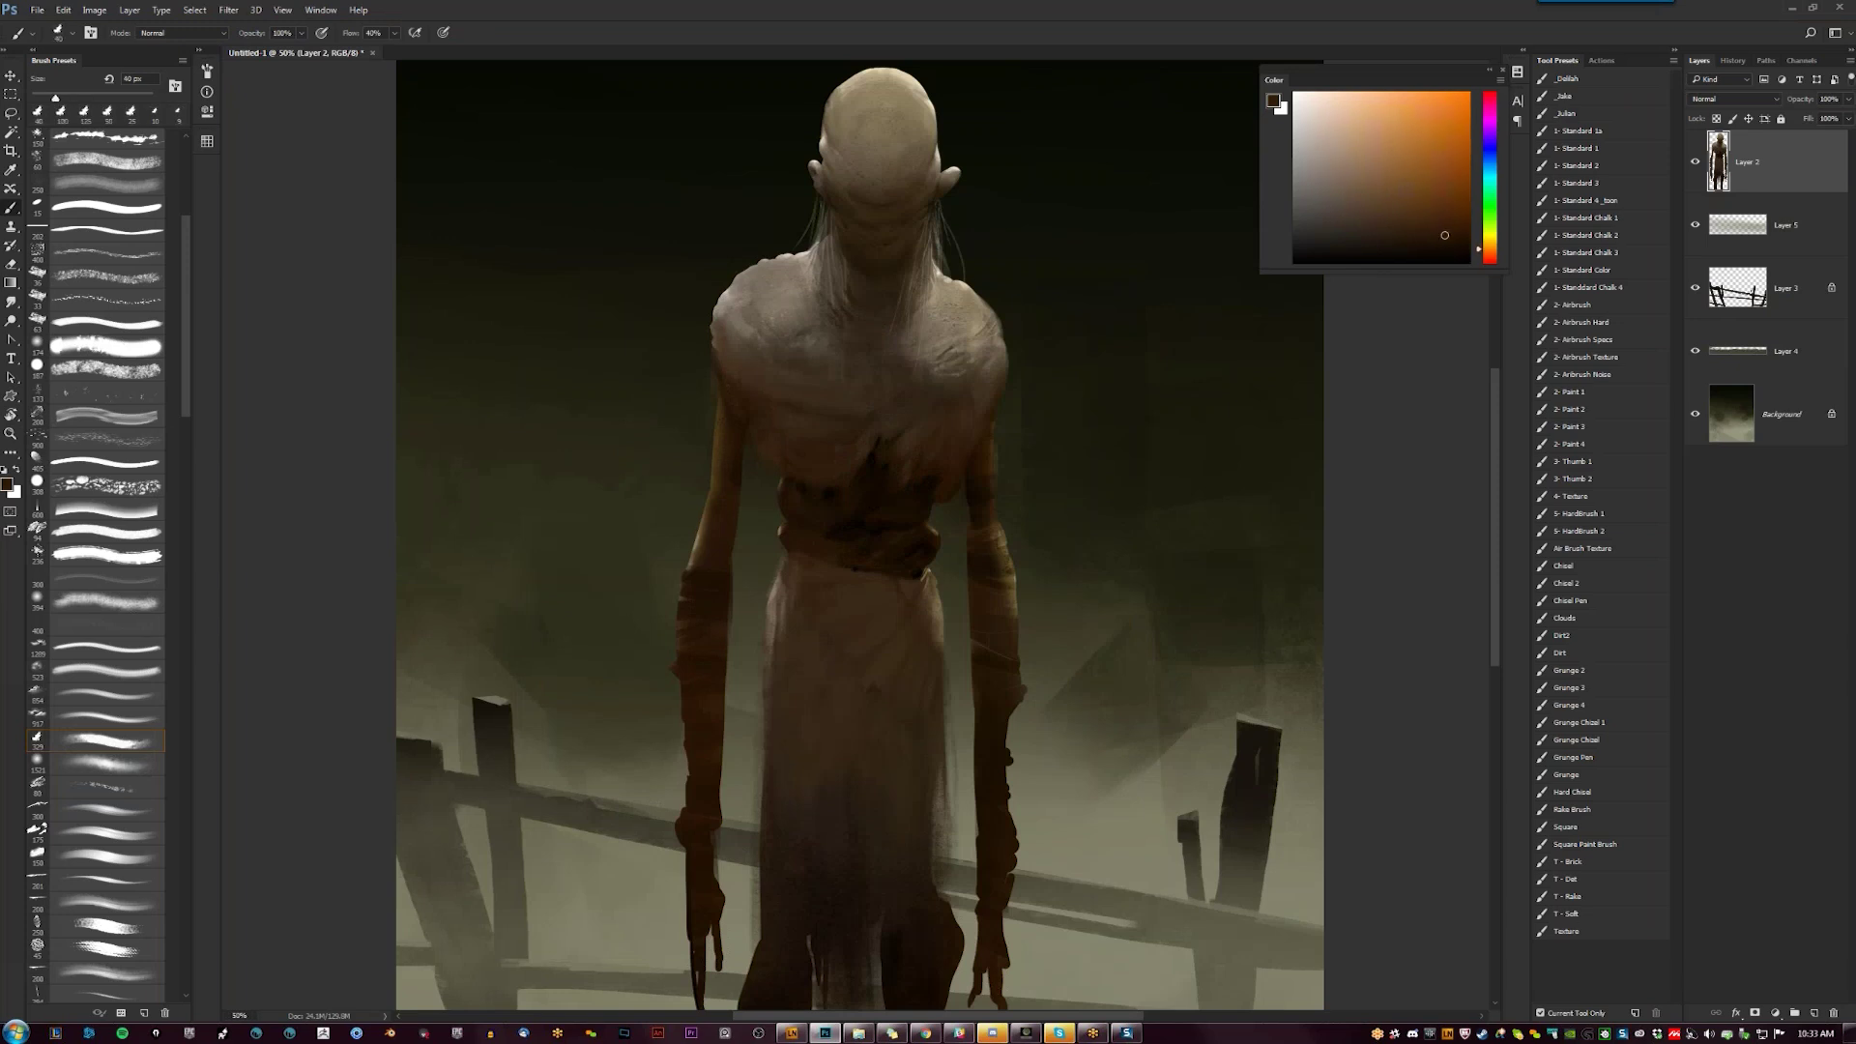
{"action": "left_click_drag", "start_coordinate": [720, 426], "coordinate": [717, 464]}
Blend sampled brown tones down the left arm to the top of the forearm wrap
{"action": "left_click", "coordinate": [720, 454], "text": "alt"}
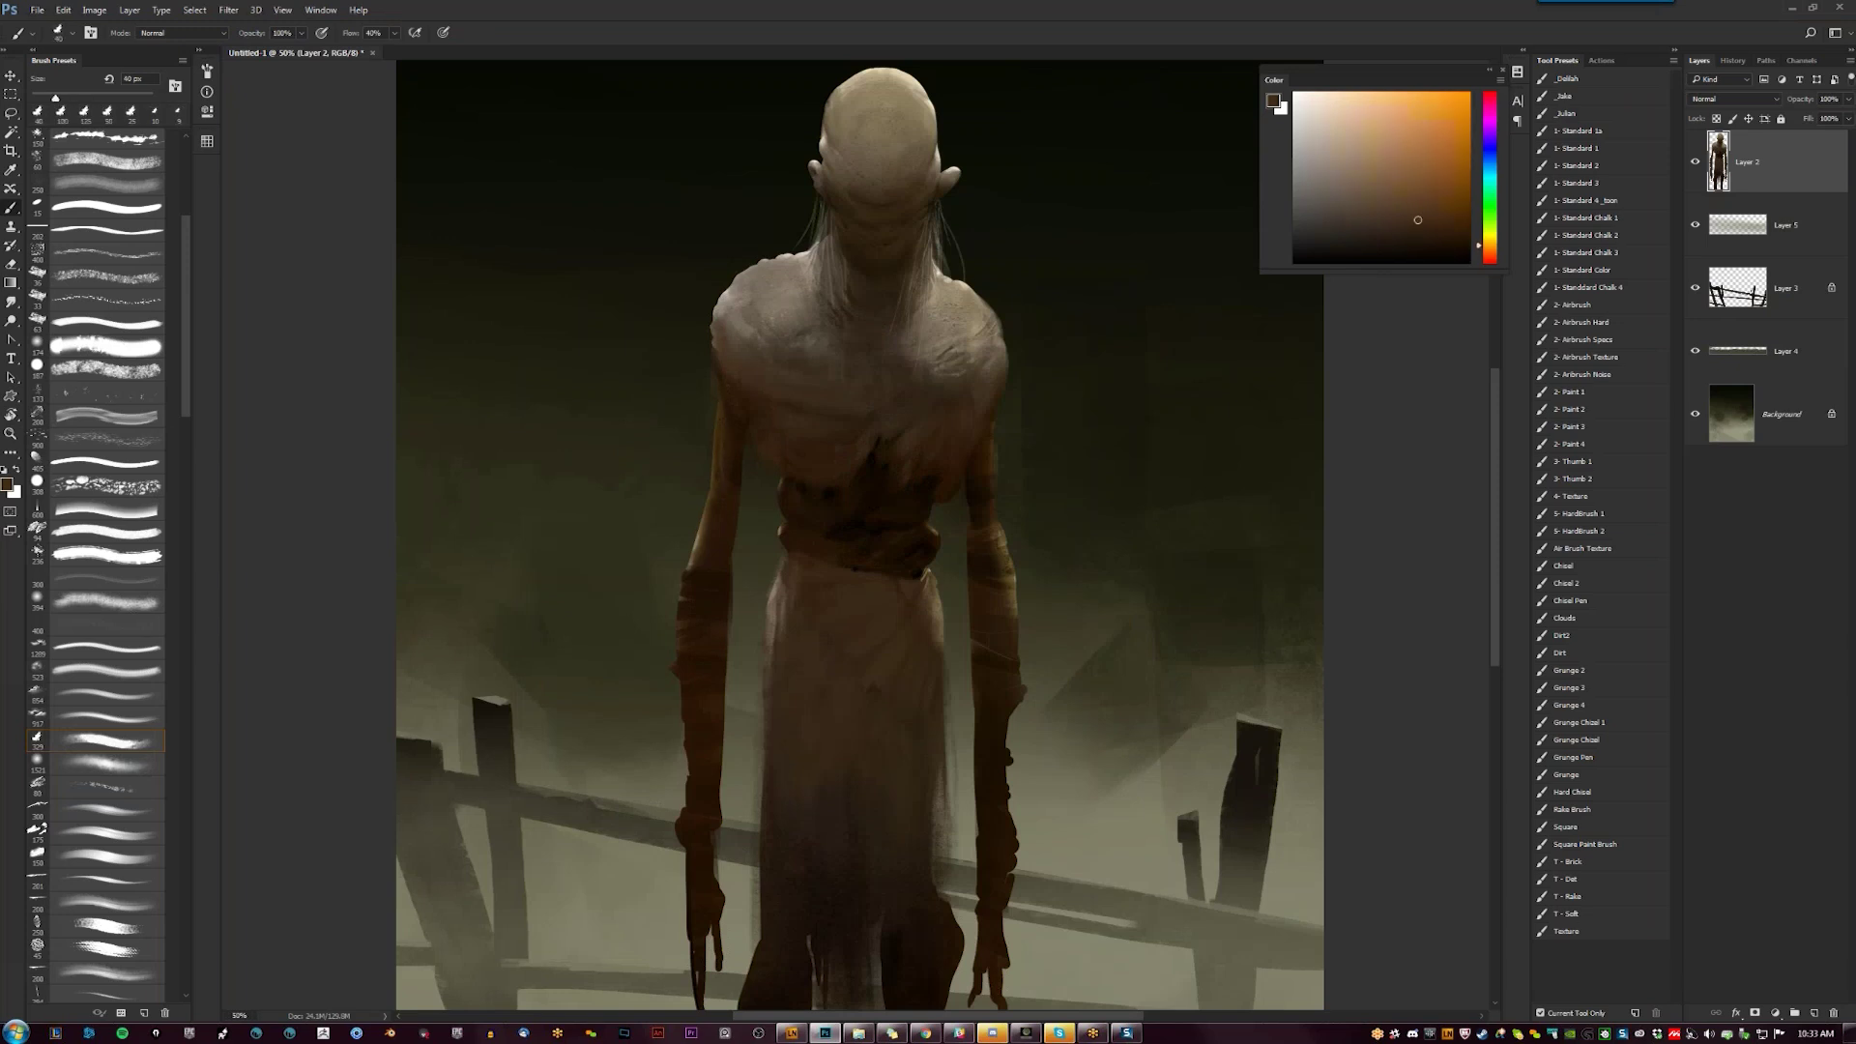
{"action": "left_click_drag", "start_coordinate": [721, 480], "coordinate": [696, 566]}
{"action": "left_click", "coordinate": [715, 512], "text": "alt"}
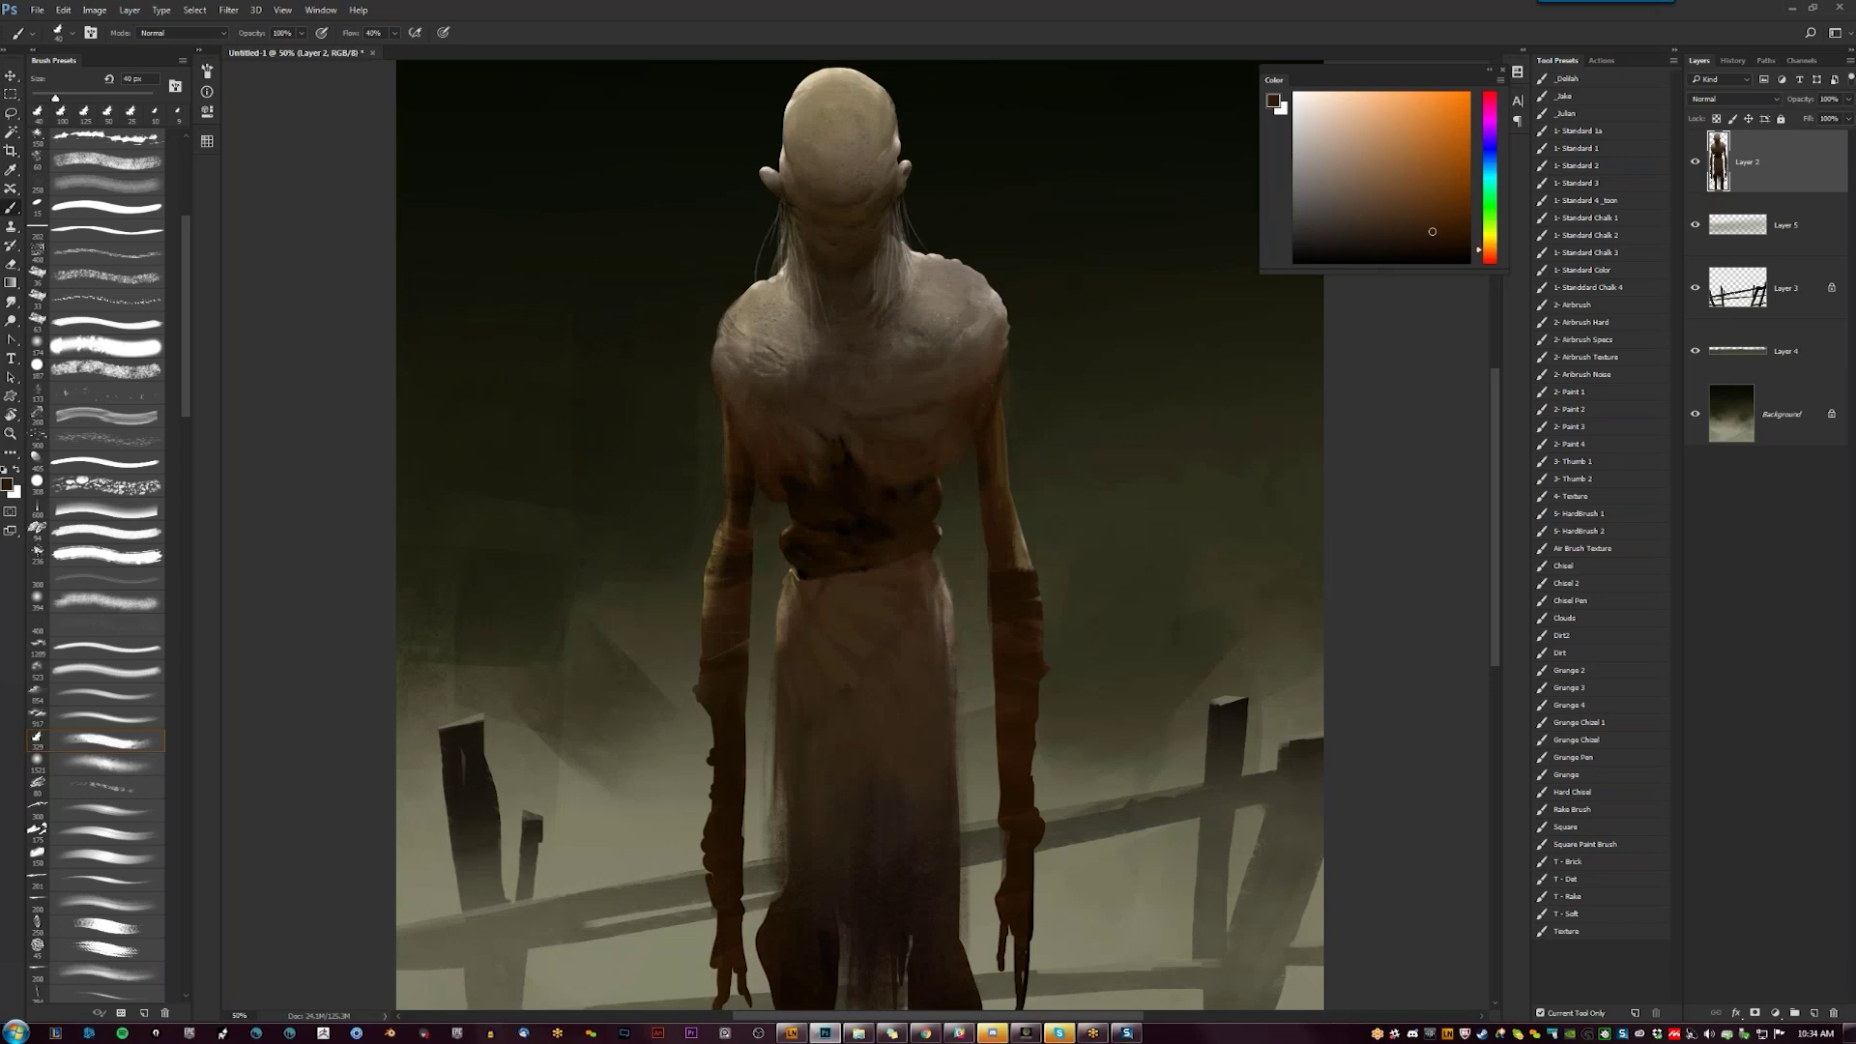
Blend sampled light and dark tones over the shoulder and upper back with the 40 px brush
{"action": "left_click", "coordinate": [755, 338], "text": "alt"}
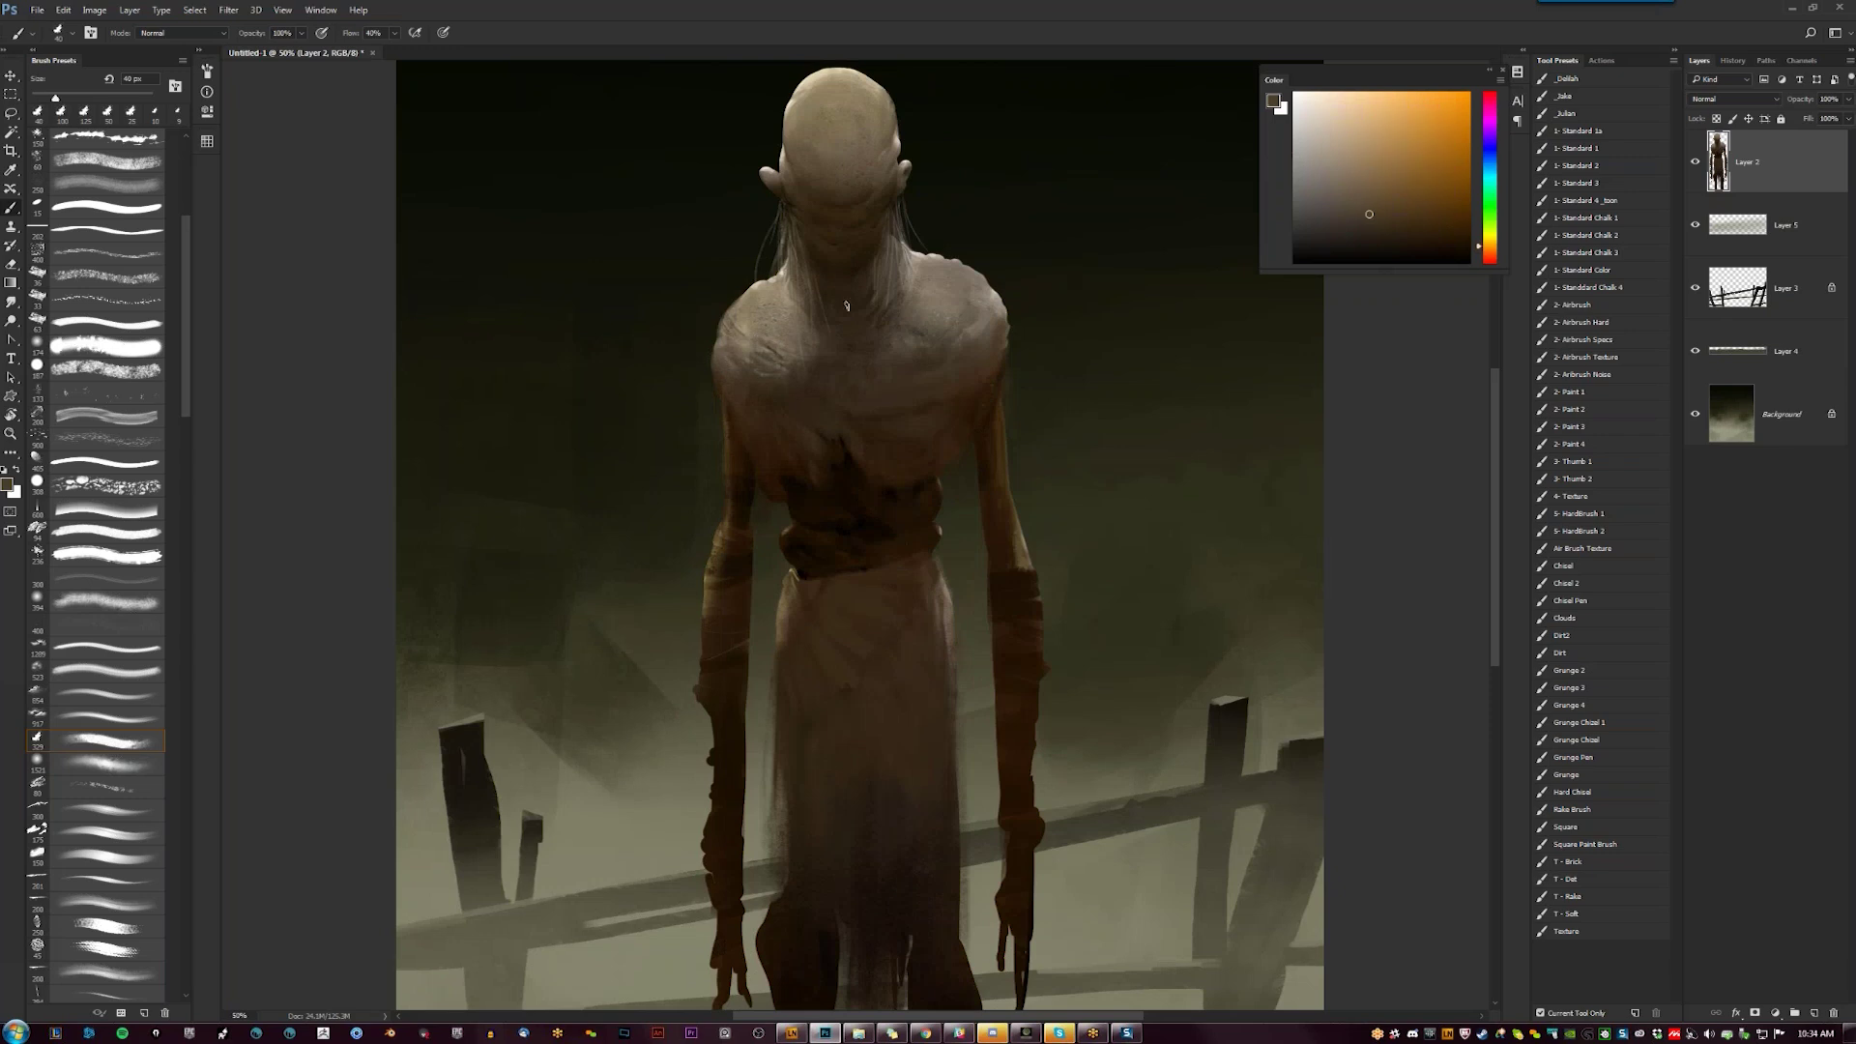
{"action": "left_click", "coordinate": [767, 301], "text": "alt"}
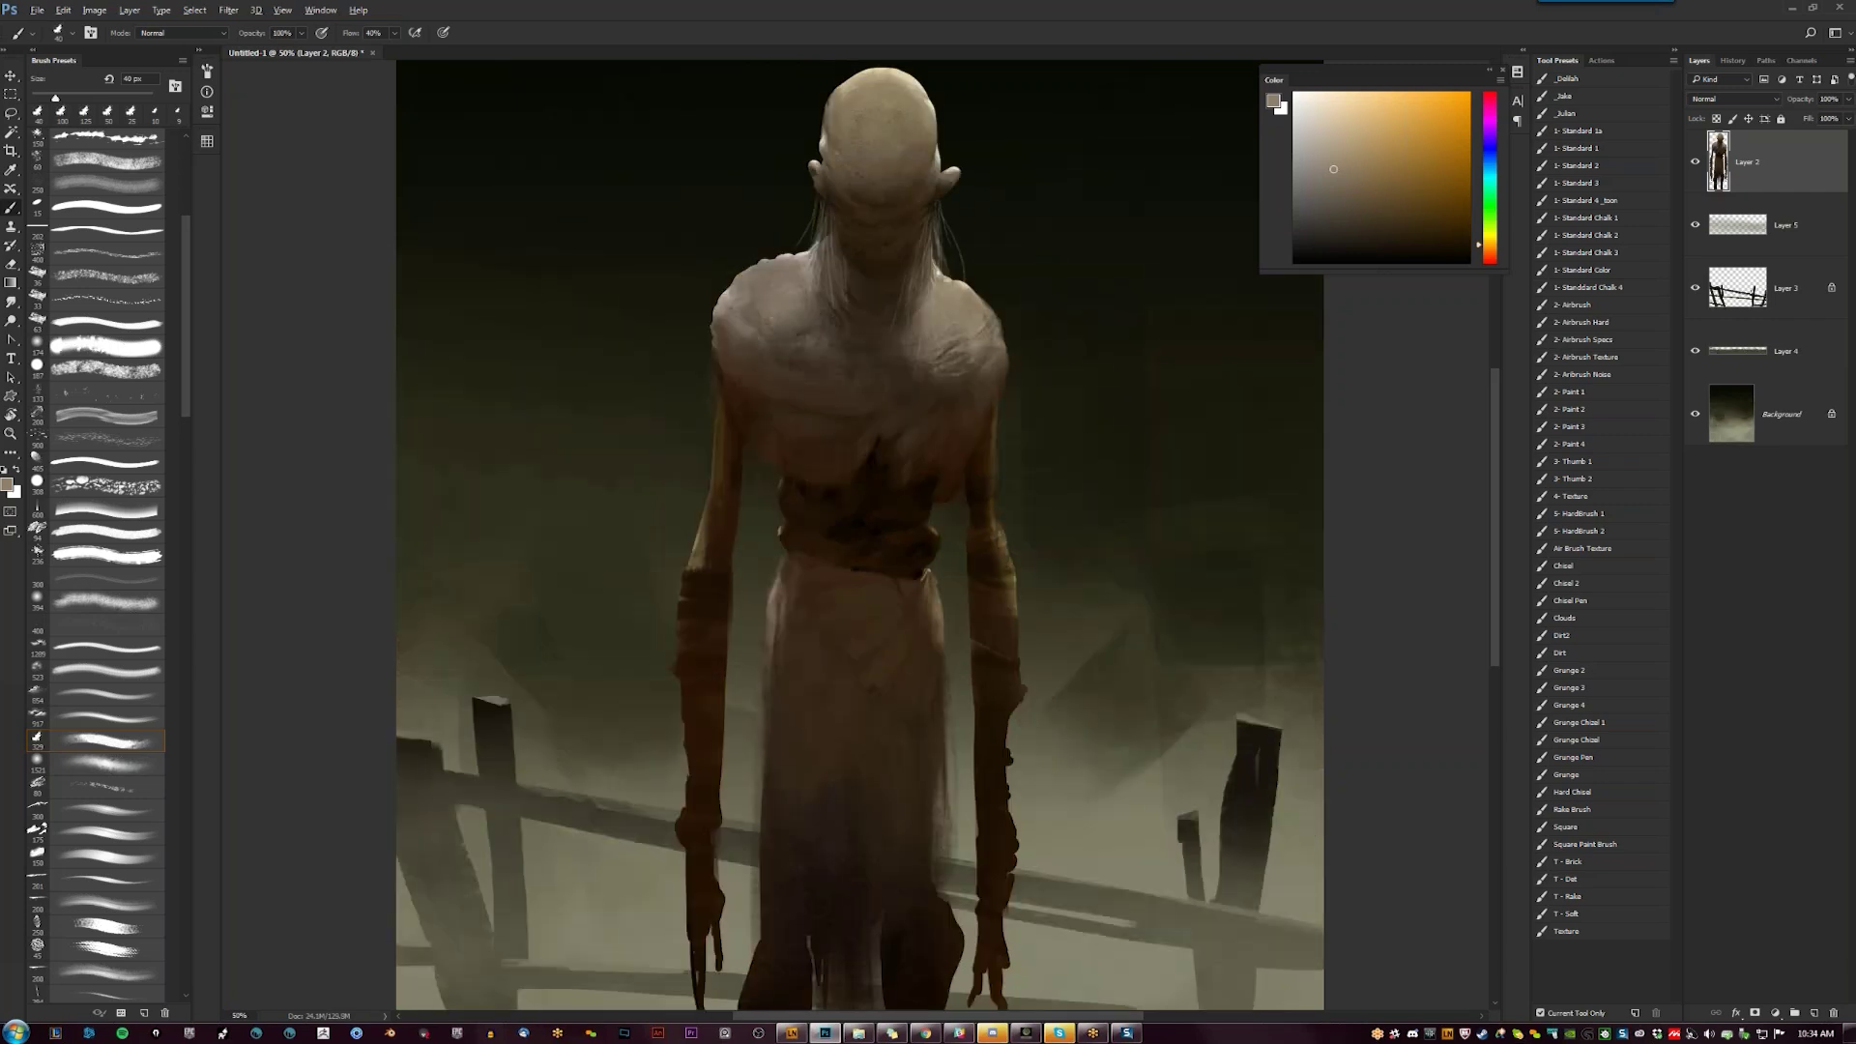
{"action": "left_click", "coordinate": [769, 394], "text": "alt"}
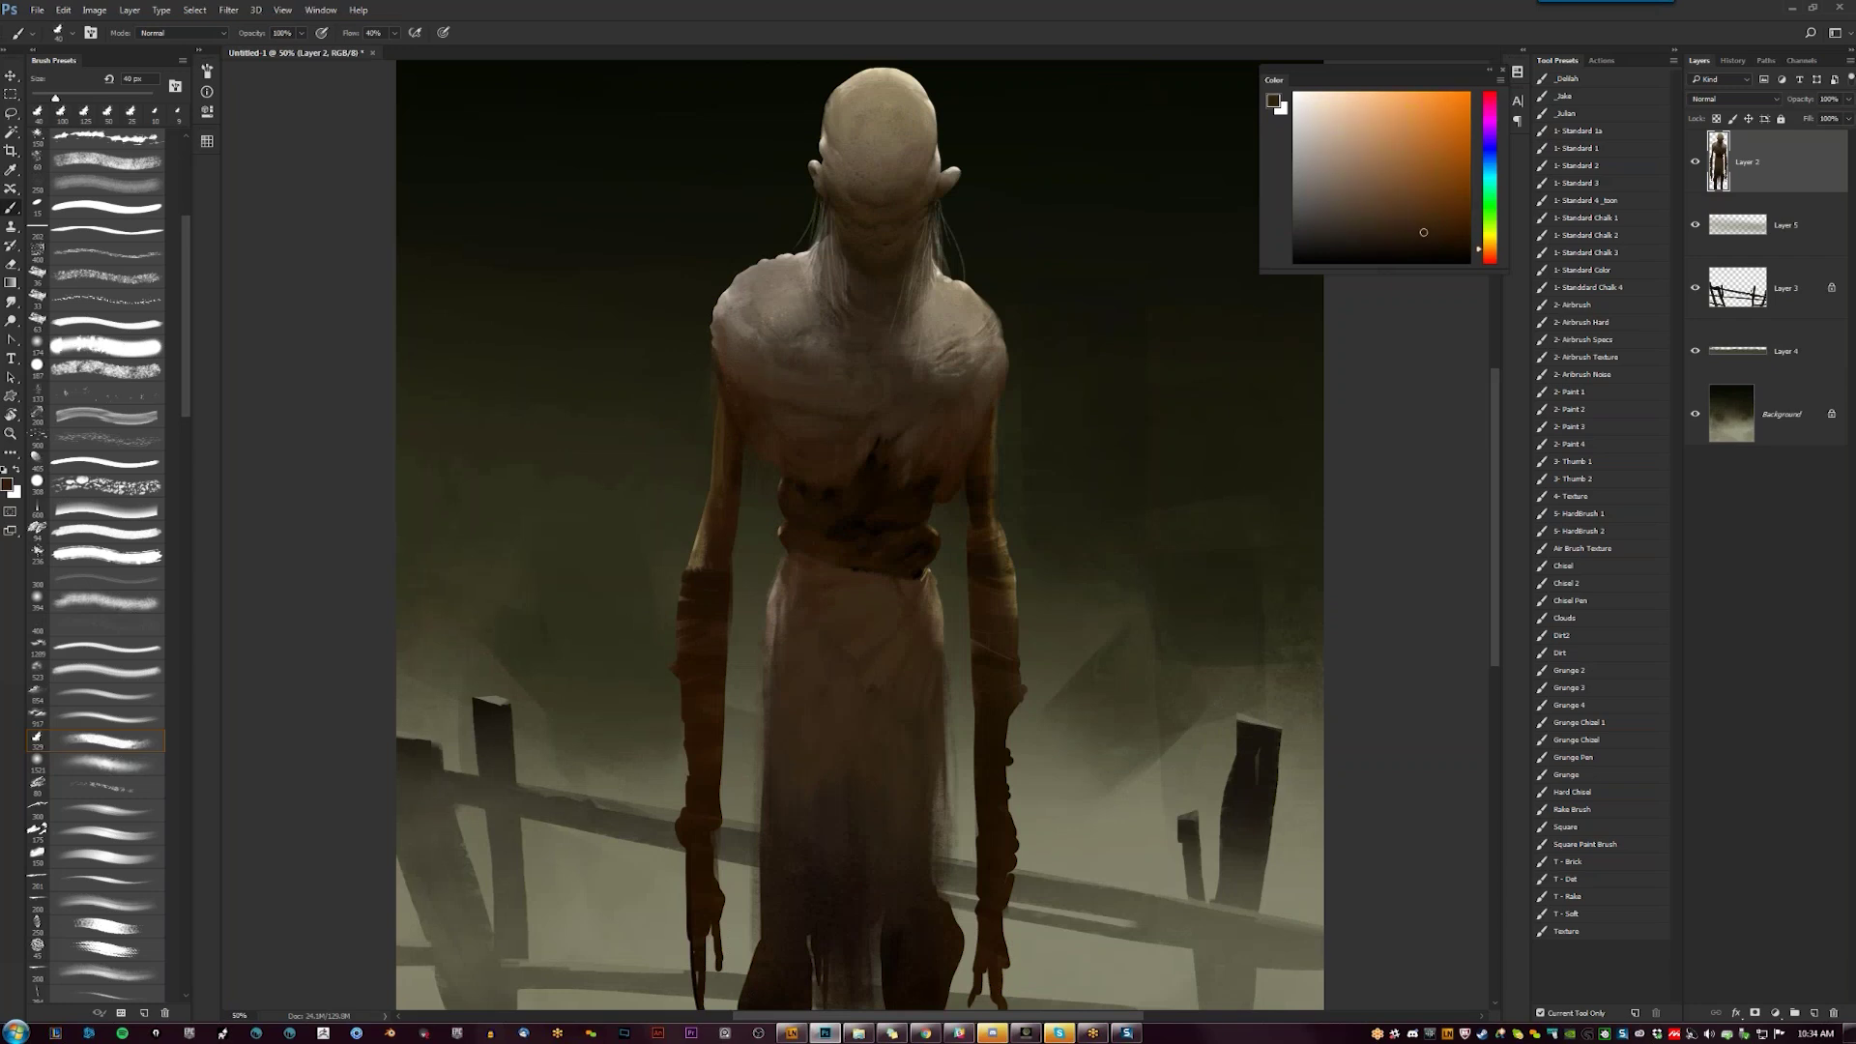
Sample a grey-brown from the left shoulder's outer edge with an 8 px brush and switch to the Smudge tool
{"action": "key", "text": "bracketleft"}
{"action": "key", "text": "bracketleft"}
{"action": "key", "text": "bracketleft"}
{"action": "key", "text": "bracketleft"}
{"action": "key", "text": "bracketleft"}
{"action": "key", "text": "bracketleft"}
{"action": "key", "text": "bracketleft"}
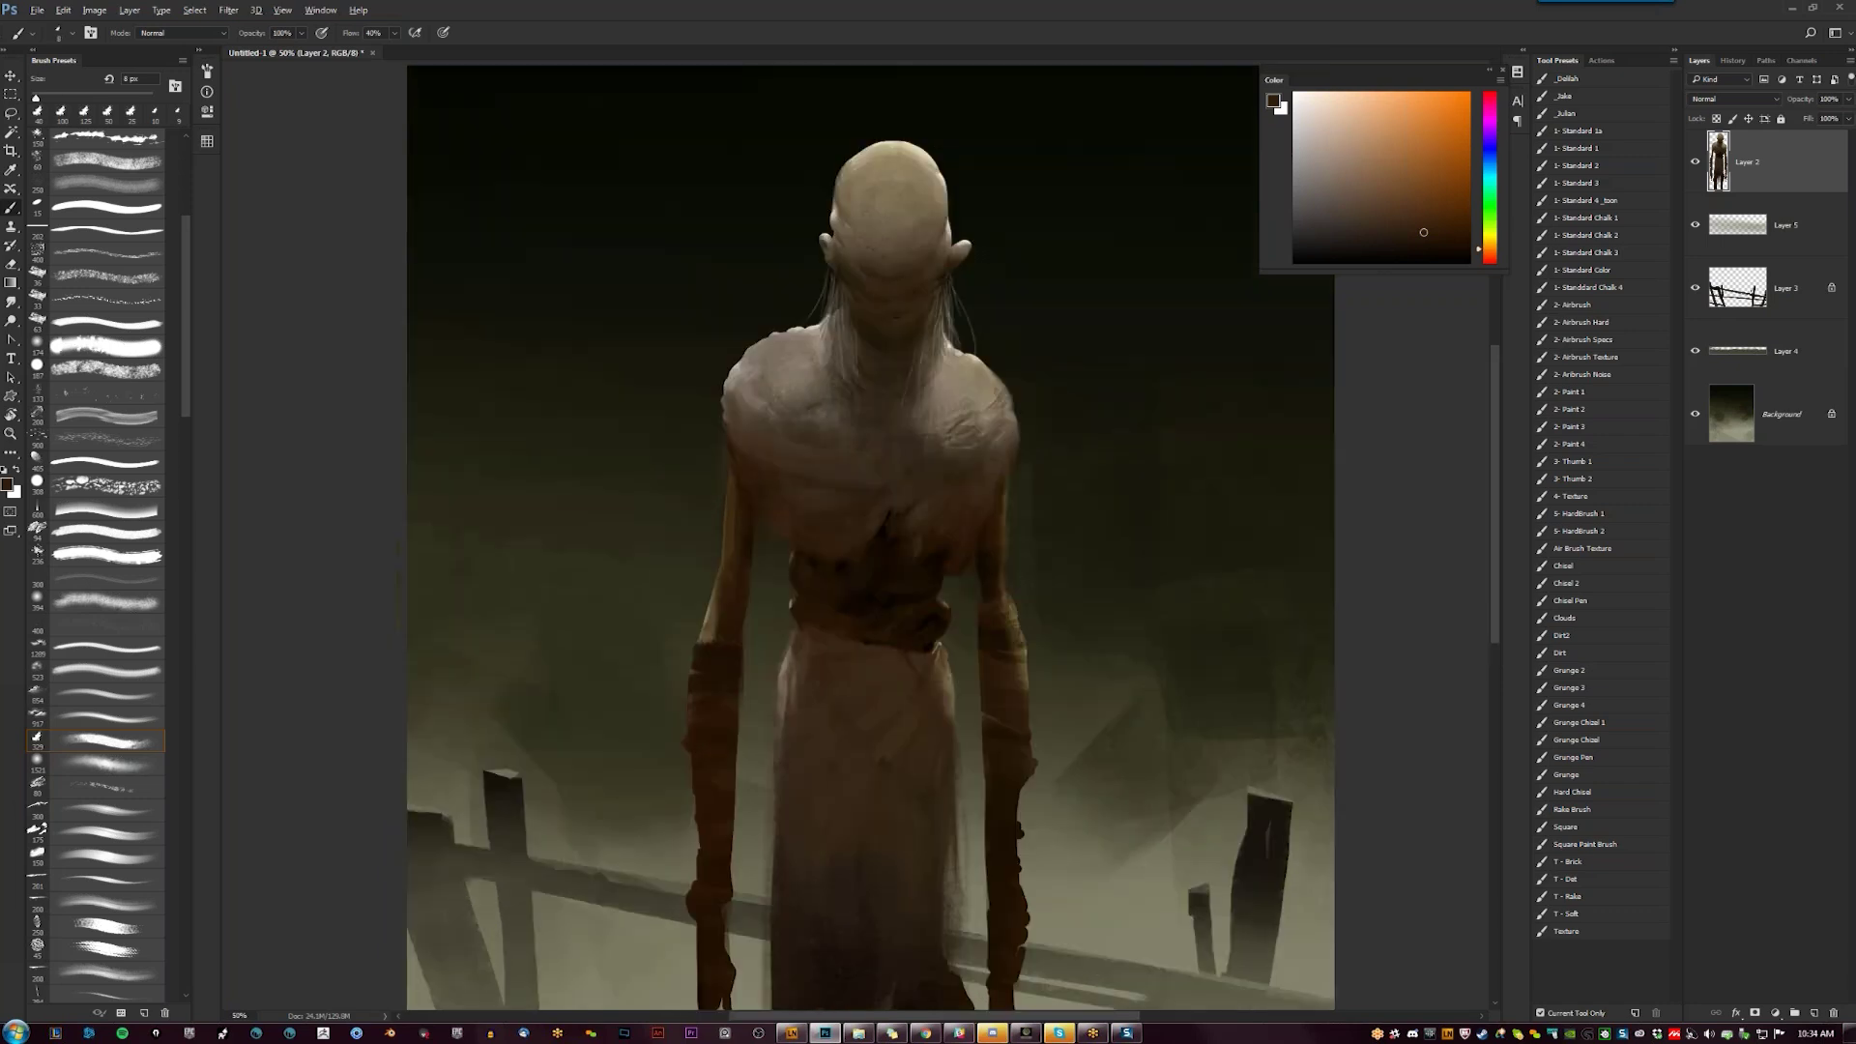
{"action": "left_click", "coordinate": [760, 395], "text": "alt"}
{"action": "key", "text": "r"}
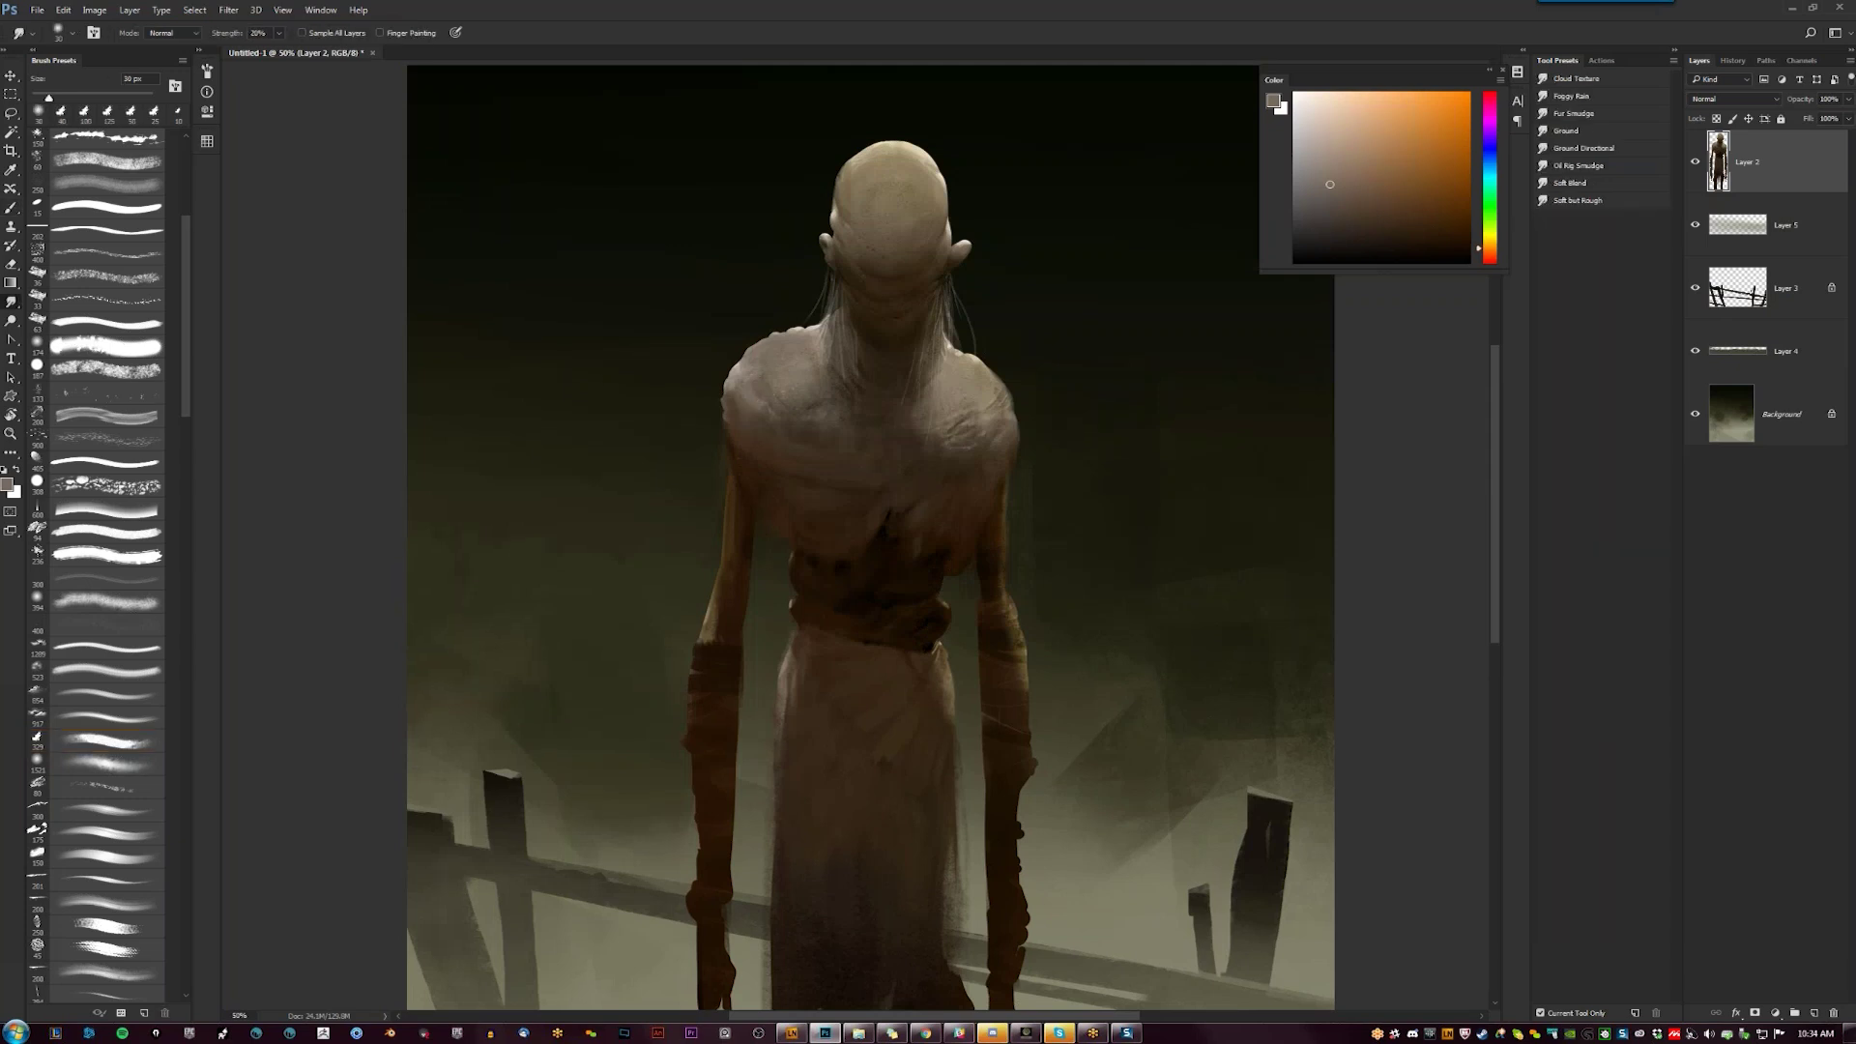
Return to the soft streaky brush preset and enlarge it to 40 px for blending the shoulders
{"action": "key", "text": "b"}
{"action": "left_click", "coordinate": [107, 742]}
{"action": "key", "text": "bracketright"}
{"action": "key", "text": "bracketright"}
{"action": "key", "text": "bracketright"}
{"action": "key", "text": "bracketright"}
{"action": "key", "text": "bracketright"}
{"action": "key", "text": "bracketright"}
{"action": "key", "text": "bracketright"}
{"action": "key", "text": "bracketright"}
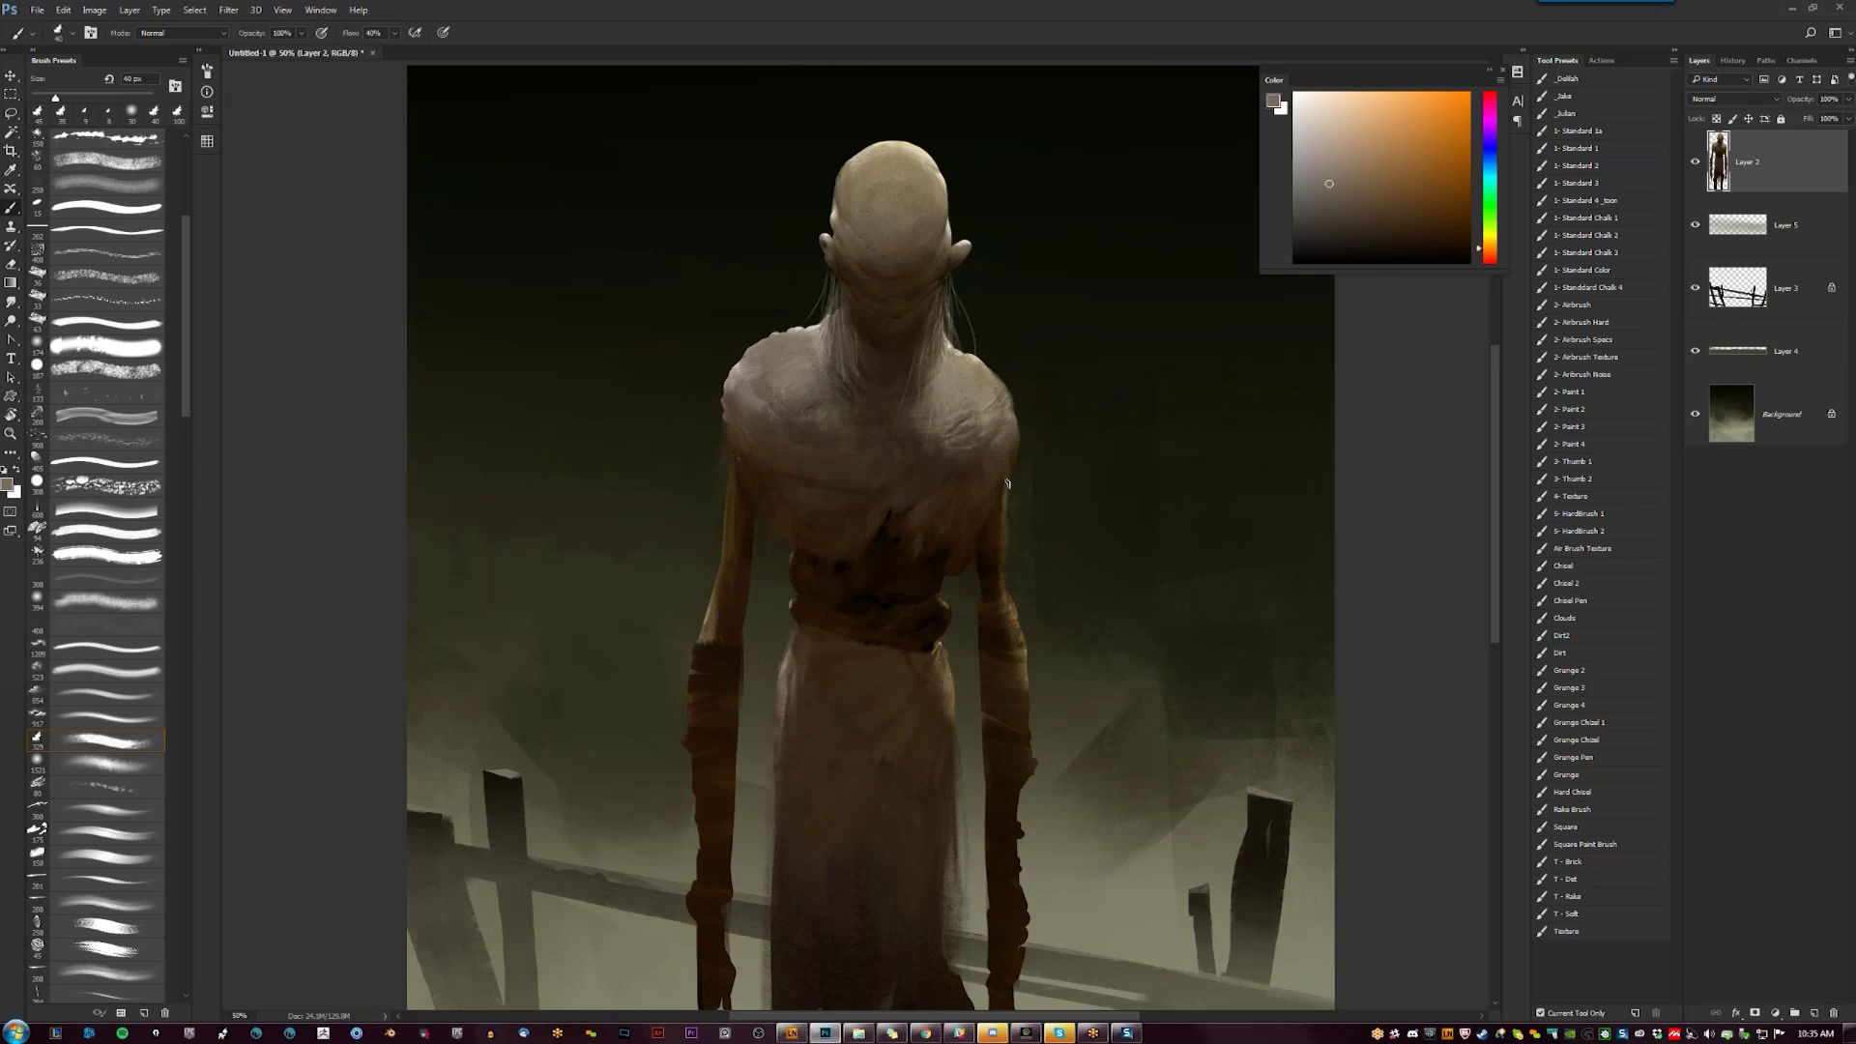
Reset the painting colour to black and set the brush to 20 px for dark accents around the waist cloth
{"action": "key", "text": "bracketleft"}
{"action": "key", "text": "bracketleft"}
{"action": "key", "text": "bracketleft"}
{"action": "key", "text": "bracketleft"}
{"action": "key", "text": "bracketleft"}
{"action": "key", "text": "bracketleft"}
{"action": "key", "text": "bracketleft"}
{"action": "key", "text": "bracketleft"}
{"action": "key", "text": "bracketright"}
{"action": "scroll", "coordinate": [966, 570], "scroll_direction": "down", "scroll_amount": 4}
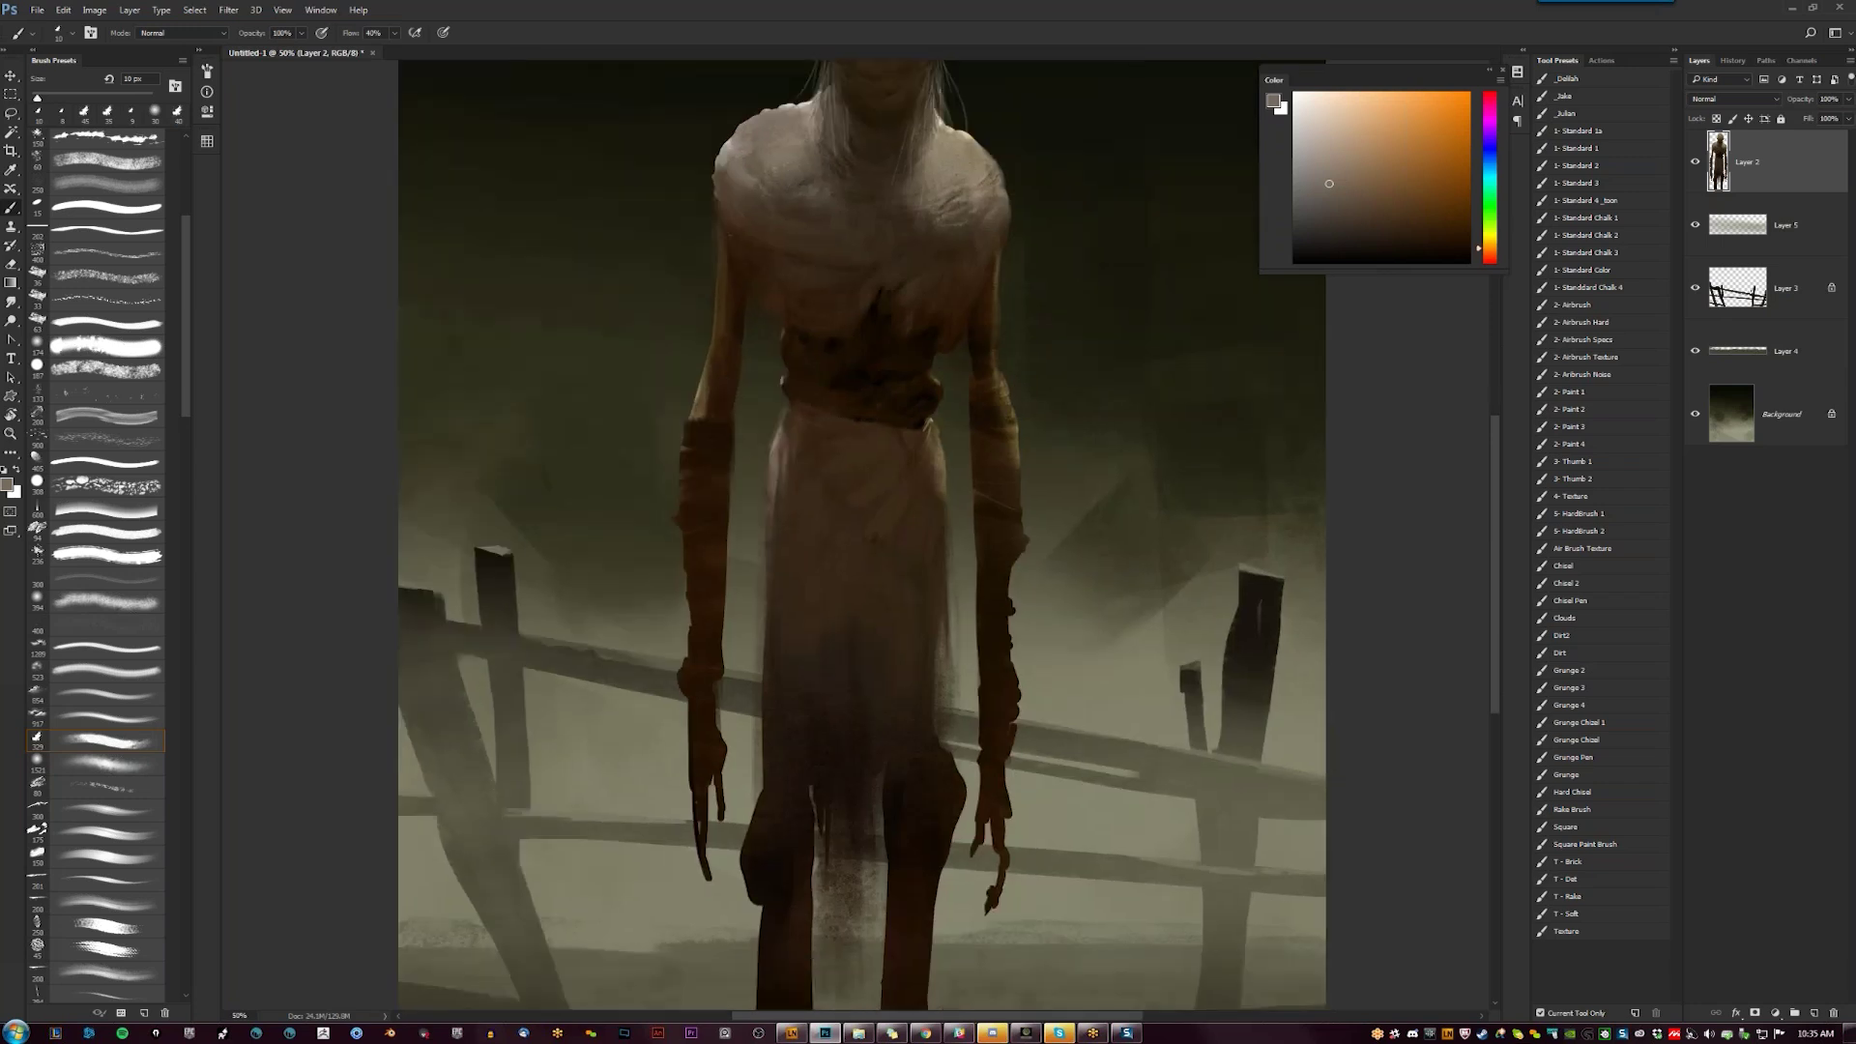
{"action": "key", "text": "d"}
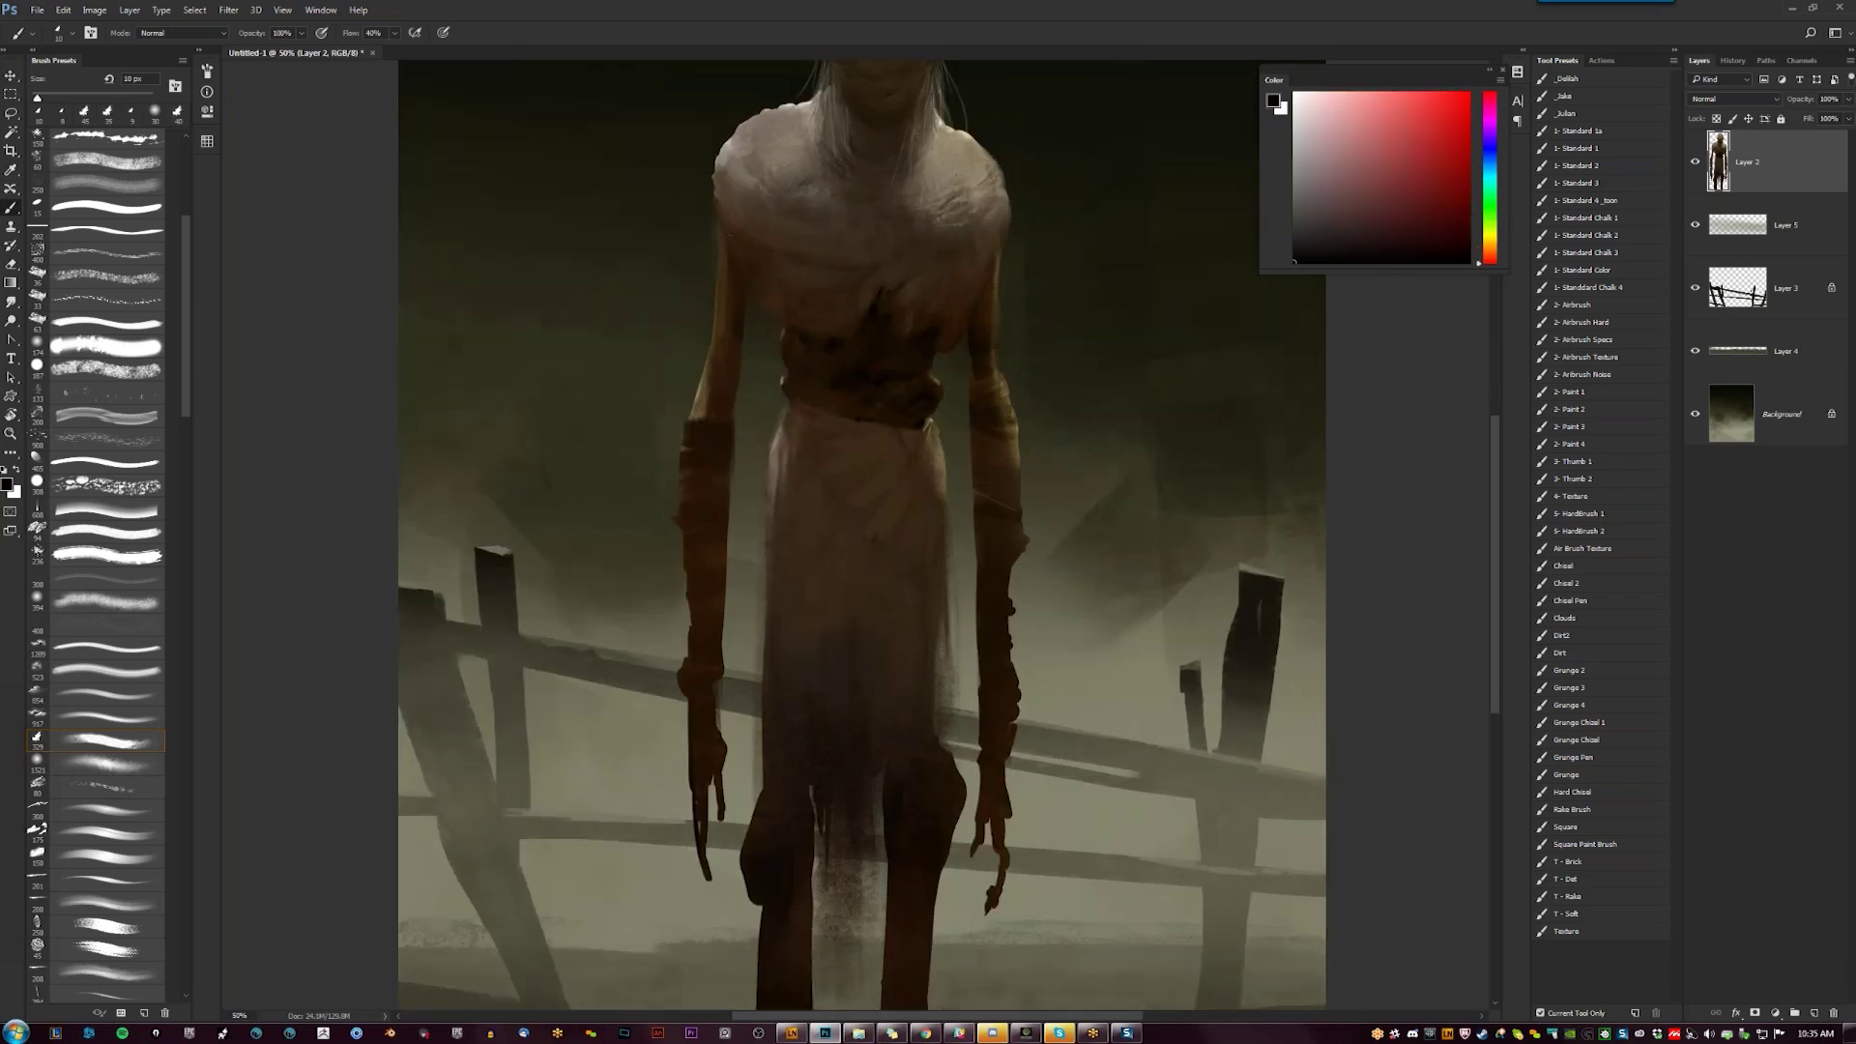
{"action": "key", "text": "bracketright"}
{"action": "key", "text": "bracketright"}
{"action": "left_click_drag", "start_coordinate": [926, 423], "coordinate": [940, 510]}
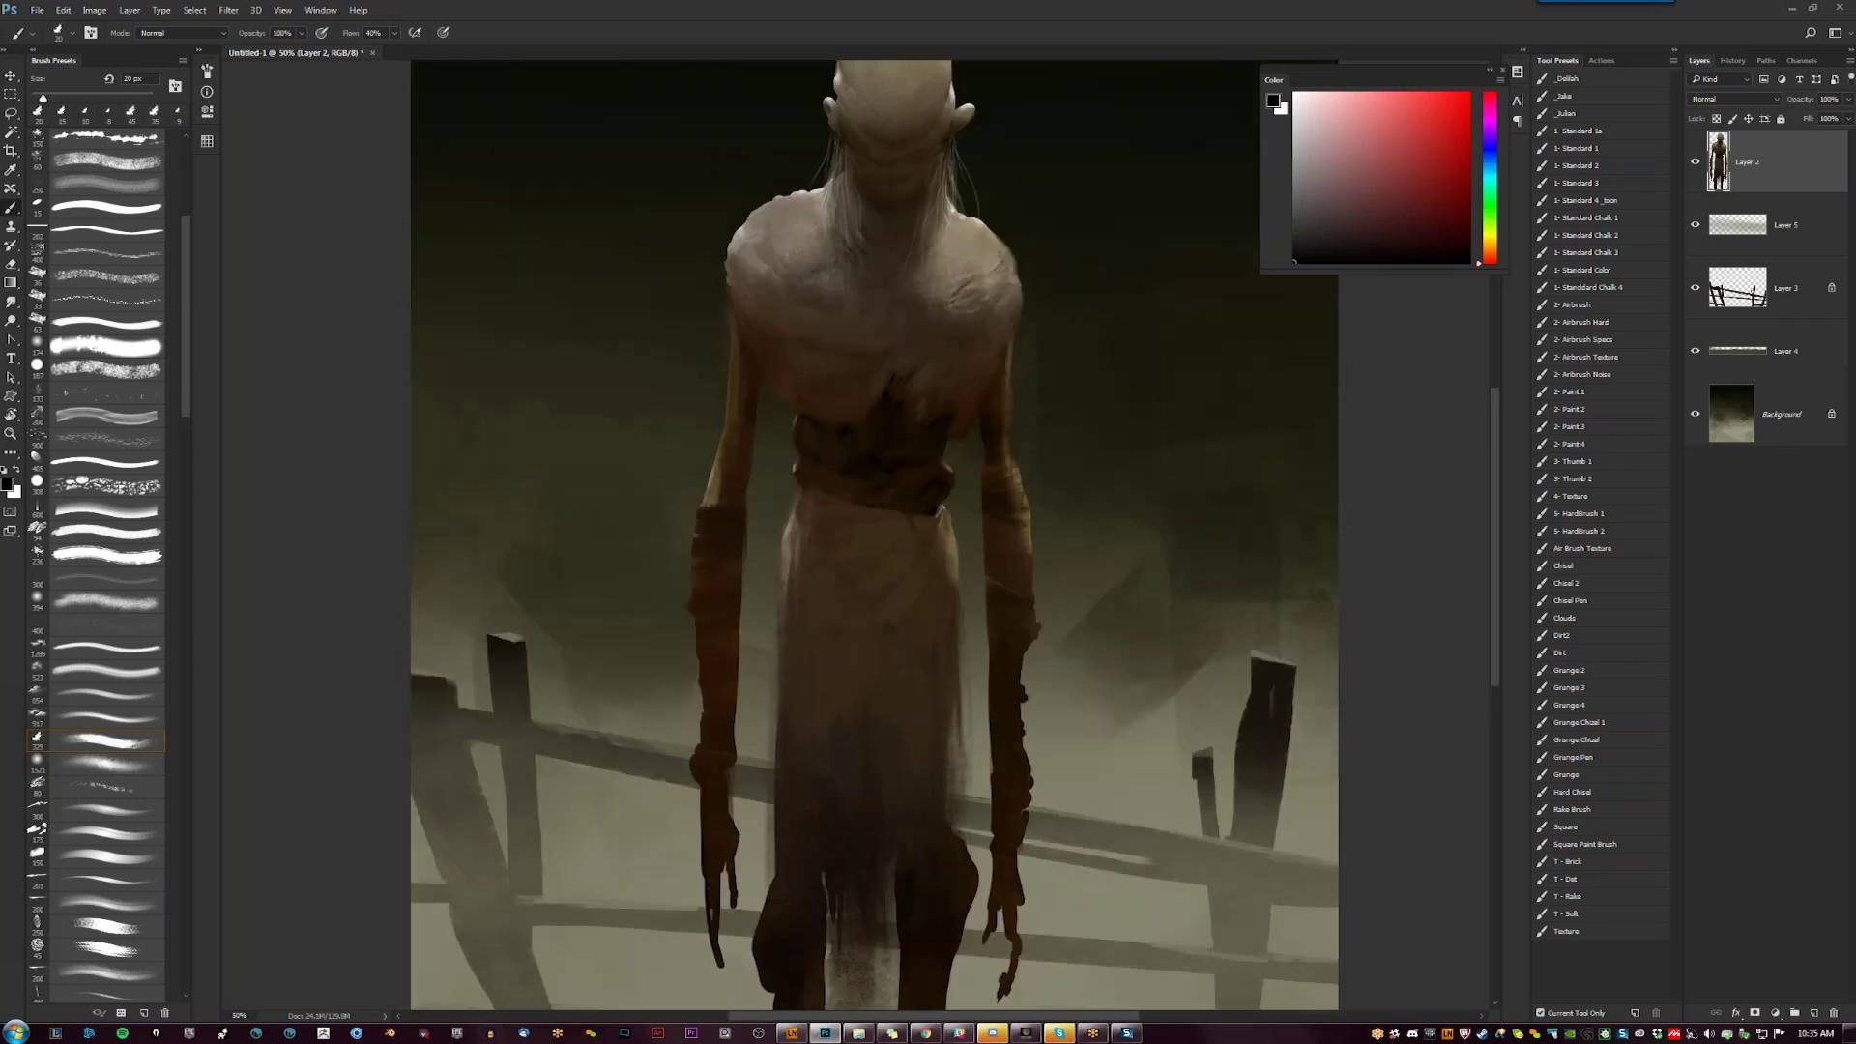
Sample a dark brown from the torso above the waist cloth and rework the left shoulder's edge with a 50 px brush
{"action": "left_click", "coordinate": [796, 377], "text": "alt"}
{"action": "key", "text": "bracketright"}
{"action": "key", "text": "bracketright"}
{"action": "key", "text": "bracketright"}
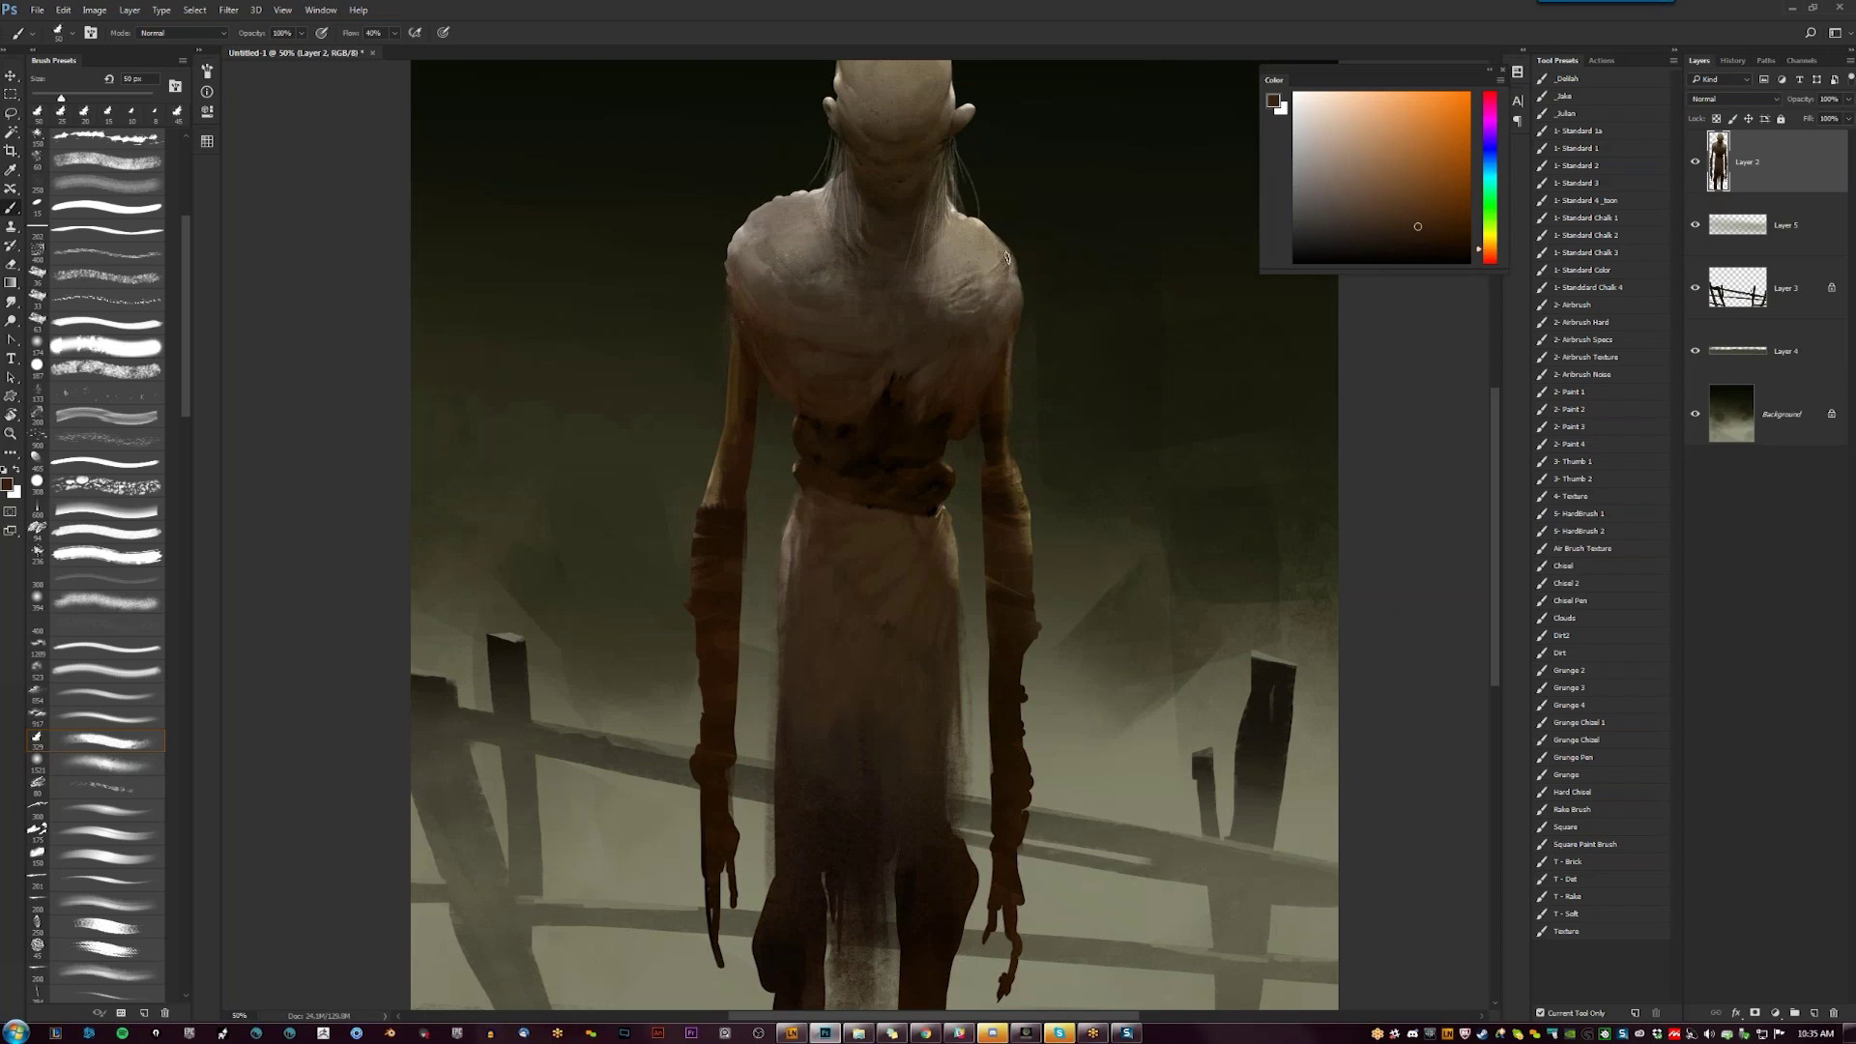
{"action": "left_click_drag", "start_coordinate": [738, 242], "coordinate": [752, 220]}
{"action": "left_click", "coordinate": [750, 235], "text": "alt"}
Flip the canvas horizontally and blend sampled dark browns along both upper arms
{"action": "key", "text": "z"}
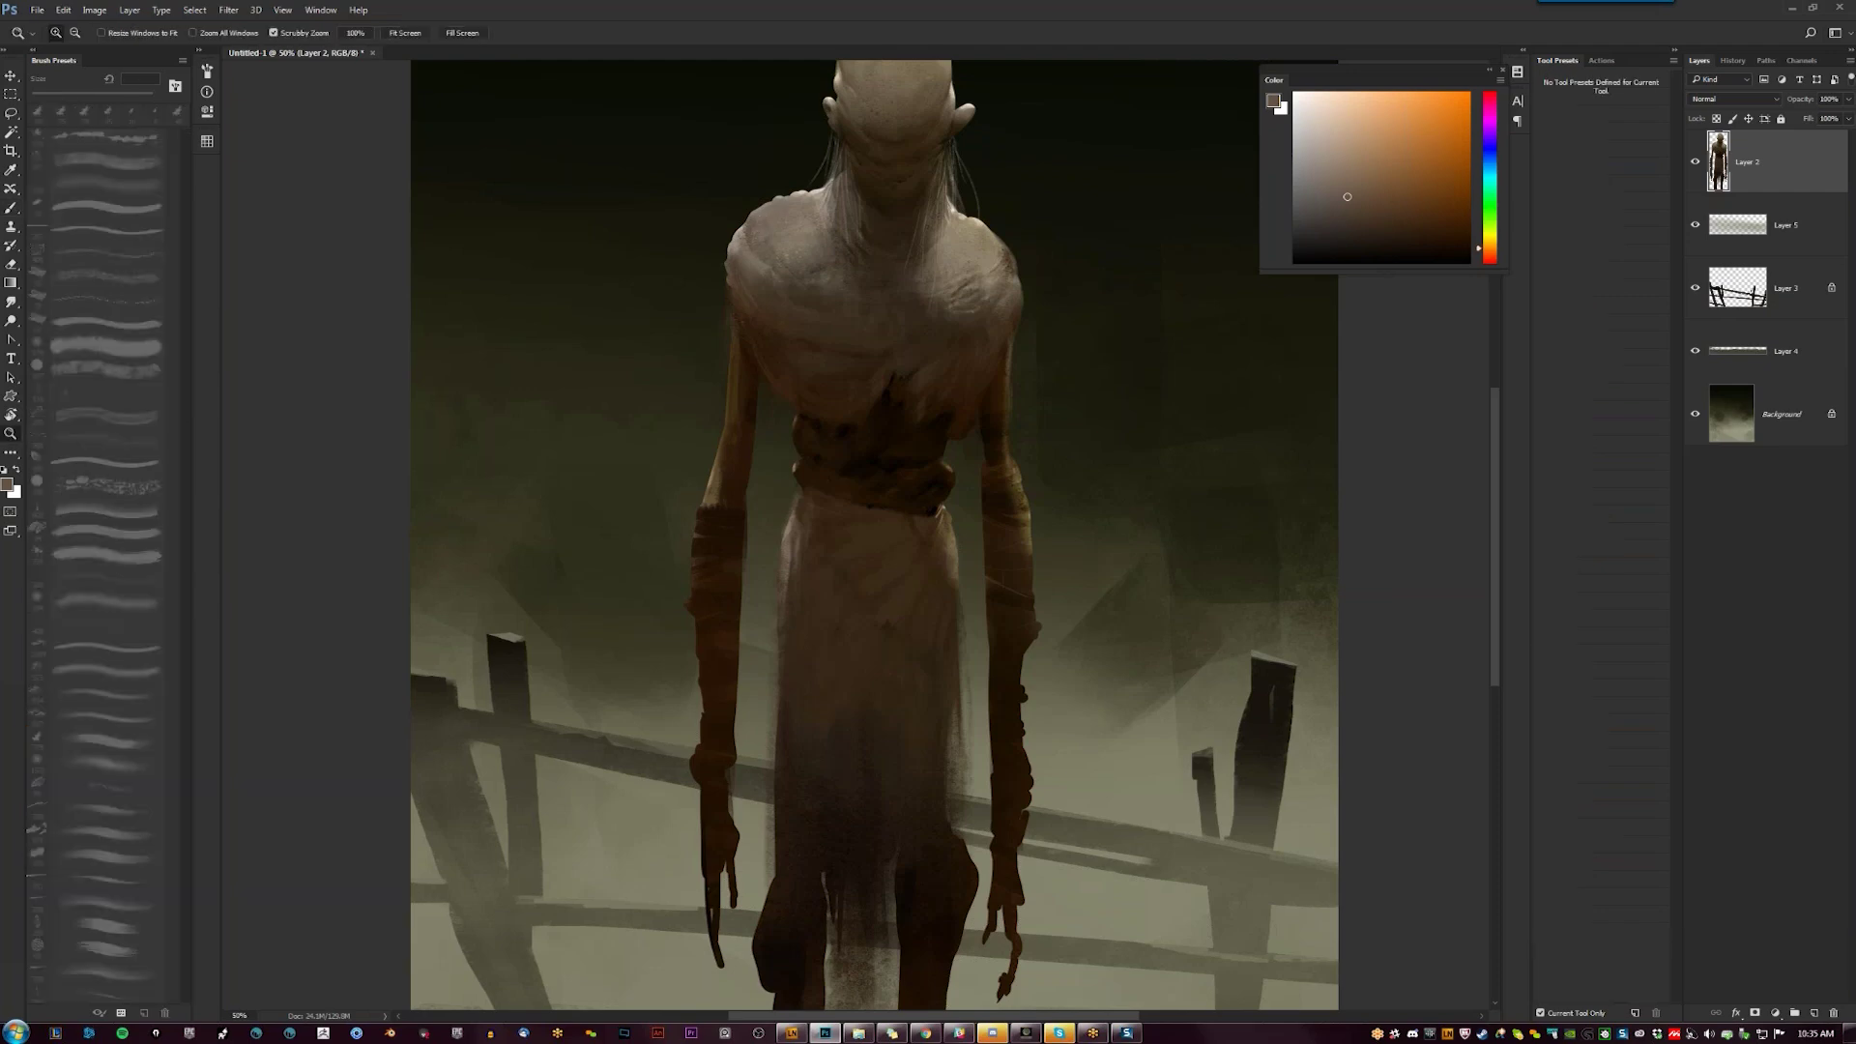
{"action": "left_click_drag", "start_coordinate": [887, 625], "coordinate": [848, 644]}
{"action": "key", "text": "ctrl+shift+h"}
{"action": "key", "text": "ctrl+shift+h"}
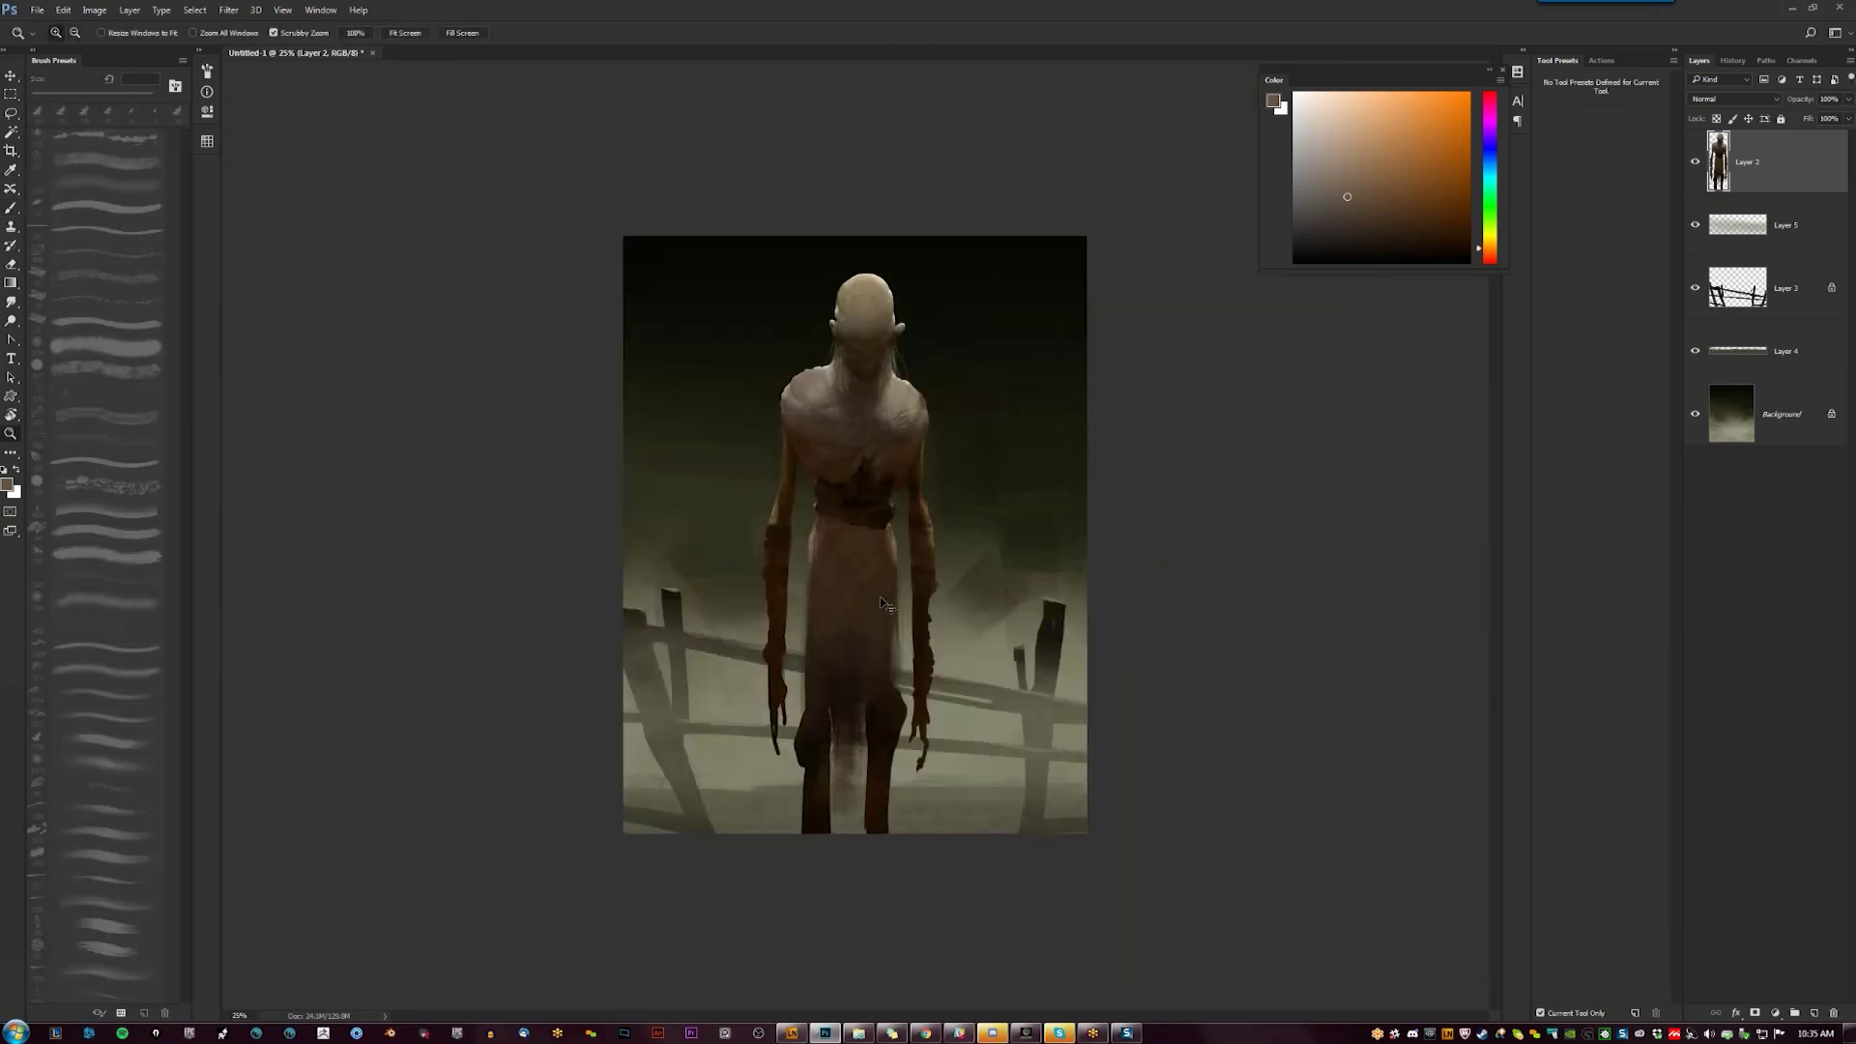
{"action": "left_click", "coordinate": [882, 604]}
{"action": "left_click", "coordinate": [881, 604]}
{"action": "key", "text": "b"}
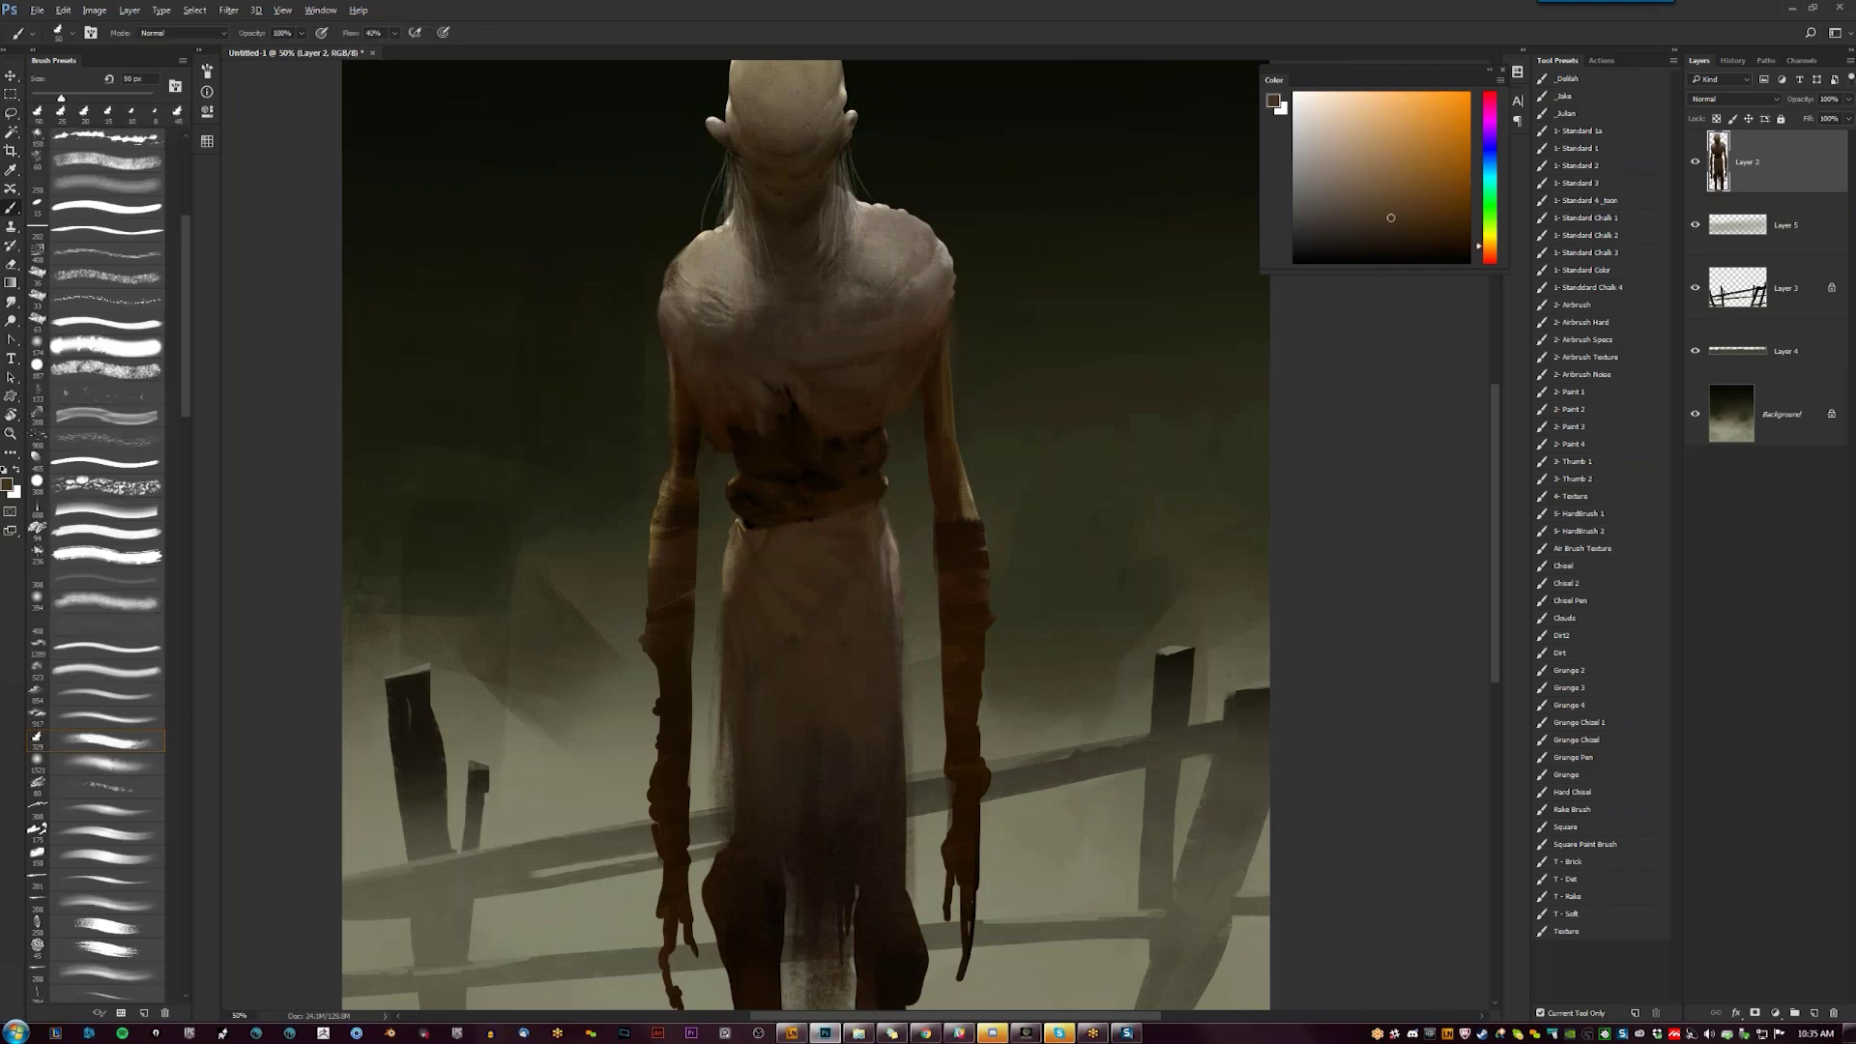
{"action": "left_click", "coordinate": [955, 507], "text": "alt"}
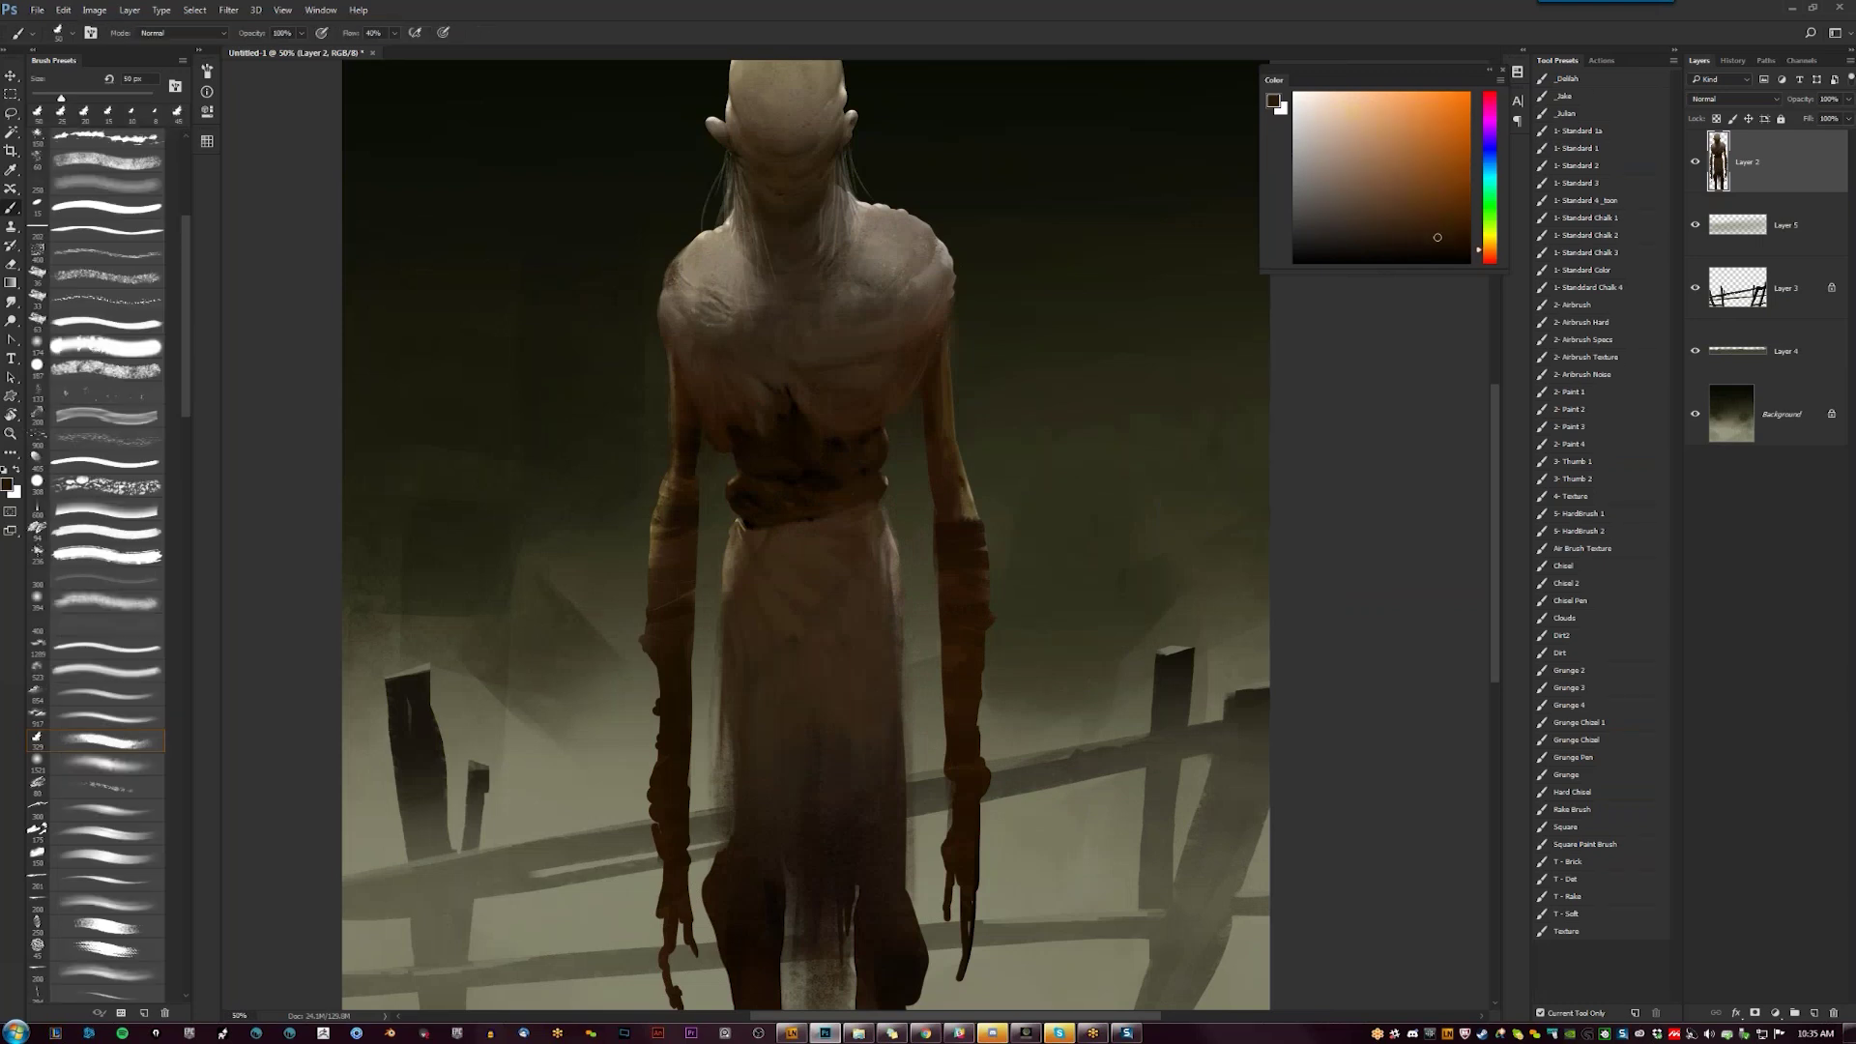
{"action": "left_click", "coordinate": [940, 487], "text": "alt"}
{"action": "left_click", "coordinate": [670, 368], "text": "alt"}
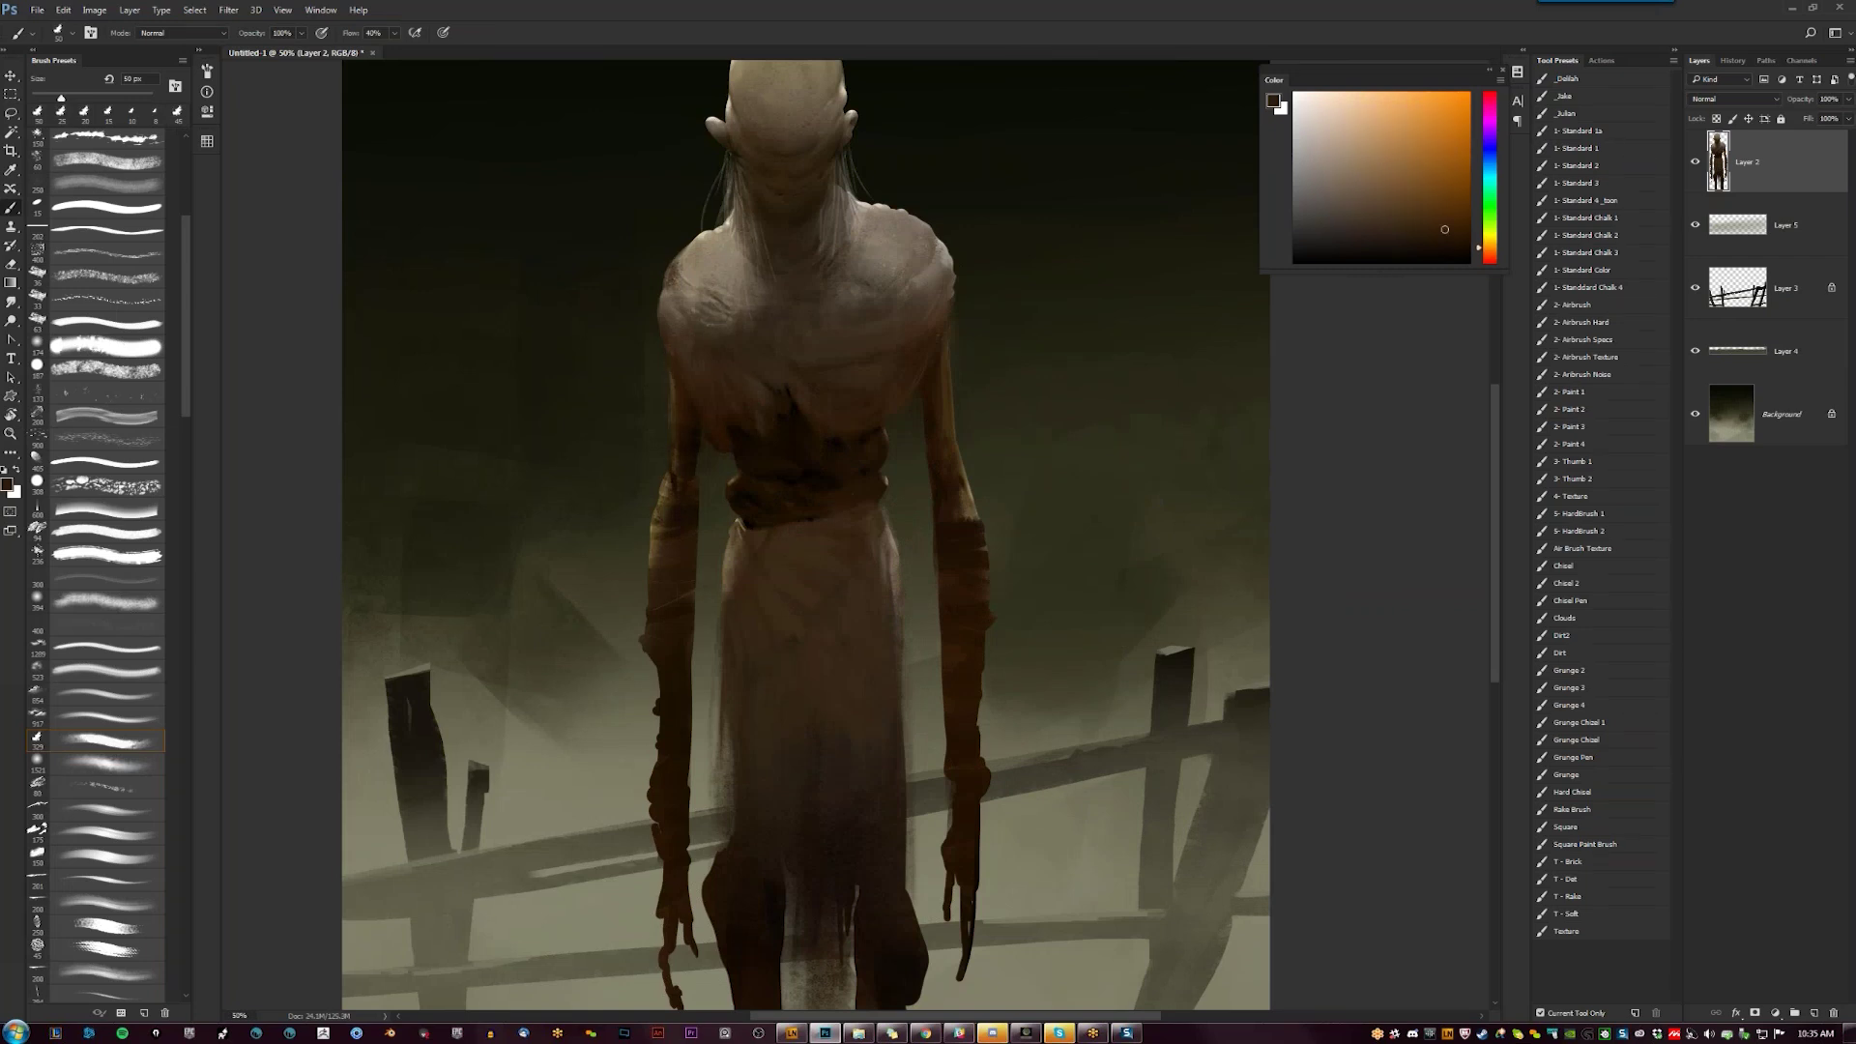
Clean up the left upper arm's outer edge with a darker brown, the sampled olive background tone and the Eraser
{"action": "left_click", "coordinate": [1455, 253]}
{"action": "left_click", "coordinate": [657, 372], "text": "alt"}
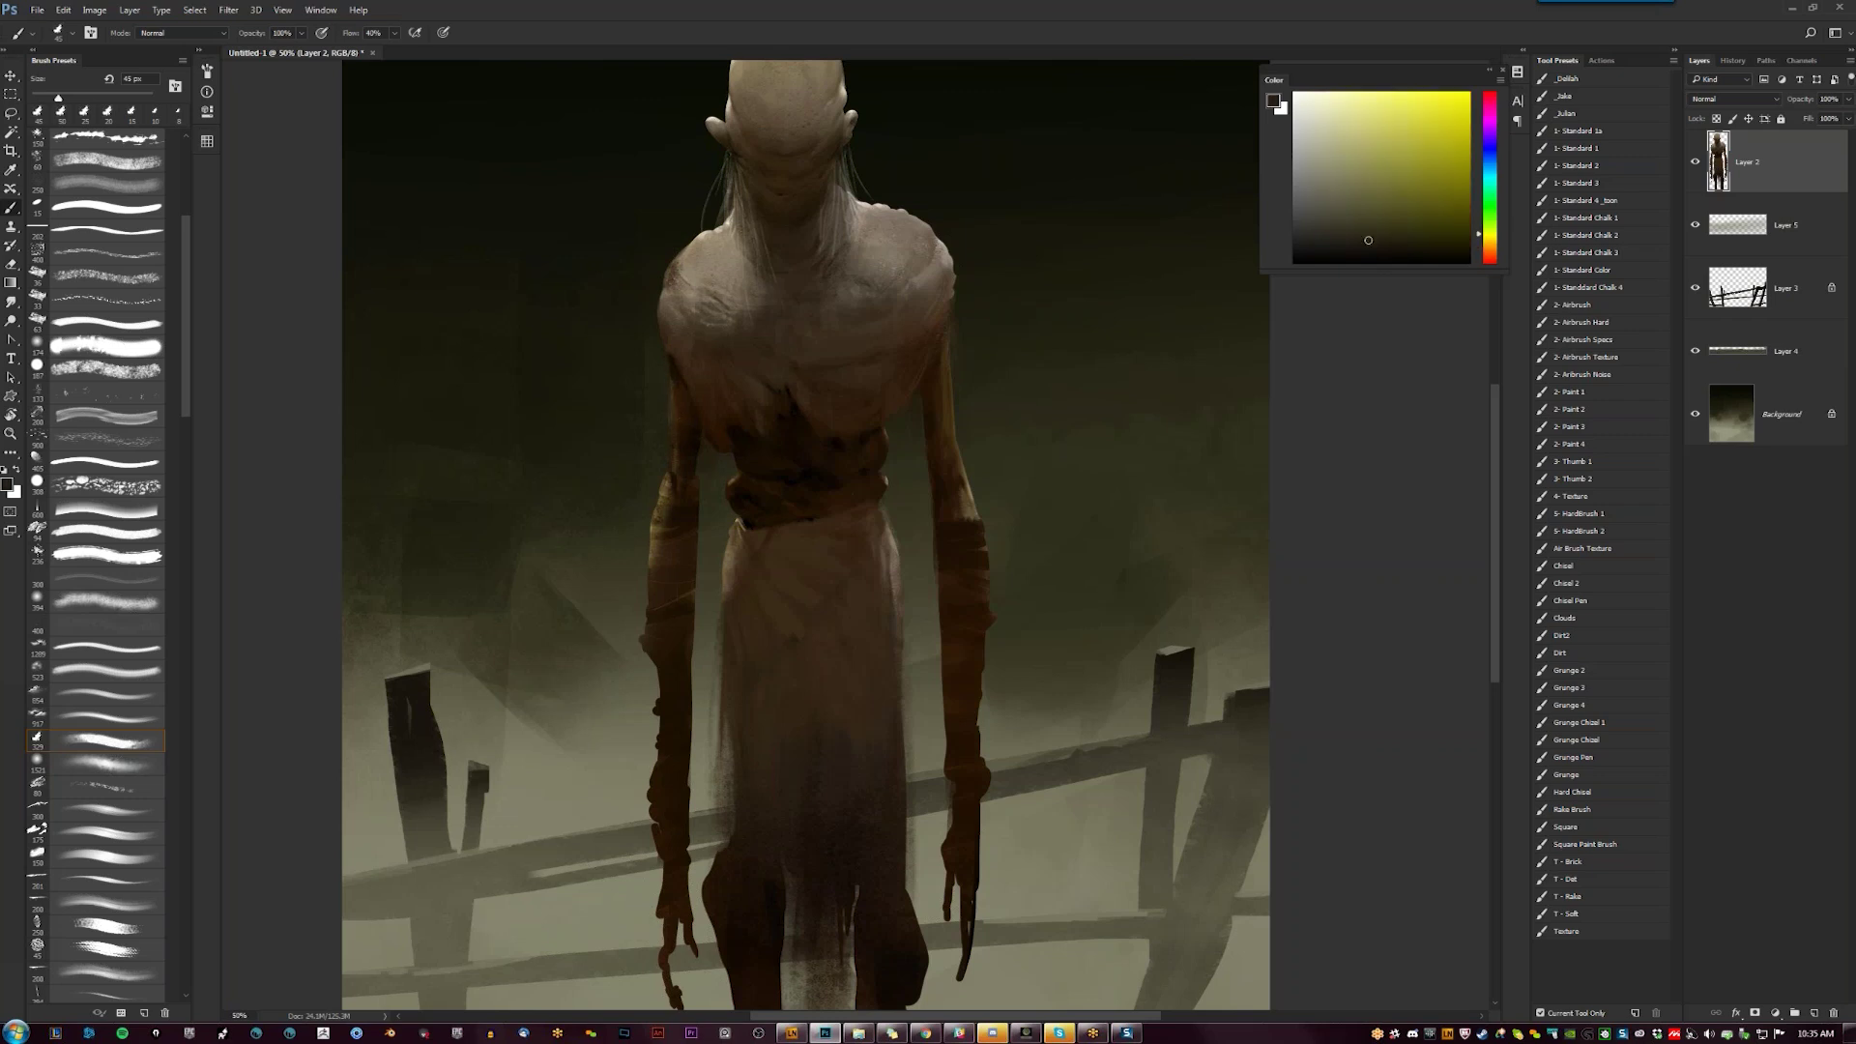
{"action": "key", "text": "e"}
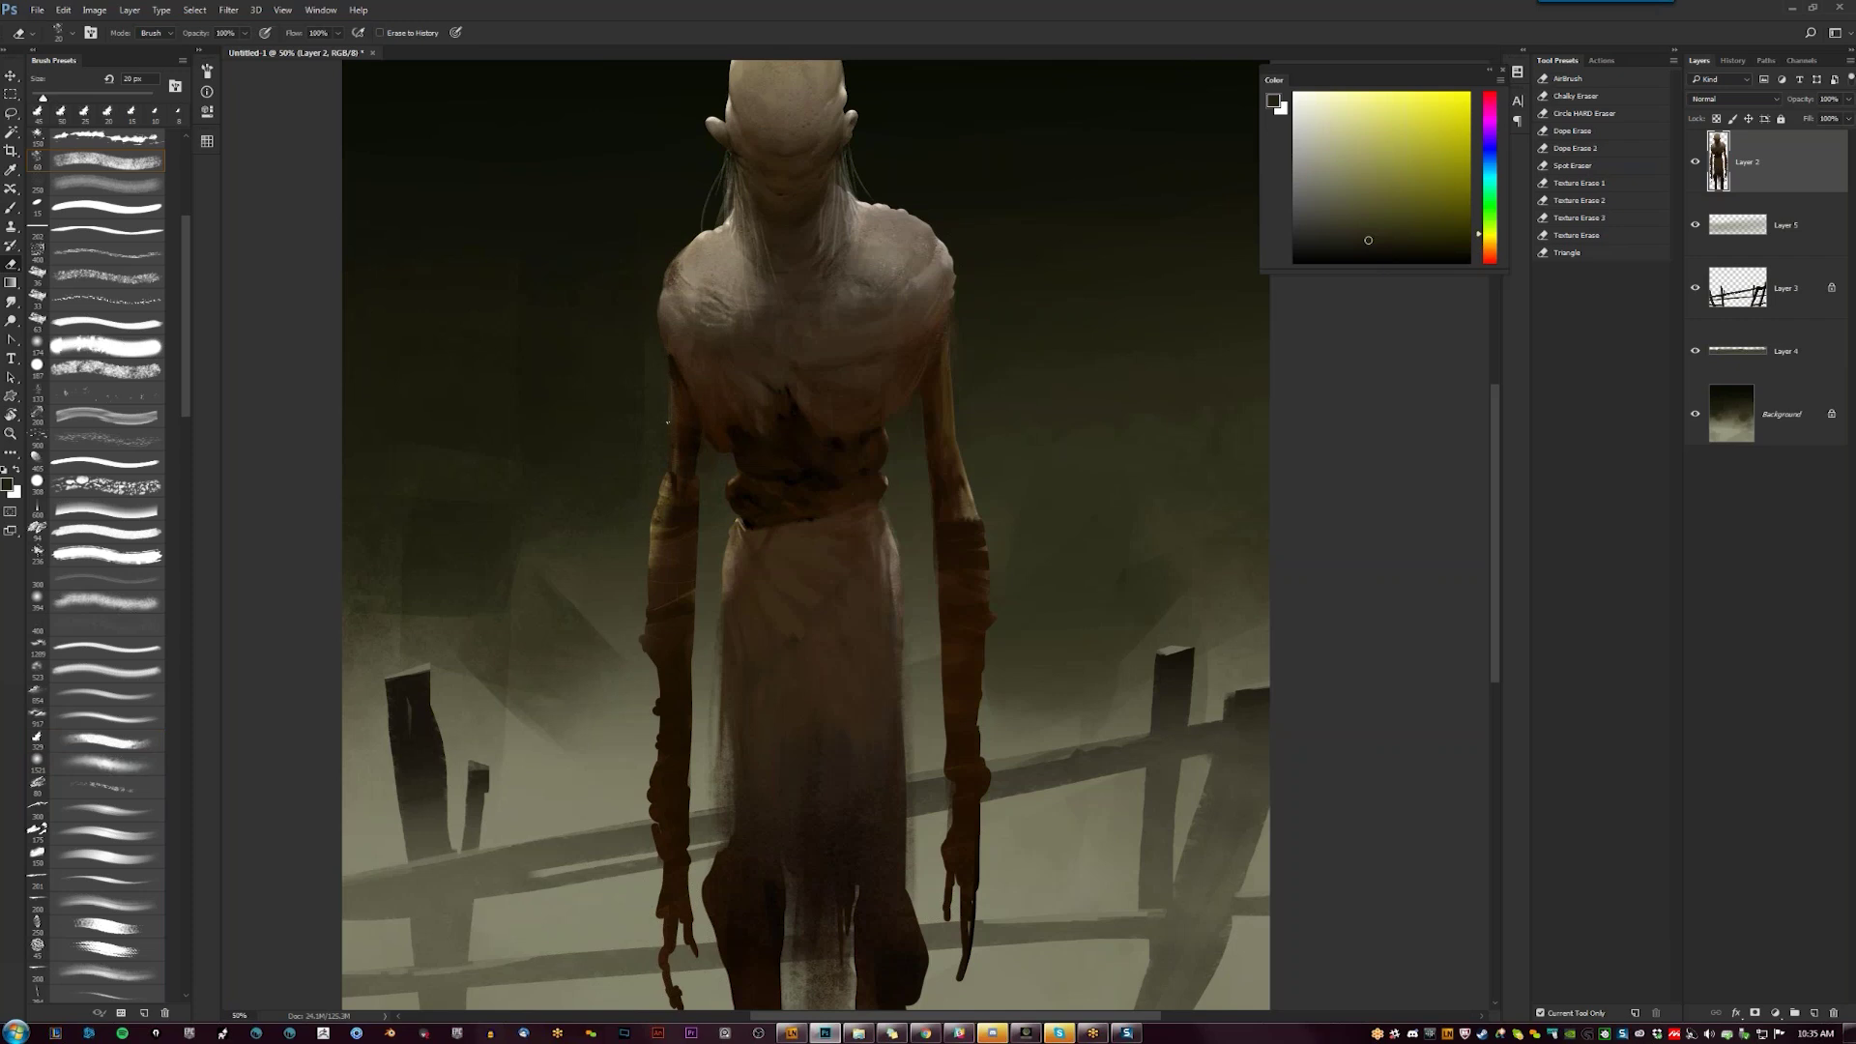
{"action": "key", "text": "z"}
{"action": "left_click", "coordinate": [937, 480], "text": "alt"}
{"action": "left_click", "coordinate": [936, 481], "text": "alt"}
{"action": "left_click", "coordinate": [936, 480], "text": "alt"}
{"action": "left_click", "coordinate": [937, 480]}
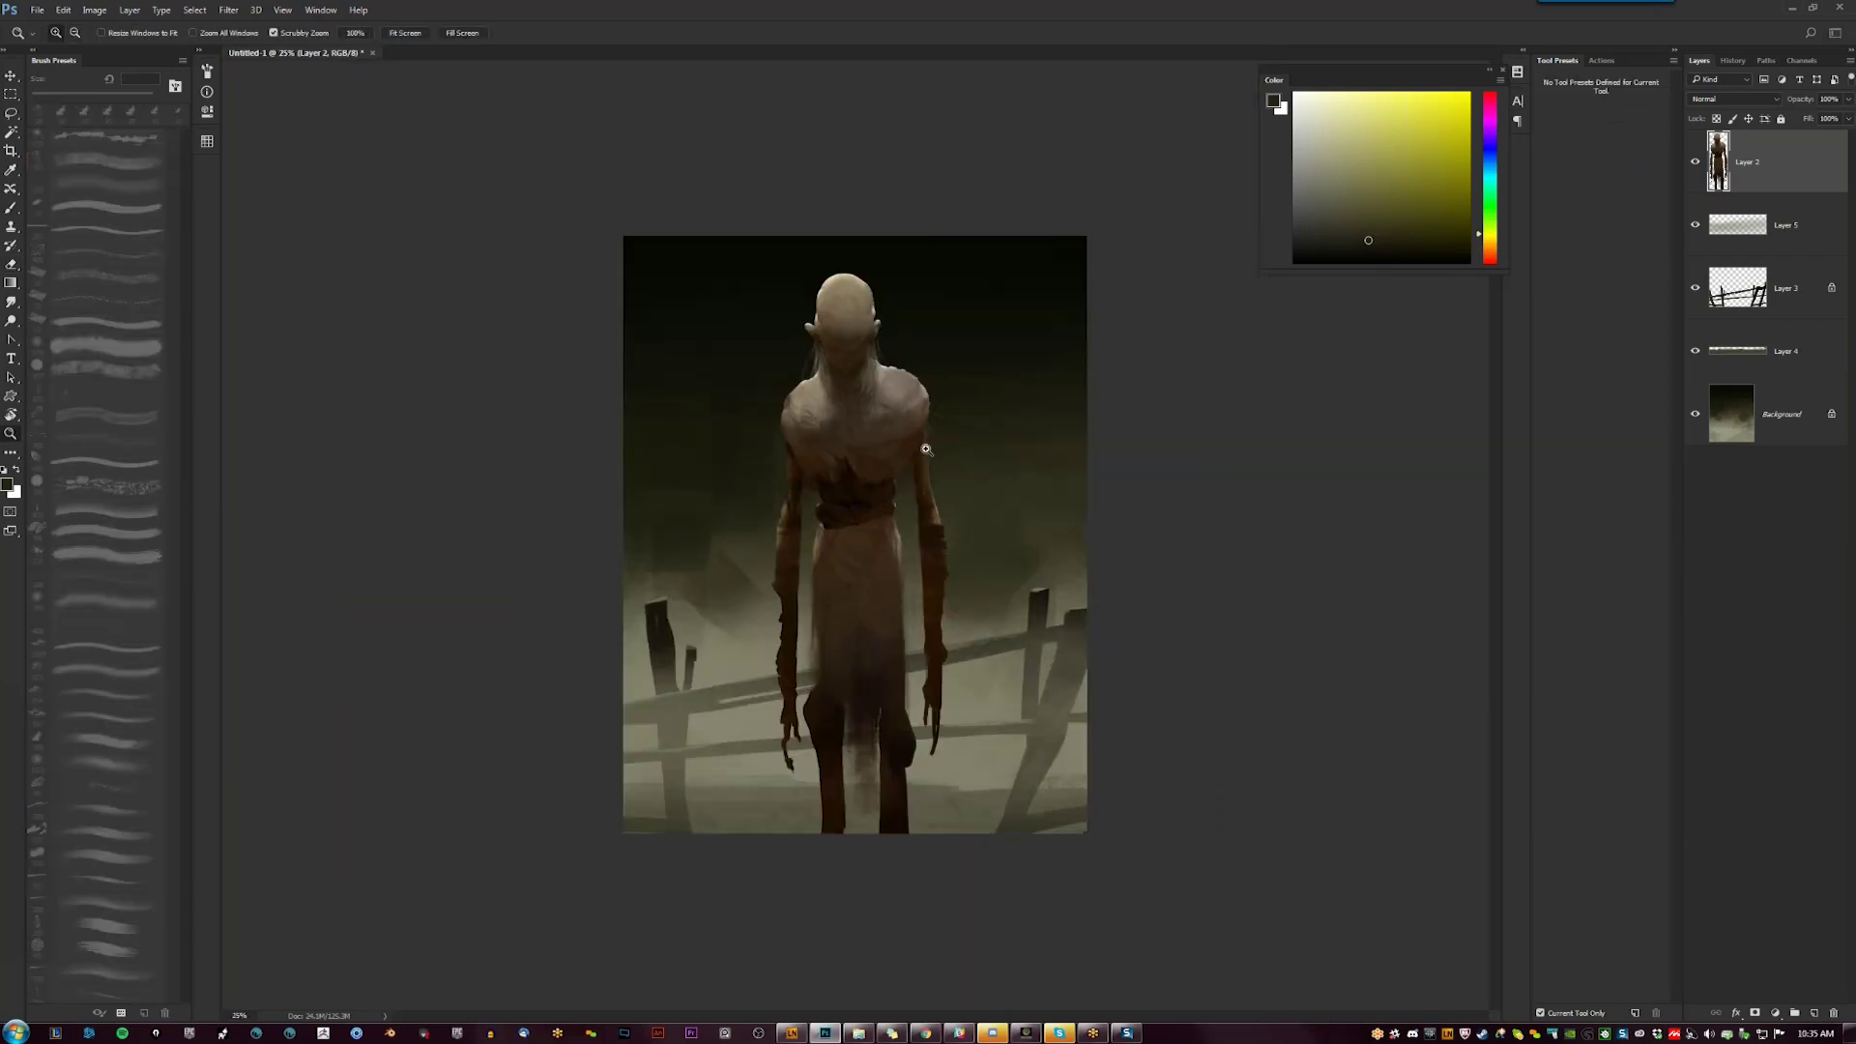
{"action": "left_click", "coordinate": [937, 480]}
{"action": "left_click", "coordinate": [937, 481]}
Paint dark brown sampled from the waist cloth below the right shoulder, and set up a 70 px brush with a lighter brown
{"action": "key", "text": "b"}
{"action": "left_click", "coordinate": [850, 474], "text": "alt"}
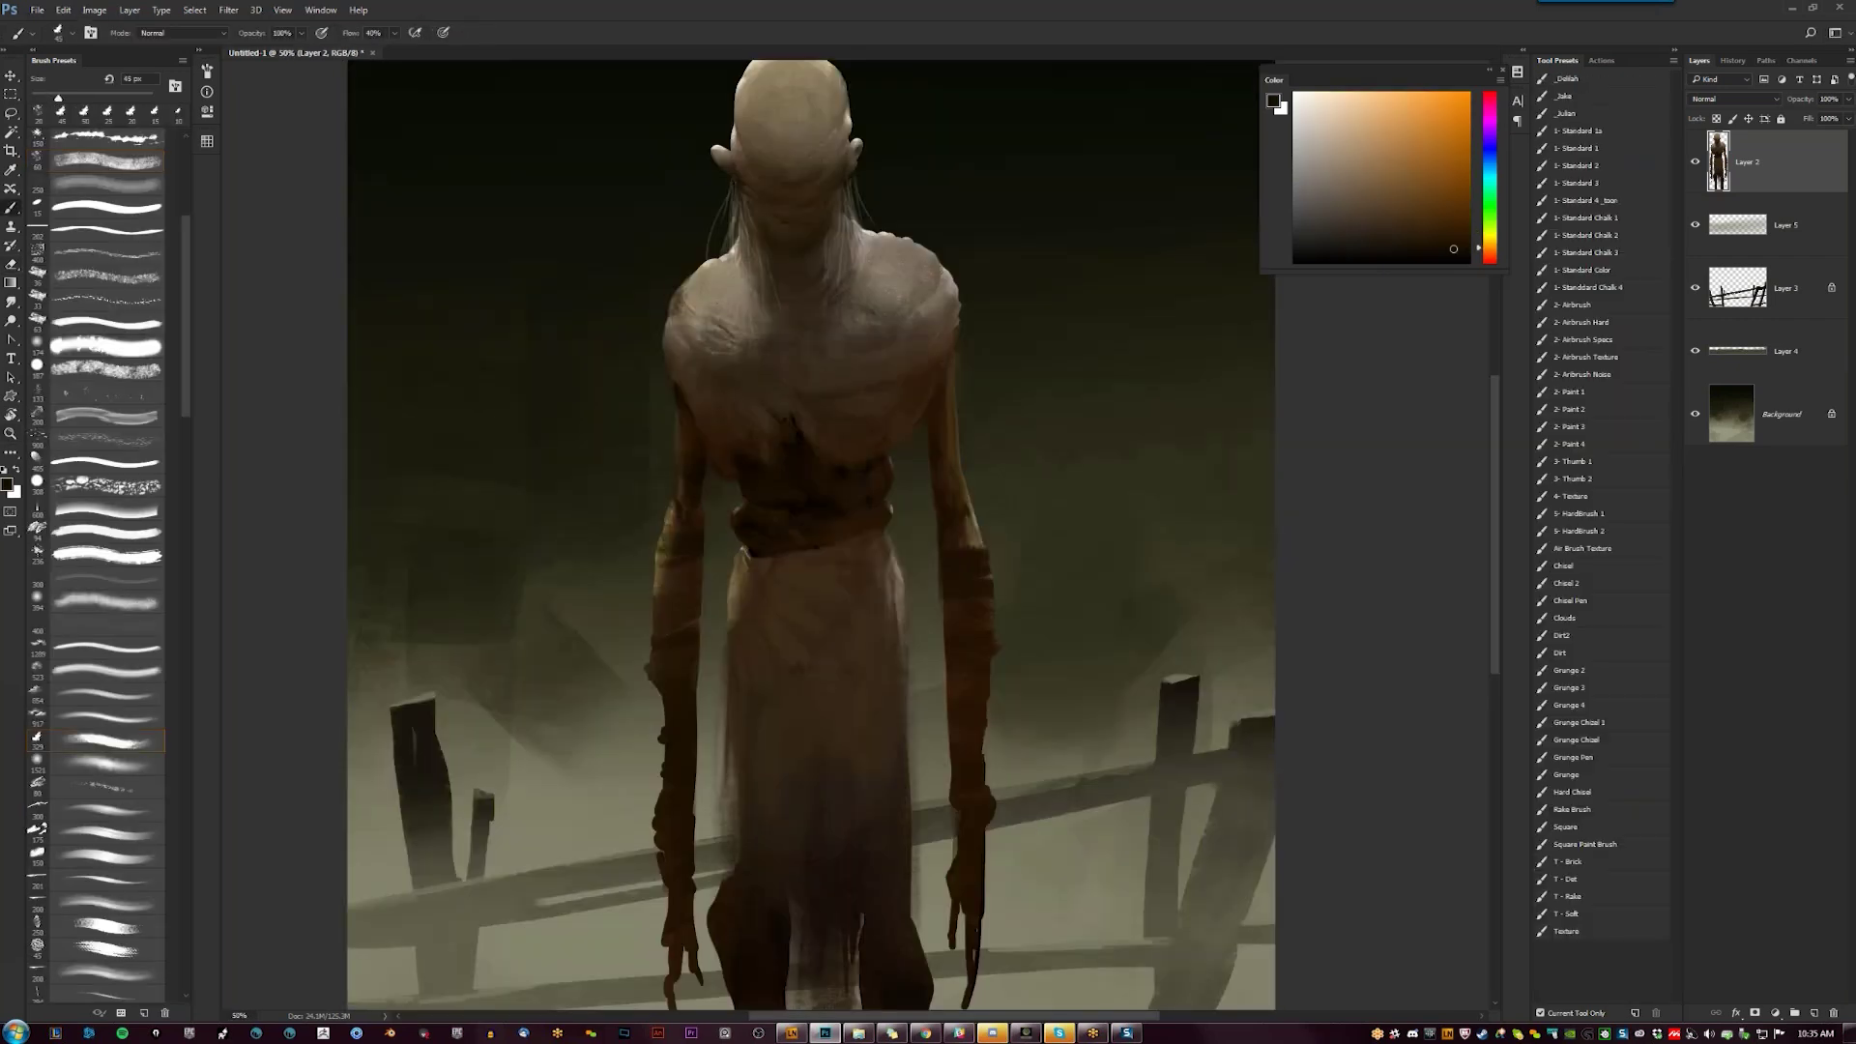
{"action": "key", "text": "["}
{"action": "key", "text": "["}
{"action": "left_click_drag", "start_coordinate": [953, 350], "coordinate": [947, 364]}
{"action": "left_click", "coordinate": [1397, 231]}
{"action": "key", "text": "]"}
{"action": "key", "text": "]"}
{"action": "key", "text": "]"}
{"action": "key", "text": "]"}
{"action": "key", "text": "]"}
{"action": "key", "text": "]"}
{"action": "key", "text": "]"}
Flip the canvas back and refine the left shoulder and armpit with sampled tones using a 20 px brush
{"action": "key", "text": "z"}
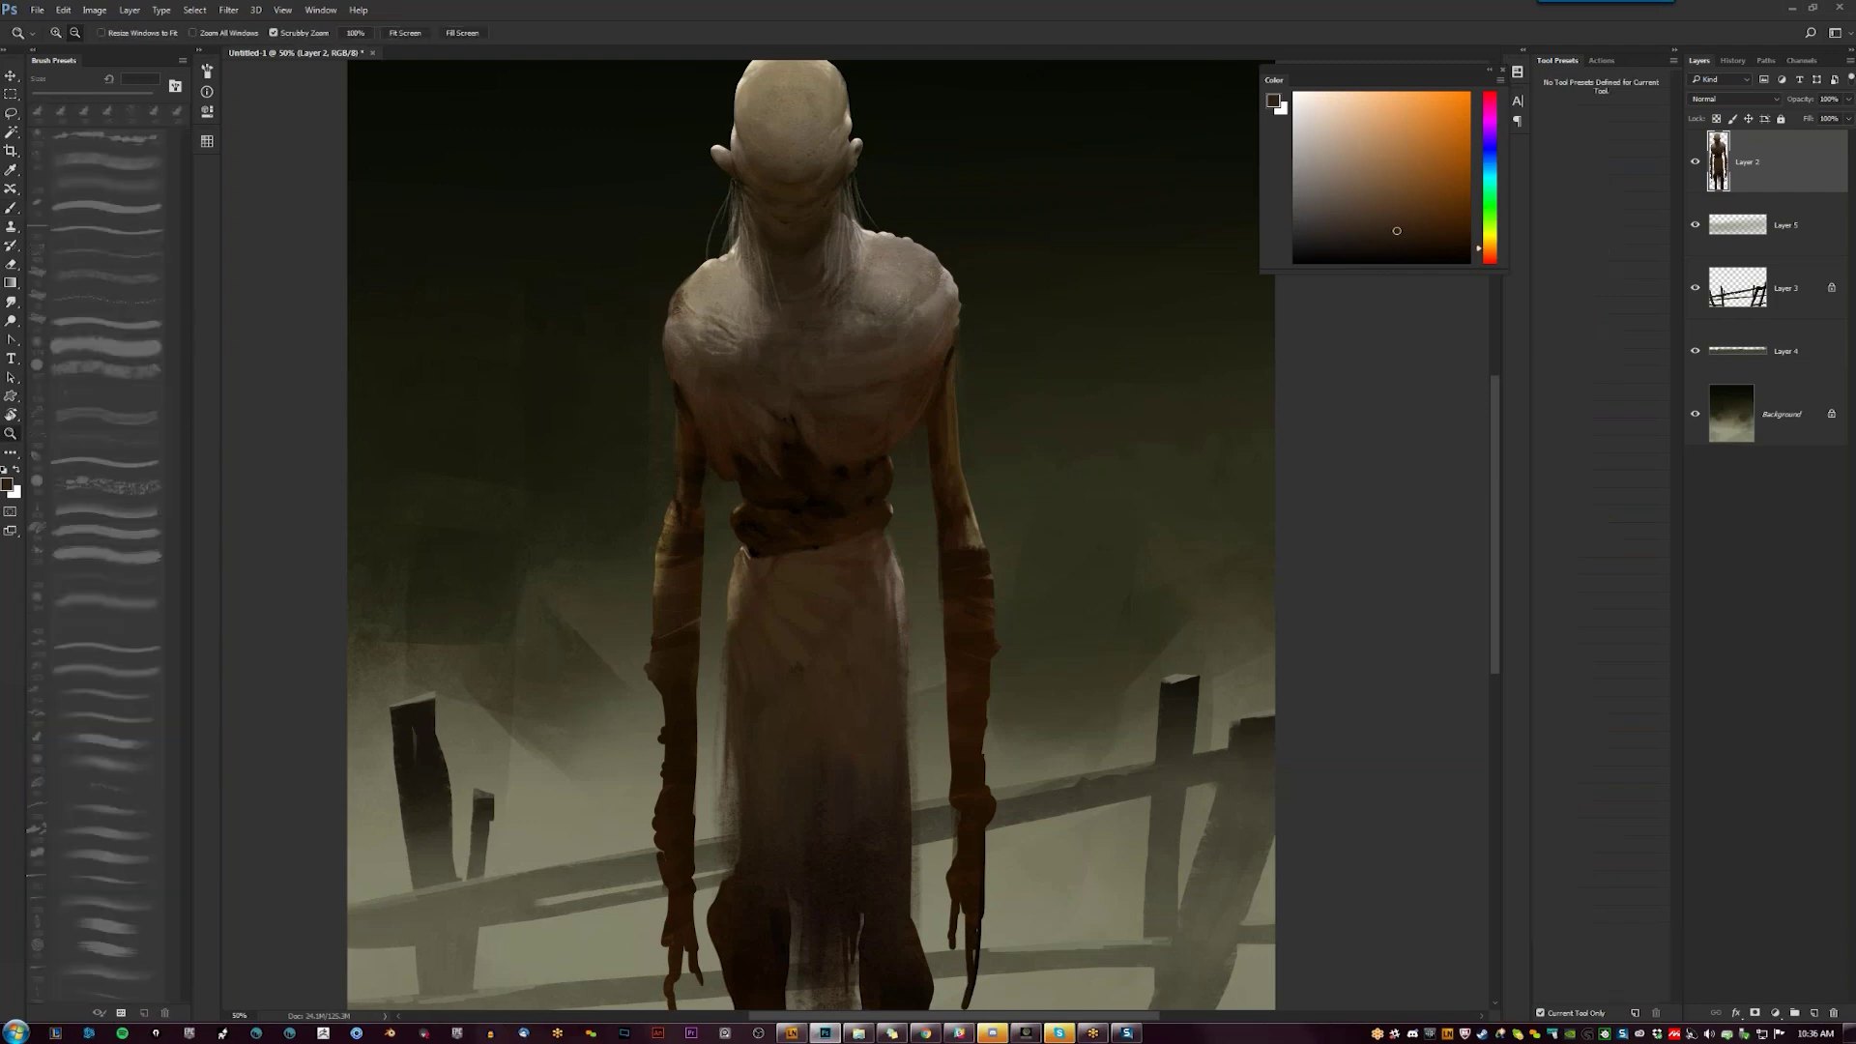
{"action": "left_click", "coordinate": [850, 531], "text": "alt"}
{"action": "left_click", "coordinate": [850, 531], "text": "alt"}
{"action": "left_click", "coordinate": [857, 556], "text": "alt"}
{"action": "key", "text": "b"}
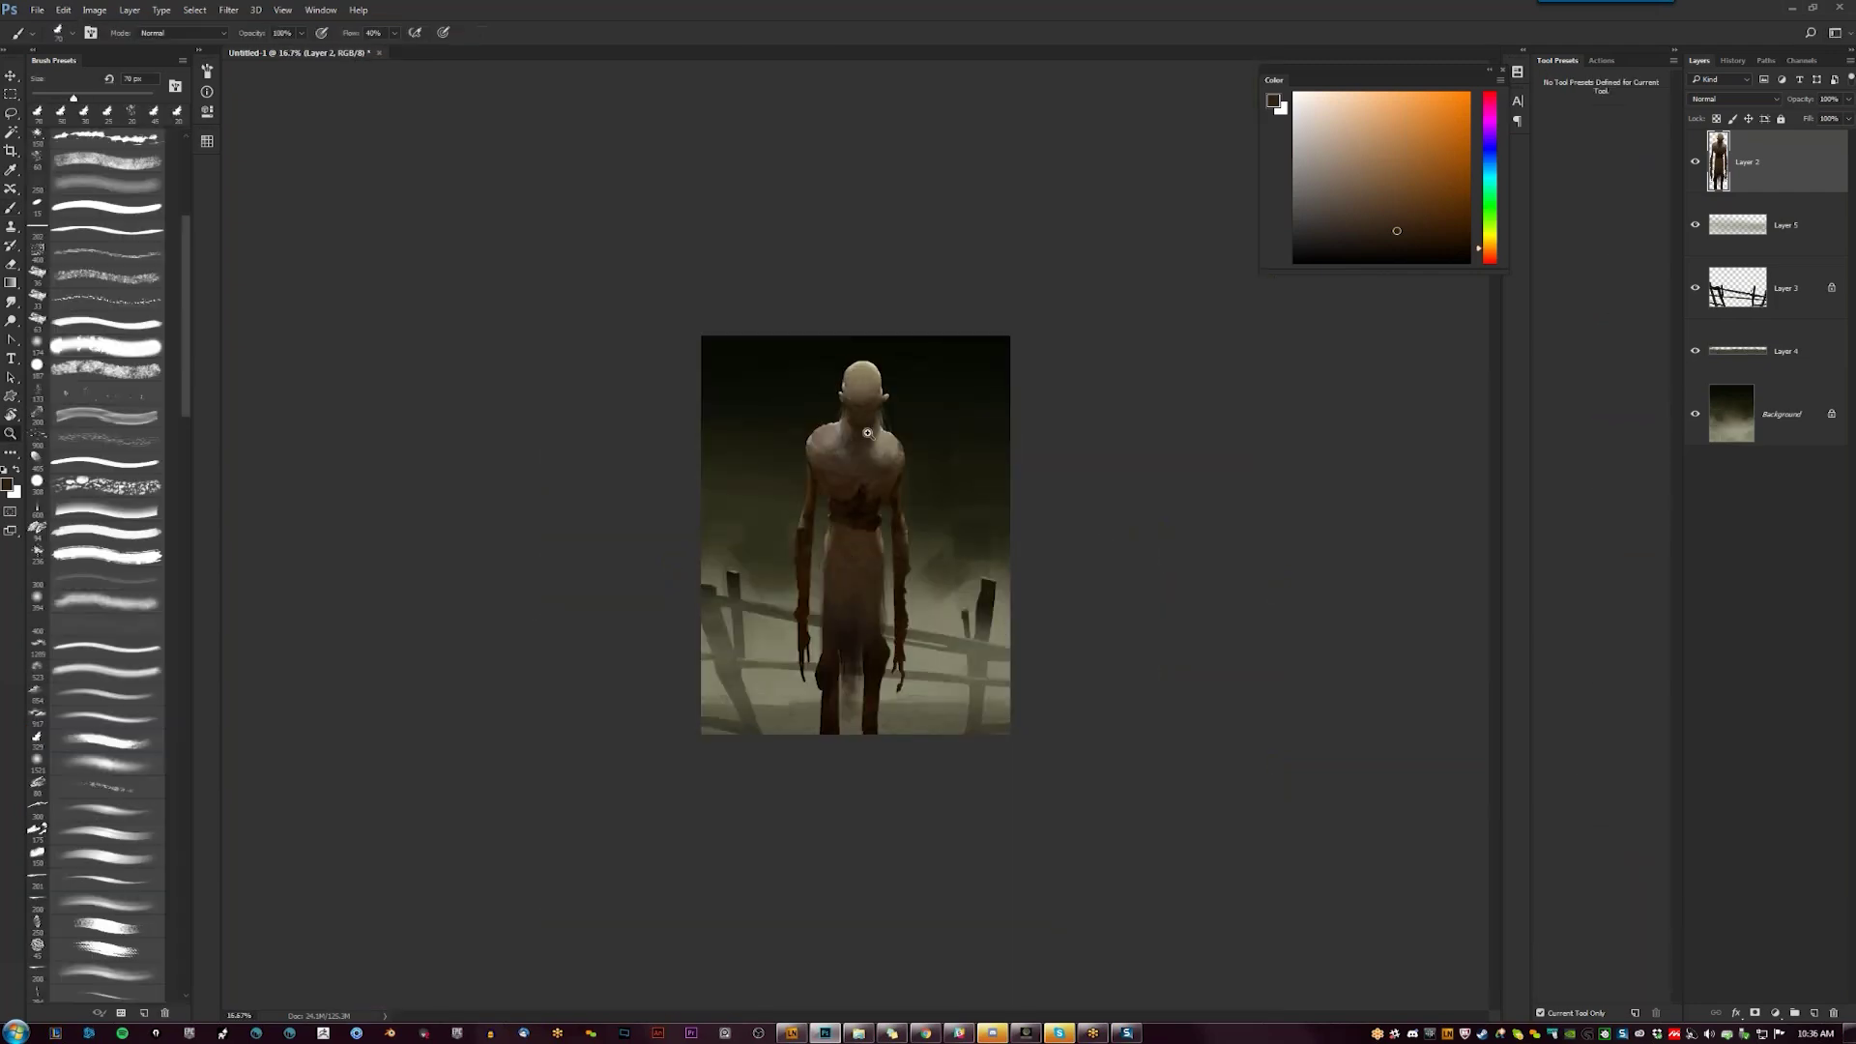
{"action": "key", "text": "ctrl+plus"}
{"action": "key", "text": "ctrl+plus"}
{"action": "key", "text": "ctrl+plus"}
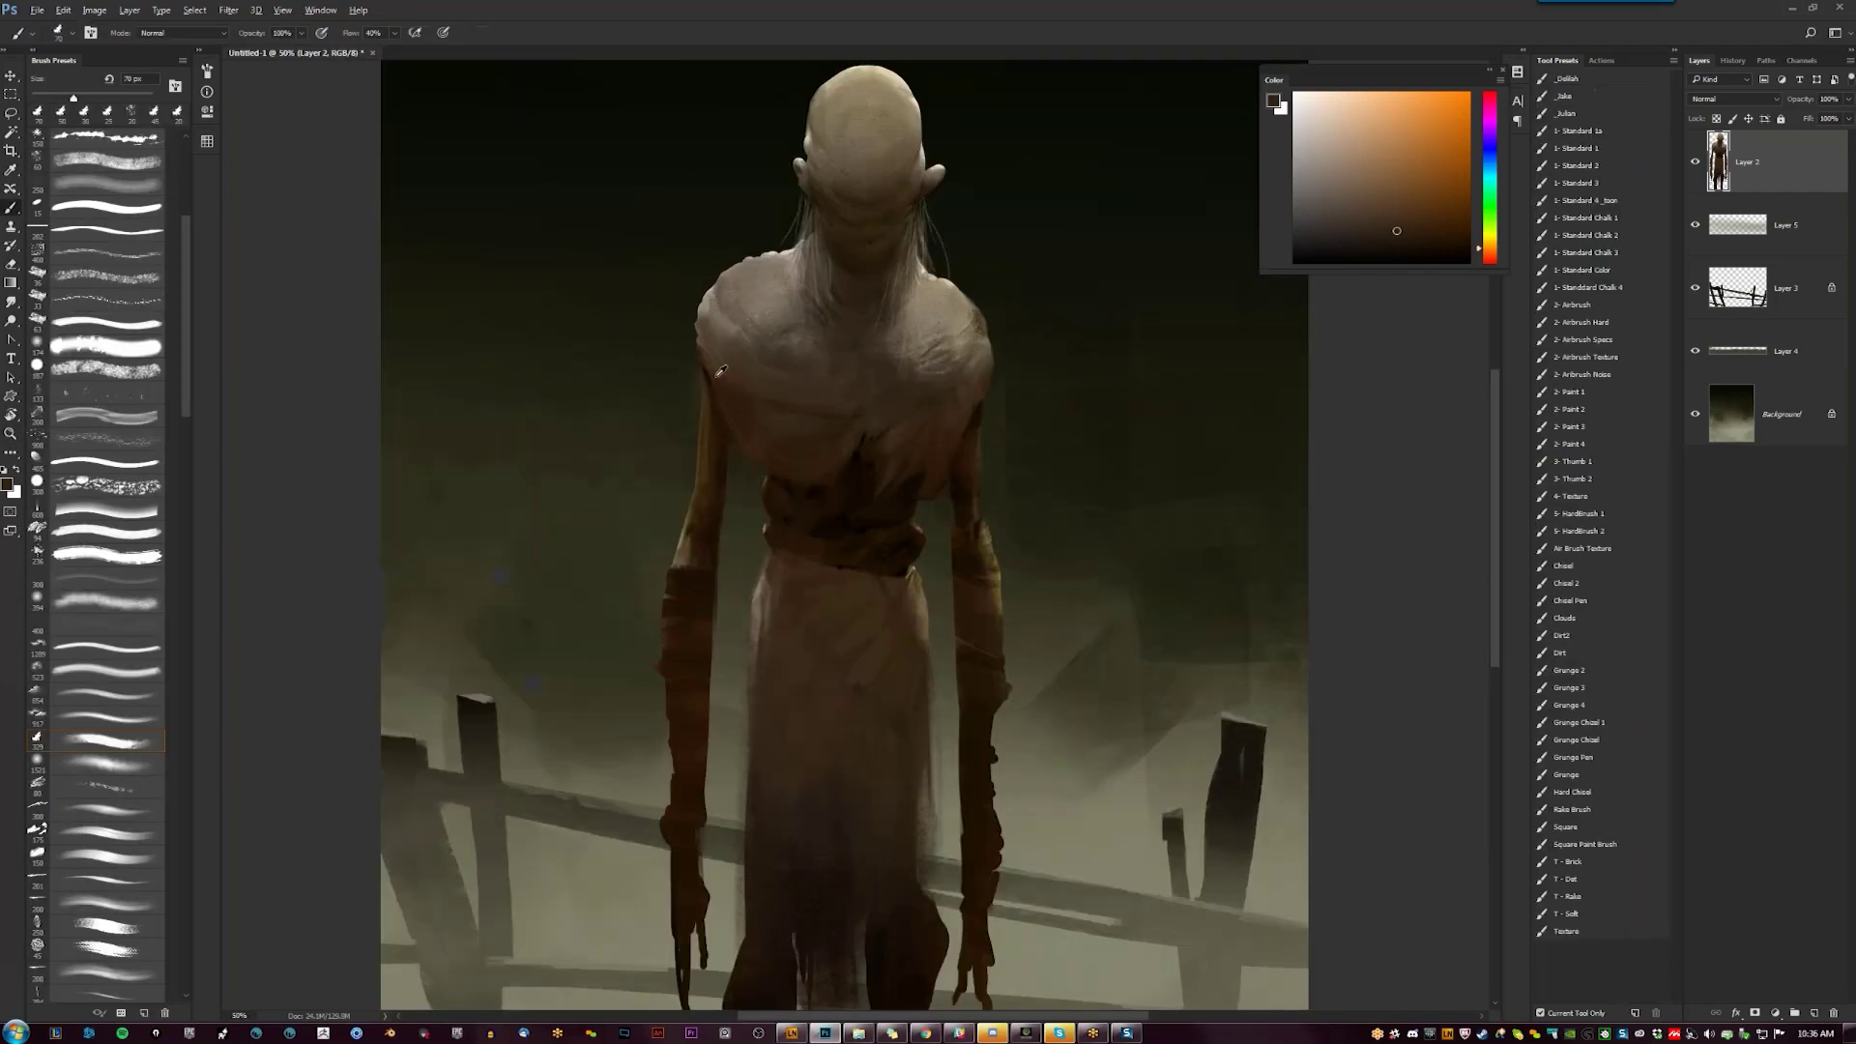
{"action": "left_click", "coordinate": [715, 376], "text": "alt"}
{"action": "key", "text": "["}
{"action": "key", "text": "bracketleft"}
{"action": "left_click", "coordinate": [777, 310], "text": "alt"}
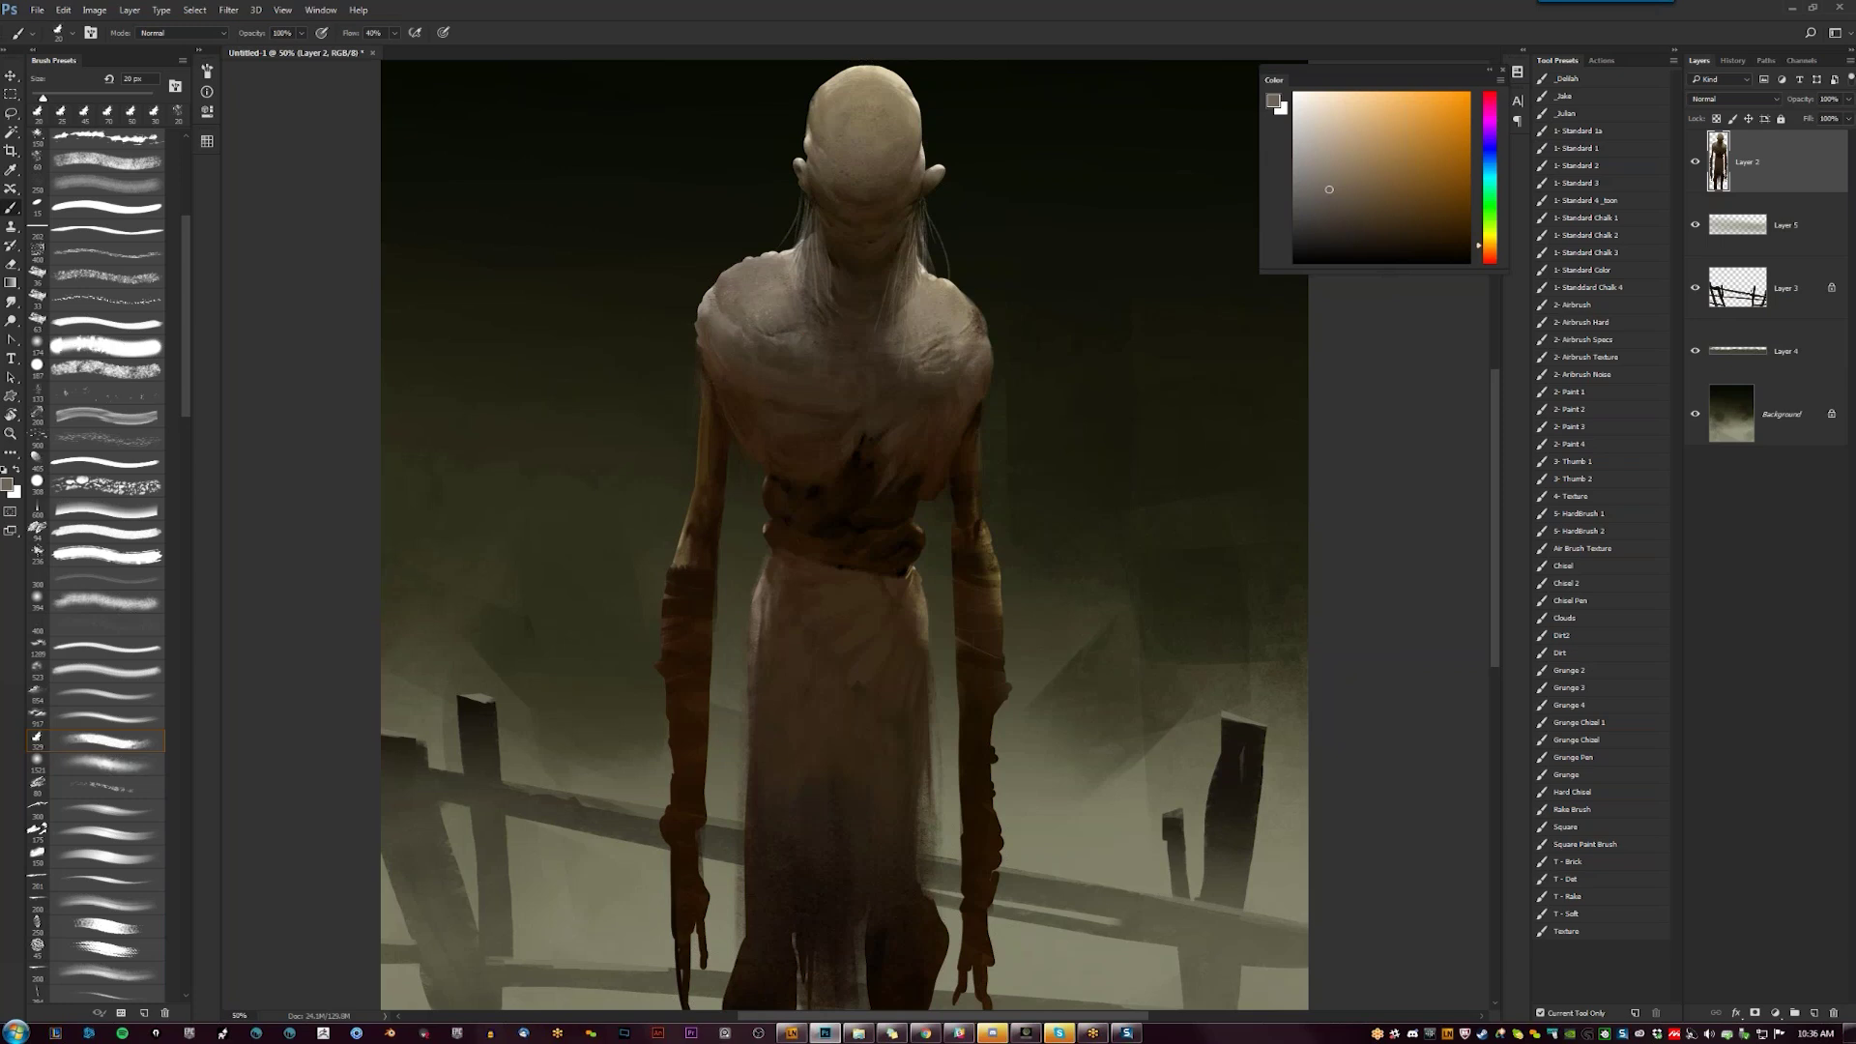
Paint finer skin detail on the left side of the upper back with a smaller brush and sampled tones
{"action": "key", "text": "bracketright"}
{"action": "key", "text": "bracketleft"}
{"action": "key", "text": "bracketleft"}
{"action": "key", "text": "bracketleft"}
{"action": "key", "text": "bracketleft"}
{"action": "left_click", "coordinate": [795, 366], "text": "alt"}
Hide the panels and examine the whole figure from several viewing distances
{"action": "key", "text": "ctrl+minus"}
{"action": "key", "text": "ctrl+minus"}
{"action": "key", "text": "Tab"}
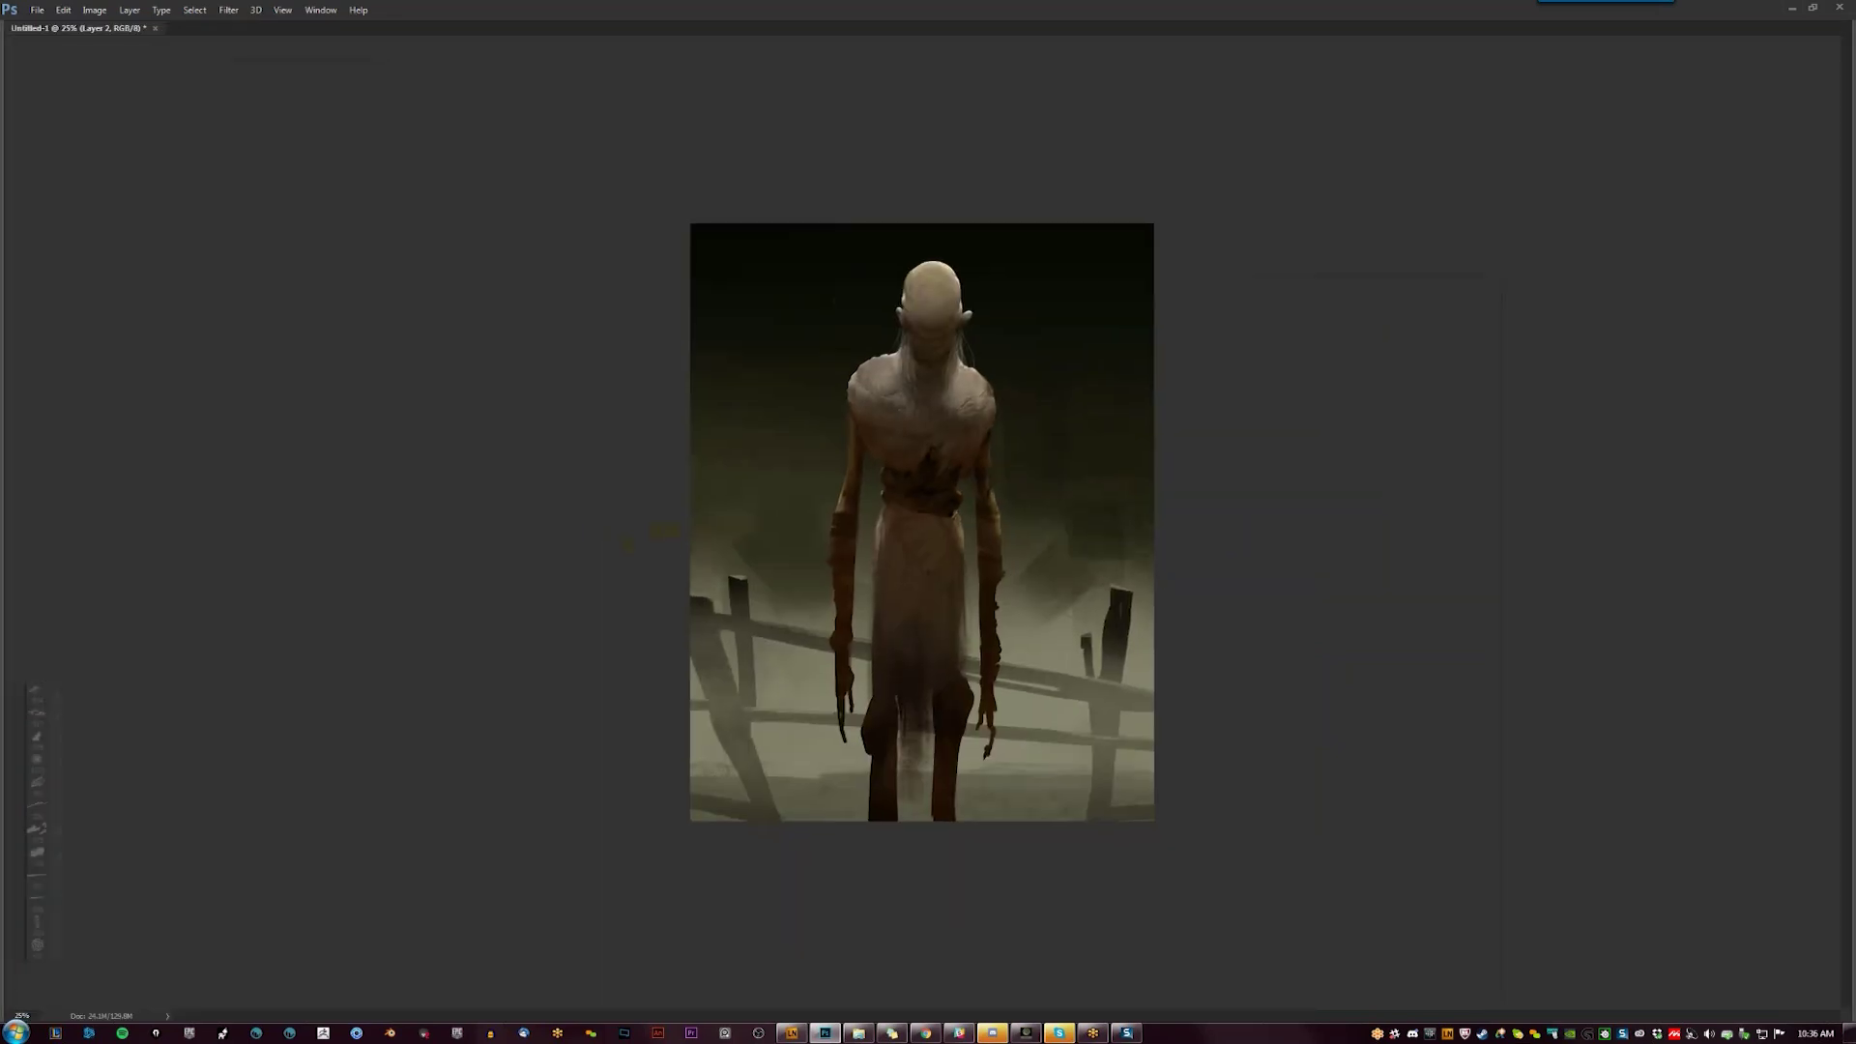
{"action": "key", "text": "ctrl+plus"}
{"action": "key", "text": "ctrl+plus"}
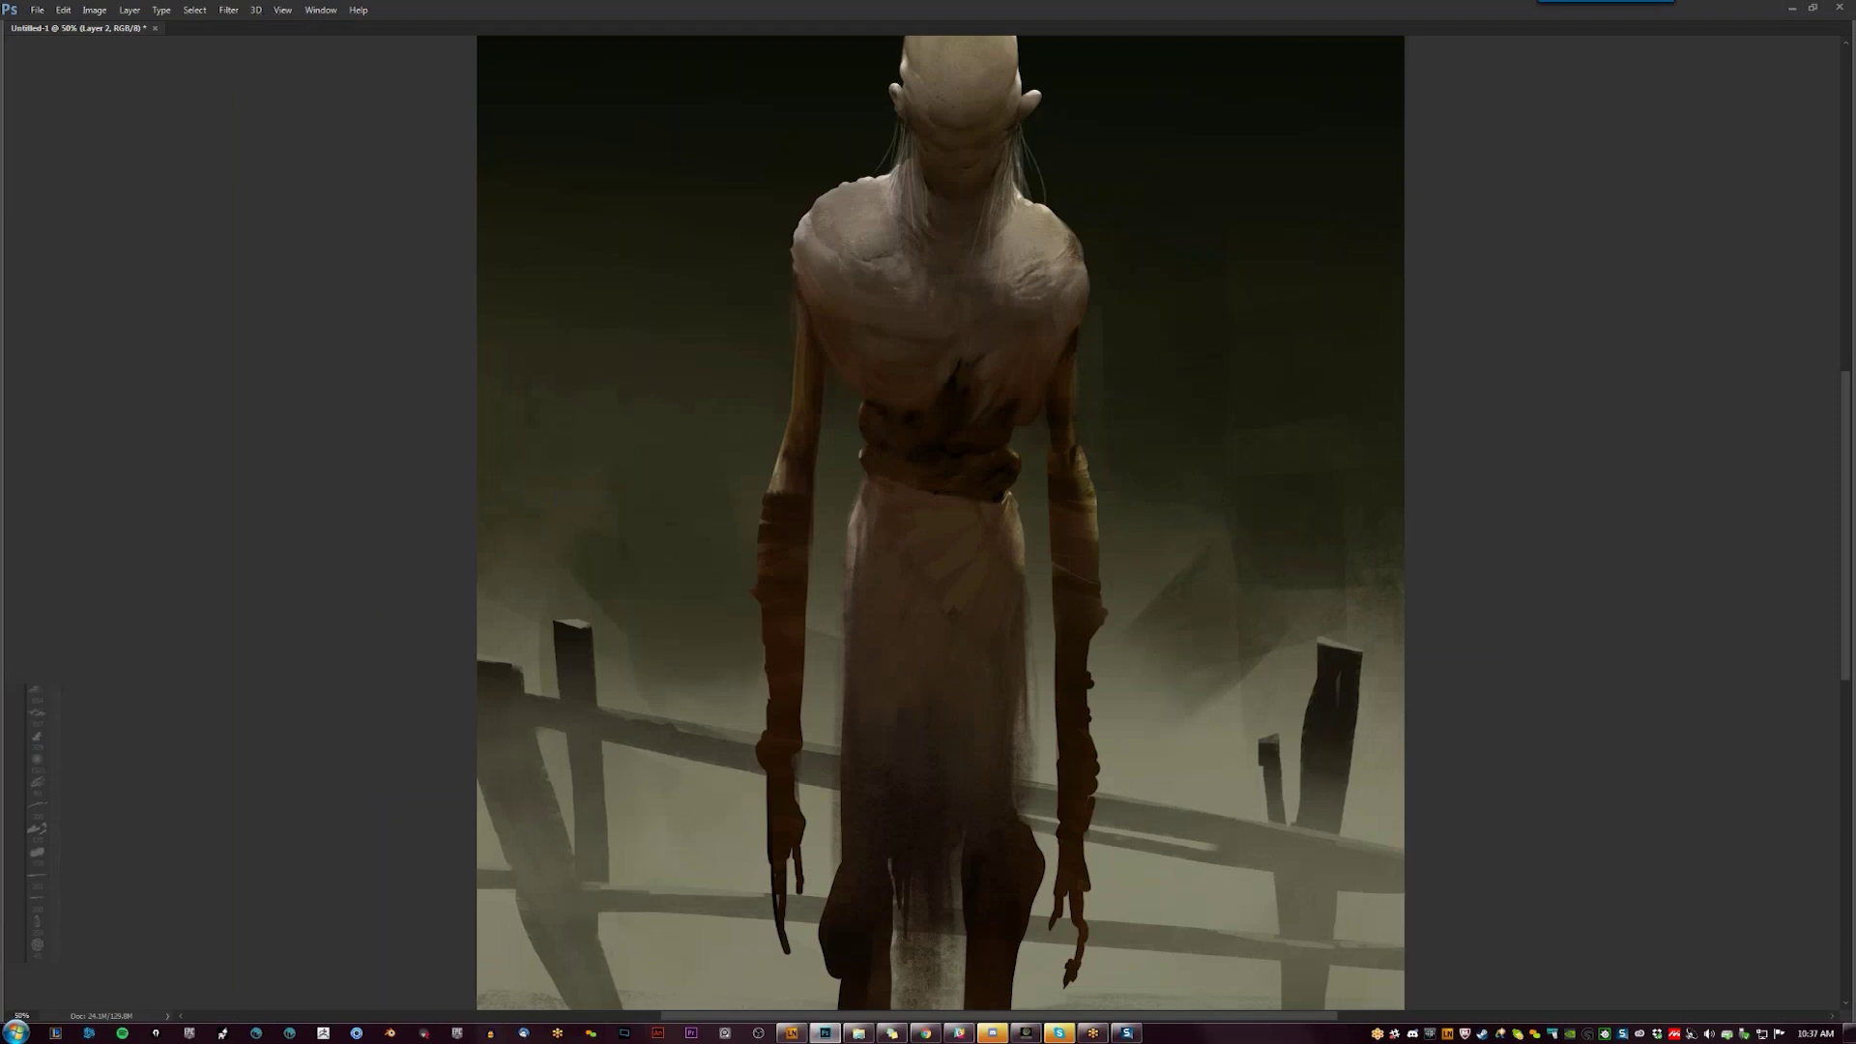
{"action": "mouse_move", "coordinate": [1077, 462]}
{"action": "left_mouse_down"}
{"action": "mouse_move", "coordinate": [1087, 503]}
{"action": "mouse_move", "coordinate": [1050, 495]}
{"action": "left_mouse_up"}
{"action": "key", "text": "ctrl+z"}
{"action": "key", "text": "ctrl+minus"}
{"action": "key", "text": "ctrl+minus"}
{"action": "key", "text": "ctrl+minus"}
{"action": "key", "text": "ctrl+plus"}
{"action": "key", "text": "ctrl+plus"}
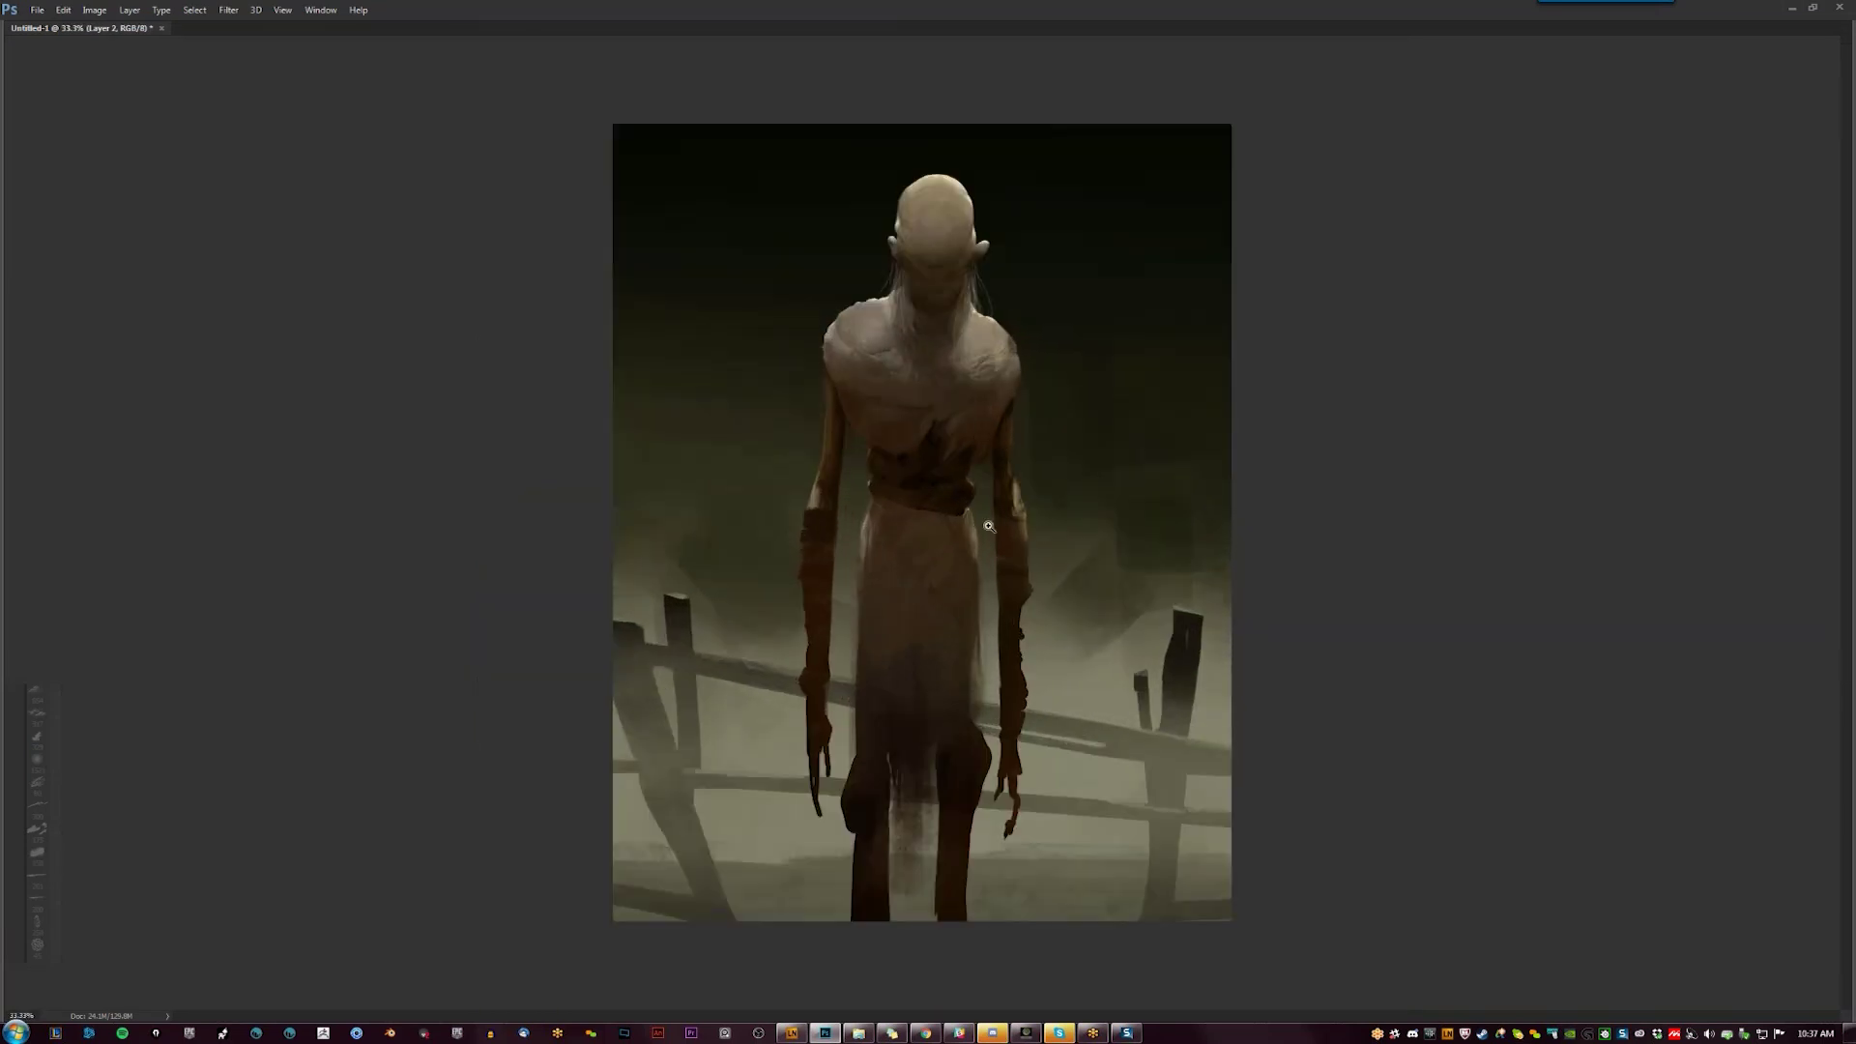
{"action": "left_click", "coordinate": [989, 526]}
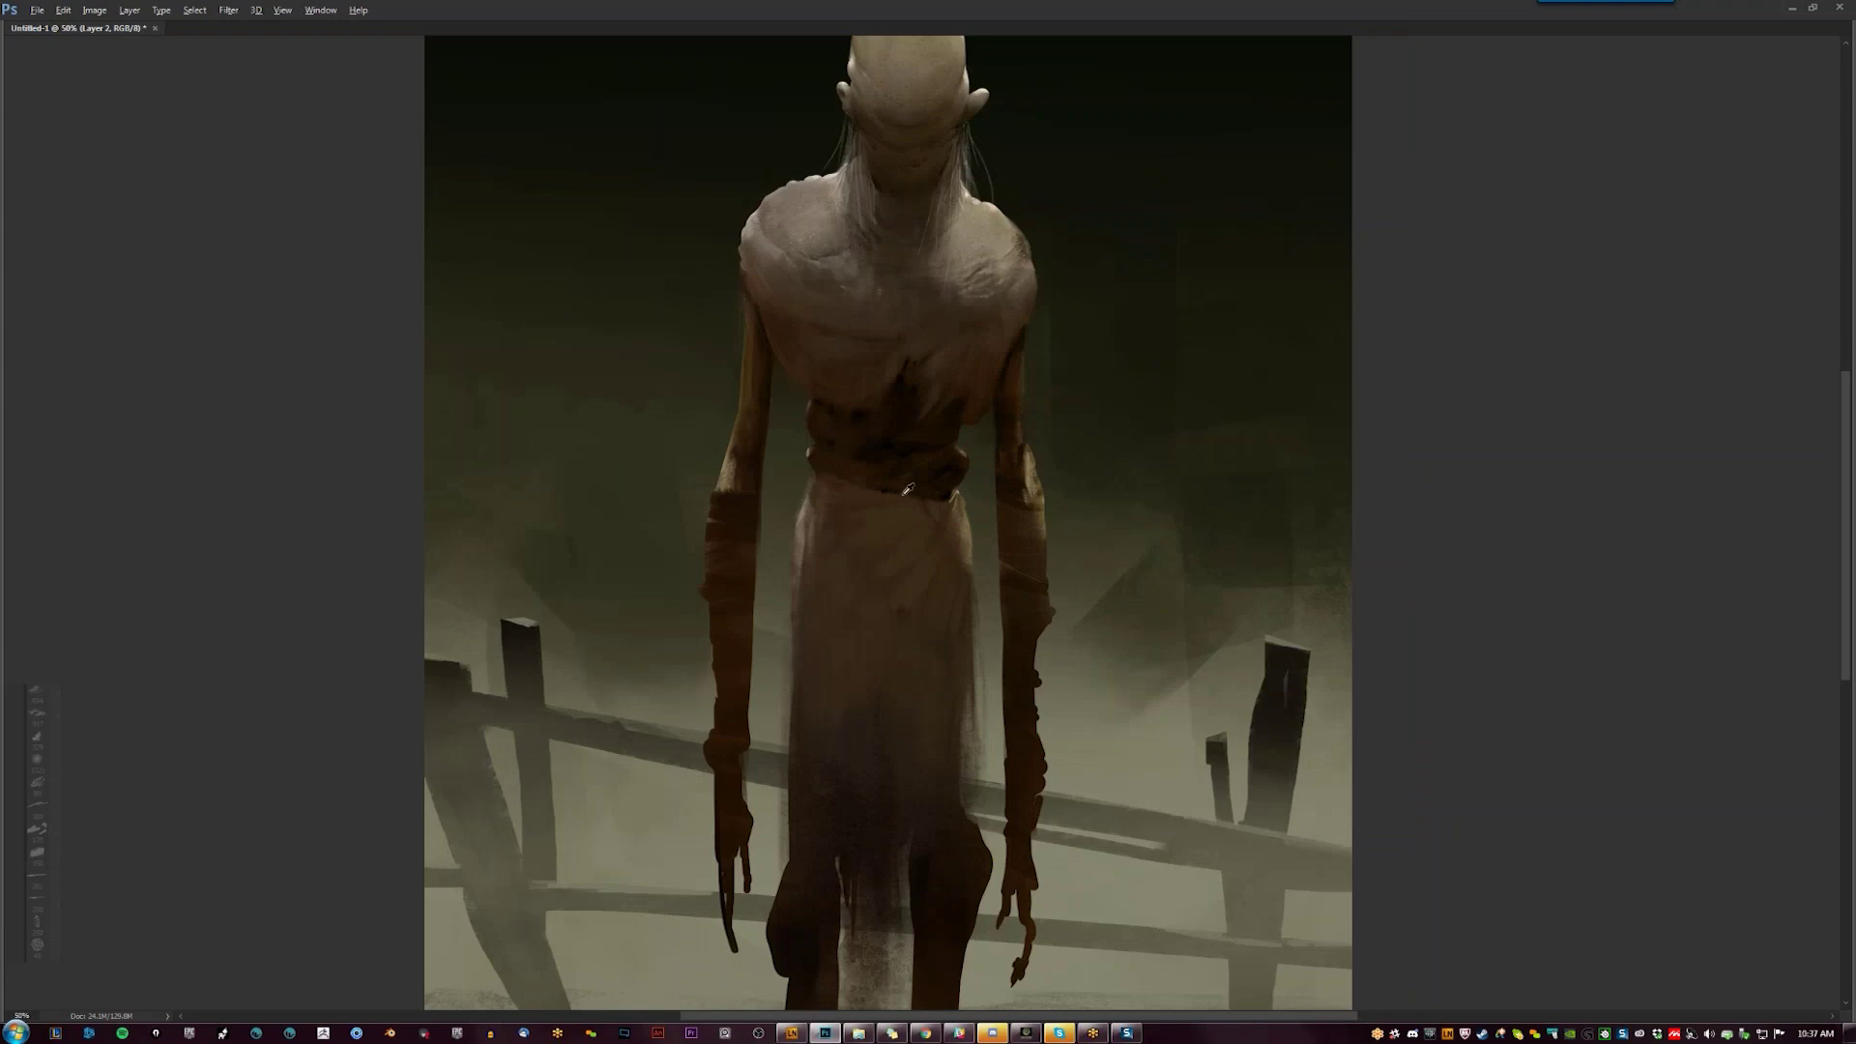
Switch to the browser, look through the illustrator's ArtStation portfolio and view The Moth King/Dishonored 2 artwork as reference
{"action": "key", "text": "alt+Tab"}
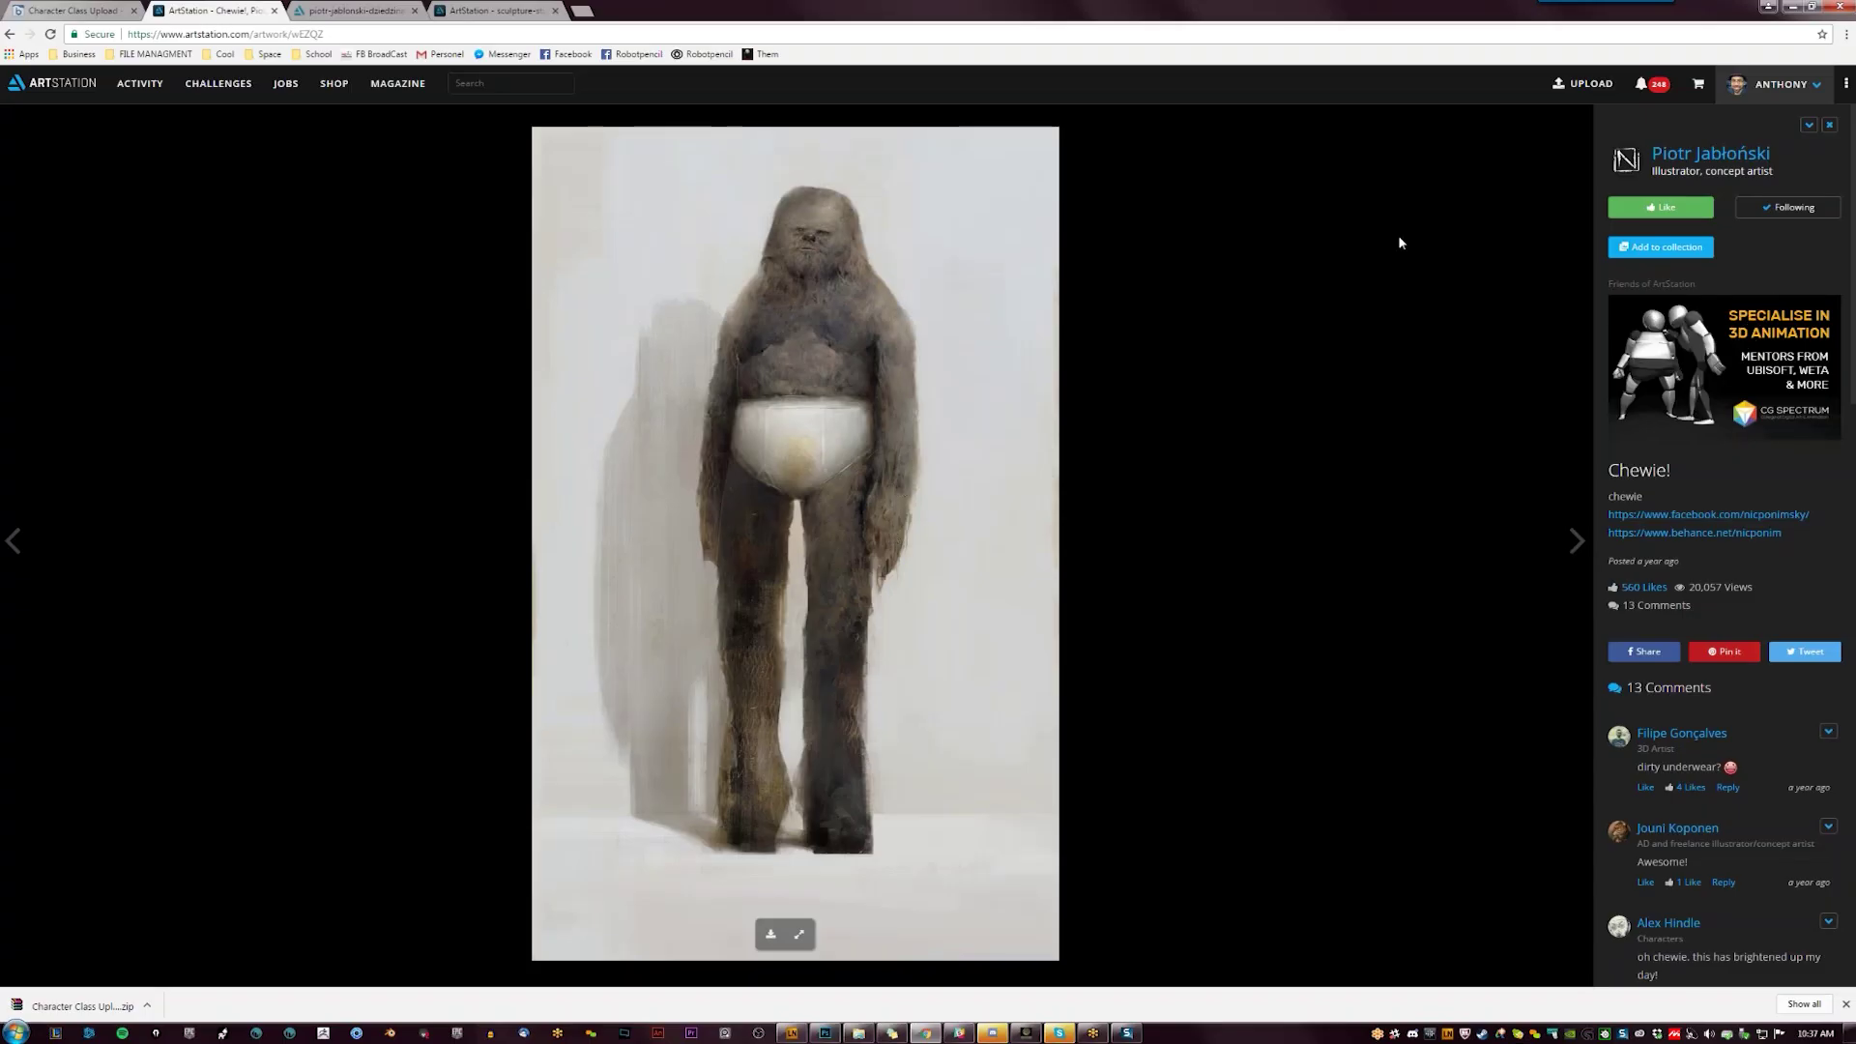
{"action": "left_click", "coordinate": [1828, 124]}
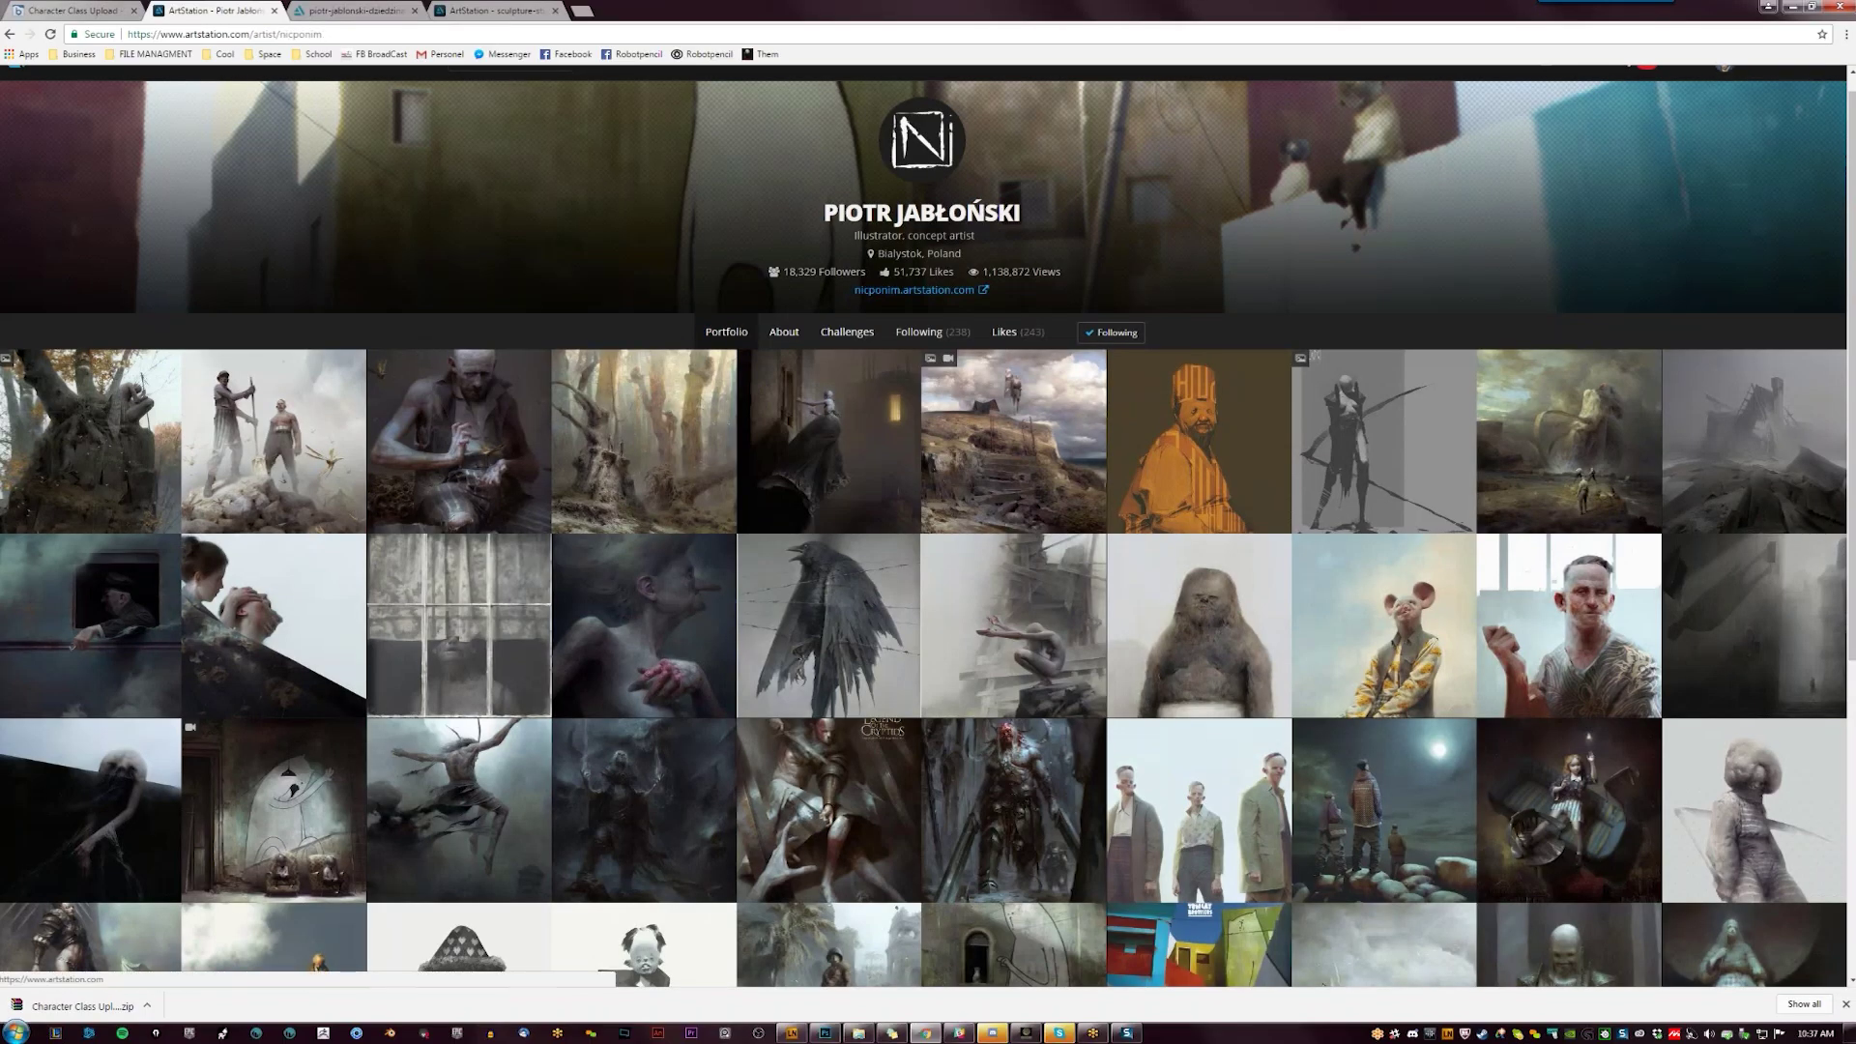
{"action": "scroll", "coordinate": [1510, 558], "scroll_direction": "down", "scroll_amount": 1}
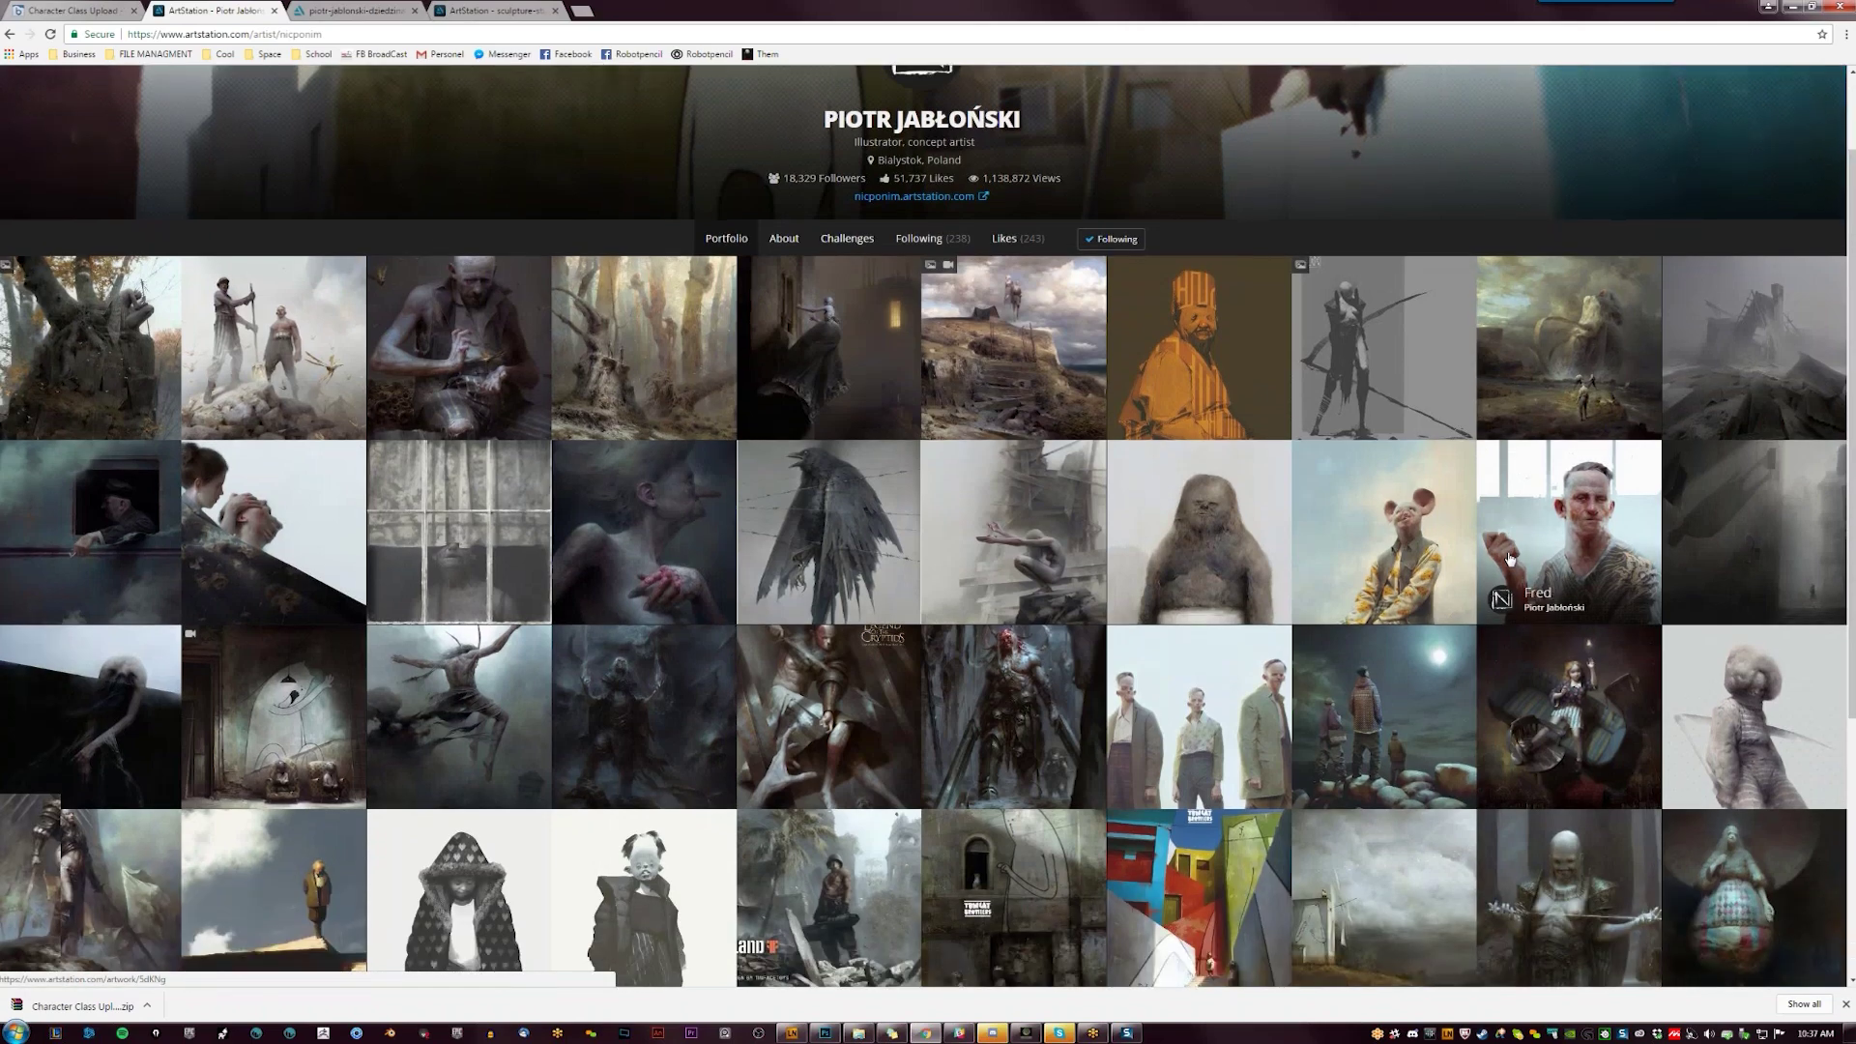
{"action": "scroll", "coordinate": [1510, 557], "scroll_direction": "down", "scroll_amount": 5}
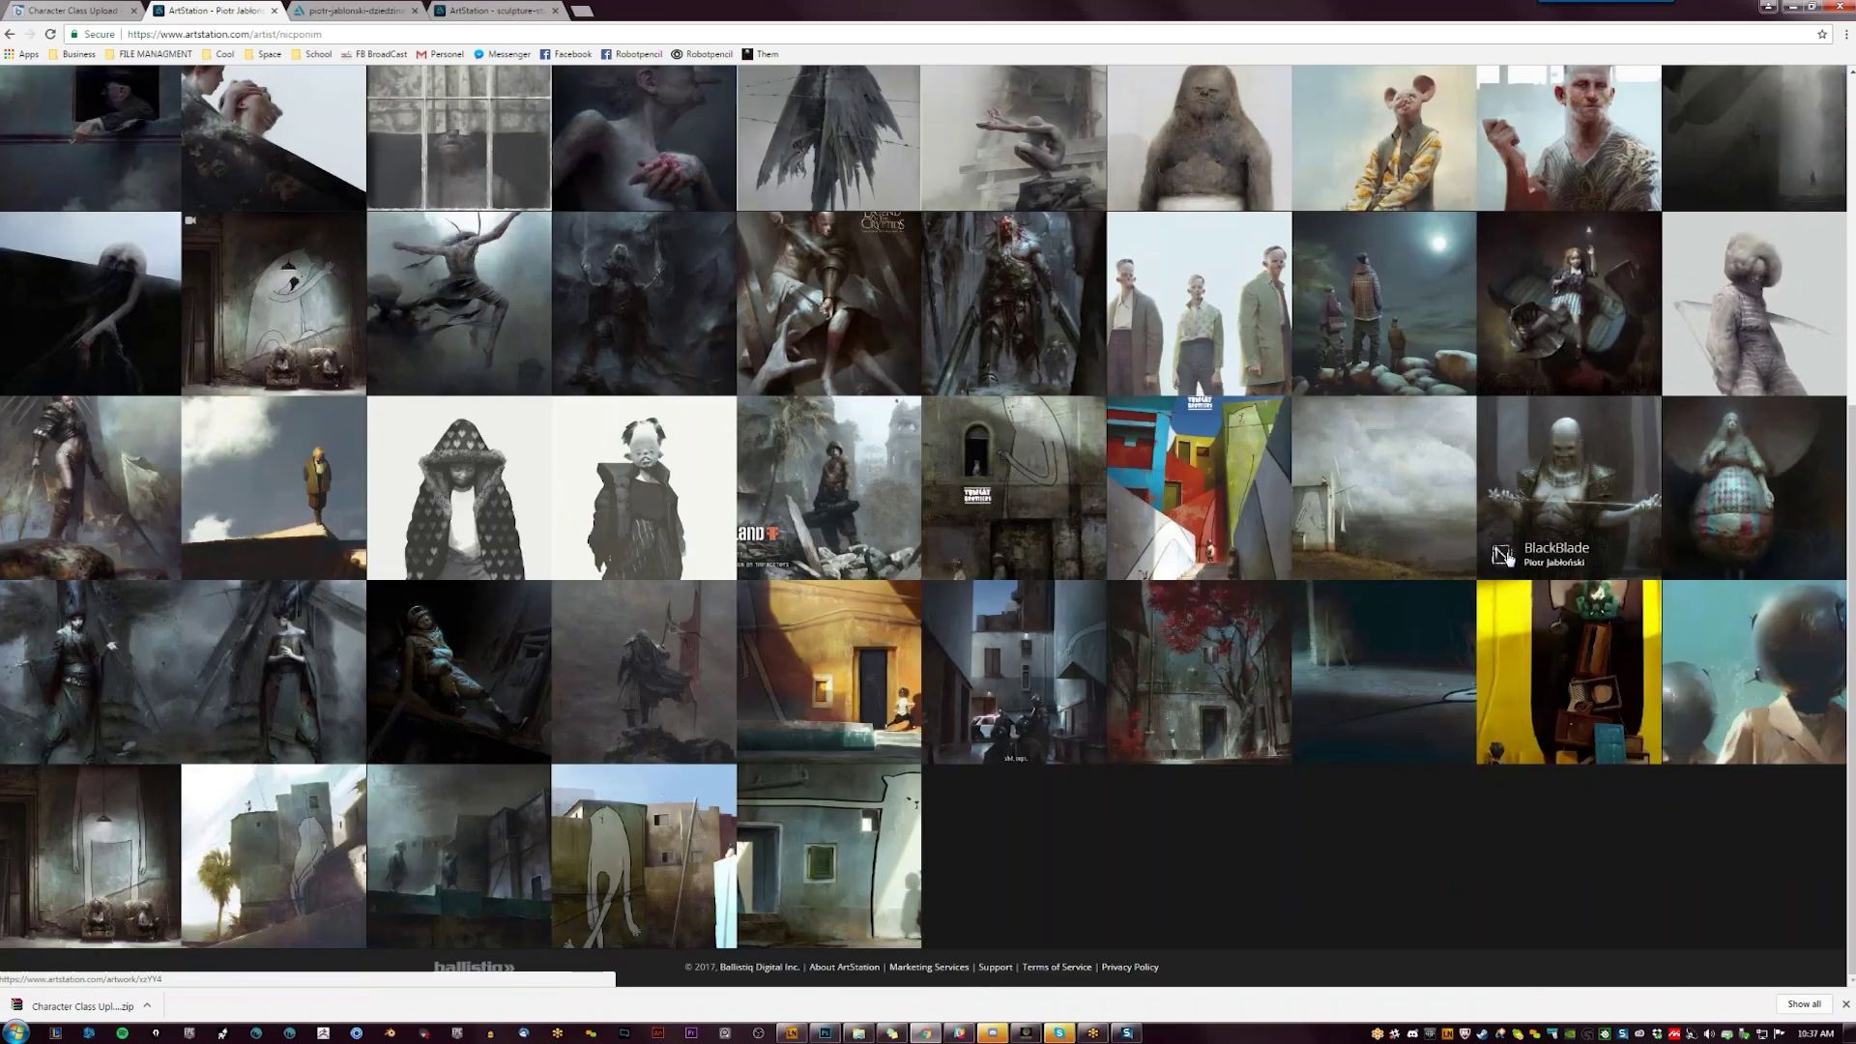
{"action": "scroll", "coordinate": [1505, 556], "scroll_direction": "up", "scroll_amount": 2}
{"action": "scroll", "coordinate": [1515, 556], "scroll_direction": "up", "scroll_amount": 3}
{"action": "left_click", "coordinate": [116, 348]}
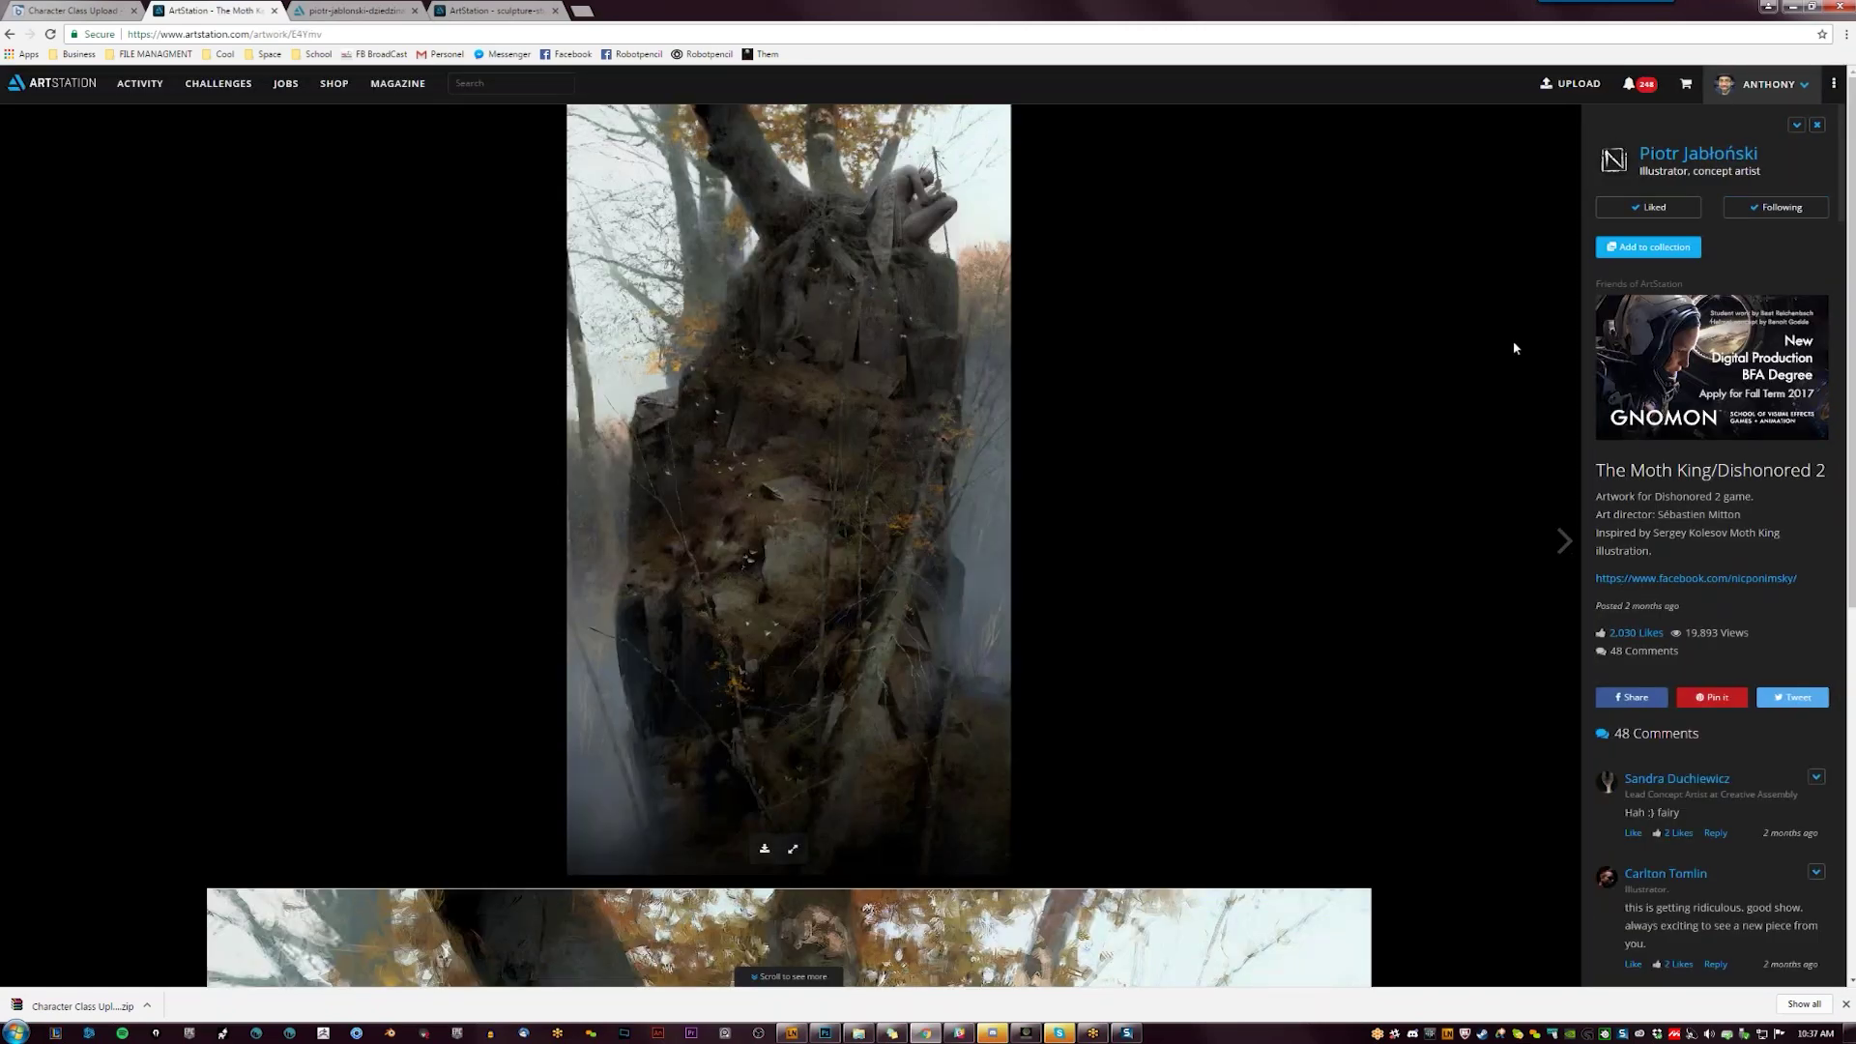
Return to Photoshop, restore the panels and paint sampled grey-brown texture over the left shoulder with a different streaky brush preset
{"action": "key", "text": "alt+Tab"}
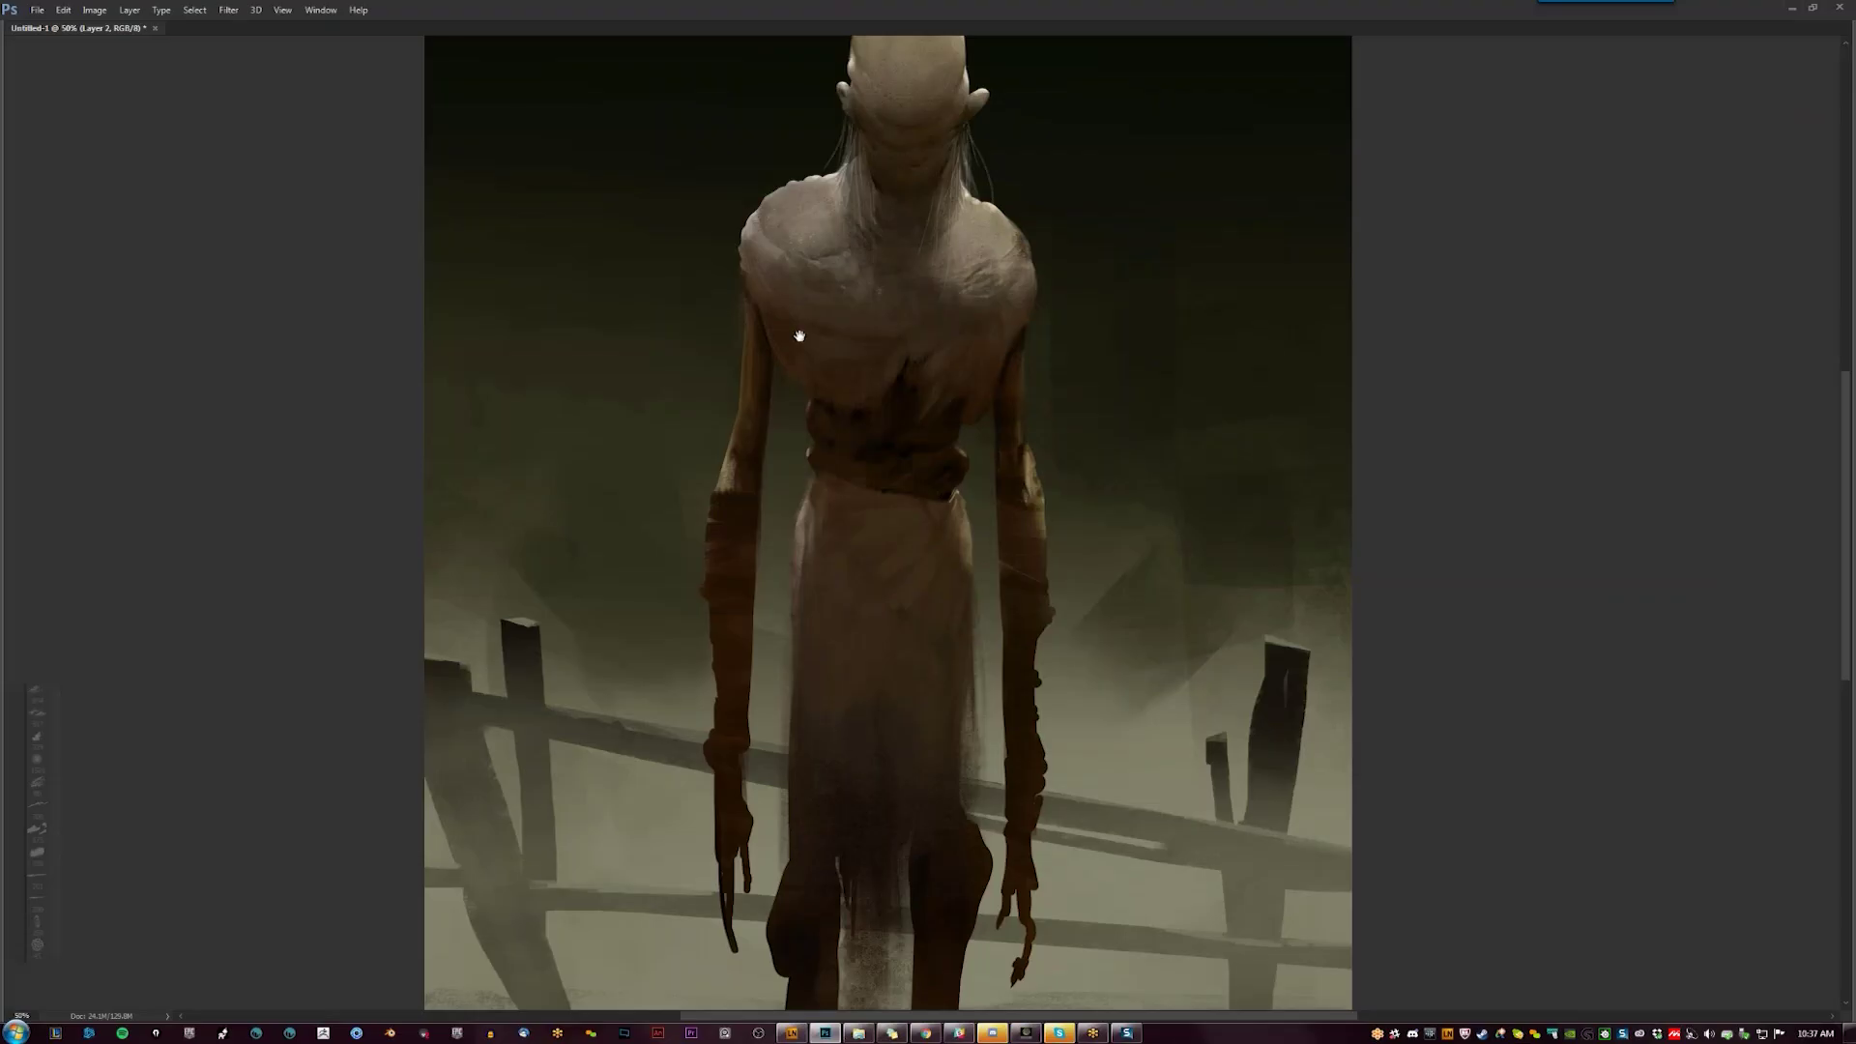
{"action": "key", "text": "Tab"}
{"action": "key", "text": "ctrl+plus"}
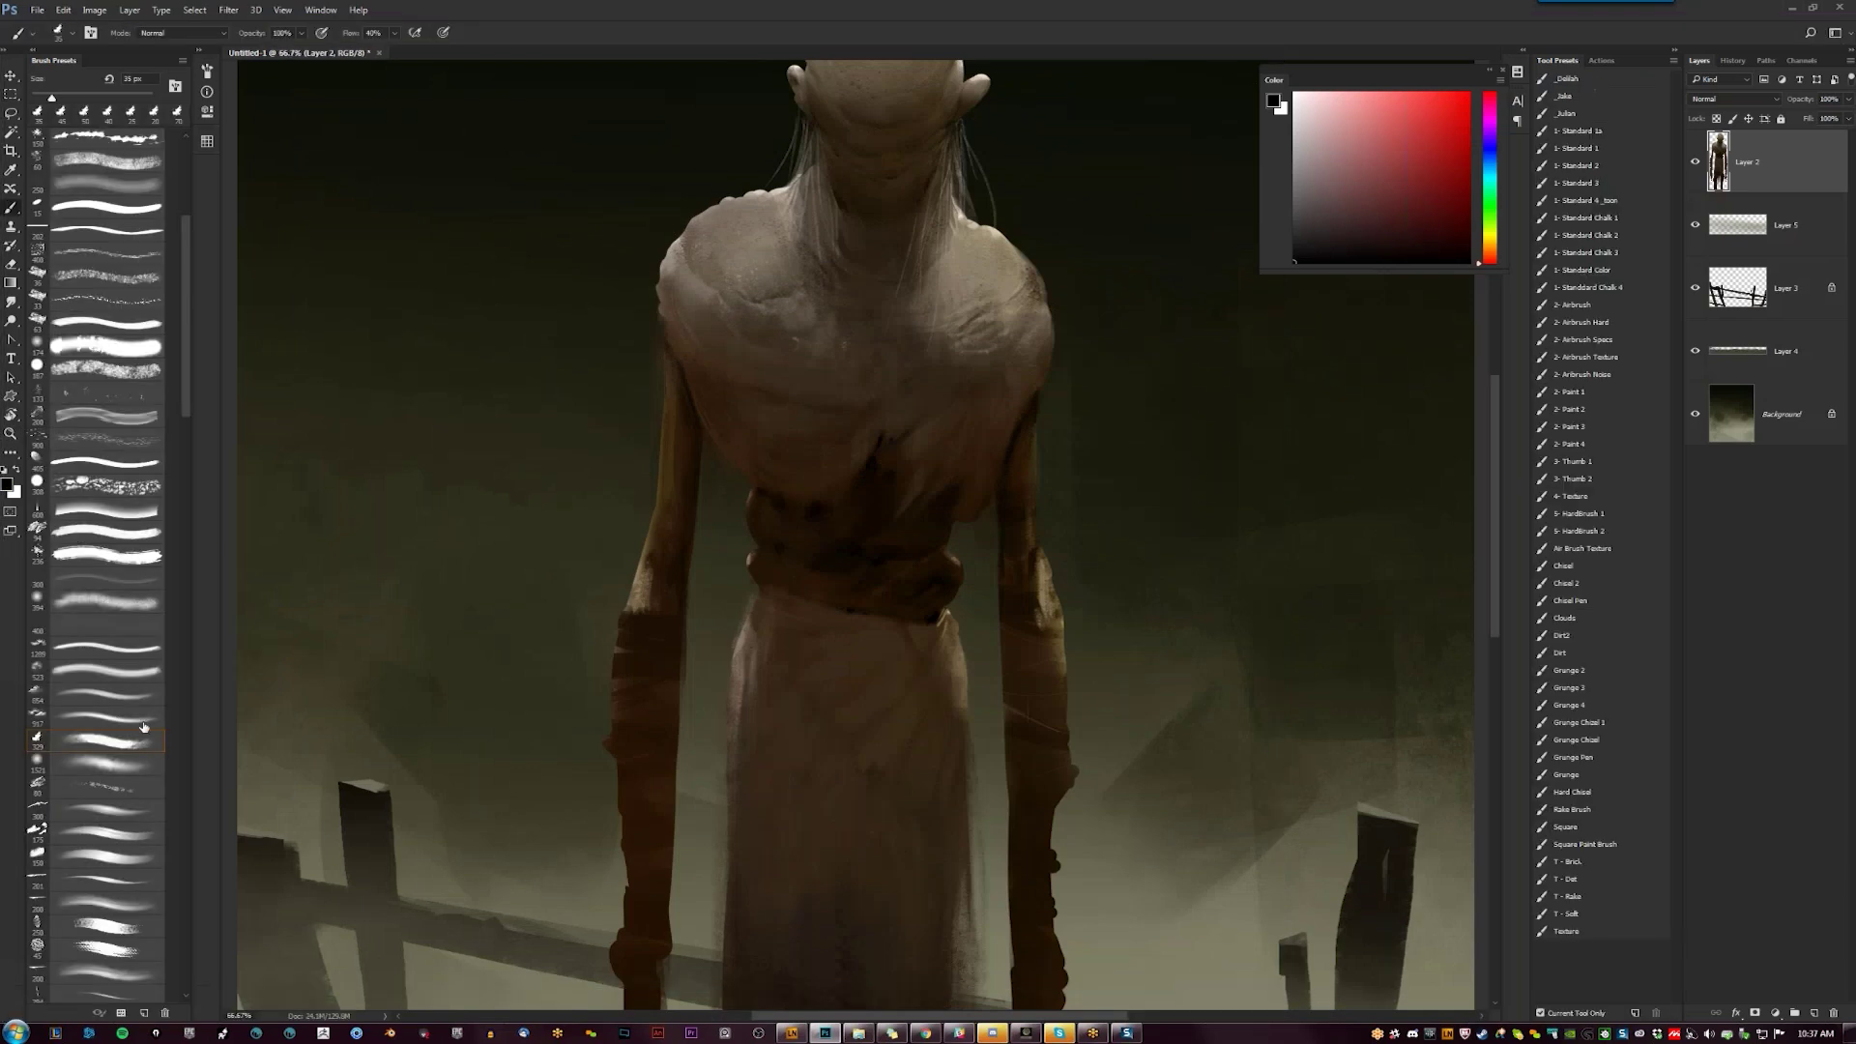
{"action": "scroll", "coordinate": [106, 773], "scroll_direction": "down", "scroll_amount": 4}
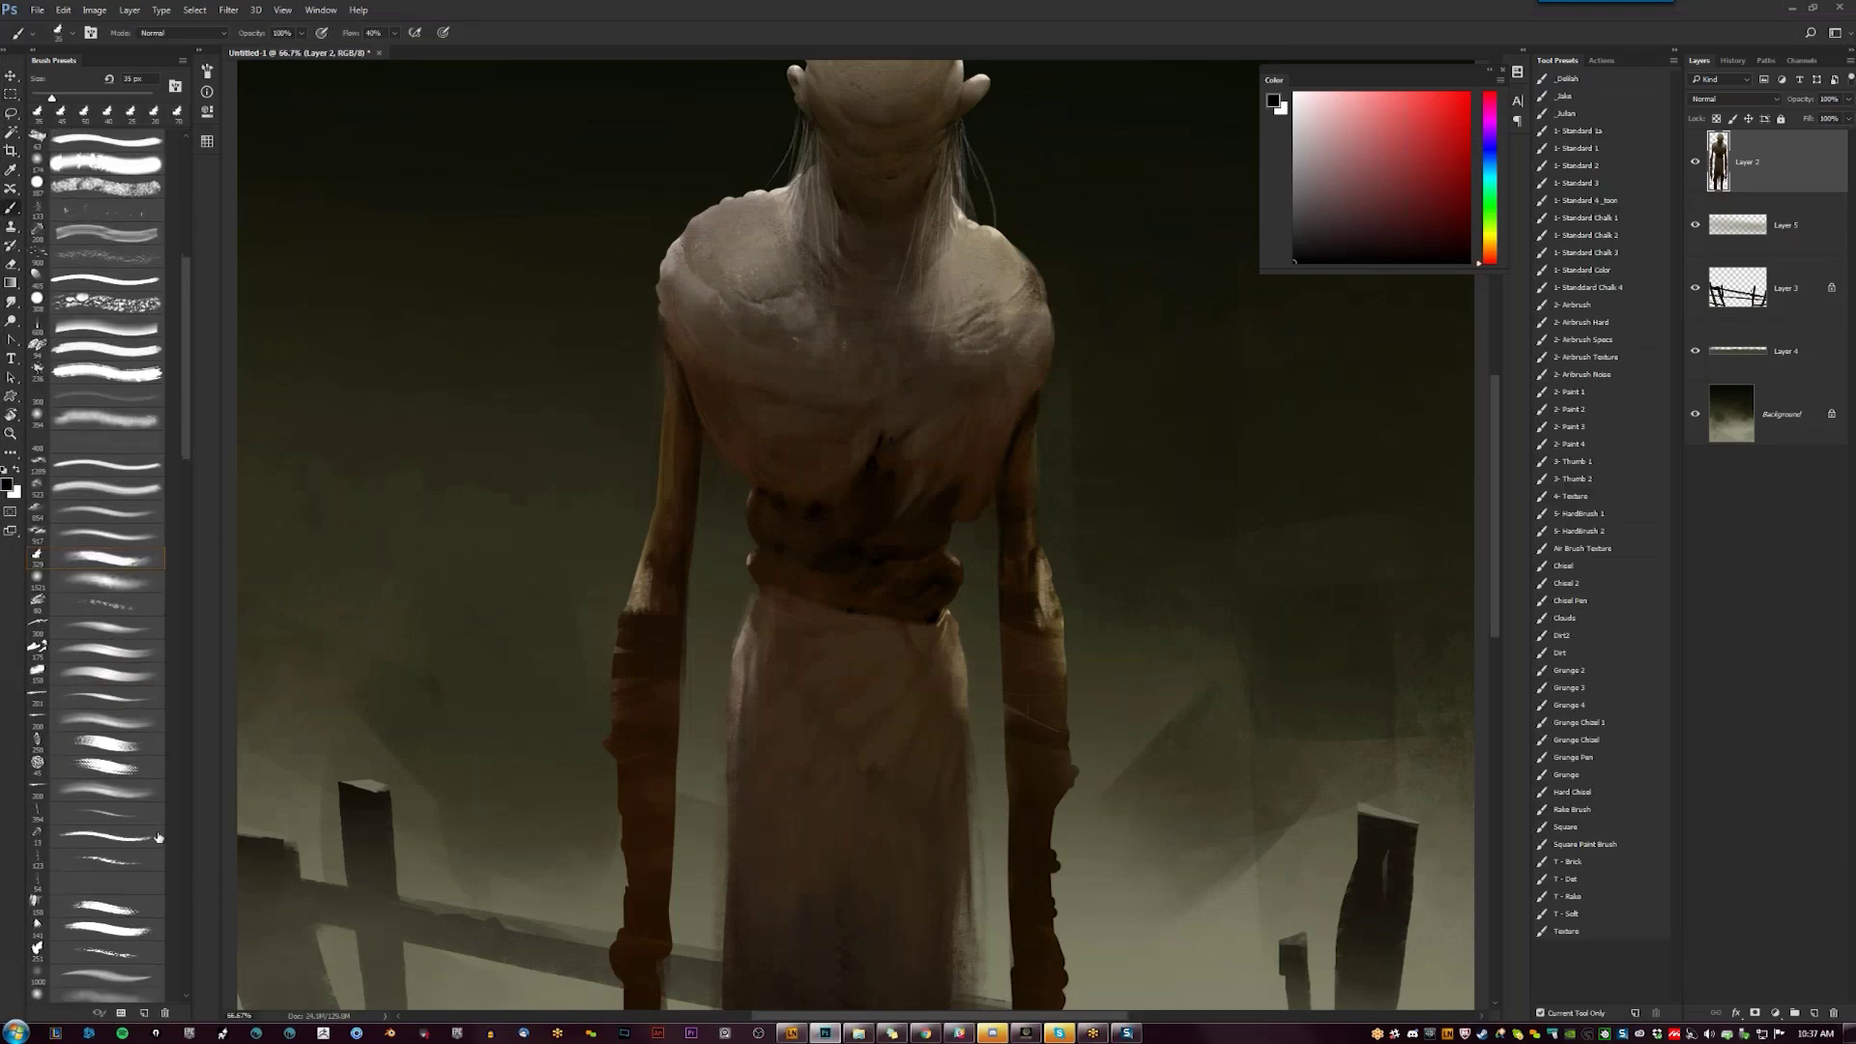
{"action": "left_click", "coordinate": [145, 763]}
{"action": "left_click", "coordinate": [705, 293], "text": "alt"}
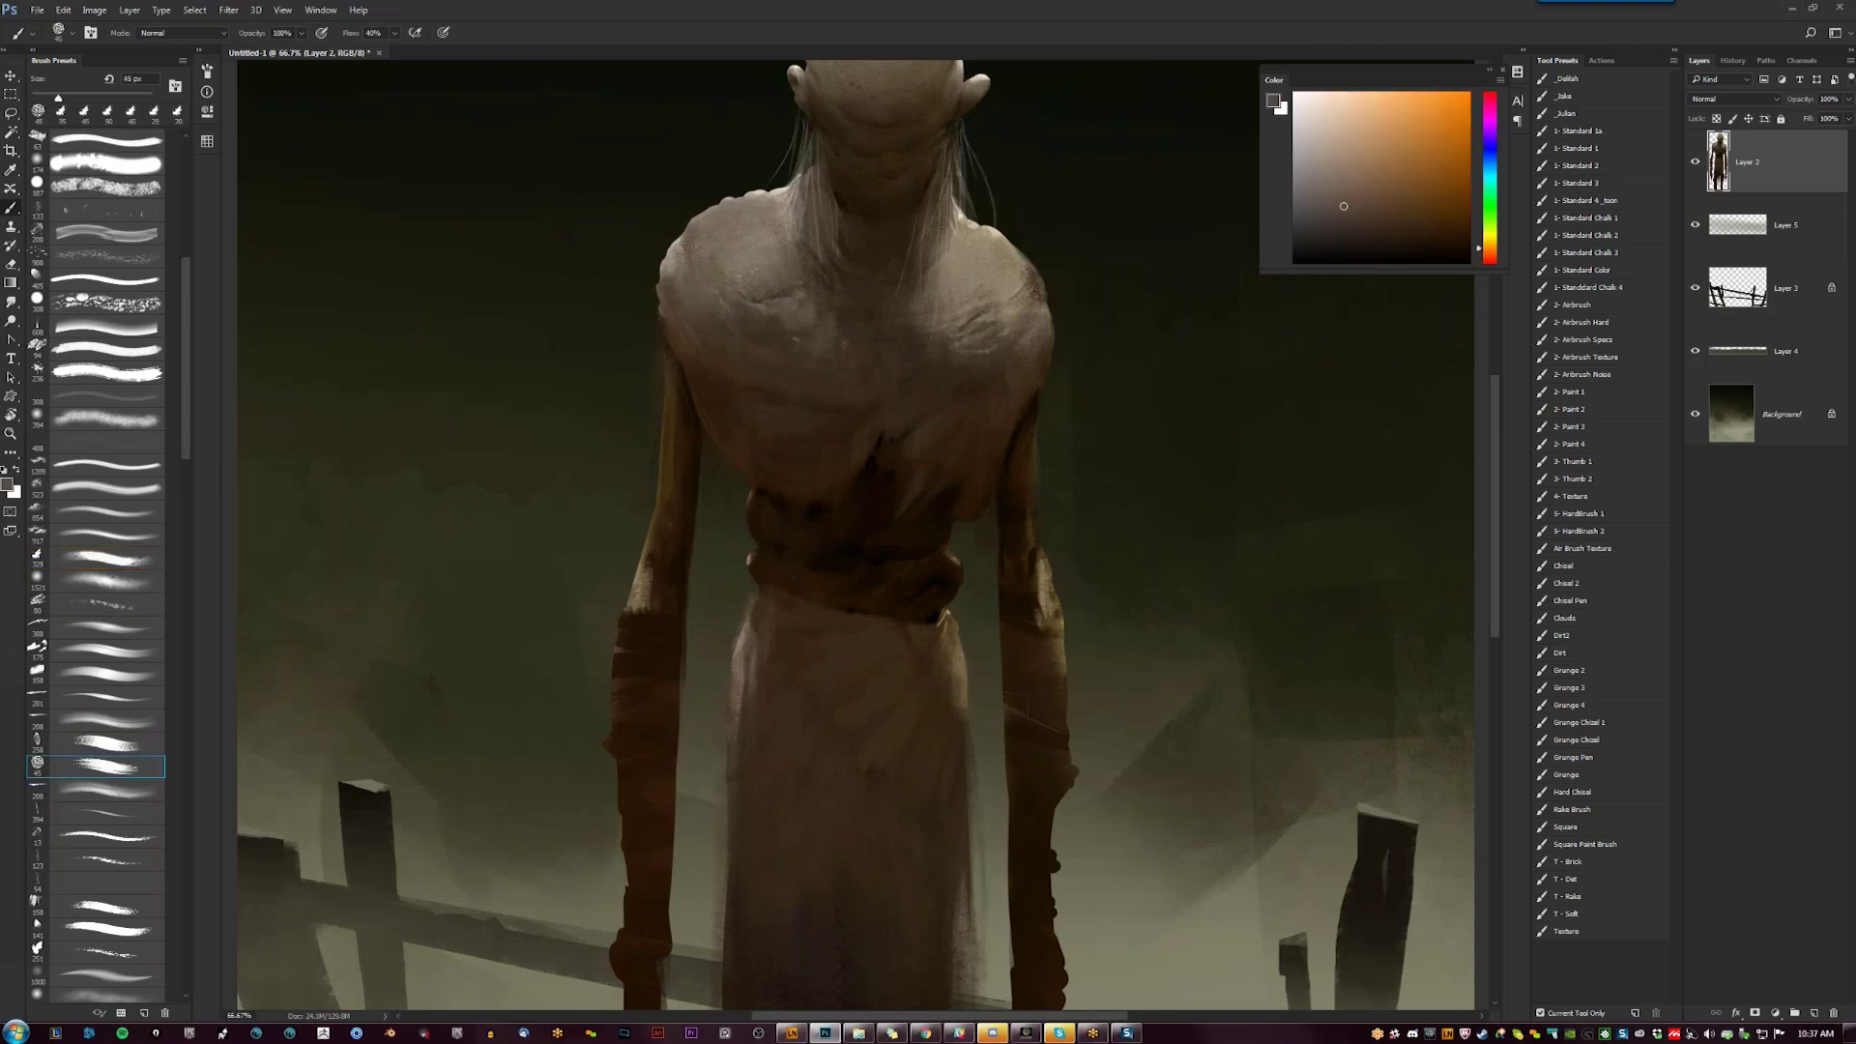
{"action": "left_click_drag", "start_coordinate": [731, 251], "coordinate": [731, 287]}
{"action": "left_click_drag", "start_coordinate": [746, 245], "coordinate": [757, 280]}
Paint a lighter grey-brown below the left shoulder with a 60 px brush and sample a darker brown beside it
{"action": "left_click", "coordinate": [1332, 179]}
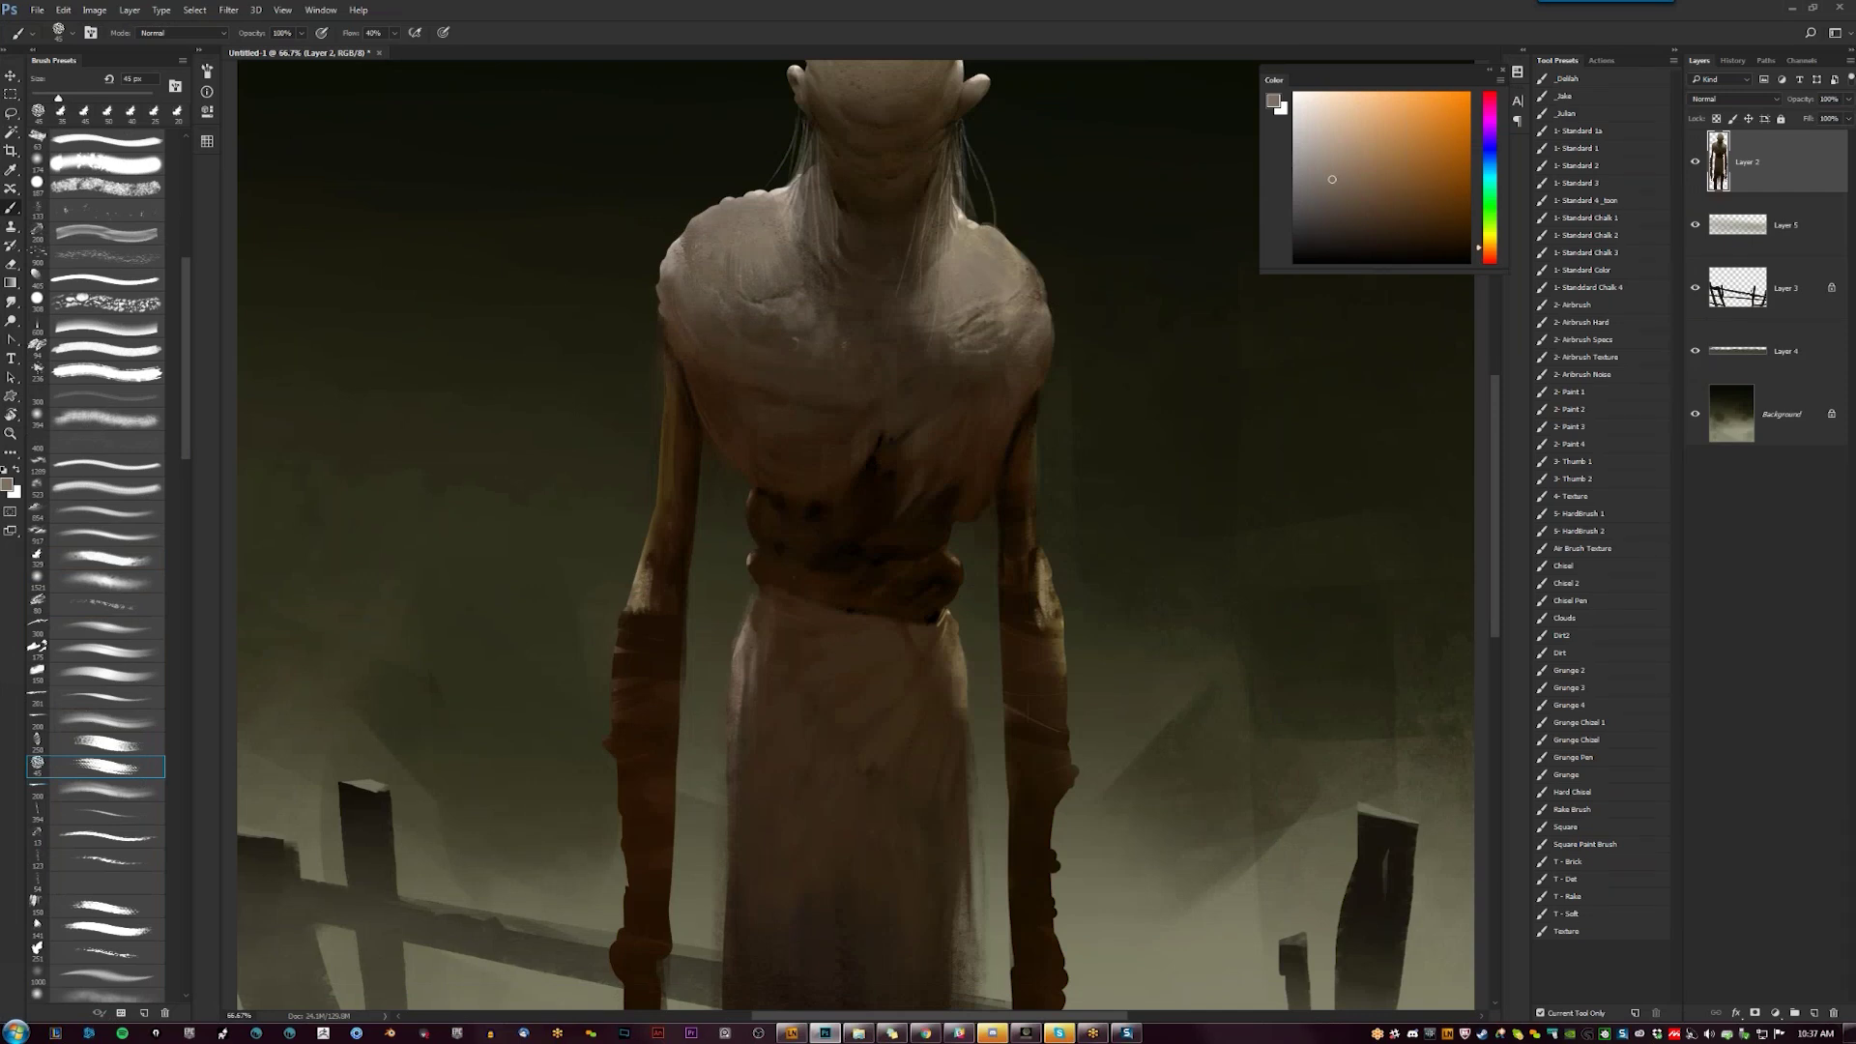
{"action": "key", "text": "bracketright"}
{"action": "key", "text": "bracketright"}
{"action": "mouse_move", "coordinate": [740, 336]}
{"action": "left_mouse_down"}
{"action": "mouse_move", "coordinate": [781, 353]}
{"action": "mouse_move", "coordinate": [759, 361]}
{"action": "left_mouse_up"}
{"action": "left_click", "coordinate": [779, 364], "text": "alt"}
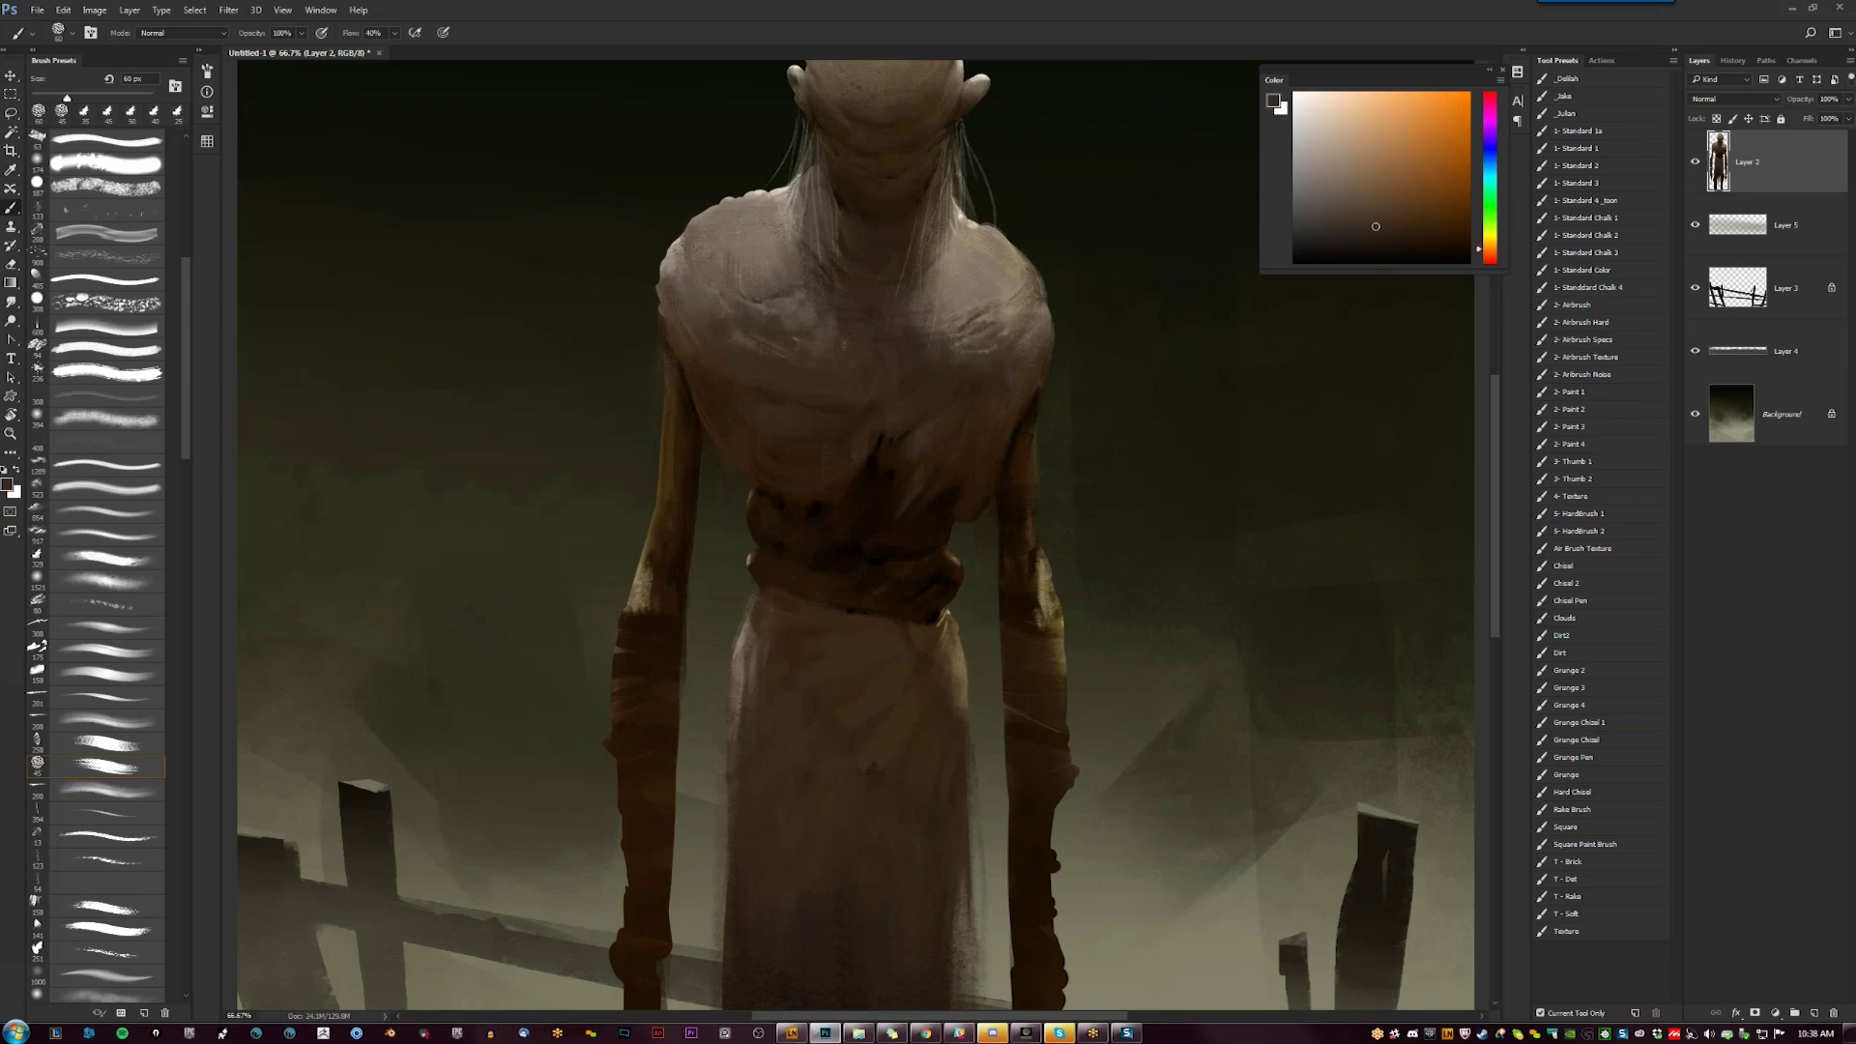
Switch to a softer streaky brush preset, reduce its size and paint a stroke of texture on the creature's forehead
{"action": "key", "text": "z"}
{"action": "left_click", "coordinate": [907, 437], "text": "alt"}
{"action": "left_click", "coordinate": [907, 437], "text": "alt"}
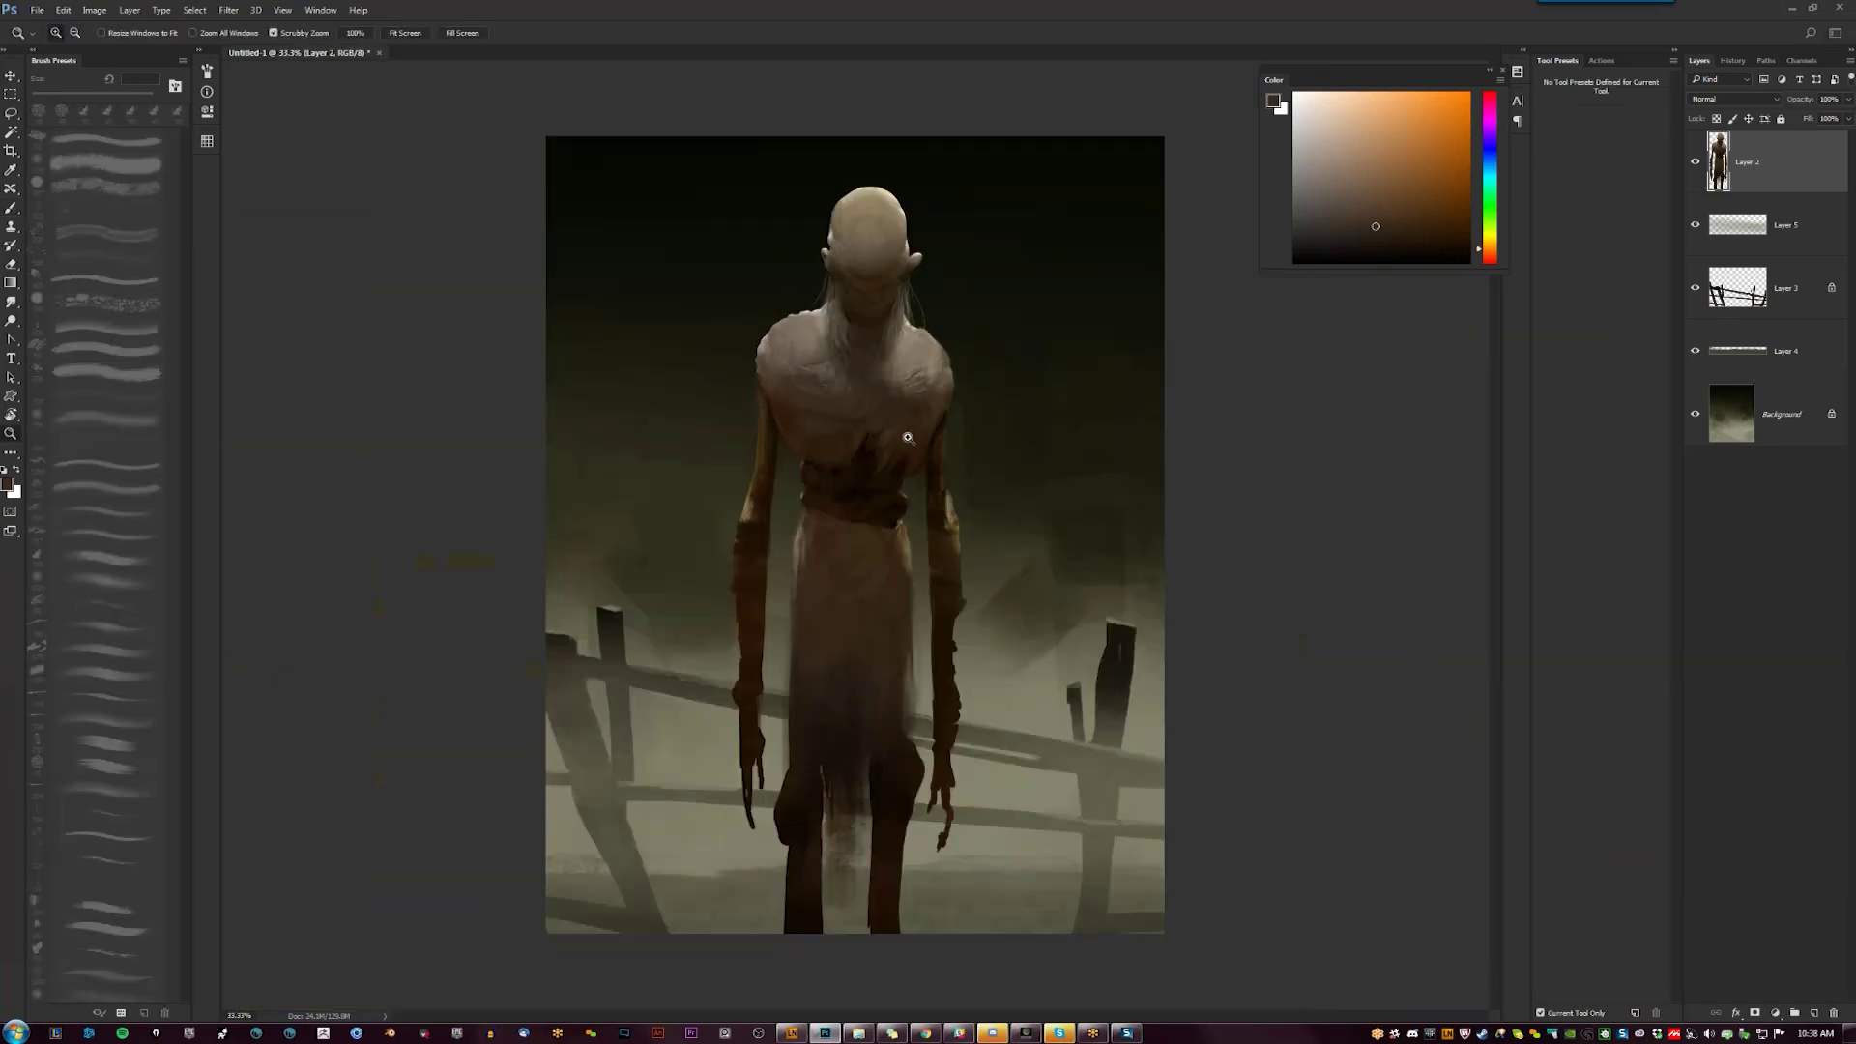
{"action": "left_click", "coordinate": [907, 437]}
{"action": "key", "text": "b"}
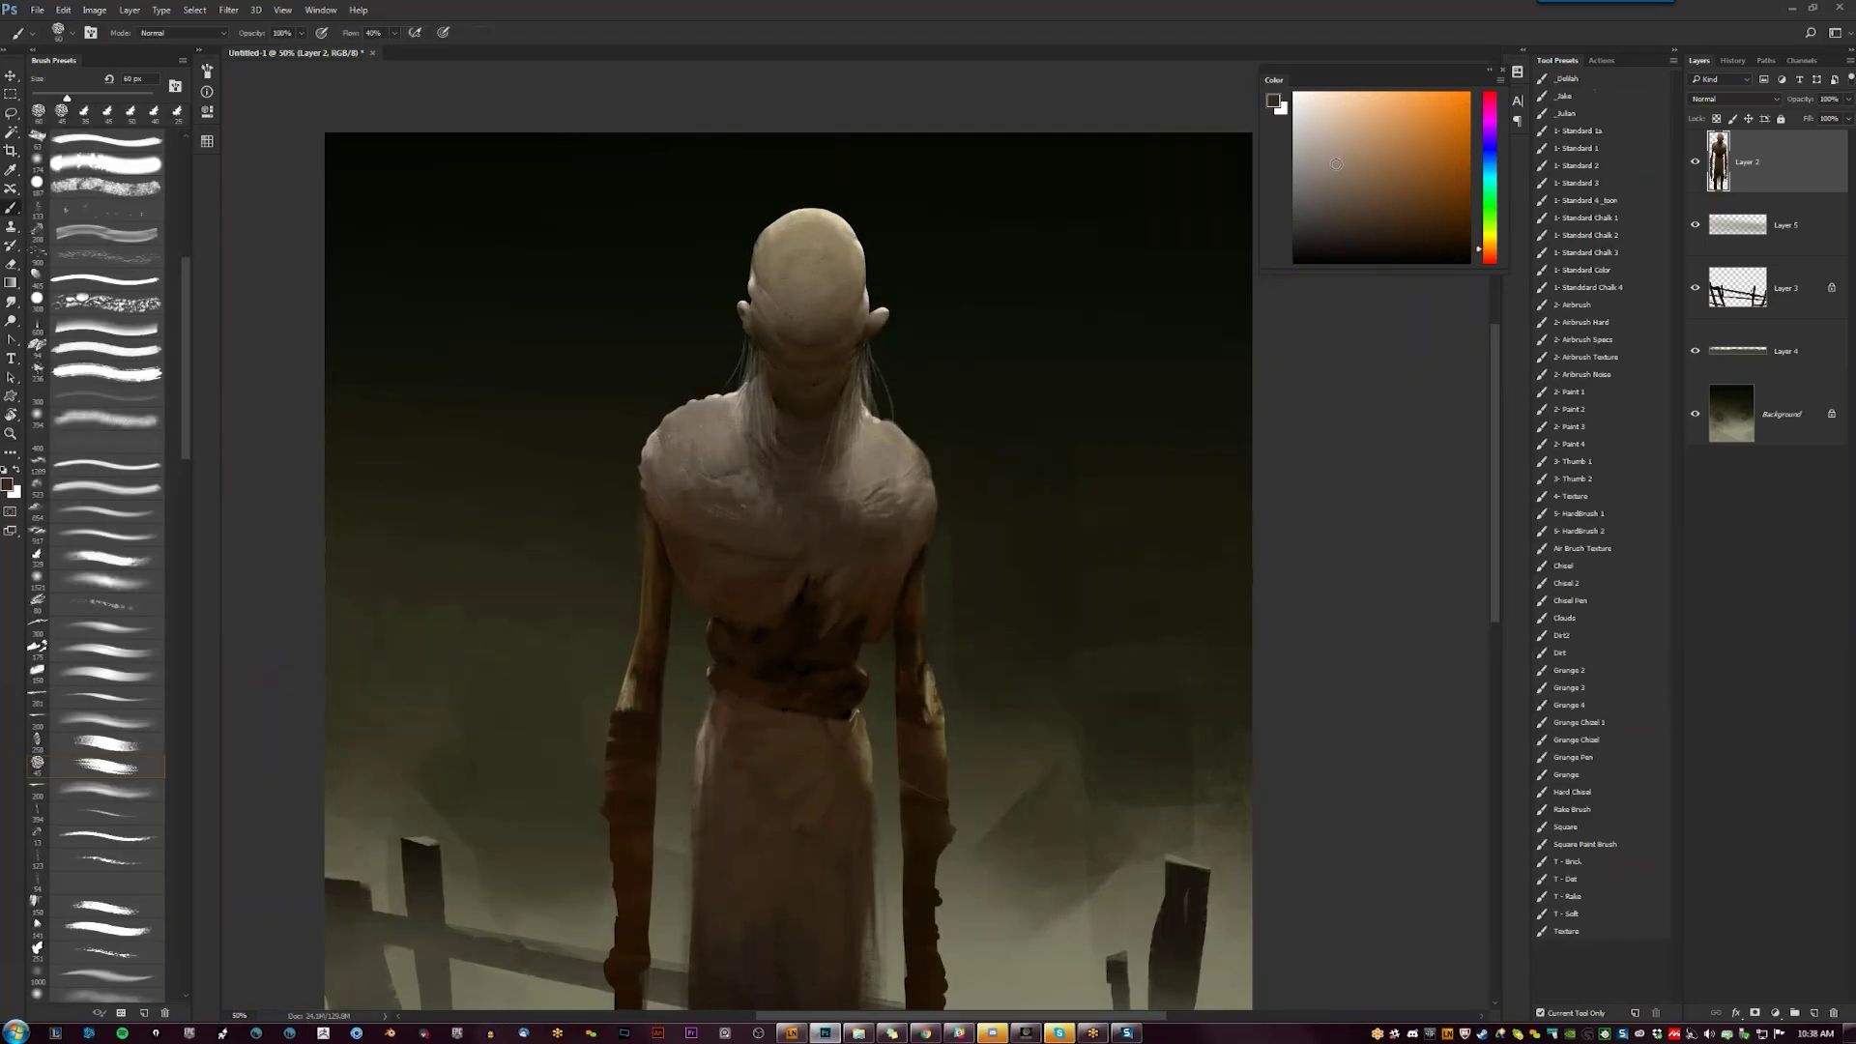
{"action": "left_click", "coordinate": [137, 790]}
{"action": "key", "text": "bracketleft"}
{"action": "key", "text": "bracketleft"}
{"action": "left_click_drag", "start_coordinate": [813, 249], "coordinate": [829, 259]}
Blend the forehead with grey-beige skin tones sampled around it, using a smaller brush
{"action": "key", "text": "bracketleft"}
{"action": "key", "text": "bracketleft"}
{"action": "key", "text": "bracketleft"}
{"action": "left_click", "coordinate": [814, 279], "text": "alt"}
{"action": "mouse_move", "coordinate": [814, 278]}
{"action": "left_mouse_down"}
{"action": "mouse_move", "coordinate": [832, 261]}
{"action": "mouse_move", "coordinate": [822, 277]}
{"action": "mouse_move", "coordinate": [808, 234]}
{"action": "left_mouse_up"}
{"action": "left_click", "coordinate": [823, 259], "text": "alt"}
{"action": "left_click", "coordinate": [831, 274], "text": "alt"}
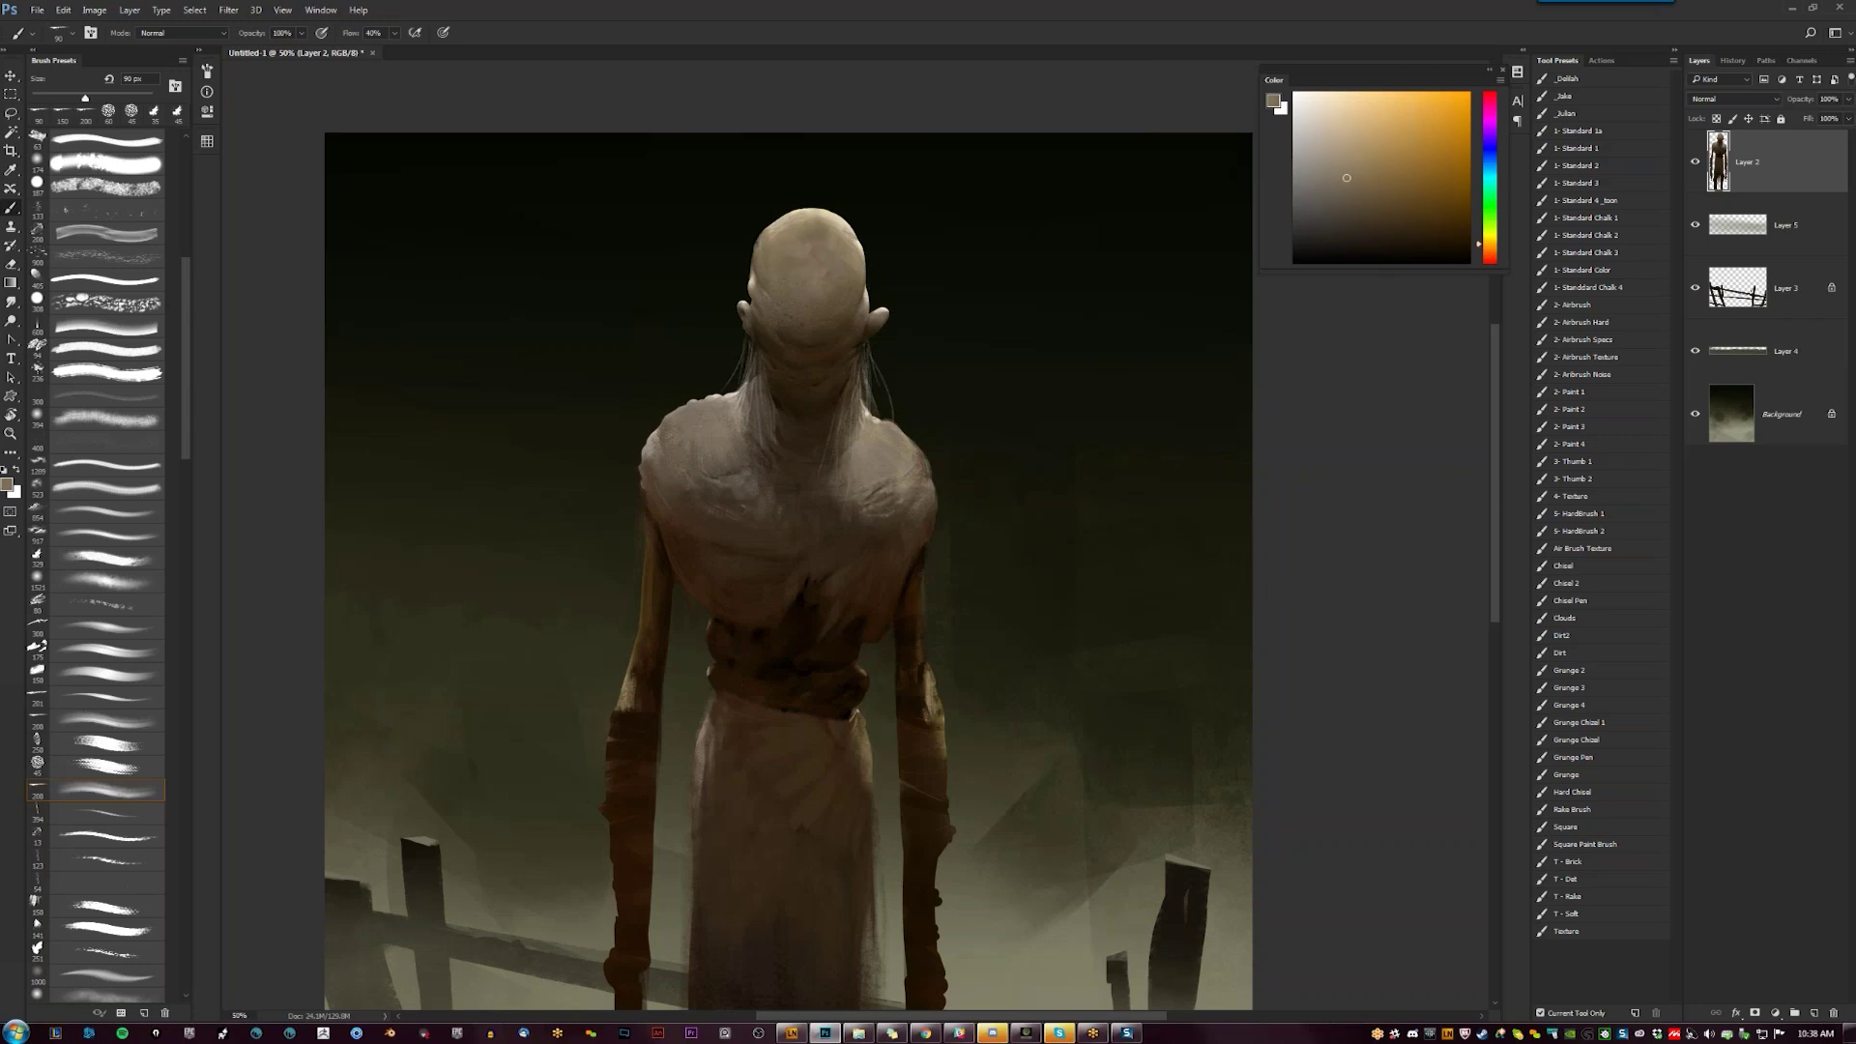
{"action": "left_click", "coordinate": [806, 263], "text": "alt"}
Replace a test stroke on the lower face with a smaller dab, reduce the brush to 30 px and choose a dark brown
{"action": "left_click_drag", "start_coordinate": [779, 319], "coordinate": [800, 329]}
{"action": "key", "text": "ctrl+z"}
{"action": "key", "text": "bracketleft"}
{"action": "key", "text": "bracketleft"}
{"action": "key", "text": "bracketleft"}
{"action": "key", "text": "bracketleft"}
{"action": "left_click", "coordinate": [791, 354]}
{"action": "key", "text": "bracketleft"}
{"action": "left_click", "coordinate": [1395, 235]}
Check the whole figure, then paint the left side of the chest with sampled grey-brown and darker brown tones
{"action": "key", "text": "z"}
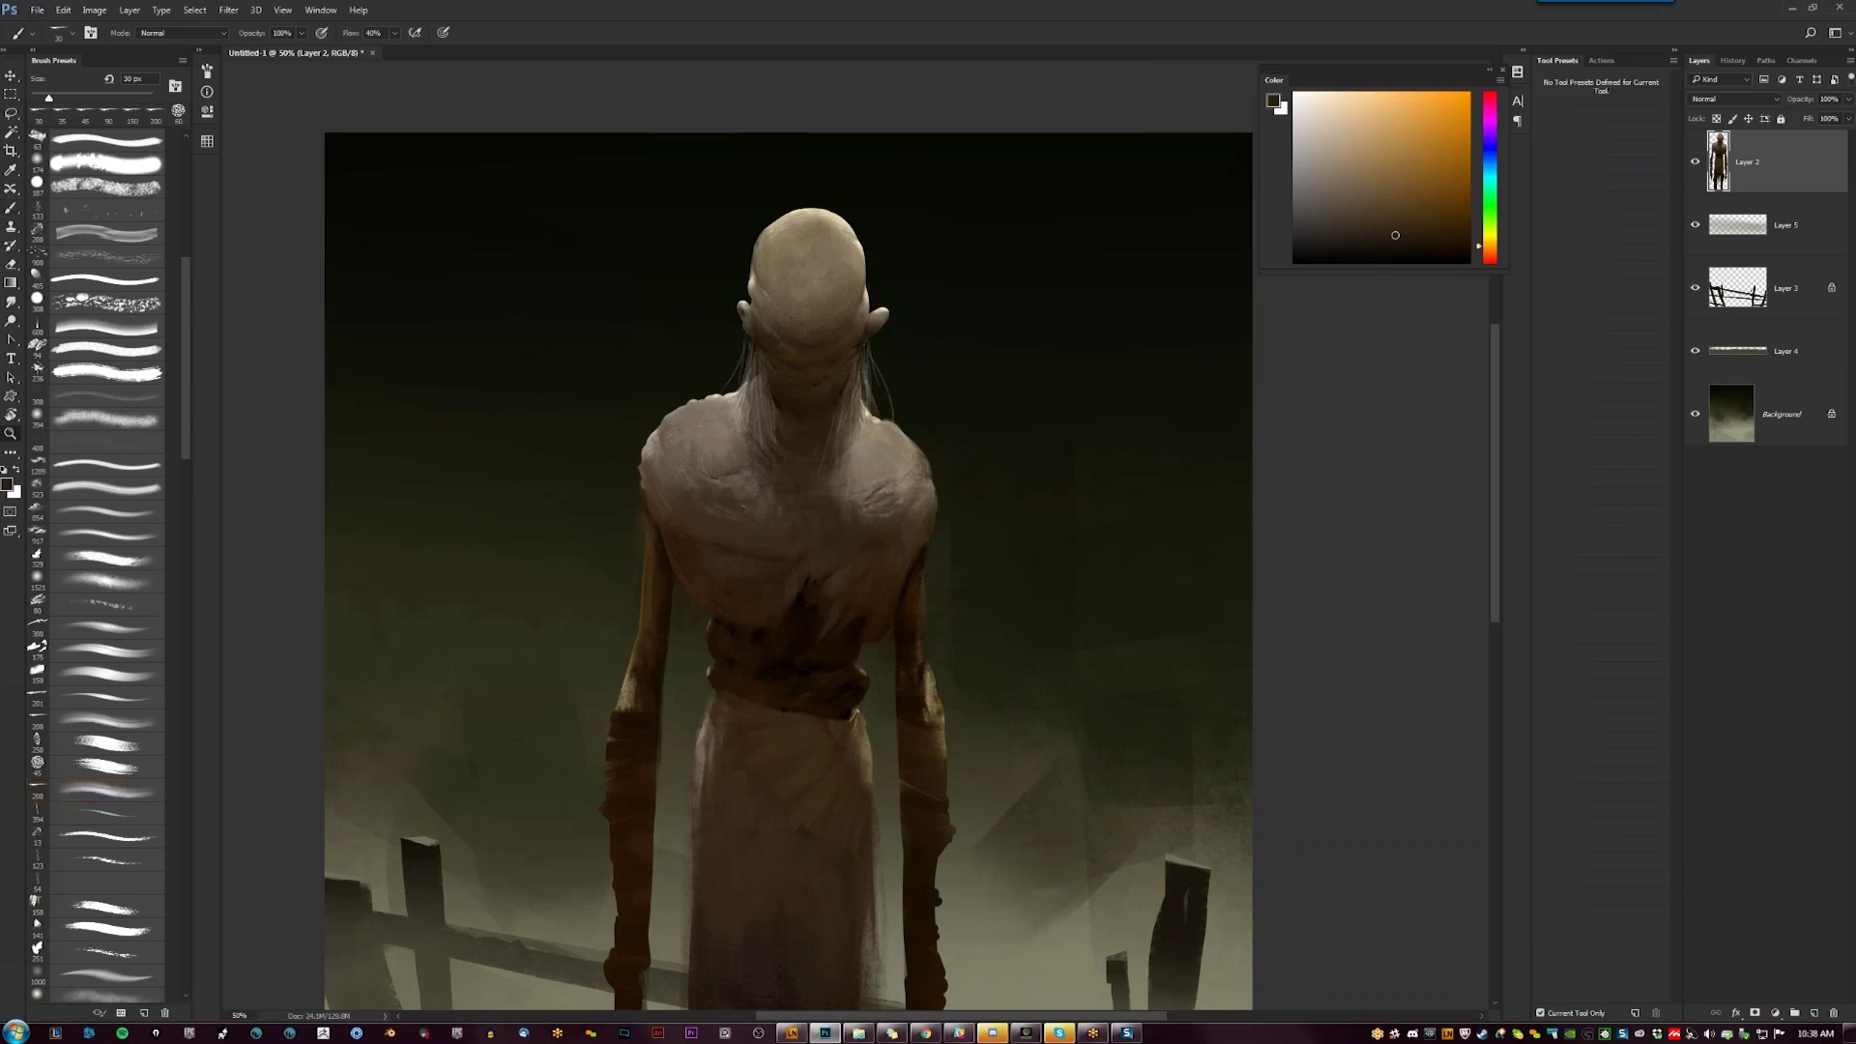
{"action": "left_click", "coordinate": [785, 522], "text": "alt"}
{"action": "left_click", "coordinate": [785, 522], "text": "alt"}
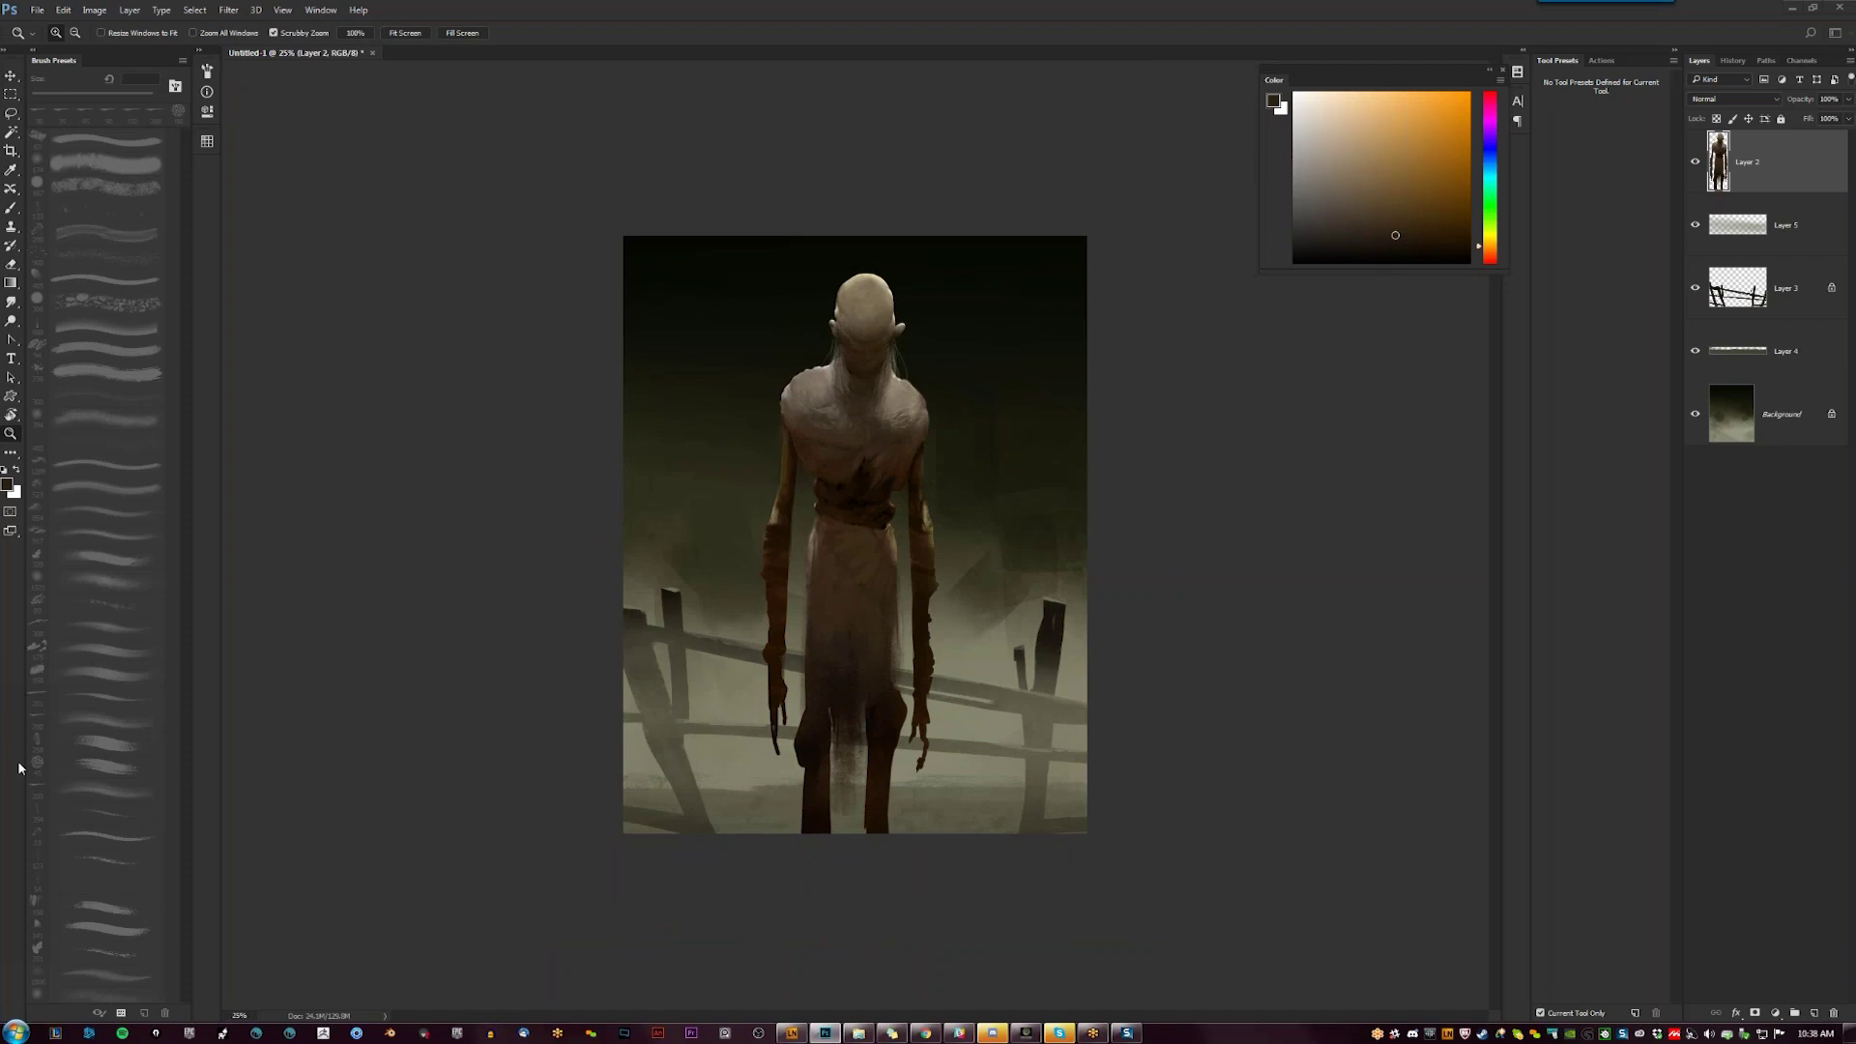
{"action": "left_click", "coordinate": [858, 472]}
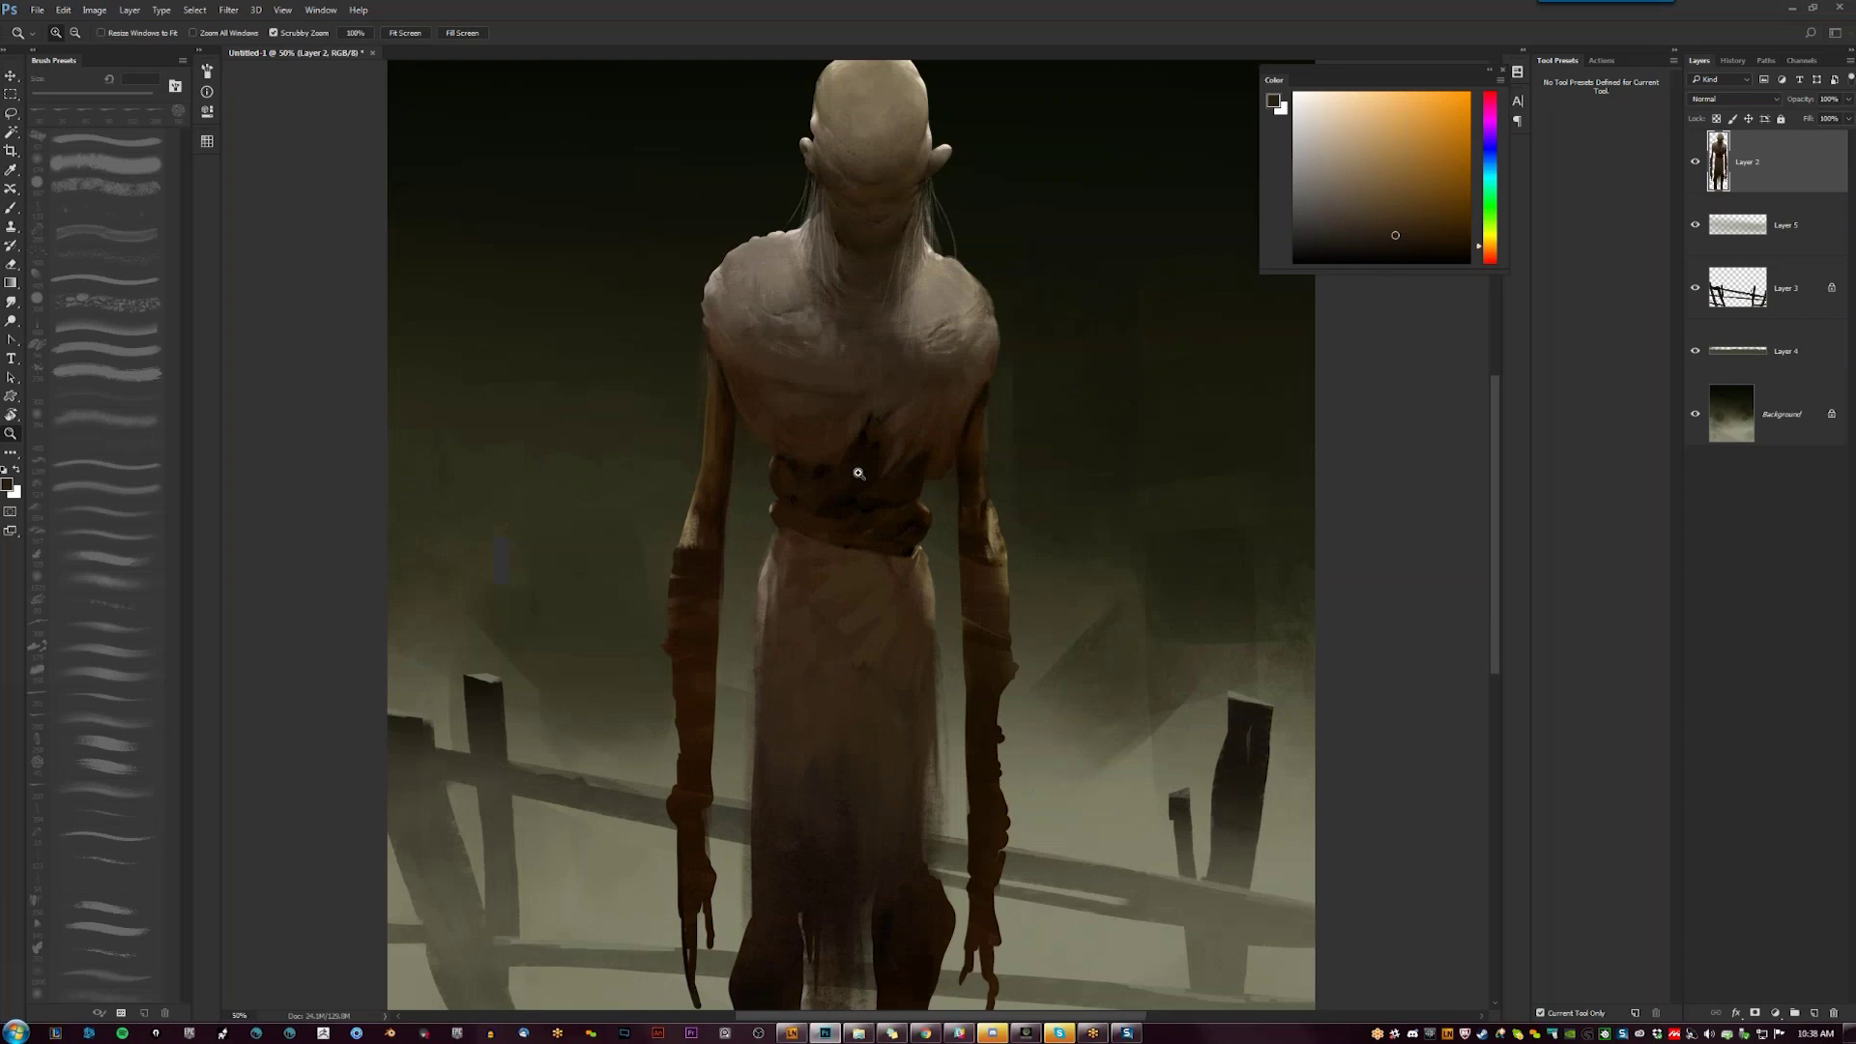
{"action": "left_click", "coordinate": [858, 473]}
{"action": "key", "text": "b"}
{"action": "left_click", "coordinate": [764, 300], "text": "alt"}
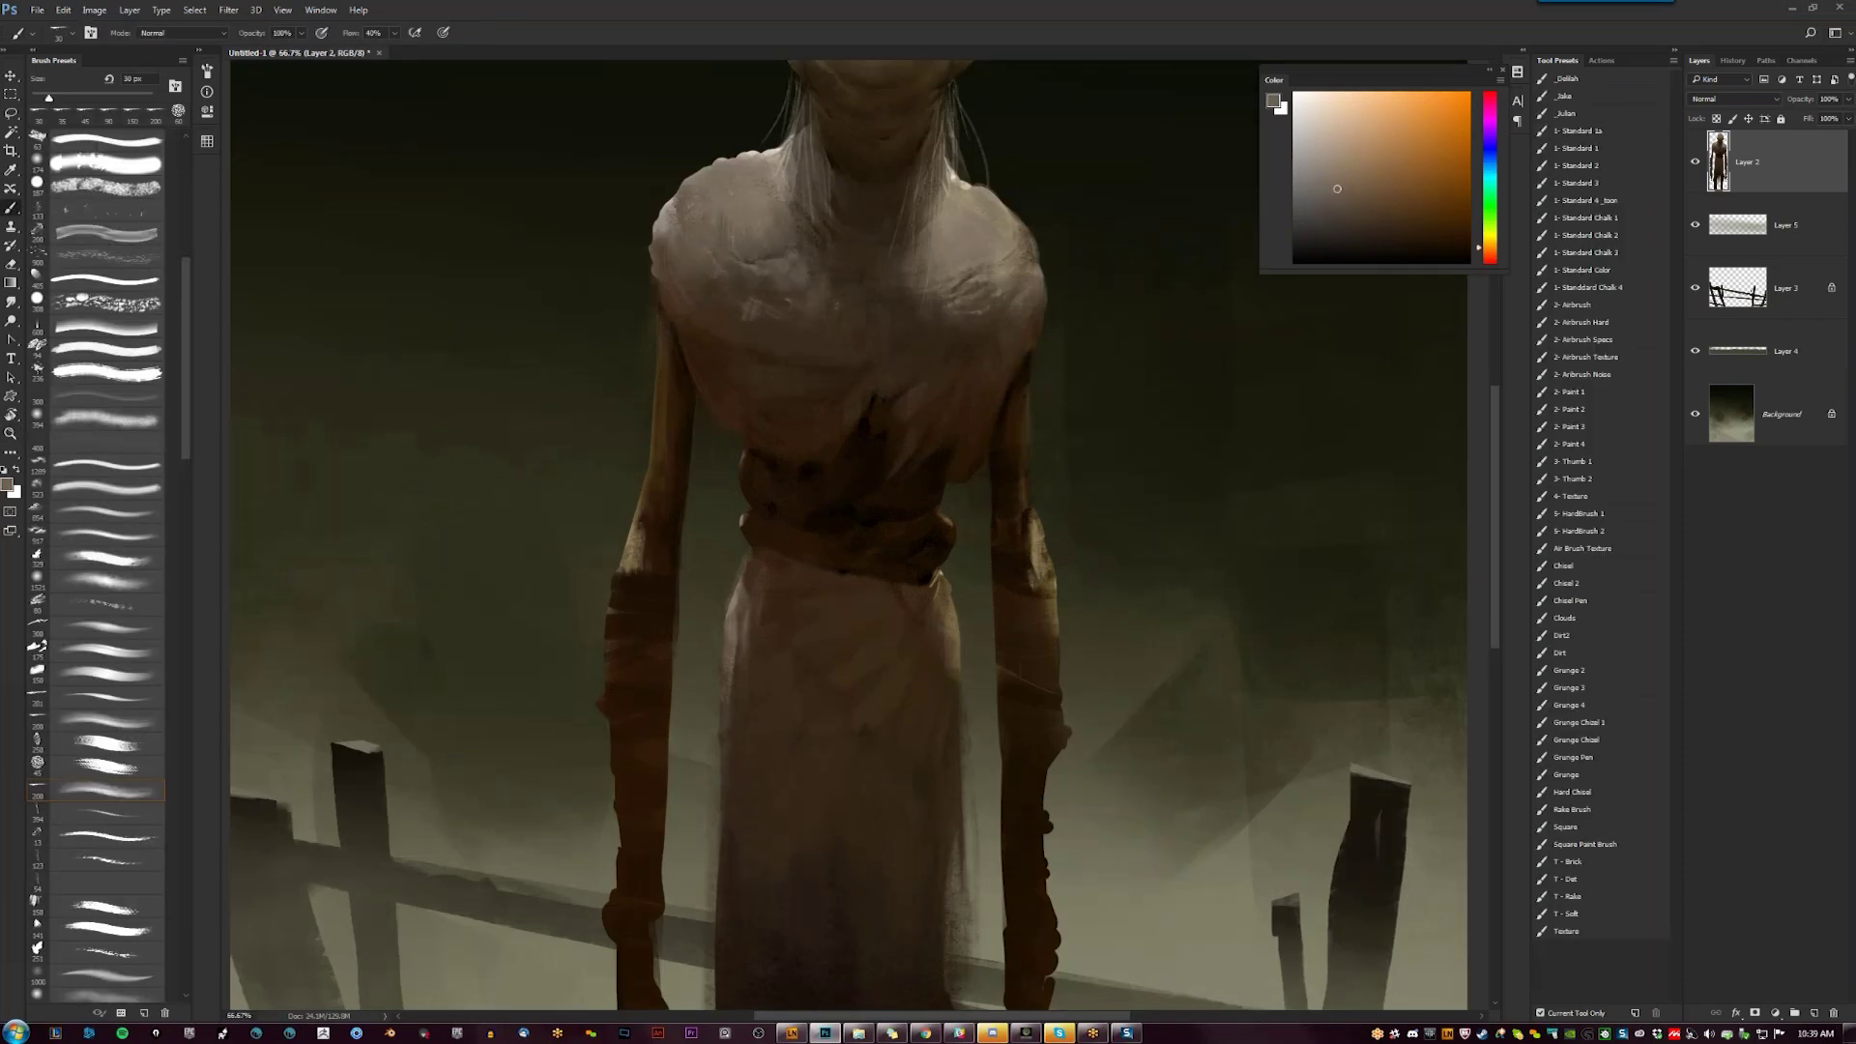
{"action": "left_click", "coordinate": [1379, 226]}
{"action": "left_click", "coordinate": [773, 290], "text": "alt"}
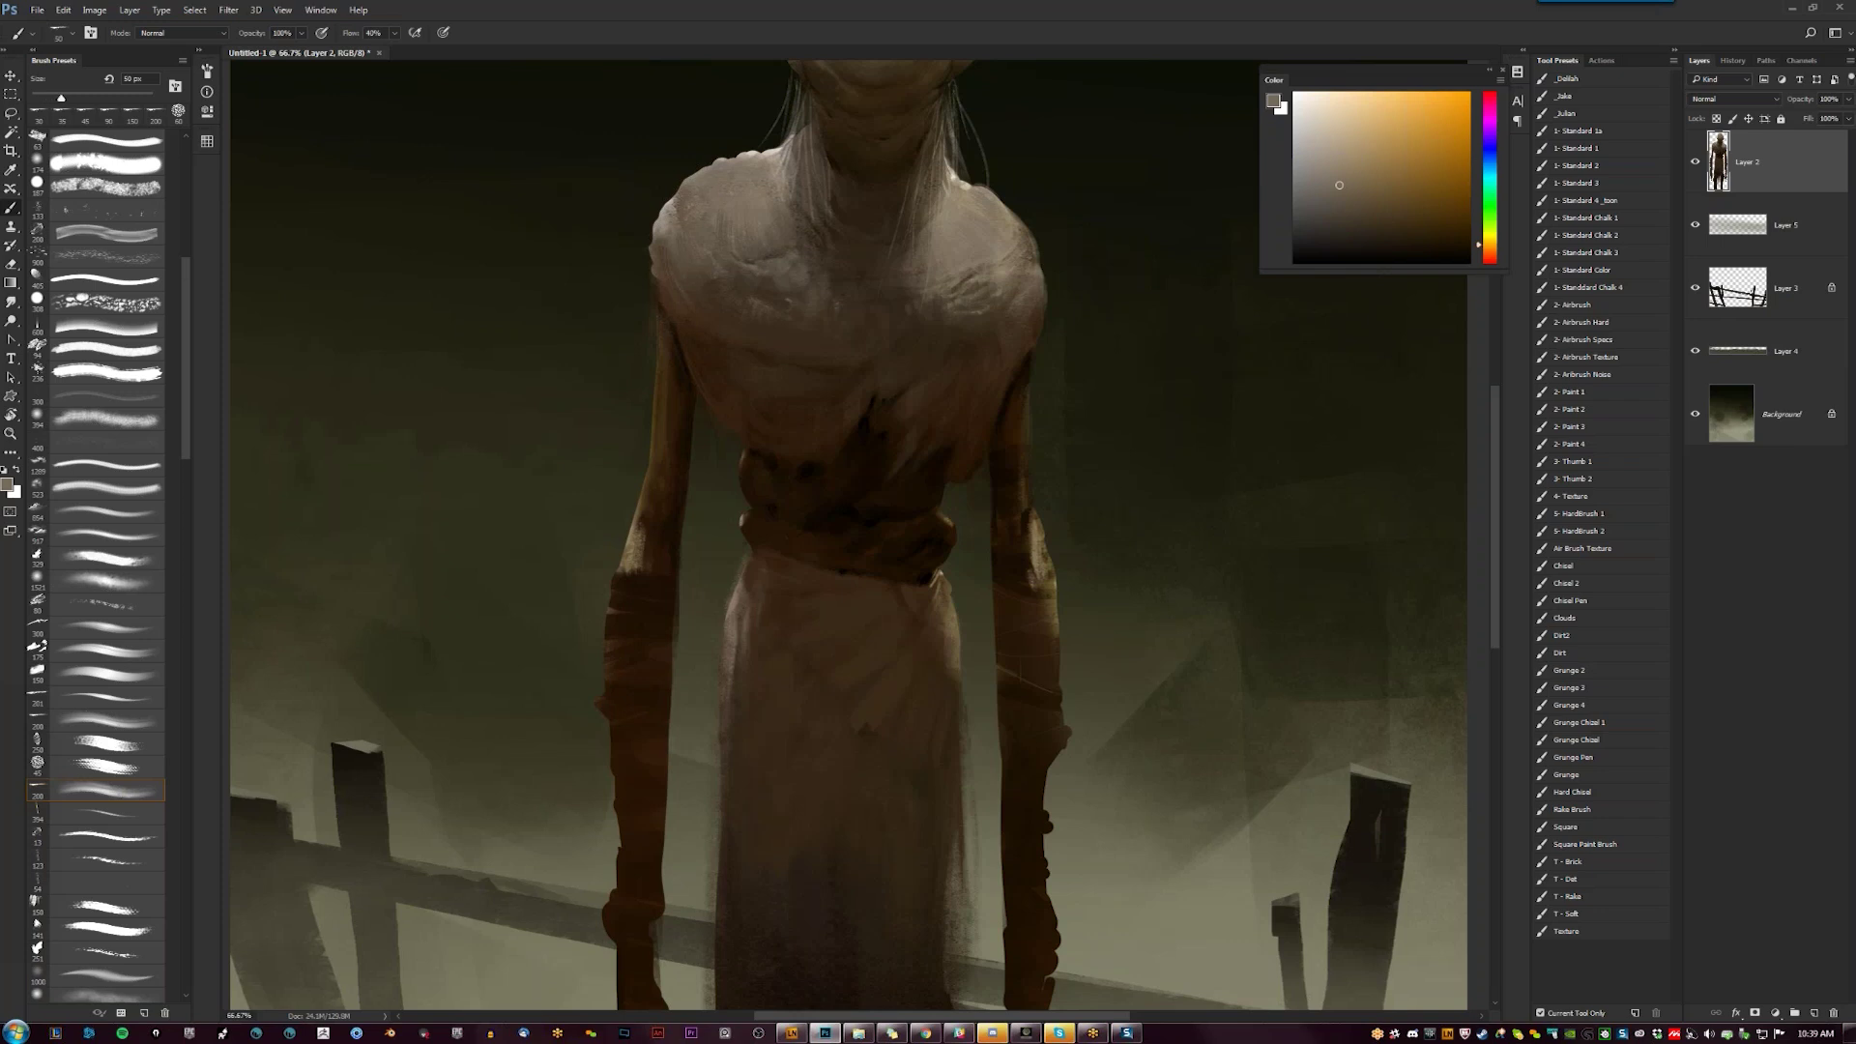
{"action": "left_click", "coordinate": [802, 375], "text": "alt"}
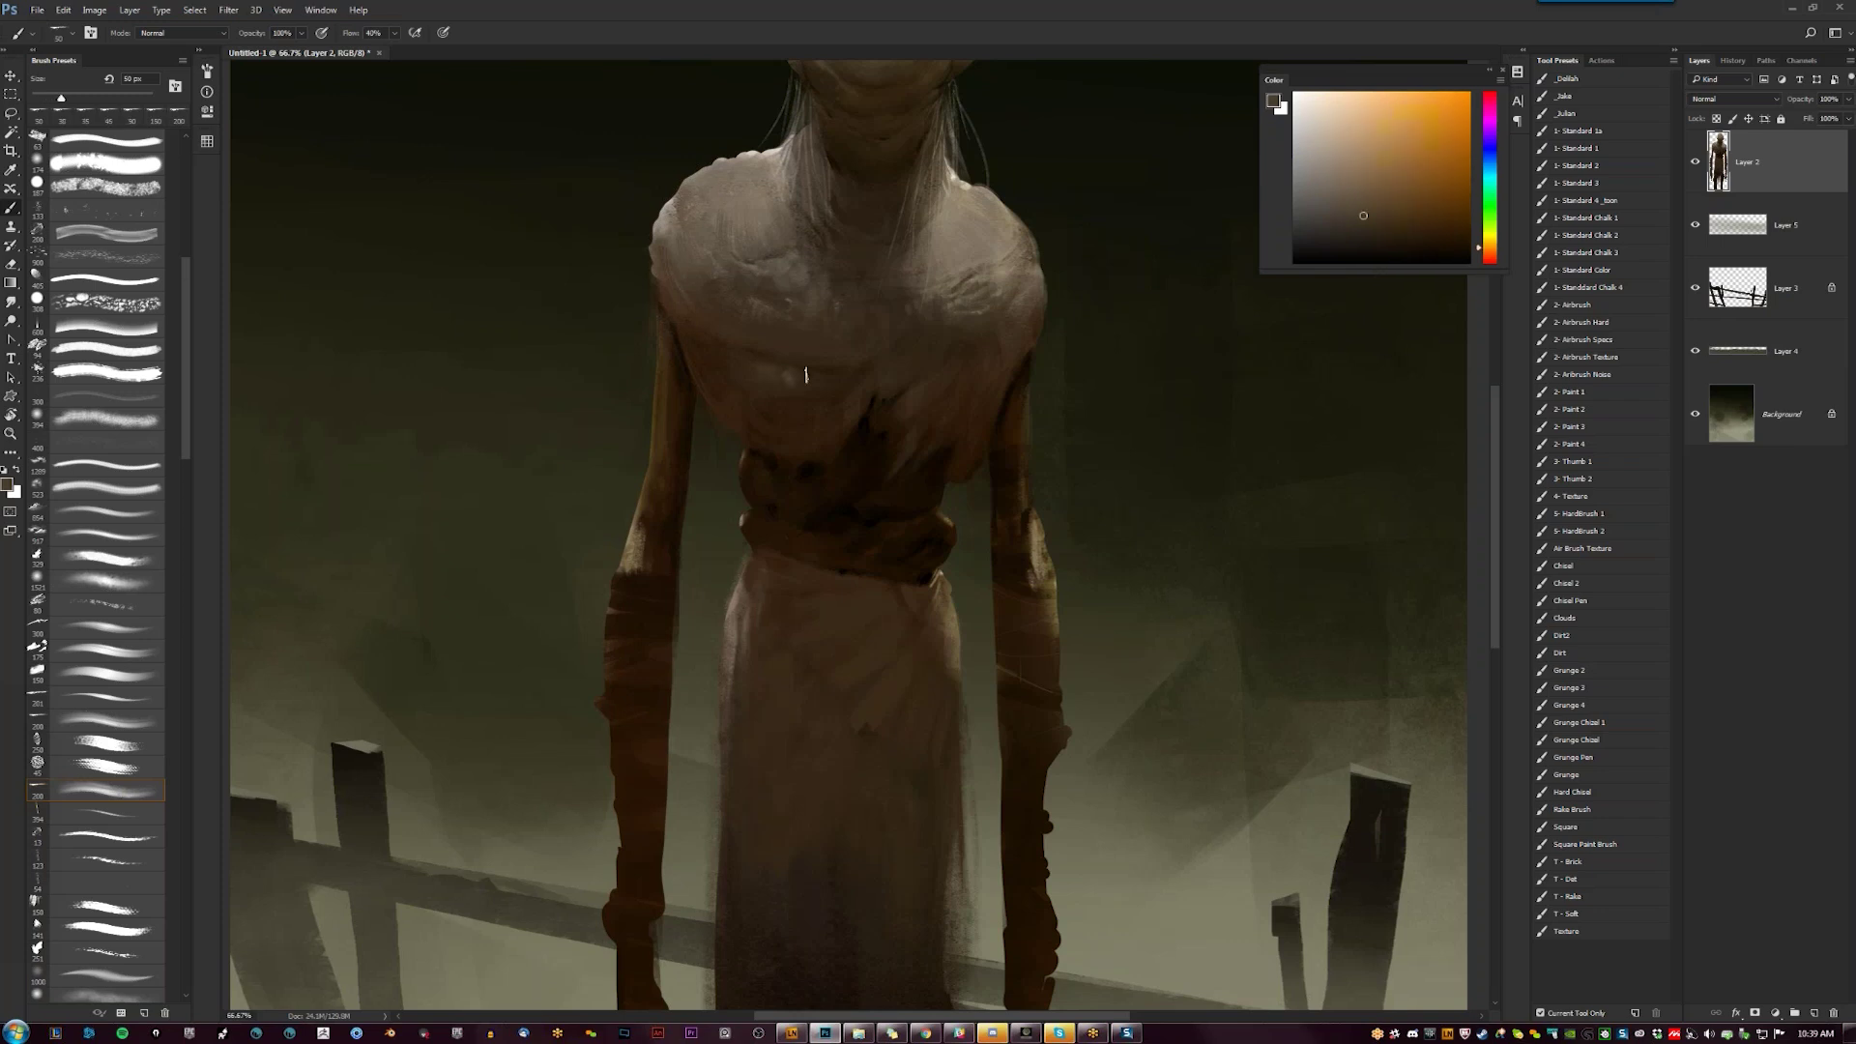
{"action": "left_click", "coordinate": [806, 375], "text": "alt"}
Refine the left edge of the waist wrap with brown tones sampled from the cloth
{"action": "left_click", "coordinate": [768, 469], "text": "alt"}
{"action": "left_click", "coordinate": [754, 517], "text": "alt"}
{"action": "left_click_drag", "start_coordinate": [752, 522], "coordinate": [764, 519]}
{"action": "left_click", "coordinate": [758, 520], "text": "alt"}
{"action": "left_click", "coordinate": [759, 520], "text": "alt"}
{"action": "left_click", "coordinate": [774, 537], "text": "alt"}
Sample a dark brown from the waist wrap and deepen the shadow at the base of the neck
{"action": "key", "text": "d"}
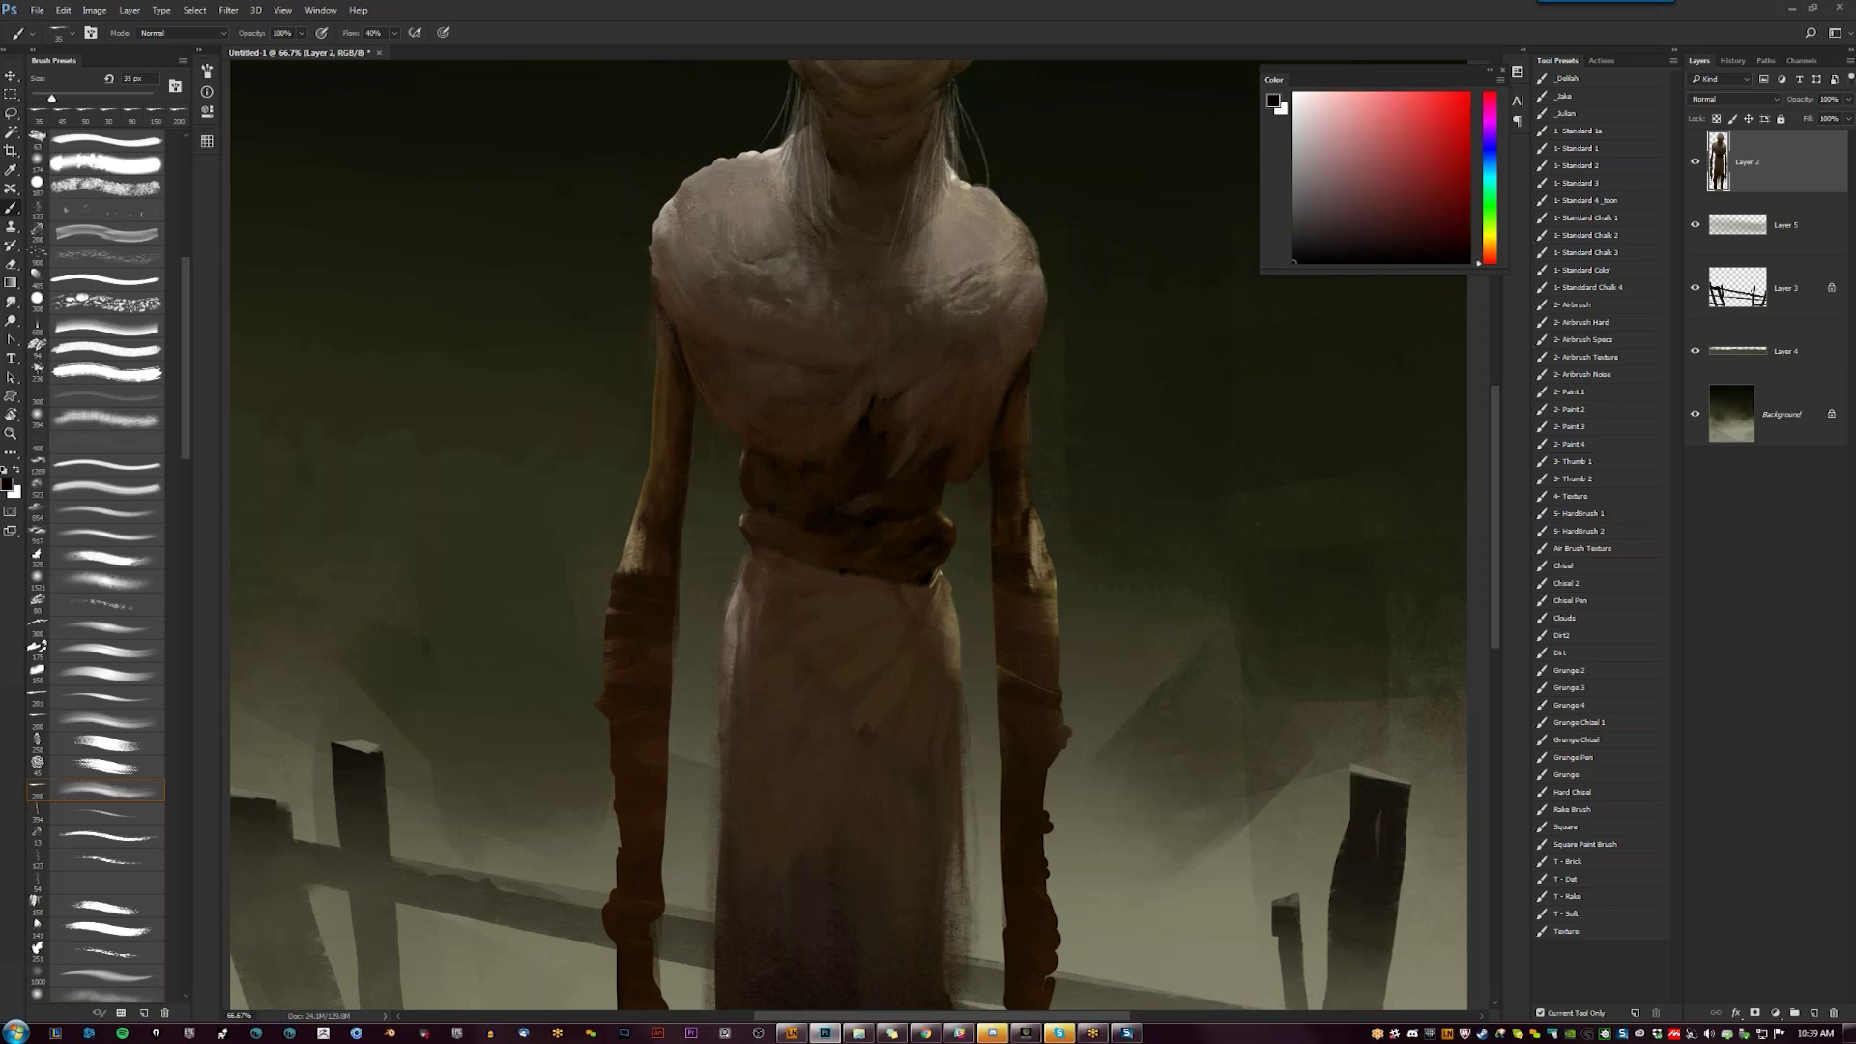
{"action": "left_click", "coordinate": [891, 497], "text": "alt"}
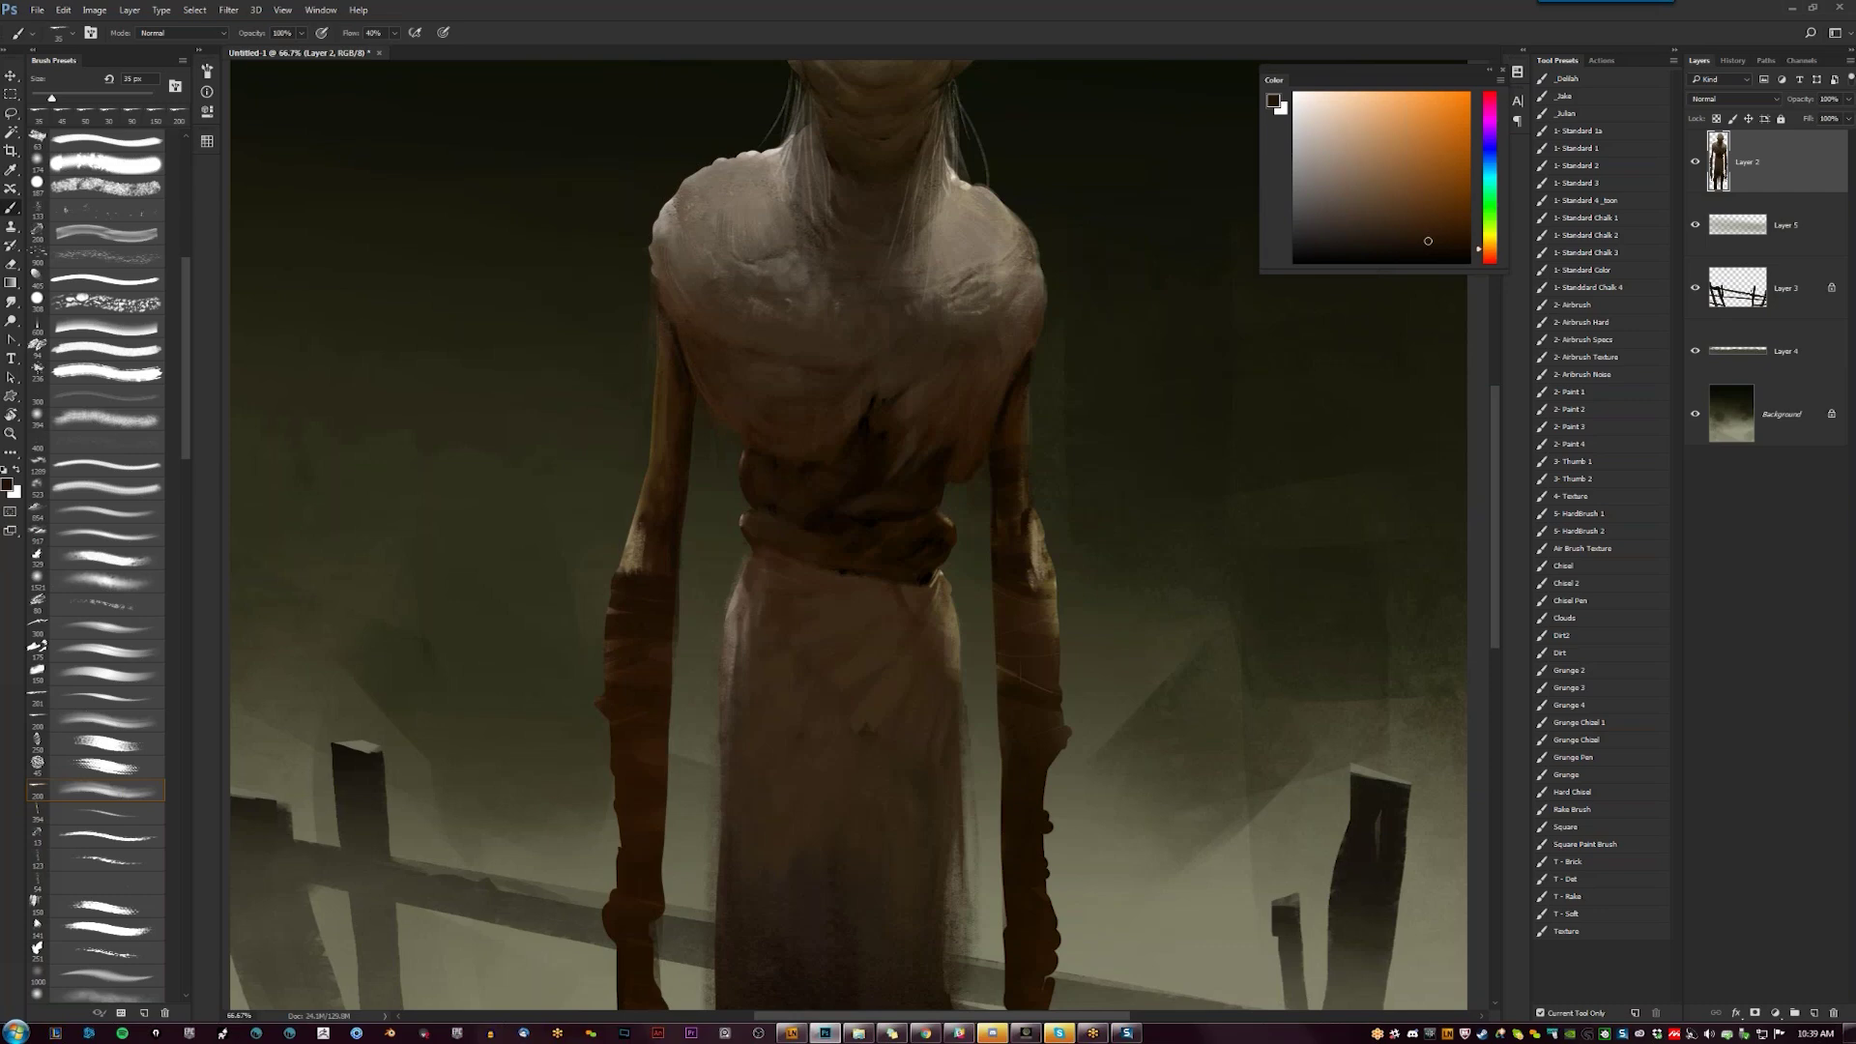
{"action": "left_click_drag", "start_coordinate": [893, 567], "coordinate": [917, 727]}
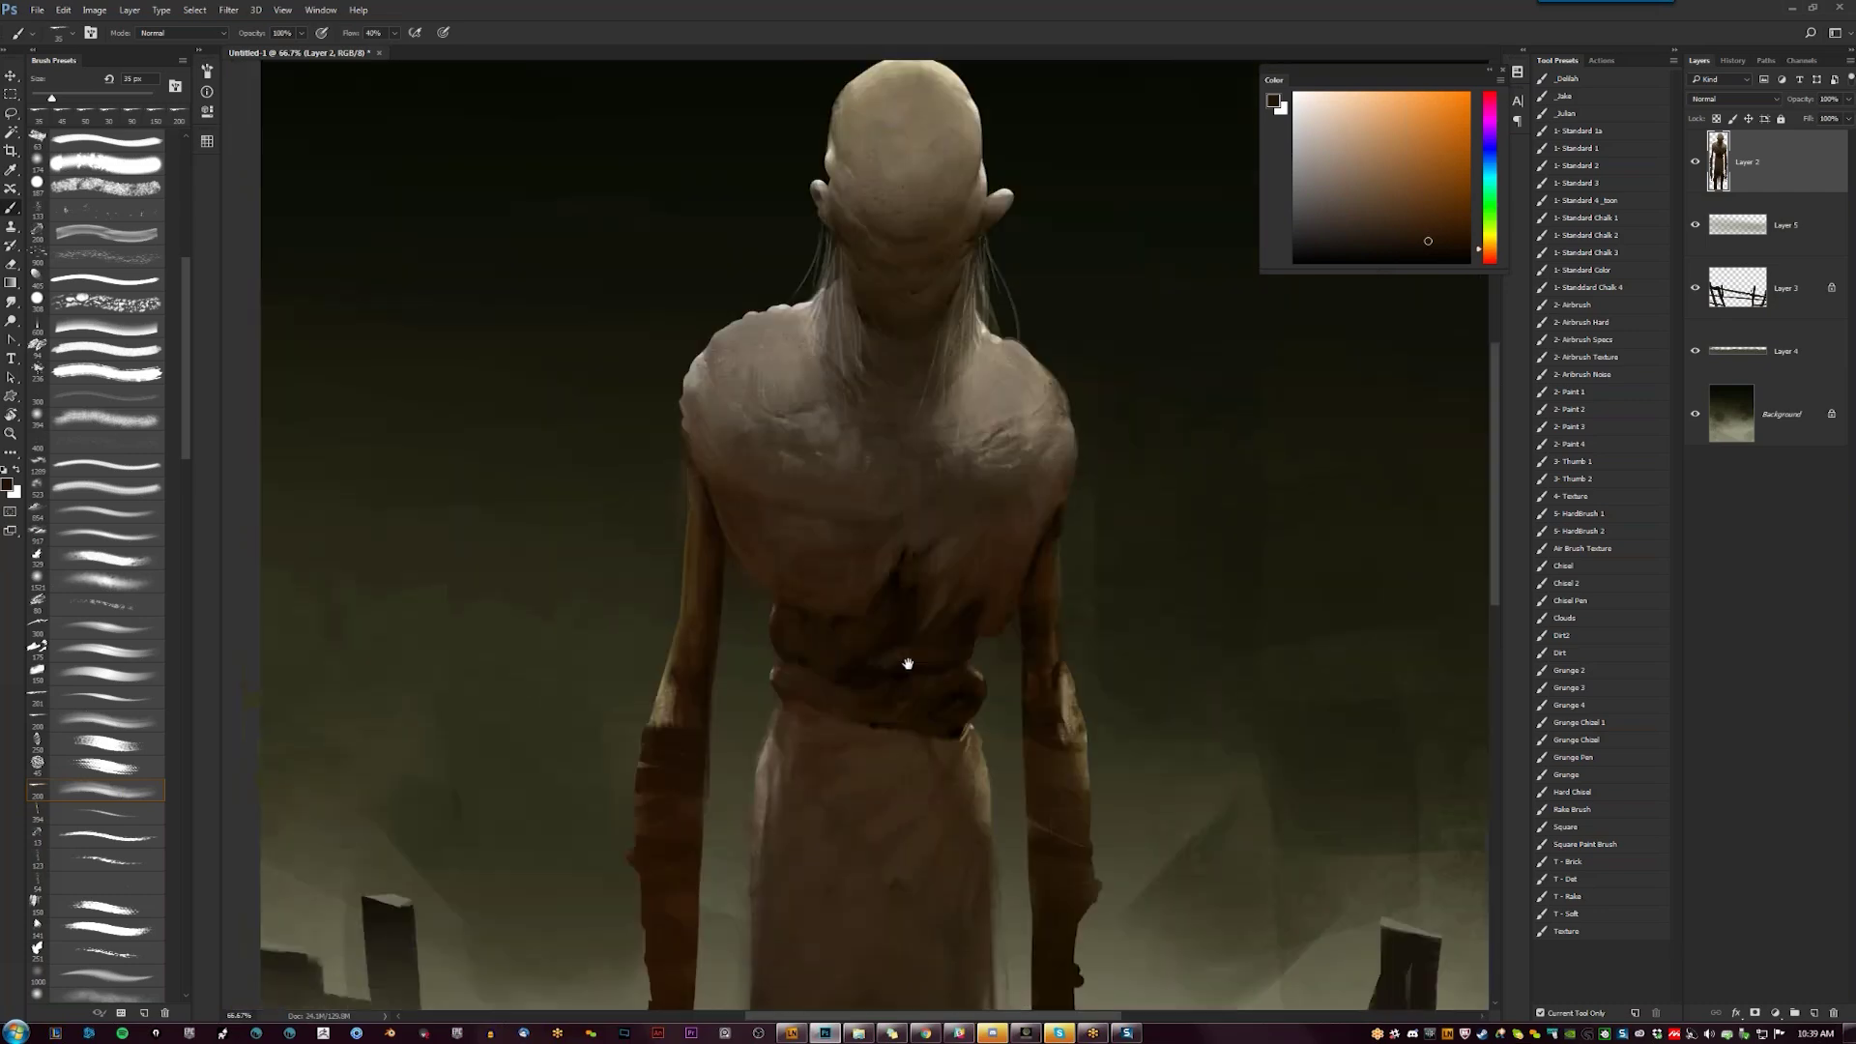
{"action": "left_click_drag", "start_coordinate": [907, 663], "coordinate": [893, 760]}
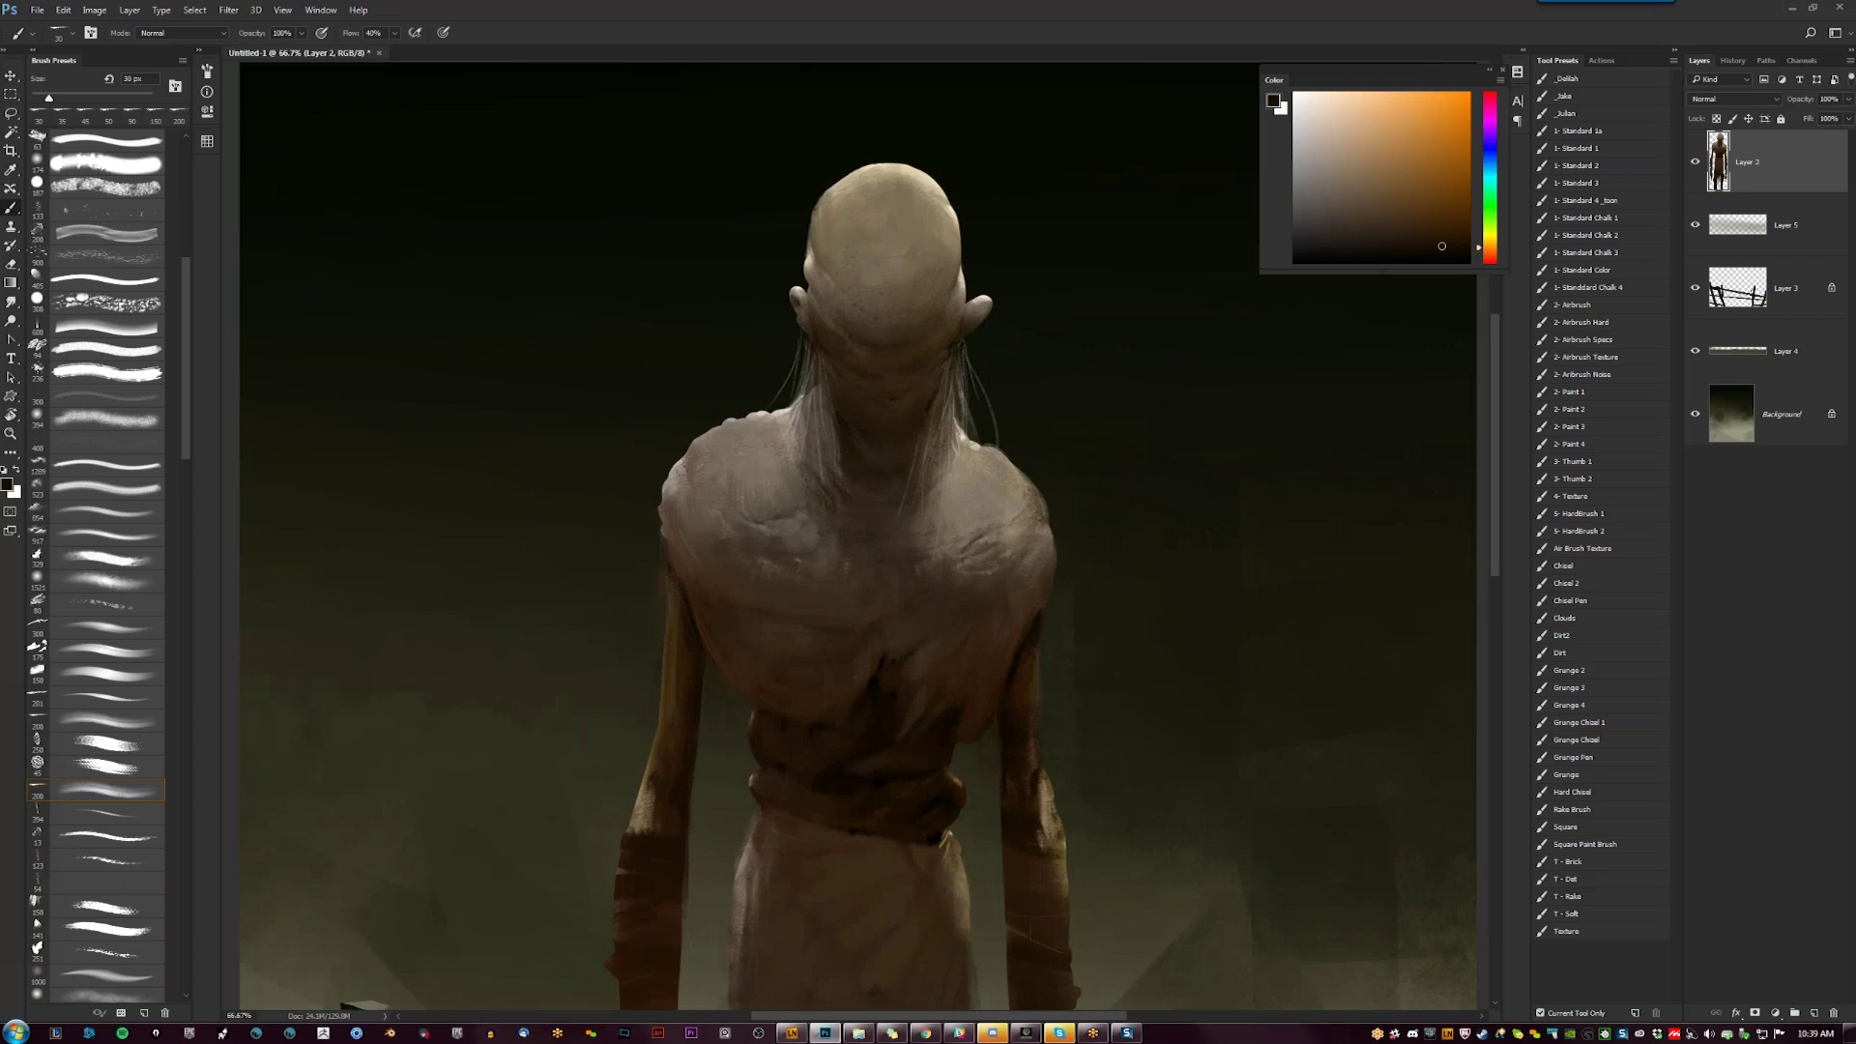
Switch to a thinner streaky brush preset and paint sampled grey and neck tones across the upper chest
{"action": "left_click", "coordinate": [144, 809]}
{"action": "key", "text": "bracketleft"}
{"action": "key", "text": "d"}
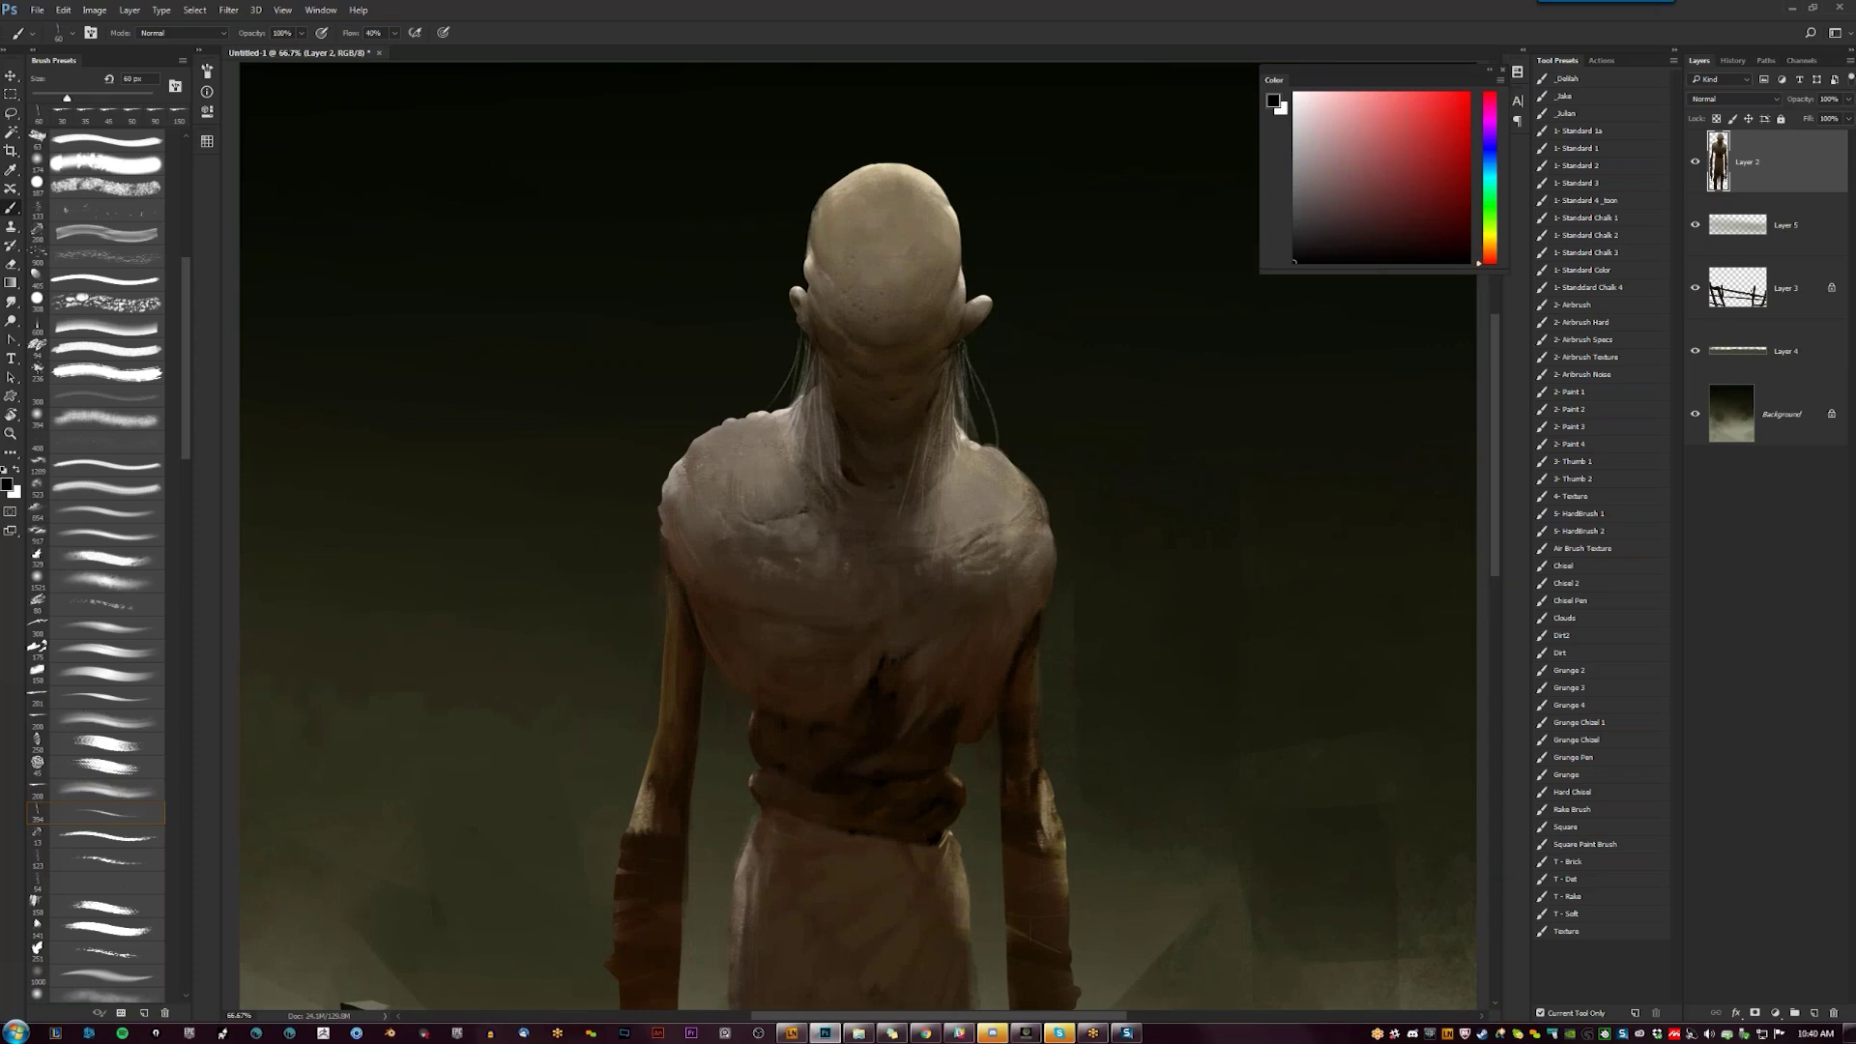
{"action": "left_click", "coordinate": [810, 506], "text": "alt"}
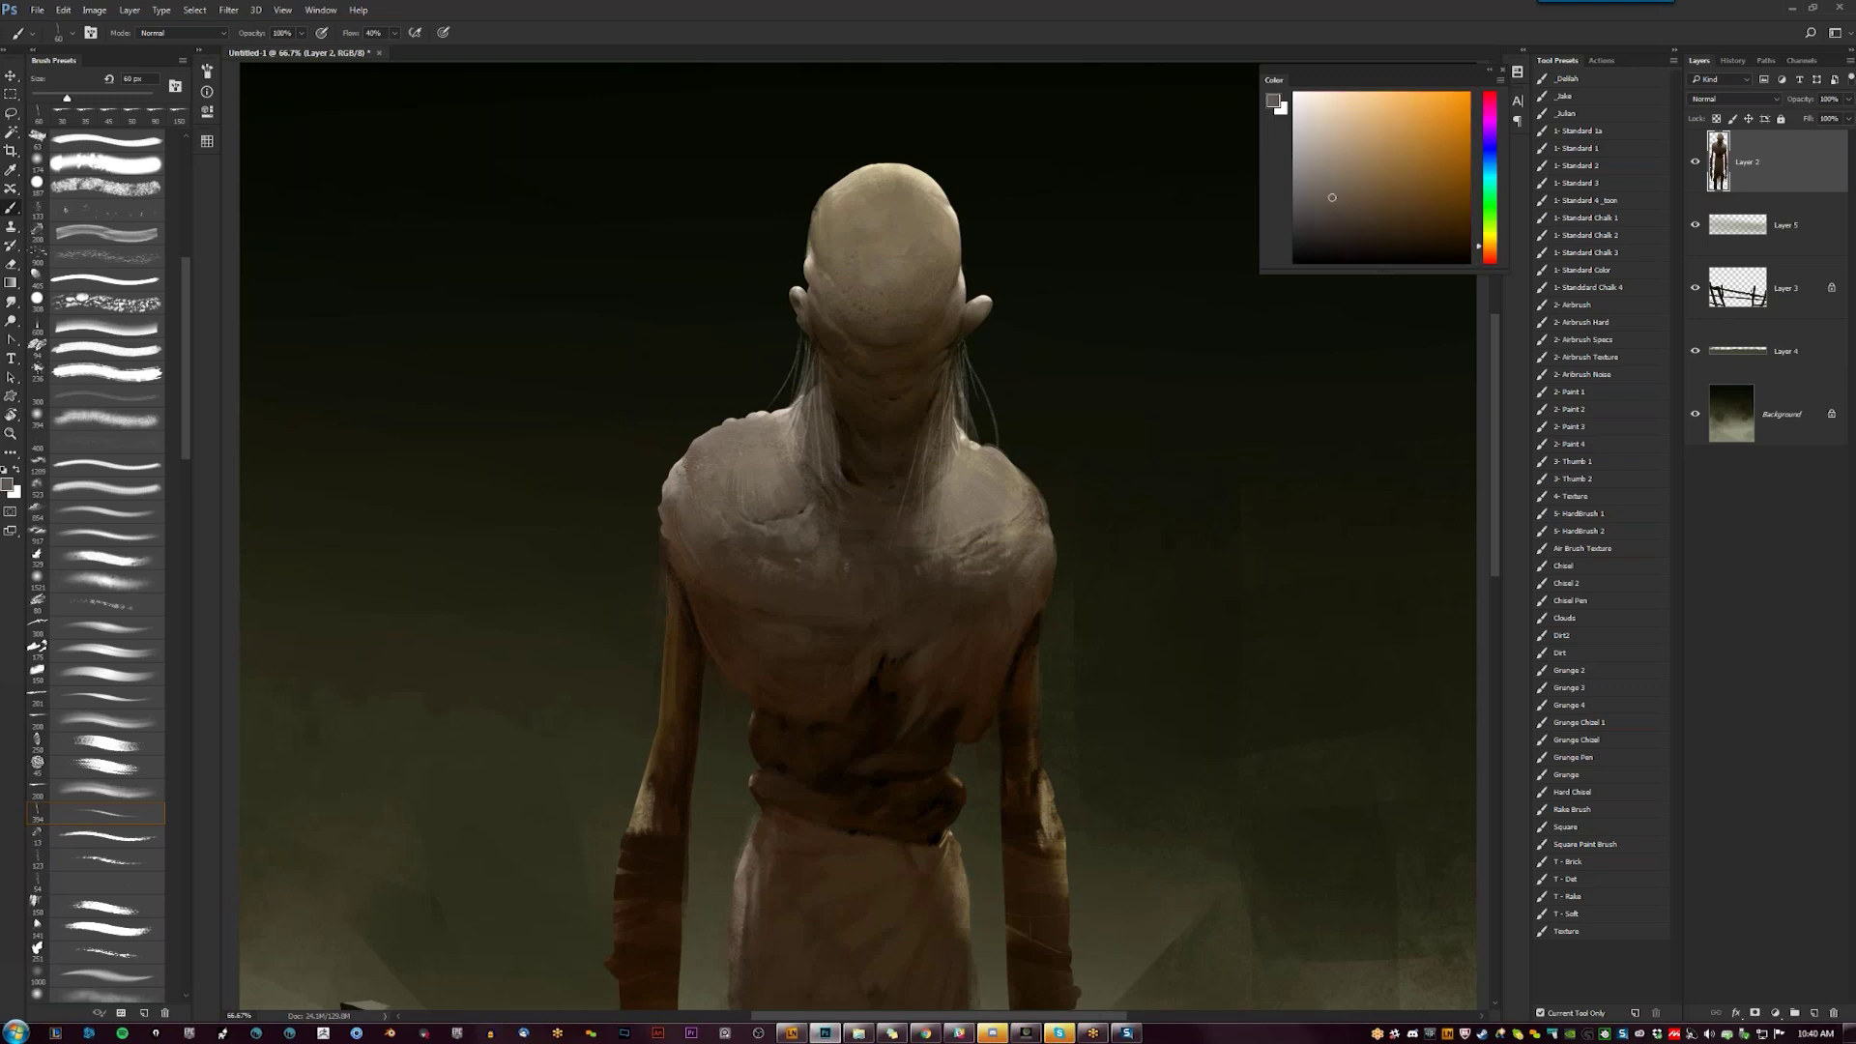
{"action": "left_click", "coordinate": [810, 502], "text": "alt"}
{"action": "left_click", "coordinate": [889, 414], "text": "alt"}
{"action": "key", "text": "]"}
{"action": "mouse_move", "coordinate": [829, 522]}
{"action": "left_mouse_down"}
{"action": "mouse_move", "coordinate": [861, 566]}
{"action": "mouse_move", "coordinate": [896, 515]}
{"action": "left_mouse_up"}
Enlarge the brush to 175 px and sample a brown from the middle of the chest for shading
{"action": "key", "text": "bracketright"}
{"action": "key", "text": "bracketright"}
{"action": "key", "text": "bracketright"}
{"action": "key", "text": "bracketright"}
{"action": "key", "text": "bracketright"}
{"action": "key", "text": "bracketright"}
{"action": "left_click", "coordinate": [888, 610], "text": "alt"}
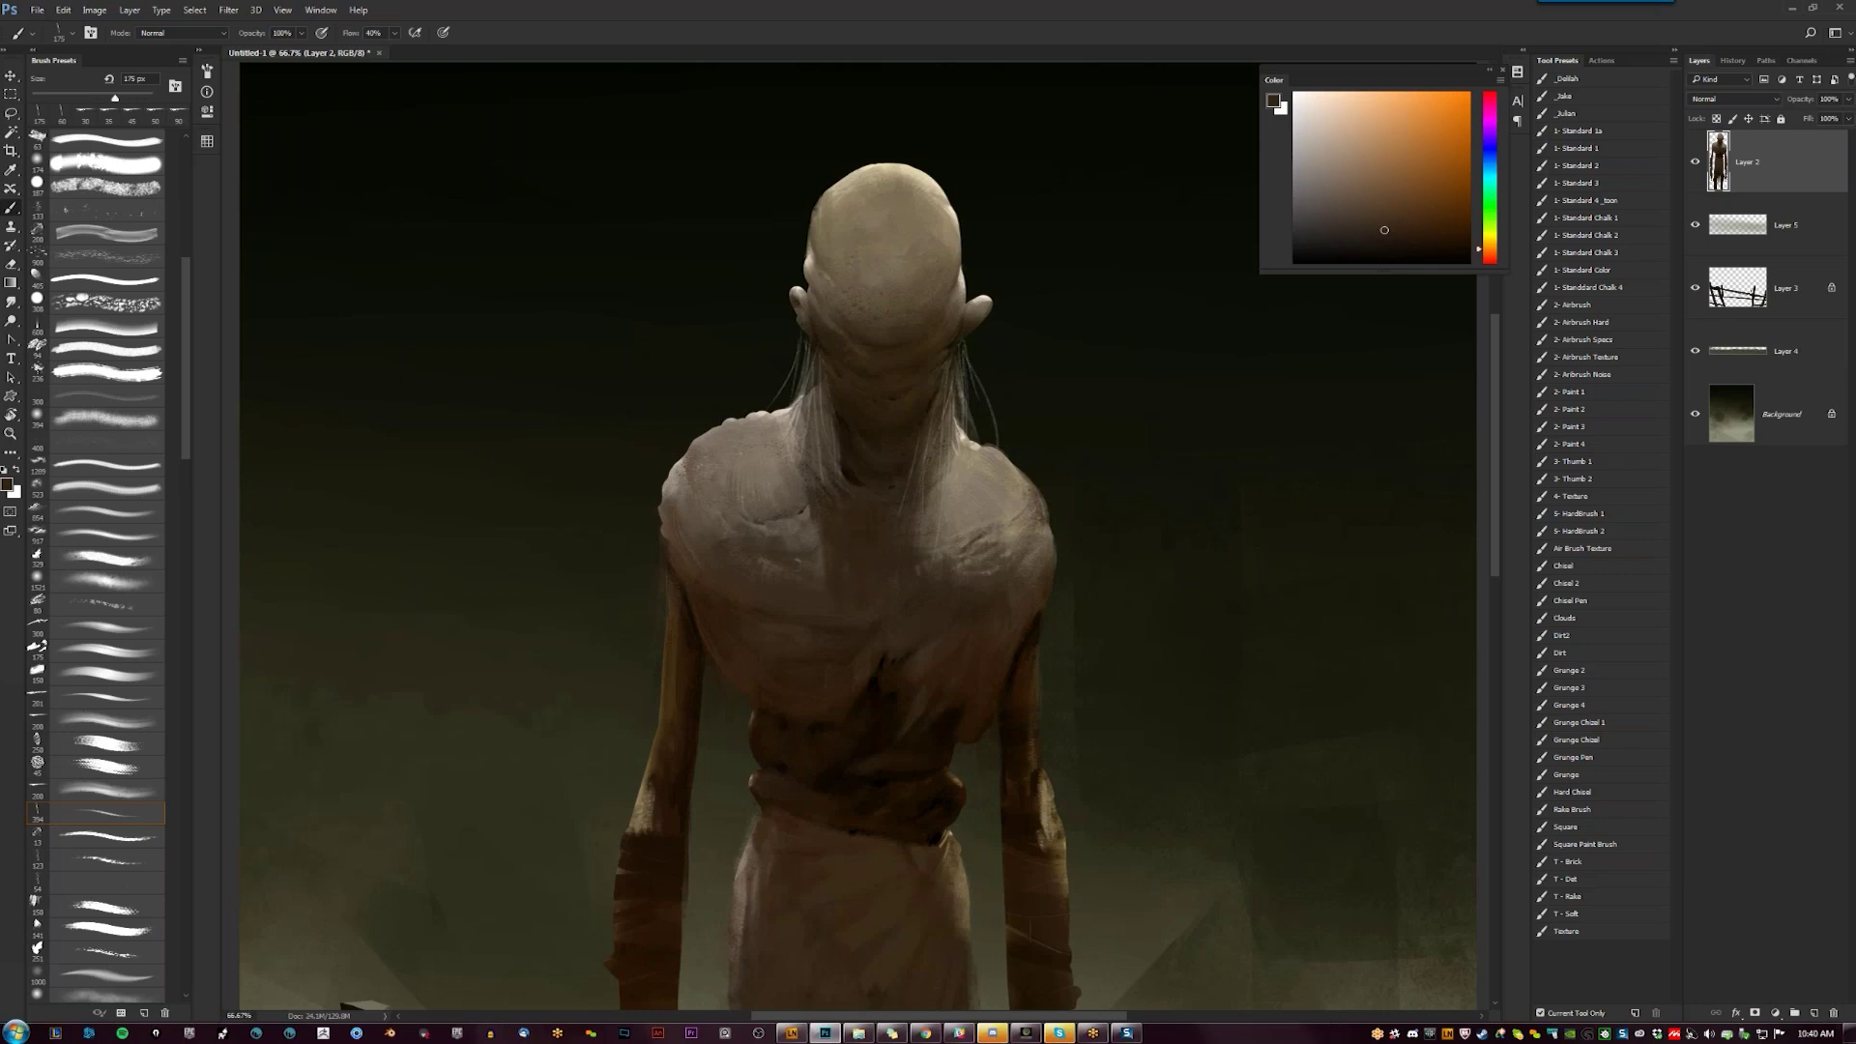
Review the whole figure, then reduce the brush to 70 px and rework the left arm above the wrapping with sampled browns
{"action": "key", "text": "z"}
{"action": "left_click", "coordinate": [902, 605], "text": "alt"}
{"action": "left_click", "coordinate": [903, 605], "text": "alt"}
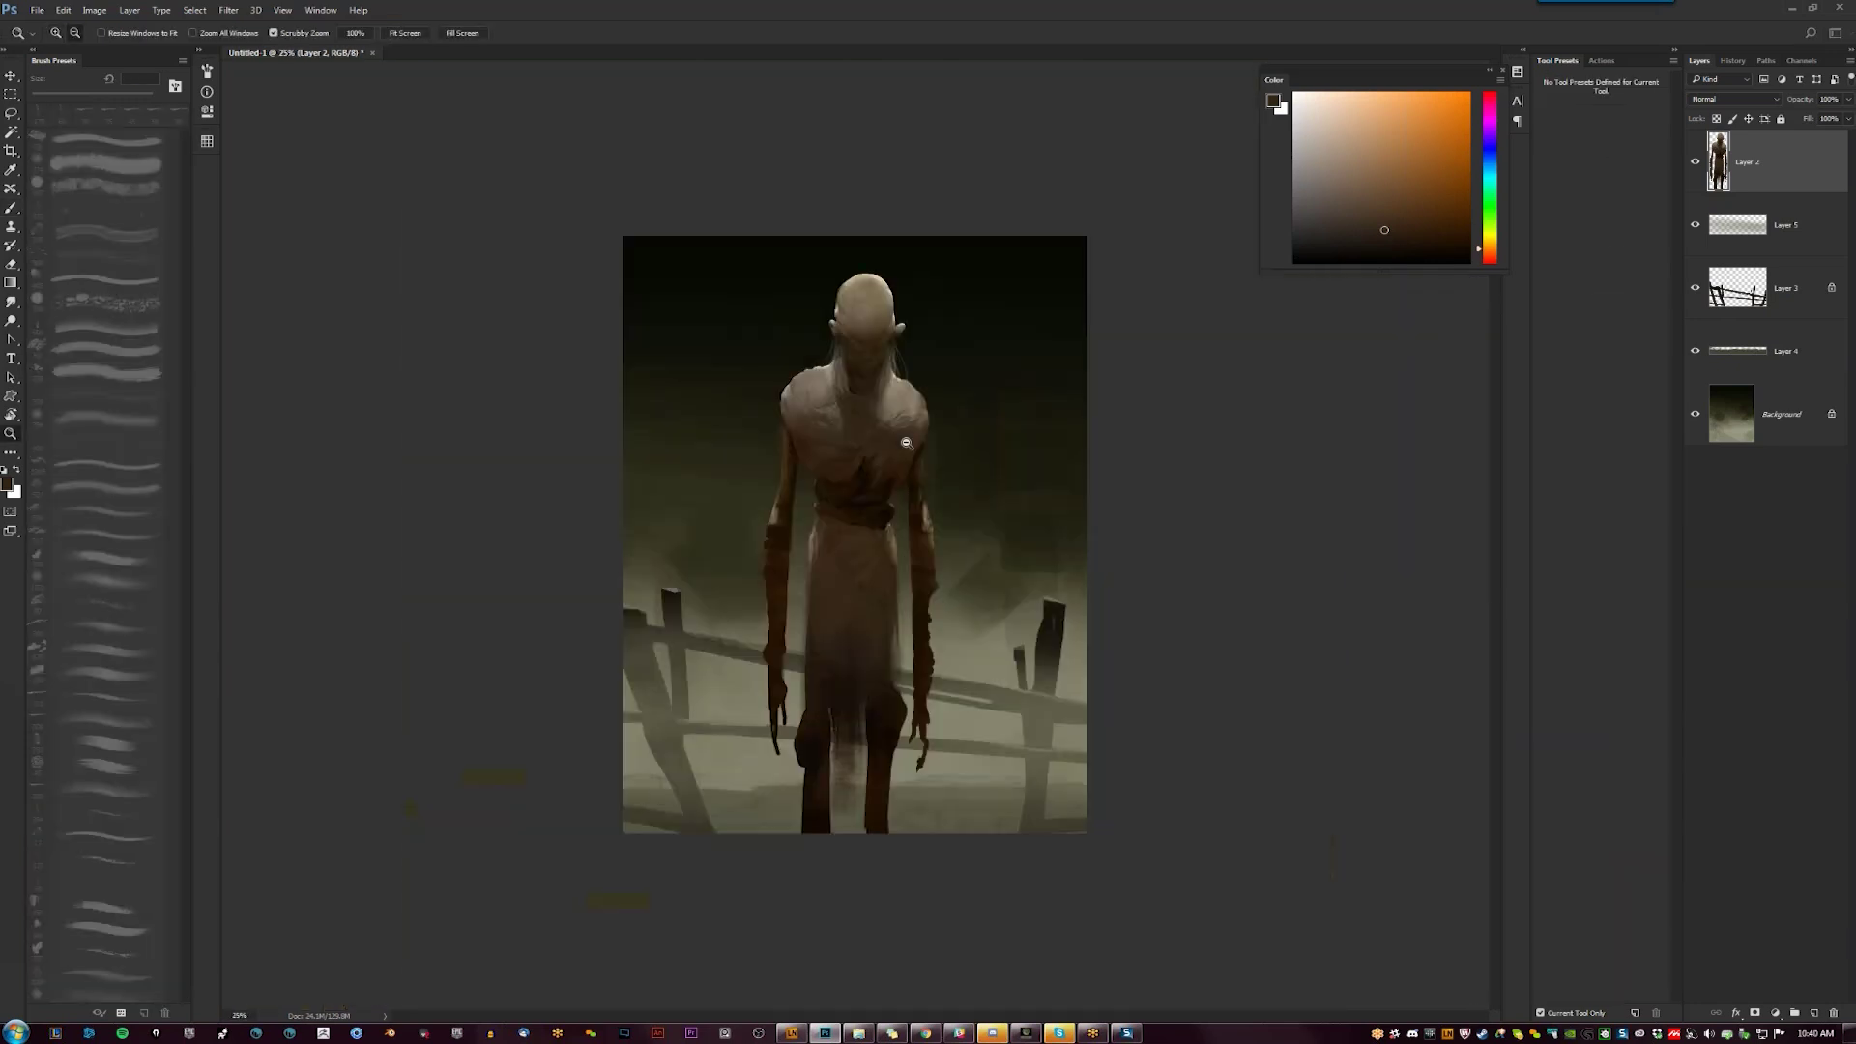
{"action": "key", "text": "b"}
{"action": "key", "text": "z"}
{"action": "triple_click", "coordinate": [869, 449]}
{"action": "key", "text": "b"}
{"action": "left_click", "coordinate": [638, 604], "text": "alt"}
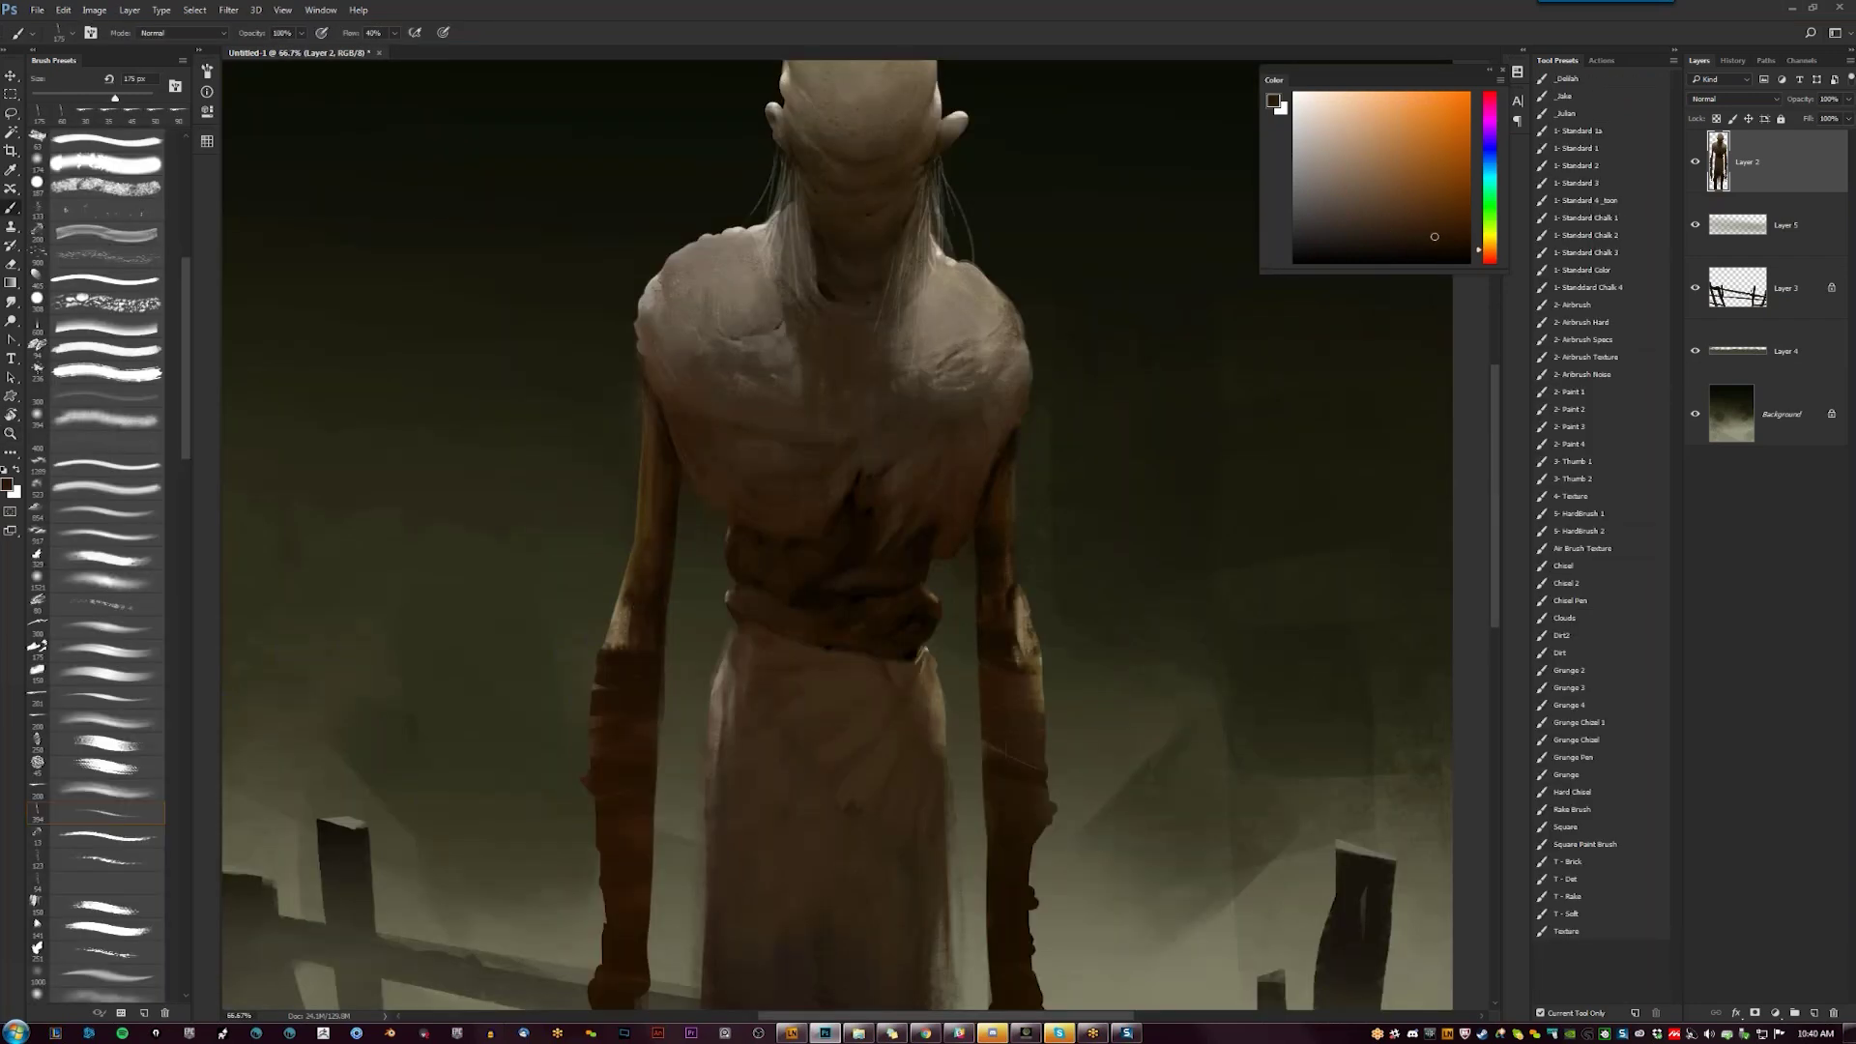
{"action": "key", "text": "bracketleft"}
{"action": "key", "text": "bracketleft"}
{"action": "key", "text": "bracketleft"}
{"action": "key", "text": "bracketleft"}
{"action": "key", "text": "bracketleft"}
{"action": "key", "text": "bracketleft"}
{"action": "left_click", "coordinate": [634, 561], "text": "alt"}
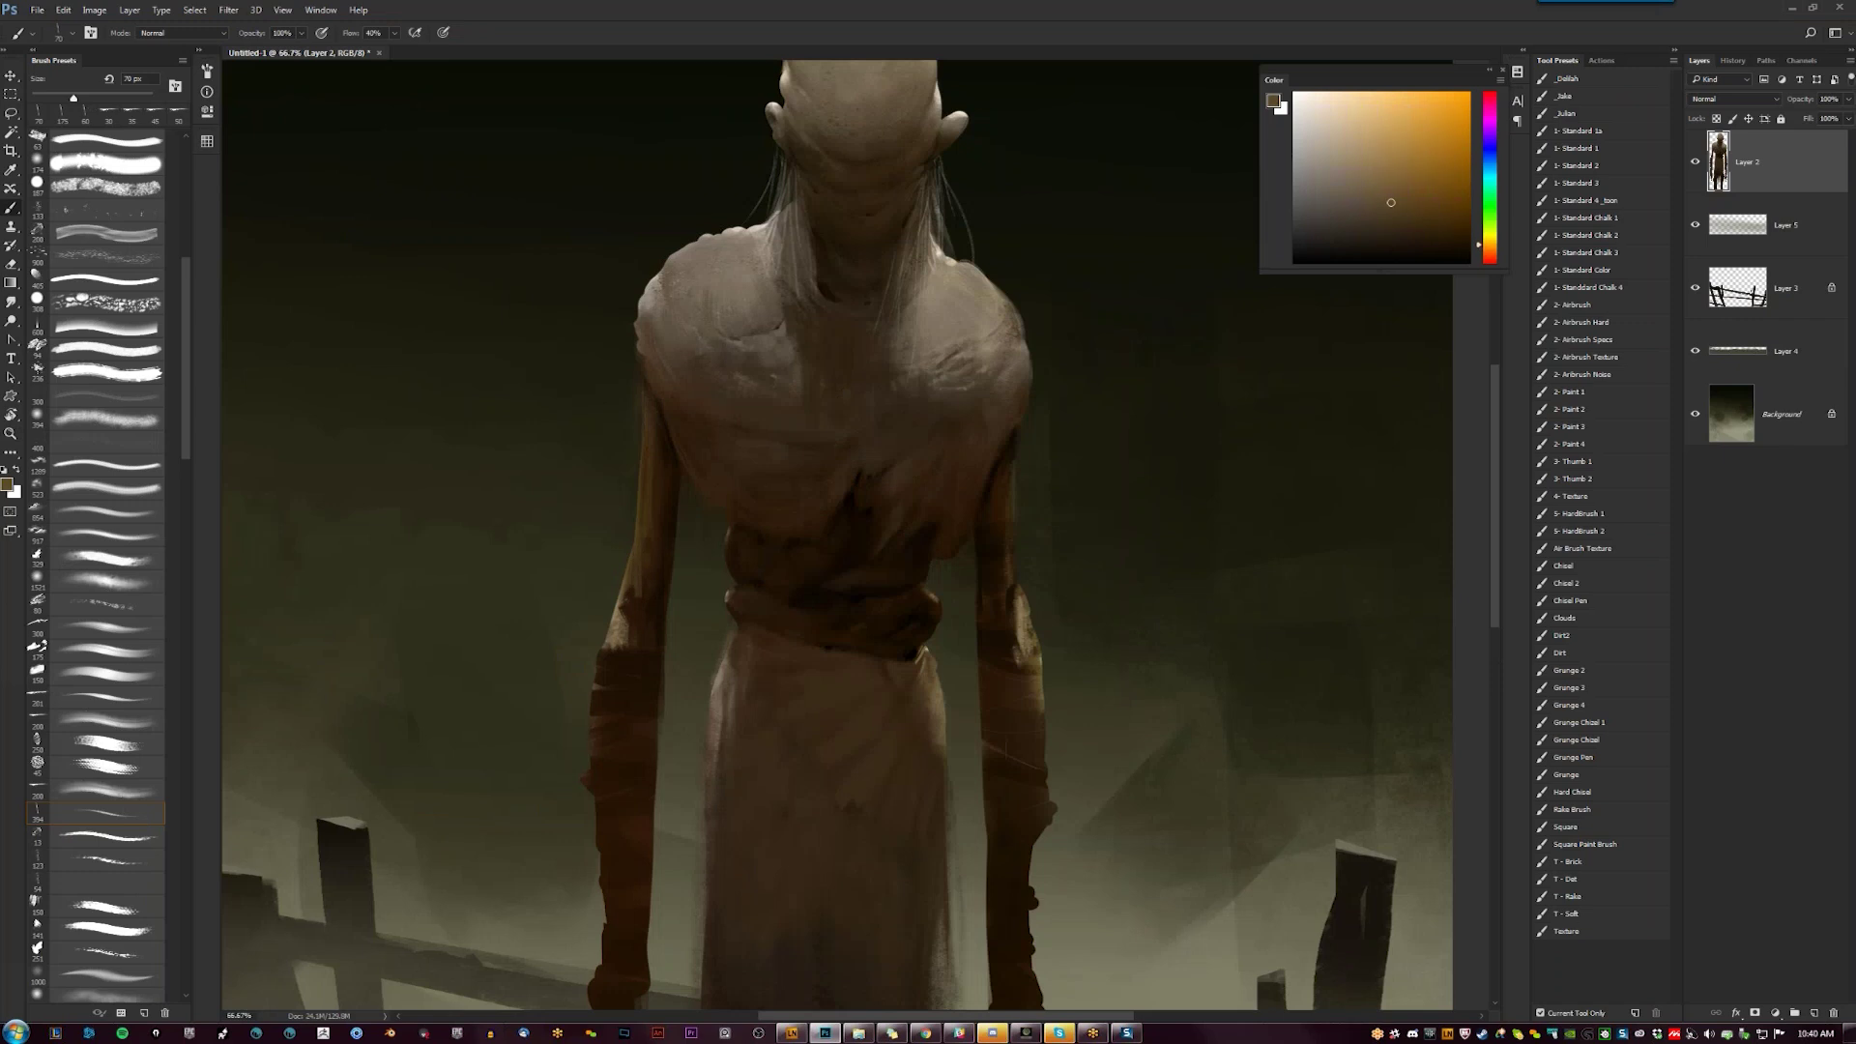
Shade the left upper arm with a dark brown sampled from the right forearm and check the whole figure
{"action": "left_click", "coordinate": [1006, 749], "text": "alt"}
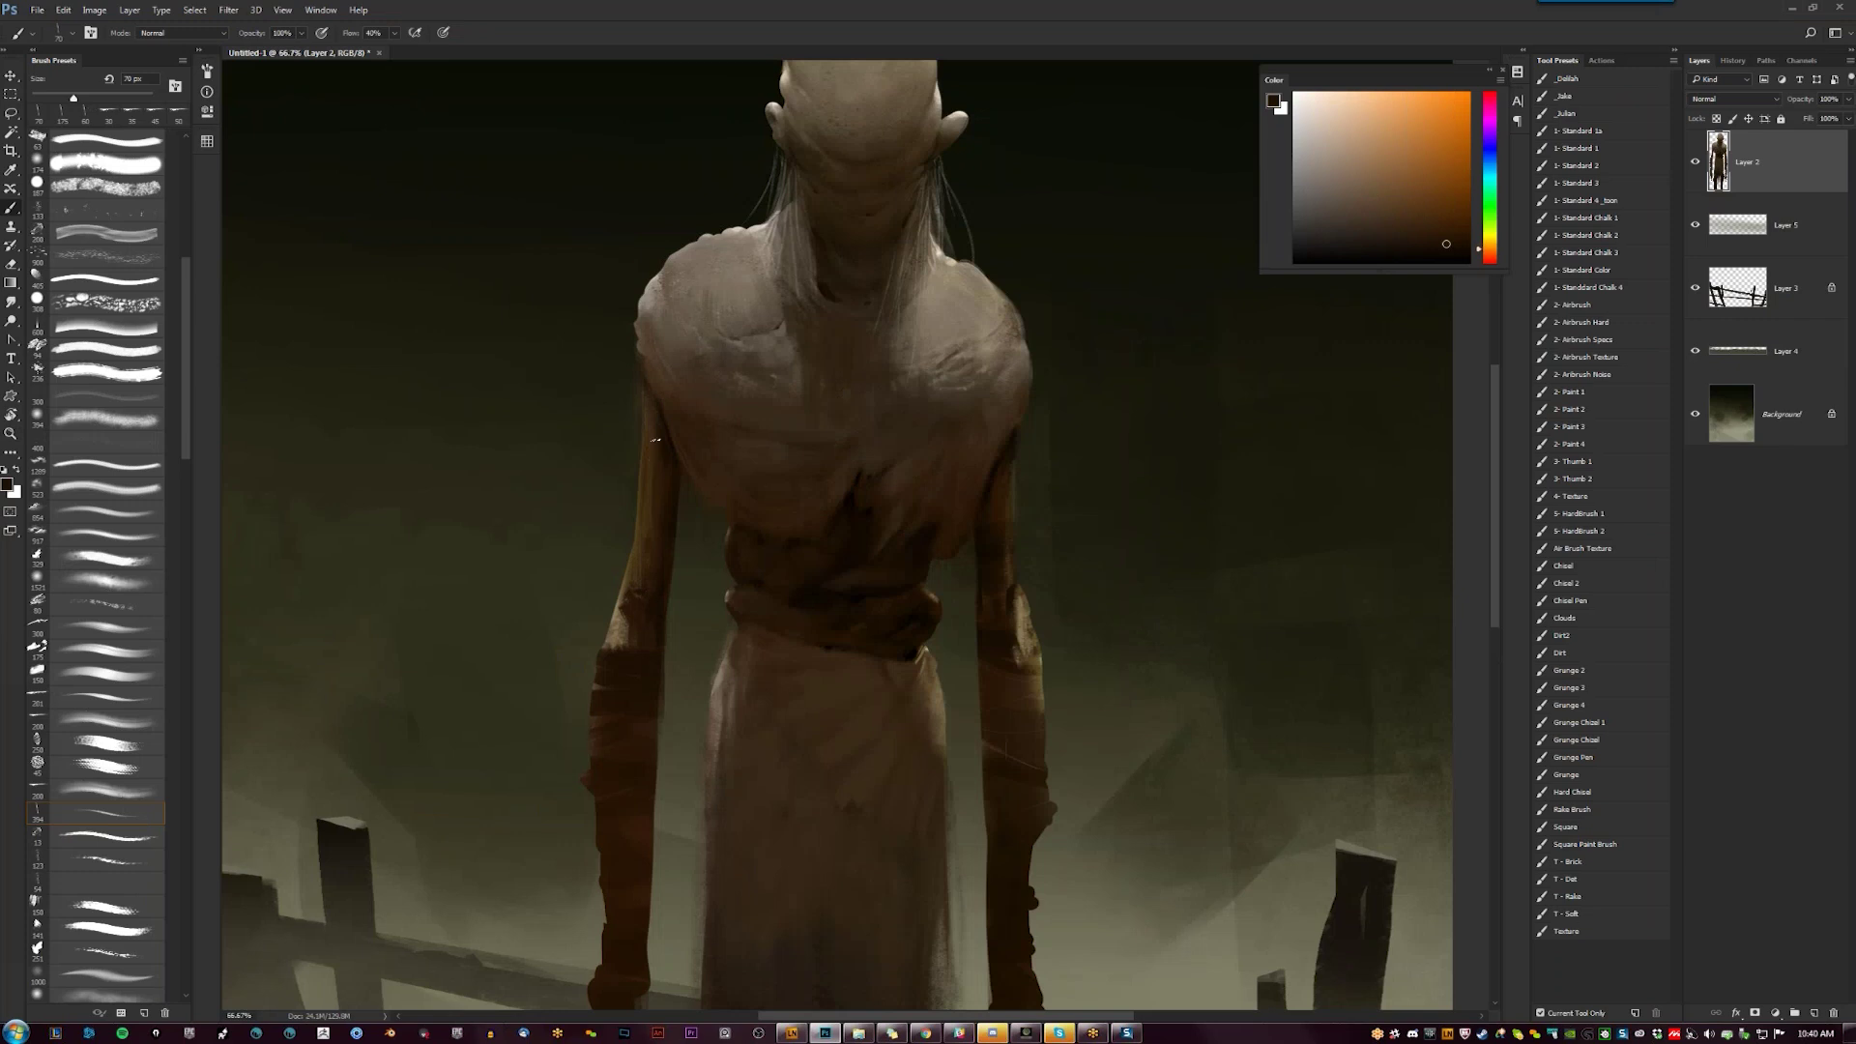
{"action": "key", "text": "z"}
{"action": "left_click_drag", "start_coordinate": [690, 555], "coordinate": [580, 554]}
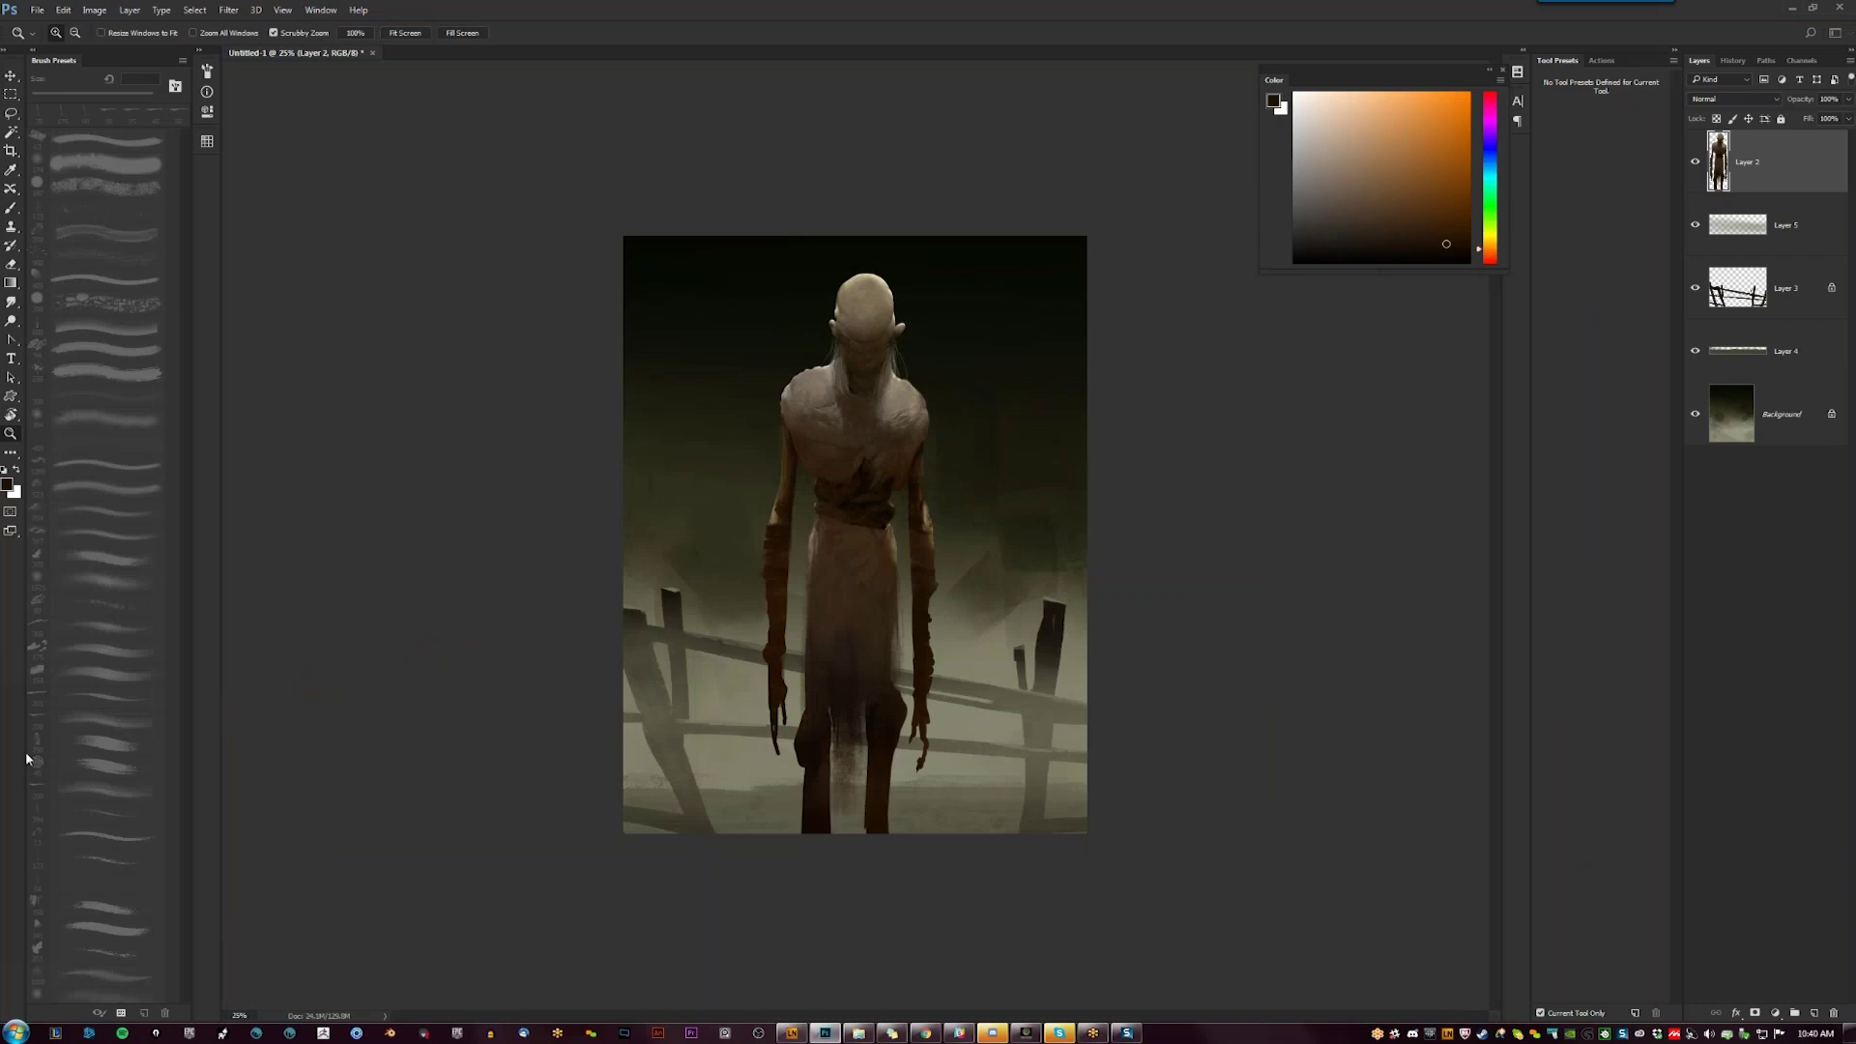
Erase along the outer edges of both legs to slim the thighs and shins
{"action": "key", "text": "b"}
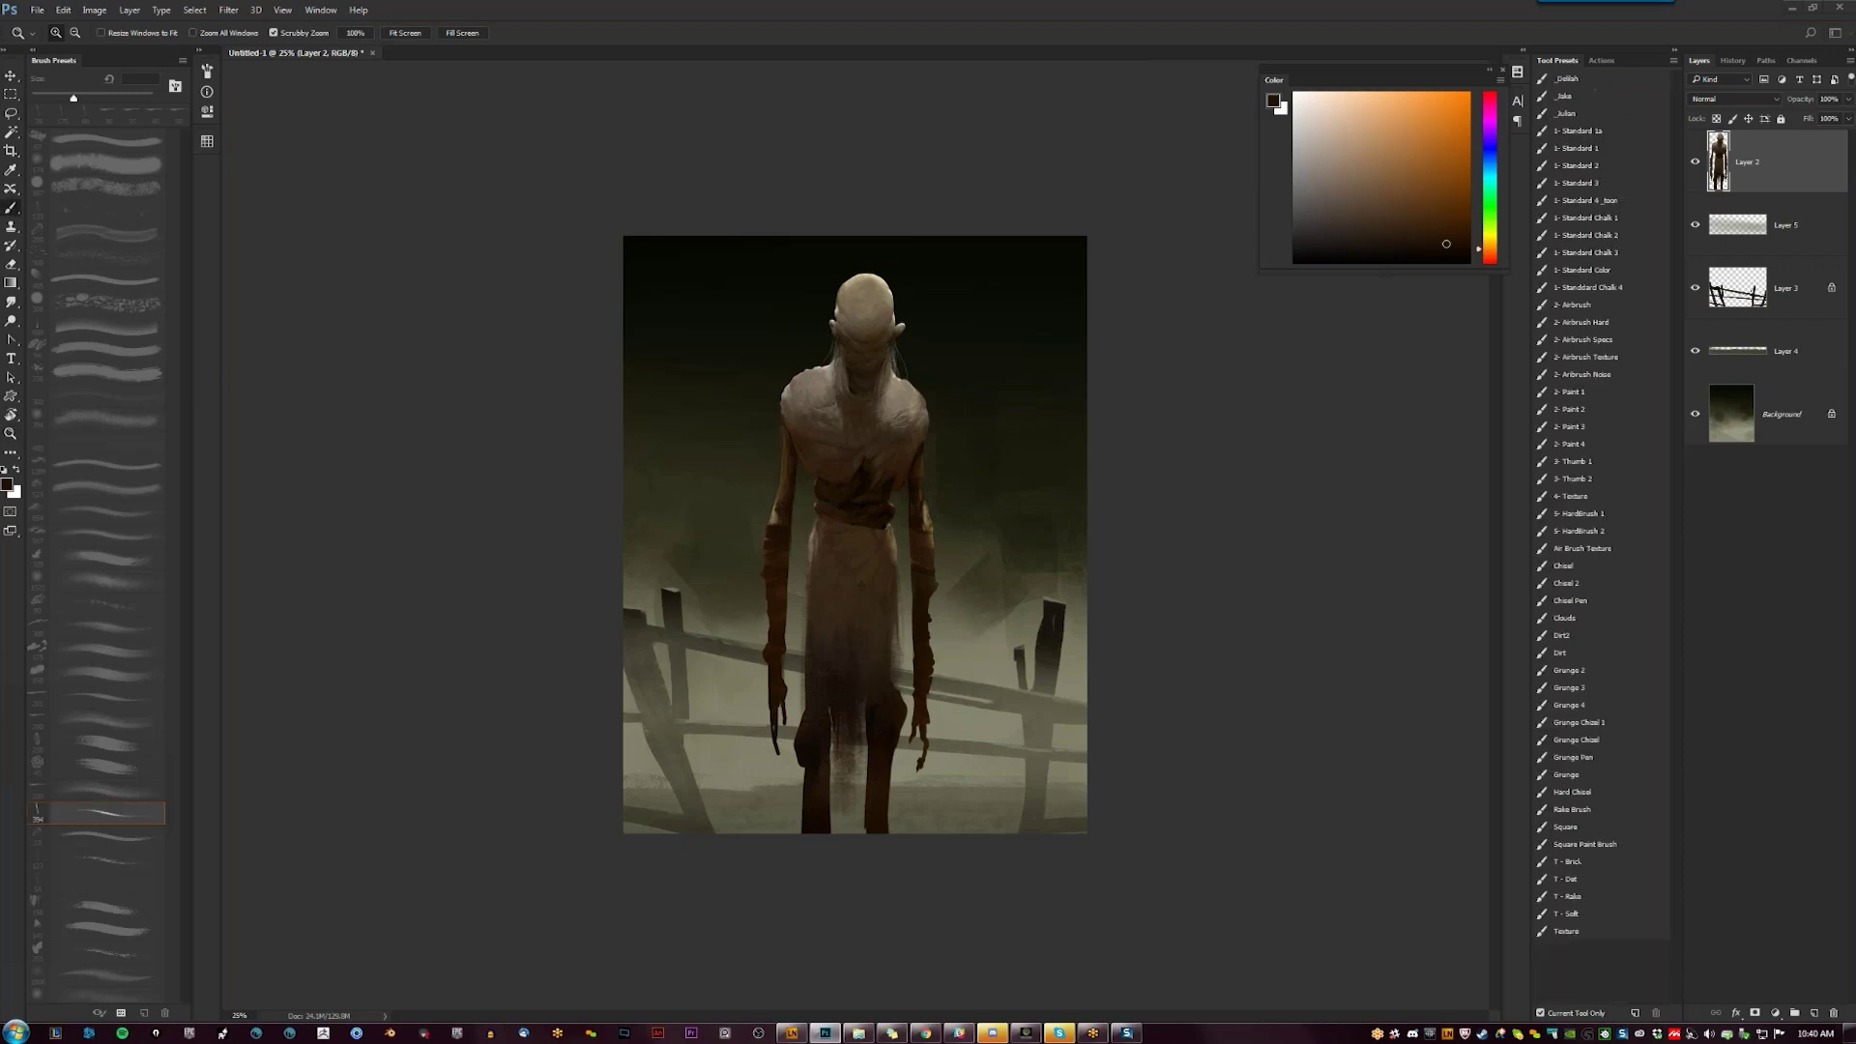
{"action": "key", "text": "ctrl+plus"}
{"action": "key", "text": "e"}
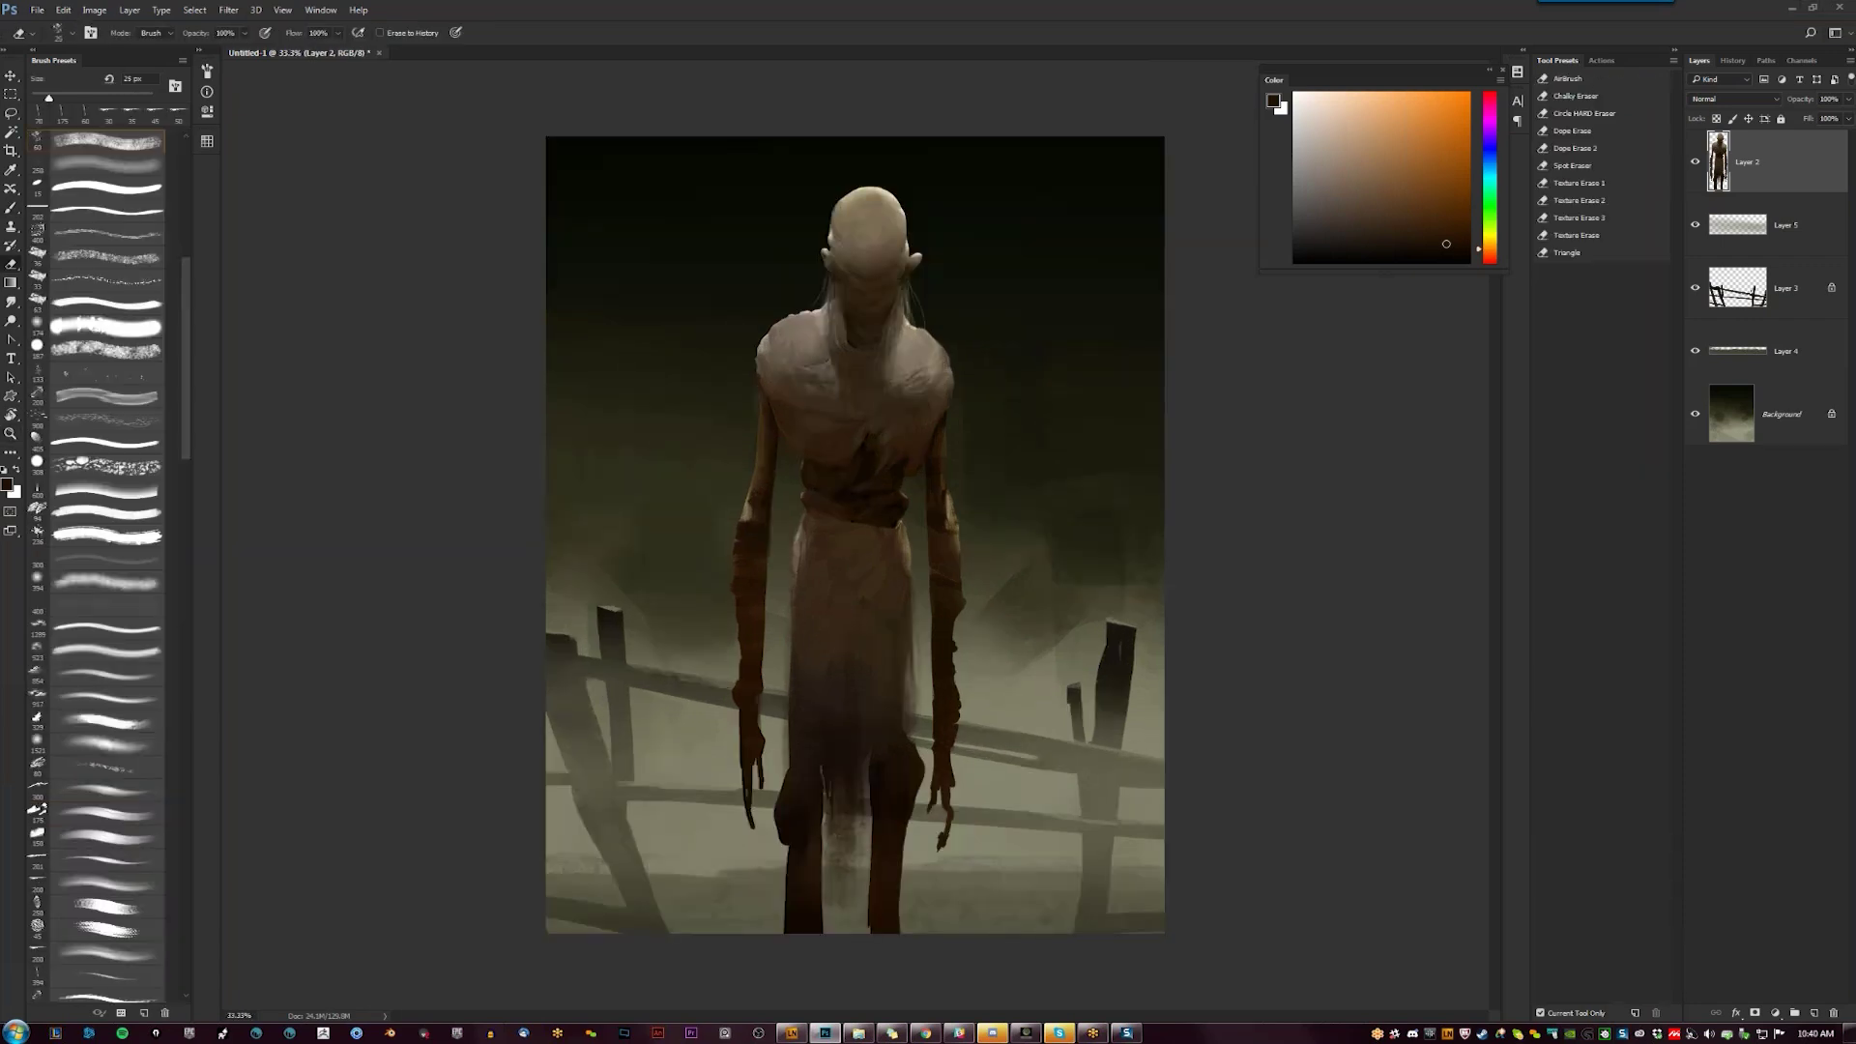
{"action": "mouse_move", "coordinate": [779, 818]}
{"action": "left_mouse_down"}
{"action": "mouse_move", "coordinate": [787, 930]}
{"action": "mouse_move", "coordinate": [790, 871]}
{"action": "left_mouse_up"}
{"action": "left_click_drag", "start_coordinate": [918, 741], "coordinate": [915, 801]}
{"action": "left_click_drag", "start_coordinate": [902, 911], "coordinate": [901, 930]}
{"action": "left_click_drag", "start_coordinate": [785, 932], "coordinate": [783, 904]}
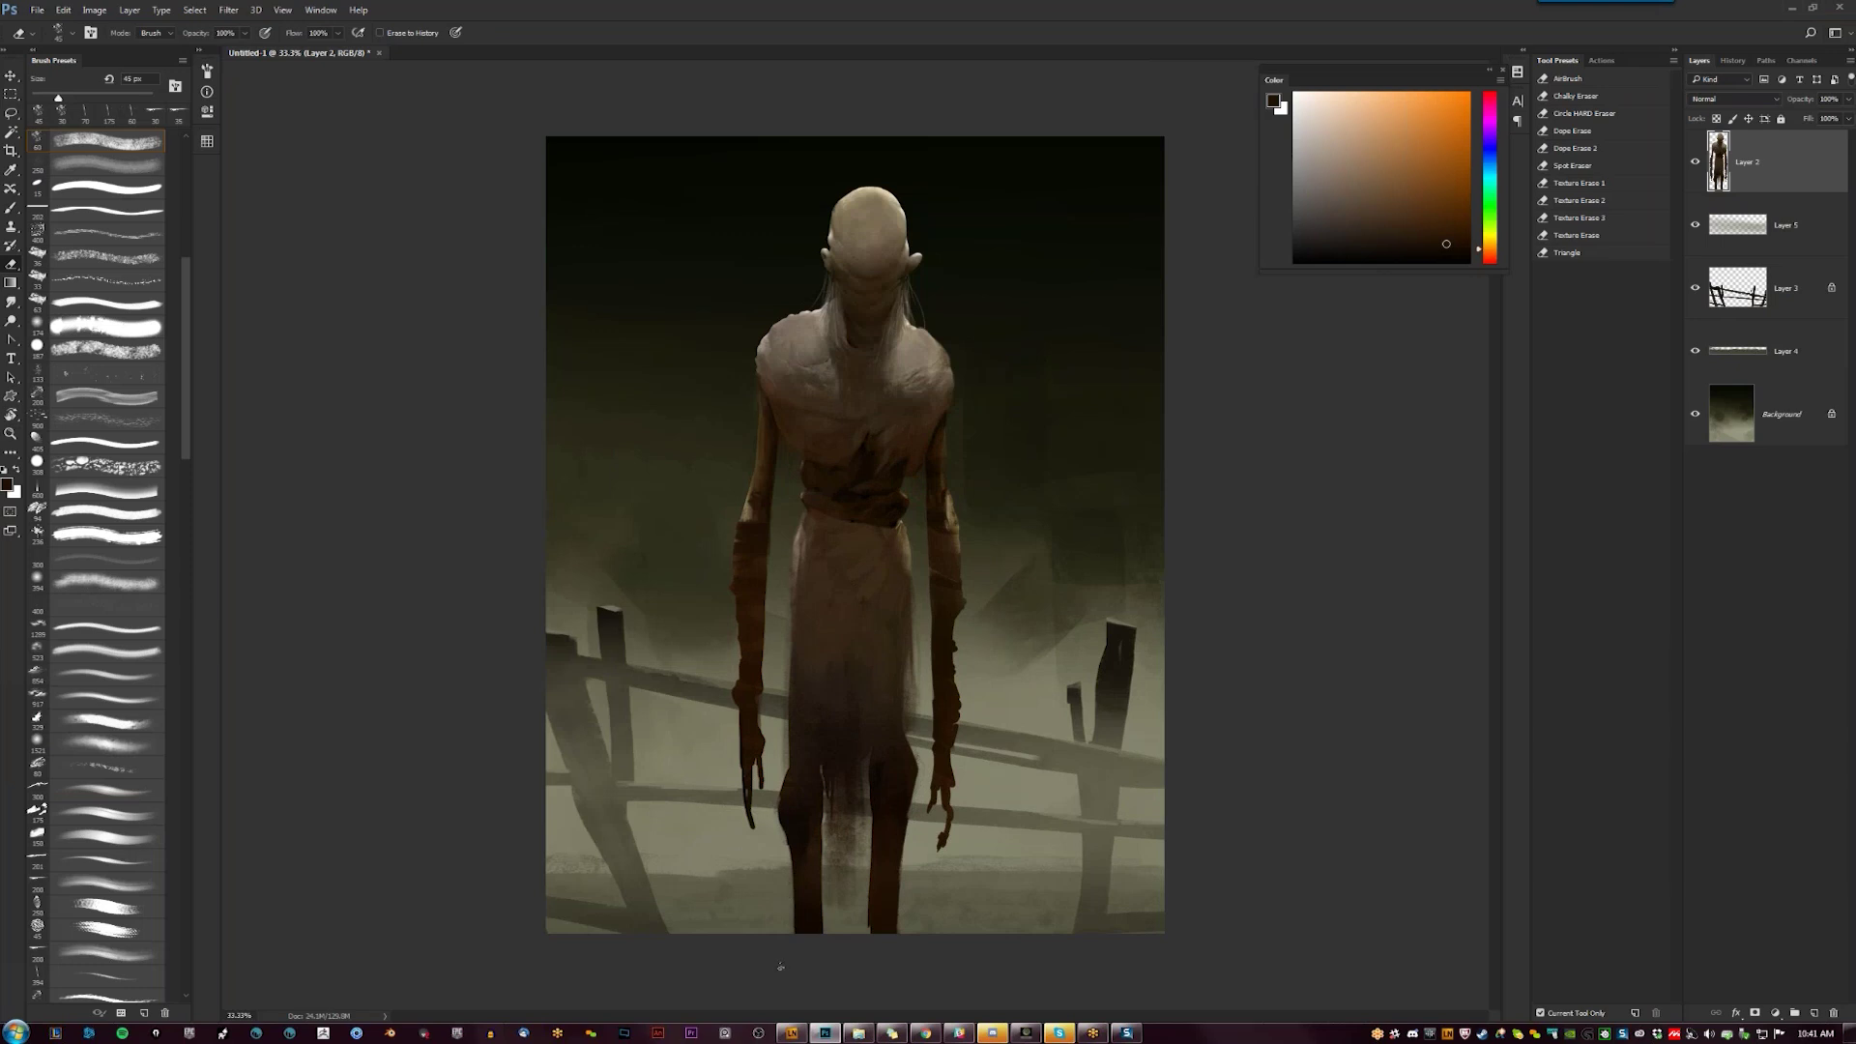
Lock Layer 2's transparent pixels and paint a brown sampled from the left arm over the left hand and leg with a 90 px brush
{"action": "key", "text": "b"}
{"action": "left_click", "coordinate": [789, 784], "text": "alt"}
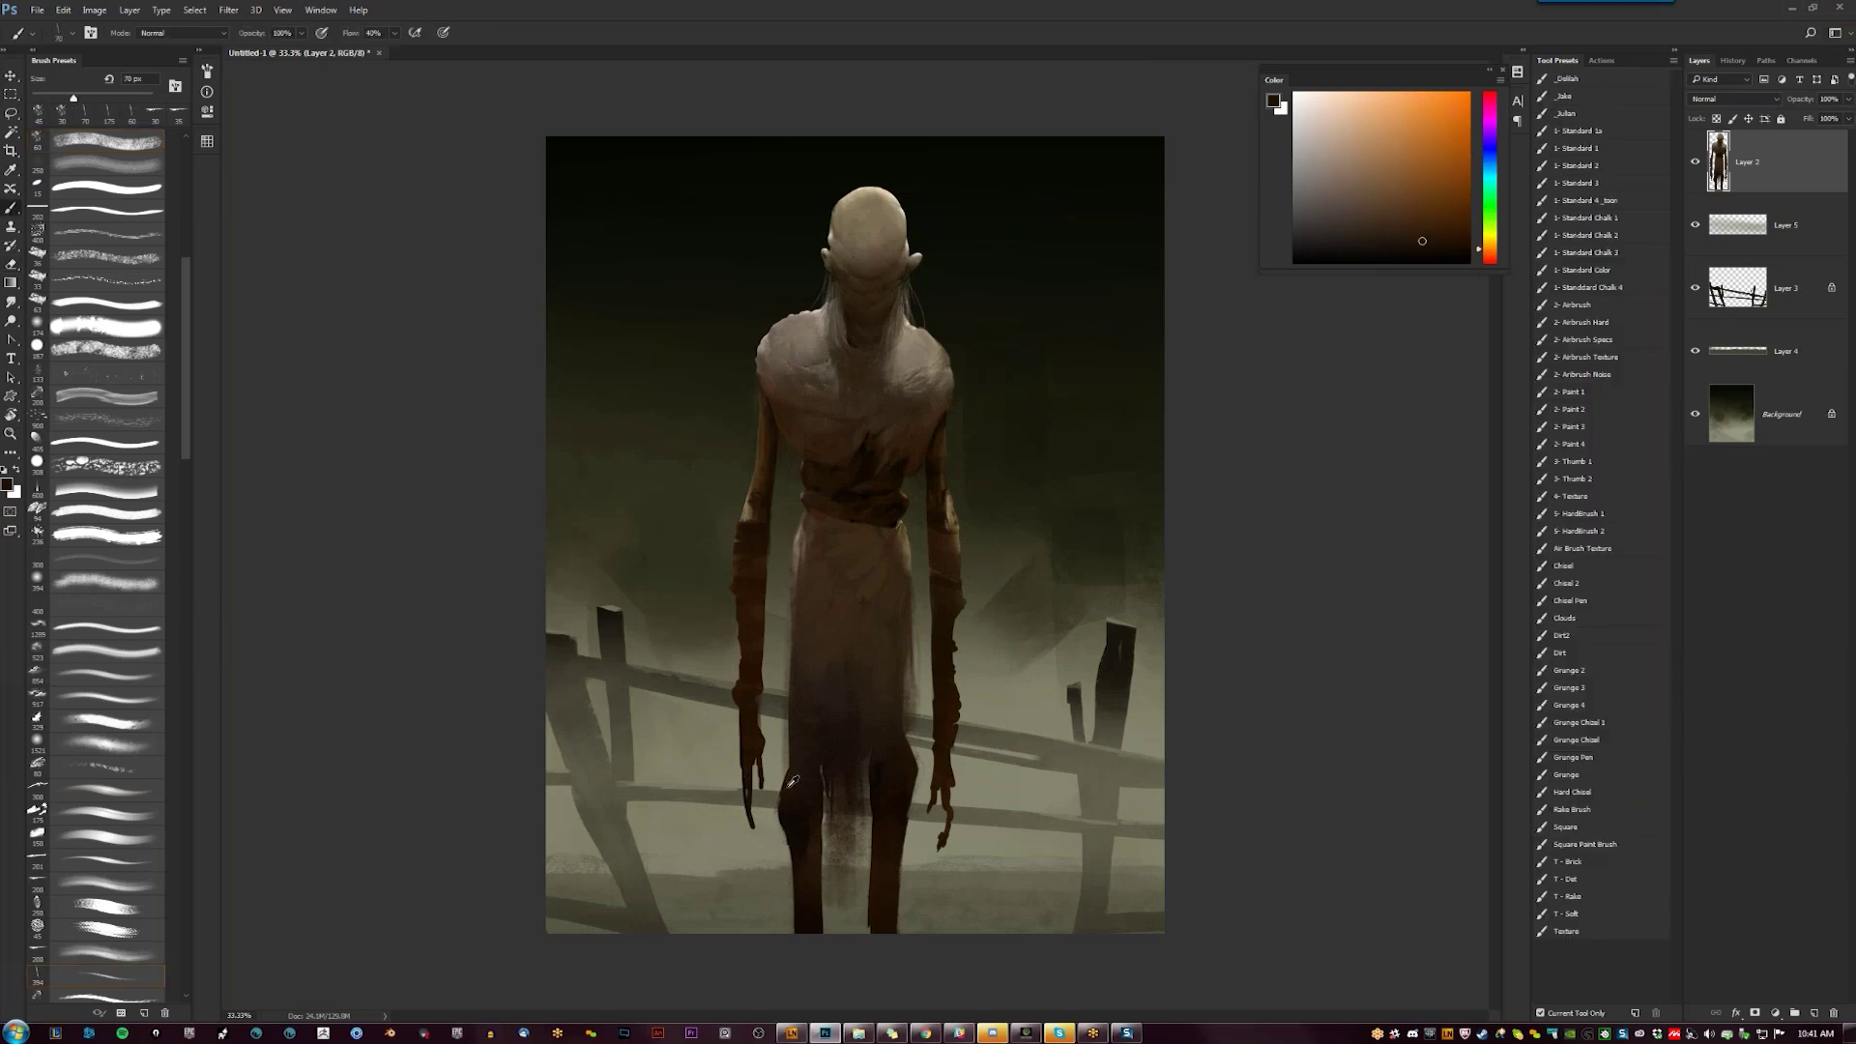
{"action": "left_click", "coordinate": [747, 499], "text": "alt"}
{"action": "key", "text": "slash"}
{"action": "key", "text": "bracketright"}
{"action": "key", "text": "bracketright"}
{"action": "key", "text": "bracketright"}
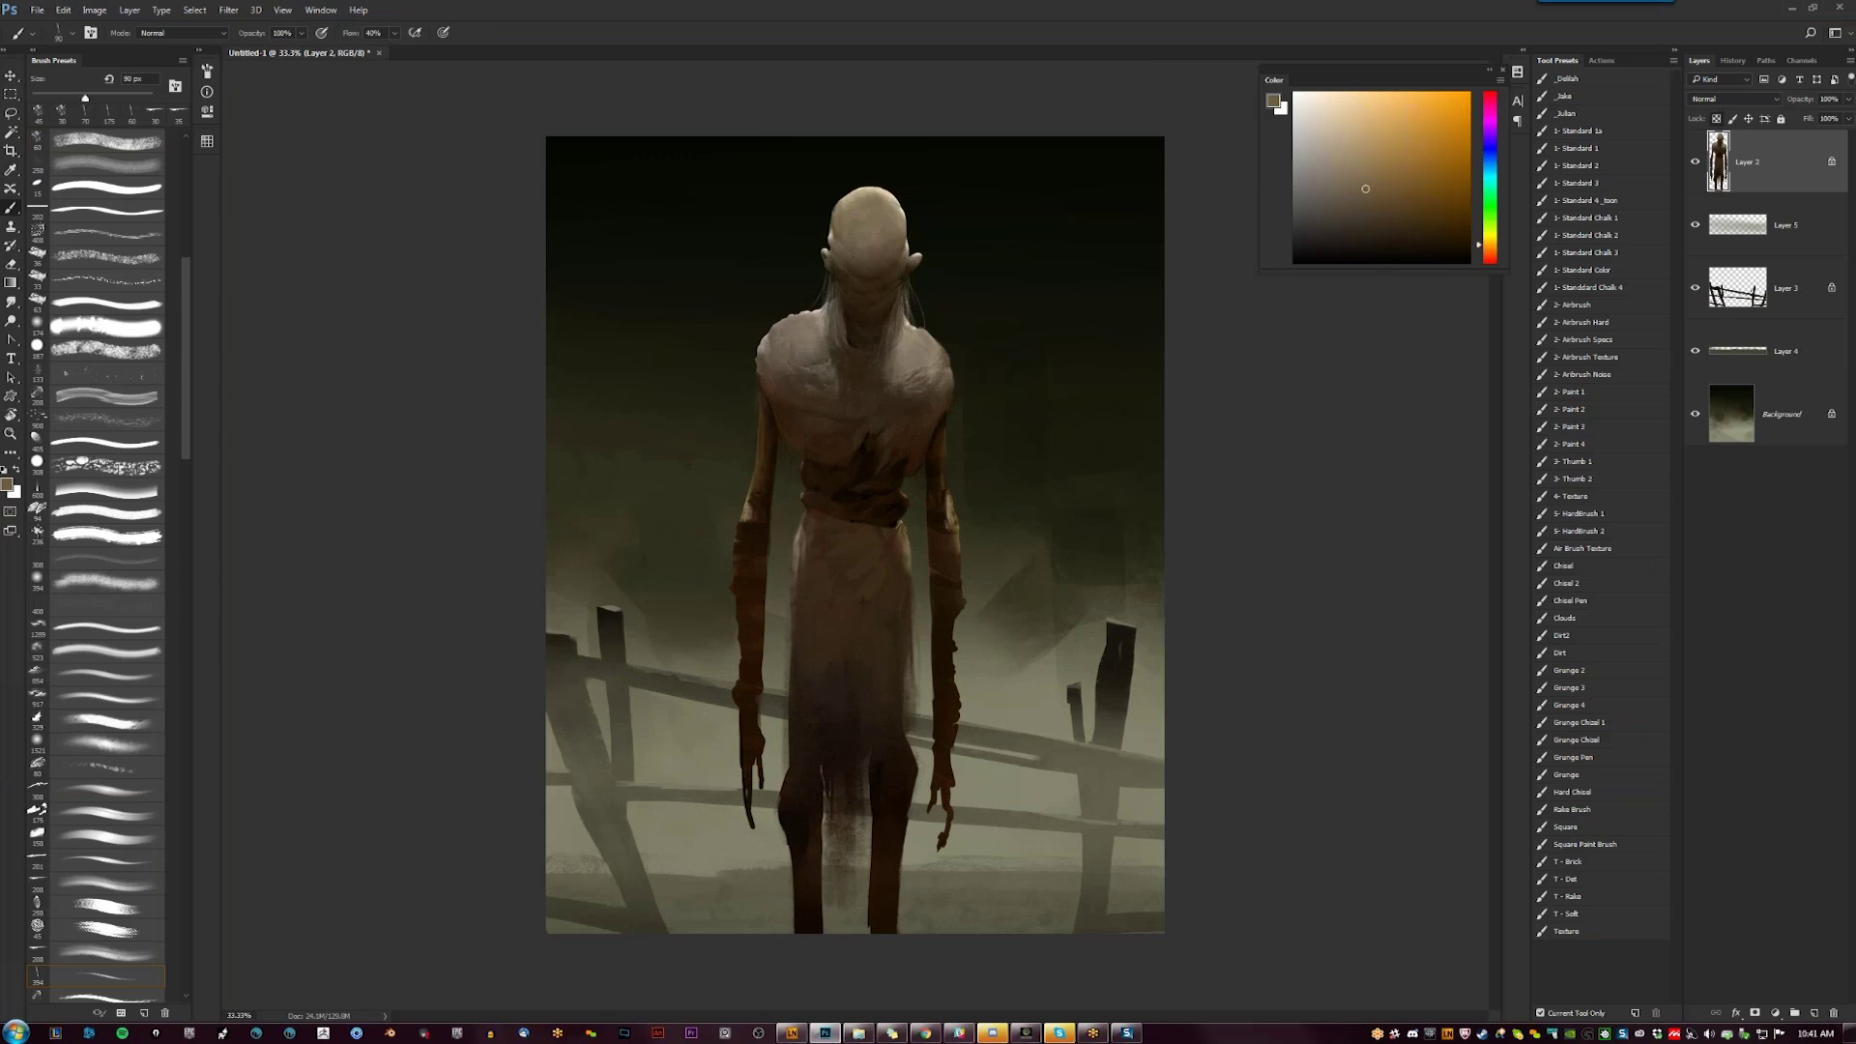
{"action": "mouse_move", "coordinate": [741, 720]}
{"action": "left_mouse_down"}
{"action": "mouse_move", "coordinate": [741, 773]}
{"action": "mouse_move", "coordinate": [747, 749]}
{"action": "mouse_move", "coordinate": [783, 779]}
{"action": "mouse_move", "coordinate": [795, 912]}
{"action": "left_mouse_up"}
Enlarge the brush considerably and paint the left thigh and shin with browns sampled from the hand and leg
{"action": "left_click", "coordinate": [750, 735], "text": "alt"}
{"action": "left_click", "coordinate": [747, 725], "text": "alt"}
{"action": "left_click", "coordinate": [746, 720], "text": "alt"}
{"action": "key", "text": "]"}
{"action": "key", "text": "]"}
{"action": "key", "text": "]"}
{"action": "key", "text": "]"}
{"action": "key", "text": "]"}
{"action": "key", "text": "]"}
{"action": "key", "text": "]"}
{"action": "left_click_drag", "start_coordinate": [793, 843], "coordinate": [799, 931]}
{"action": "left_click", "coordinate": [810, 795], "text": "alt"}
{"action": "left_click_drag", "start_coordinate": [803, 772], "coordinate": [799, 876]}
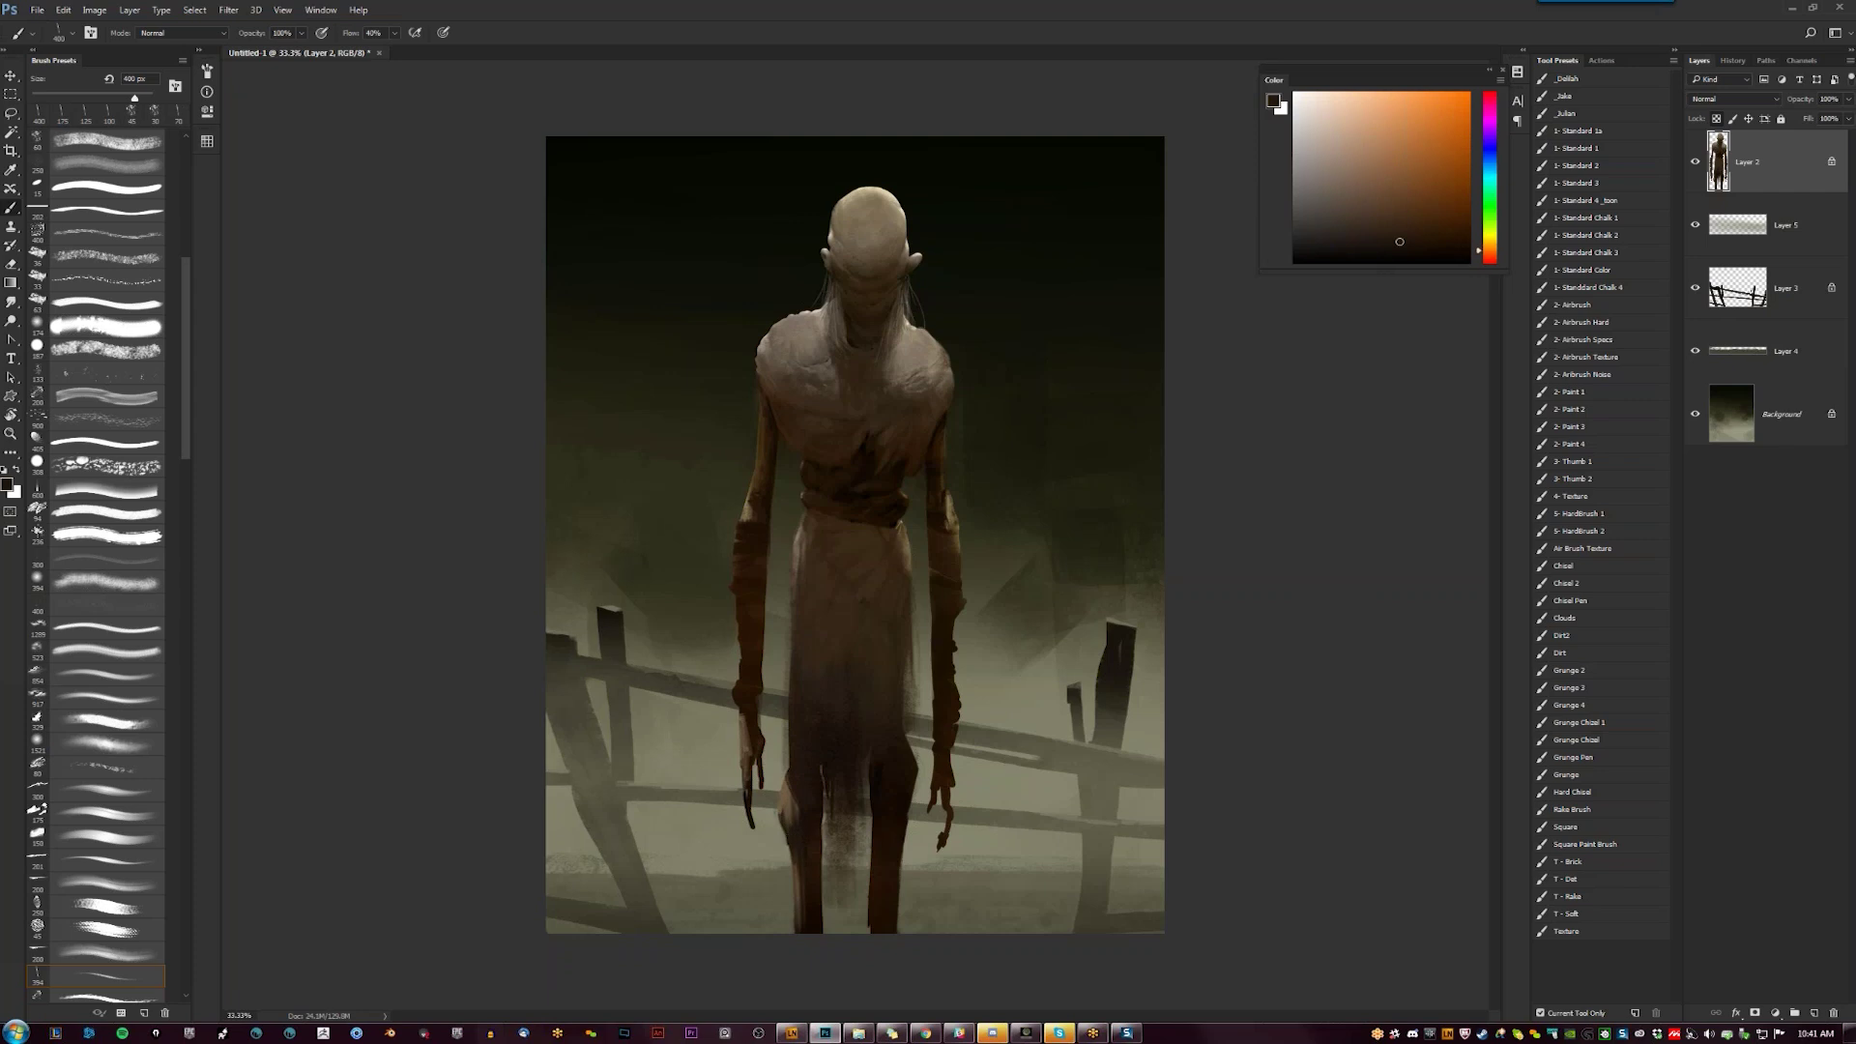
Choose a lighter grey-brown, reduce the brush to 250 px and lighten the left side of the skirt
{"action": "left_click", "coordinate": [821, 561], "text": "alt"}
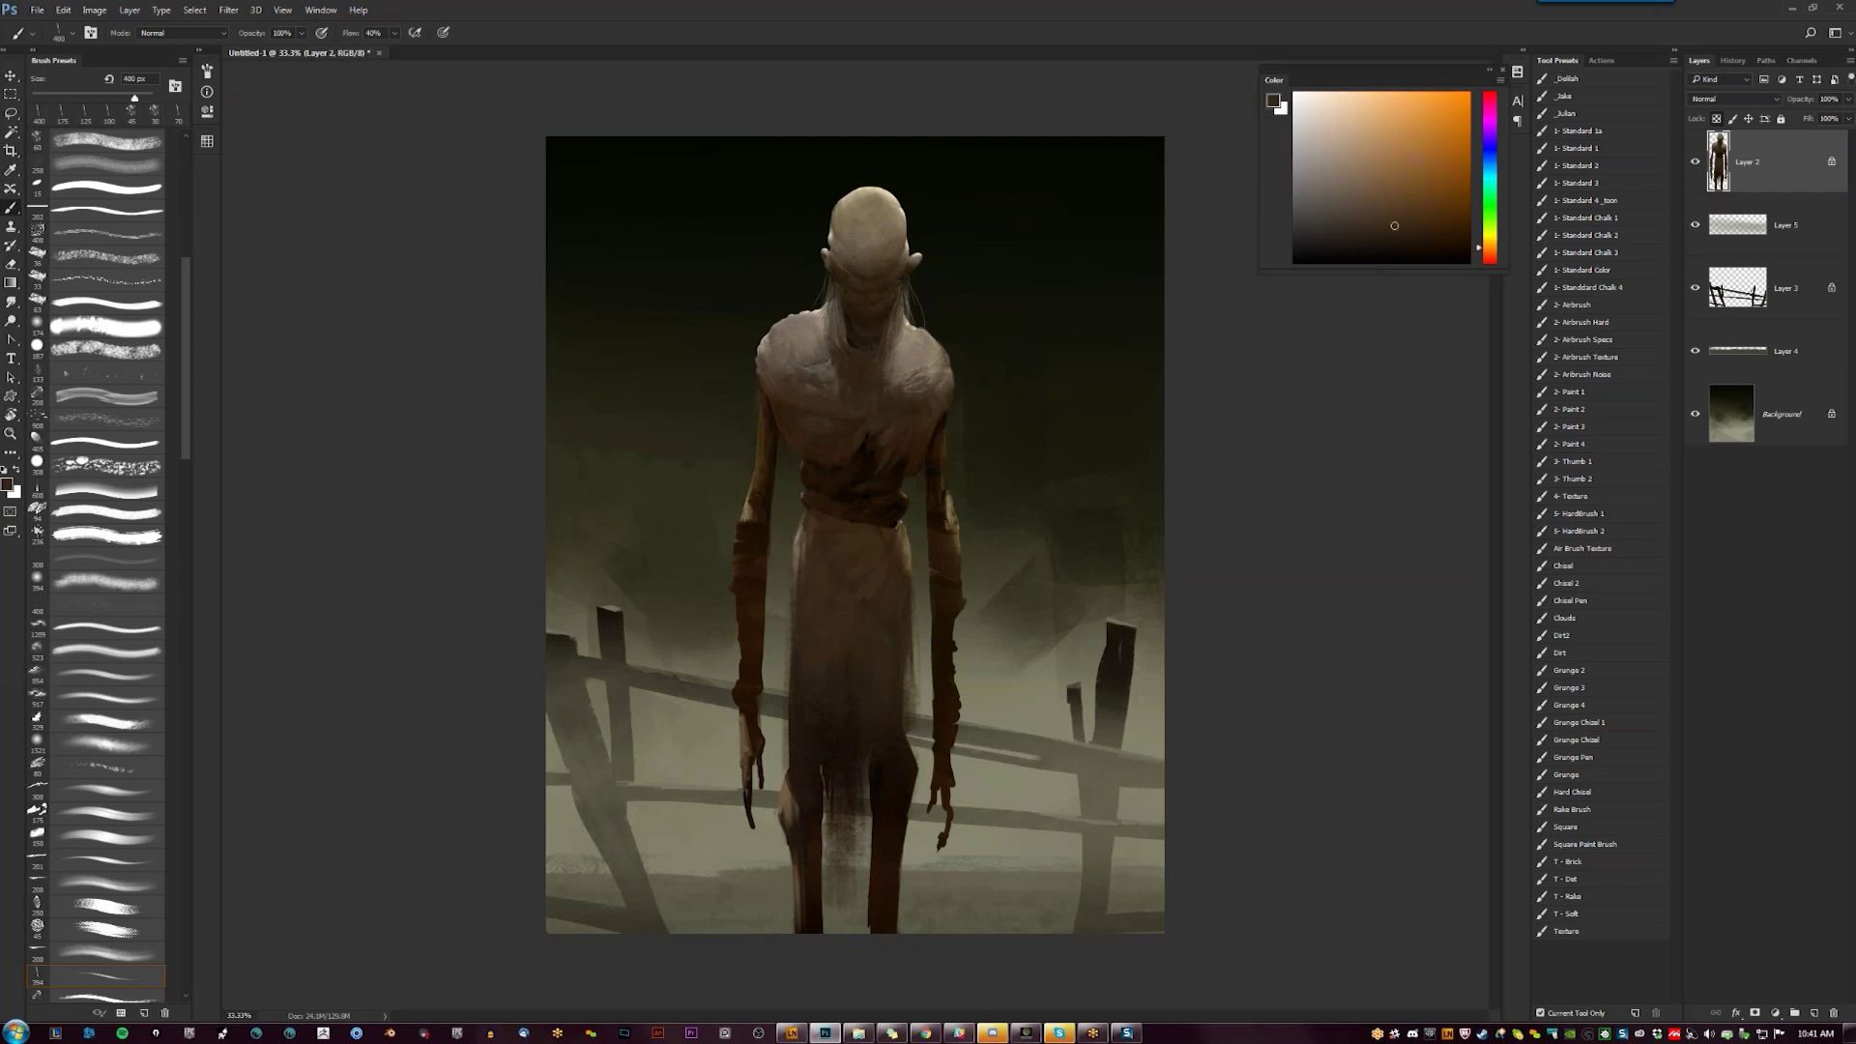
{"action": "left_click", "coordinate": [1344, 164]}
{"action": "key", "text": "bracketleft"}
{"action": "key", "text": "bracketleft"}
{"action": "left_click_drag", "start_coordinate": [803, 573], "coordinate": [804, 640]}
{"action": "left_click", "coordinate": [1385, 142]}
Darken the top of the left leg beneath the skirt hem with dark browns sampled from the cloth and leg
{"action": "key", "text": "d"}
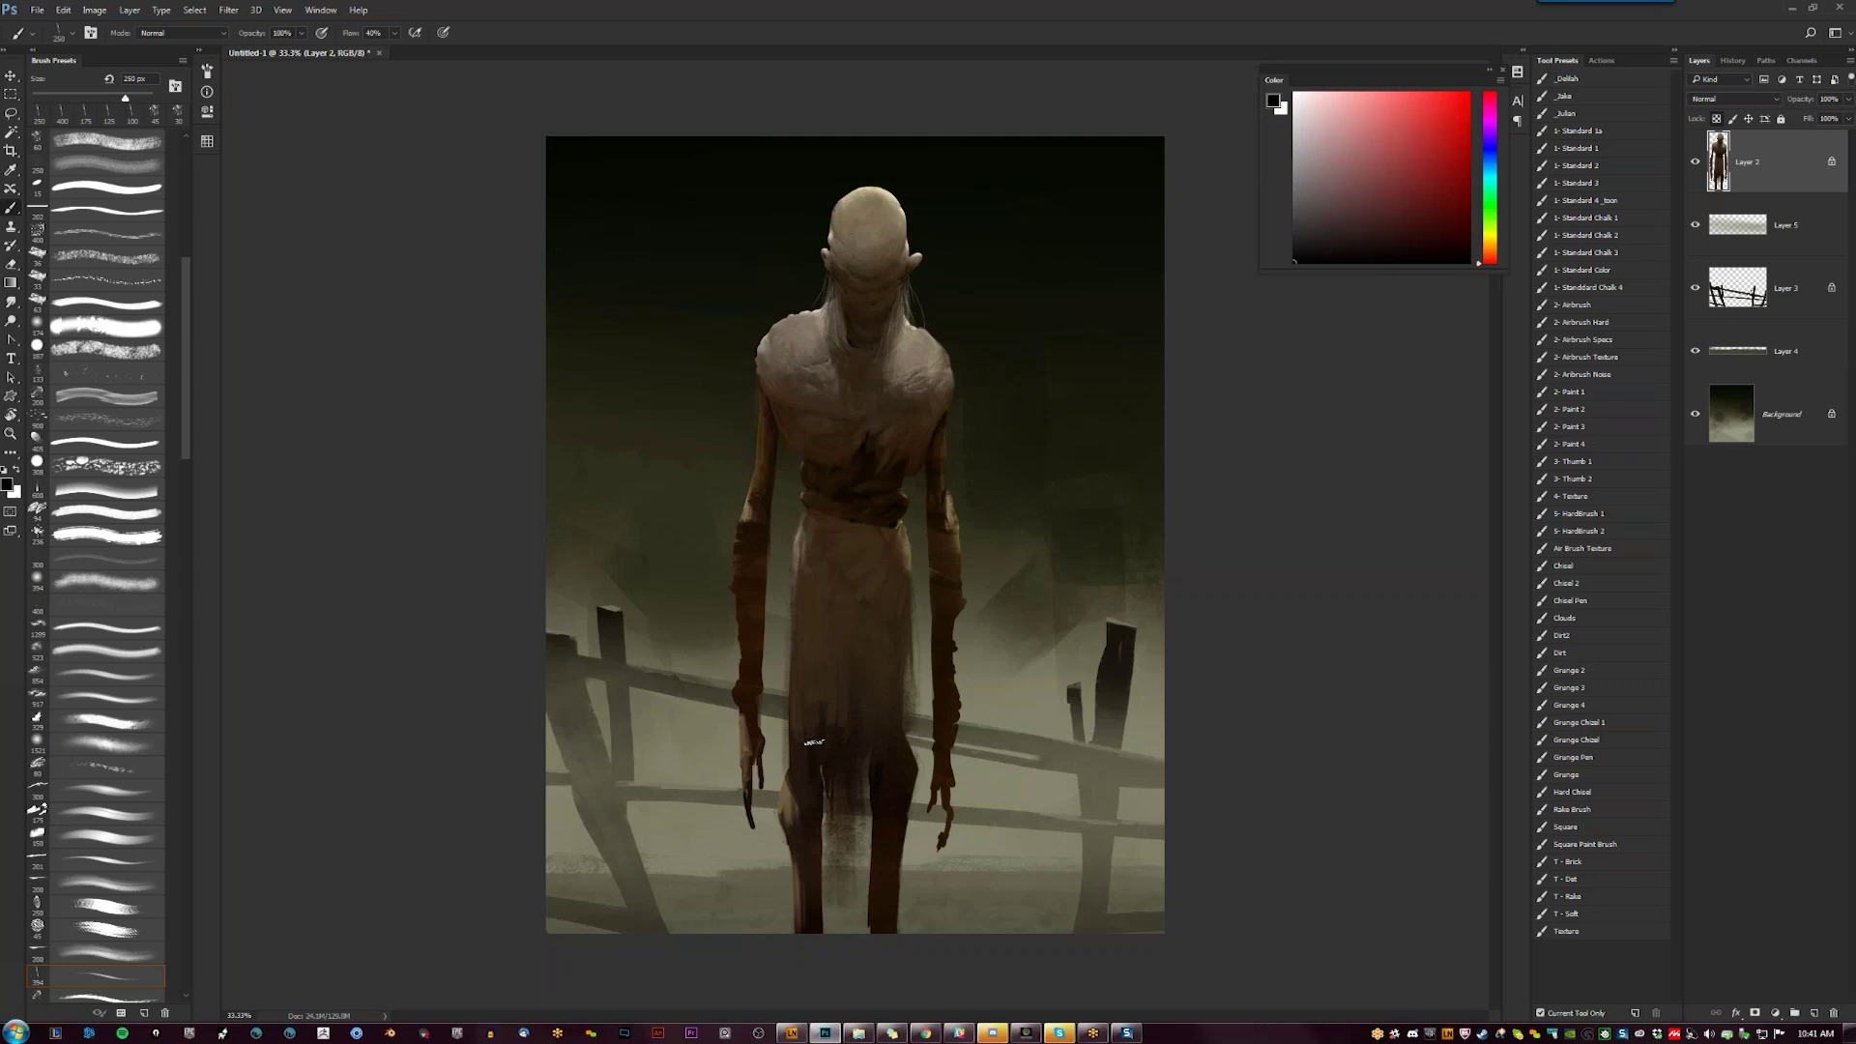
{"action": "left_click", "coordinate": [816, 715], "text": "alt"}
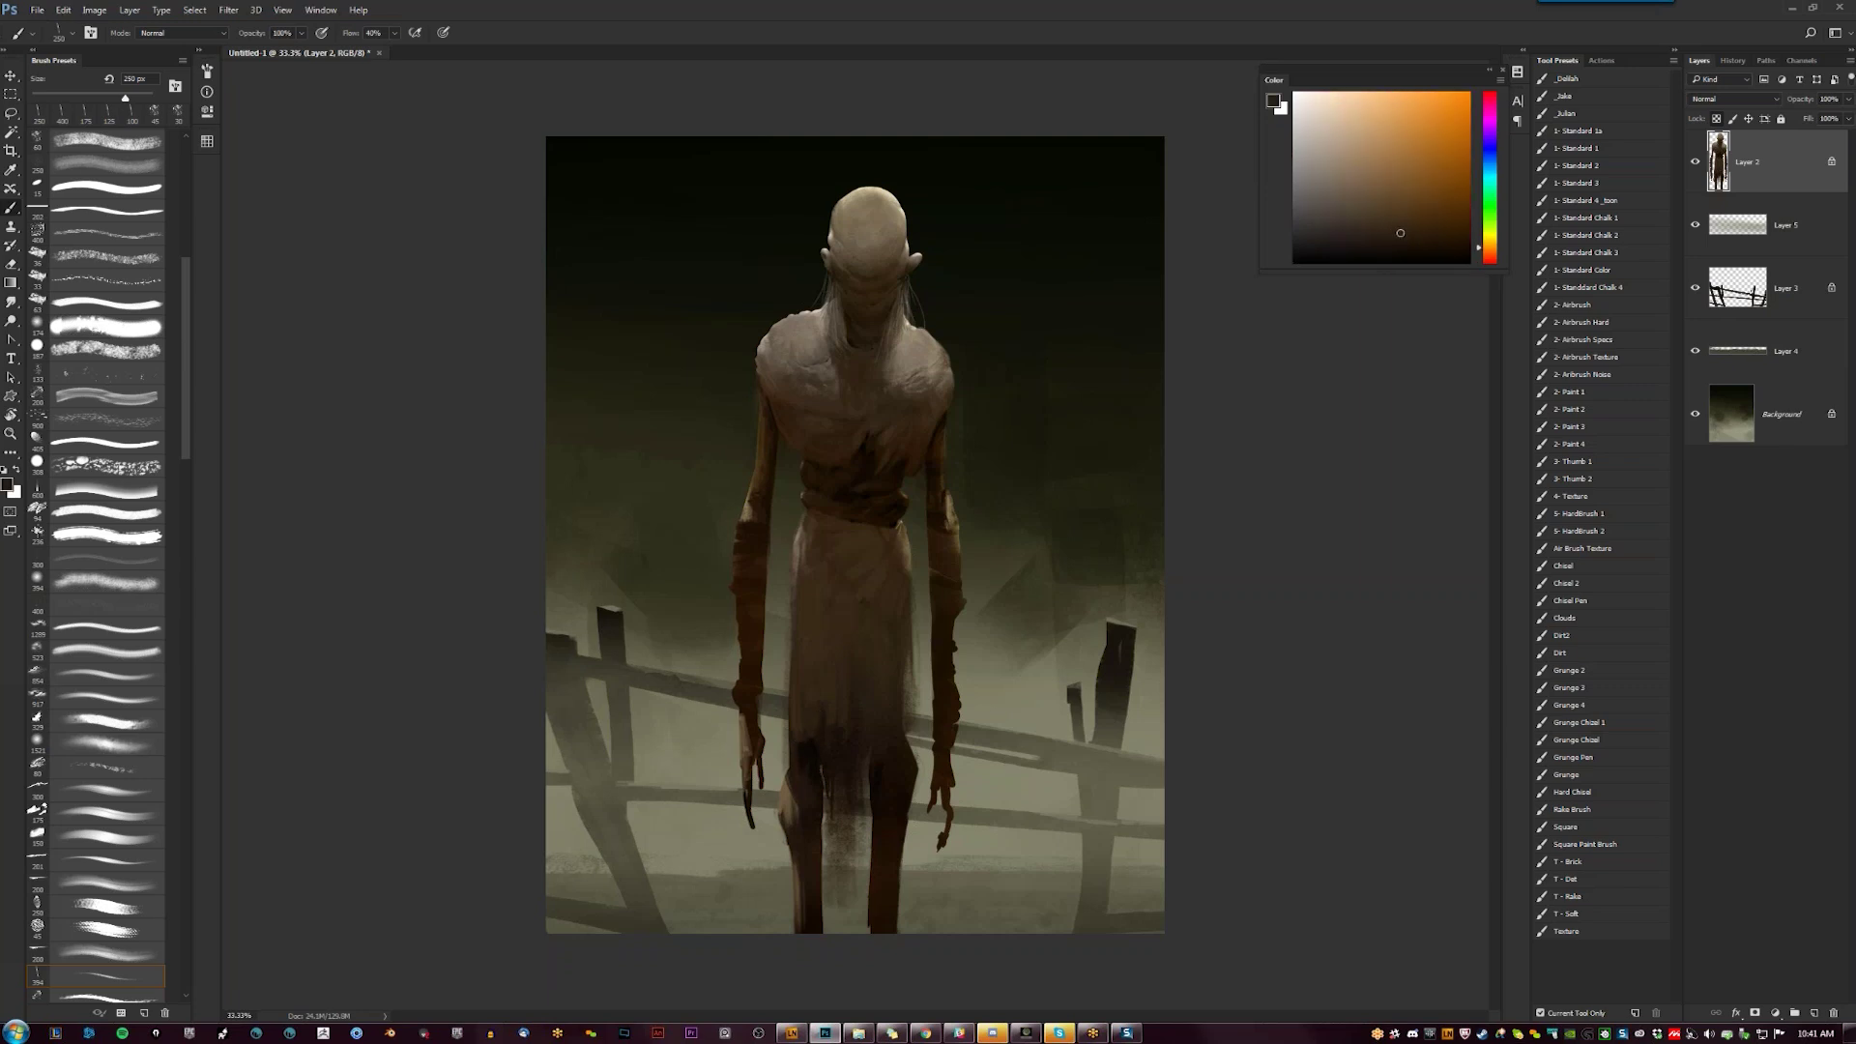
{"action": "left_click", "coordinate": [792, 761], "text": "alt"}
{"action": "left_click", "coordinate": [808, 781], "text": "alt"}
{"action": "left_click", "coordinate": [815, 786], "text": "alt"}
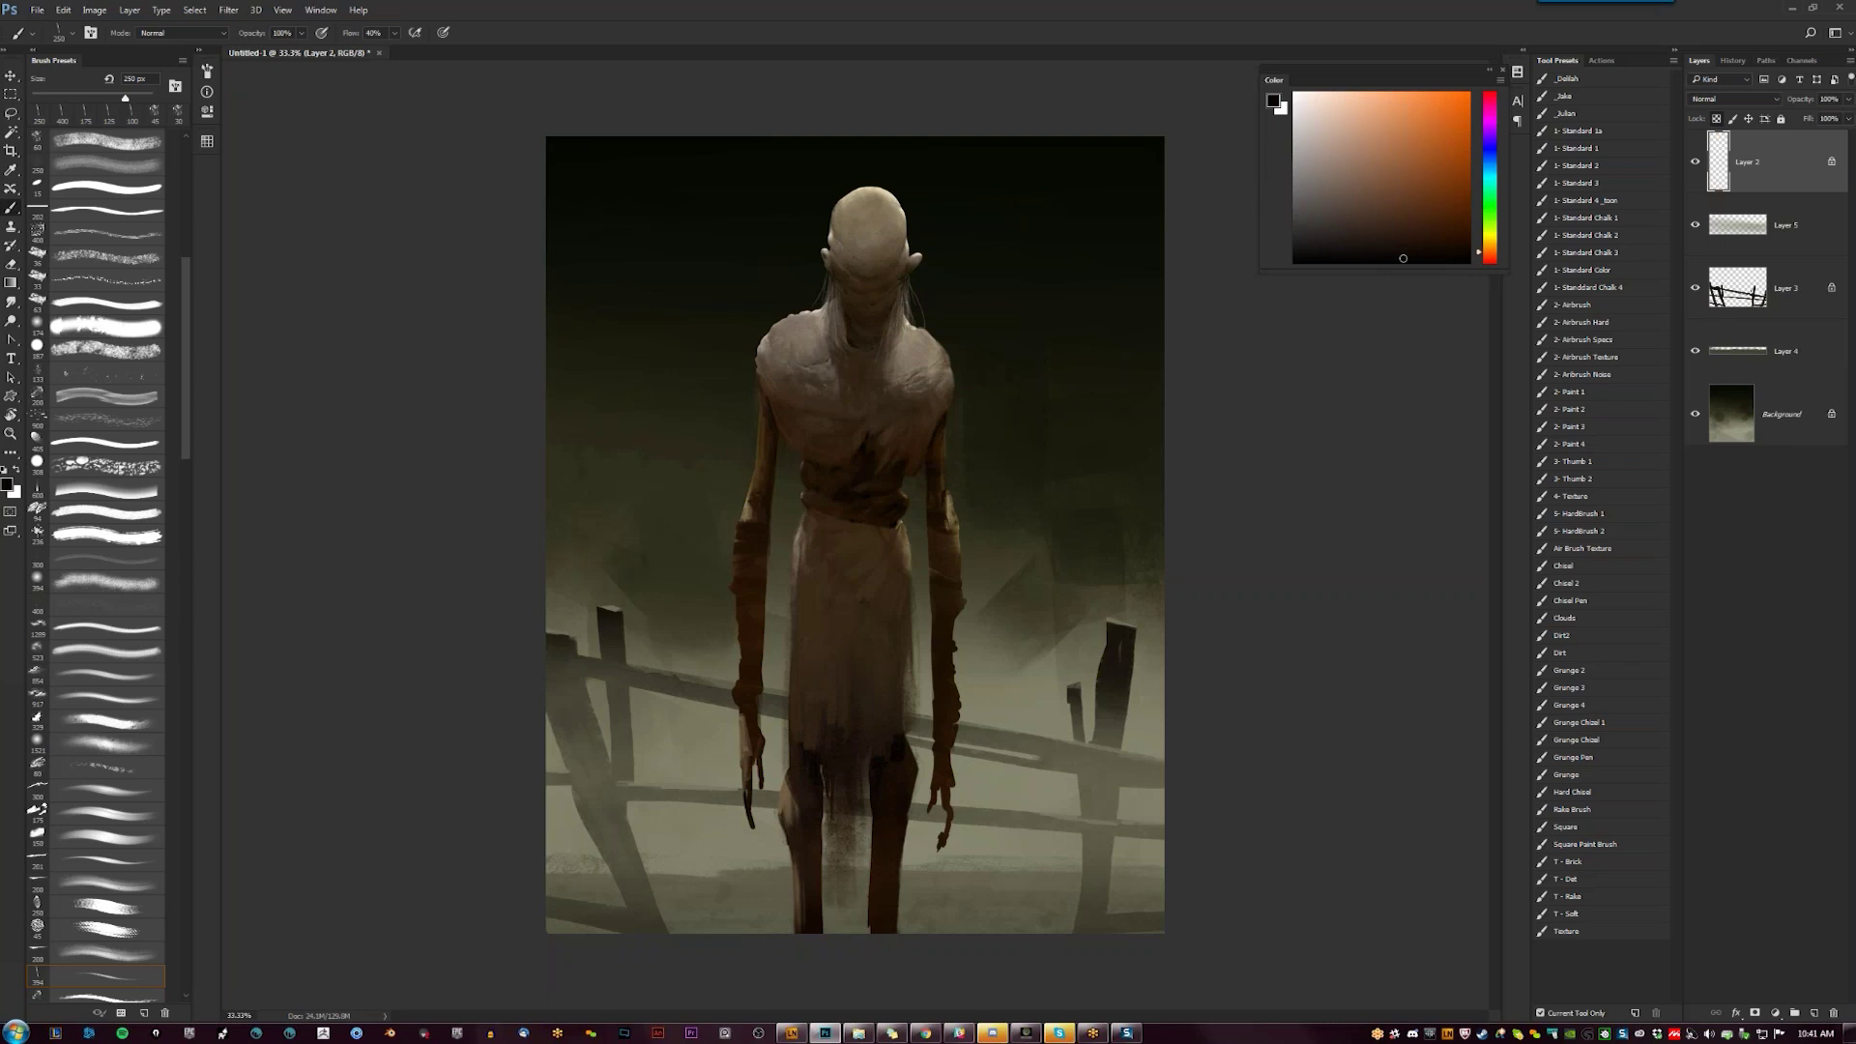
{"action": "left_click", "coordinate": [832, 743], "text": "alt"}
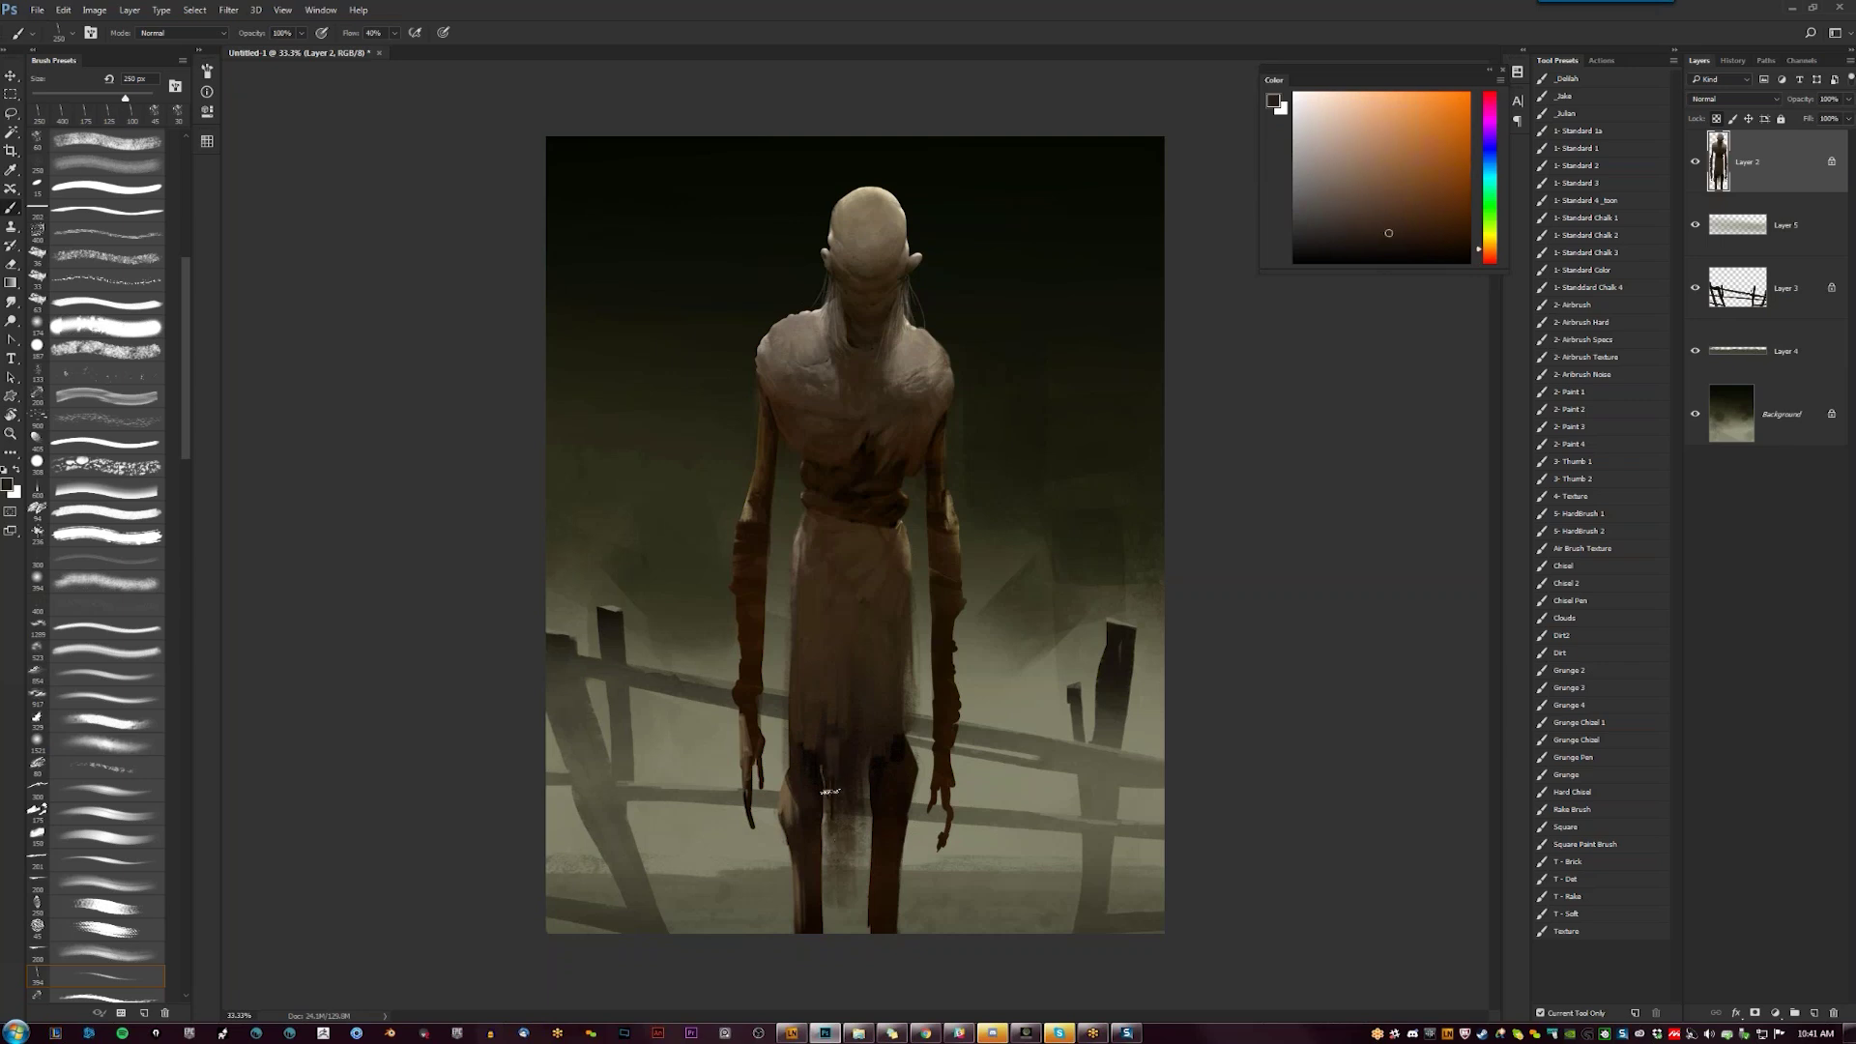
Unlock the layer's transparent pixels and extend the ragged skirt hem down between the legs with sampled brown
{"action": "key", "text": "slash"}
{"action": "left_click", "coordinate": [837, 688], "text": "alt"}
{"action": "mouse_move", "coordinate": [822, 754]}
{"action": "left_mouse_down"}
{"action": "mouse_move", "coordinate": [821, 807]}
{"action": "mouse_move", "coordinate": [856, 829]}
{"action": "left_mouse_up"}
{"action": "mouse_move", "coordinate": [870, 815]}
{"action": "left_mouse_down"}
{"action": "mouse_move", "coordinate": [874, 768]}
{"action": "mouse_move", "coordinate": [833, 884]}
{"action": "mouse_move", "coordinate": [829, 832]}
{"action": "mouse_move", "coordinate": [846, 891]}
{"action": "left_mouse_up"}
Erase the faded cloth strip hanging below the hem between the legs with a larger eraser
{"action": "key", "text": "e"}
{"action": "key", "text": "bracketright"}
{"action": "mouse_move", "coordinate": [849, 870]}
{"action": "left_mouse_down"}
{"action": "mouse_move", "coordinate": [851, 820]}
{"action": "mouse_move", "coordinate": [835, 908]}
{"action": "left_mouse_up"}
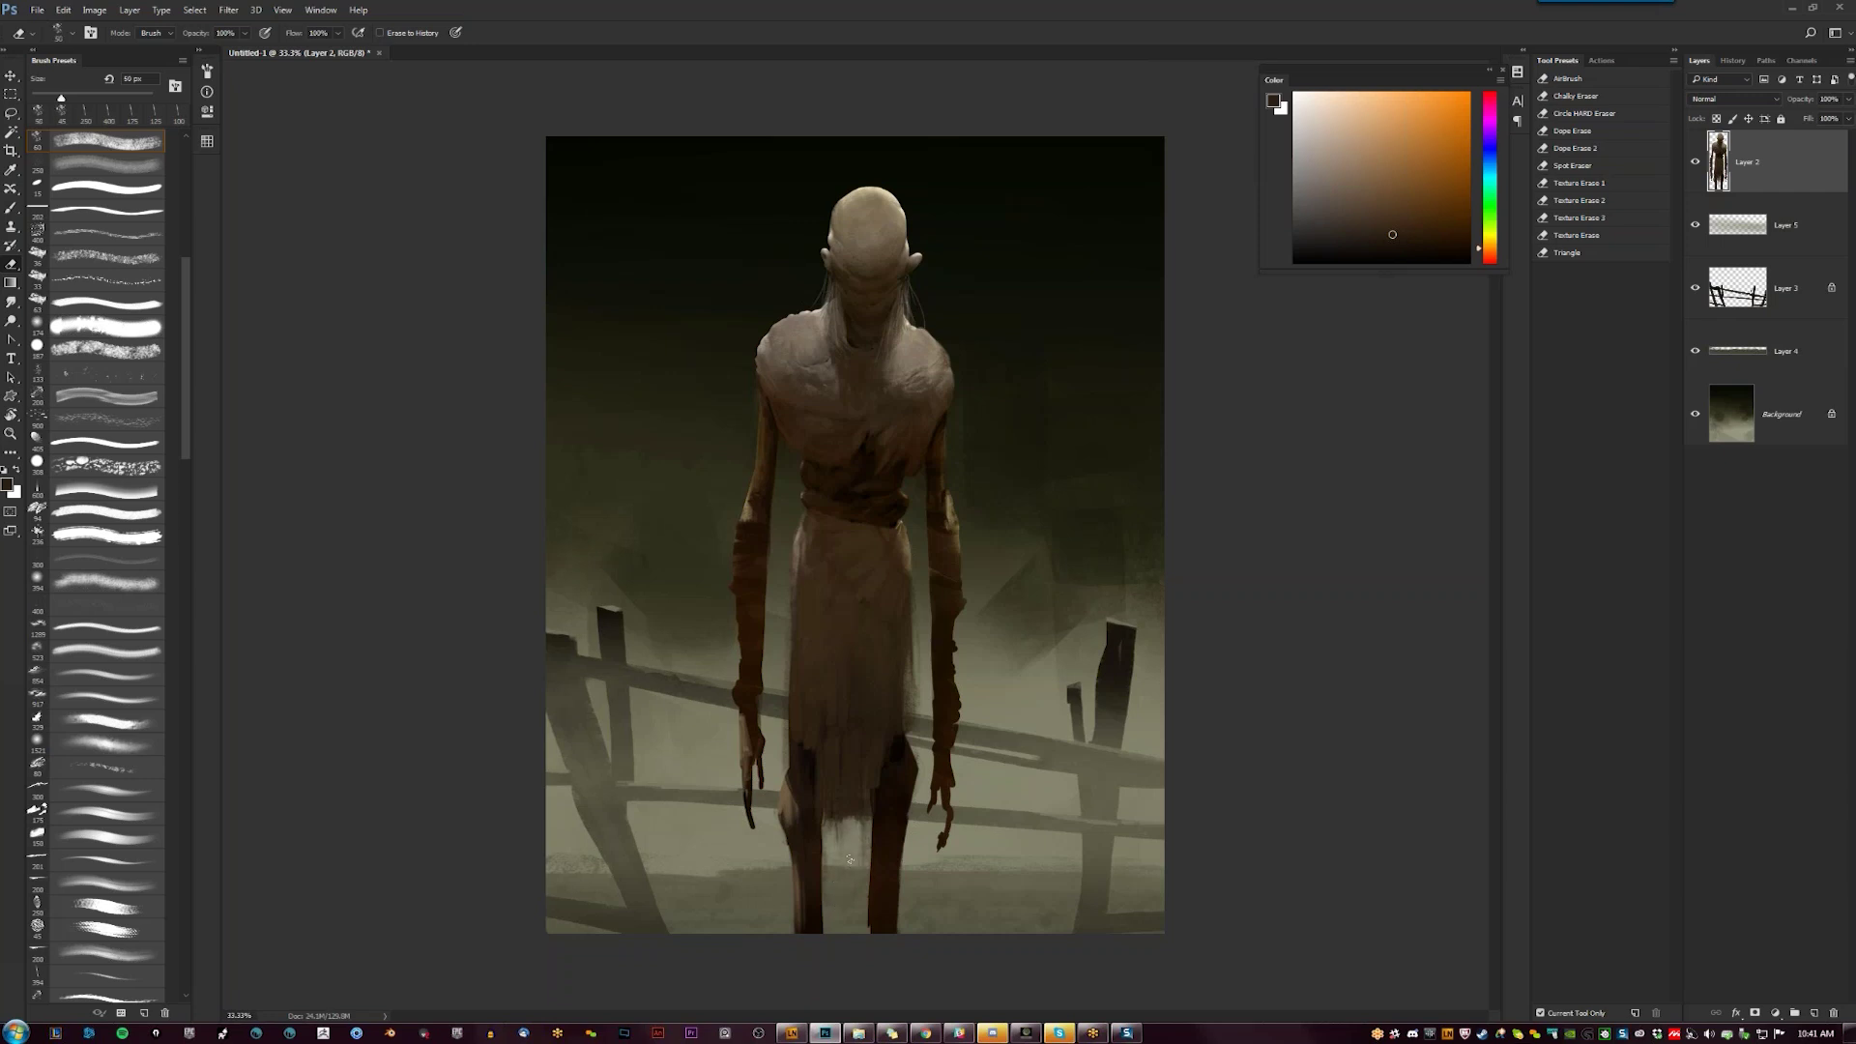
Undo the last brush stroke, repaint the skirt's left edge wider and check the whole figure from afar
{"action": "key", "text": "b"}
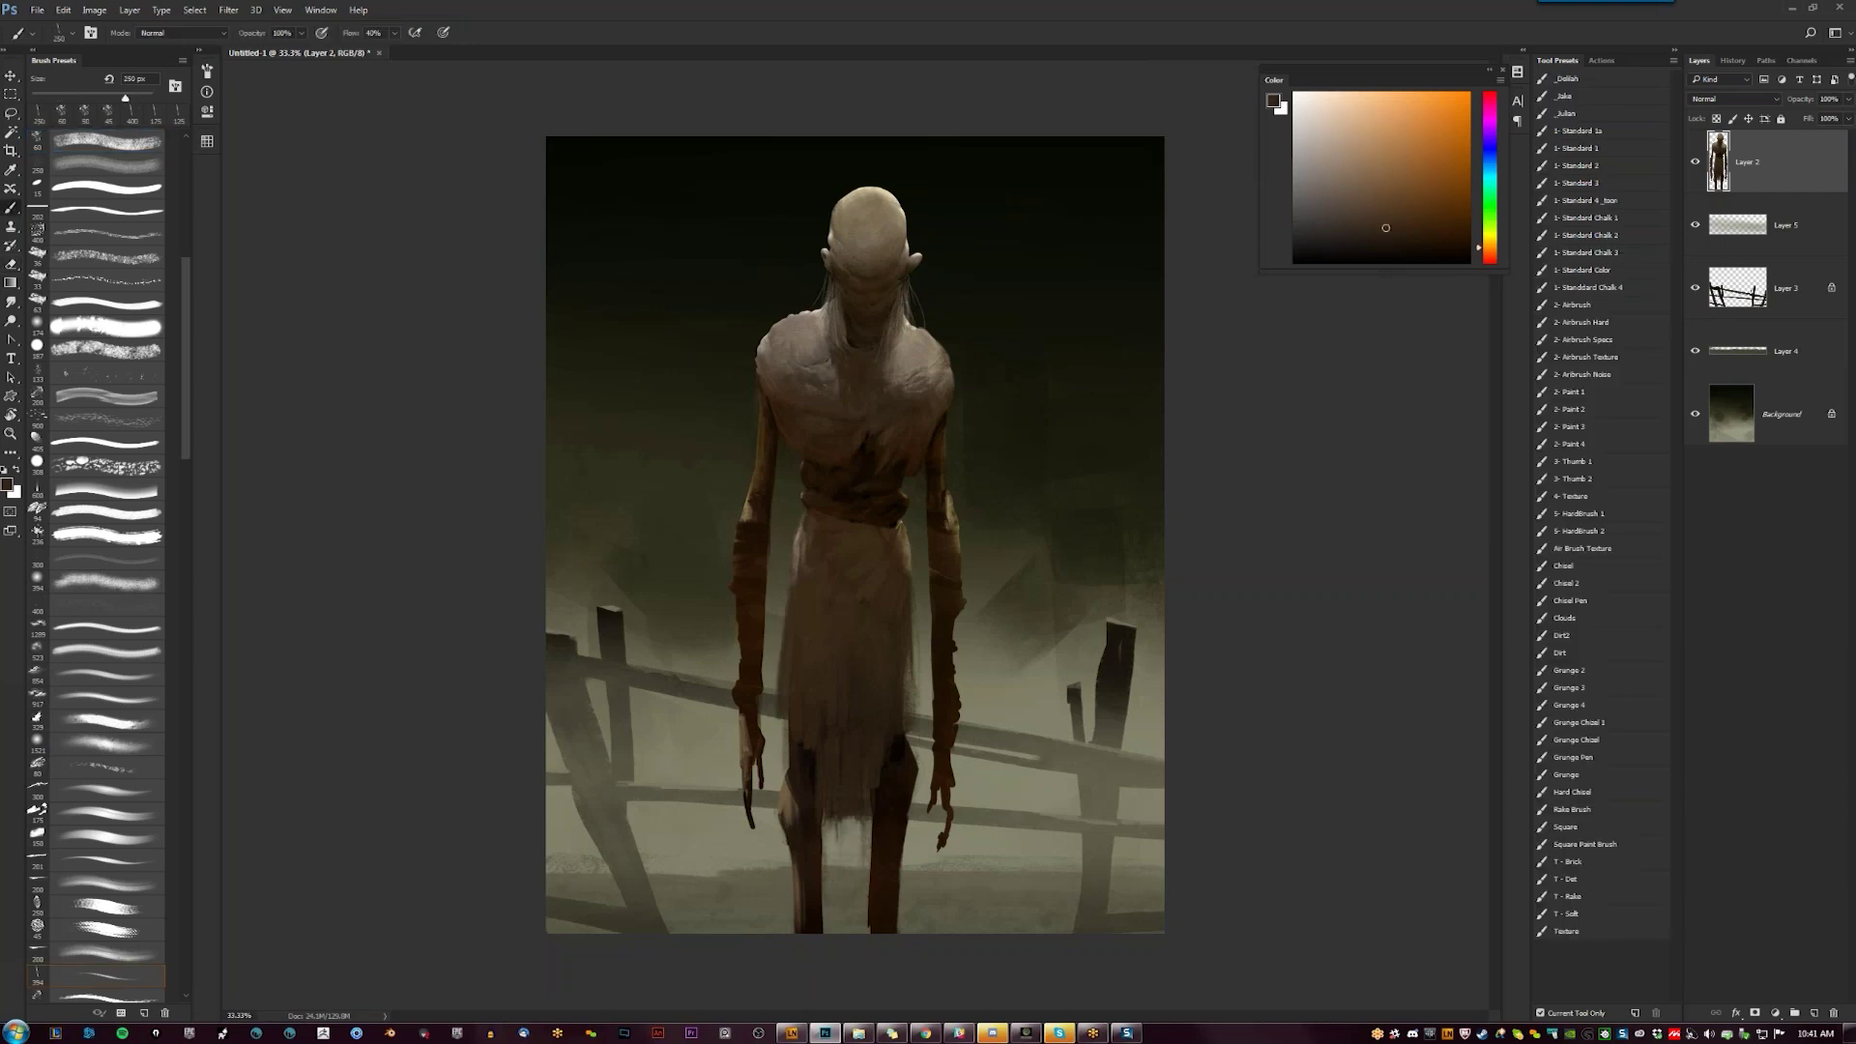
{"action": "key", "text": "ctrl+z"}
{"action": "left_click_drag", "start_coordinate": [786, 630], "coordinate": [782, 738]}
{"action": "key", "text": "ctrl+minus"}
{"action": "key", "text": "ctrl+minus"}
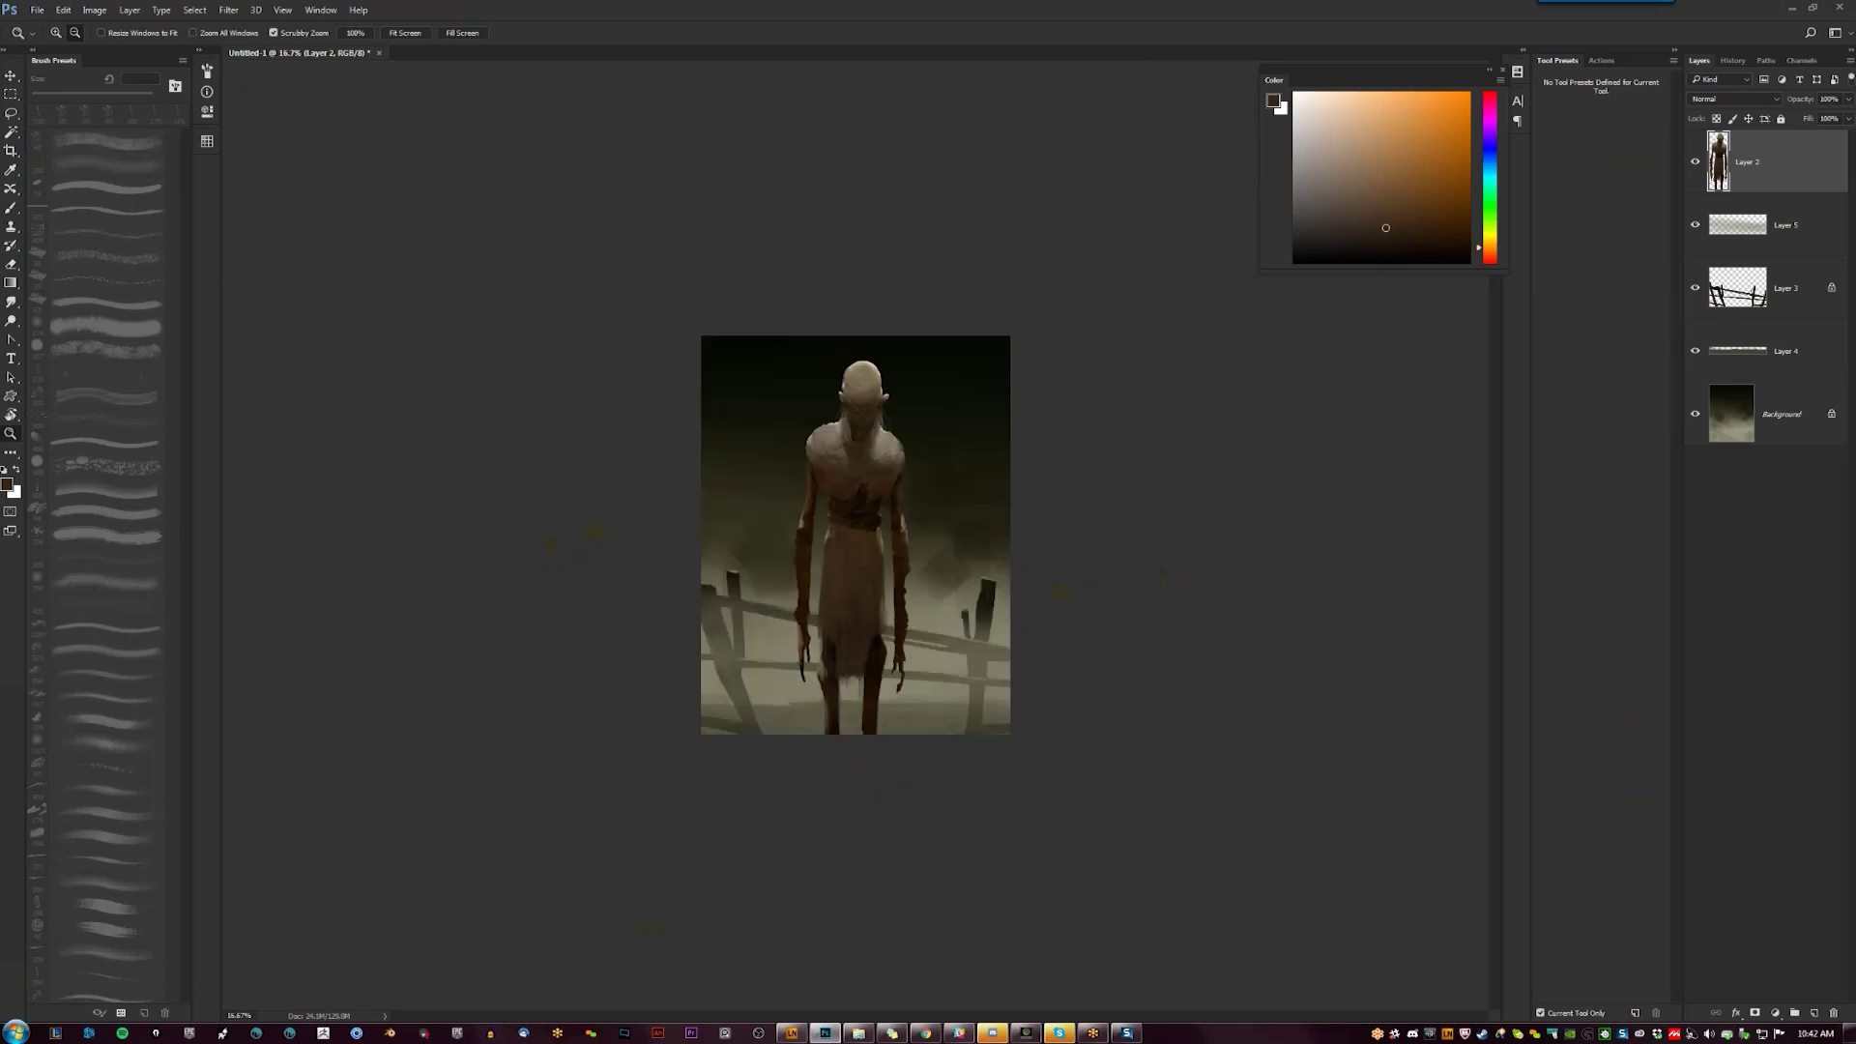
Lock the layer's transparent pixels and paint dark wrap folds around the left forearm, starting from black with a smaller brush
{"action": "key", "text": "ctrl+plus"}
{"action": "key", "text": "ctrl+plus"}
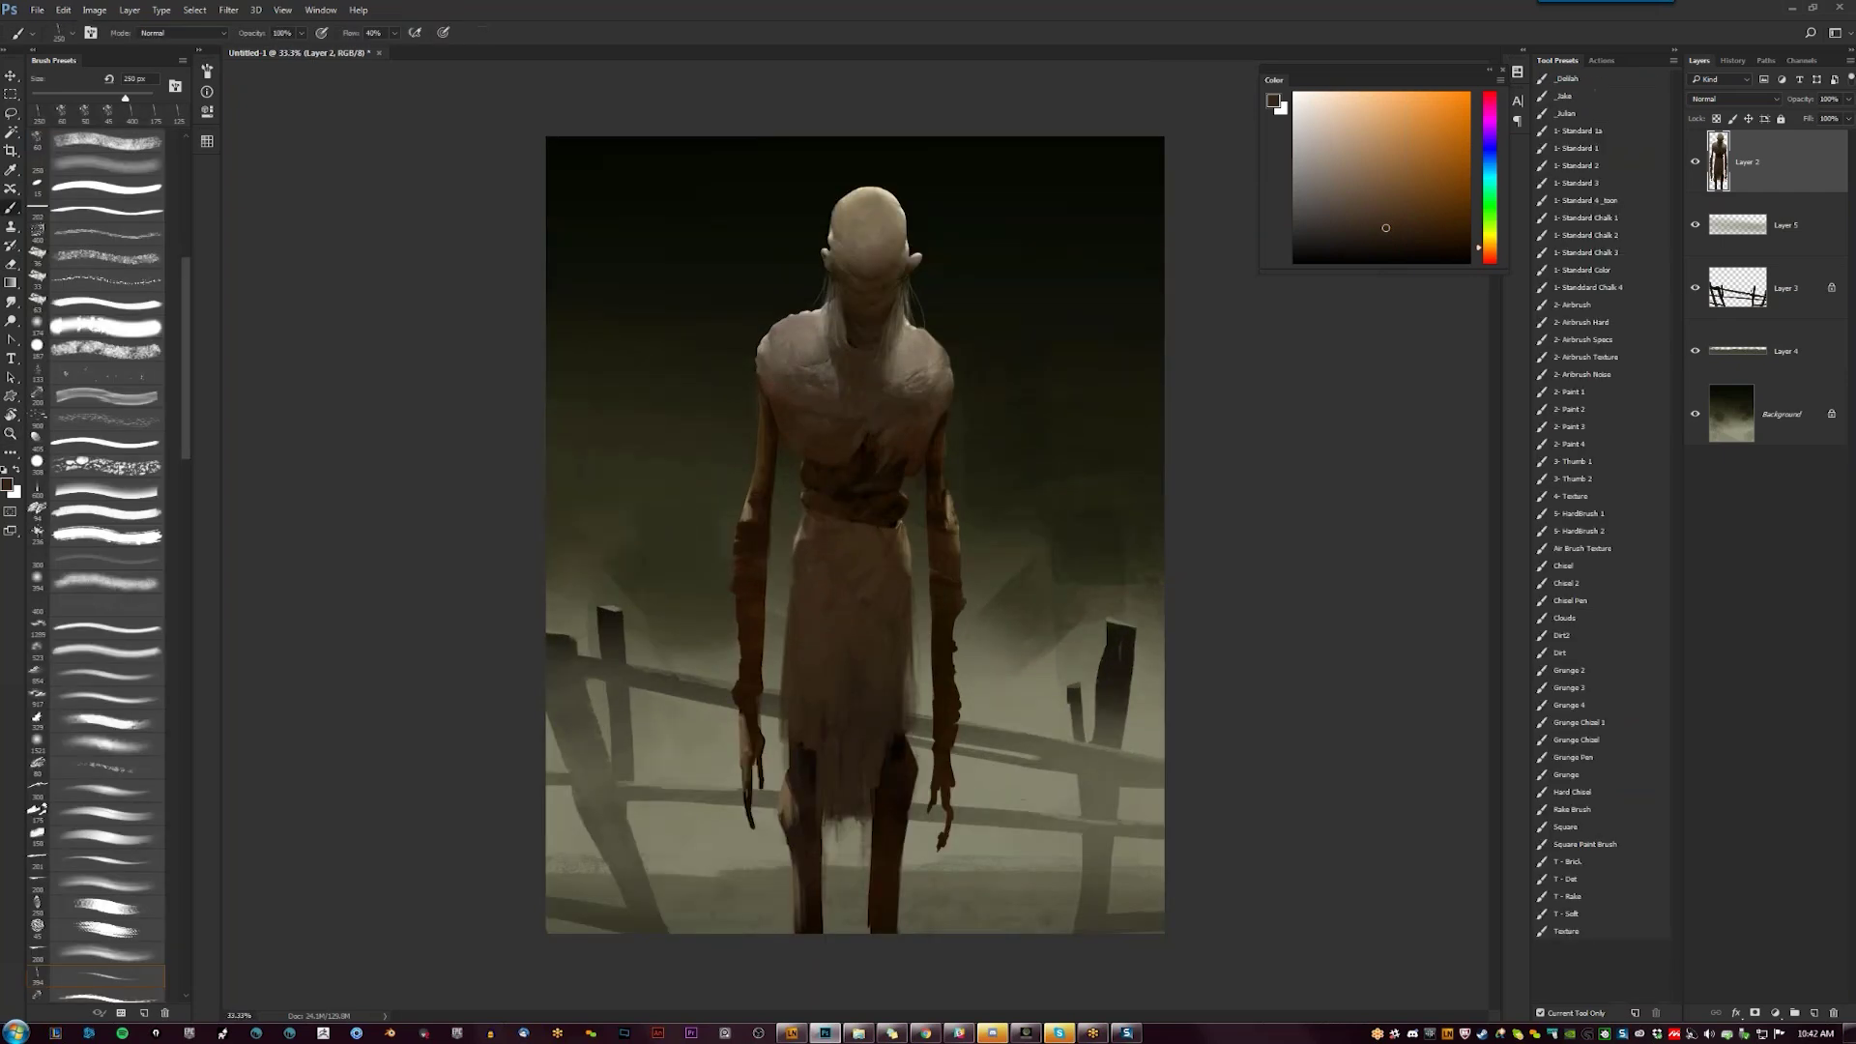
{"action": "key", "text": "bracketleft"}
{"action": "key", "text": "bracketleft"}
{"action": "key", "text": "bracketleft"}
{"action": "key", "text": "bracketleft"}
{"action": "key", "text": "bracketleft"}
{"action": "key", "text": "bracketleft"}
{"action": "key", "text": "bracketleft"}
{"action": "key", "text": "bracketleft"}
{"action": "key", "text": "bracketleft"}
{"action": "key", "text": "bracketleft"}
{"action": "key", "text": "slash"}
{"action": "key", "text": "bracketright"}
{"action": "key", "text": "bracketright"}
{"action": "key", "text": "bracketright"}
{"action": "key", "text": "bracketright"}
{"action": "key", "text": "bracketright"}
{"action": "key", "text": "d"}
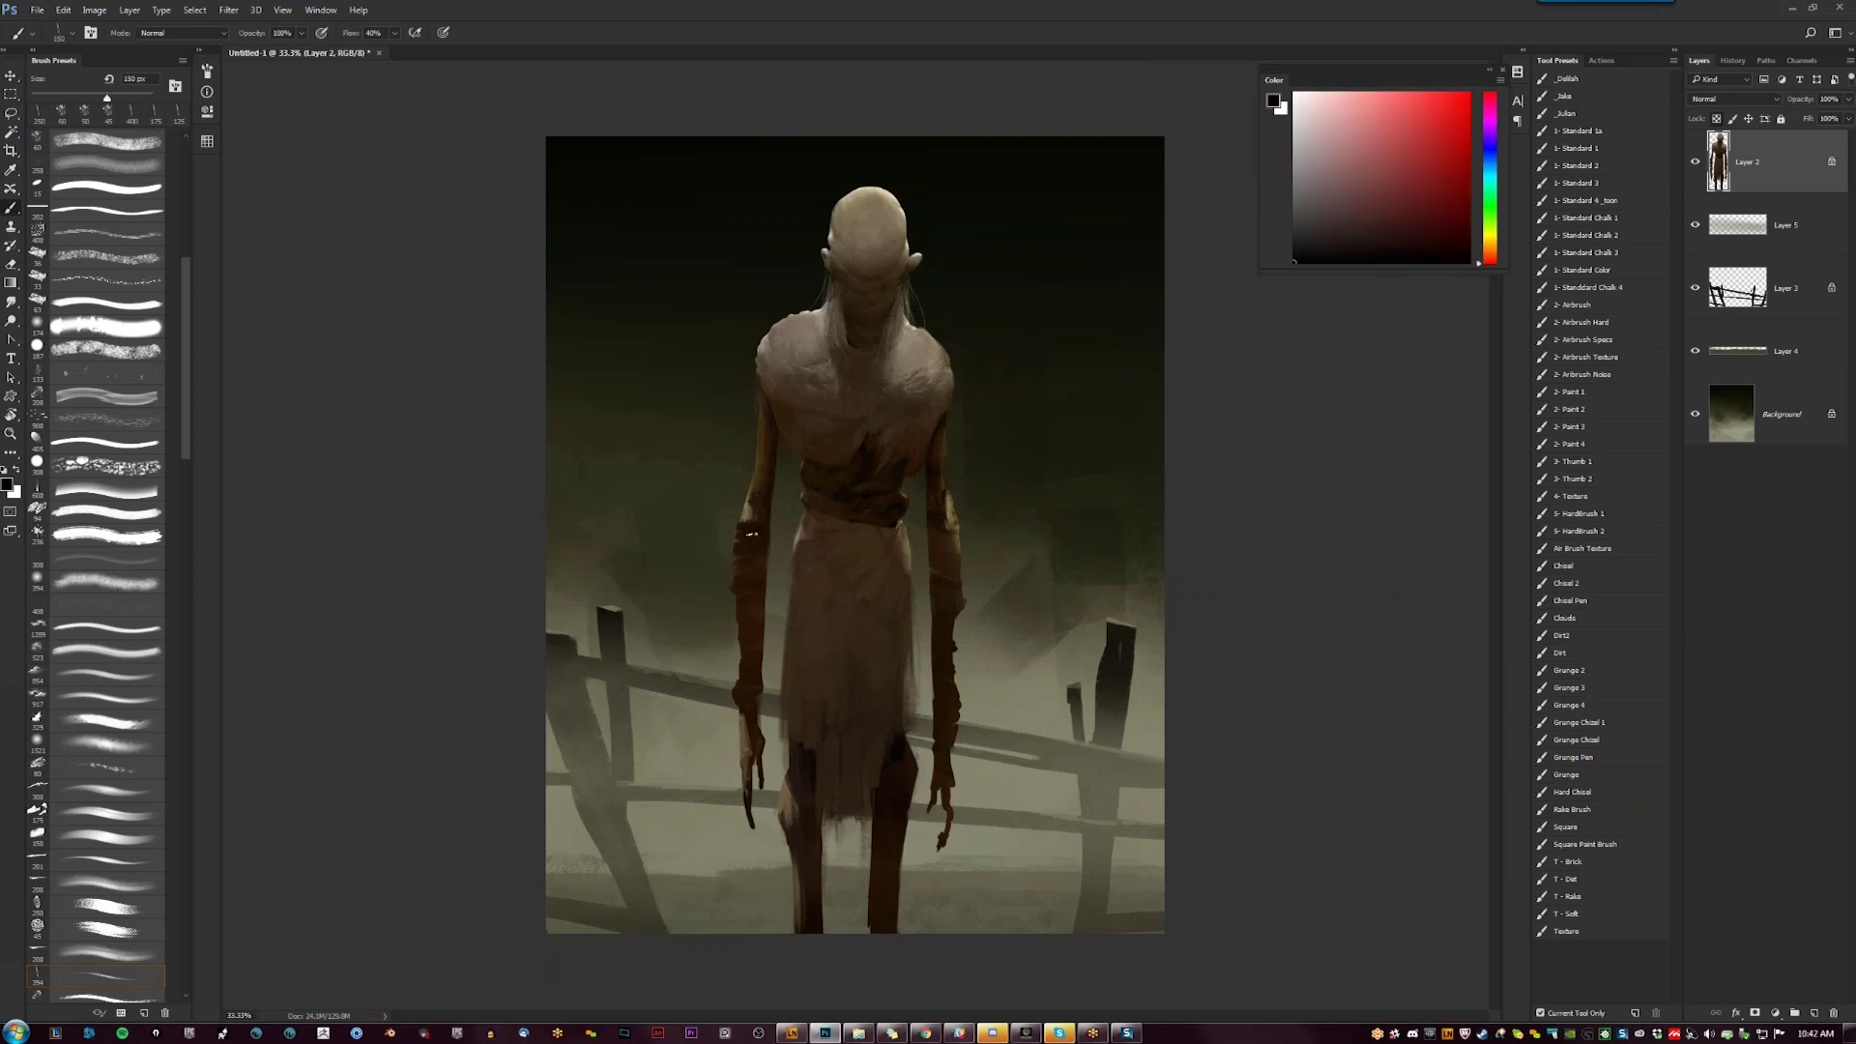
{"action": "left_click_drag", "start_coordinate": [775, 539], "coordinate": [744, 532]}
{"action": "key", "text": "bracketright"}
{"action": "key", "text": "bracketright"}
{"action": "left_click", "coordinate": [749, 577], "text": "alt"}
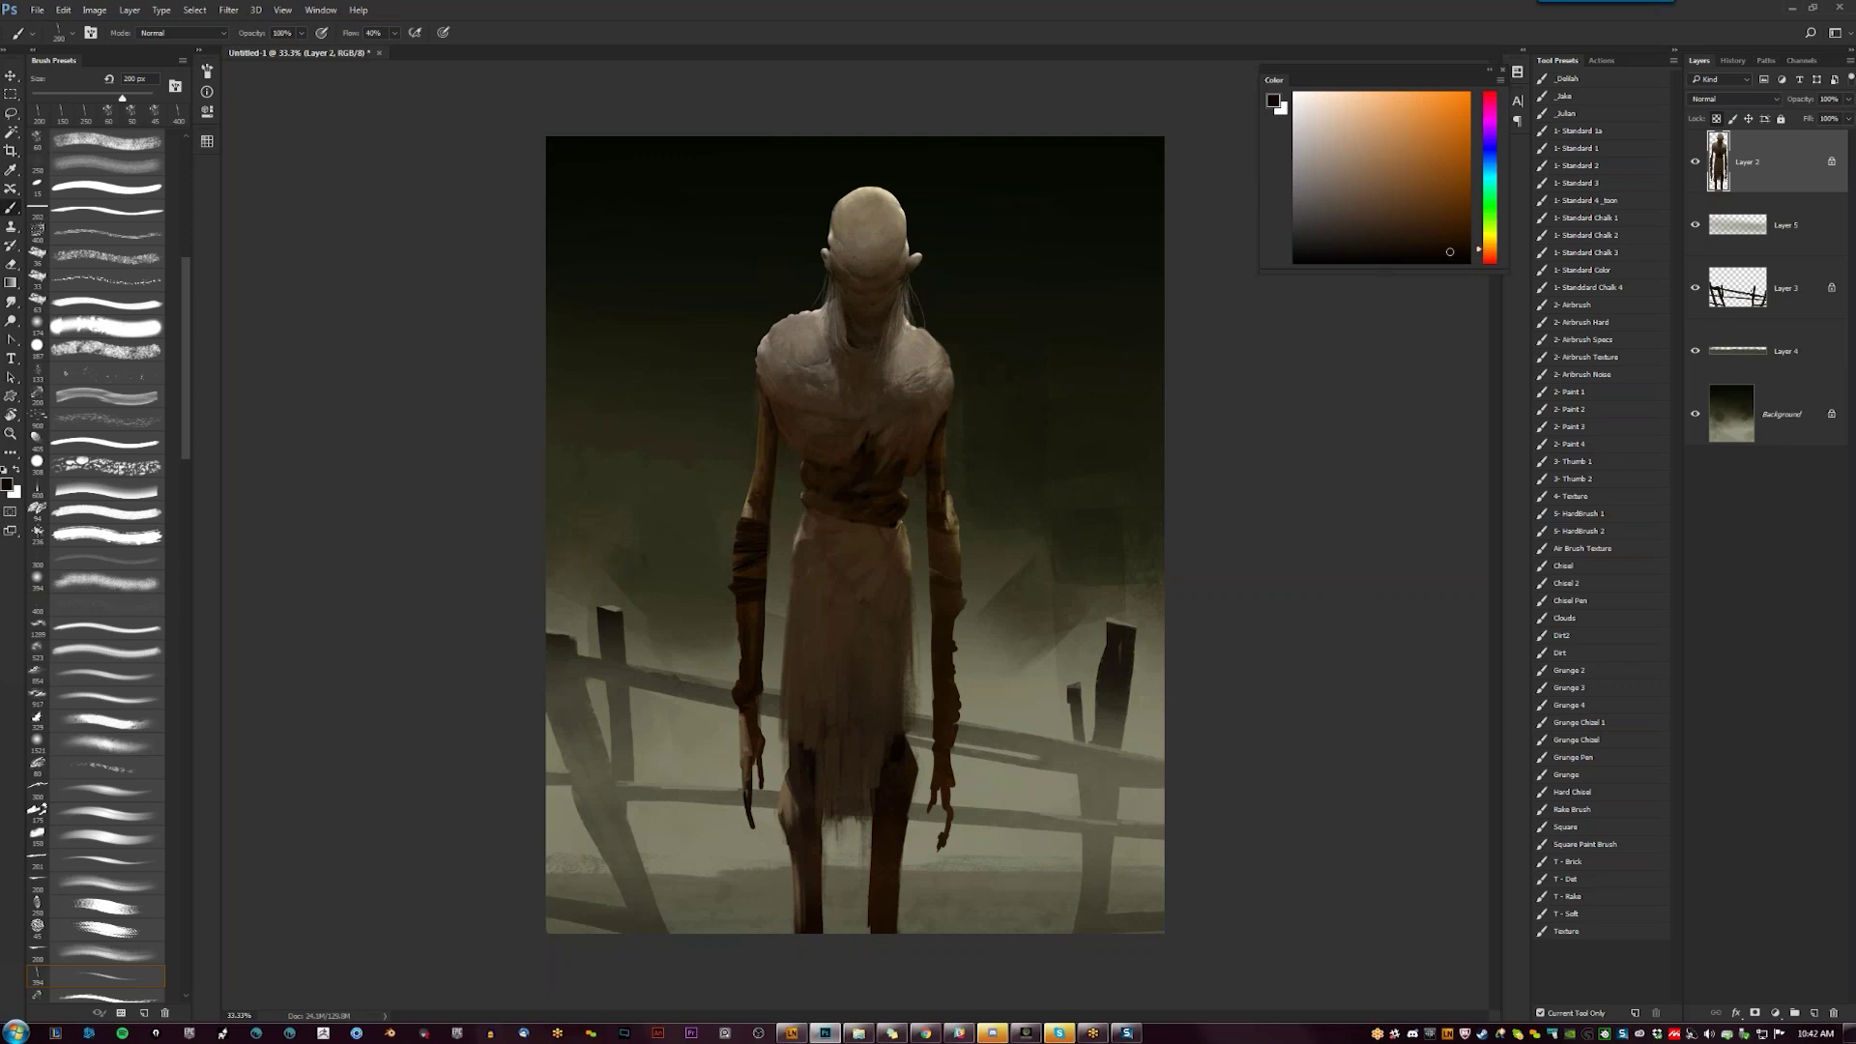
Refine the upper arms with browns sampled from the right arm, adjusted to a light grey-brown
{"action": "left_click", "coordinate": [947, 437], "text": "alt"}
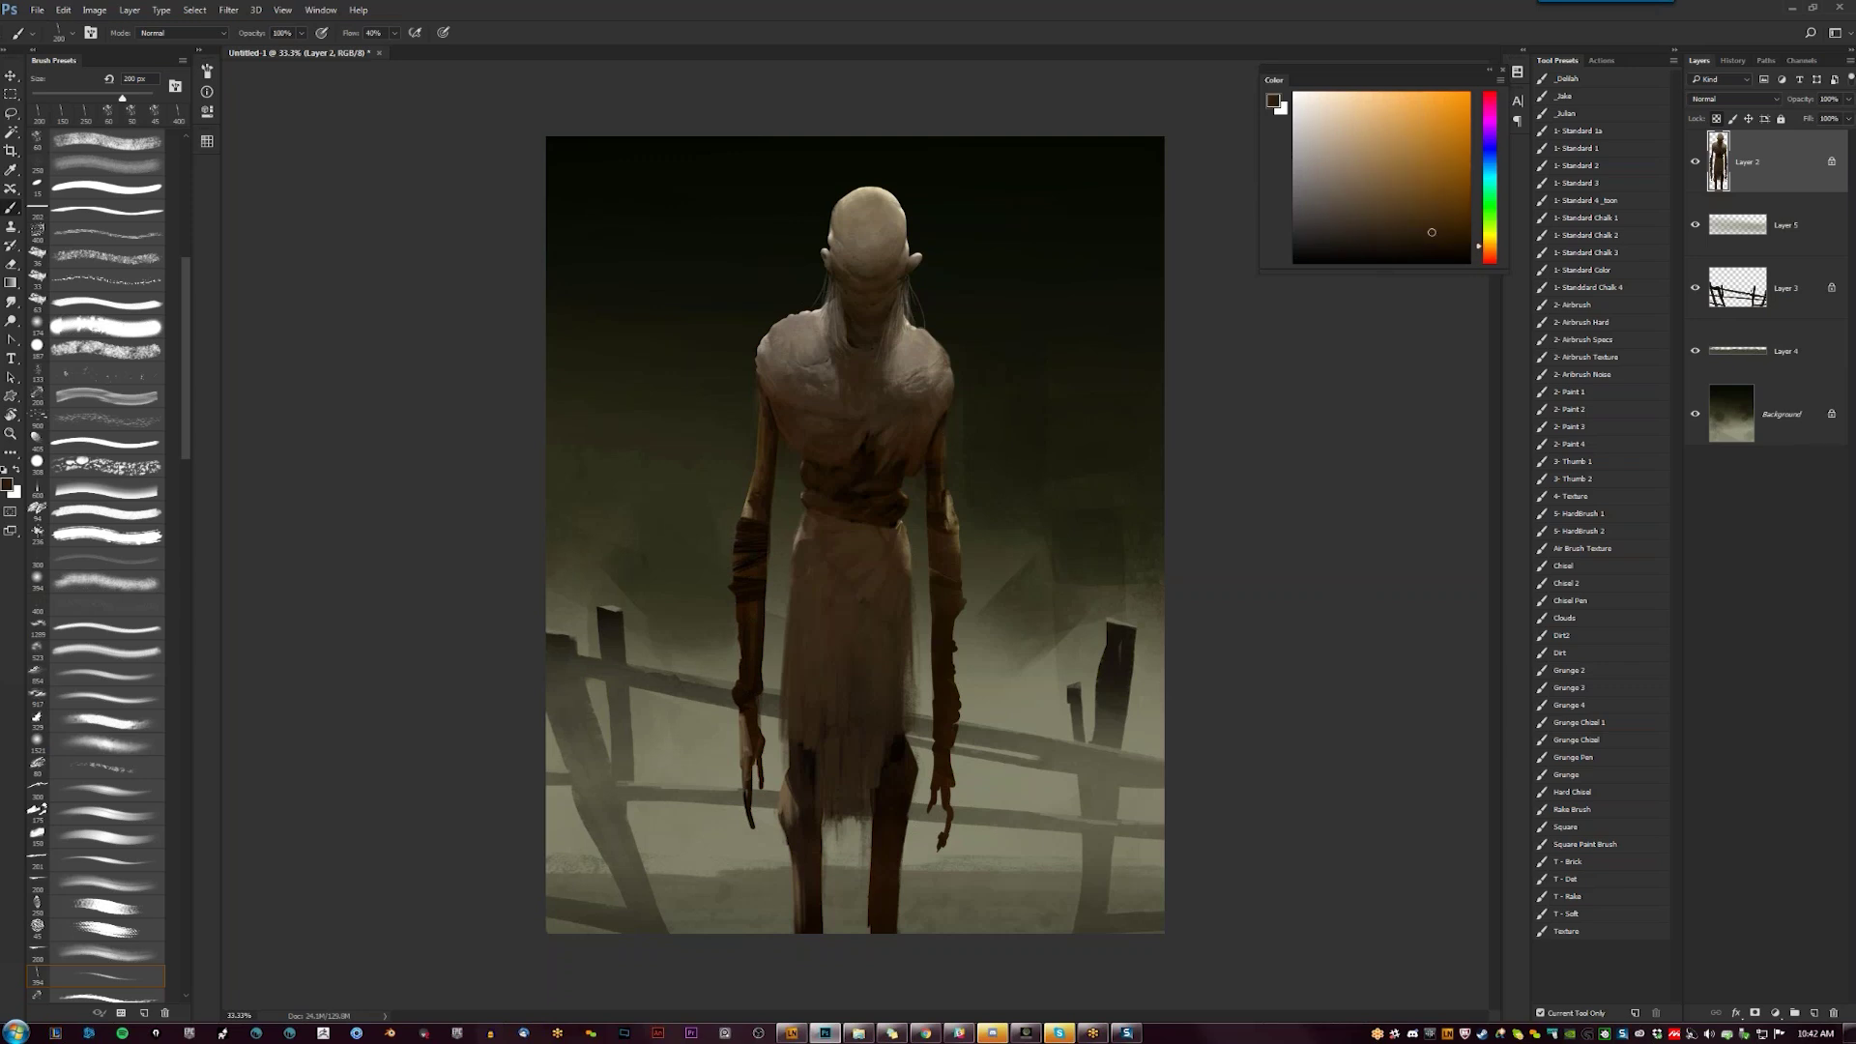
{"action": "left_click", "coordinate": [942, 440], "text": "alt"}
{"action": "left_click", "coordinate": [1410, 227]}
{"action": "left_click", "coordinate": [1393, 225]}
{"action": "left_click", "coordinate": [1322, 169]}
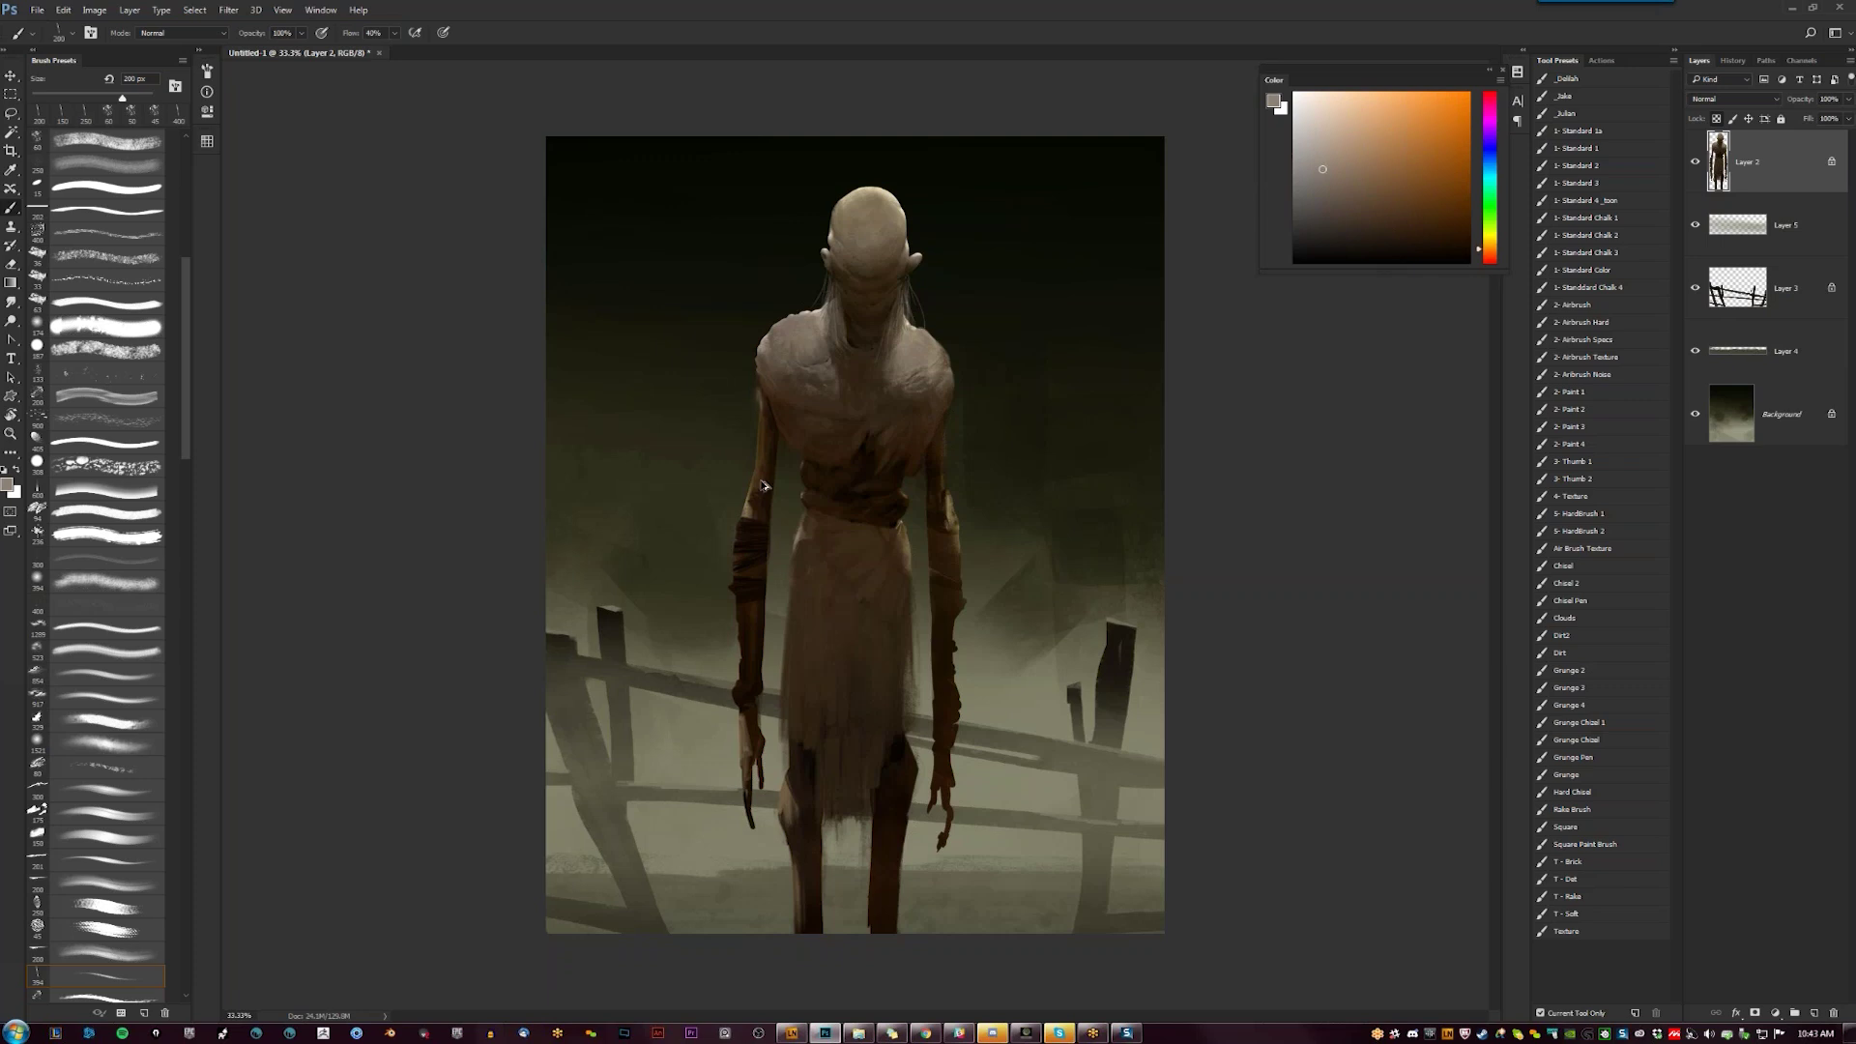
Unlock the transparent pixels, erase a sliver of the left shoulder's outer edge and lock the transparency again
{"action": "key", "text": "e"}
{"action": "left_click_drag", "start_coordinate": [757, 385], "coordinate": [755, 403]}
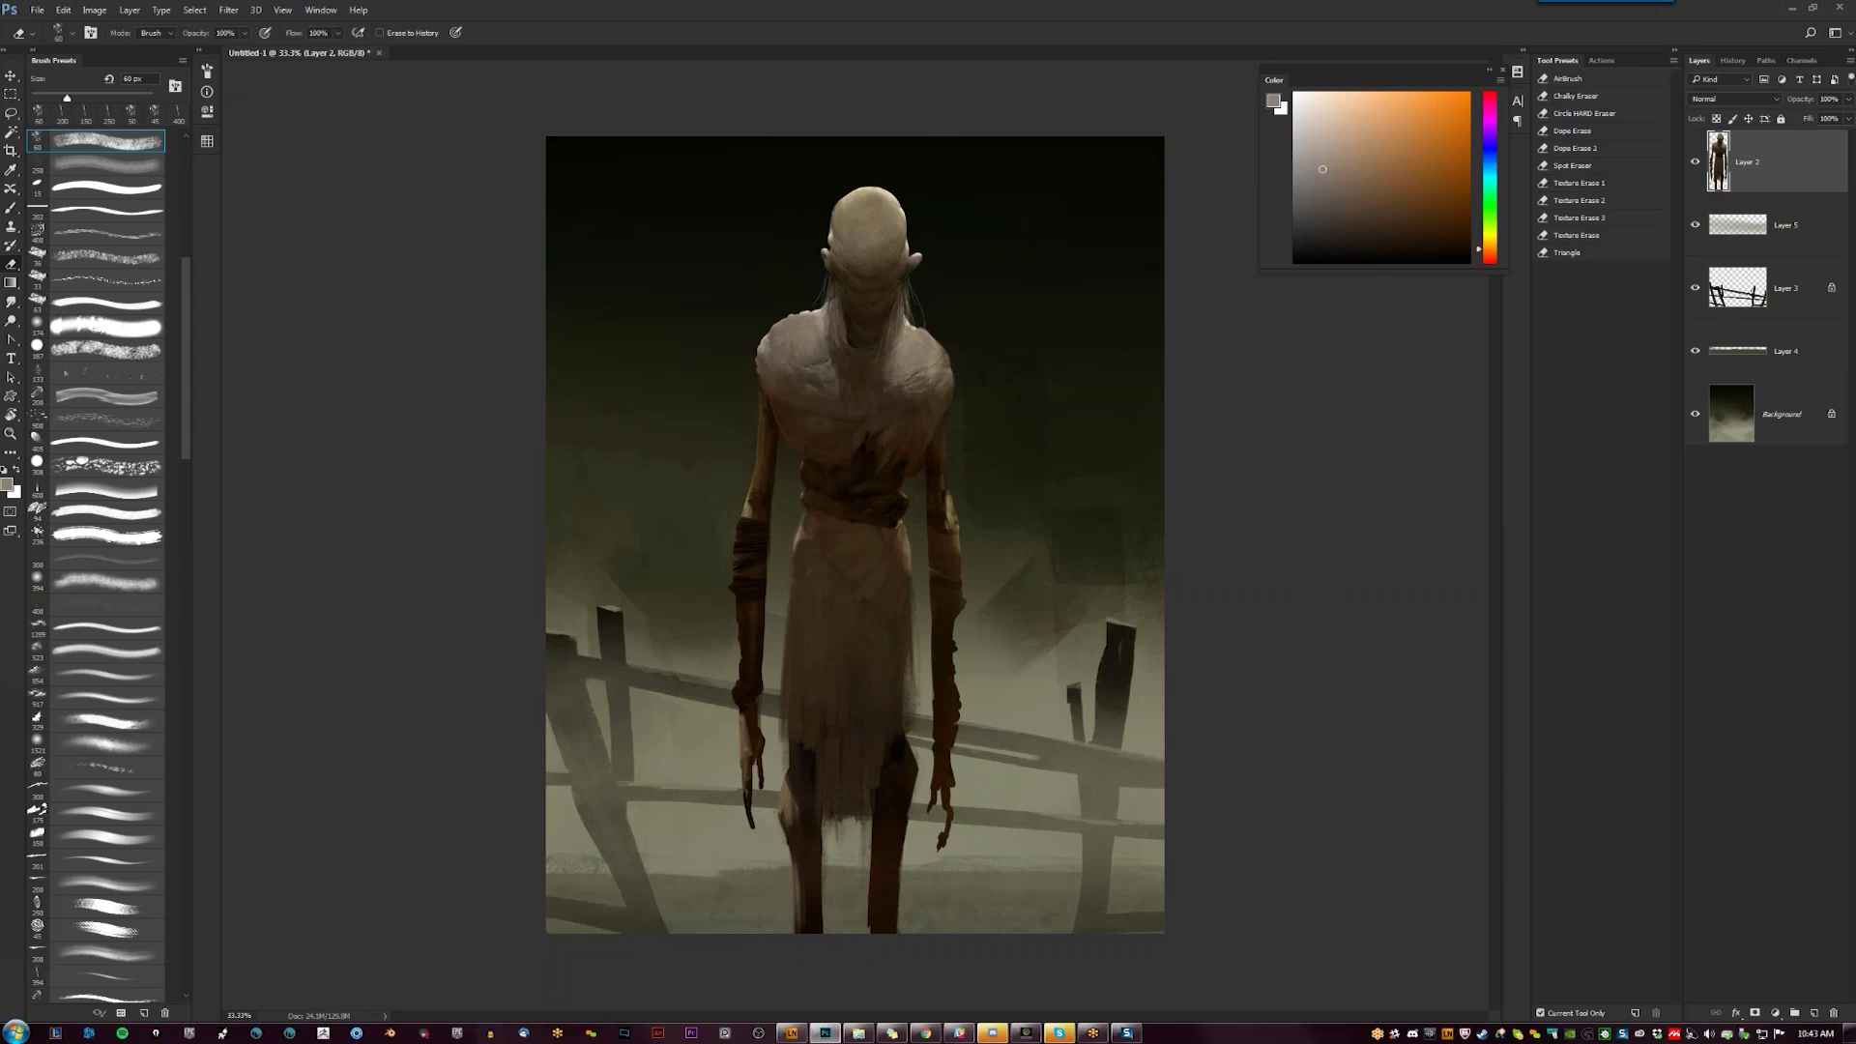
{"action": "key", "text": "slash"}
{"action": "key", "text": "b"}
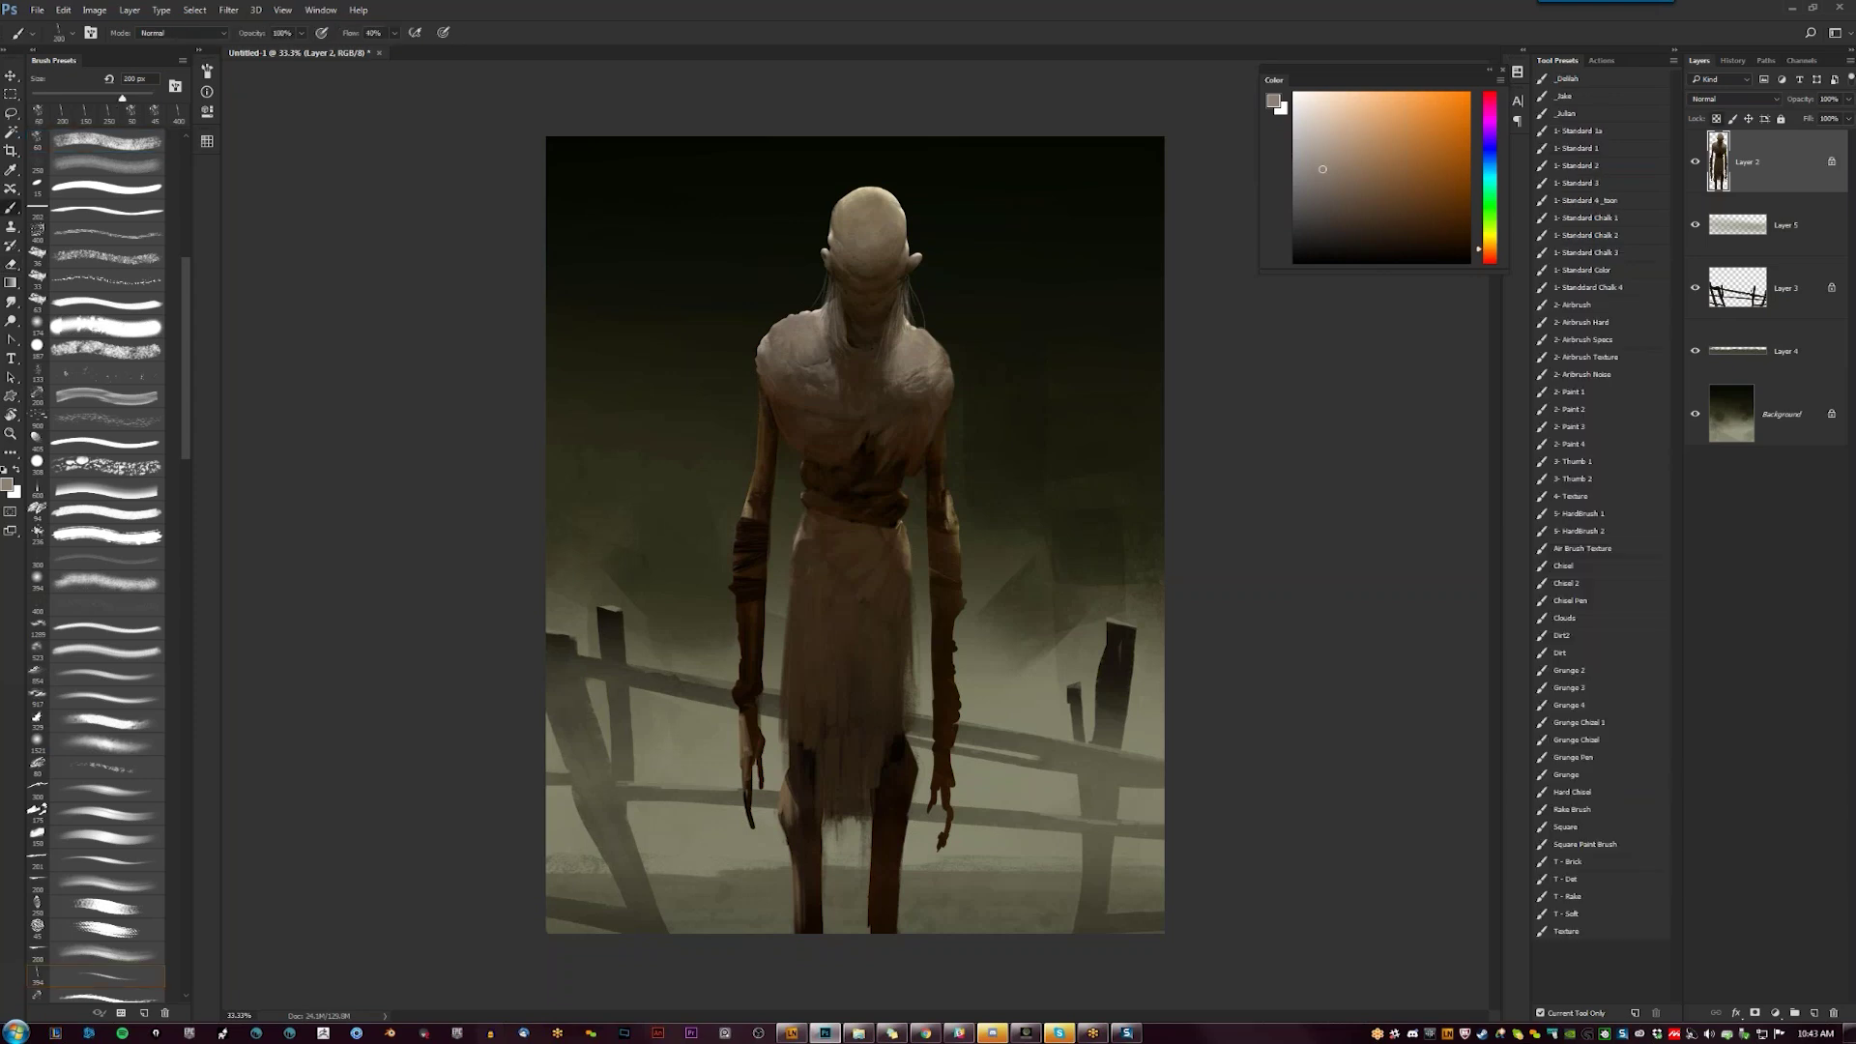
Rework the left shoulder and its transition into the upper arm with light and dark skin tones sampled around it
{"action": "key", "text": "d"}
{"action": "key", "text": "x"}
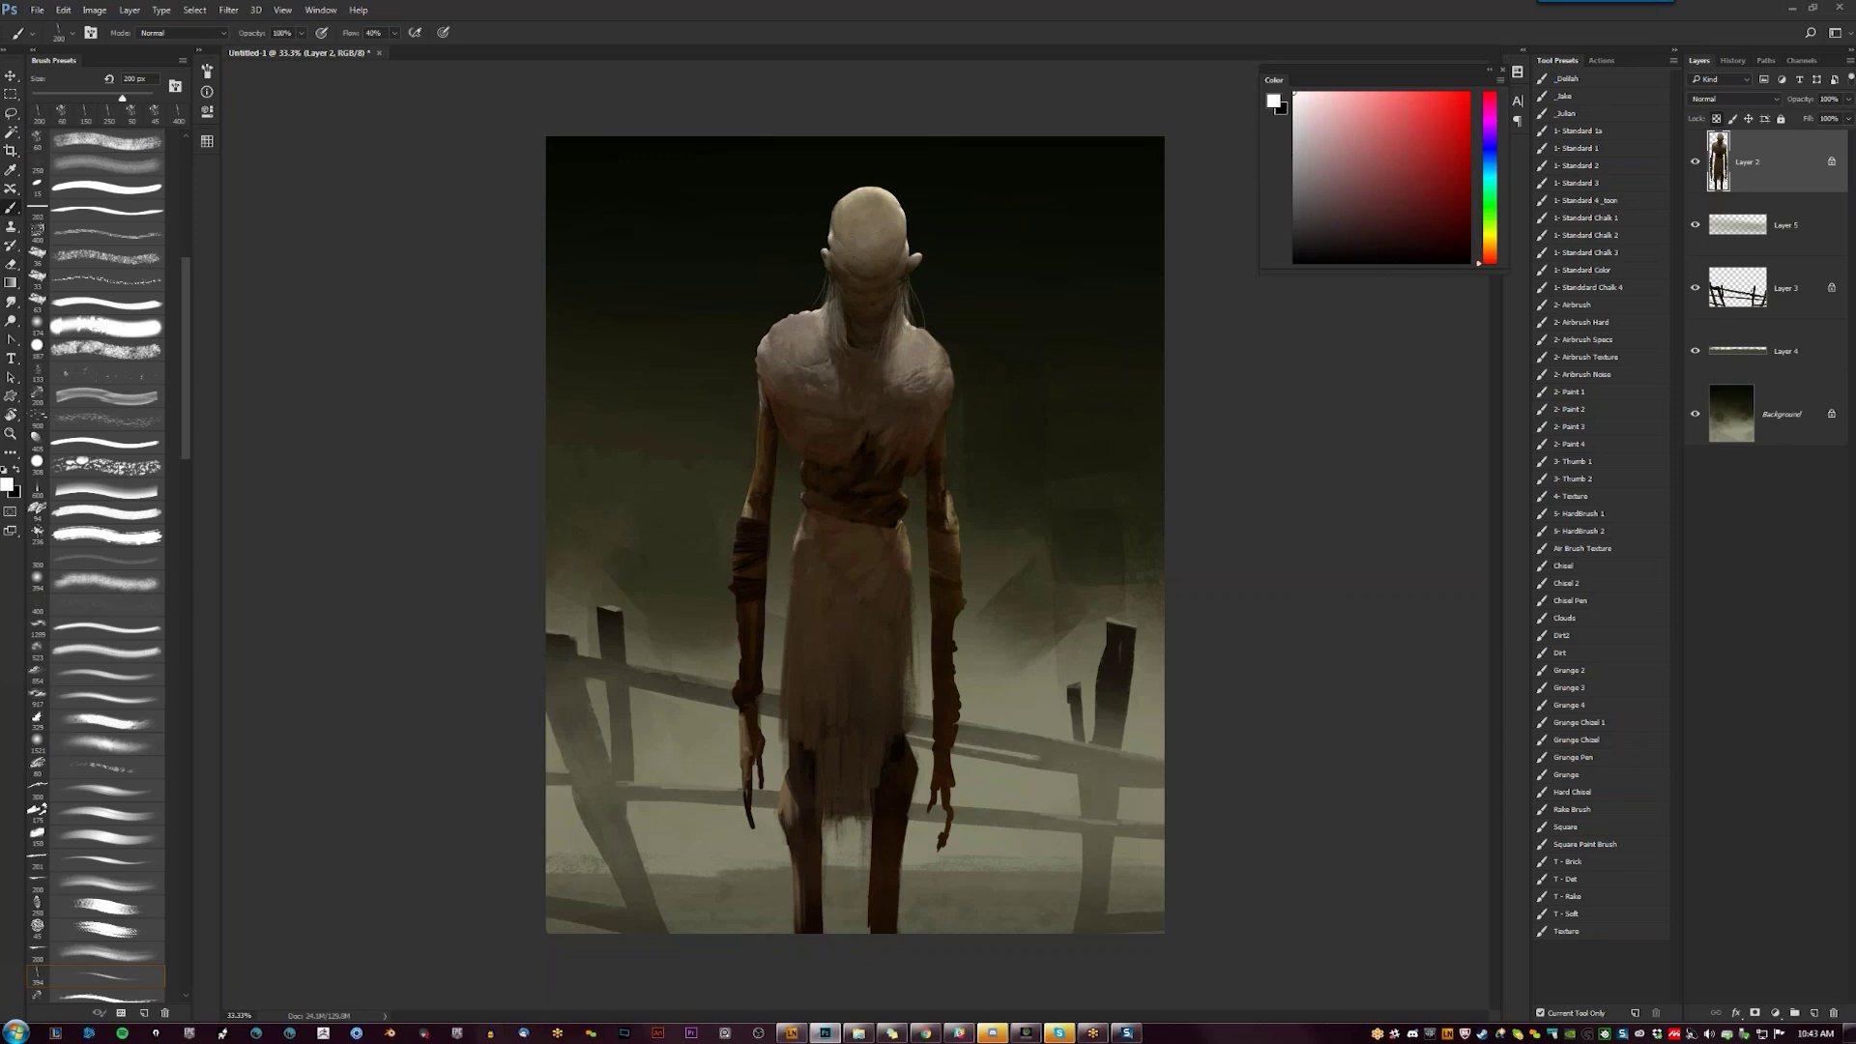
{"action": "left_click", "coordinate": [761, 411], "text": "alt"}
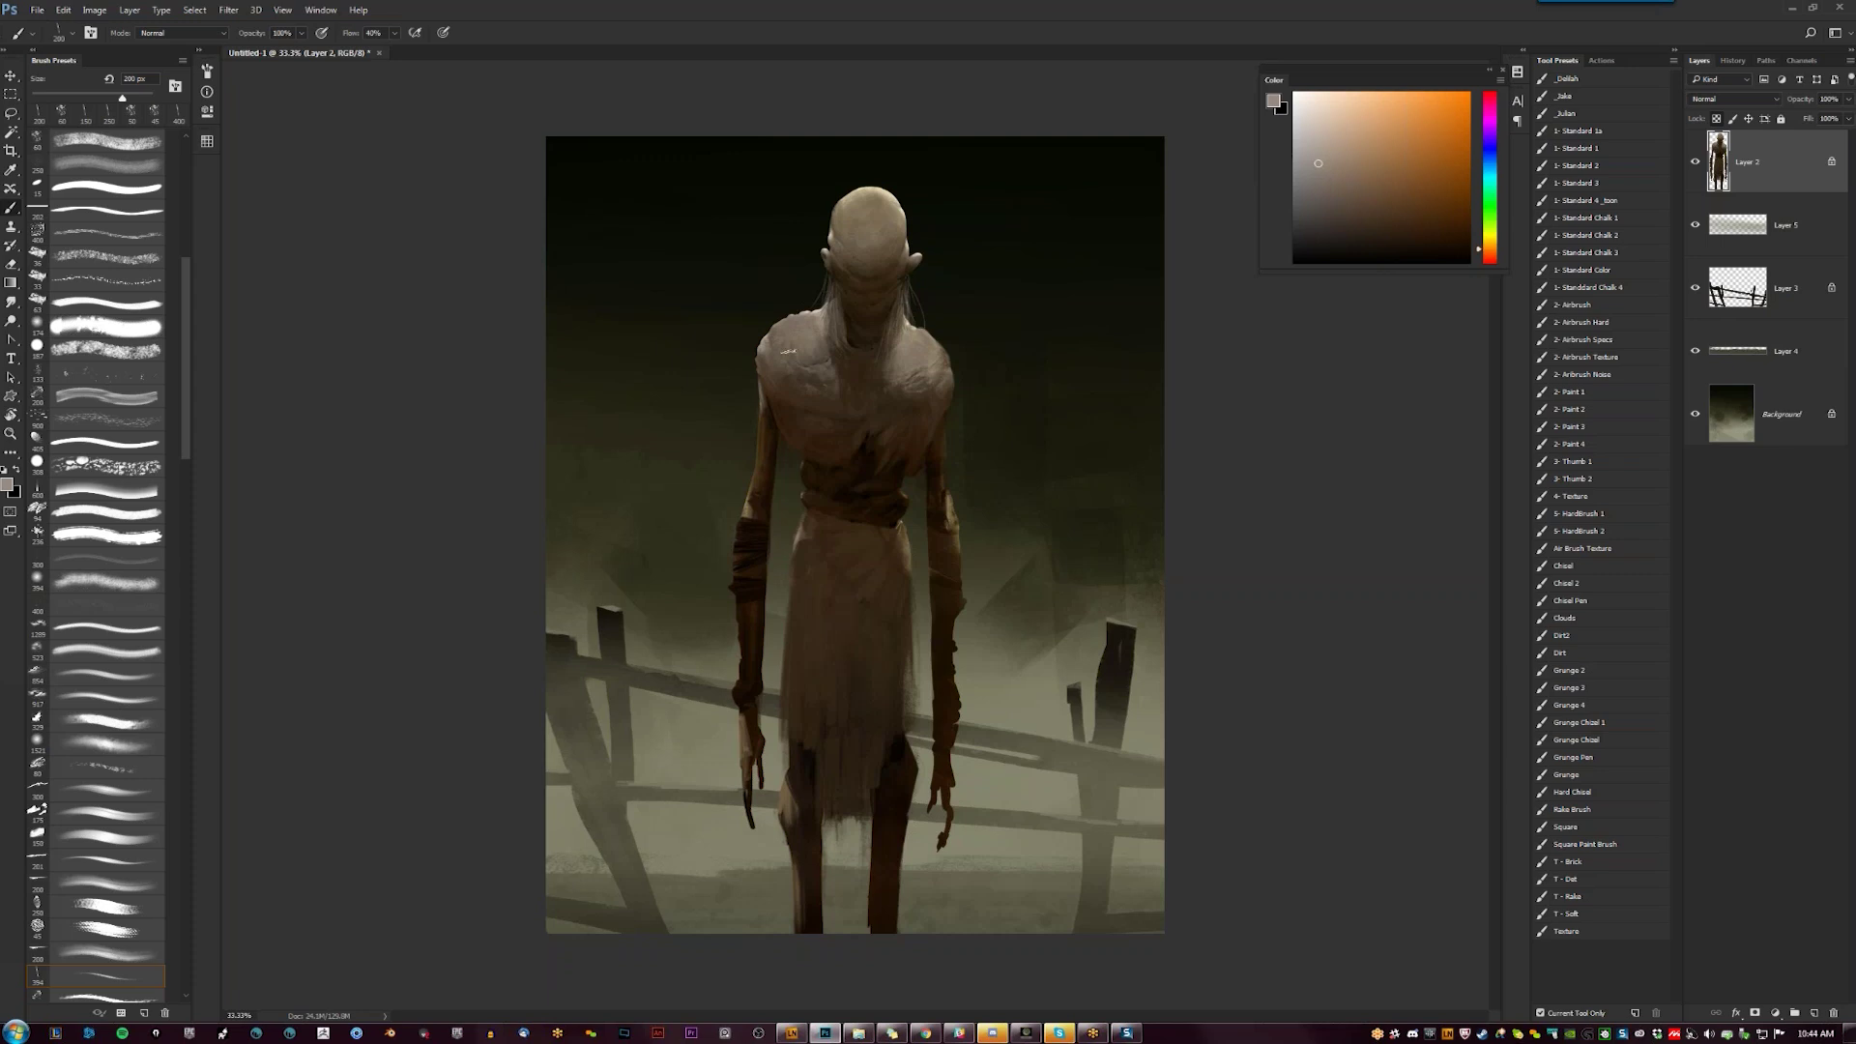
{"action": "key", "text": "z"}
{"action": "left_click", "coordinate": [836, 547]}
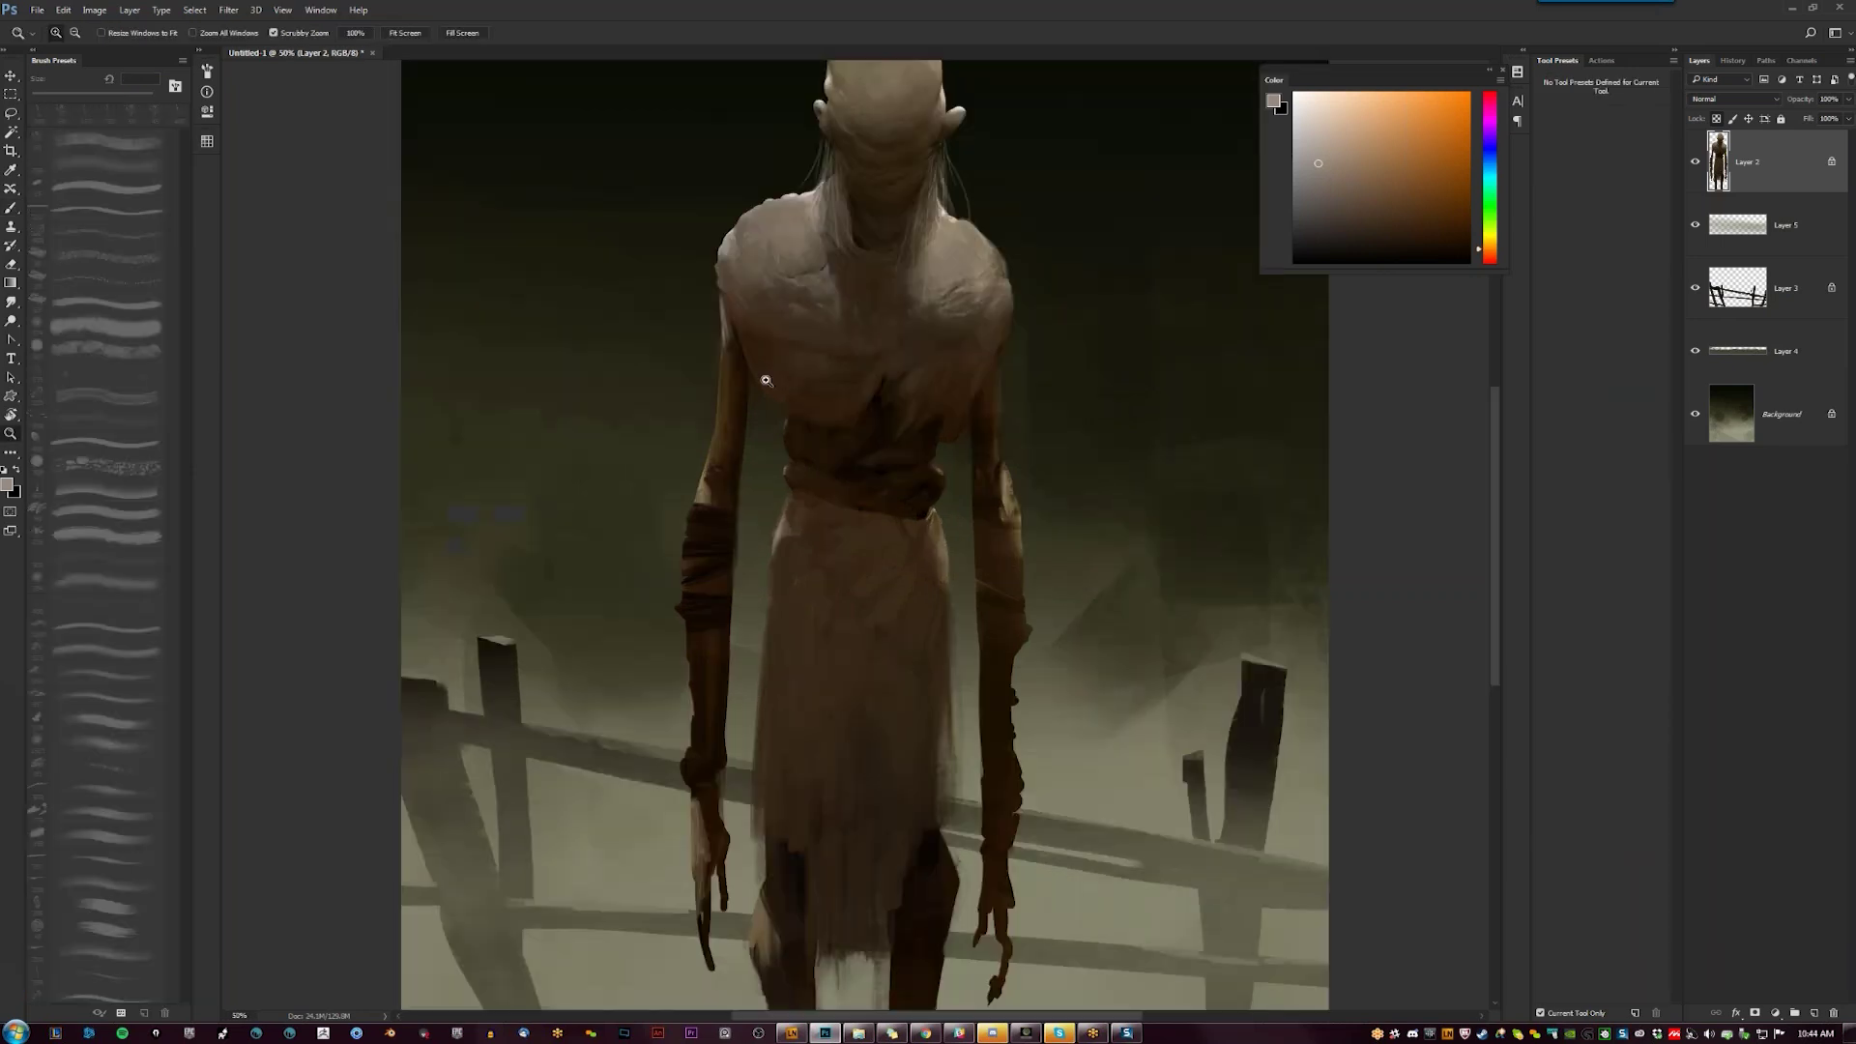
{"action": "key", "text": "b"}
{"action": "left_click", "coordinate": [761, 358], "text": "alt"}
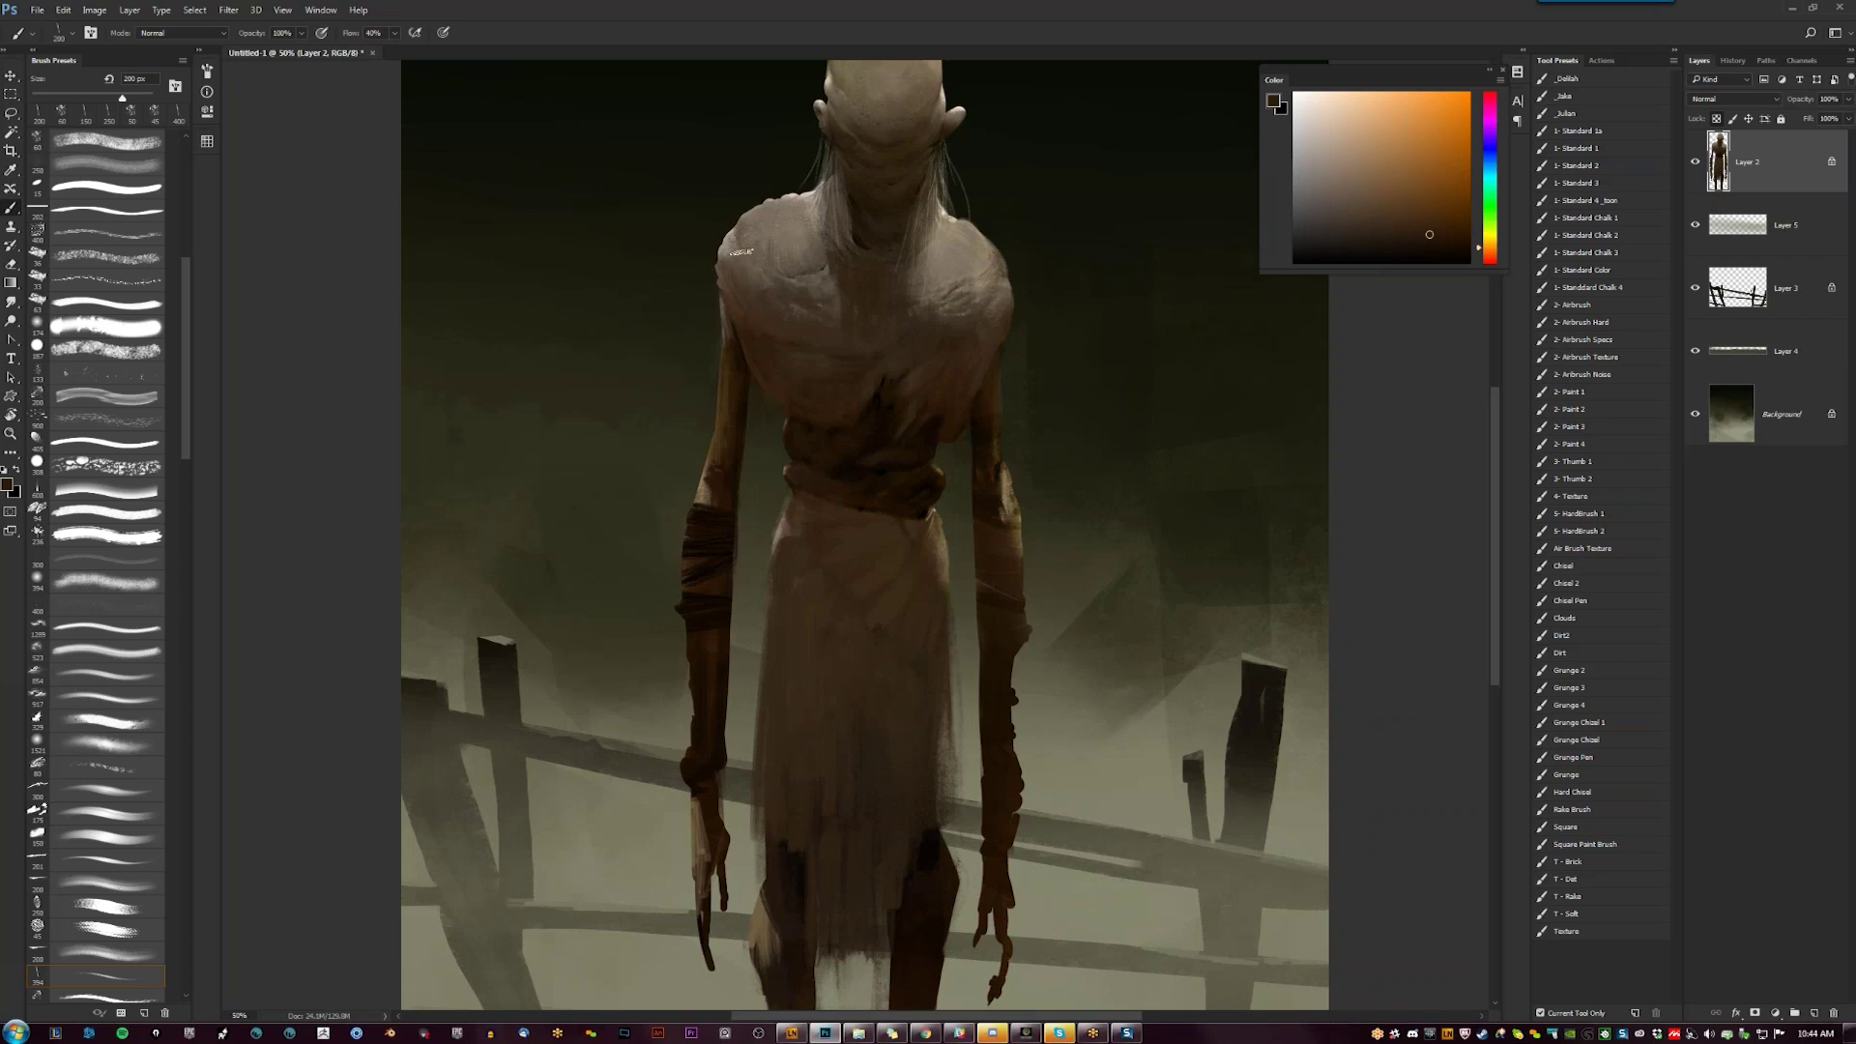
{"action": "left_click", "coordinate": [731, 248], "text": "alt"}
{"action": "left_click_drag", "start_coordinate": [758, 328], "coordinate": [738, 444]}
{"action": "left_click", "coordinate": [738, 444], "text": "alt"}
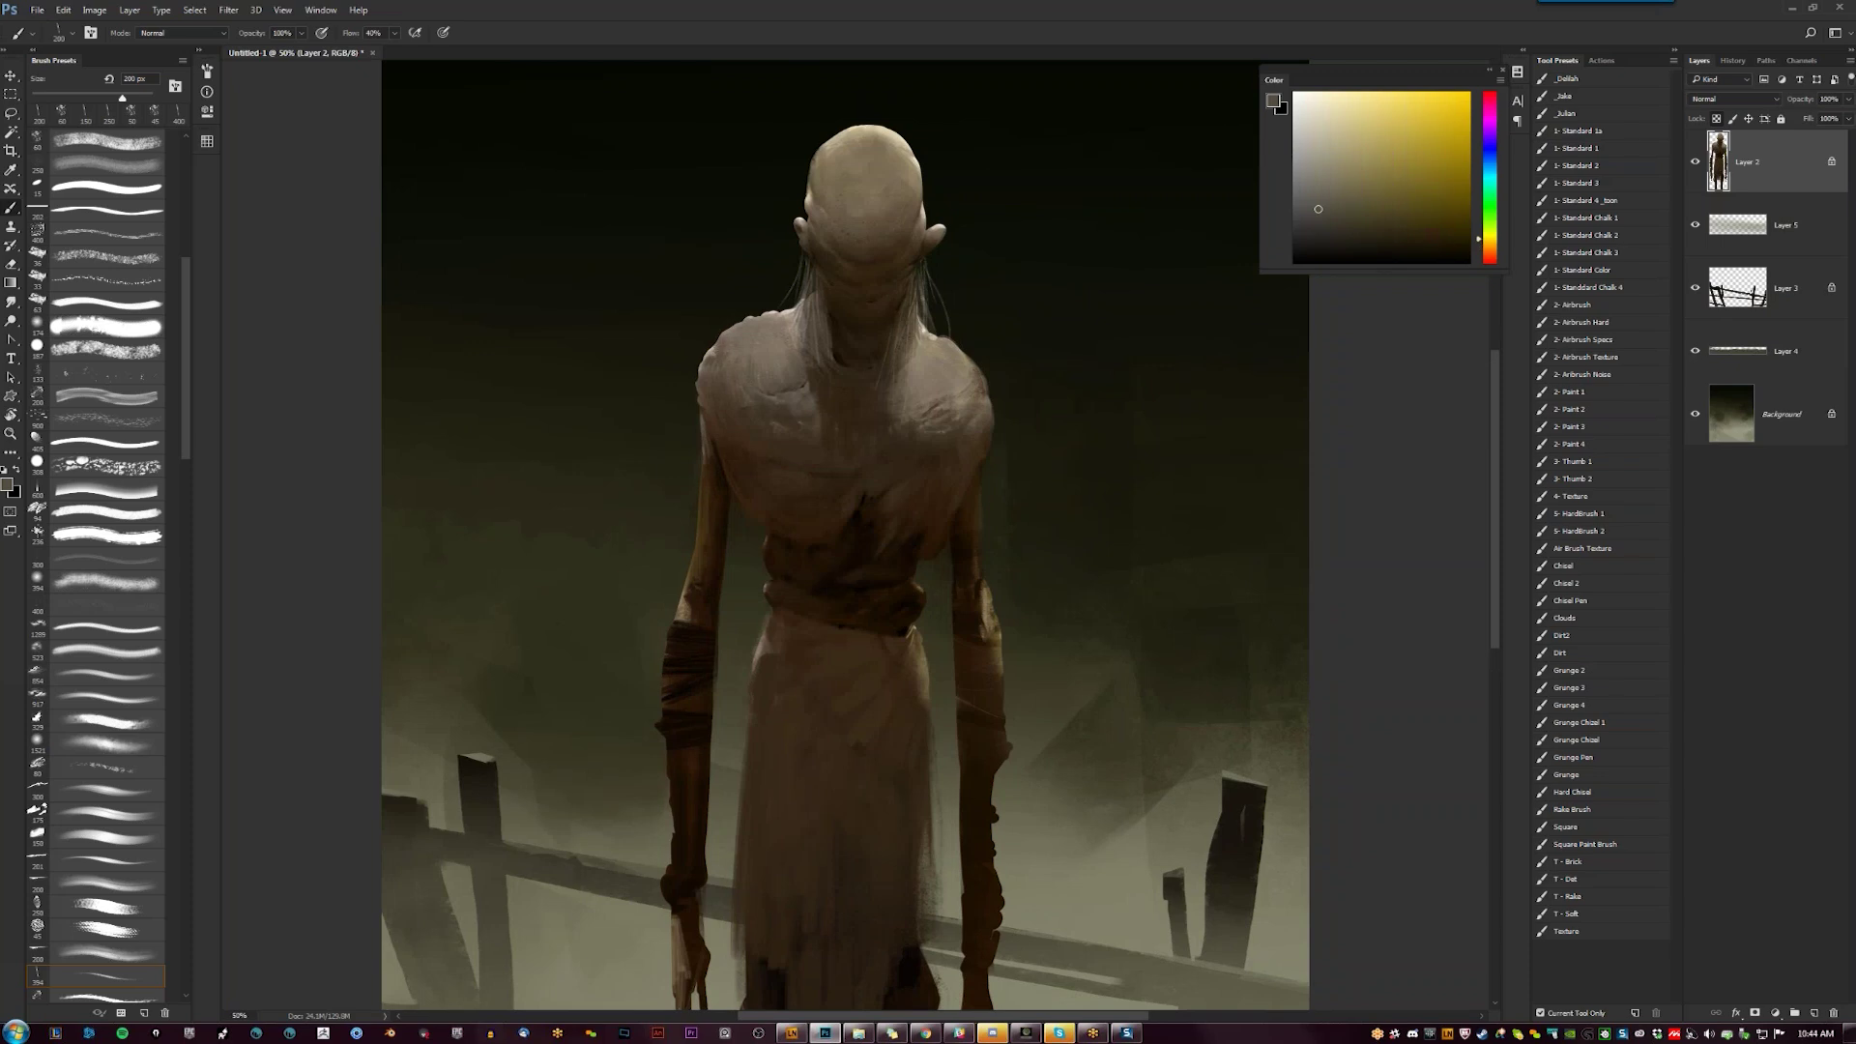
Refine the top of the left shoulder beside the hair with greys sampled from the shoulder and head
{"action": "left_click", "coordinate": [790, 305], "text": "alt"}
{"action": "left_click", "coordinate": [777, 320], "text": "alt"}
{"action": "left_click", "coordinate": [762, 327], "text": "alt"}
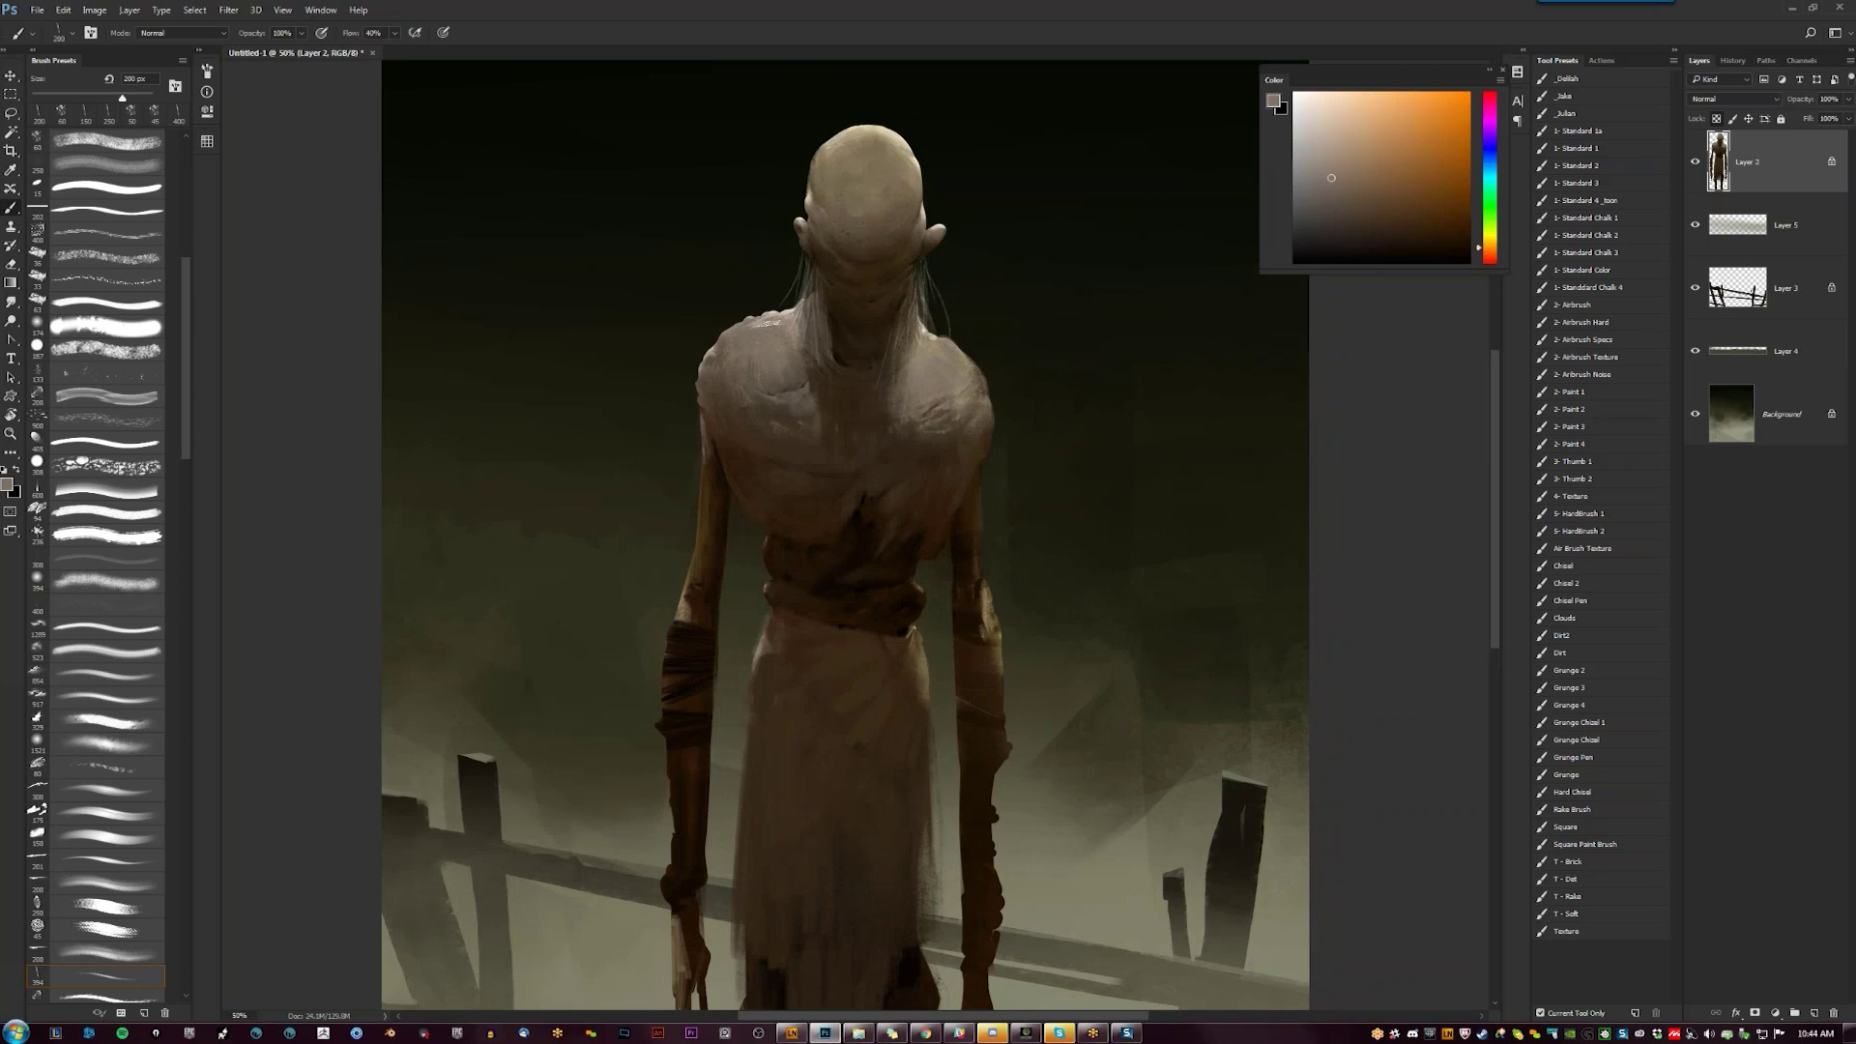
{"action": "left_click", "coordinate": [771, 323], "text": "alt"}
{"action": "left_click", "coordinate": [836, 167], "text": "alt"}
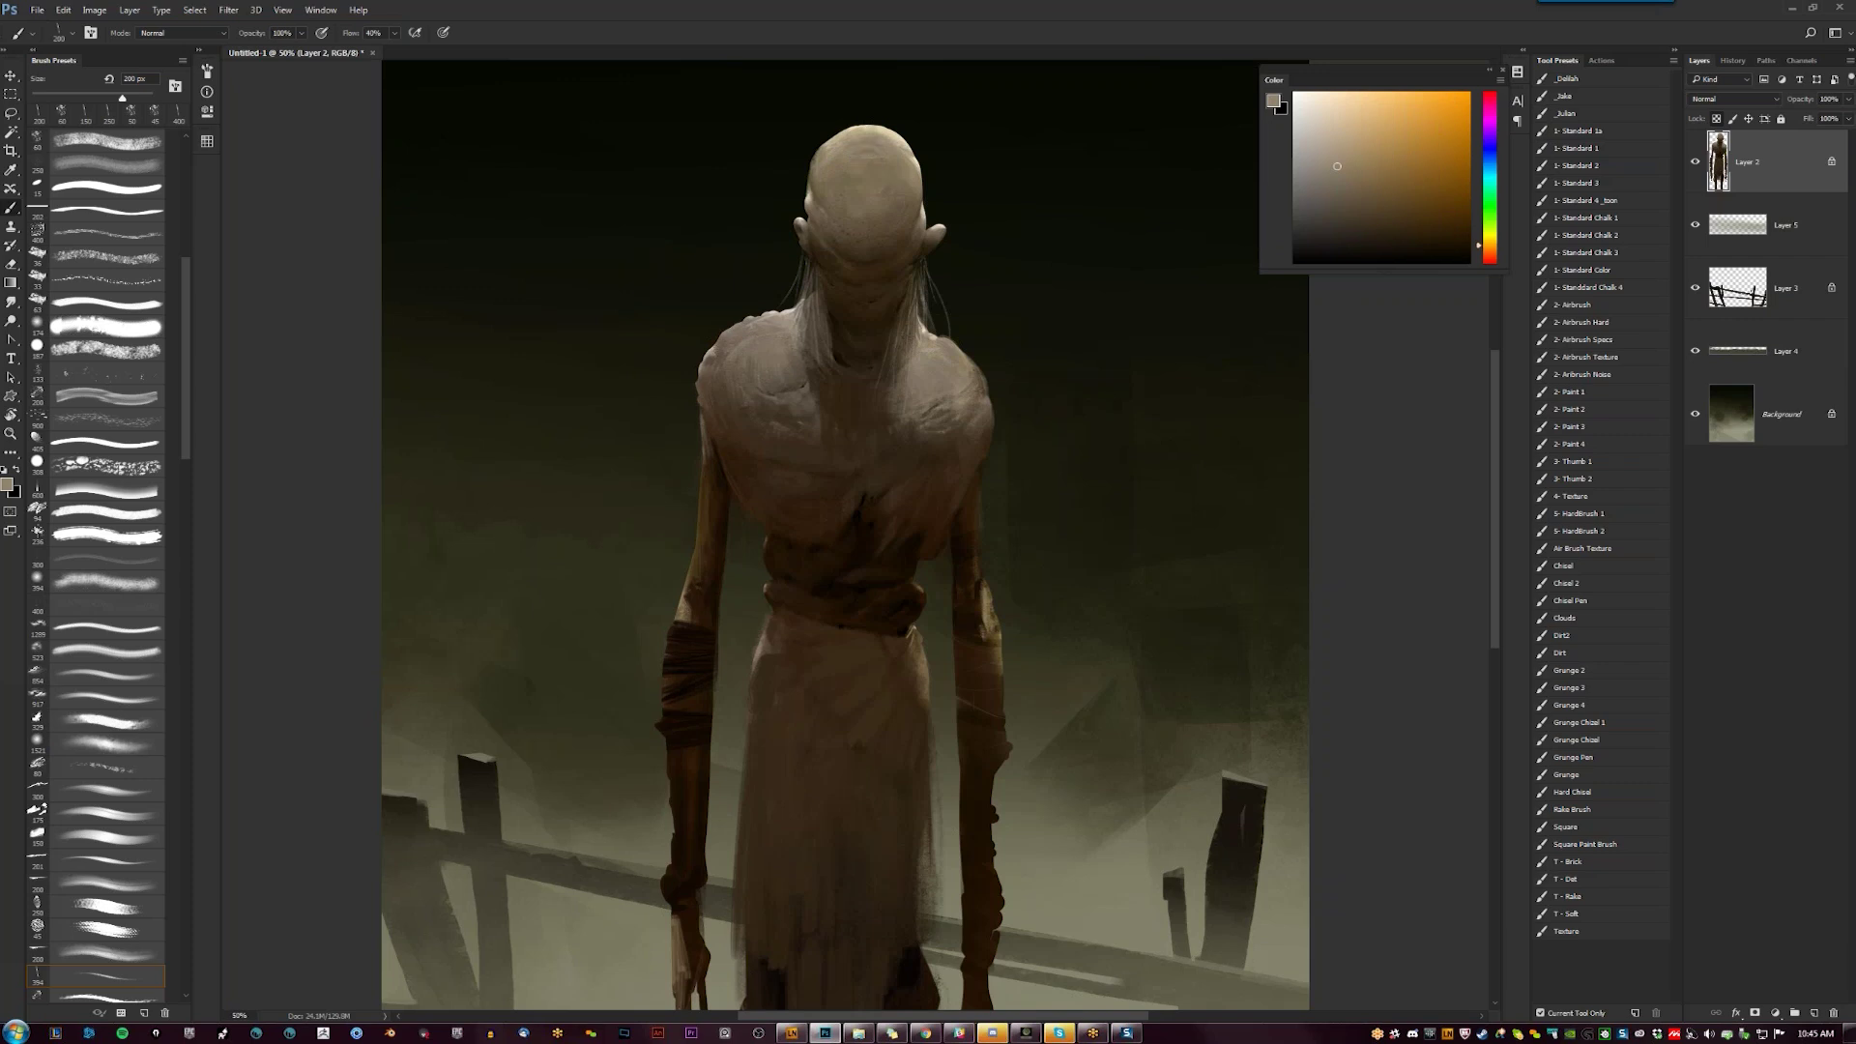
Shade the lower torso above the waist cloth with dark brown and a larger brush
{"action": "left_click", "coordinate": [1425, 232]}
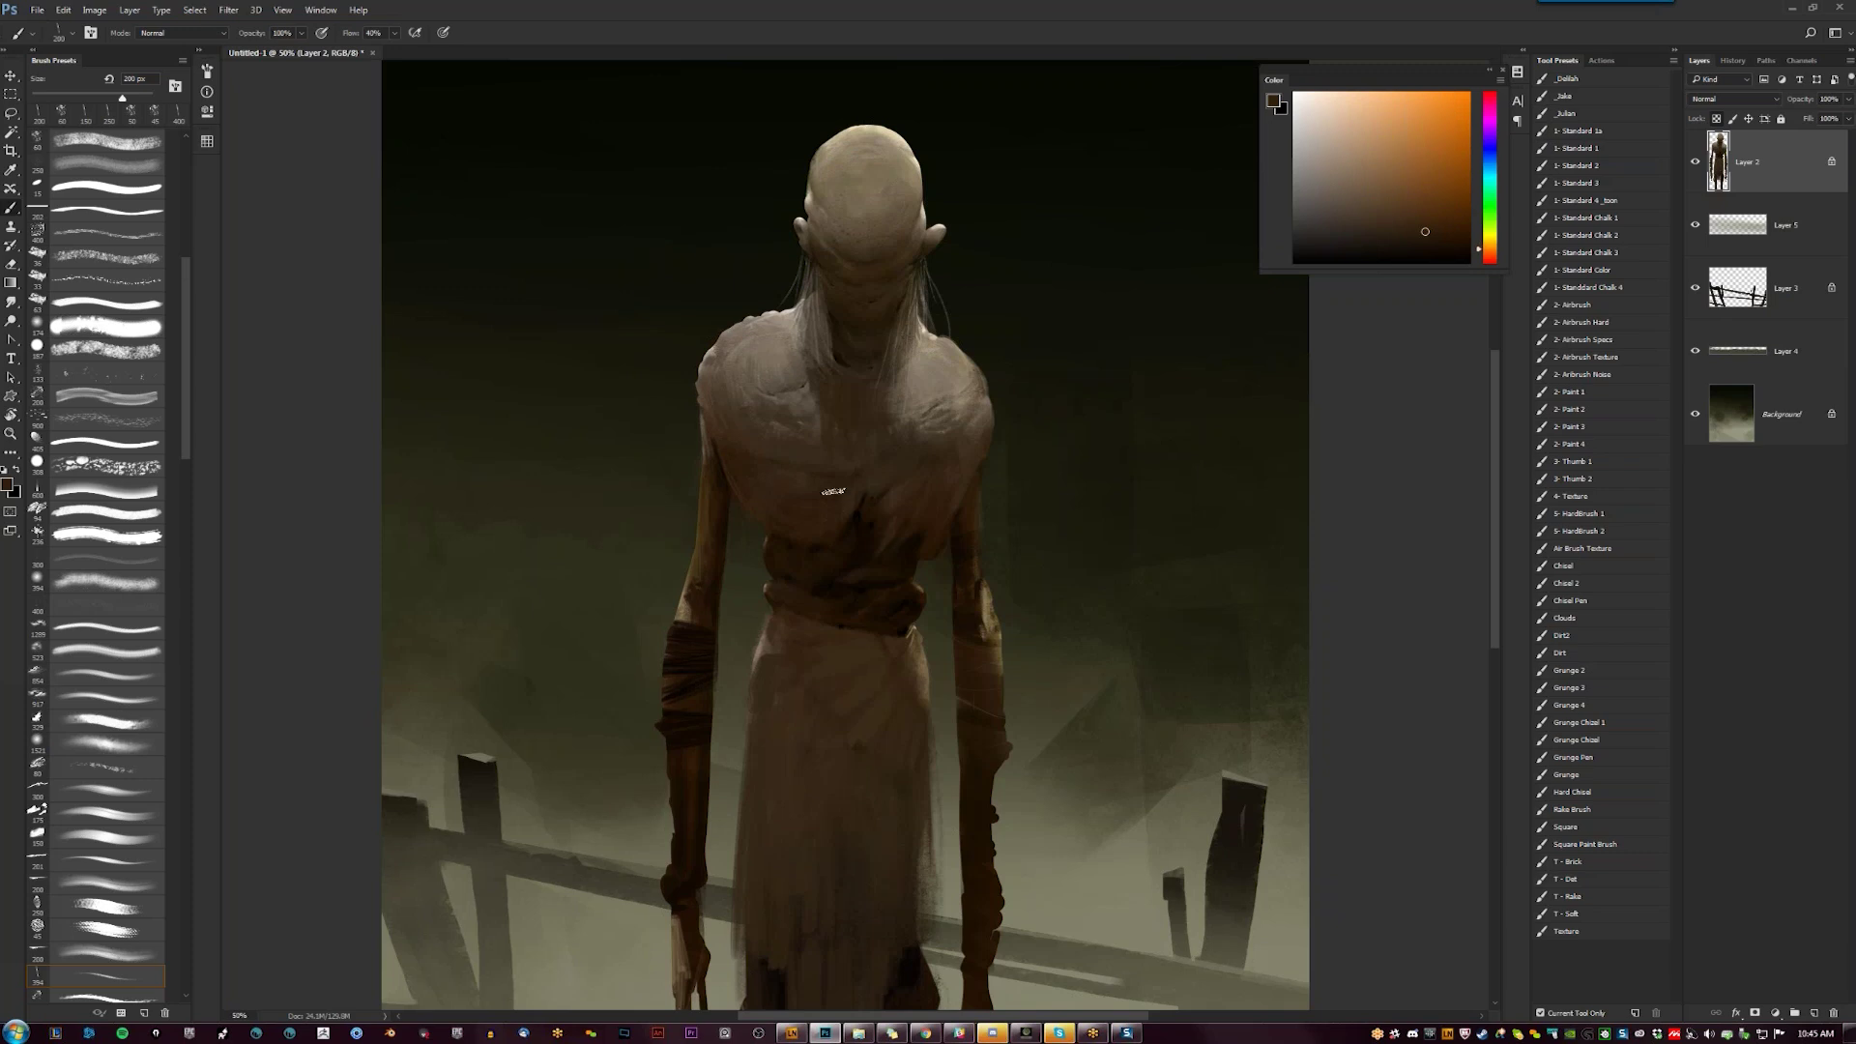
{"action": "key", "text": "bracketright"}
{"action": "key", "text": "bracketright"}
{"action": "key", "text": "bracketright"}
{"action": "key", "text": "bracketright"}
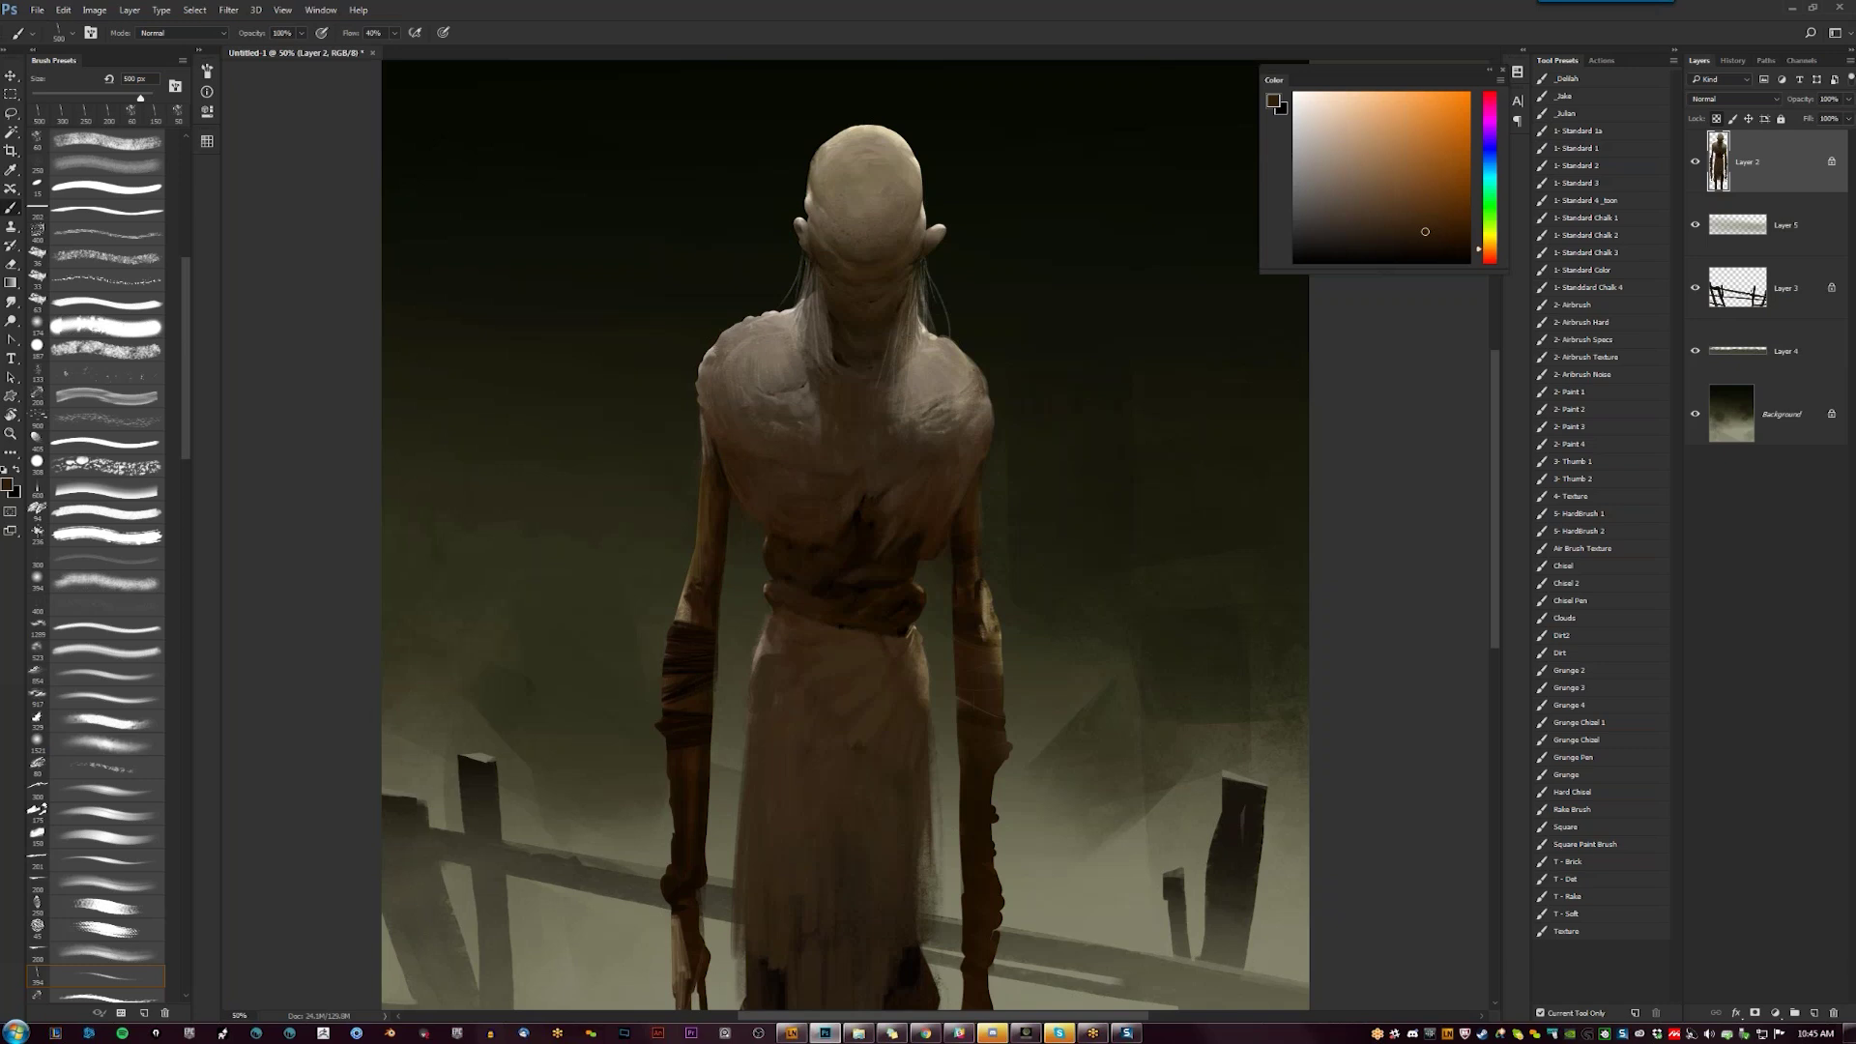
Brush a grey-brown sampled from the top of the shoulder over the left shoulder
{"action": "left_click_drag", "start_coordinate": [802, 430], "coordinate": [779, 383]}
{"action": "left_click", "coordinate": [754, 319], "text": "alt"}
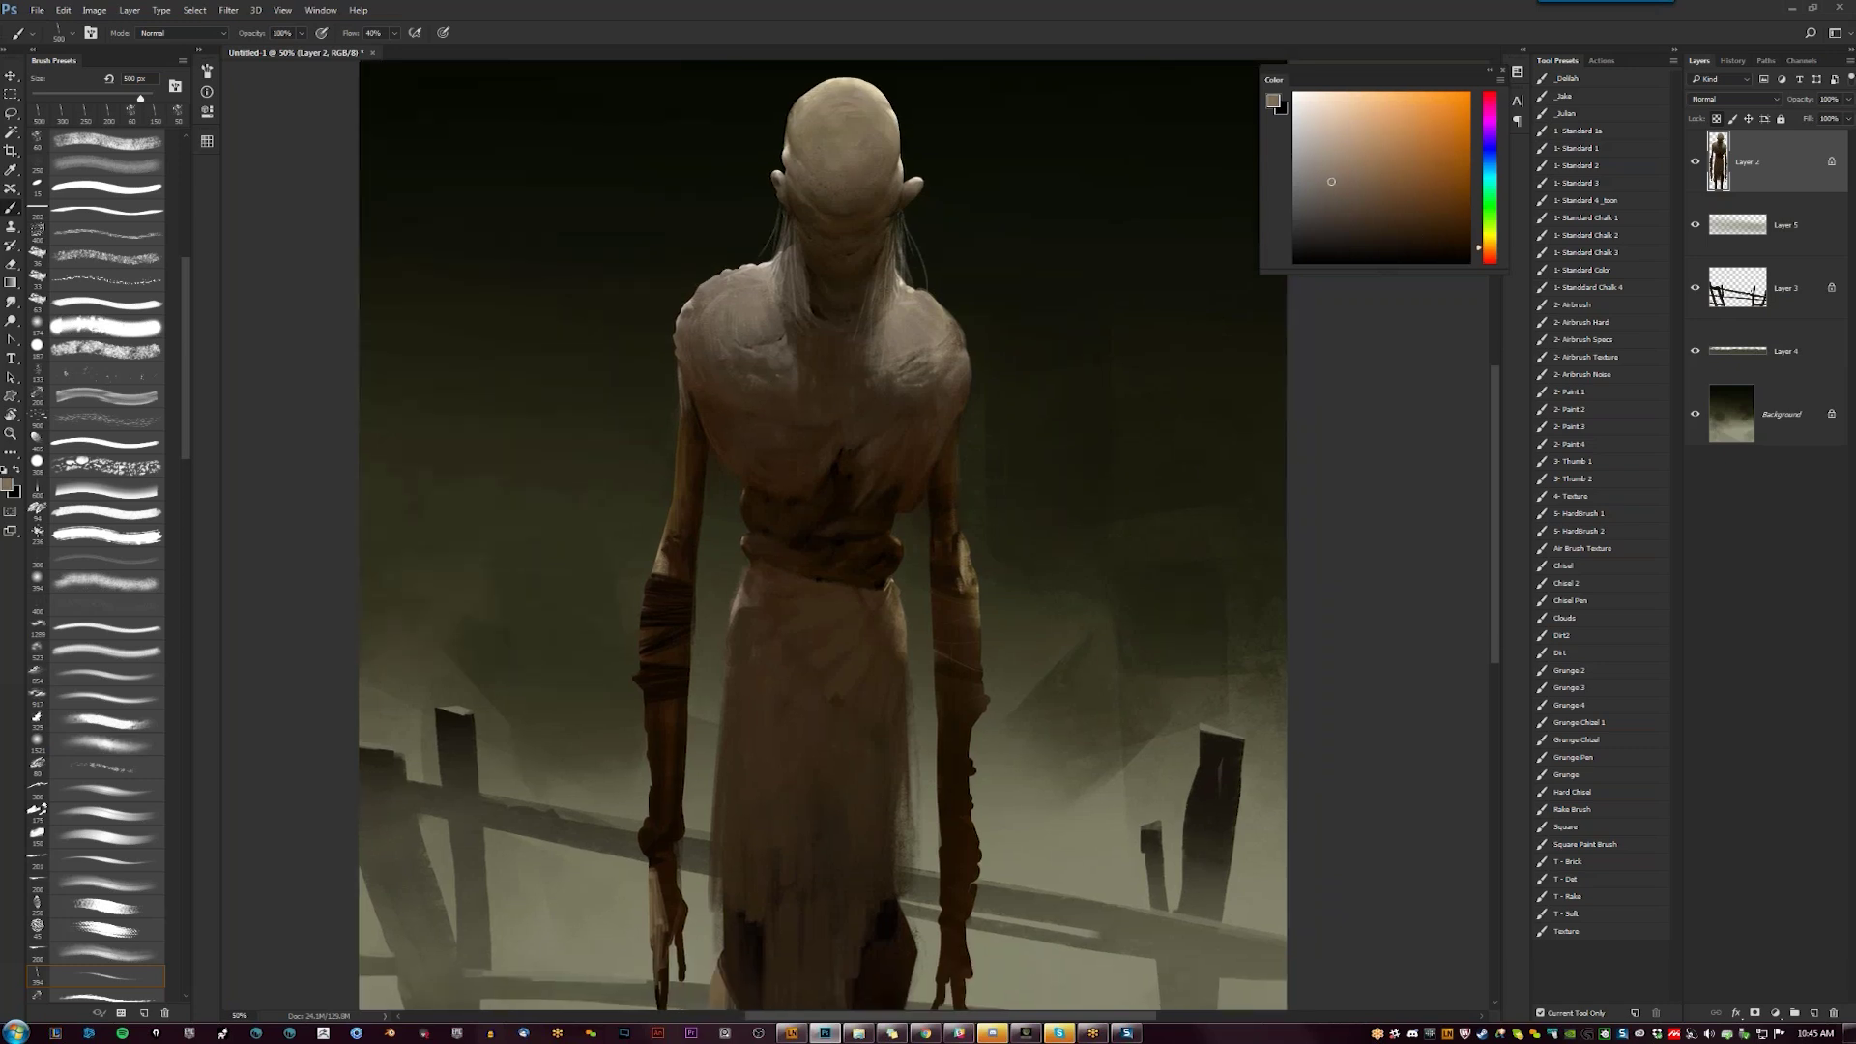
{"action": "left_click_drag", "start_coordinate": [694, 356], "coordinate": [706, 329]}
{"action": "left_click_drag", "start_coordinate": [907, 674], "coordinate": [901, 592]}
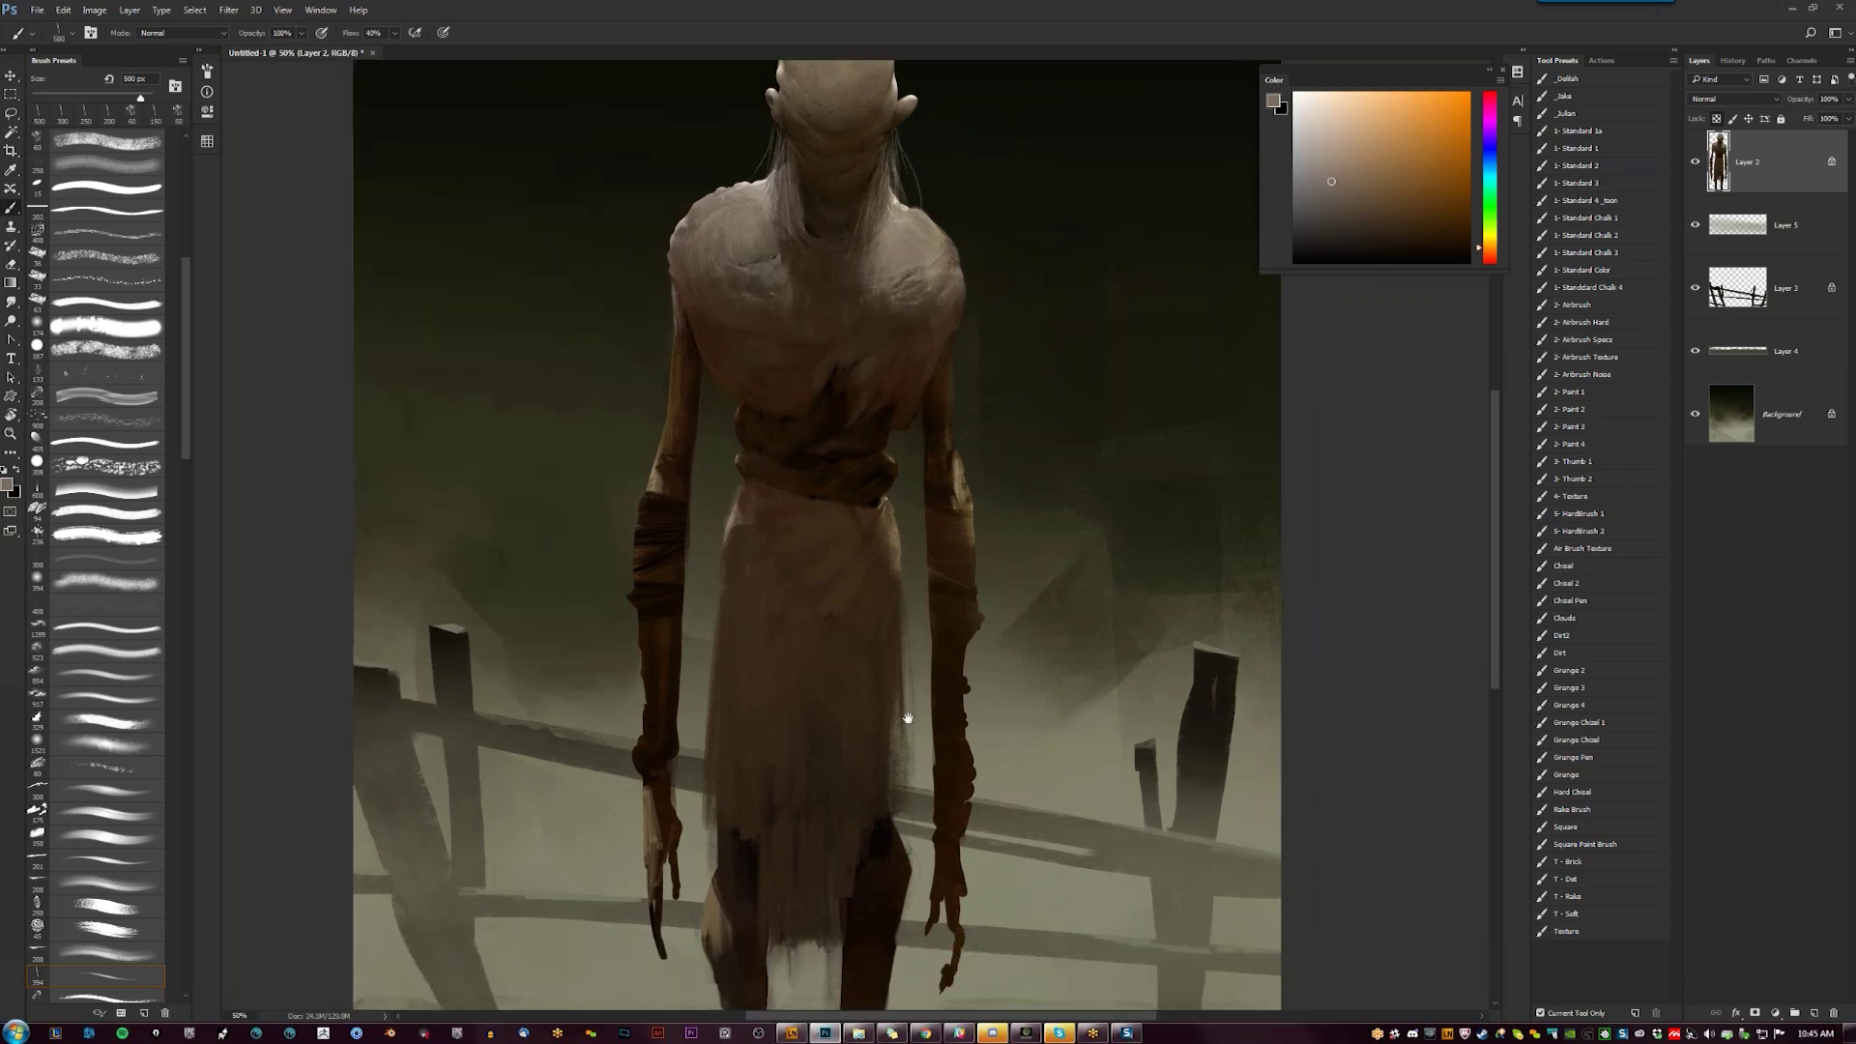
{"action": "left_click_drag", "start_coordinate": [907, 716], "coordinate": [922, 780]}
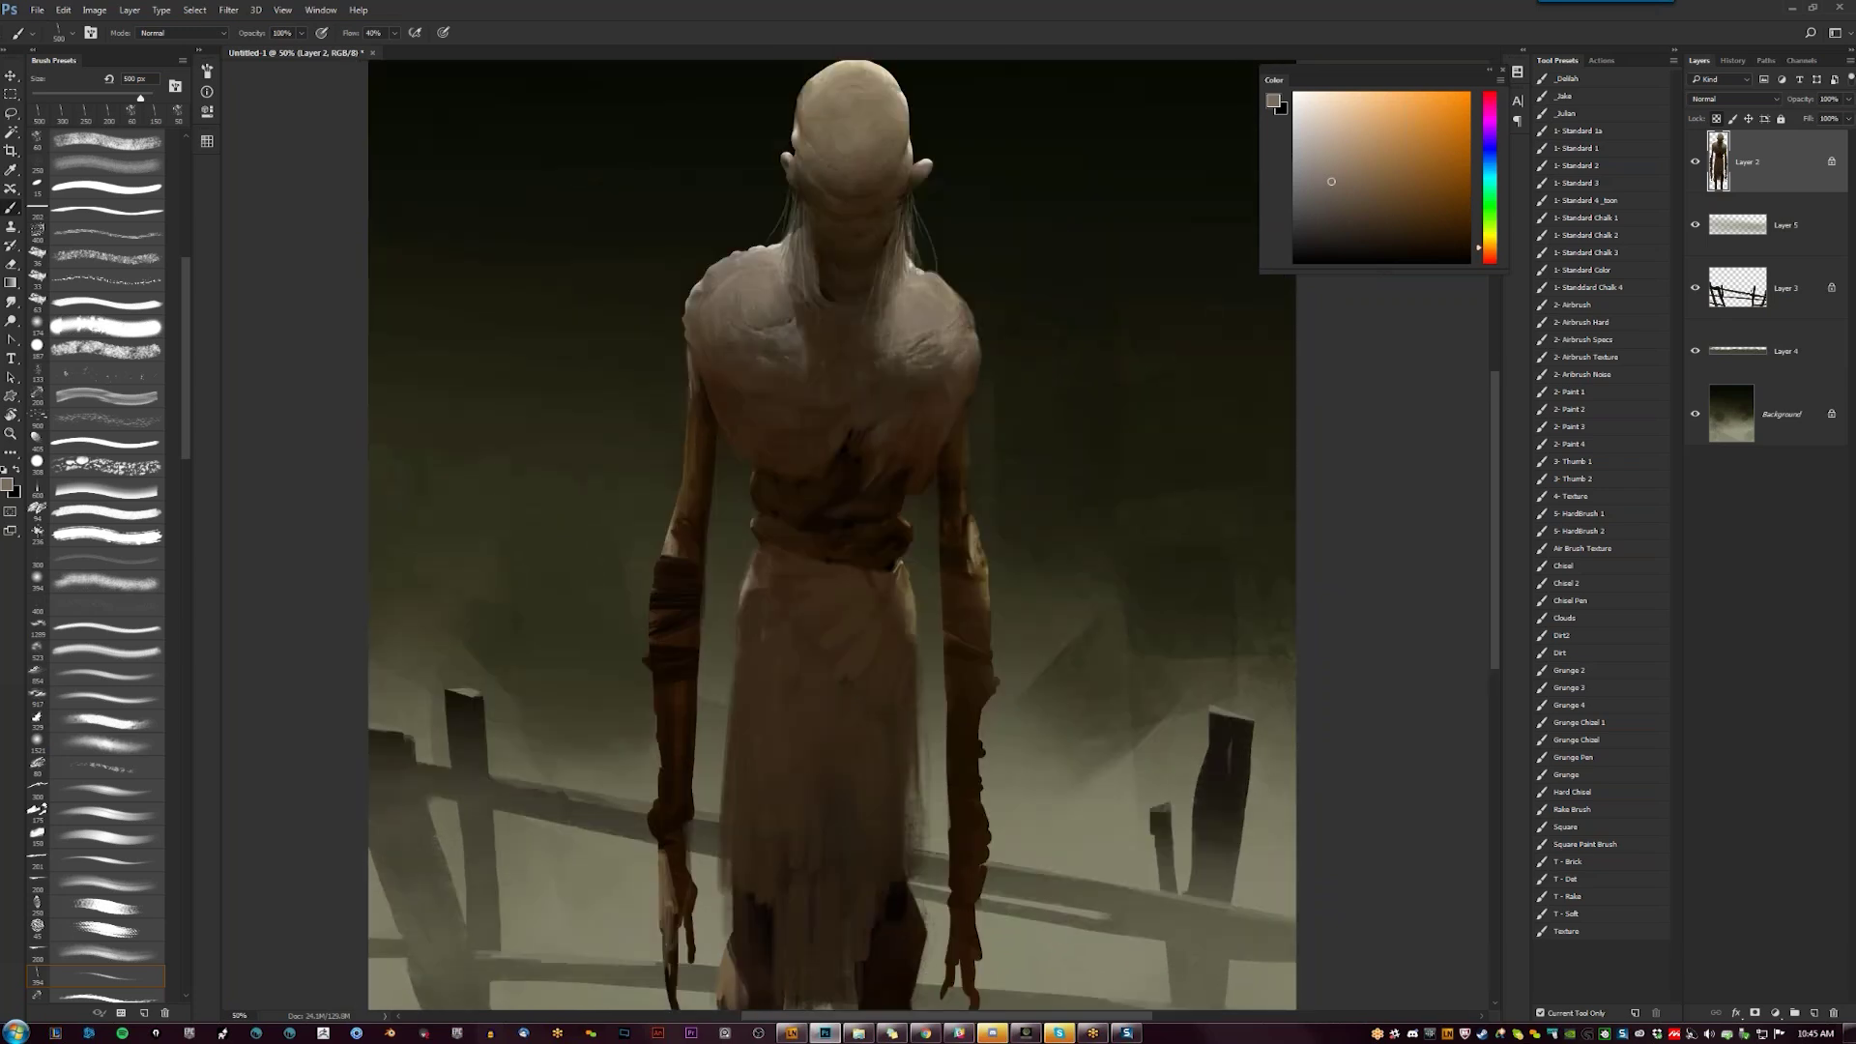
{"action": "left_click_drag", "start_coordinate": [898, 446], "coordinate": [895, 534]}
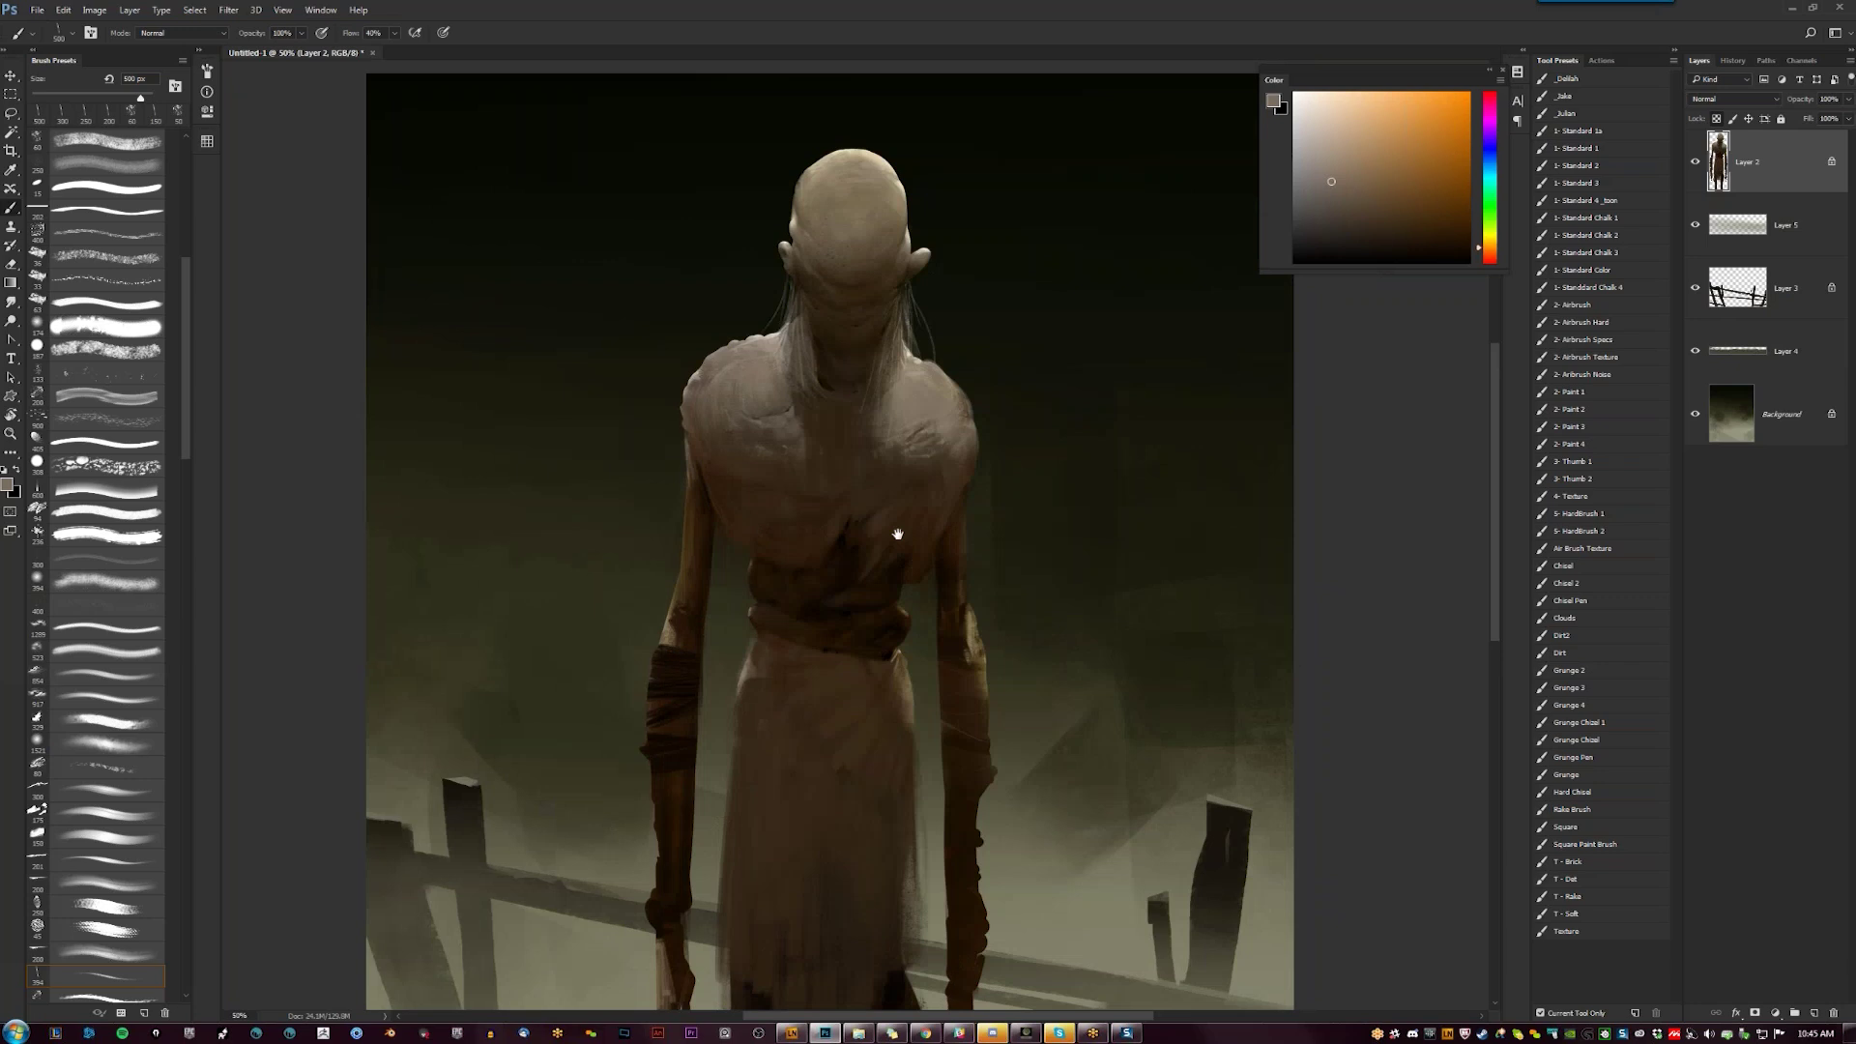
{"action": "left_click", "coordinate": [861, 377], "text": "alt"}
{"action": "left_click_drag", "start_coordinate": [896, 377], "coordinate": [896, 439]}
{"action": "key", "text": "ctrl+z"}
Shade the upper part of the skirt with a dark brown and check the whole figure
{"action": "left_click_drag", "start_coordinate": [1382, 230], "coordinate": [1389, 231]}
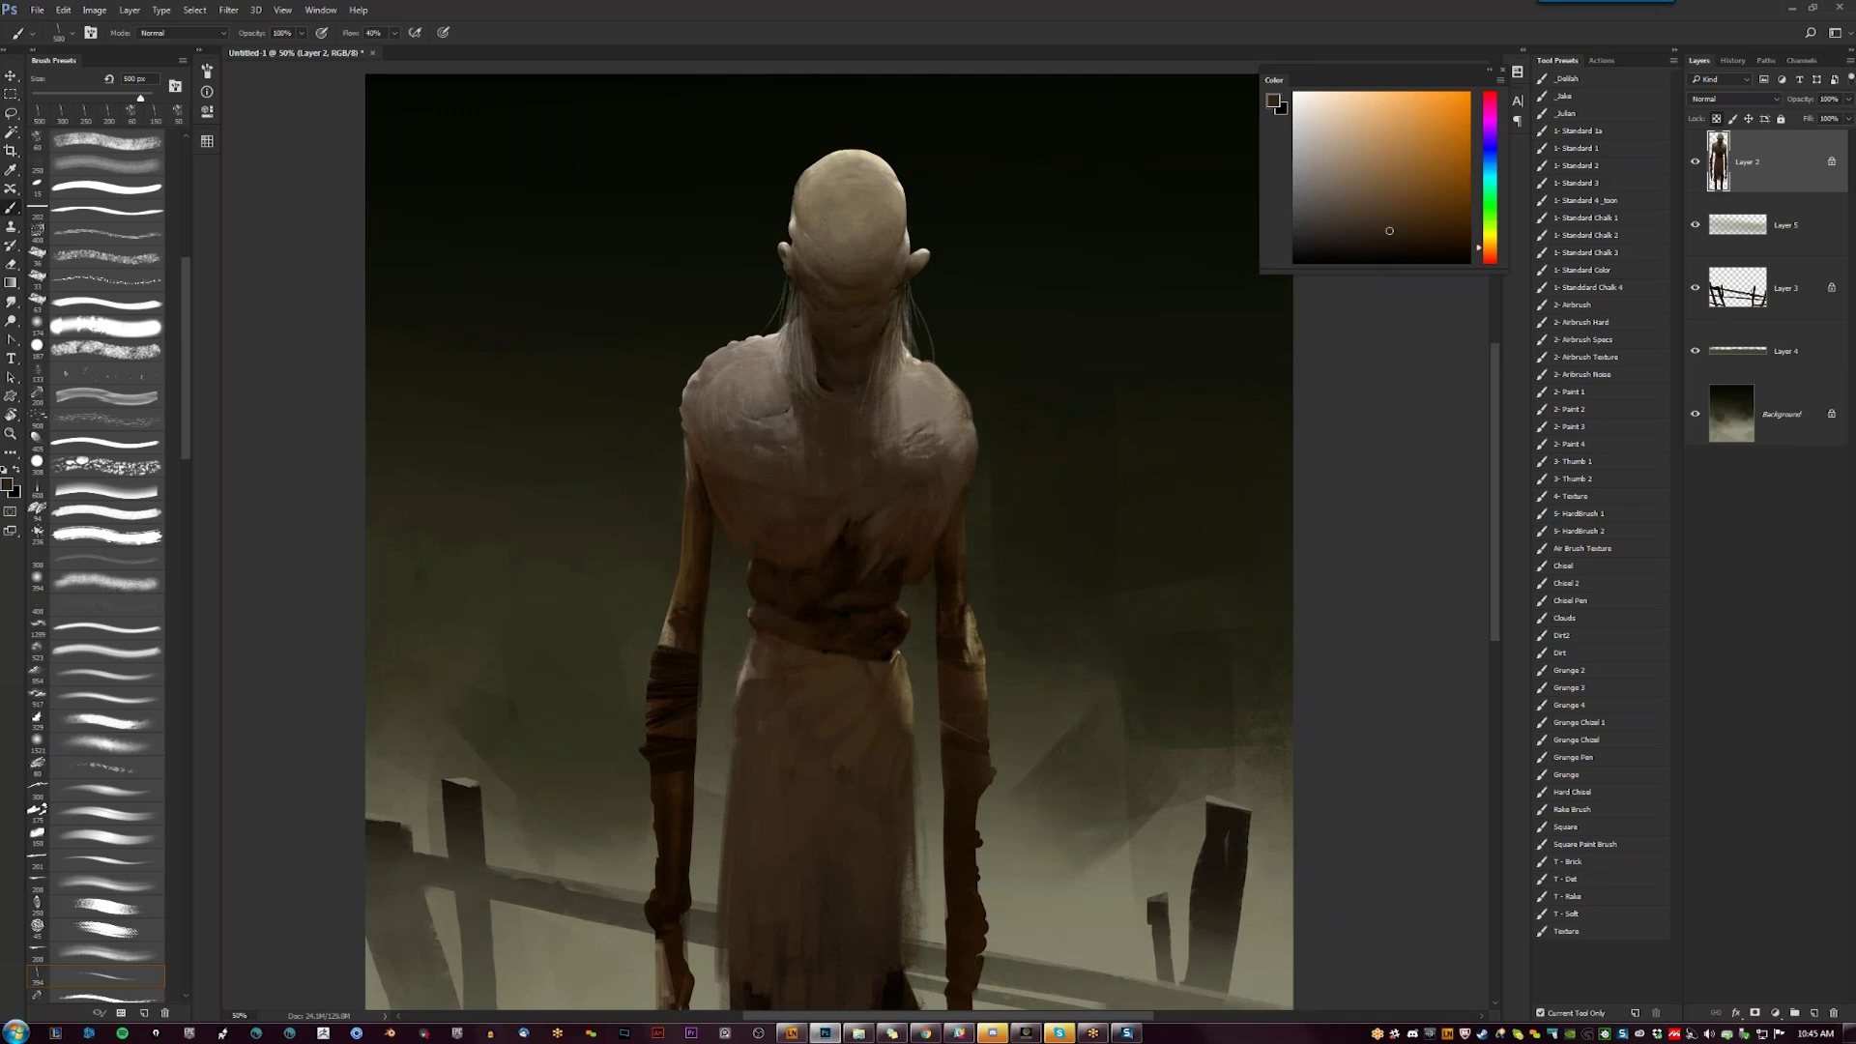
{"action": "left_click_drag", "start_coordinate": [770, 745], "coordinate": [766, 683]}
{"action": "mouse_move", "coordinate": [811, 773]}
{"action": "left_mouse_down"}
{"action": "mouse_move", "coordinate": [796, 705]}
{"action": "mouse_move", "coordinate": [801, 745]}
{"action": "mouse_move", "coordinate": [837, 659]}
{"action": "left_mouse_up"}
{"action": "key", "text": "z"}
{"action": "left_click", "coordinate": [837, 658], "text": "alt"}
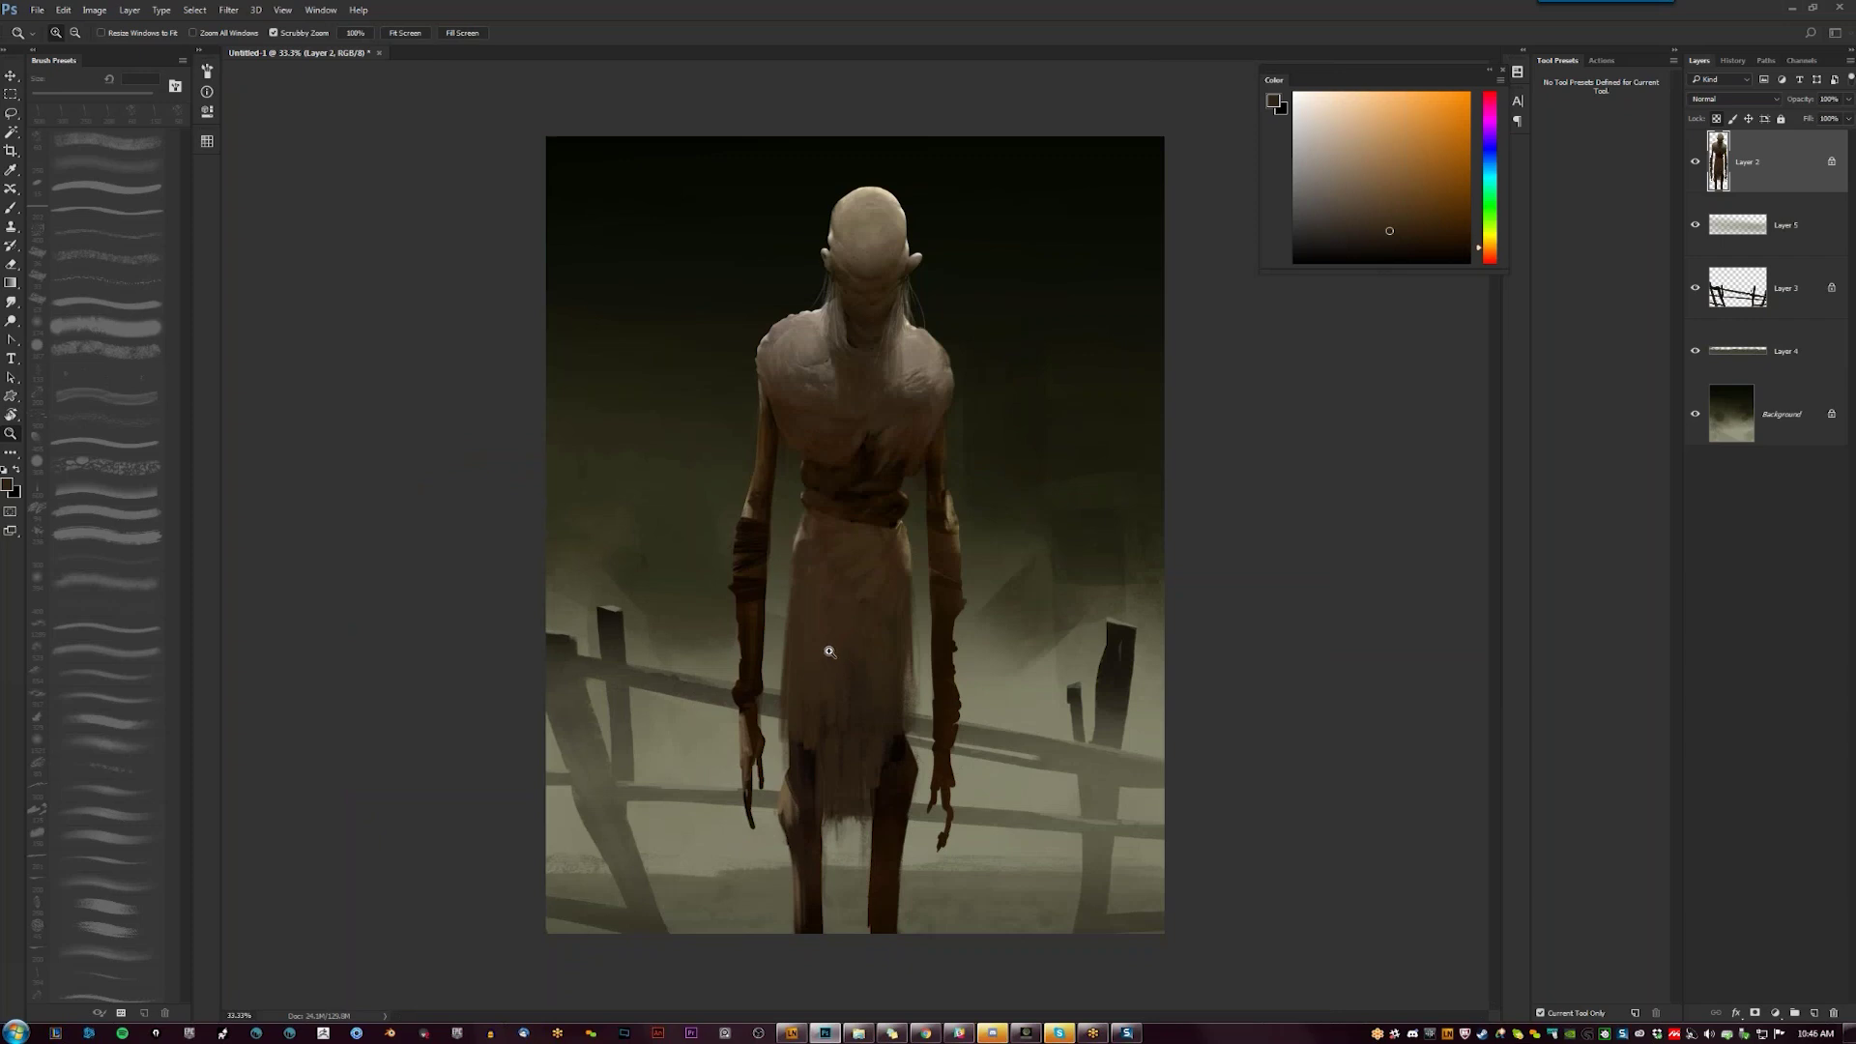
Soften both shoulders with grey-browns sampled from each and check the figure from afar
{"action": "key", "text": "b"}
{"action": "scroll", "coordinate": [839, 387], "scroll_direction": "up", "scroll_amount": 1}
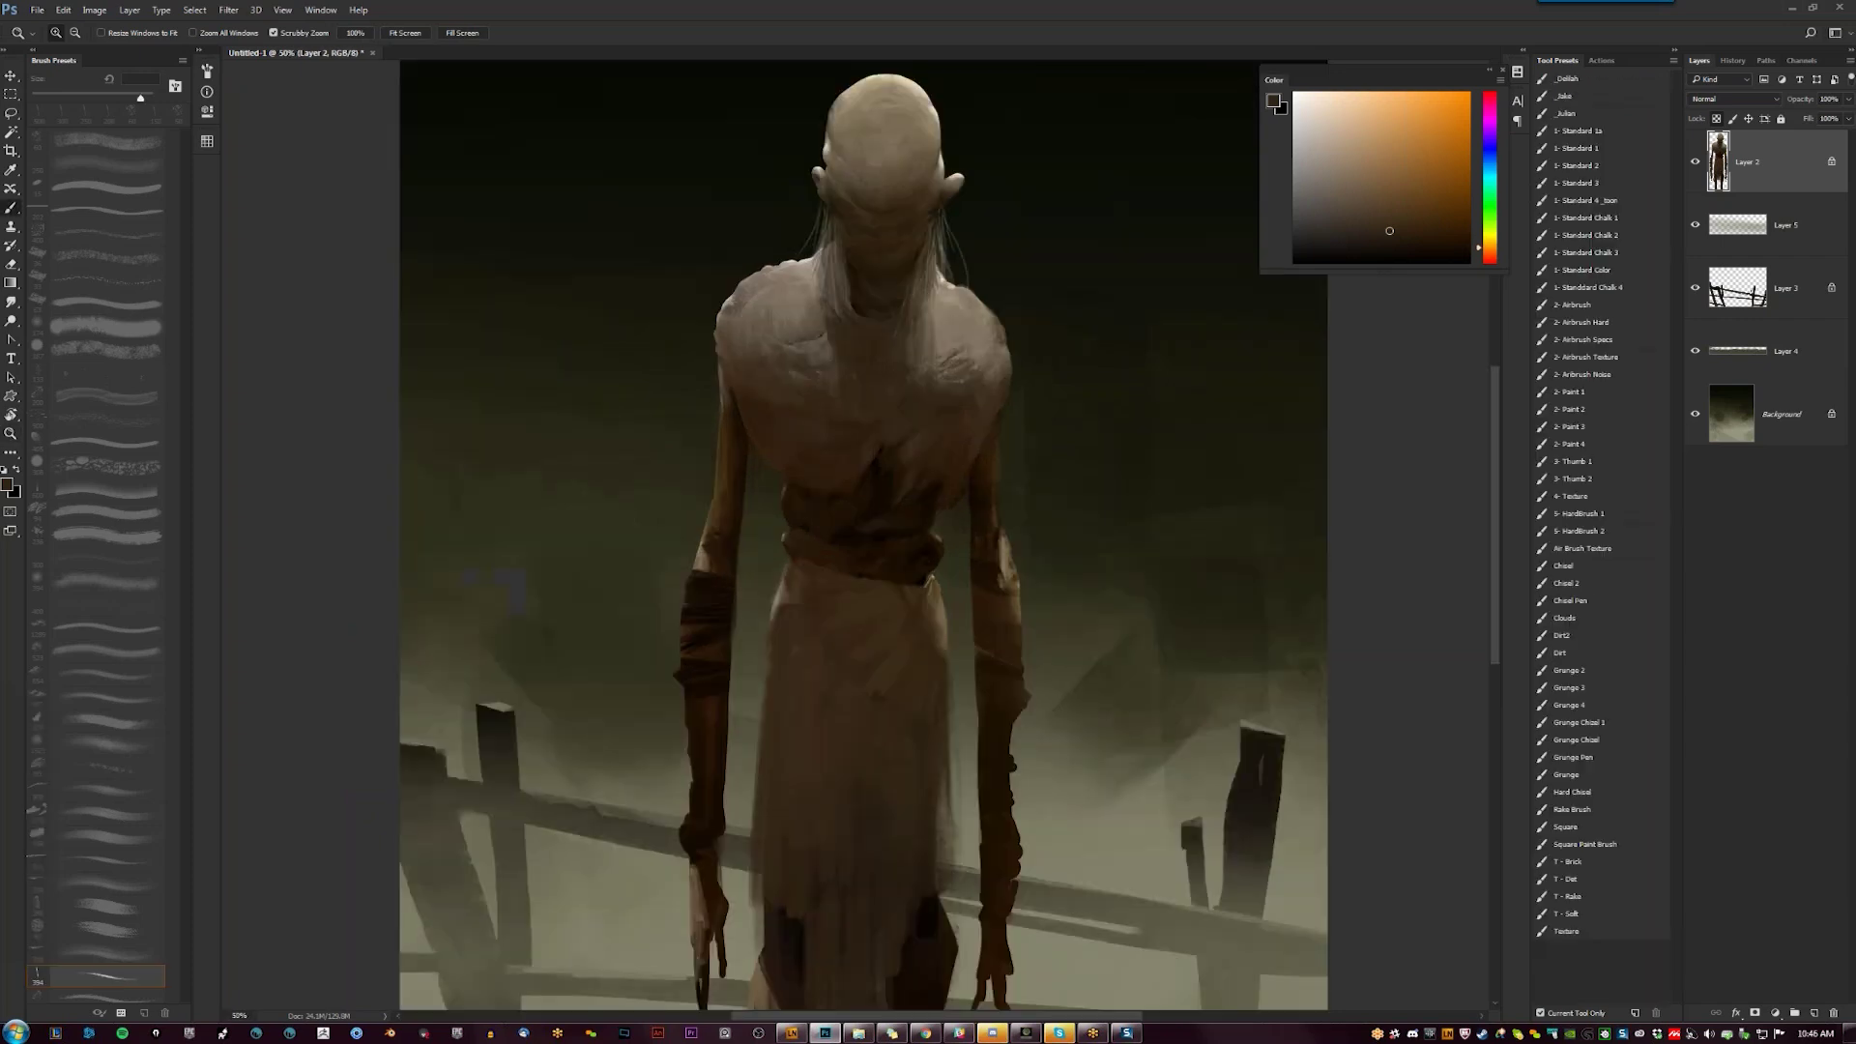
{"action": "left_click", "coordinate": [775, 307], "text": "alt"}
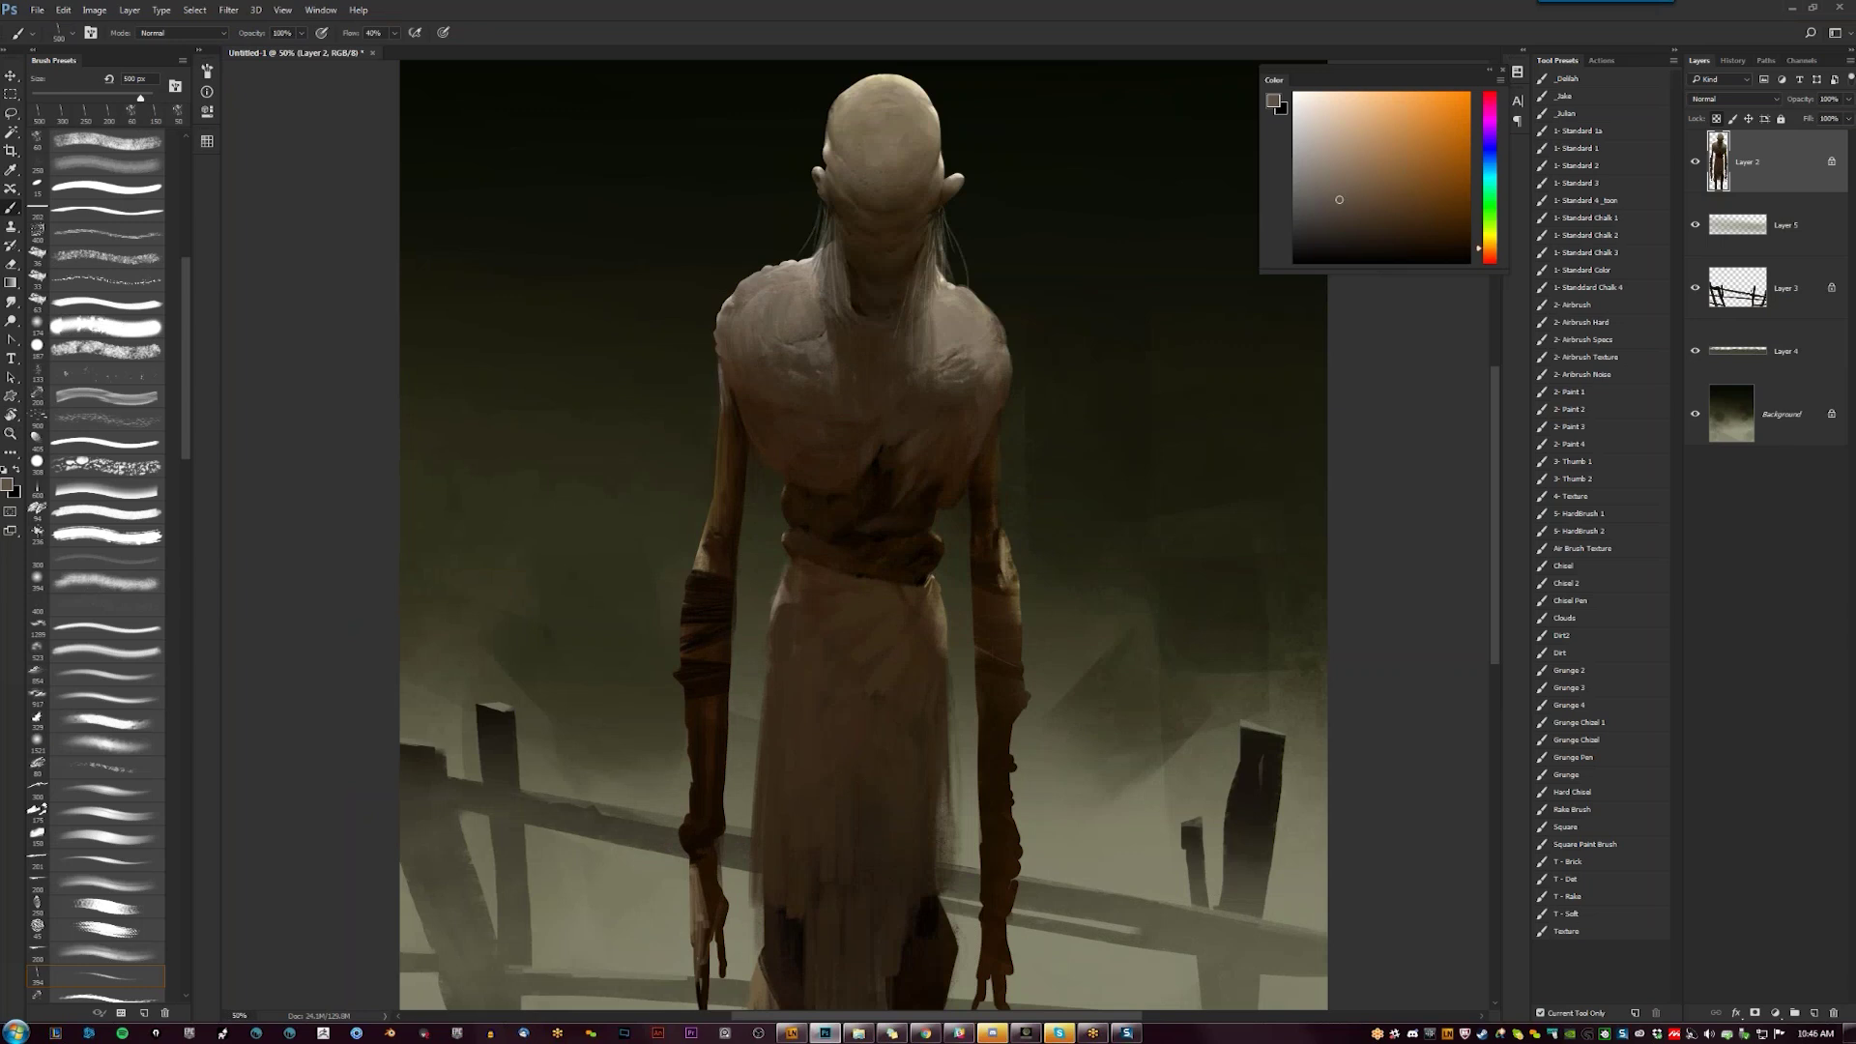
{"action": "left_click", "coordinate": [957, 323], "text": "alt"}
{"action": "left_click", "coordinate": [957, 321], "text": "alt"}
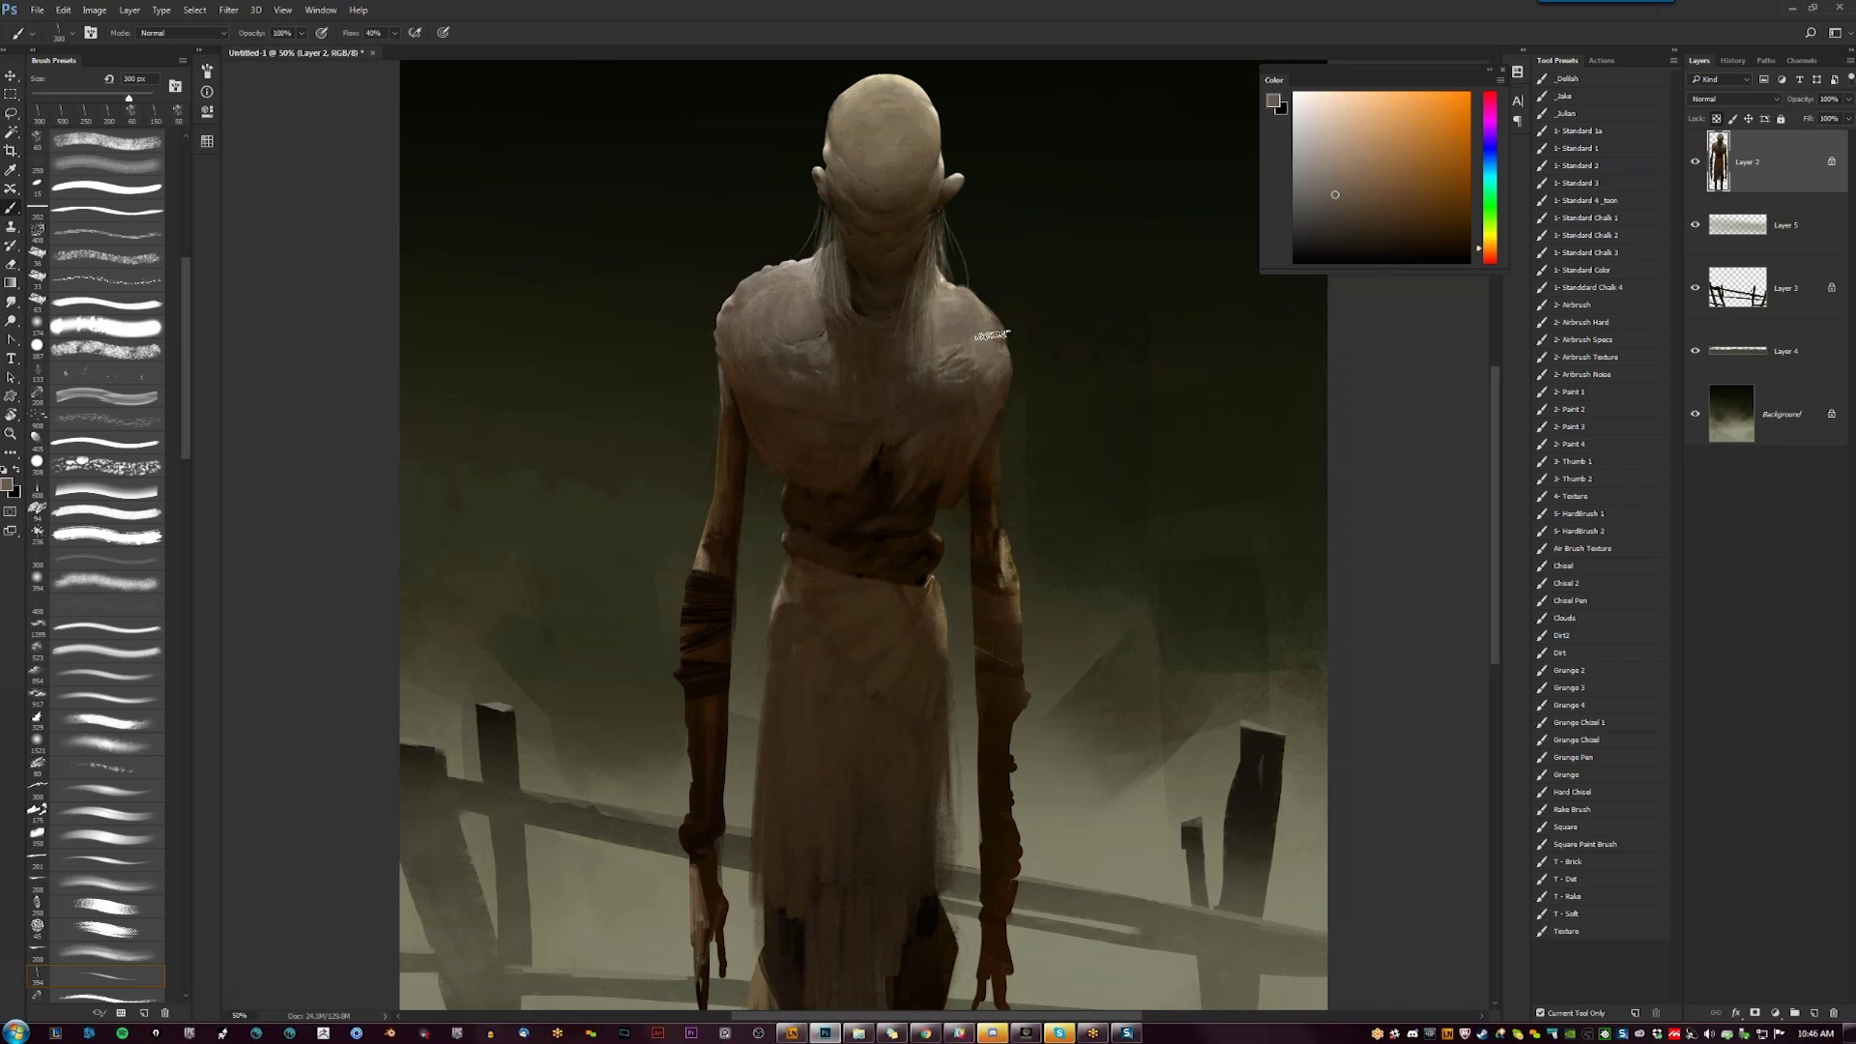
{"action": "key", "text": "z"}
{"action": "left_click", "coordinate": [953, 506], "text": "alt"}
{"action": "left_click", "coordinate": [953, 505], "text": "alt"}
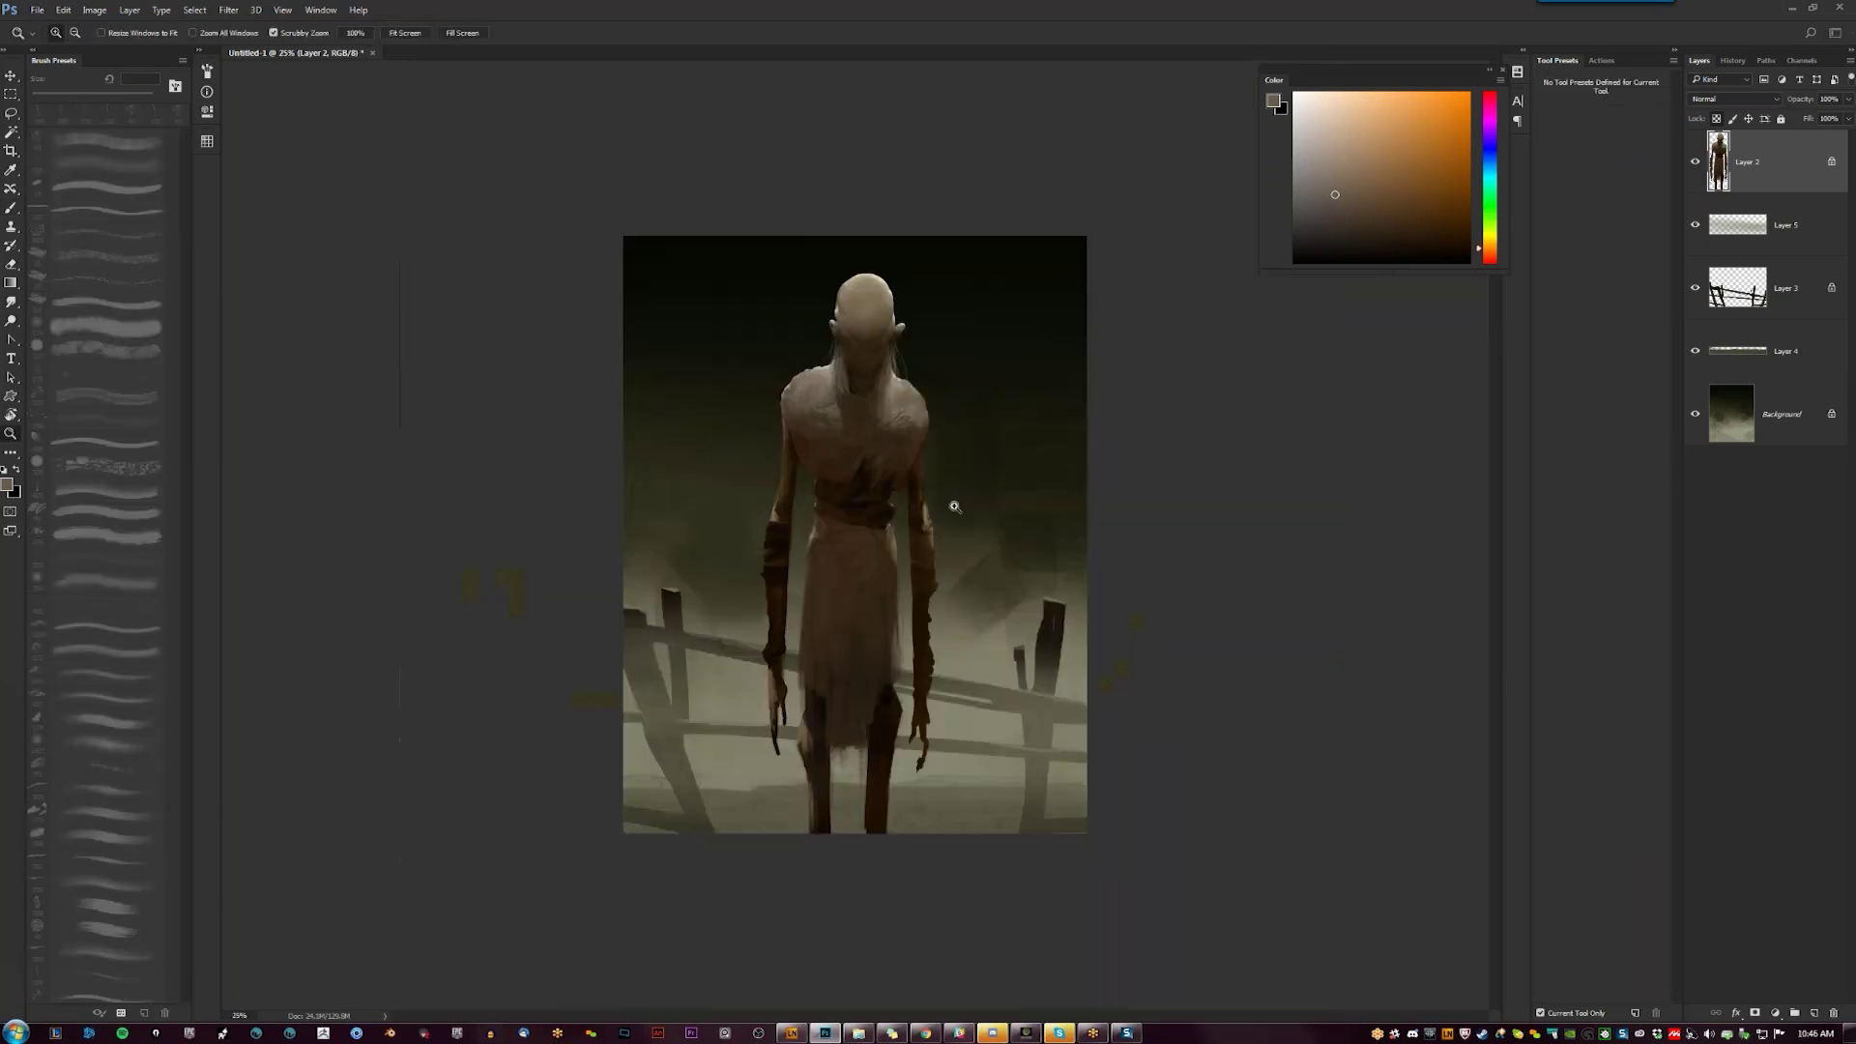
{"action": "left_click", "coordinate": [953, 505]}
Darken the lower edge of the waist cloth near its right end with sampled near-black and a much smaller brush
{"action": "key", "text": "b"}
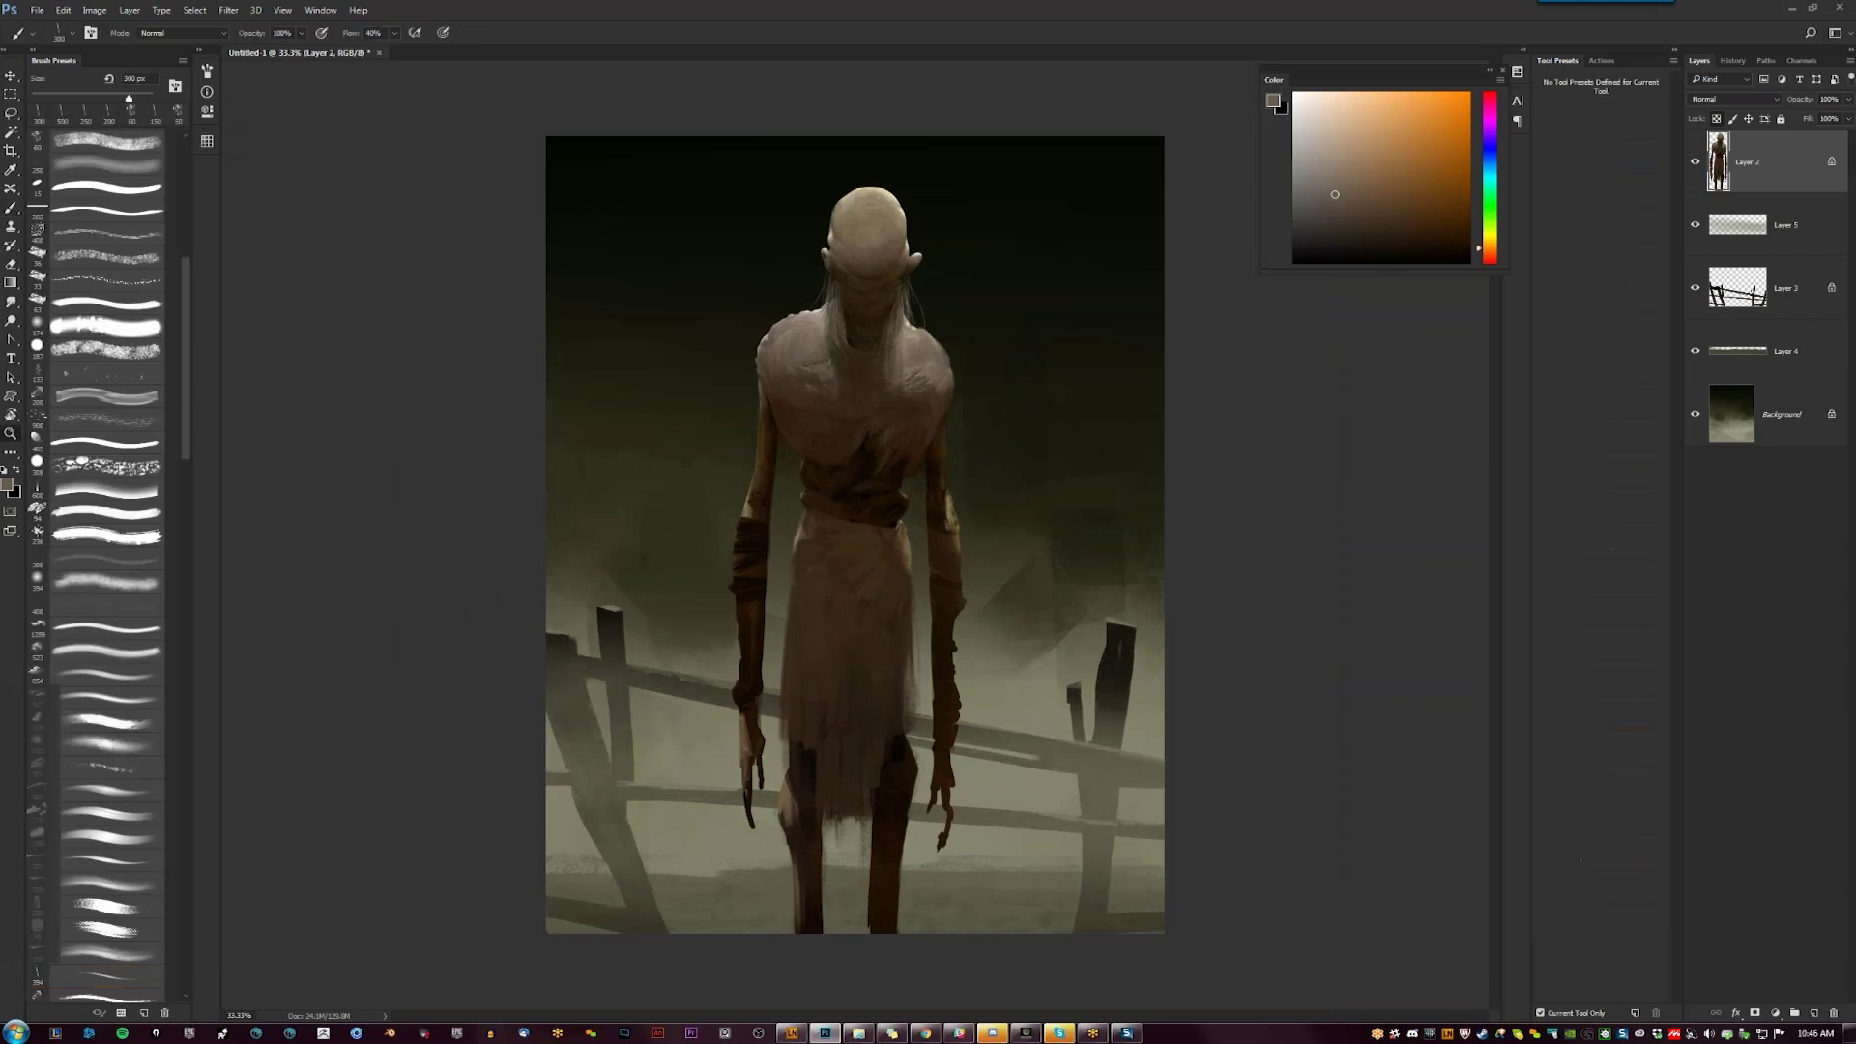
{"action": "scroll", "coordinate": [822, 567], "scroll_direction": "up", "scroll_amount": 1}
{"action": "key", "text": "["}
{"action": "key", "text": "["}
{"action": "key", "text": "["}
{"action": "key", "text": "["}
{"action": "key", "text": "["}
{"action": "key", "text": "["}
{"action": "key", "text": "["}
{"action": "key", "text": "["}
{"action": "key", "text": "["}
{"action": "key", "text": "["}
{"action": "key", "text": "["}
{"action": "key", "text": "["}
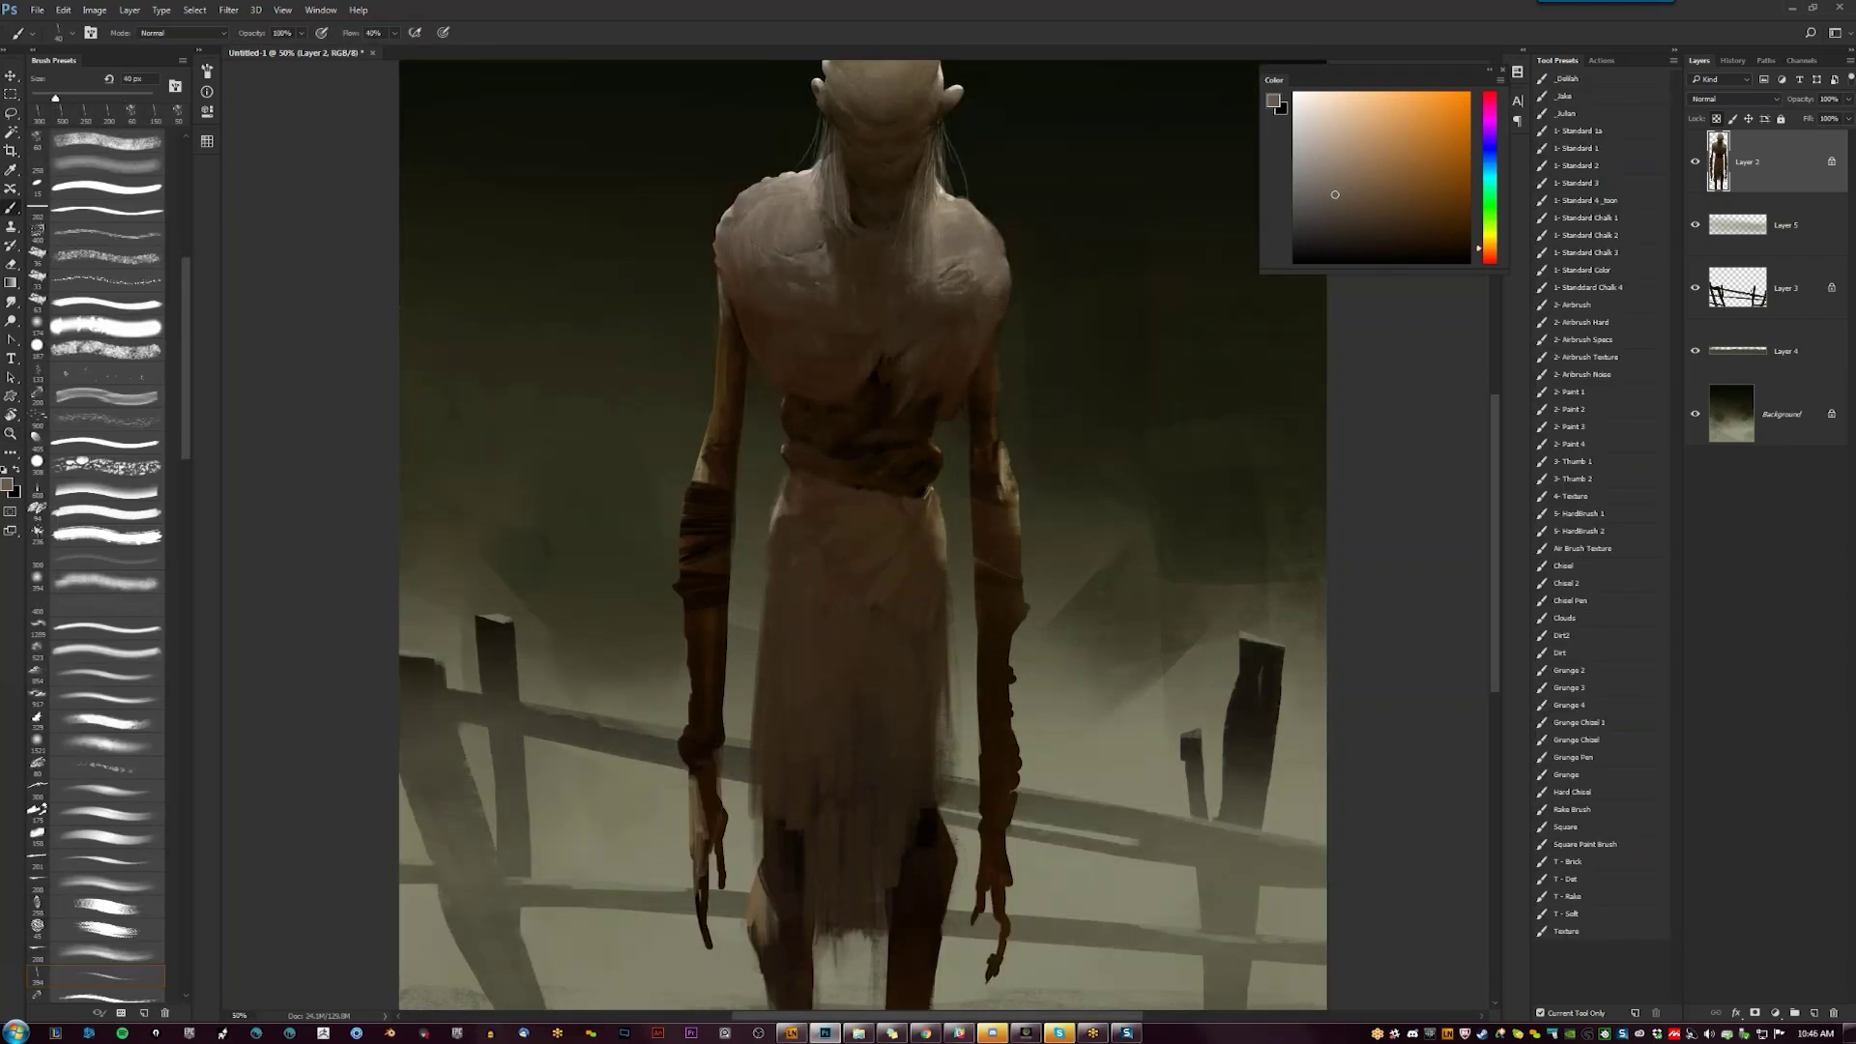
{"action": "key", "text": "d"}
{"action": "left_click", "coordinate": [926, 483], "text": "alt"}
{"action": "left_click", "coordinate": [922, 486], "text": "alt"}
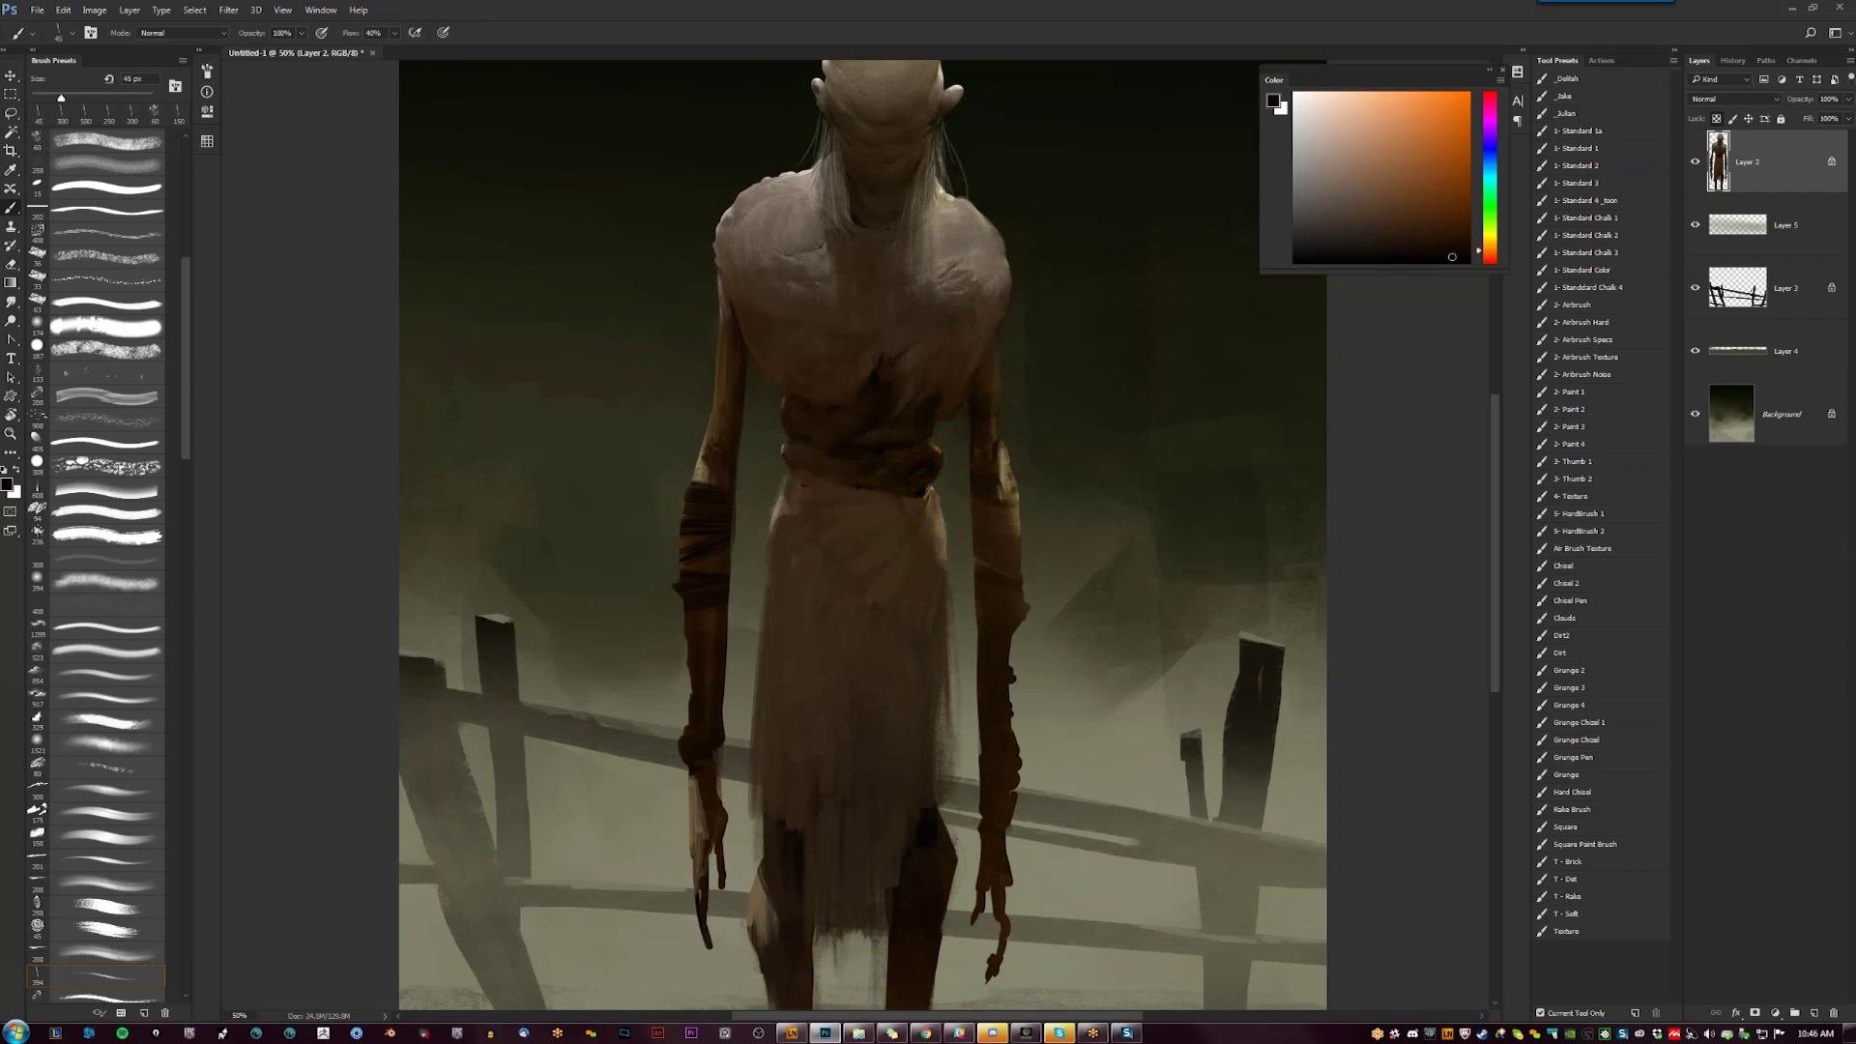
Paint diagonal folds across the upper skirt below the waist cloth with sampled browns, using a progressively larger brush
{"action": "key", "text": "bracketright"}
{"action": "left_click", "coordinate": [856, 585], "text": "alt"}
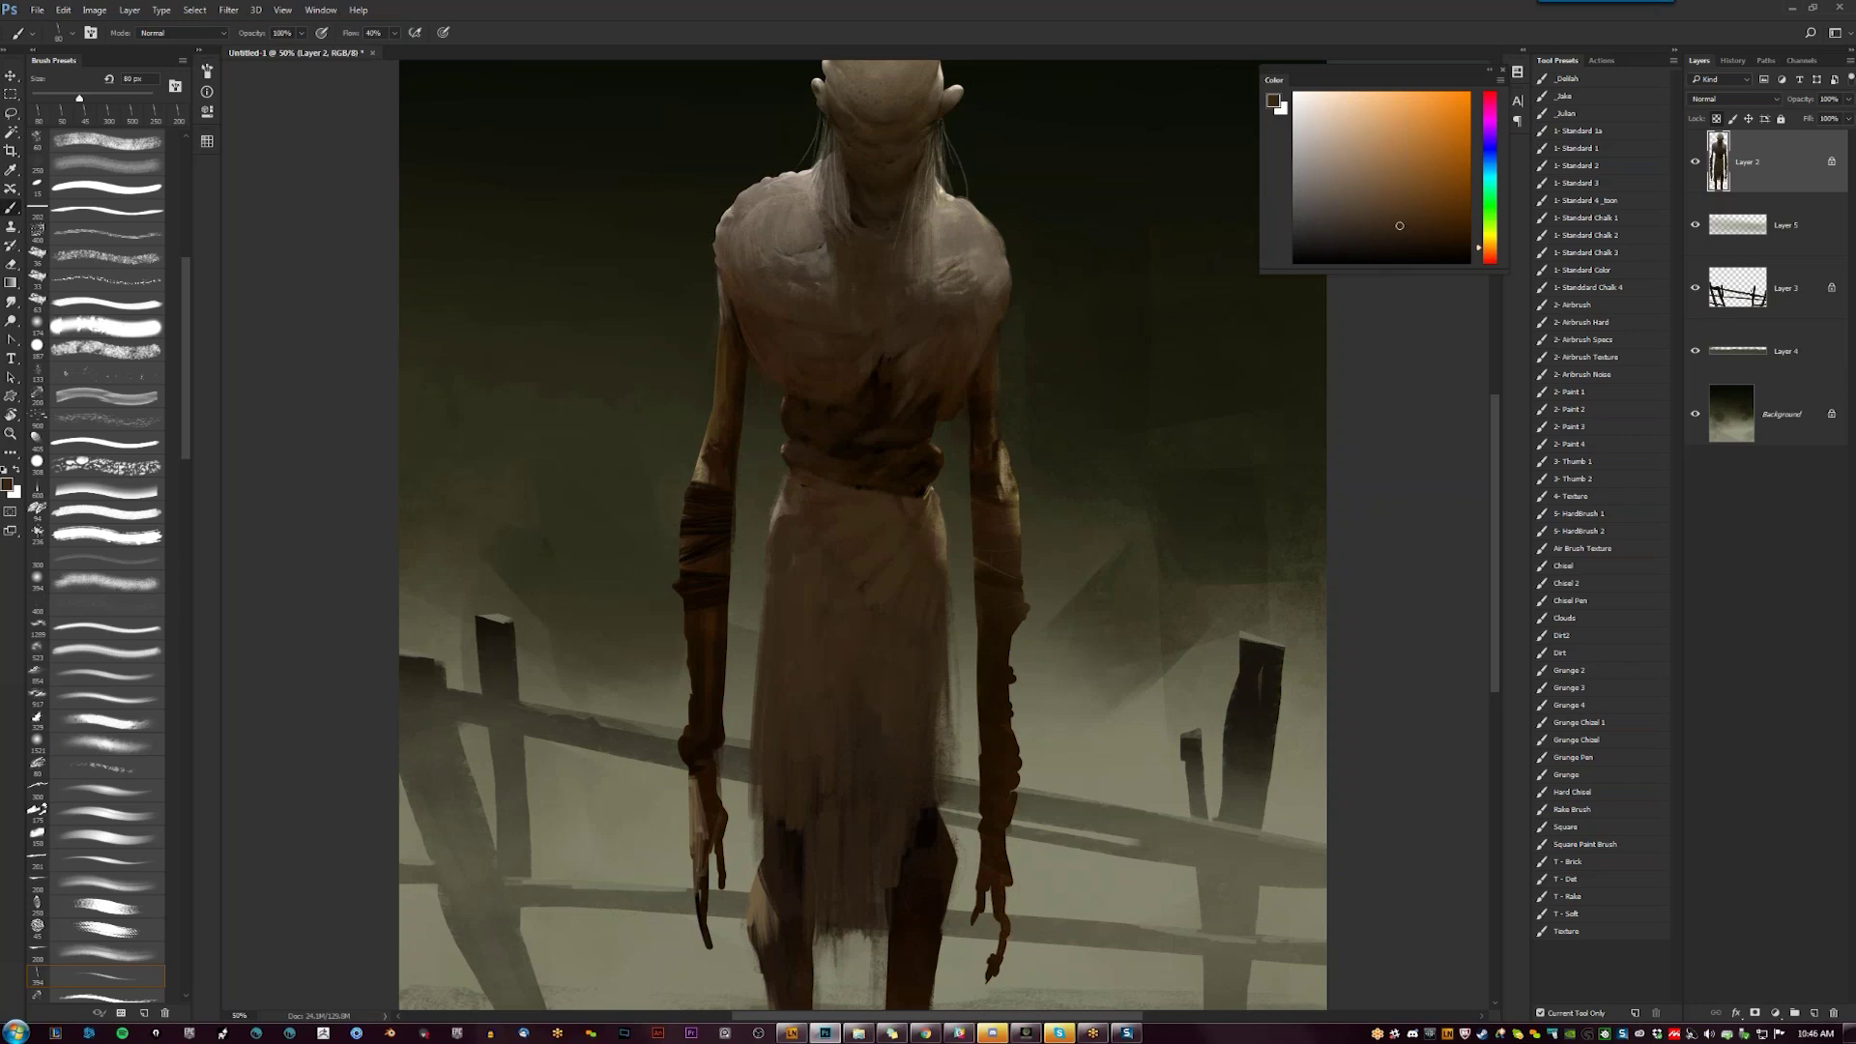
{"action": "key", "text": "bracketright"}
{"action": "key", "text": "bracketright"}
{"action": "key", "text": "bracketright"}
{"action": "key", "text": "bracketright"}
{"action": "key", "text": "bracketright"}
{"action": "key", "text": "bracketright"}
{"action": "key", "text": "bracketright"}
{"action": "key", "text": "bracketright"}
{"action": "left_click", "coordinate": [786, 509], "text": "alt"}
{"action": "left_click", "coordinate": [792, 531], "text": "alt"}
{"action": "left_click", "coordinate": [817, 640], "text": "alt"}
Check the whole figure from afar in a horizontally mirrored view and restore its original orientation
{"action": "key", "text": "z"}
{"action": "left_click", "coordinate": [878, 708], "text": "alt"}
{"action": "left_click", "coordinate": [878, 706], "text": "alt"}
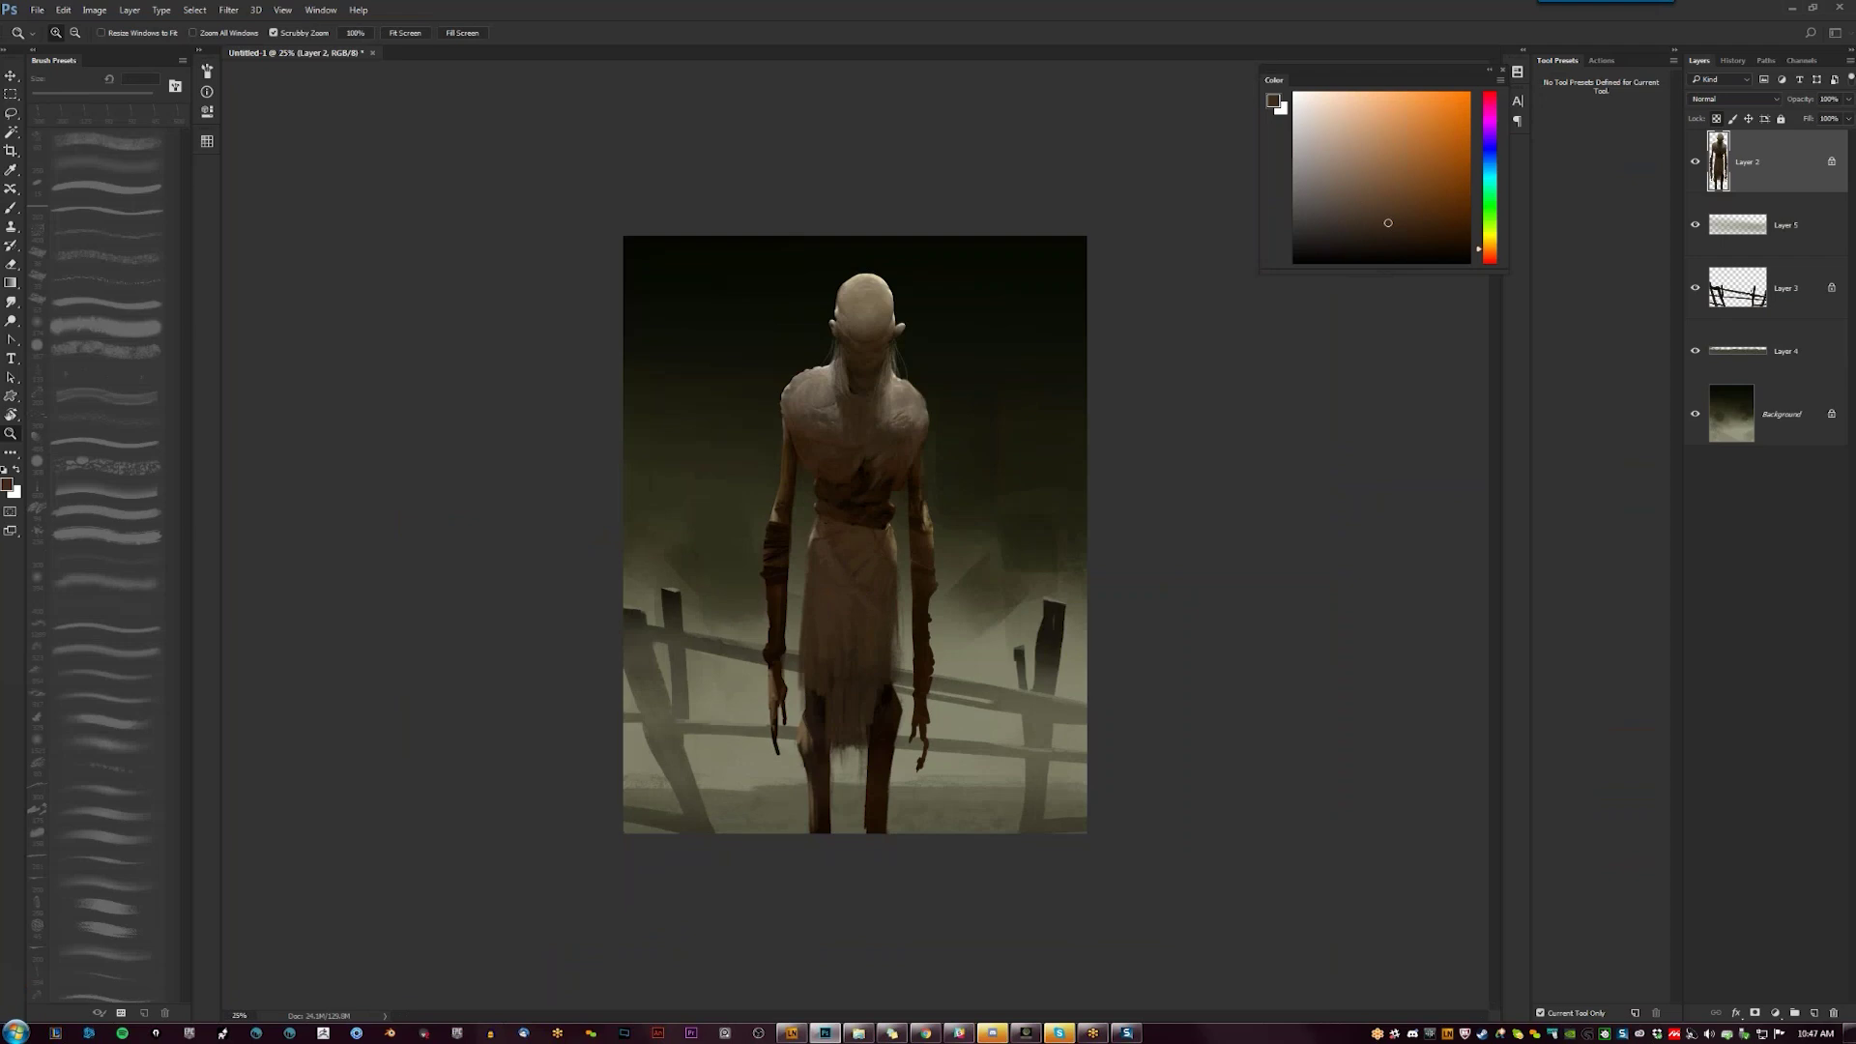
{"action": "key", "text": "ctrl+shift+h"}
{"action": "key", "text": "ctrl+shift+h"}
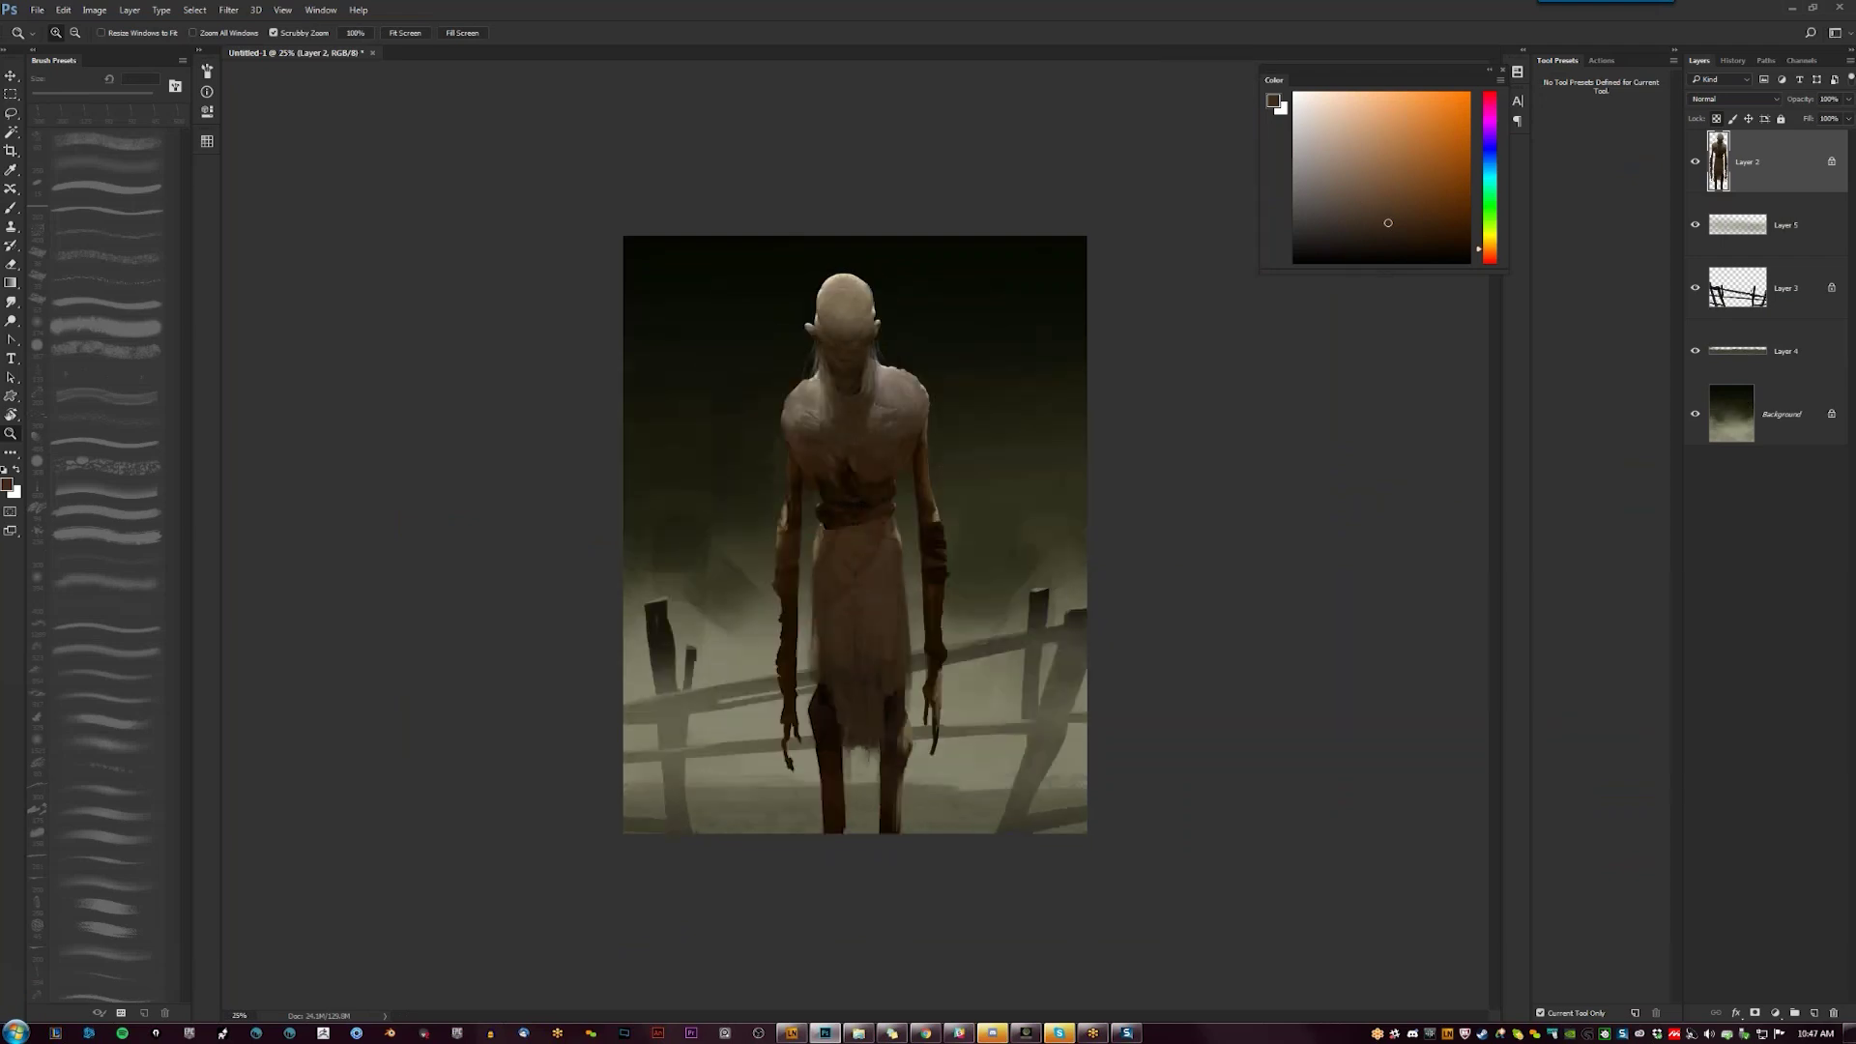
{"action": "key", "text": "ctrl+shift+h"}
{"action": "key", "text": "ctrl+plus"}
{"action": "key", "text": "b"}
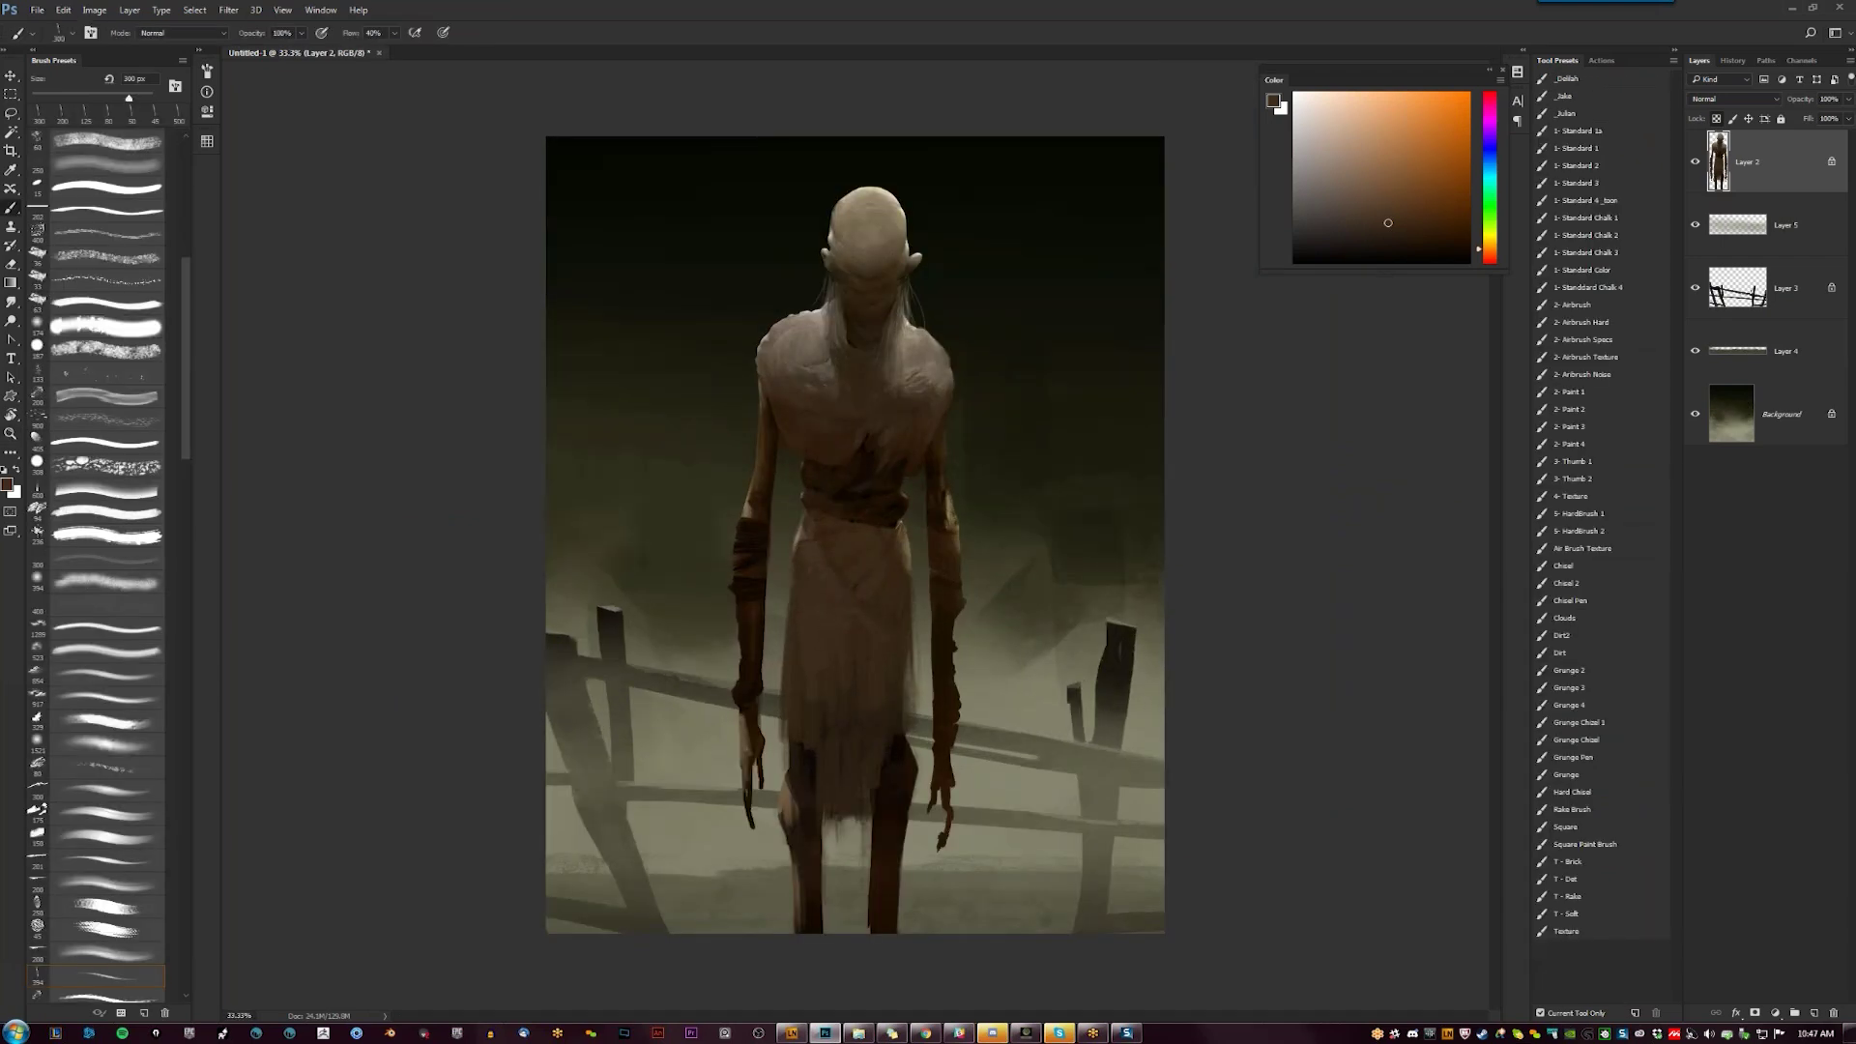
Shade the chest beside the long hair strands with tones sampled from the shoulder and chest, and check the whole figure
{"action": "left_click", "coordinate": [807, 317], "text": "alt"}
{"action": "left_click_drag", "start_coordinate": [834, 347], "coordinate": [829, 384]}
{"action": "left_click", "coordinate": [834, 410], "text": "alt"}
{"action": "key", "text": "z"}
{"action": "key", "text": "ctrl+minus"}
{"action": "key", "text": "ctrl+minus"}
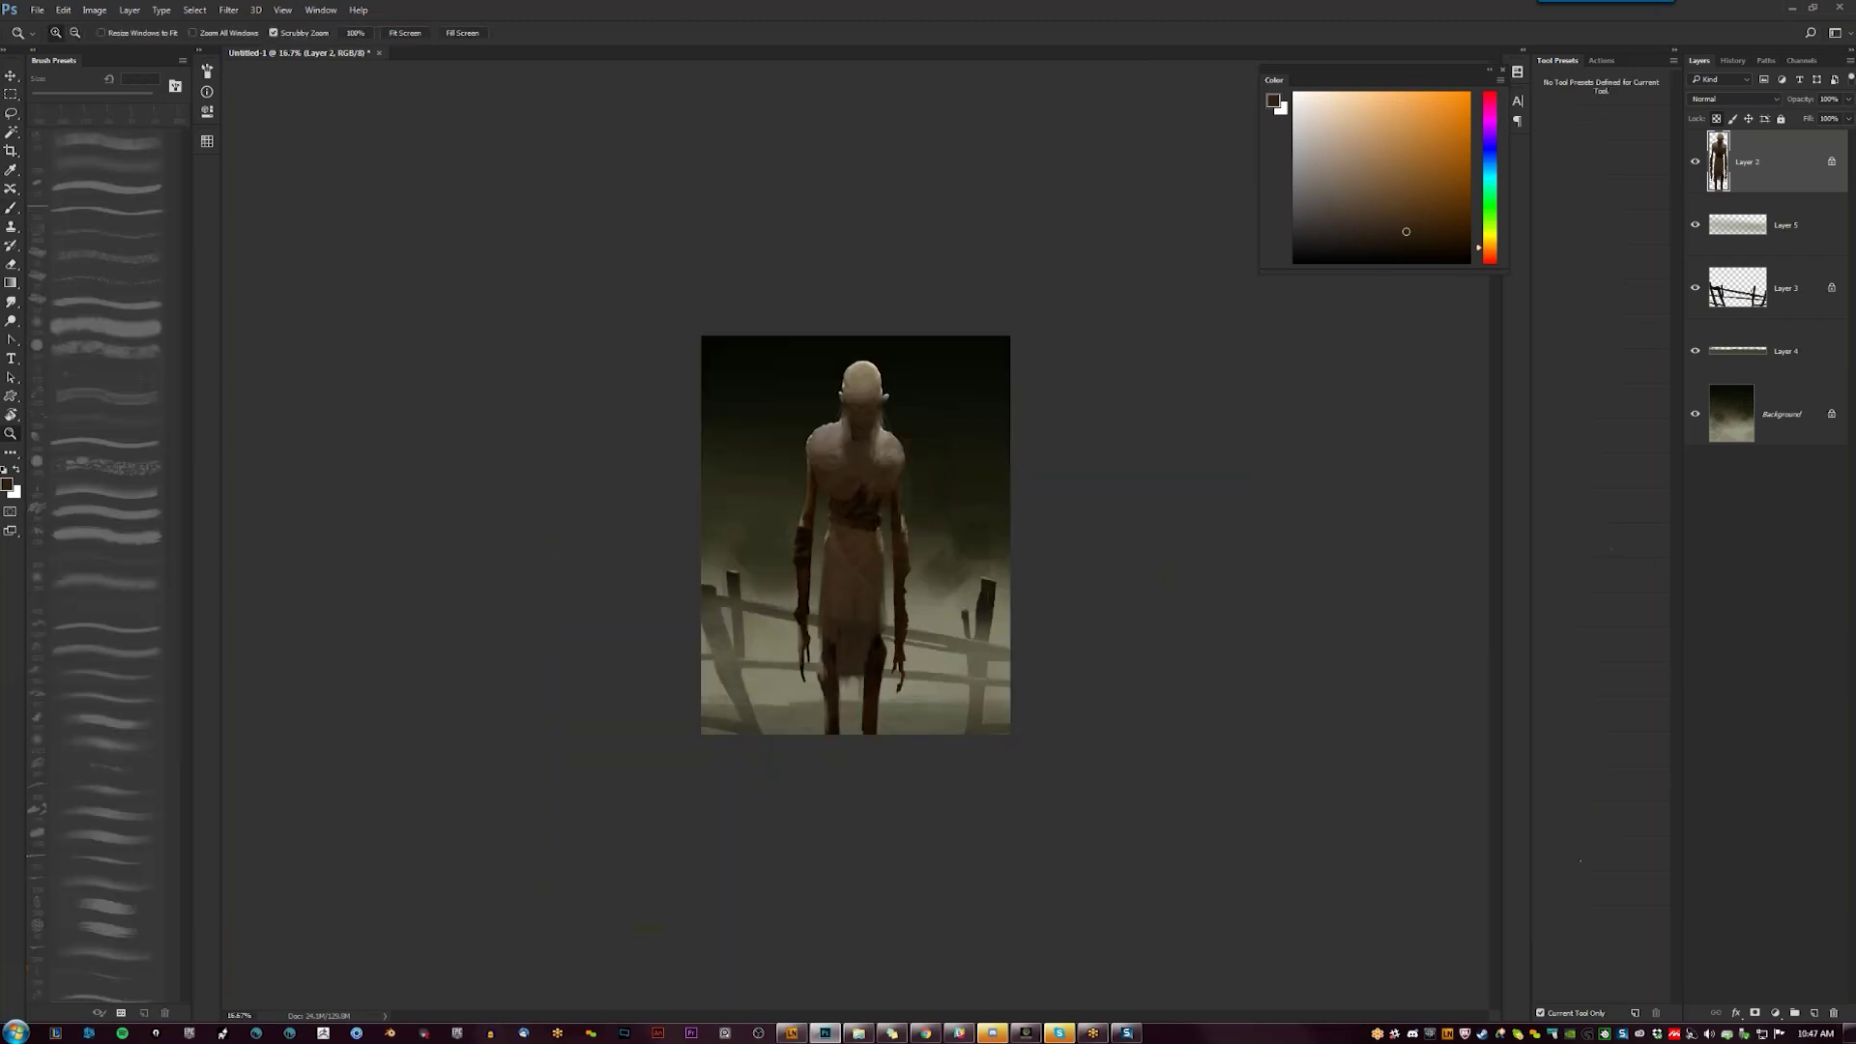
{"action": "key", "text": "ctrl+plus"}
{"action": "key", "text": "ctrl+plus"}
{"action": "key", "text": "b"}
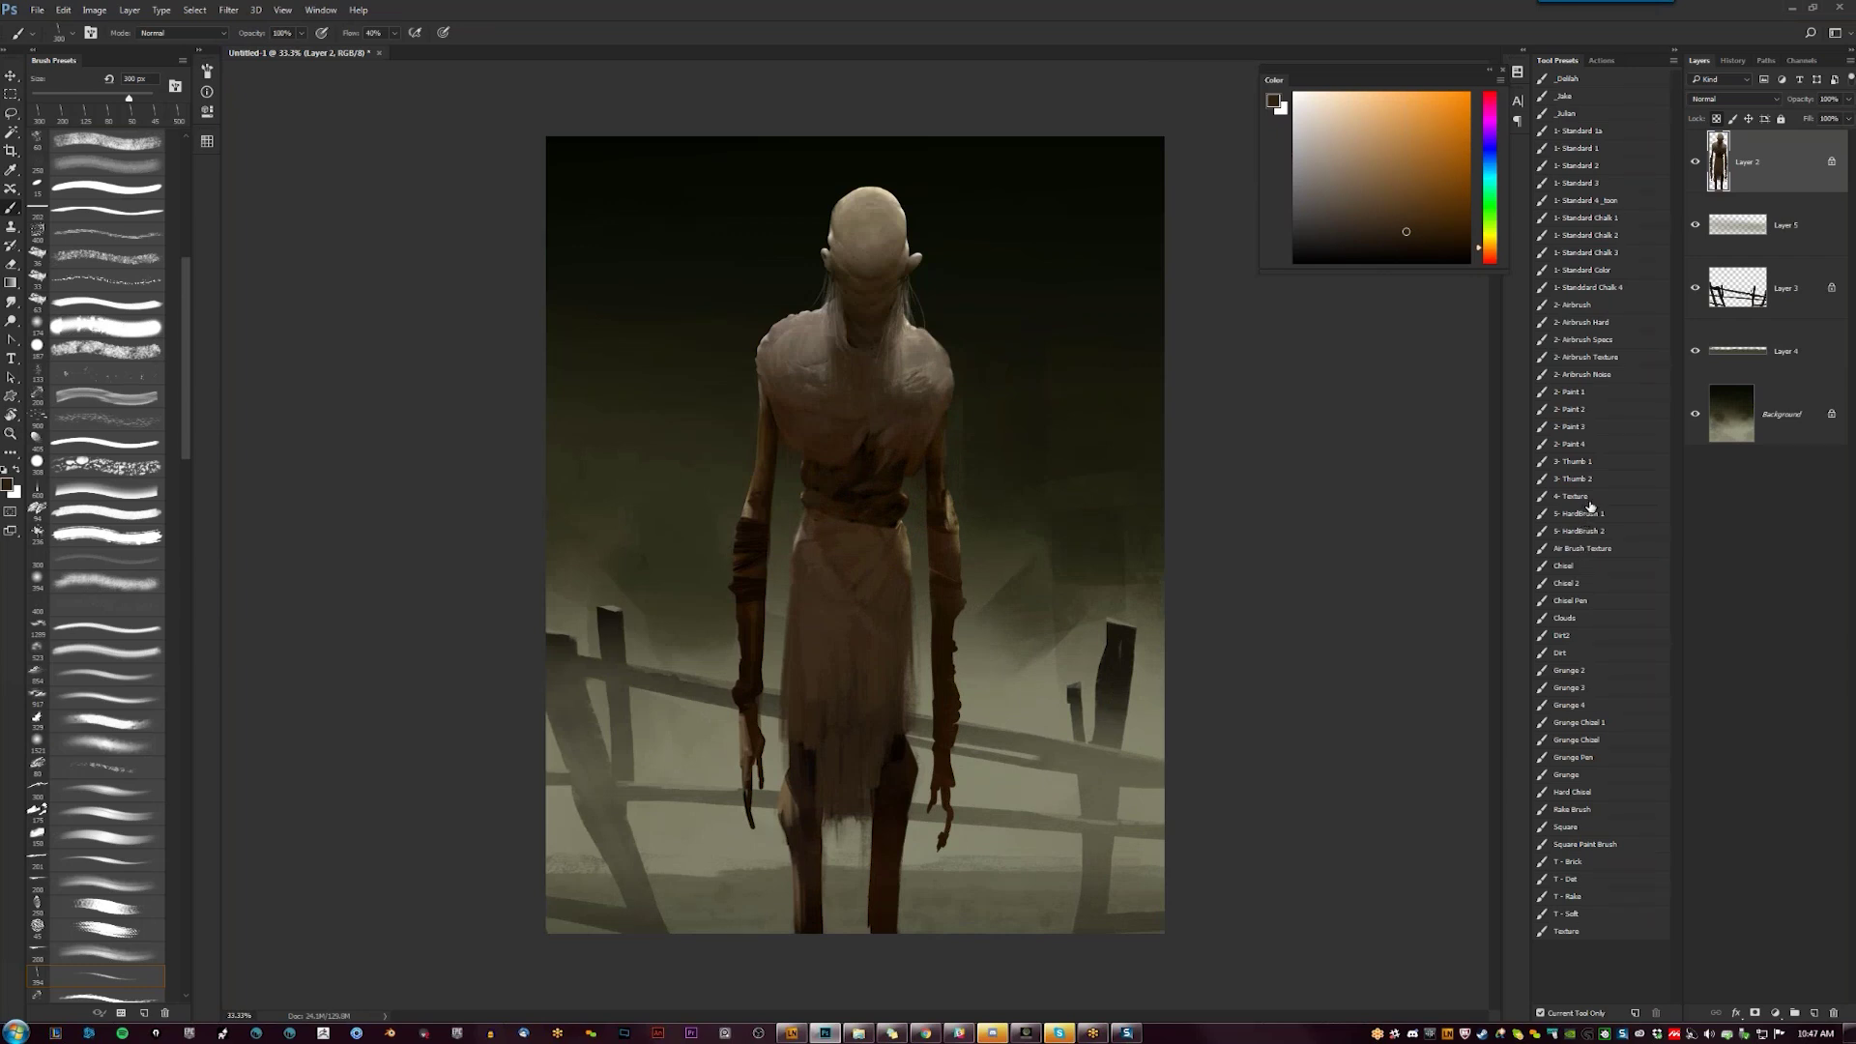
Glaze the torso above the waist cloth with saturated orange-brown using the 2- Airbrush preset
{"action": "left_click", "coordinate": [1619, 308]}
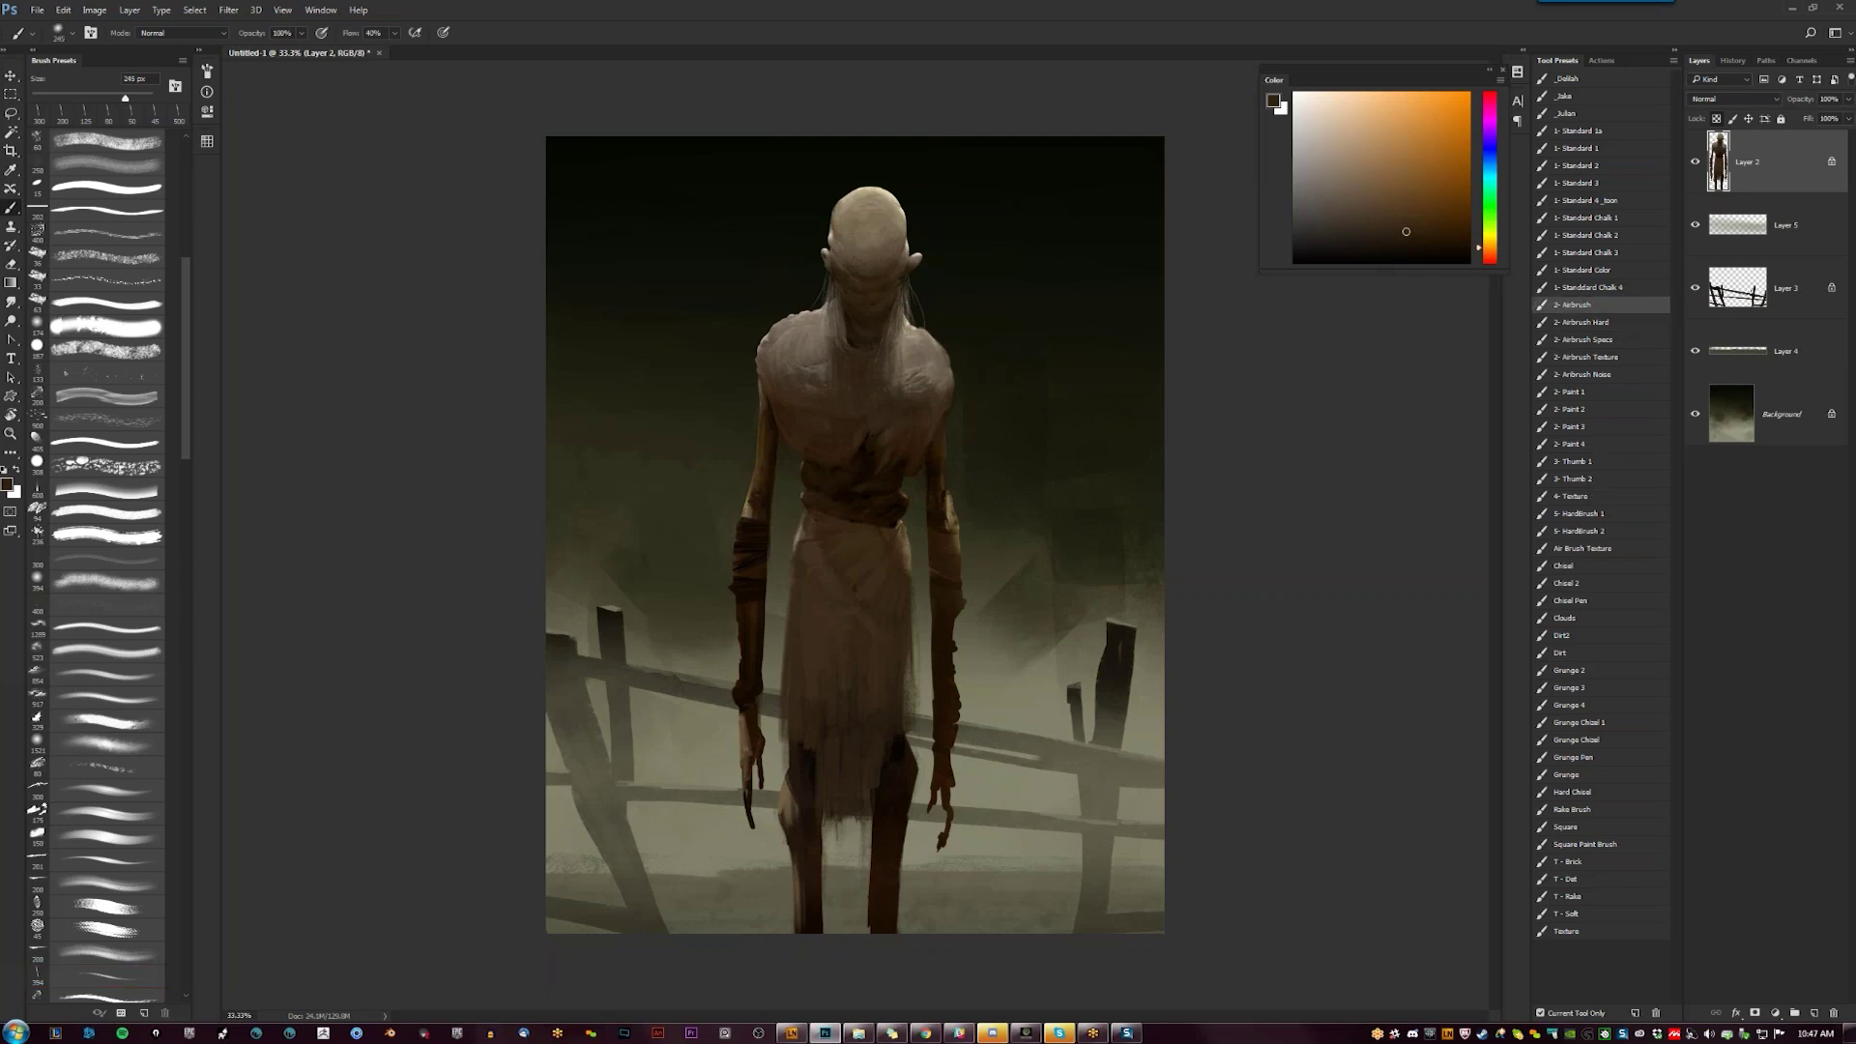
{"action": "key", "text": "d"}
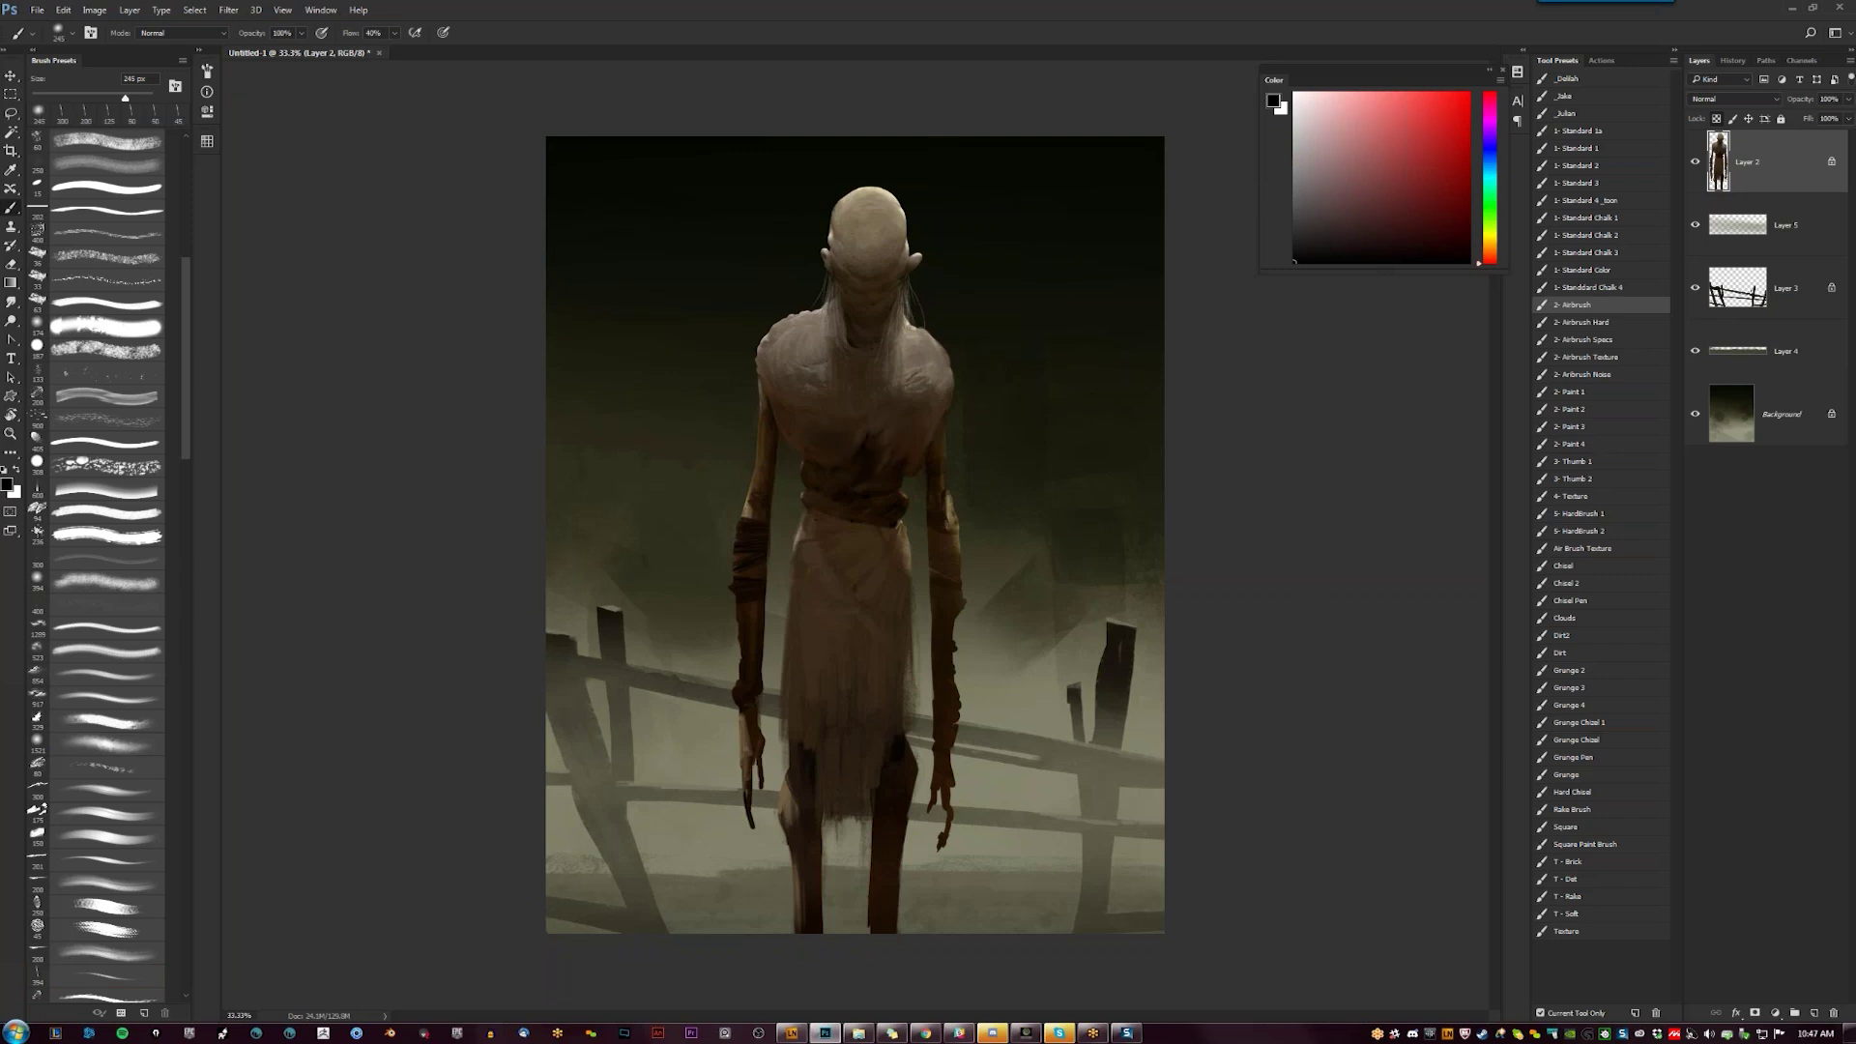
{"action": "left_click", "coordinate": [1490, 254]}
{"action": "mouse_move", "coordinate": [1360, 225]}
{"action": "left_mouse_down"}
{"action": "mouse_move", "coordinate": [1354, 189]}
{"action": "mouse_move", "coordinate": [1454, 201]}
{"action": "mouse_move", "coordinate": [1479, 160]}
{"action": "mouse_move", "coordinate": [1468, 178]}
{"action": "left_mouse_up"}
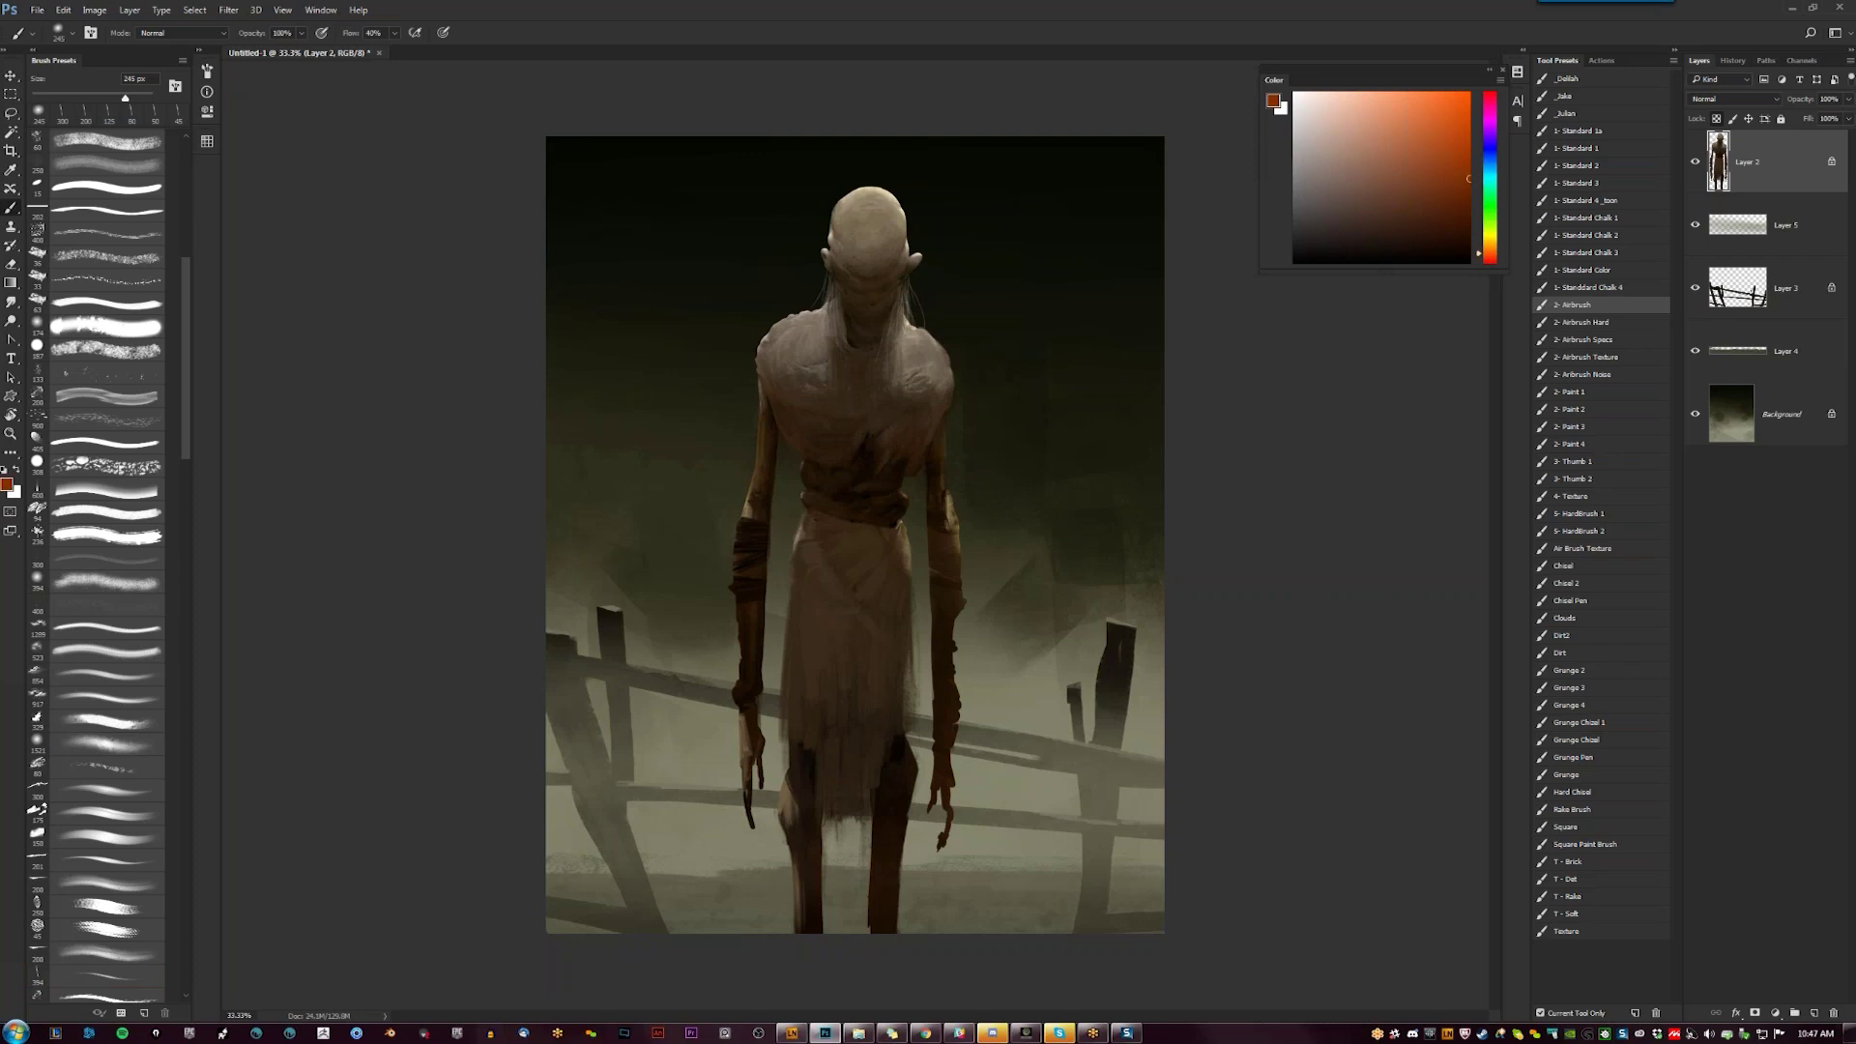
{"action": "key", "text": "bracketright"}
{"action": "key", "text": "bracketright"}
{"action": "key", "text": "bracketright"}
{"action": "left_click", "coordinate": [873, 454]}
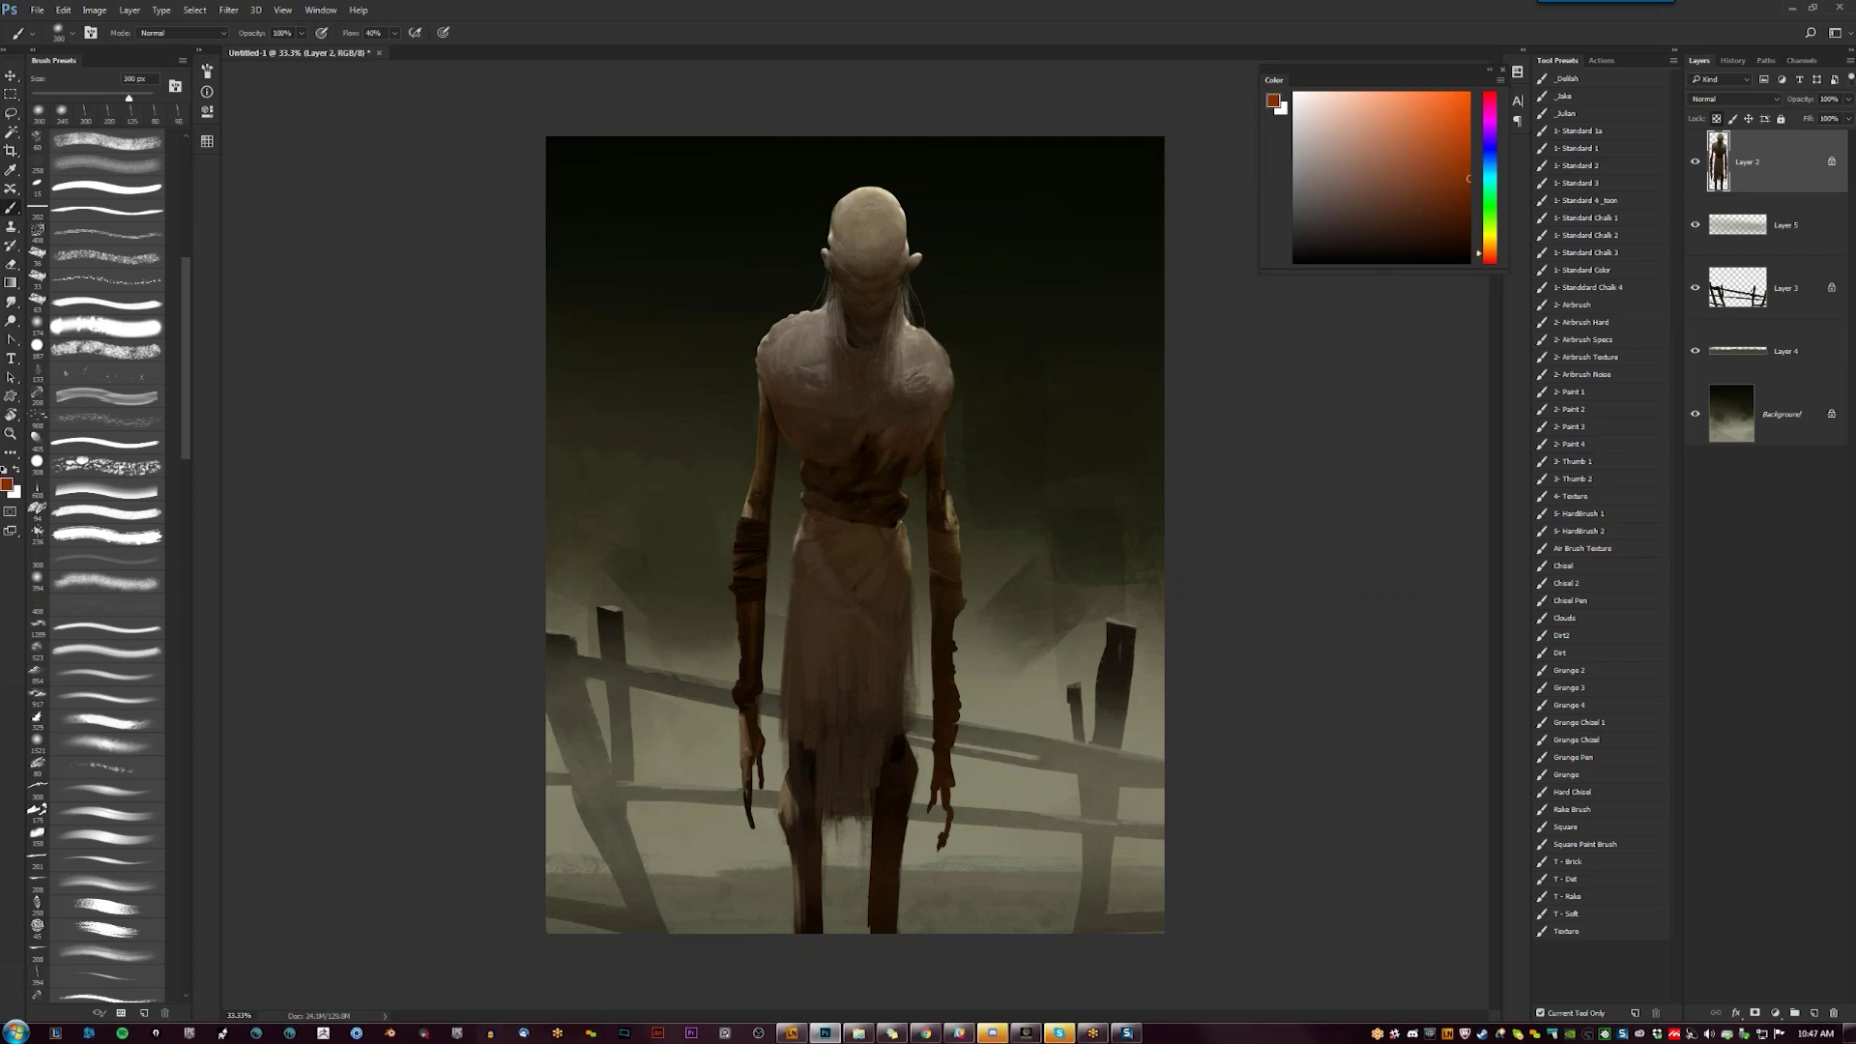
Tint the forearms, hands and legs orange-brown with the airbrush, enlarging it to 800 px
{"action": "key", "text": "slash"}
{"action": "key", "text": "slash"}
{"action": "left_click_drag", "start_coordinate": [759, 539], "coordinate": [750, 658]}
{"action": "key", "text": "bracketright"}
{"action": "key", "text": "bracketright"}
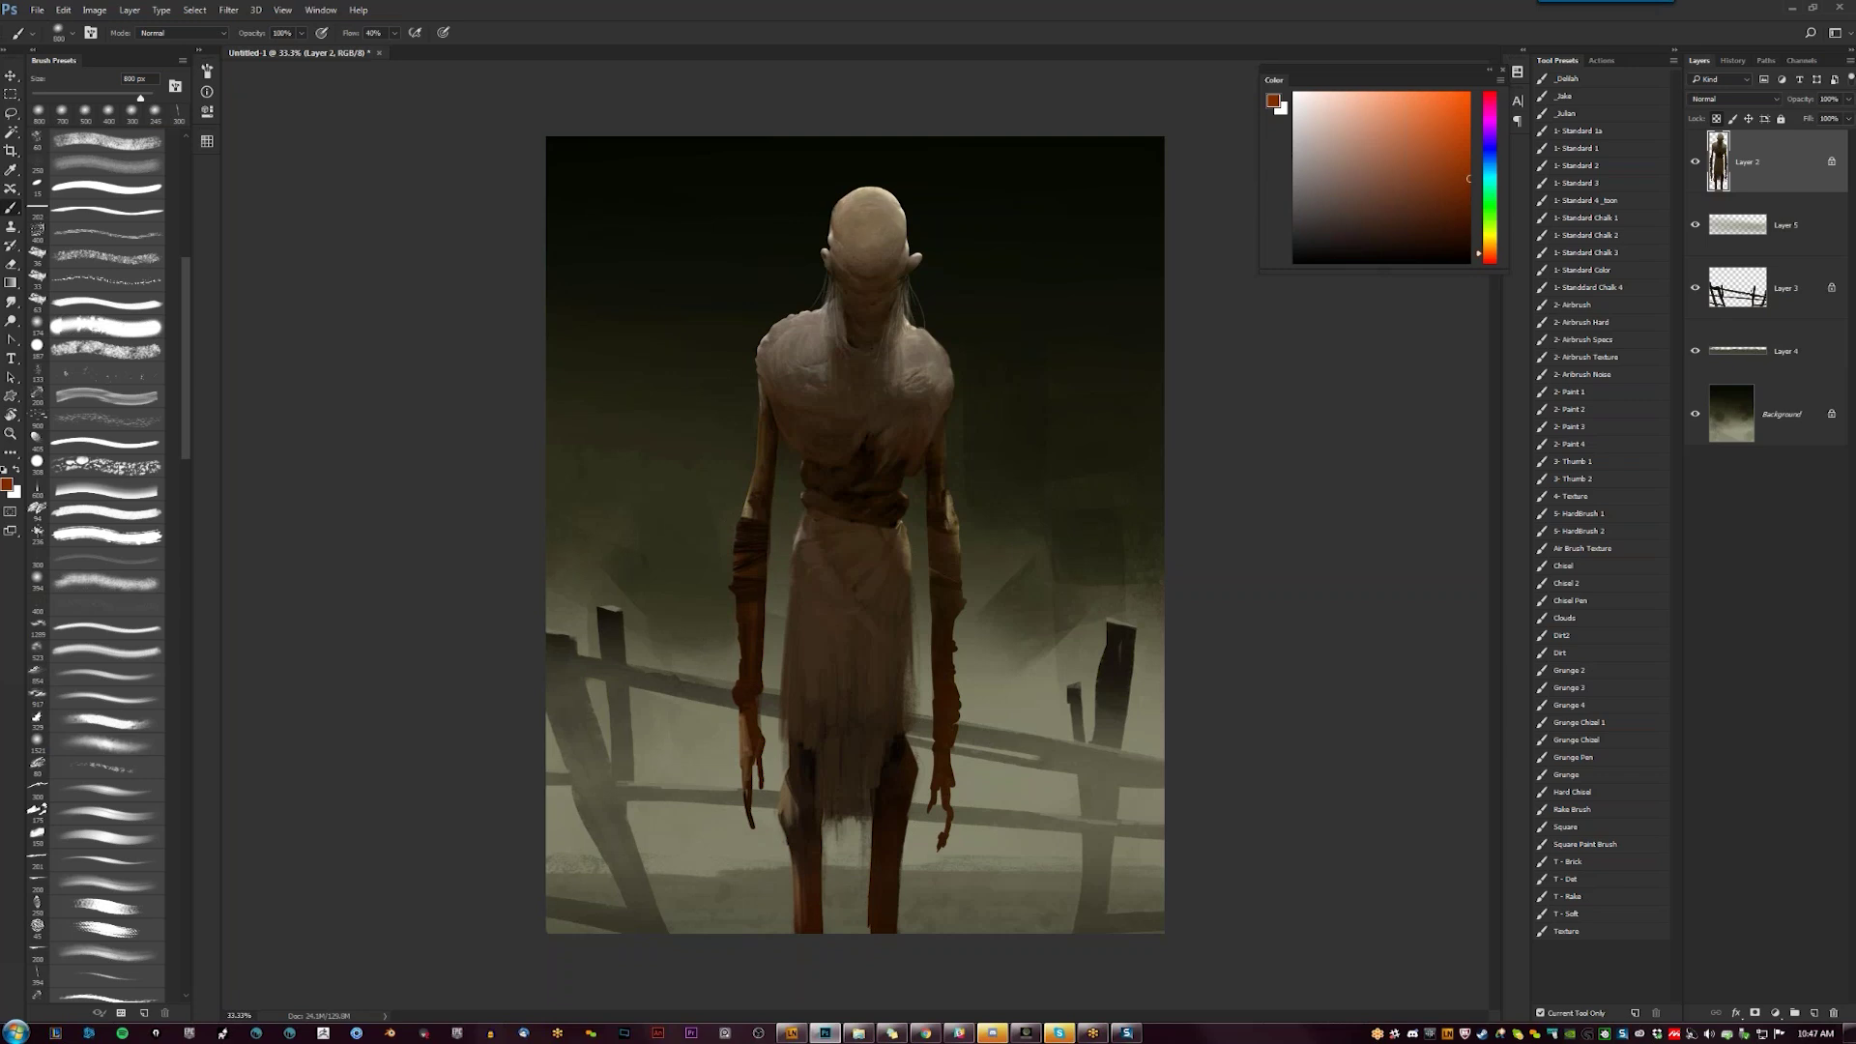
Test pale peach airbrush light on the head and on the outer forearm, undoing unwanted strokes
{"action": "left_click", "coordinate": [1341, 100]}
{"action": "left_click", "coordinate": [834, 193]}
{"action": "key", "text": "ctrl+z"}
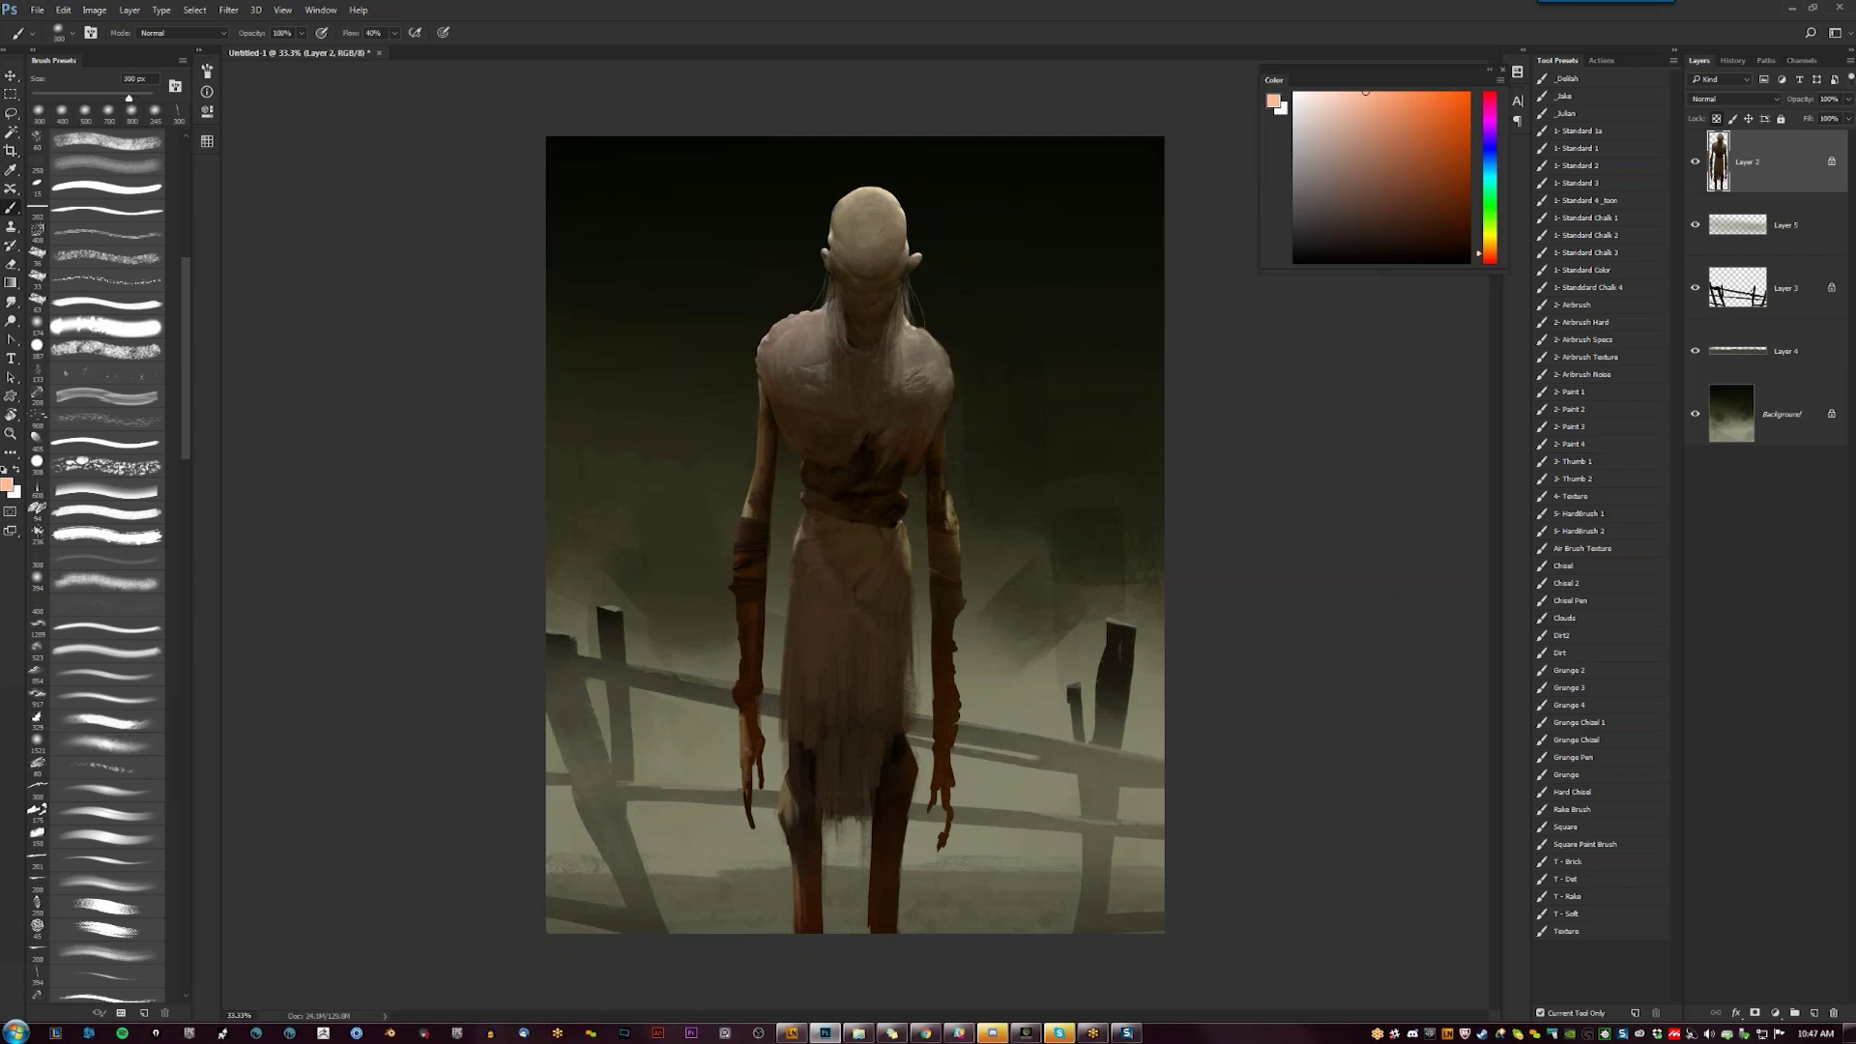
{"action": "key", "text": "ctrl+z"}
{"action": "left_click", "coordinate": [951, 549]}
{"action": "key", "text": "ctrl+z"}
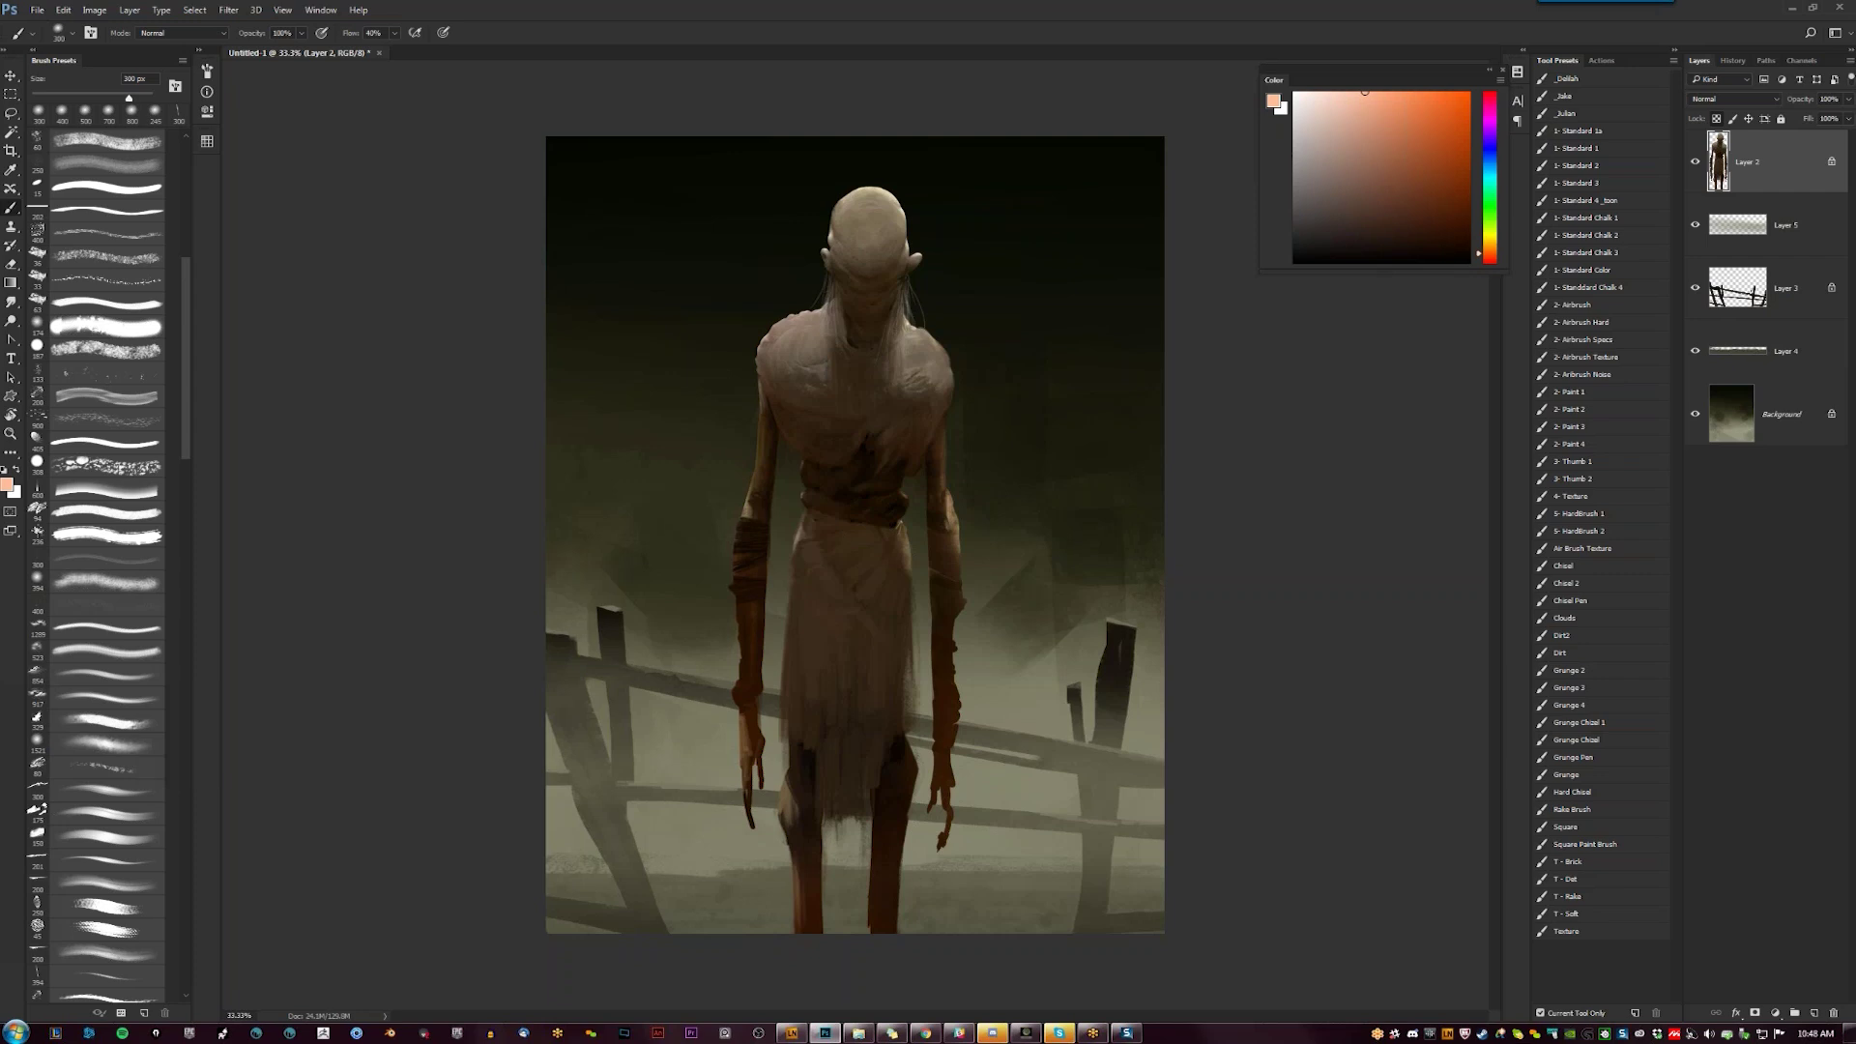
Tint the fence on Layer 3 with pale peach and orange-brown, enlarging the airbrush to 1300 px
{"action": "left_click", "coordinate": [1789, 302]}
{"action": "left_click", "coordinate": [556, 663]}
{"action": "key", "text": "bracketright"}
{"action": "key", "text": "bracketright"}
{"action": "key", "text": "bracketright"}
{"action": "key", "text": "bracketright"}
{"action": "key", "text": "bracketright"}
{"action": "key", "text": "bracketright"}
{"action": "key", "text": "bracketright"}
{"action": "key", "text": "bracketright"}
{"action": "key", "text": "bracketright"}
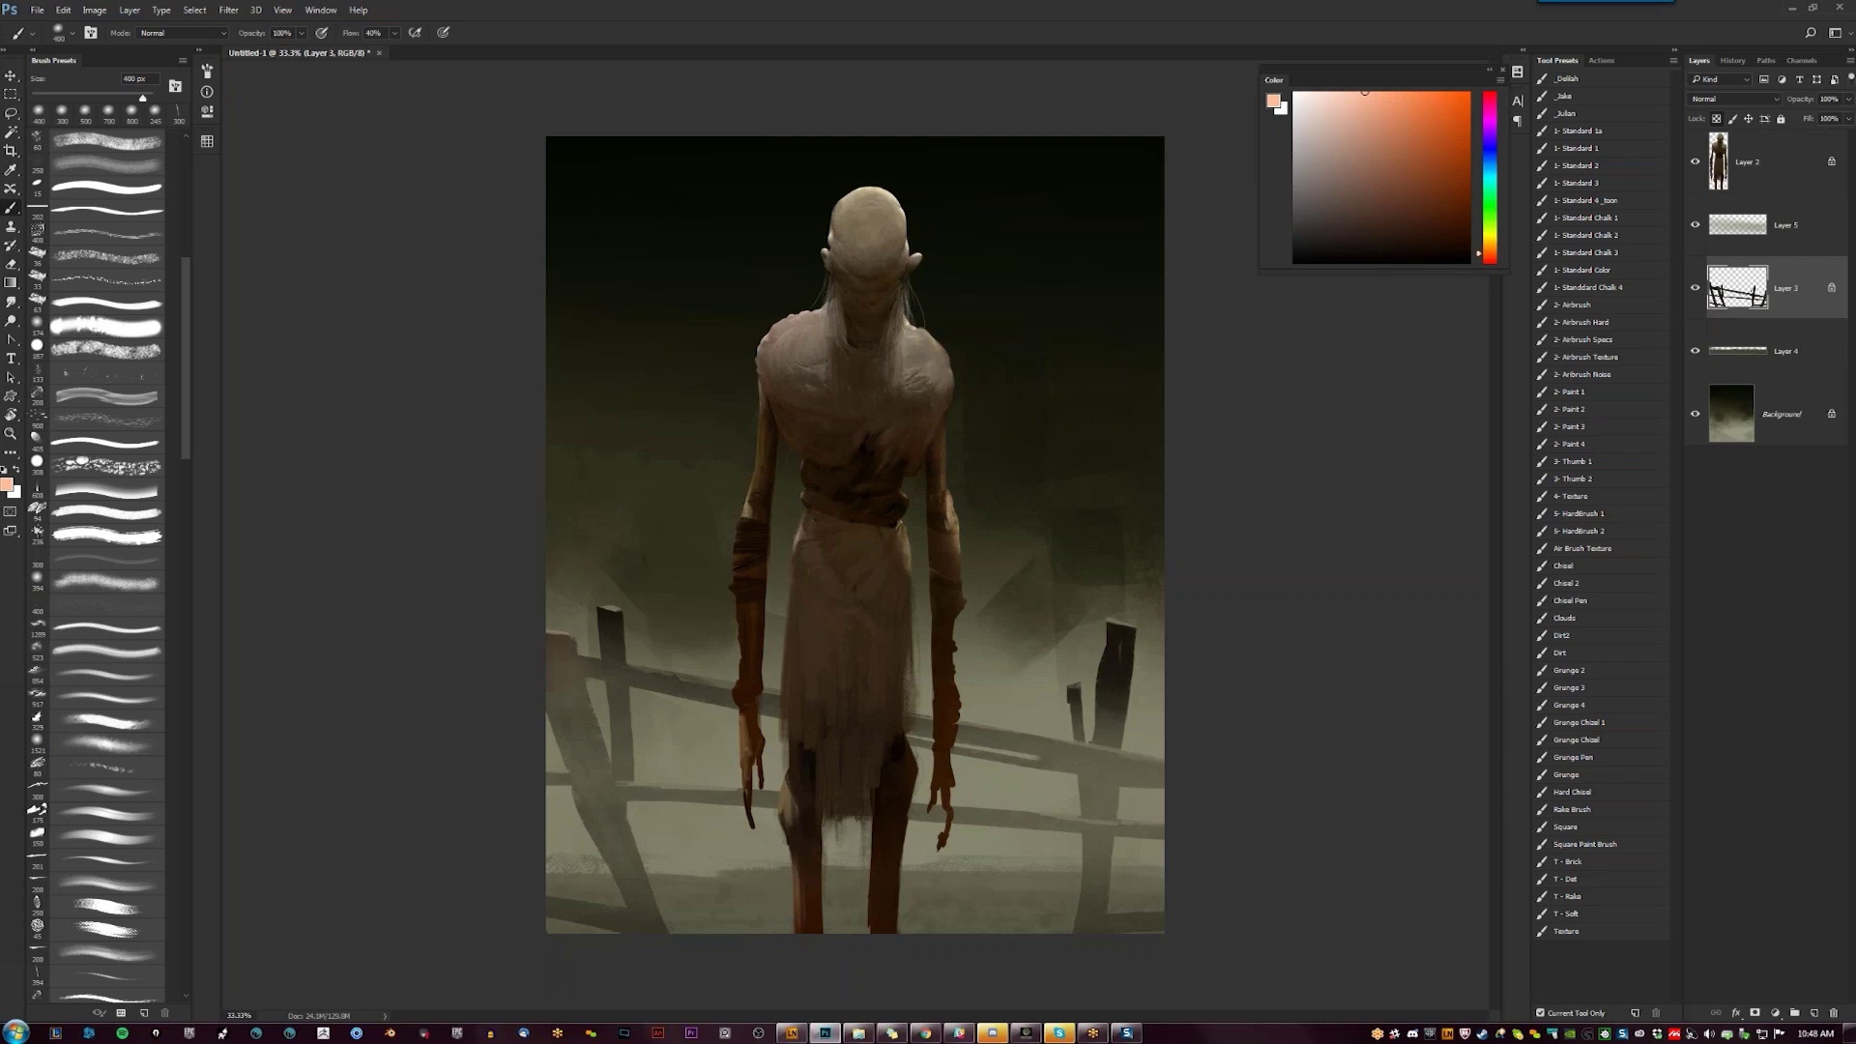
{"action": "left_click", "coordinate": [557, 663]}
{"action": "mouse_move", "coordinate": [957, 725]}
{"action": "left_mouse_down"}
{"action": "mouse_move", "coordinate": [580, 677]}
{"action": "mouse_move", "coordinate": [1117, 657]}
{"action": "mouse_move", "coordinate": [431, 725]}
{"action": "mouse_move", "coordinate": [1128, 688]}
{"action": "left_mouse_up"}
{"action": "key", "text": "ctrl+z"}
{"action": "left_click_drag", "start_coordinate": [1451, 160], "coordinate": [1468, 184]}
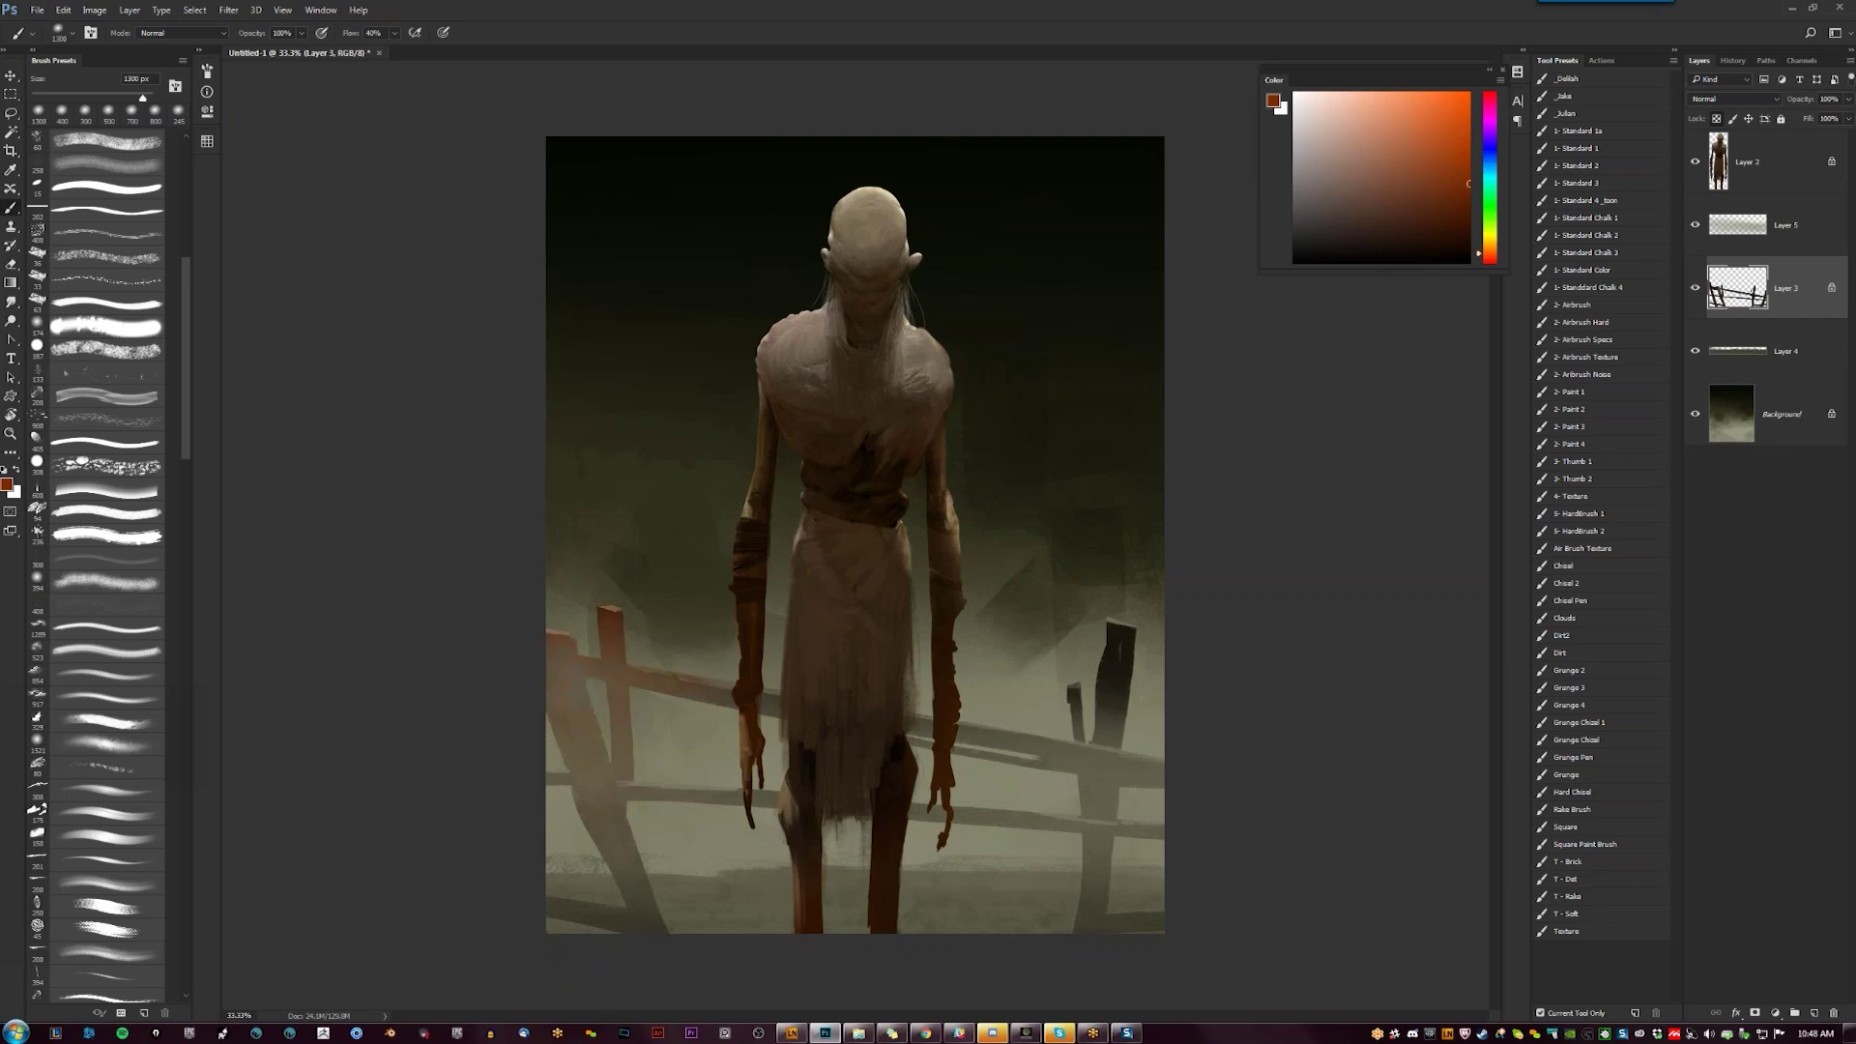
{"action": "left_click", "coordinate": [1468, 228]}
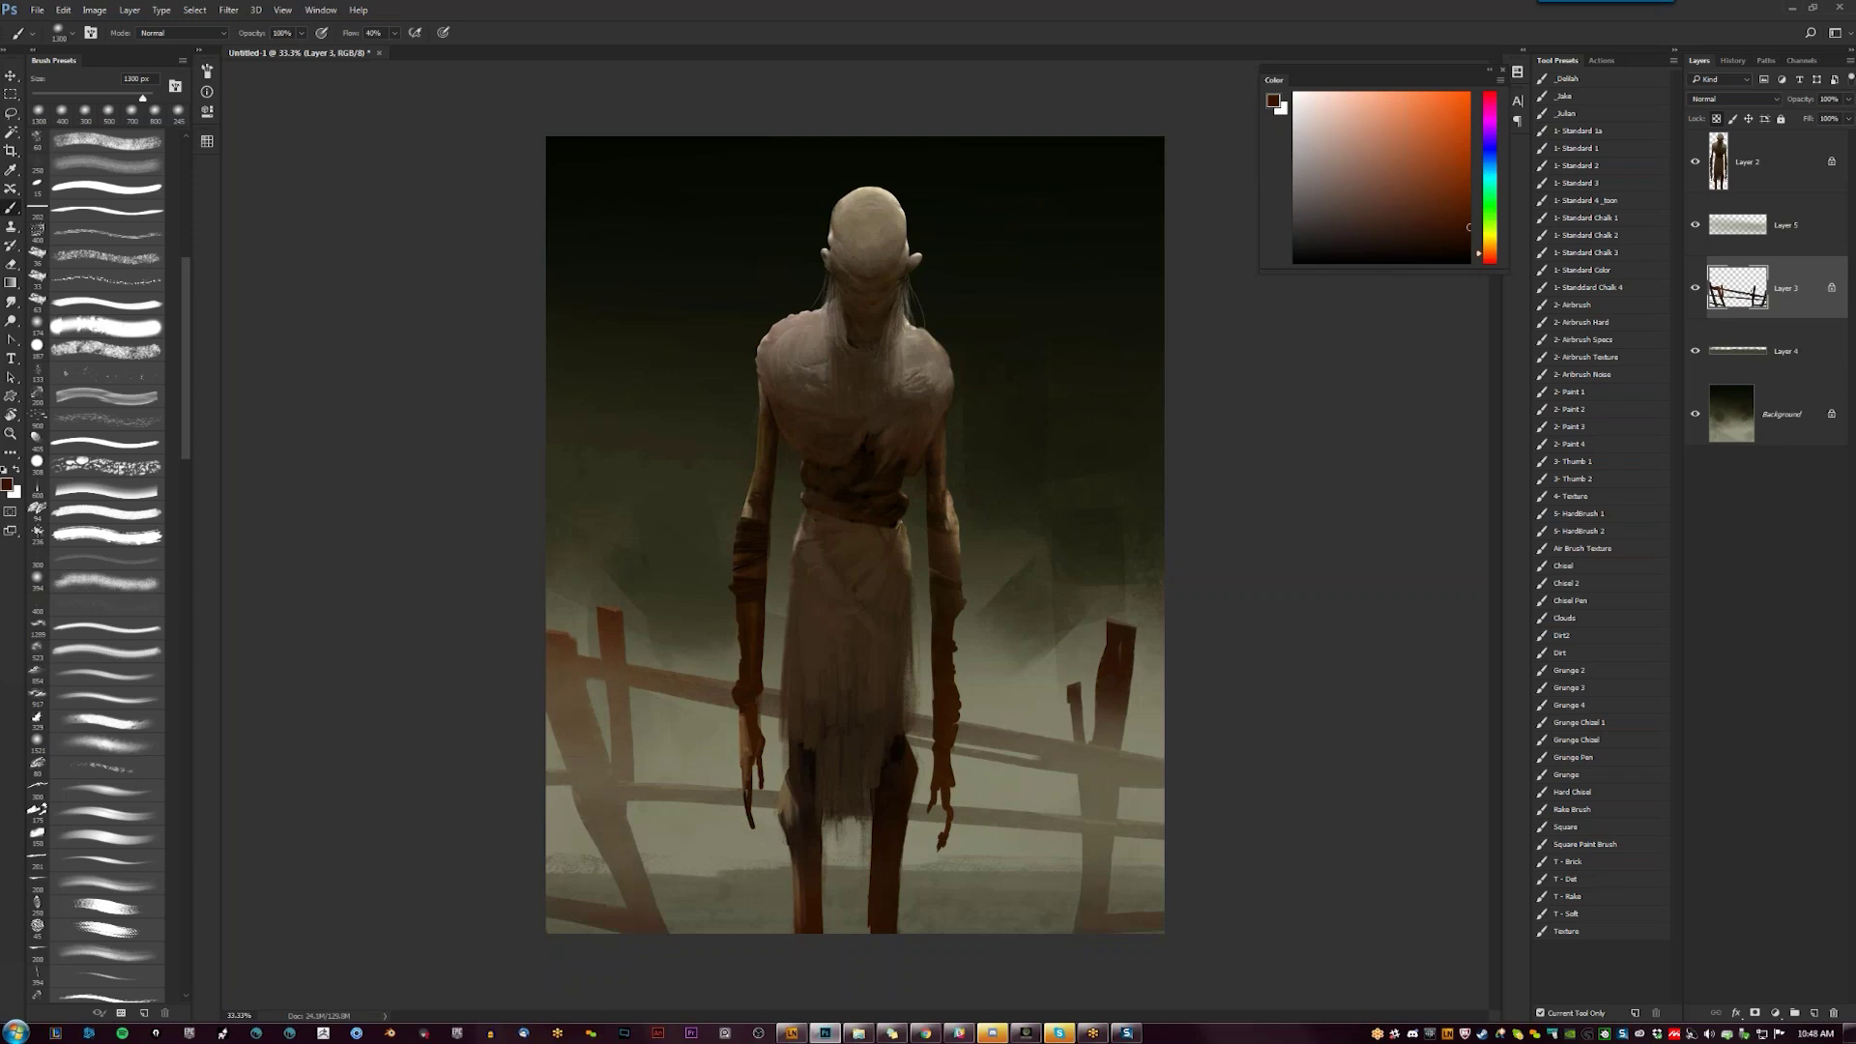
Lay orange-brown gradients upward over the lower half of the Background layer
{"action": "left_click", "coordinate": [1779, 433]}
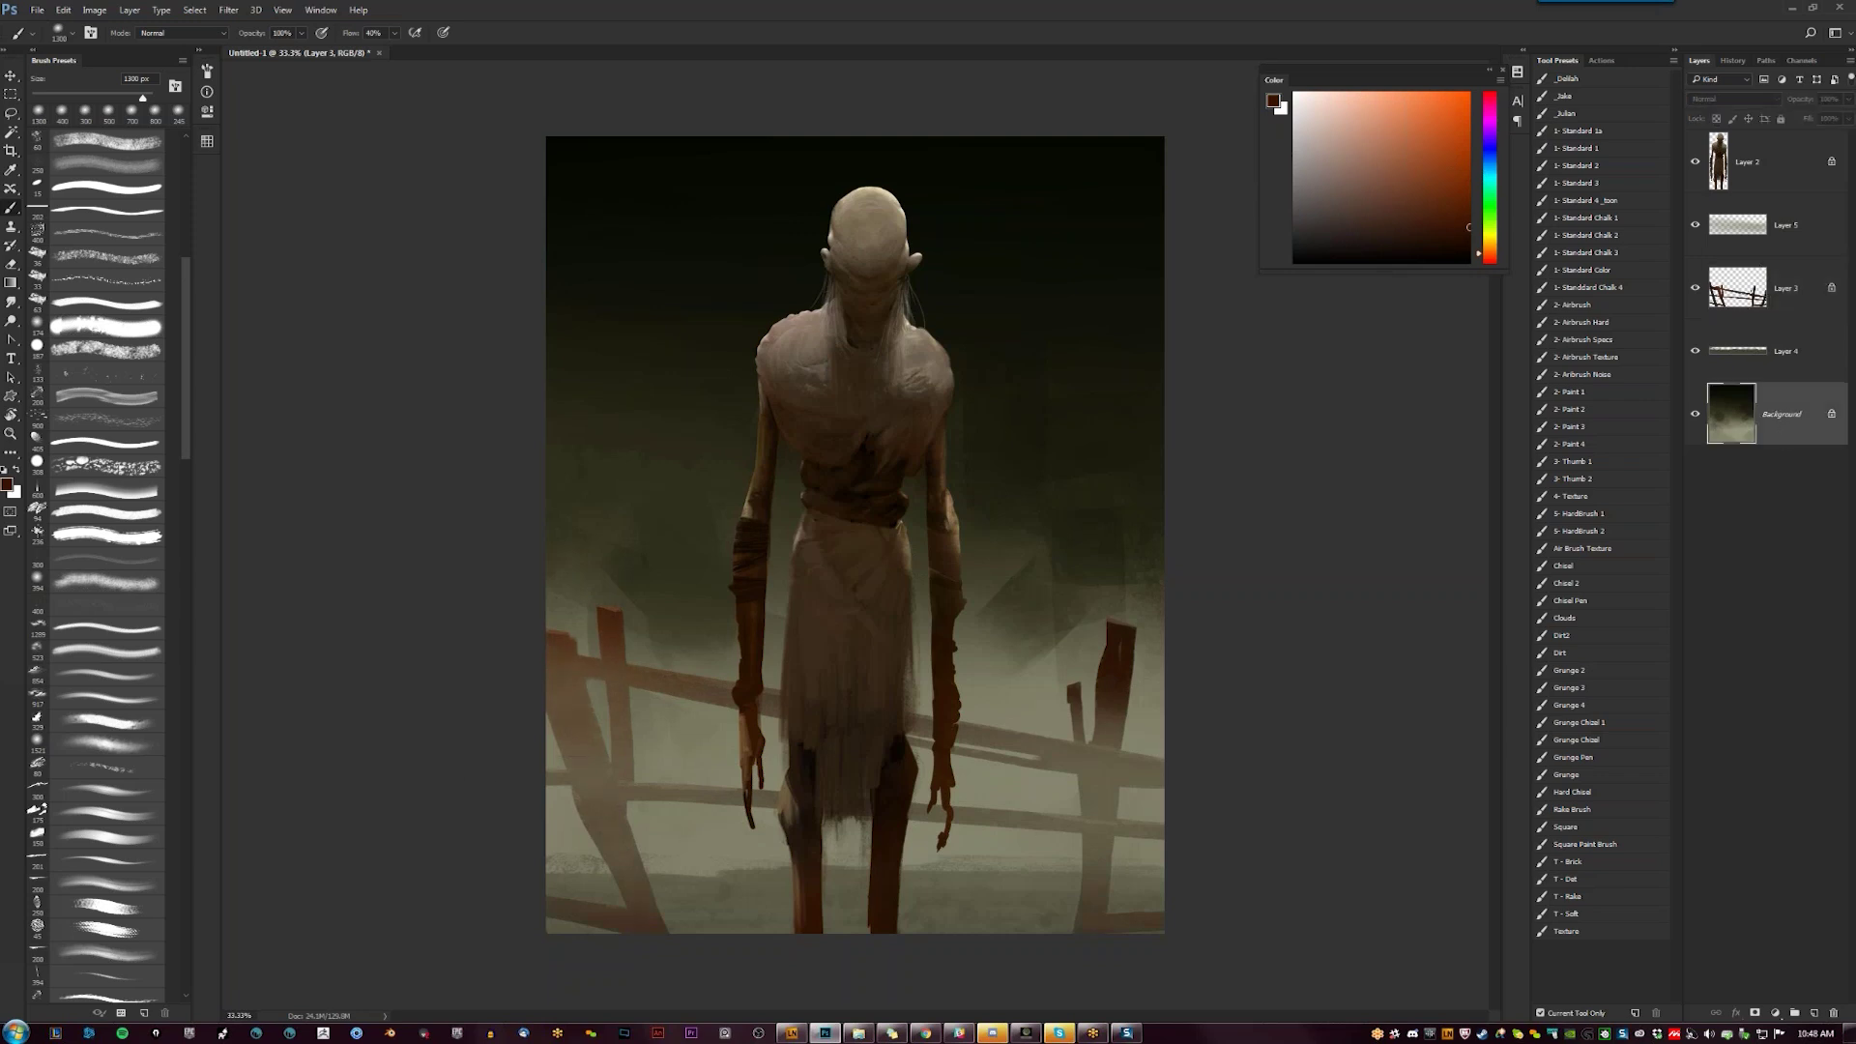
{"action": "key", "text": "g"}
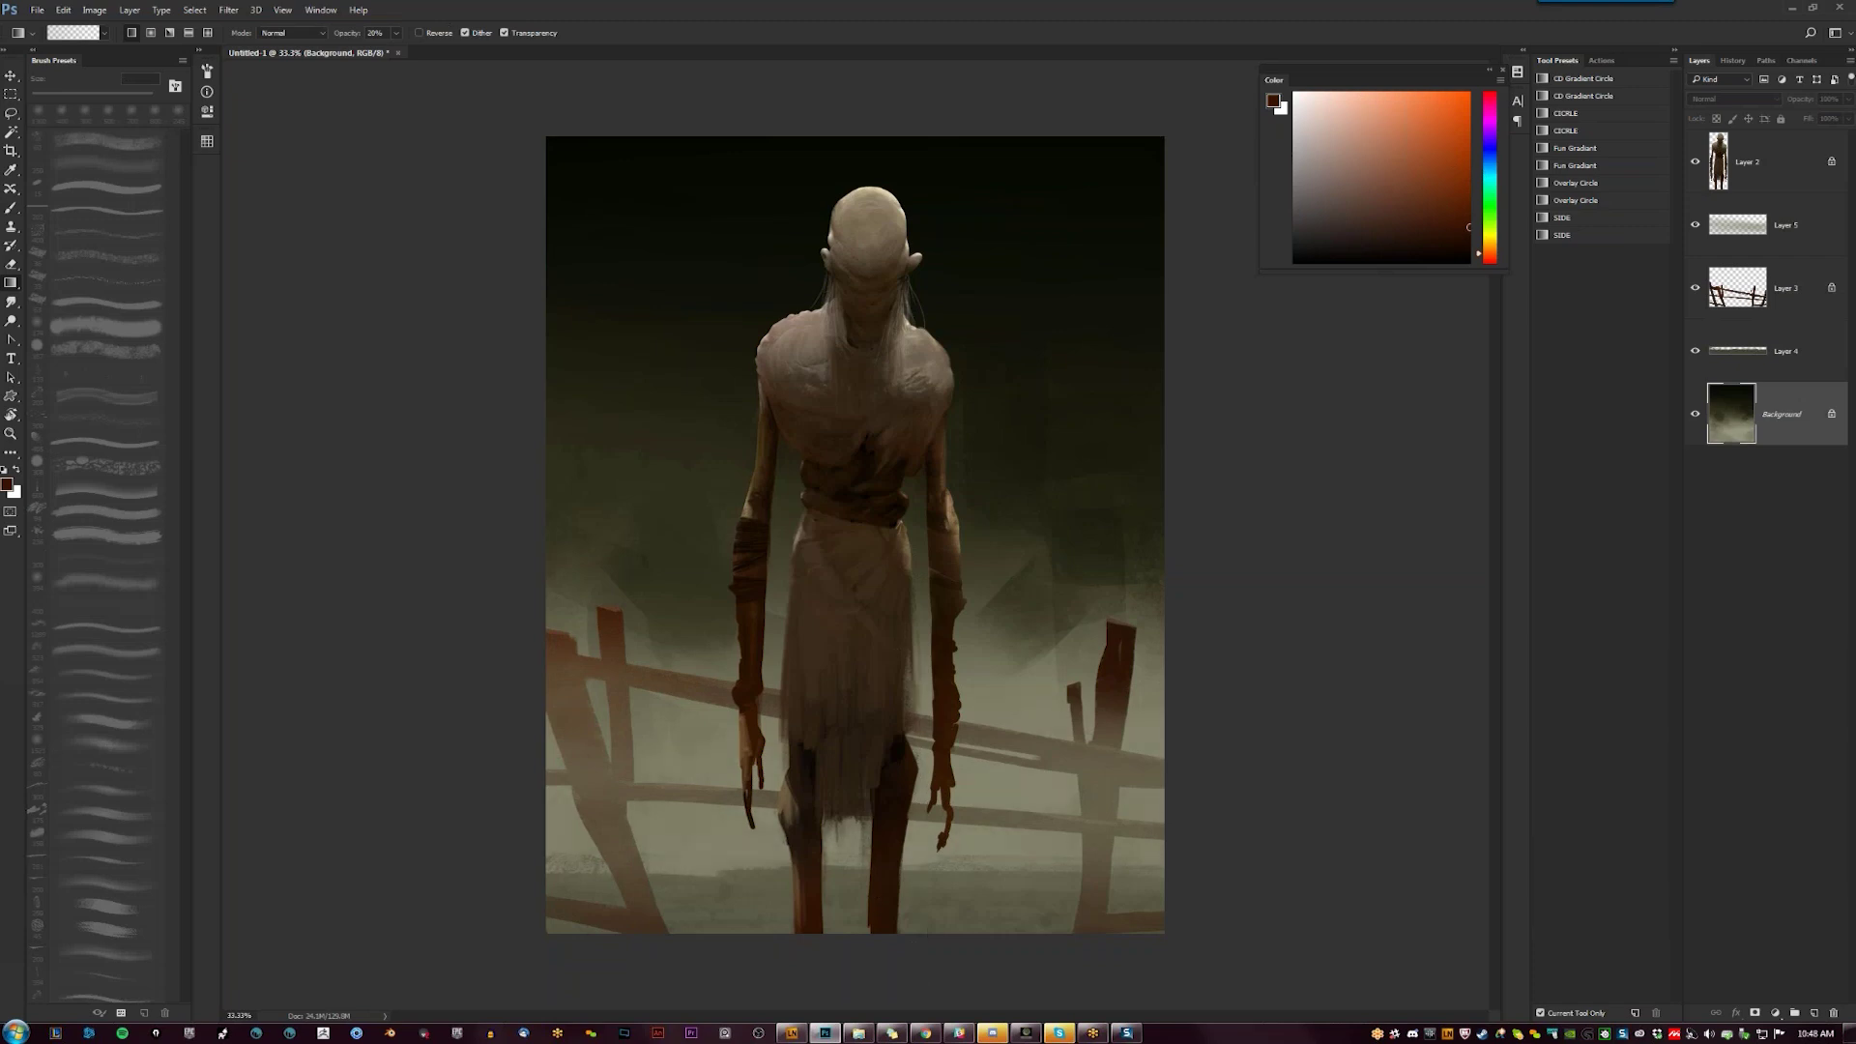
{"action": "left_click", "coordinate": [1469, 186]}
{"action": "left_click_drag", "start_coordinate": [856, 981], "coordinate": [869, 552]}
{"action": "left_click_drag", "start_coordinate": [850, 862], "coordinate": [888, 471]}
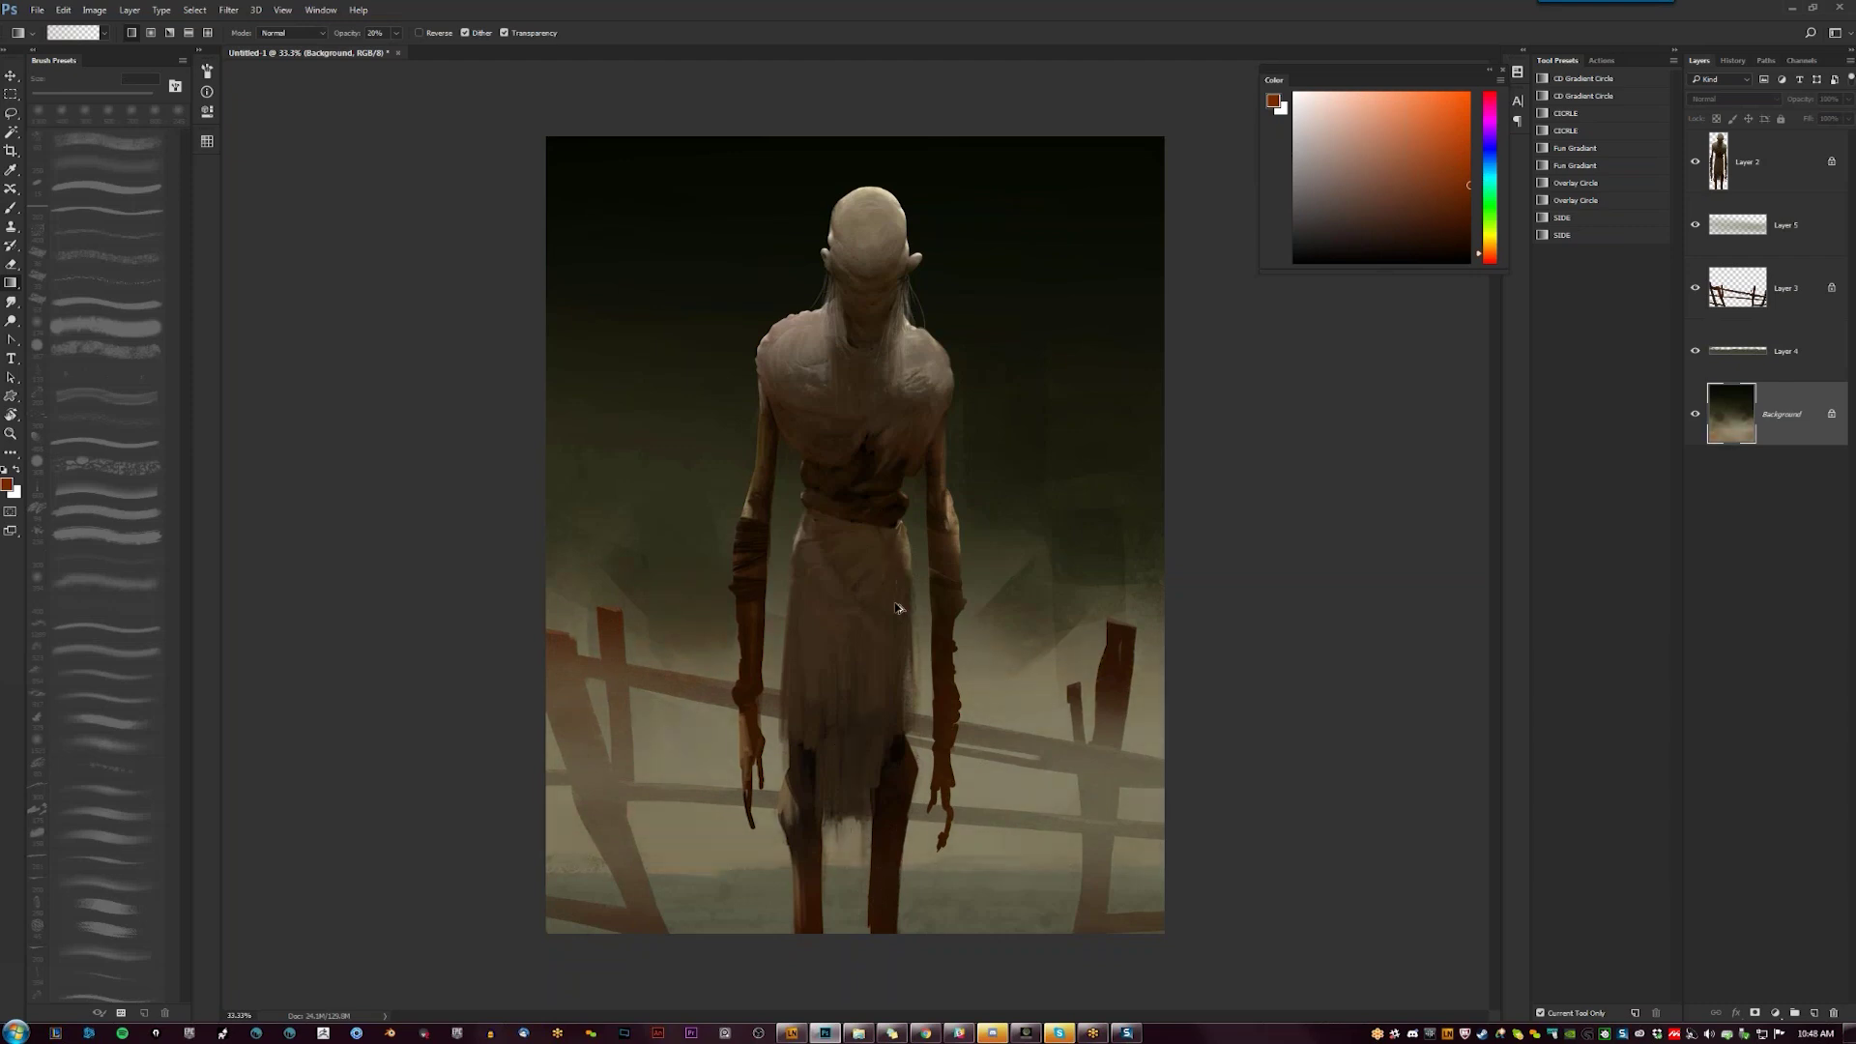
{"action": "right_click", "coordinate": [760, 752]}
{"action": "left_click", "coordinate": [1201, 540]}
{"action": "left_click_drag", "start_coordinate": [844, 783], "coordinate": [833, 926]}
Darken the fence with black and pick a dark red for the ground strip on Layer 4
{"action": "left_click", "coordinate": [1796, 288]}
{"action": "key", "text": "b"}
{"action": "key", "text": "d"}
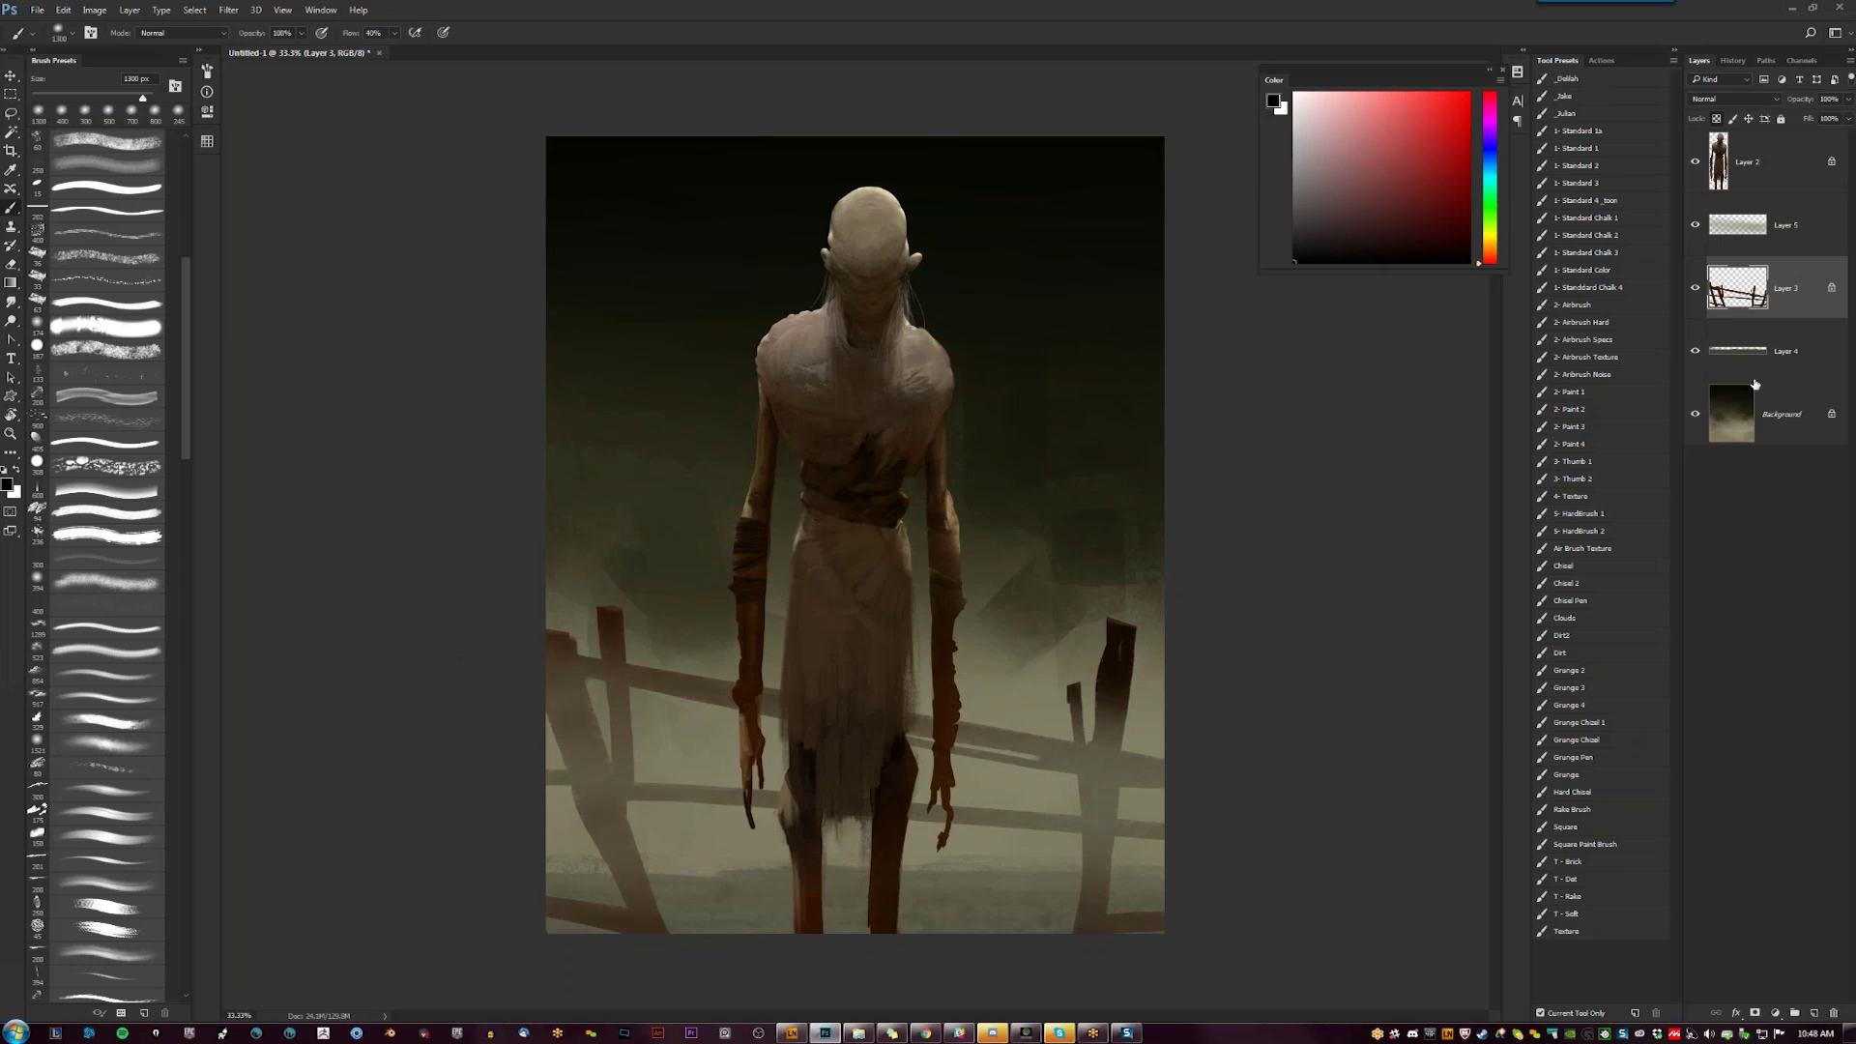
{"action": "left_click", "coordinate": [1781, 352]}
{"action": "mouse_move", "coordinate": [1458, 191]}
{"action": "left_mouse_down"}
{"action": "mouse_move", "coordinate": [1426, 182]}
{"action": "mouse_move", "coordinate": [1426, 200]}
{"action": "left_mouse_up"}
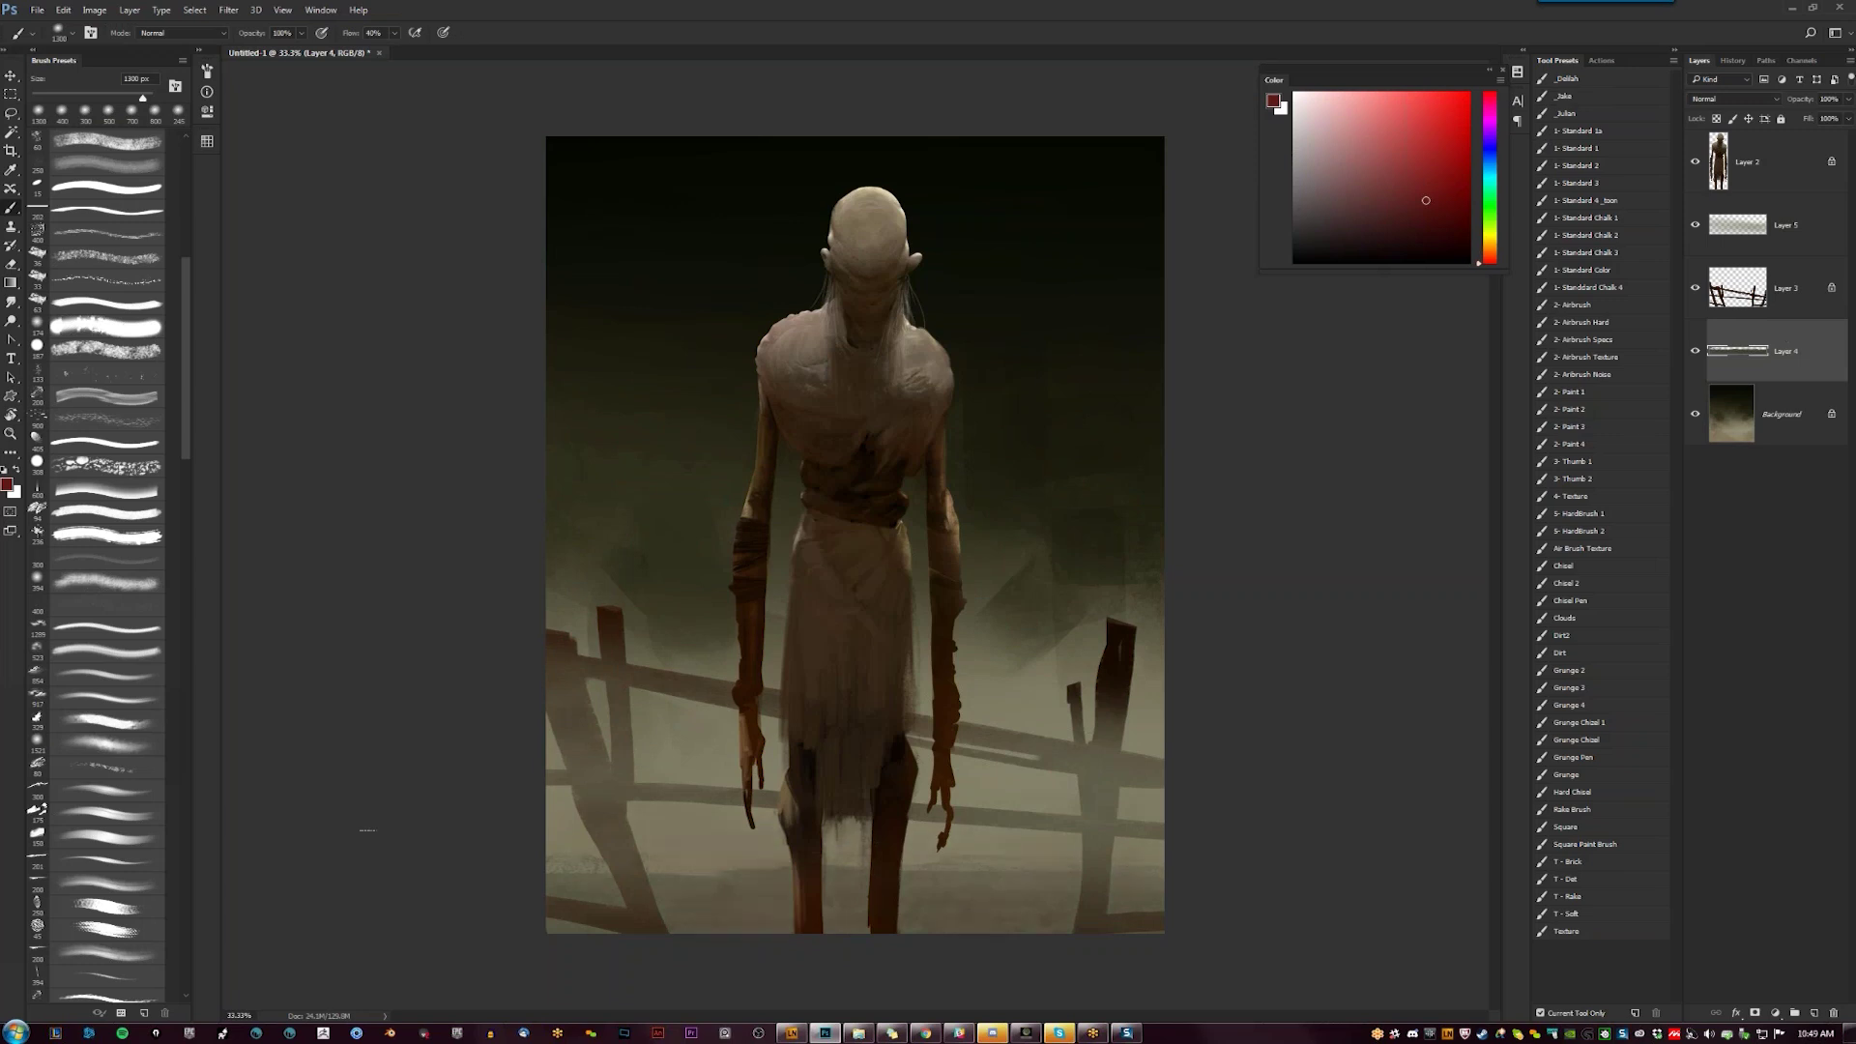
{"action": "key", "text": "slash"}
Step back through the recent tinting edits on the ground strip, fence and background
{"action": "key", "text": "ctrl+alt+z"}
{"action": "key", "text": "ctrl+alt+z"}
{"action": "key", "text": "ctrl+alt+z"}
{"action": "key", "text": "ctrl+alt+z"}
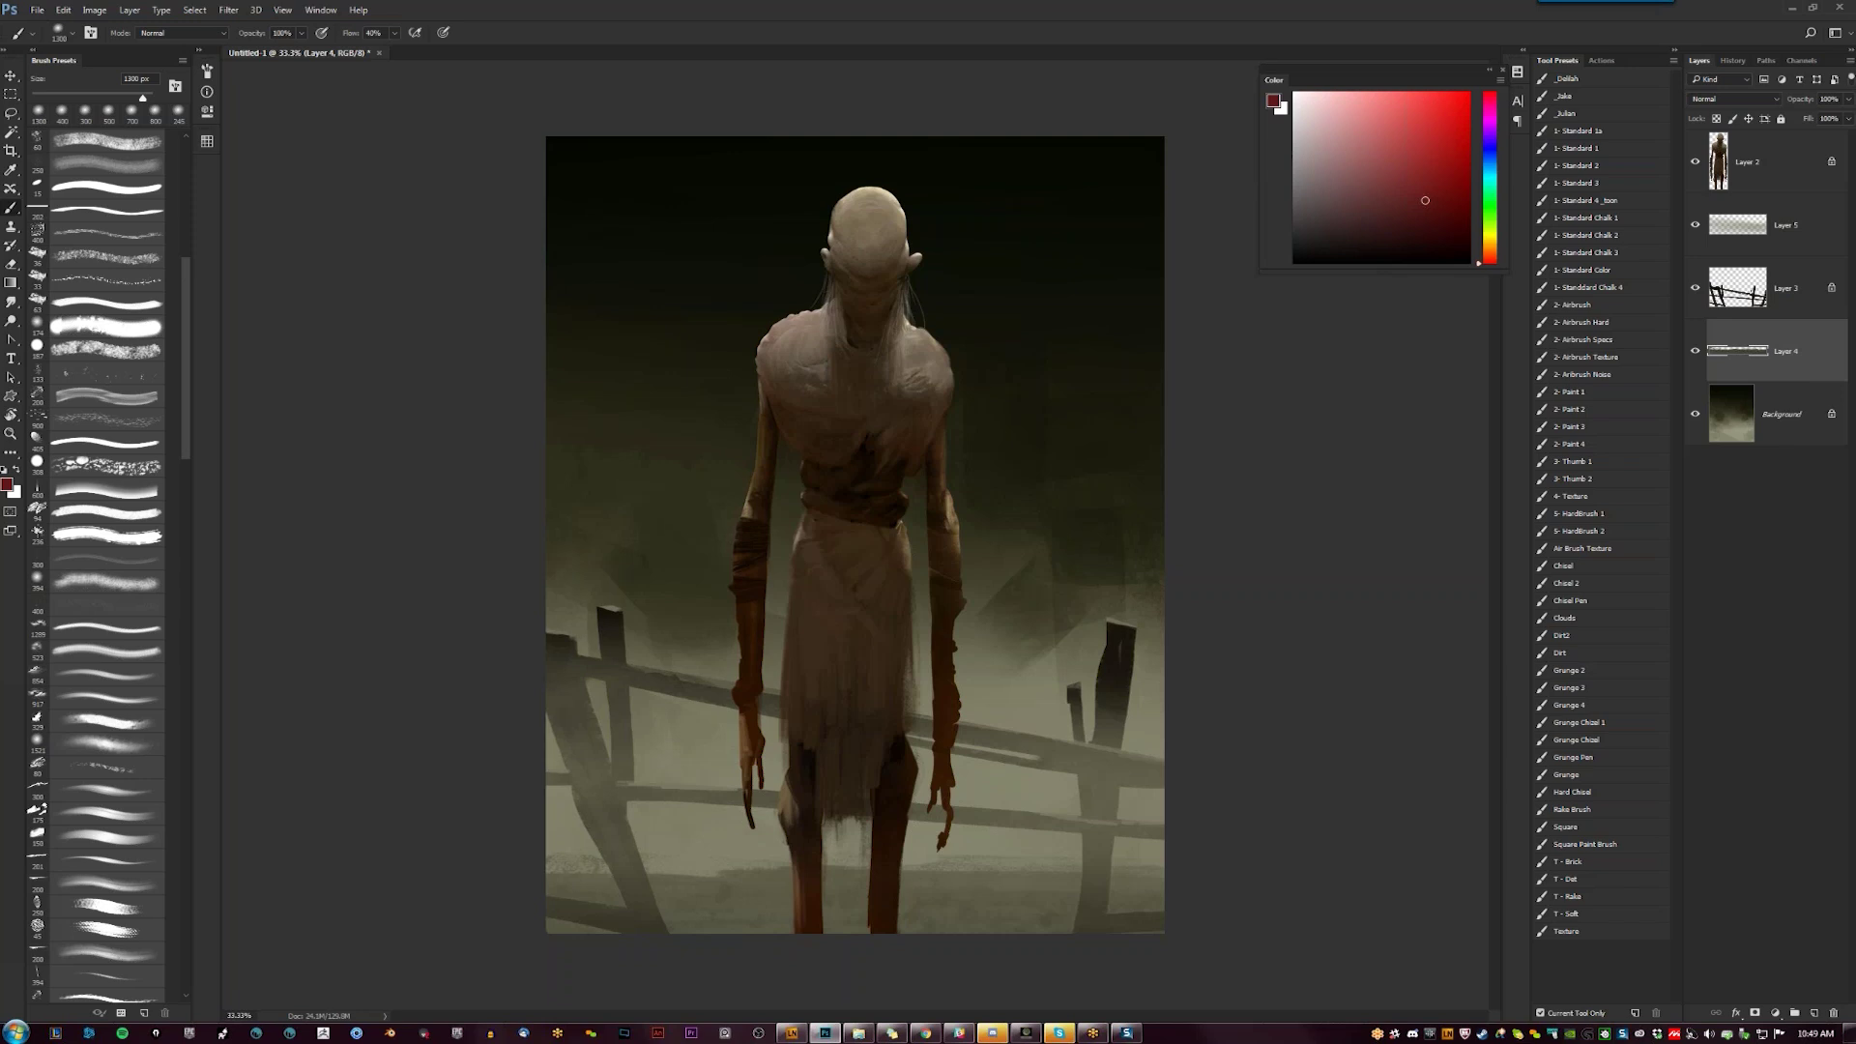
Duplicate the Background layer and stretch the copy horizontally
{"action": "left_click", "coordinate": [1759, 409]}
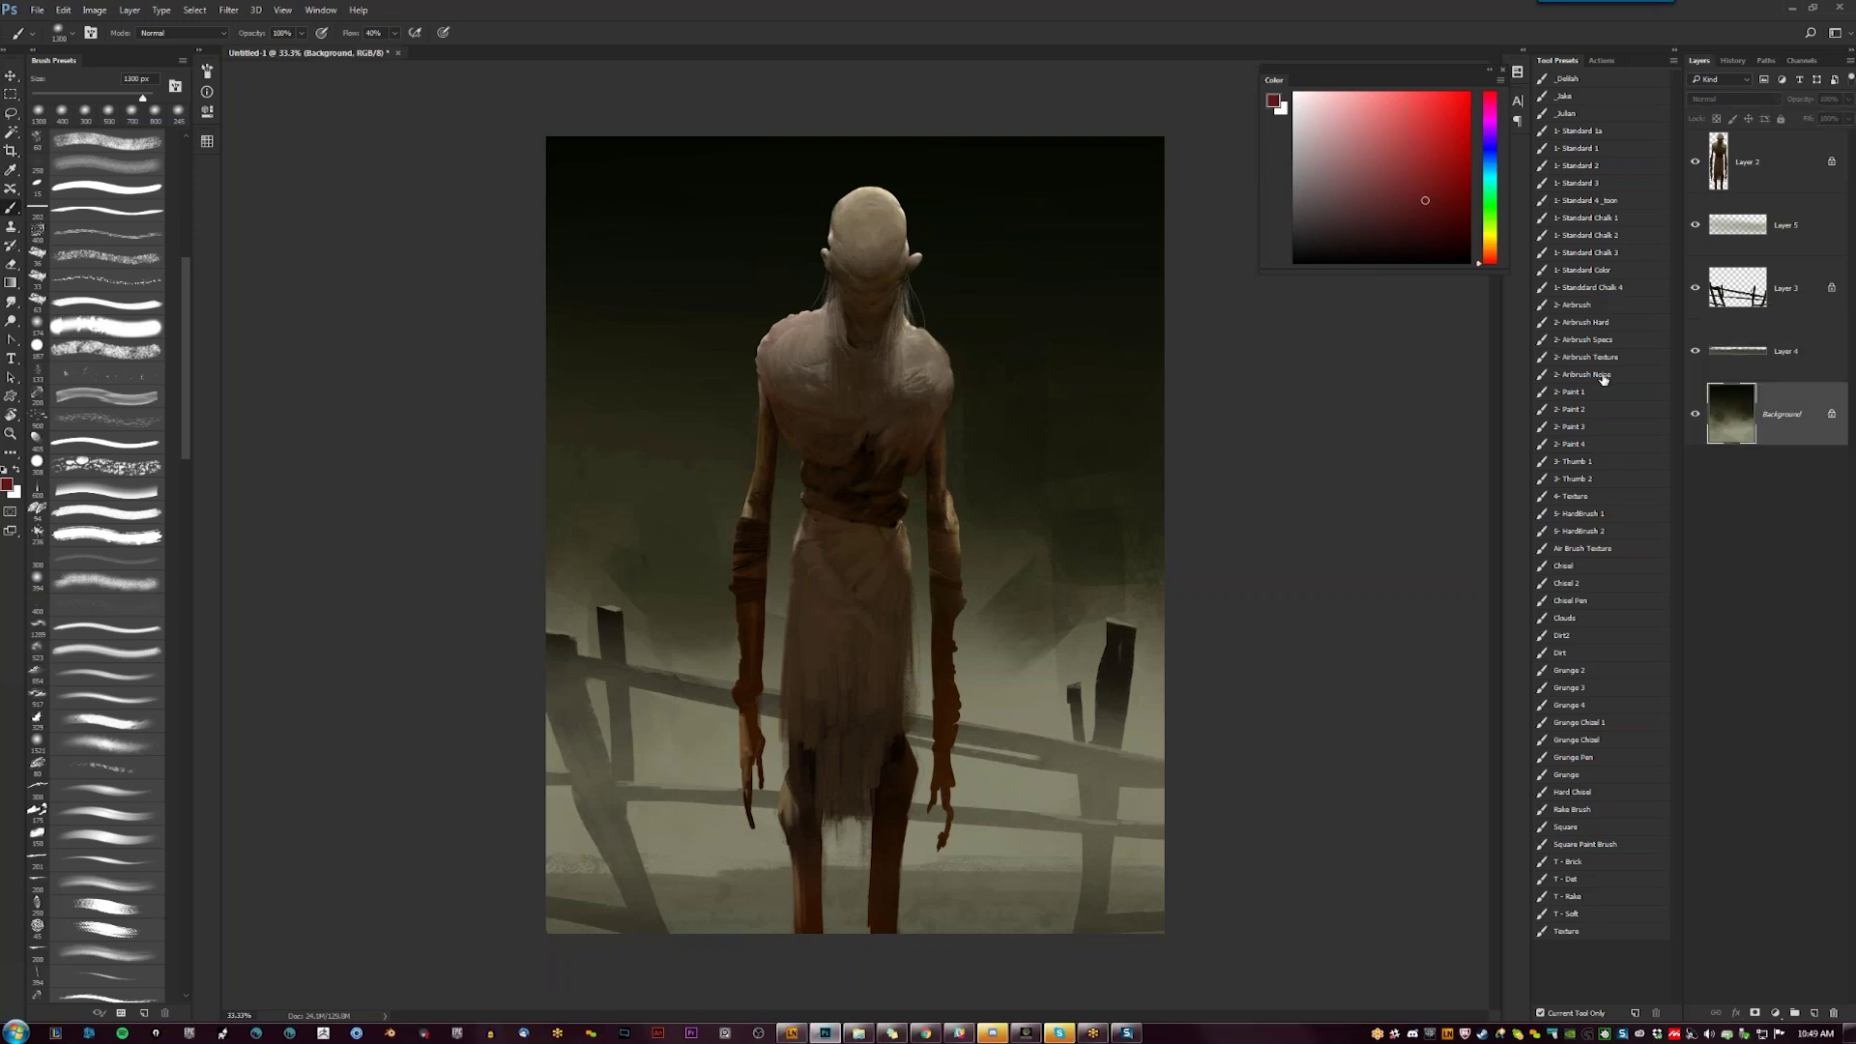
{"action": "key", "text": "ctrl+j"}
{"action": "key", "text": "ctrl+t"}
{"action": "left_click_drag", "start_coordinate": [1164, 534], "coordinate": [1215, 531]}
{"action": "key", "text": "Return"}
{"action": "key", "text": "b"}
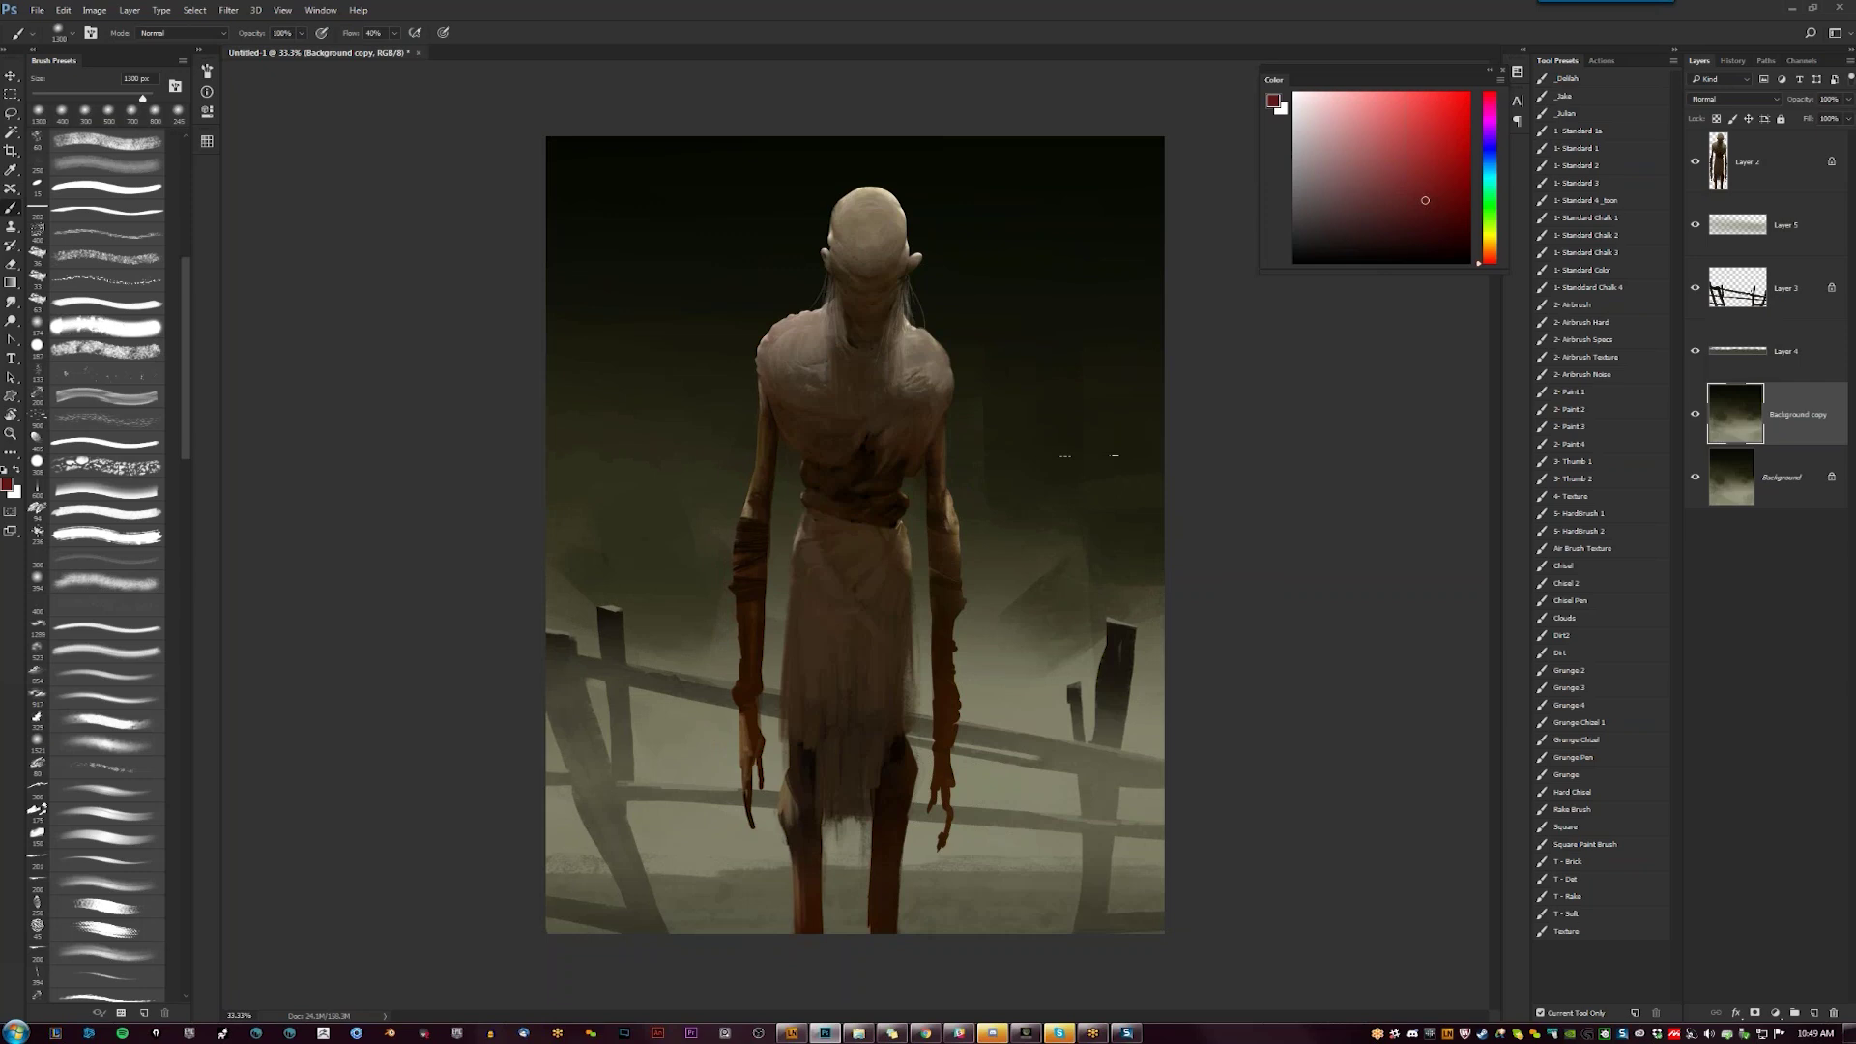
Speckle the mist and dark sky of the background copy with sampled olive tones, using the 2- Airbrush Specs preset at 1700 px
{"action": "left_click", "coordinate": [1138, 483], "text": "alt"}
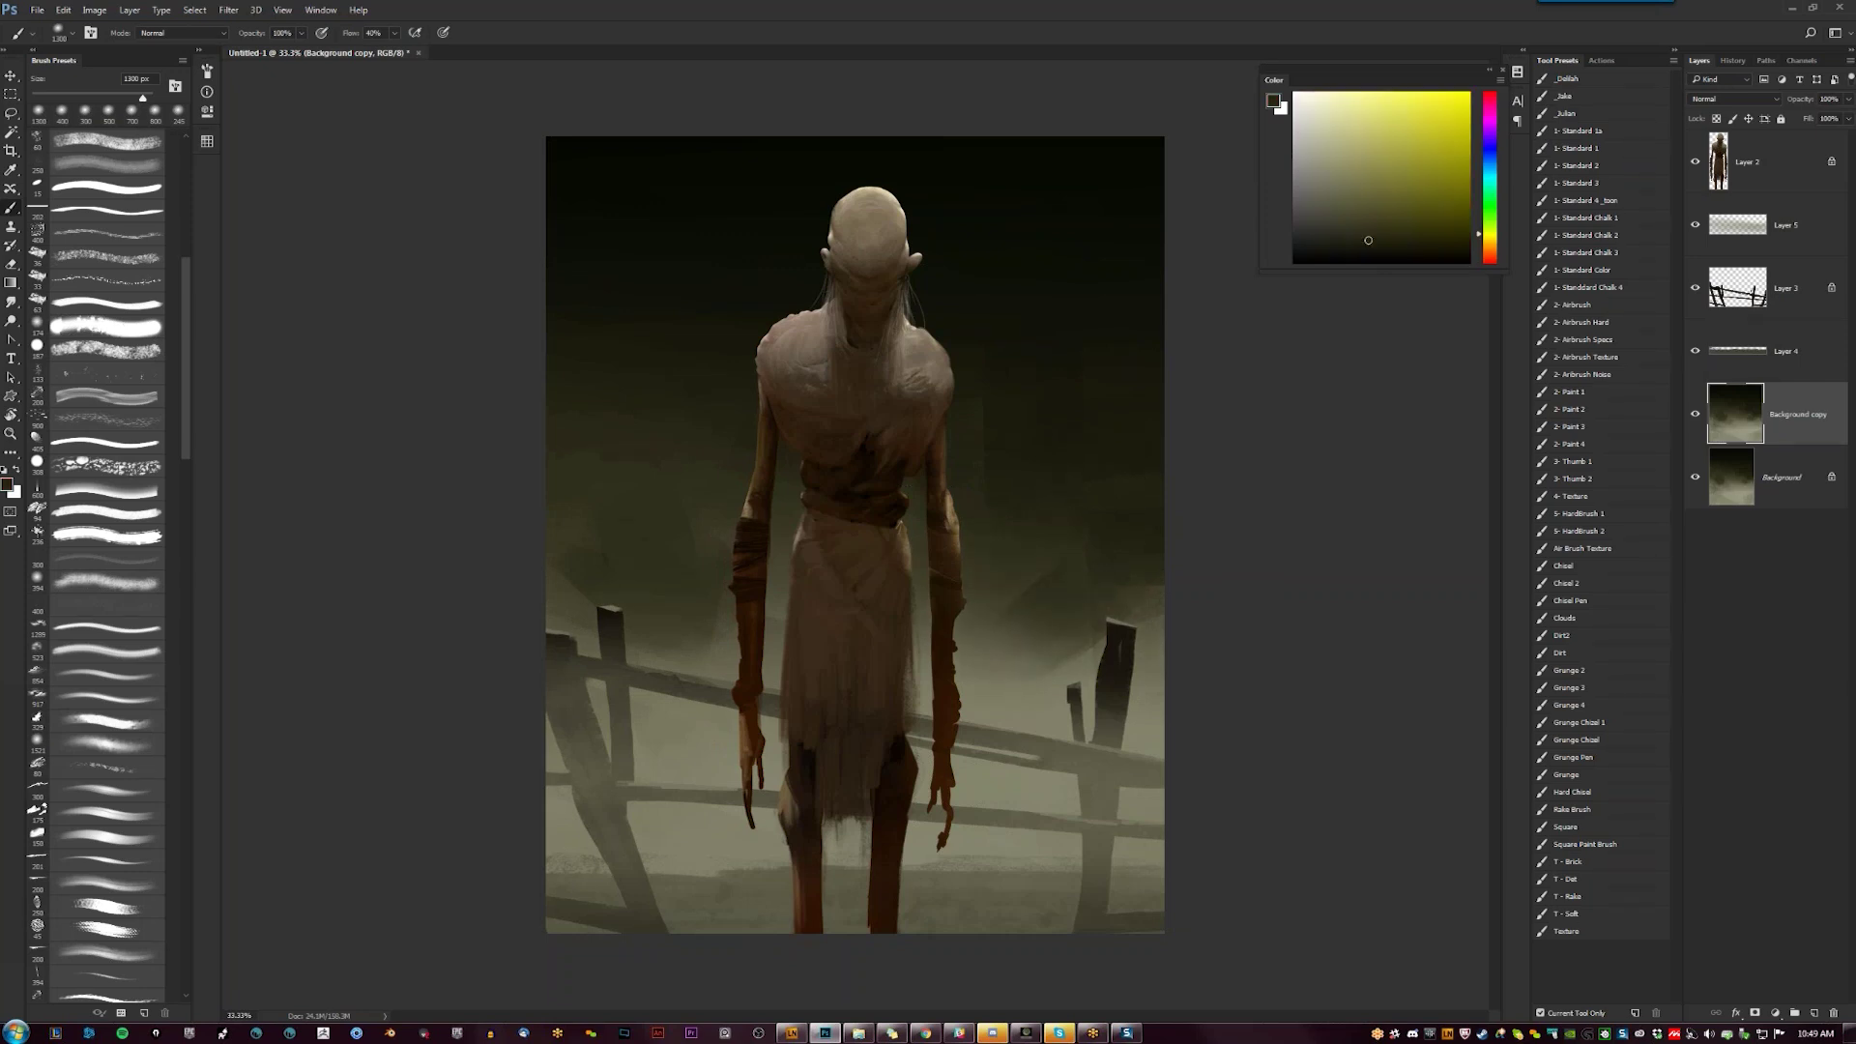
{"action": "key", "text": "ctrl+z"}
{"action": "left_click", "coordinate": [1608, 341]}
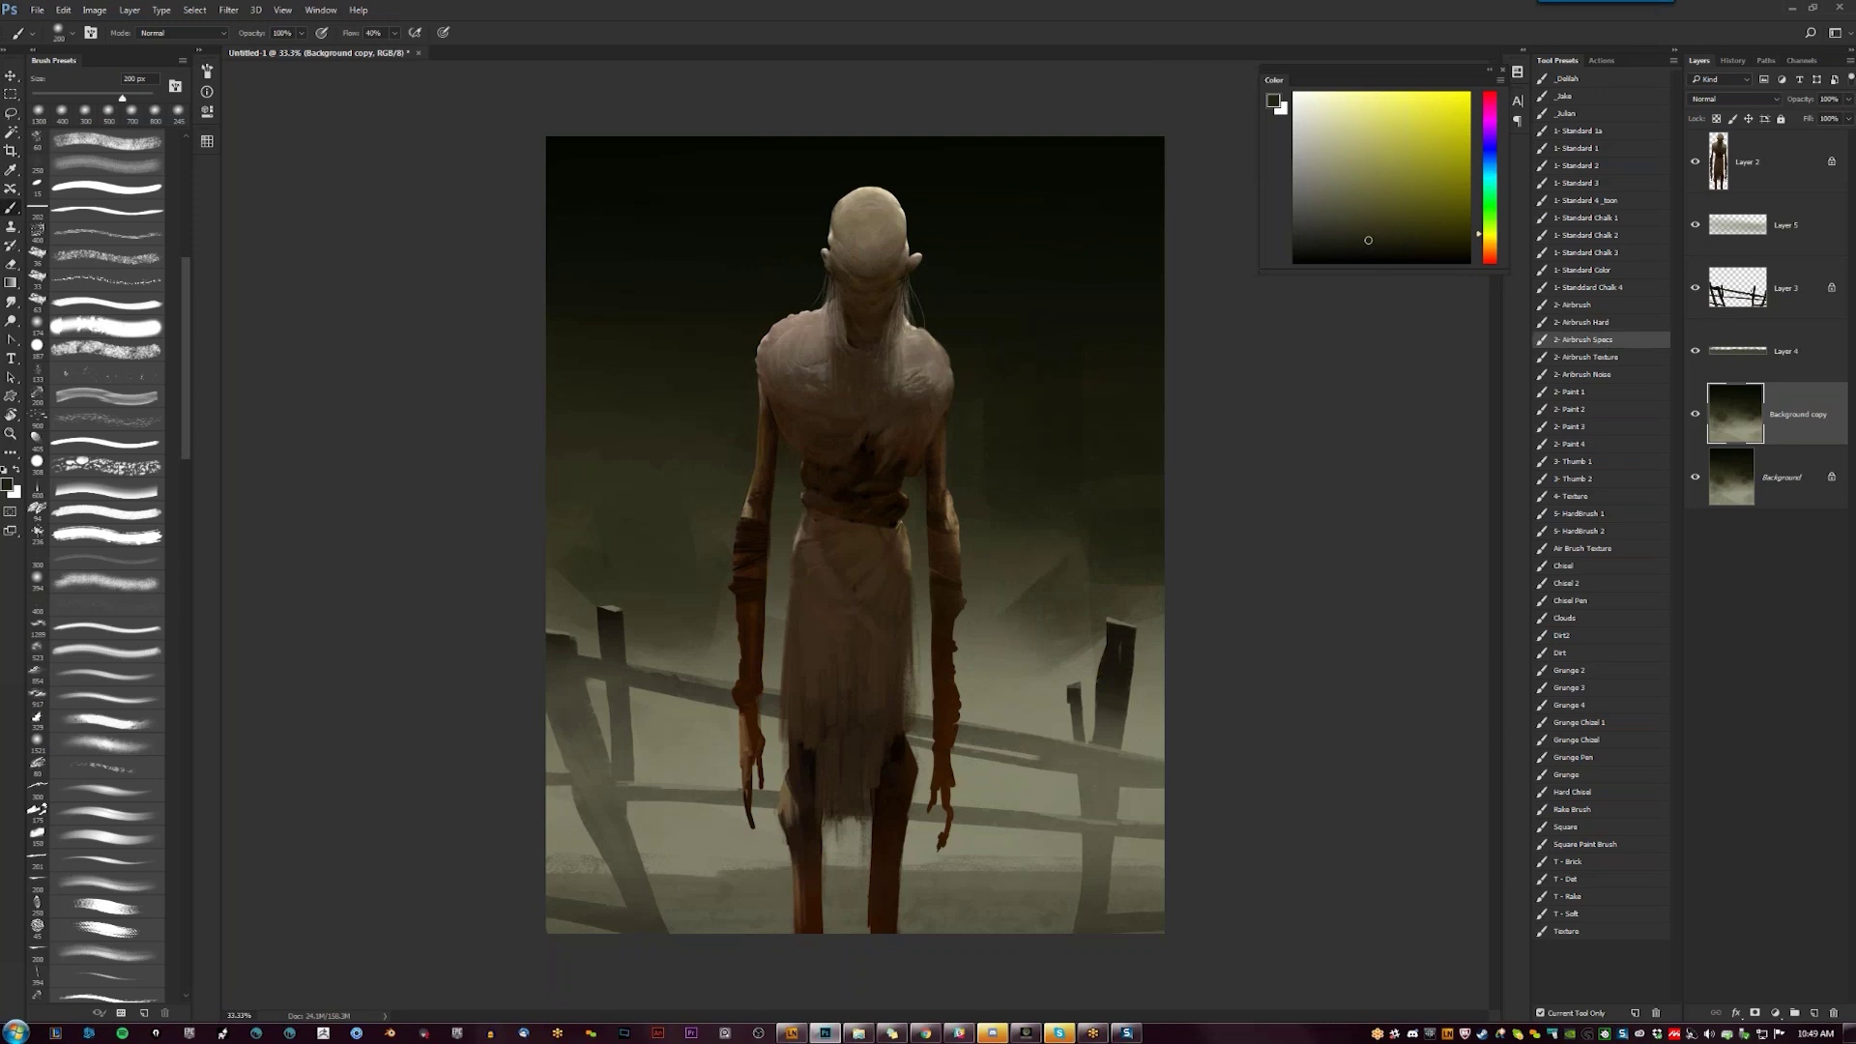
{"action": "left_click", "coordinate": [999, 600], "text": "alt"}
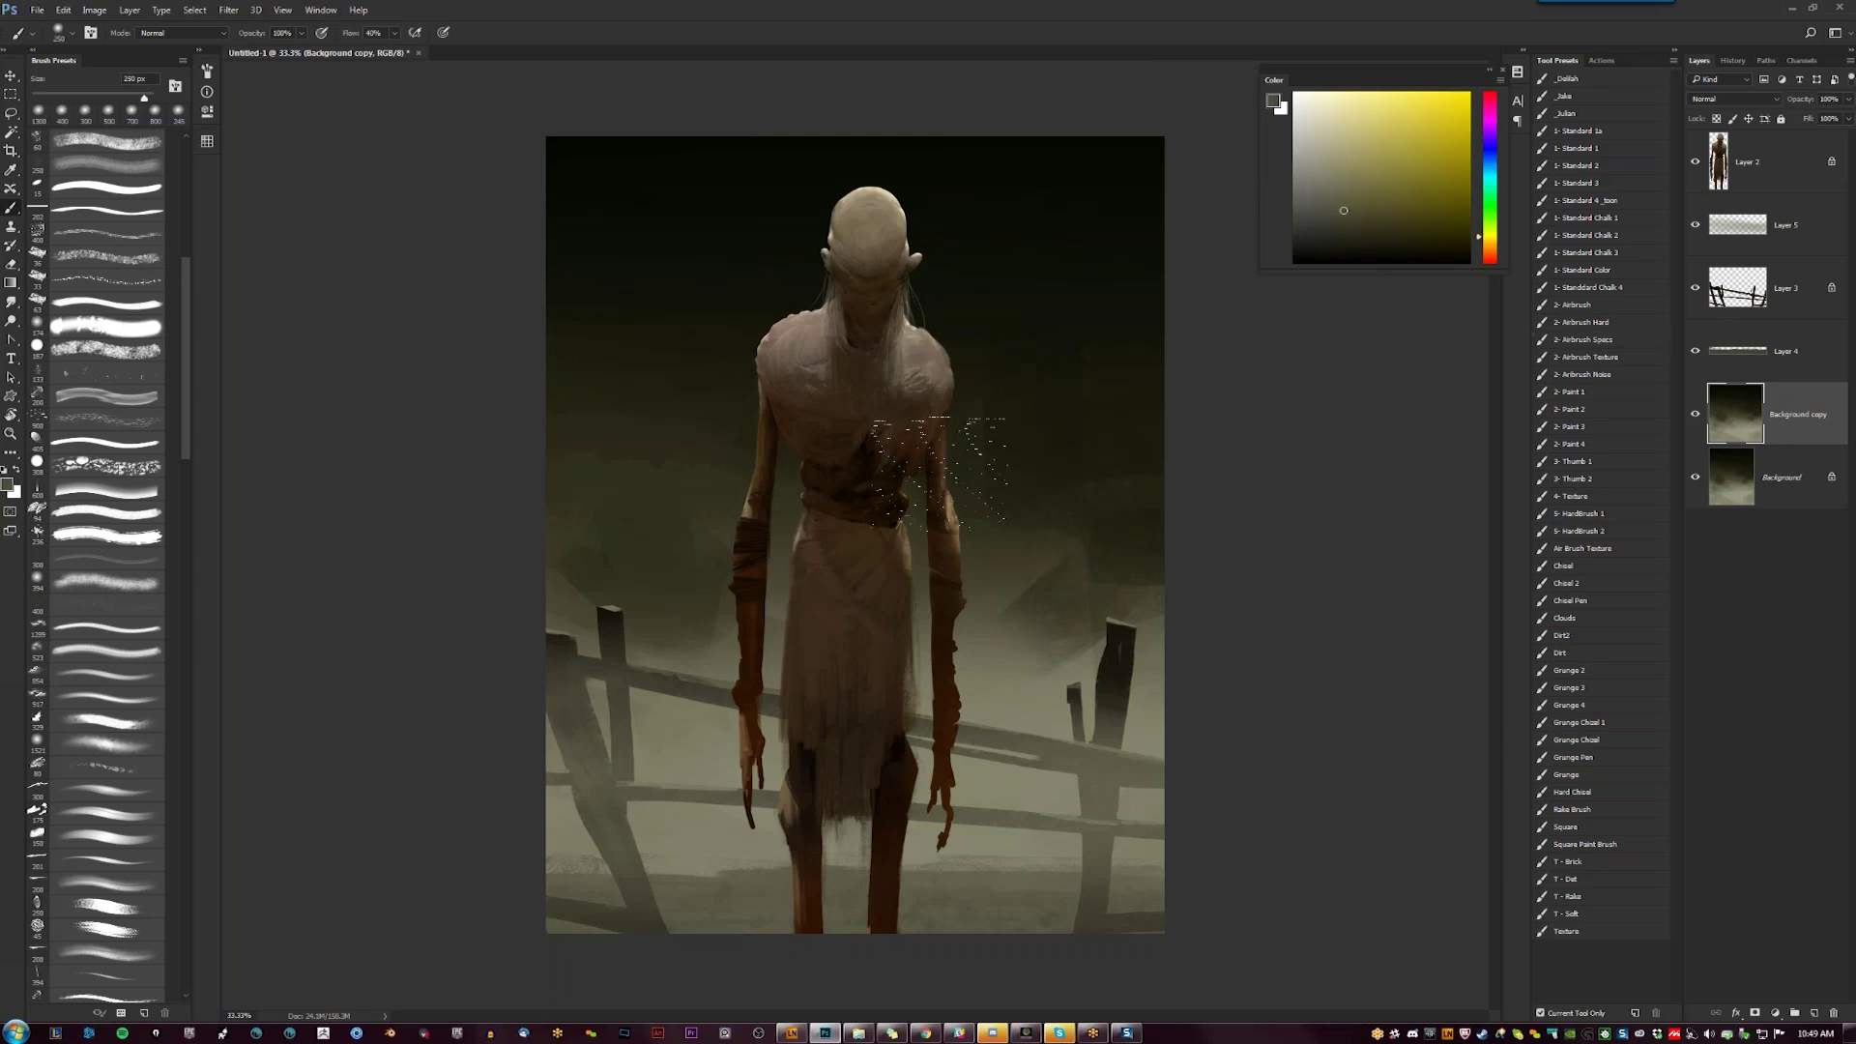
{"action": "key", "text": "]"}
{"action": "key", "text": "]"}
{"action": "key", "text": "]"}
{"action": "key", "text": "]"}
{"action": "key", "text": "]"}
{"action": "key", "text": "]"}
{"action": "key", "text": "]"}
{"action": "key", "text": "]"}
{"action": "key", "text": "]"}
{"action": "key", "text": "]"}
{"action": "key", "text": "]"}
{"action": "key", "text": "]"}
{"action": "key", "text": "]"}
{"action": "key", "text": "]"}
{"action": "key", "text": "]"}
{"action": "key", "text": "]"}
{"action": "key", "text": "]"}
{"action": "left_click", "coordinate": [1033, 253], "text": "alt"}
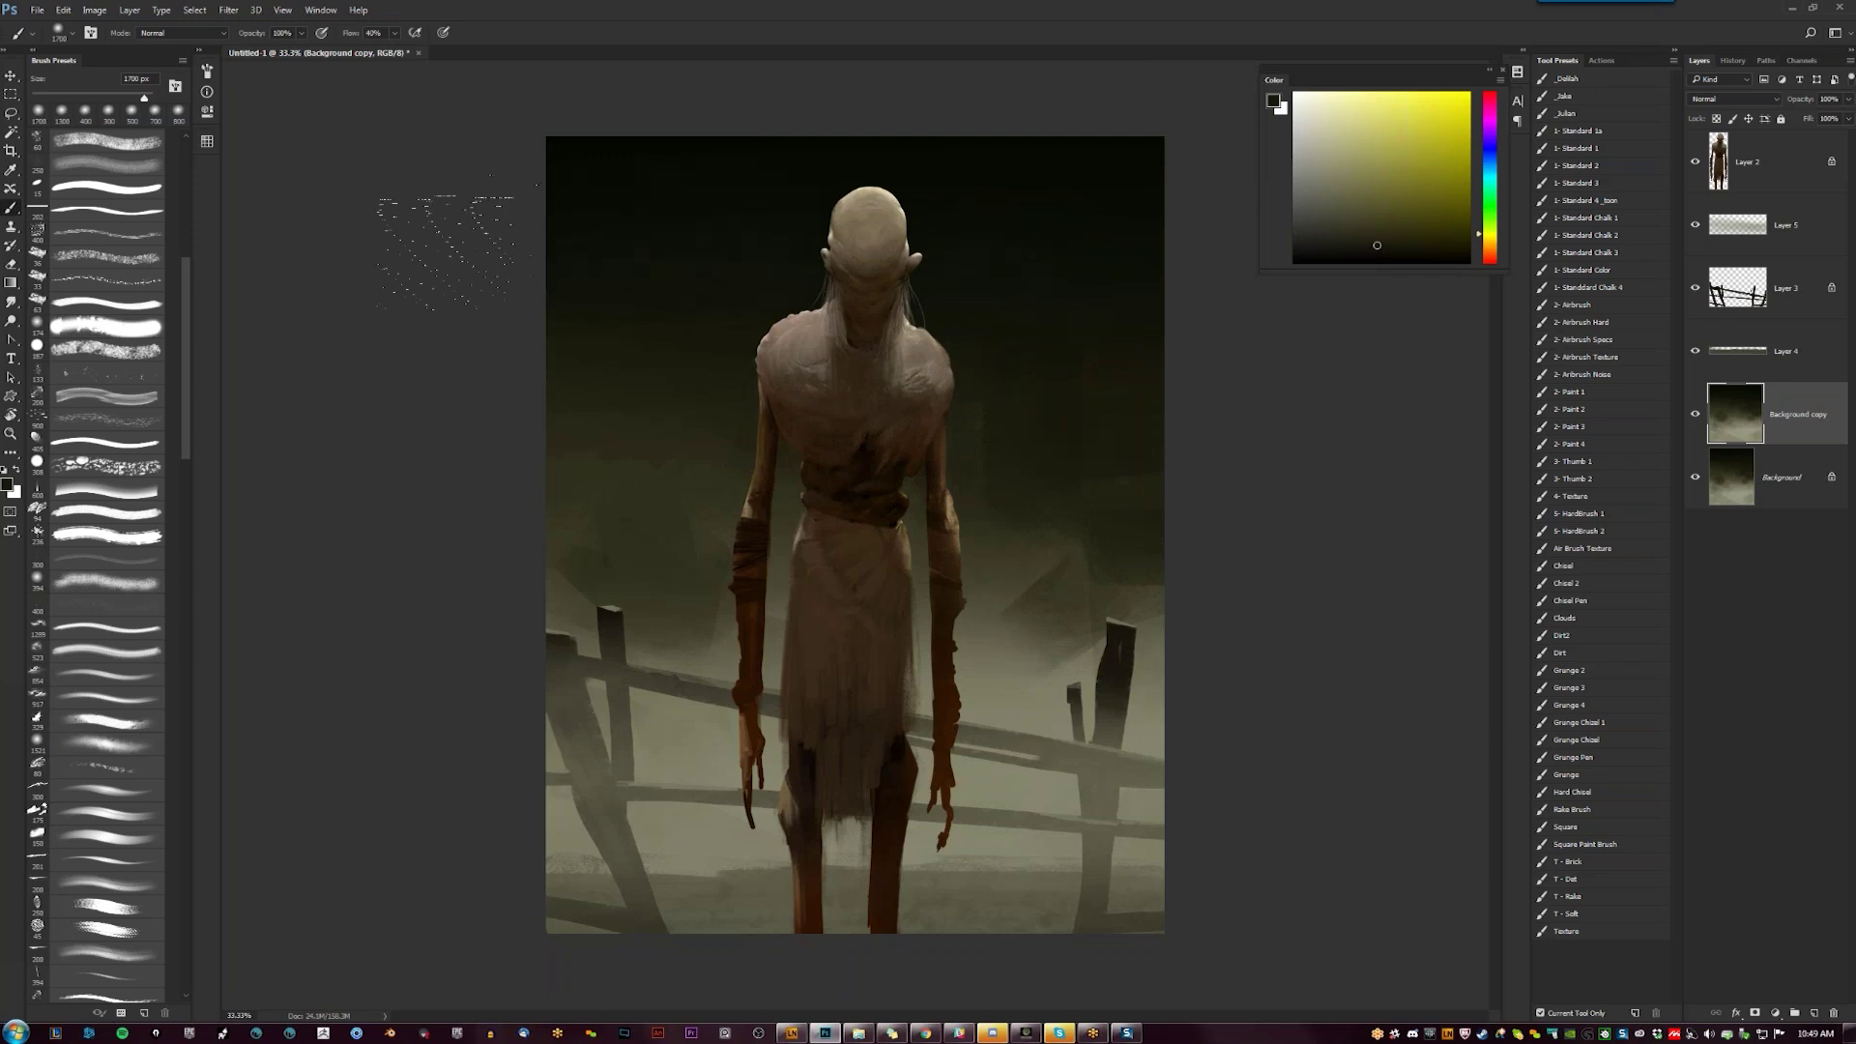
{"action": "left_click", "coordinate": [677, 734], "text": "alt"}
{"action": "left_click", "coordinate": [1056, 175], "text": "alt"}
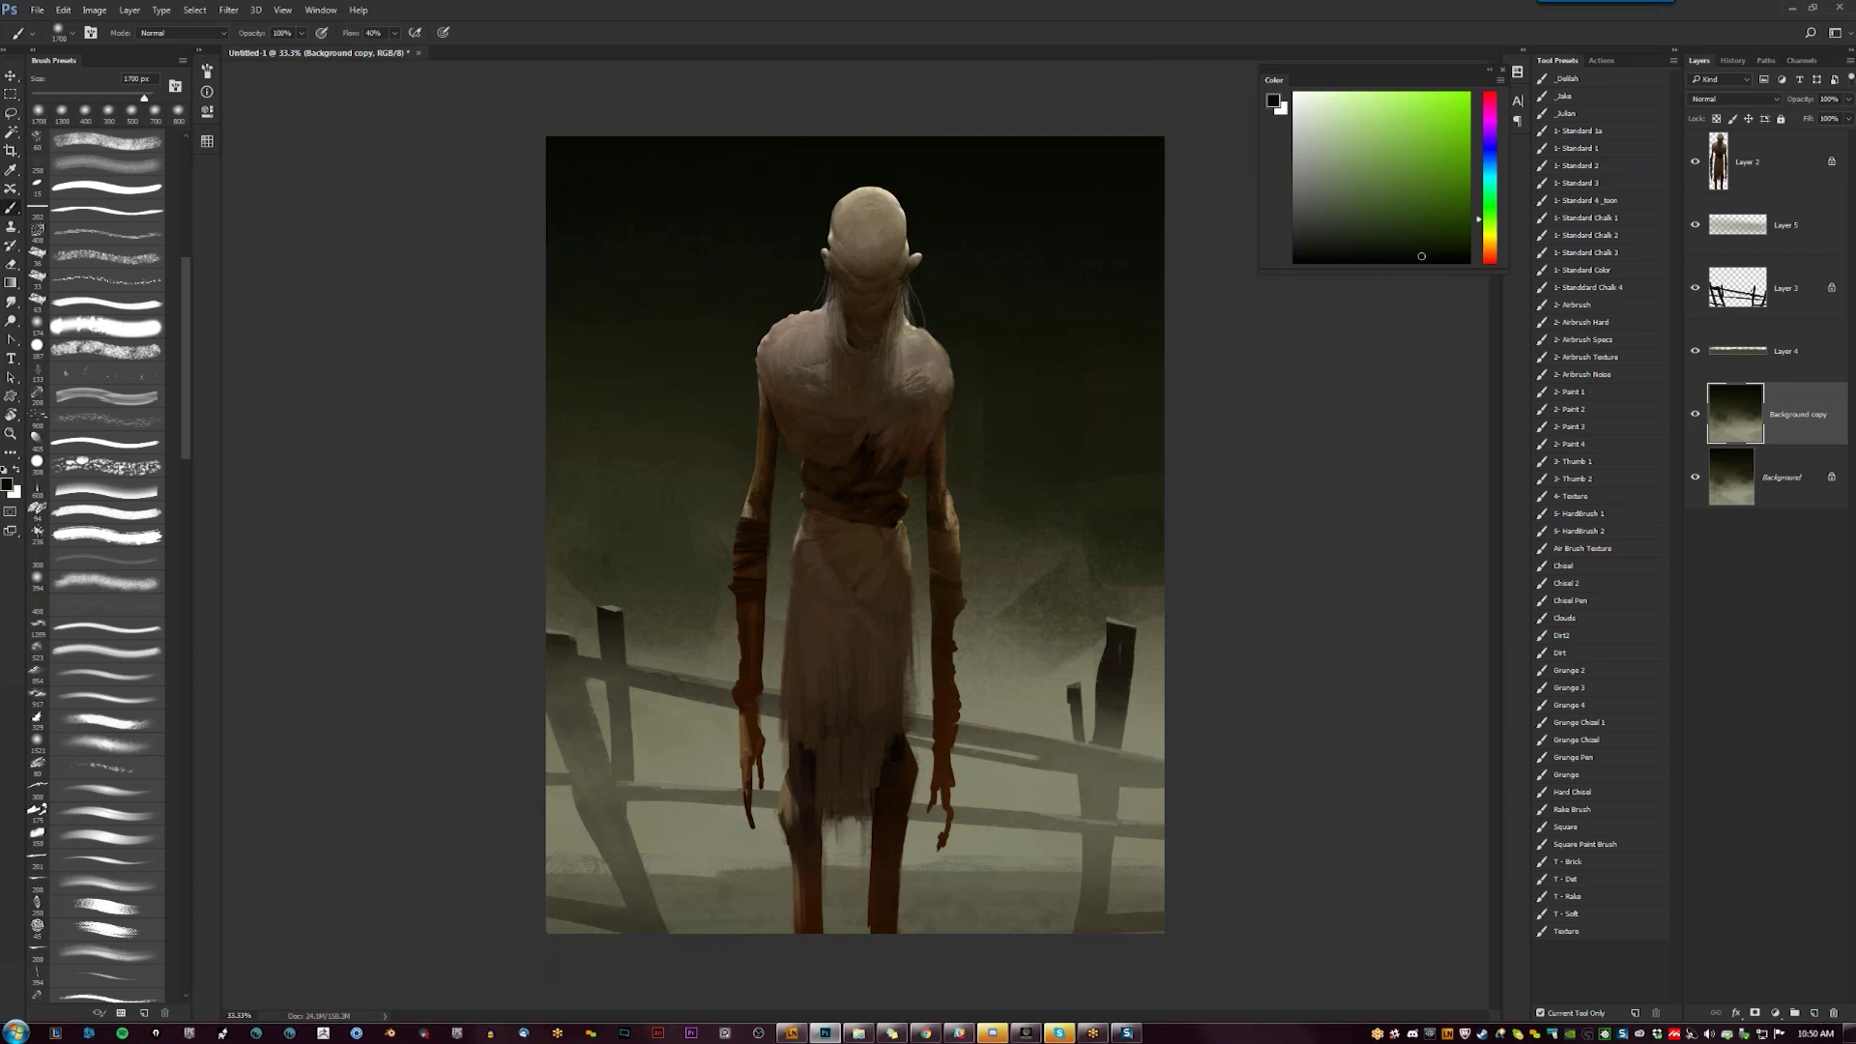
Add a new layer above the background copy and lay a pale yellow gradient over the lower mist
{"action": "left_click", "coordinate": [1349, 102]}
{"action": "left_click_drag", "start_coordinate": [1350, 102], "coordinate": [1358, 92]}
{"action": "key", "text": "g"}
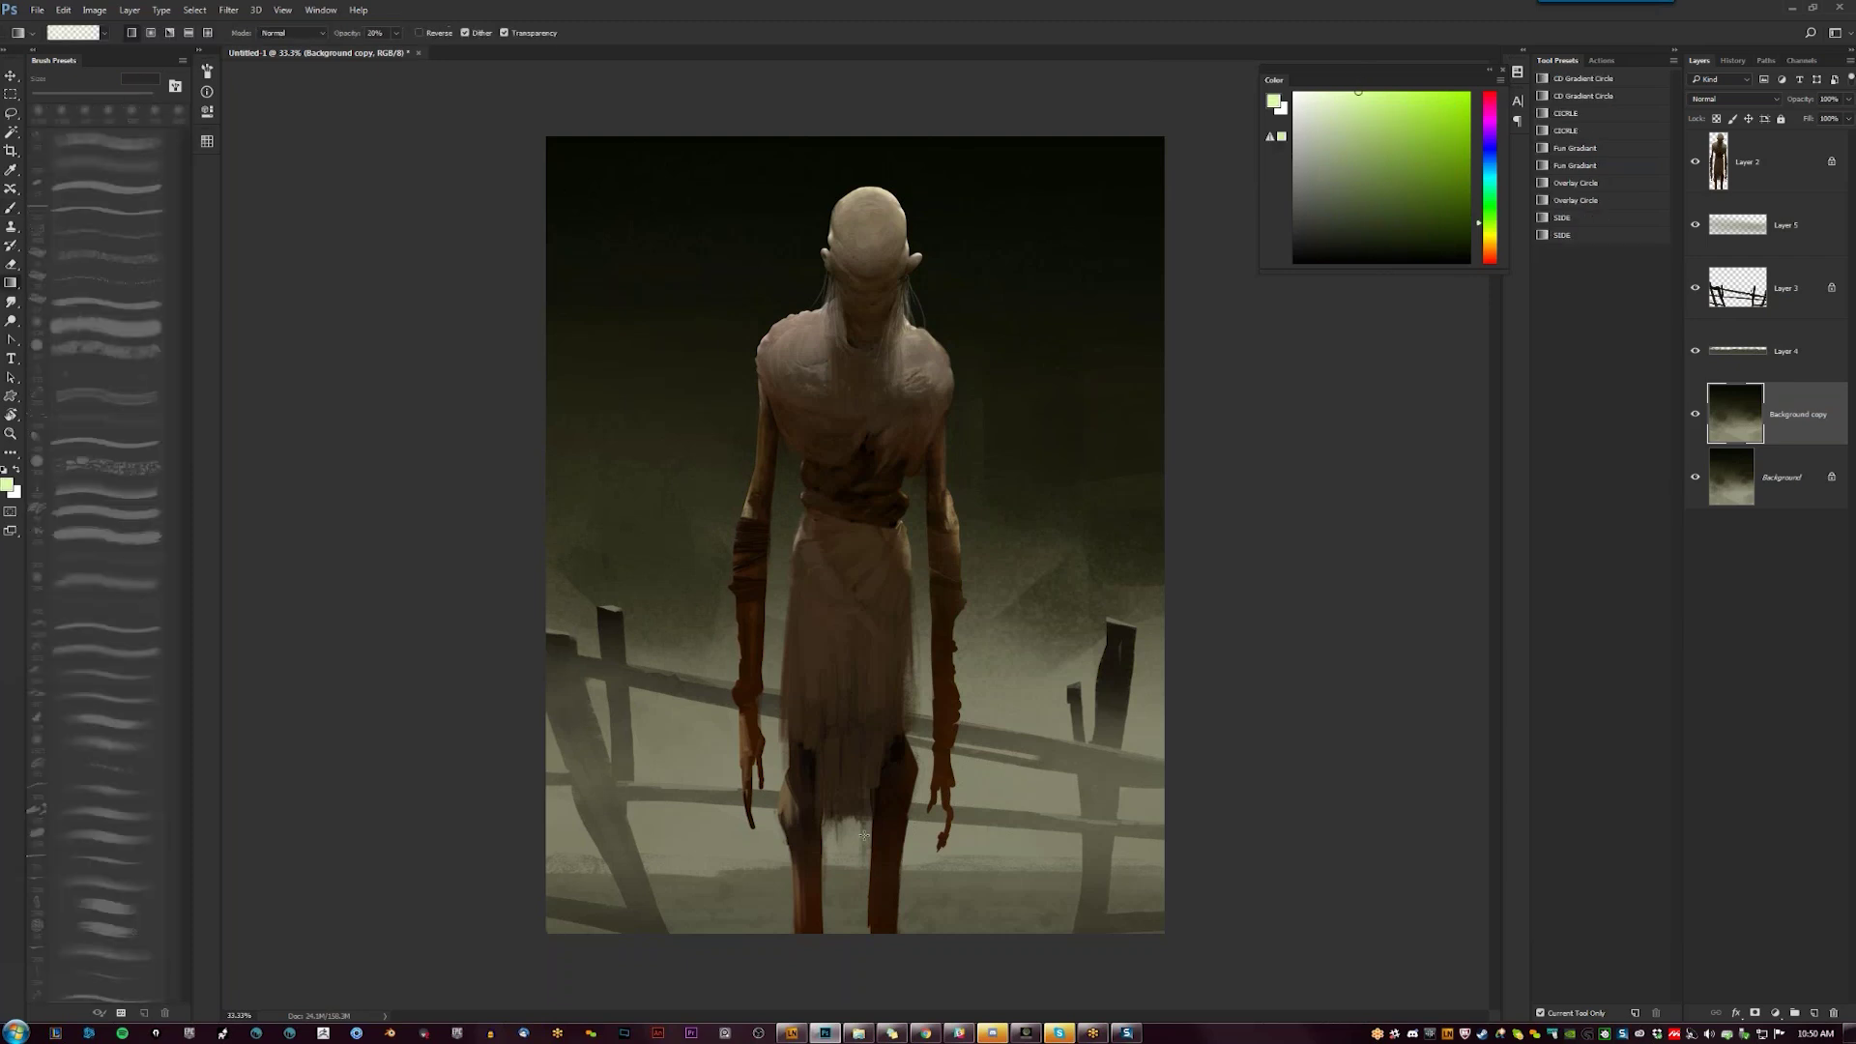
{"action": "key", "text": "d"}
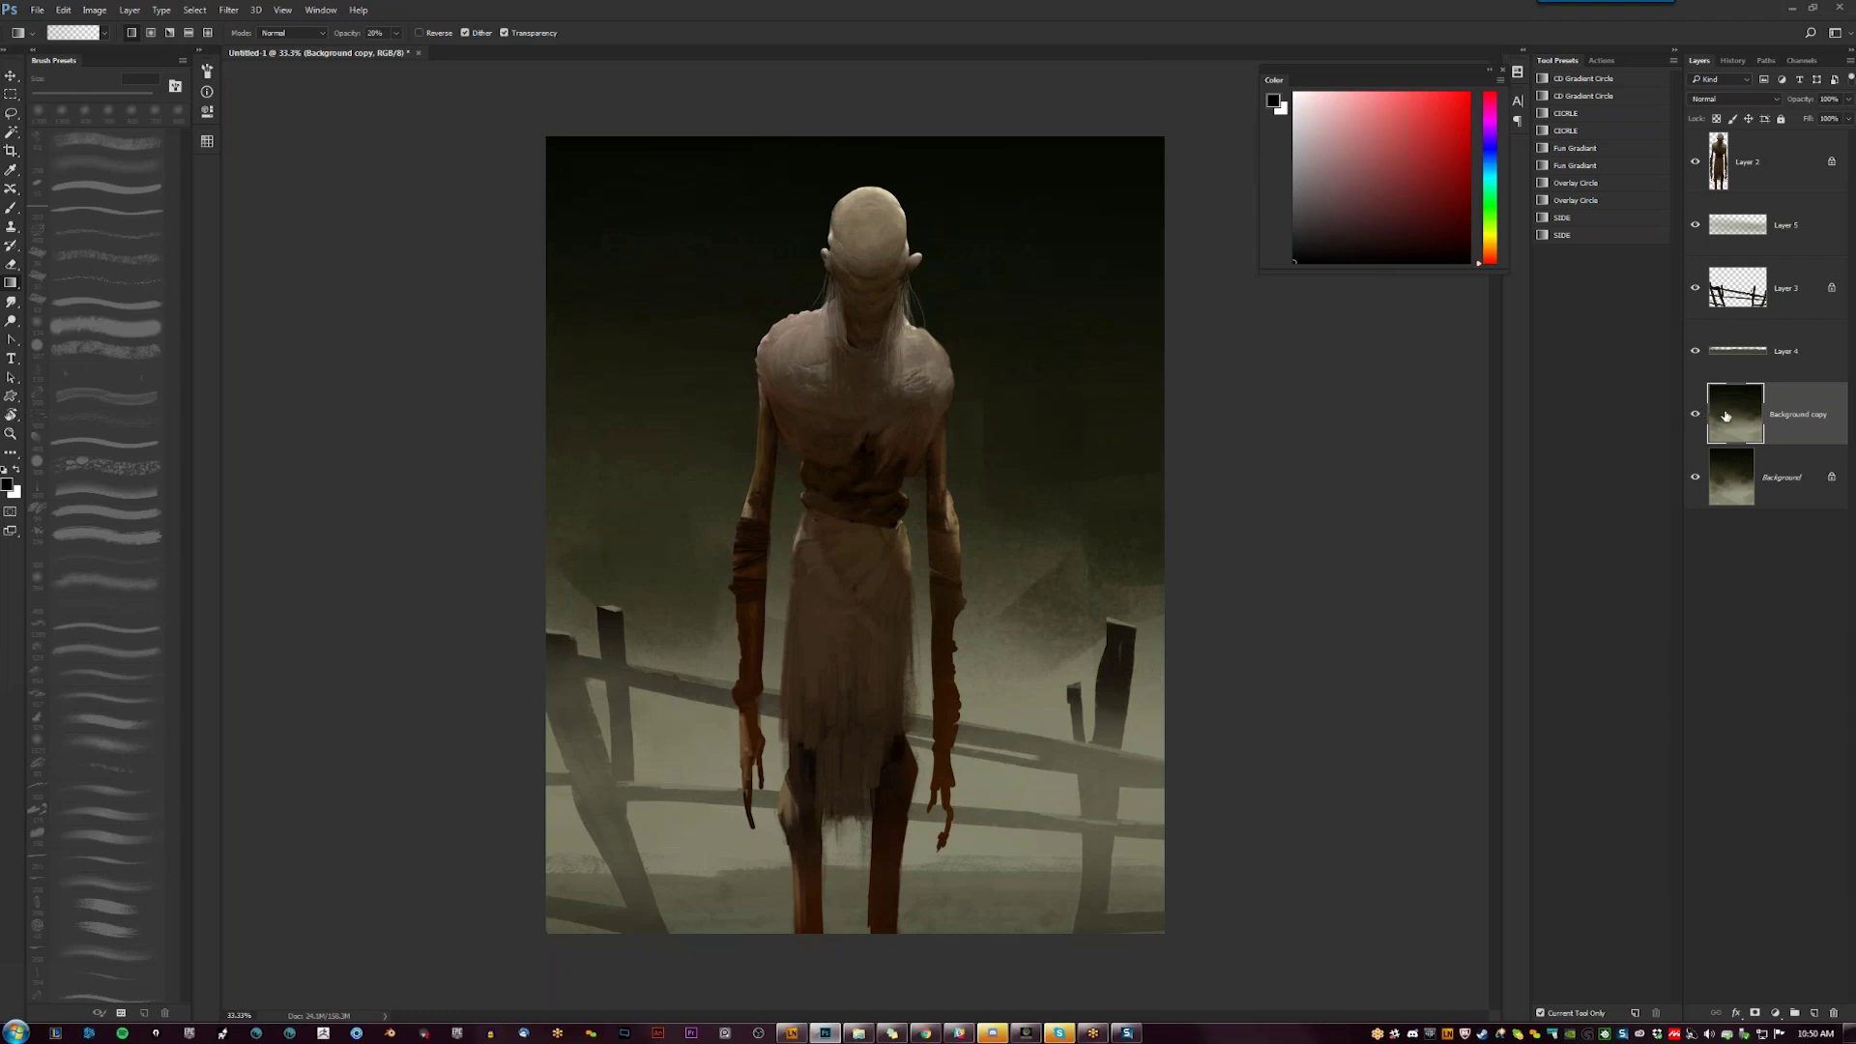
{"action": "key", "text": "ctrl+shift+alt+n"}
{"action": "left_click_drag", "start_coordinate": [1489, 208], "coordinate": [1481, 241]}
{"action": "left_click", "coordinate": [1370, 92]}
{"action": "left_click_drag", "start_coordinate": [765, 836], "coordinate": [776, 857]}
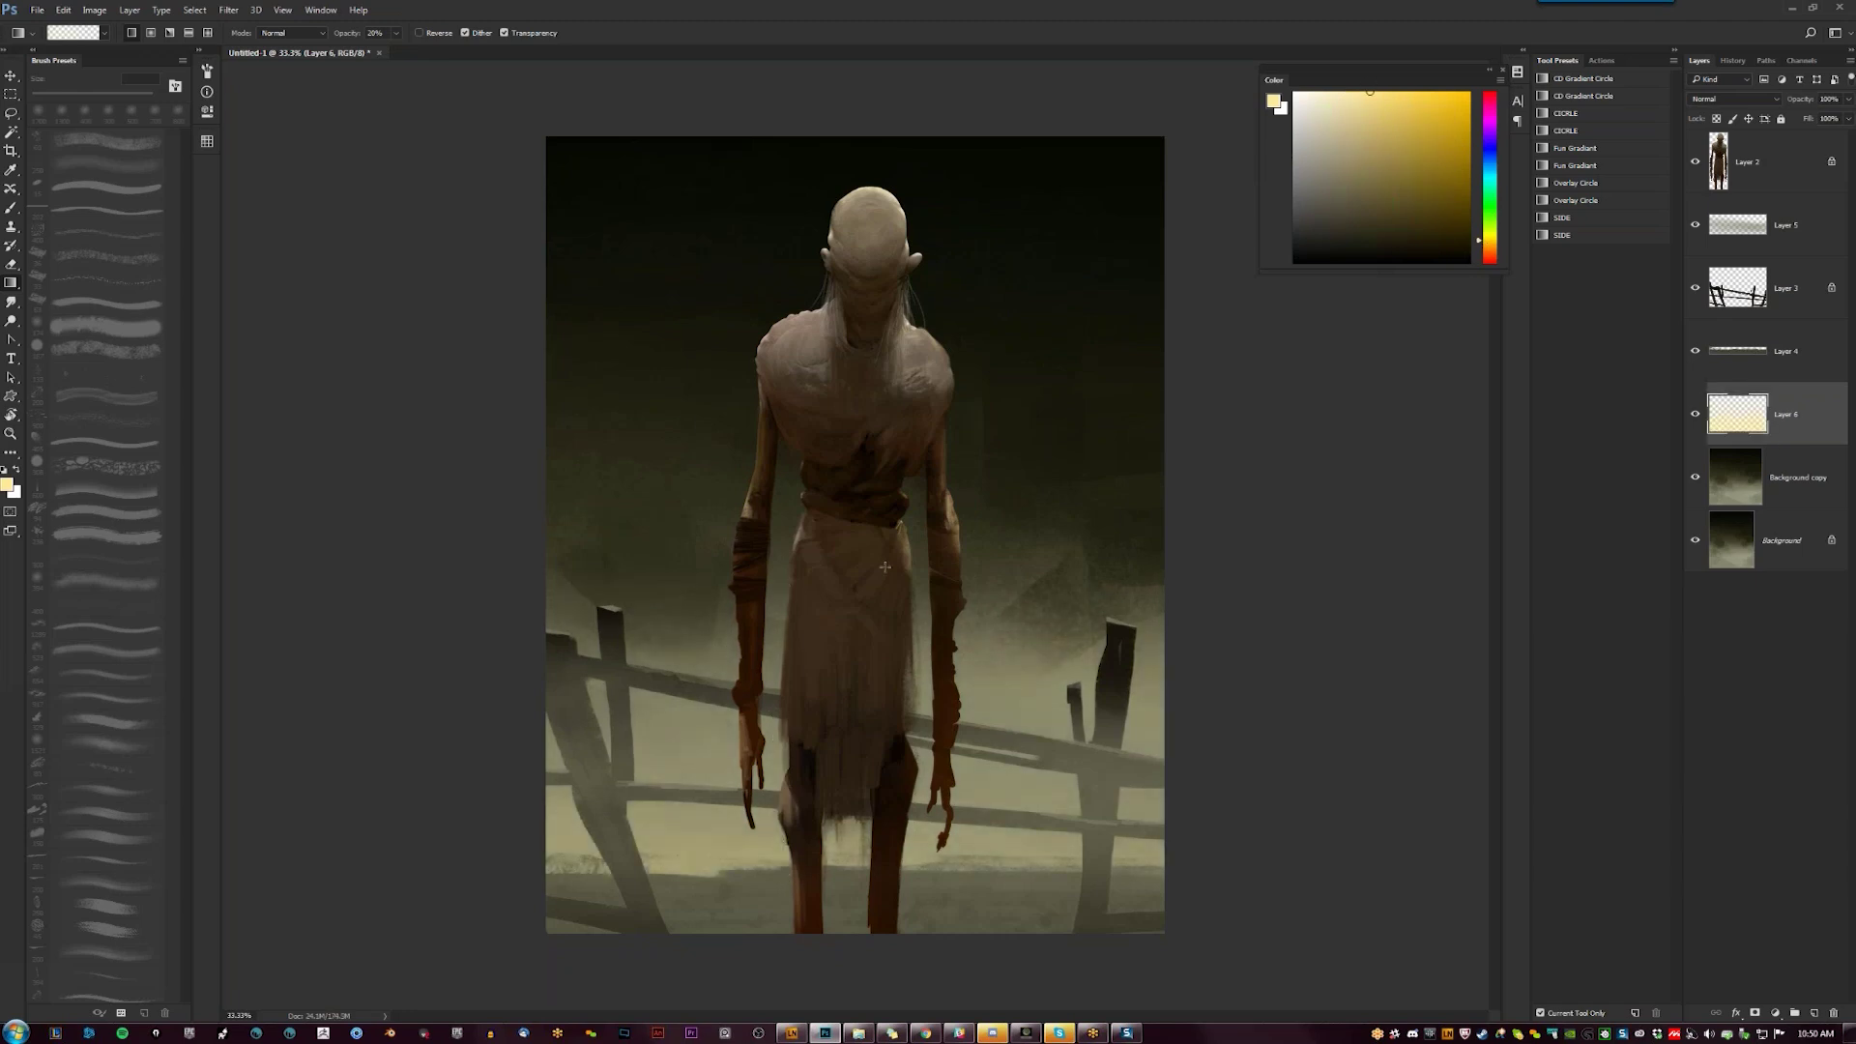
Brush a stronger warm yellow glow into the mist on Layer 6 and stretch that layer horizontally to about 117%
{"action": "key", "text": "b"}
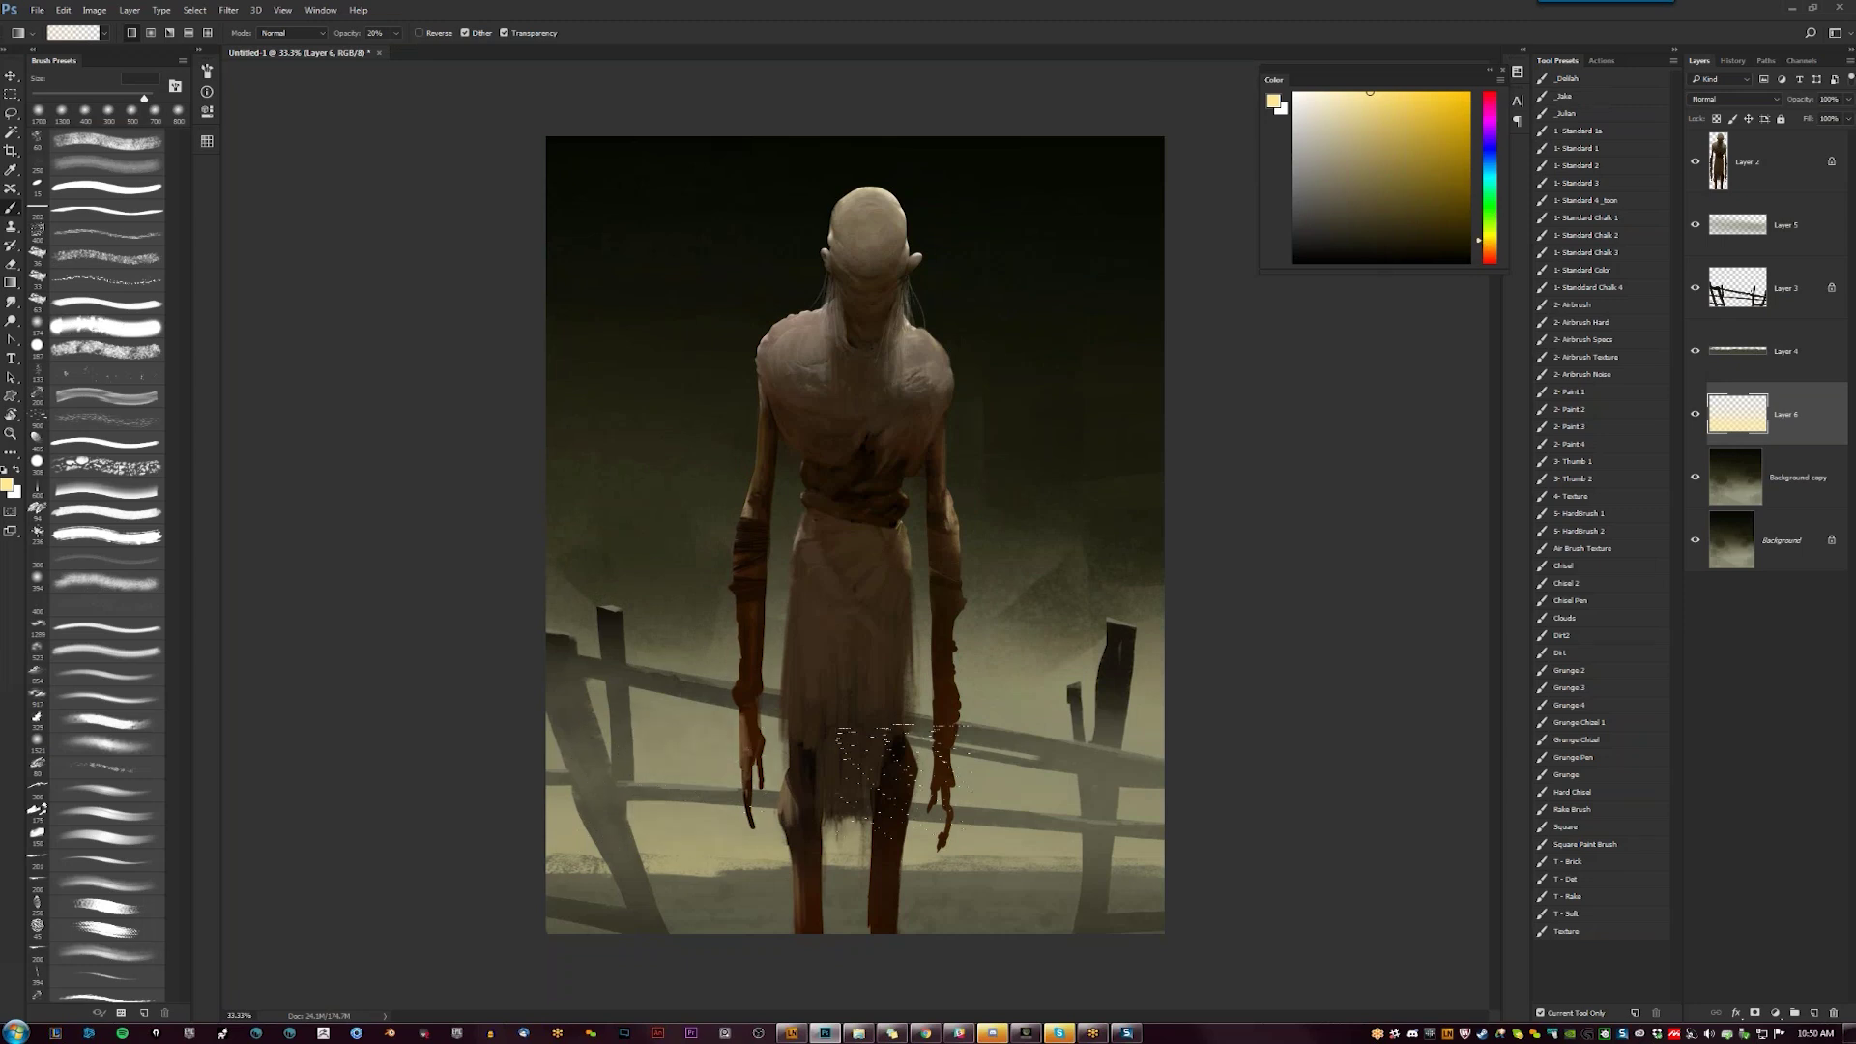
{"action": "mouse_move", "coordinate": [1370, 92]}
{"action": "left_mouse_down"}
{"action": "mouse_move", "coordinate": [1419, 92]}
{"action": "mouse_move", "coordinate": [1393, 91]}
{"action": "left_mouse_up"}
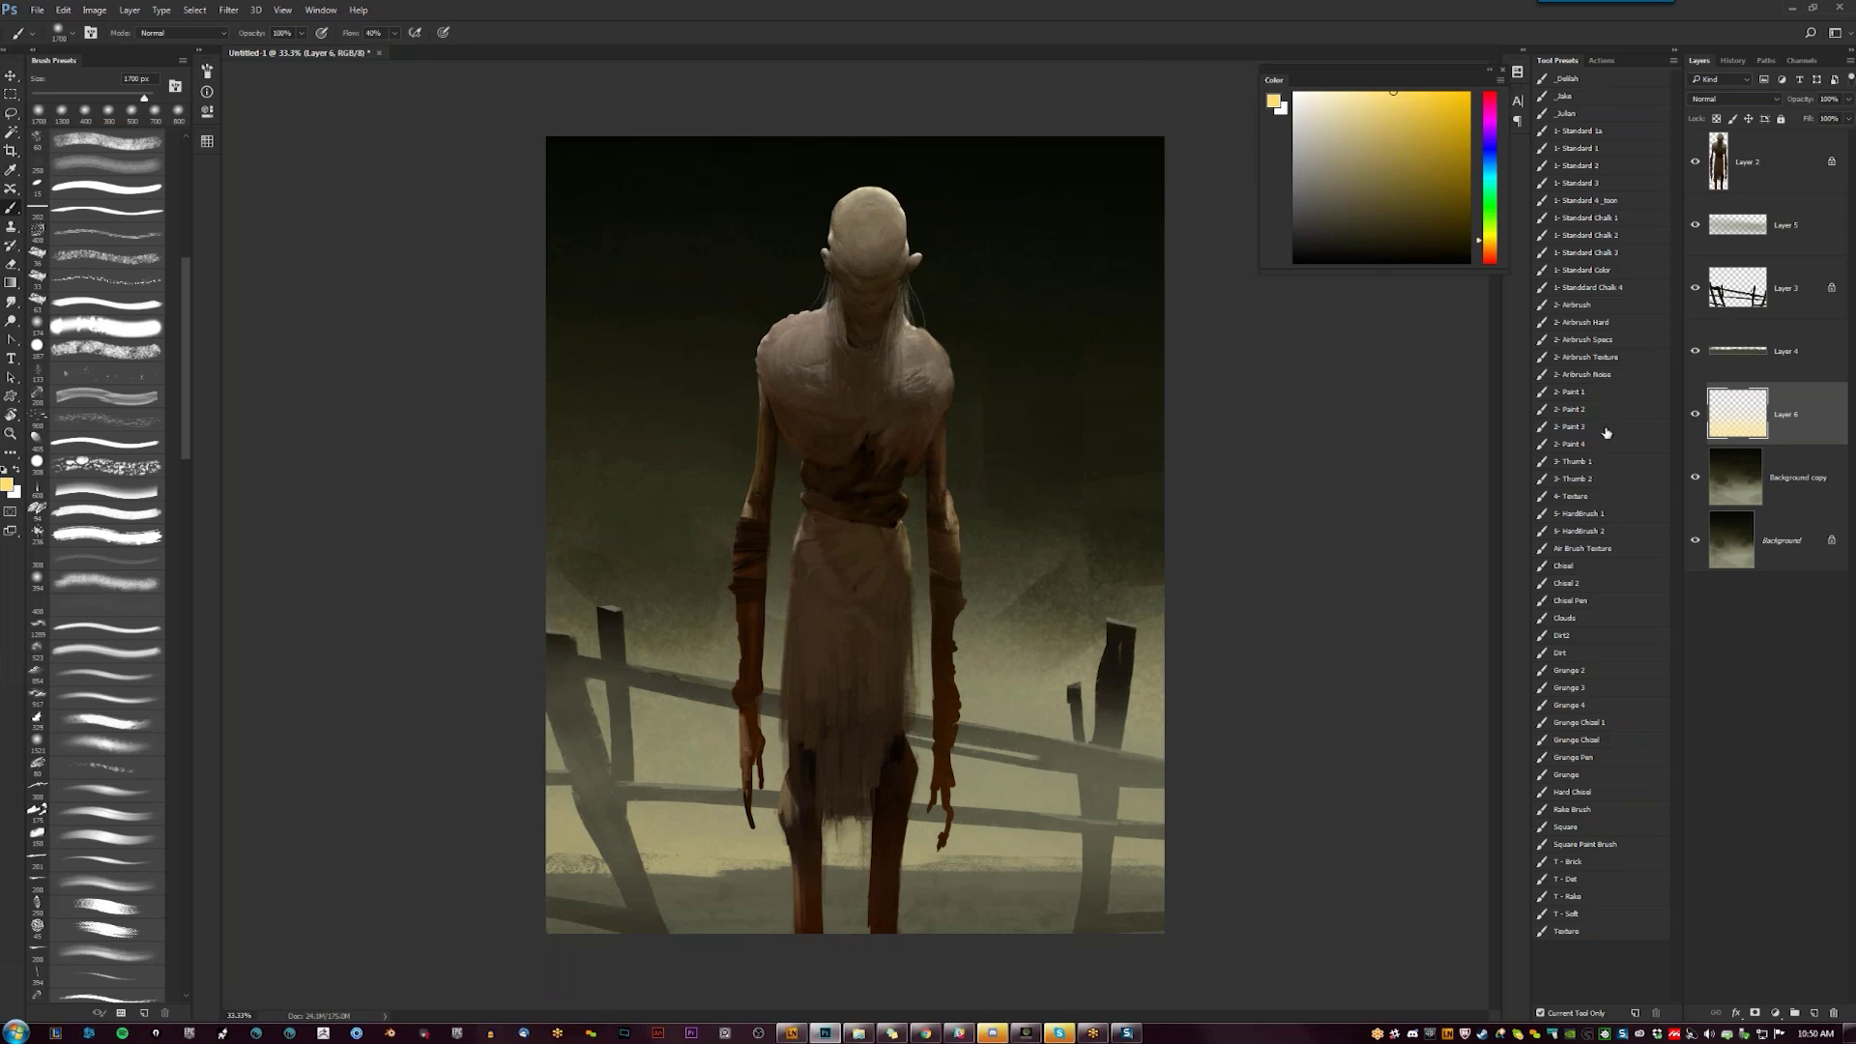
{"action": "key", "text": "ctrl+t"}
{"action": "left_click_drag", "start_coordinate": [1168, 663], "coordinate": [1272, 665]}
{"action": "key", "text": "b"}
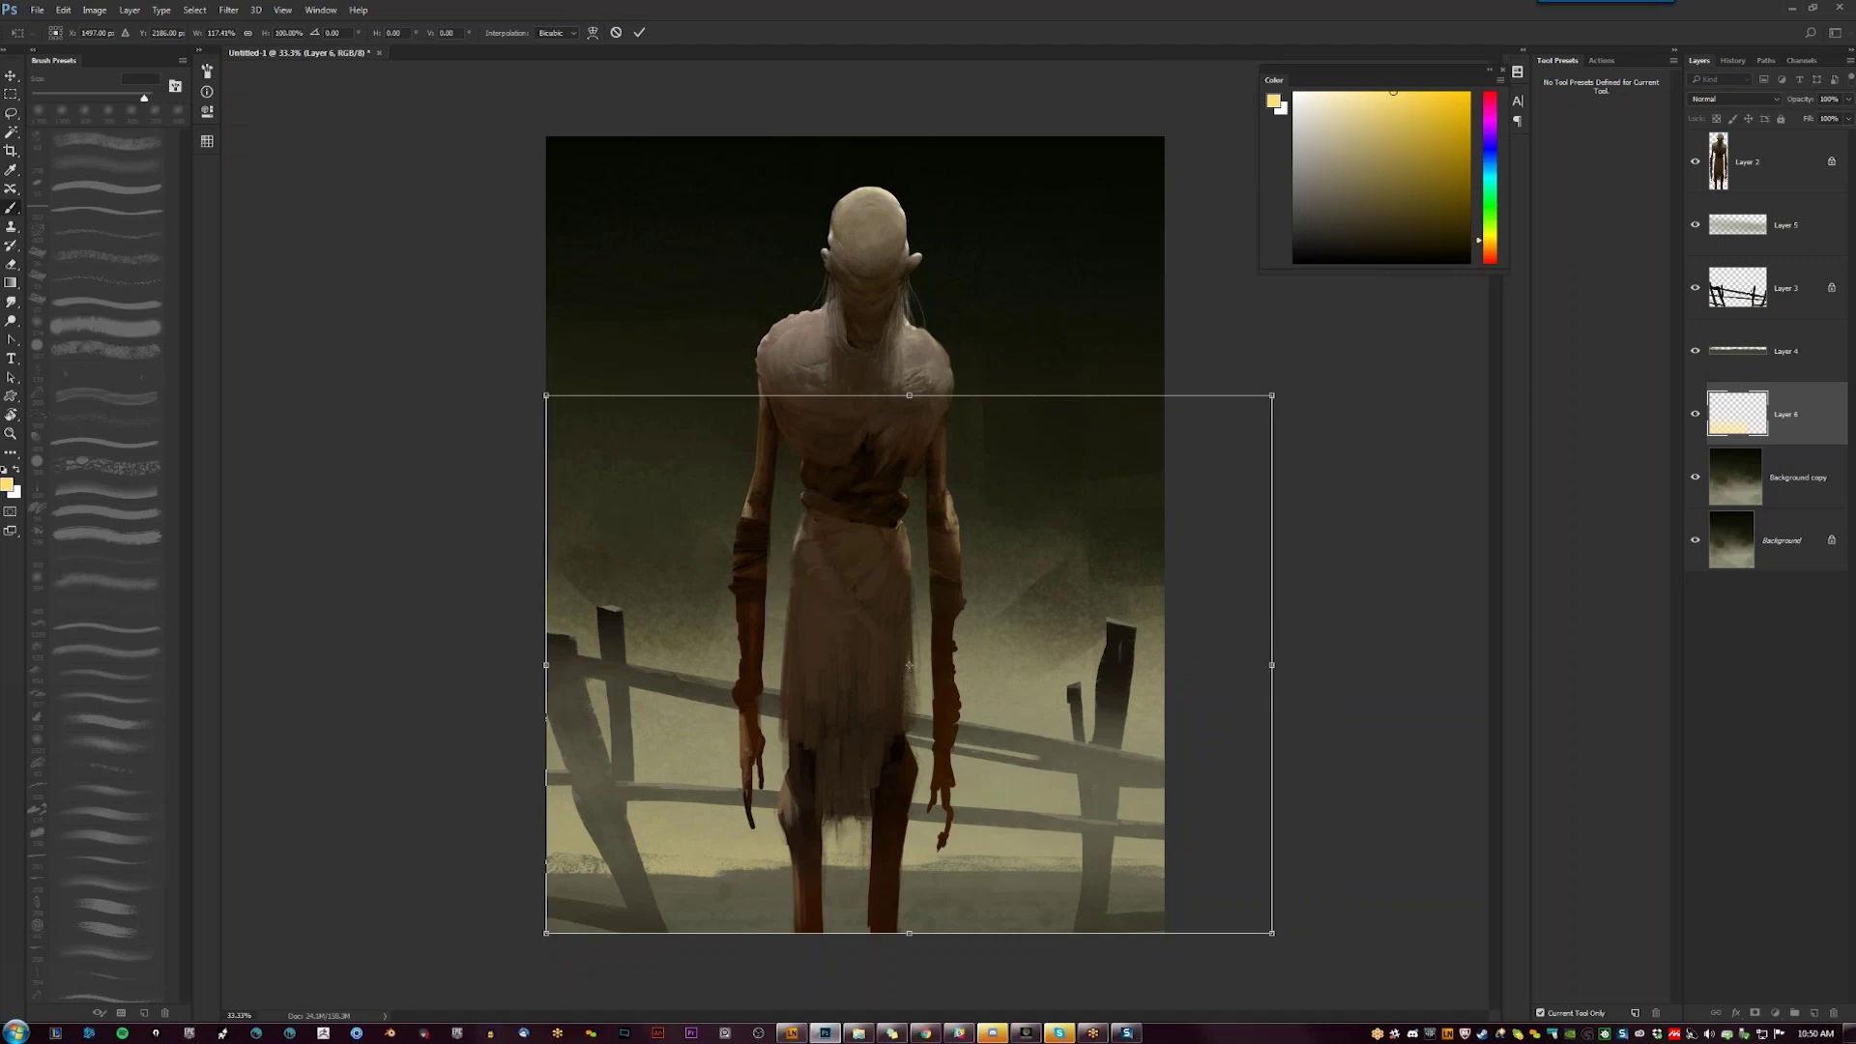
{"action": "key", "text": "Return"}
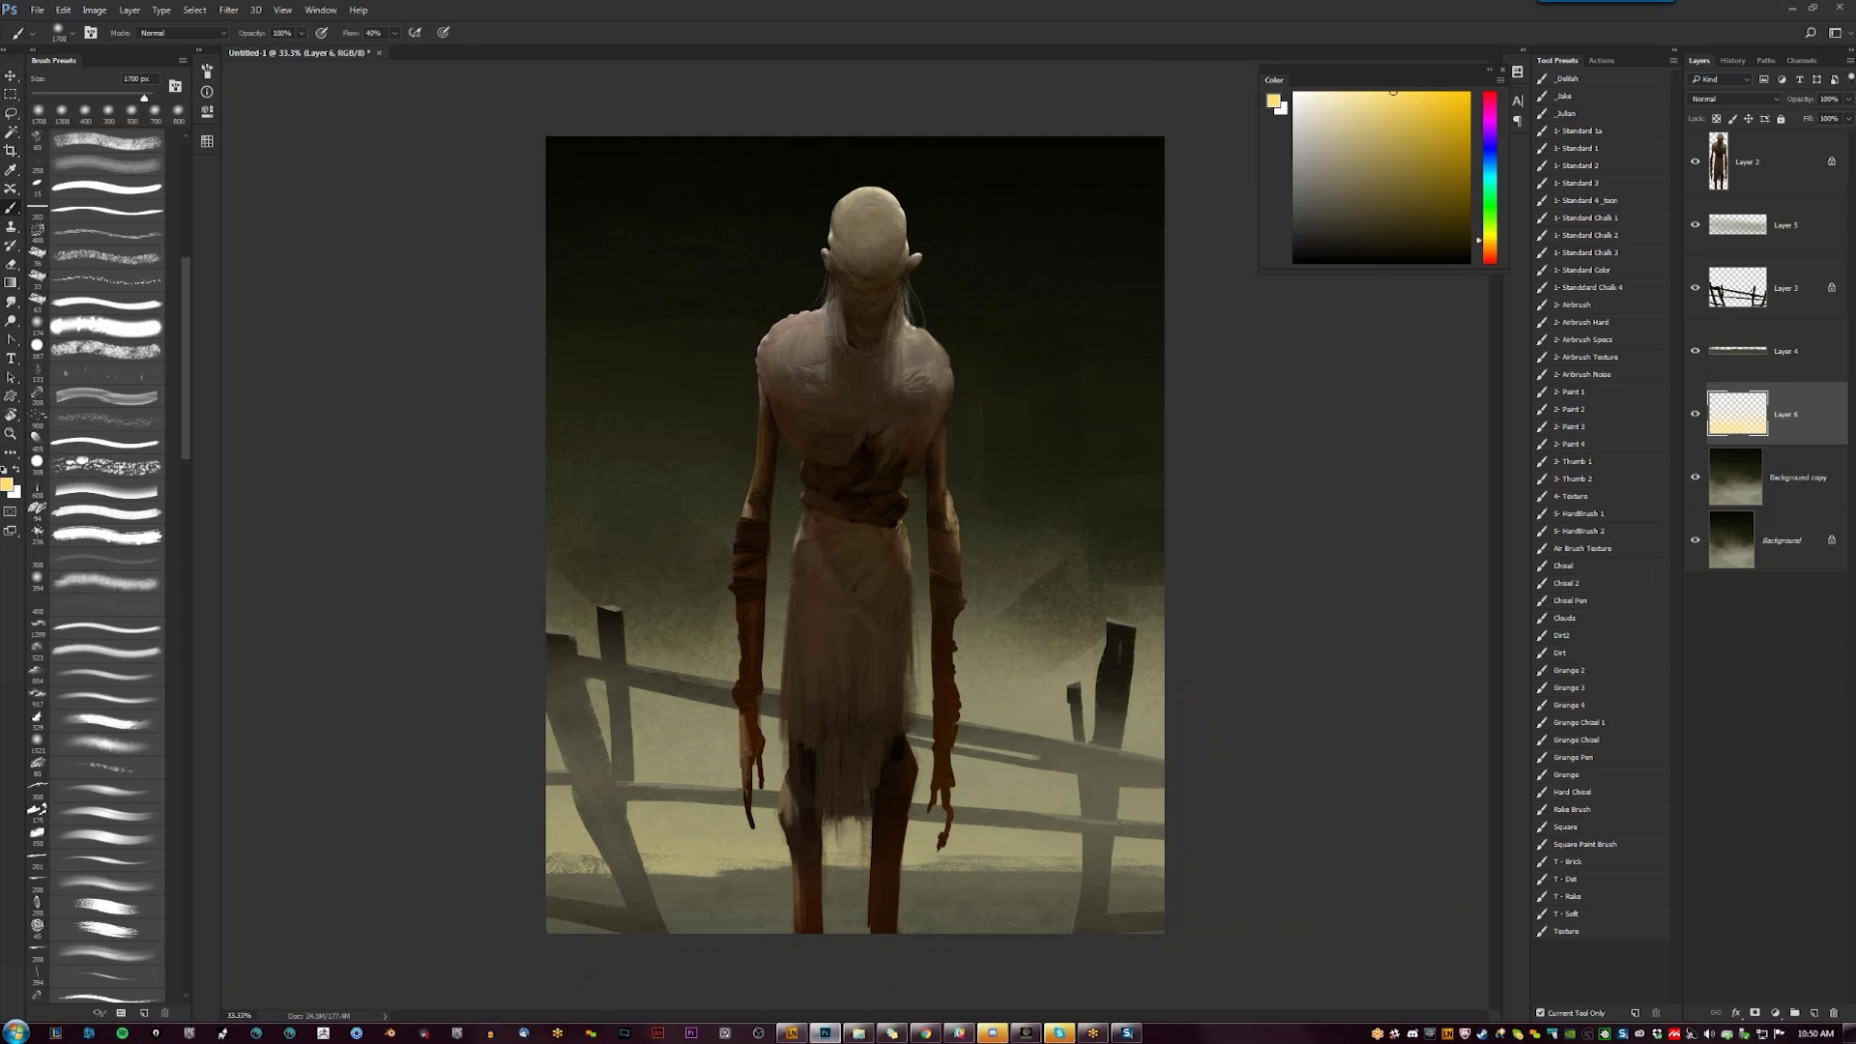
Darken the sky of the background copy with sampled near-black shifted to an orange hue, using the 2- Airbrush preset at 1600 px
{"action": "left_click", "coordinate": [1746, 496]}
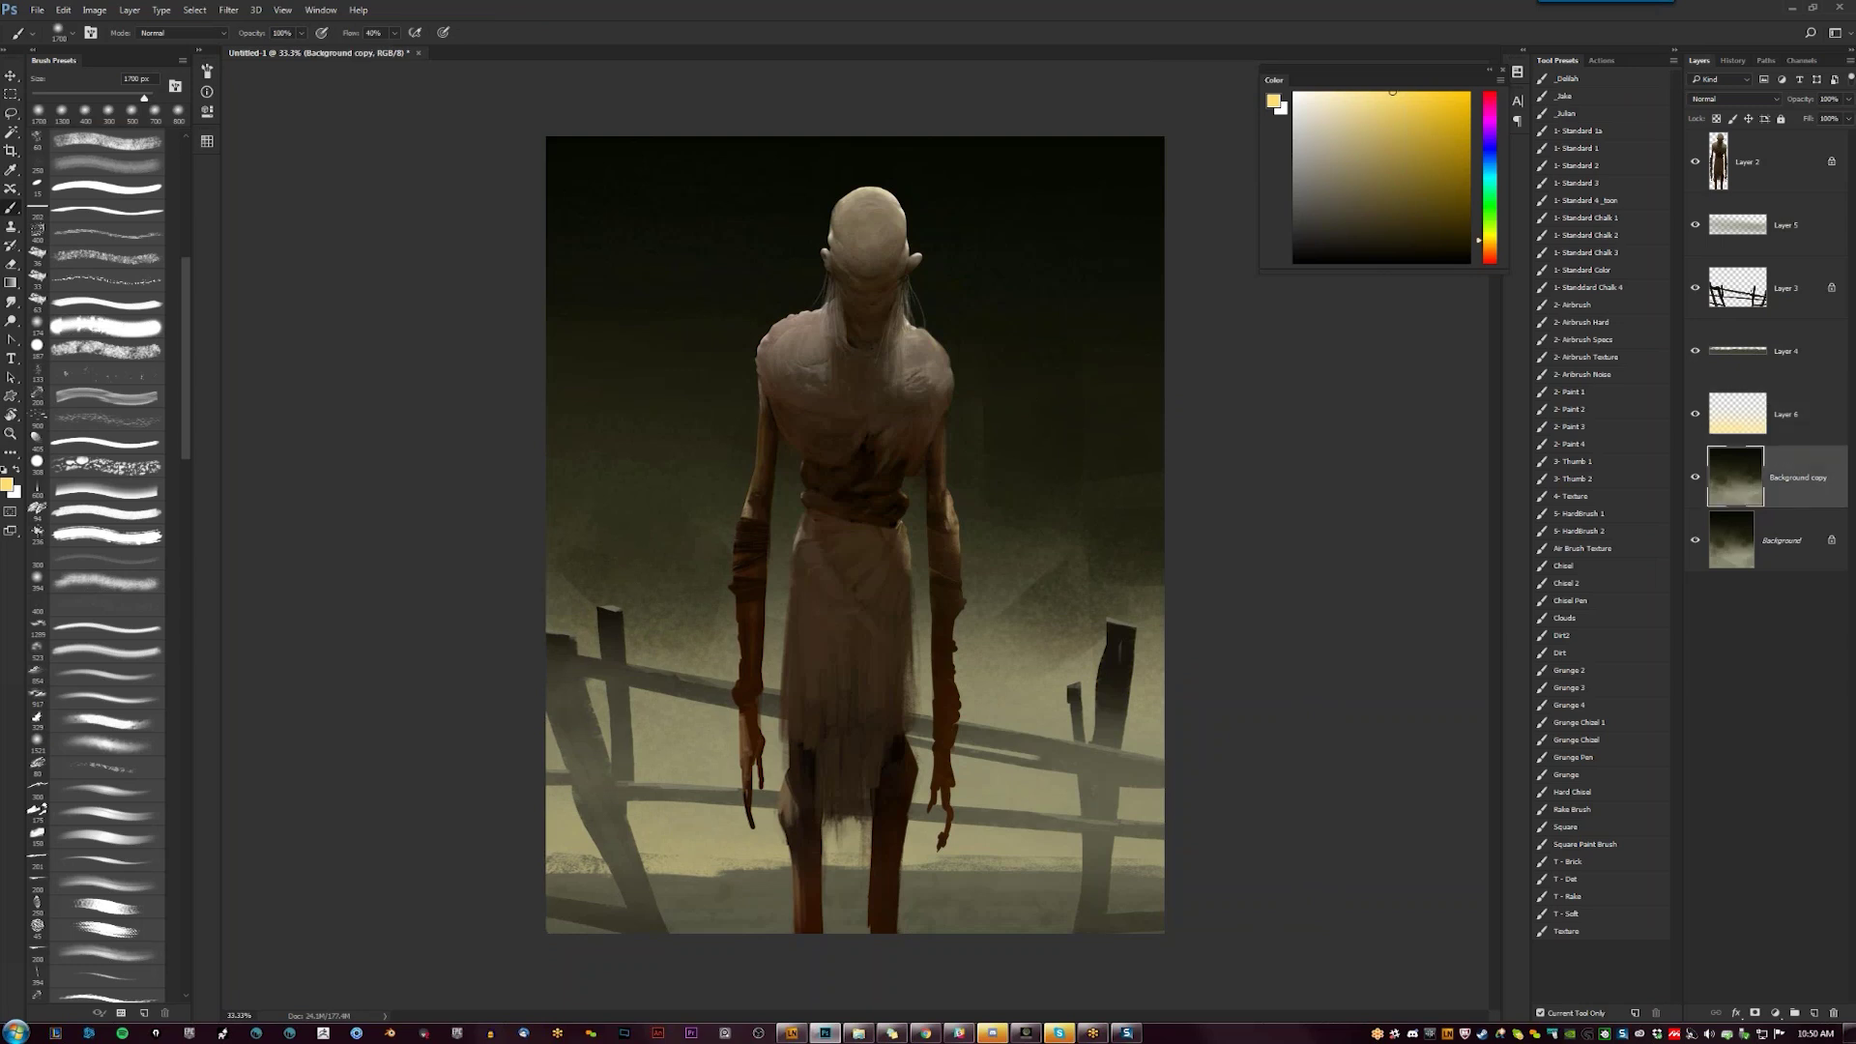
{"action": "left_click", "coordinate": [1001, 222], "text": "alt"}
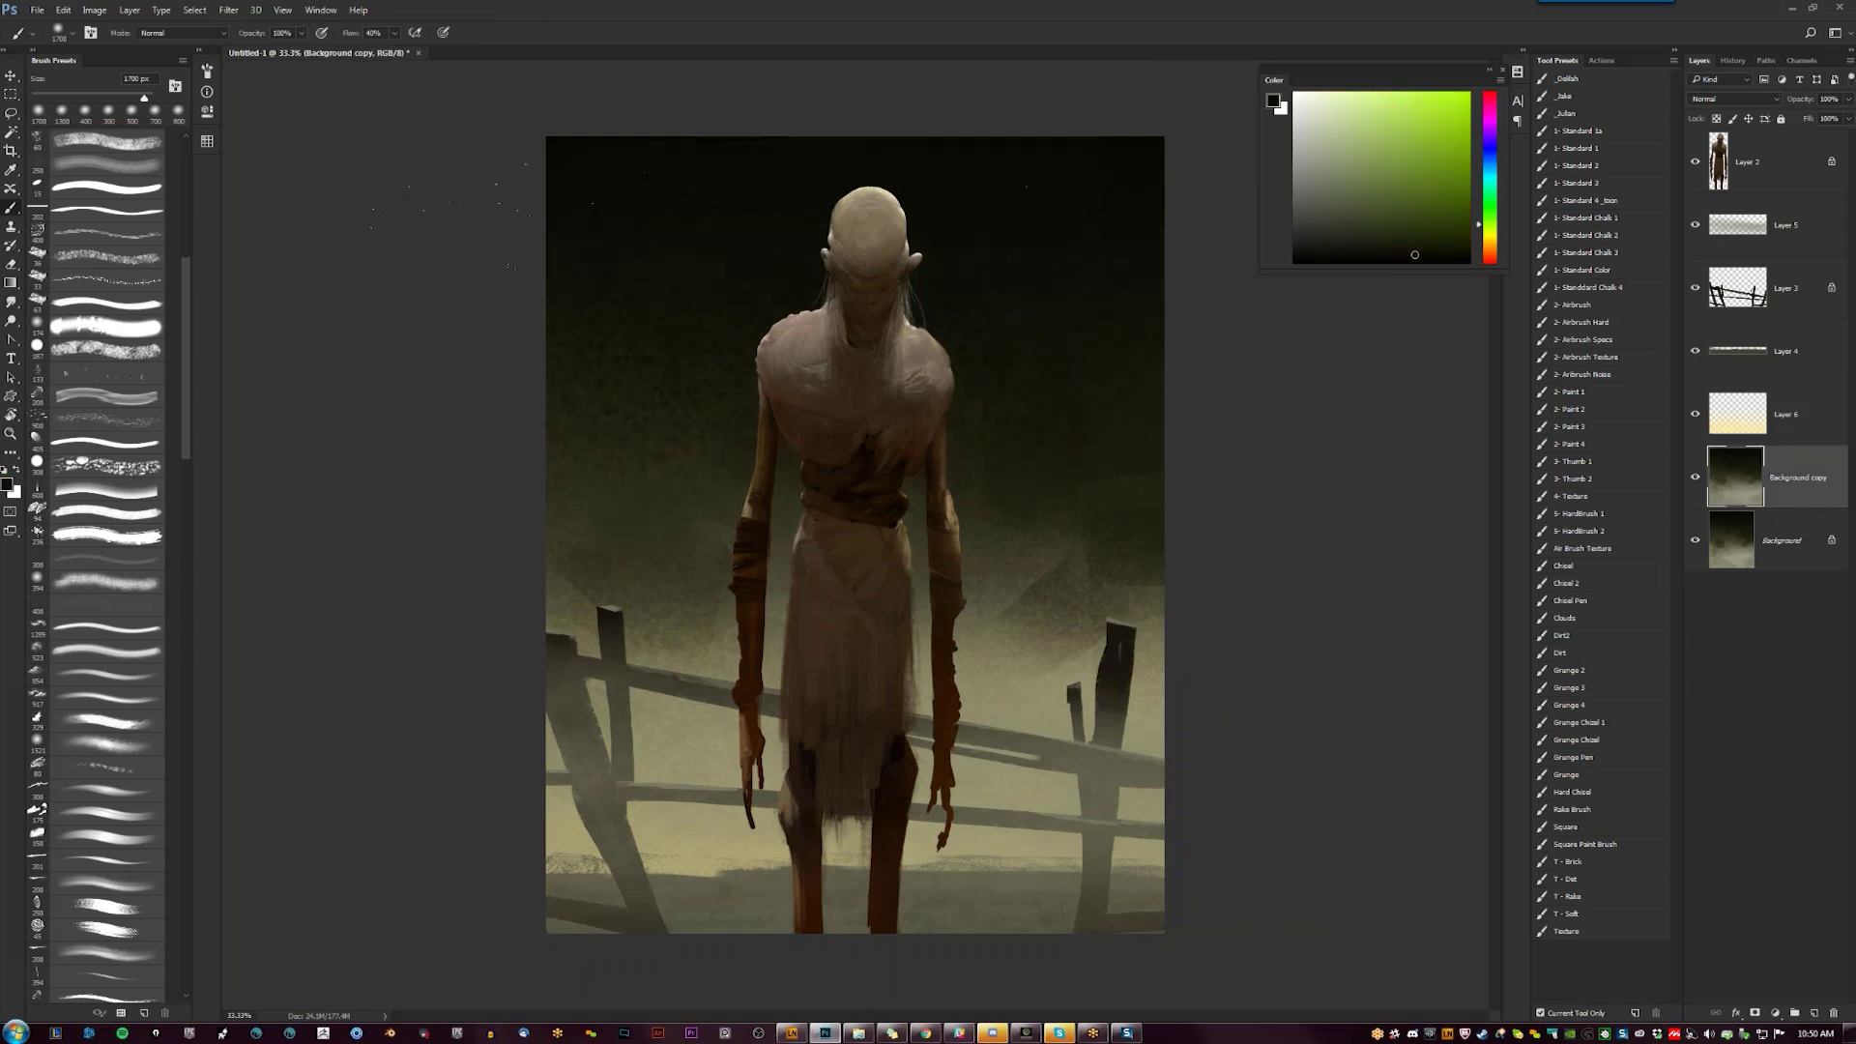
{"action": "left_click", "coordinate": [1610, 304]}
{"action": "key", "text": "bracketright"}
{"action": "key", "text": "bracketright"}
{"action": "key", "text": "bracketright"}
{"action": "key", "text": "bracketright"}
{"action": "key", "text": "bracketright"}
{"action": "key", "text": "bracketright"}
{"action": "key", "text": "bracketright"}
{"action": "key", "text": "bracketright"}
{"action": "key", "text": "bracketright"}
{"action": "key", "text": "bracketright"}
{"action": "key", "text": "bracketright"}
{"action": "key", "text": "bracketright"}
{"action": "key", "text": "bracketright"}
{"action": "key", "text": "bracketright"}
{"action": "left_click", "coordinate": [1489, 254]}
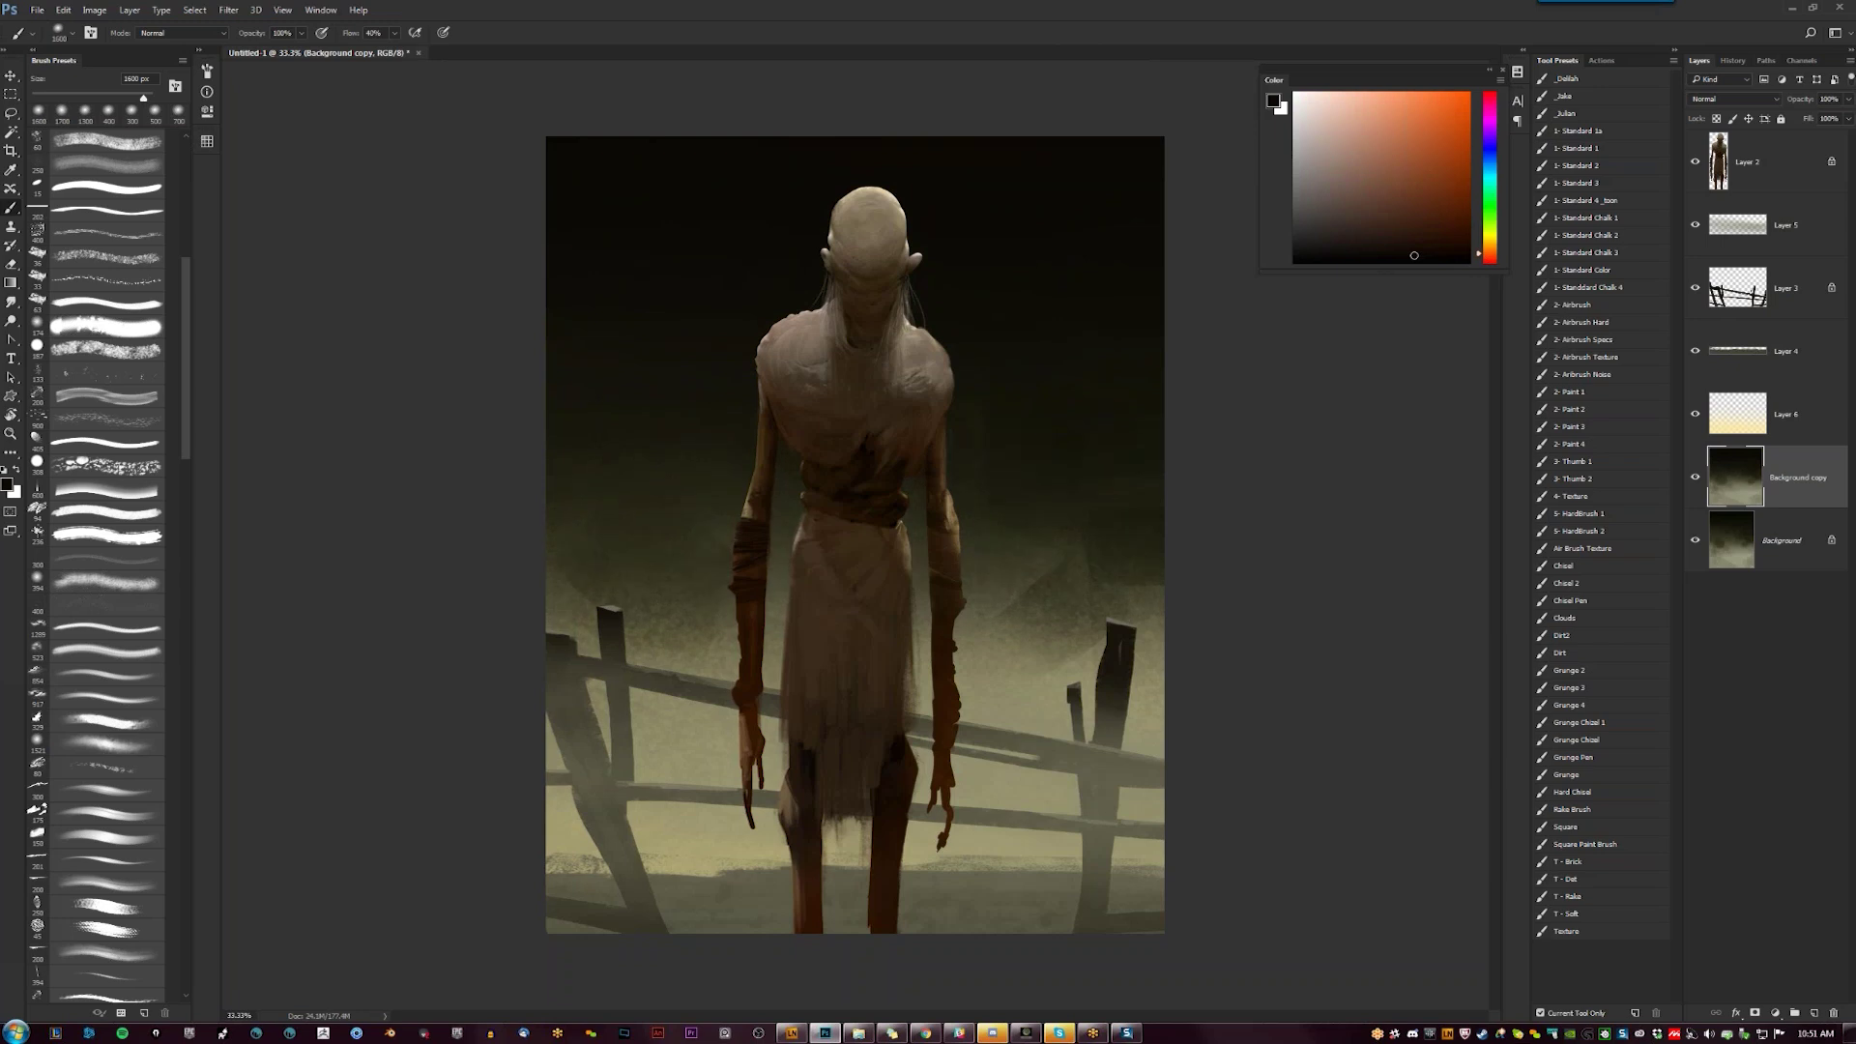
Try a Hue/Saturation adjustment with saturation -100 on the background copy
{"action": "key", "text": "f"}
{"action": "left_click", "coordinate": [1789, 415]}
{"action": "left_click", "coordinate": [1778, 480]}
{"action": "key", "text": "ctrl+u"}
{"action": "left_click_drag", "start_coordinate": [1345, 530], "coordinate": [1275, 531]}
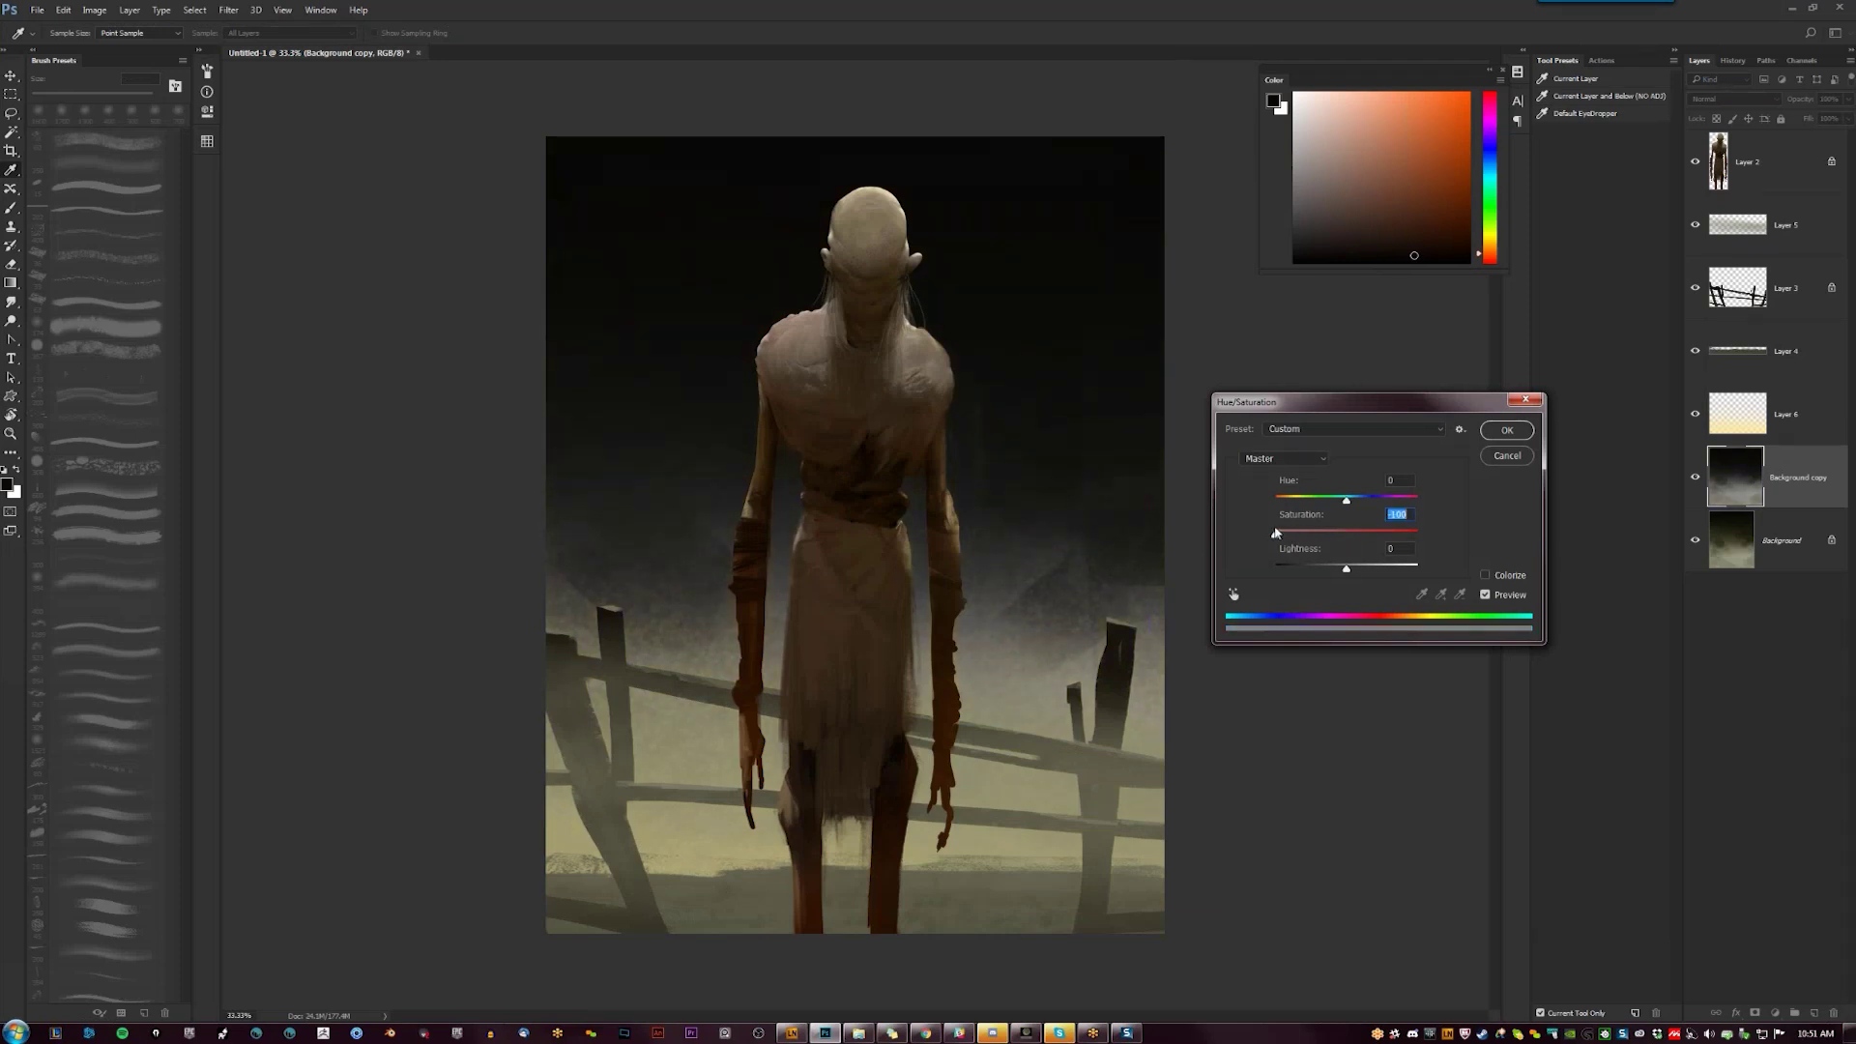
{"action": "left_click", "coordinate": [1506, 455]}
Apply a Hue/Saturation adjustment to the broken fence on Layer 3
{"action": "left_click", "coordinate": [1789, 301]}
{"action": "key", "text": "ctrl+u"}
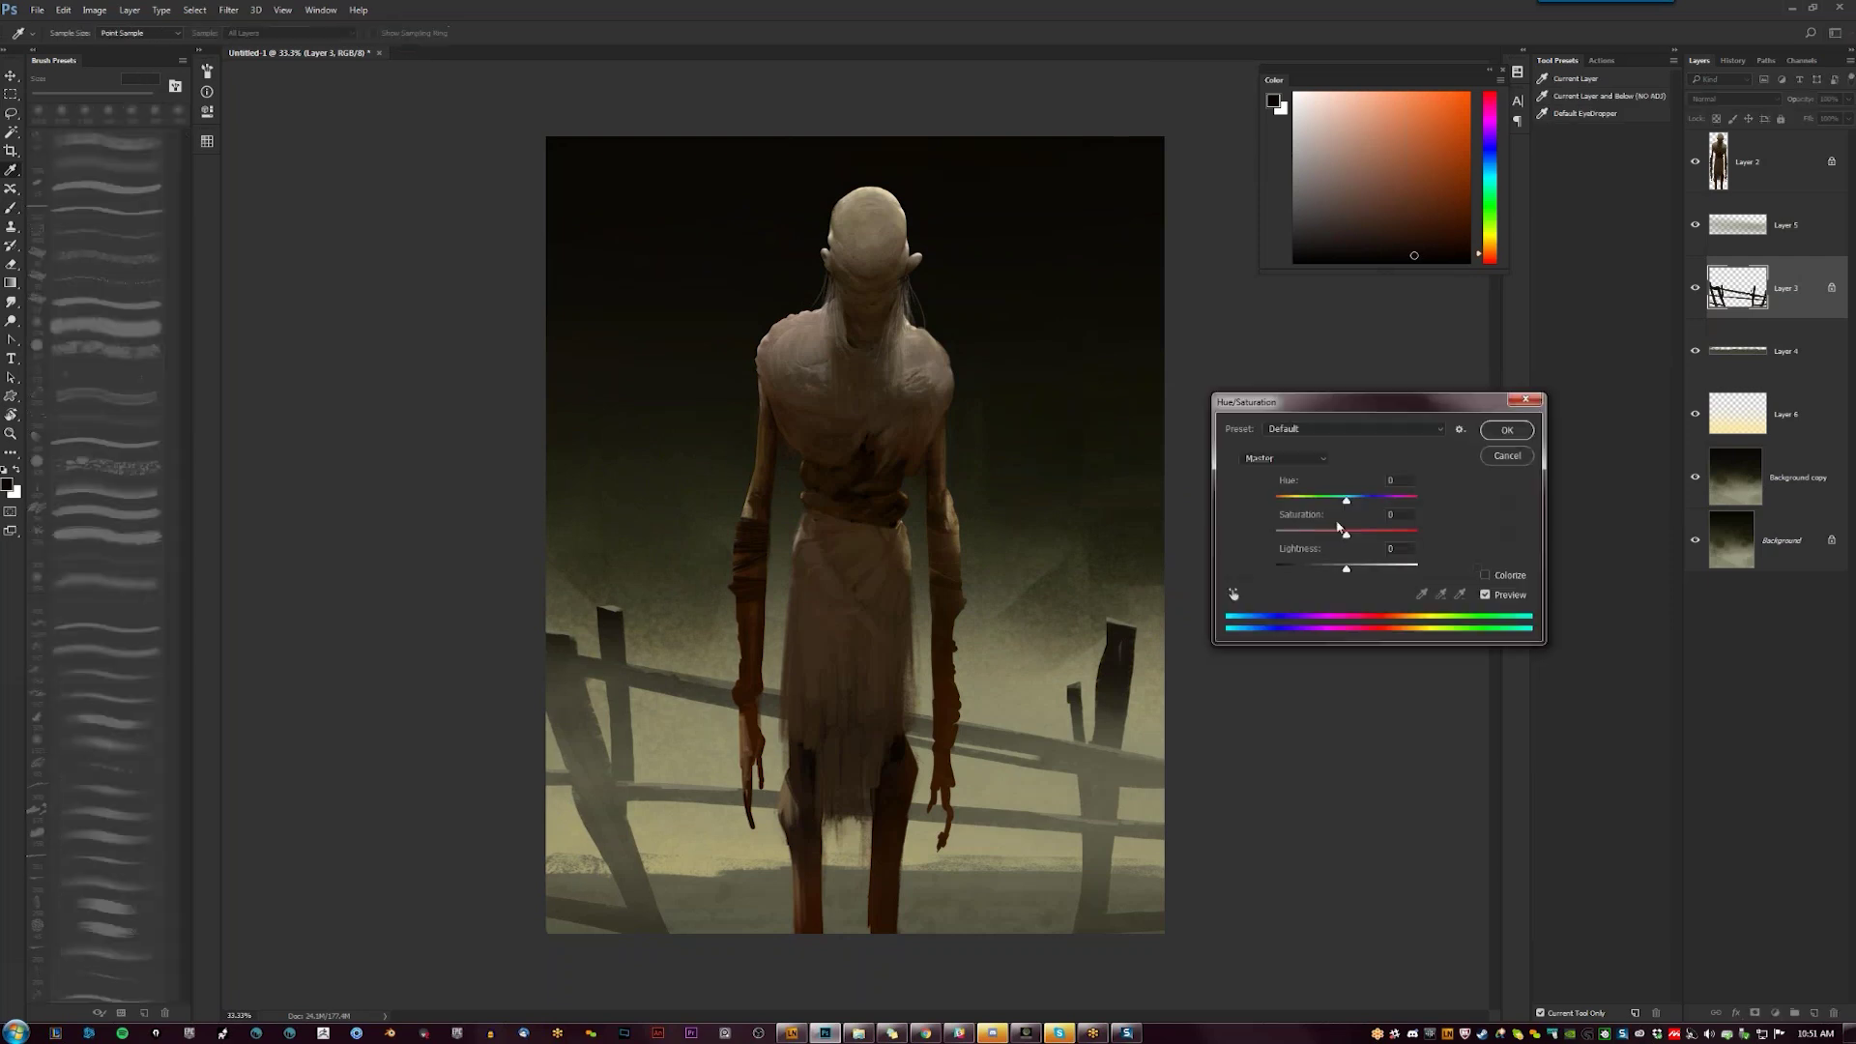
{"action": "mouse_move", "coordinate": [1345, 531]}
{"action": "left_mouse_down"}
{"action": "mouse_move", "coordinate": [1303, 534]}
{"action": "mouse_move", "coordinate": [1391, 522]}
{"action": "mouse_move", "coordinate": [1327, 501]}
{"action": "mouse_move", "coordinate": [1345, 500]}
{"action": "left_mouse_up"}
{"action": "left_click", "coordinate": [1504, 430]}
{"action": "key", "text": "b"}
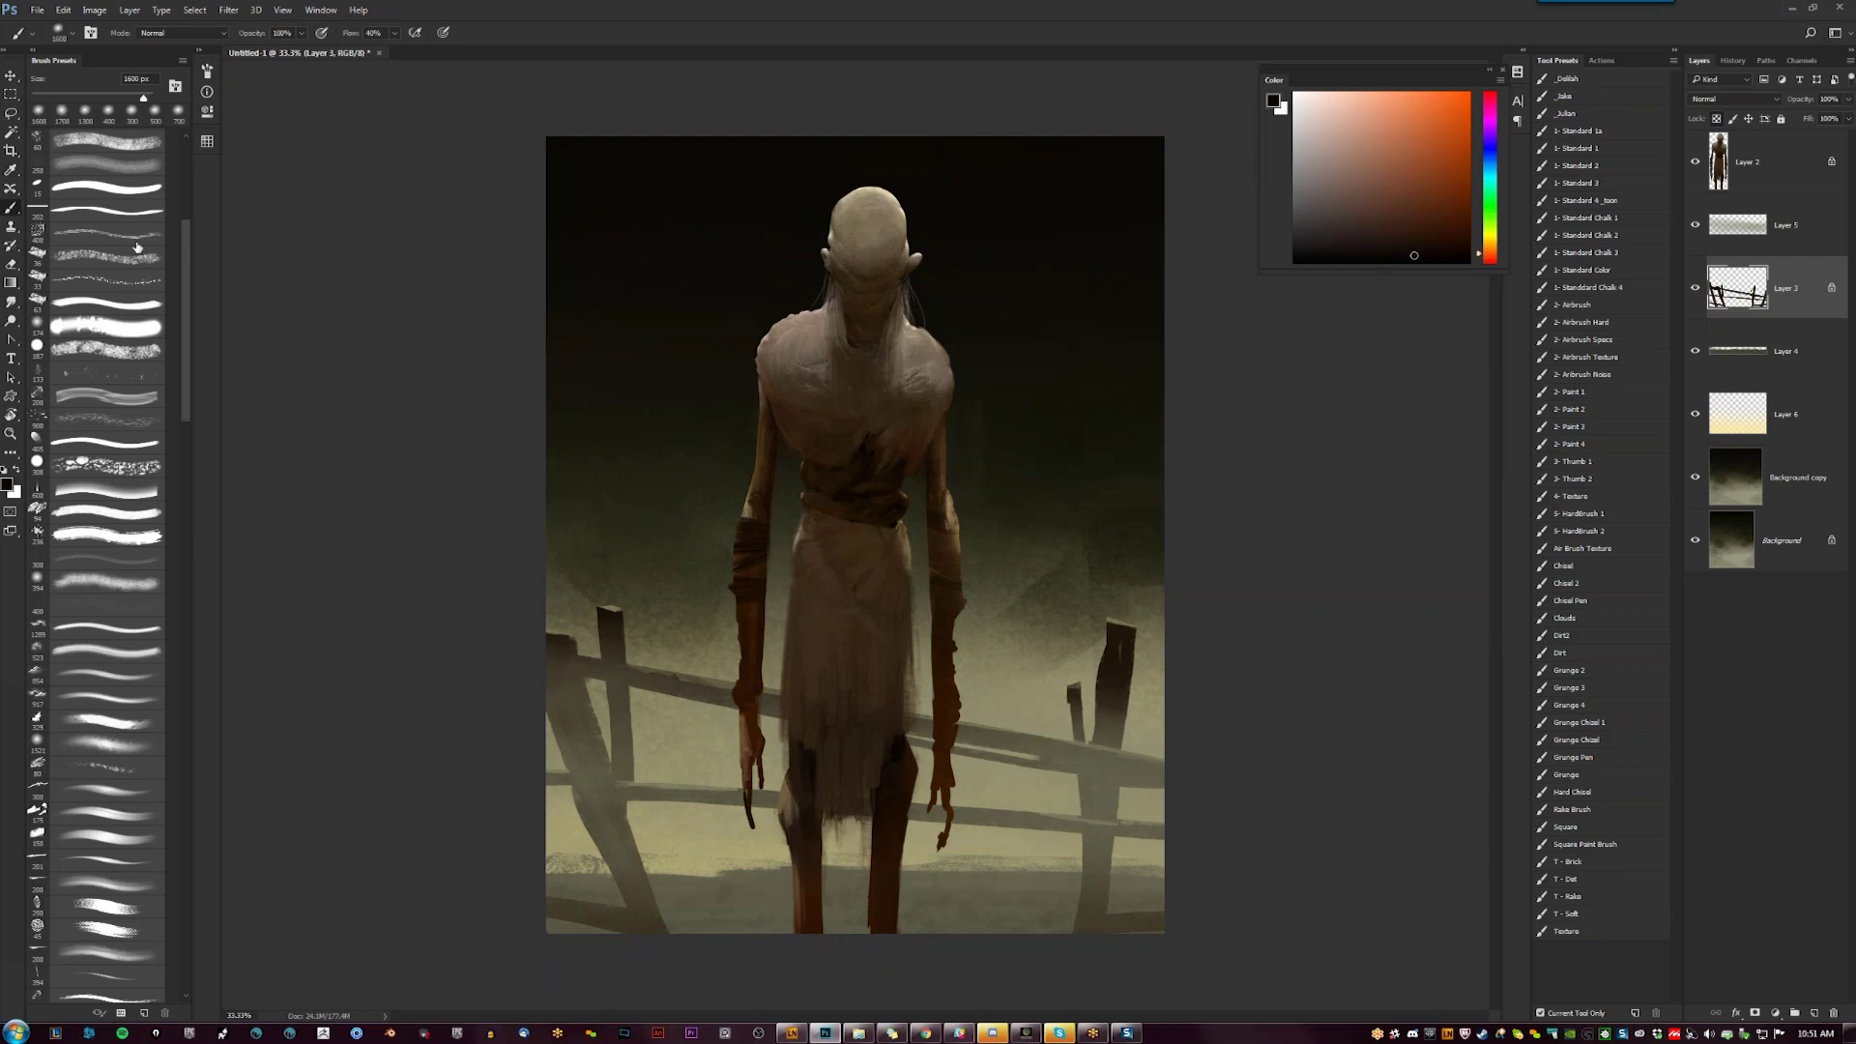
Try brushing sampled fence colours down the leaning post at the left end of the fence, using a smaller brush preset
{"action": "scroll", "coordinate": [137, 290], "scroll_direction": "up", "scroll_amount": 5}
{"action": "left_click", "coordinate": [107, 418]}
{"action": "left_click", "coordinate": [630, 686], "text": "alt"}
{"action": "left_click_drag", "start_coordinate": [628, 688], "coordinate": [643, 919]}
{"action": "left_click", "coordinate": [607, 787], "text": "alt"}
{"action": "key", "text": "ctrl+z"}
{"action": "left_click", "coordinate": [609, 803], "text": "alt"}
{"action": "left_click_drag", "start_coordinate": [609, 802], "coordinate": [649, 918]}
{"action": "key", "text": "ctrl+z"}
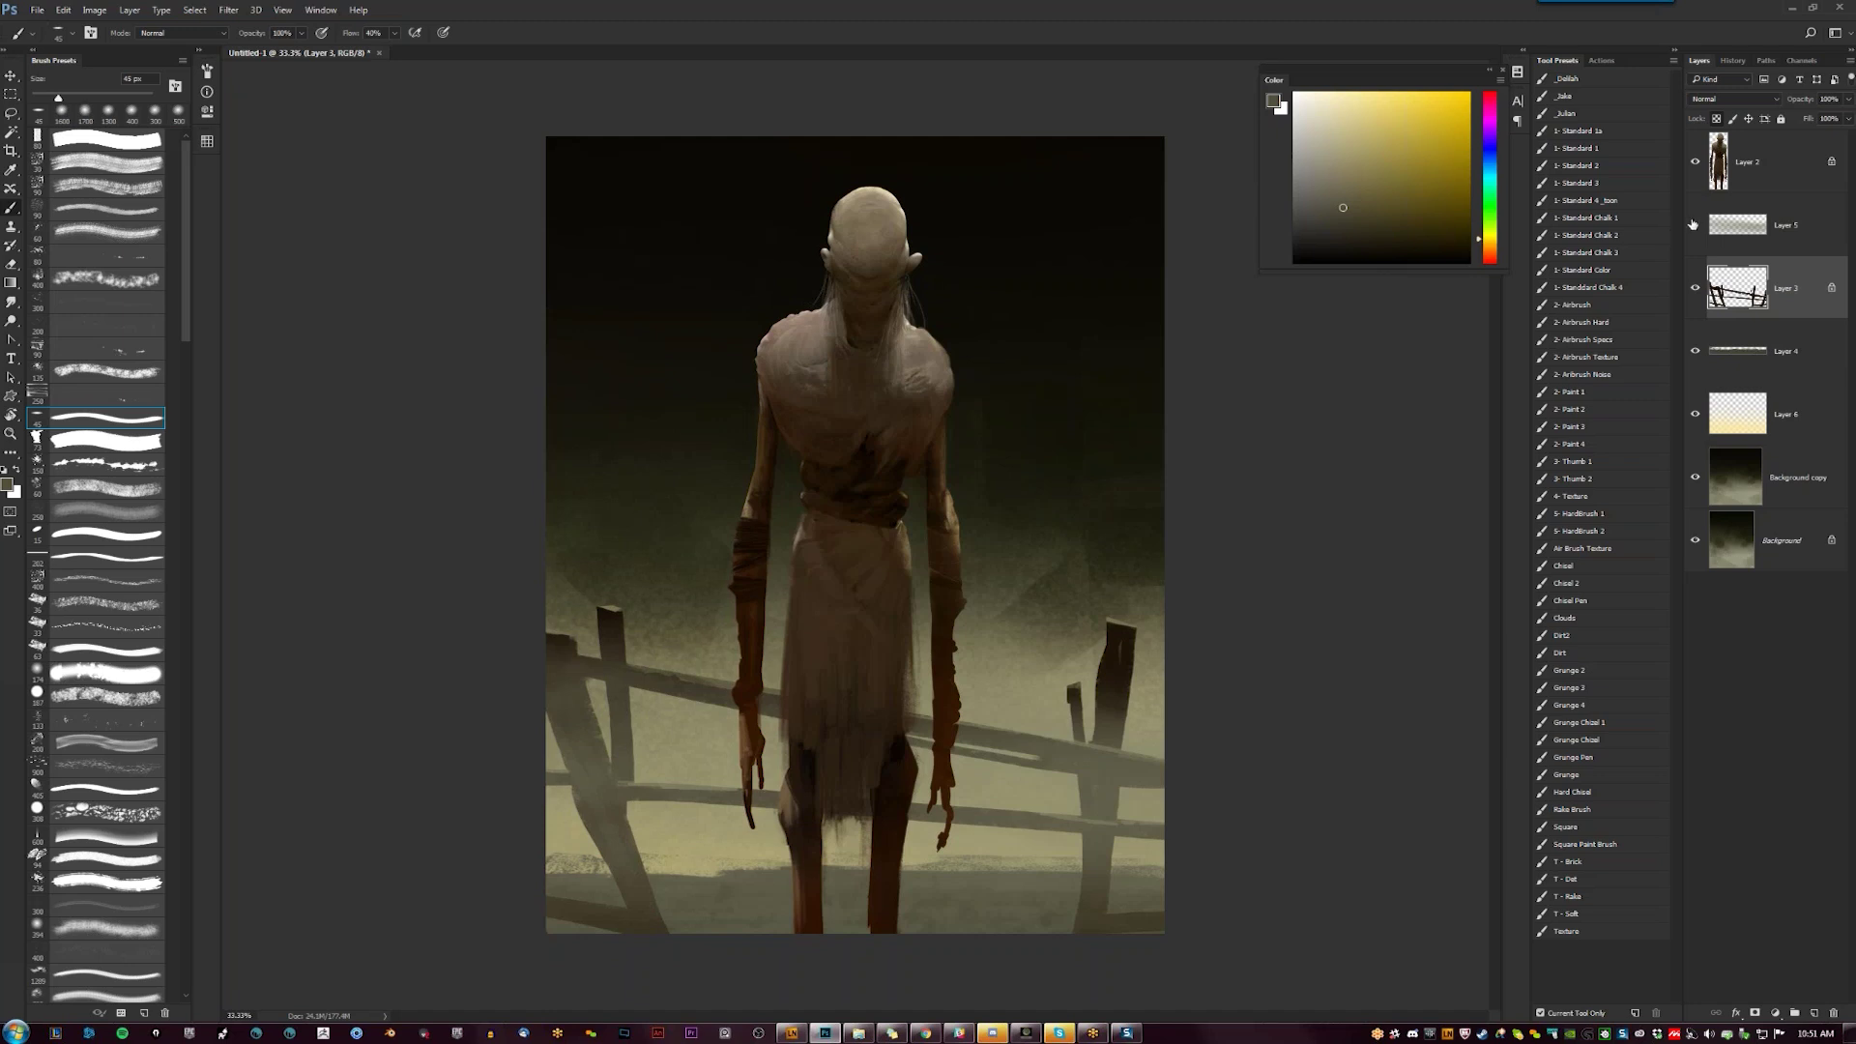
Compare the painting with and without the mist on Layer 5, and reduce that layer's fill to about 52%
{"action": "left_click", "coordinate": [1695, 225]}
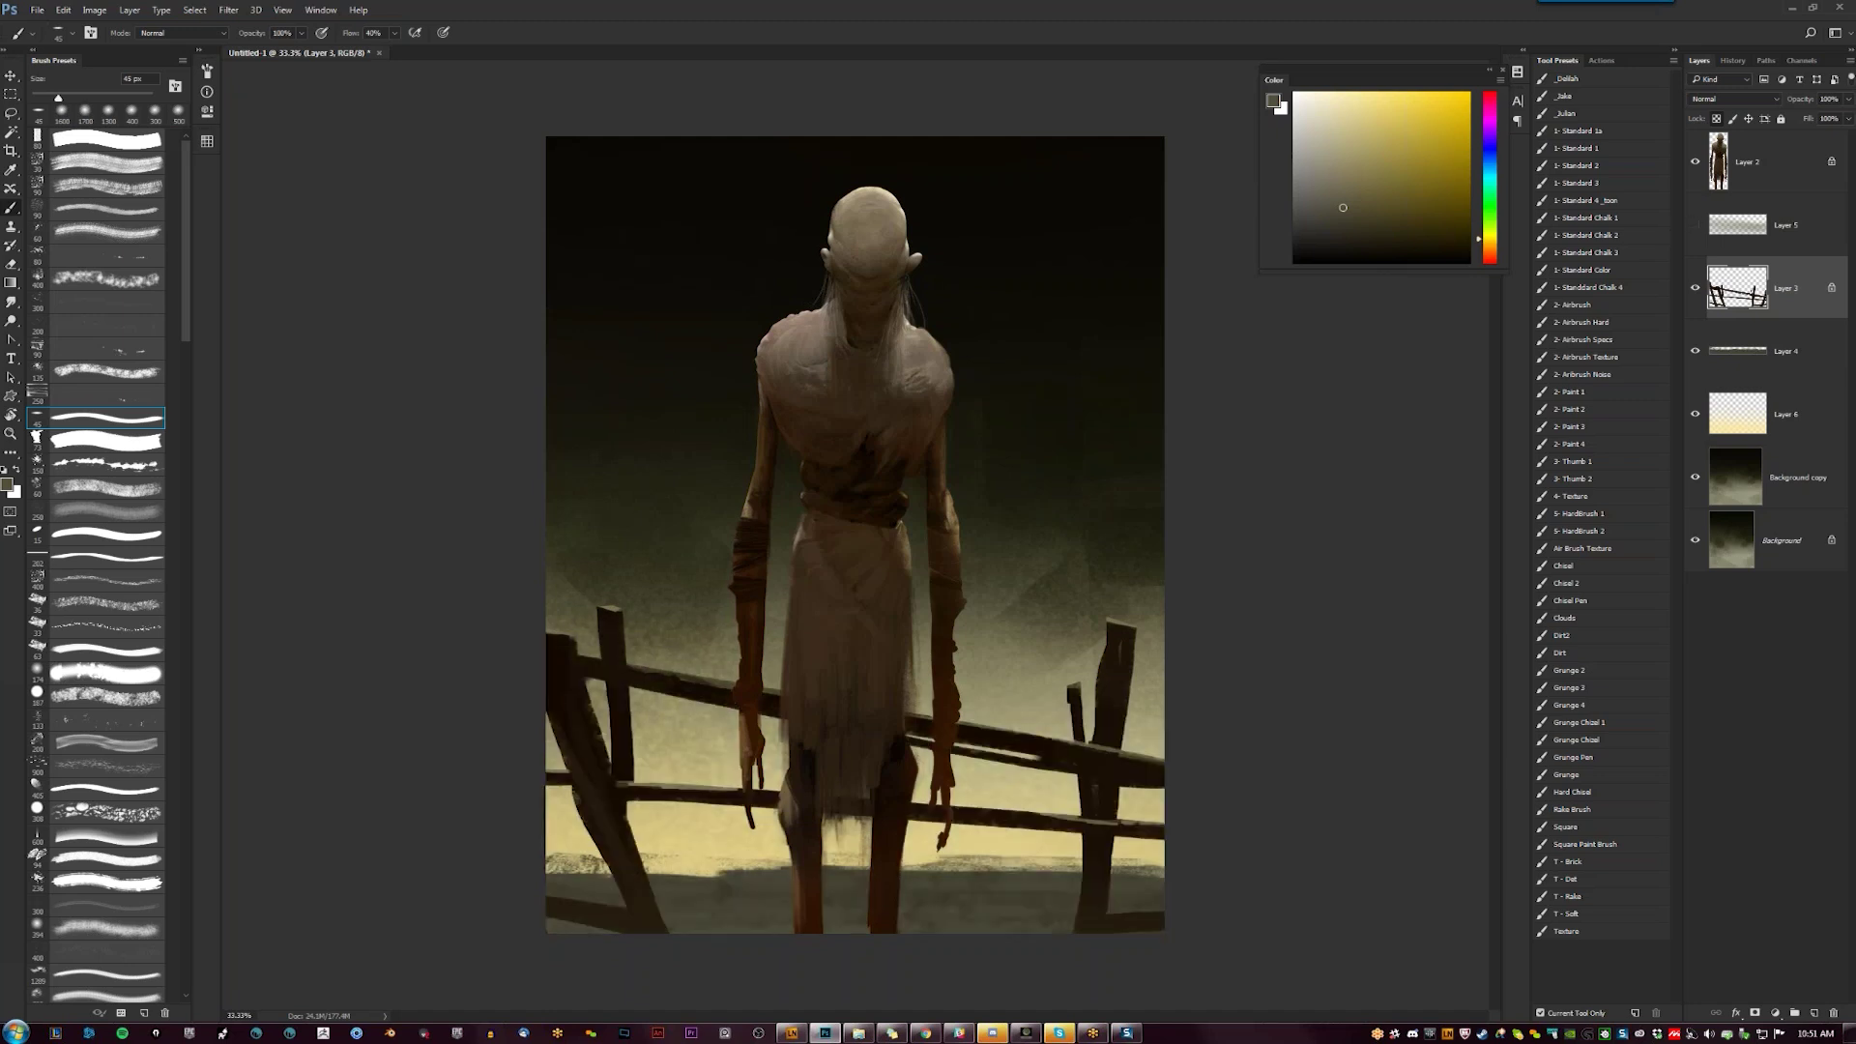
{"action": "left_click", "coordinate": [1807, 227]}
{"action": "left_click", "coordinate": [1695, 224]}
{"action": "left_click_drag", "start_coordinate": [1808, 118], "coordinate": [1775, 122]}
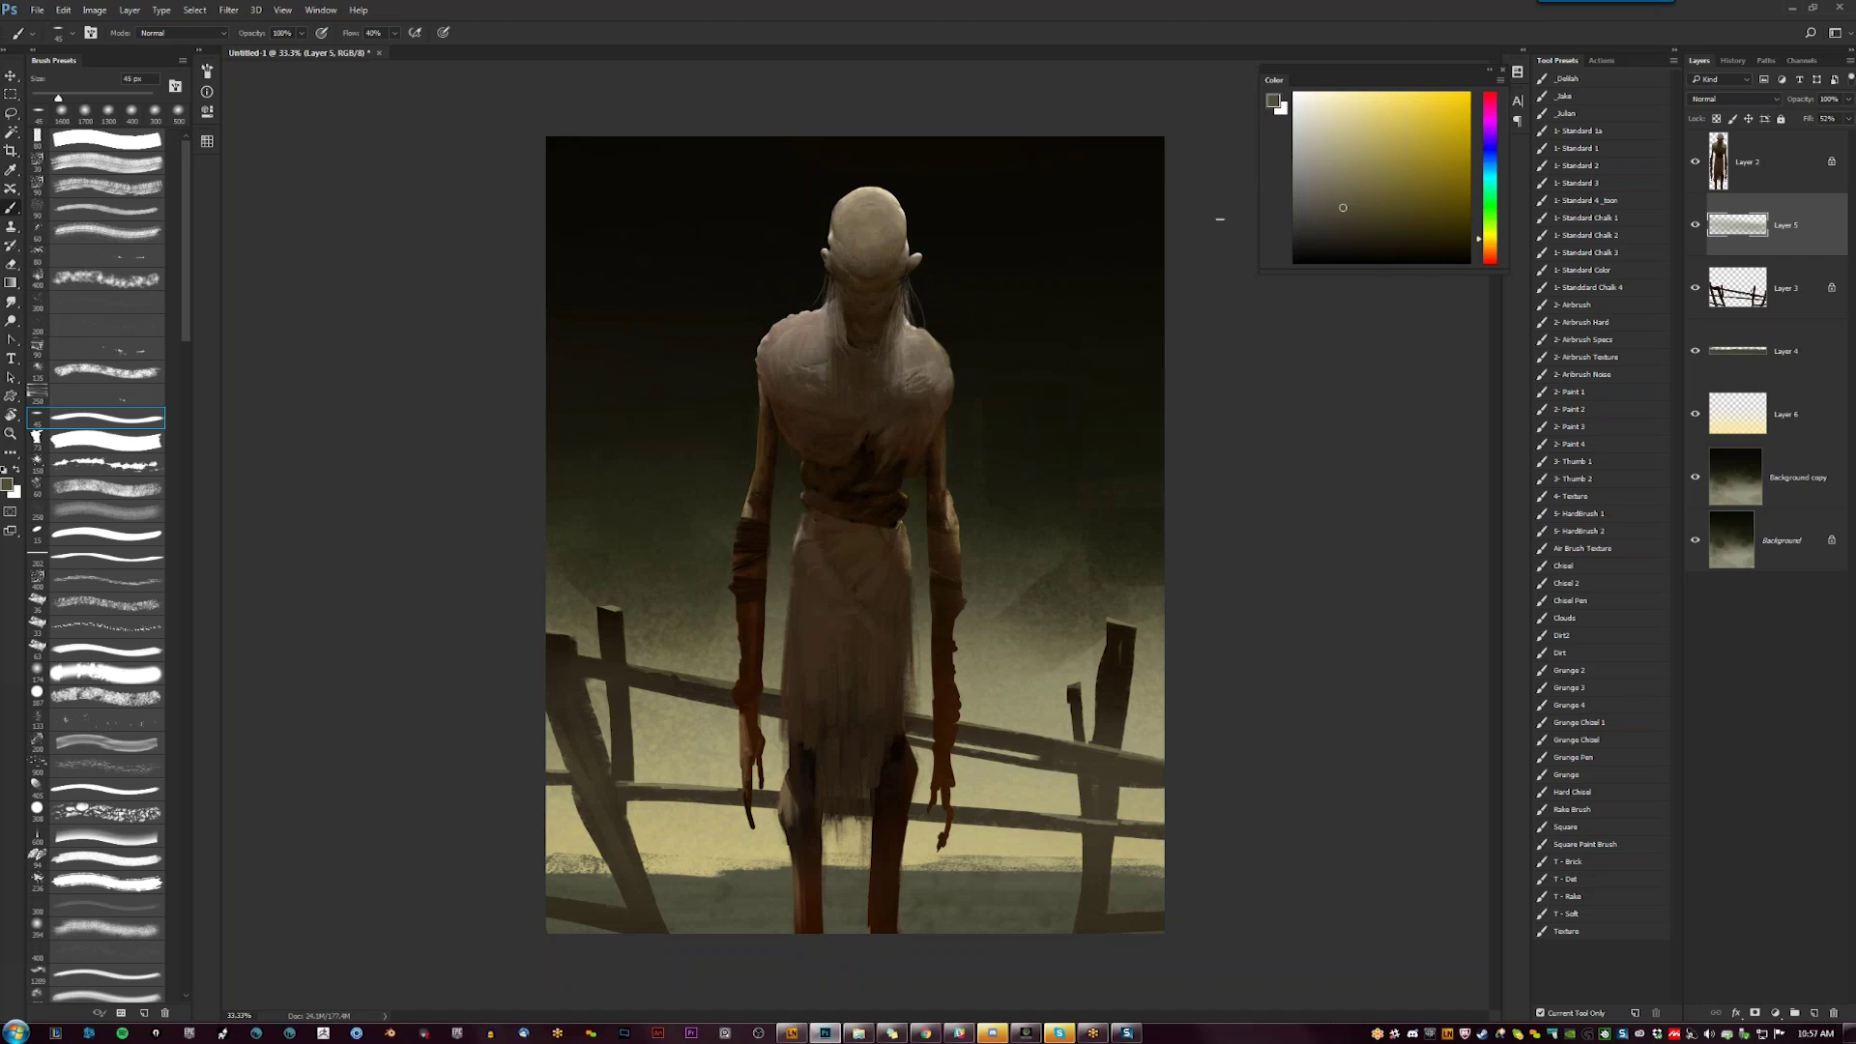
Shift the midtones of the fence on Layer 3 toward red with a Color Balance adjustment
{"action": "left_click", "coordinate": [1759, 310]}
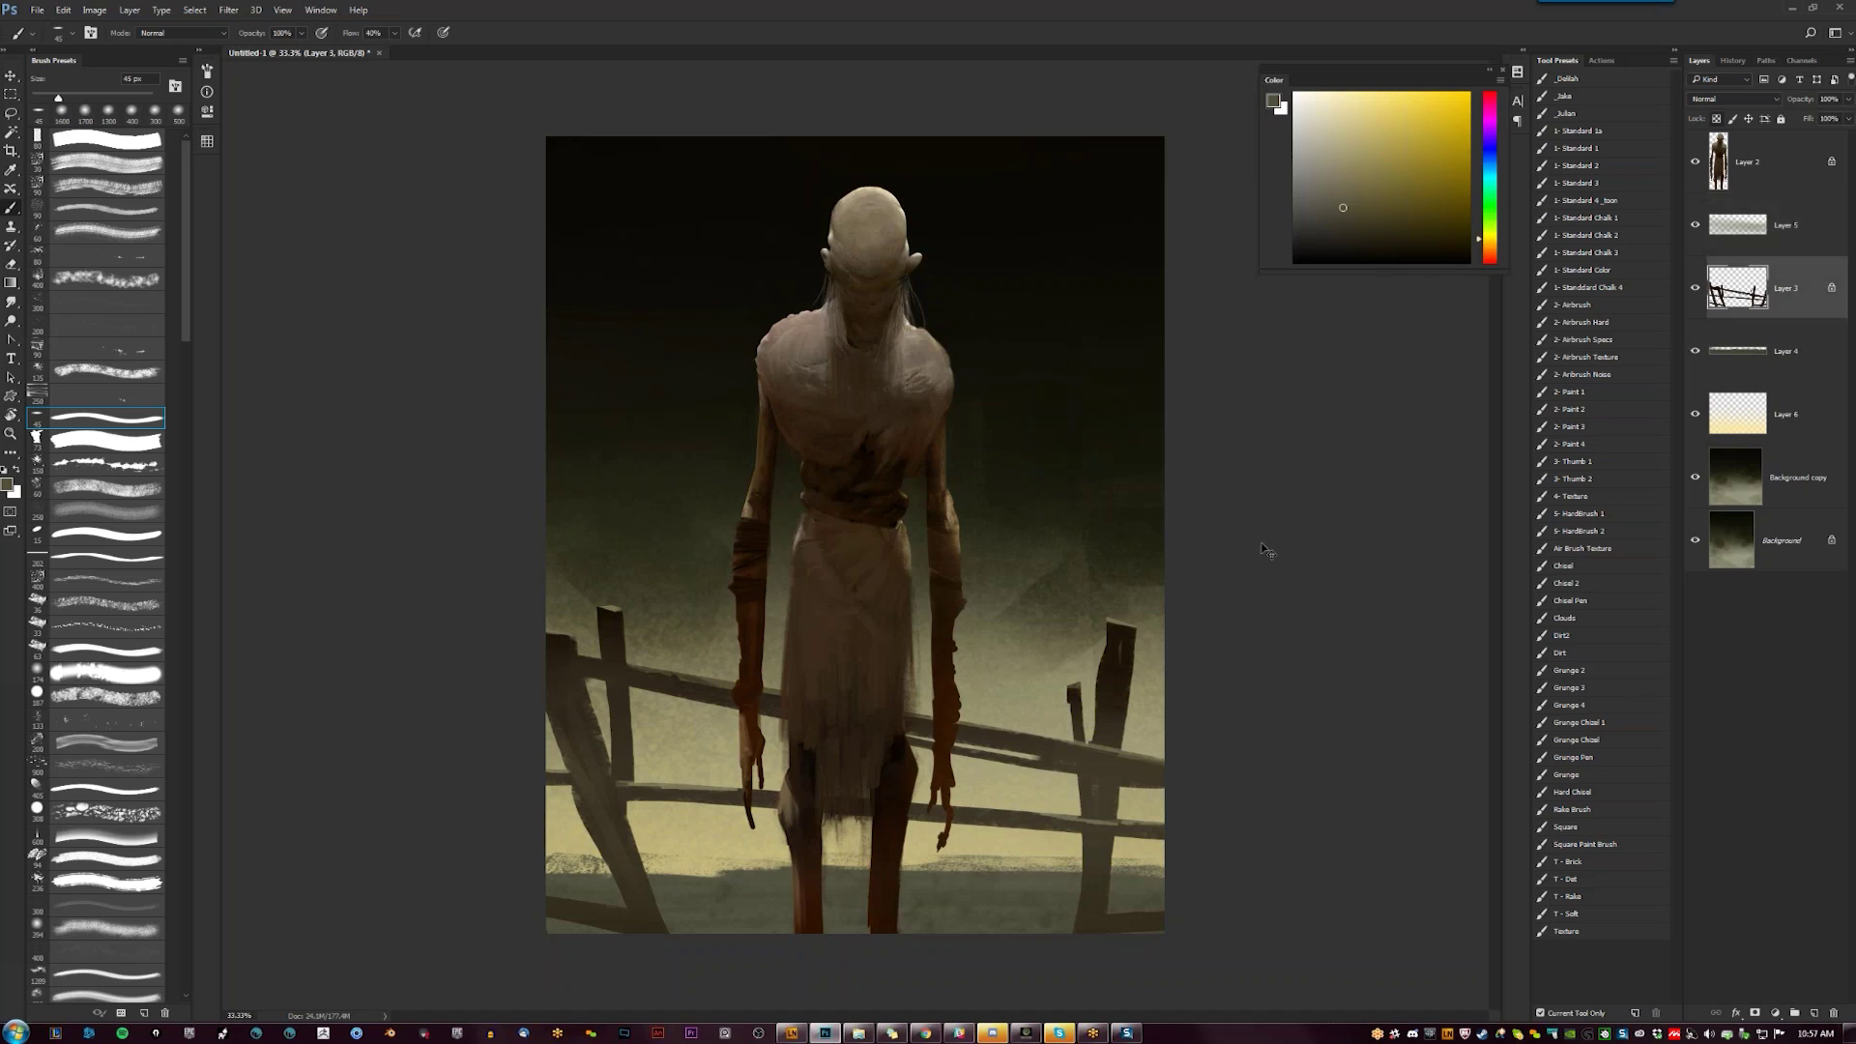
{"action": "key", "text": "ctrl+b"}
{"action": "left_click_drag", "start_coordinate": [1338, 442], "coordinate": [1361, 441]}
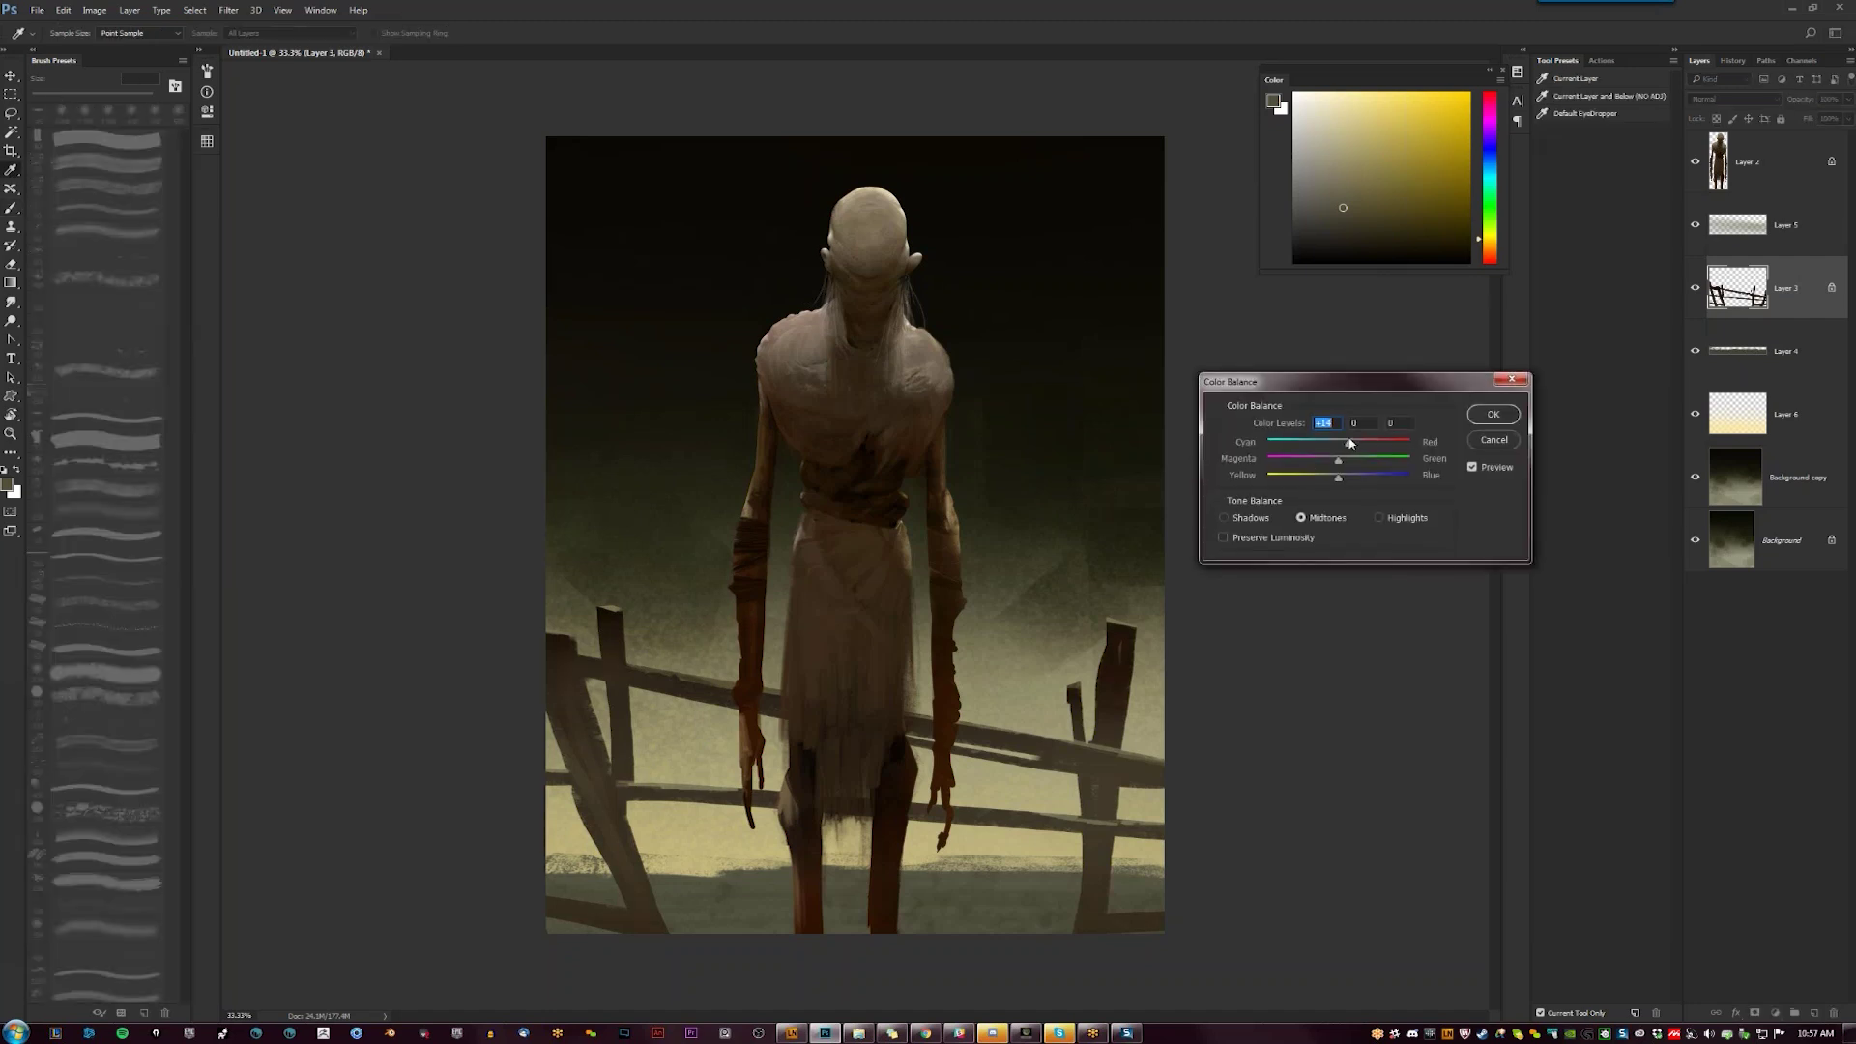
{"action": "left_click", "coordinate": [1479, 421]}
{"action": "key", "text": "b"}
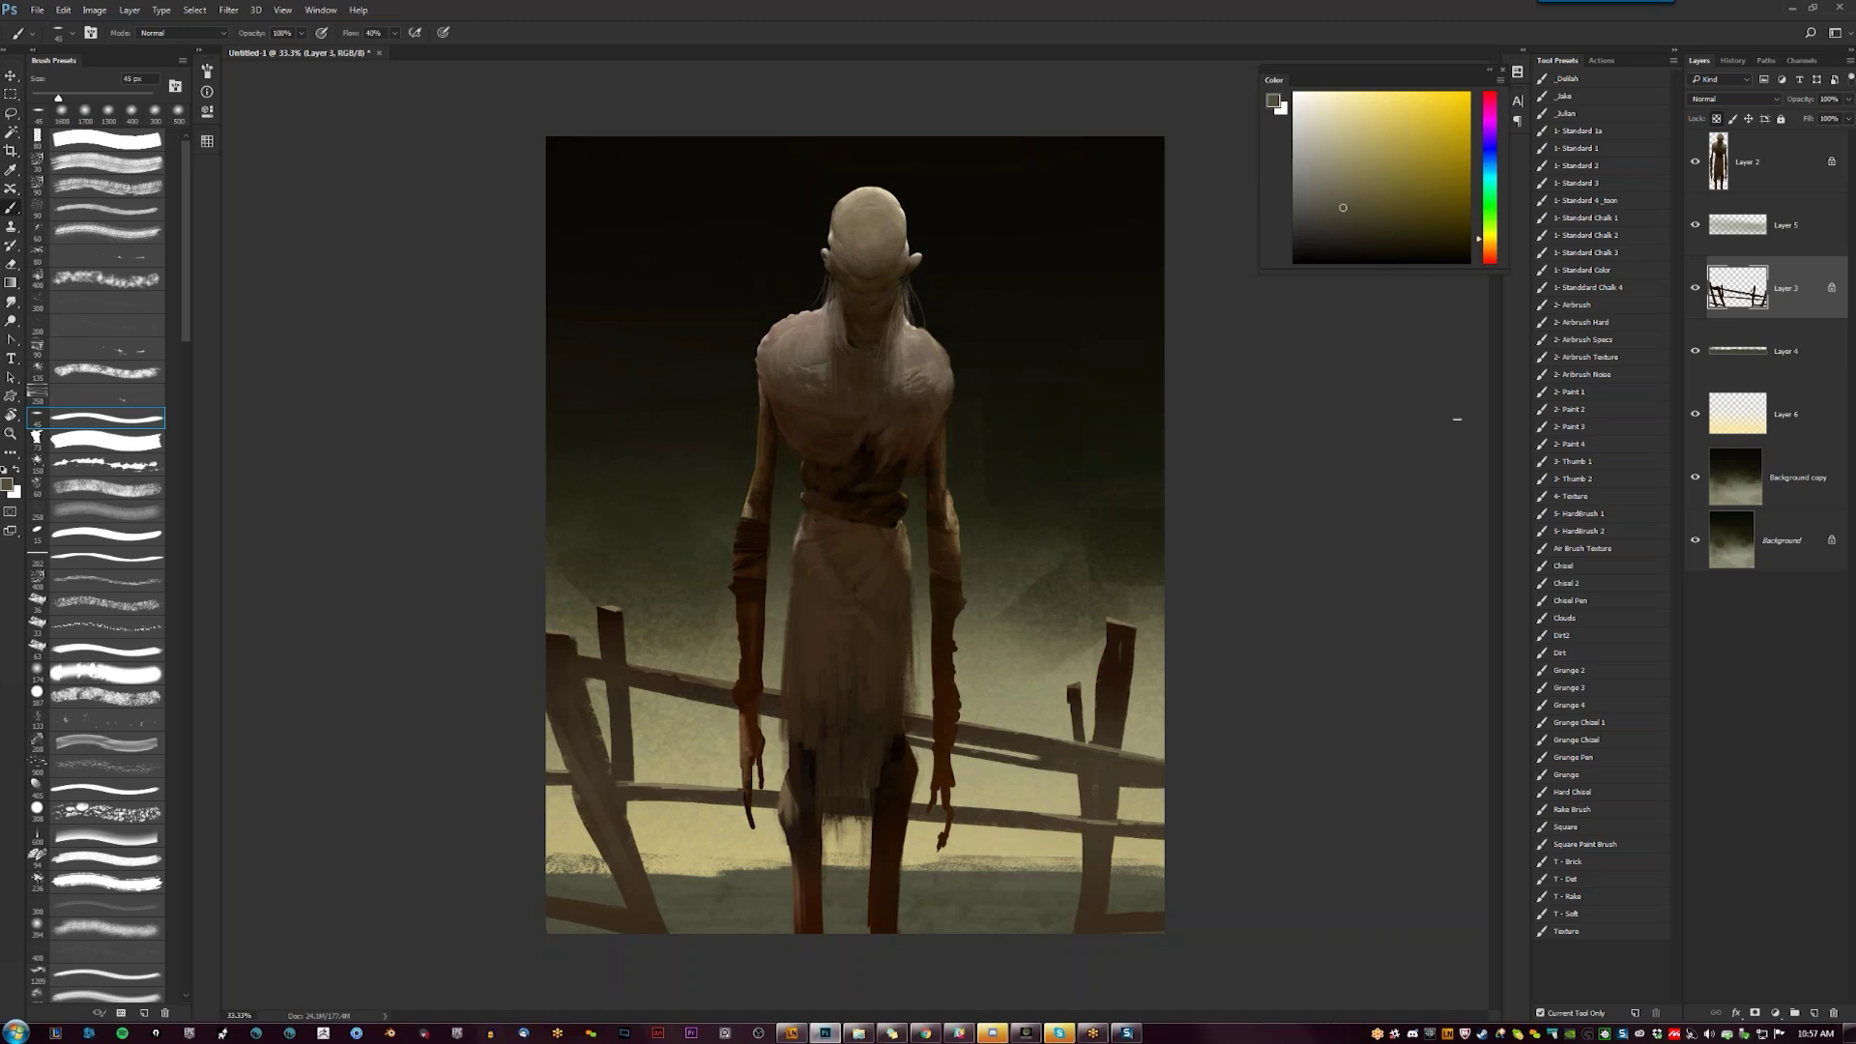
View the painting in full-screen mode and zoom in on the fence and the creature's lower body
{"action": "key", "text": "f"}
{"action": "key", "text": "f"}
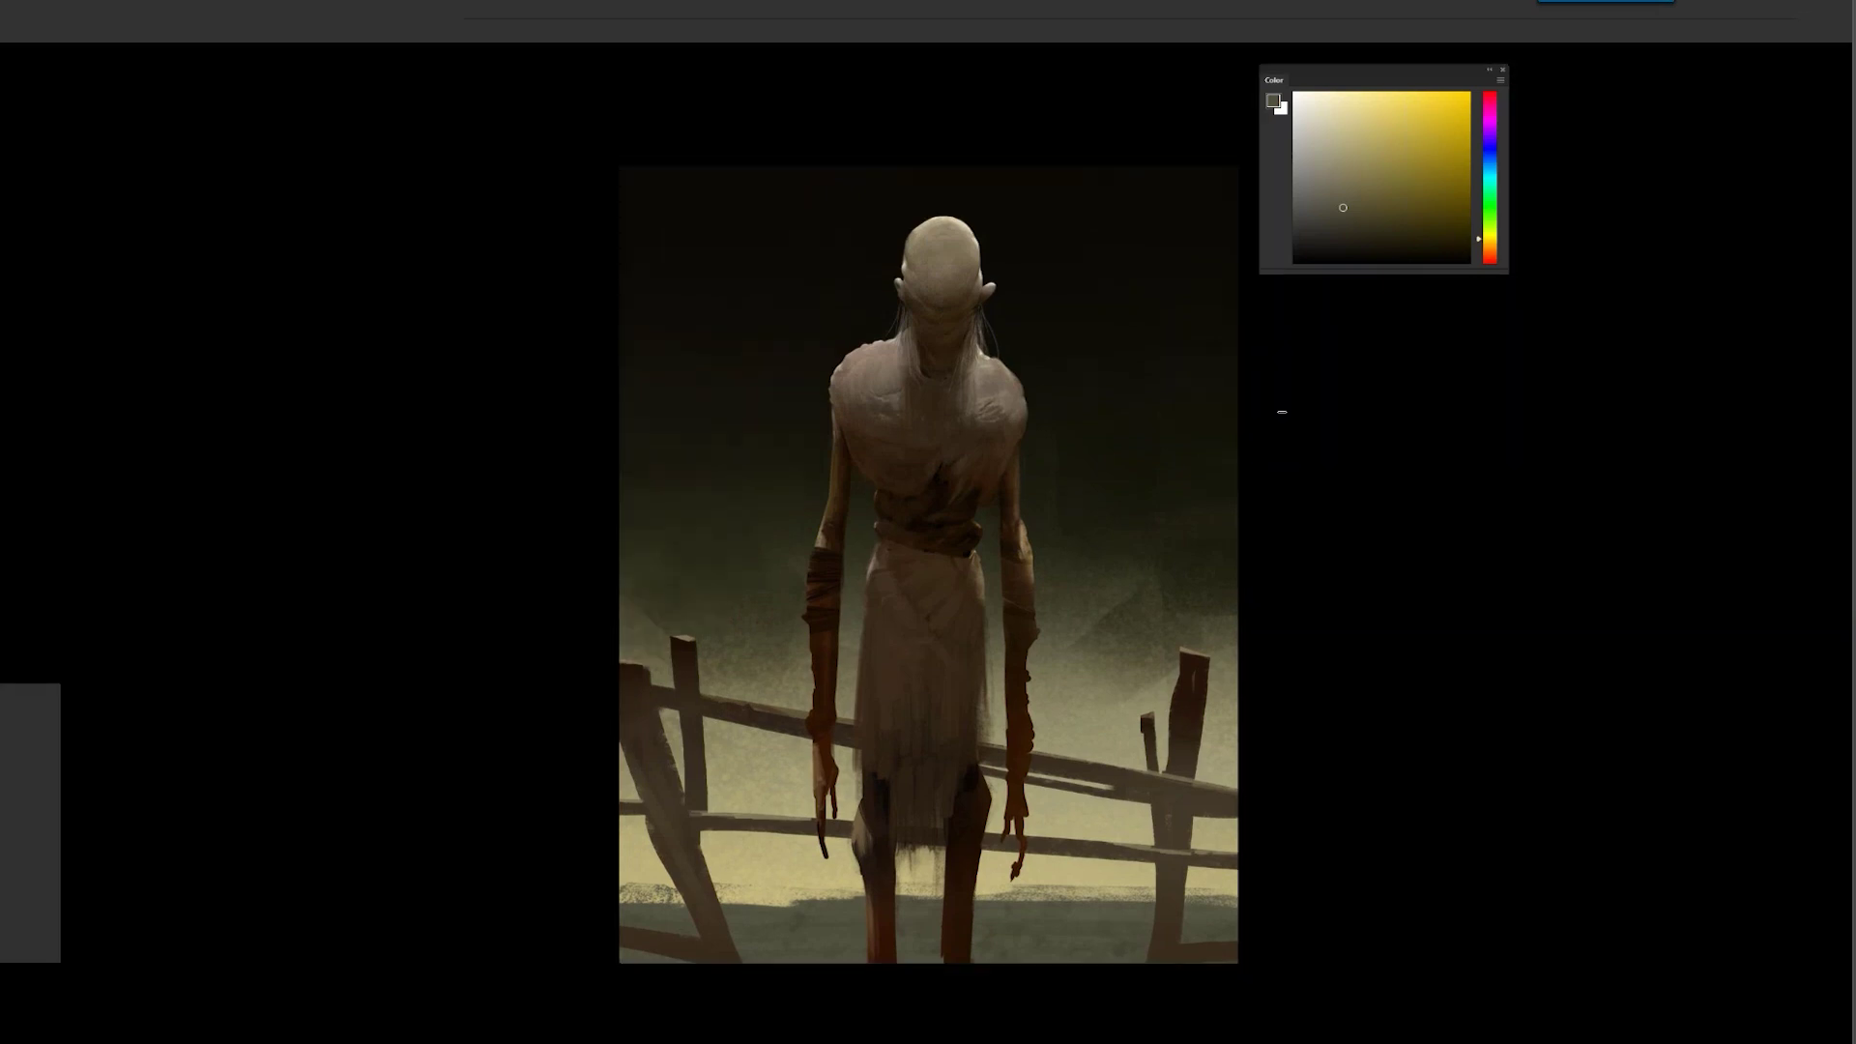
{"action": "left_click", "coordinate": [1282, 411], "text": "ctrl"}
{"action": "left_click_drag", "start_coordinate": [1306, 424], "coordinate": [1349, 440]}
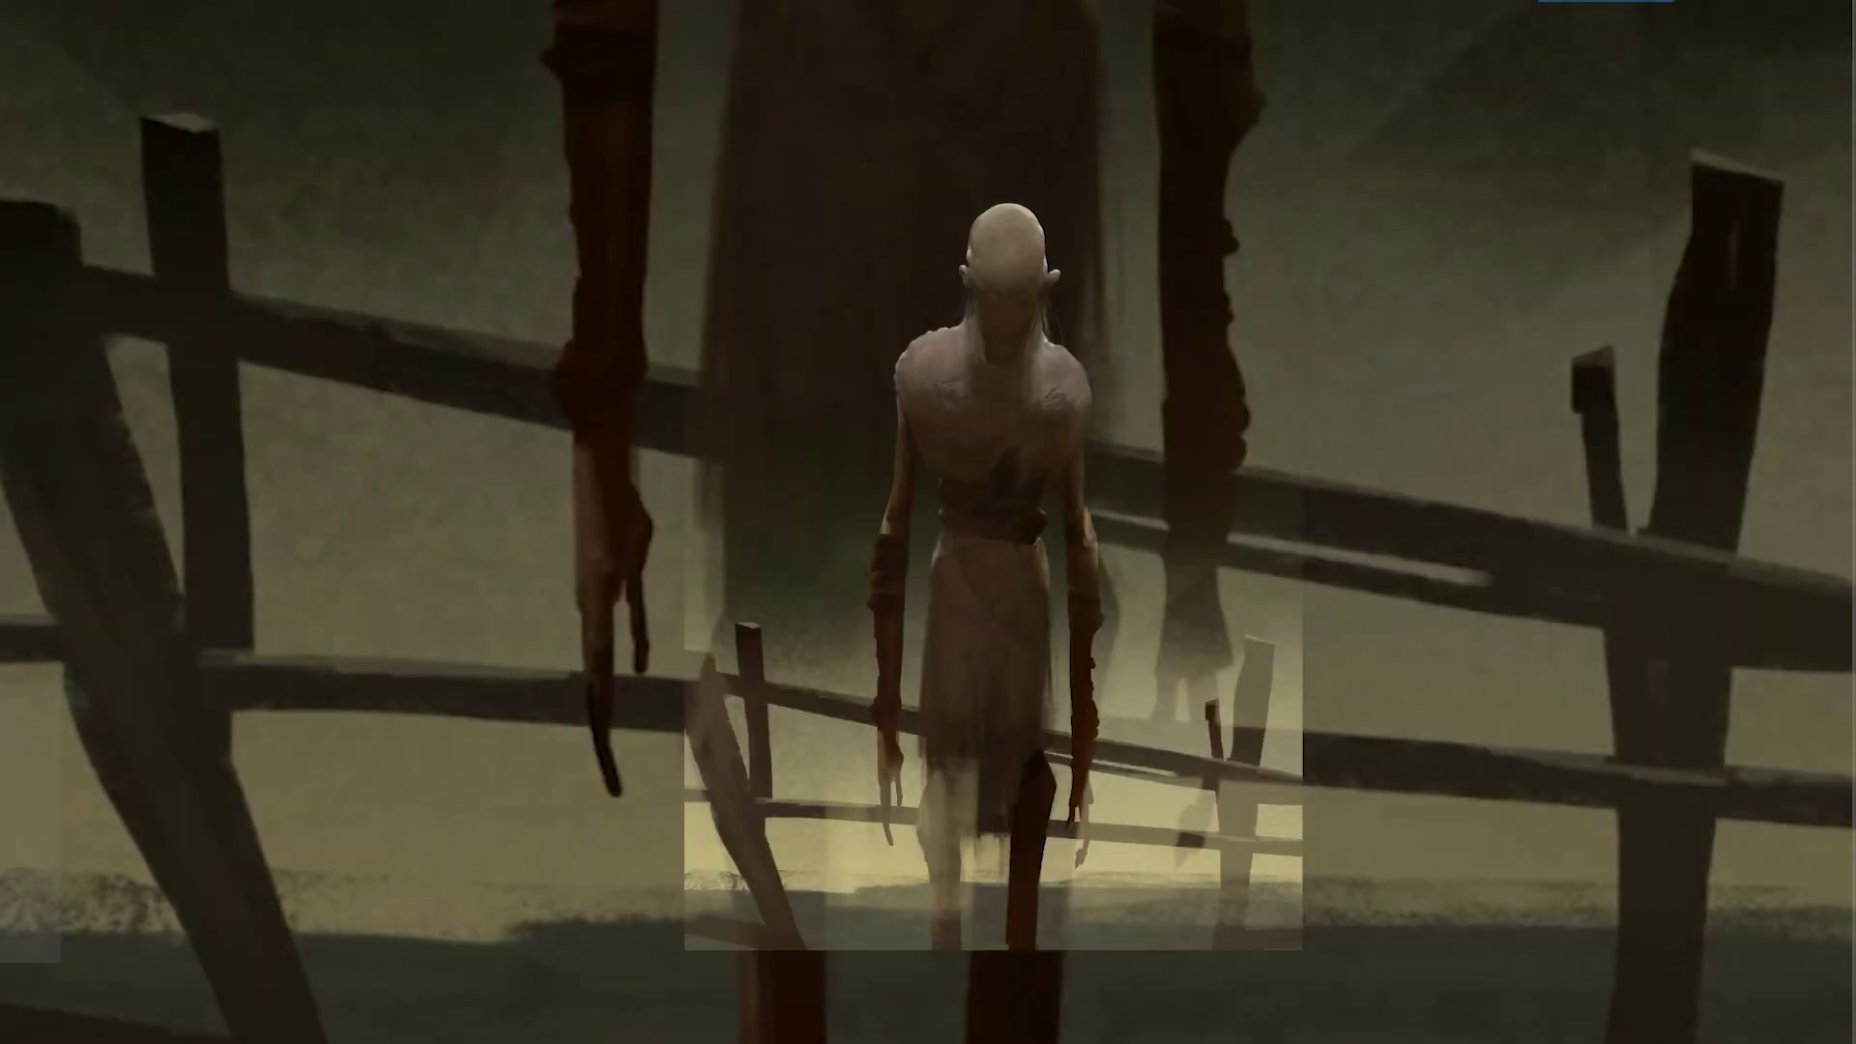